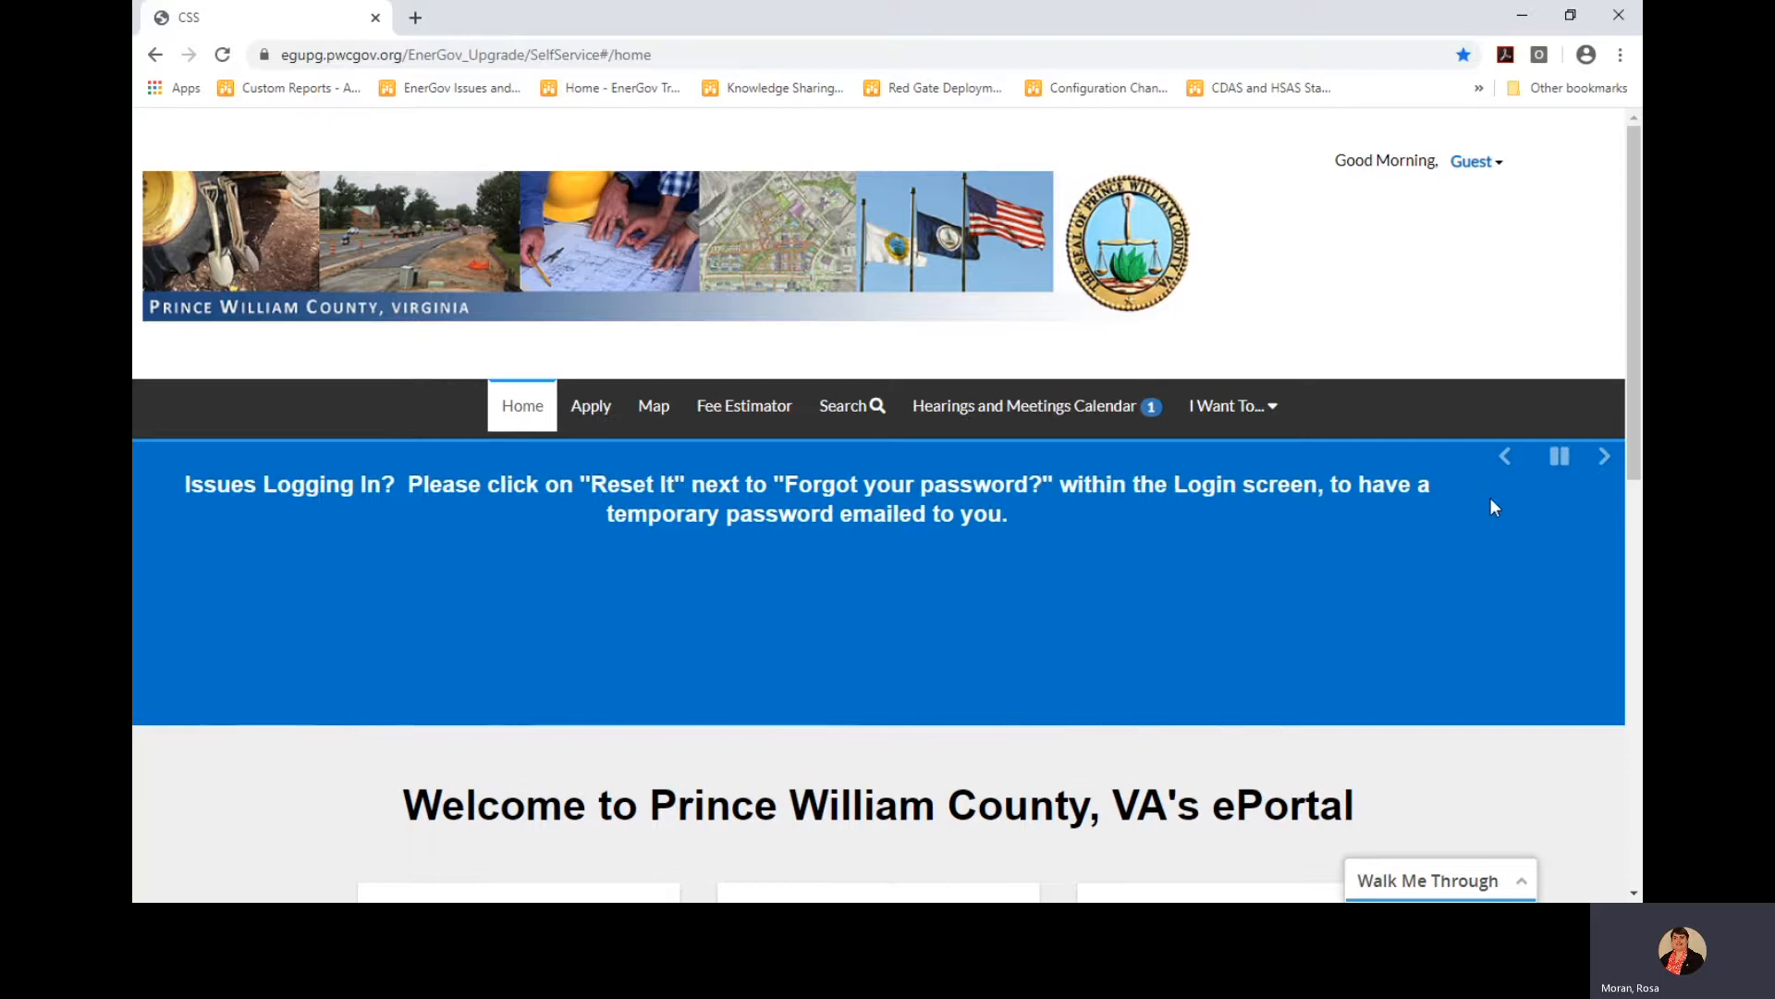
# Browse the home page announcements and pause the carousel on the login-help notice
pyautogui.click(1560, 458)
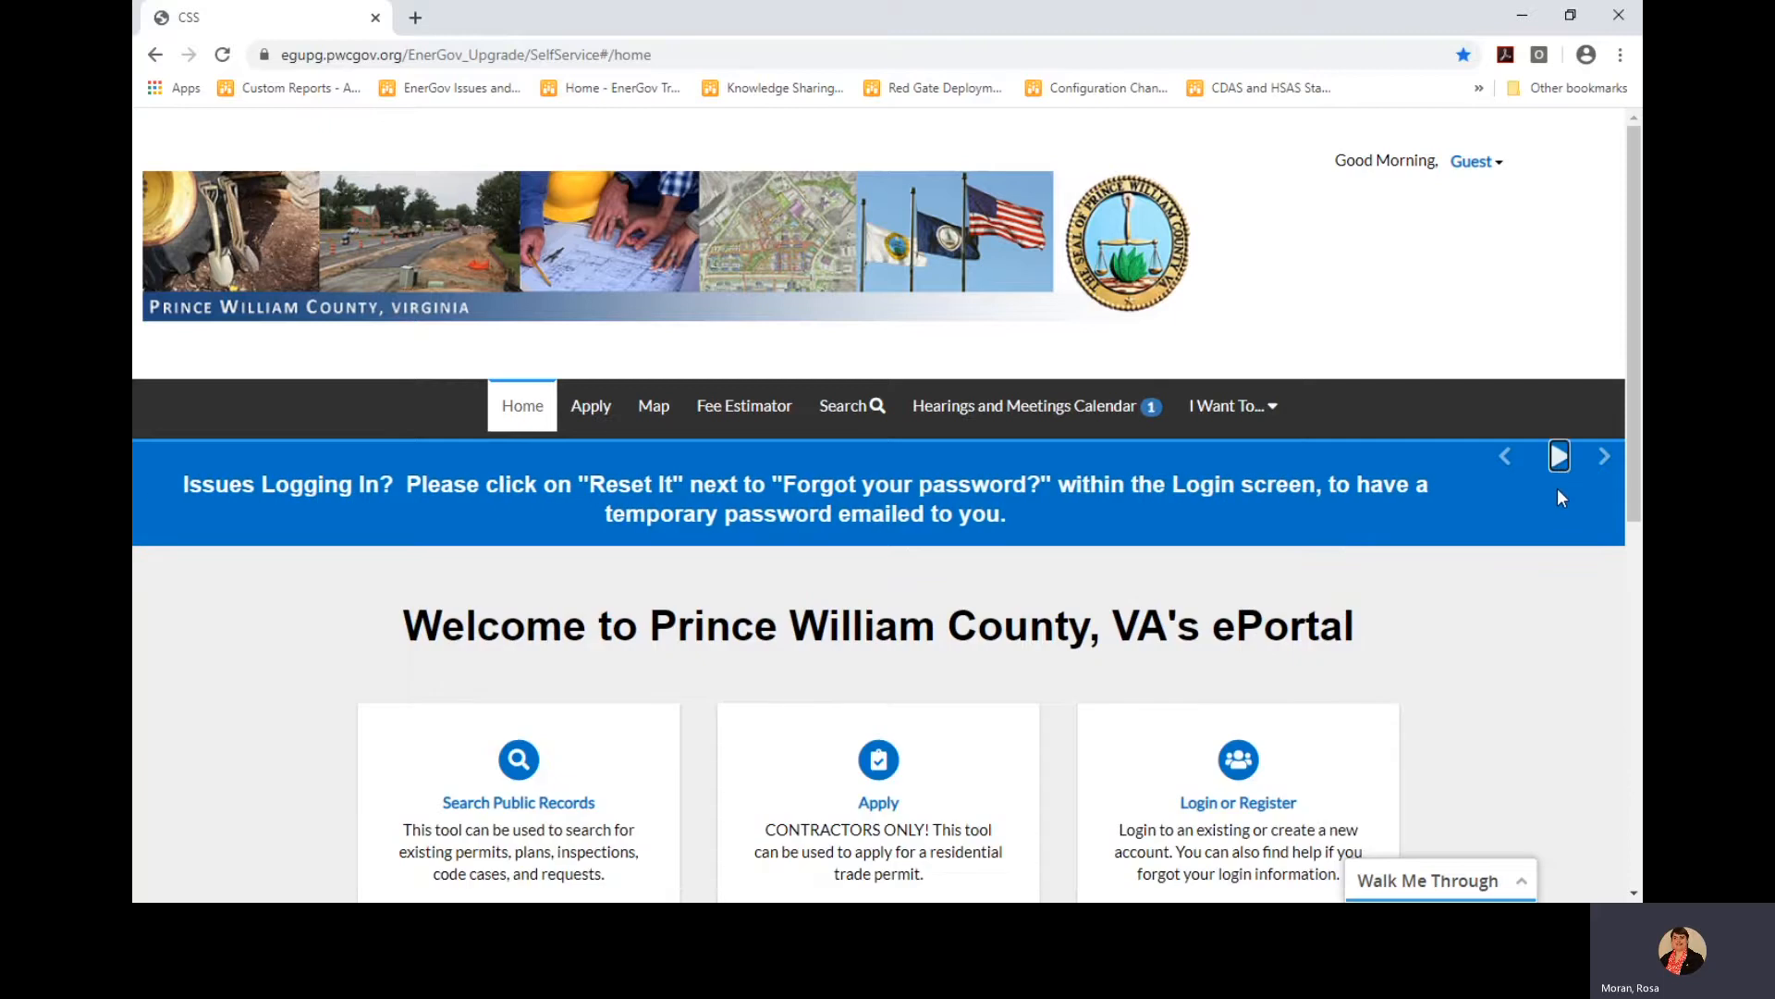
pyautogui.click(1605, 458)
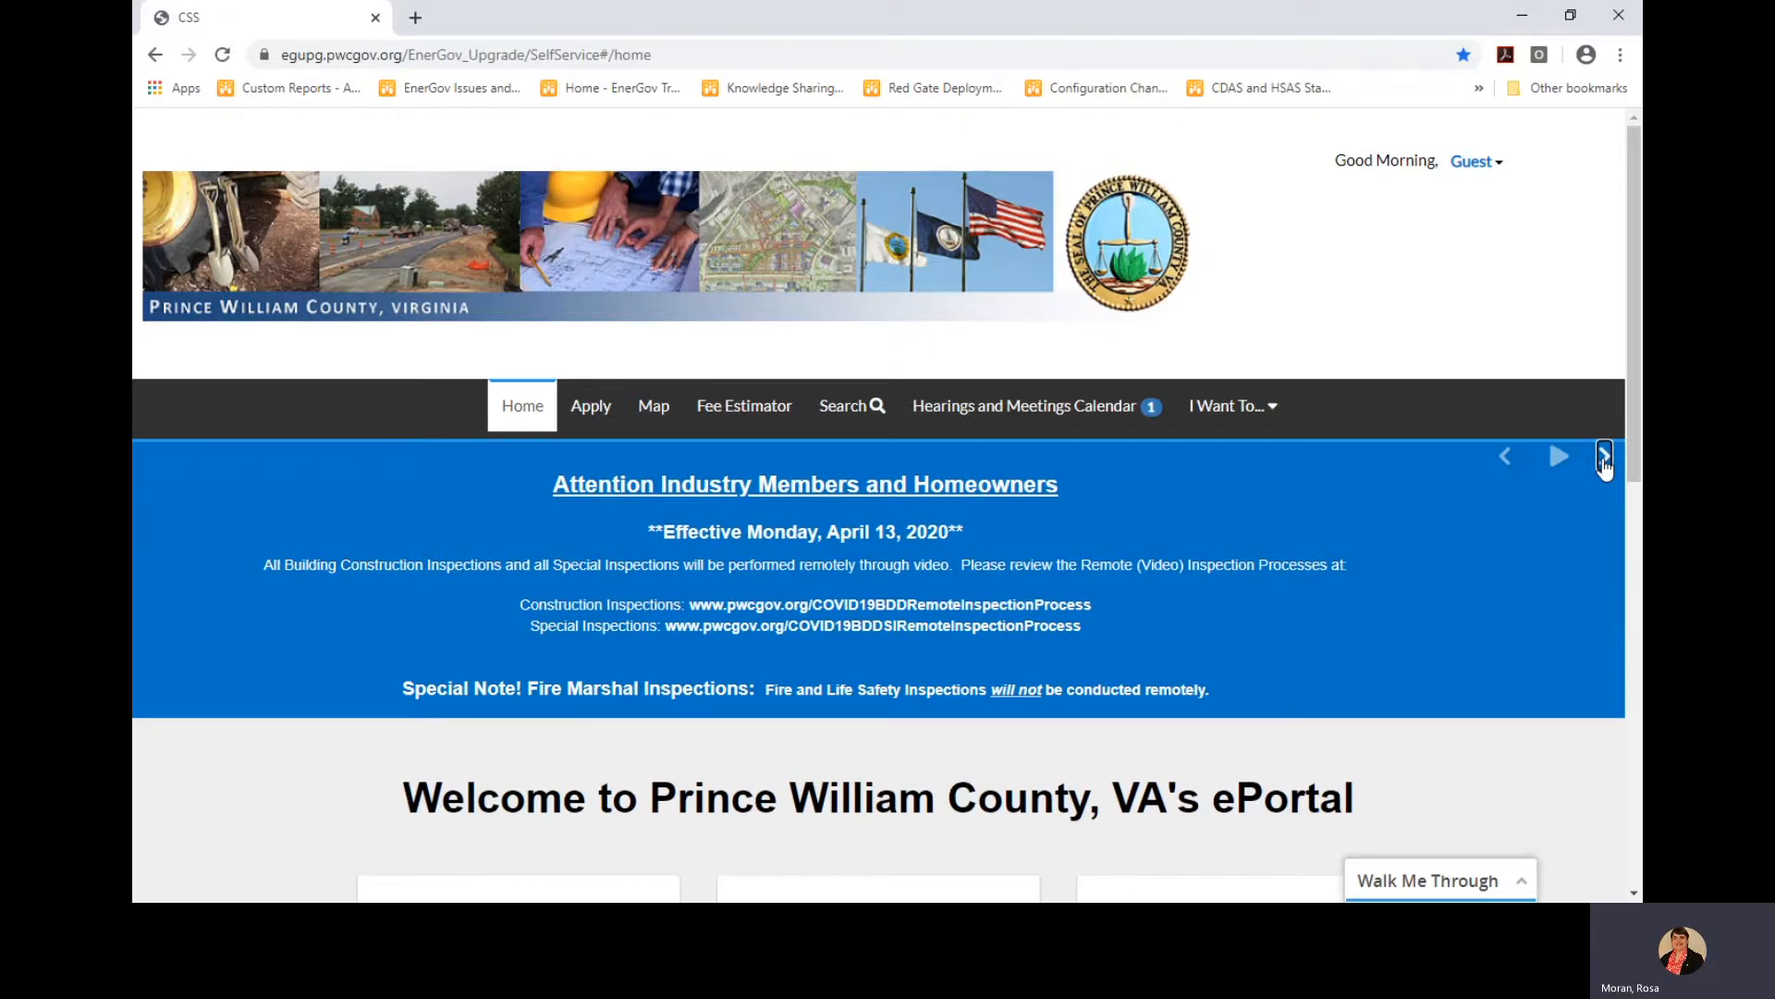
pyautogui.click(1505, 458)
pyautogui.click(1560, 456)
pyautogui.click(1604, 456)
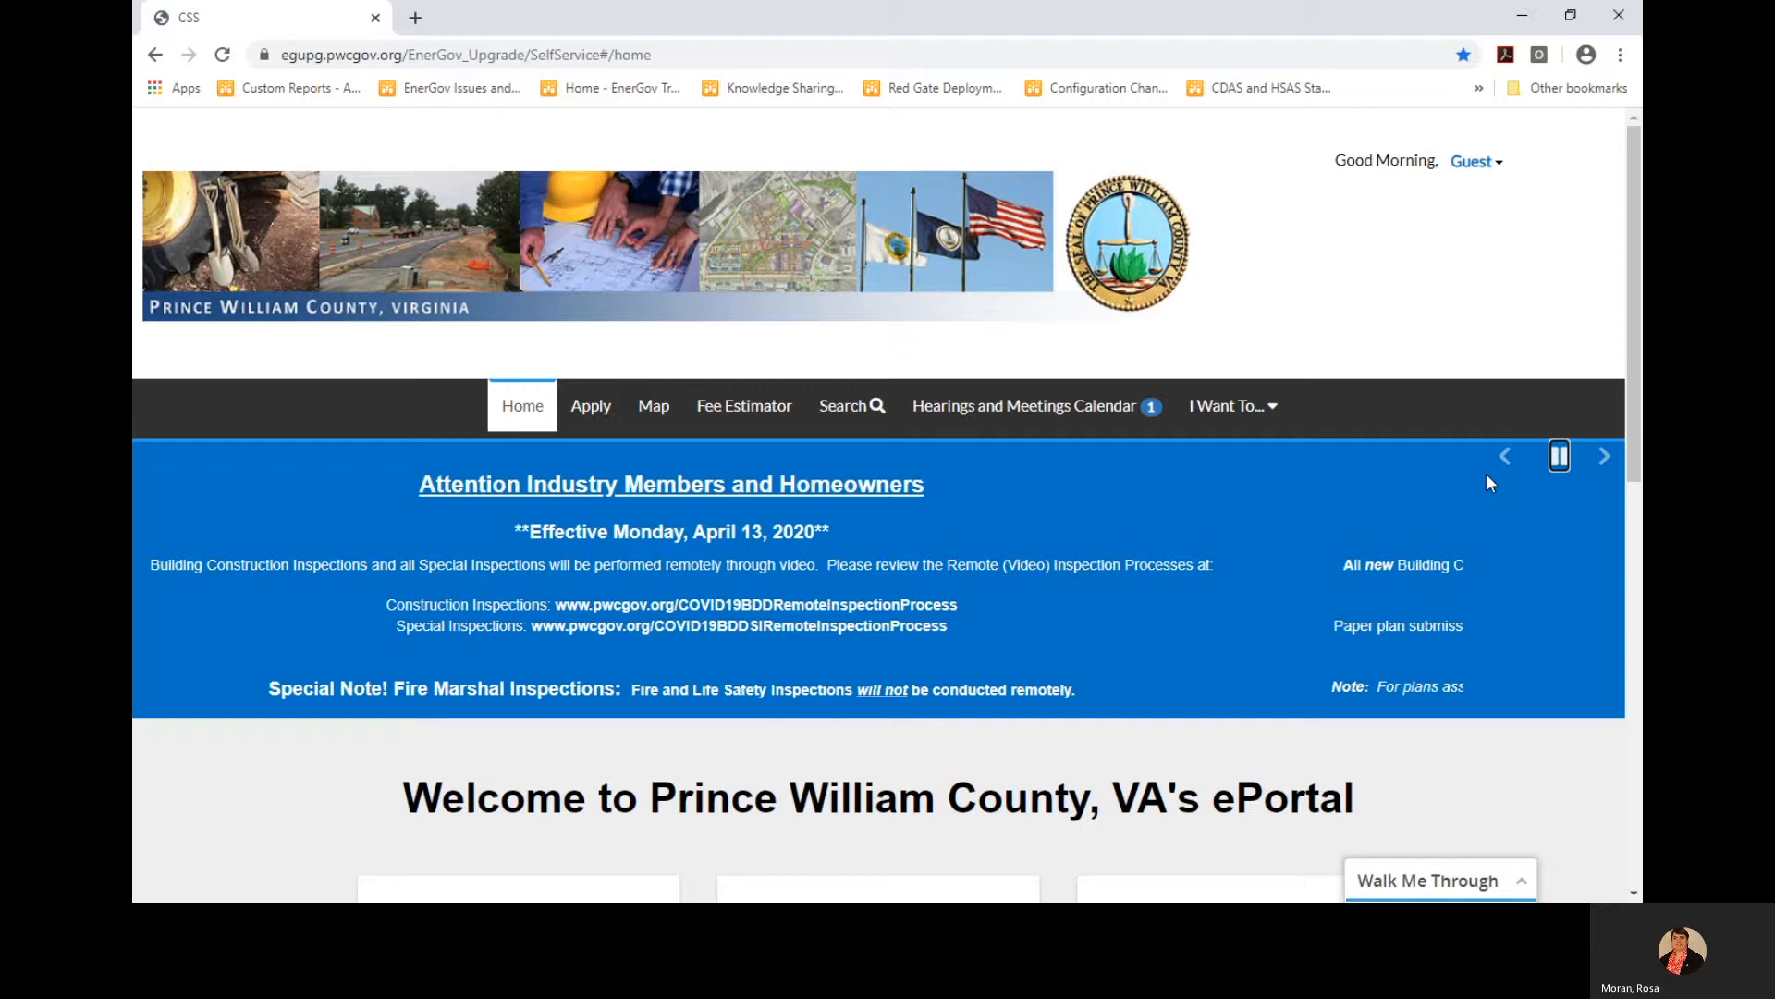
pyautogui.click(1603, 458)
pyautogui.click(1560, 457)
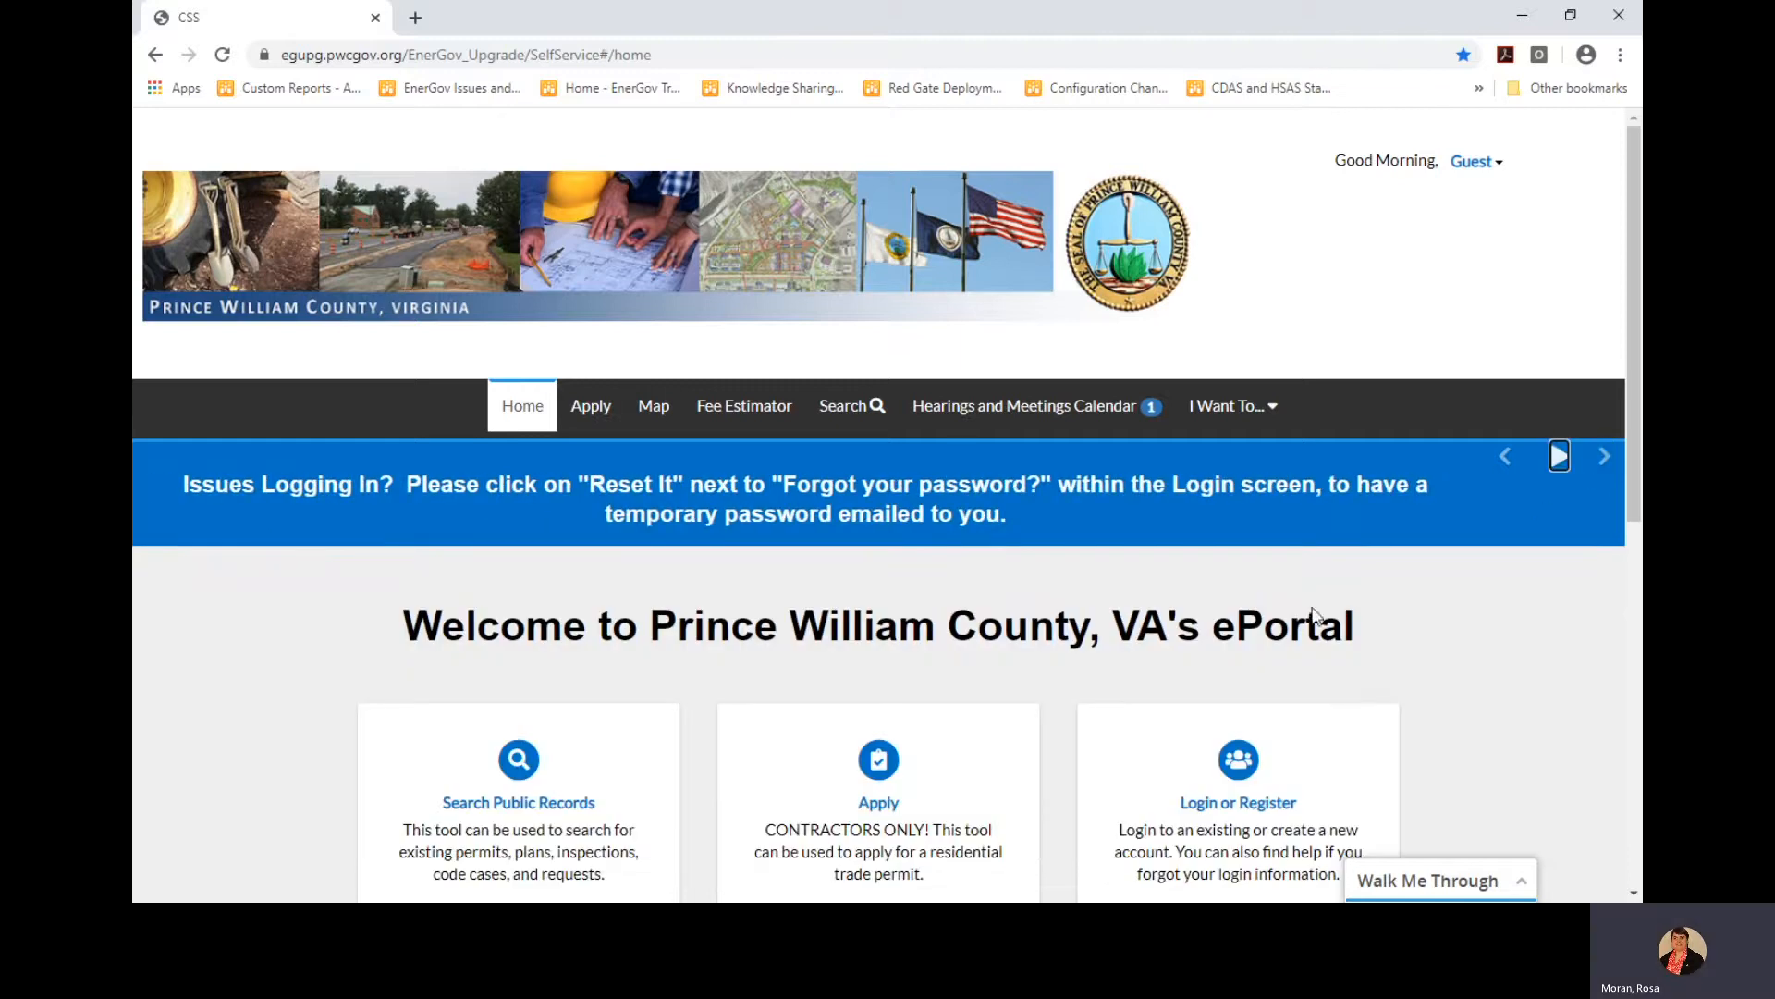
pyautogui.scroll(-1, 1101, 675)
pyautogui.scroll(-2, 1096, 677)
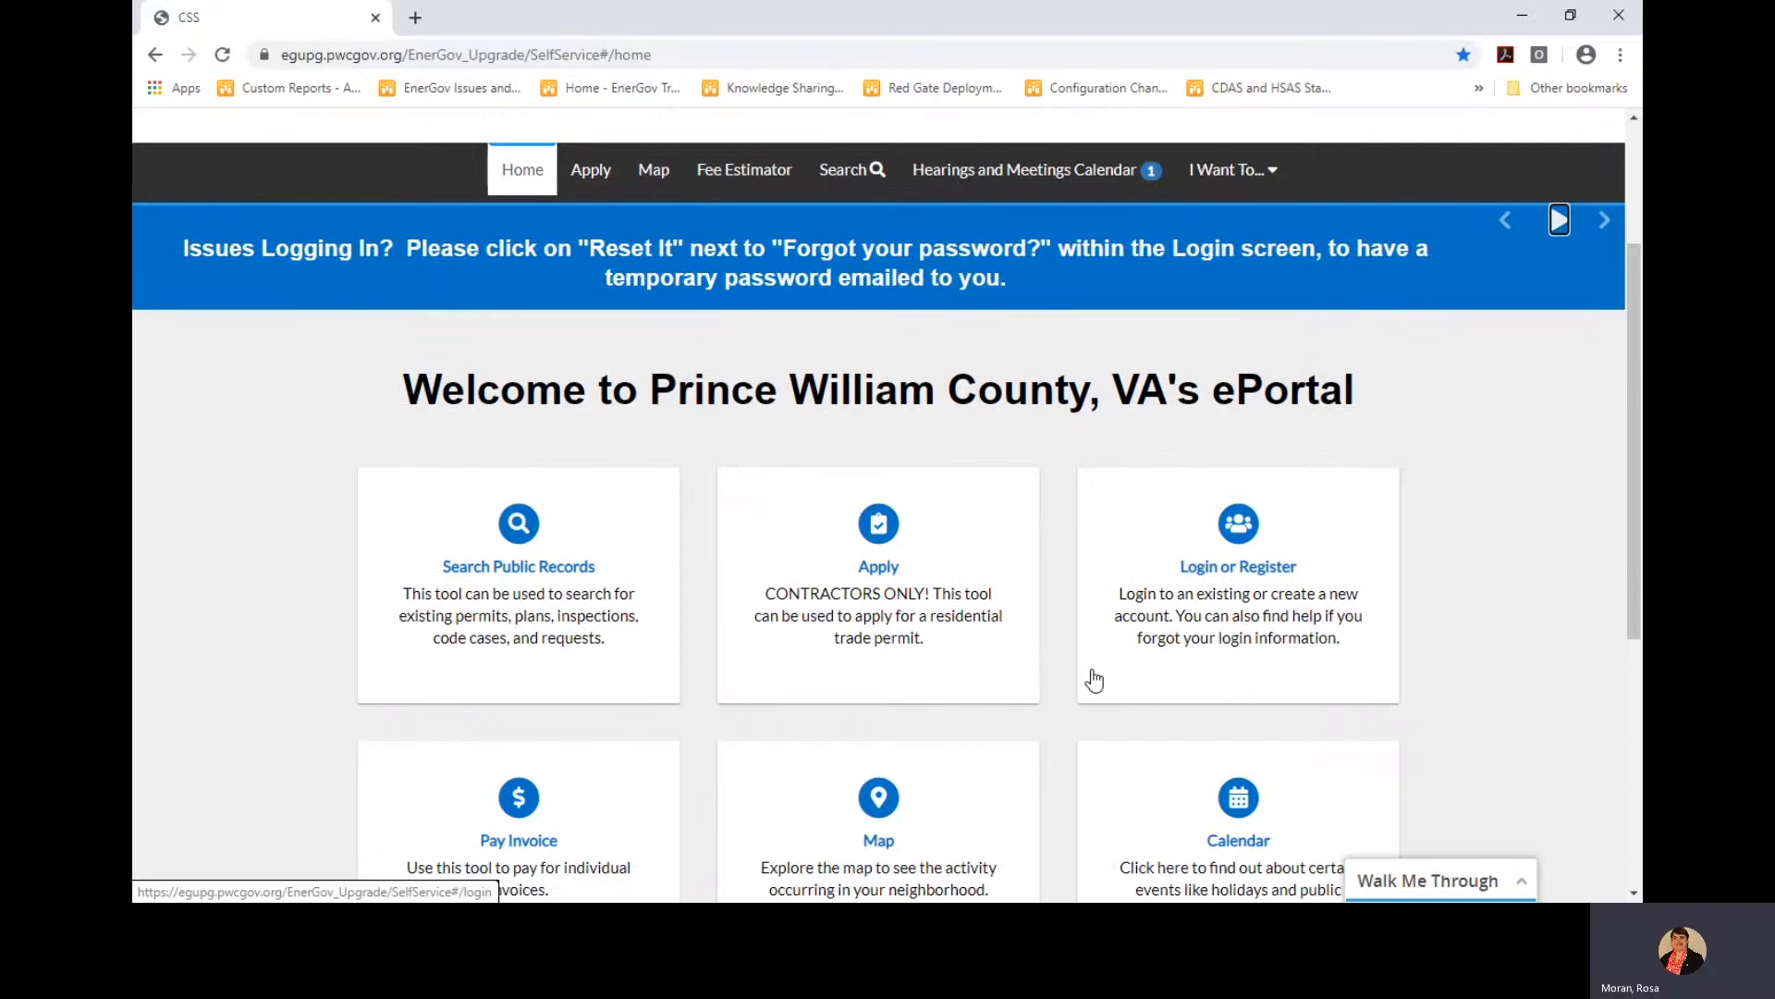
pyautogui.scroll(1, 1095, 681)
pyautogui.scroll(-3, 1091, 679)
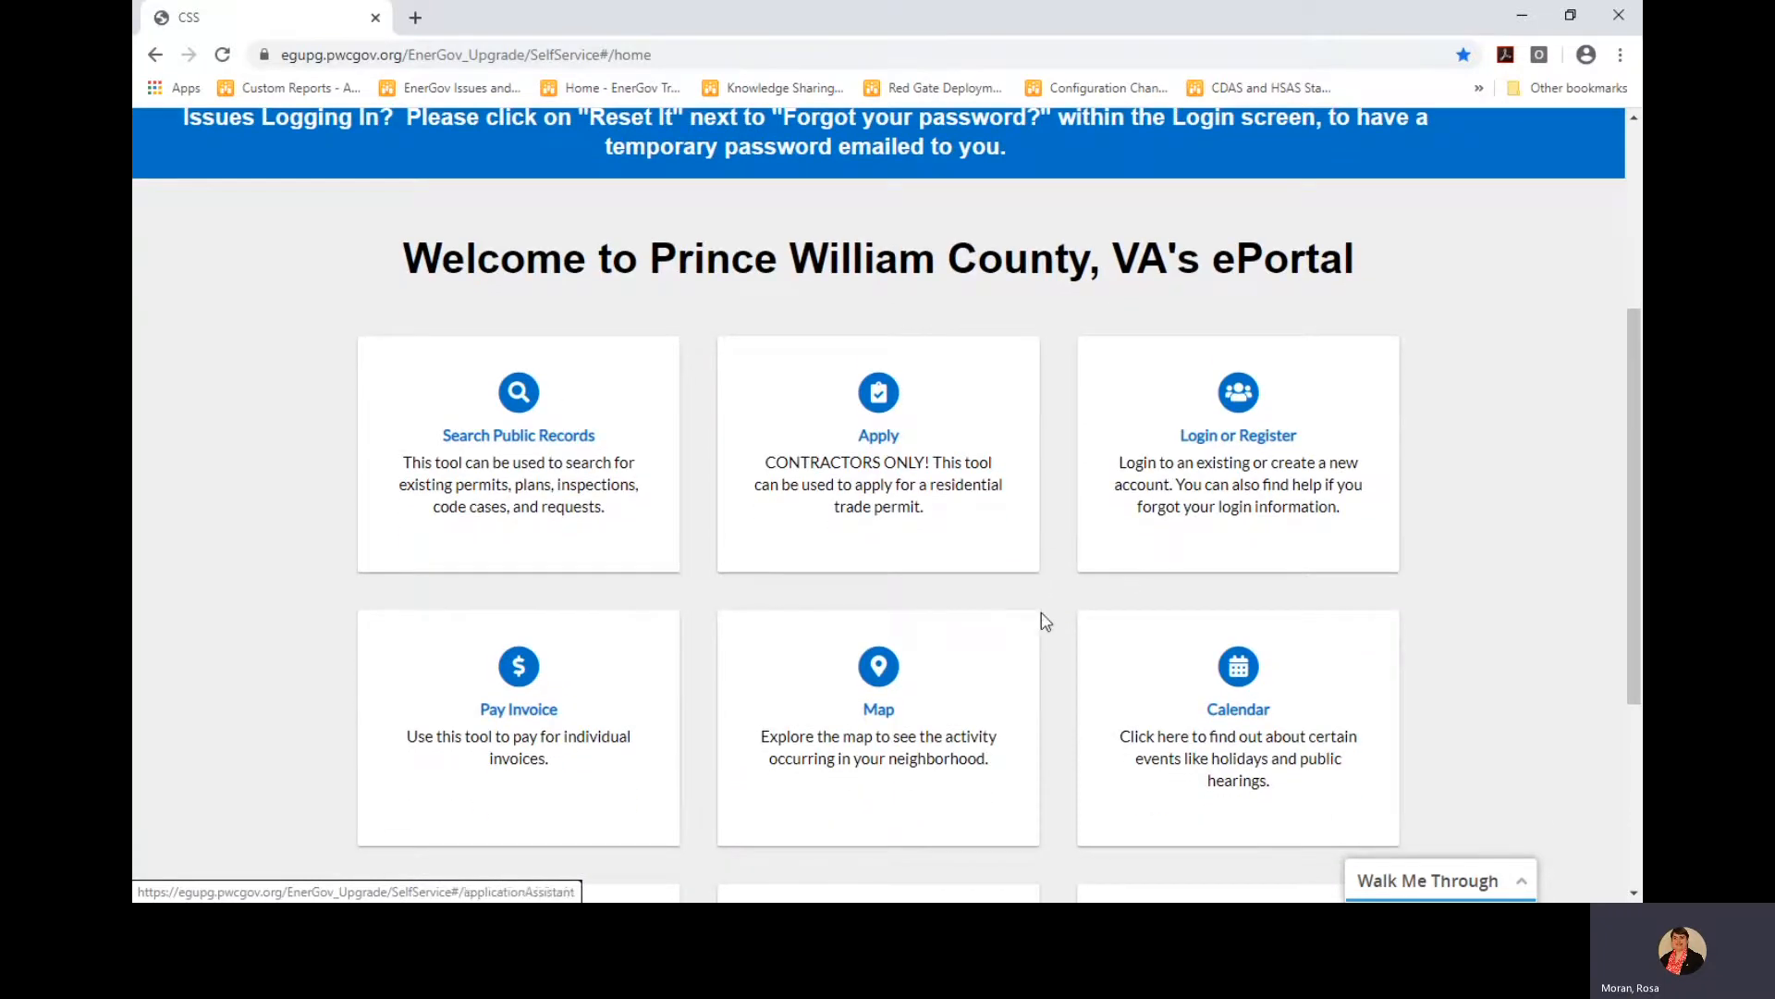
pyautogui.scroll(-2, 1051, 652)
pyautogui.scroll(2, 1051, 653)
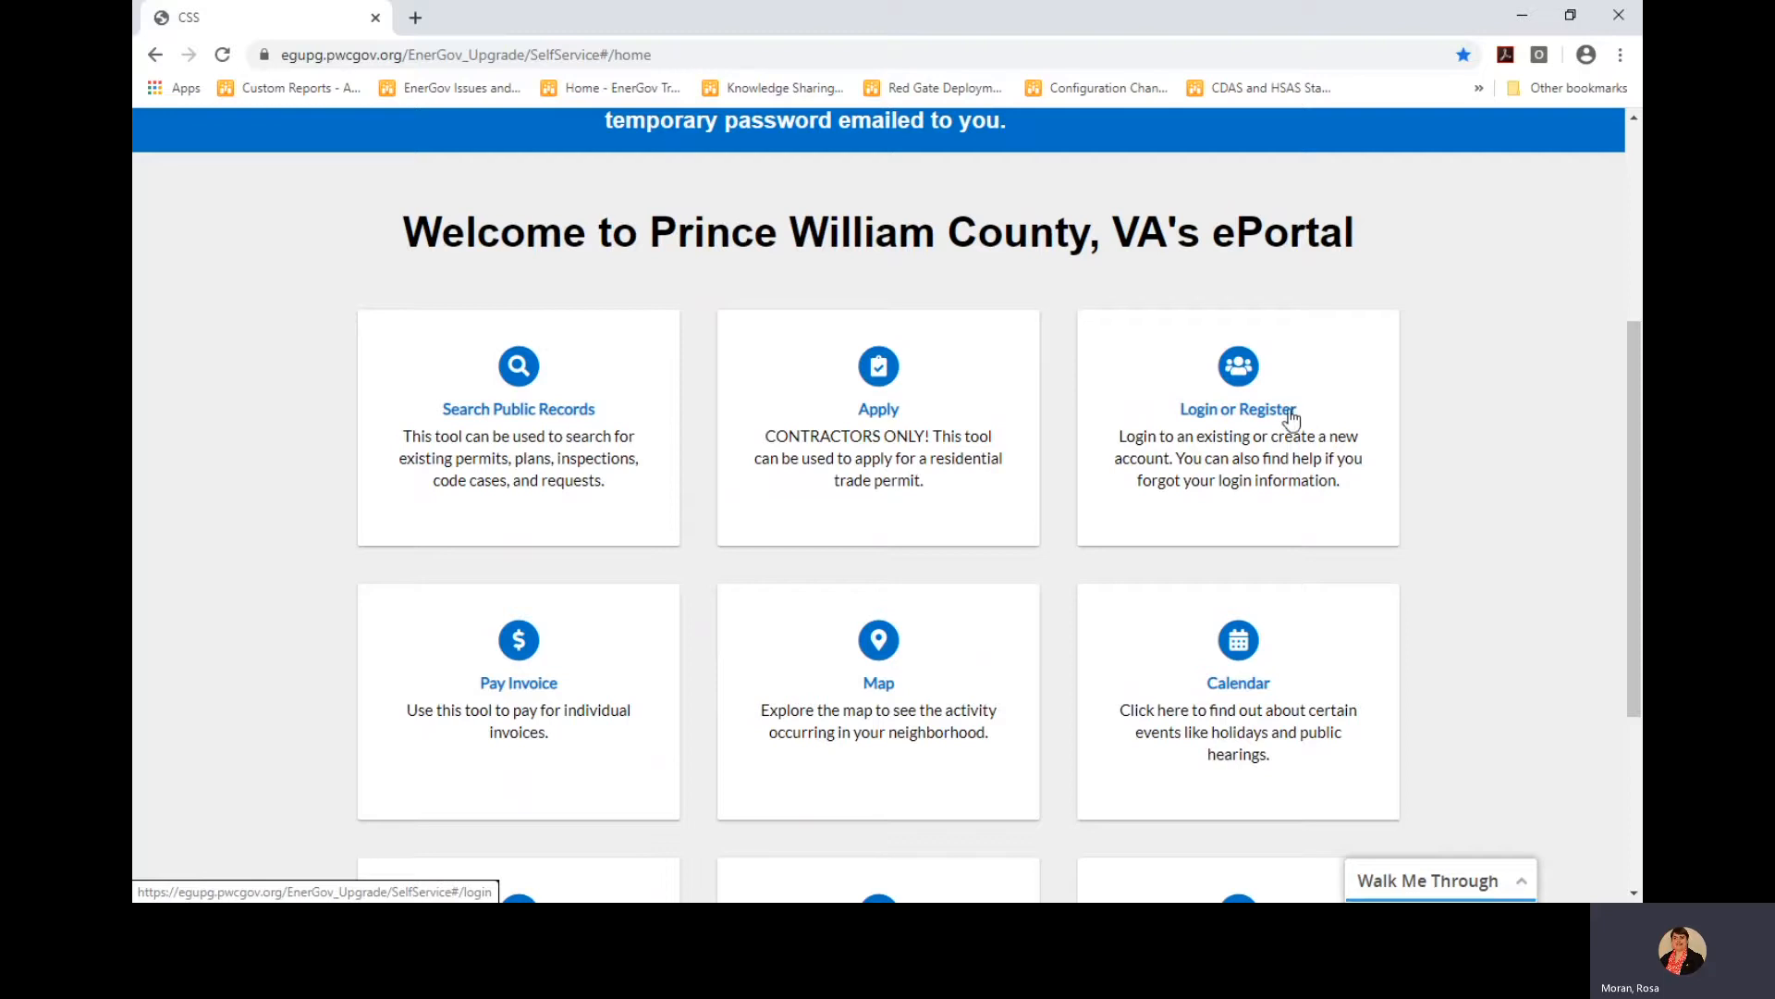
pyautogui.scroll(-1, 1064, 603)
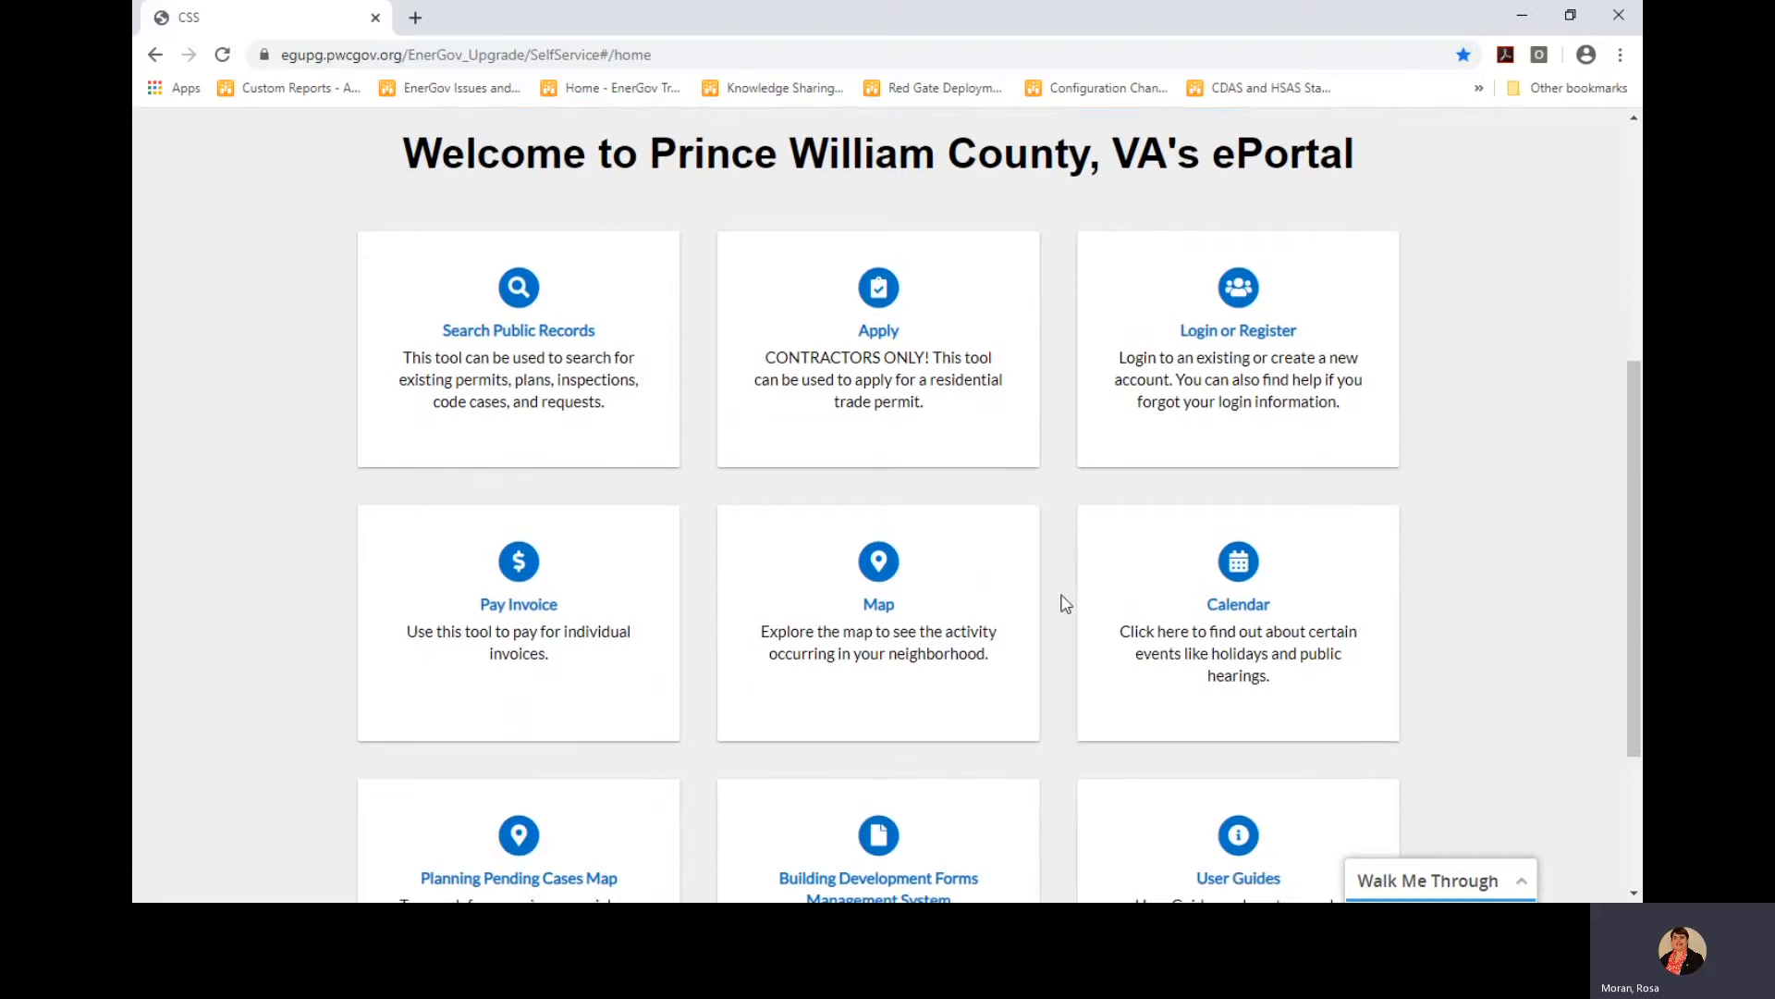
pyautogui.scroll(-1, 1063, 603)
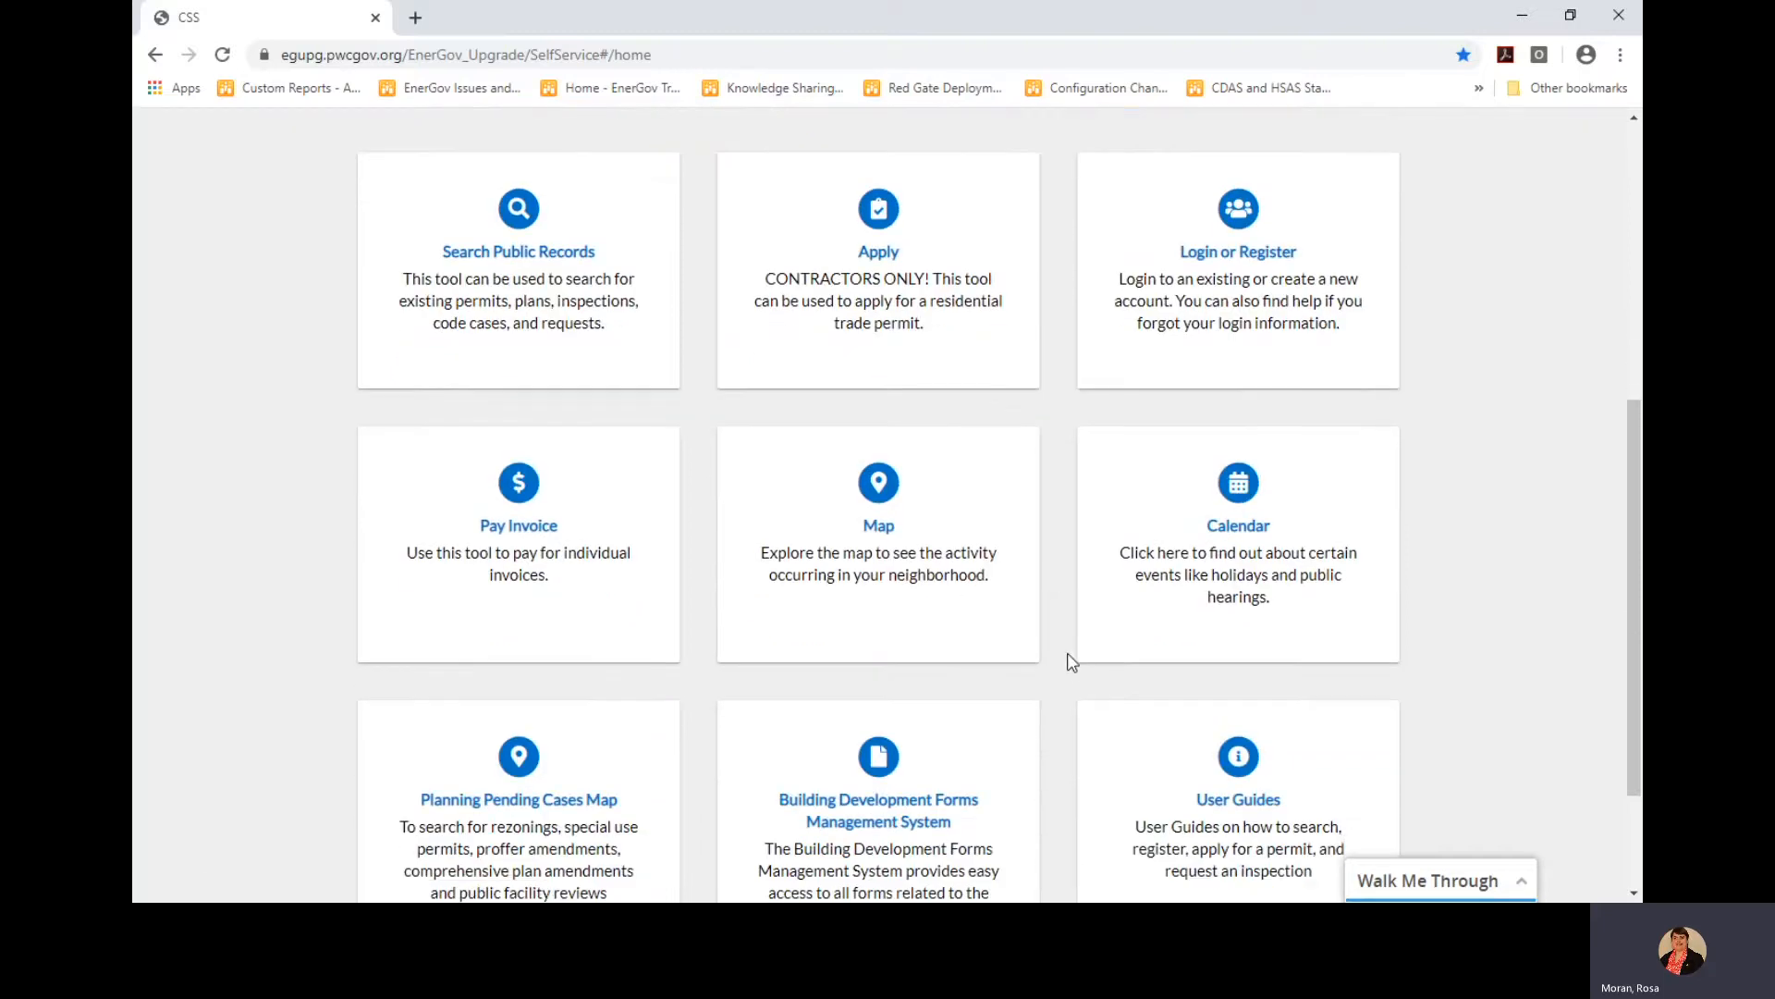
pyautogui.scroll(4, 1072, 662)
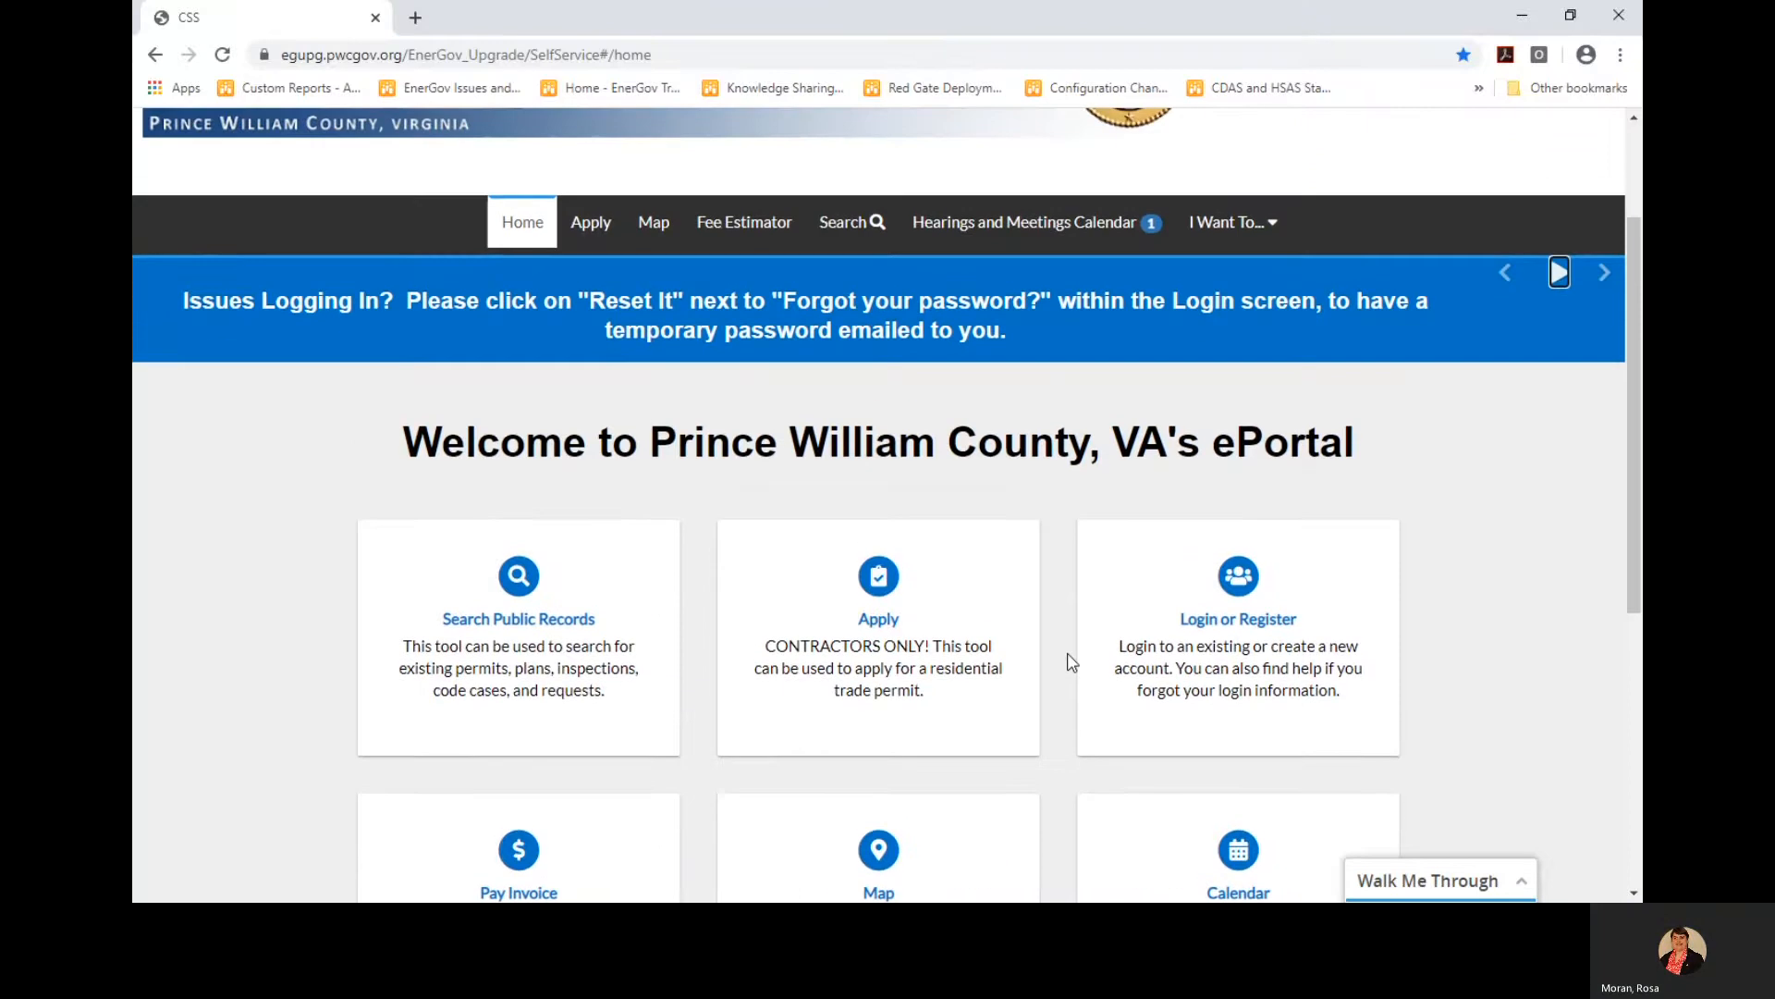
pyautogui.scroll(2, 1071, 663)
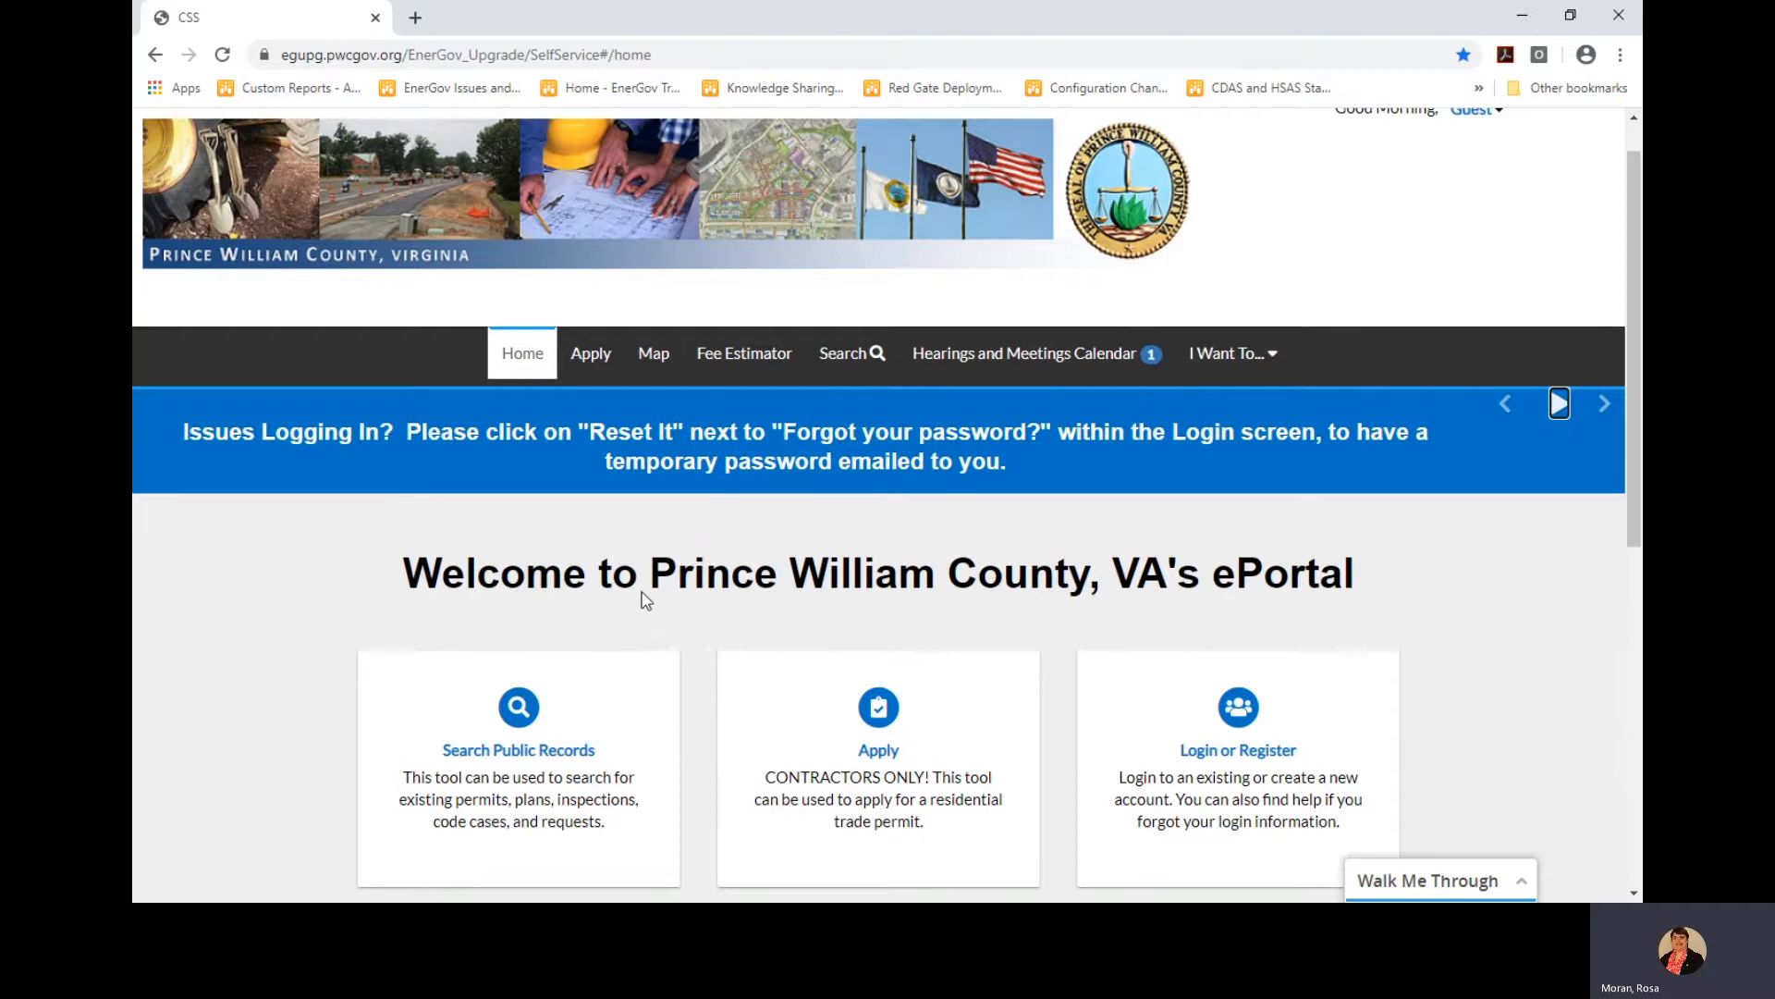
pyautogui.scroll(1, 648, 597)
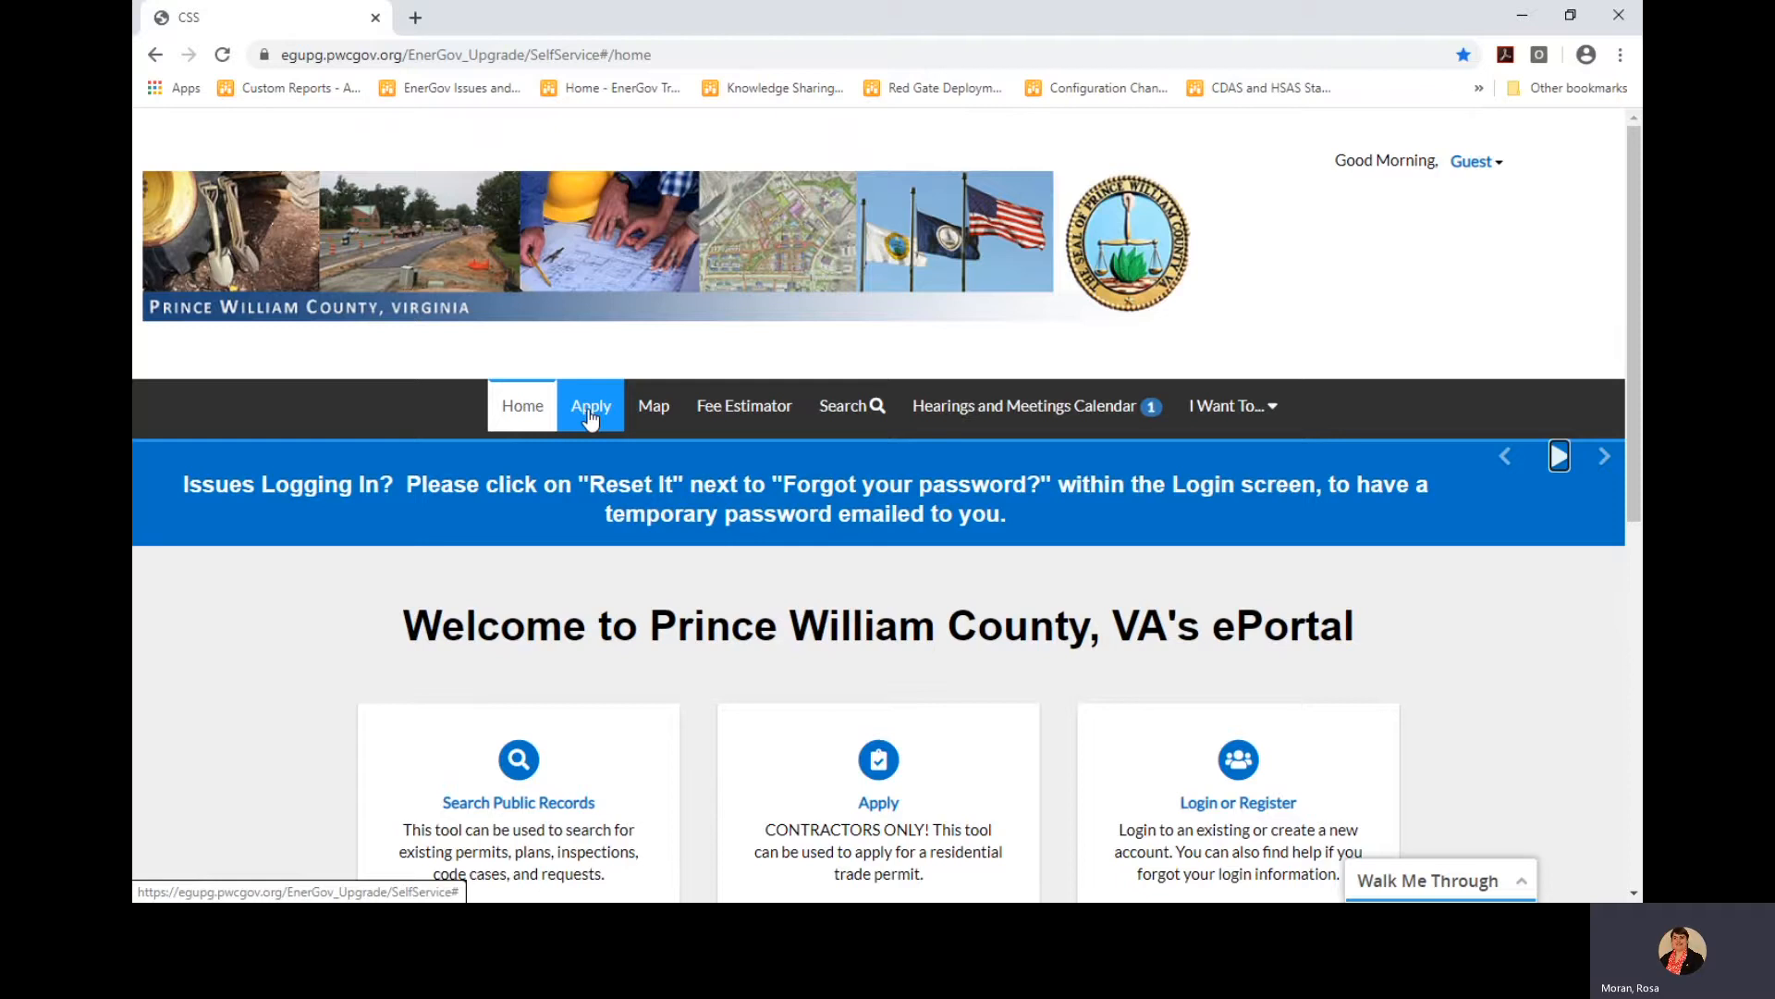
pyautogui.click(653, 416)
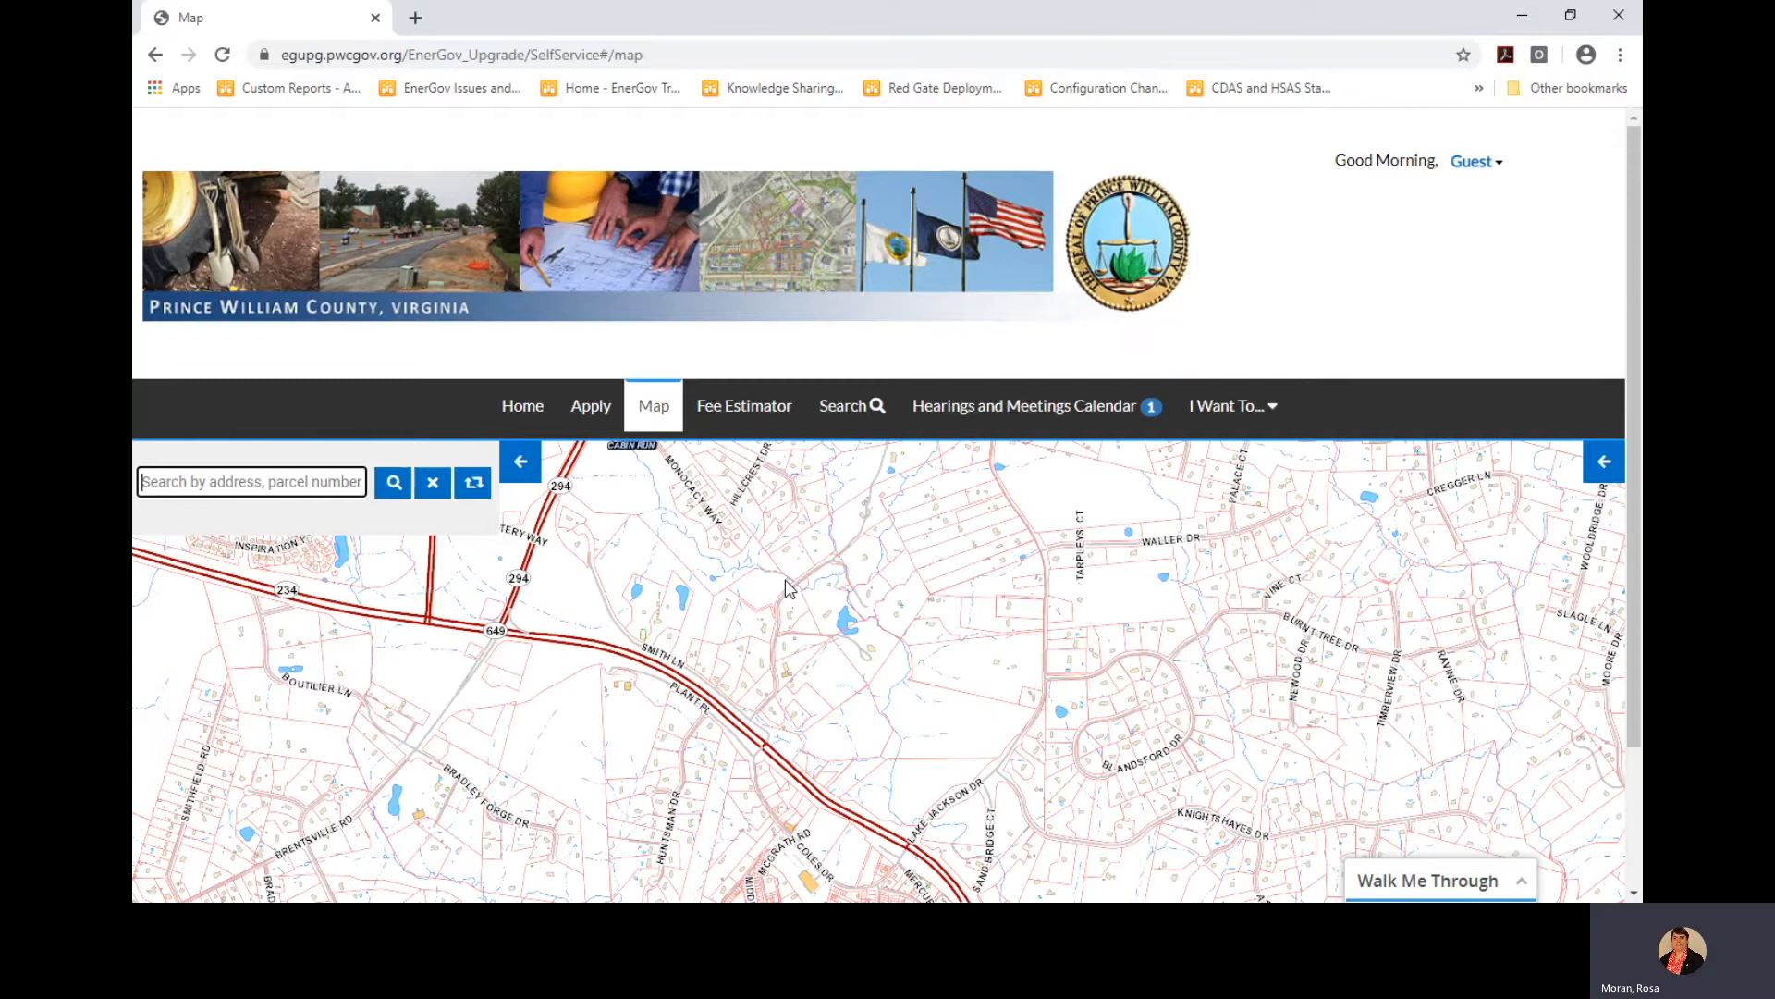
pyautogui.click(294, 482)
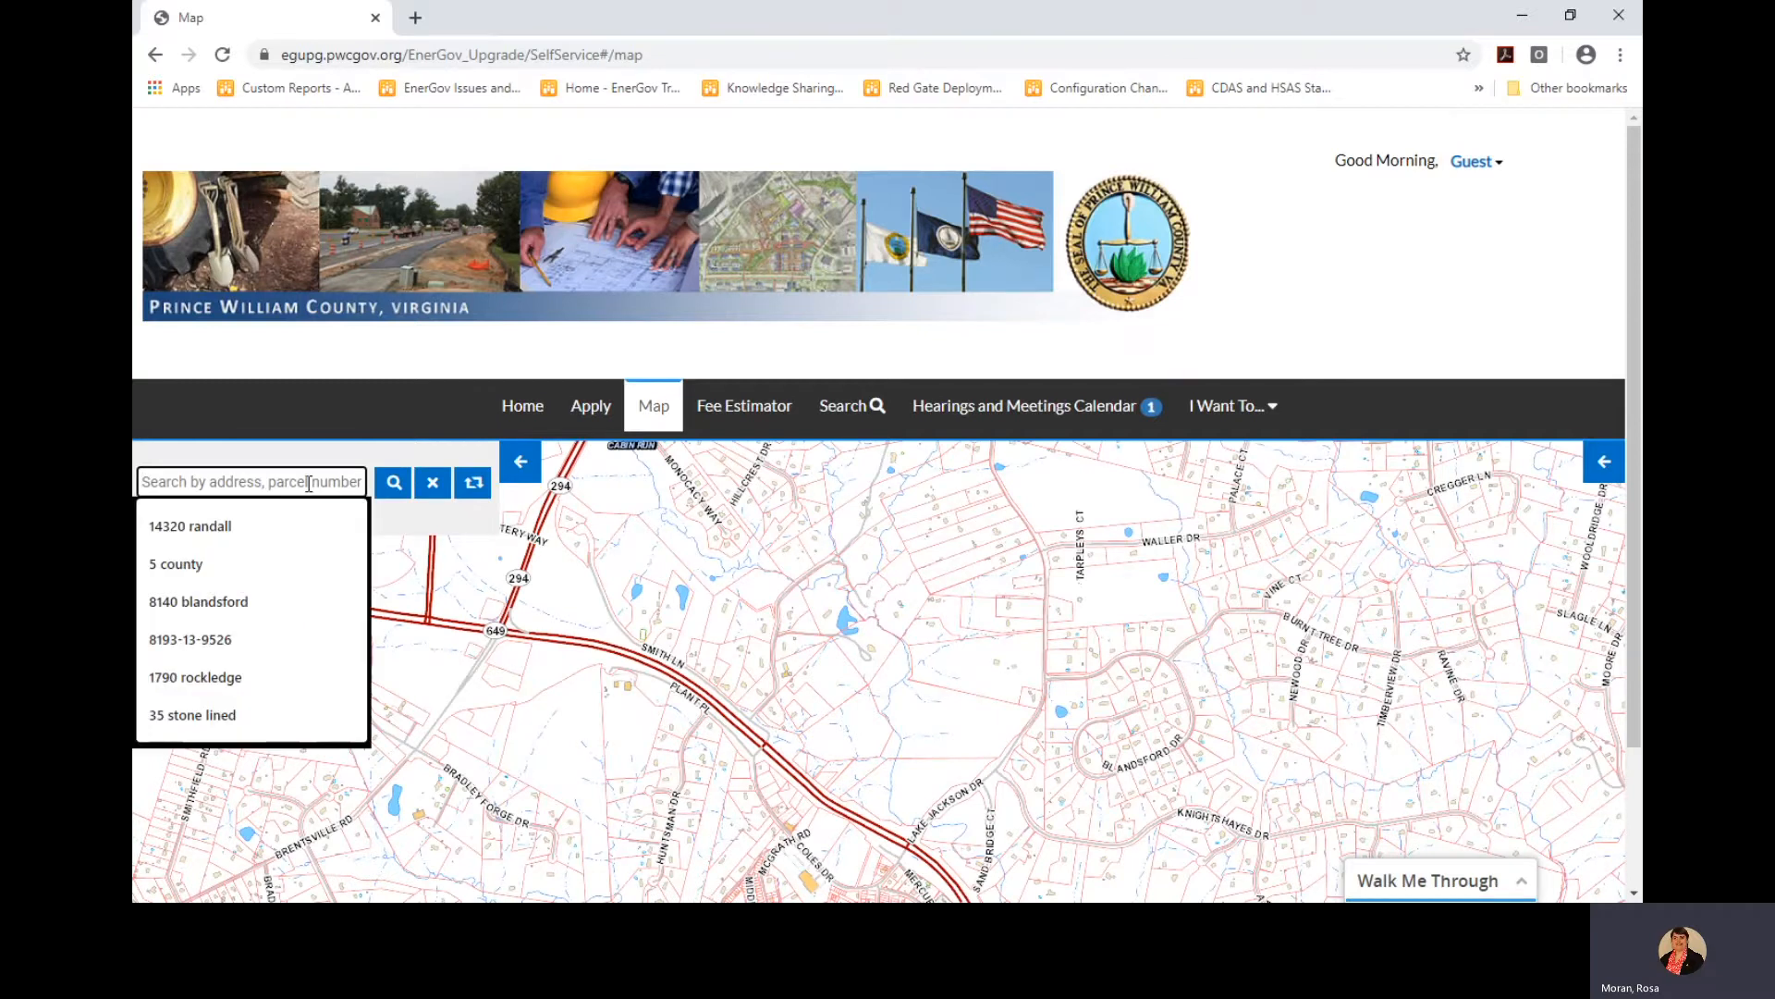
pyautogui.click(231, 528)
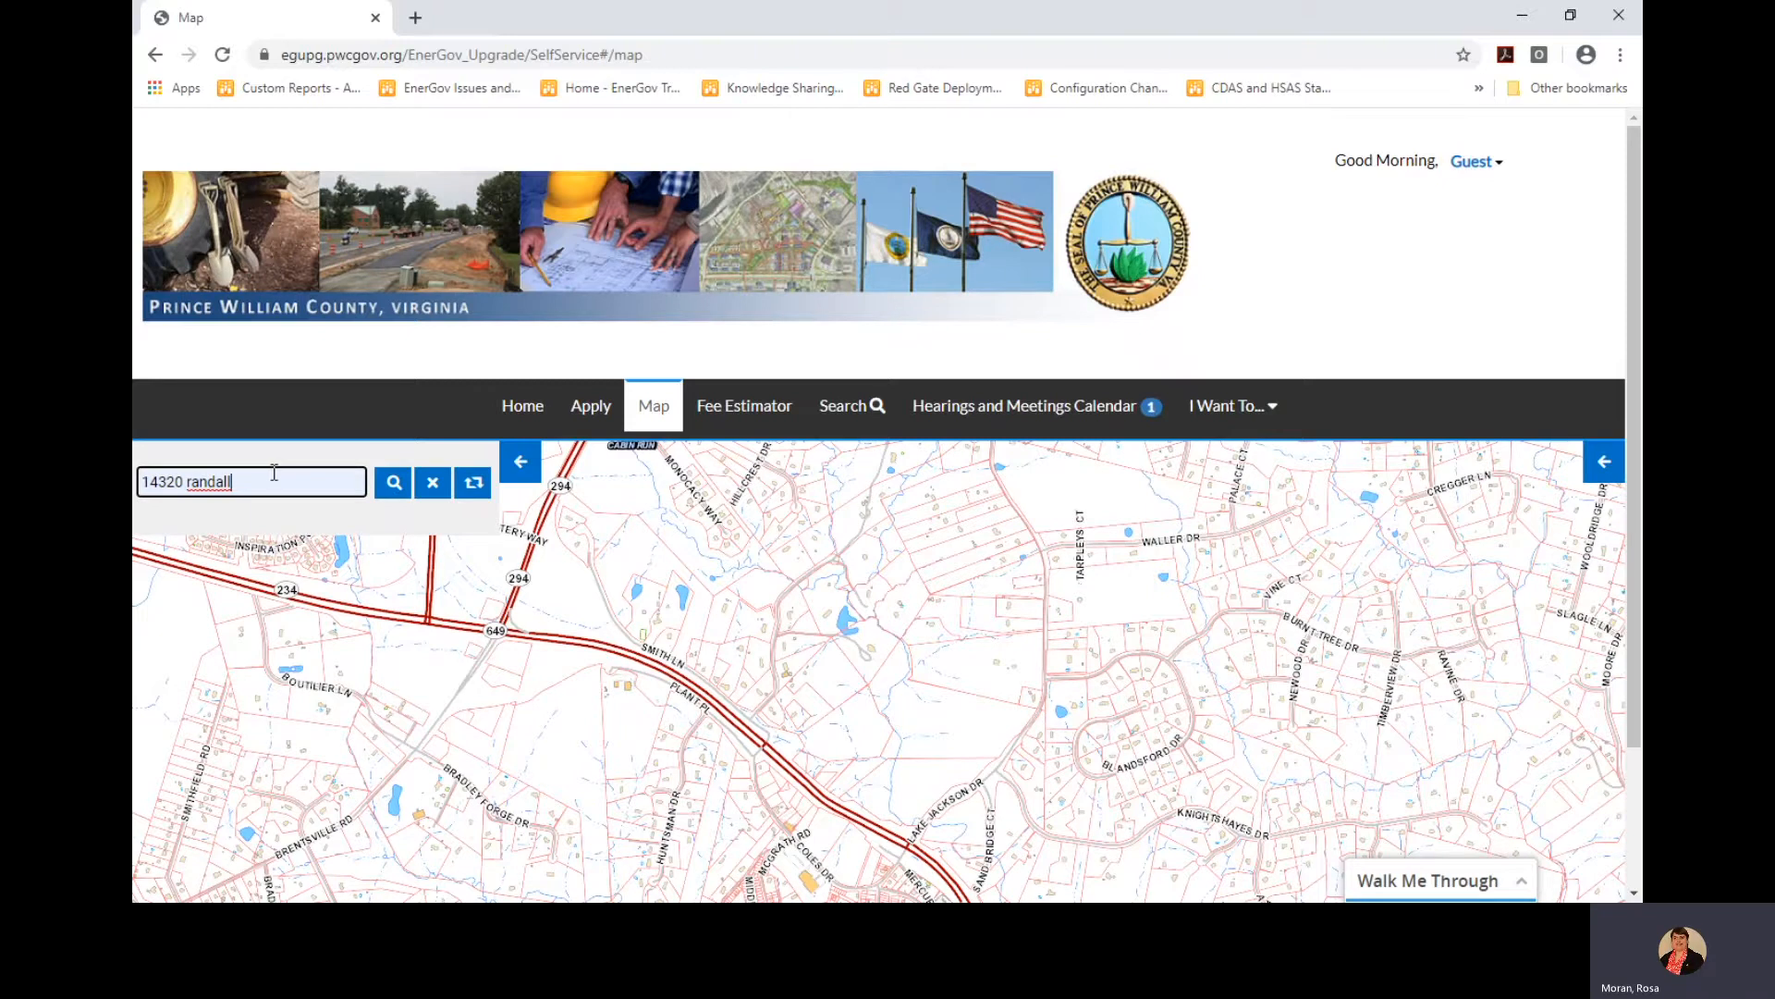
pyautogui.click(389, 493)
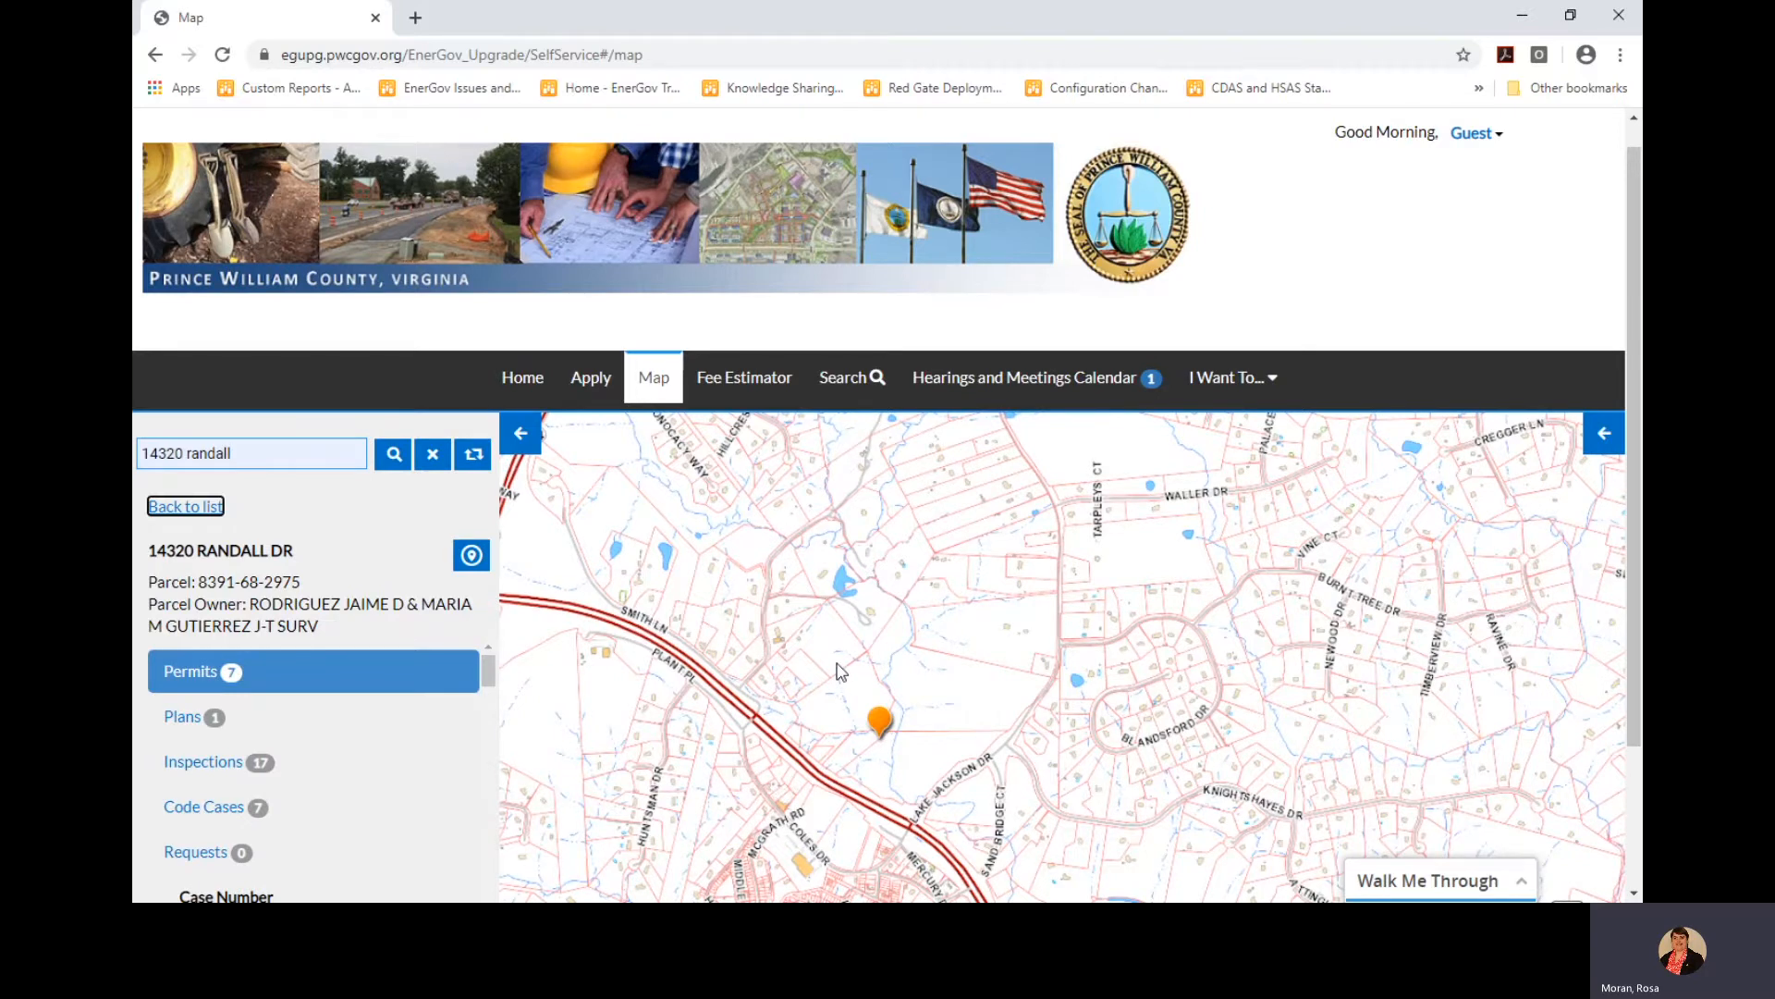
pyautogui.scroll(2, 841, 673)
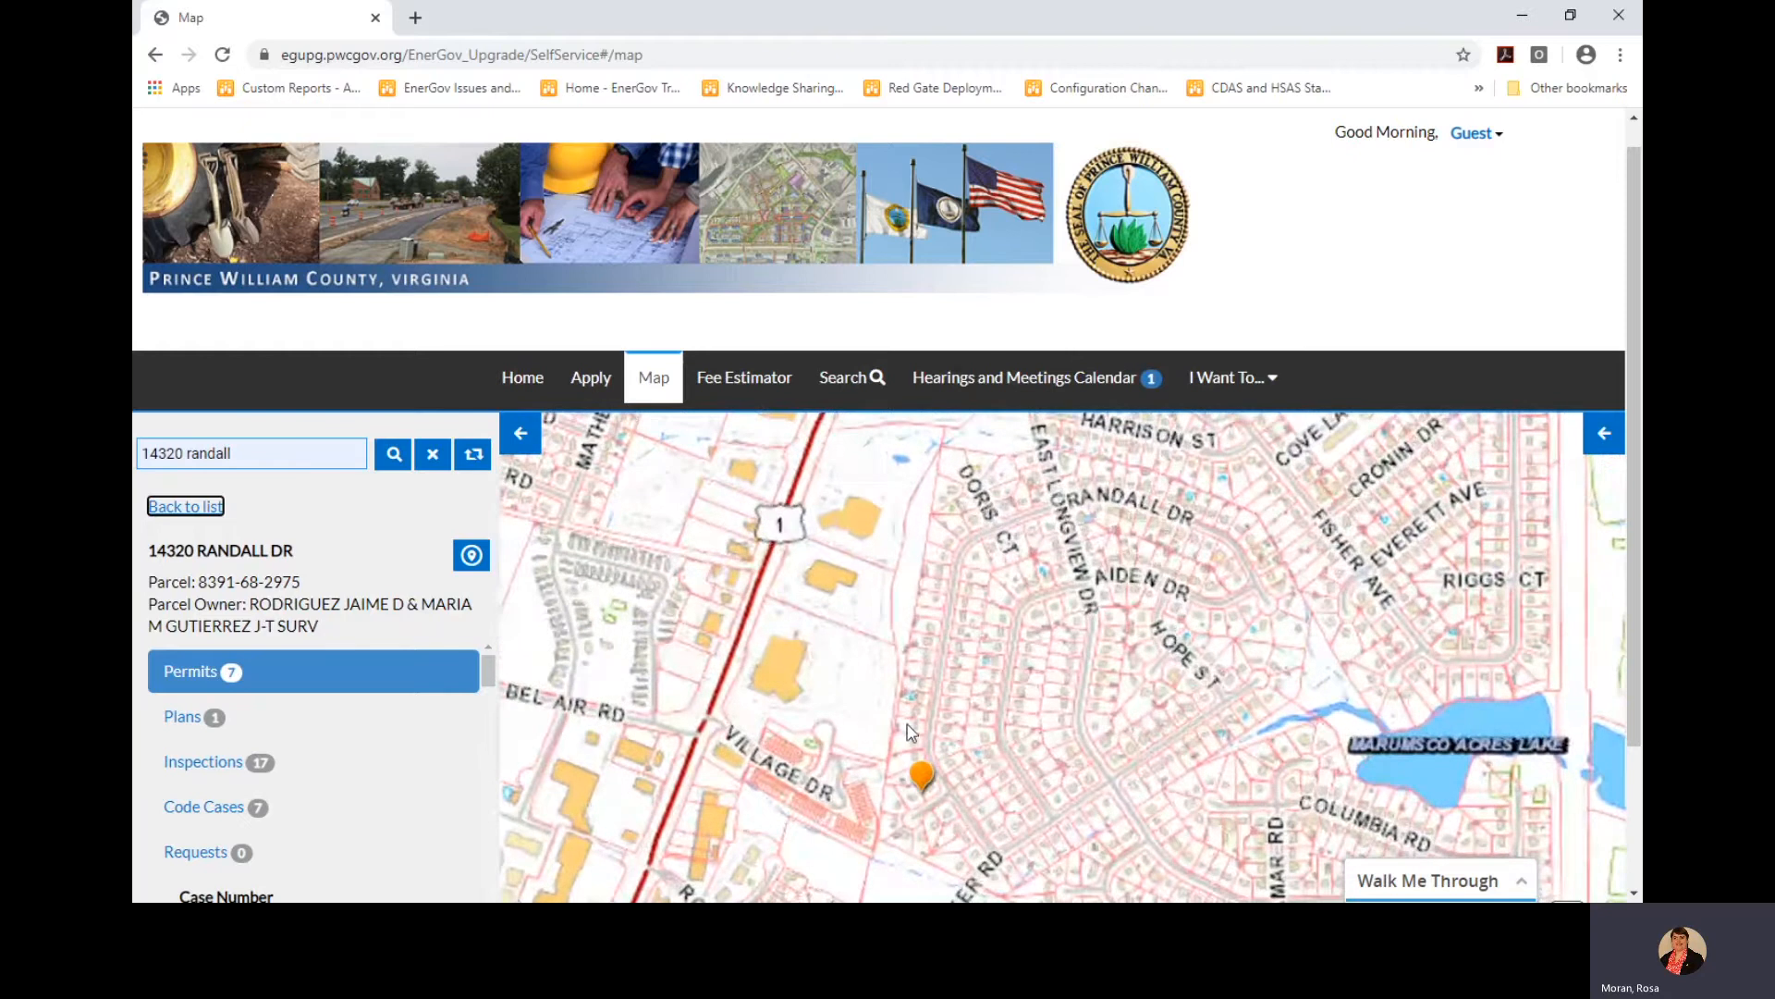
pyautogui.moveTo(837, 673); pyautogui.dragTo(797, 636)
pyautogui.scroll(4, 797, 636)
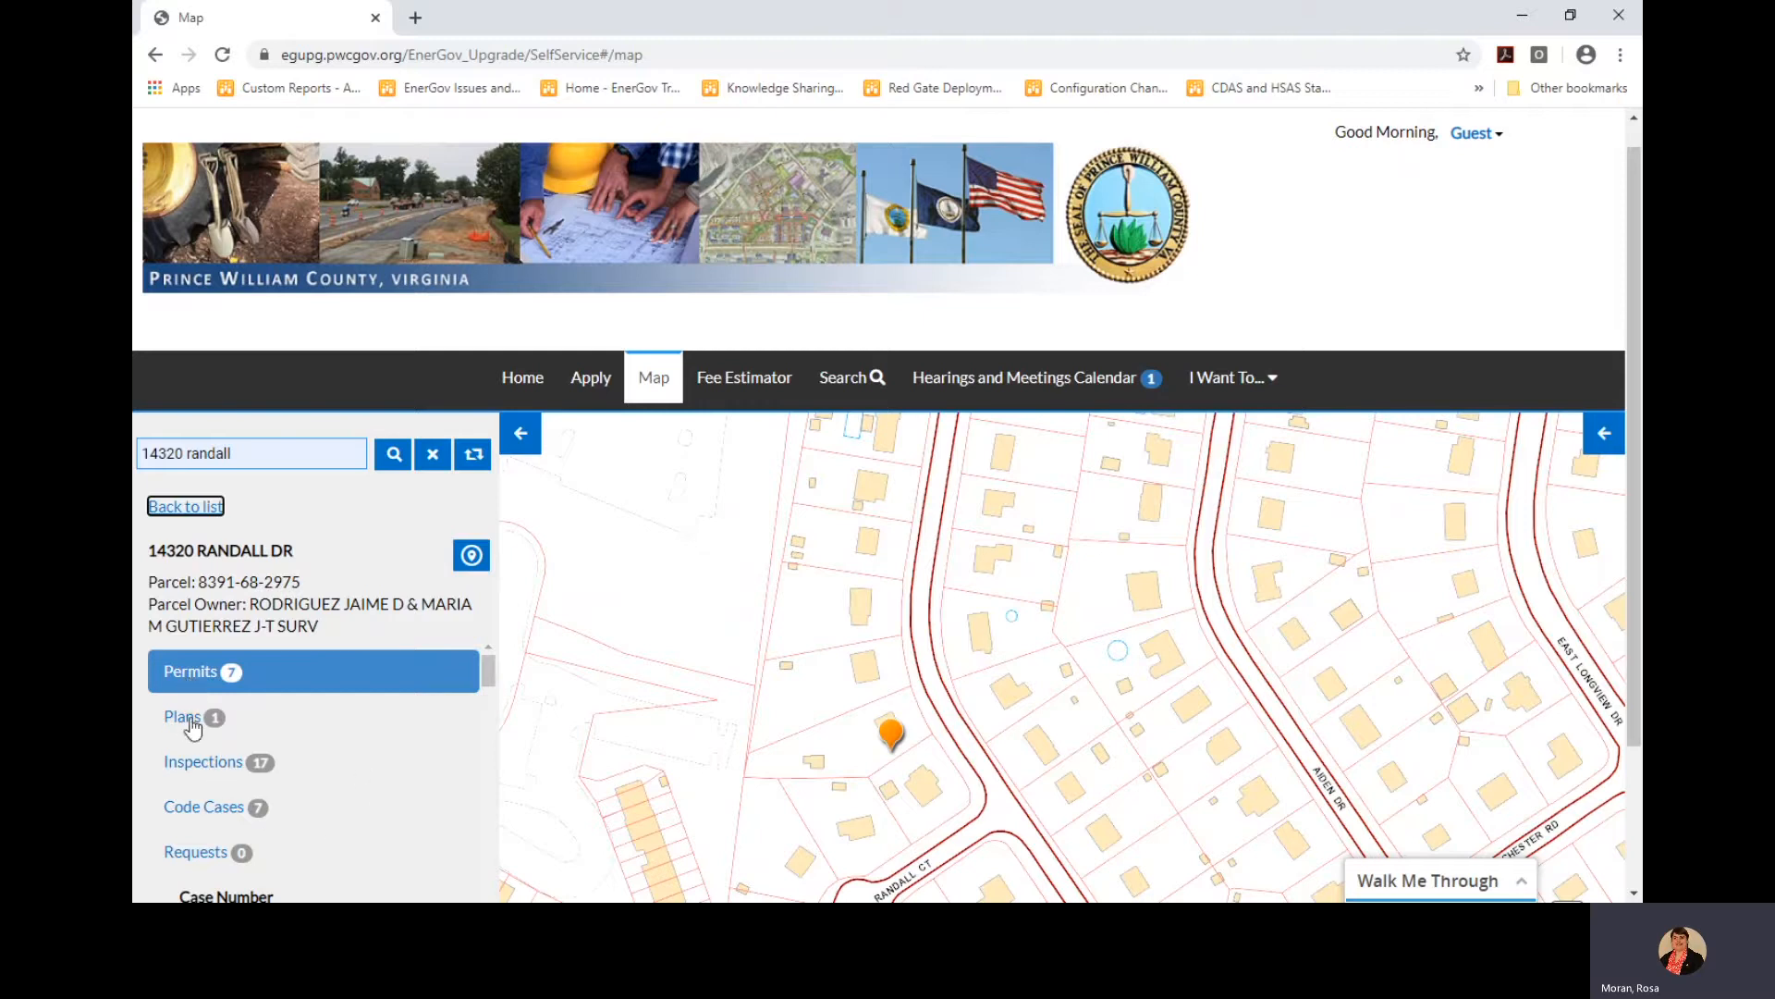
# Scroll through the parcel's Permits case details in the left panel
pyautogui.scroll(-2, 306, 779)
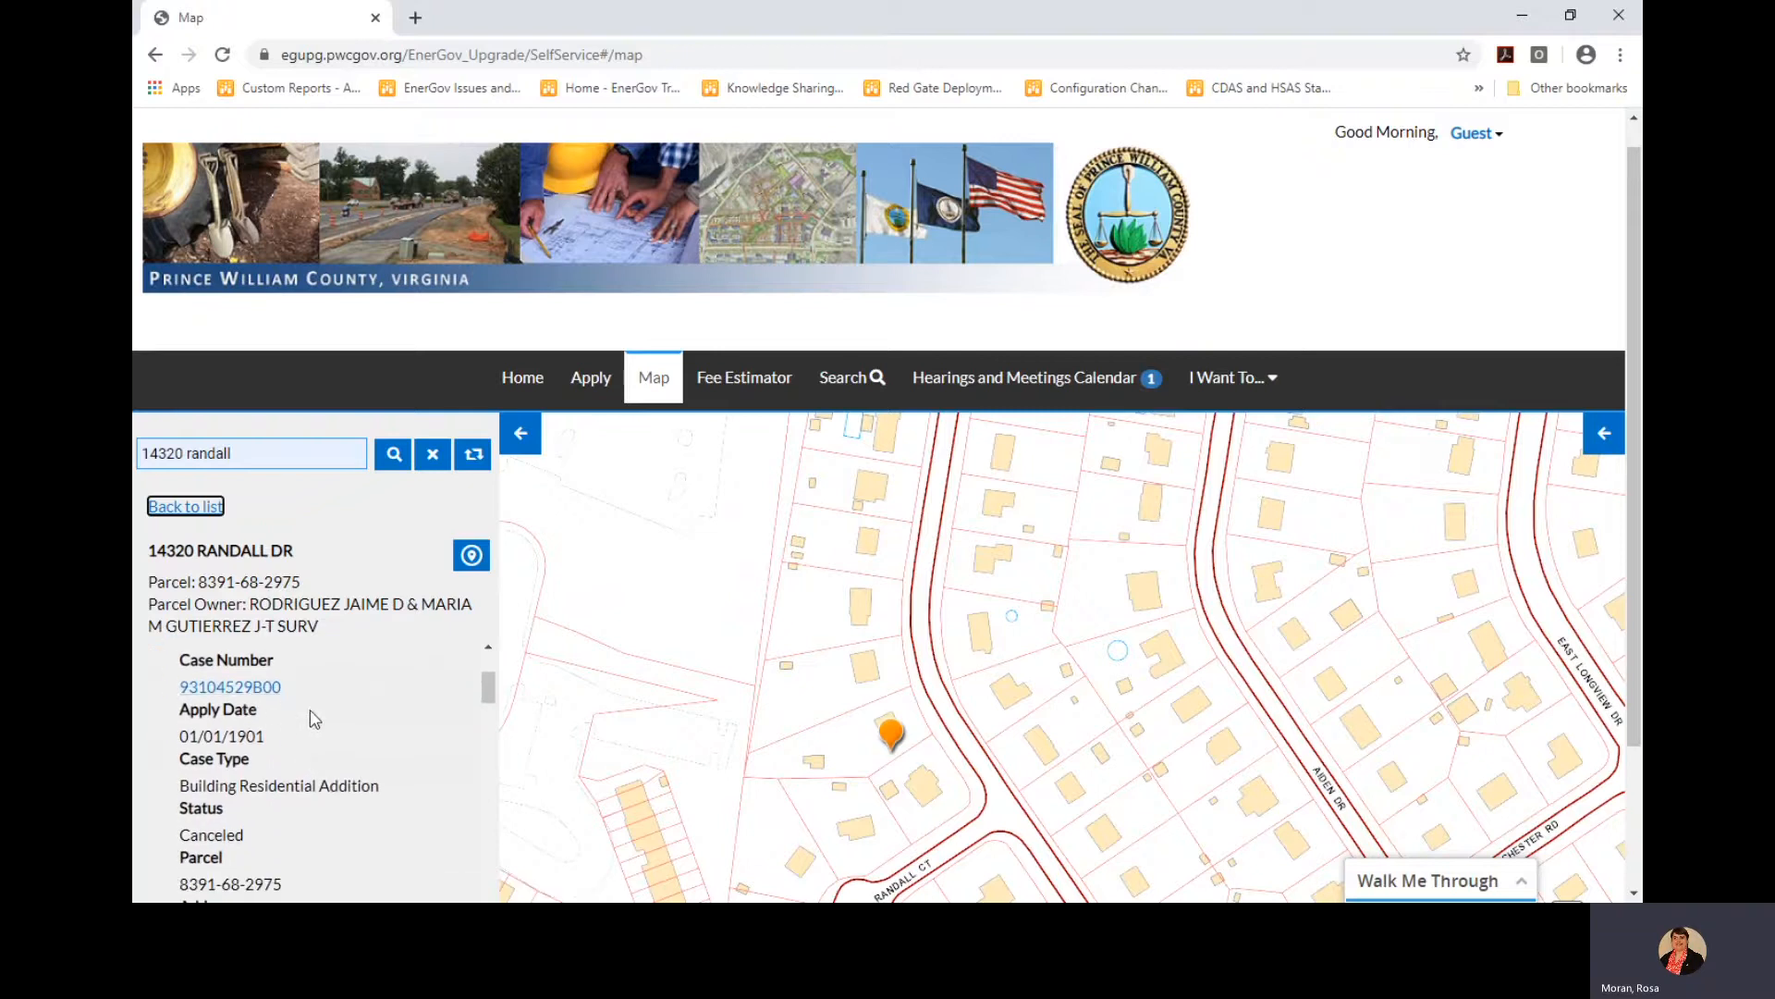
pyautogui.scroll(-1, 314, 718)
pyautogui.scroll(-3, 313, 719)
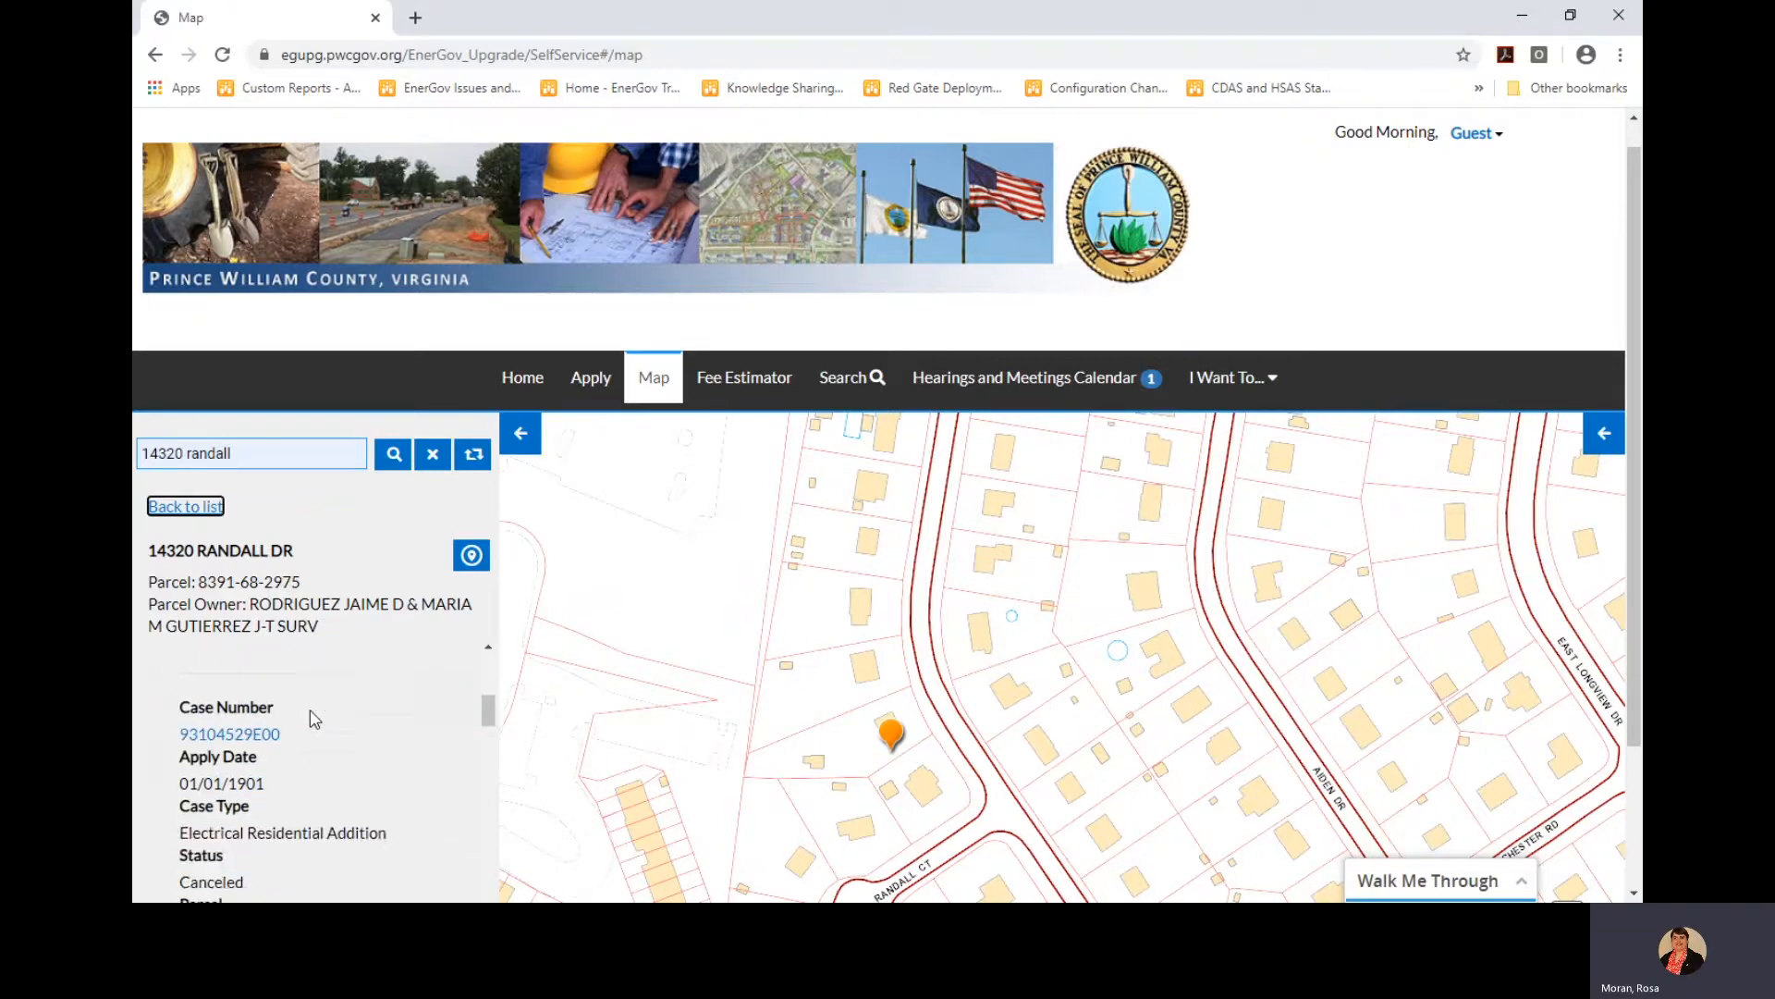
pyautogui.scroll(5, 313, 719)
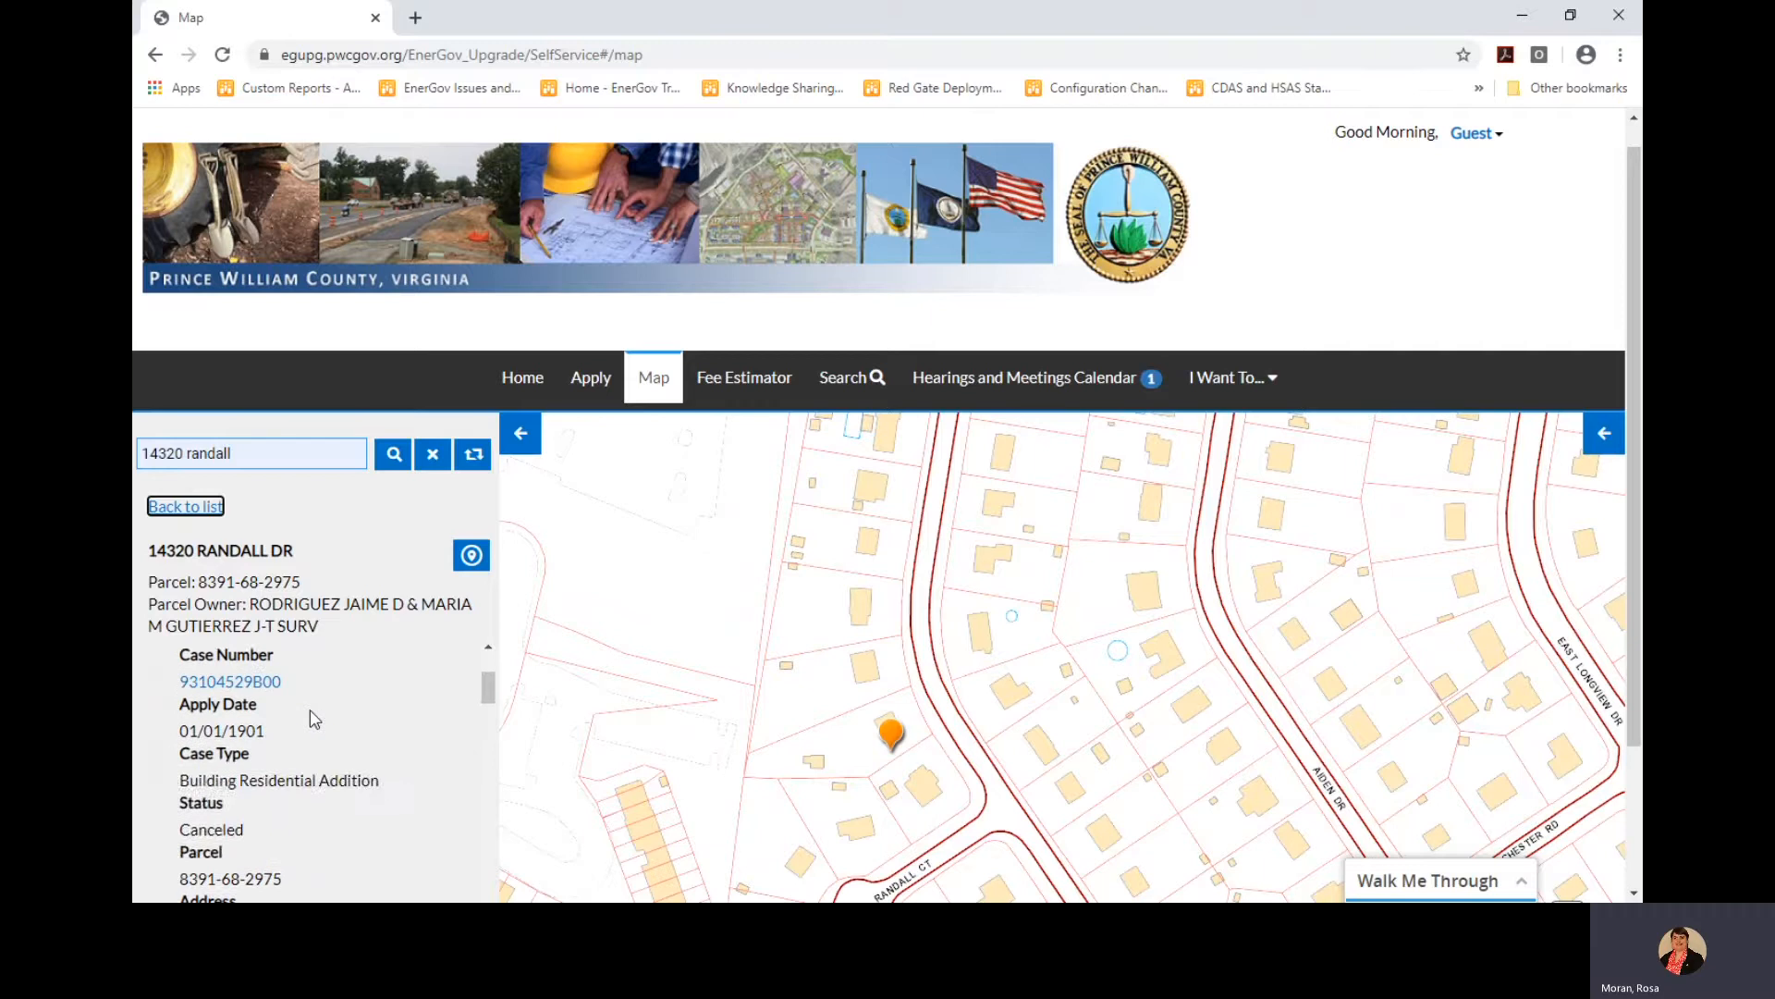
pyautogui.scroll(1, 314, 719)
pyautogui.click(313, 751)
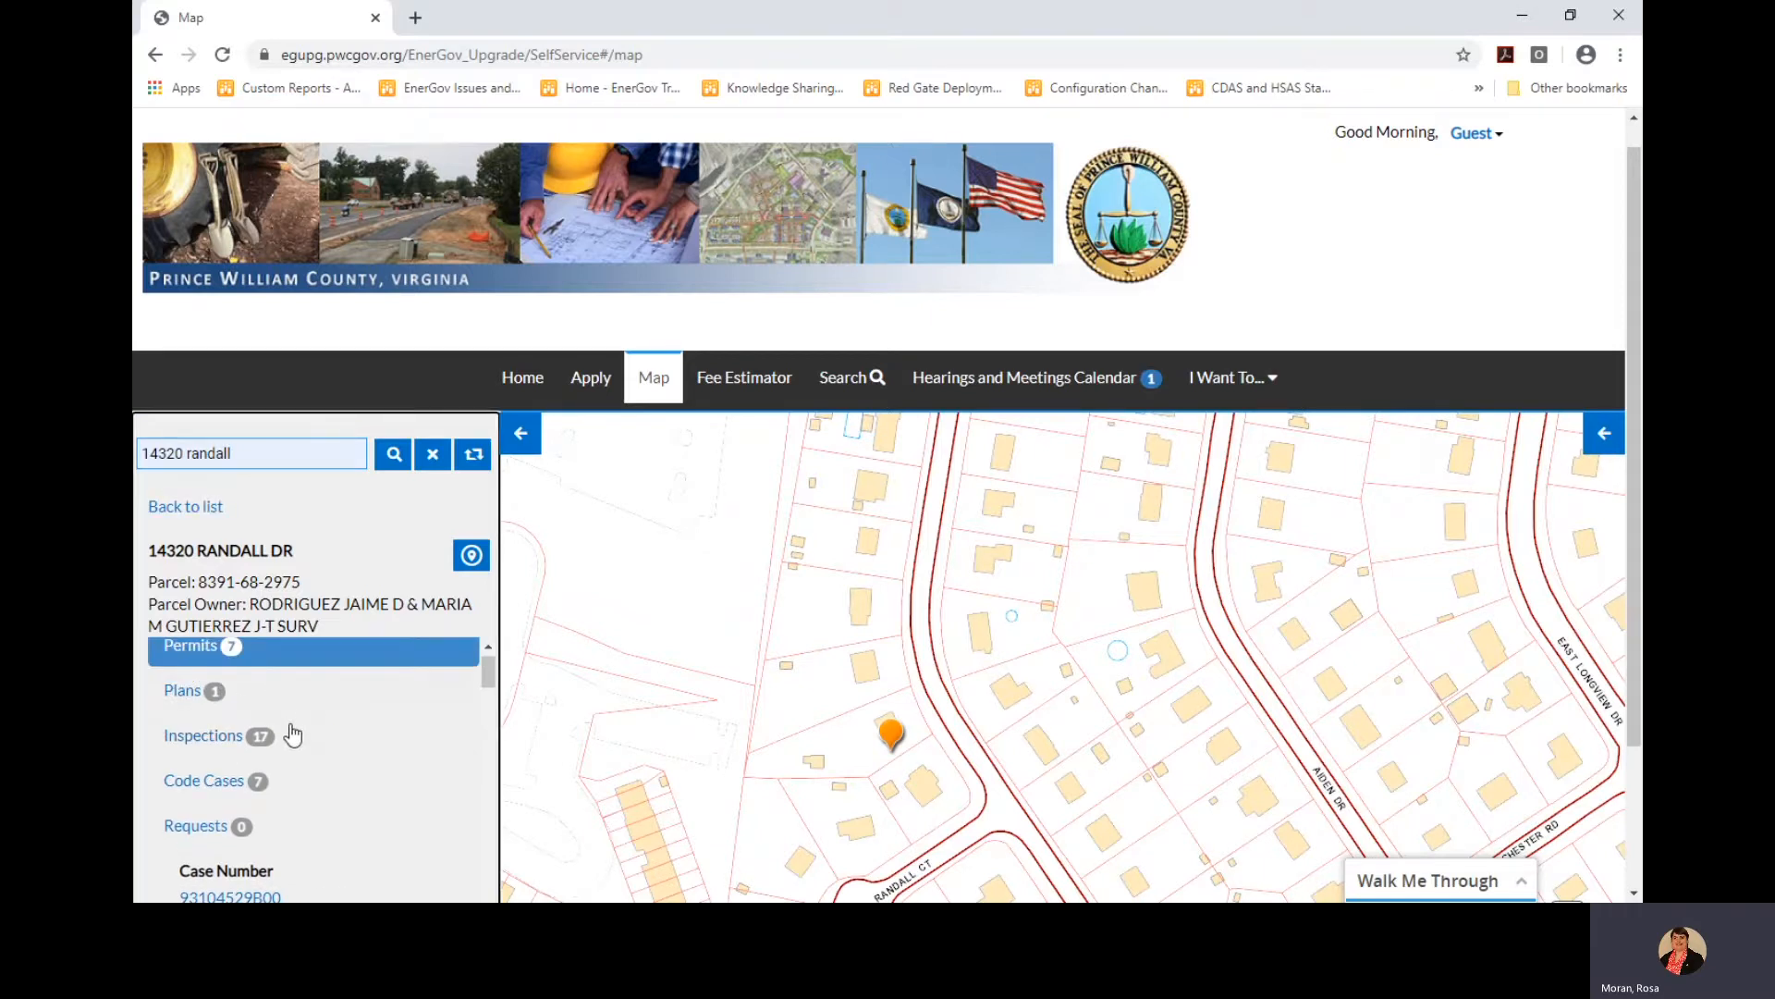
pyautogui.scroll(-5, 292, 735)
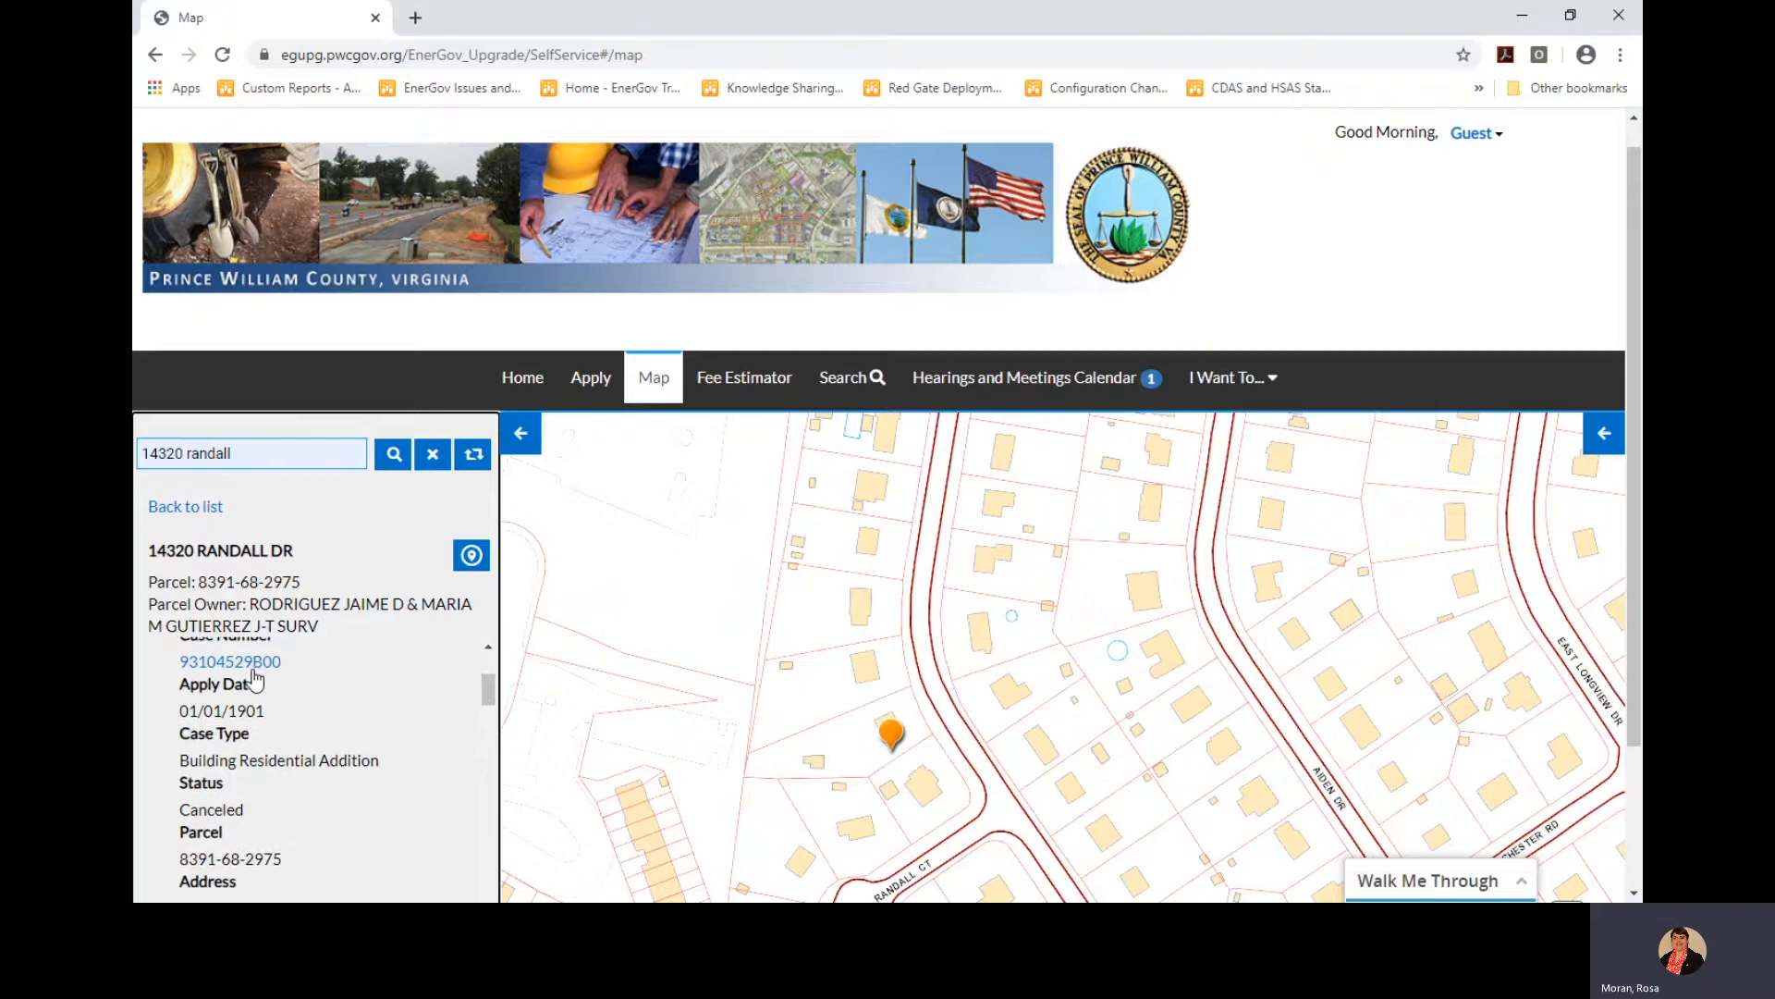
pyautogui.scroll(-5, 277, 782)
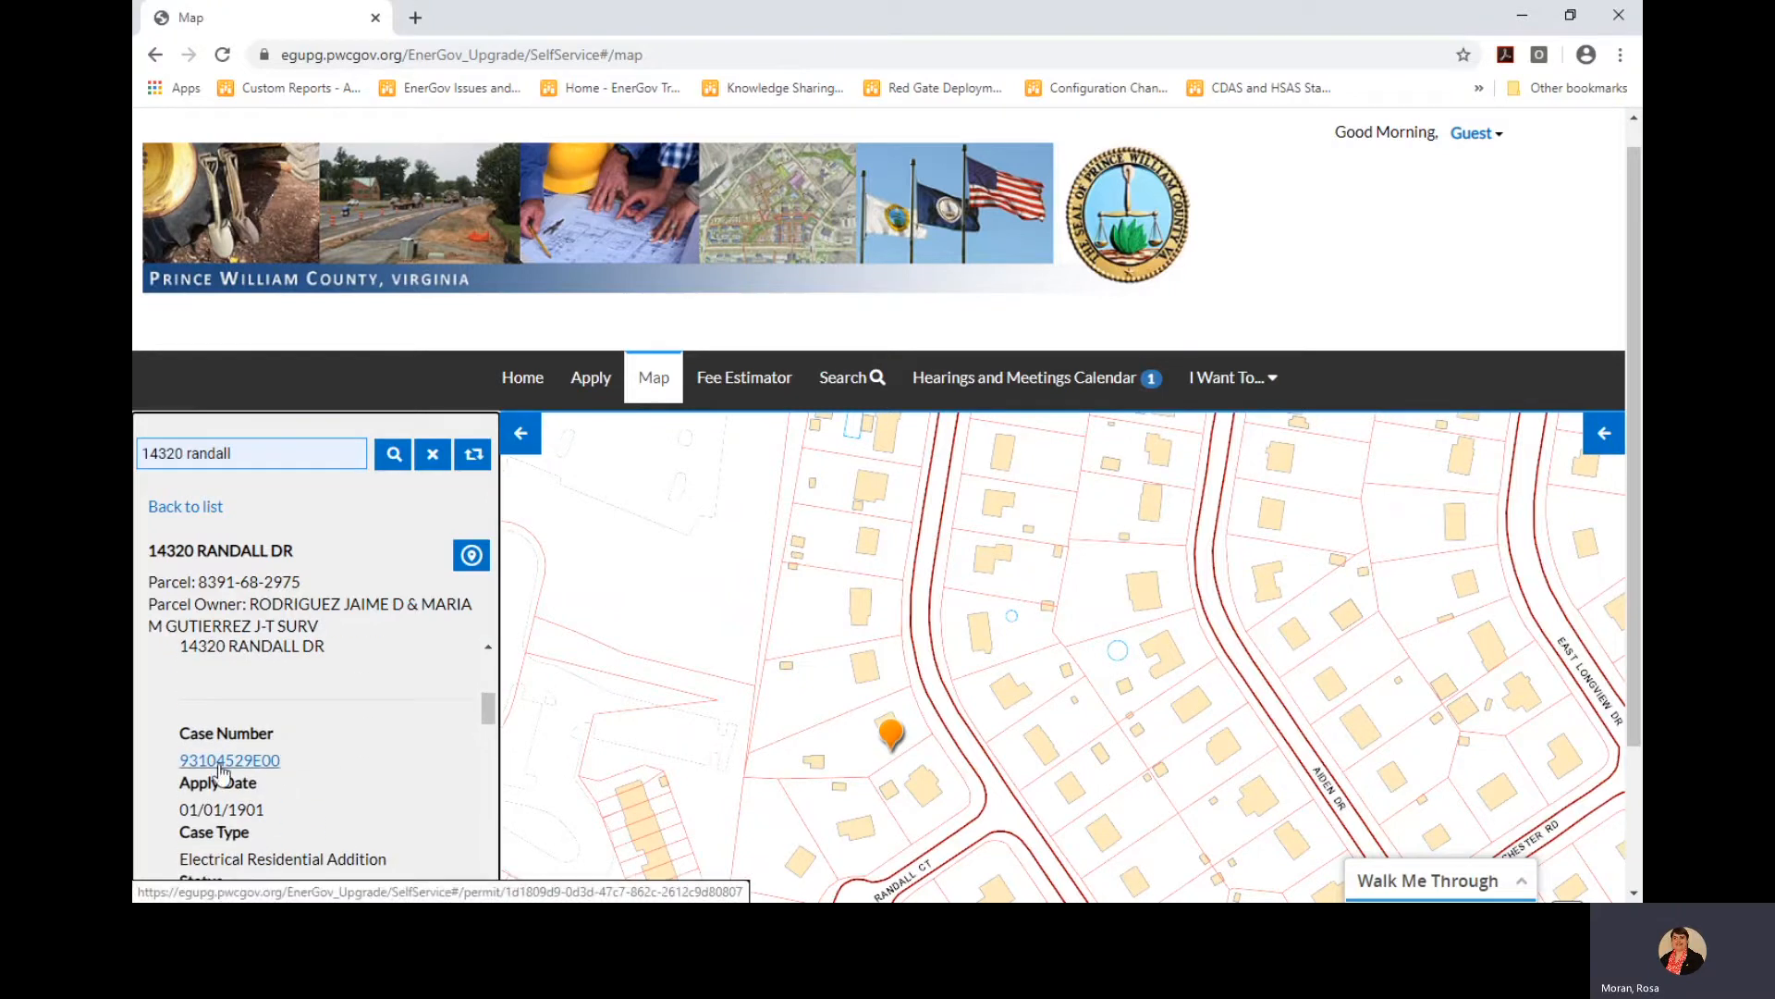
pyautogui.scroll(4, 370, 763)
pyautogui.scroll(5, 370, 762)
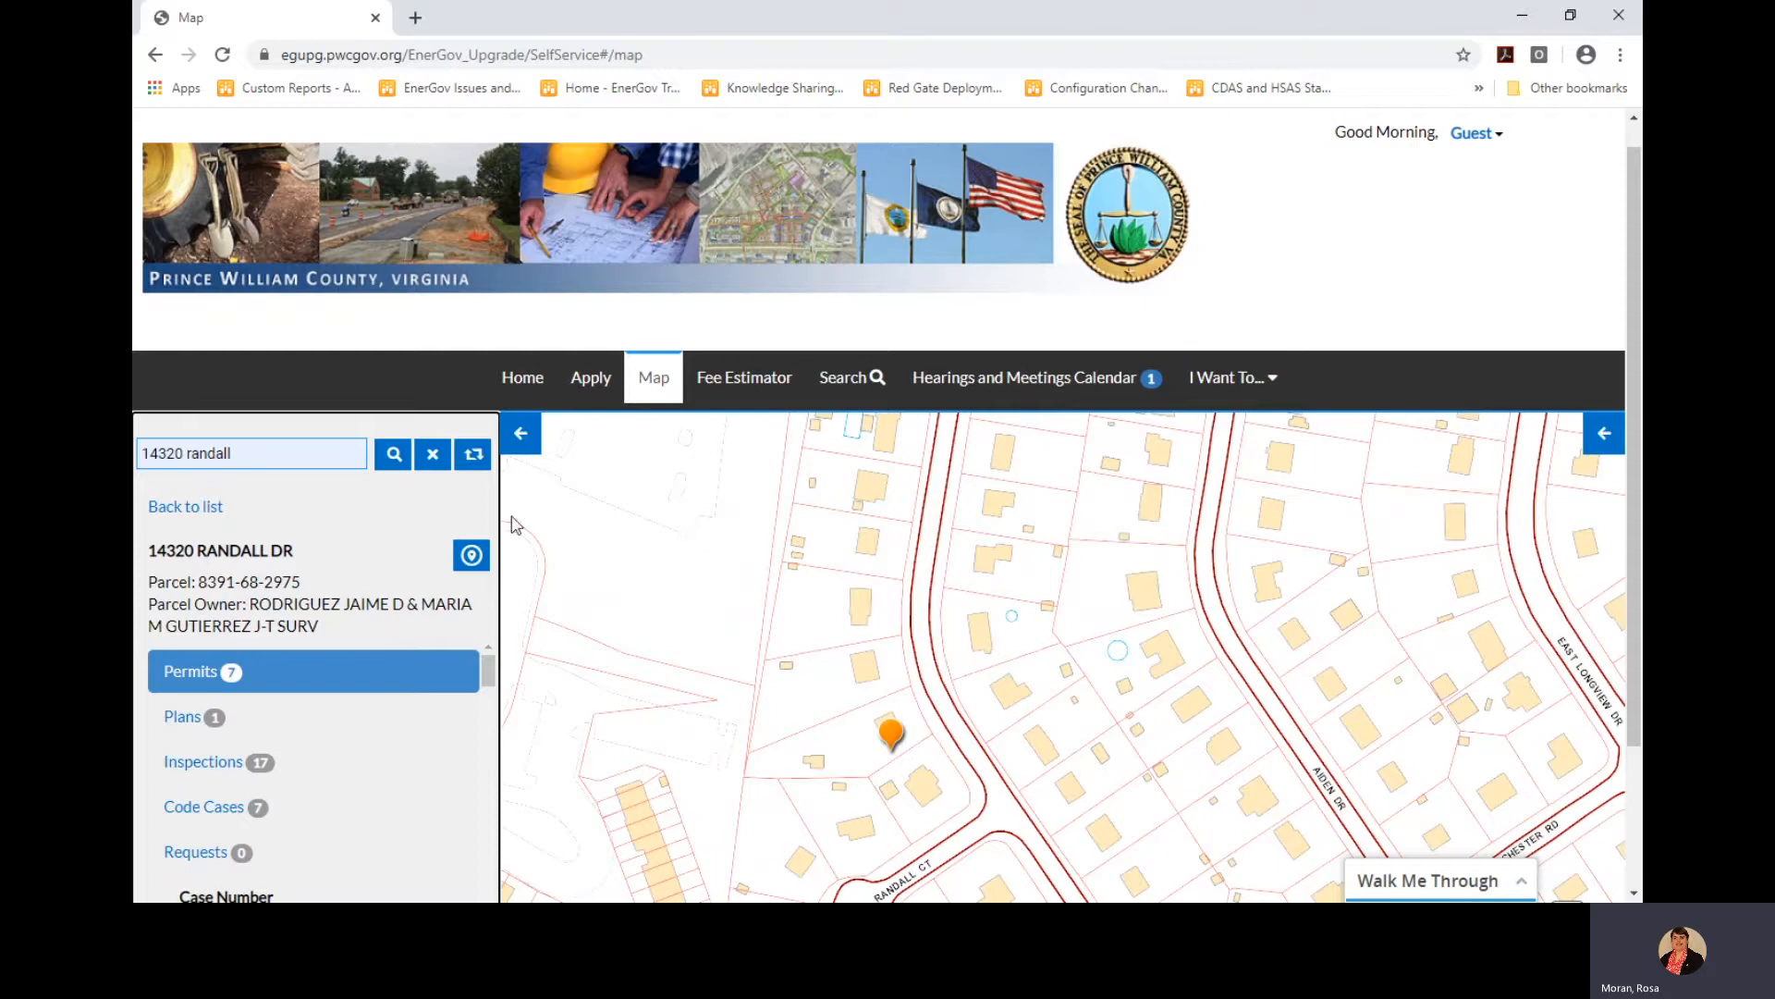
pyautogui.click(473, 457)
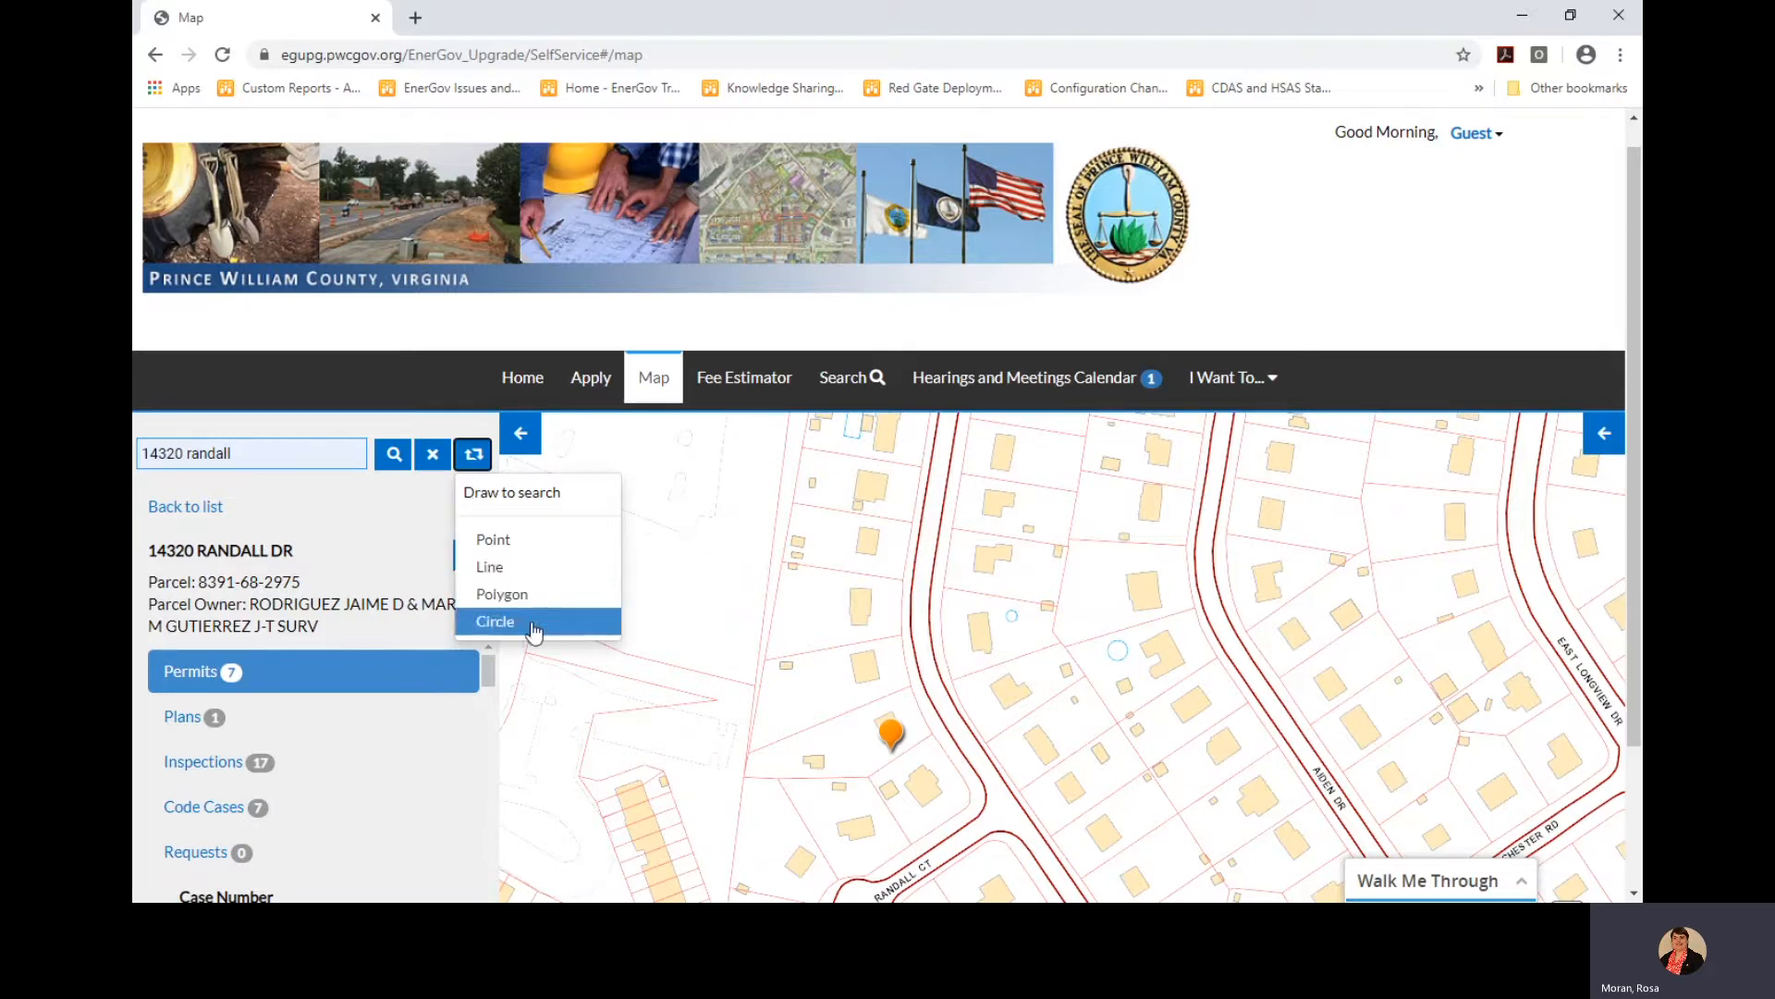
pyautogui.click(531, 566)
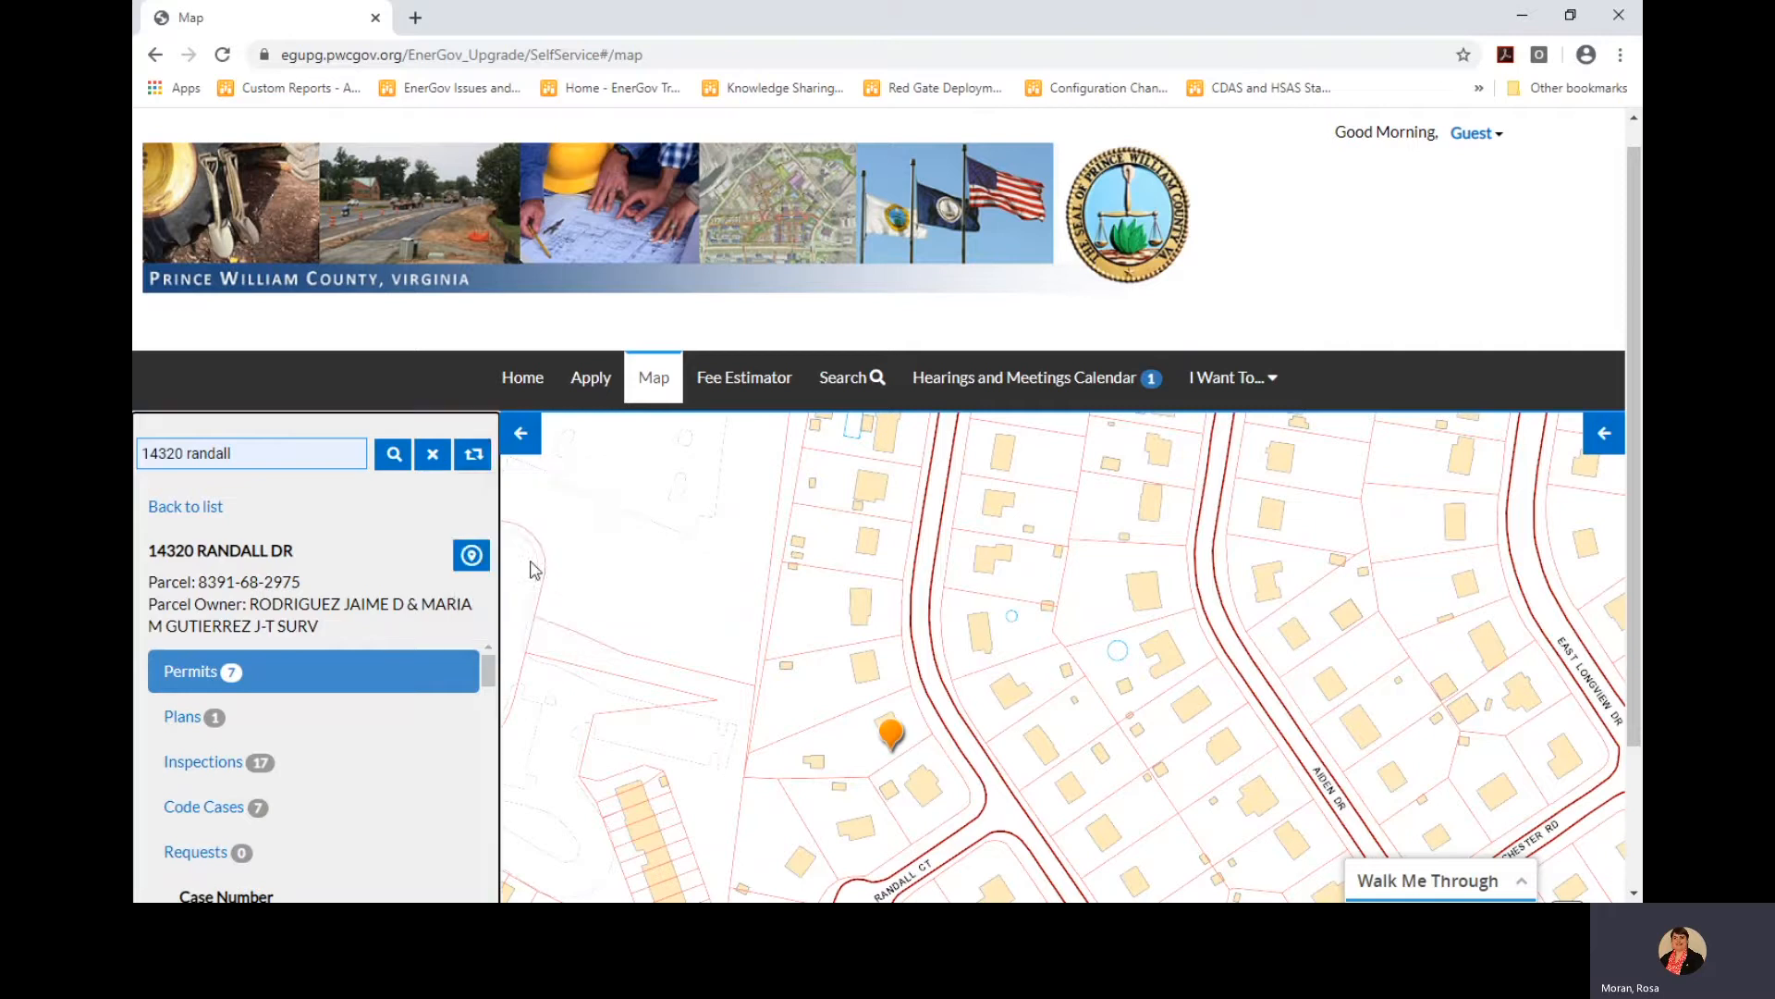
pyautogui.click(840, 481)
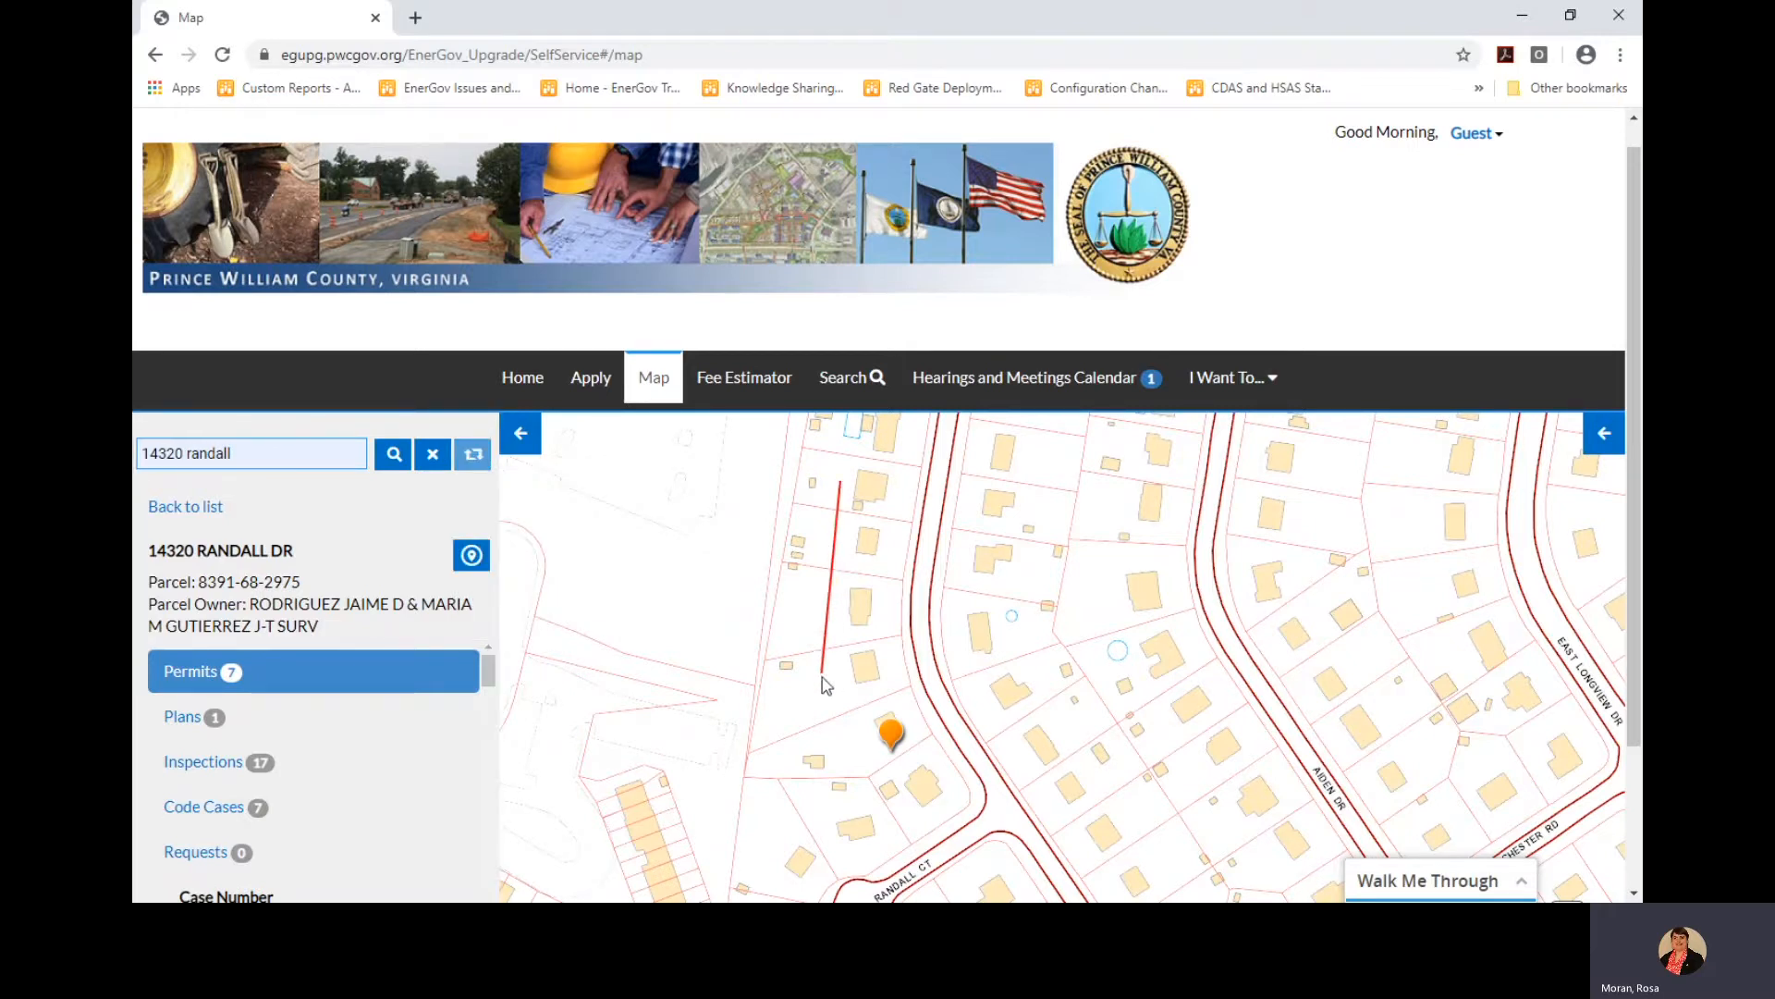
pyautogui.click(821, 676)
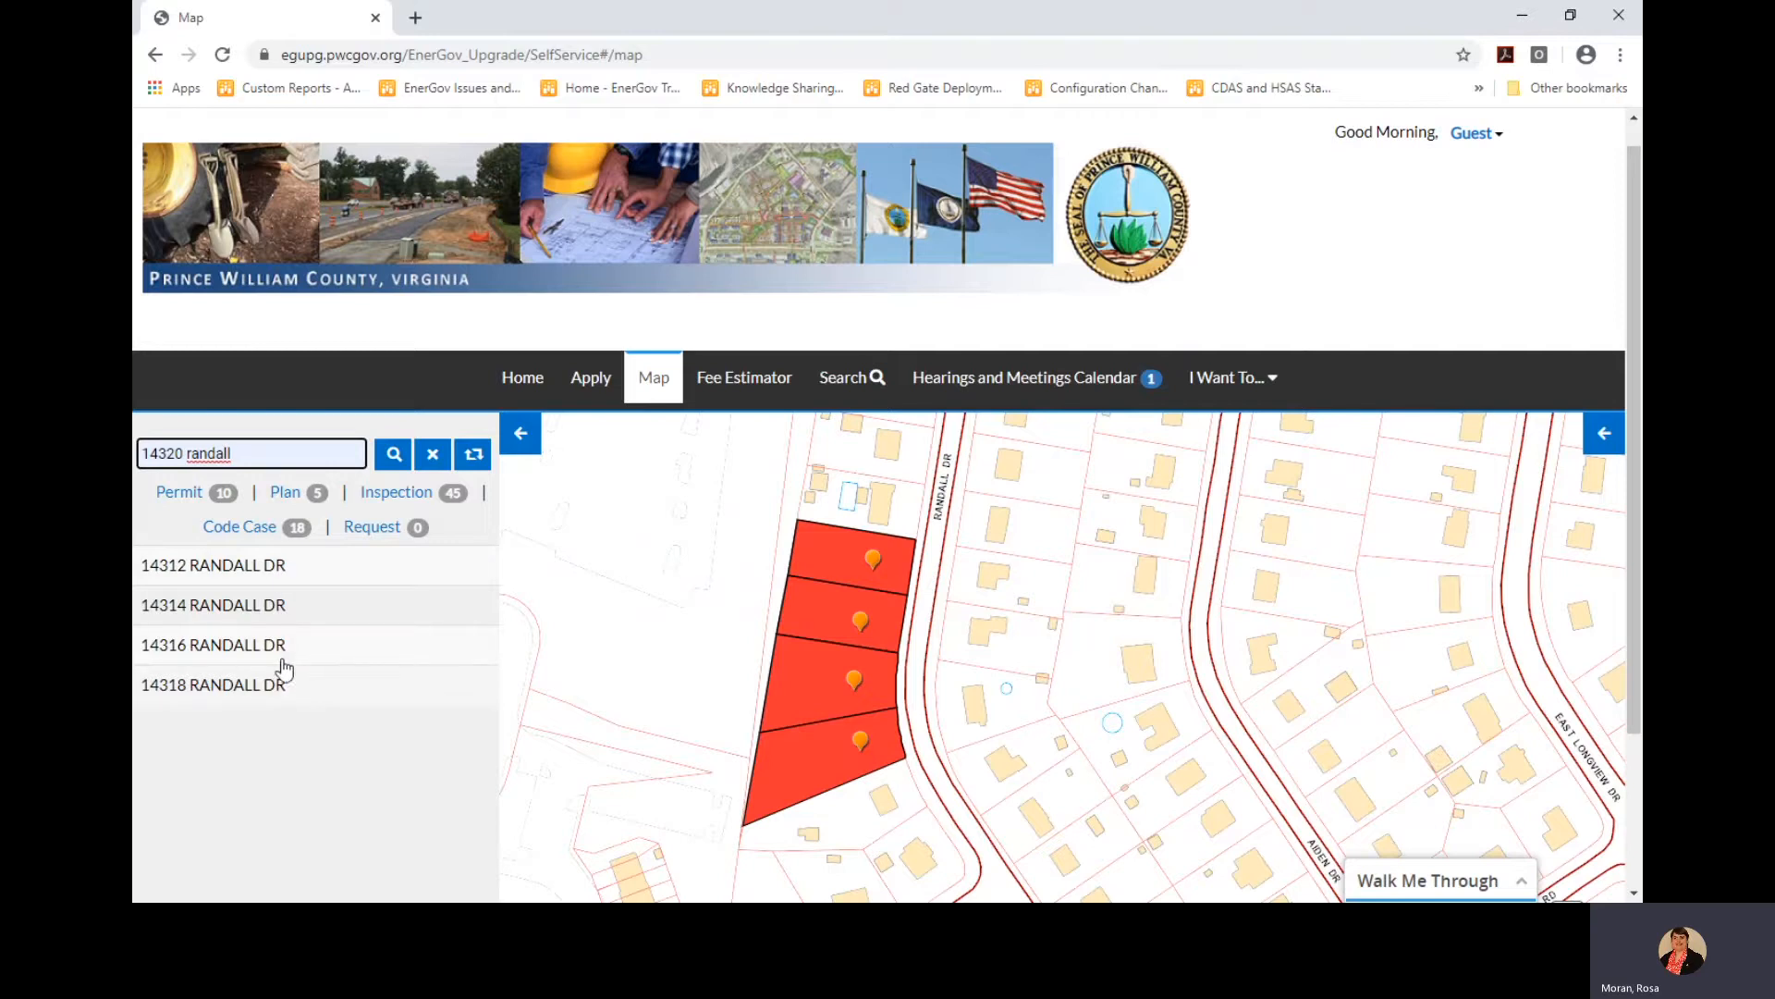
pyautogui.click(260, 615)
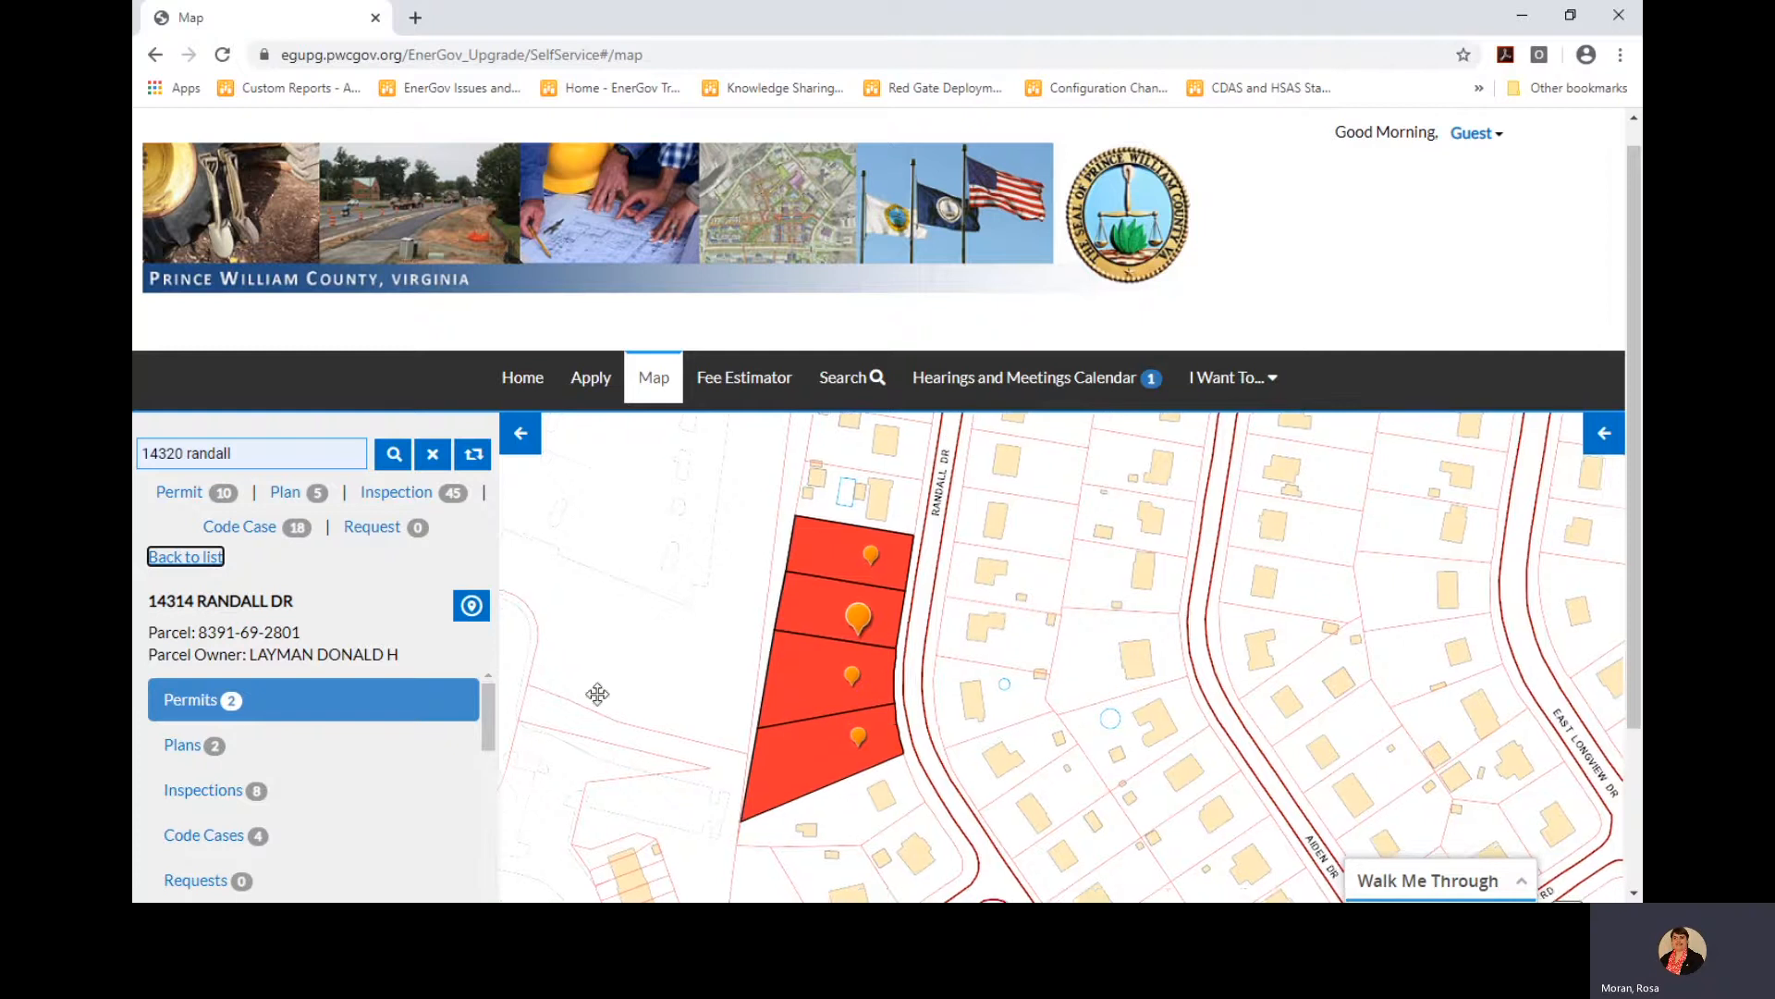
pyautogui.moveTo(610, 730); pyautogui.dragTo(548, 592)
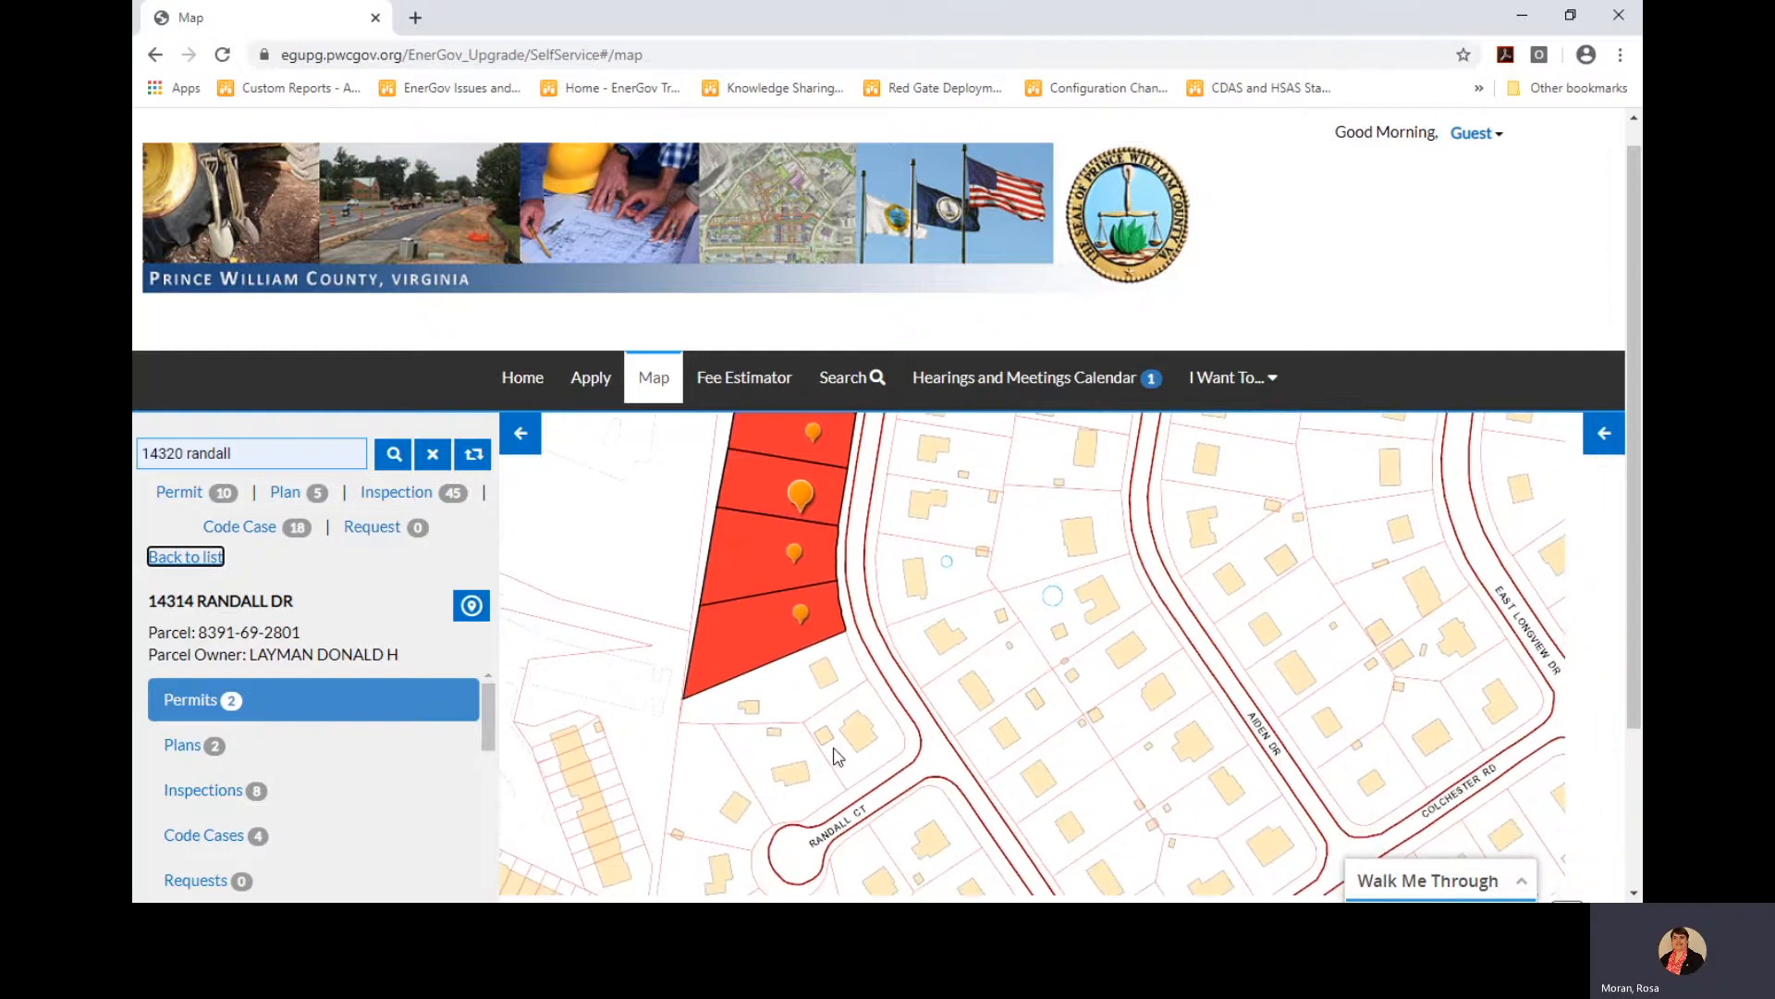
pyautogui.moveTo(845, 758); pyautogui.dragTo(828, 725)
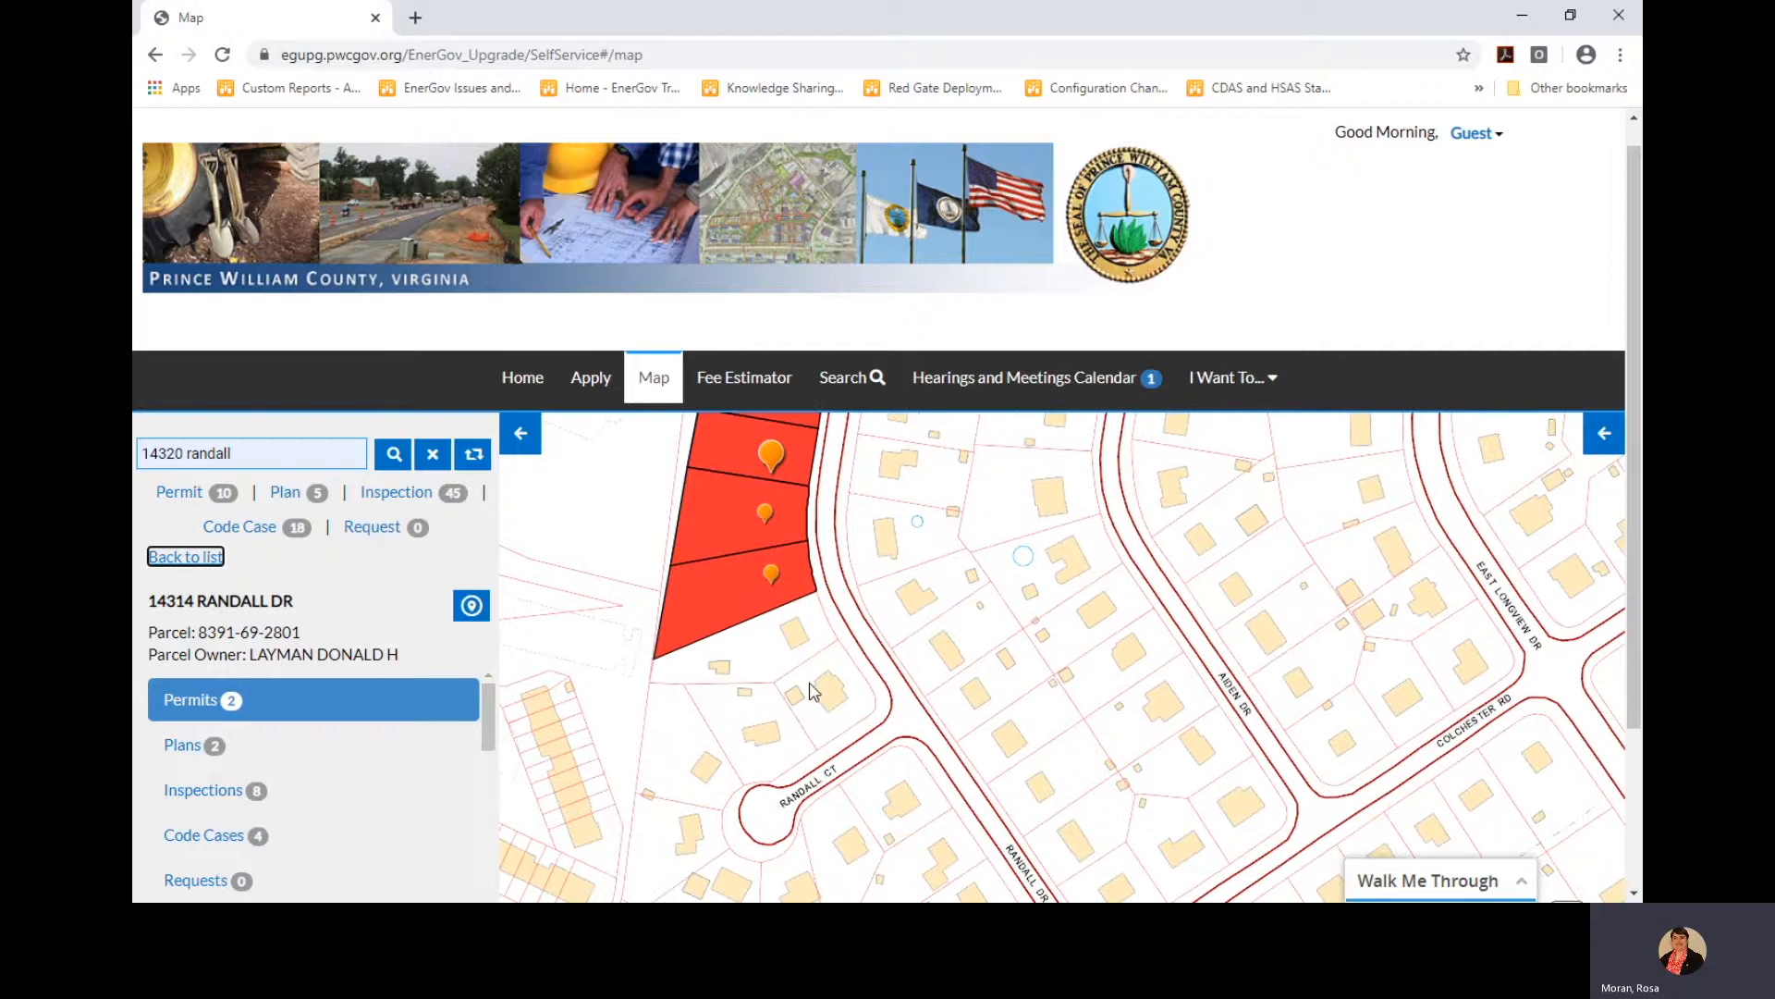
pyautogui.click(473, 453)
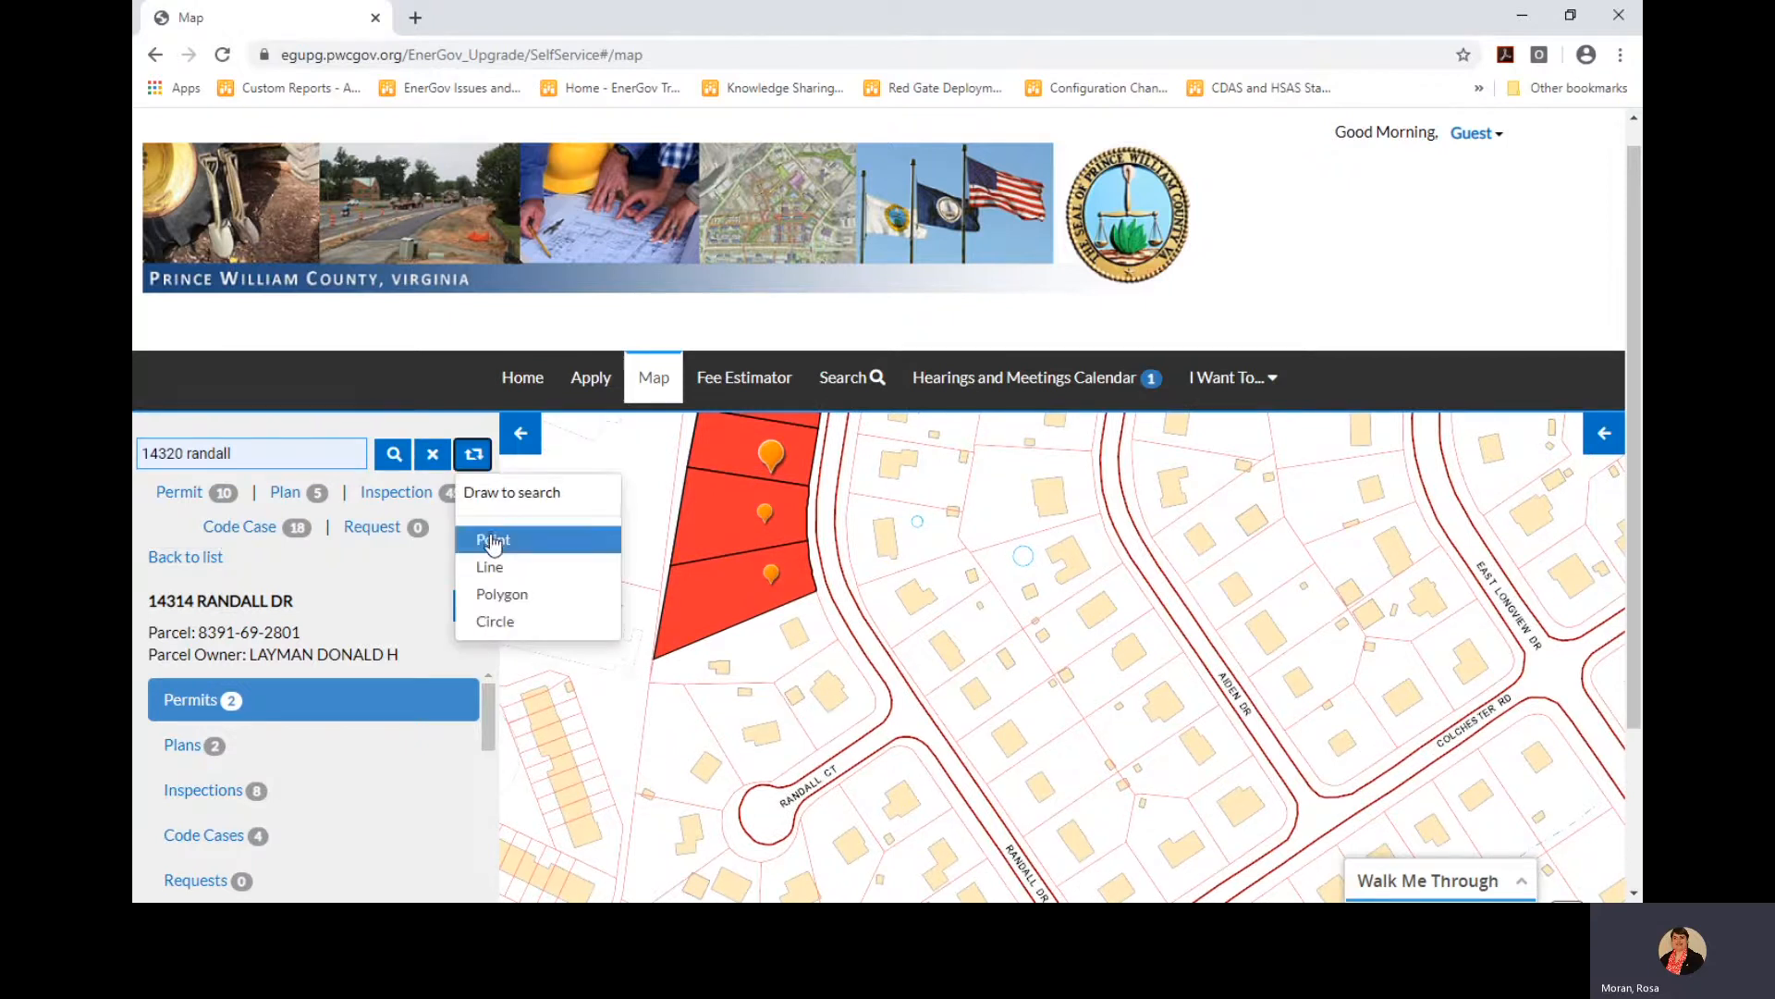
pyautogui.click(493, 539)
pyautogui.click(837, 705)
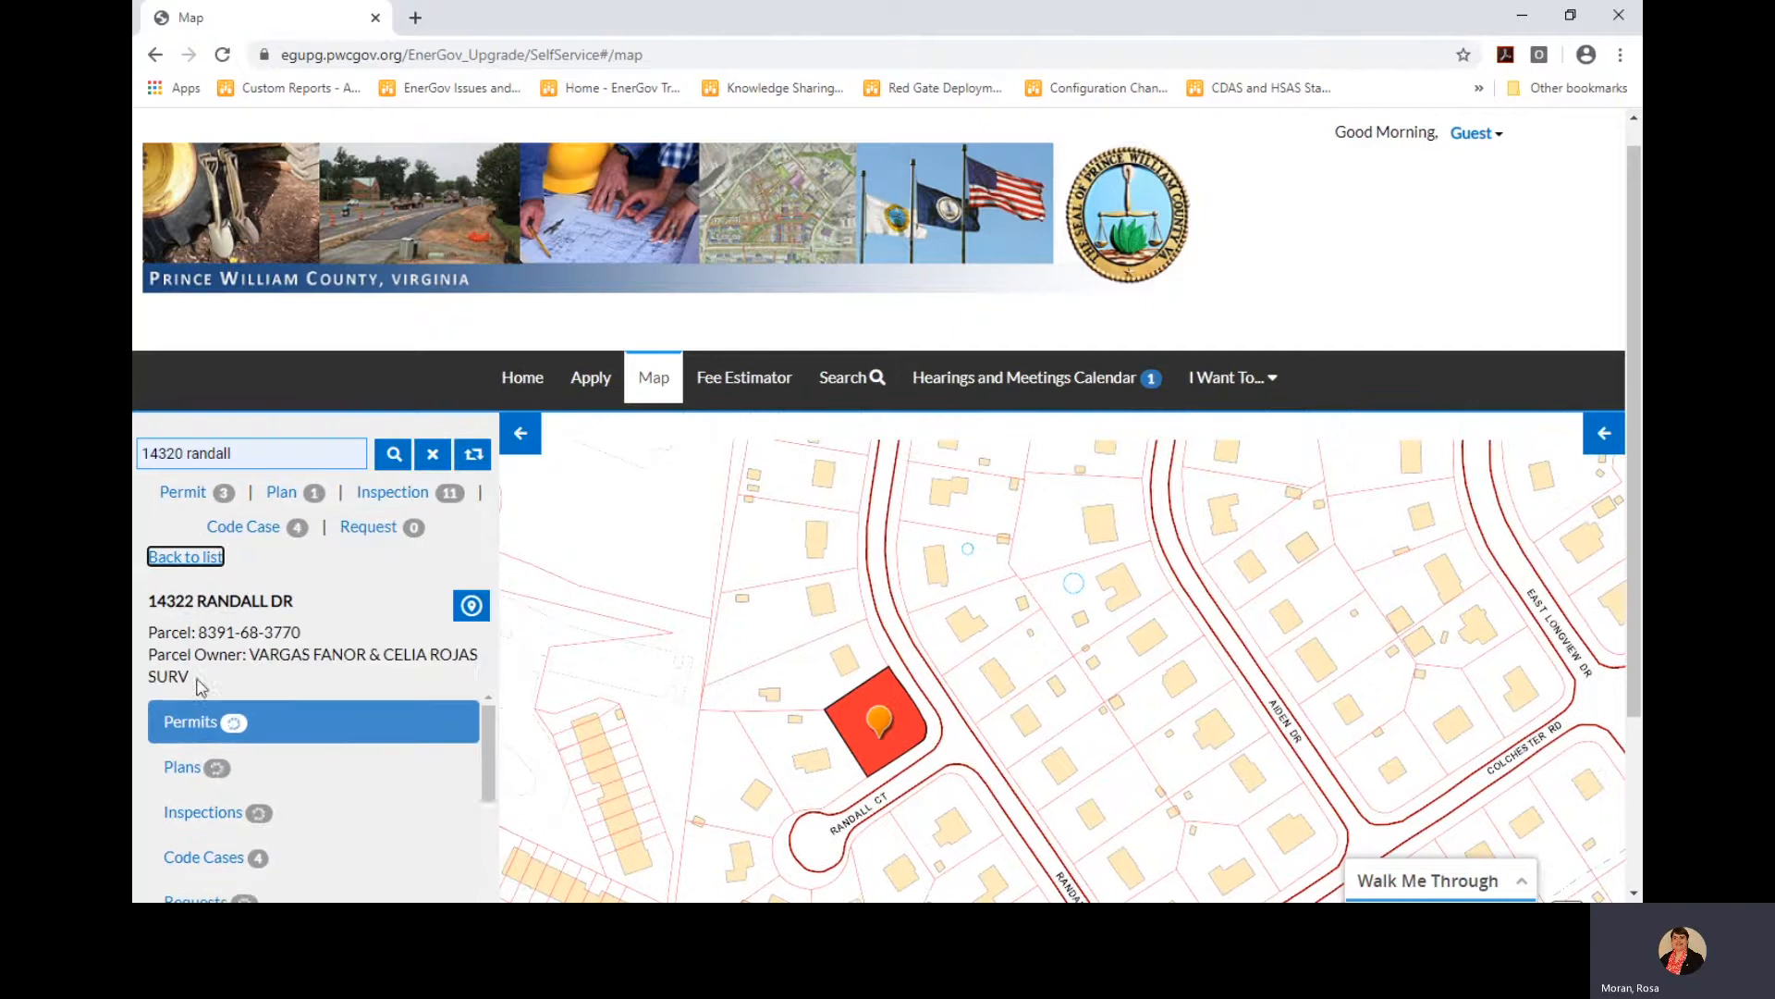
pyautogui.scroll(-5, 301, 782)
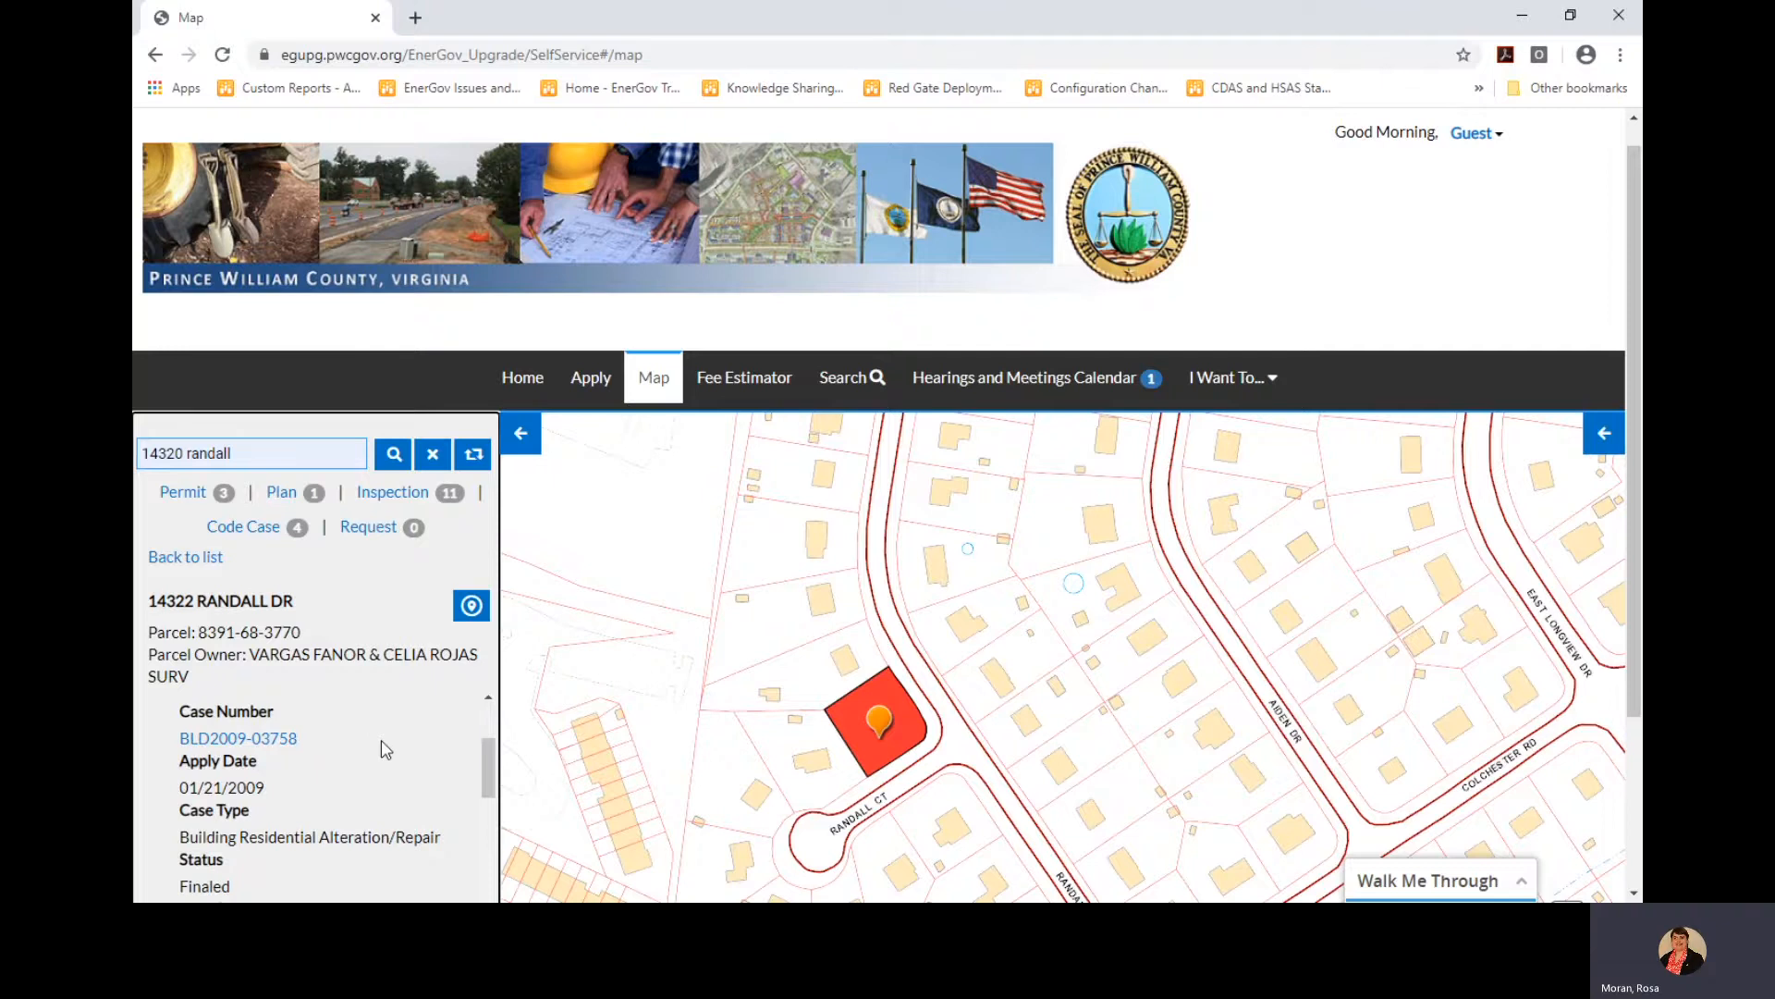
pyautogui.click(756, 391)
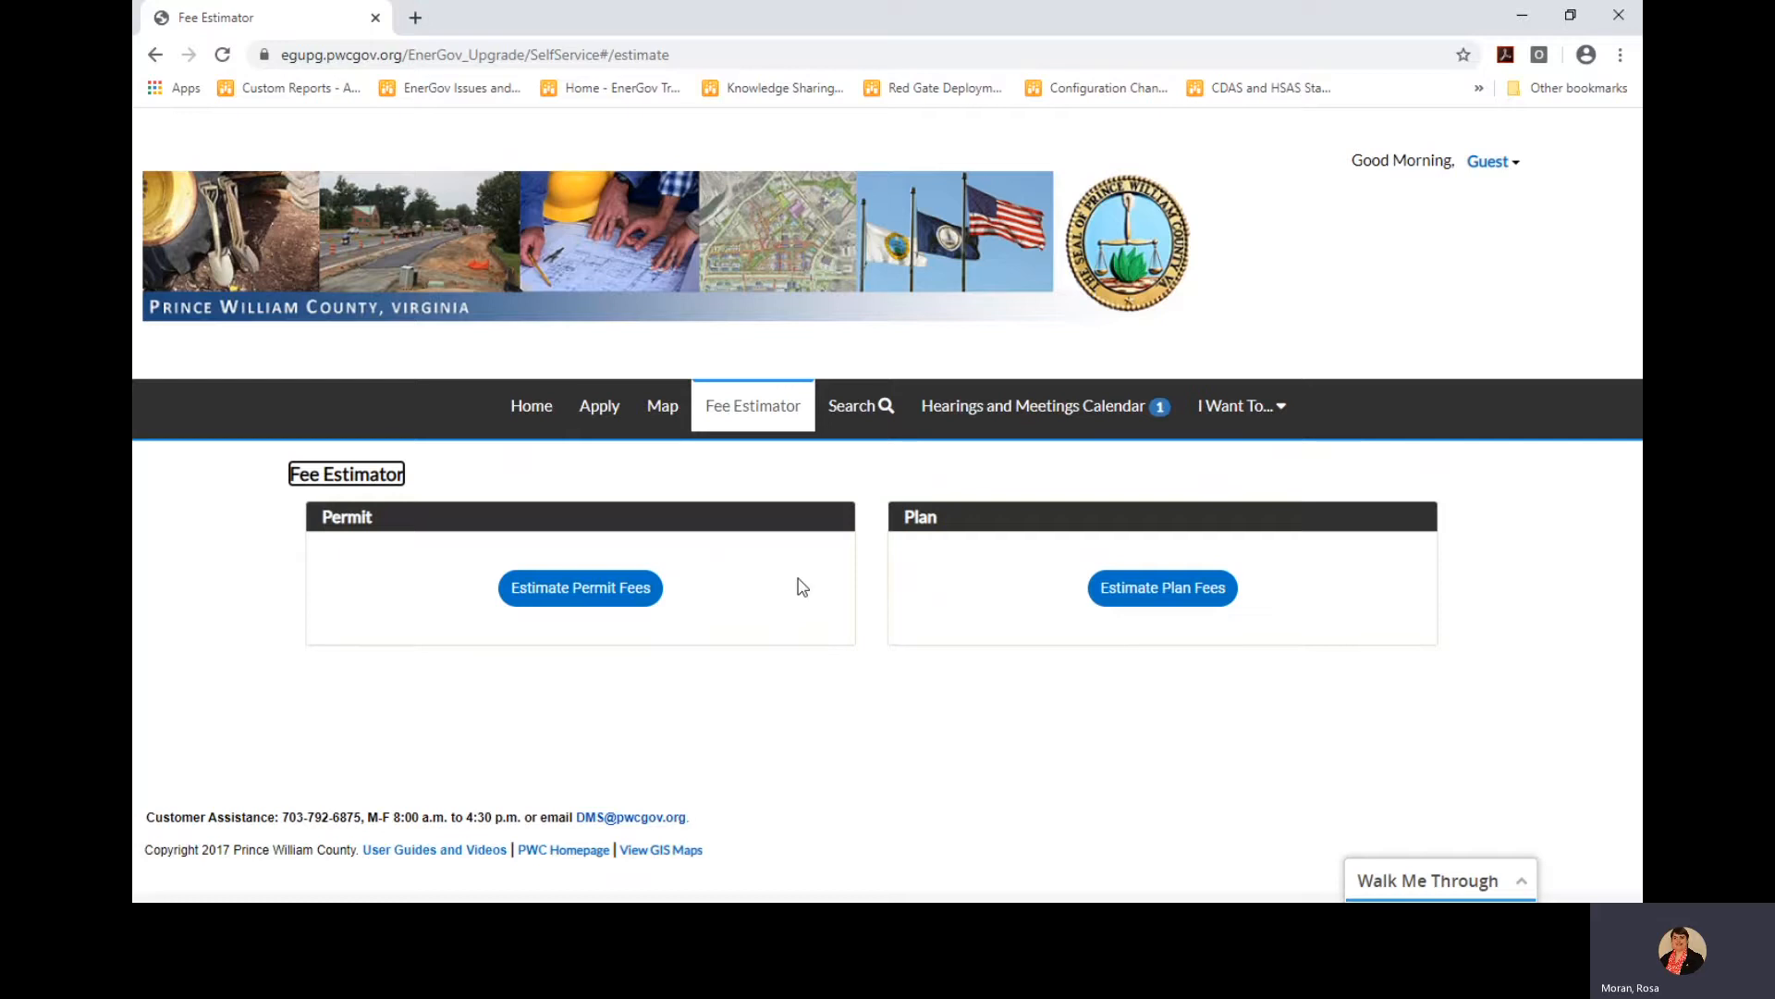
# Begin a permit fee estimate with Estimate Permit Fees
pyautogui.click(578, 594)
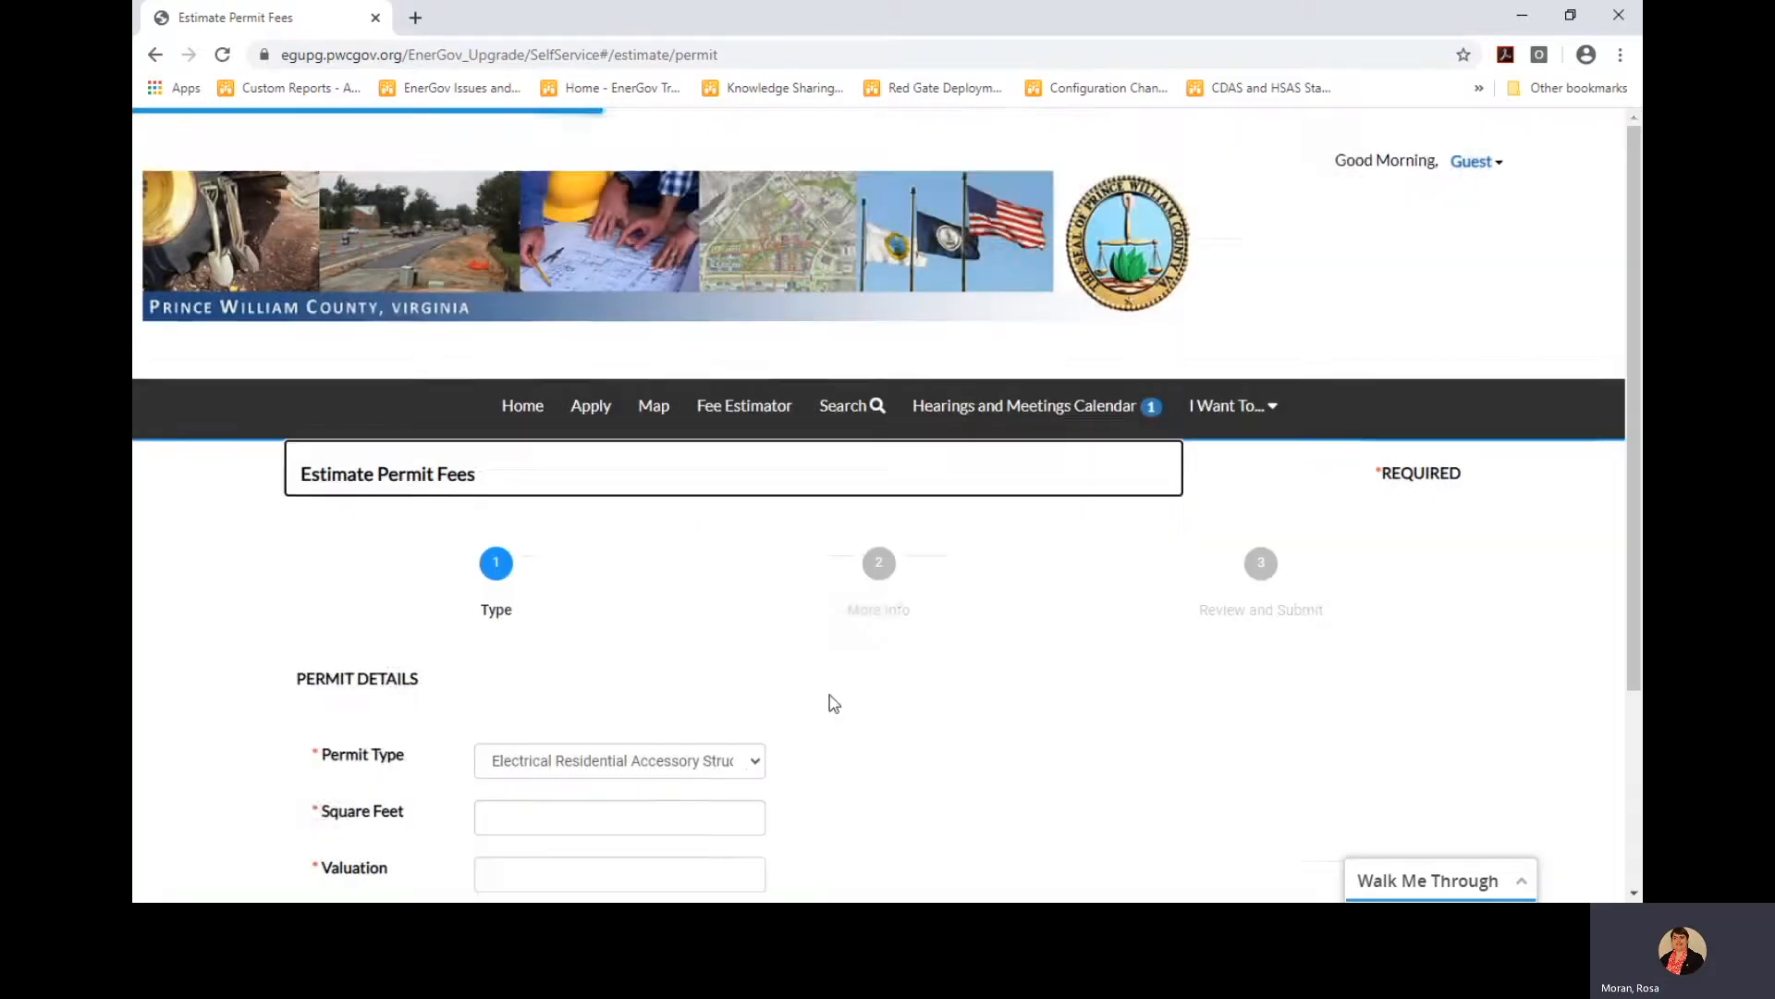
# Choose Electrical Residential Addition as permit type with 150 square feet and 1000 valuation
pyautogui.scroll(-1, 829, 694)
pyautogui.click(746, 638)
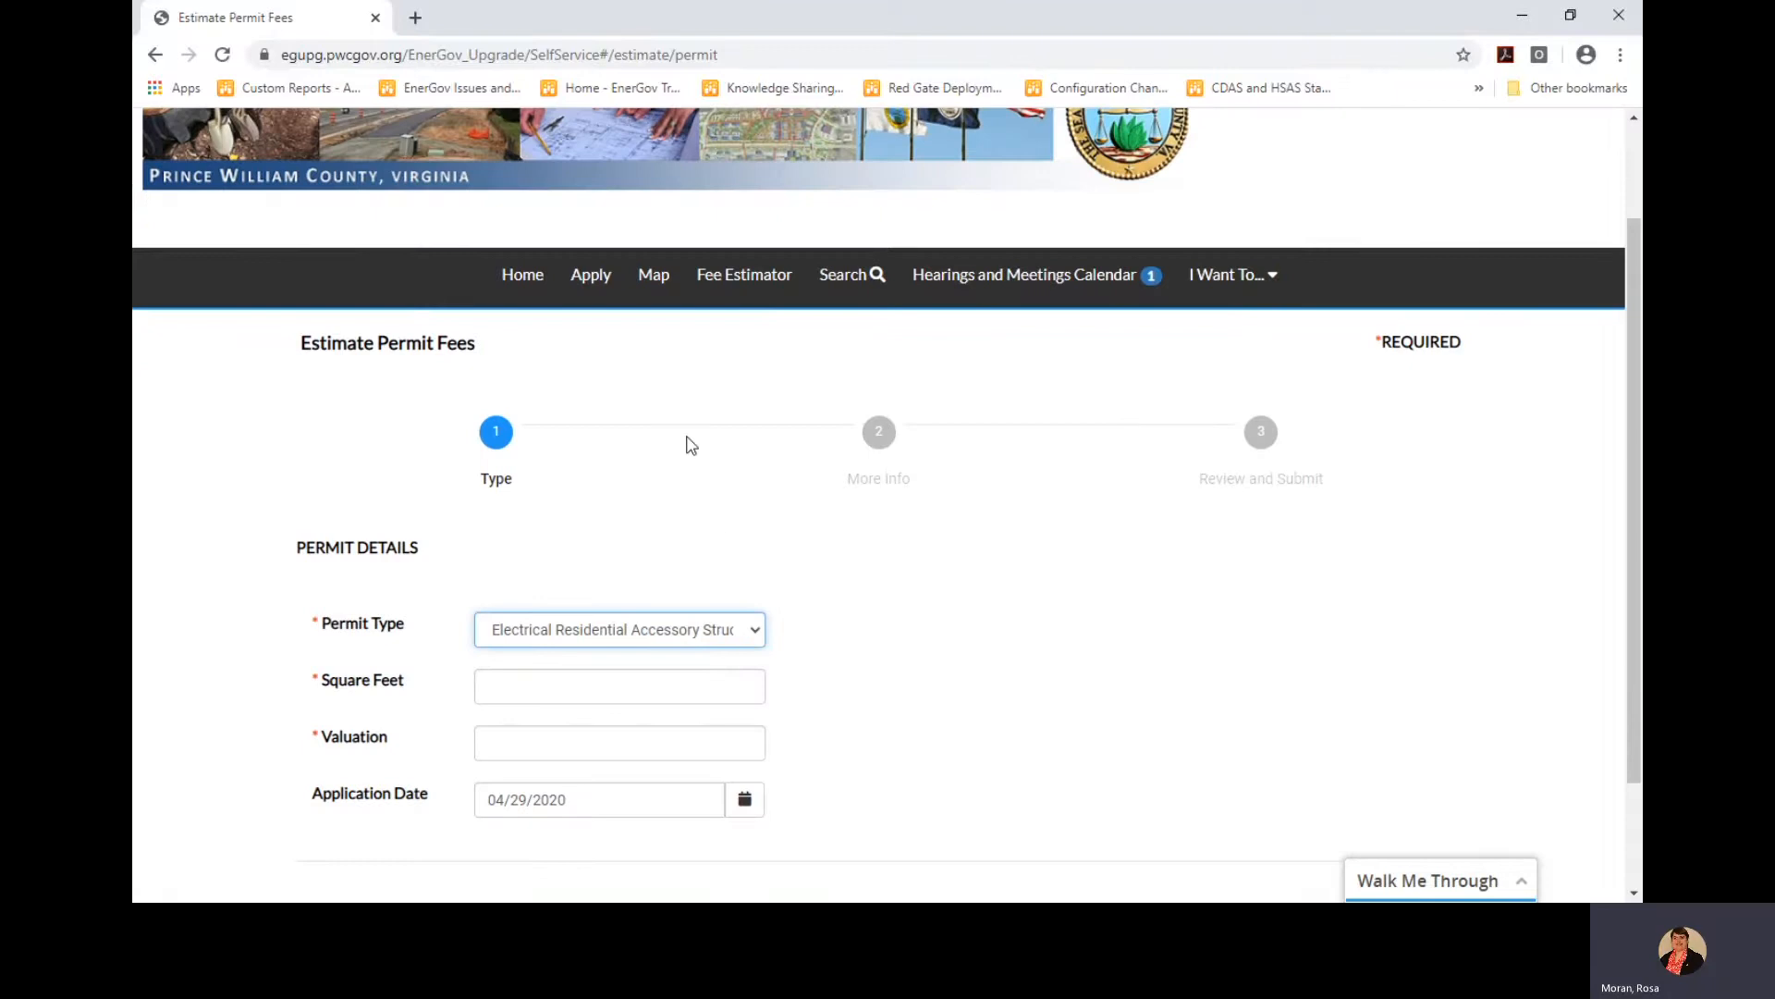
pyautogui.press('Down')
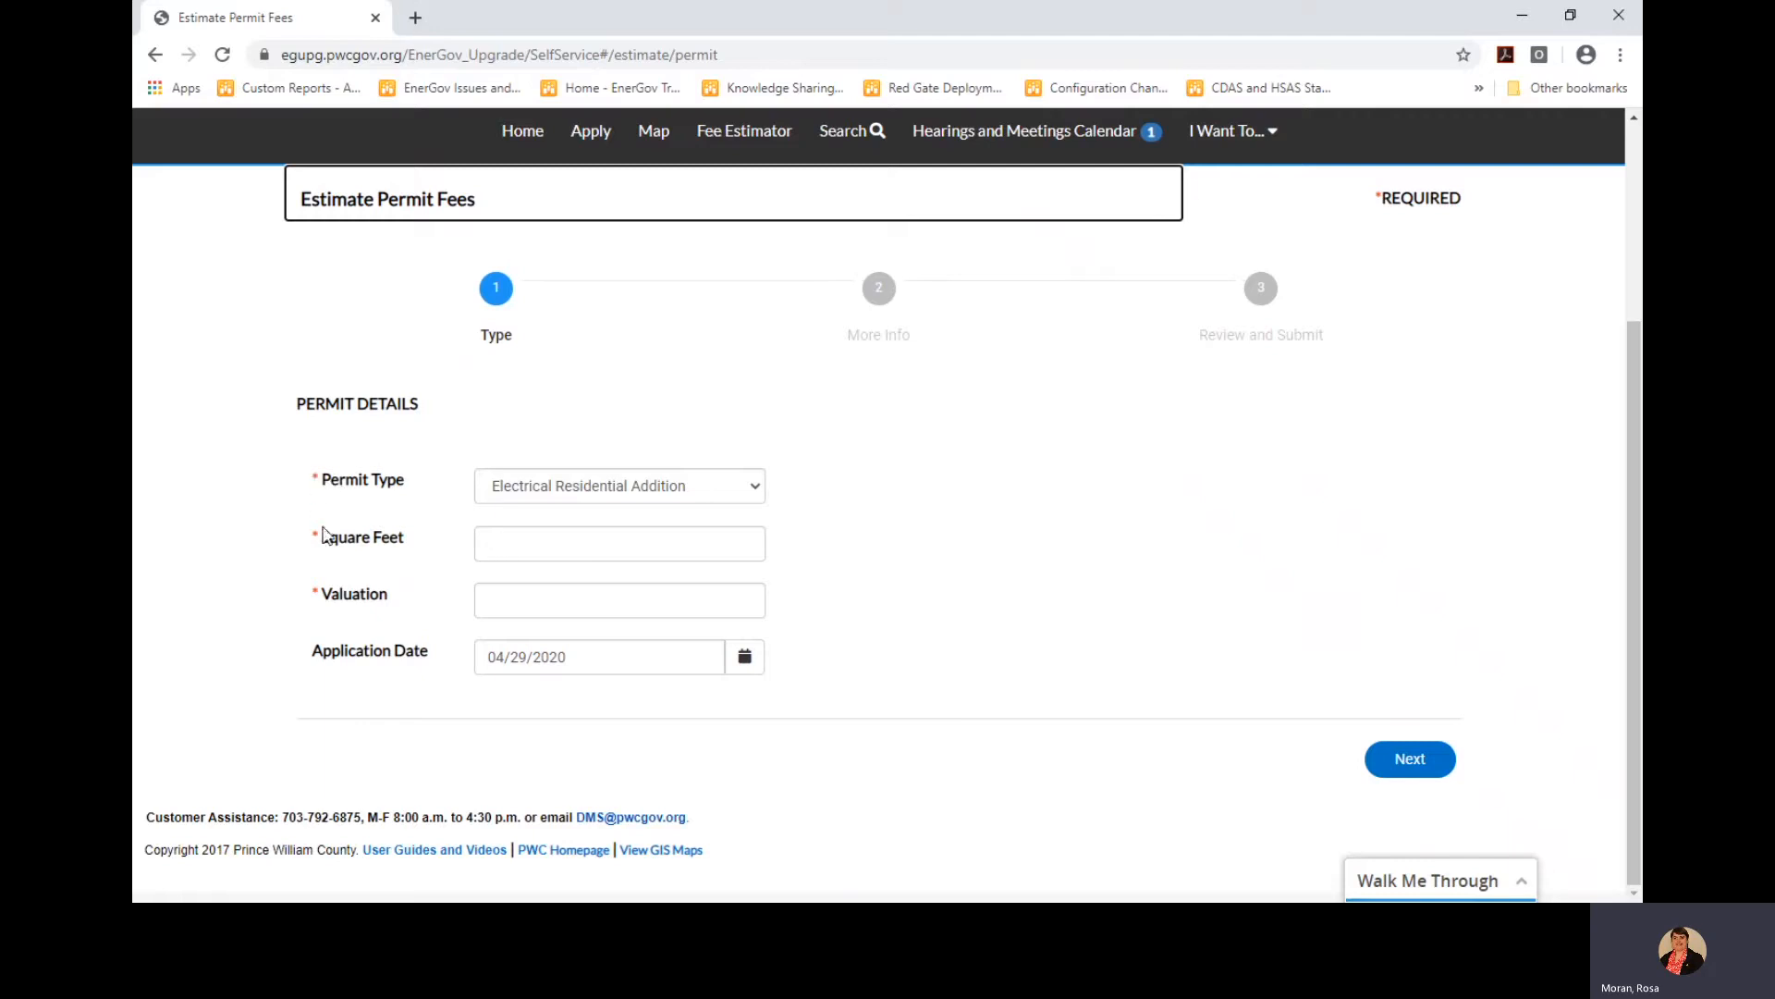
pyautogui.click(517, 542)
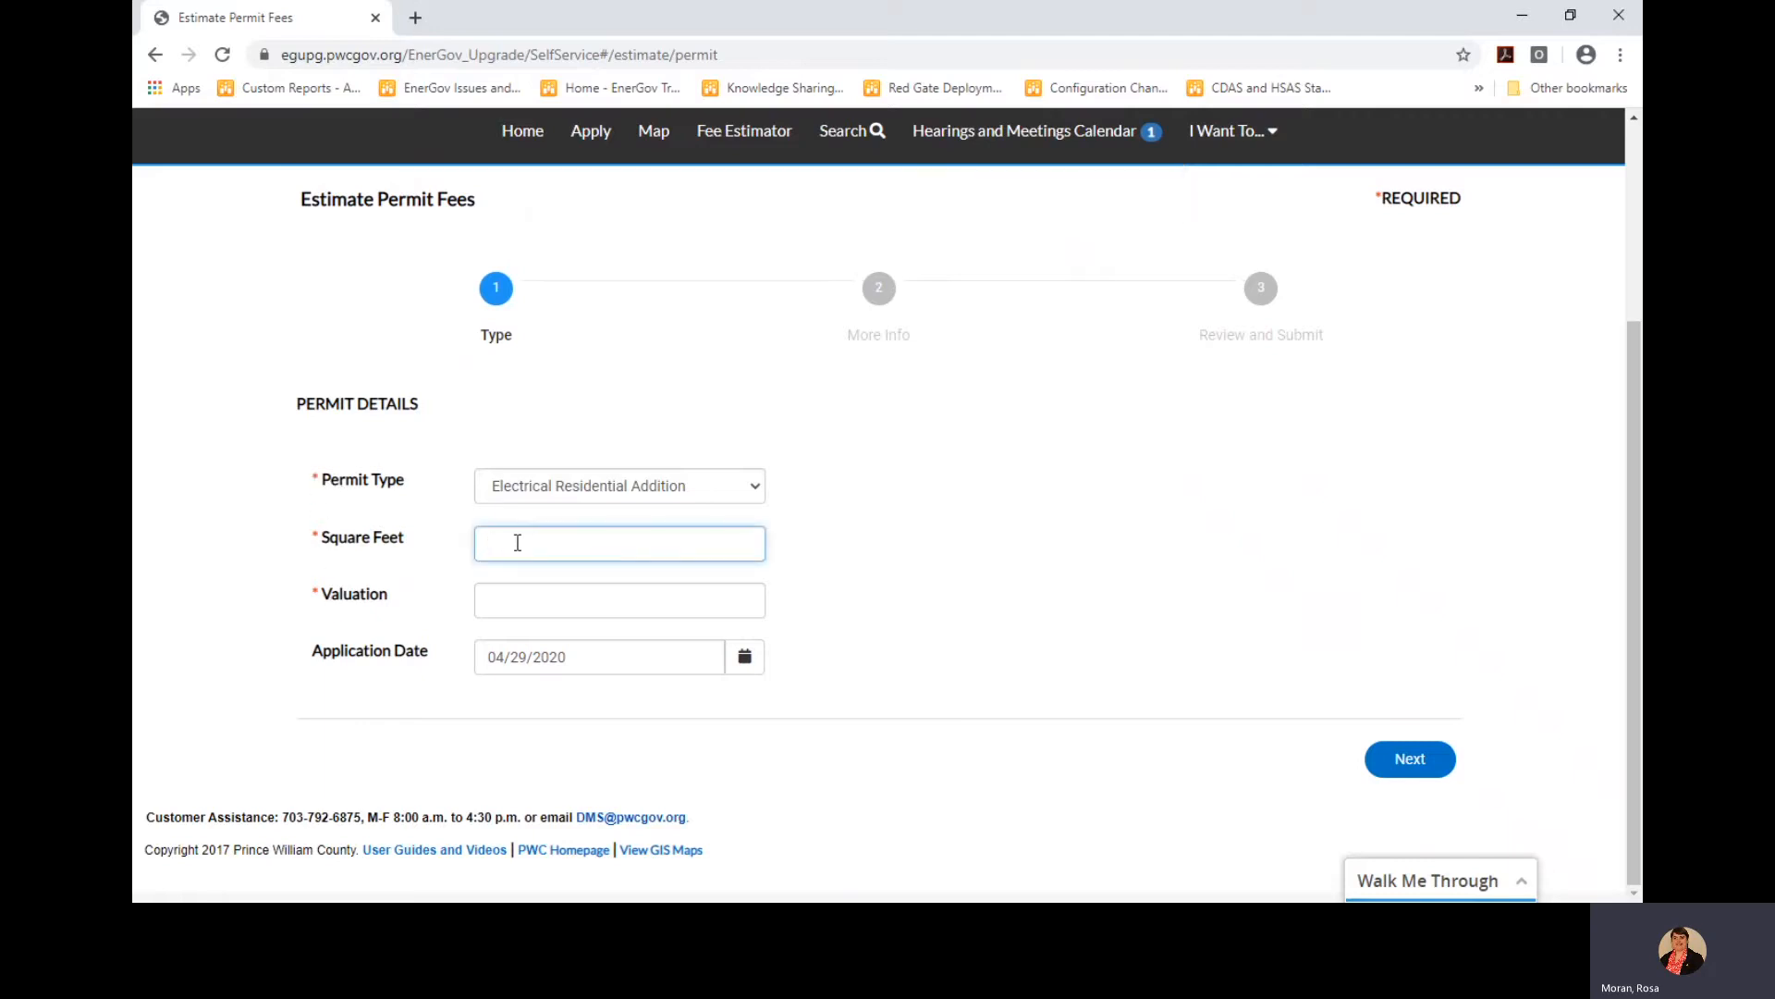
pyautogui.write('150')
pyautogui.click(545, 598)
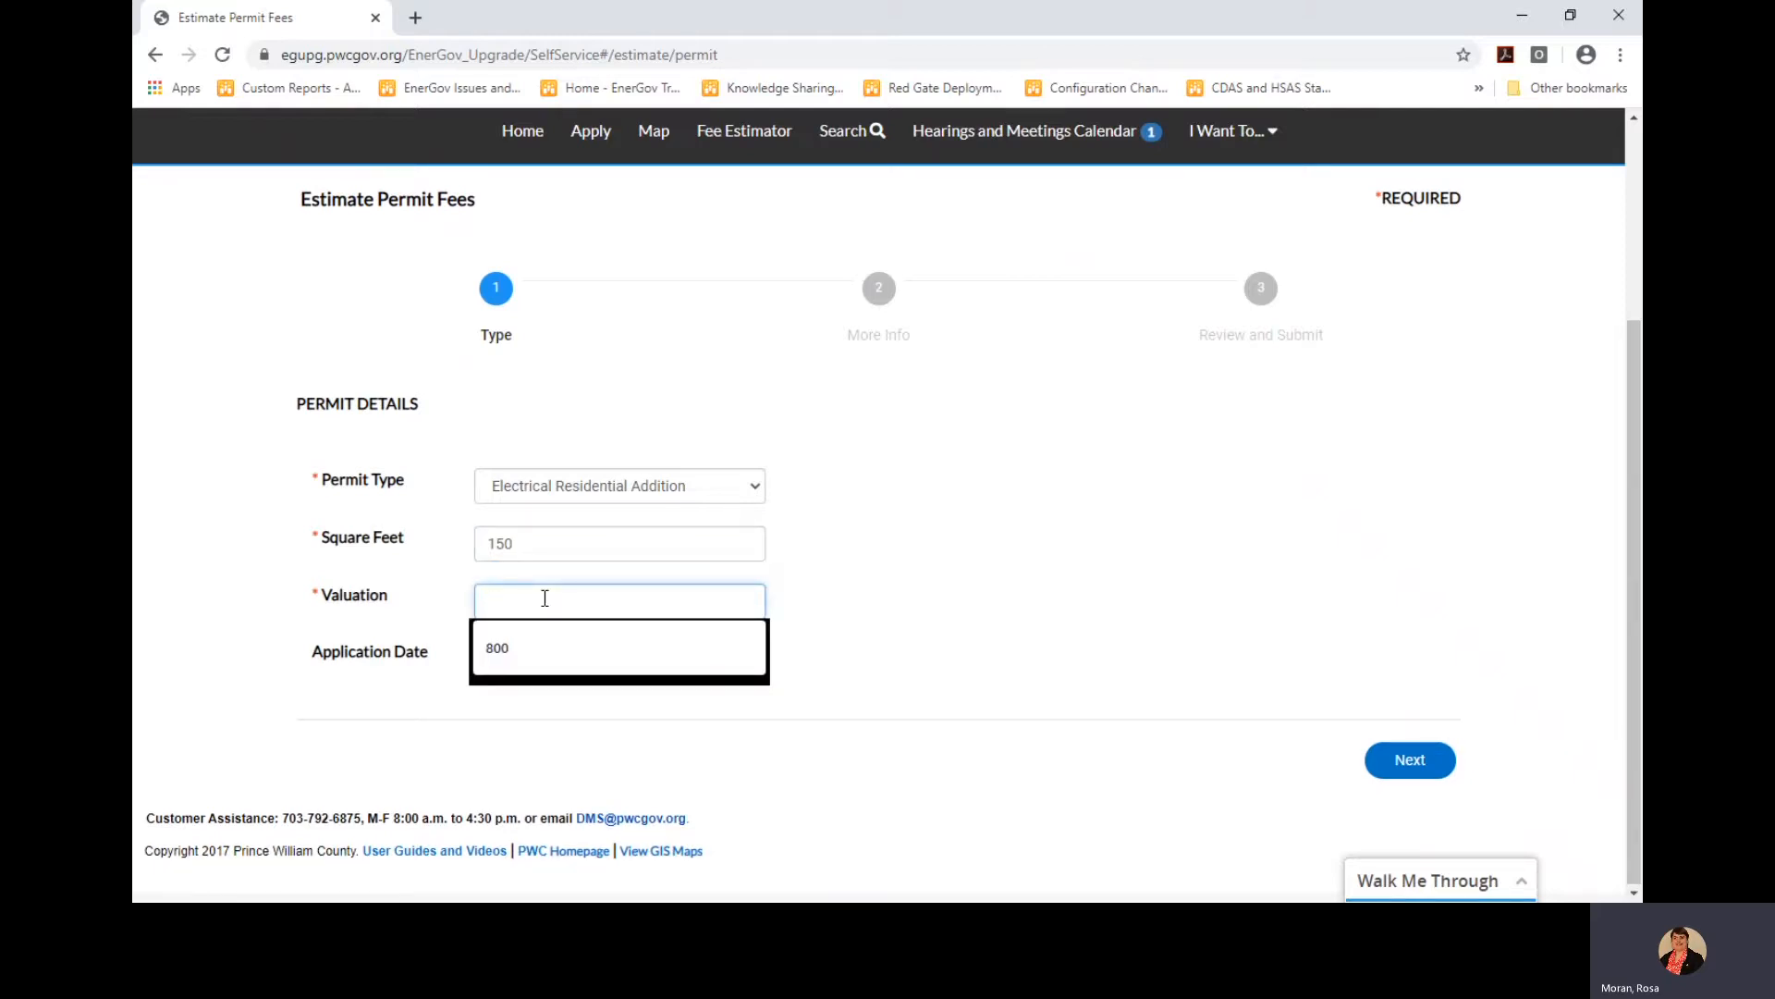
pyautogui.write('1000')
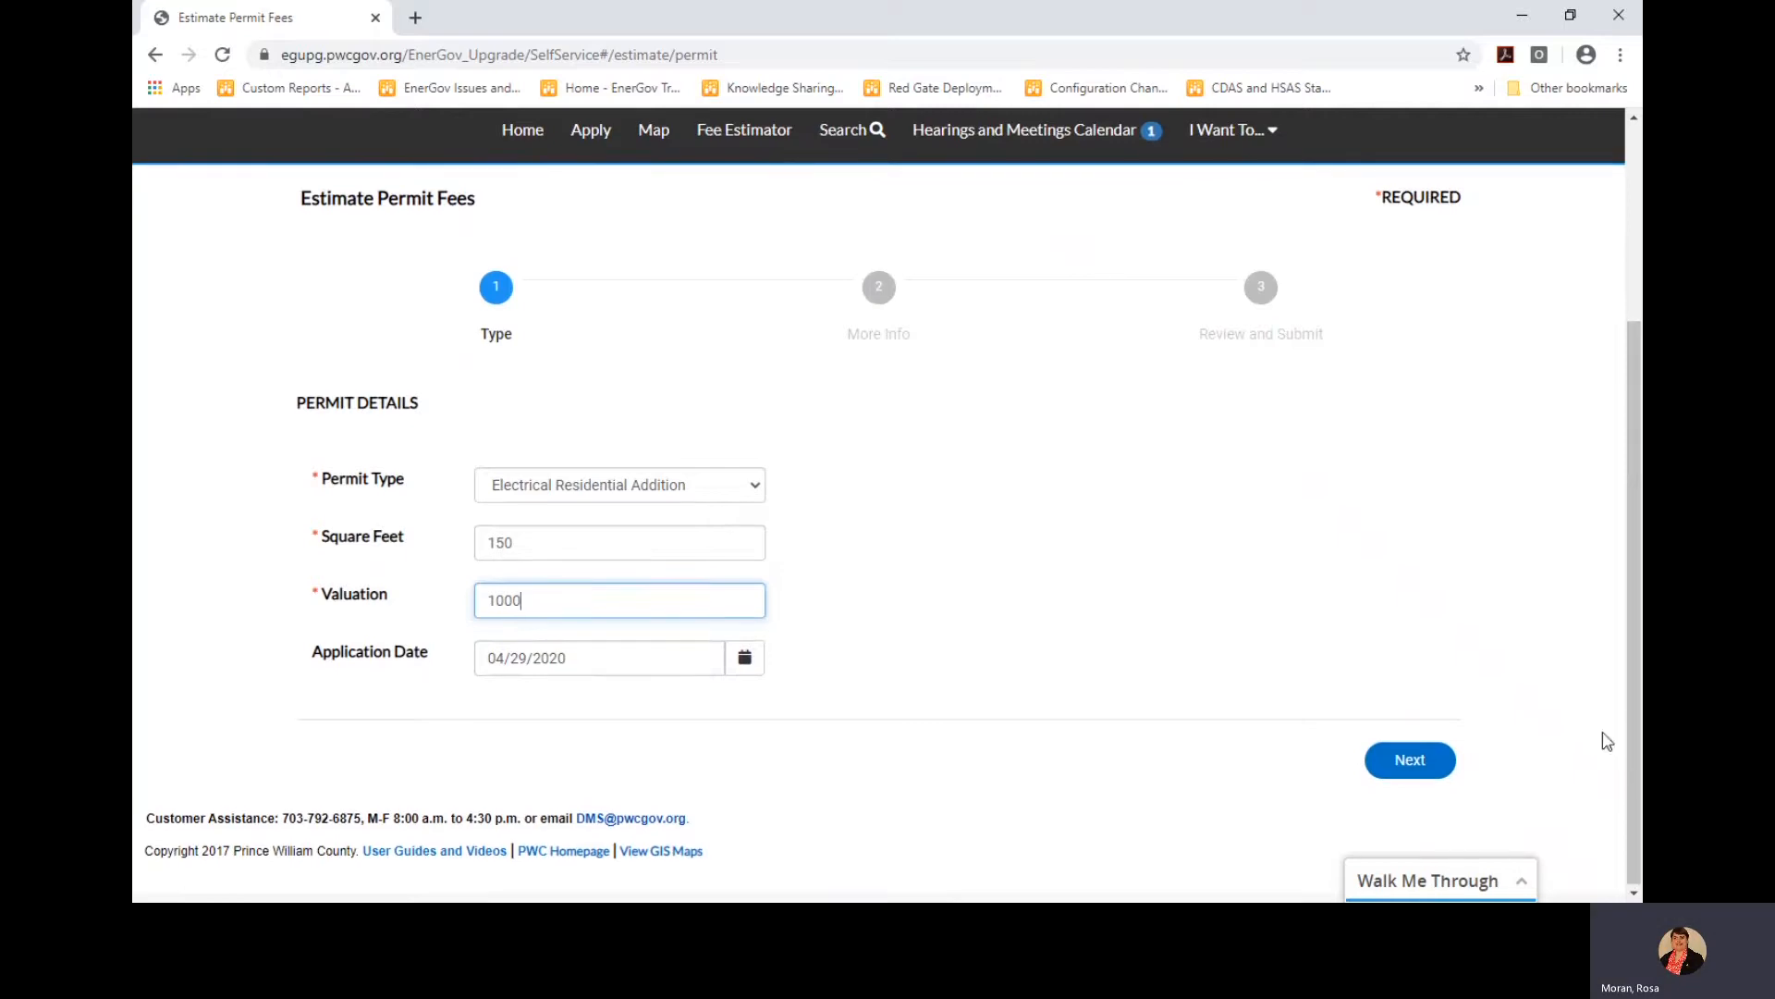
pyautogui.click(1407, 759)
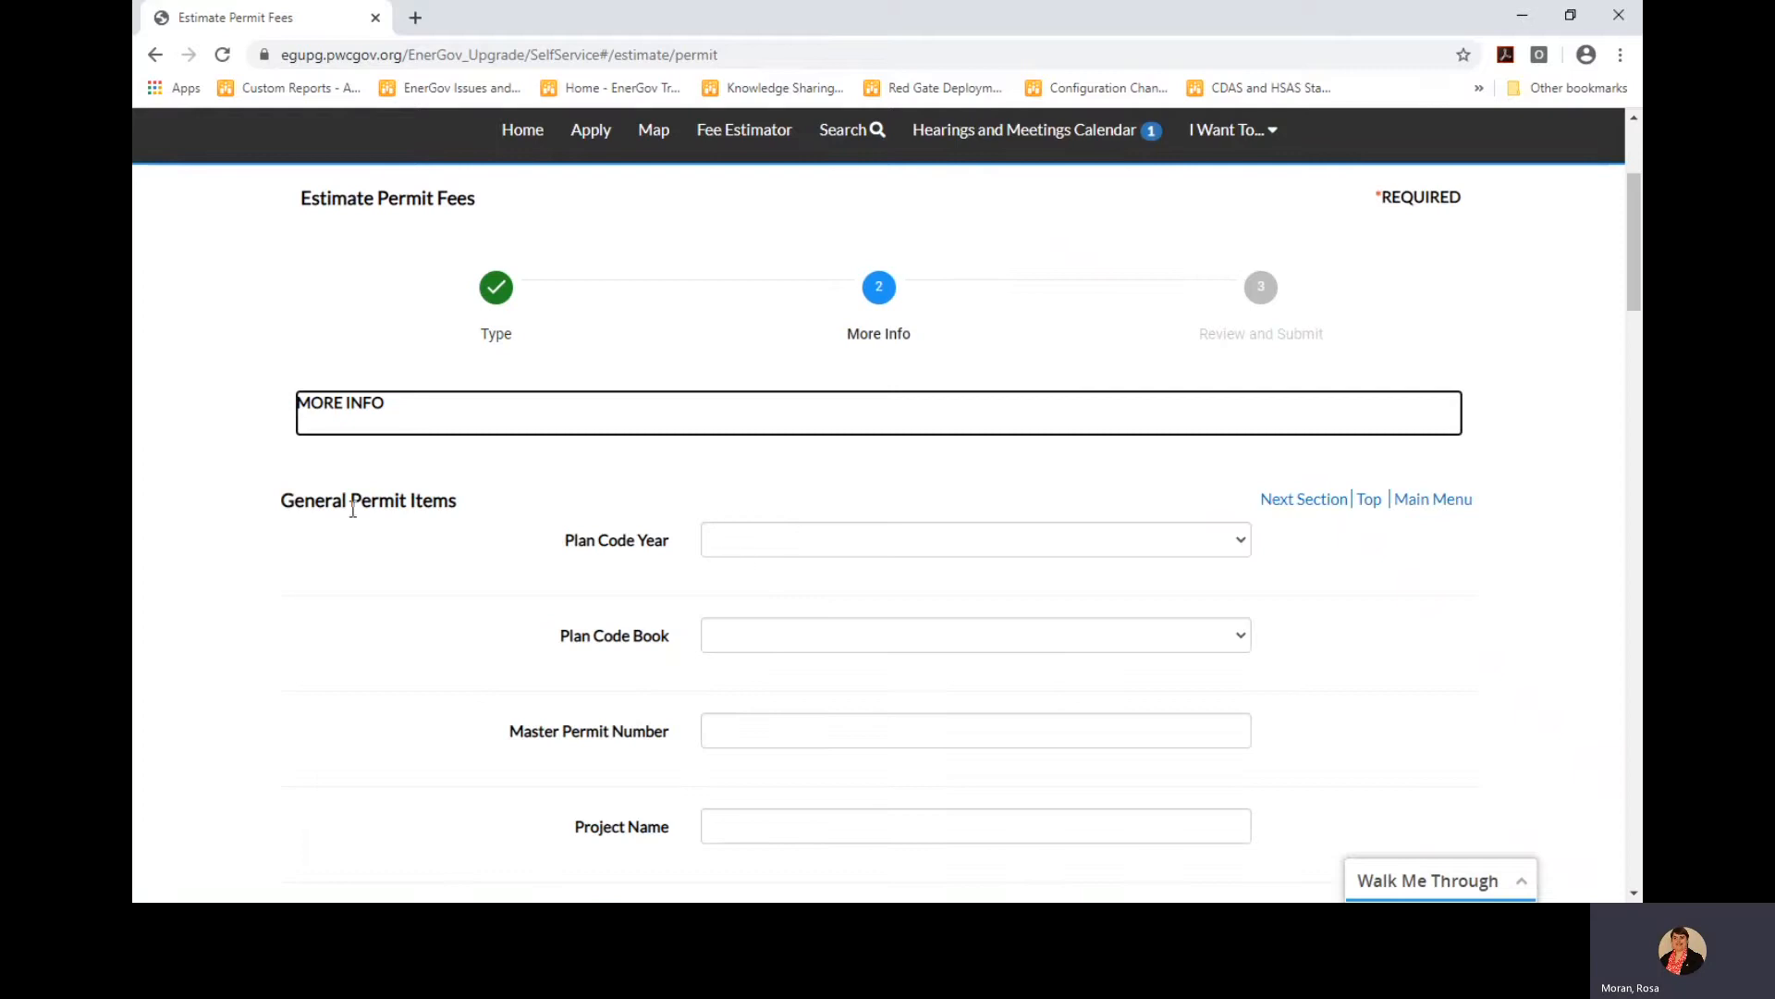
# Enter 5 light fixtures on the More Info step and continue to Review and Submit
pyautogui.scroll(-1, 762, 582)
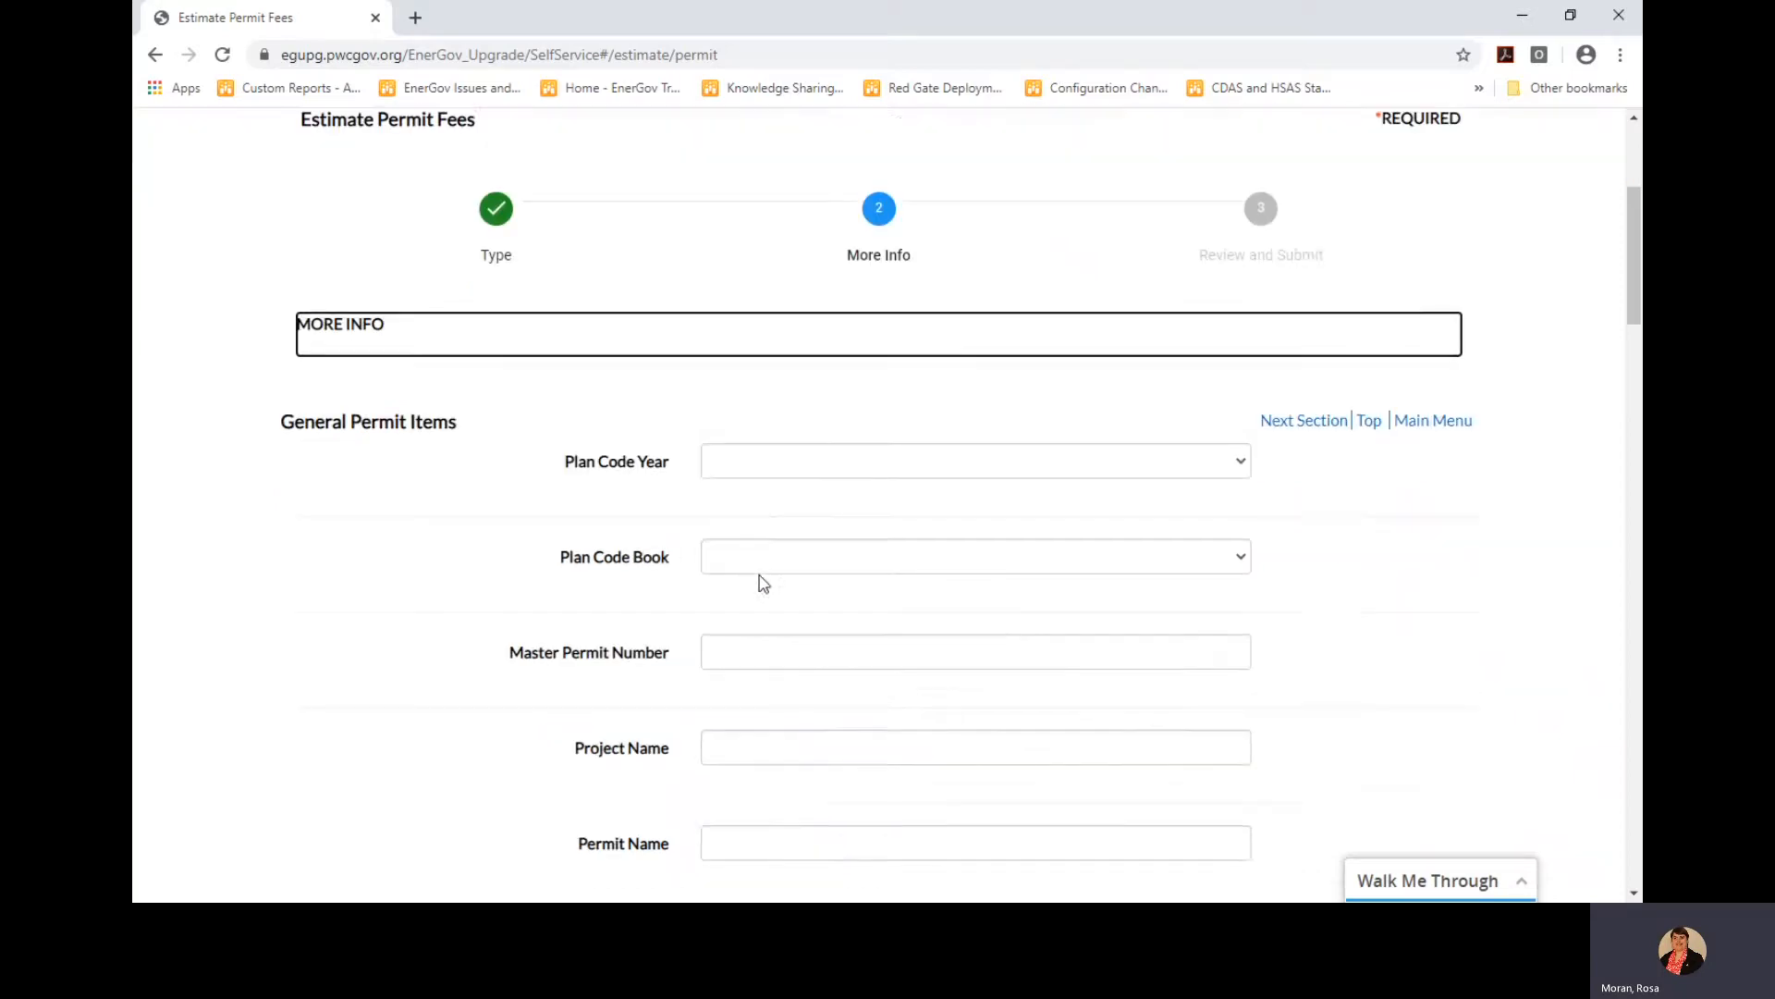
pyautogui.scroll(-2, 749, 601)
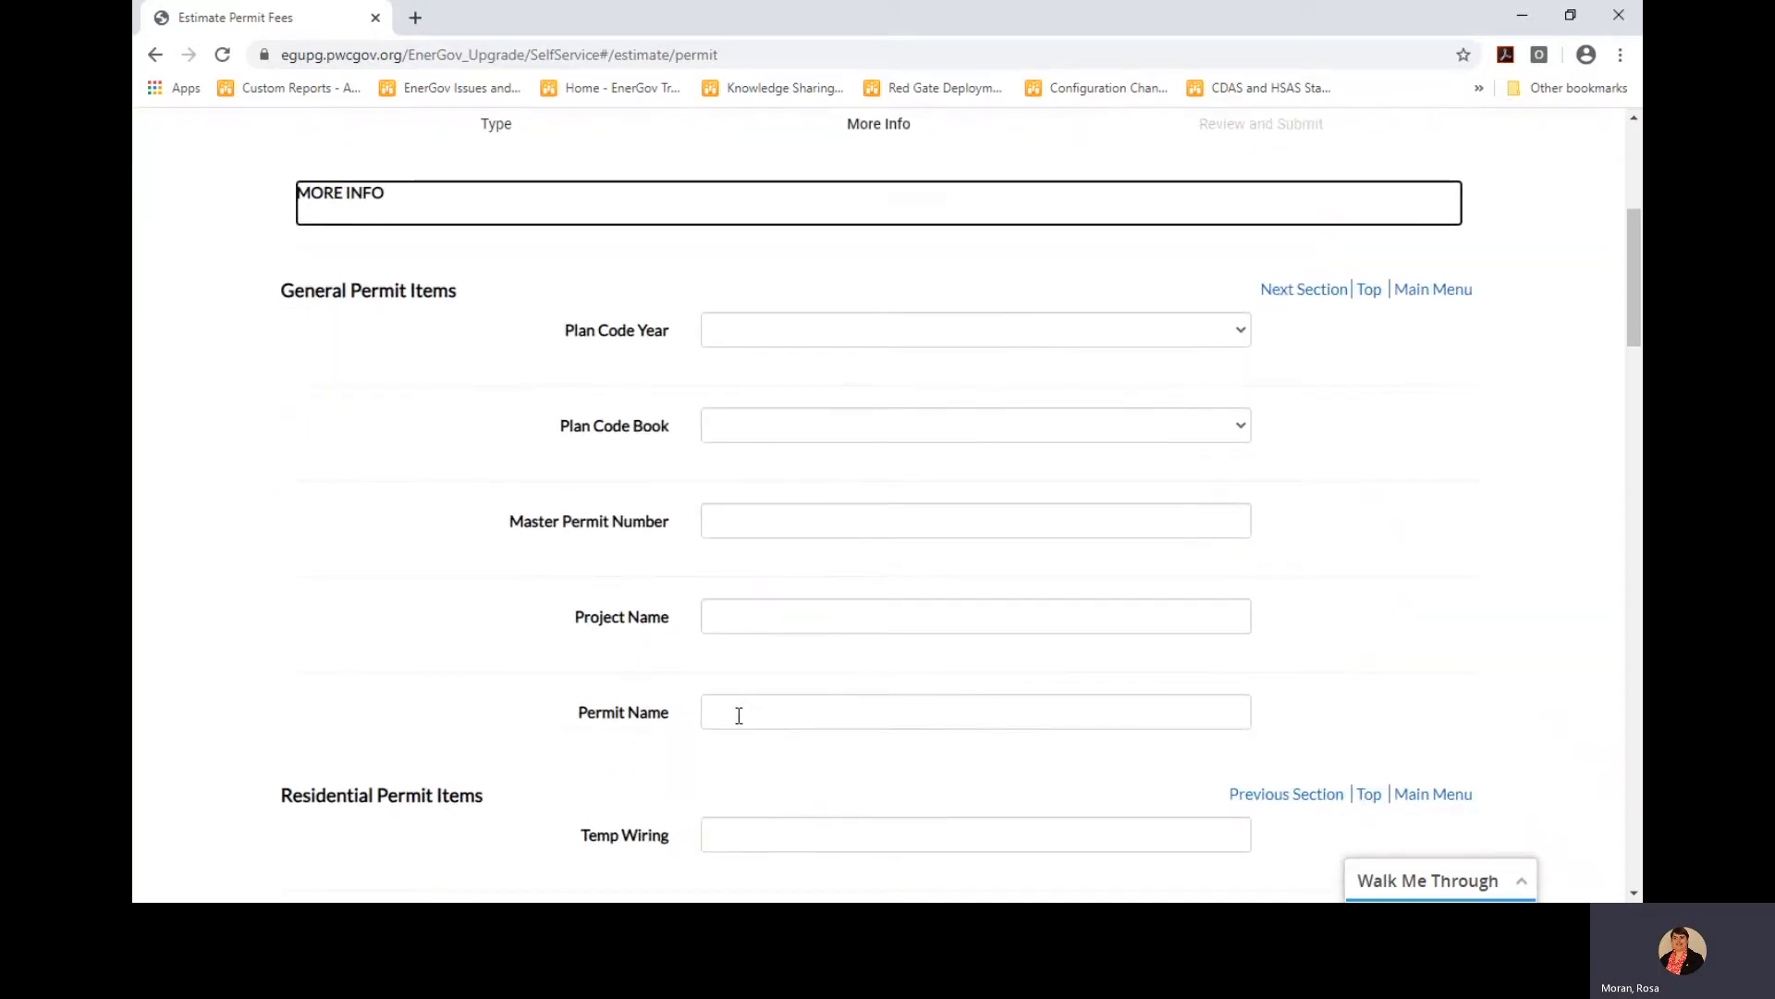
pyautogui.scroll(-1, 739, 714)
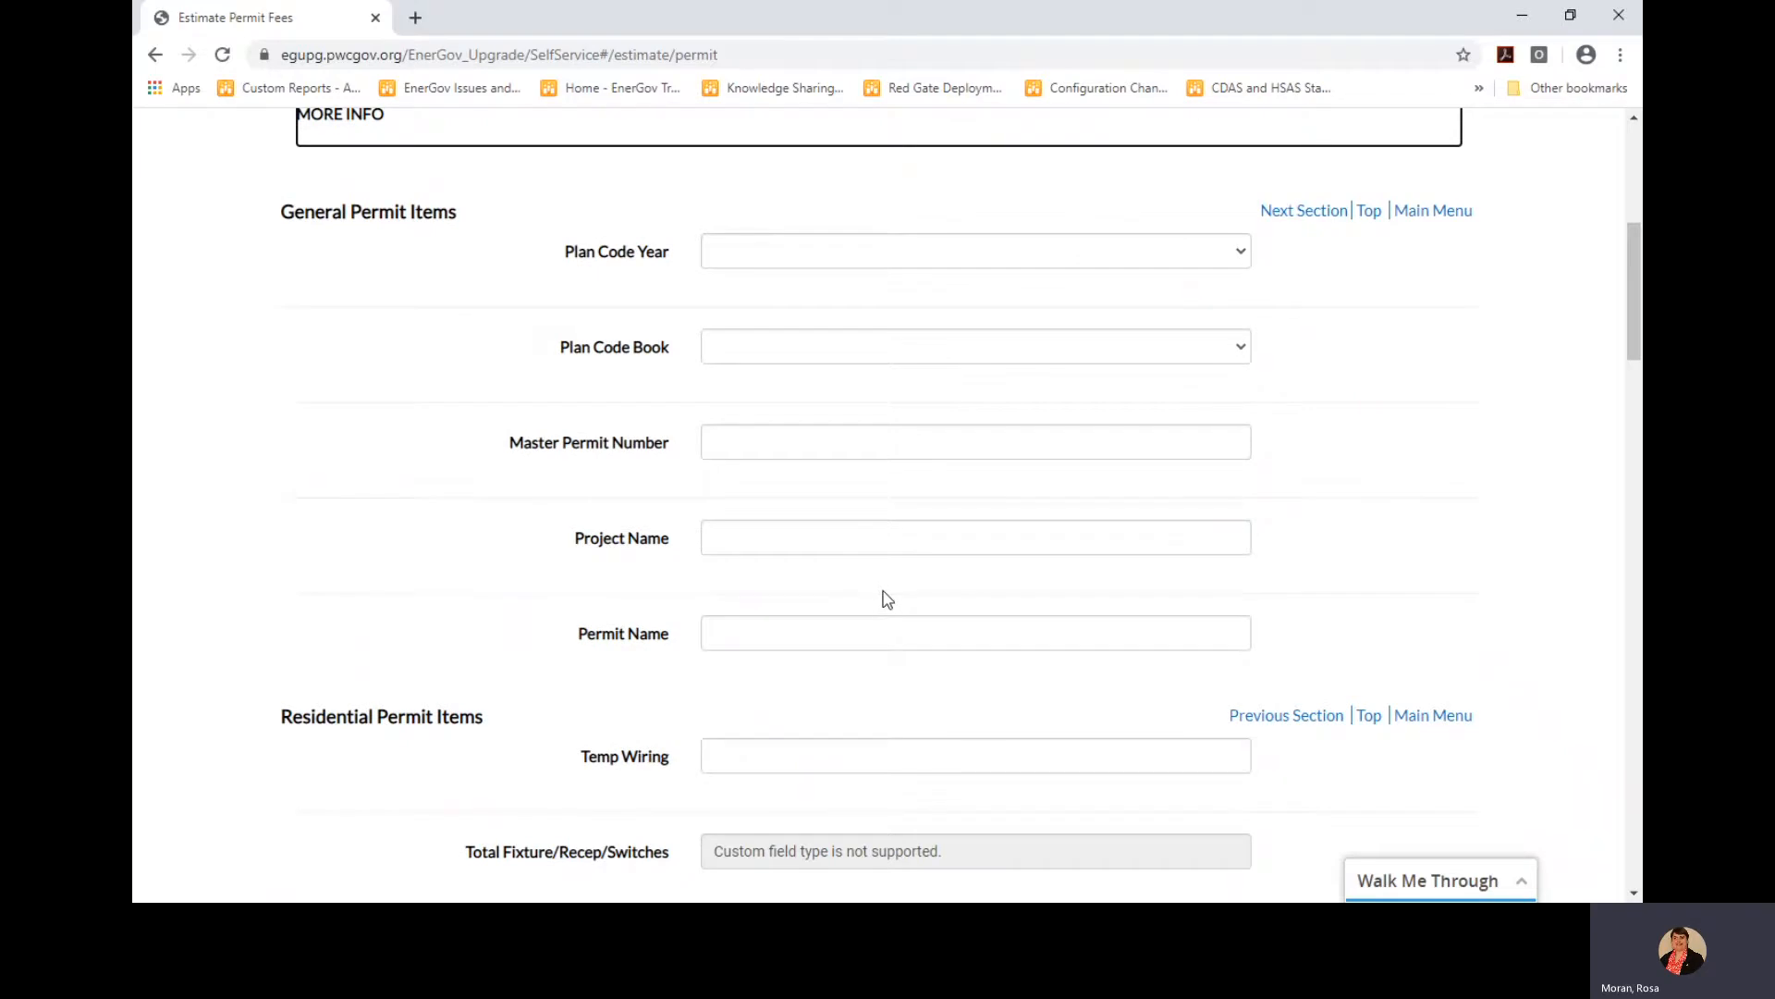
pyautogui.scroll(-2, 885, 600)
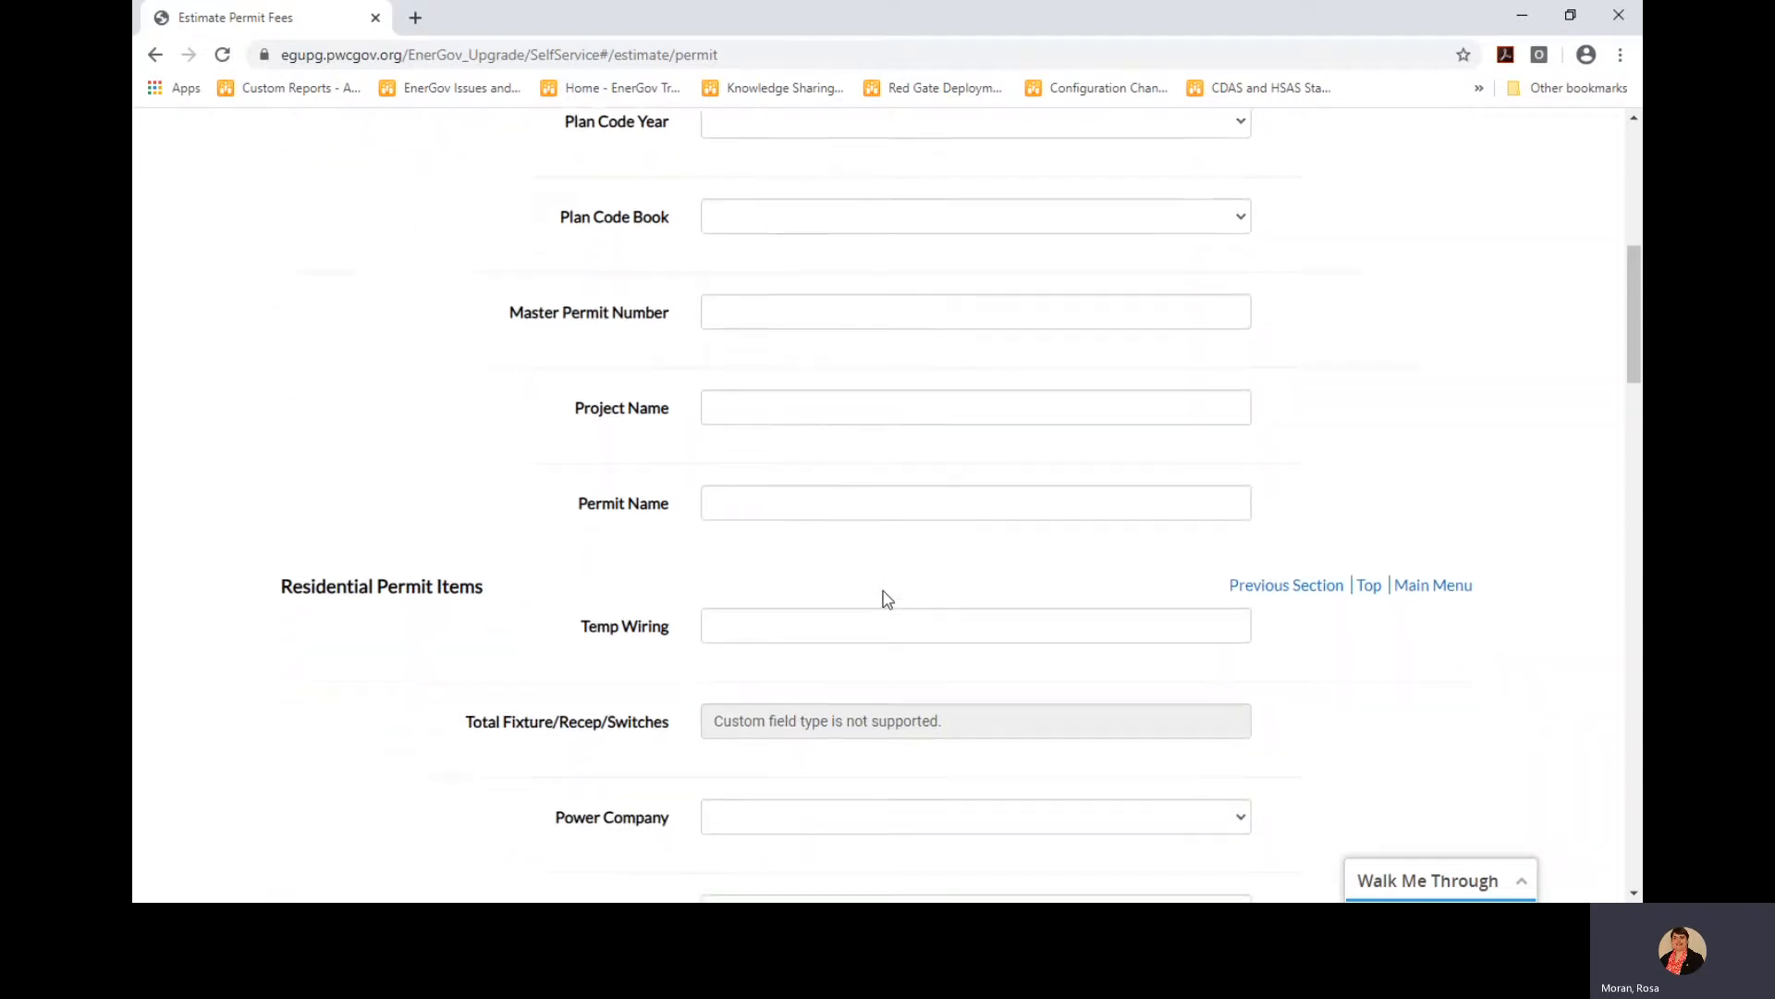
pyautogui.scroll(-4, 885, 599)
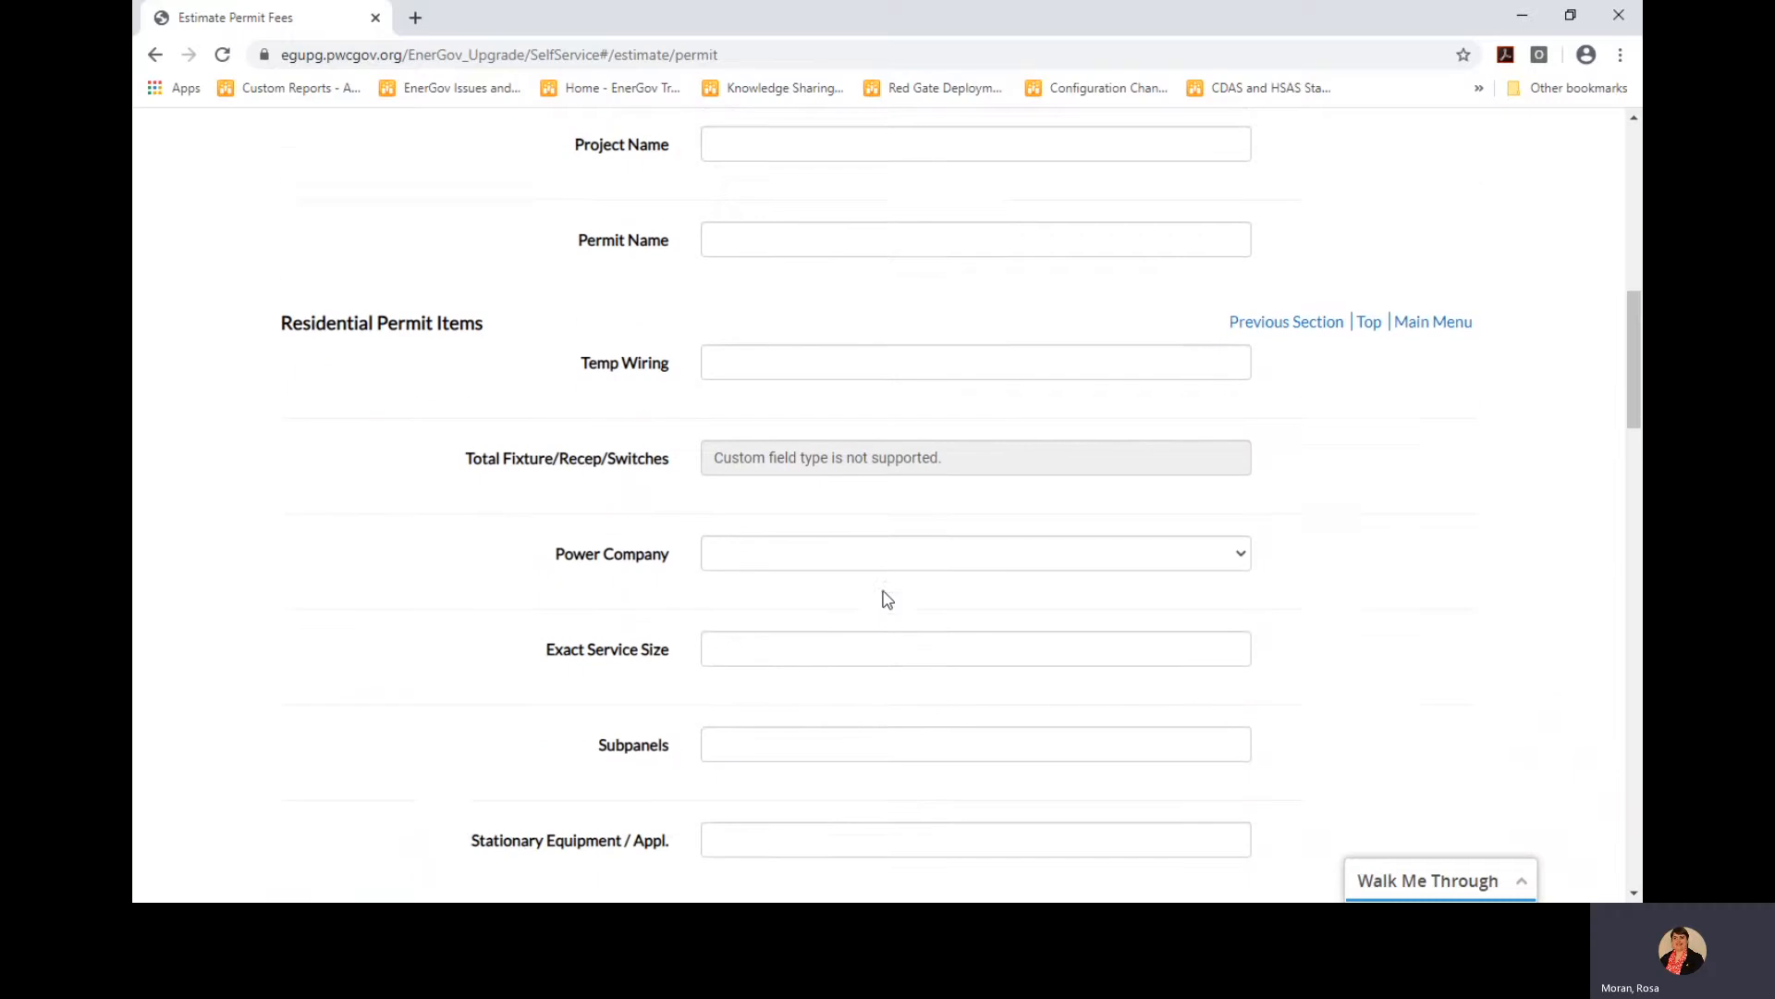
pyautogui.scroll(-3, 885, 600)
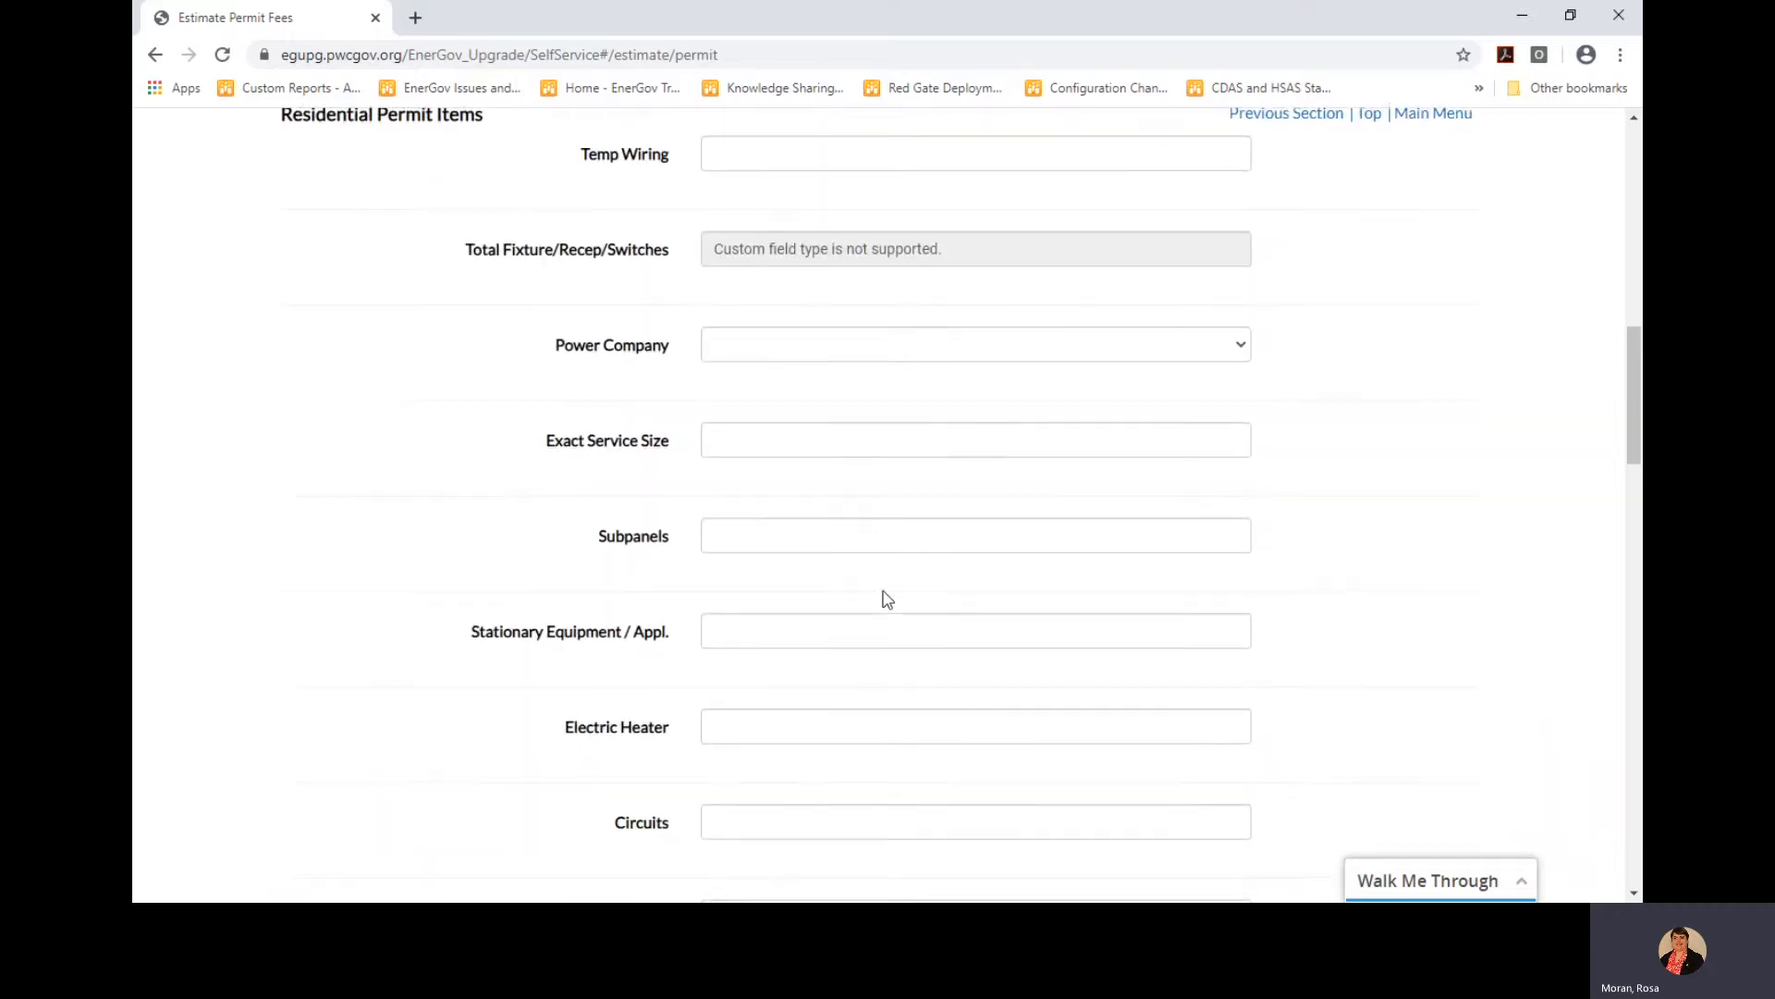
pyautogui.scroll(-4, 884, 599)
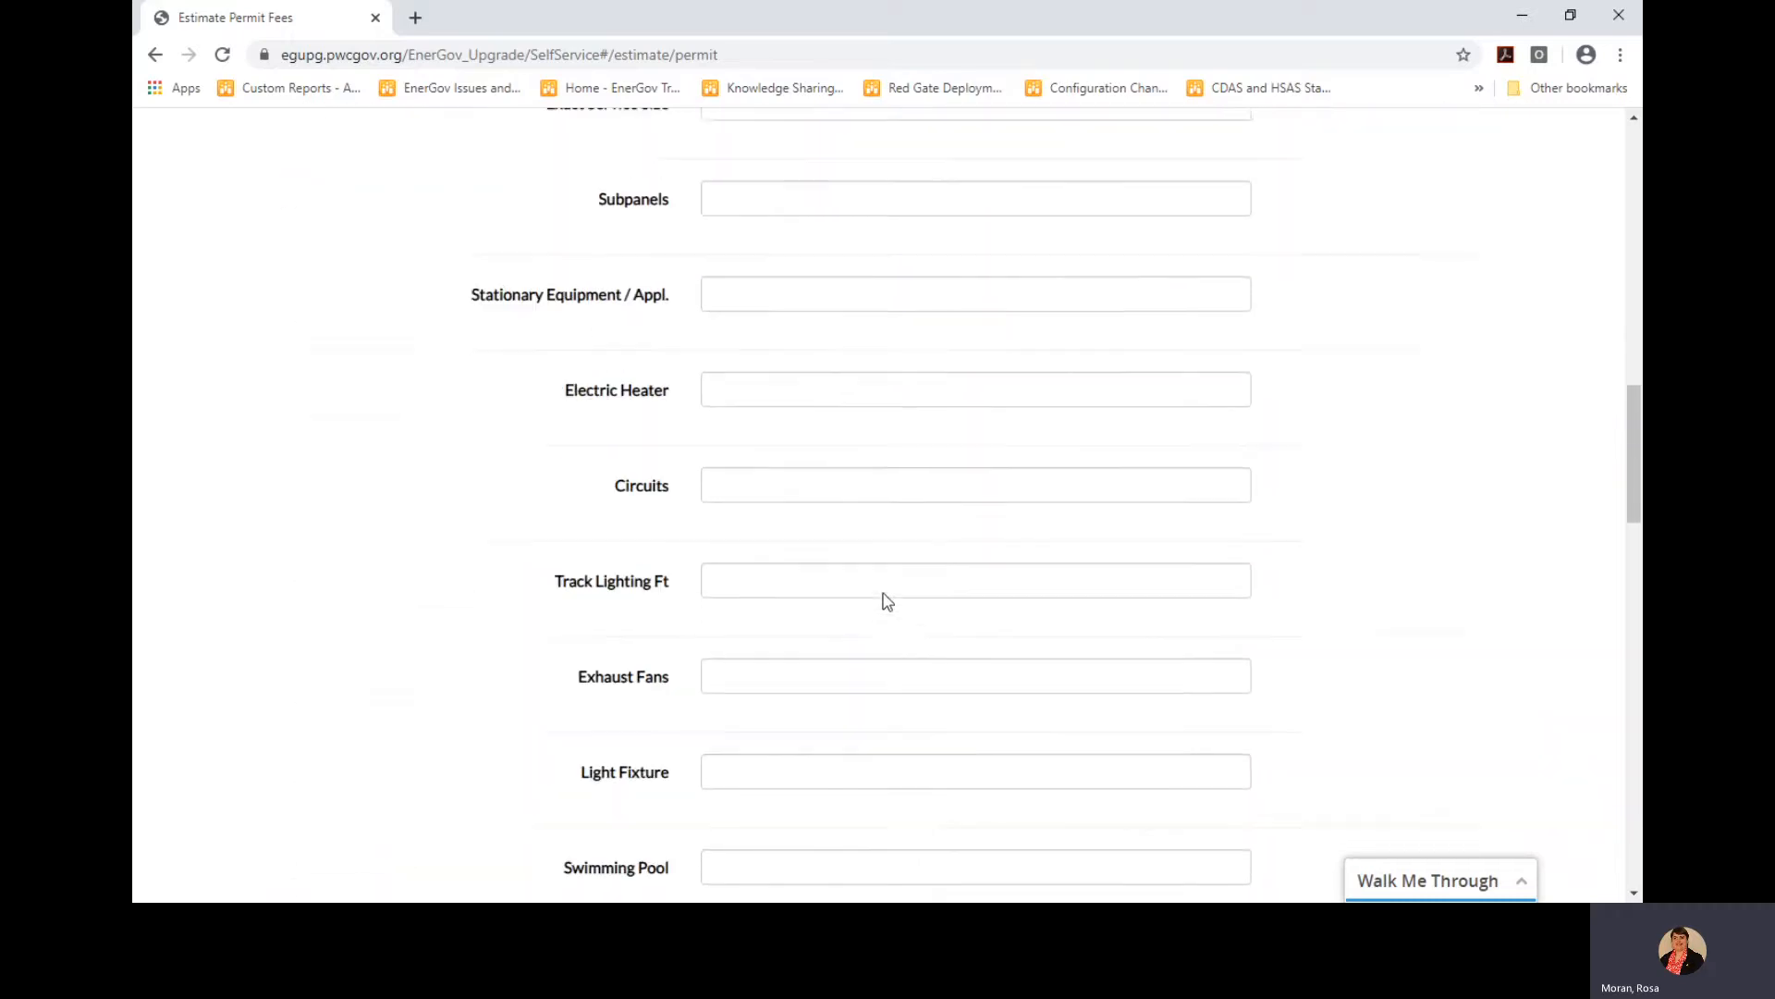
pyautogui.click(802, 739)
pyautogui.write('5')
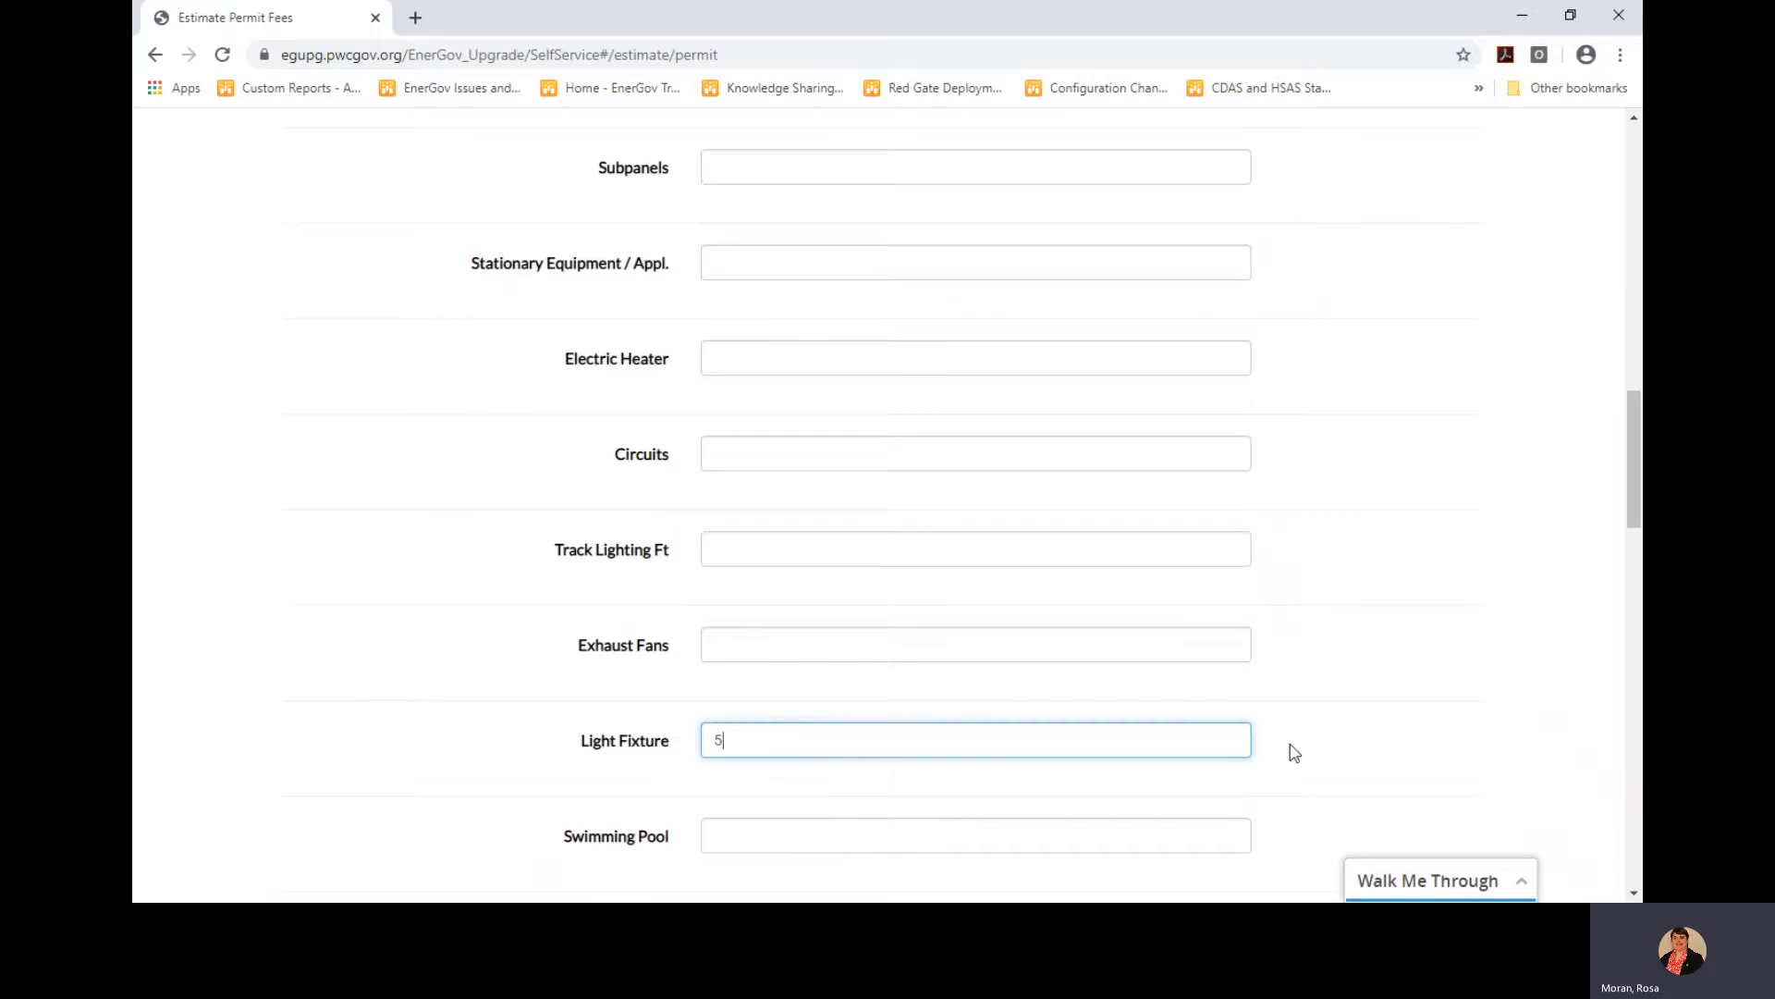
pyautogui.click(1325, 721)
pyautogui.moveTo(1630, 500); pyautogui.dragTo(1620, 840)
pyautogui.click(1424, 797)
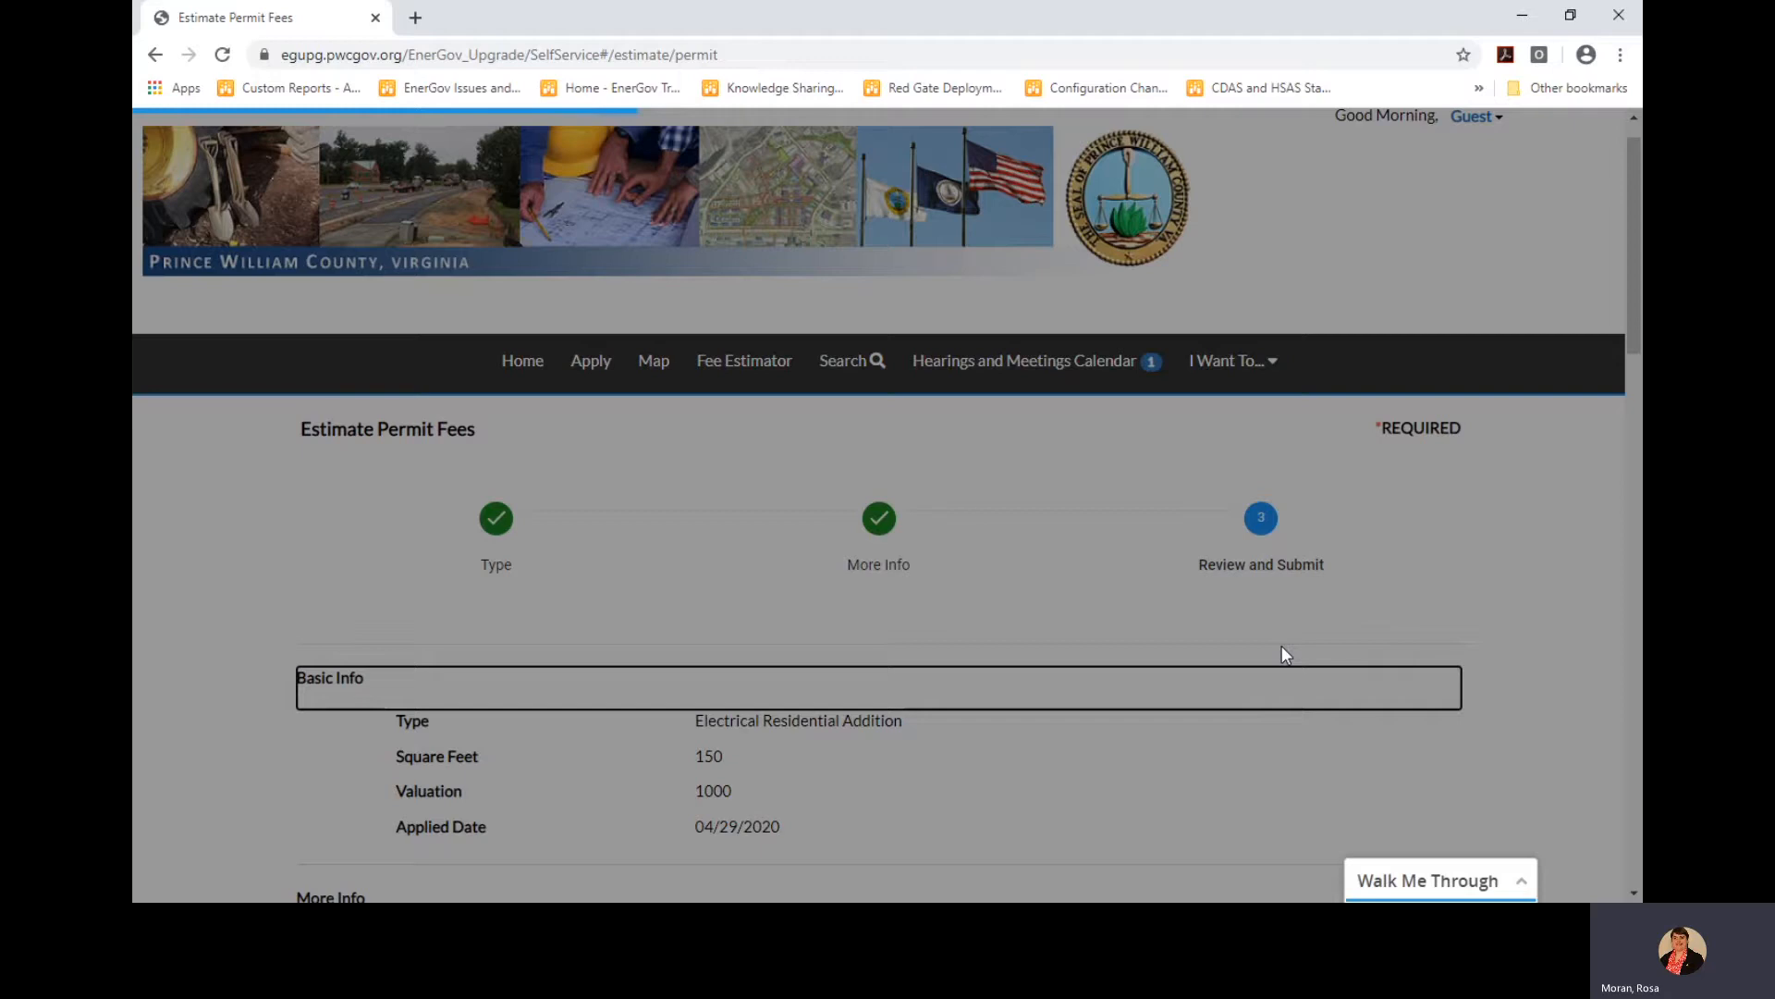
pyautogui.scroll(-5, 1190, 624)
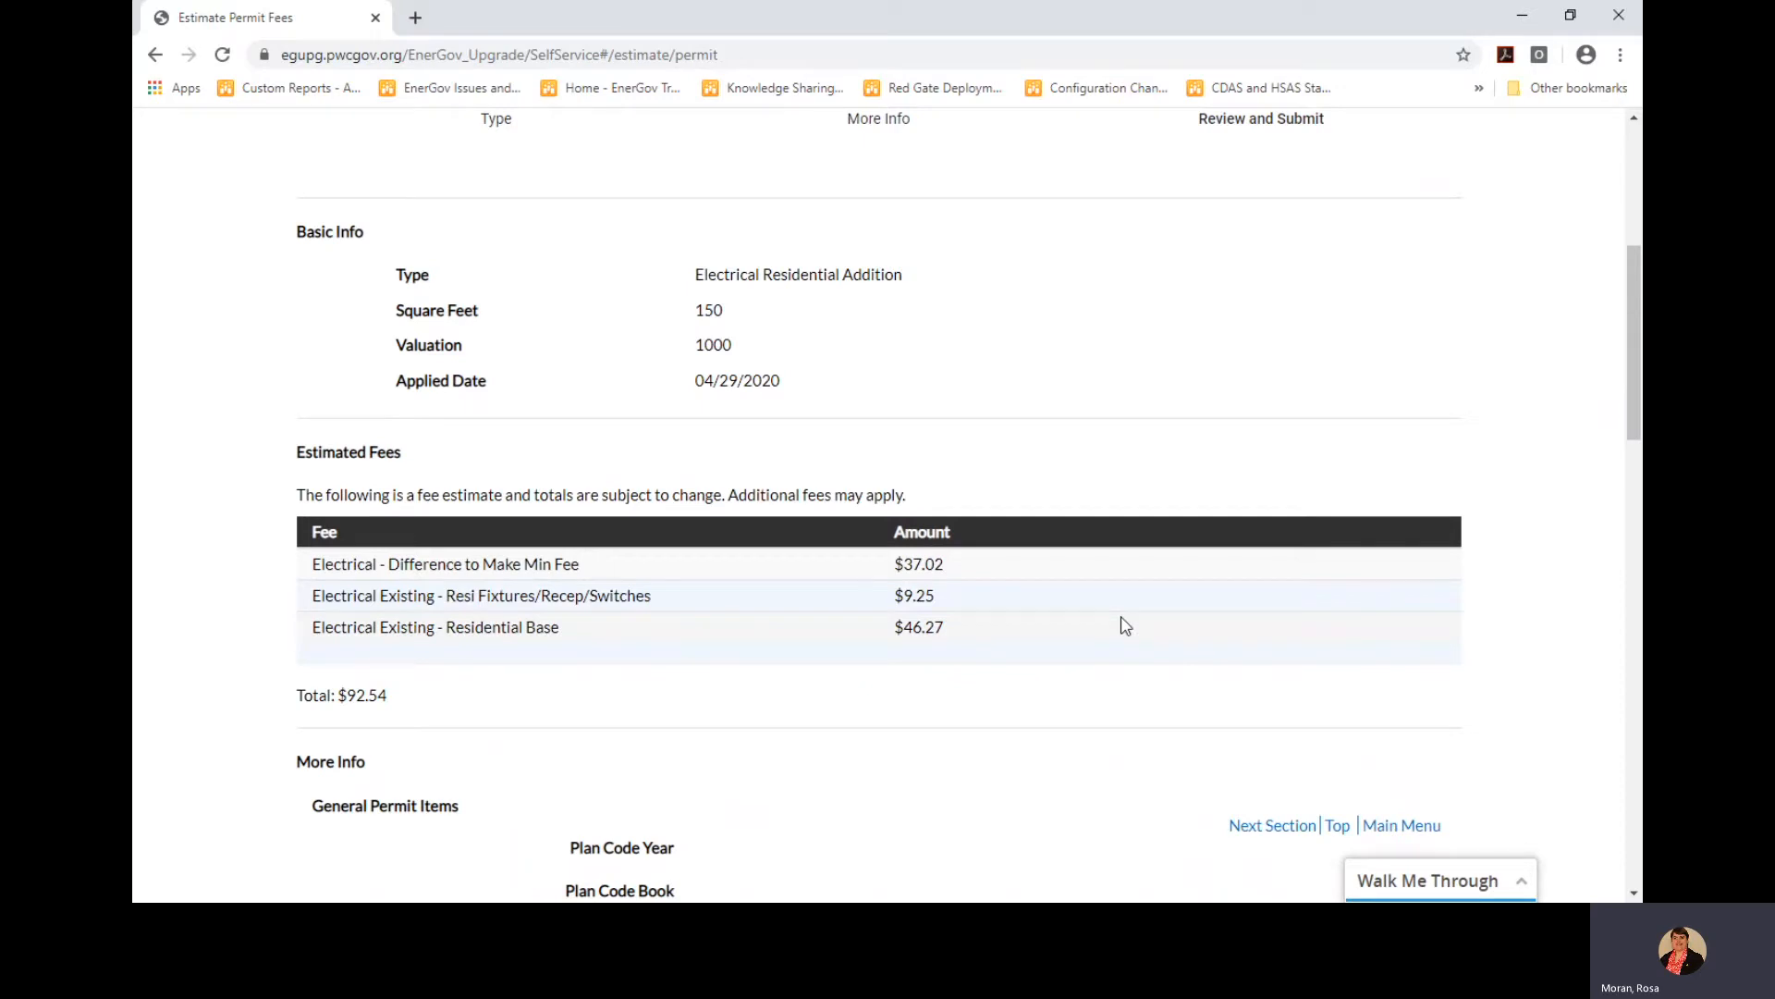
pyautogui.scroll(4, 1126, 626)
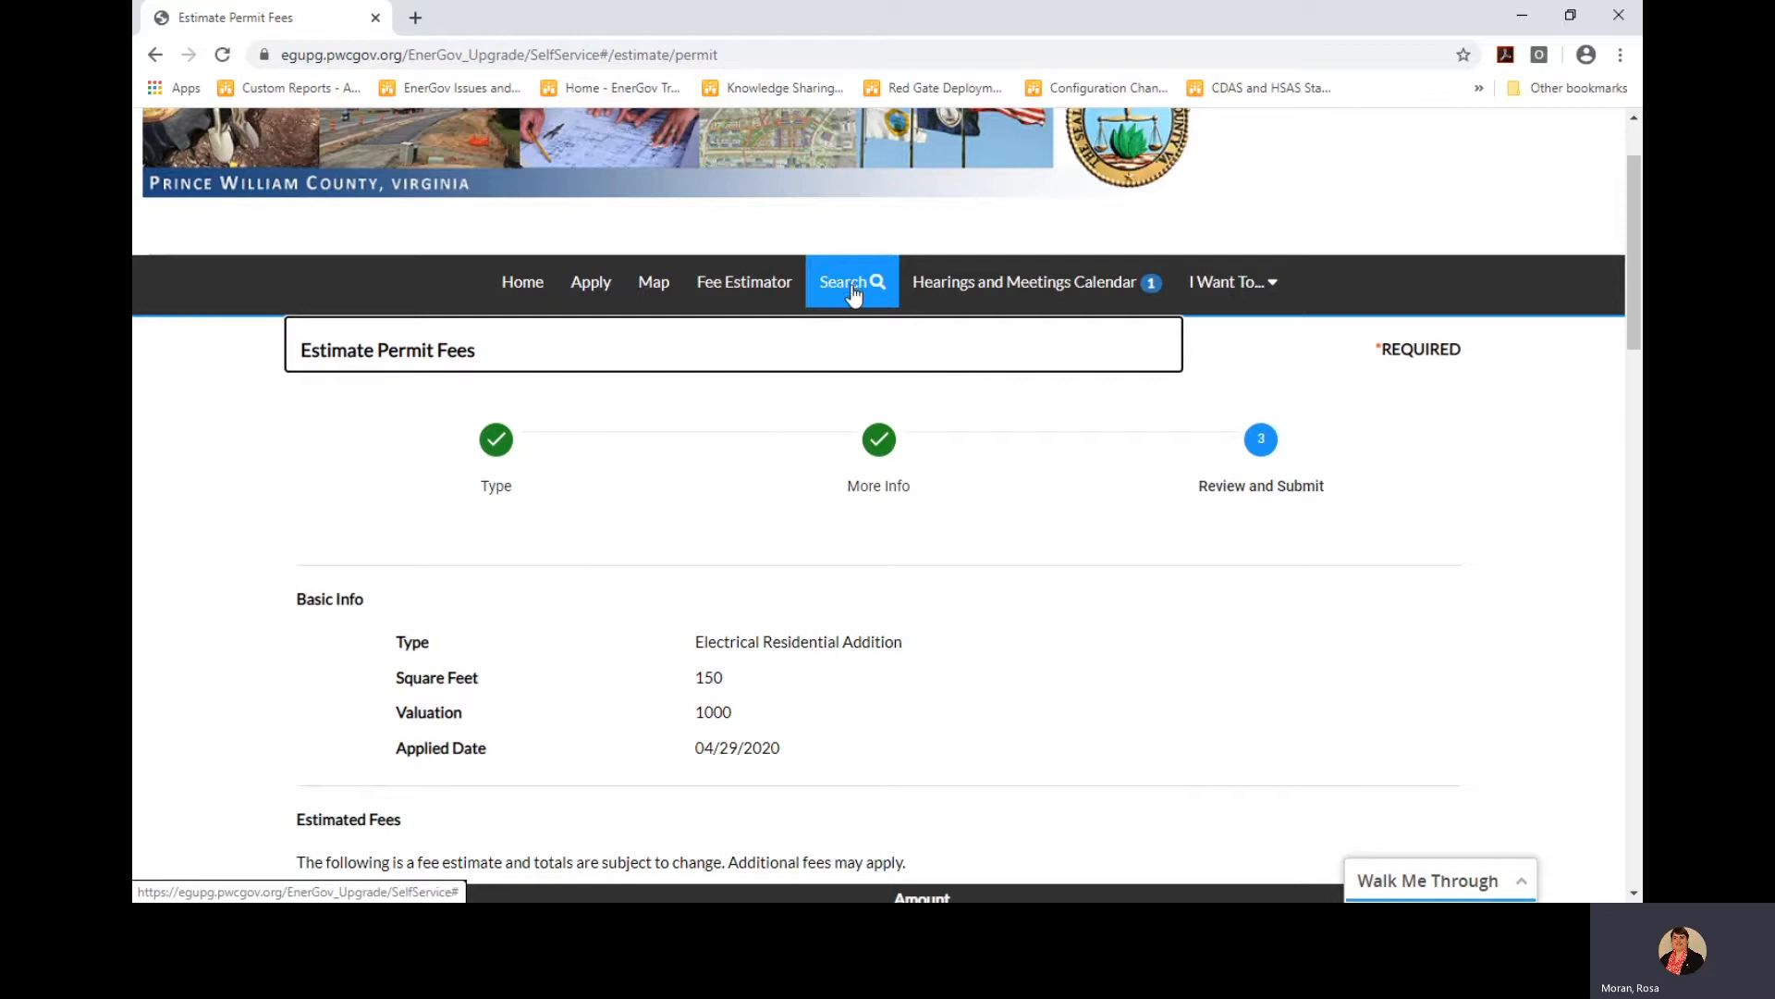
# Open the hearings calendar and view, then close, the April 7 BOCS Meeting details
pyautogui.click(1026, 288)
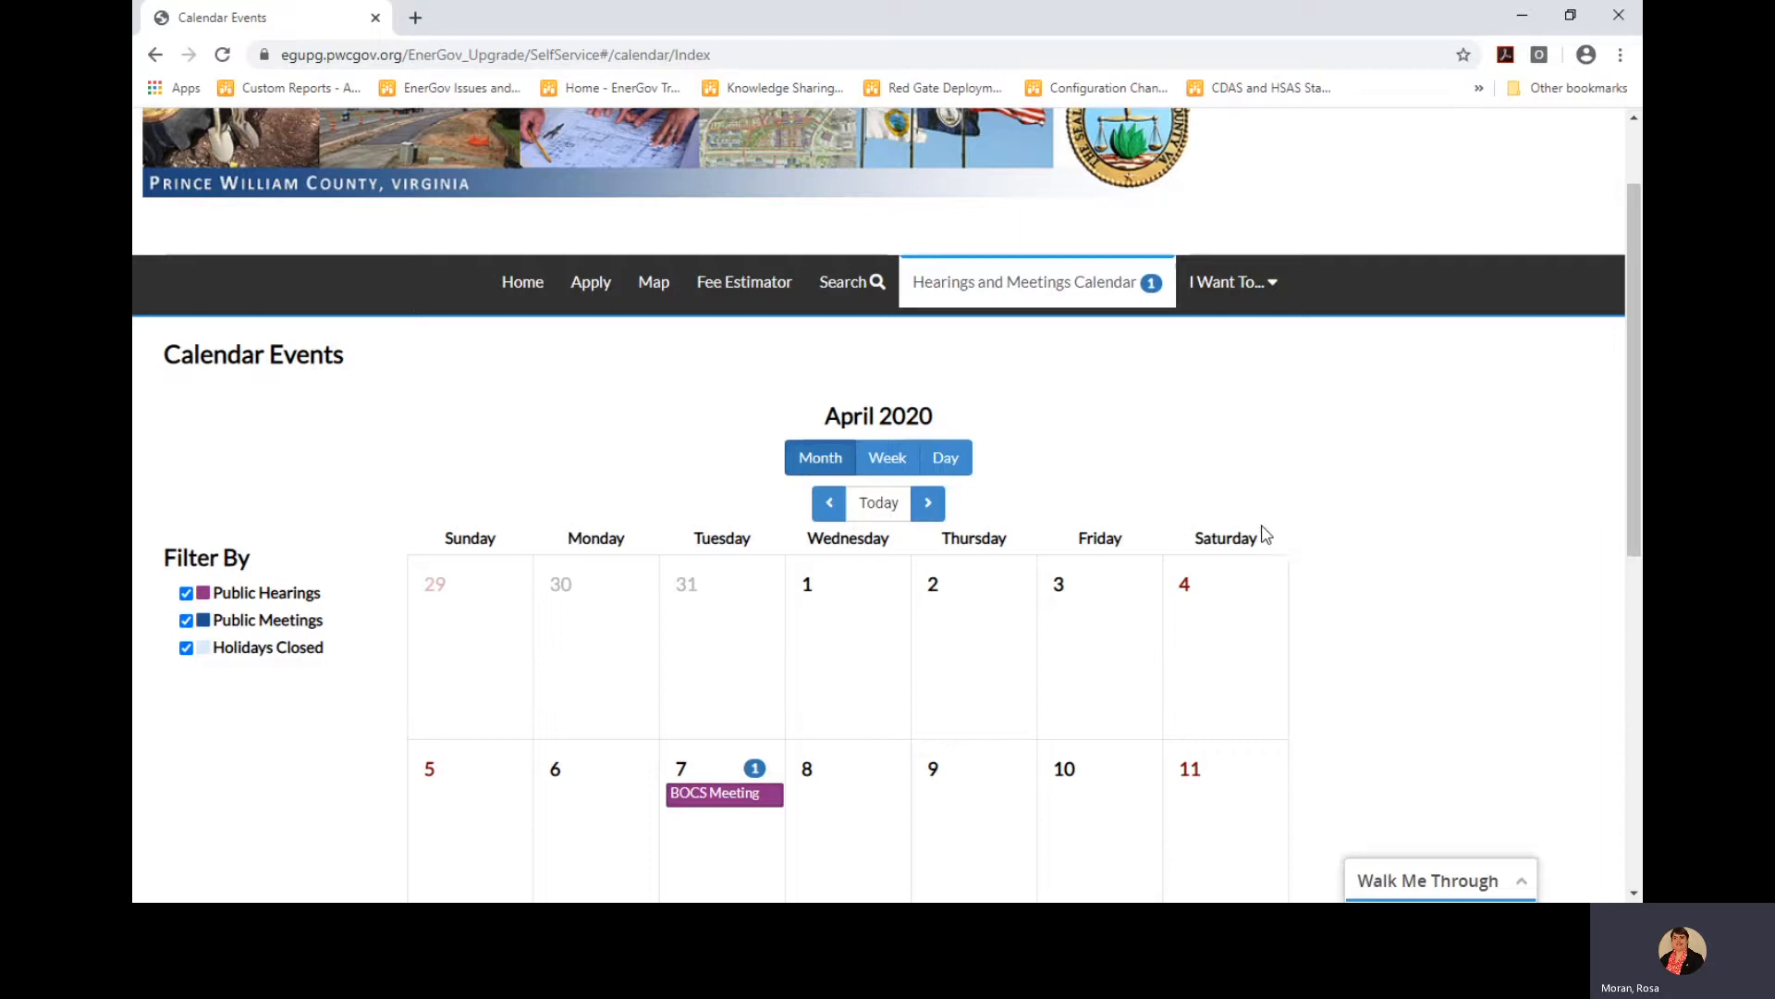
pyautogui.scroll(-1, 1276, 635)
pyautogui.scroll(-4, 1275, 634)
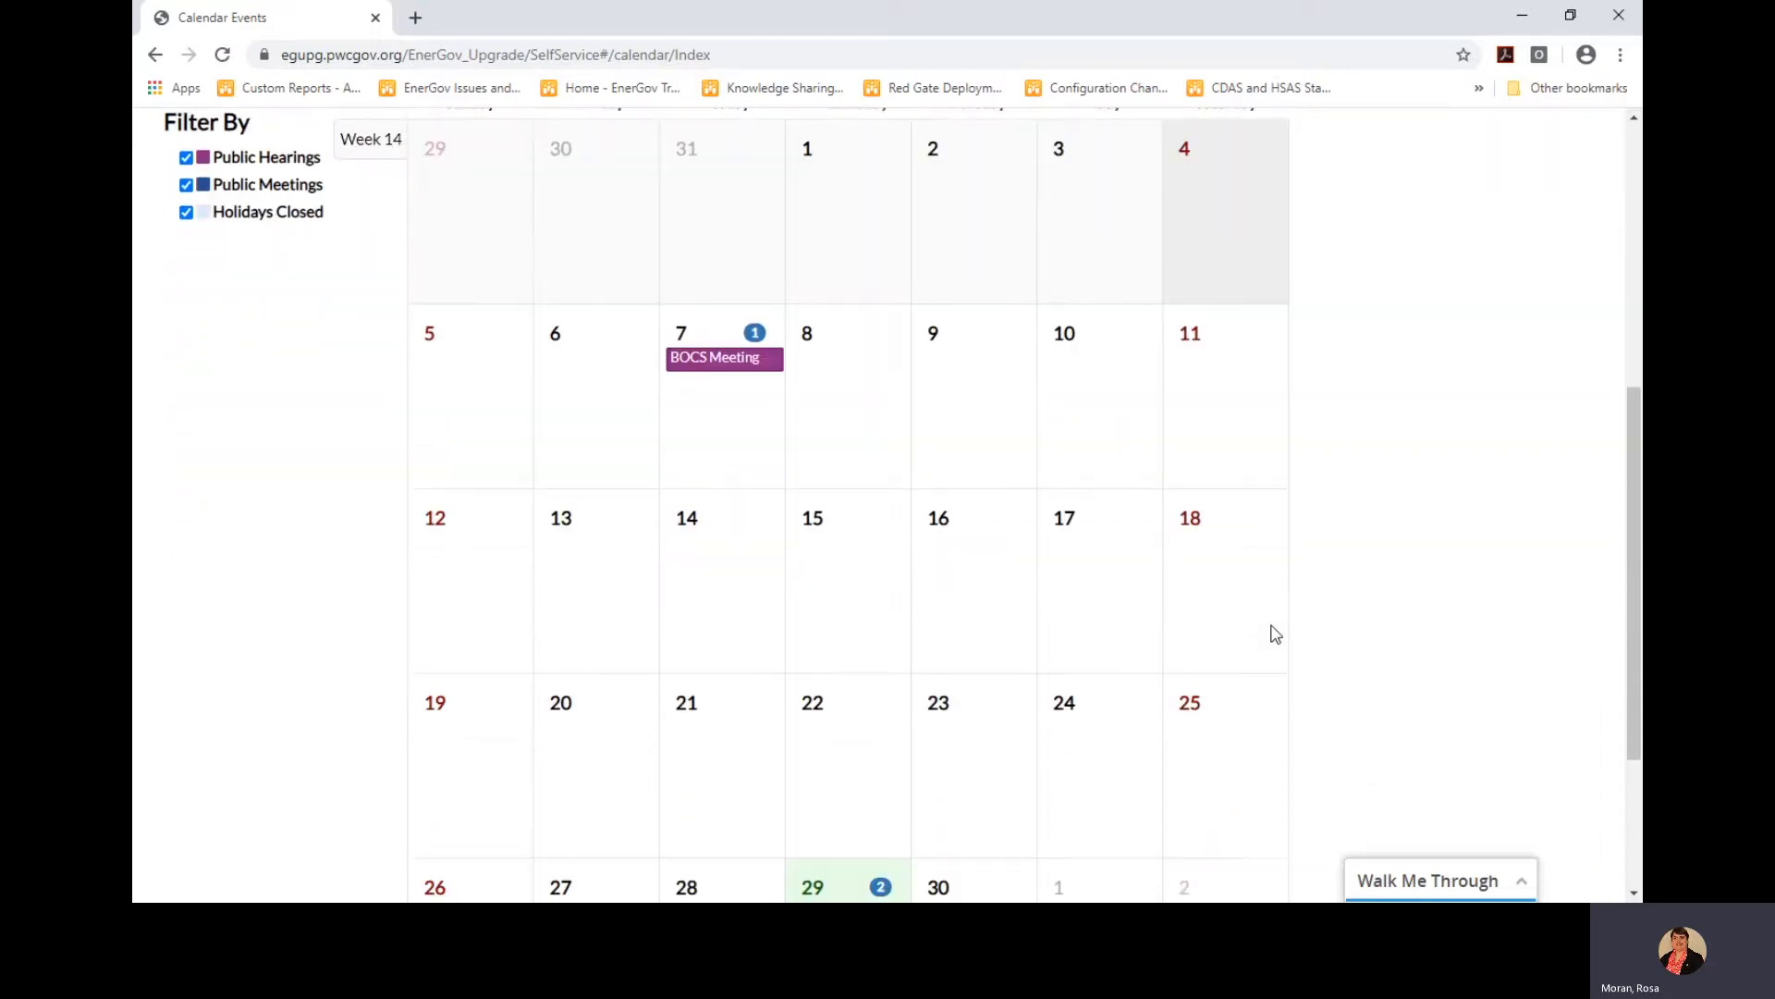
pyautogui.scroll(-2, 1275, 634)
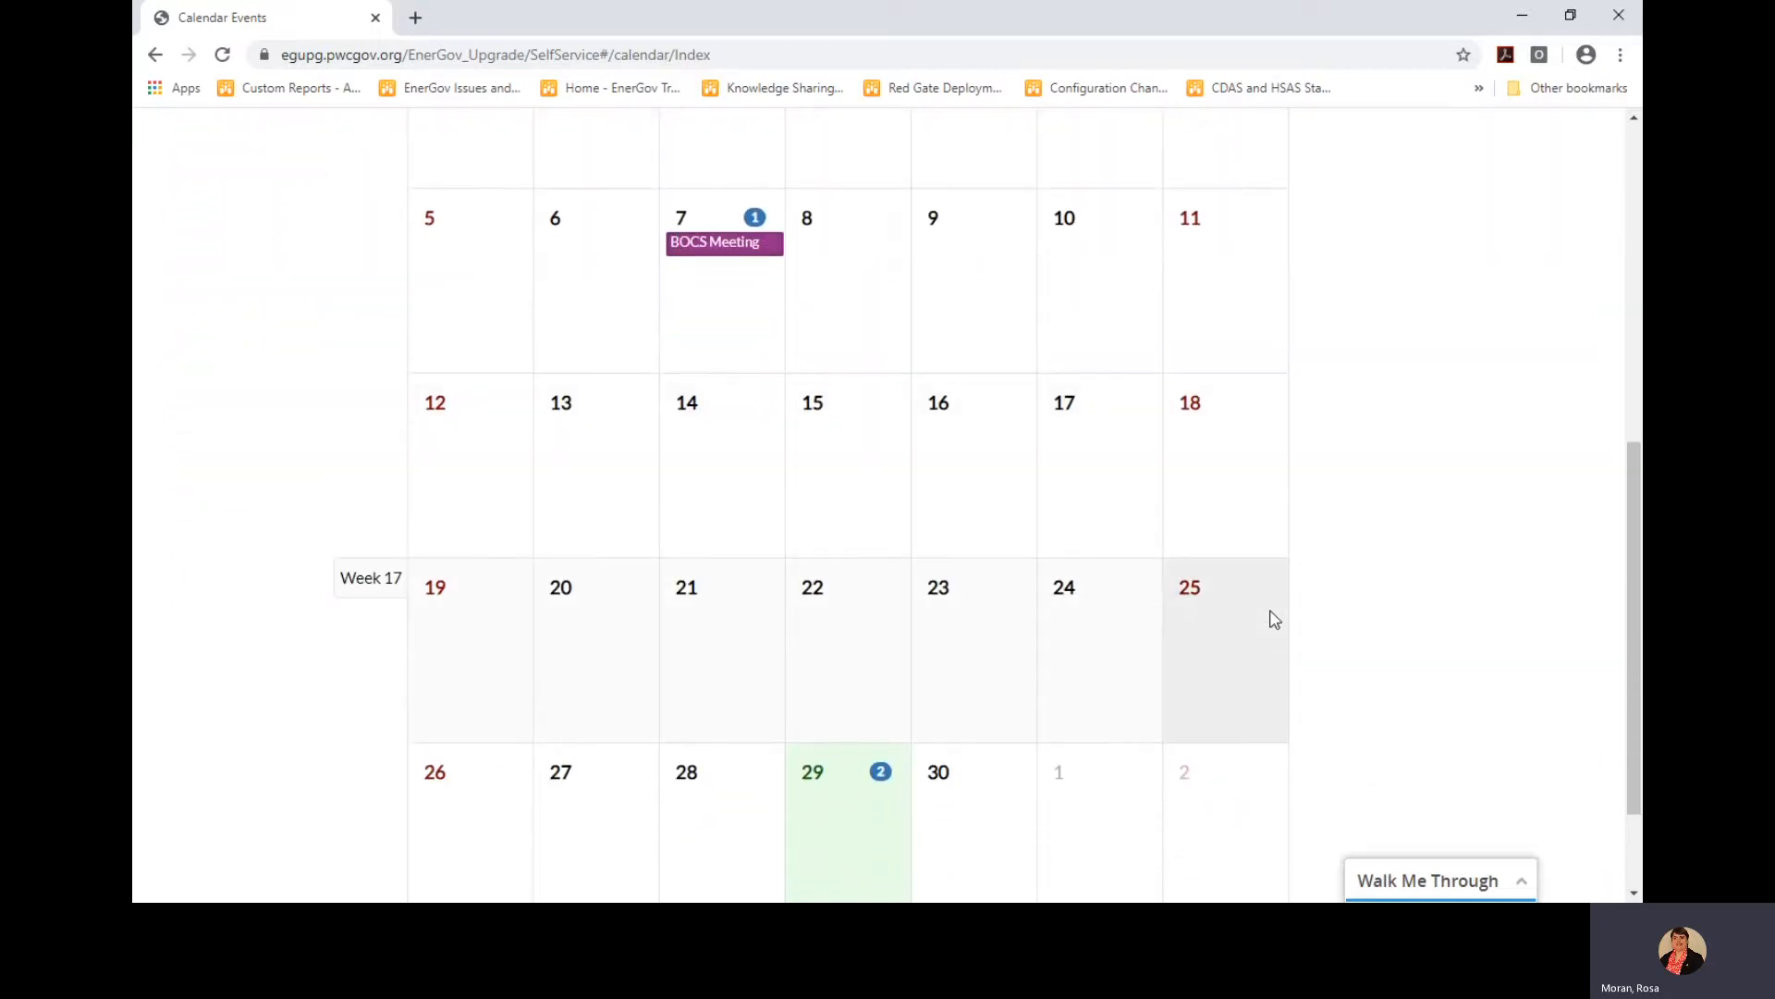
pyautogui.scroll(-1, 1271, 617)
pyautogui.scroll(2, 1272, 618)
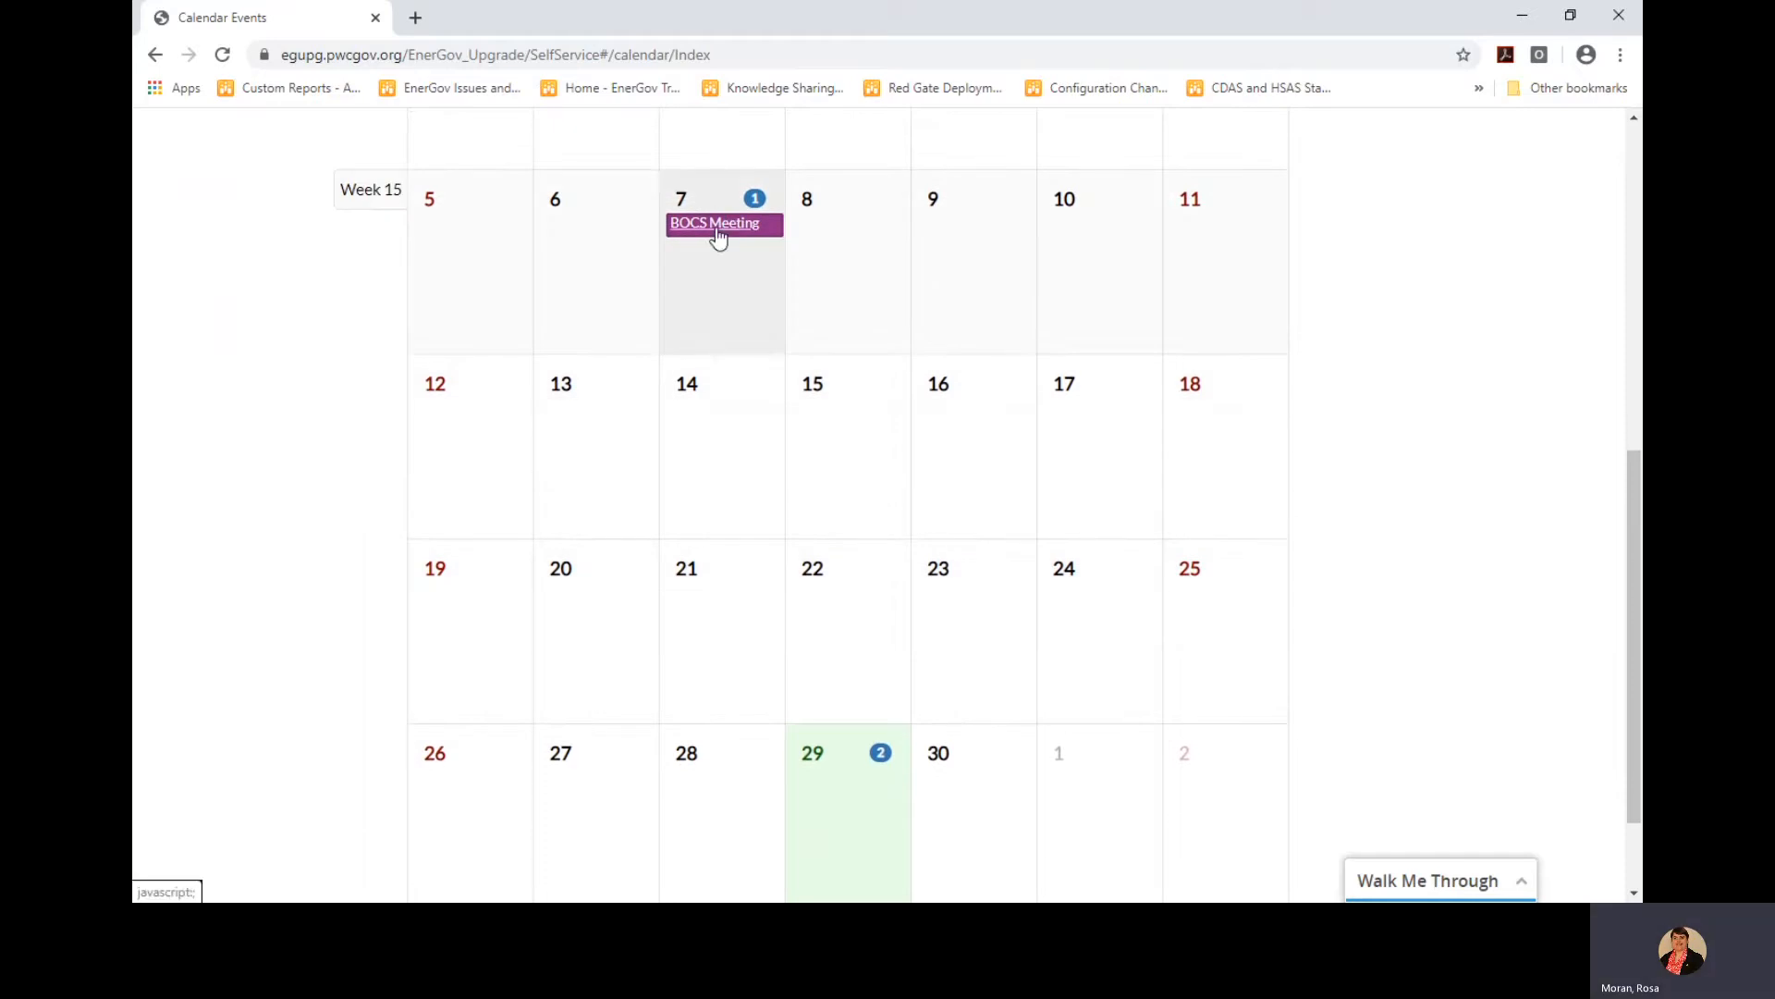
pyautogui.click(717, 226)
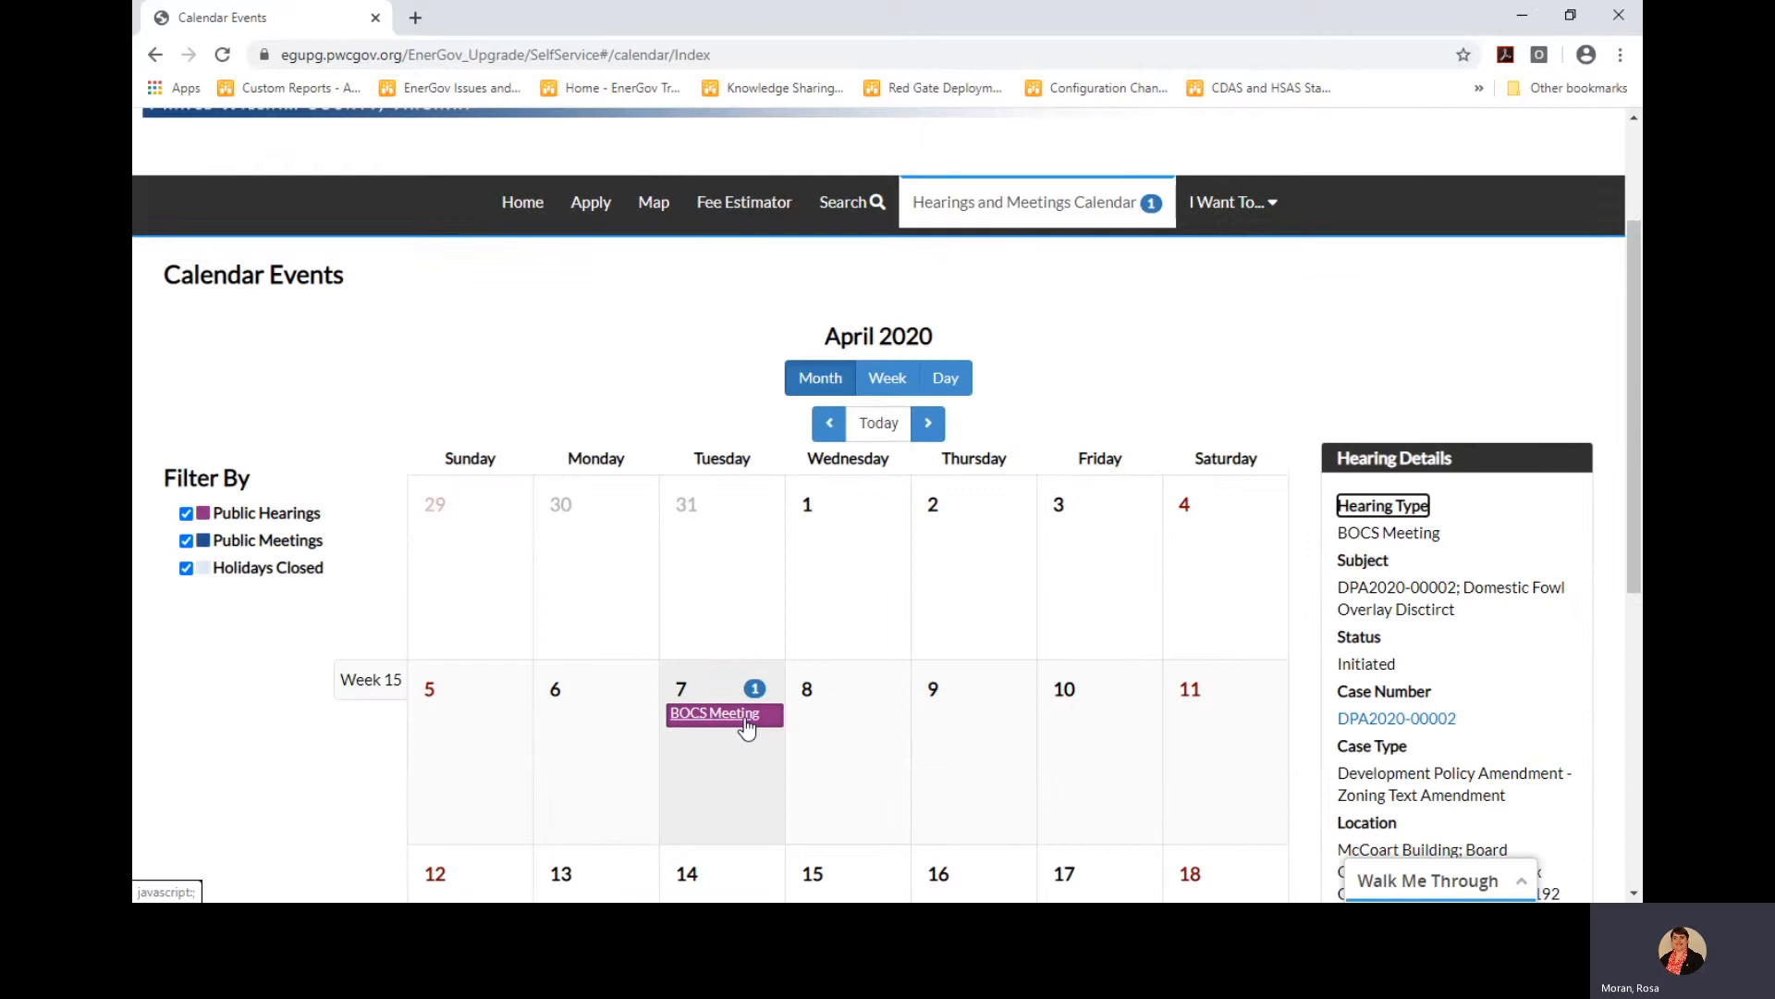
pyautogui.scroll(-5, 748, 727)
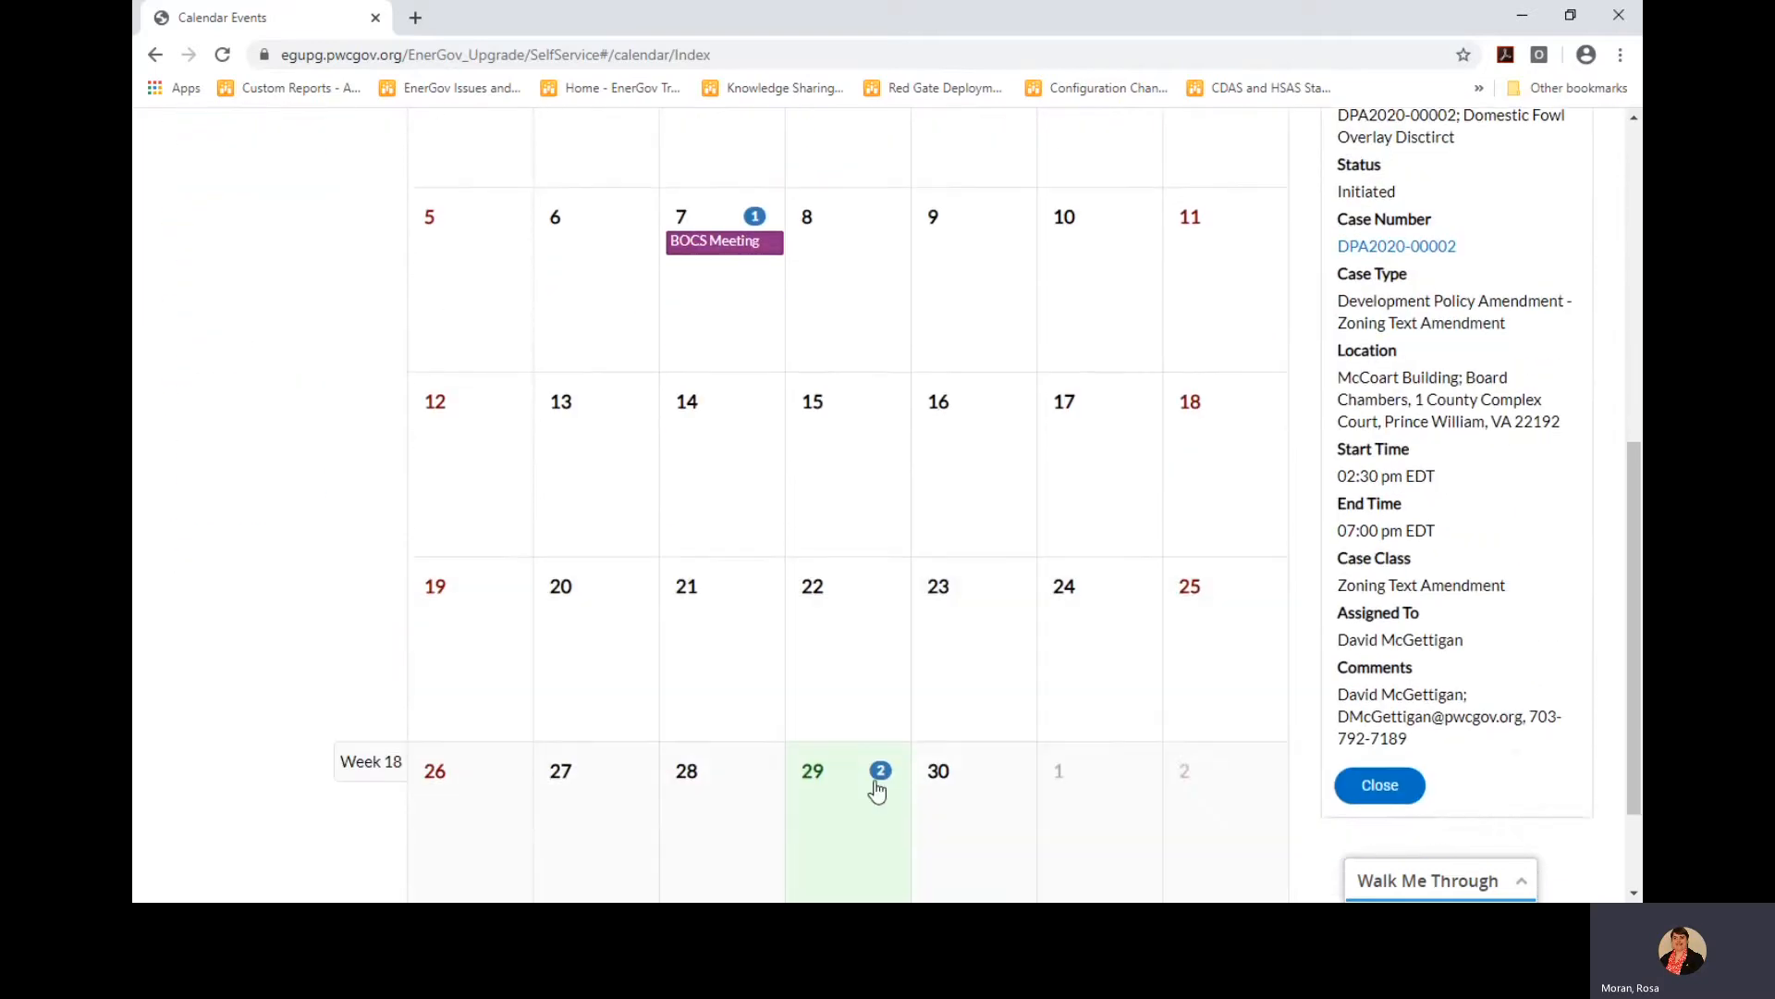
pyautogui.click(846, 803)
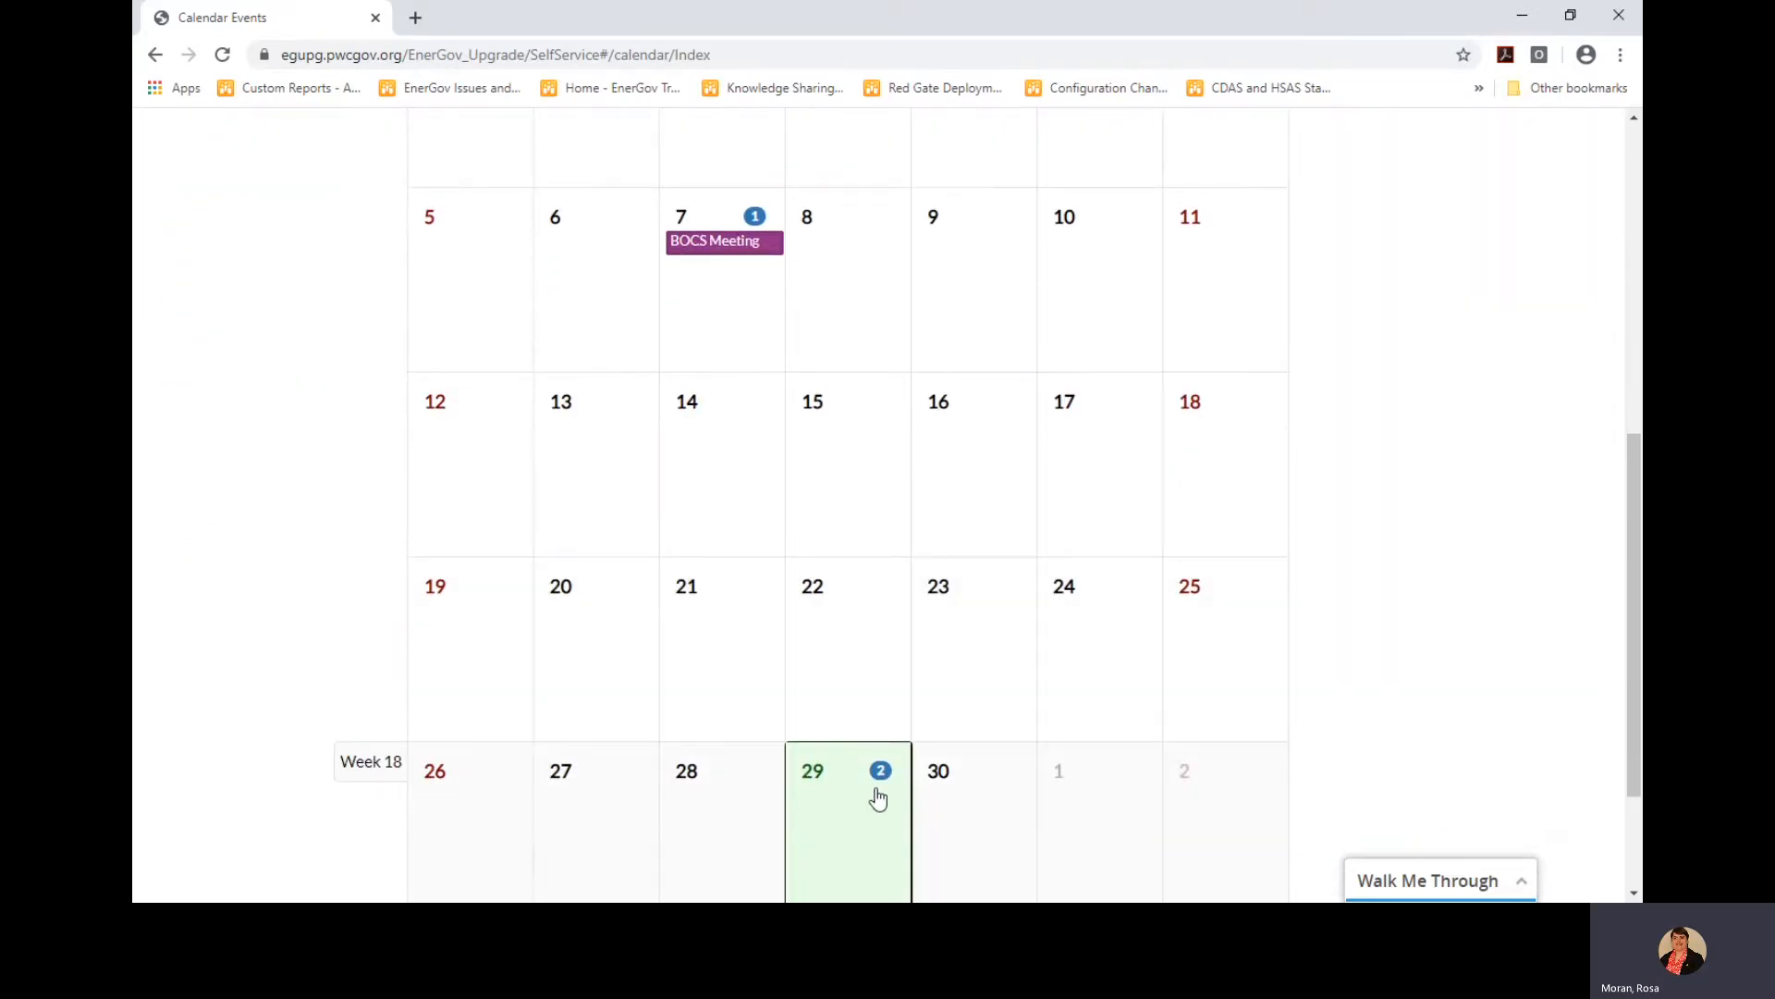
# Show the April 29 events and open the first PC Hearing's details
pyautogui.scroll(-2, 877, 794)
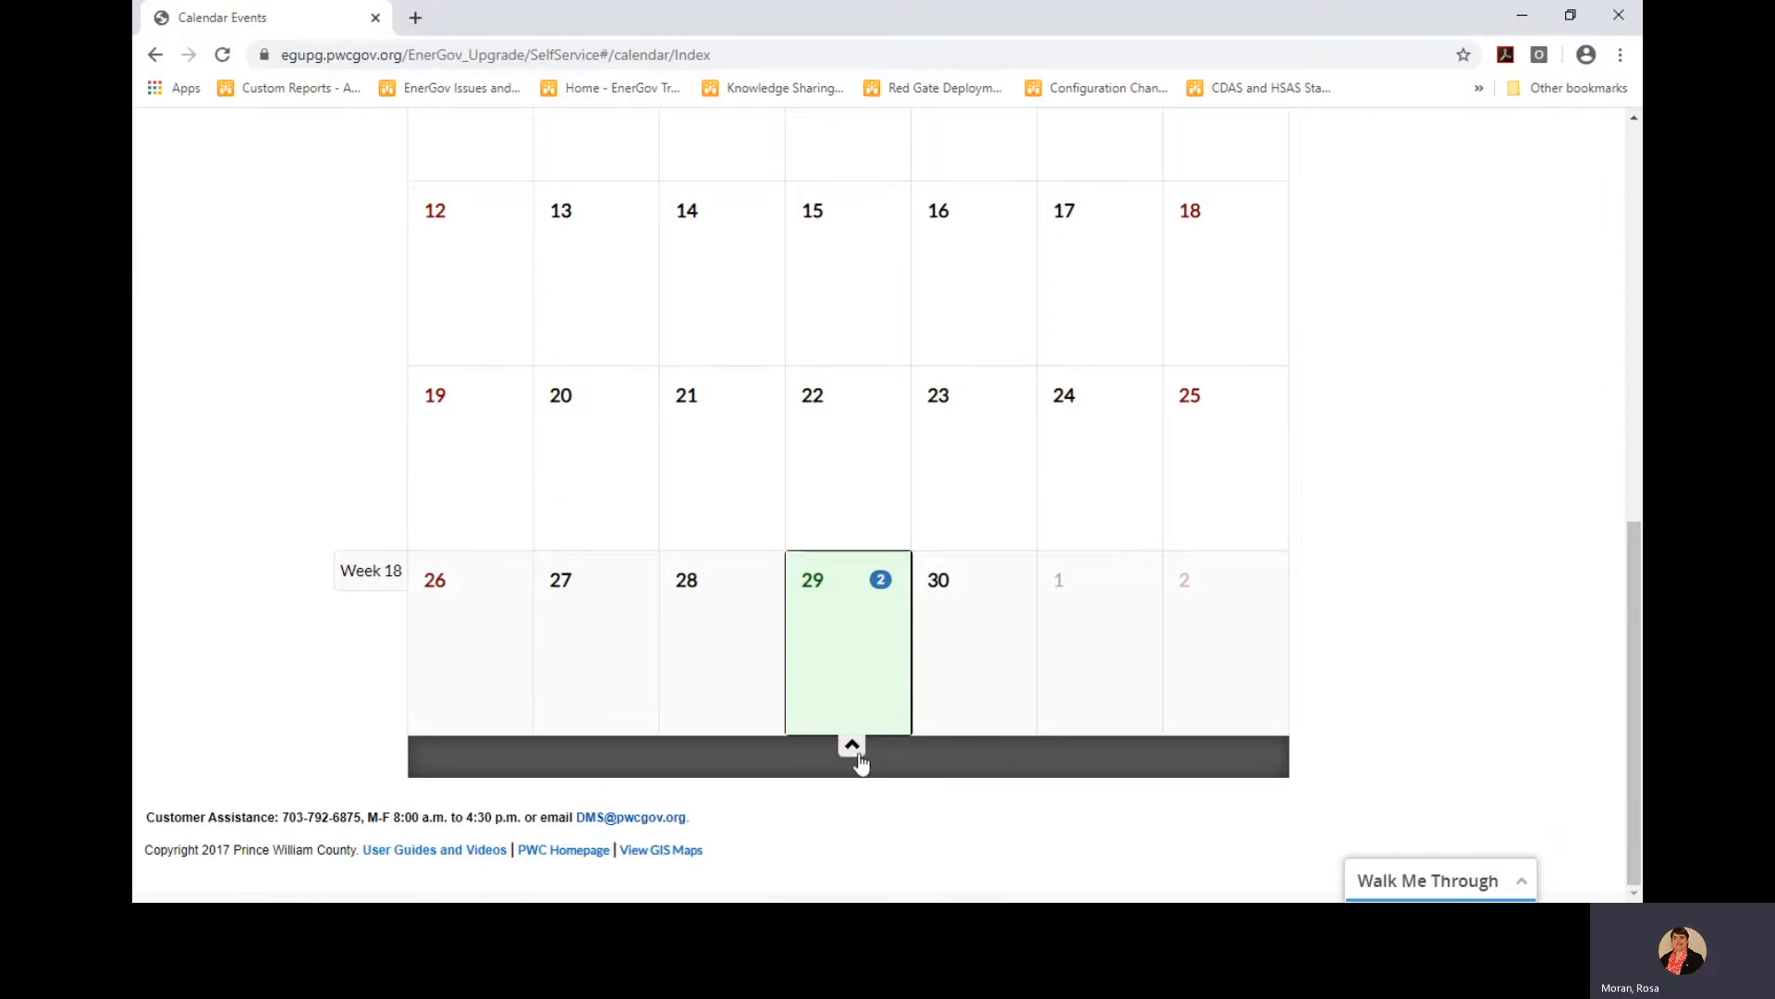
pyautogui.click(852, 754)
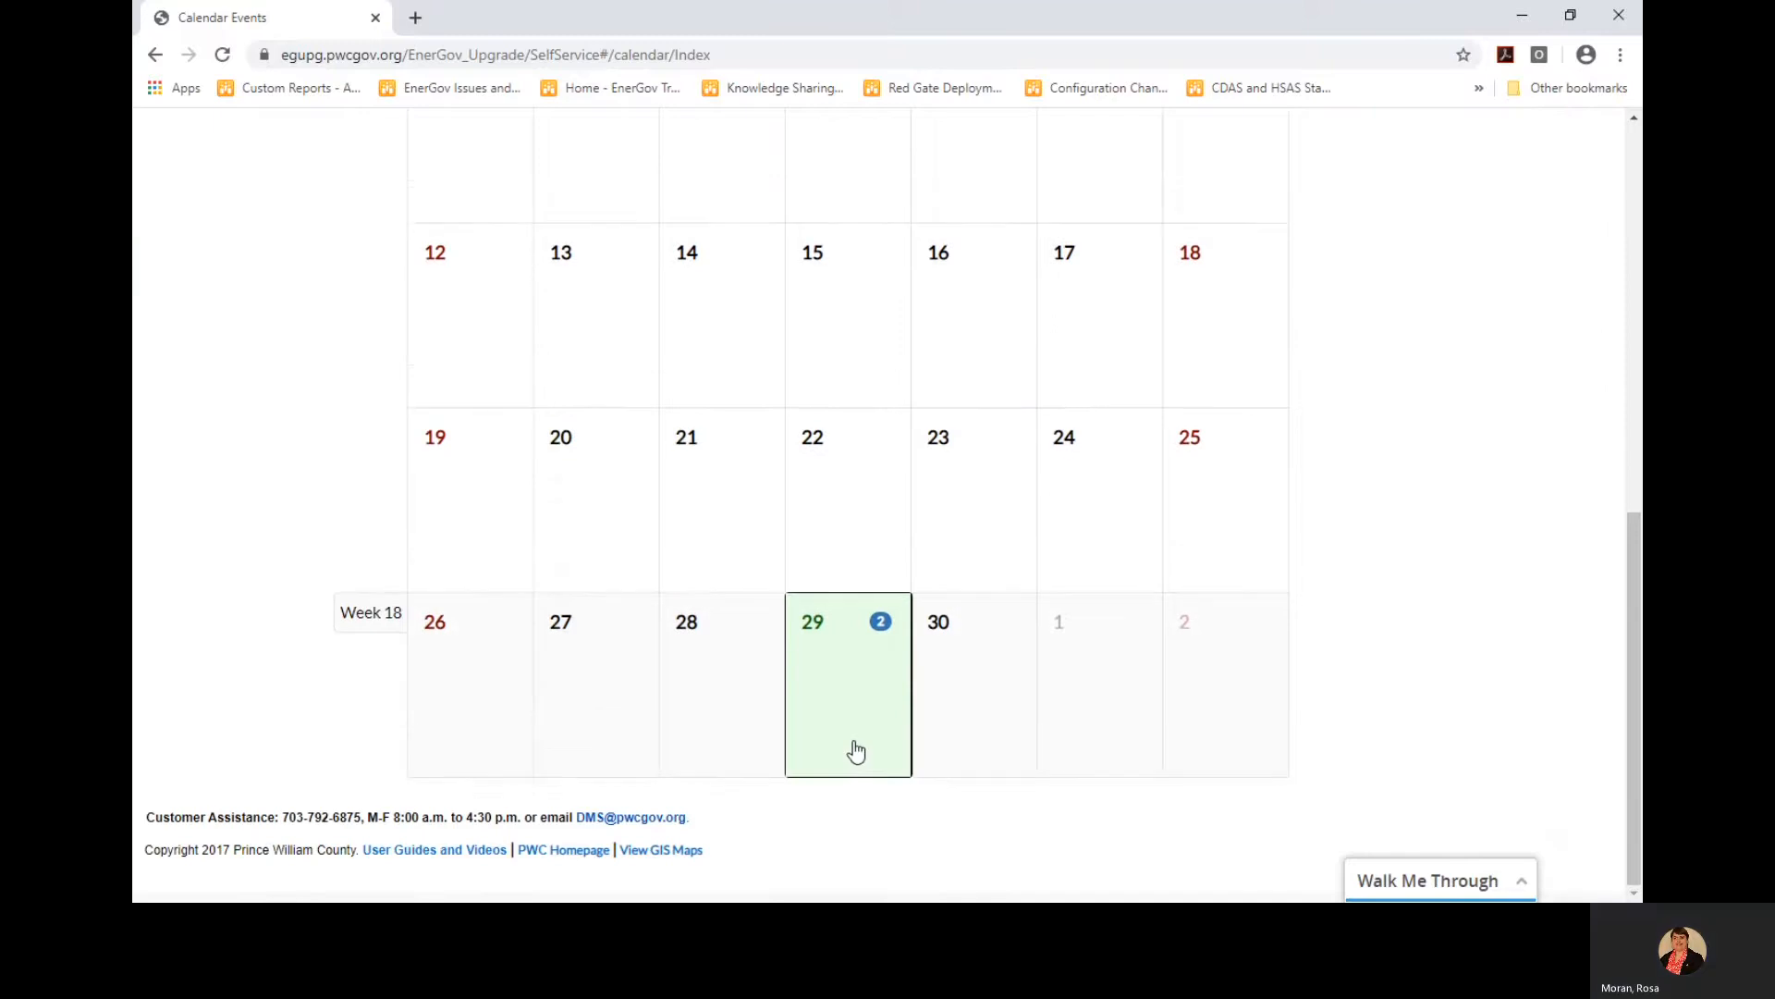
pyautogui.click(880, 632)
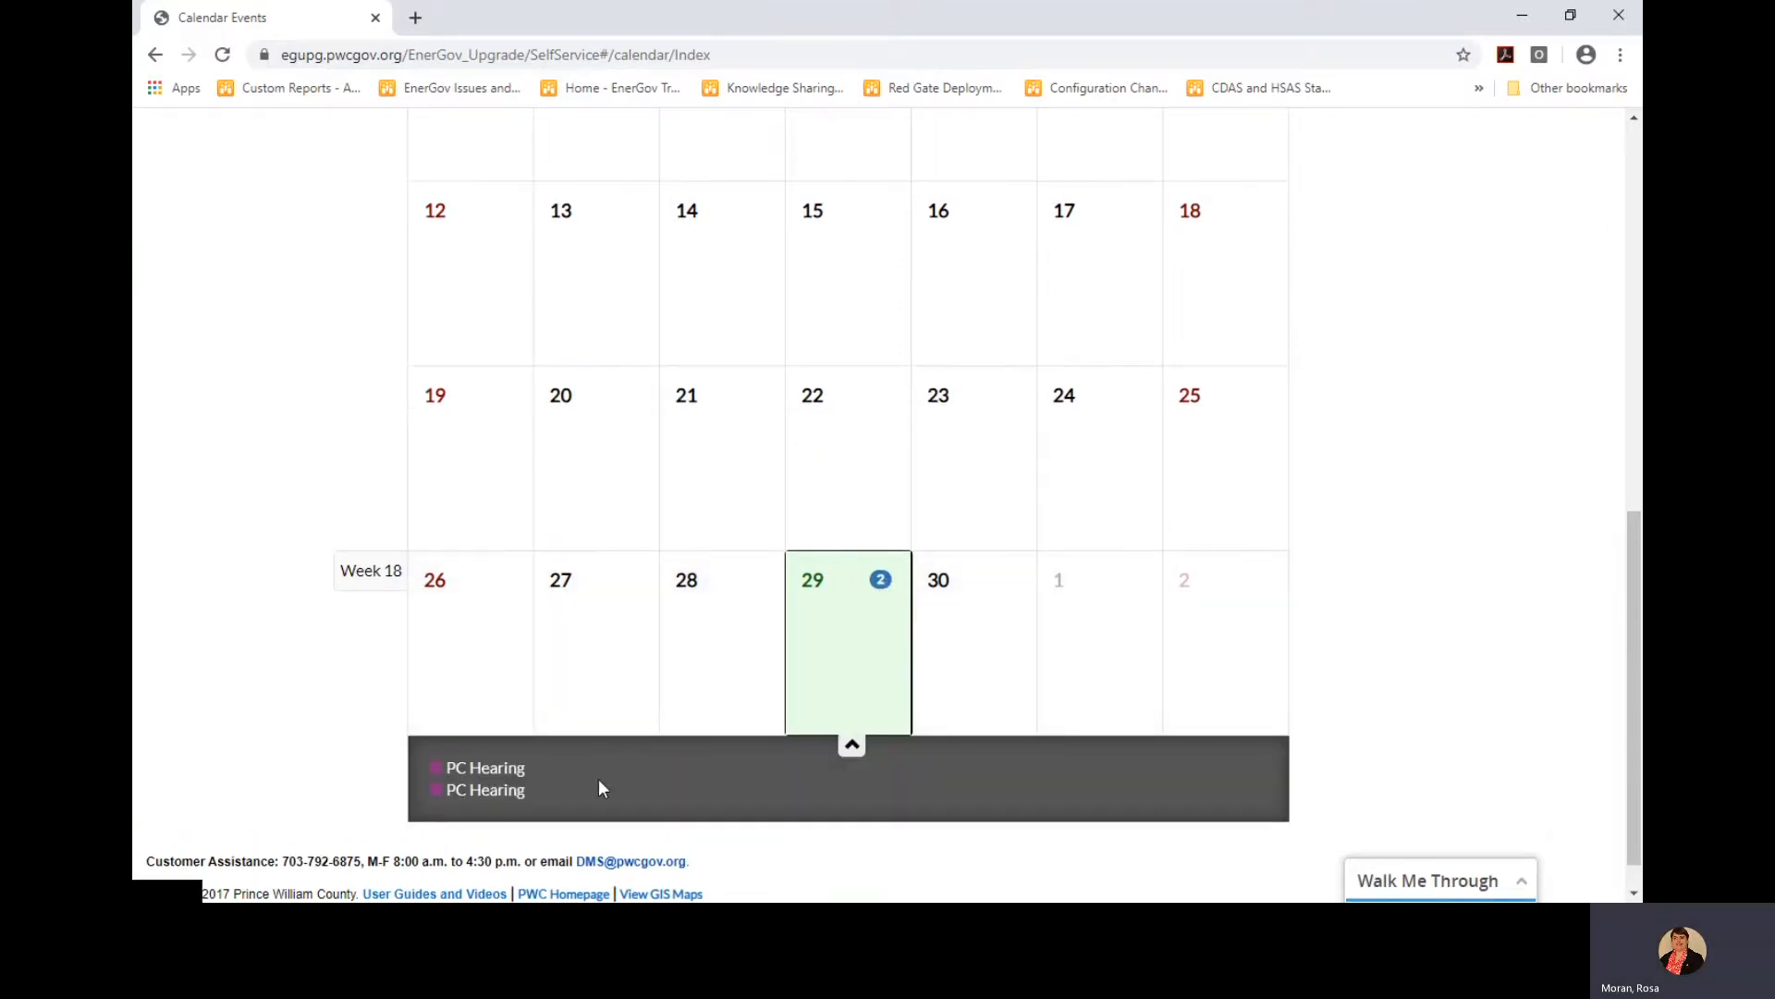
pyautogui.click(505, 770)
# Open case REZ2020-00001 from Hearing Details in a new tab and return to Calendar Events
pyautogui.scroll(-2, 940, 685)
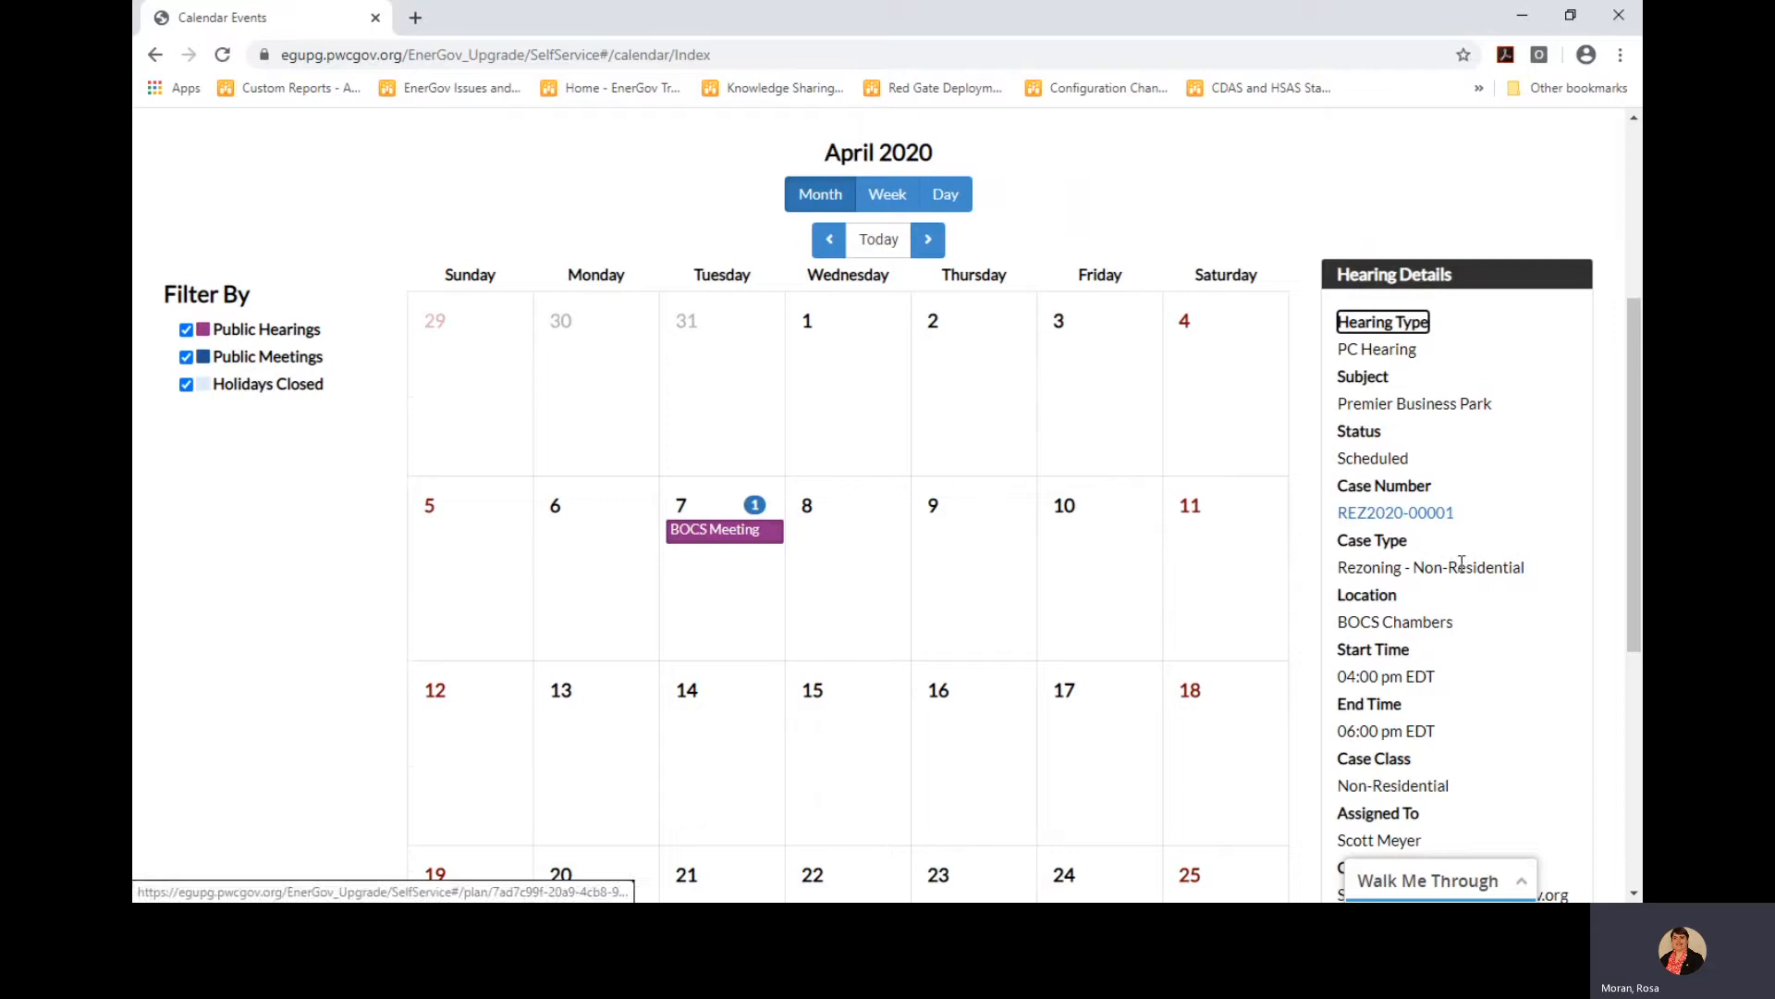
pyautogui.scroll(-1, 1462, 567)
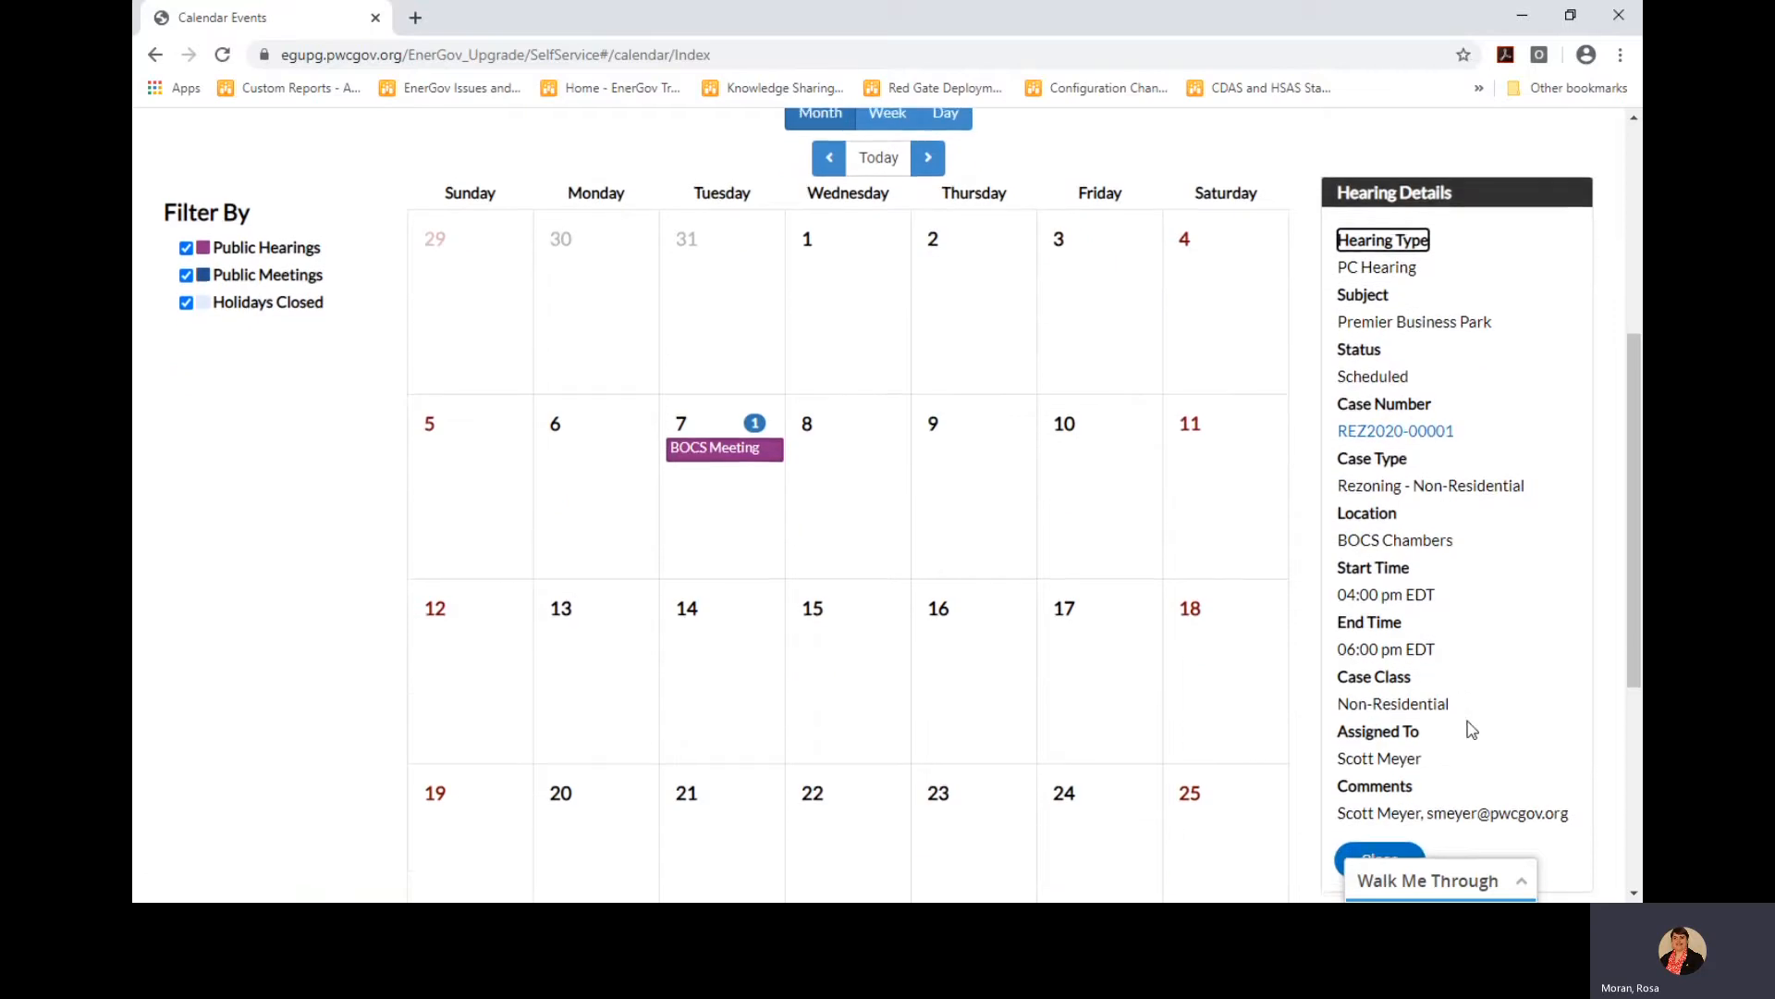
pyautogui.scroll(-1, 1467, 729)
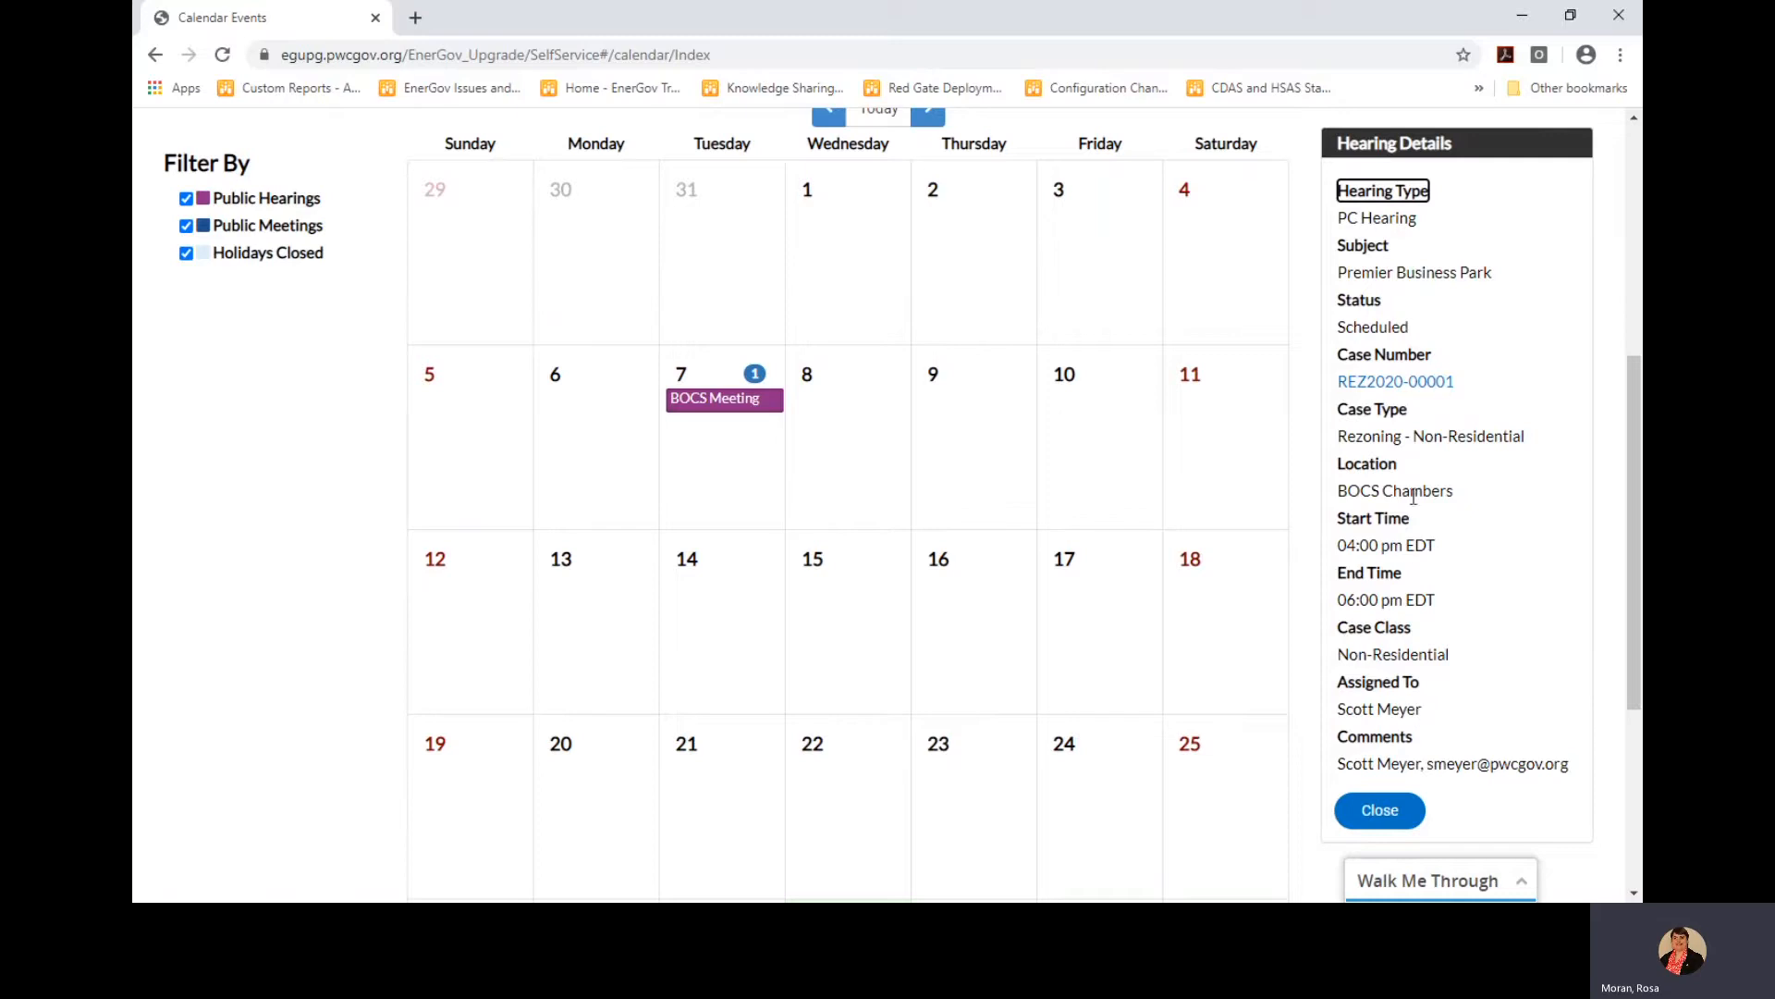
pyautogui.click(1396, 390)
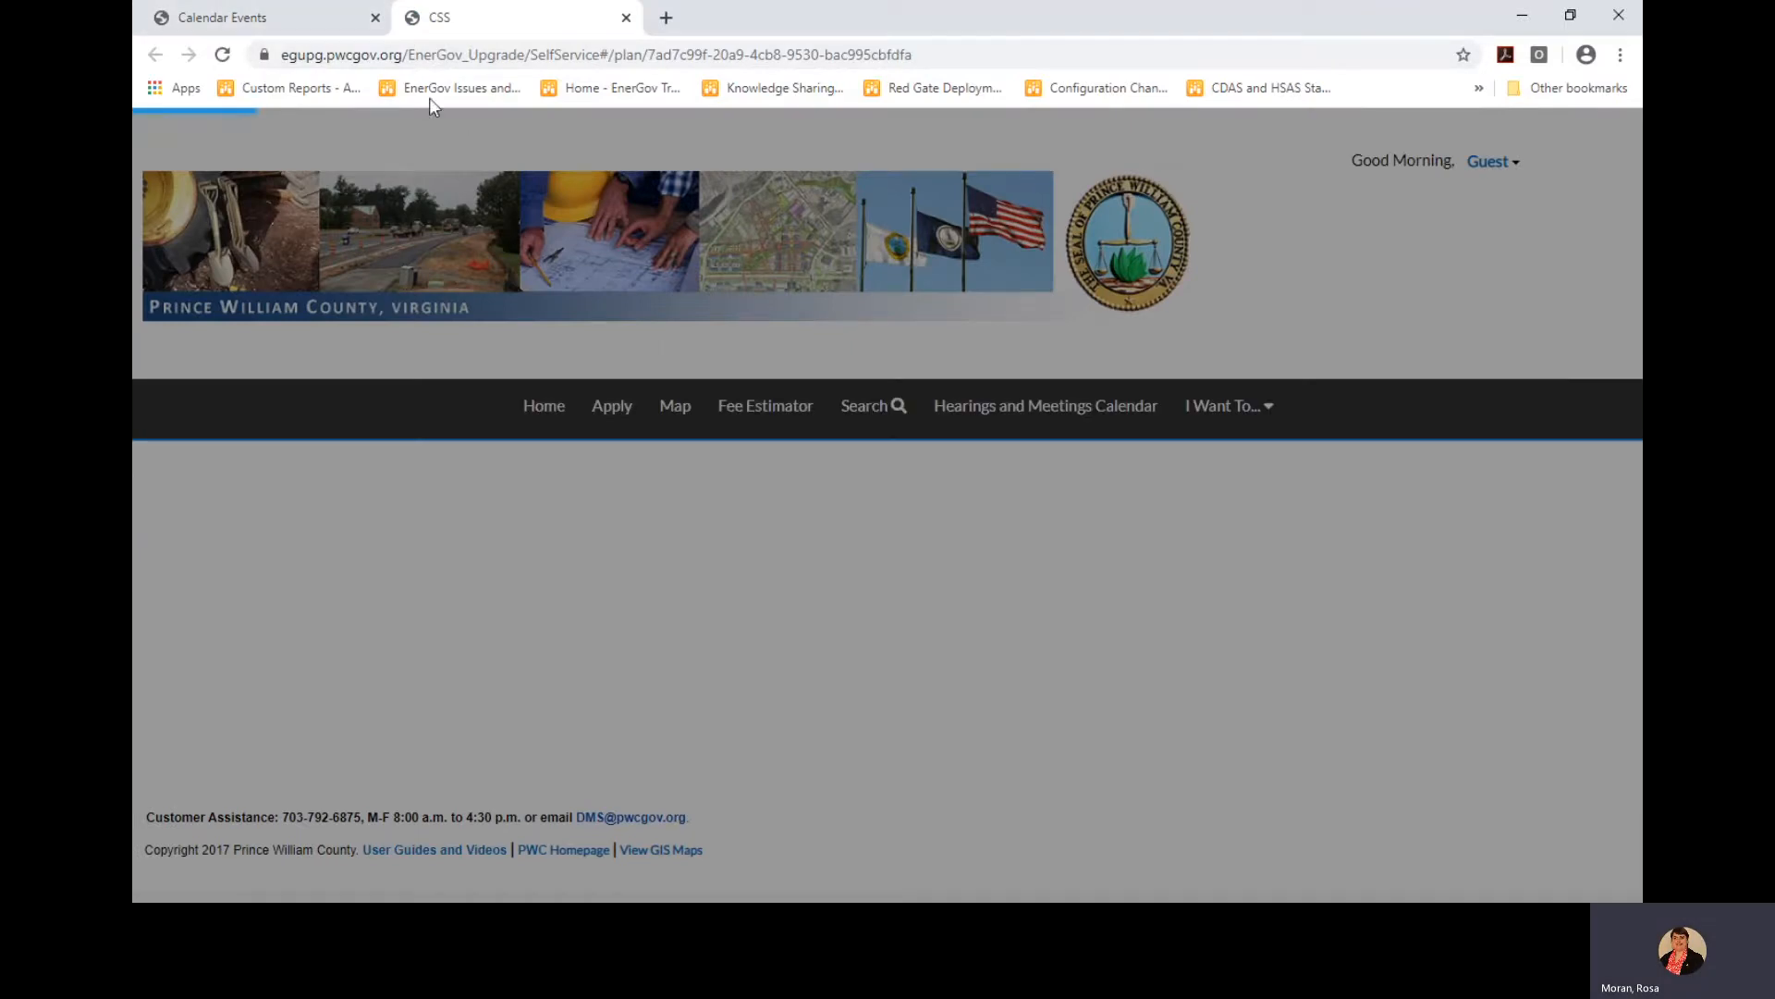
pyautogui.click(319, 20)
pyautogui.scroll(3, 1028, 481)
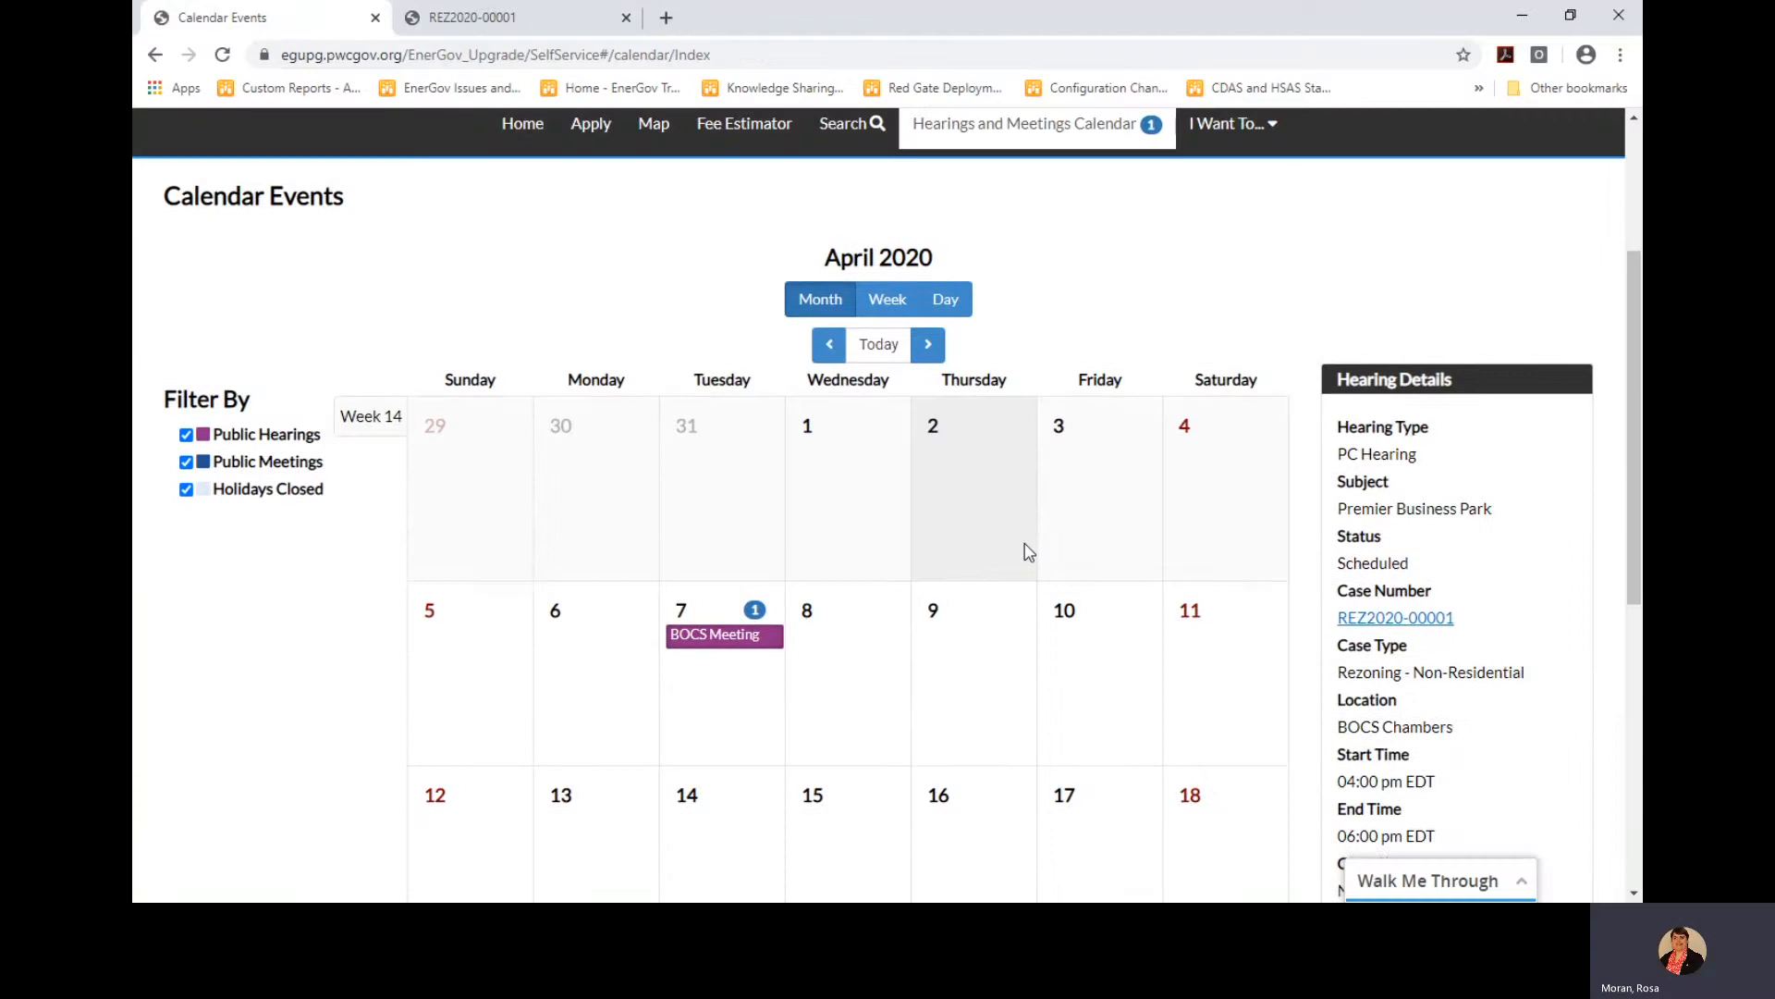
pyautogui.scroll(1, 1022, 551)
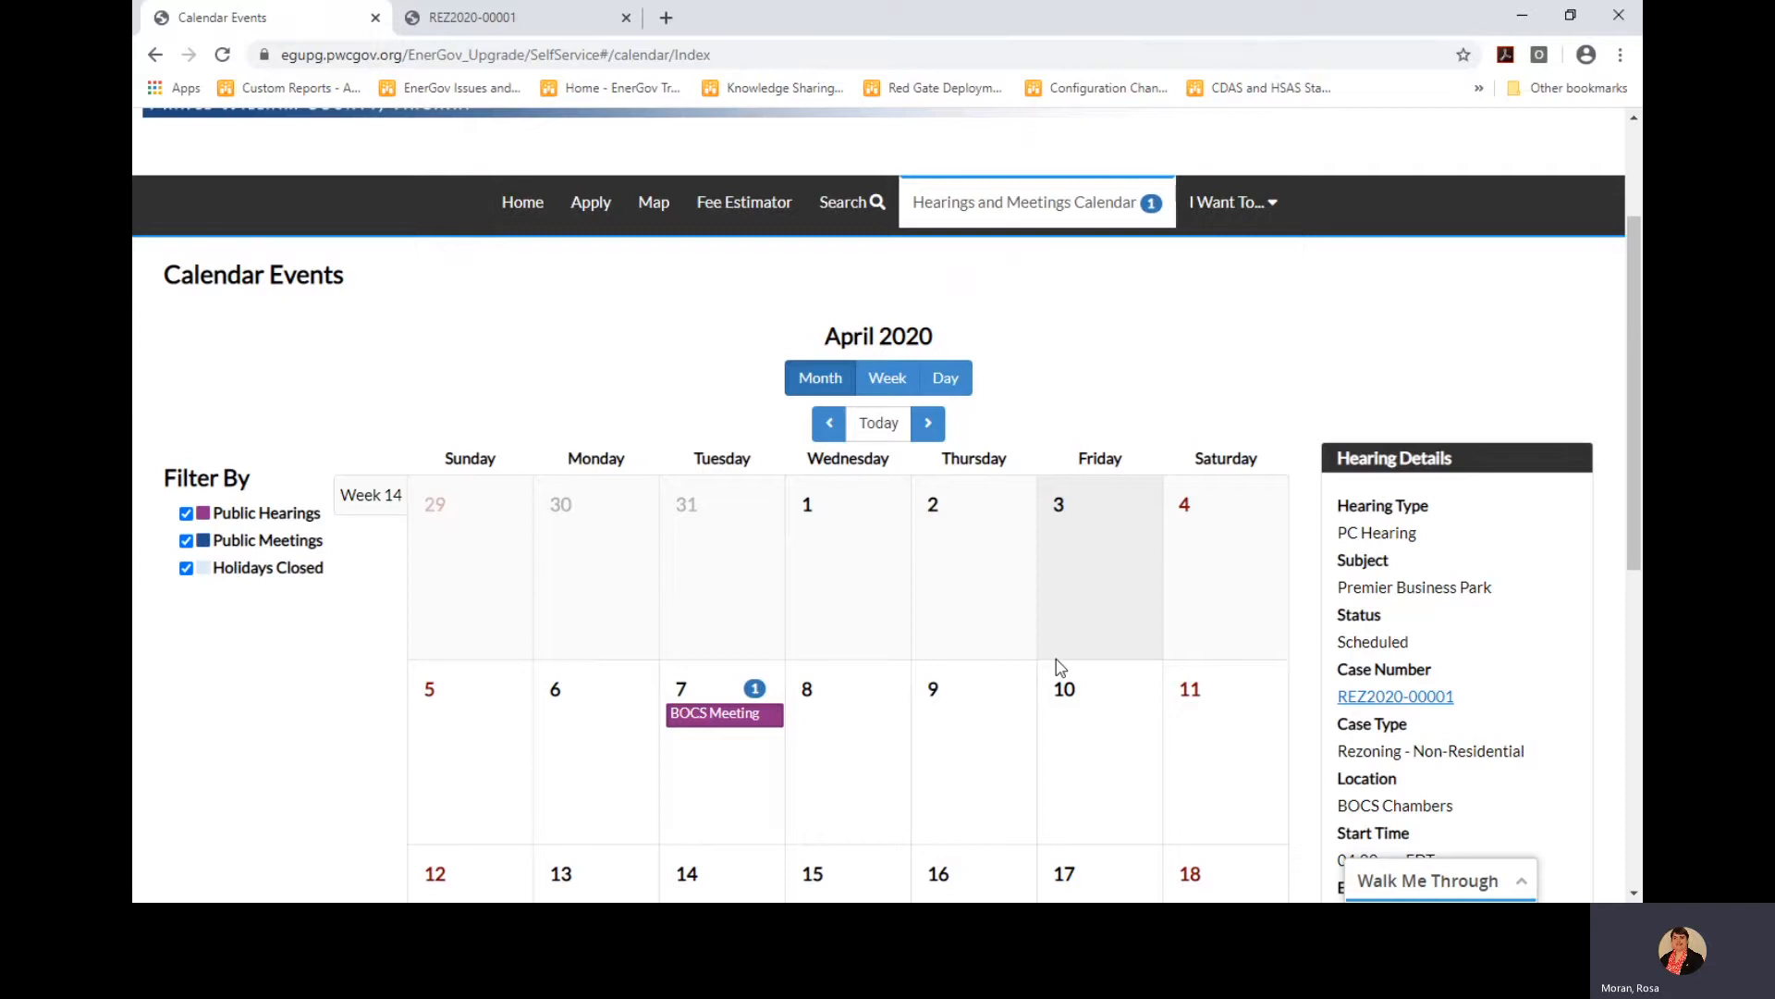
pyautogui.scroll(1, 1202, 423)
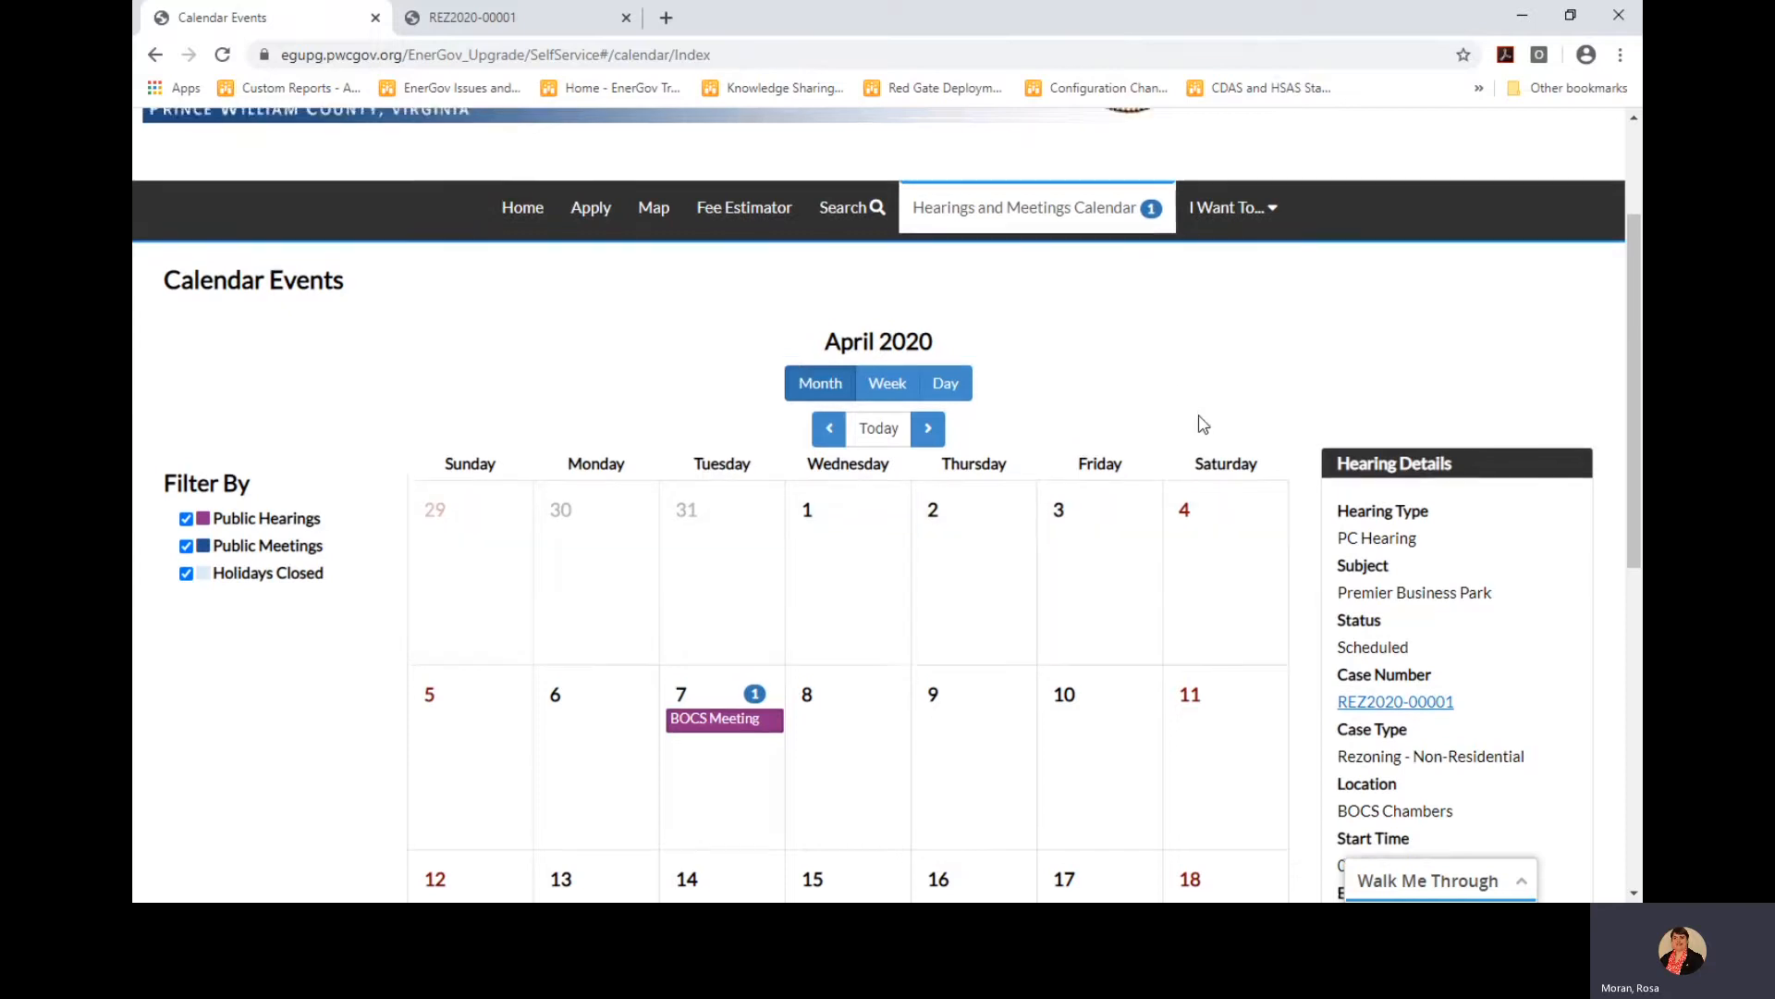
pyautogui.scroll(2, 1202, 424)
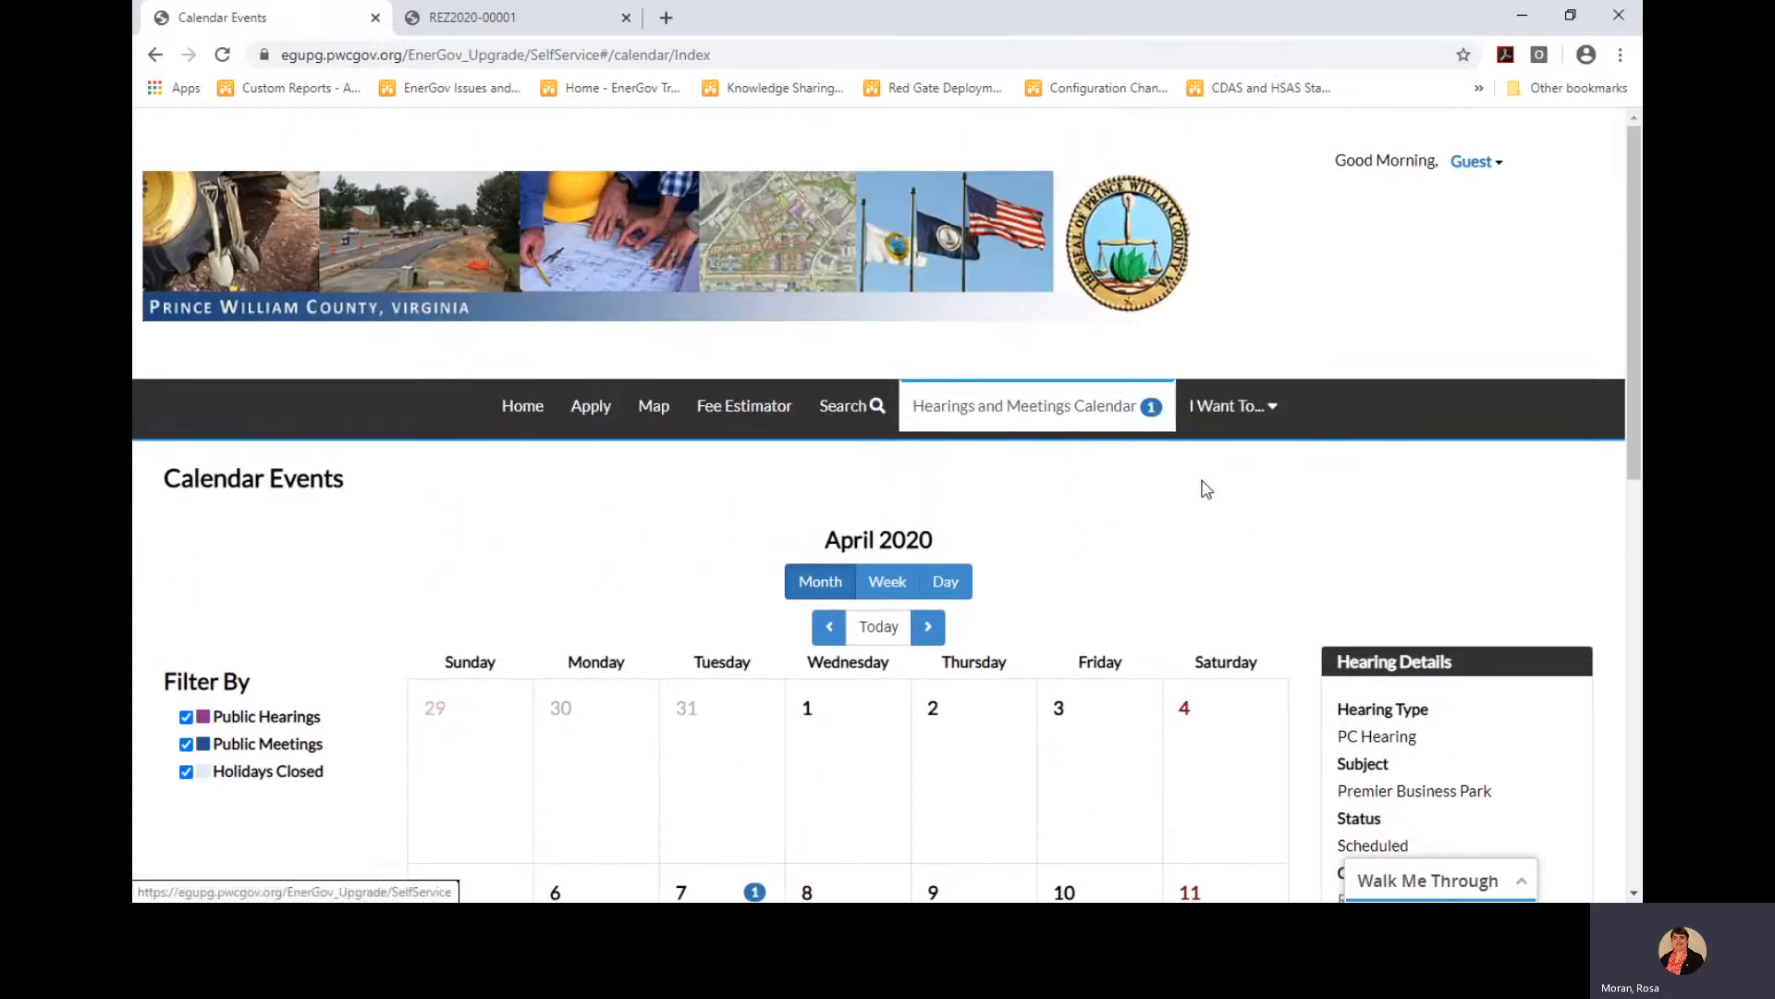
# Open the Pending Planning Cases map from I Want To... and return to the calendar tab
pyautogui.click(1242, 422)
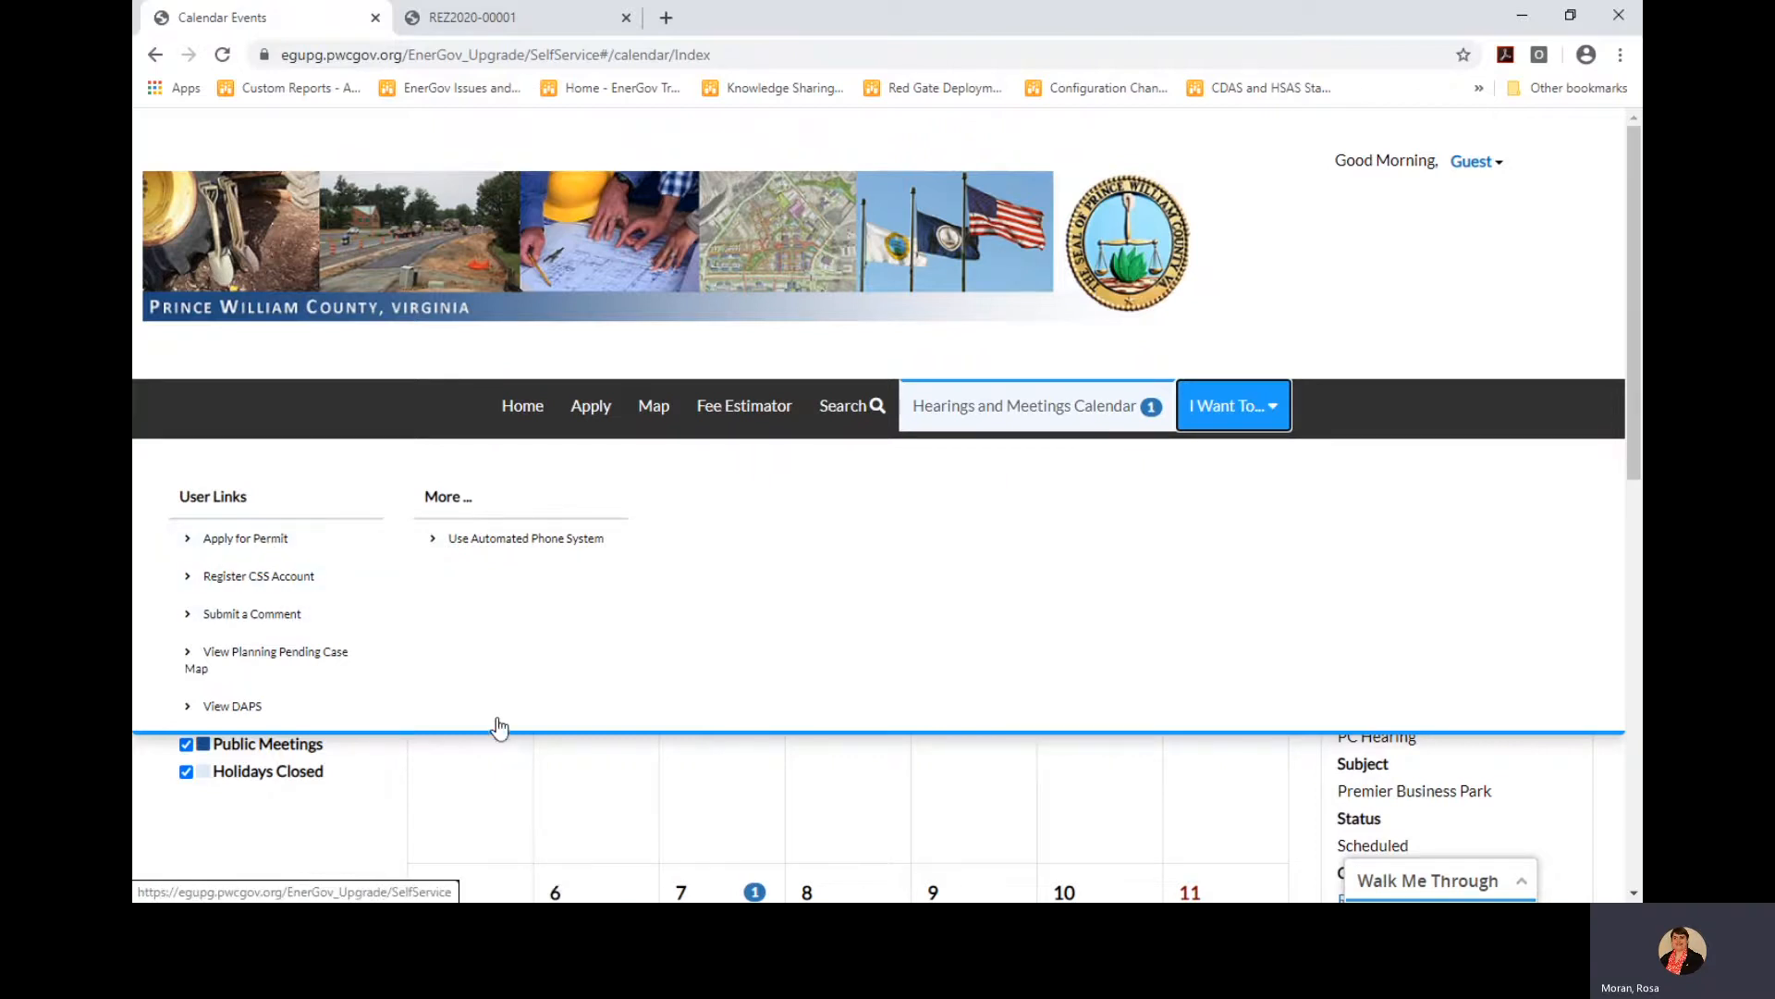
pyautogui.click(271, 662)
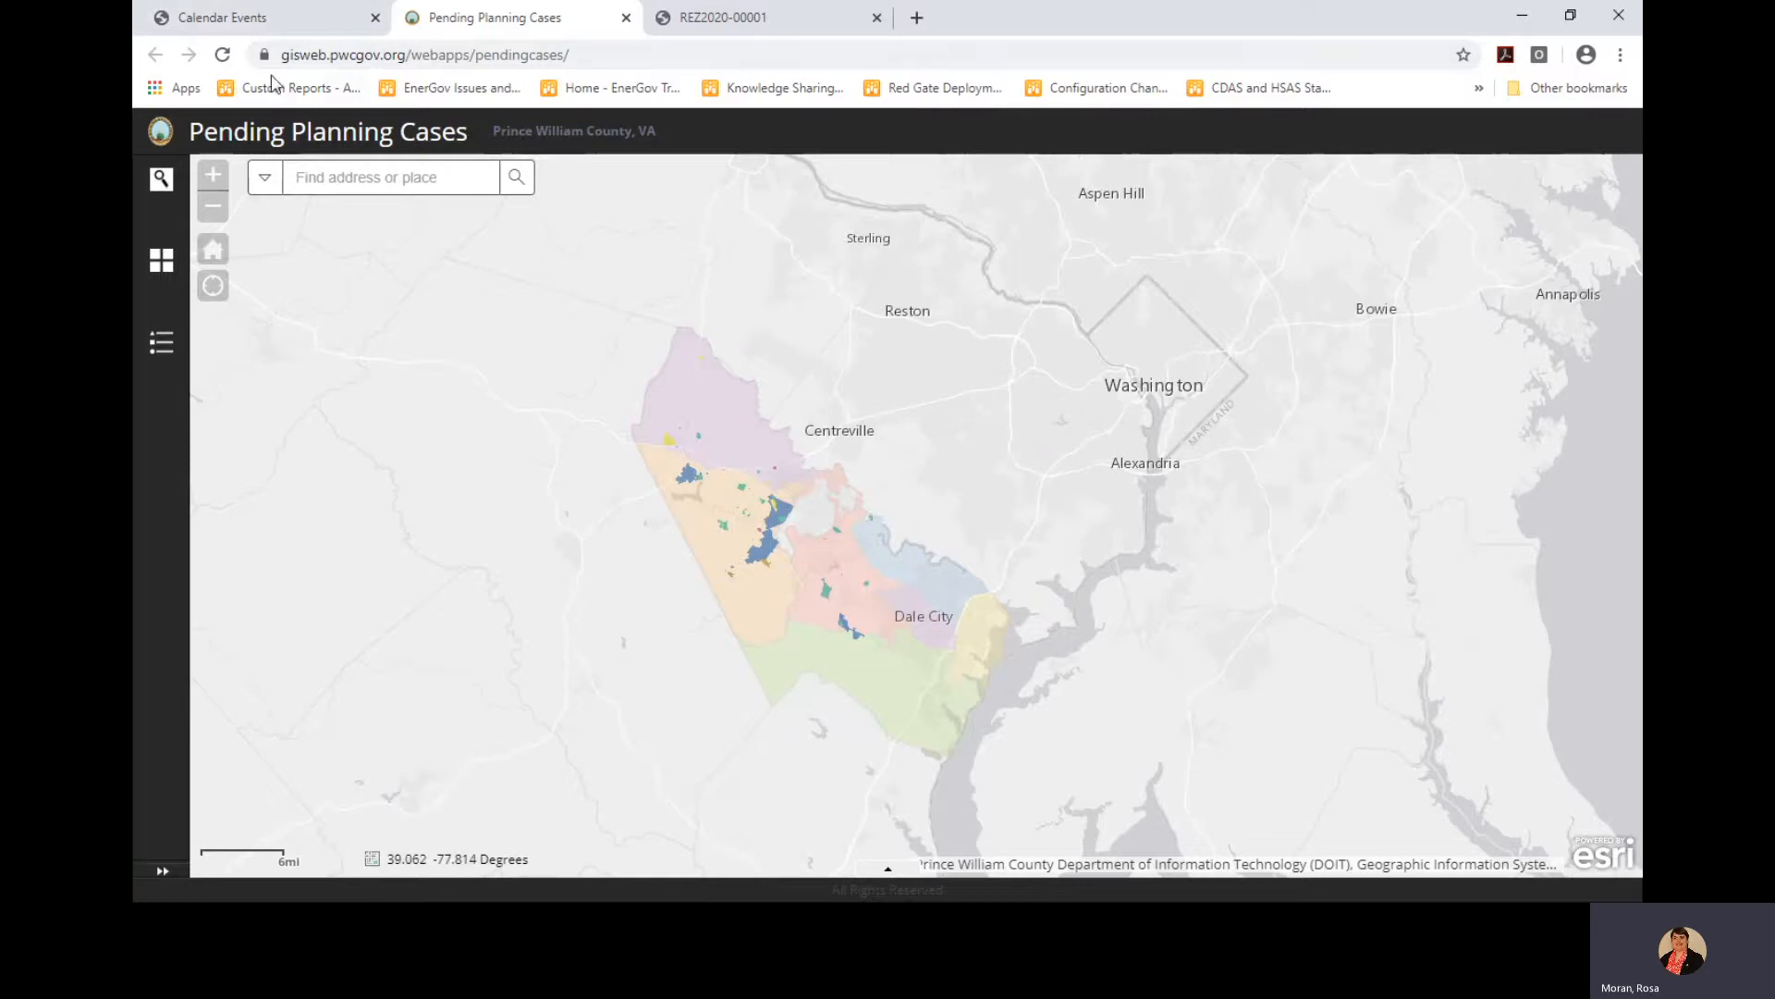
pyautogui.click(279, 28)
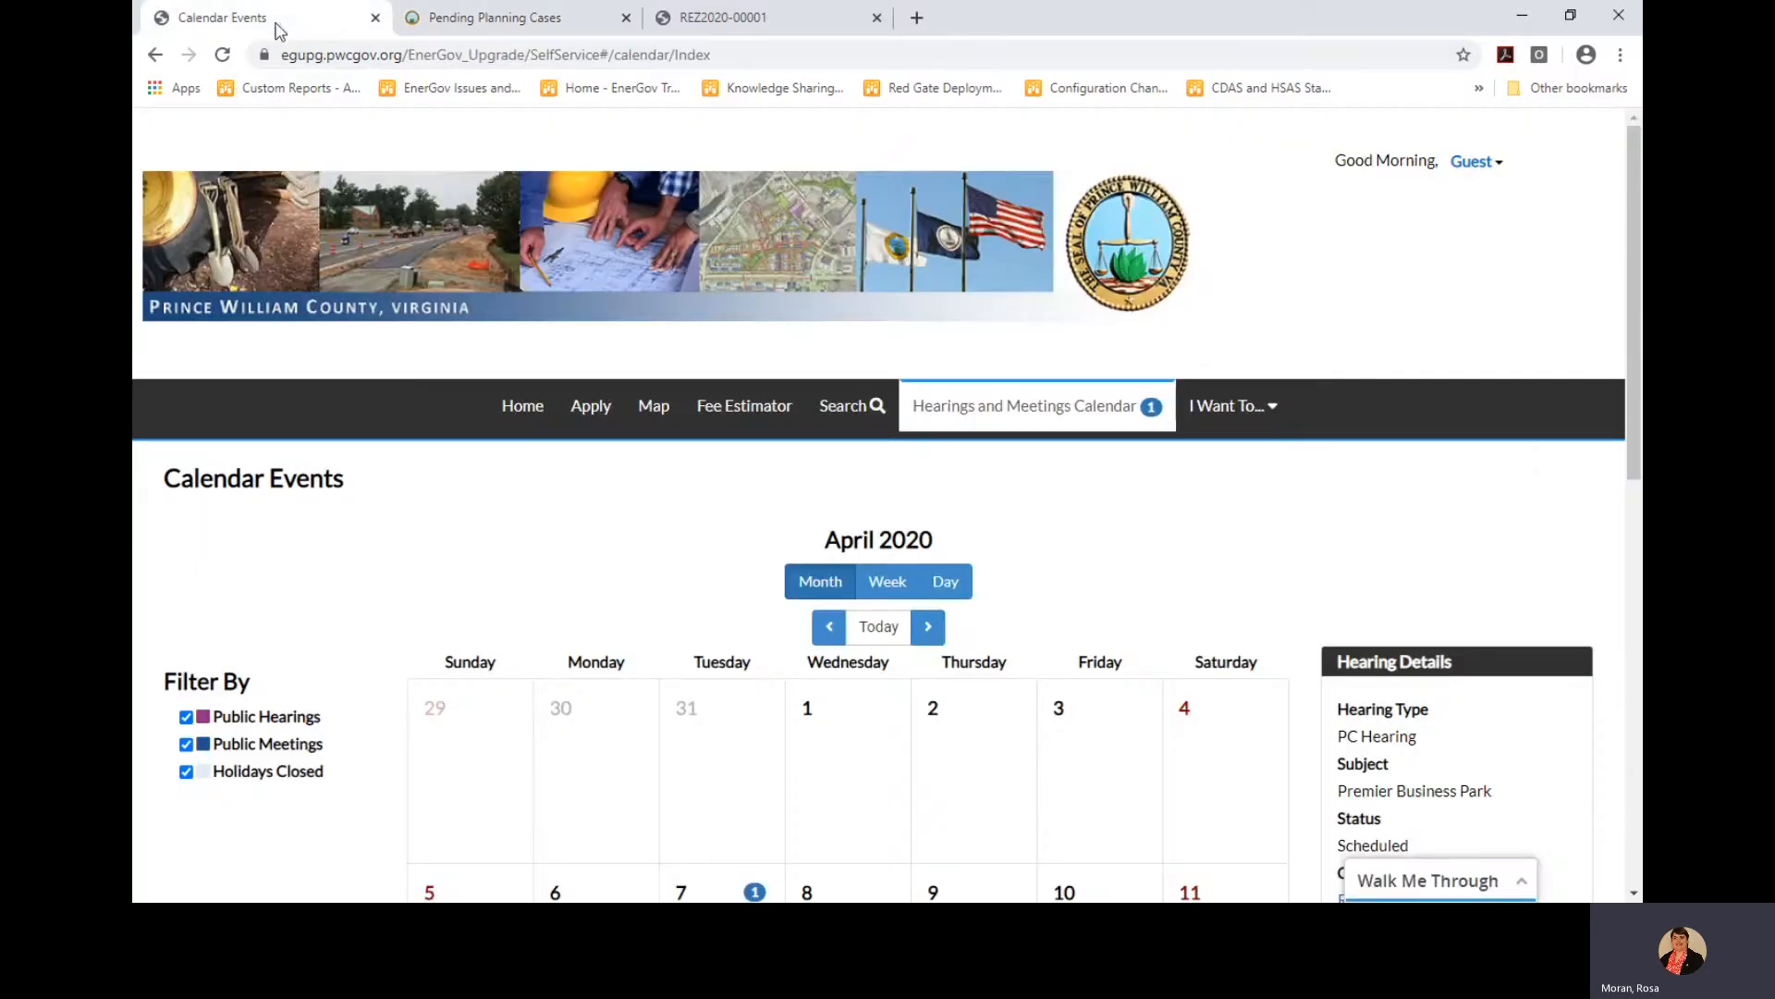
# Go to the Public Information search page
pyautogui.click(1218, 410)
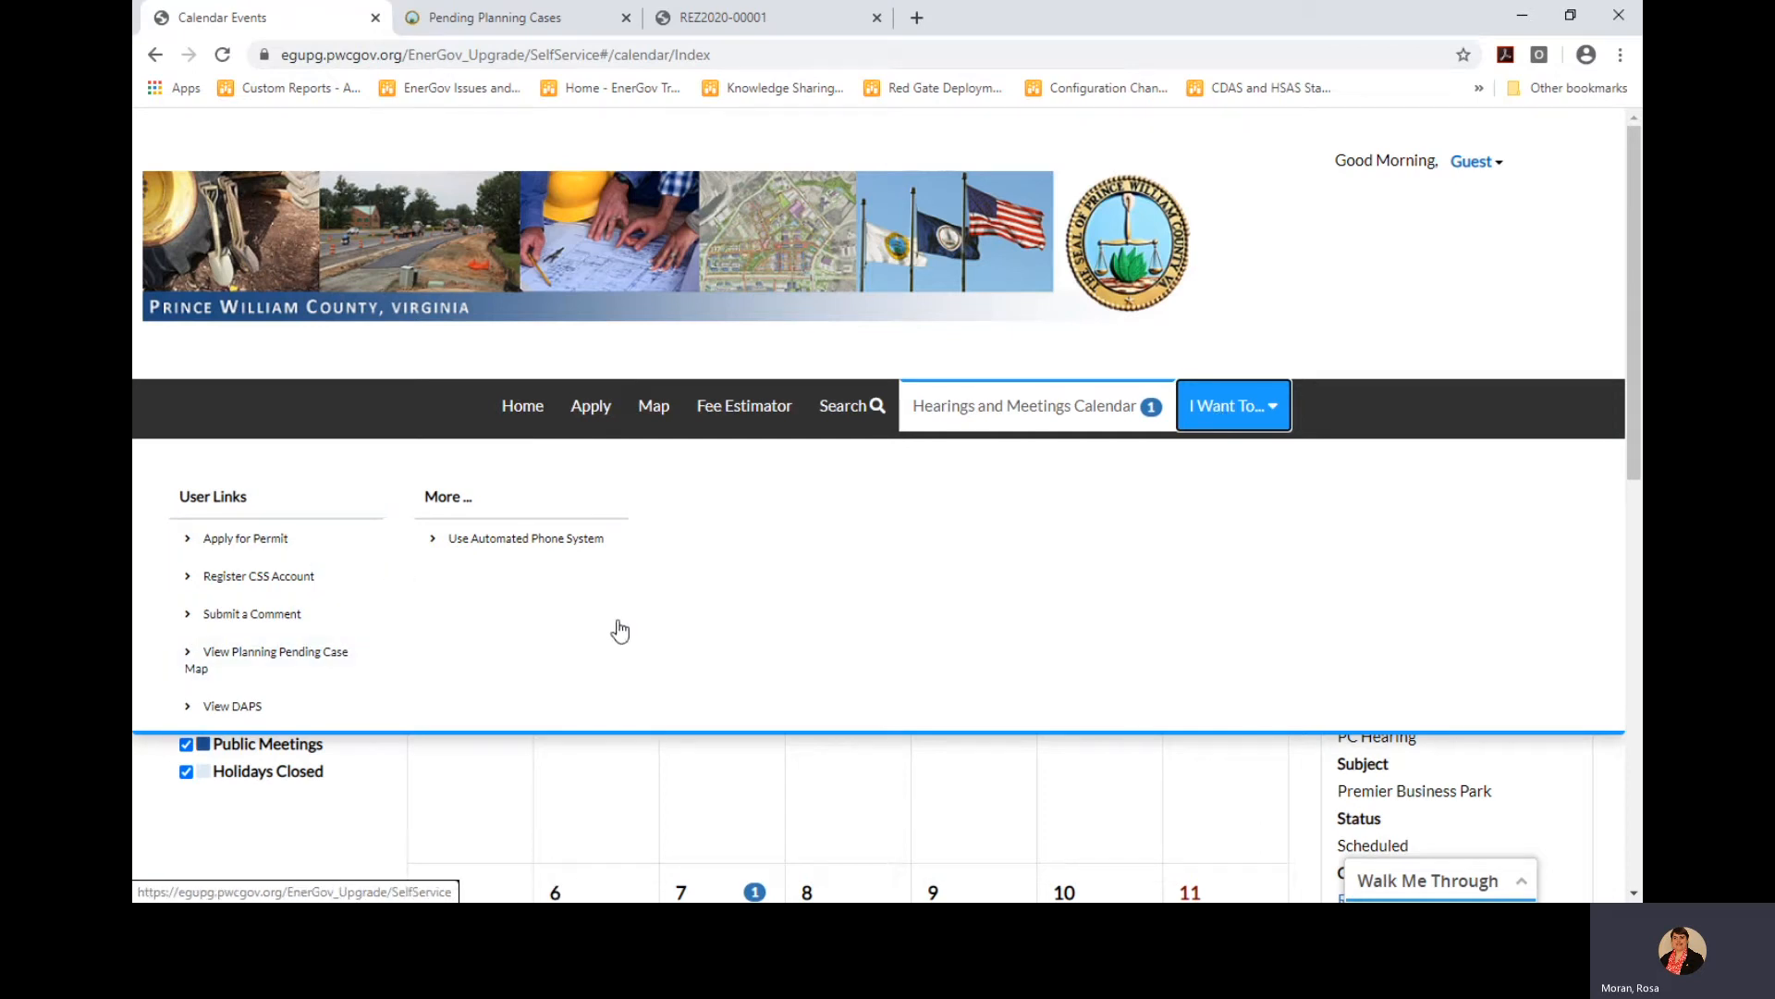
pyautogui.click(414, 407)
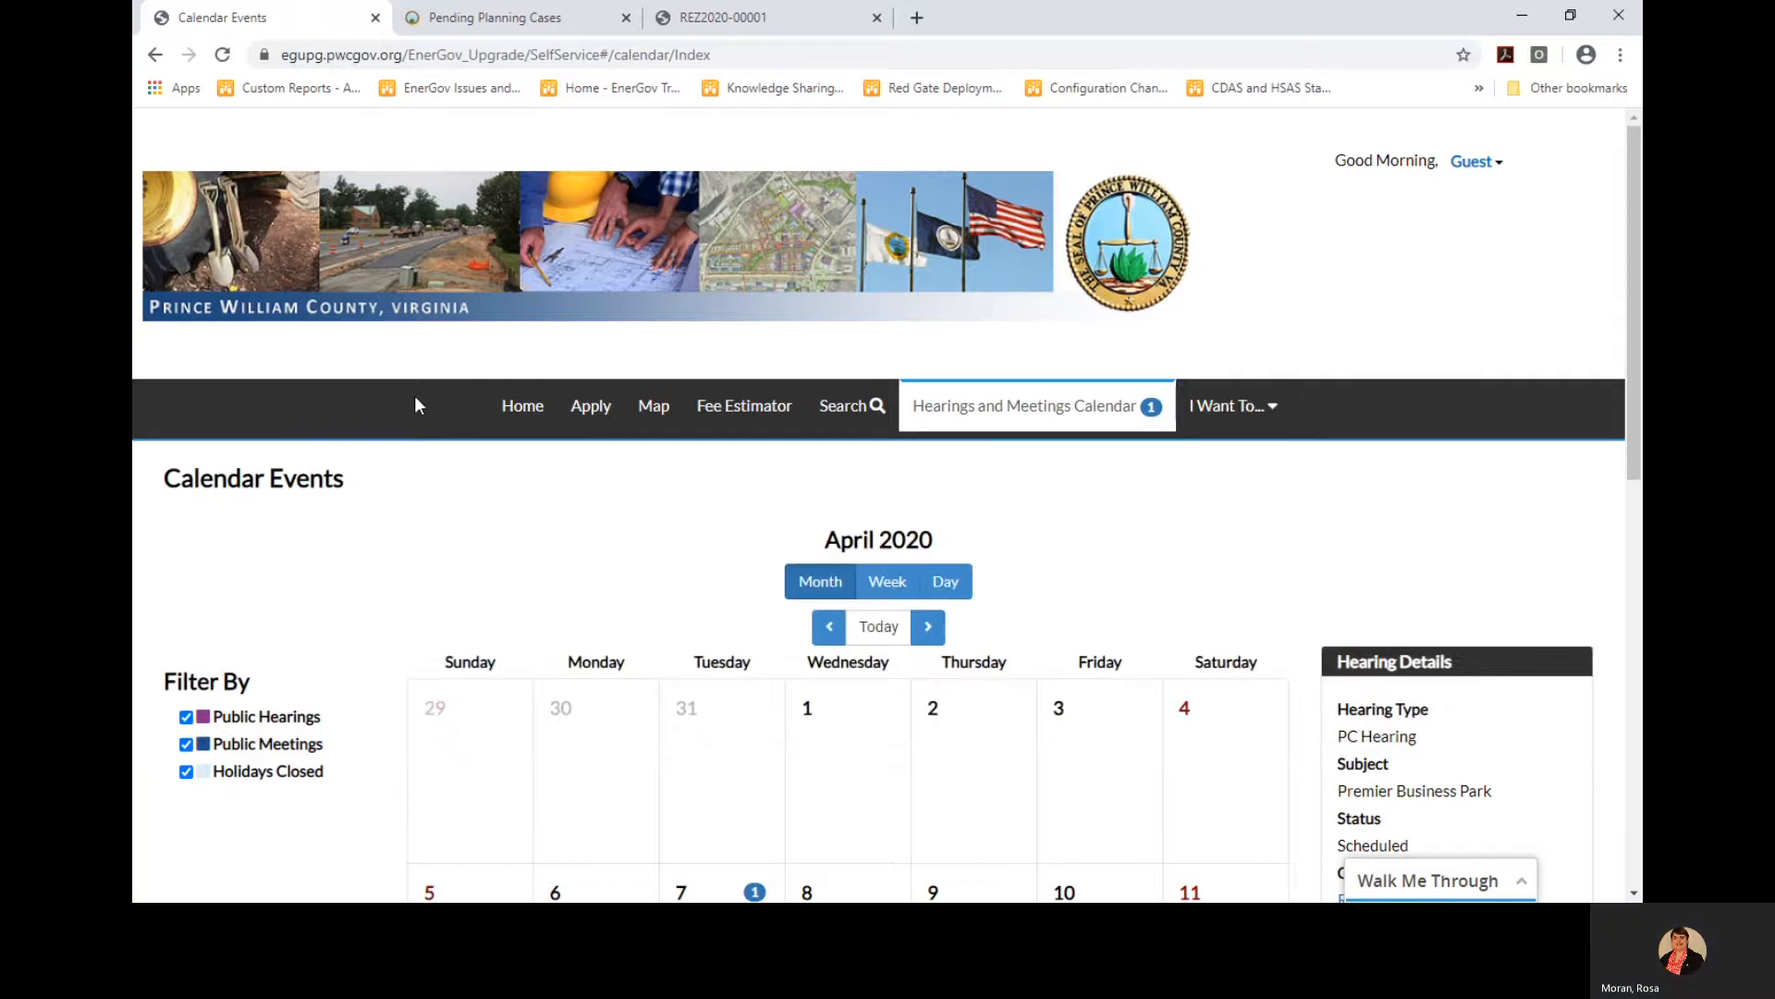
pyautogui.click(841, 407)
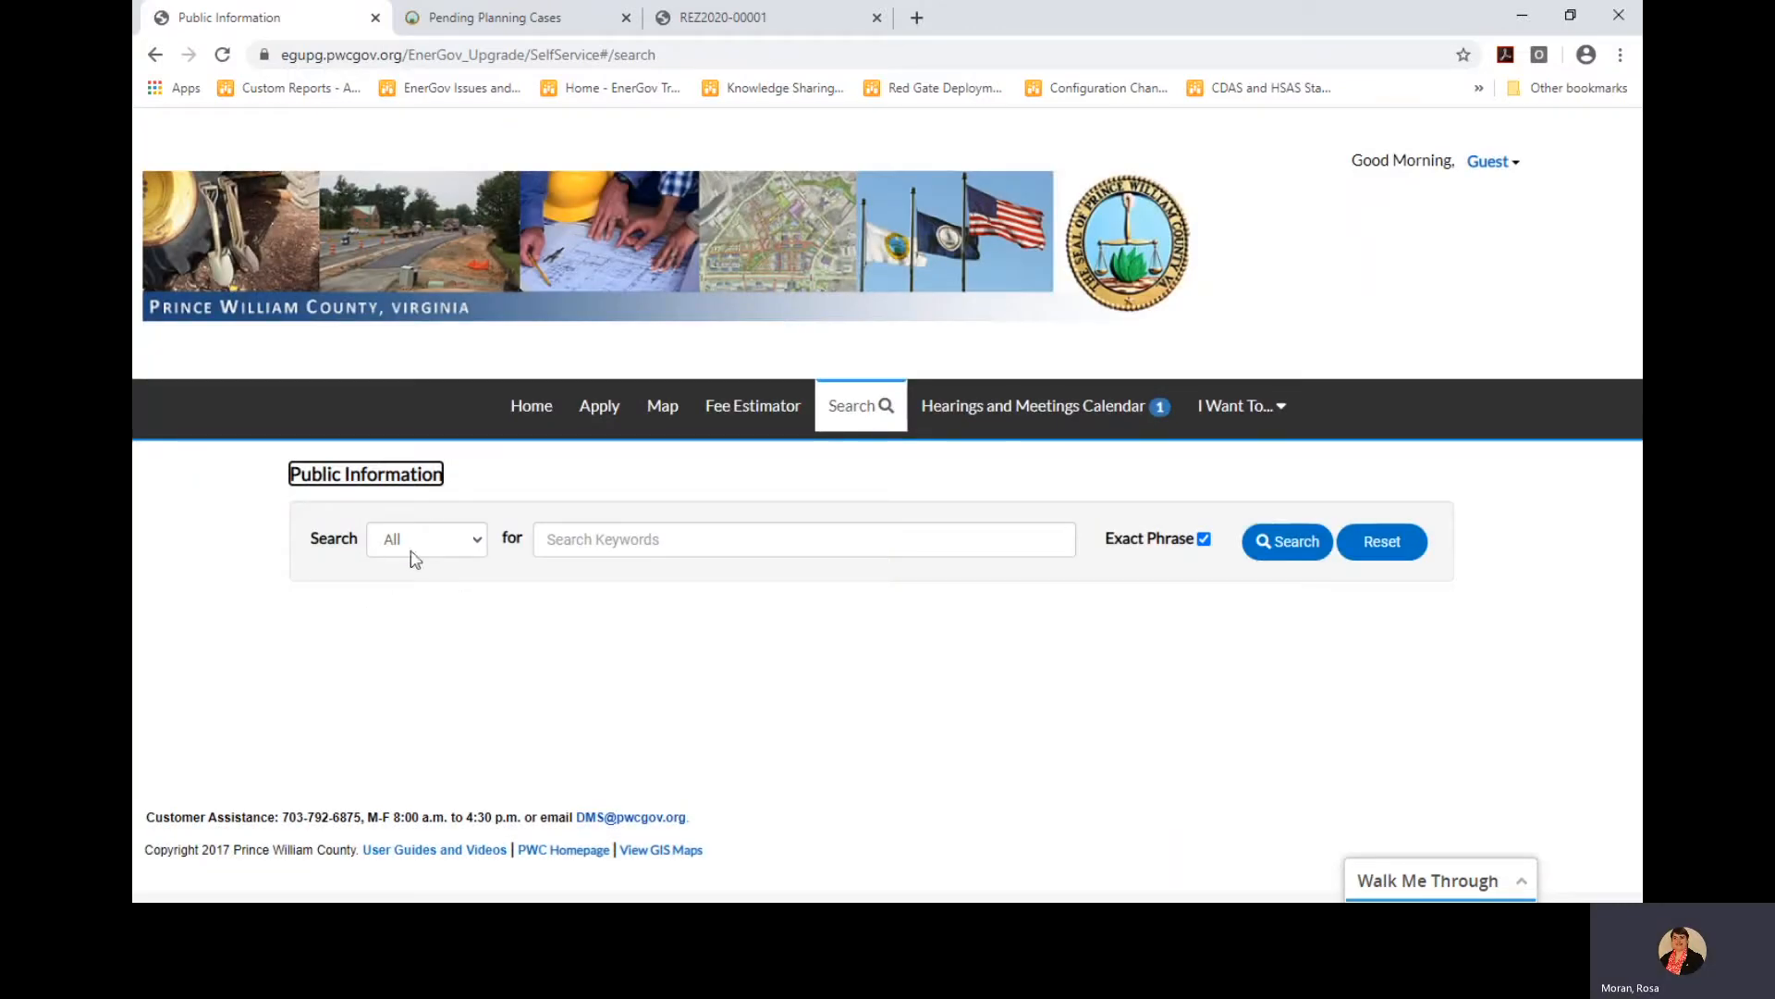
# Keep the record type on All, enter 'Potomac Mills' as keywords and enable Exact Phrase
pyautogui.click(466, 542)
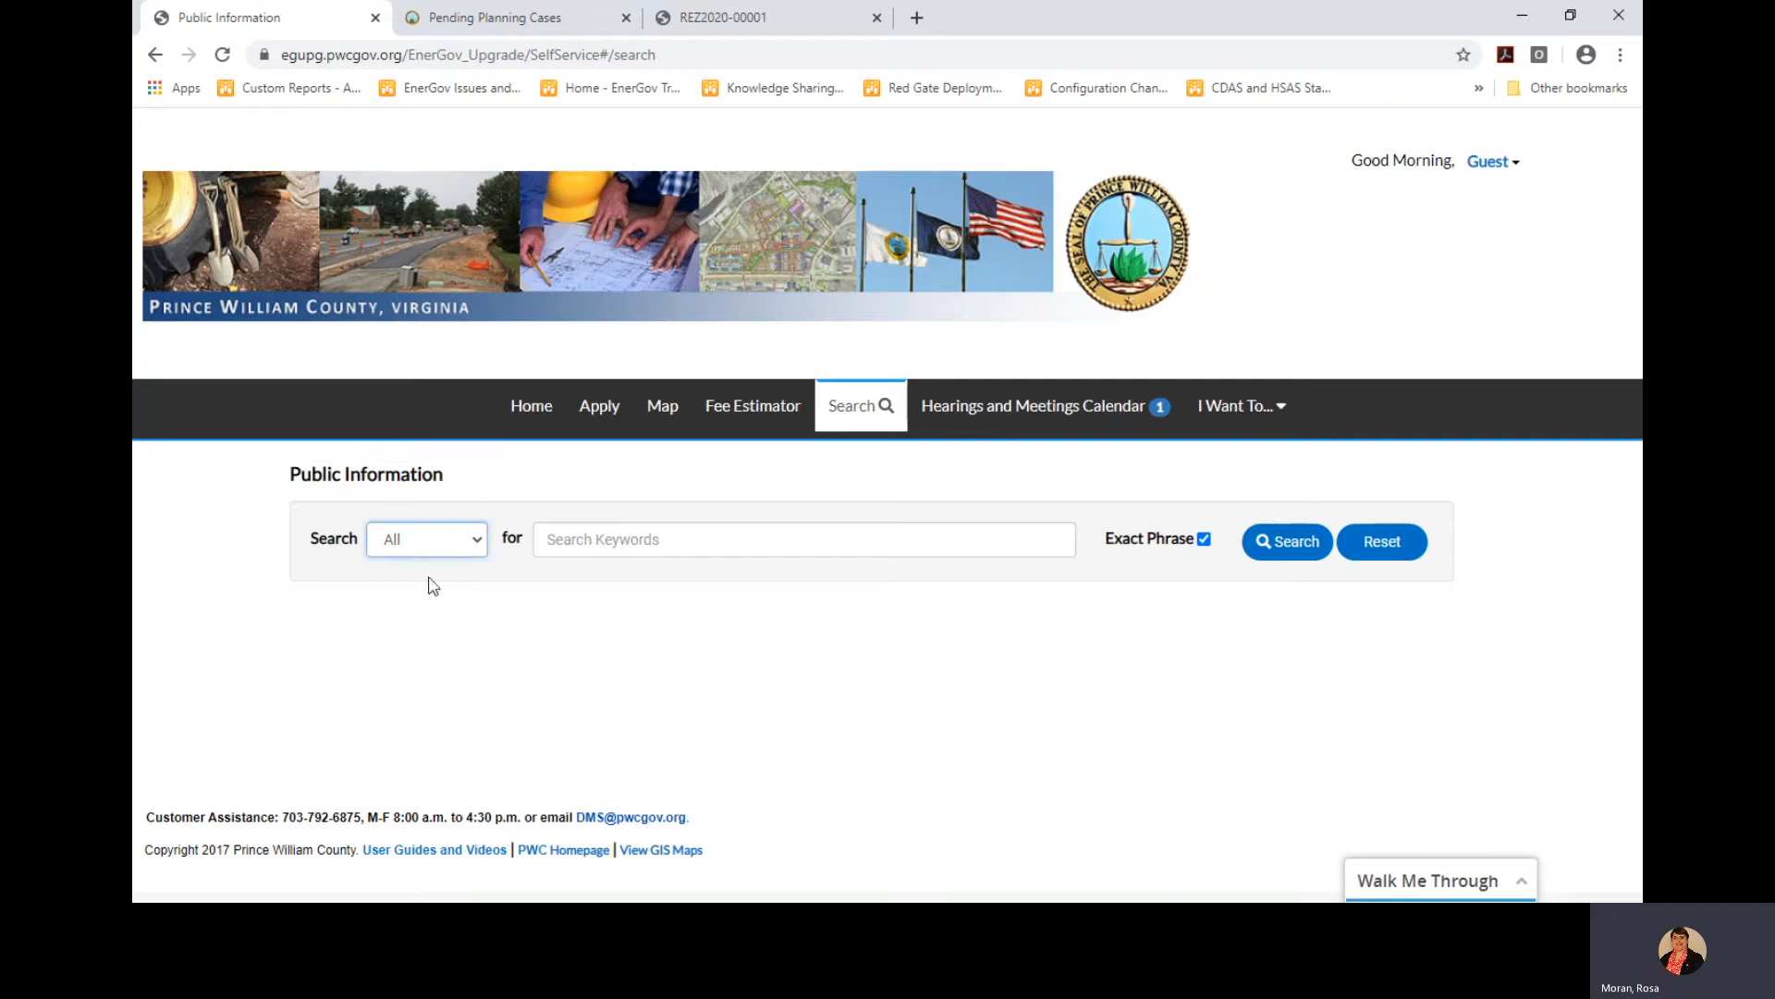
pyautogui.click(428, 557)
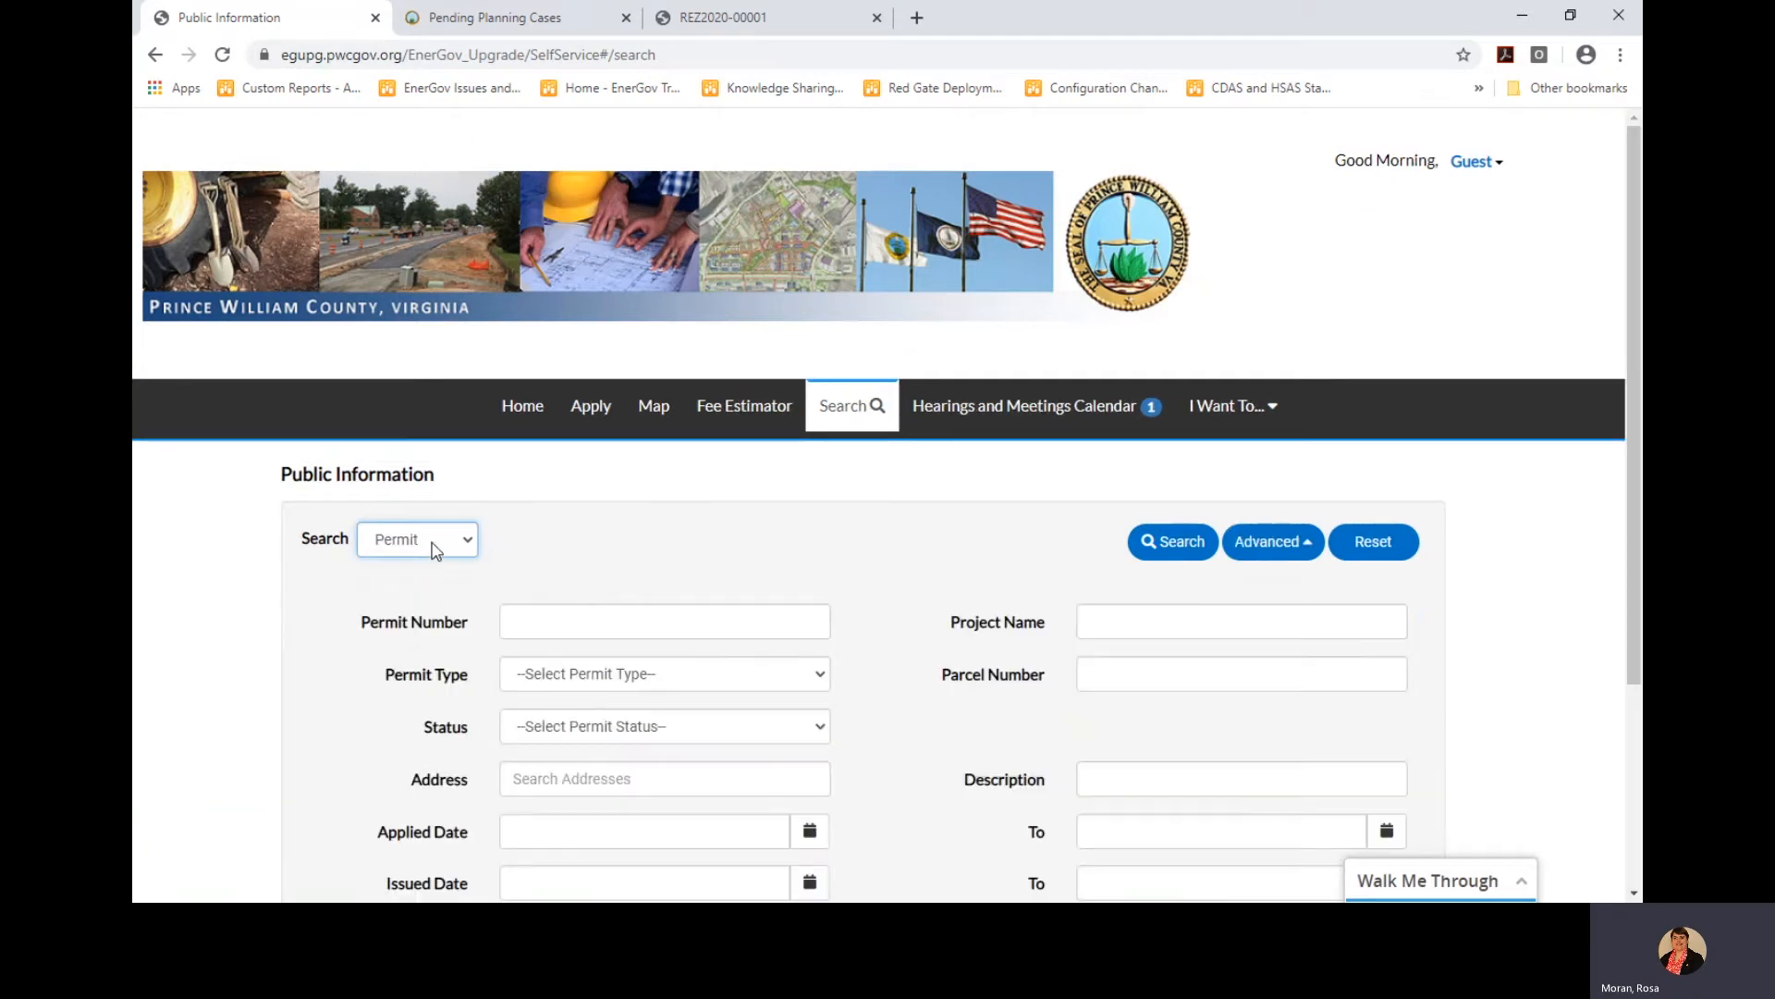
pyautogui.click(420, 537)
pyautogui.click(417, 577)
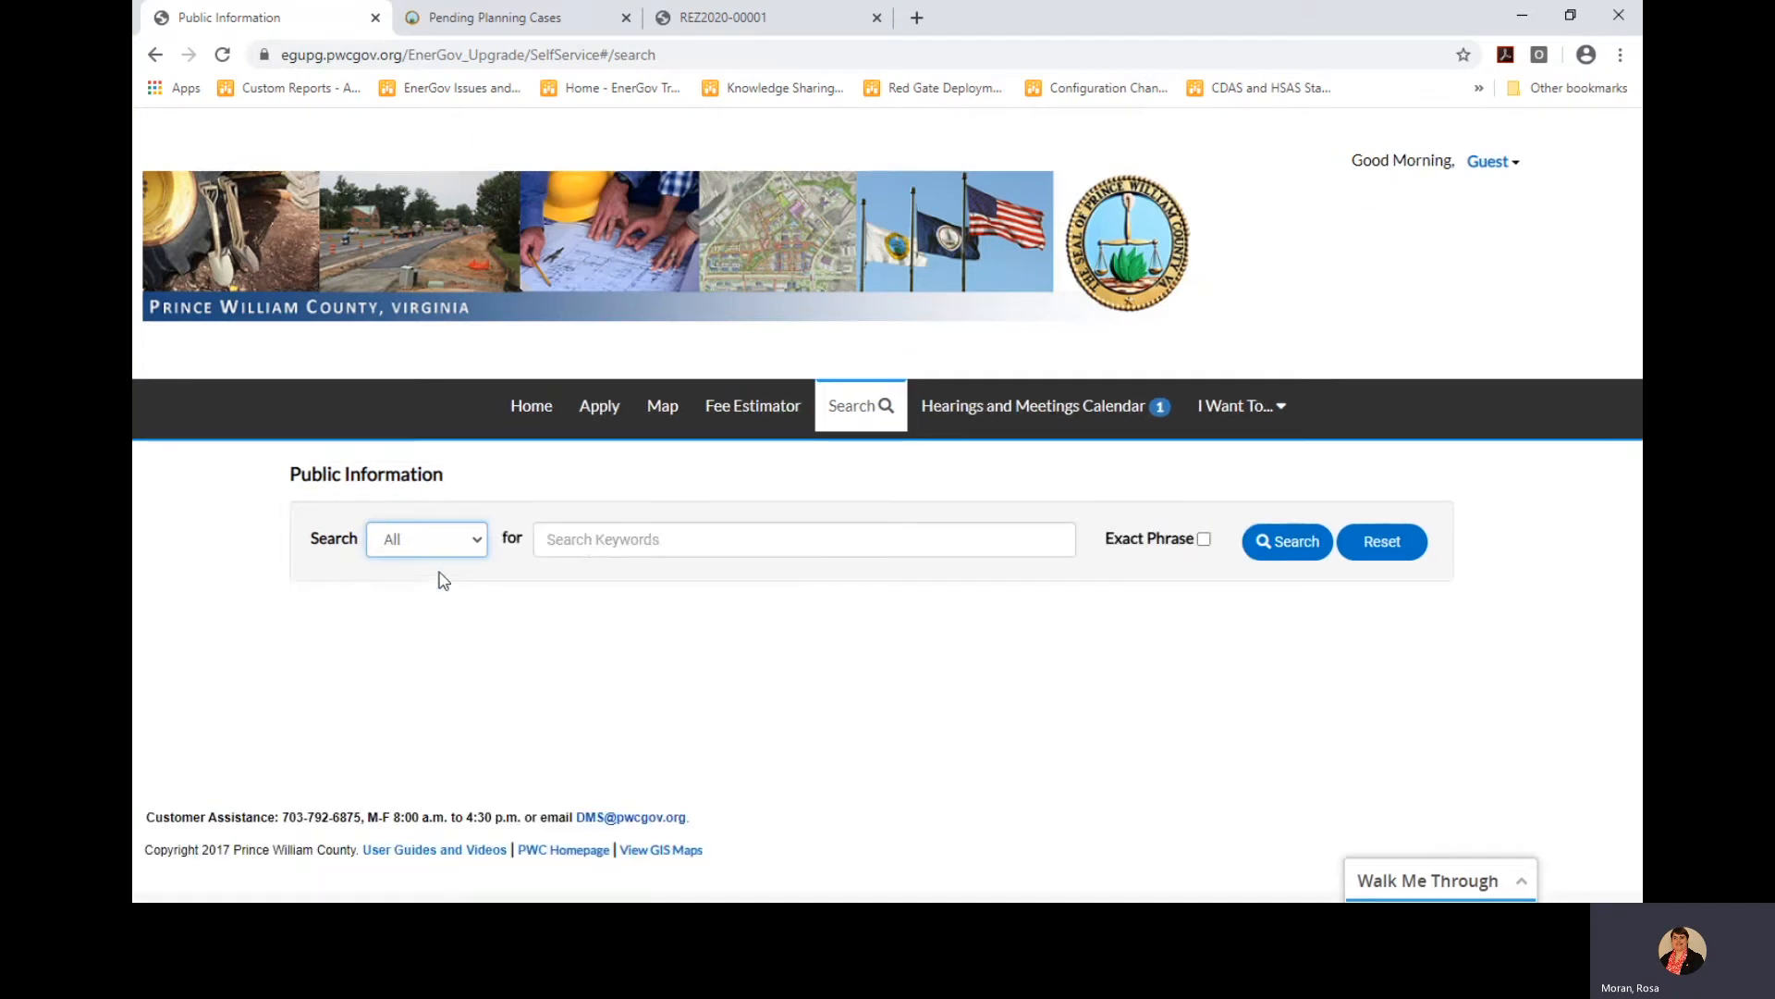
pyautogui.click(595, 540)
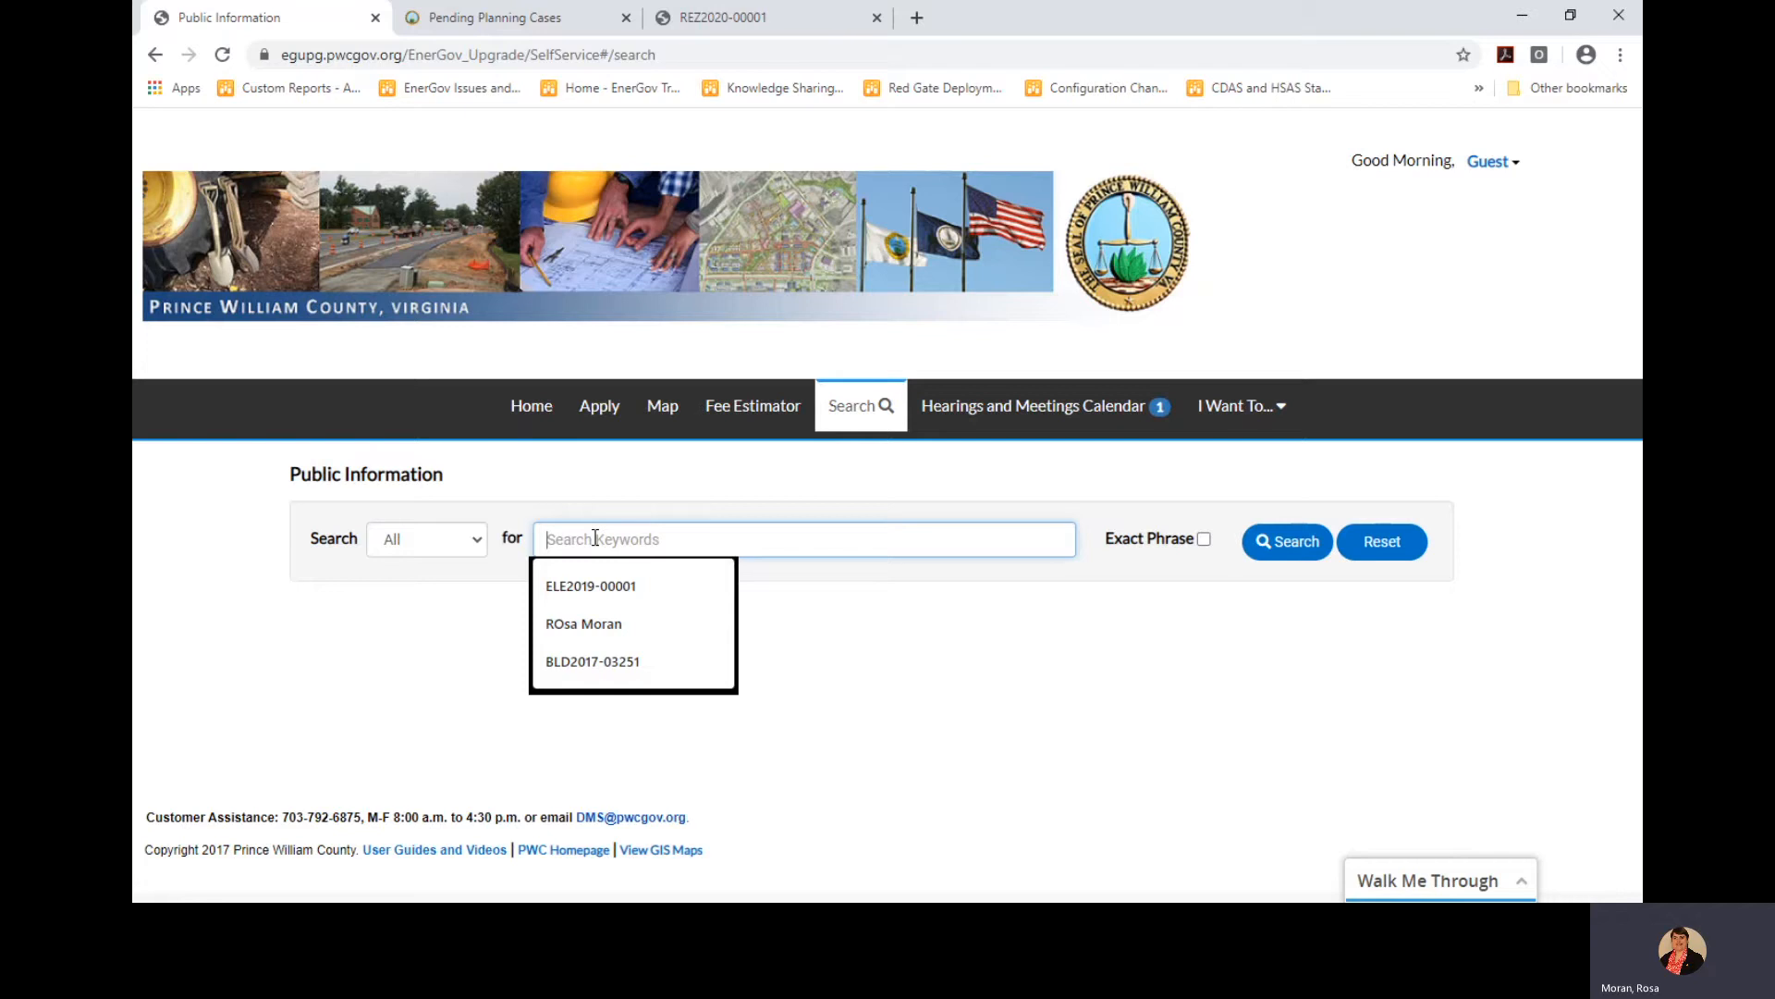
pyautogui.write('Potomac Mills')
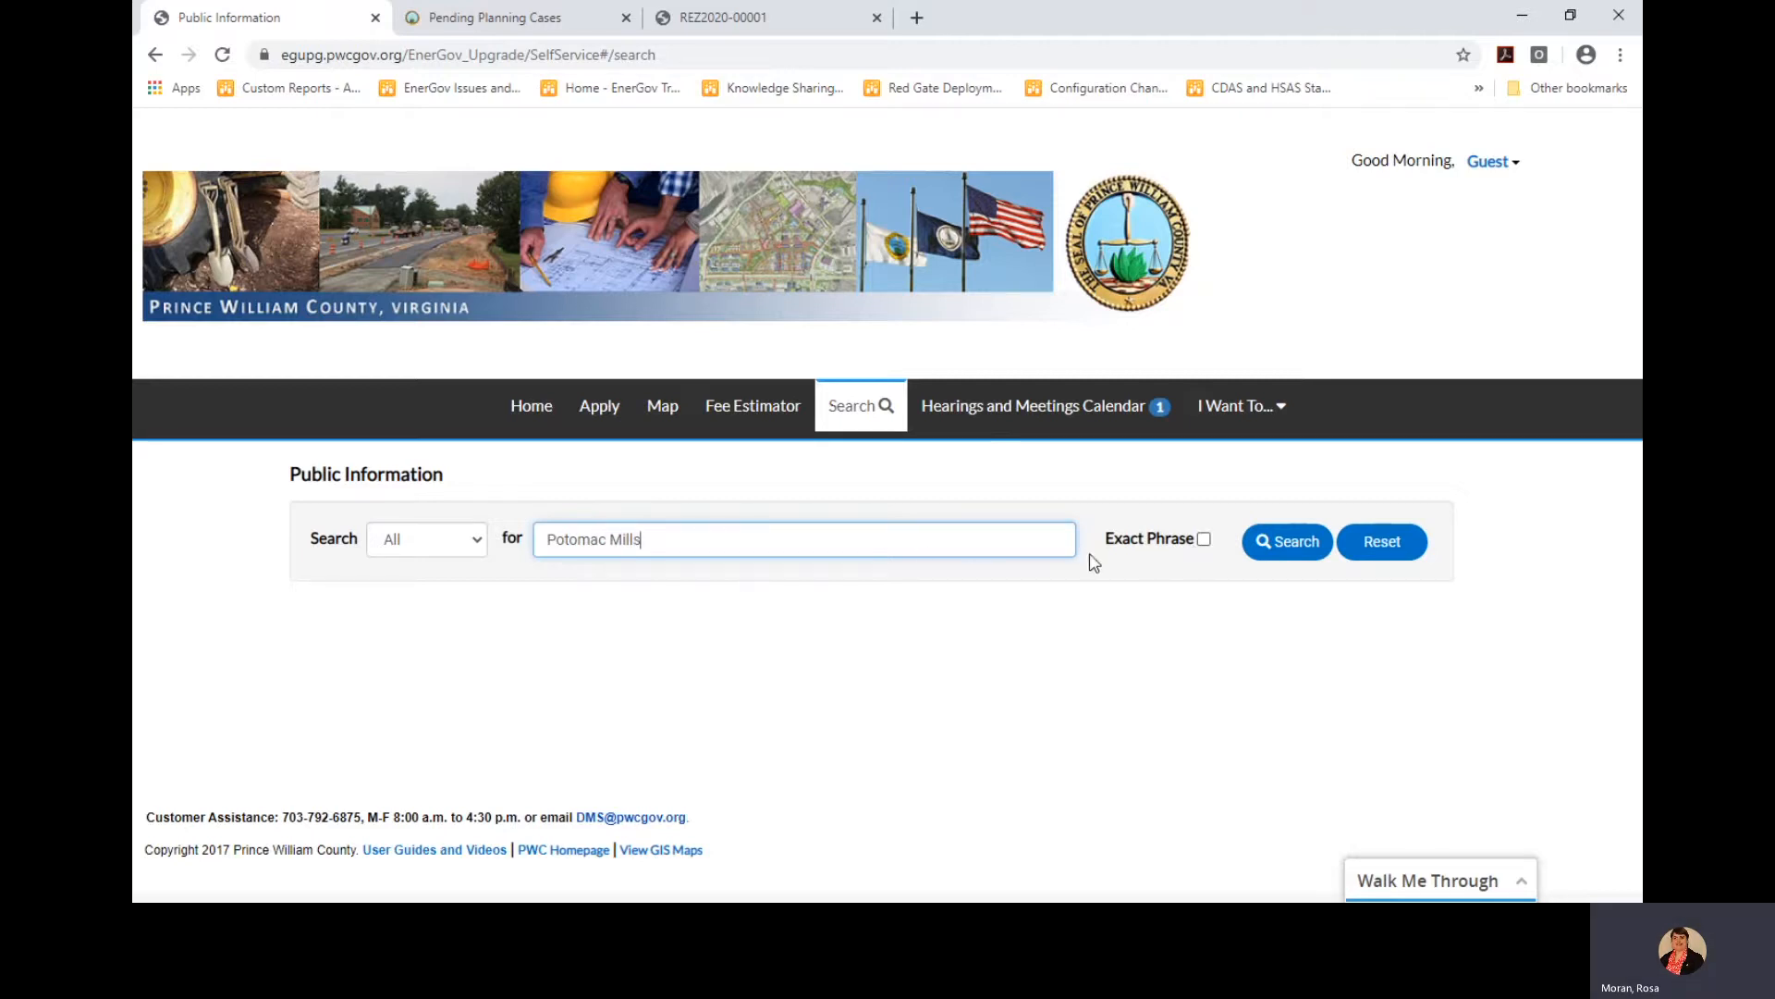
pyautogui.click(1204, 541)
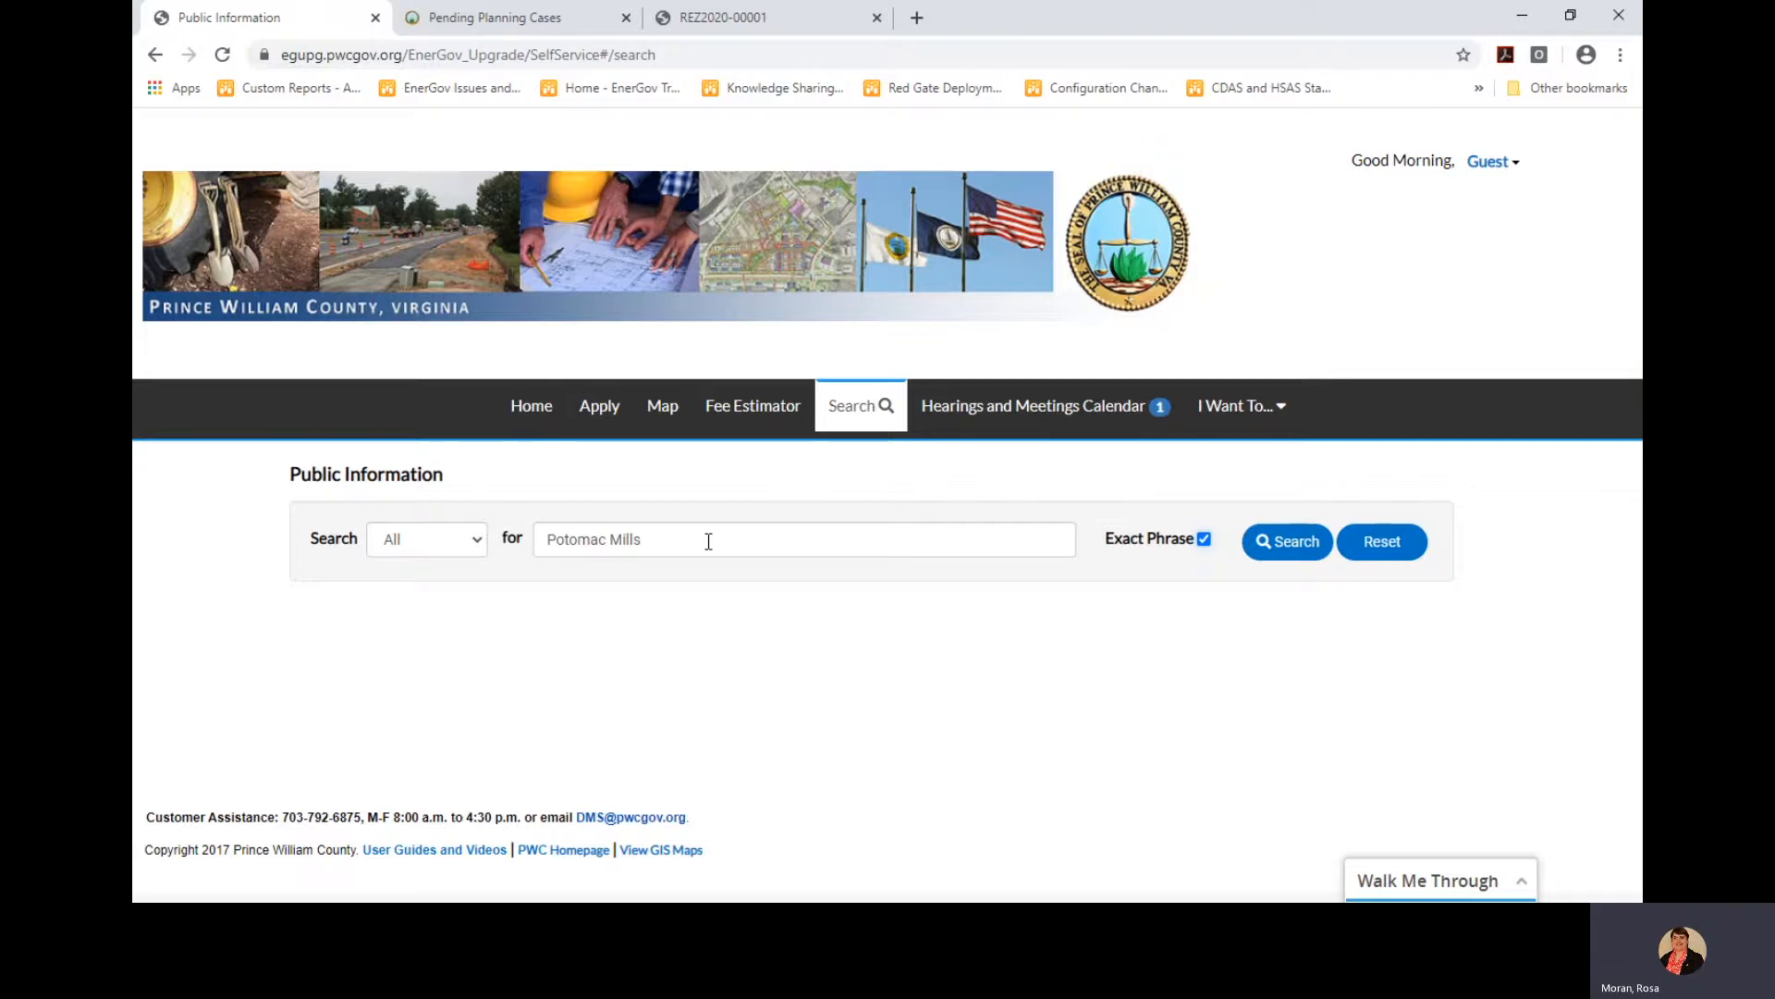
# Run the Potomac Mills keyword search to list its 44,118 results
pyautogui.click(1294, 553)
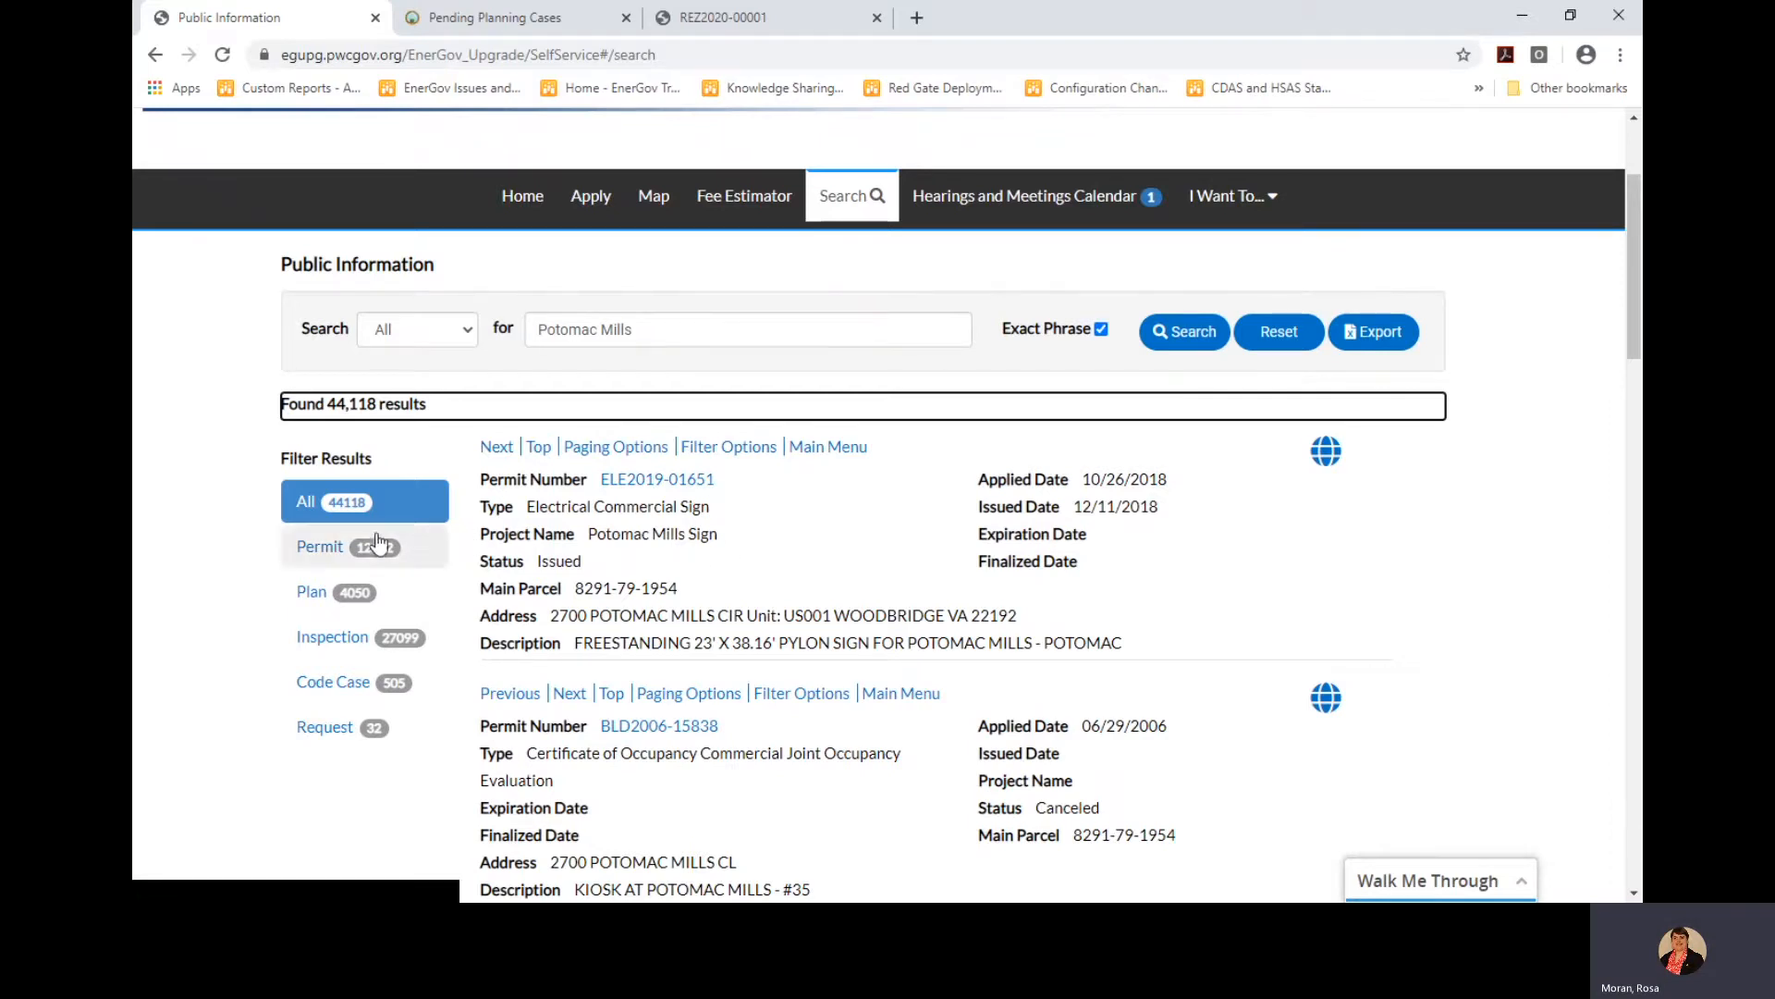
# Filter results to permits, try permit-number and issued-date sorts, then open ELE2019-01651 in a new tab
pyautogui.click(317, 555)
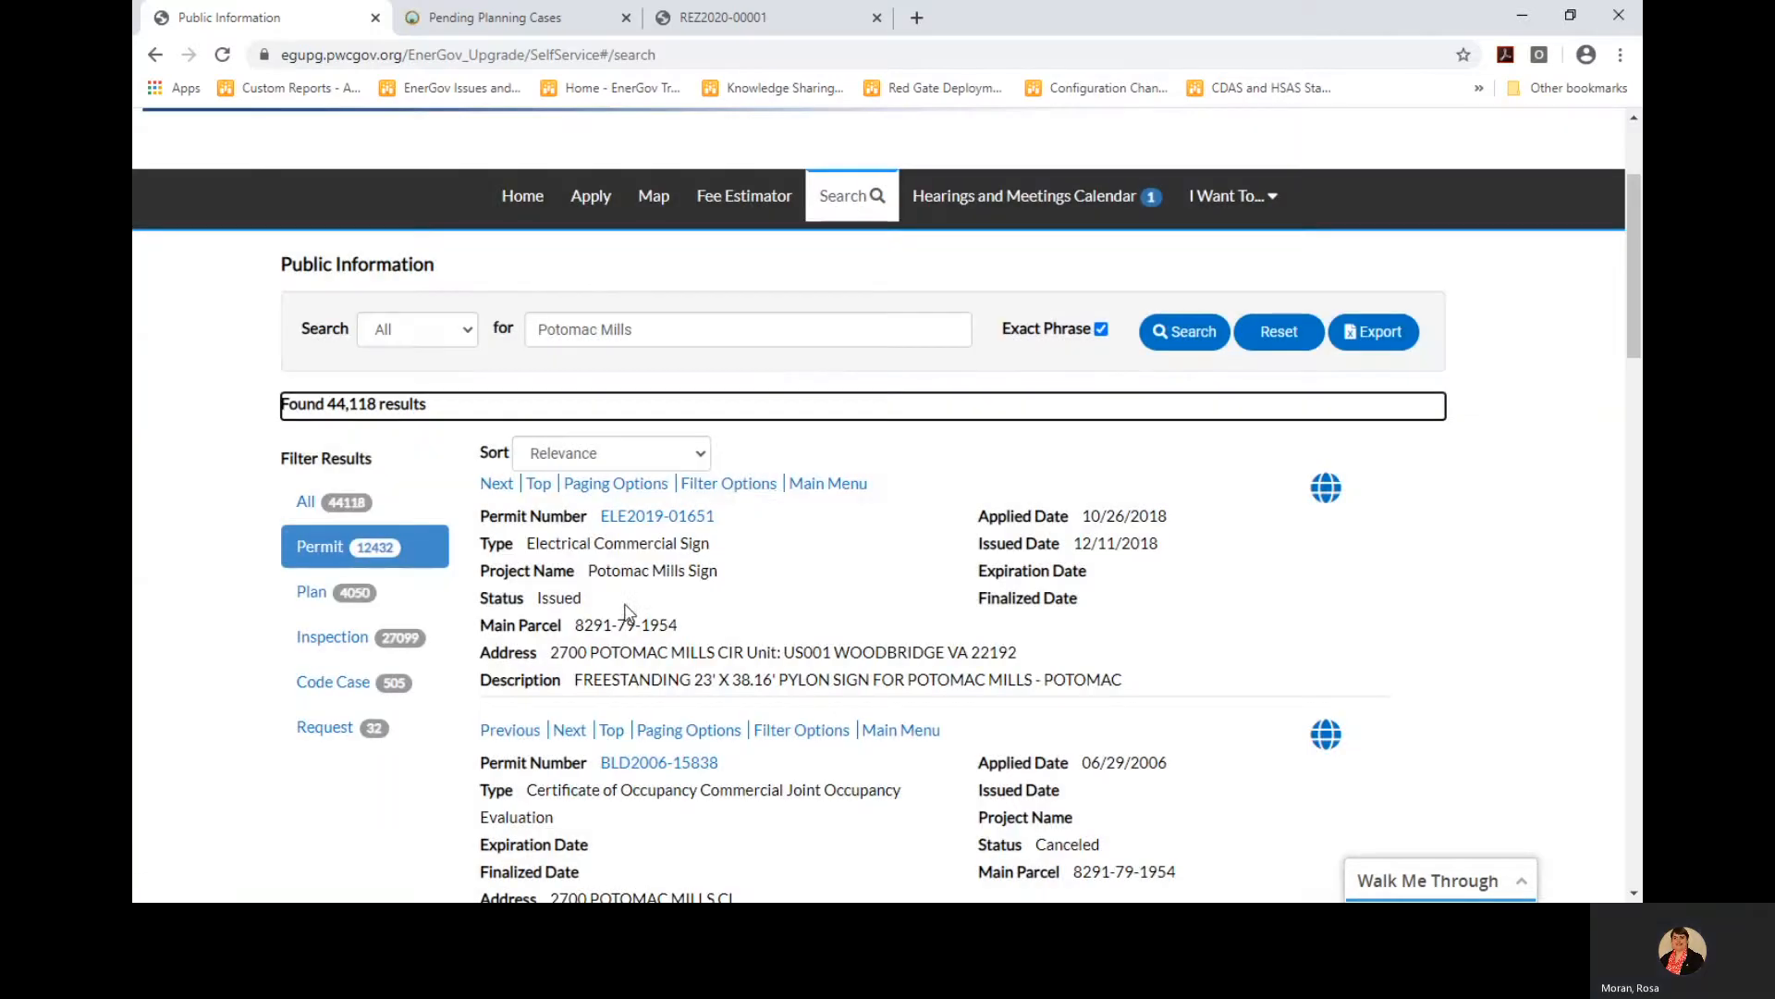
pyautogui.click(689, 463)
pyautogui.click(649, 539)
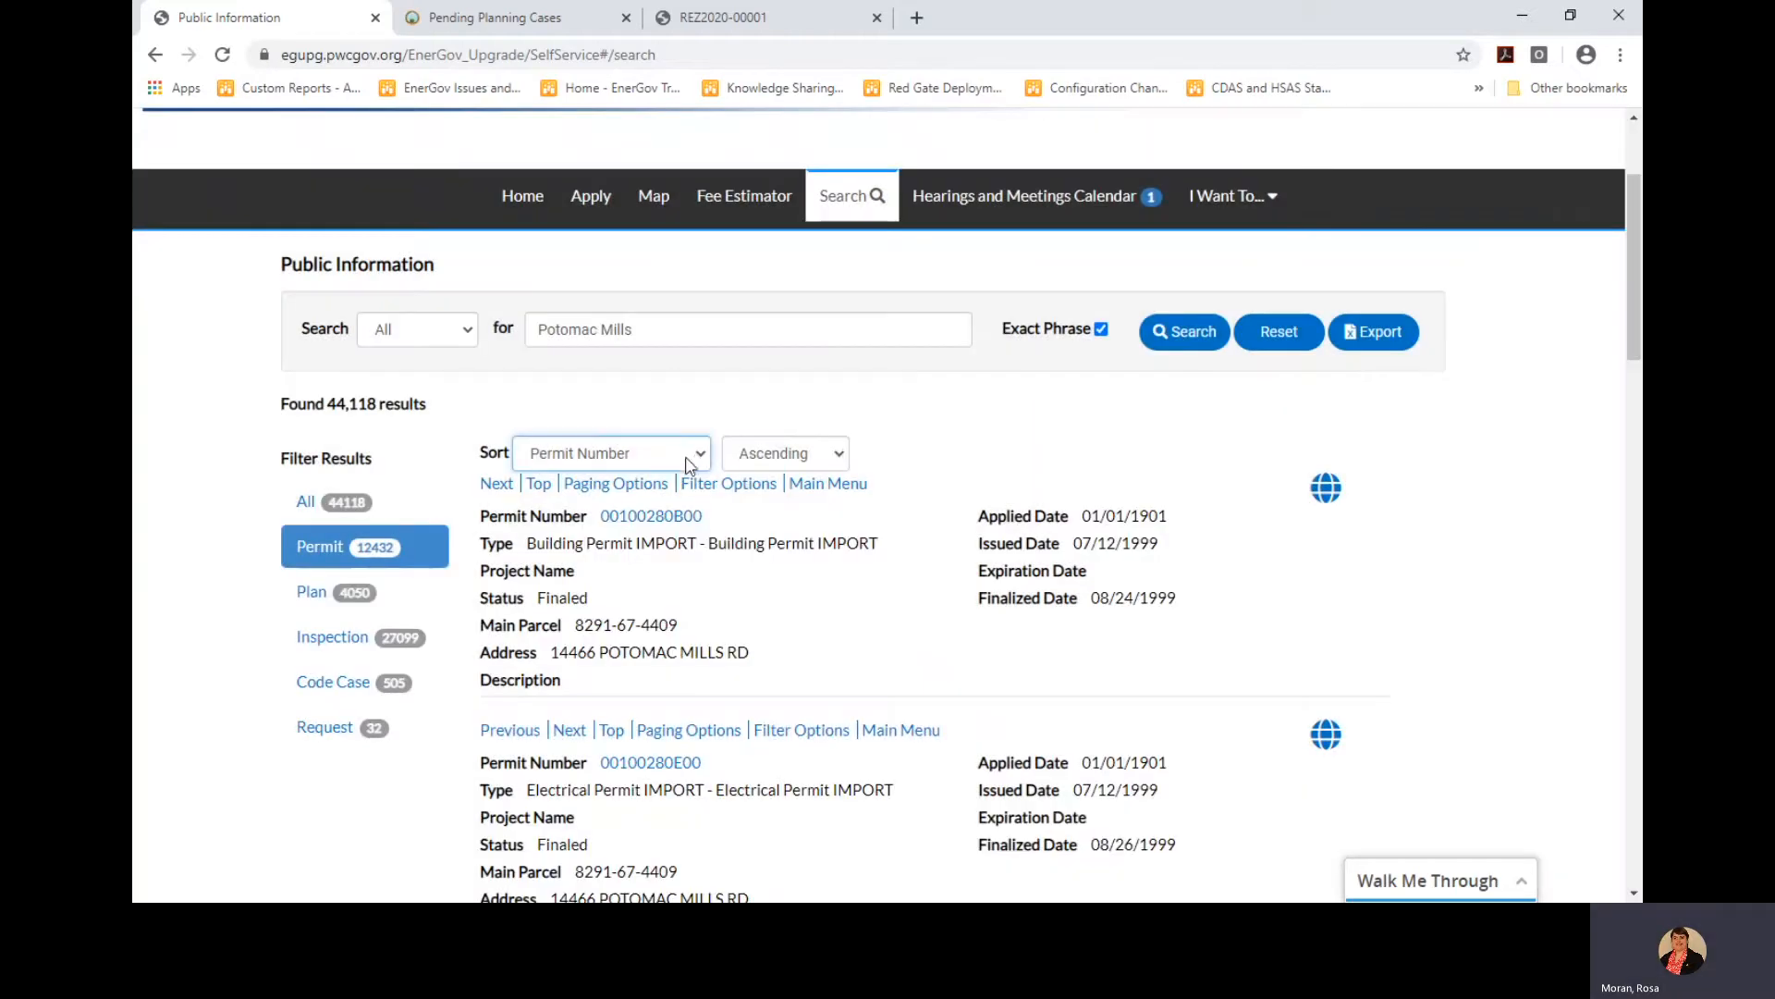
pyautogui.click(689, 462)
pyautogui.click(644, 618)
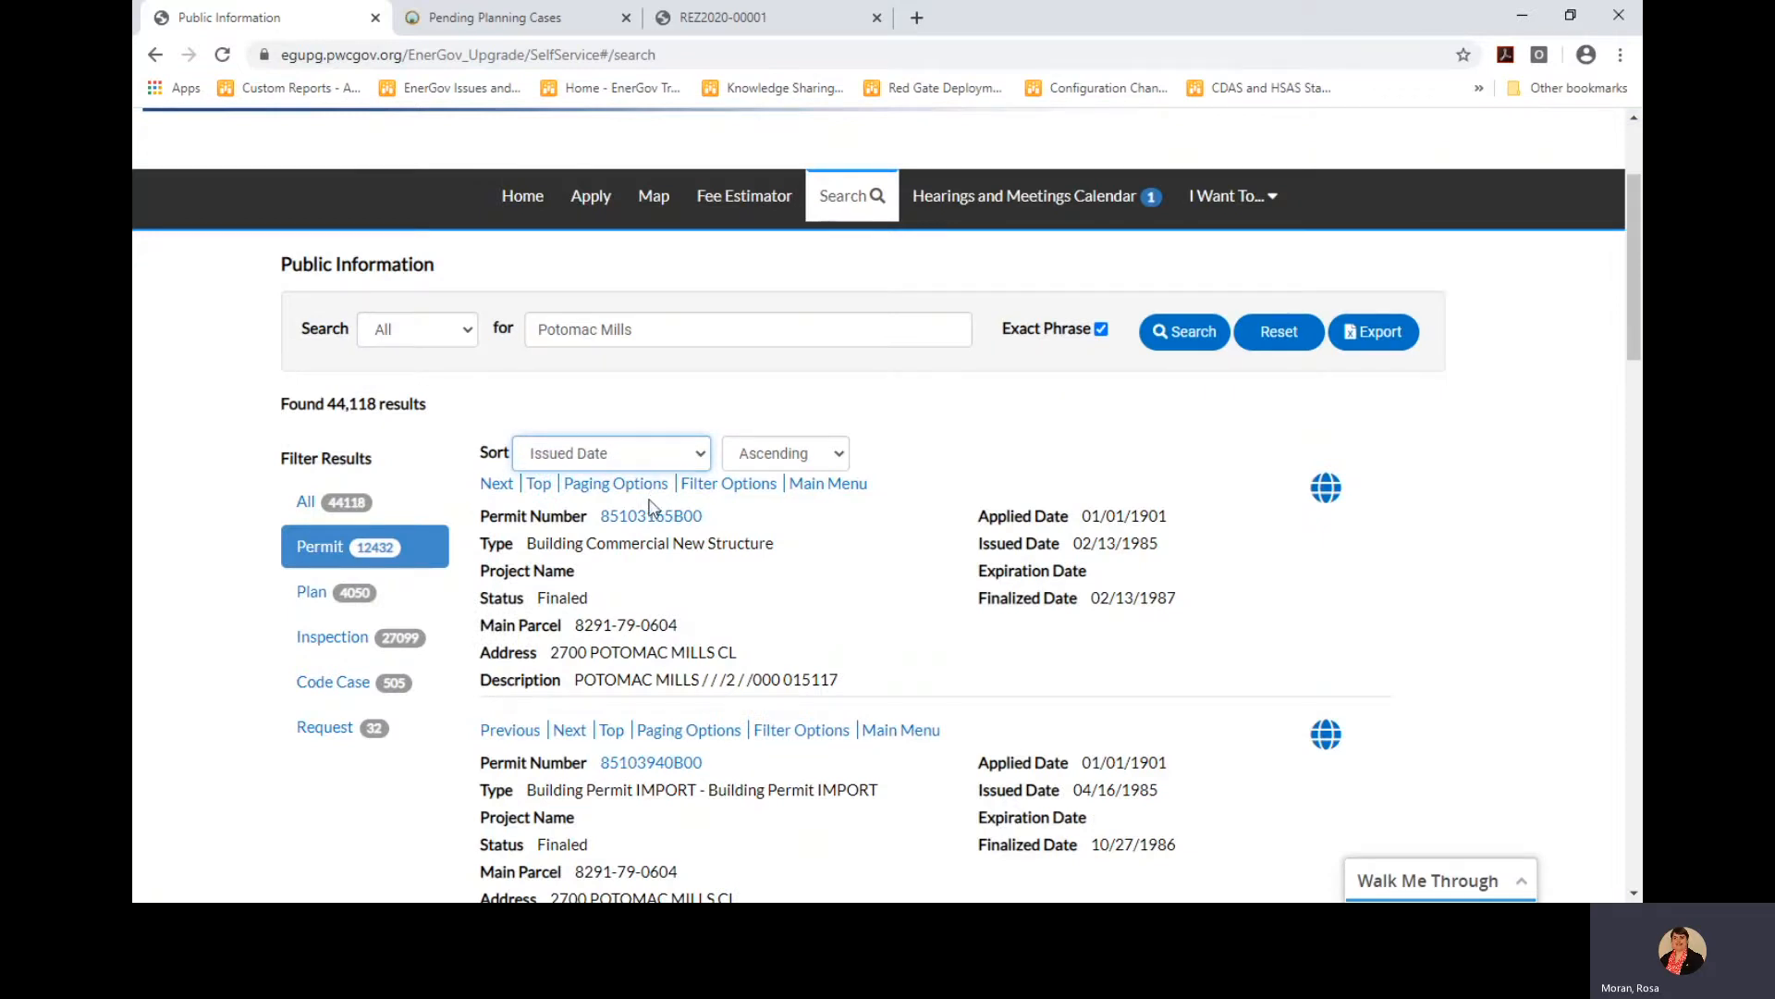
pyautogui.click(649, 495)
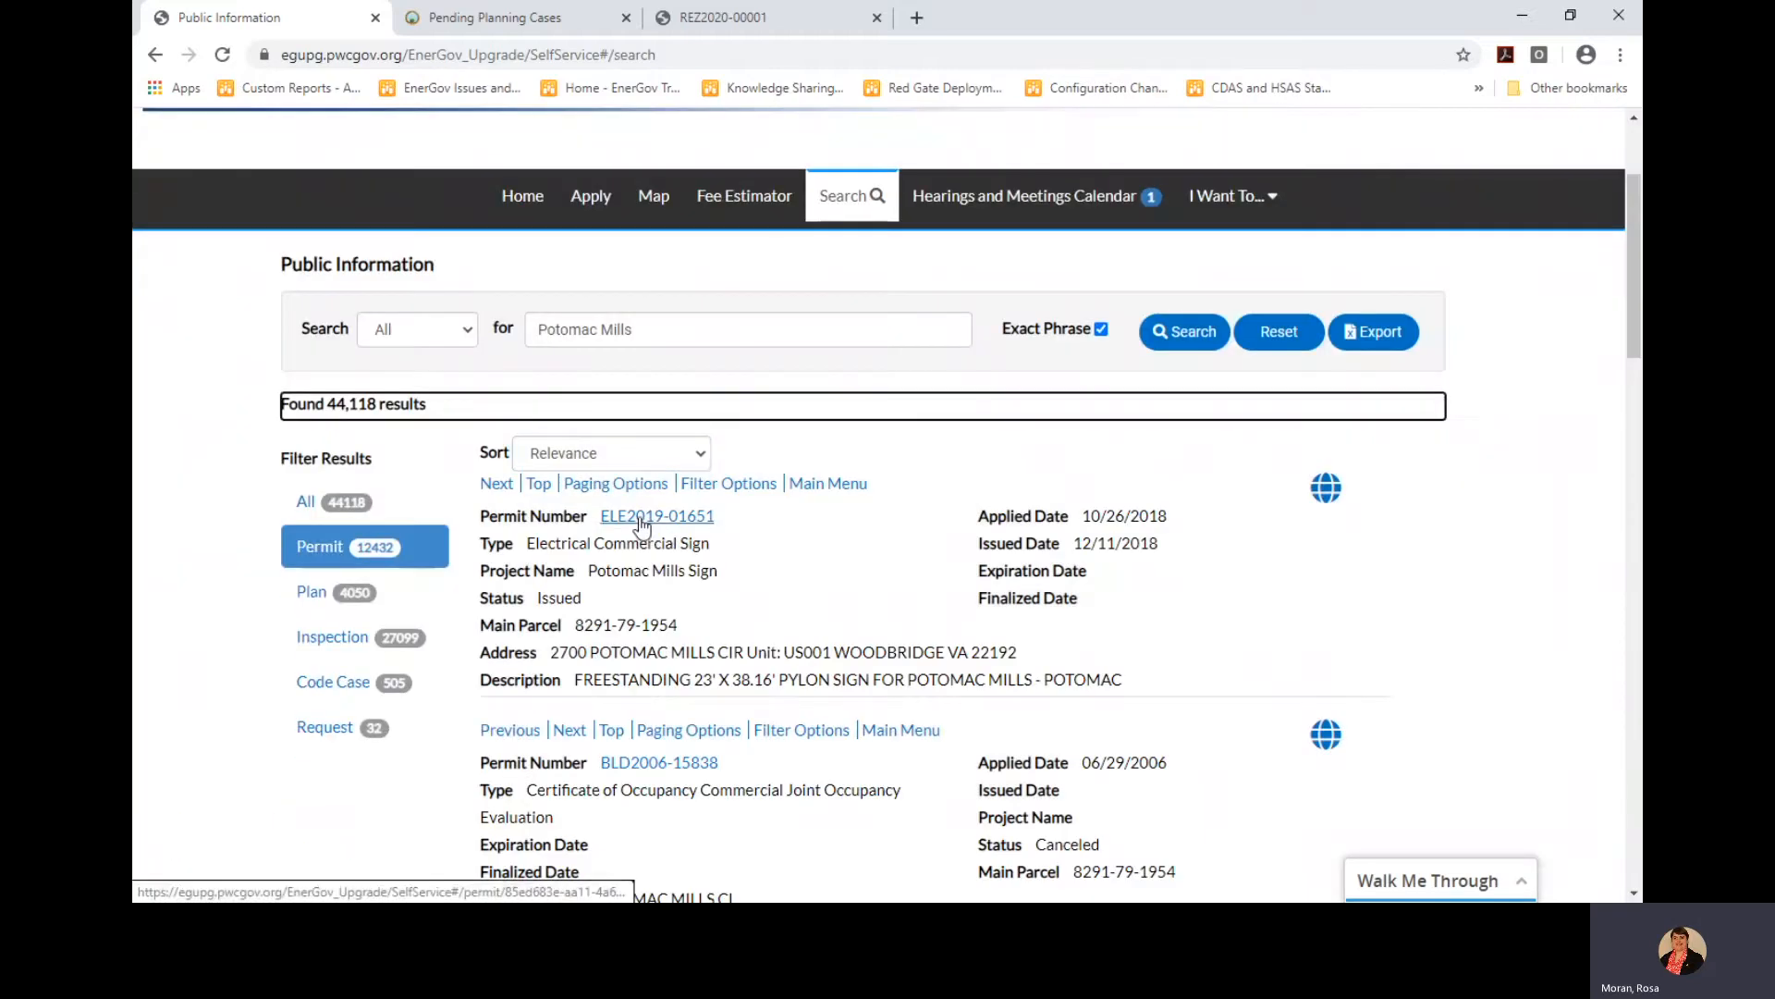
pyautogui.click(642, 516)
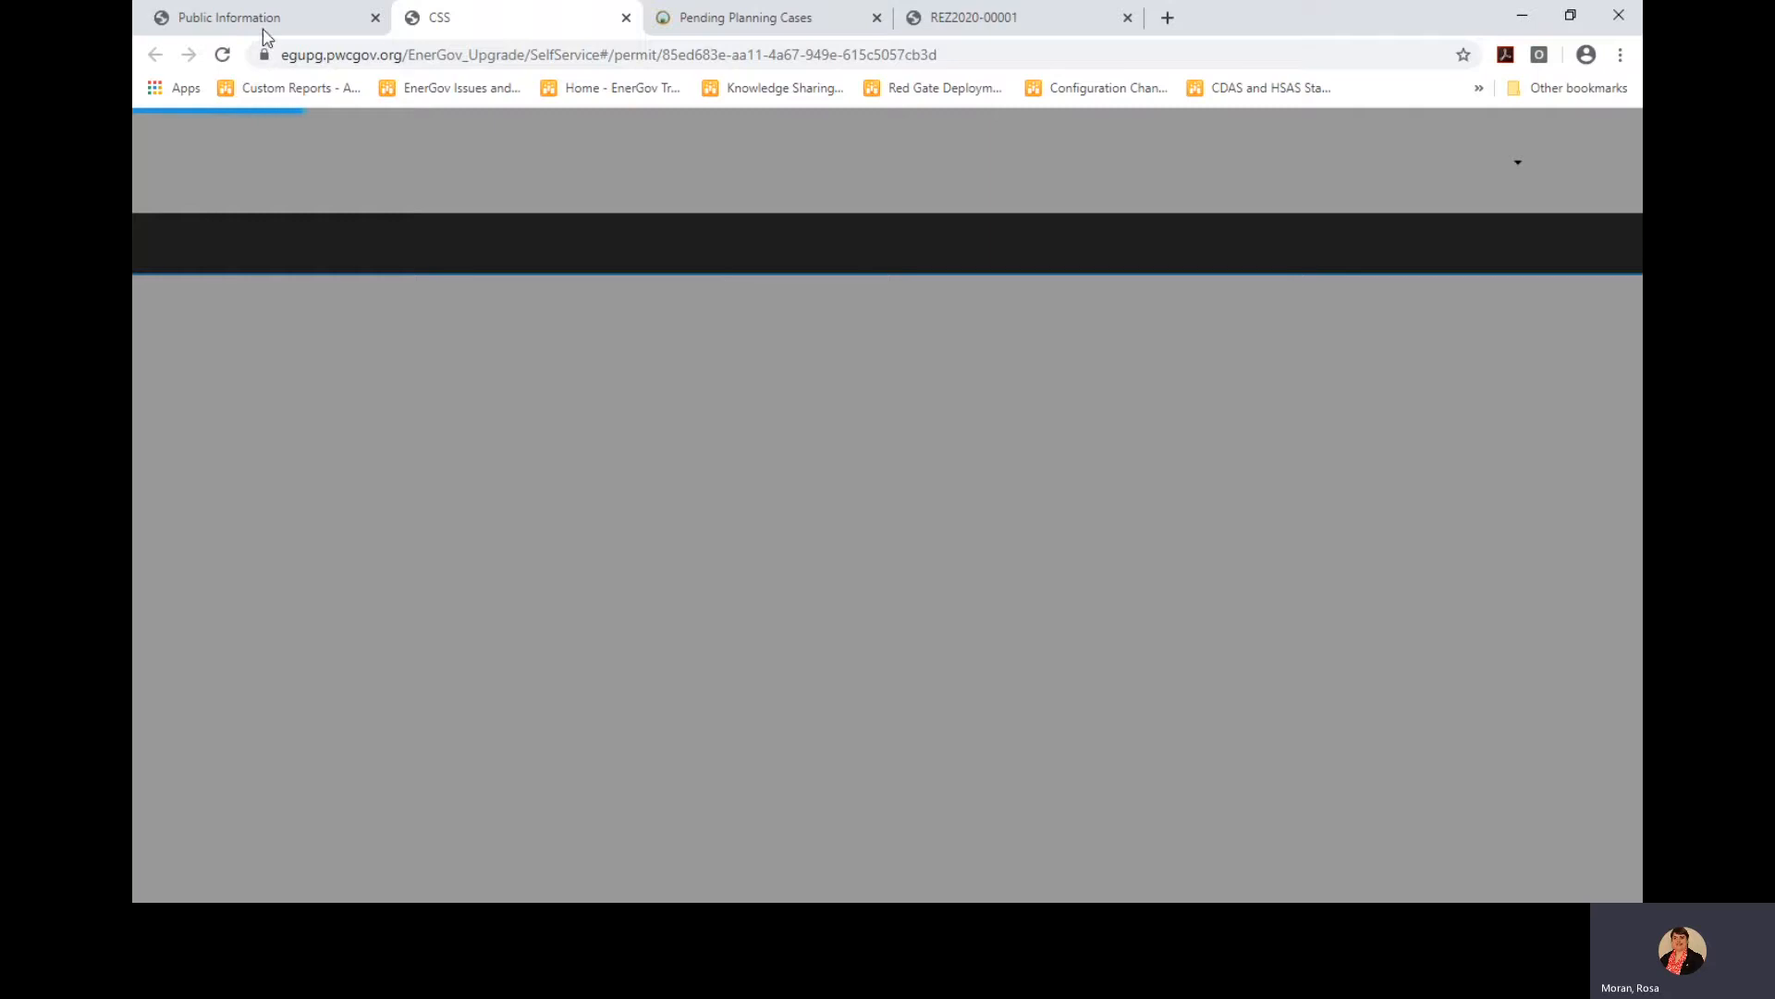
pyautogui.click(264, 29)
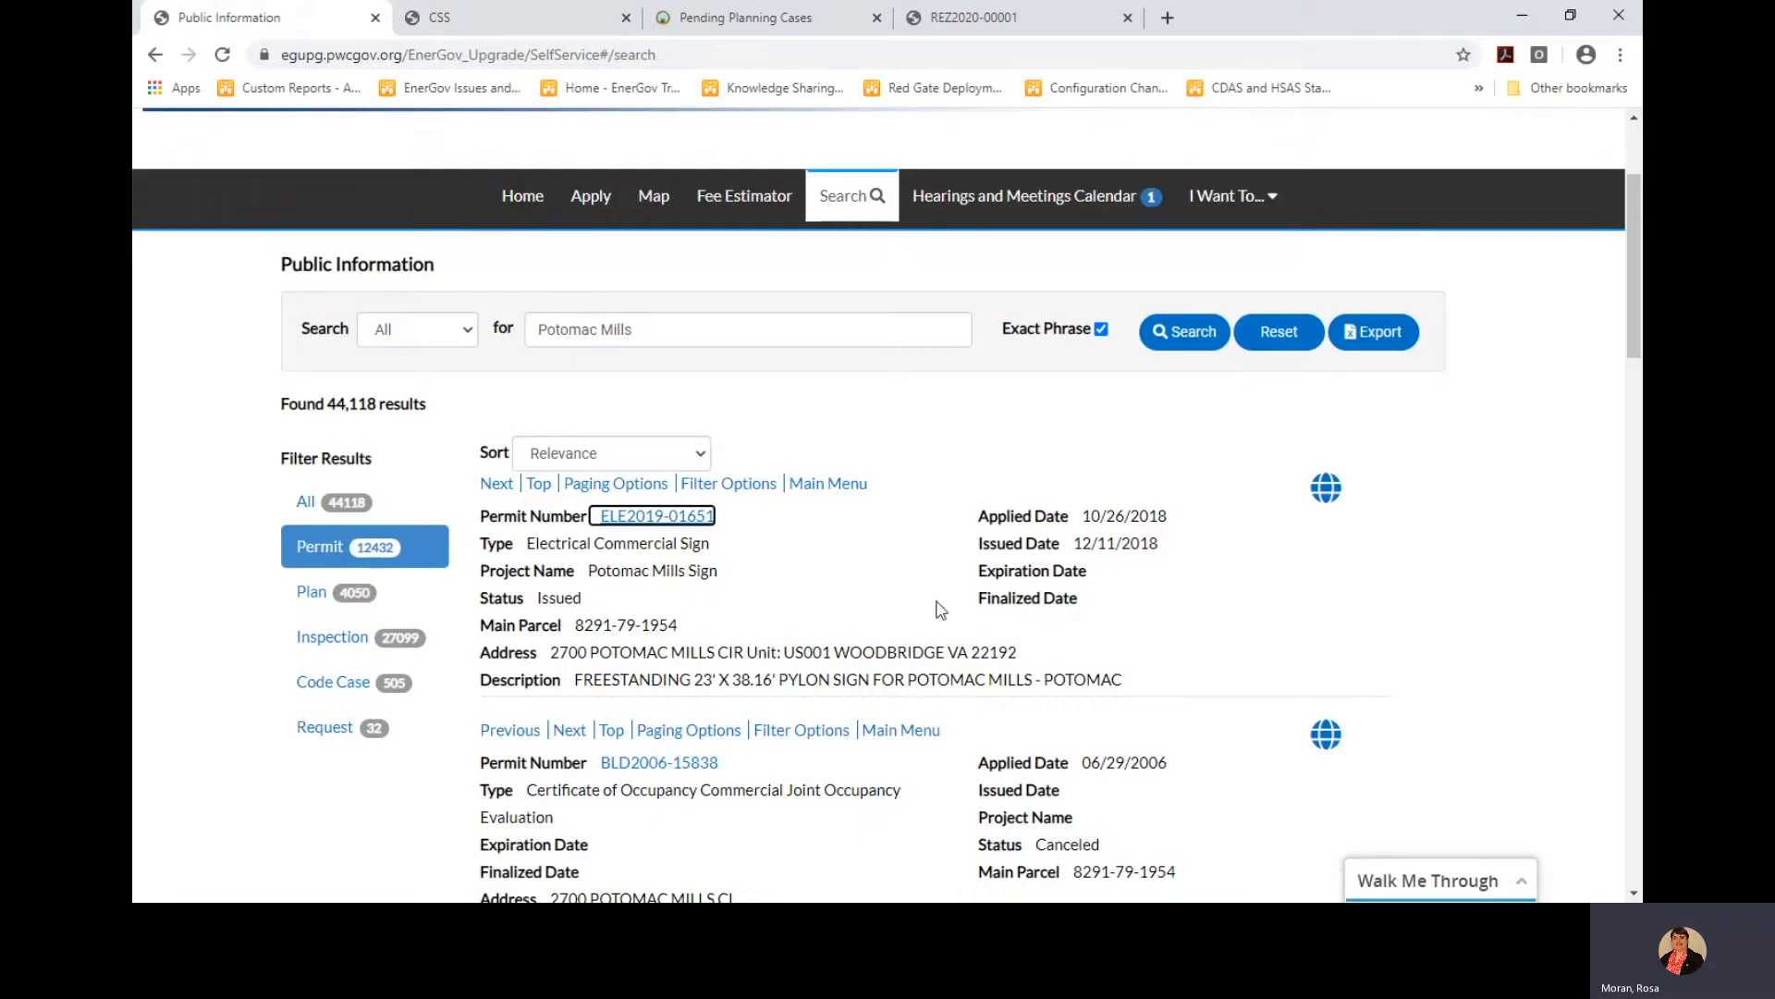
pyautogui.click(1327, 499)
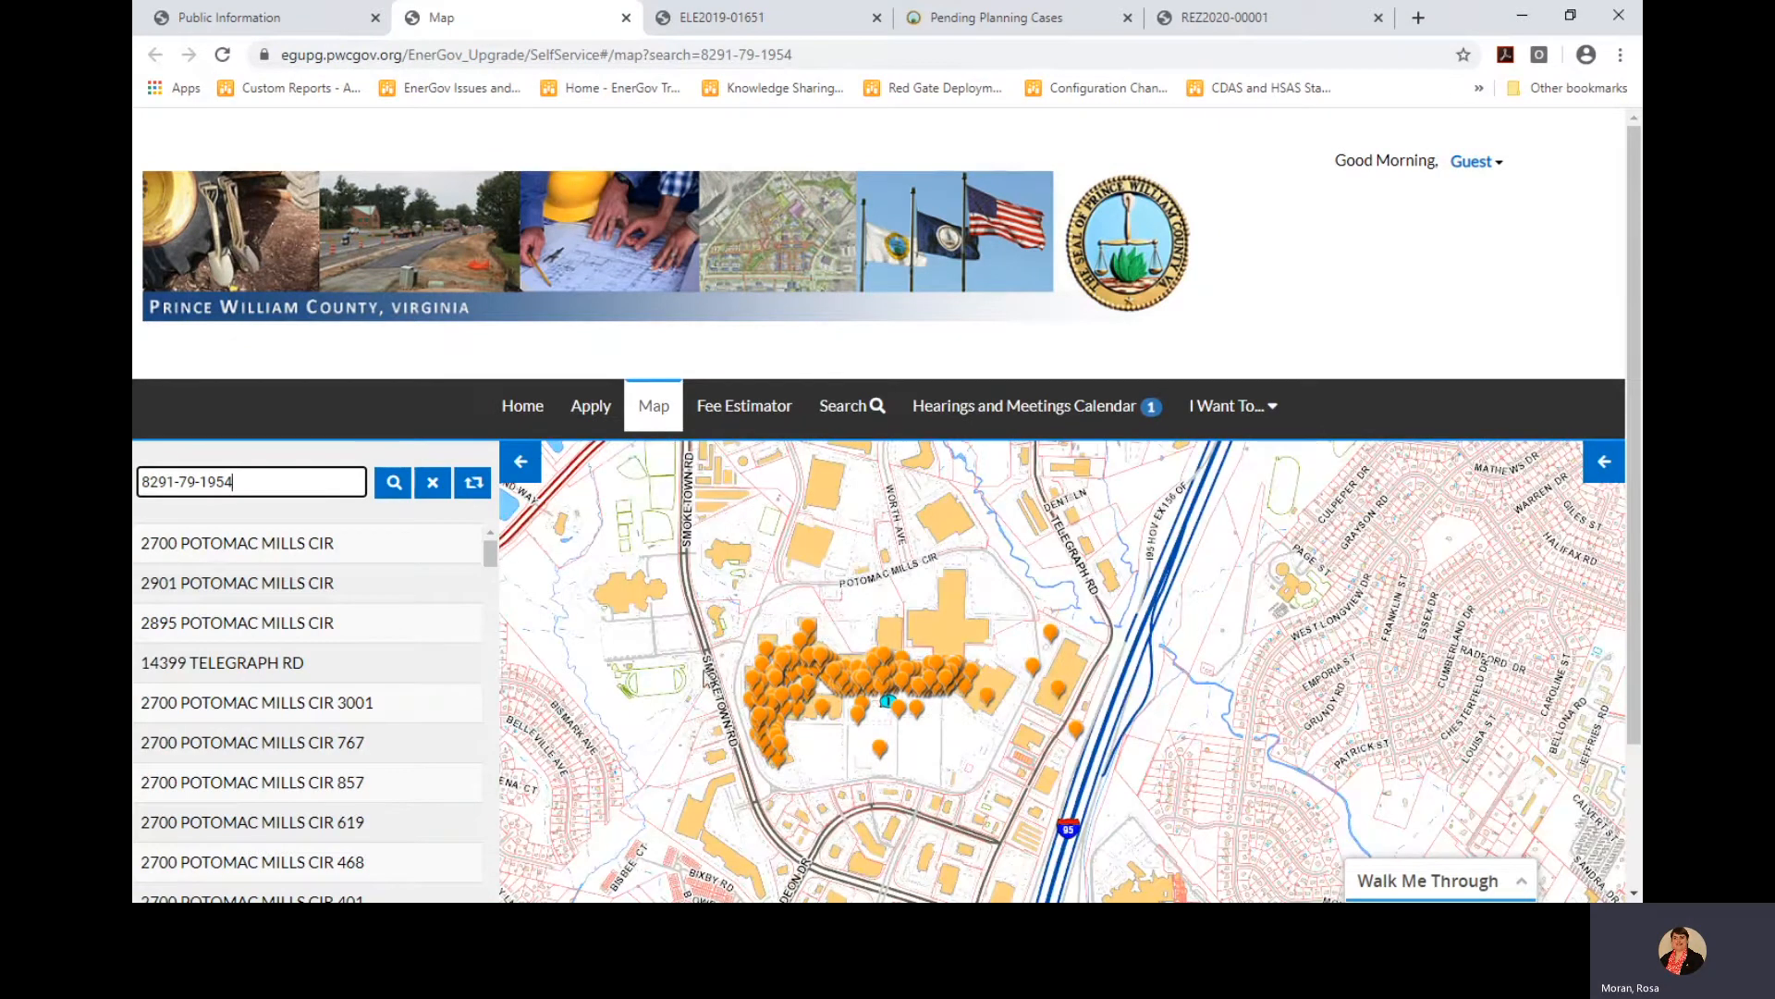
pyautogui.click(280, 20)
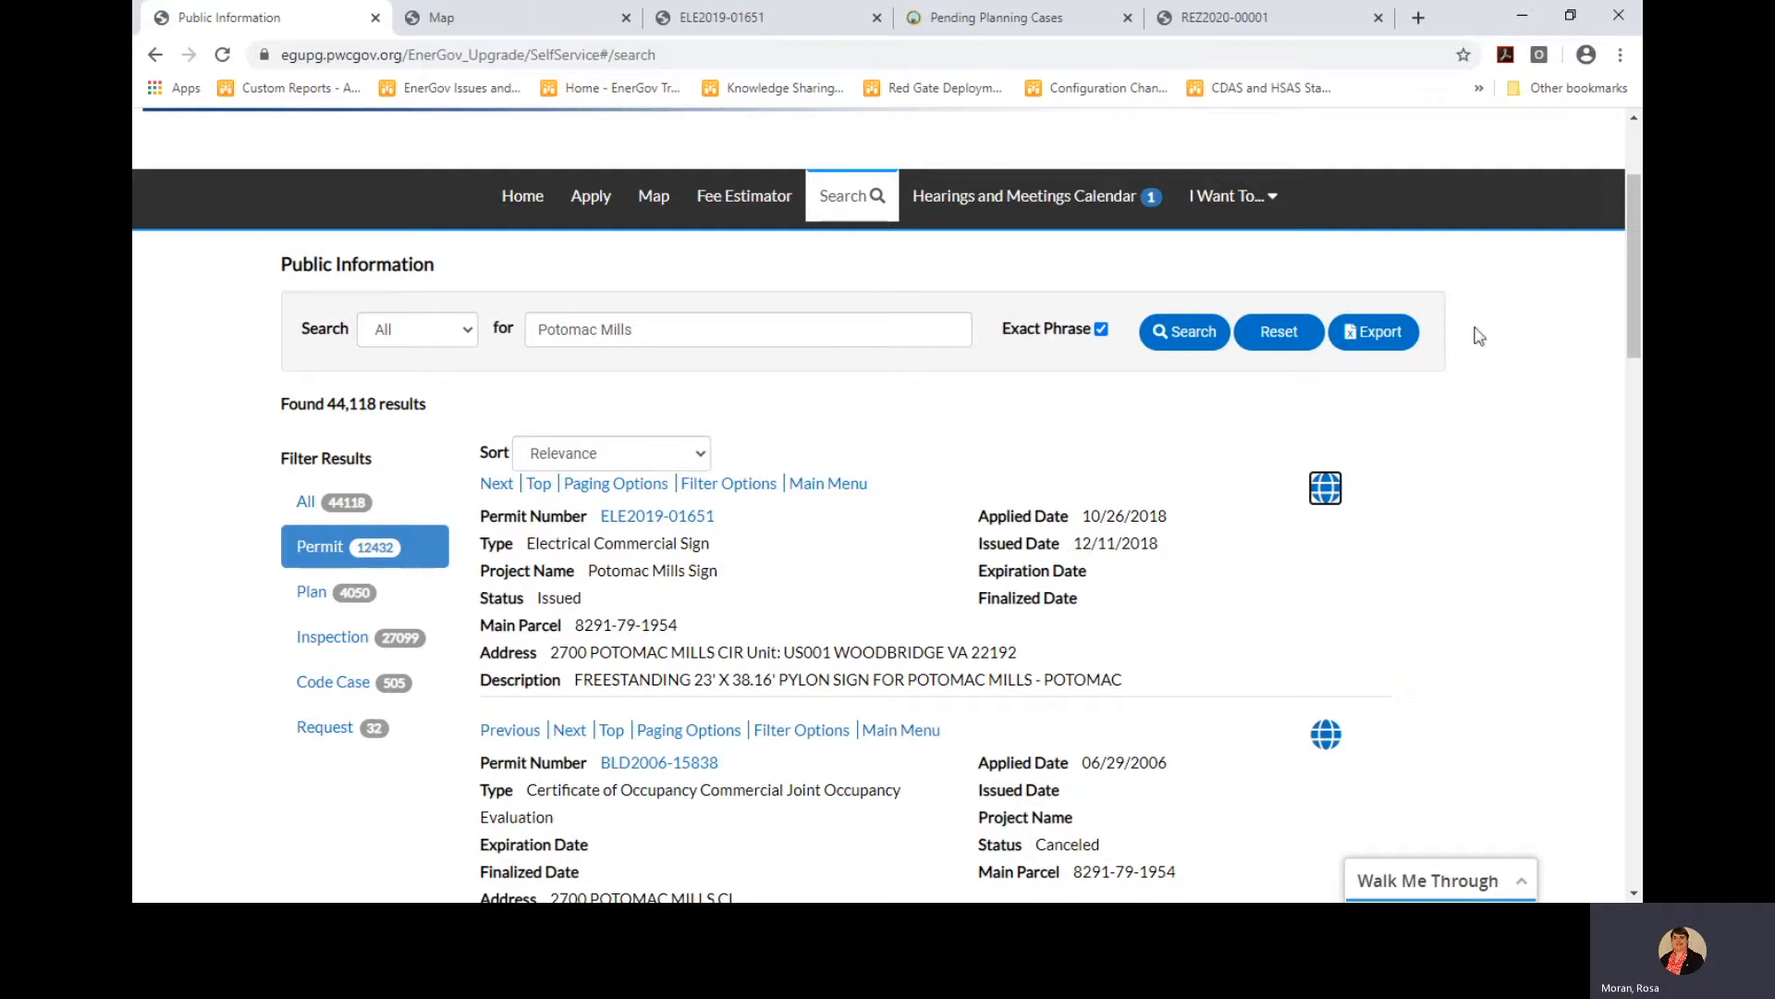
# Start exporting the permit results as PotomacMillsPermits, then cancel the Export Options dialog
pyautogui.click(1367, 335)
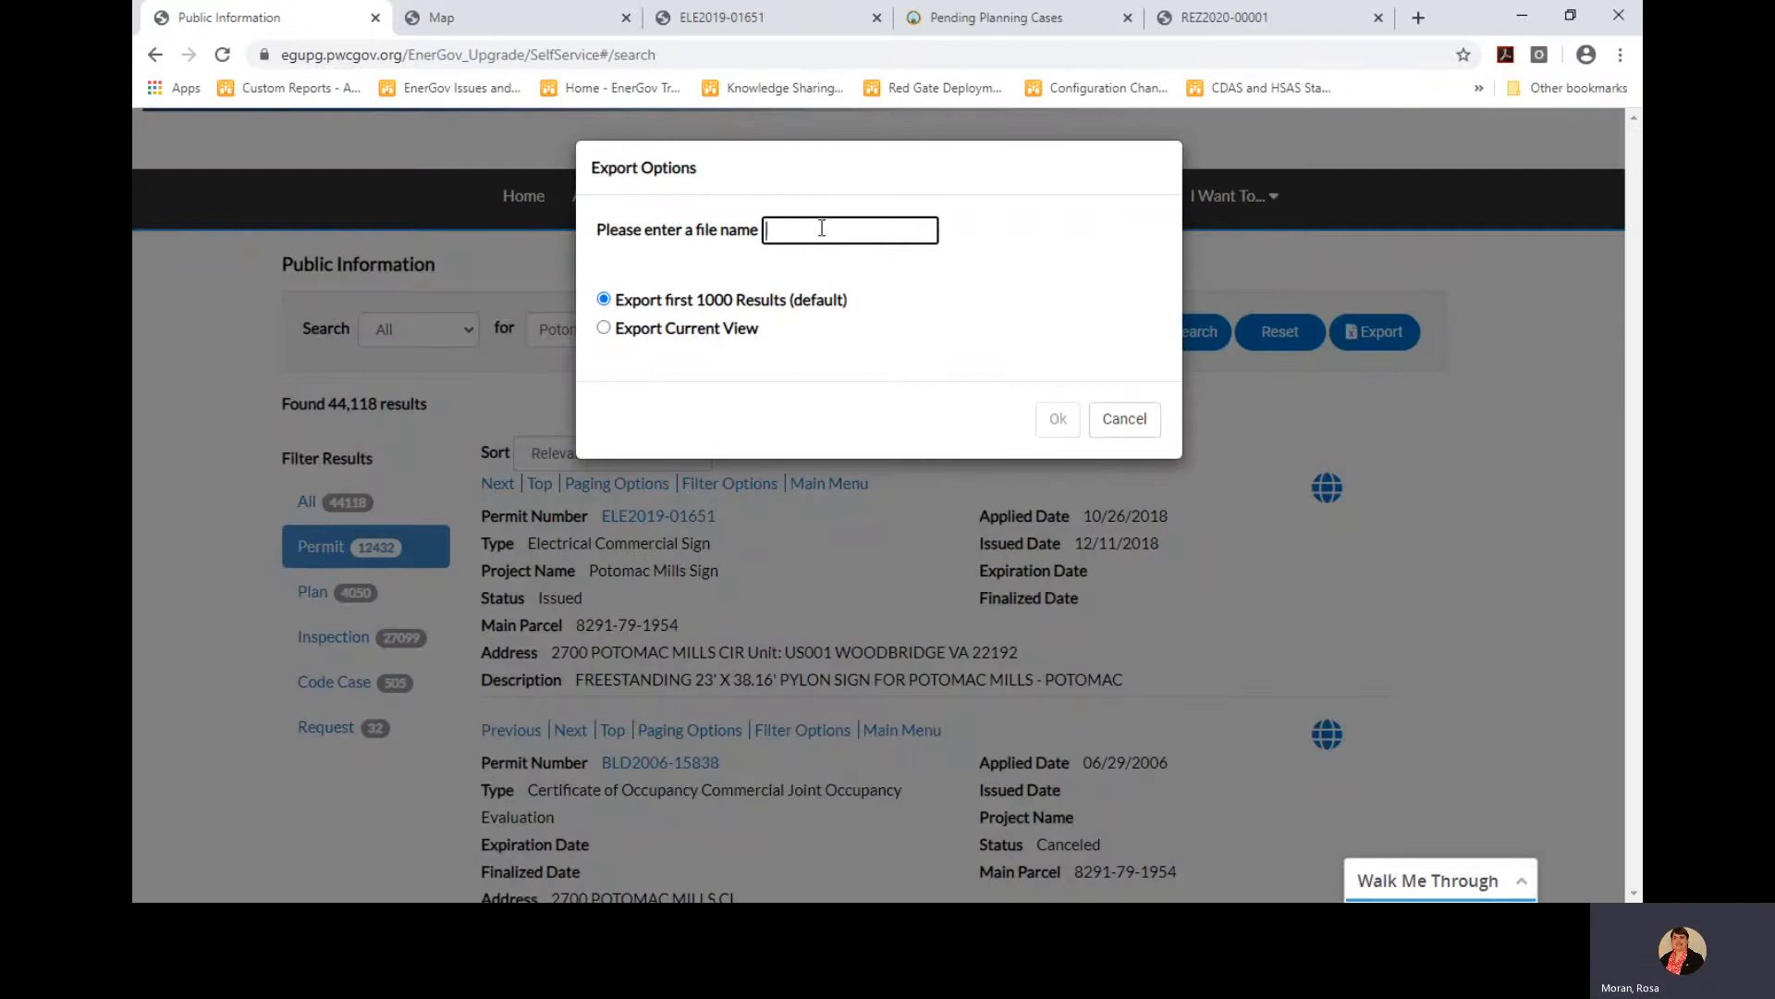
pyautogui.write('Potoma')
pyautogui.press('BackSpace')
pyautogui.press('BackSpace')
pyautogui.press('BackSpace')
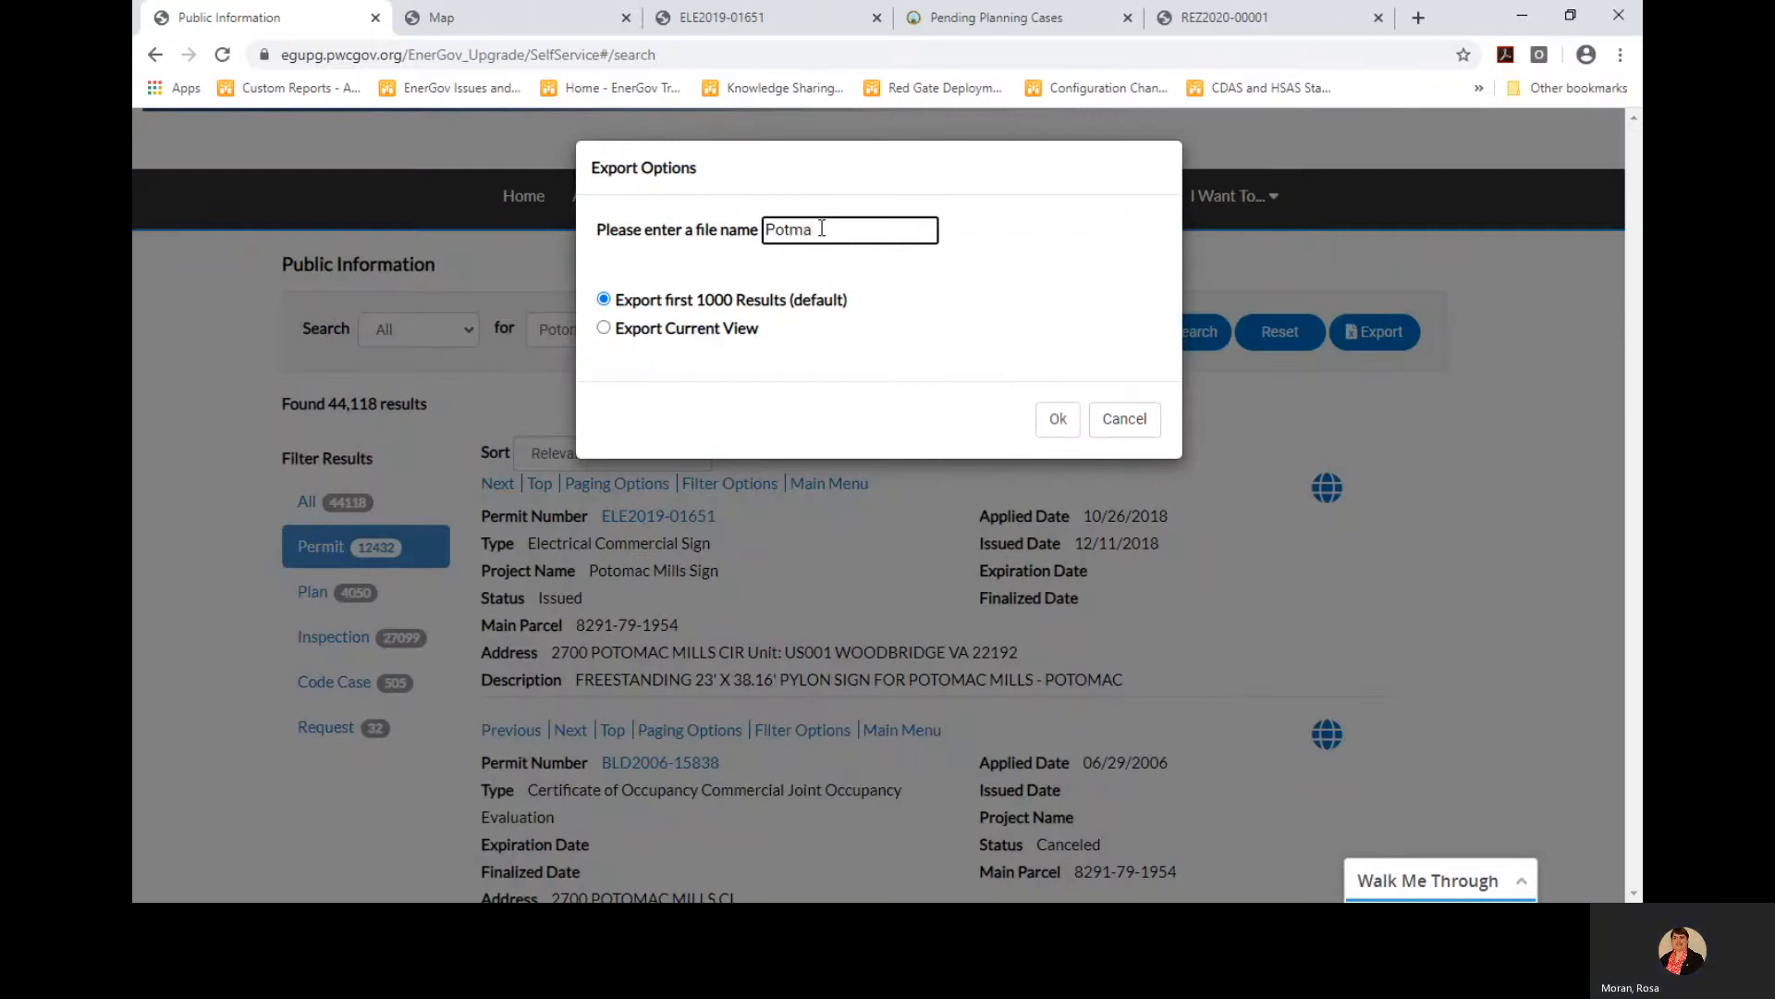
pyautogui.write('omacMillsPermits')
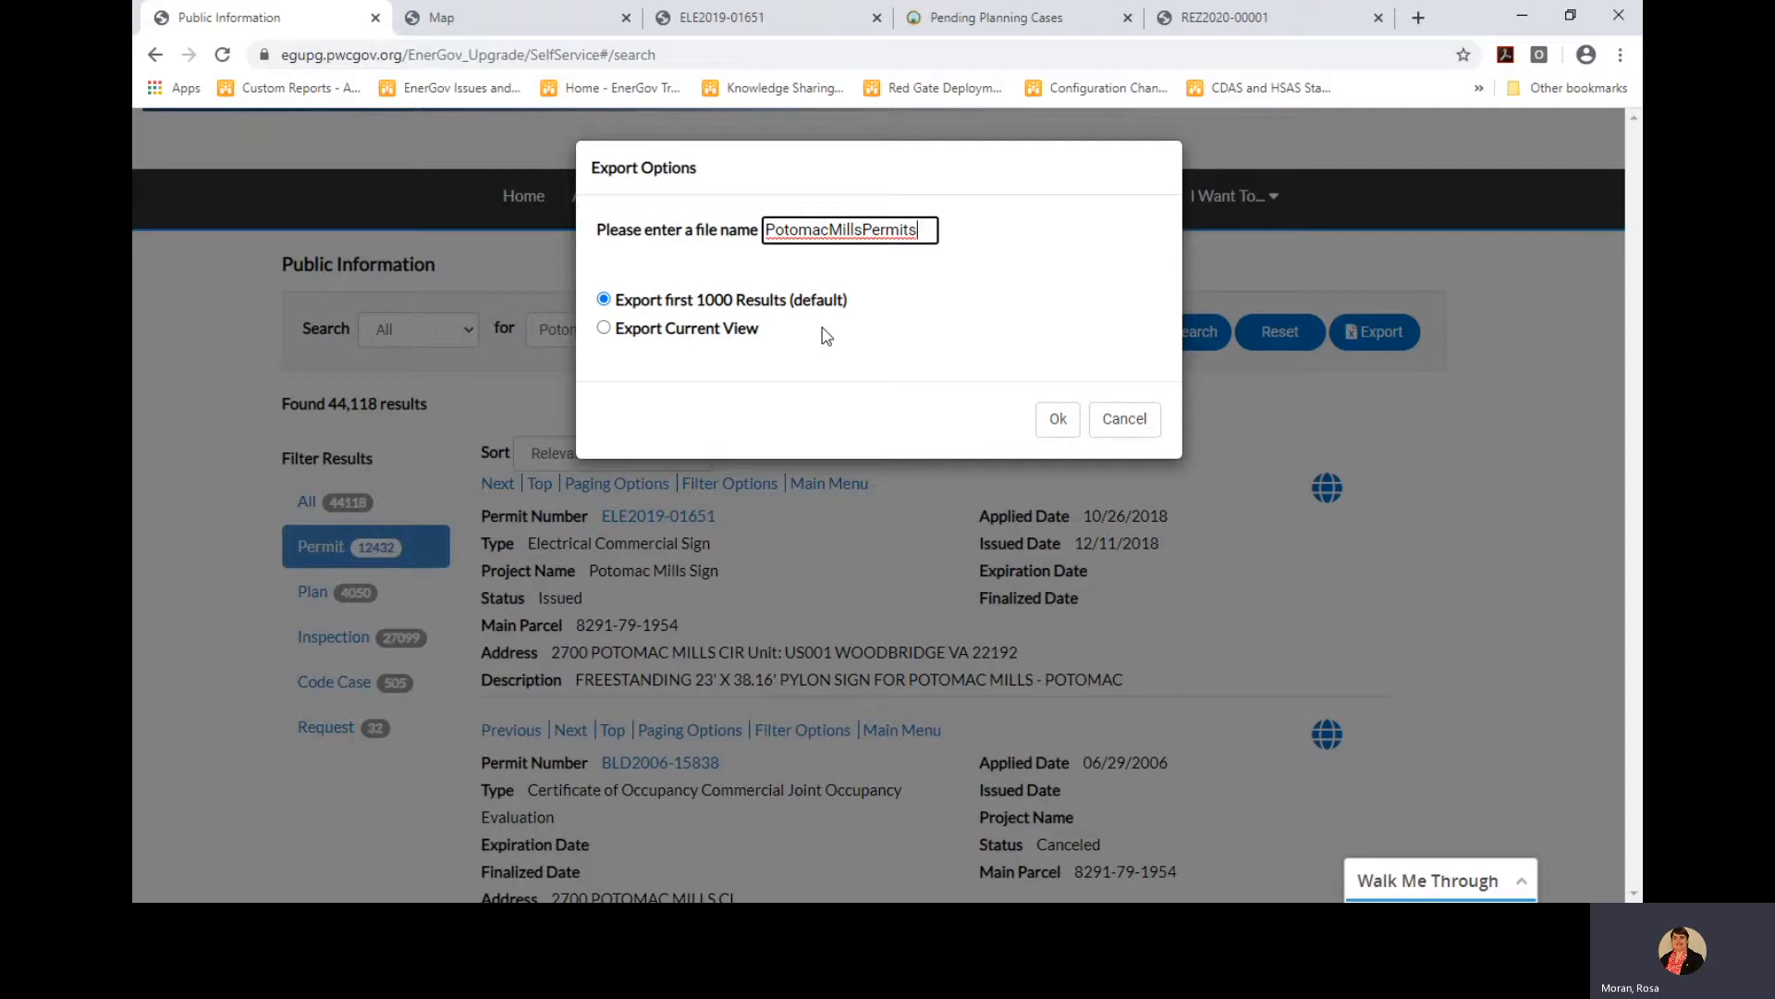
pyautogui.click(1123, 422)
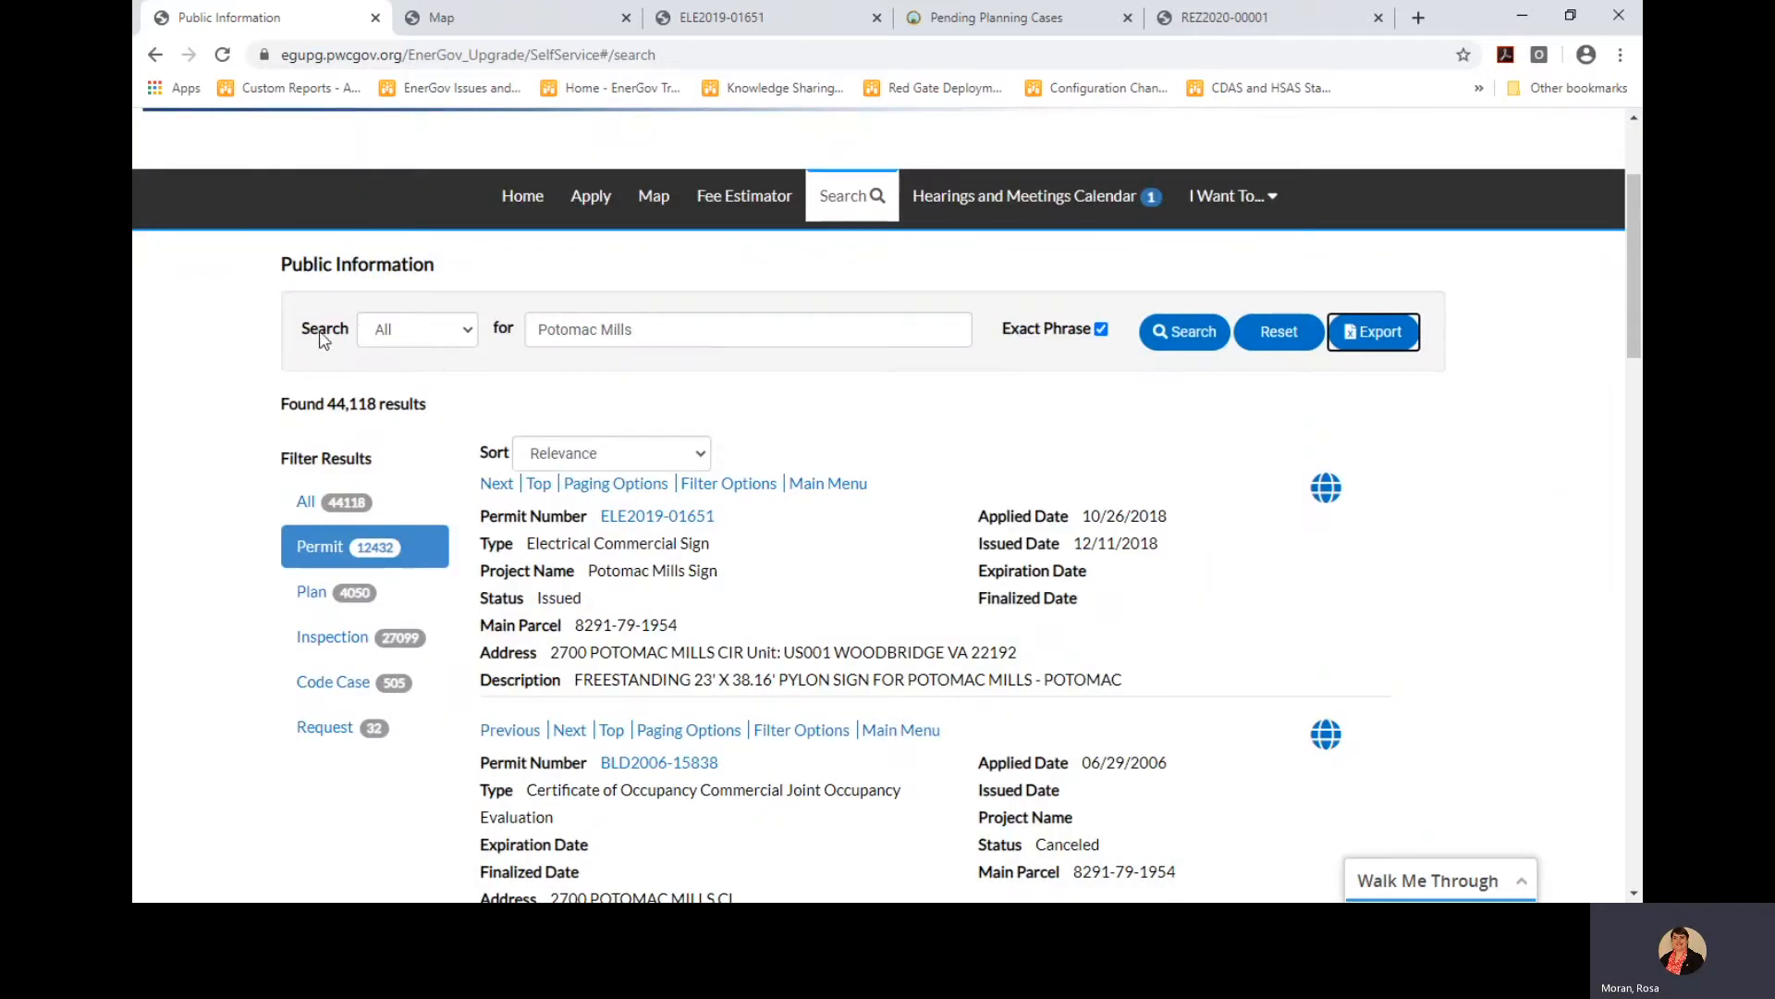
# Set the search category to Permit and enter 'Potomac Mills' as the address
pyautogui.click(444, 342)
pyautogui.click(419, 388)
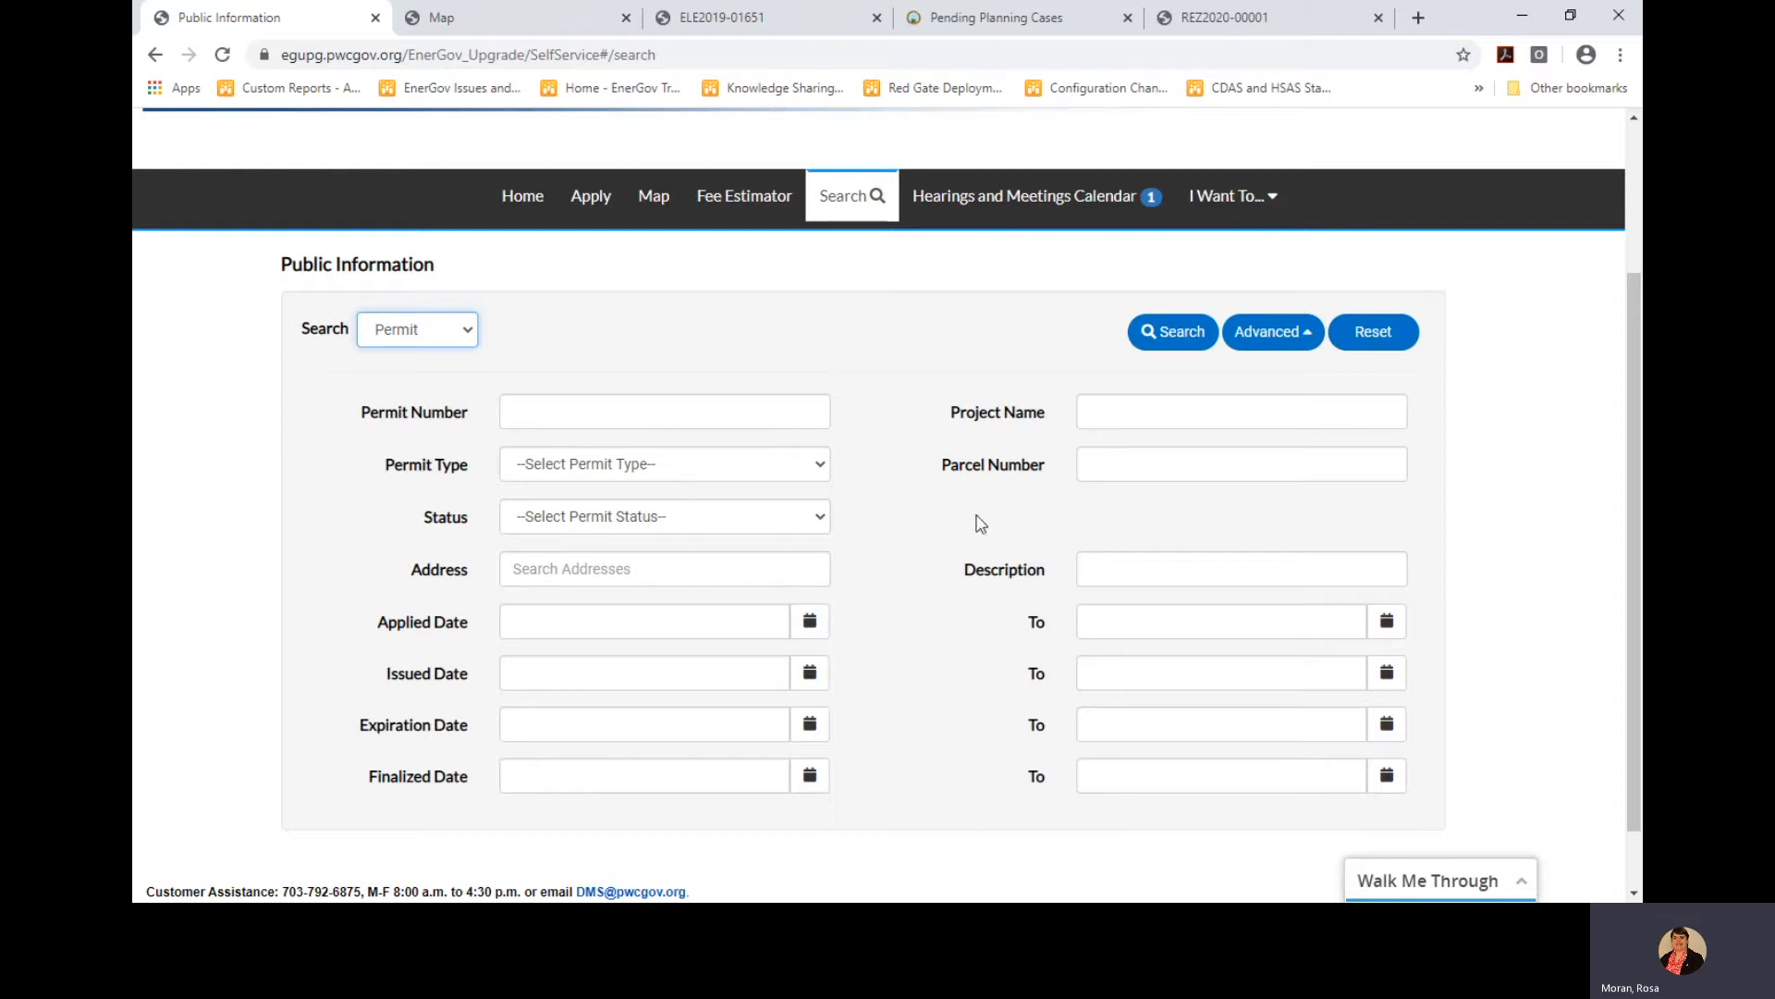
pyautogui.click(712, 569)
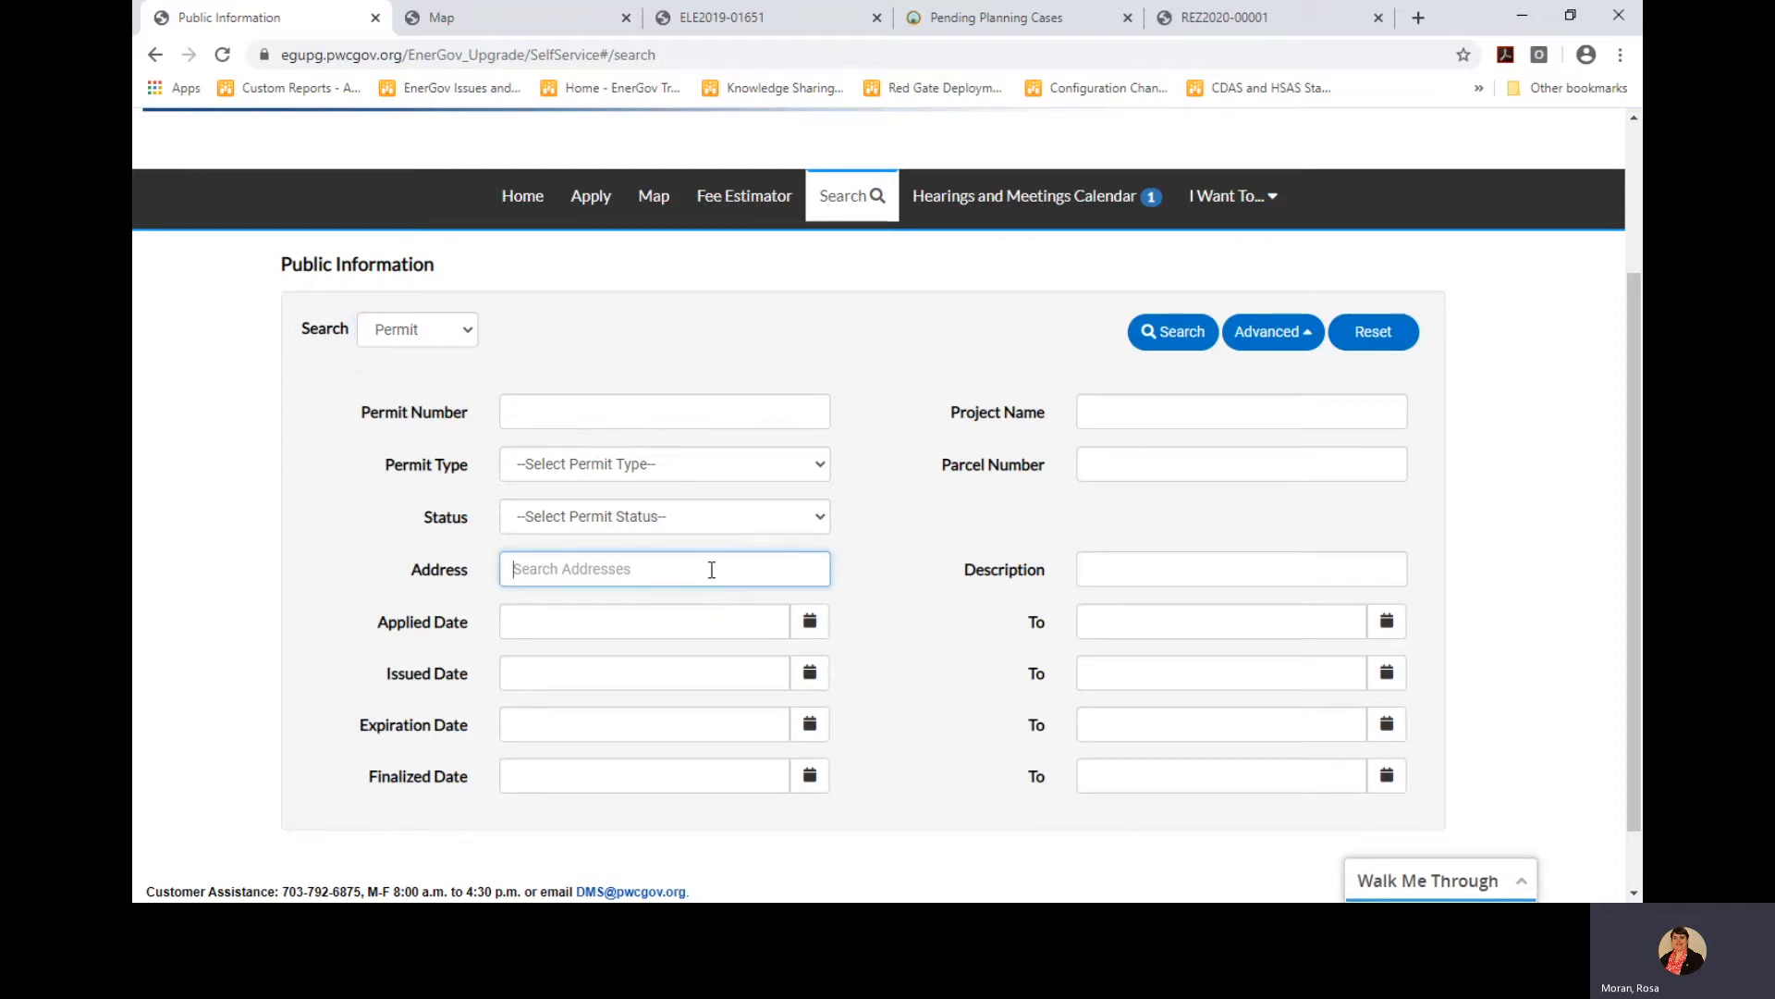
pyautogui.write('Potomac Mills')
# Set the earliest issued date to 01/01/2019 with the date picker
pyautogui.click(801, 678)
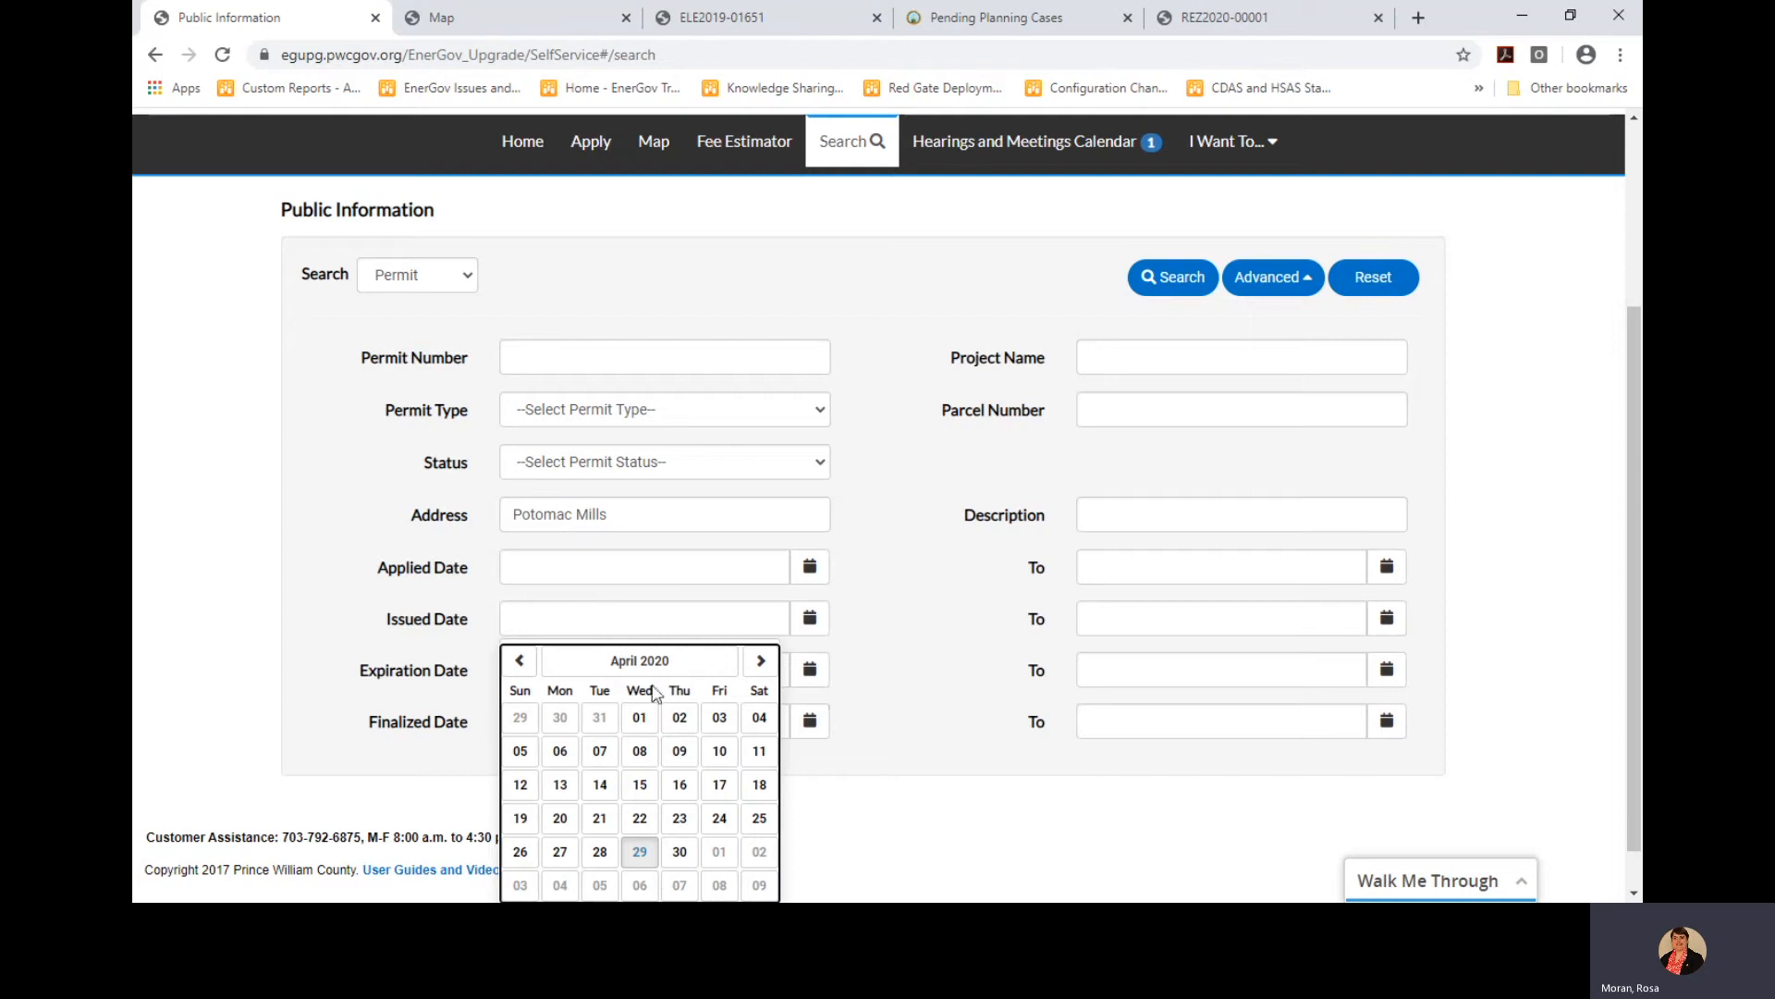
pyautogui.click(519, 660)
pyautogui.click(521, 664)
pyautogui.click(522, 663)
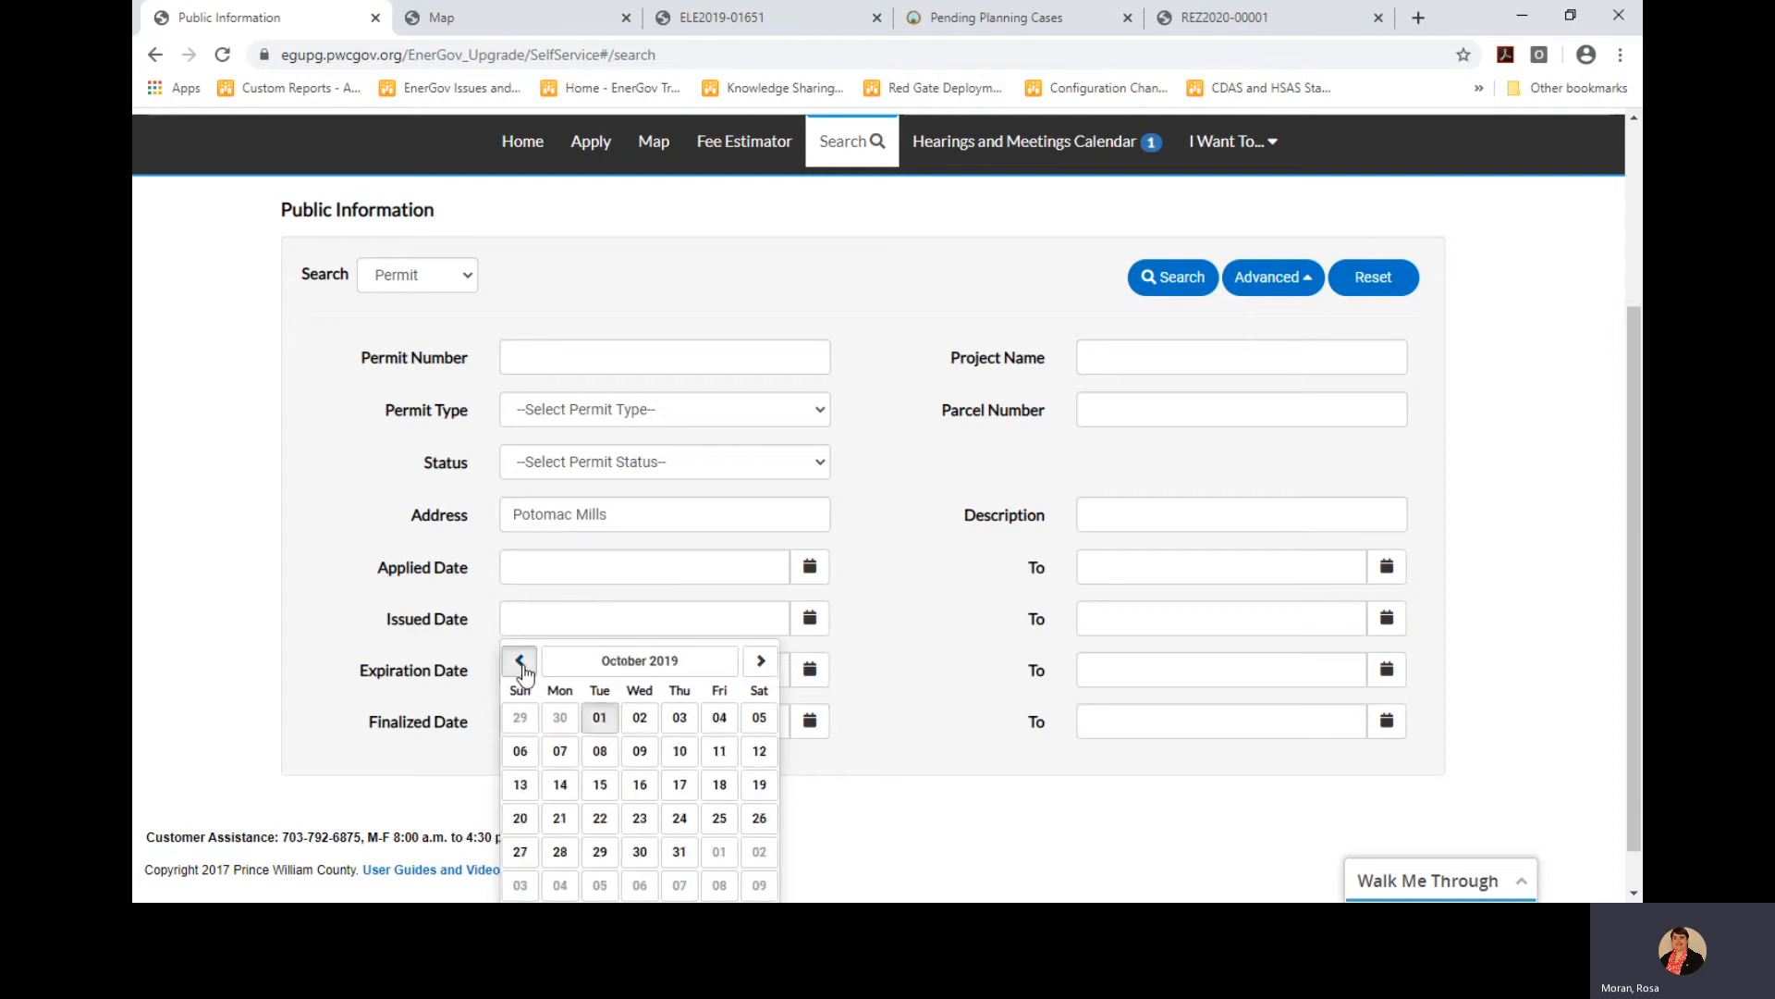
pyautogui.click(522, 664)
pyautogui.click(522, 664)
pyautogui.click(520, 660)
pyautogui.click(520, 660)
pyautogui.click(520, 660)
pyautogui.click(520, 660)
pyautogui.click(598, 718)
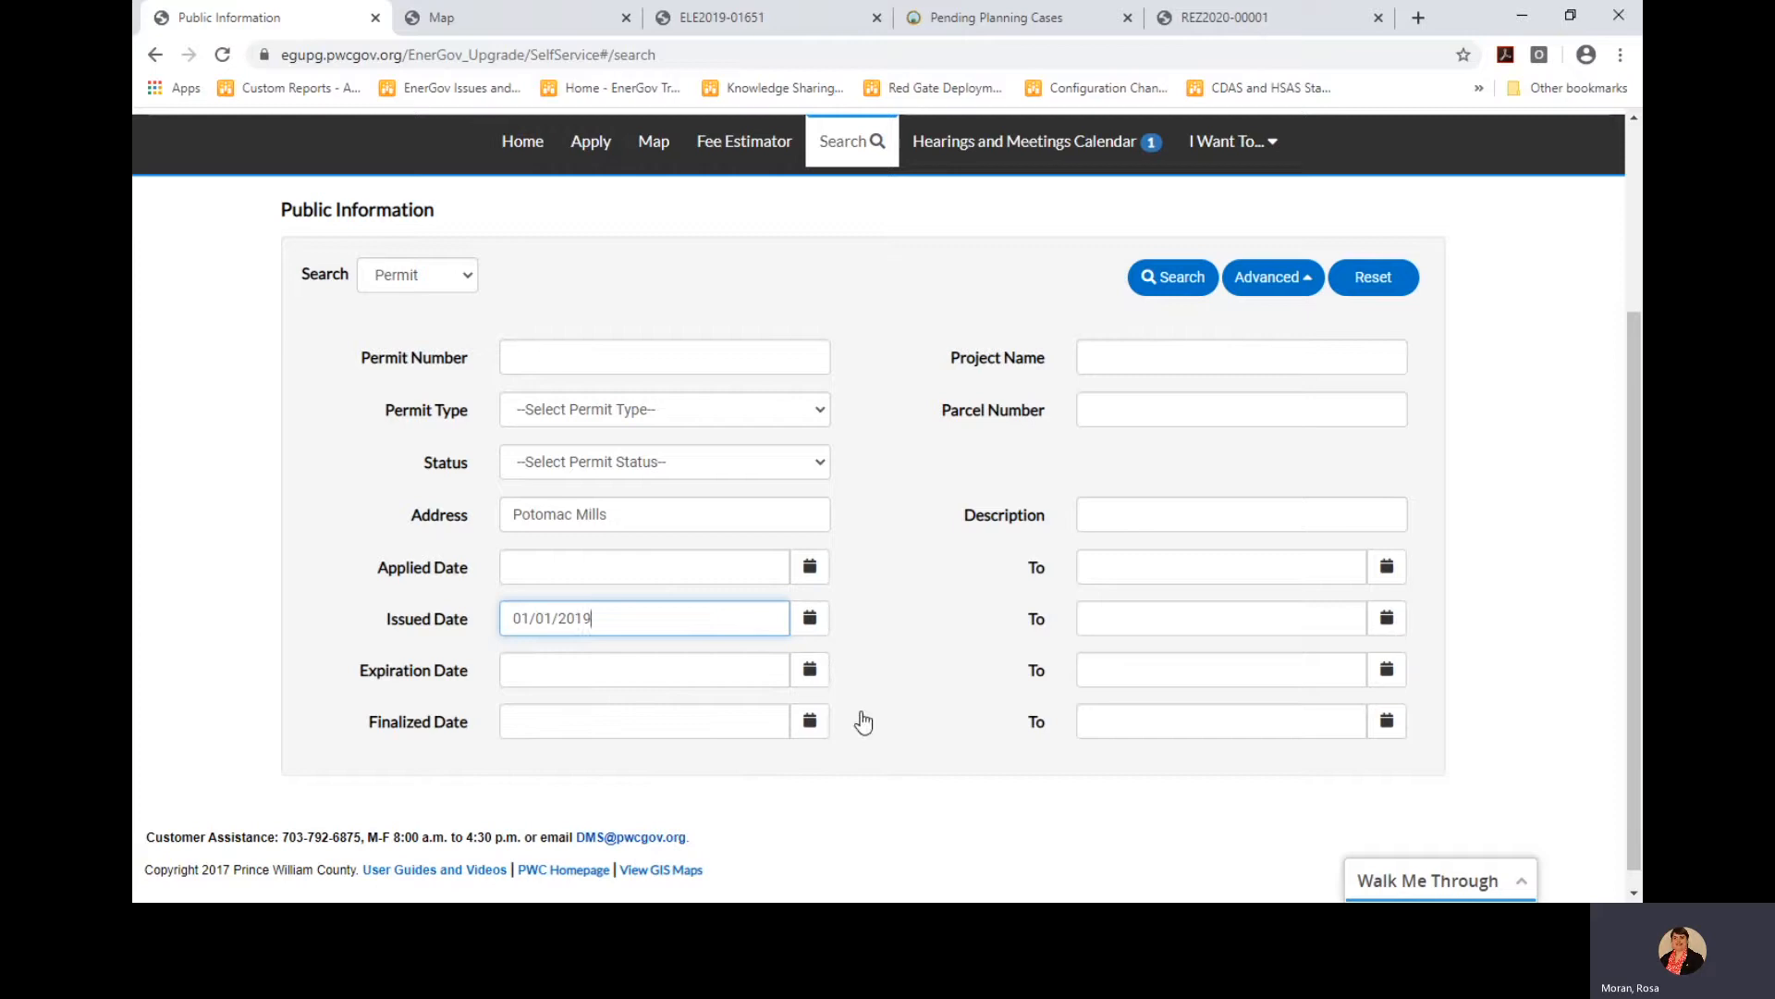
# Set the latest issued date to 12/31/2019 and run the permit search
pyautogui.click(1386, 618)
pyautogui.click(1103, 664)
pyautogui.click(1100, 665)
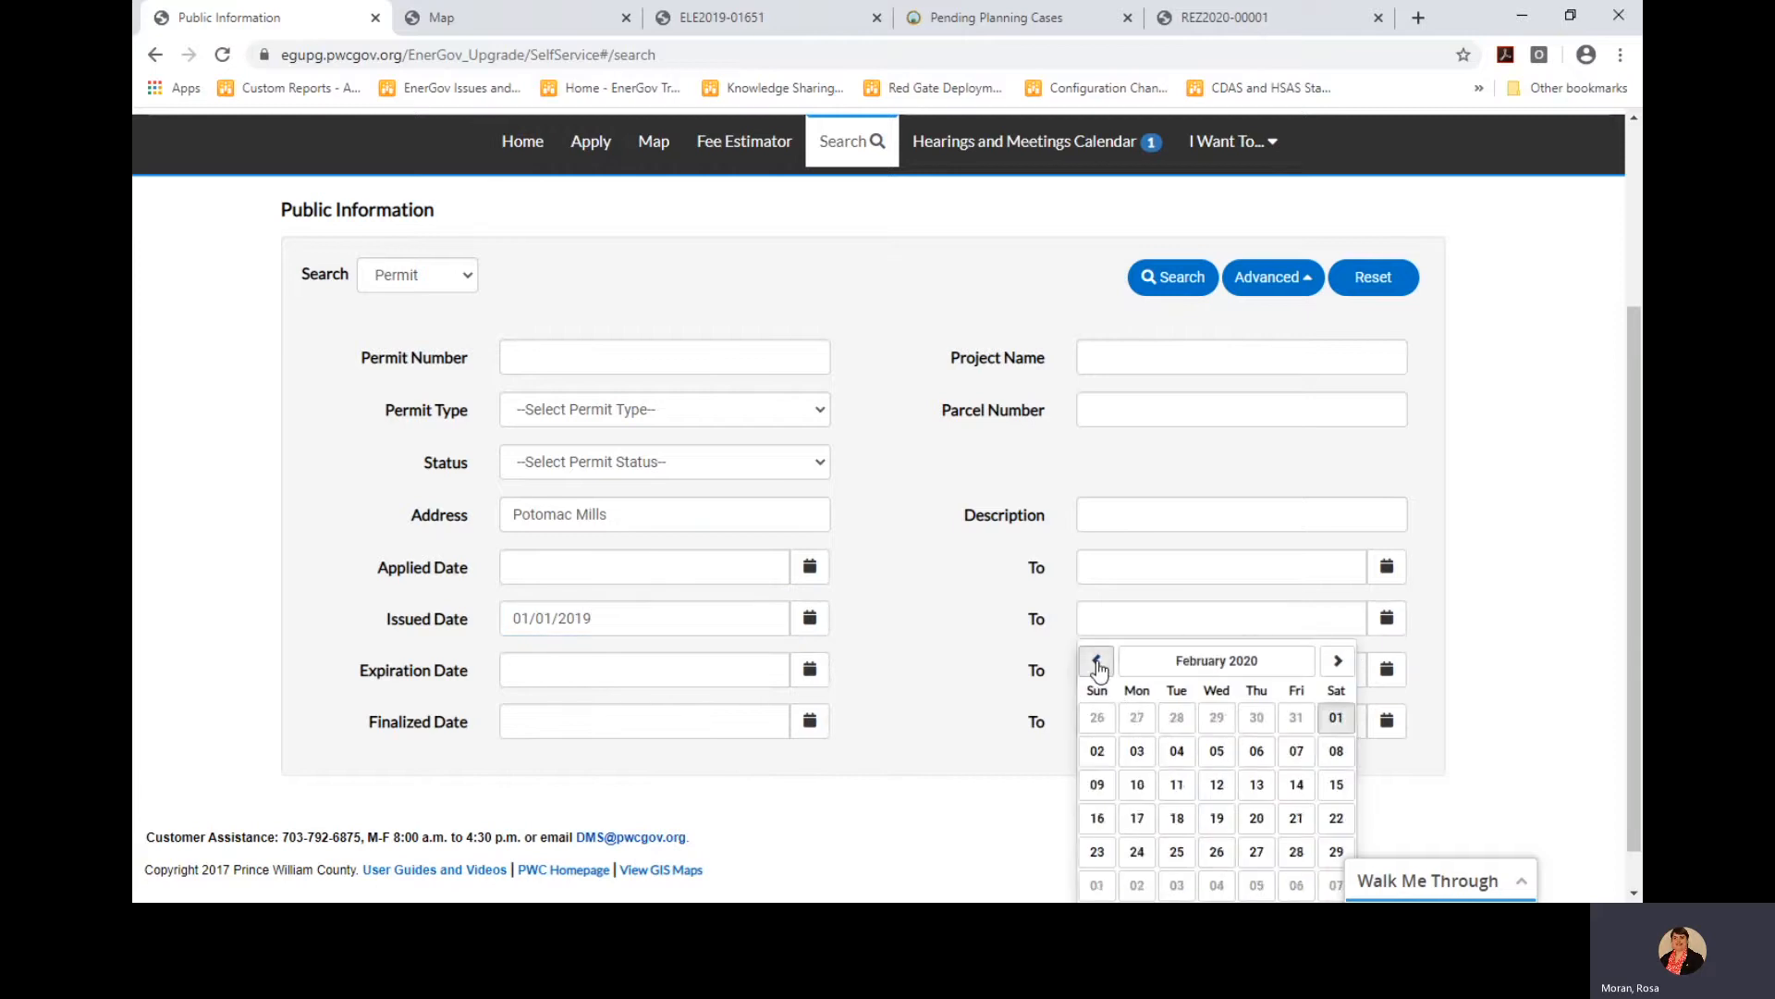
pyautogui.click(1099, 665)
pyautogui.click(1098, 664)
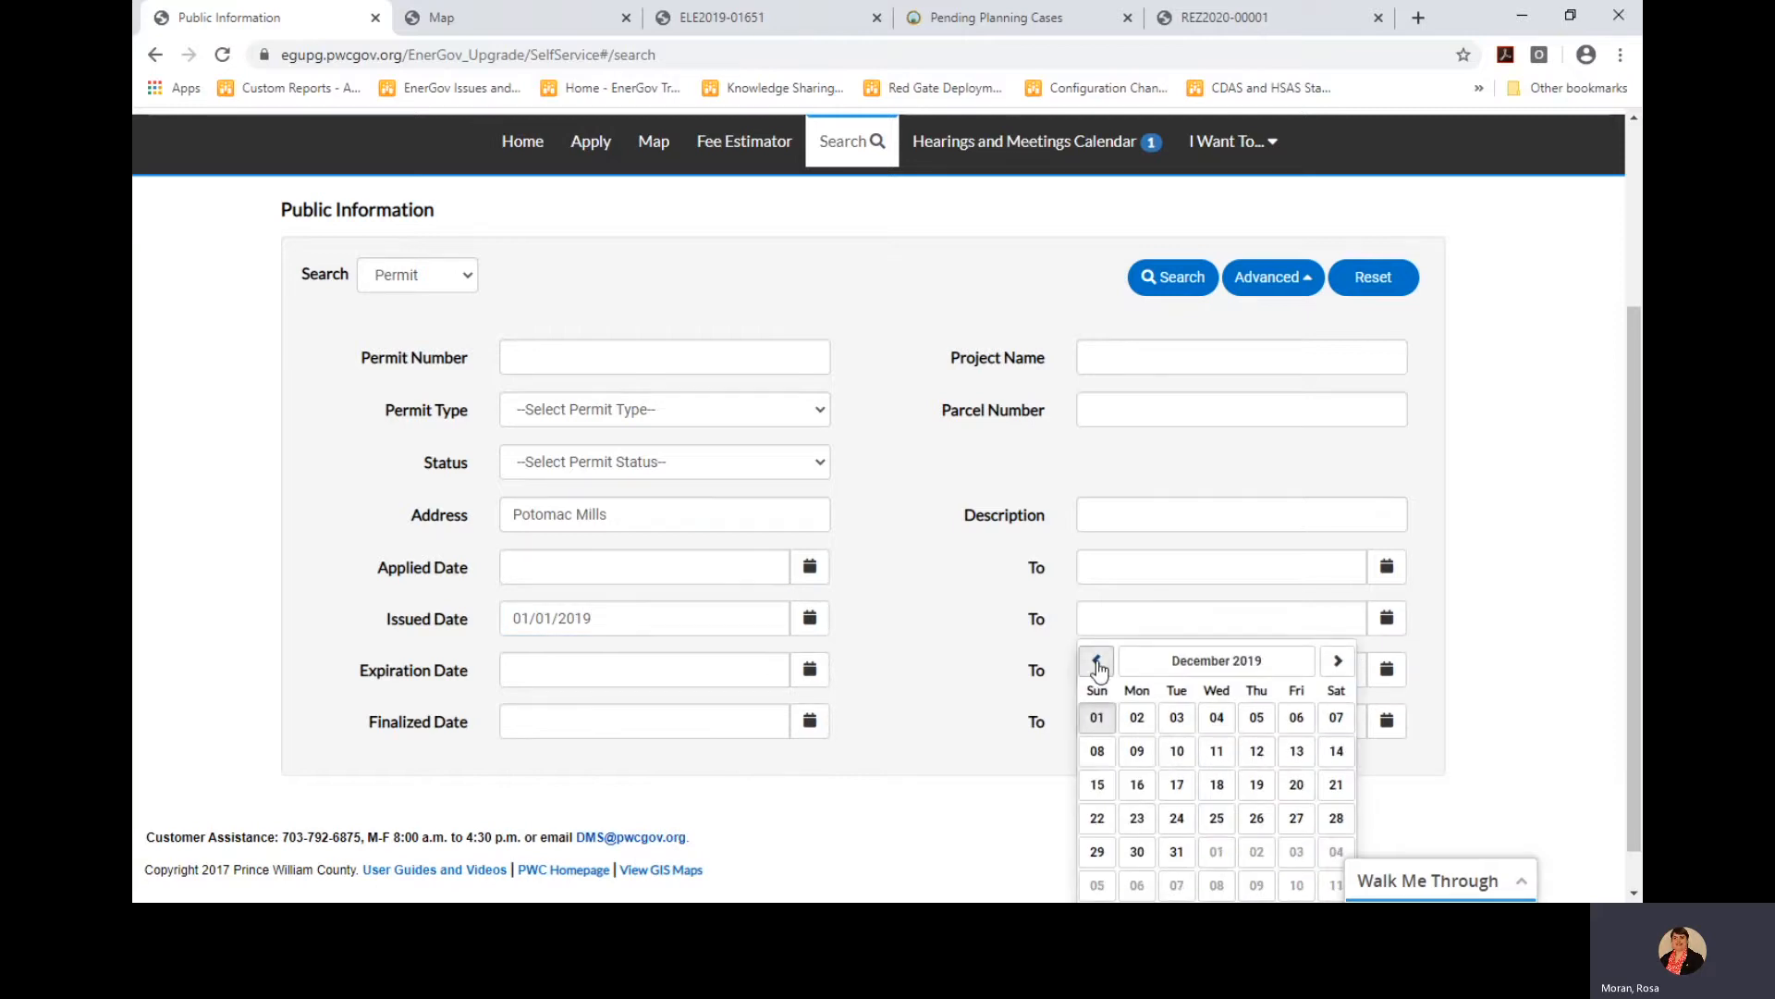
pyautogui.click(1175, 850)
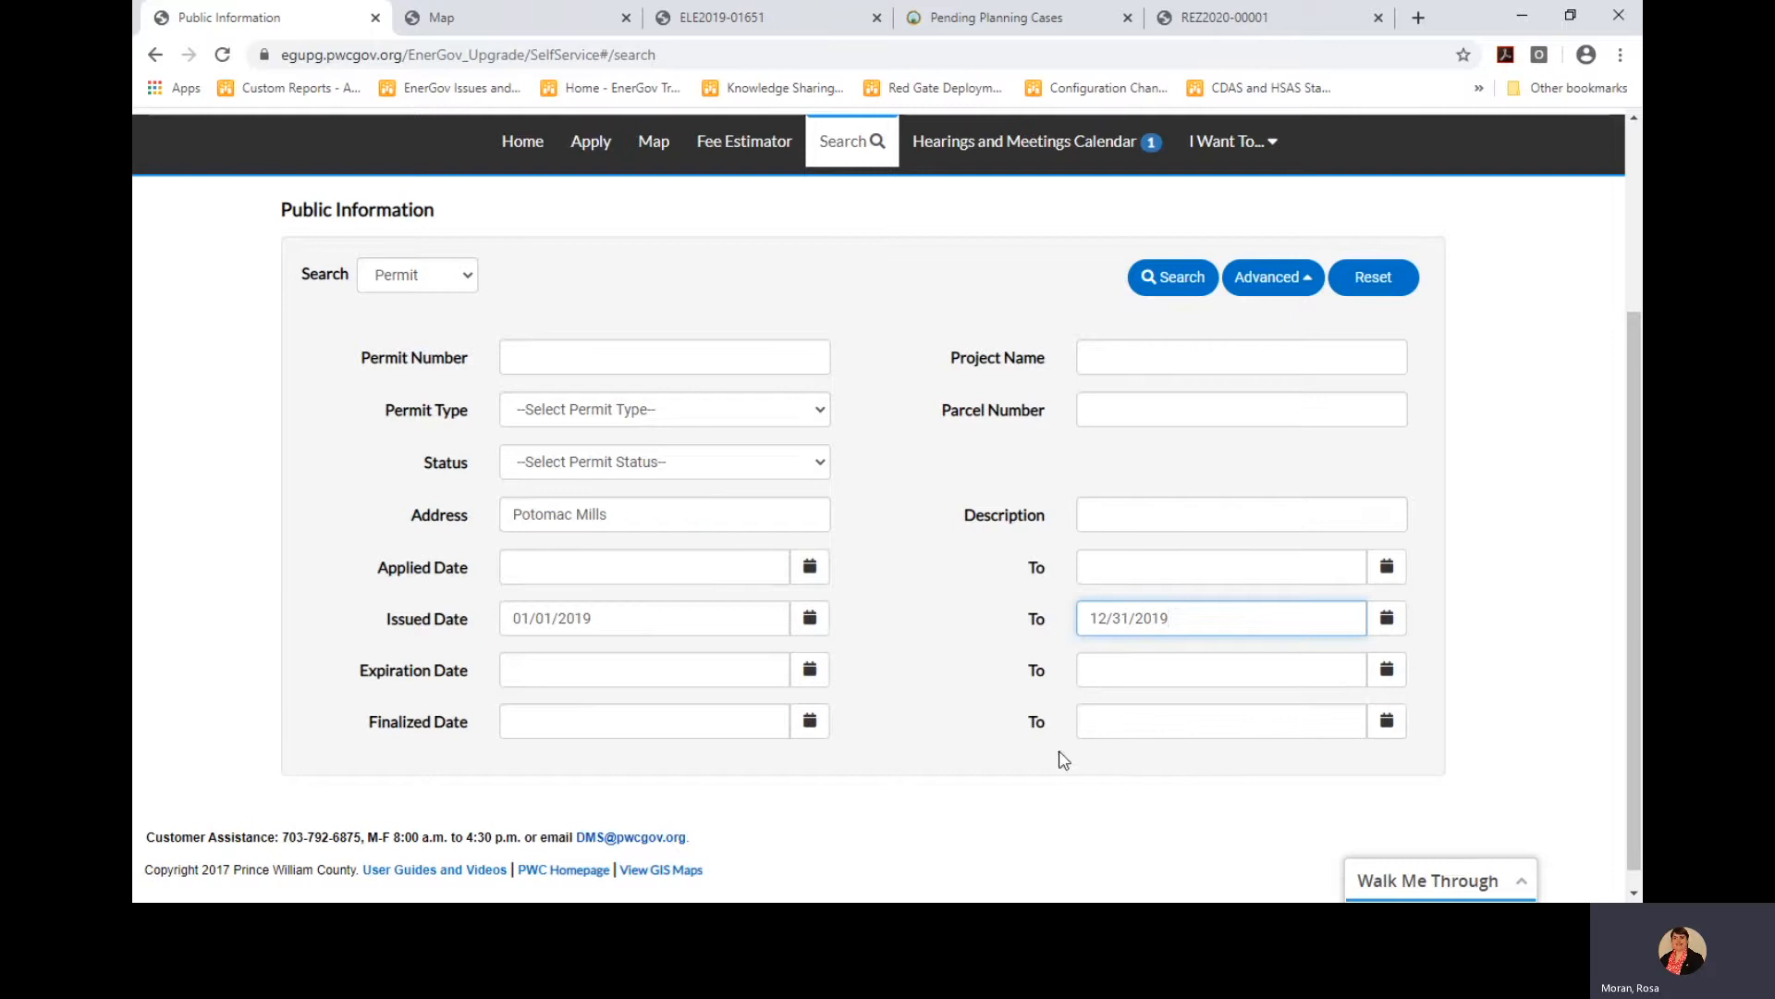
pyautogui.click(1169, 278)
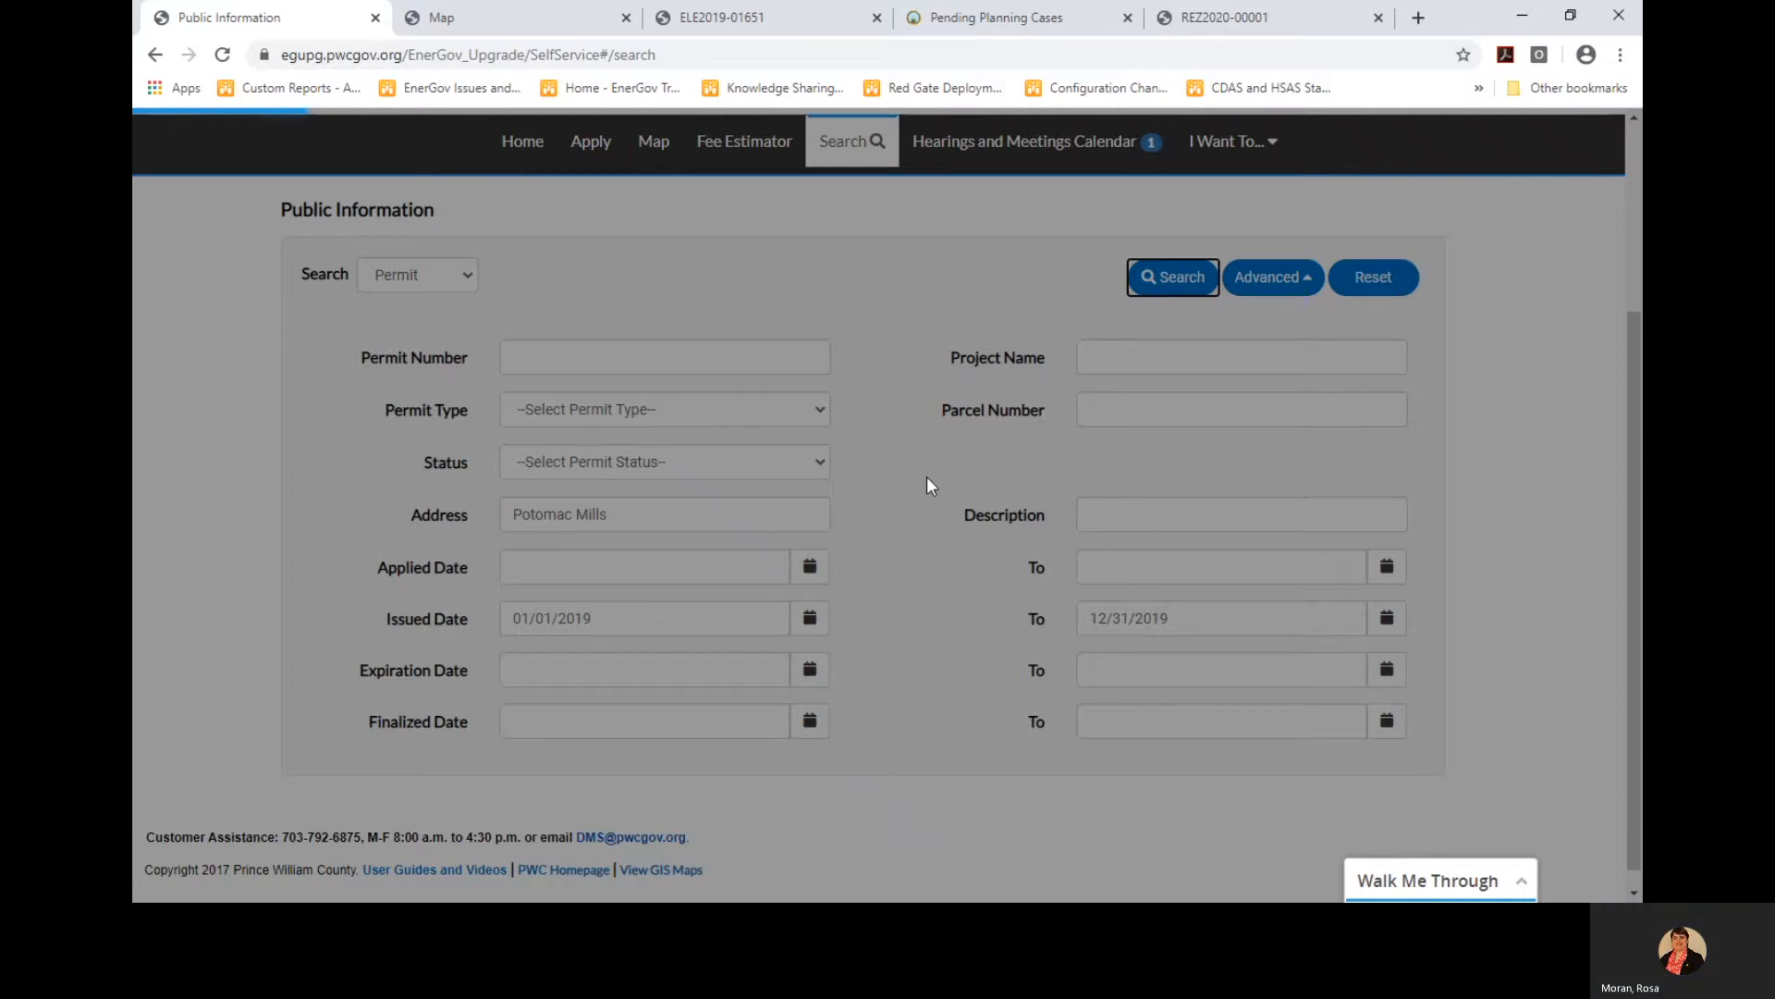
# Export the 56 permit results to CSV as PotomacMillsPermits and dismiss the download bar
pyautogui.scroll(-3, 965, 561)
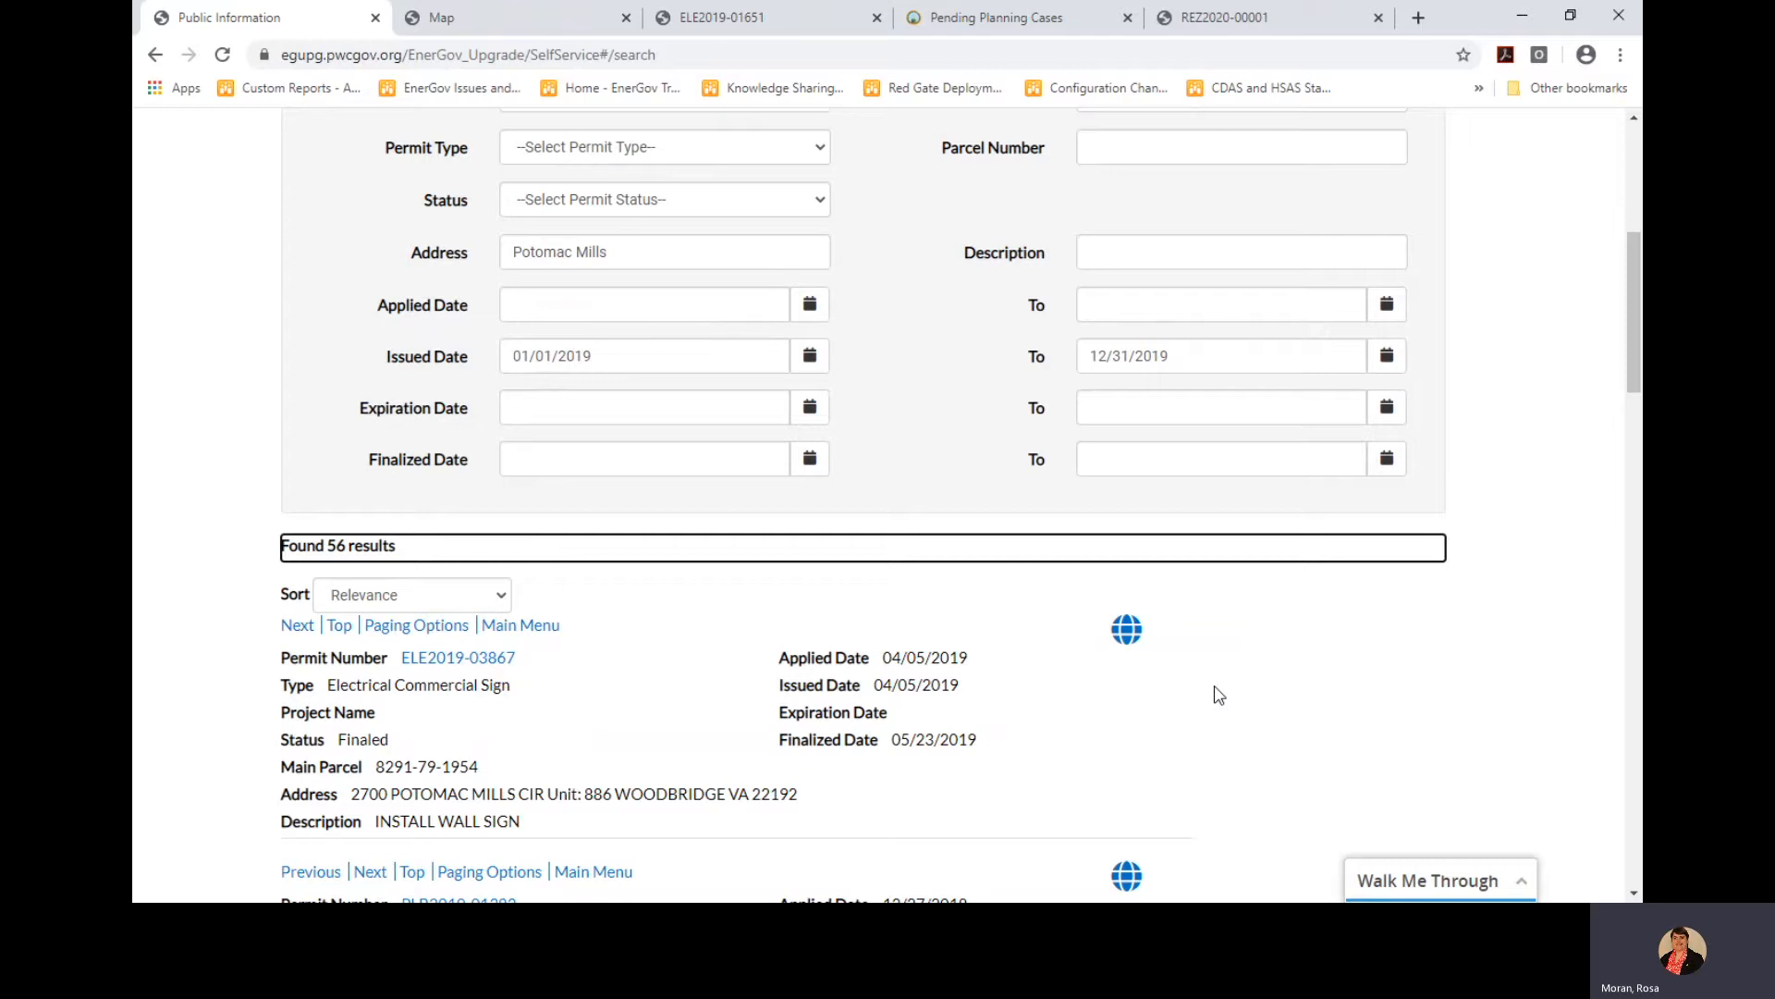
pyautogui.scroll(1, 1219, 695)
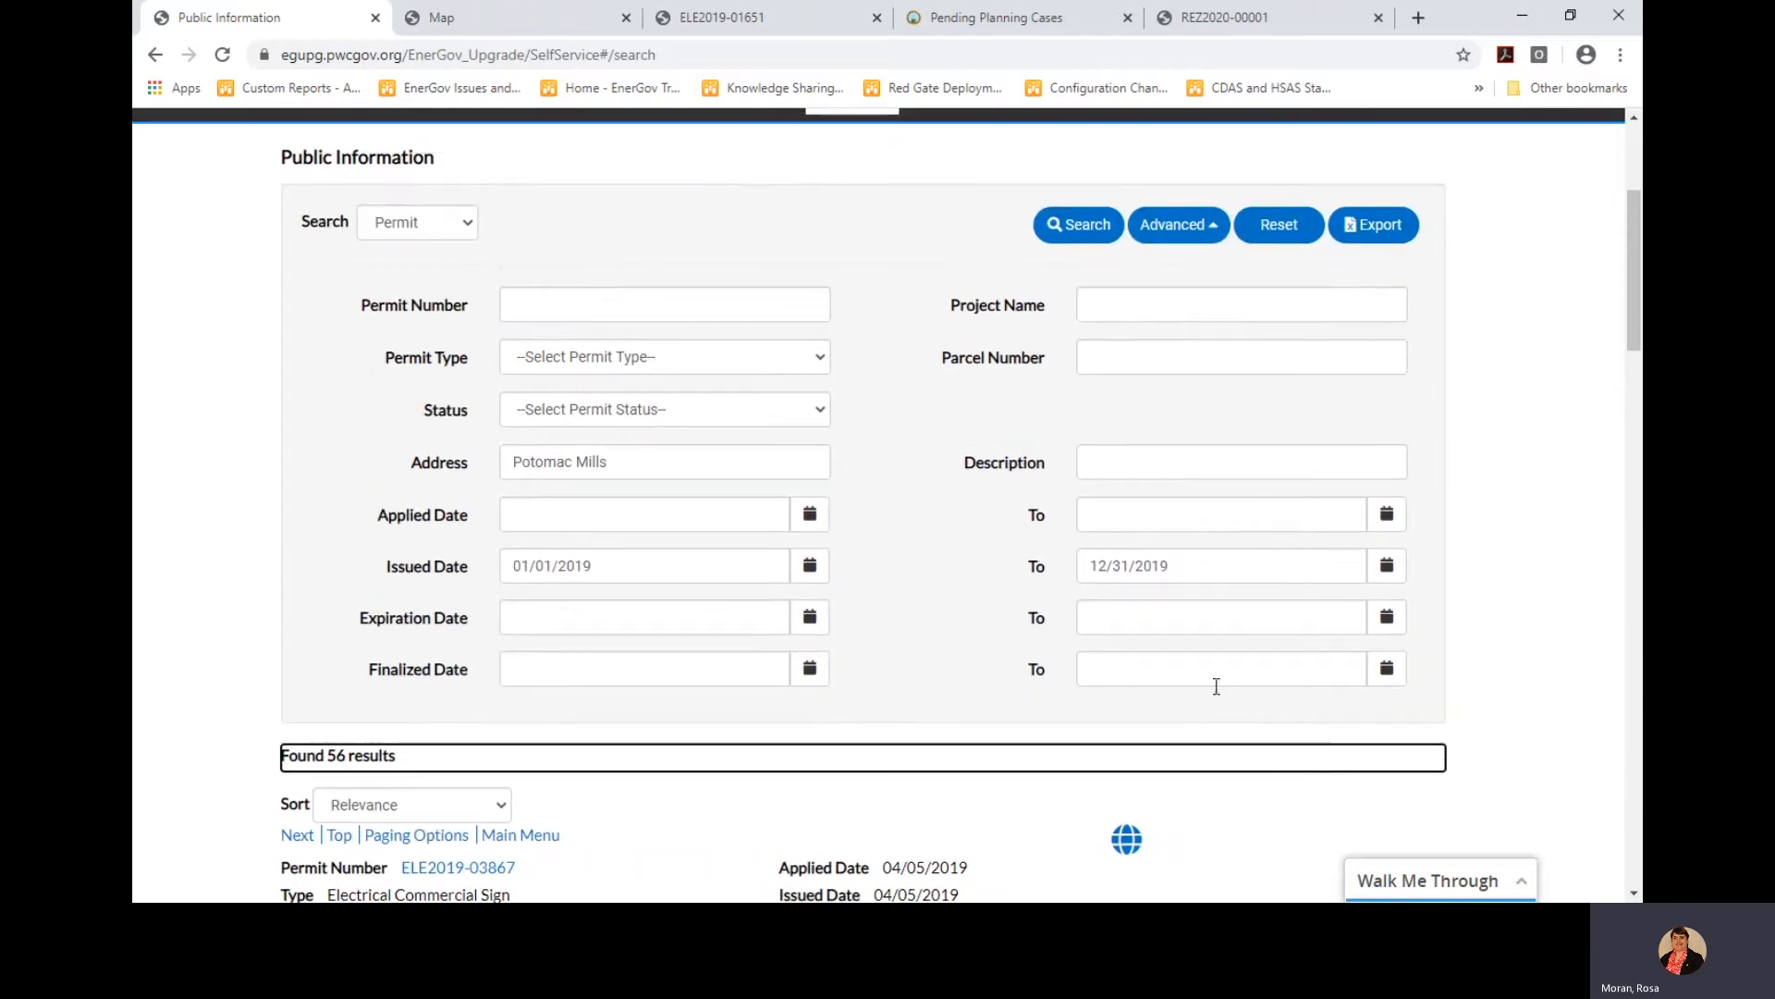
pyautogui.click(1368, 226)
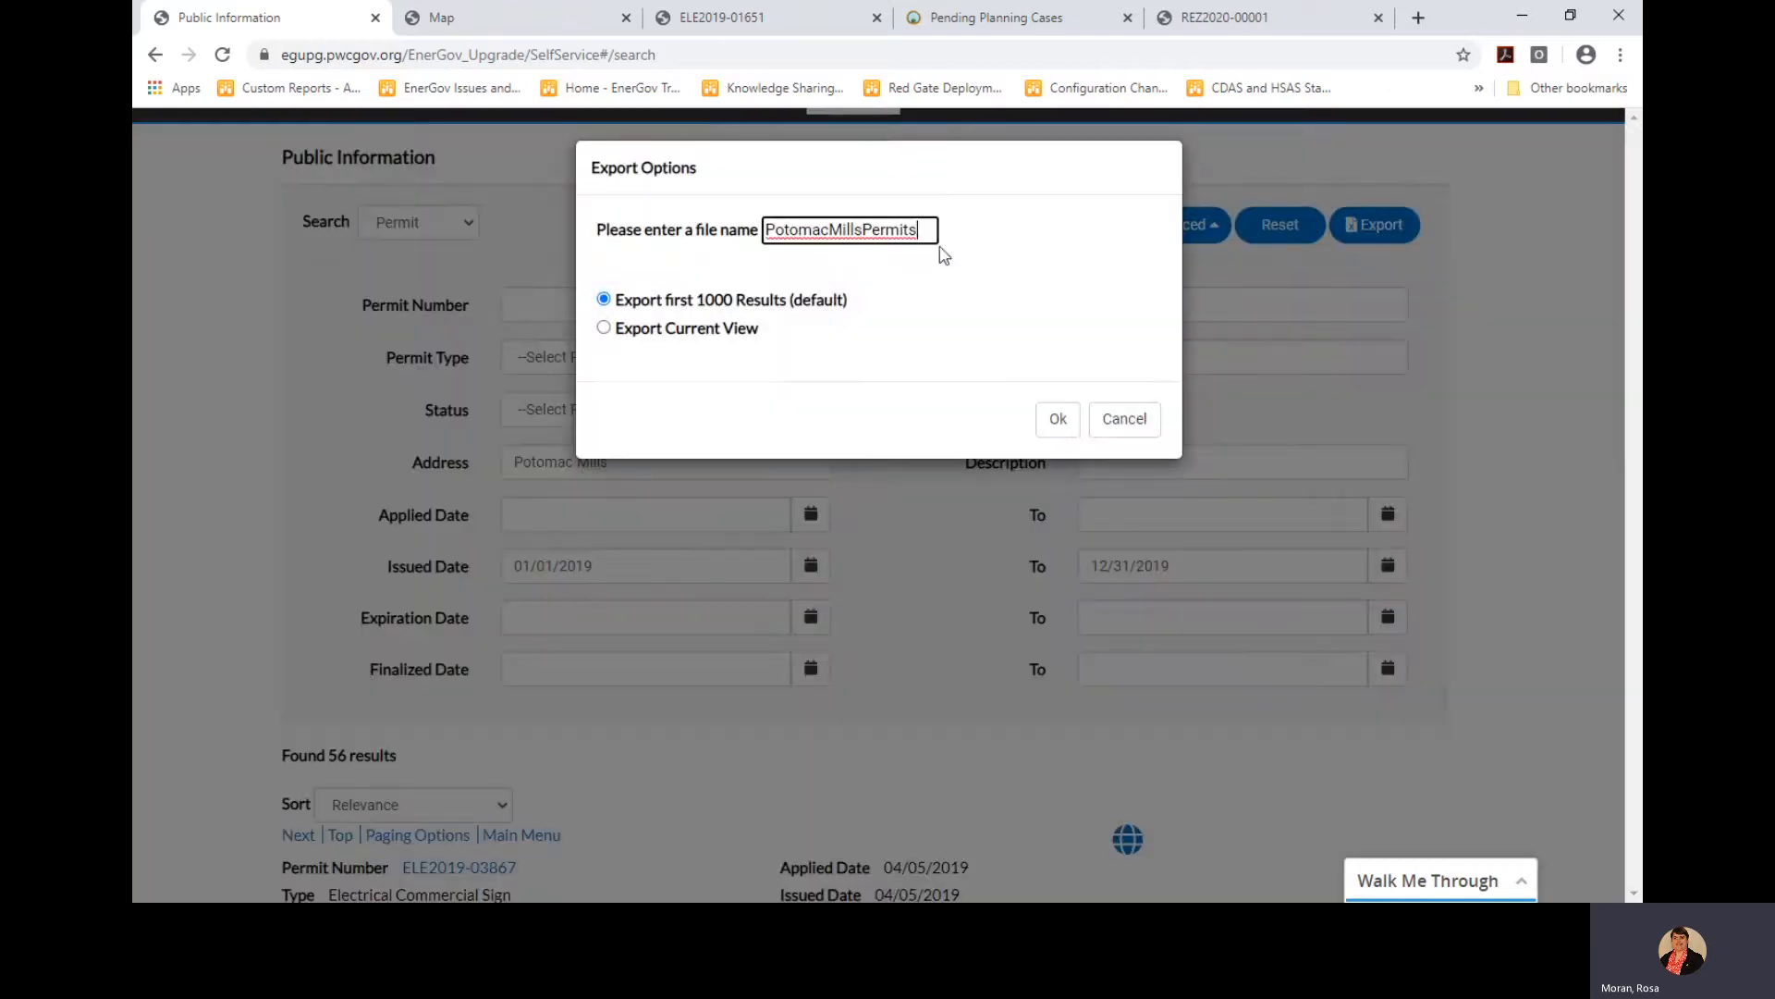
pyautogui.click(1060, 424)
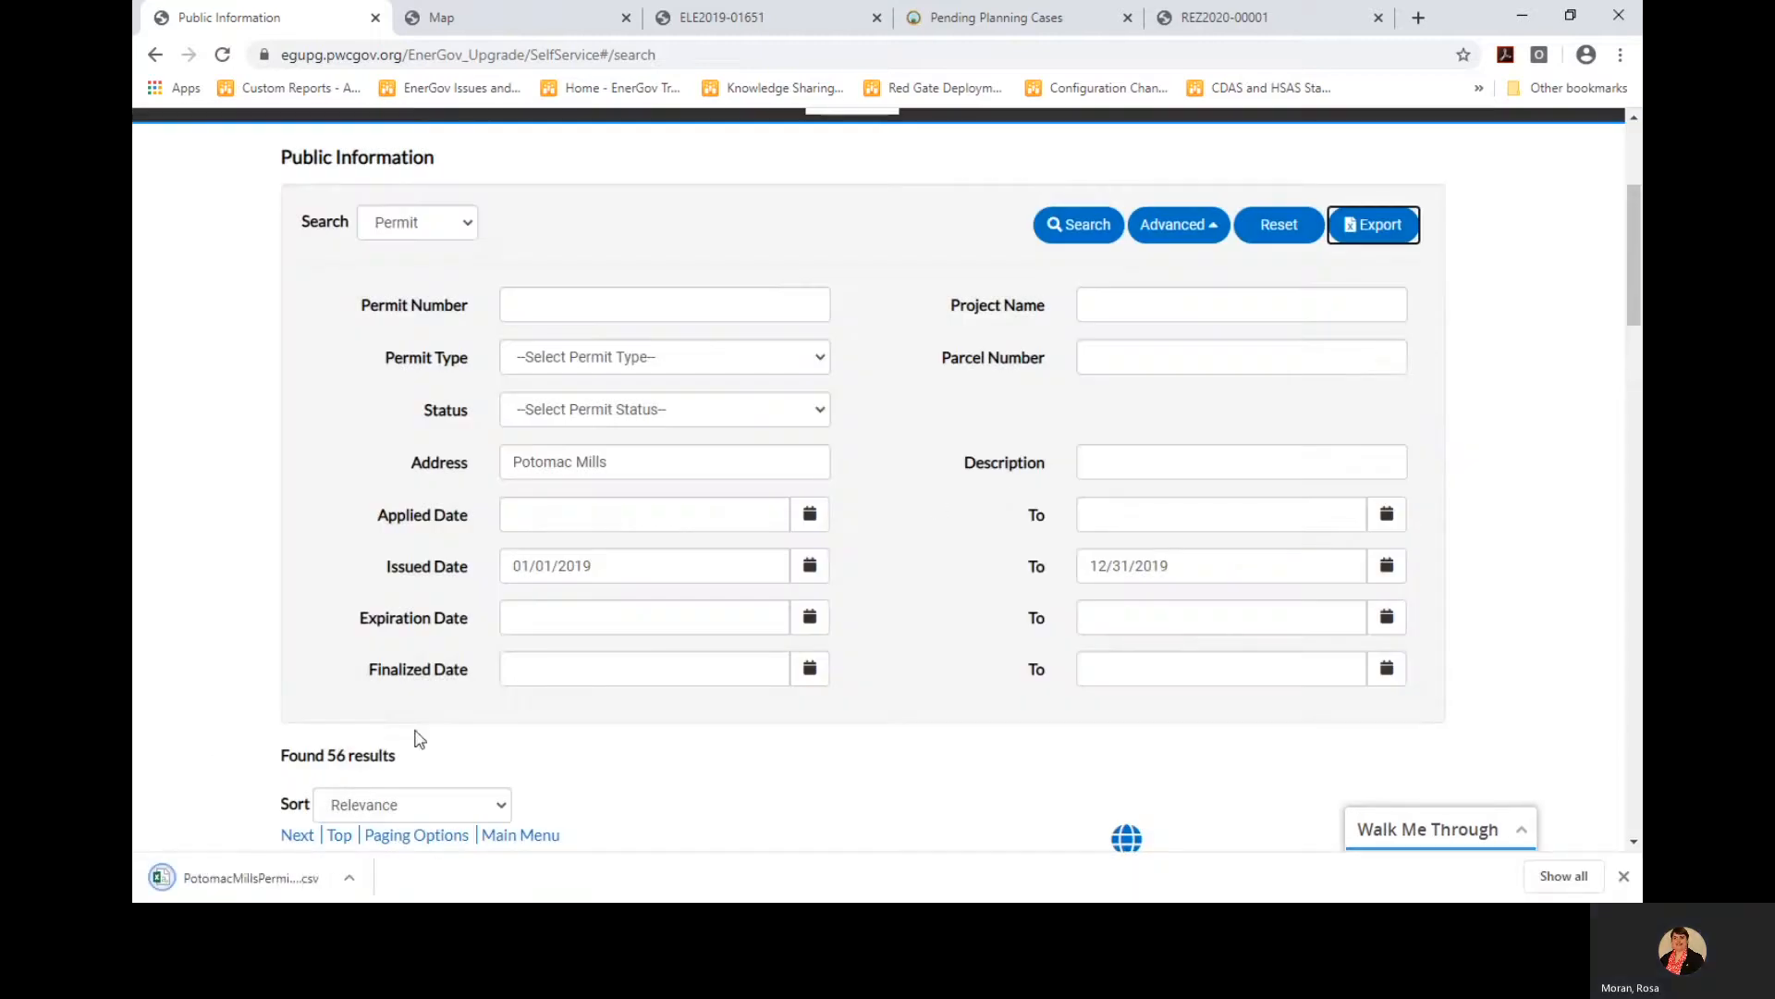
pyautogui.click(1625, 877)
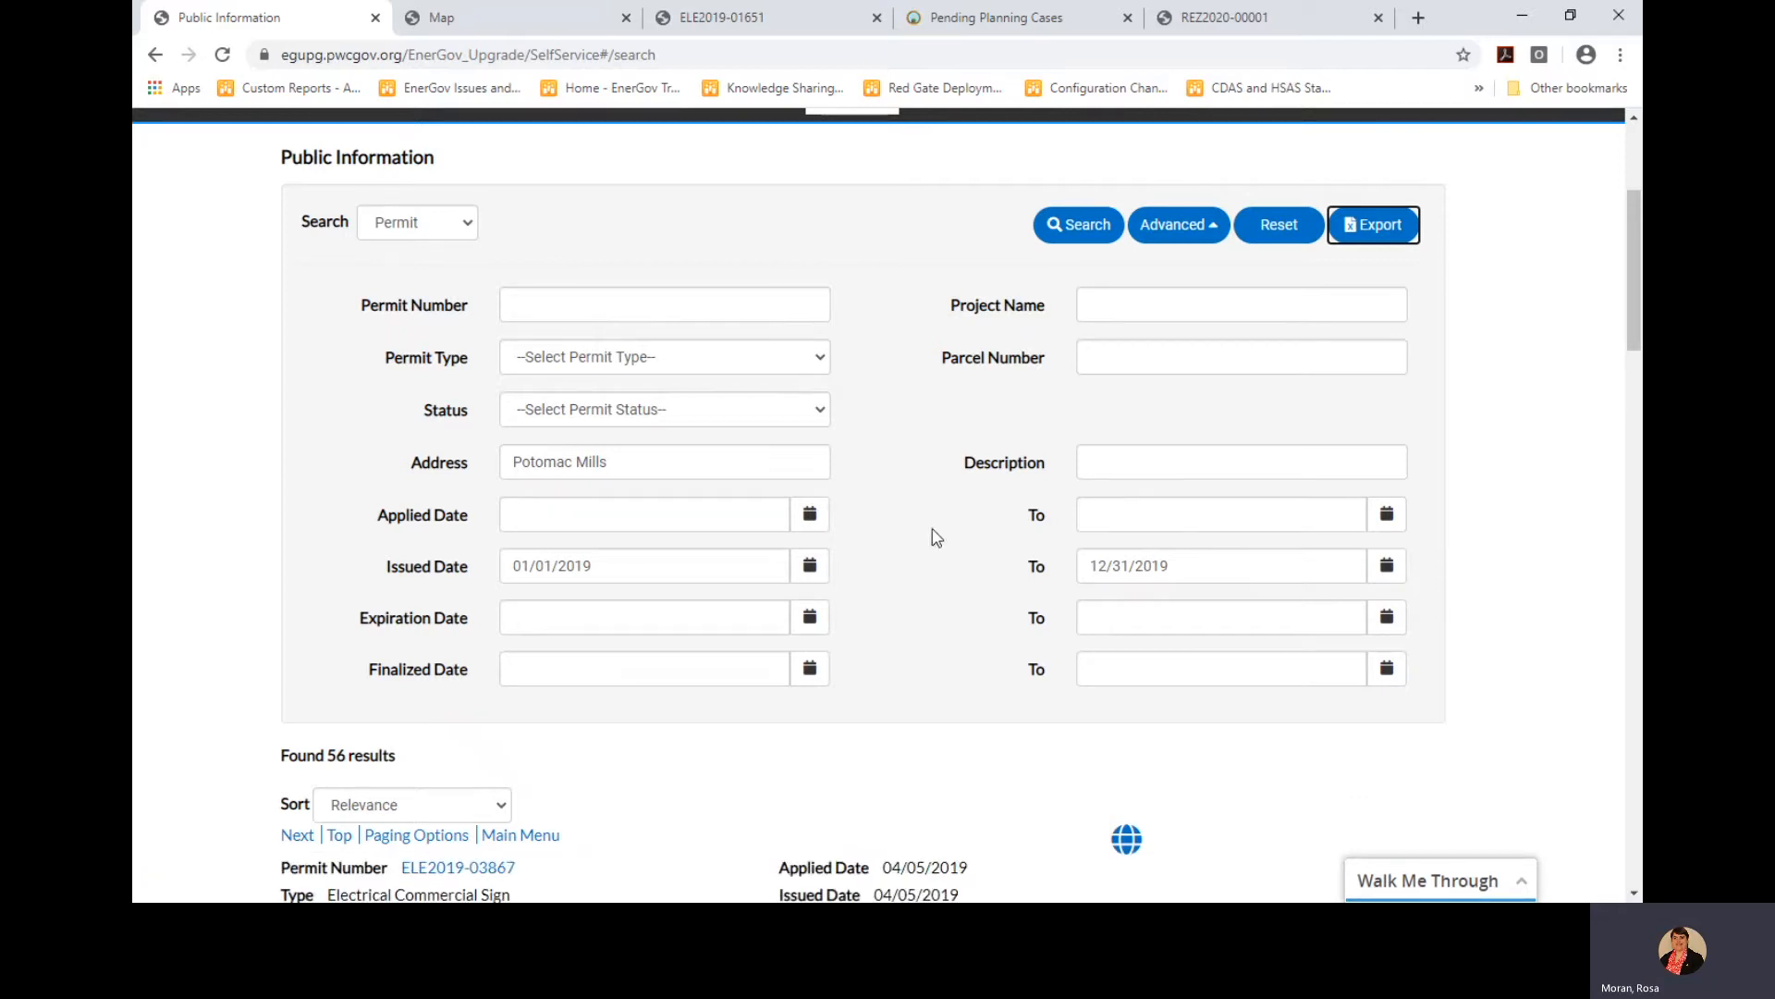
pyautogui.scroll(3, 924, 527)
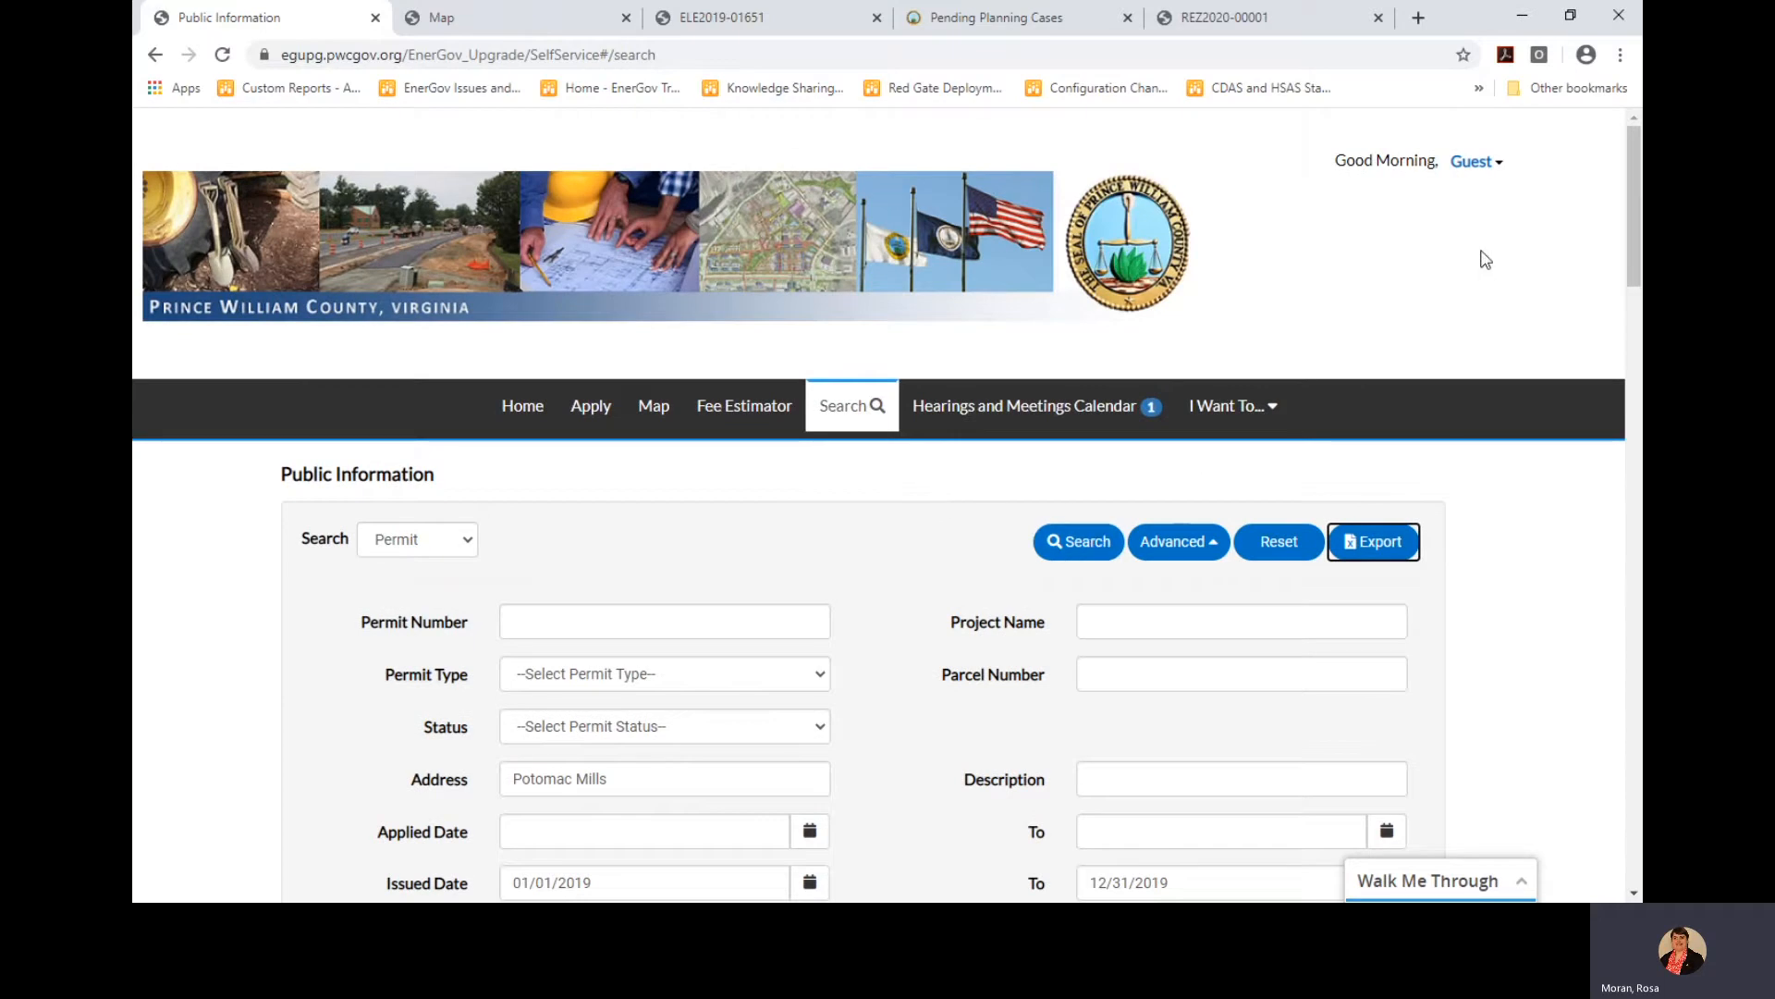
# Log in from the Guest menu using the account username and password
pyautogui.click(1470, 169)
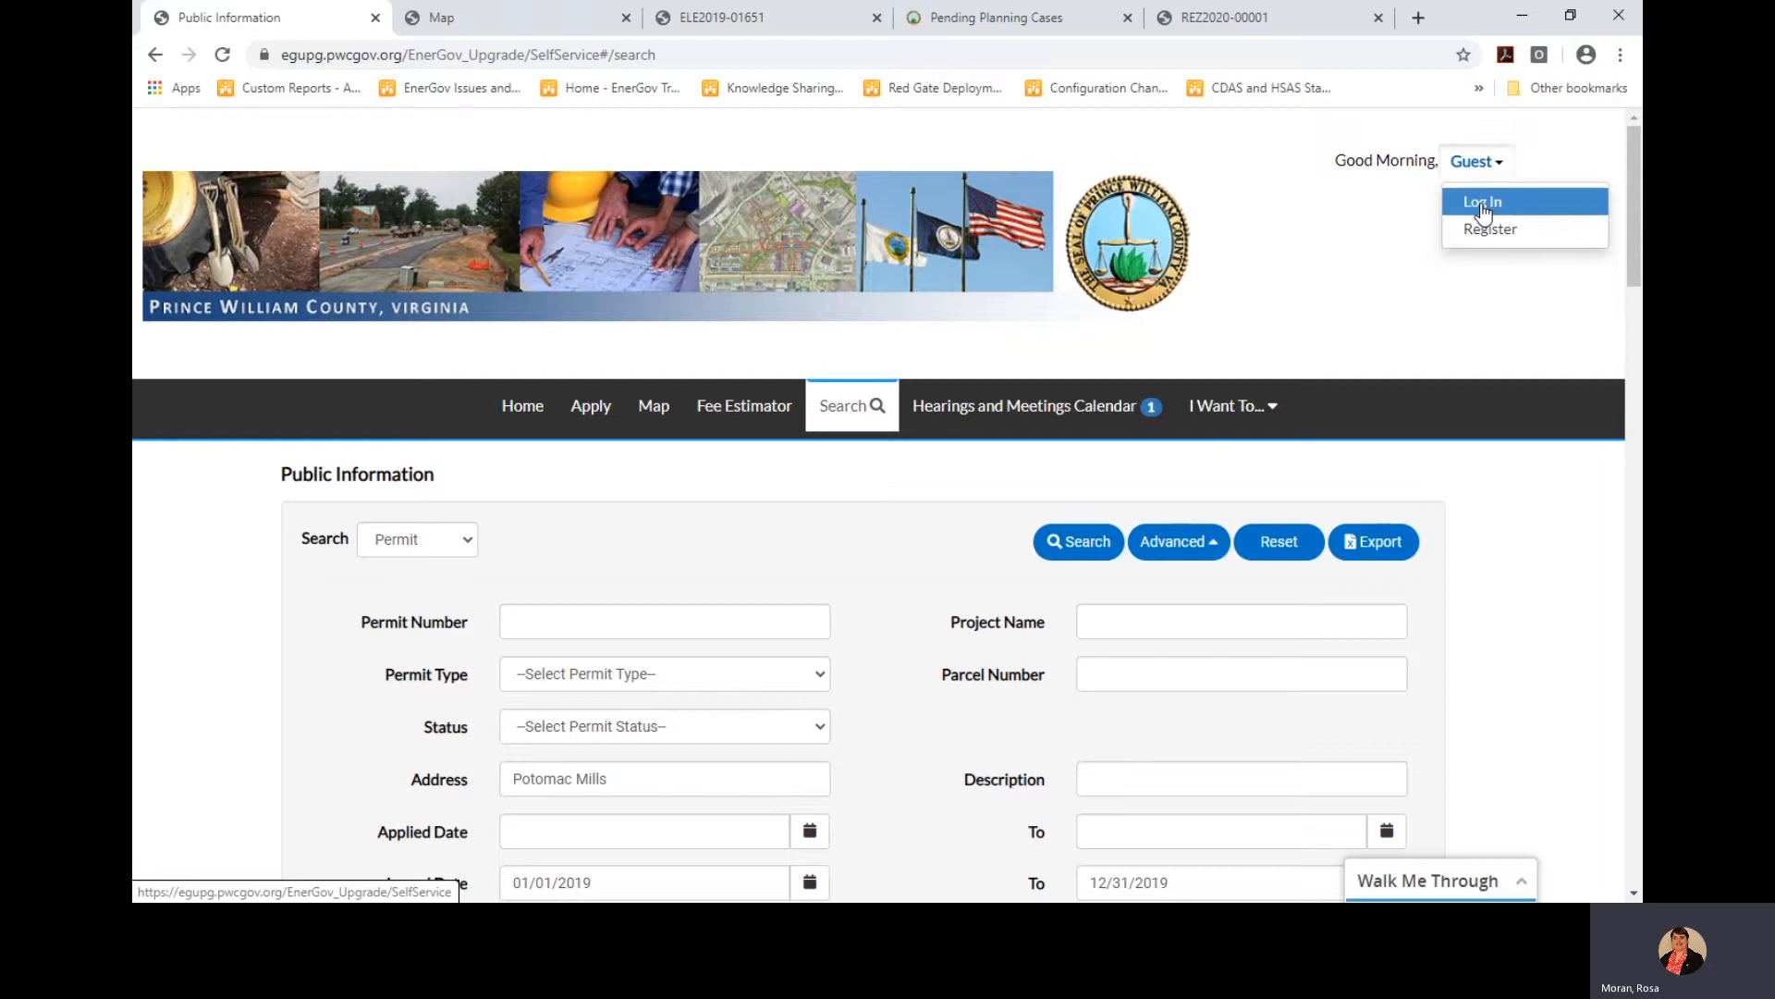
pyautogui.click(1482, 202)
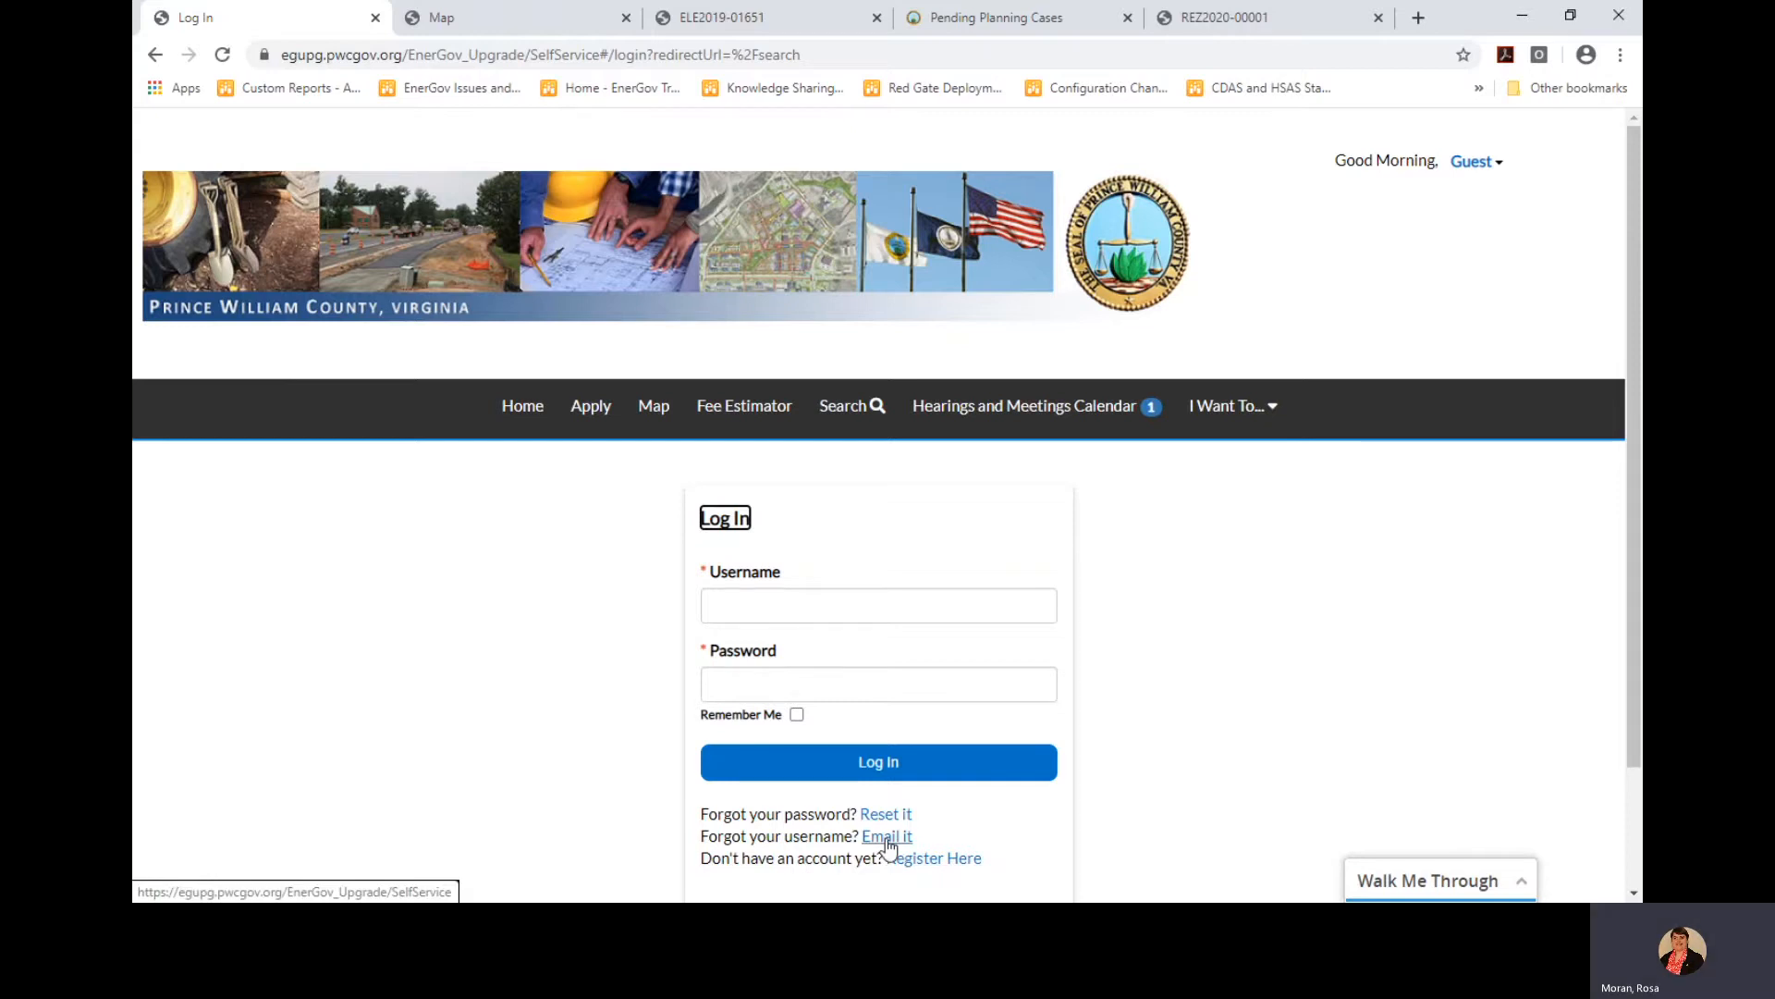
pyautogui.click(802, 602)
pyautogui.write('st')
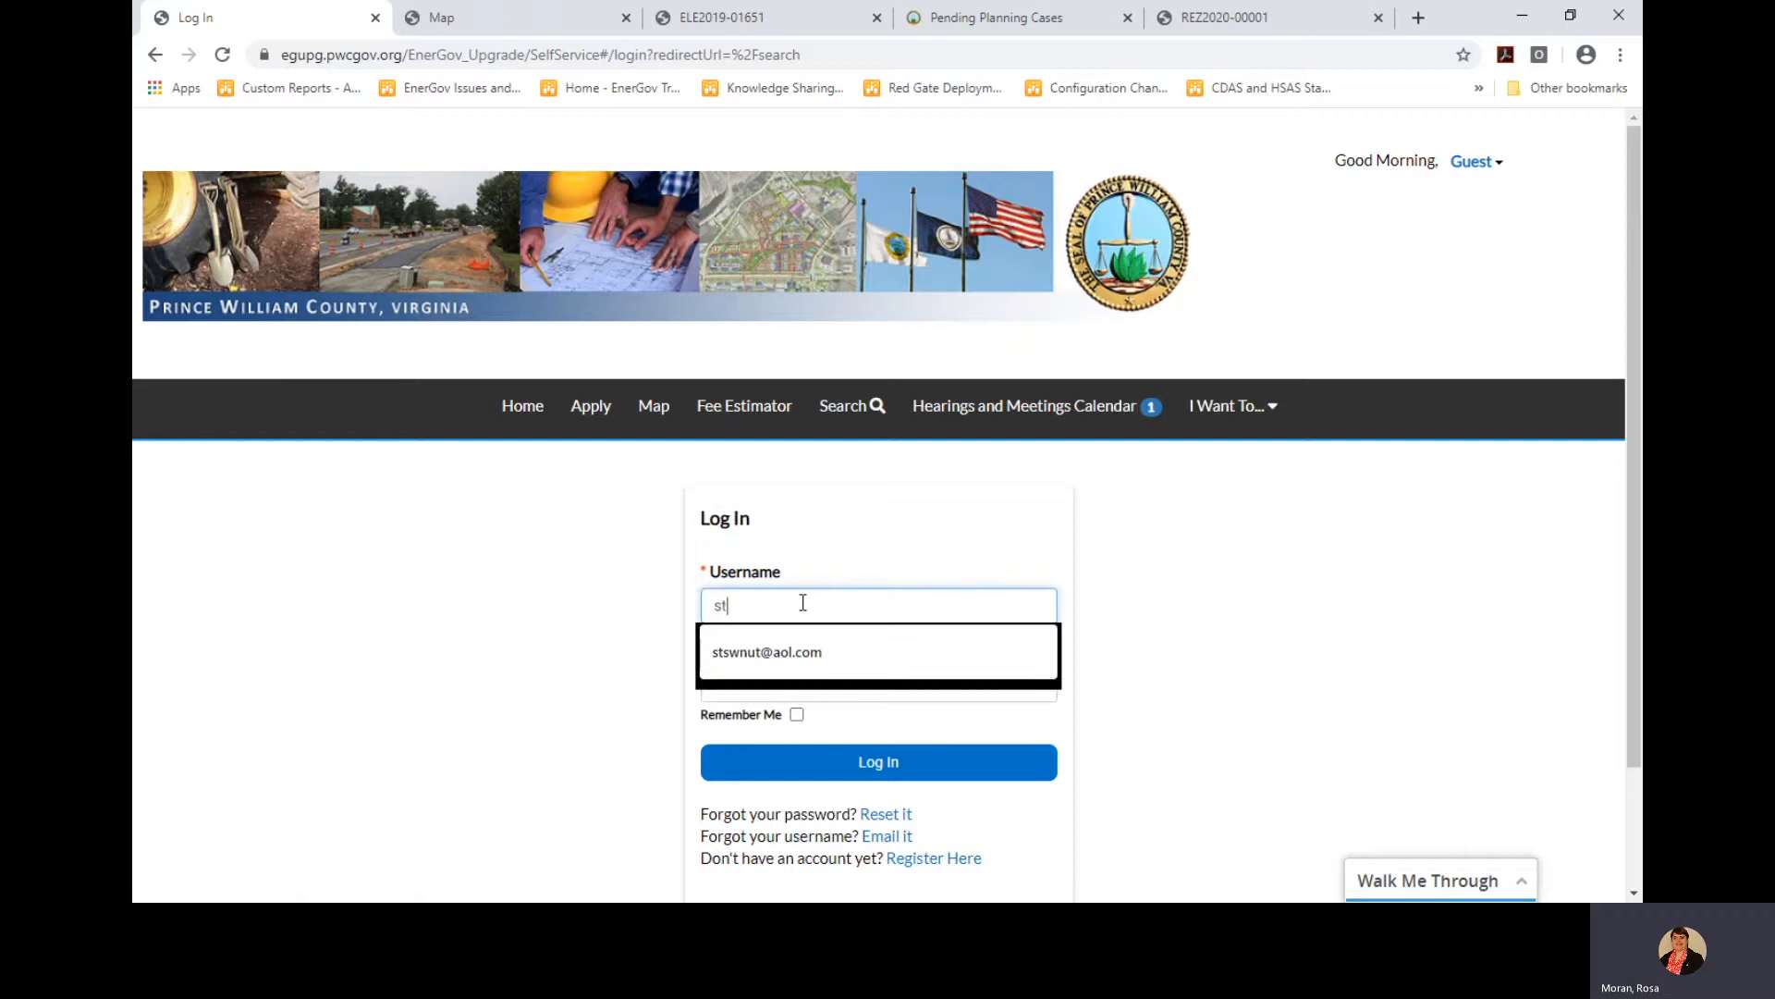
pyautogui.write('swnut')
pyautogui.press('Tab')
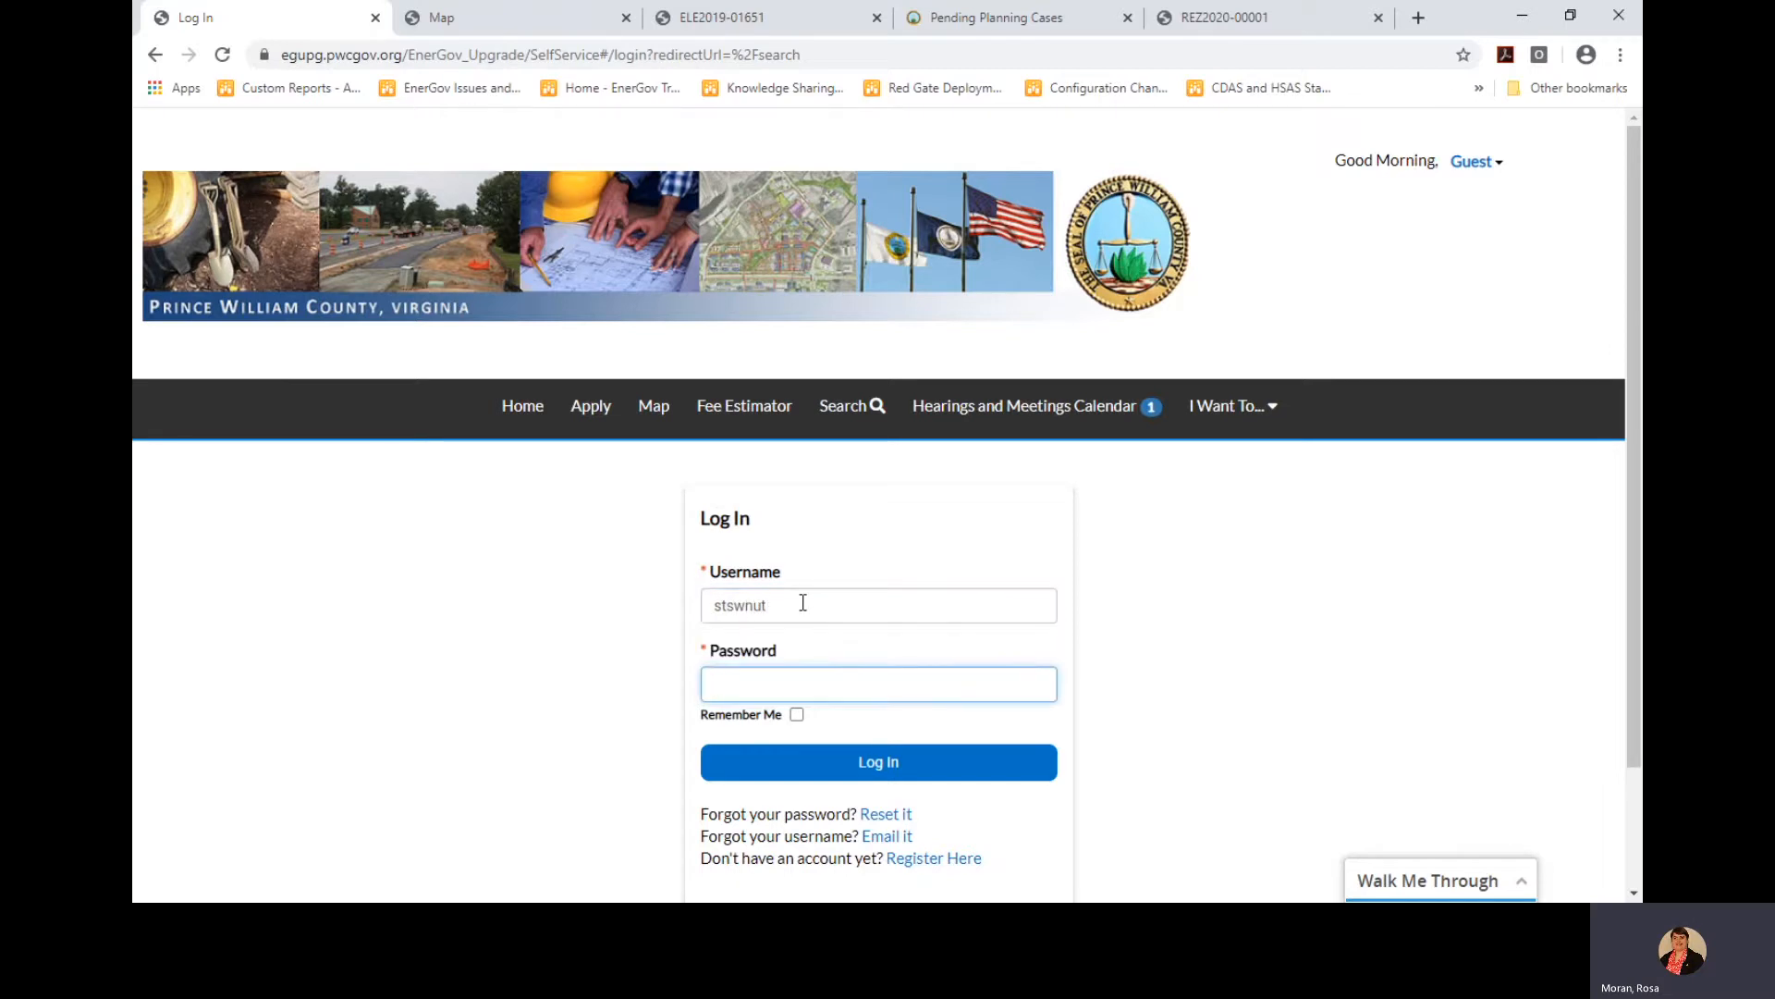
pyautogui.write('••••••••••')
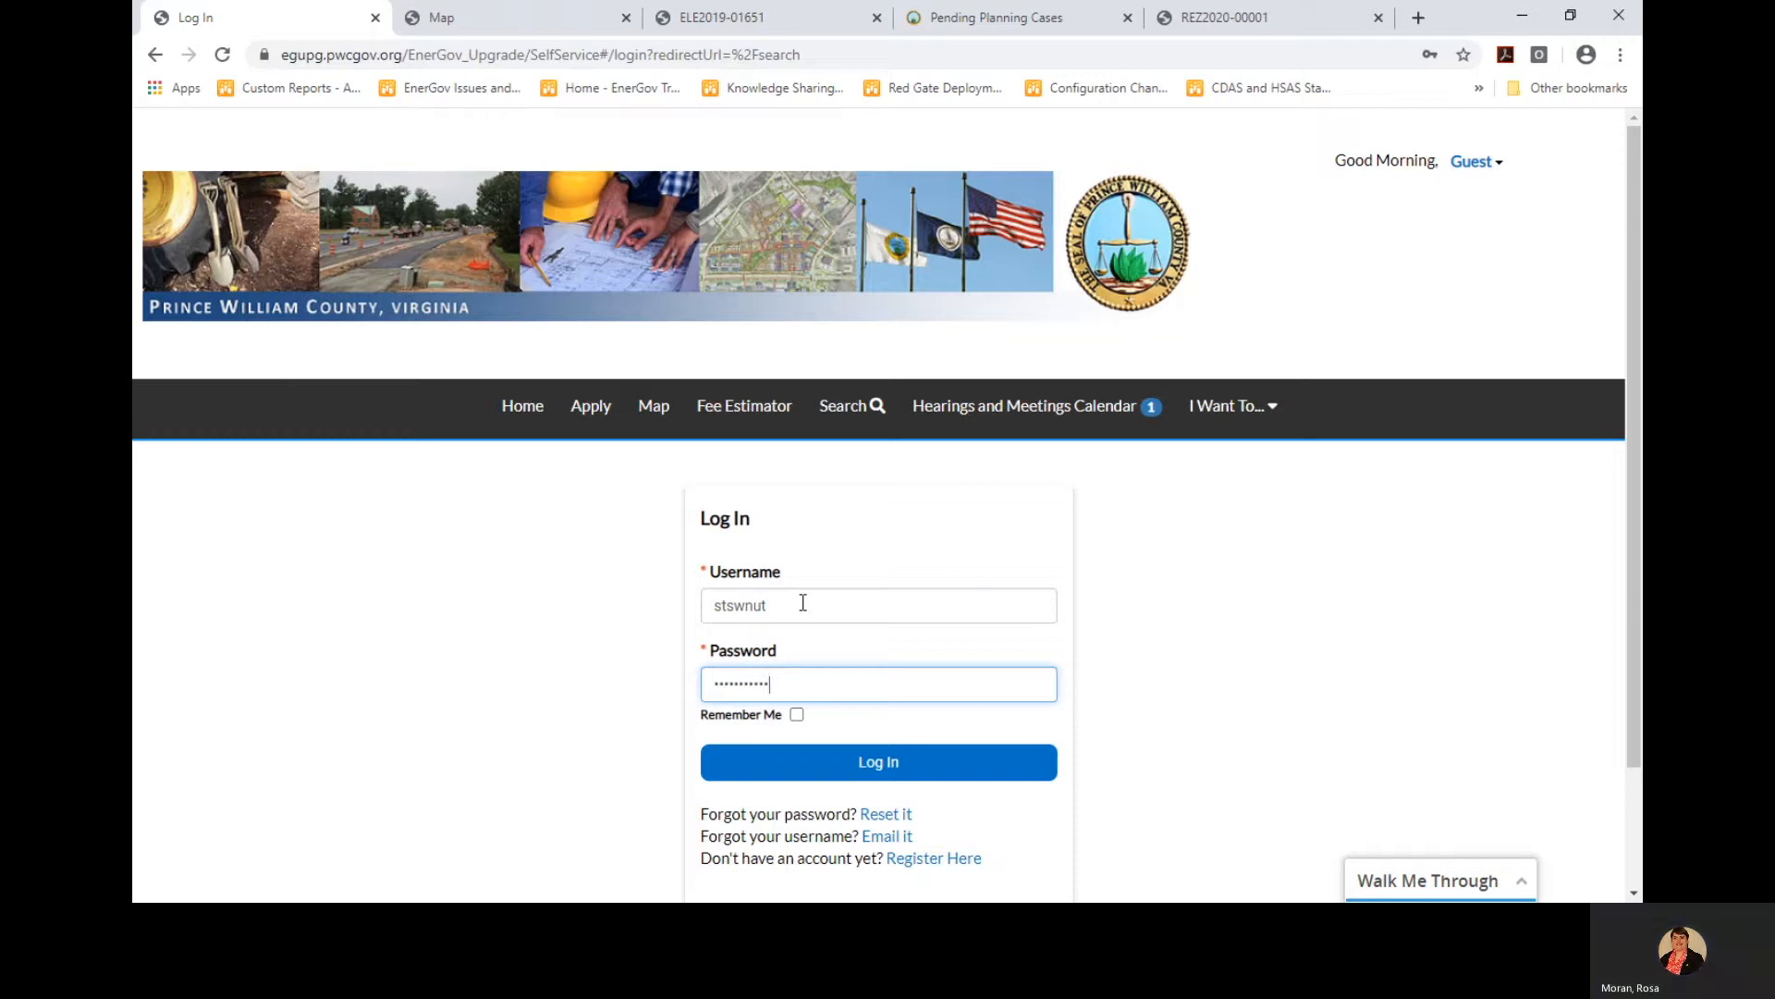
pyautogui.write('•••')
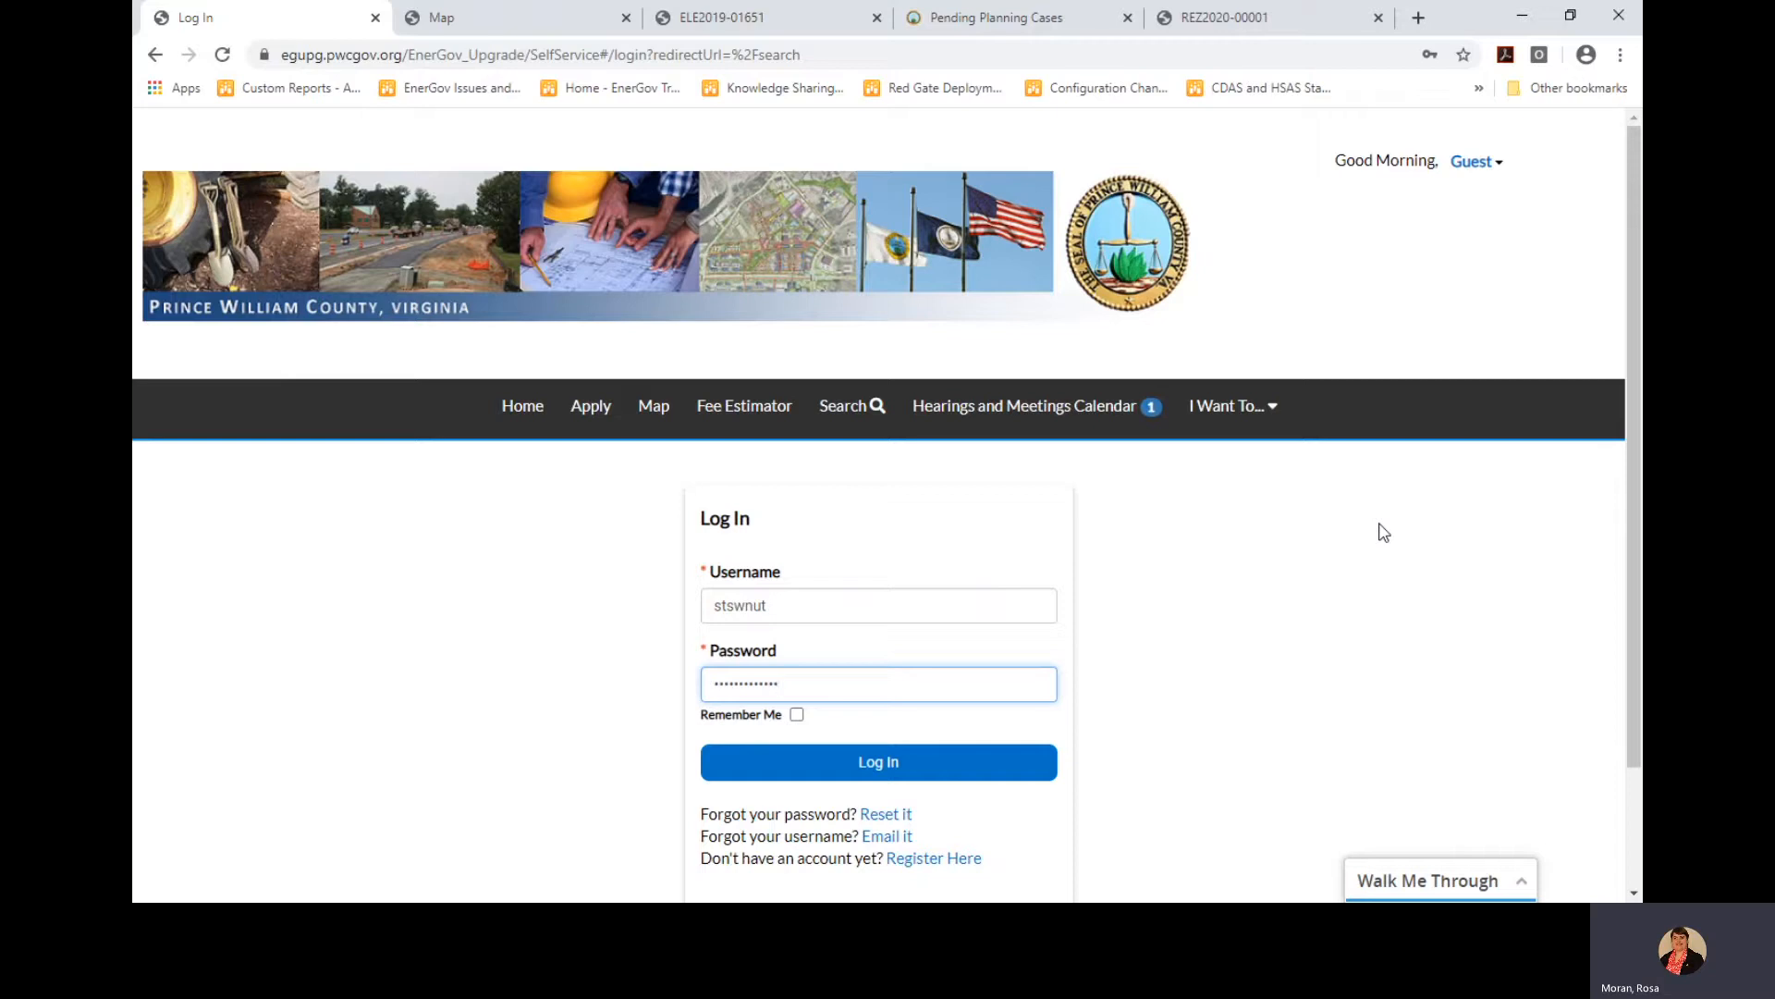
pyautogui.click(1476, 161)
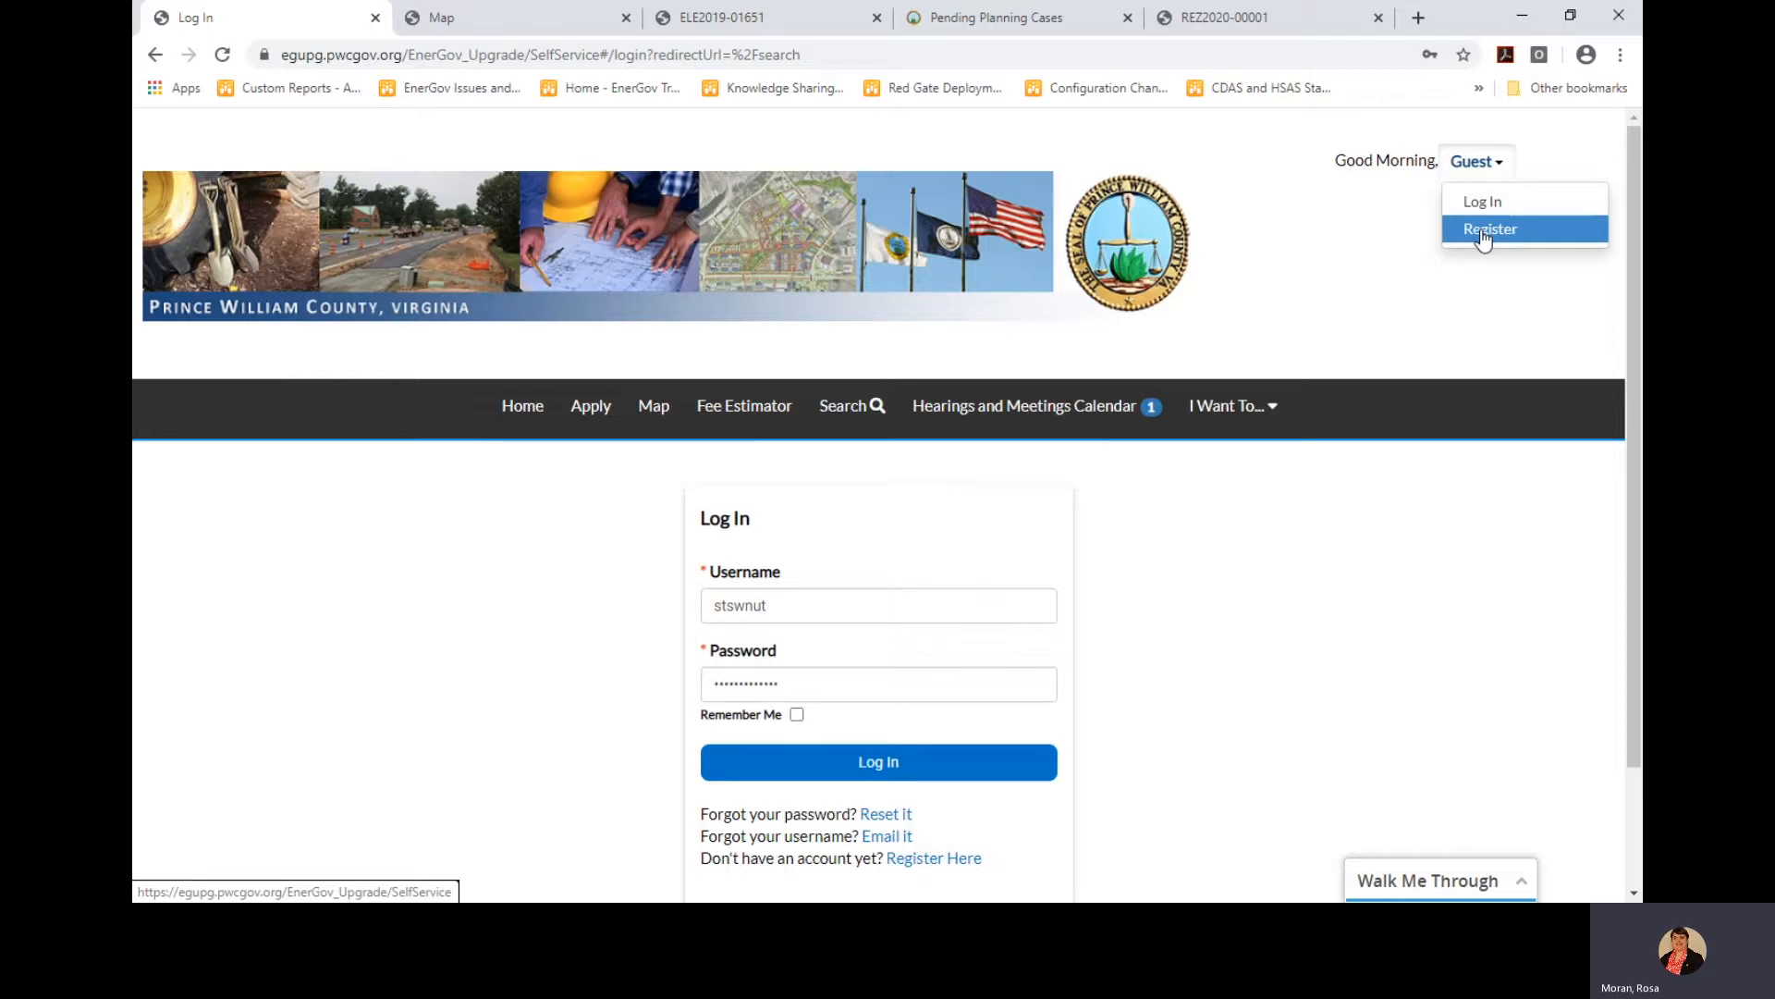
pyautogui.click(883, 773)
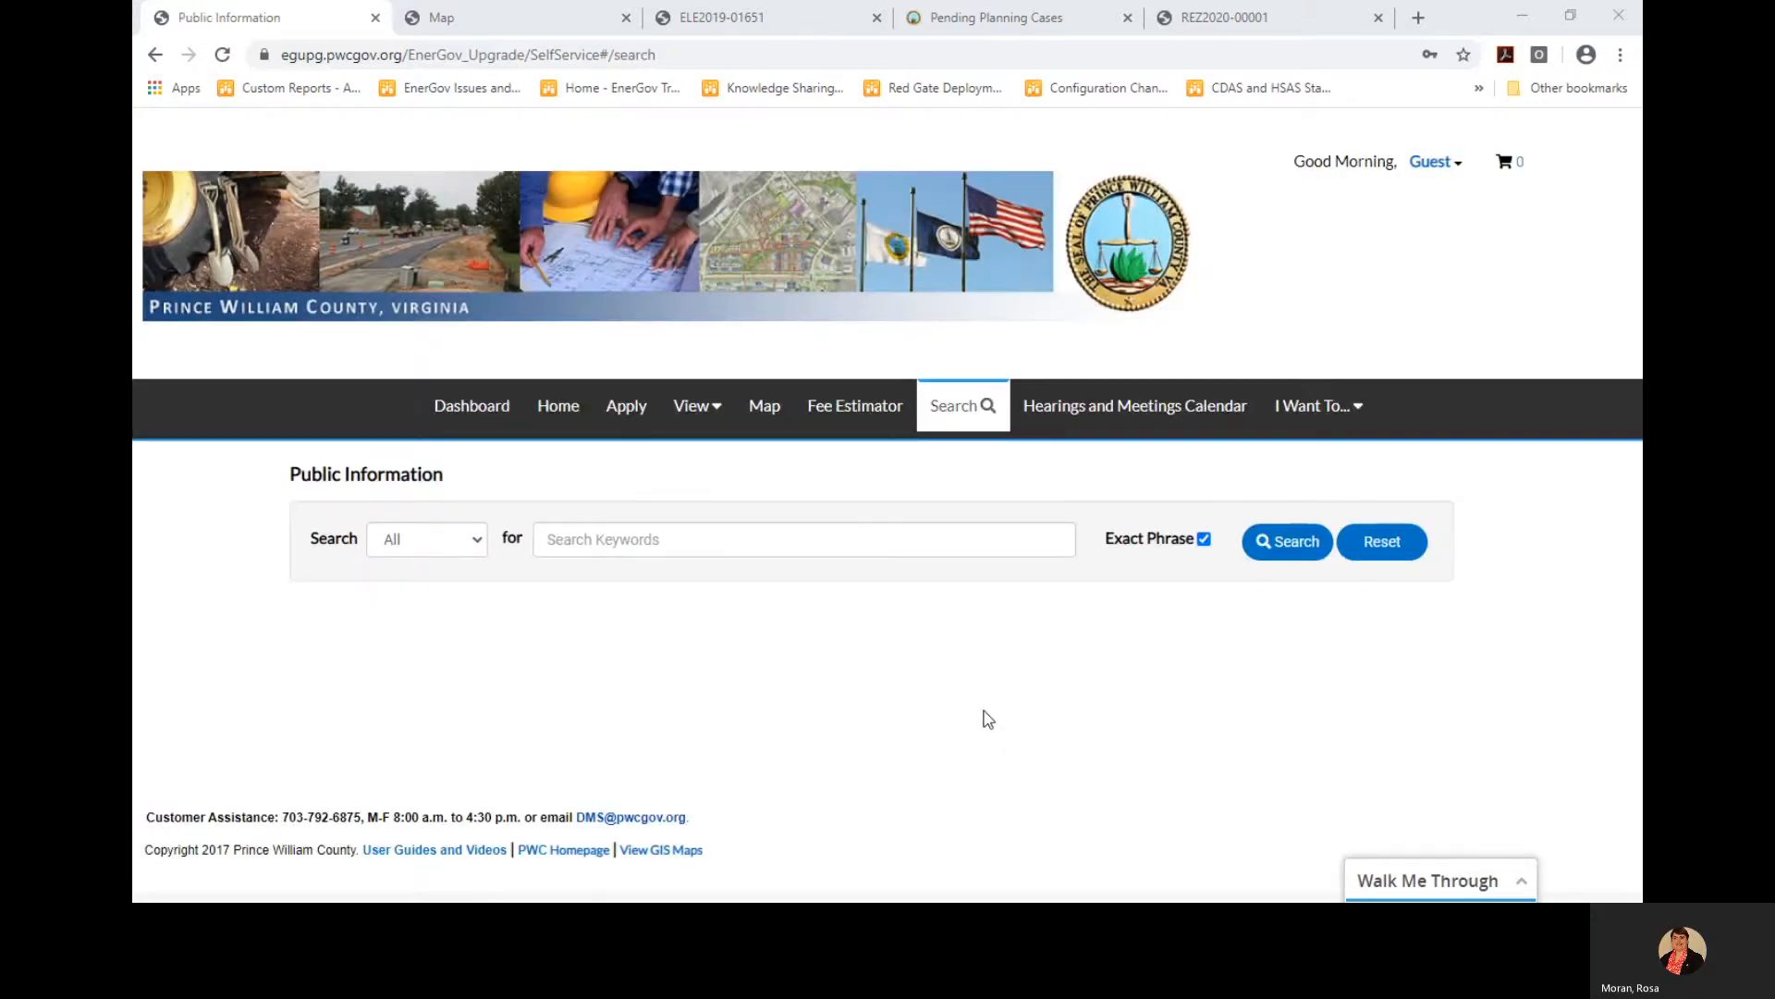
# Open the Dashboard and review My Permits, My Plans, My Inspections and My Invoices
pyautogui.click(463, 406)
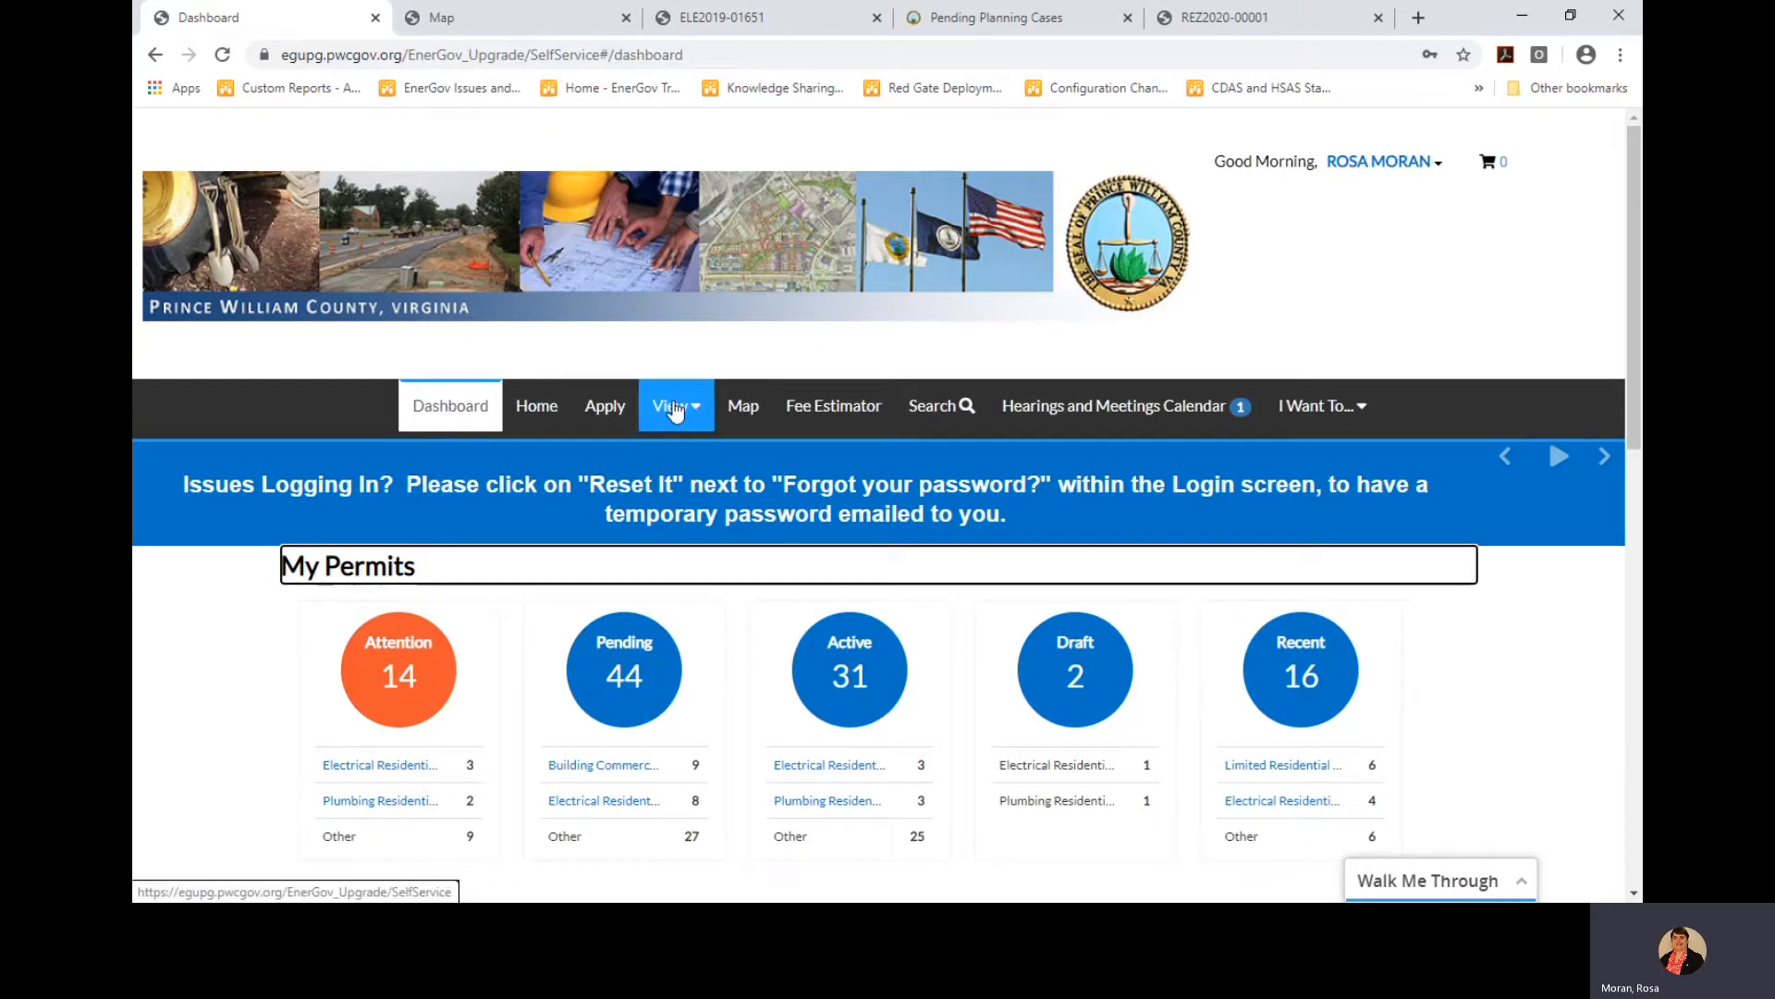
pyautogui.scroll(-2, 692, 560)
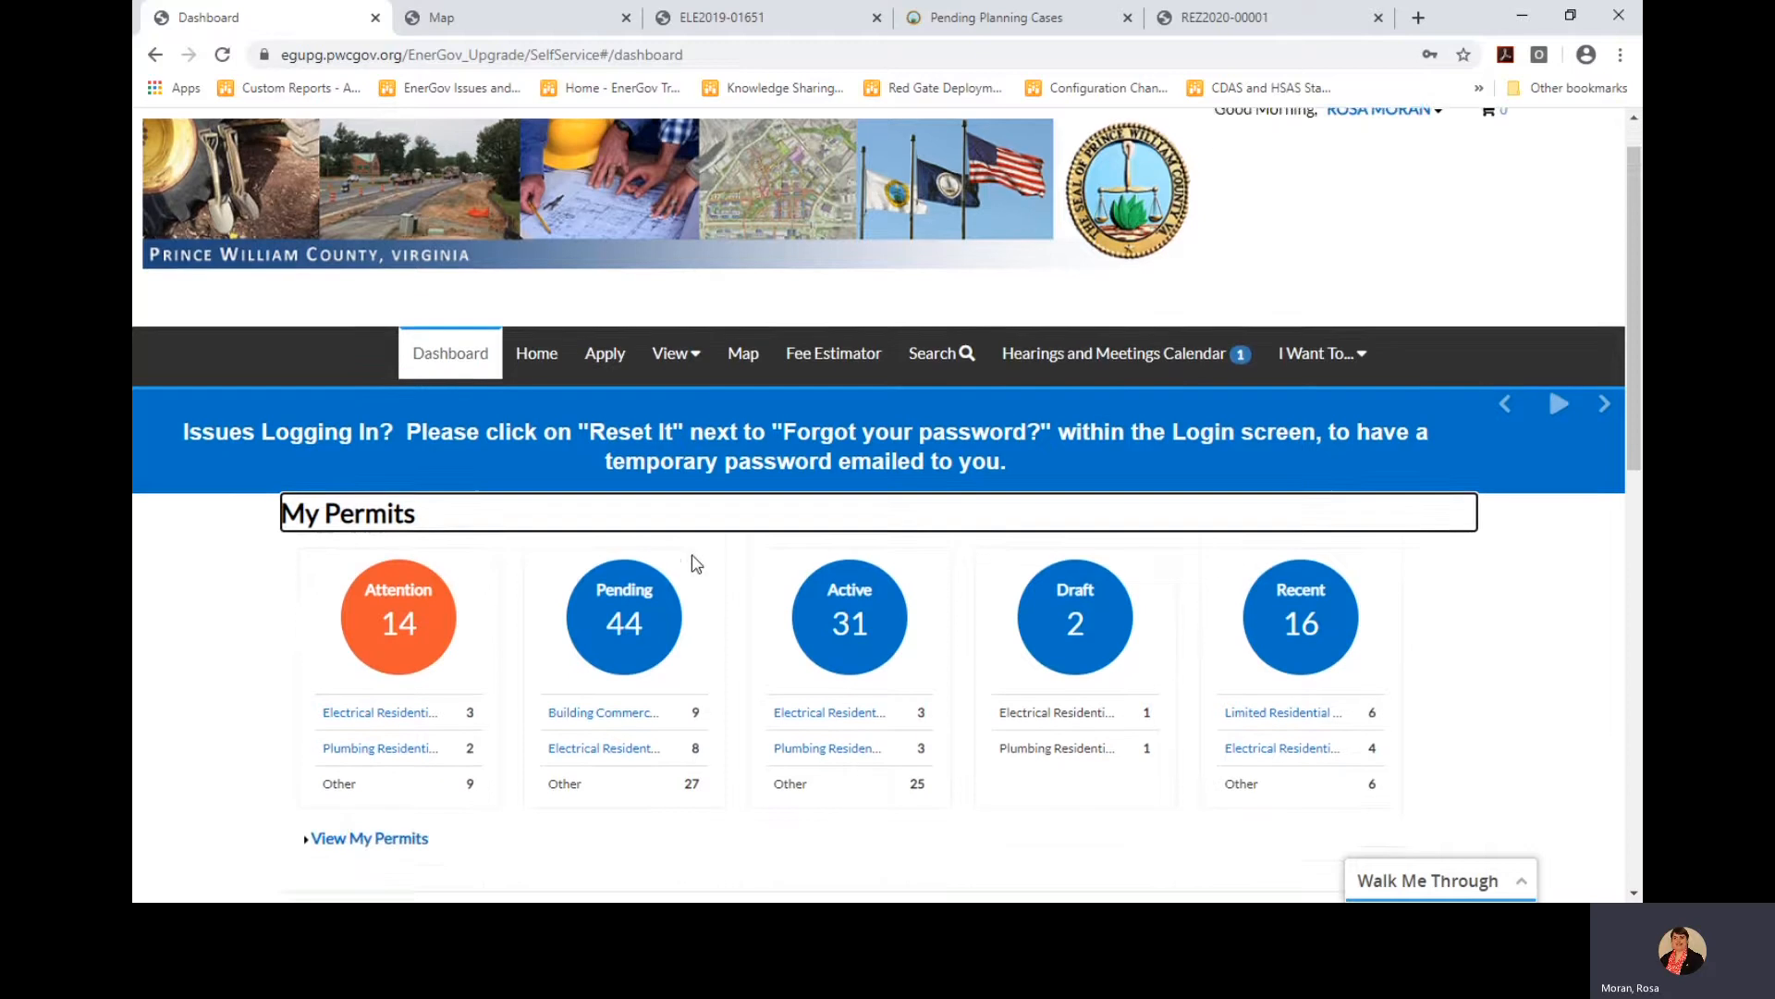
pyautogui.scroll(-2, 697, 563)
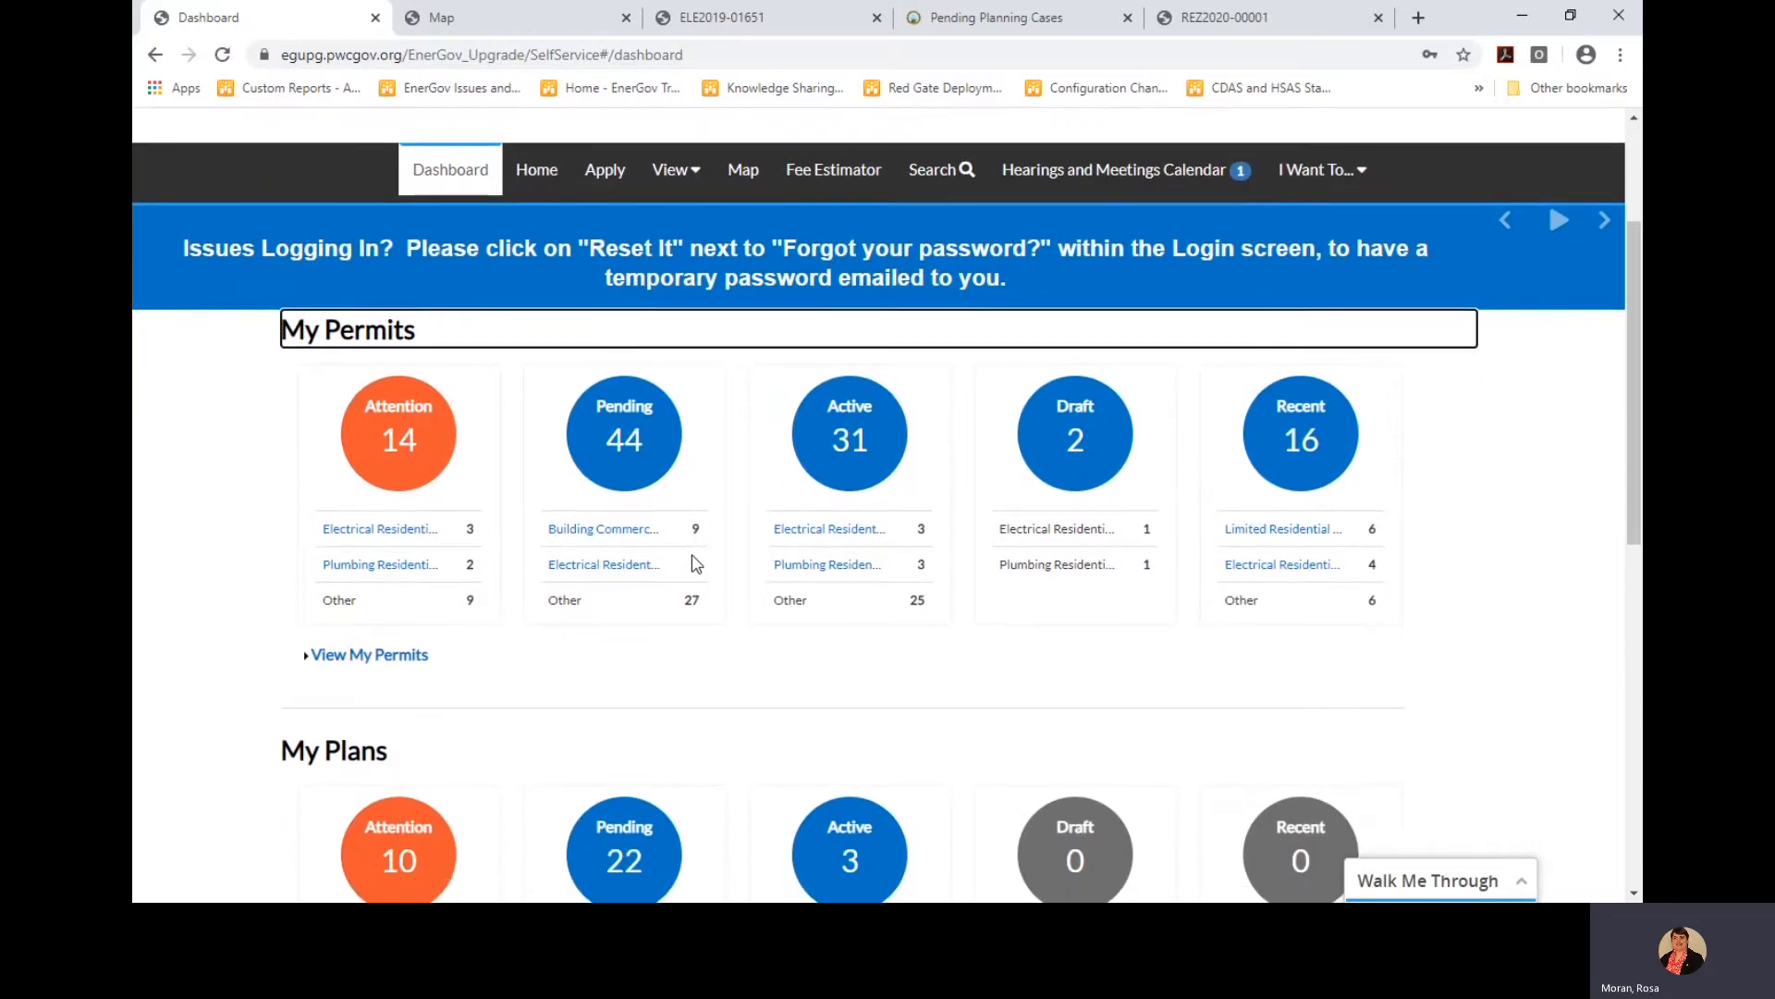
pyautogui.scroll(-1, 696, 563)
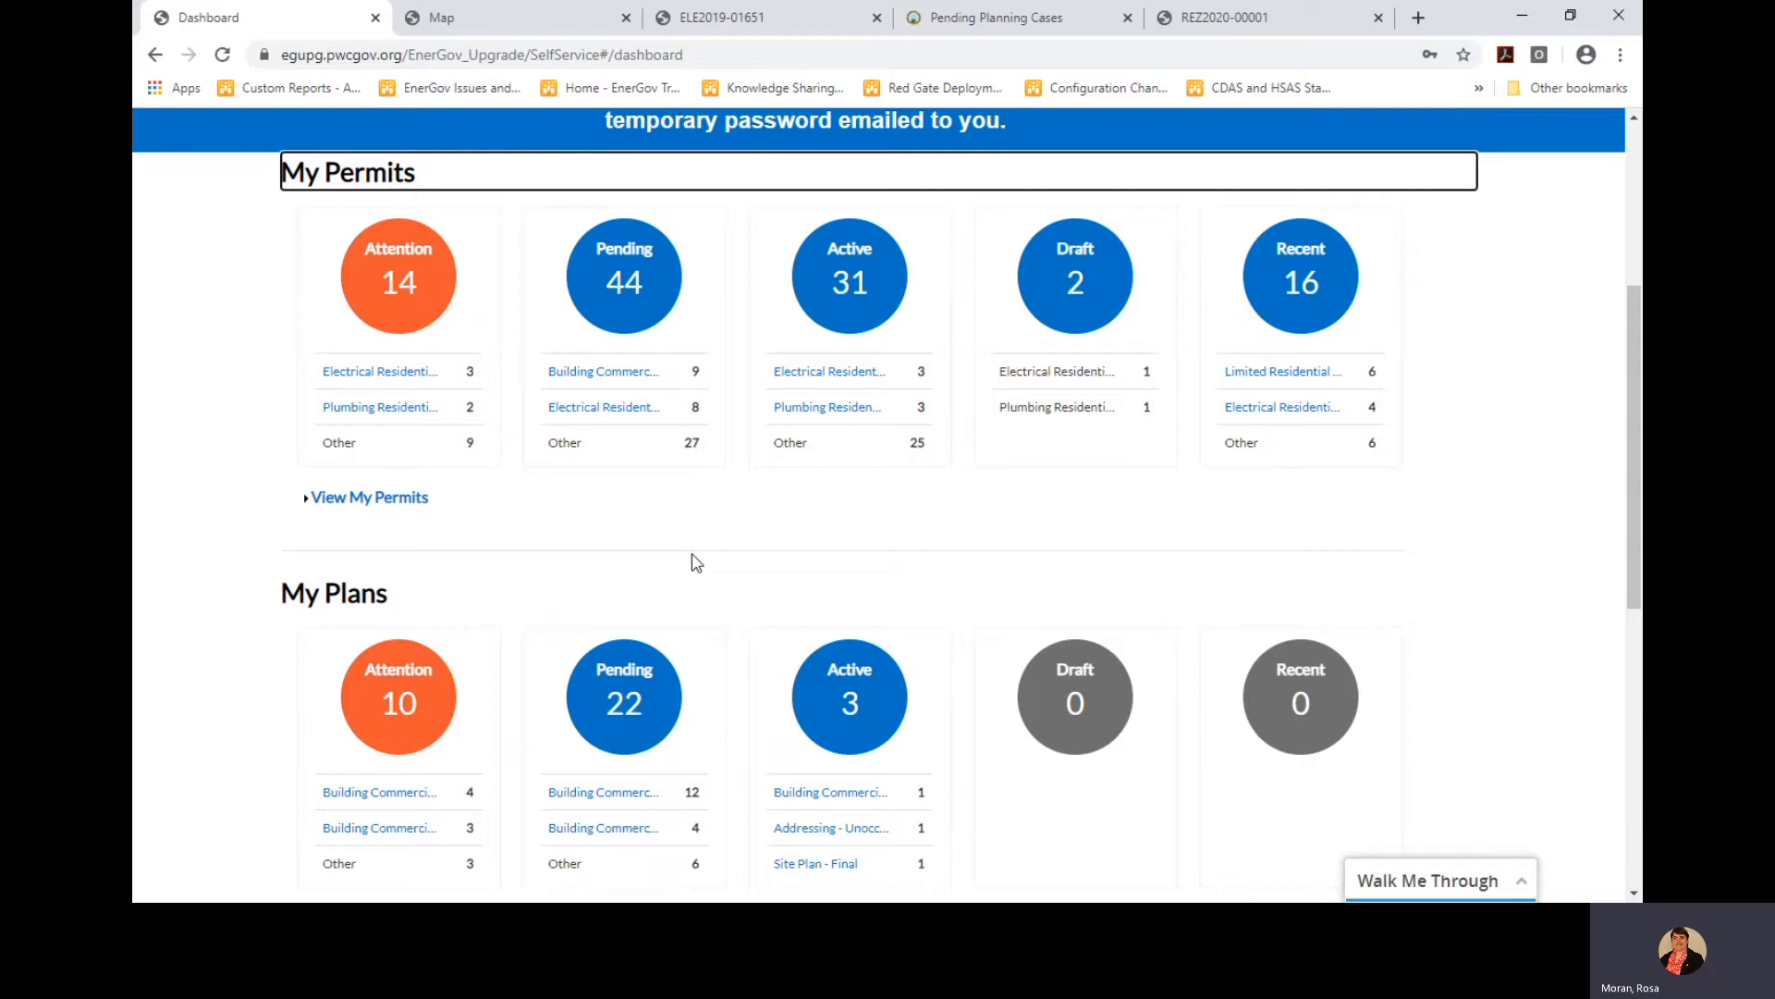
pyautogui.scroll(-4, 583, 721)
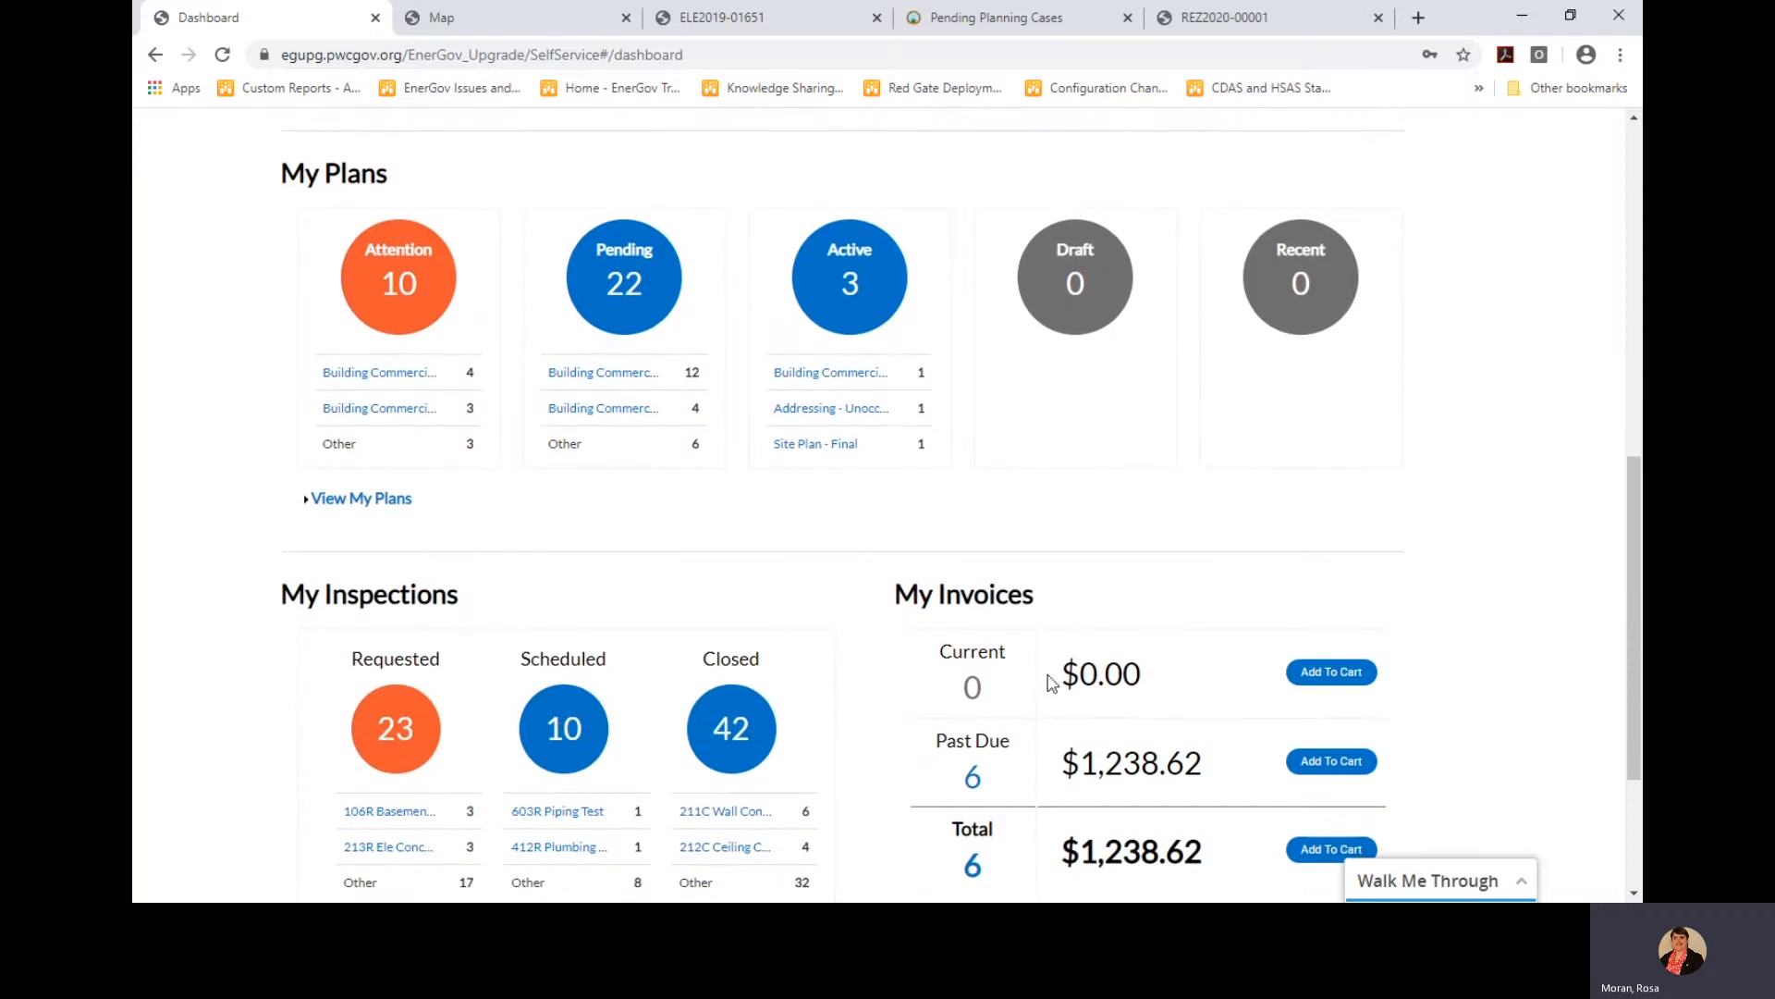
pyautogui.scroll(2, 1048, 685)
pyautogui.scroll(3, 1043, 693)
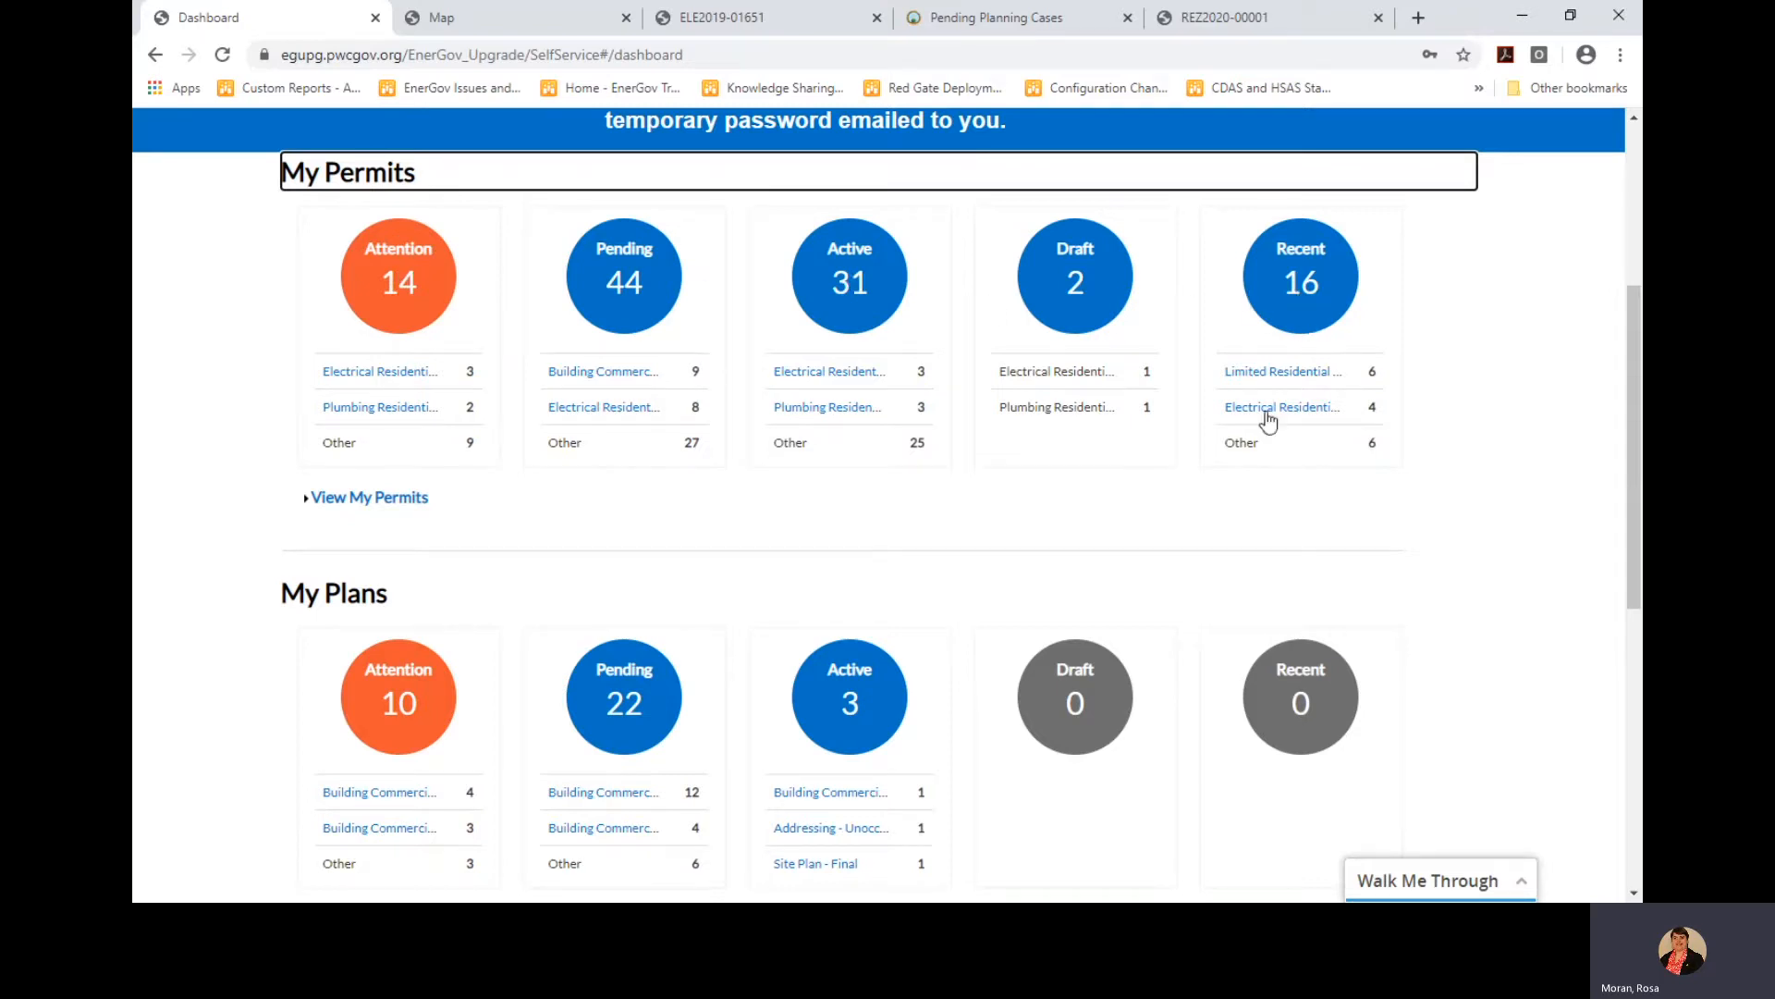
pyautogui.scroll(-3, 1075, 515)
pyautogui.scroll(-4, 1075, 515)
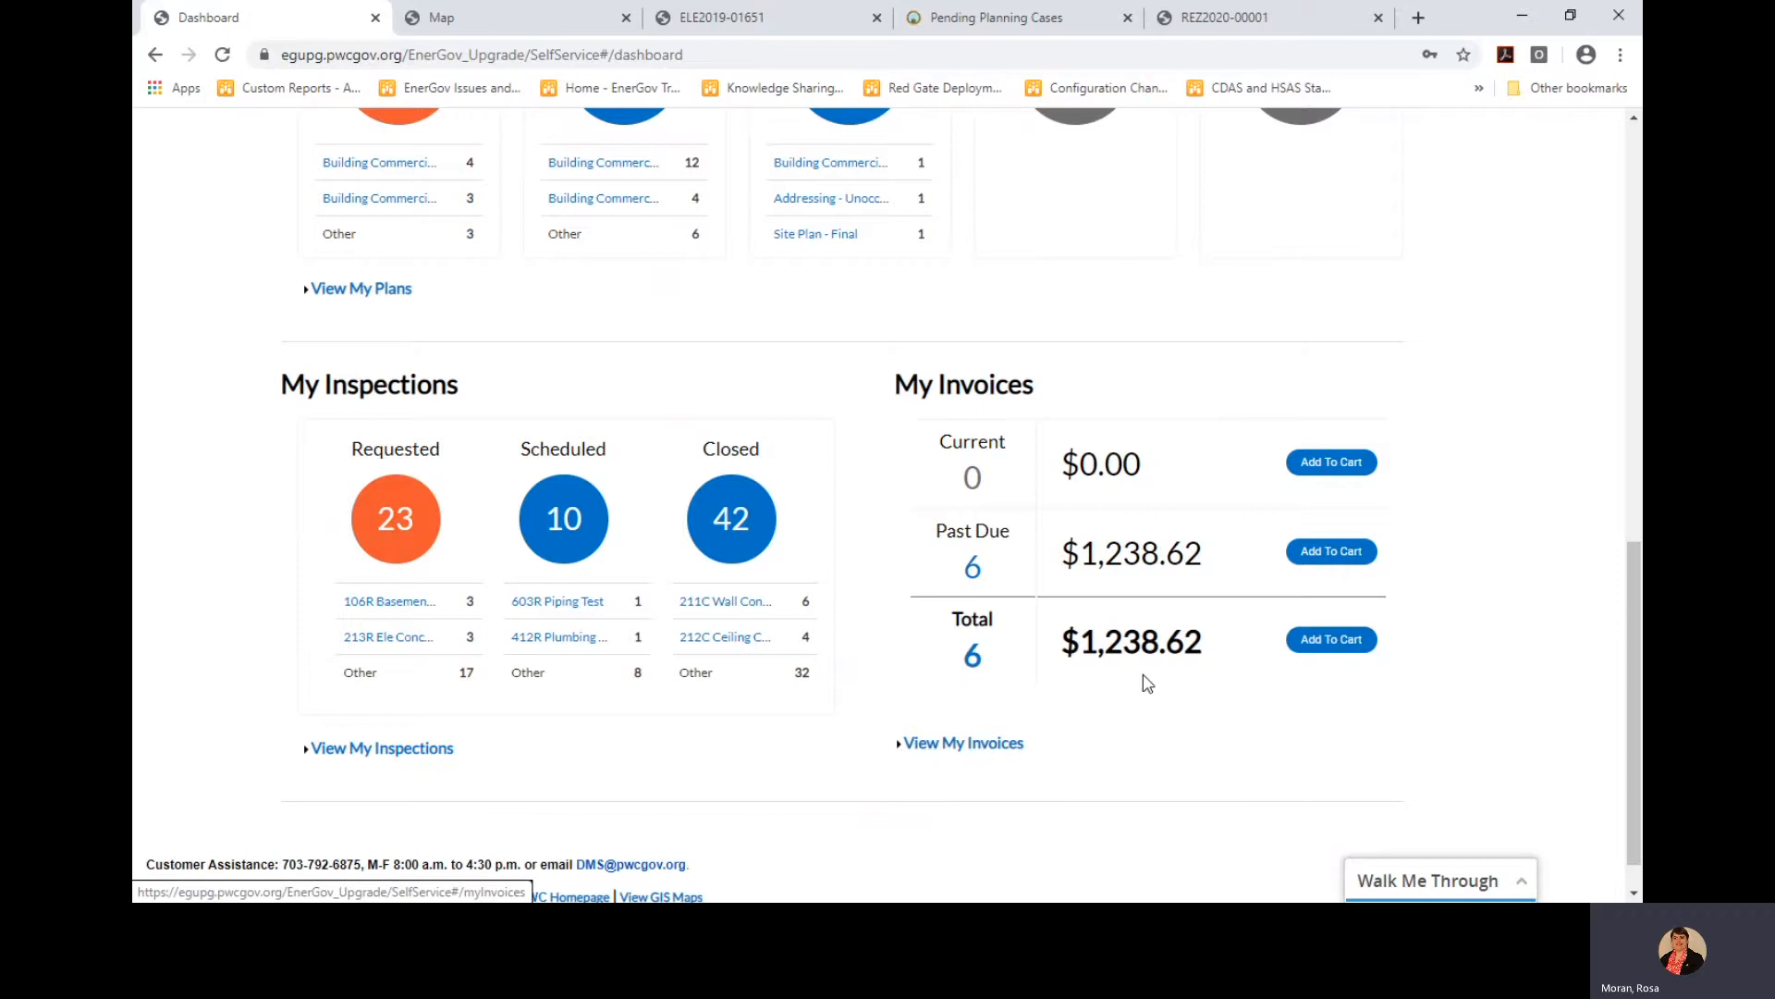
pyautogui.scroll(1, 1144, 675)
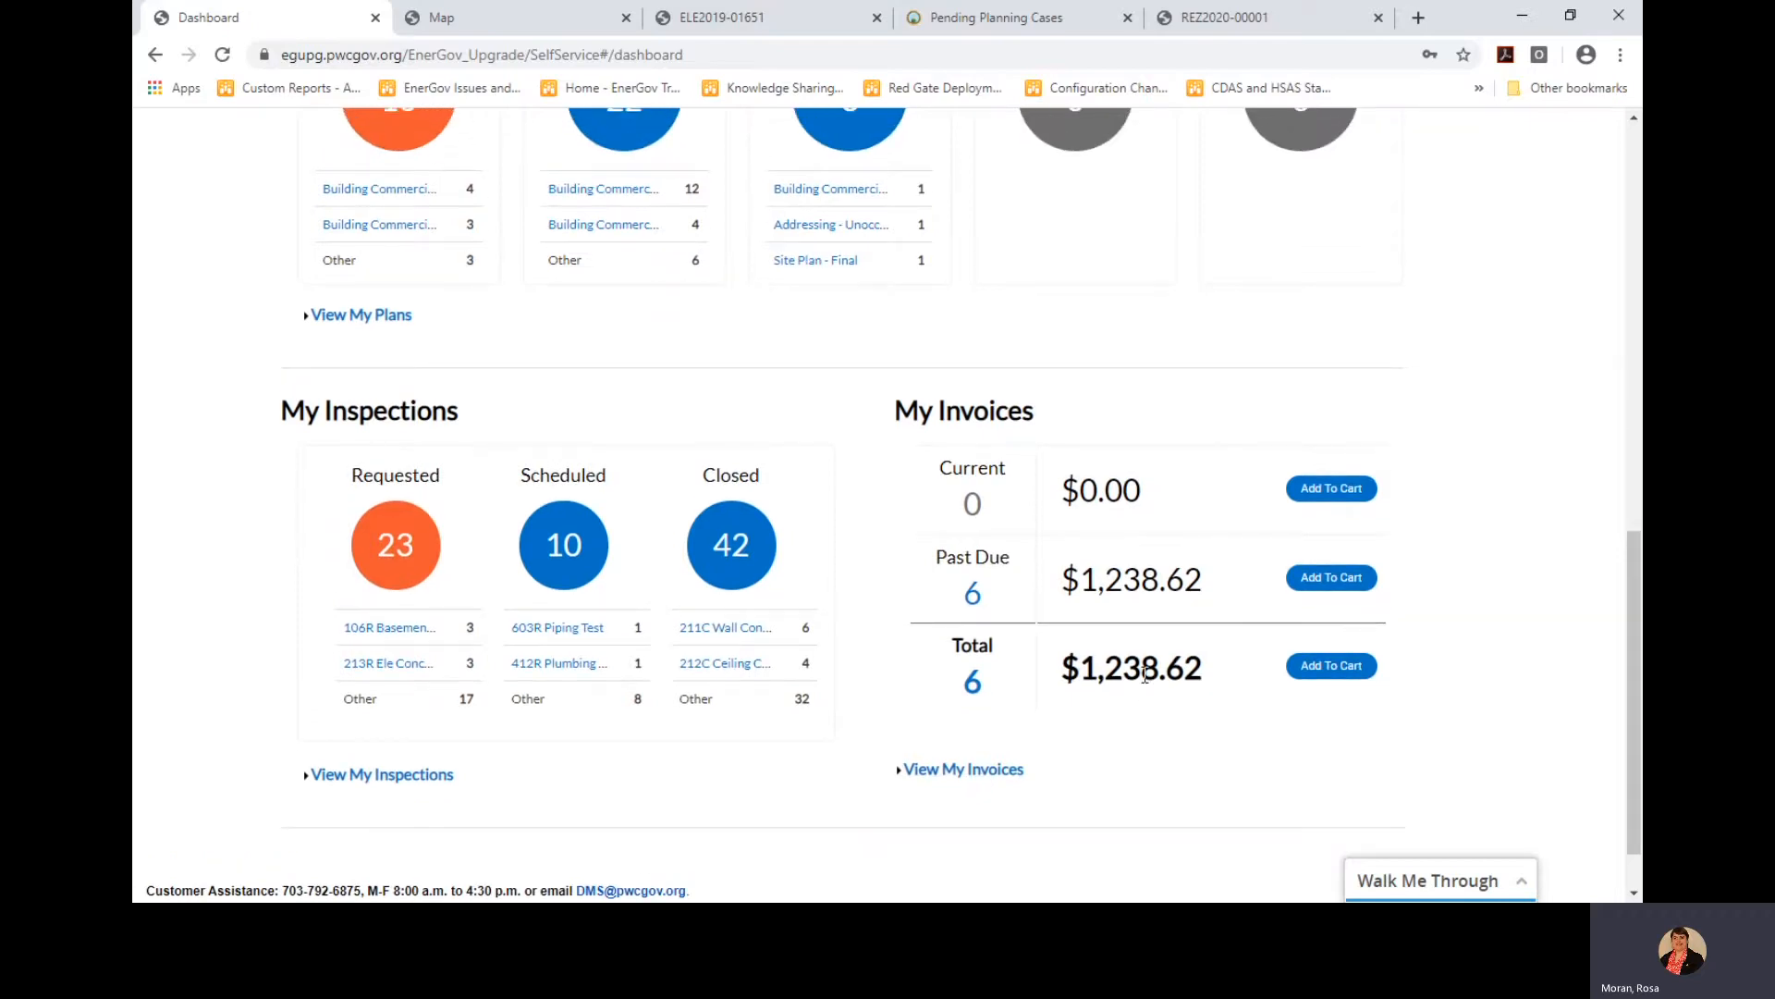
pyautogui.scroll(4, 1145, 675)
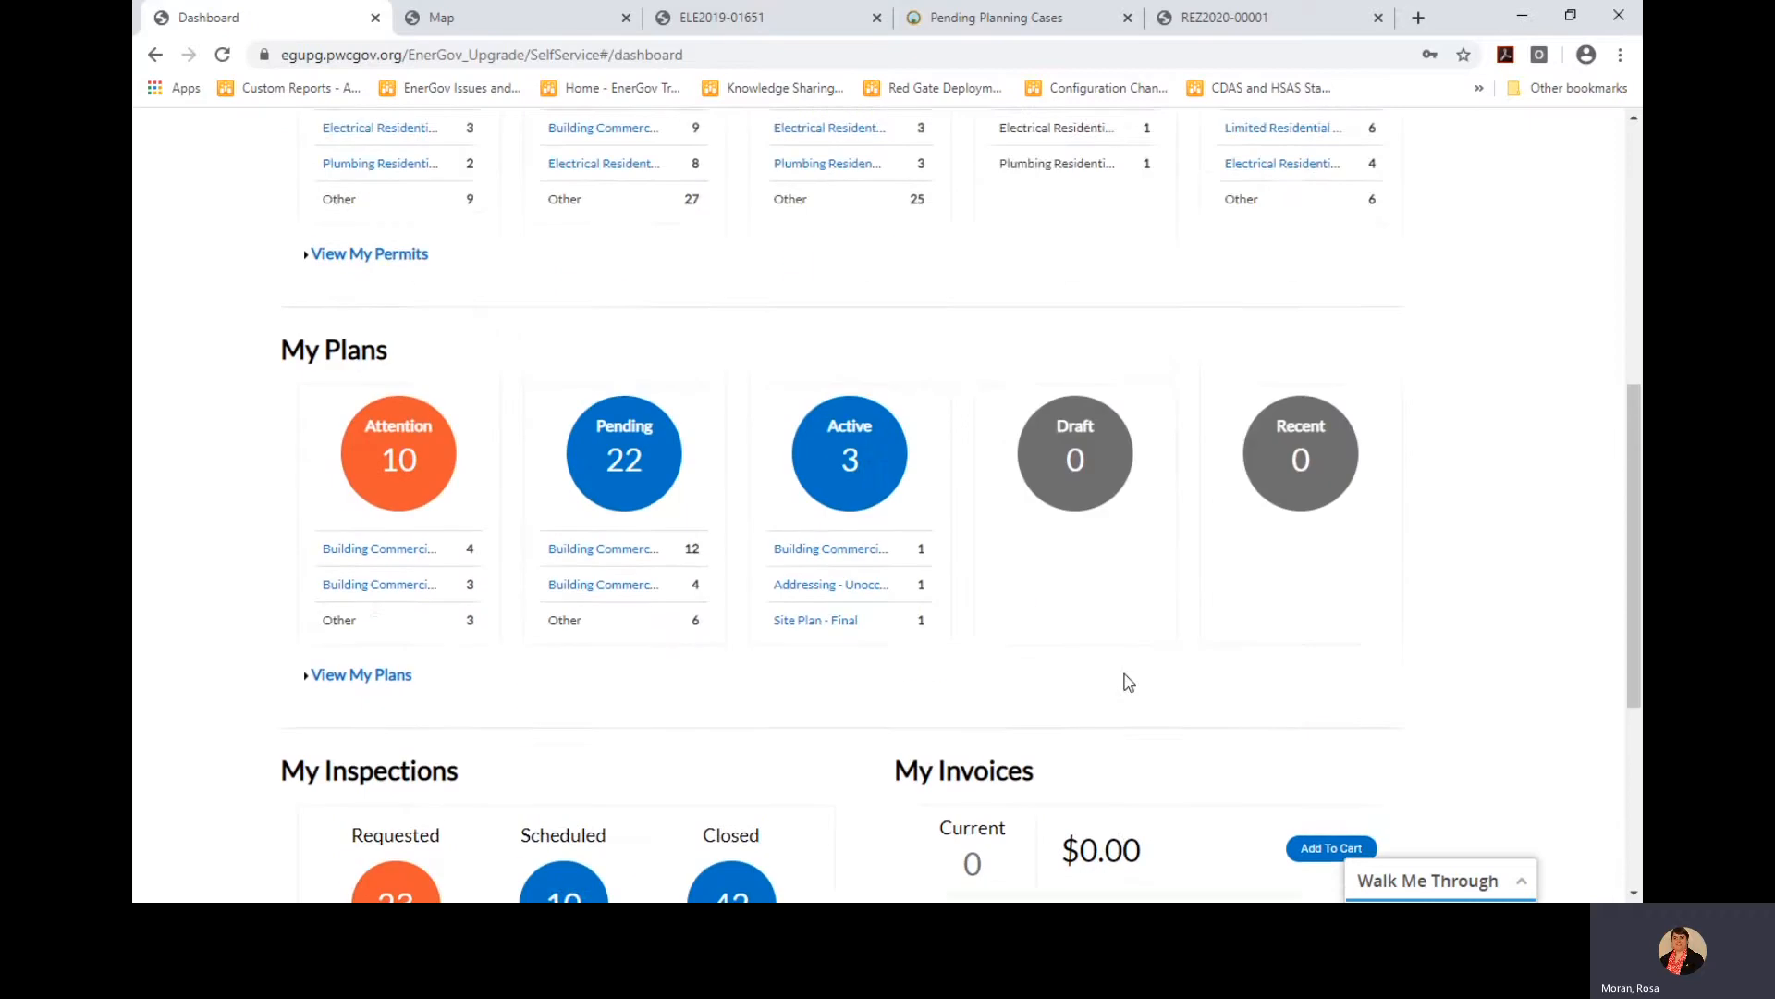
pyautogui.scroll(6, 1128, 683)
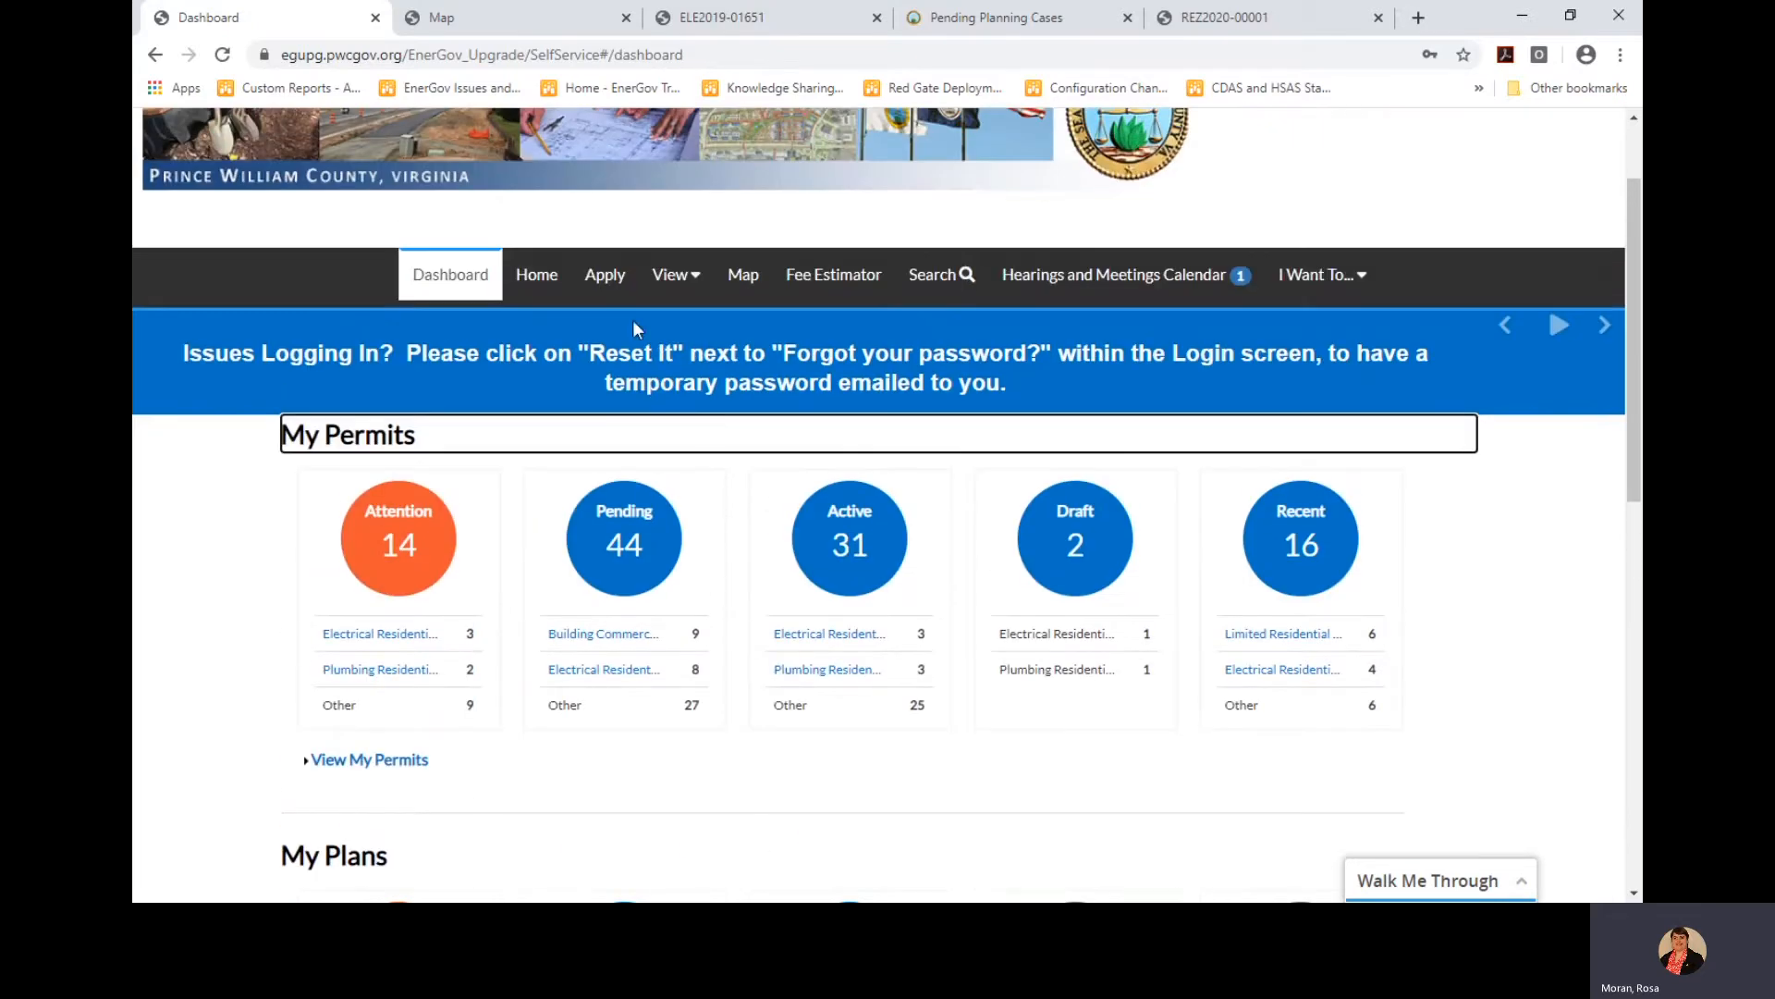
pyautogui.click(673, 286)
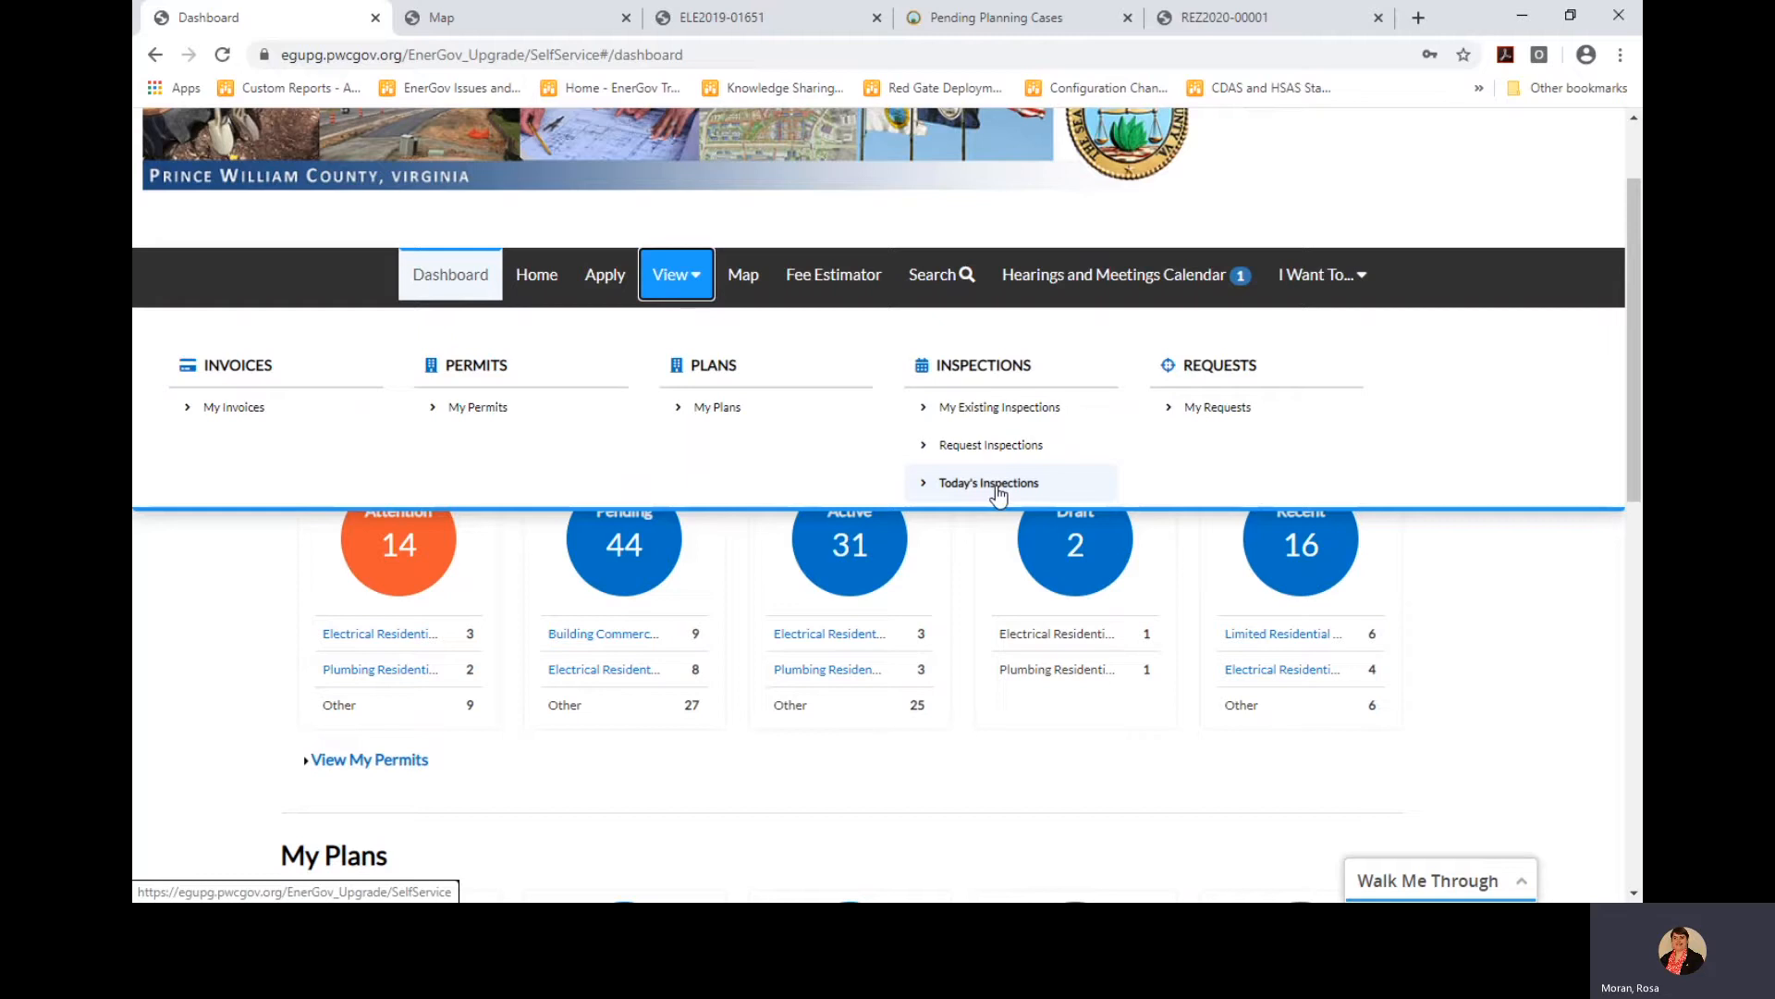
pyautogui.click(1526, 616)
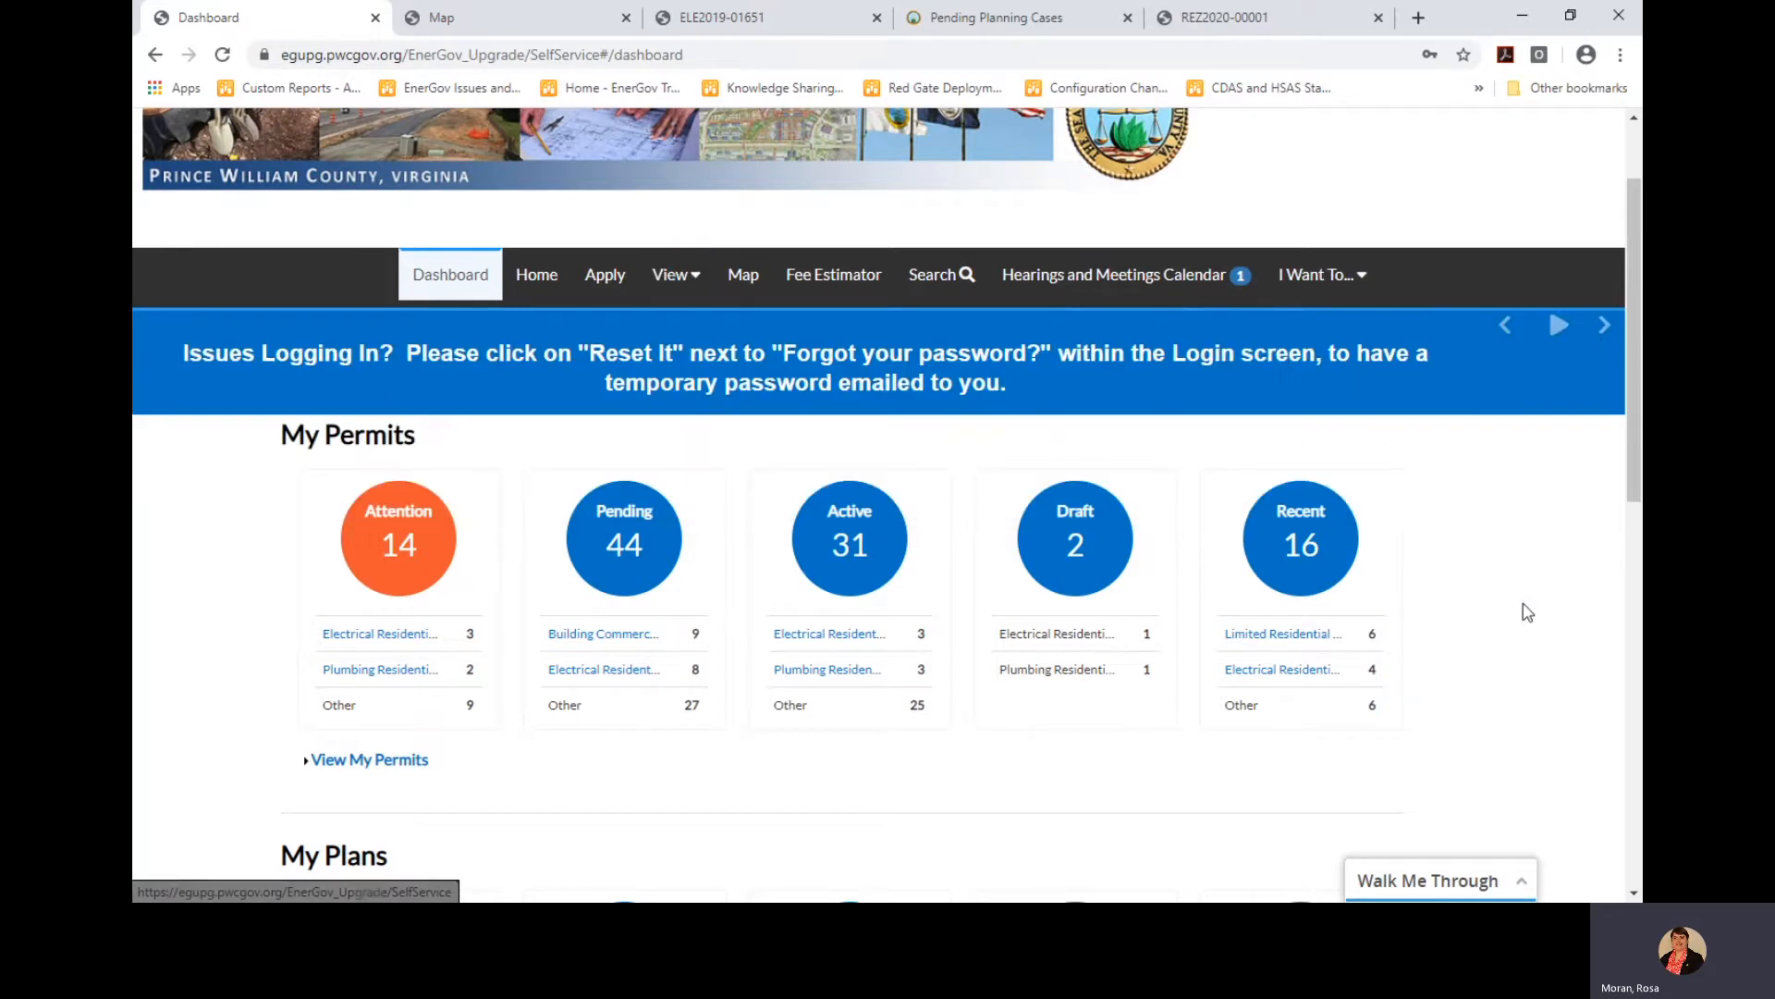
# Open the Hearings and Meetings Calendar and read the April 30 124 Special Inspections Meeting details
pyautogui.click(1126, 282)
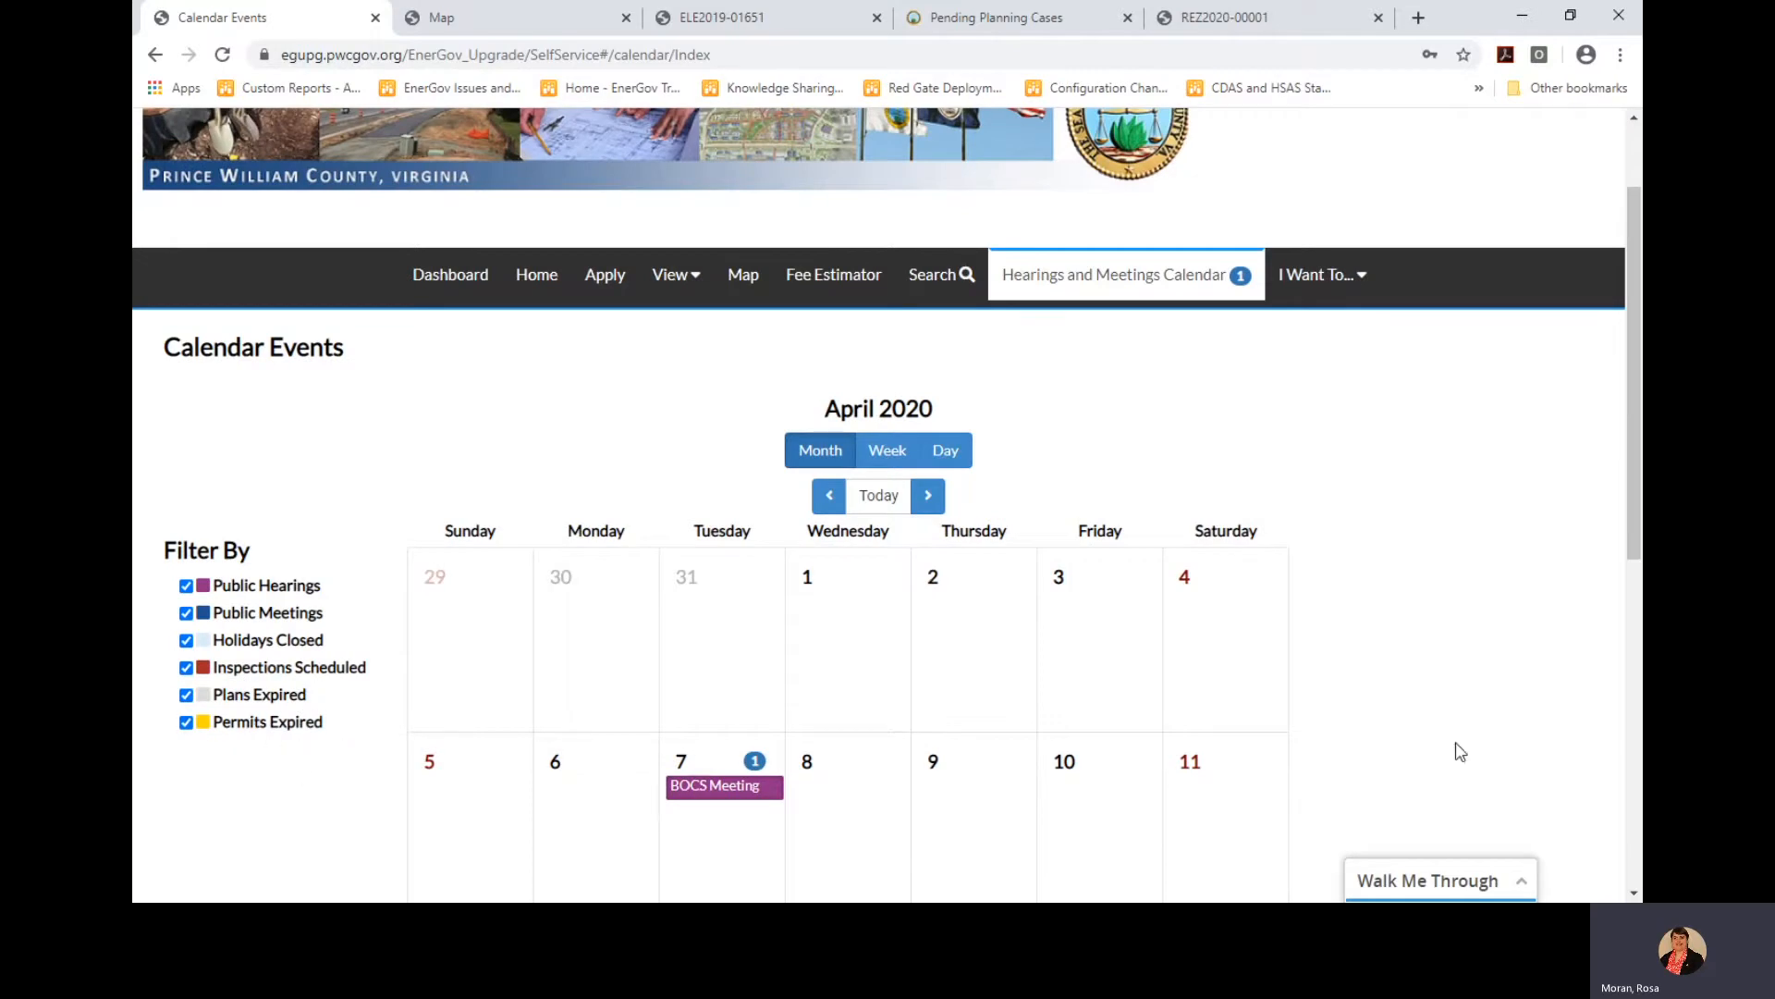
pyautogui.moveTo(1627, 487); pyautogui.dragTo(1637, 754)
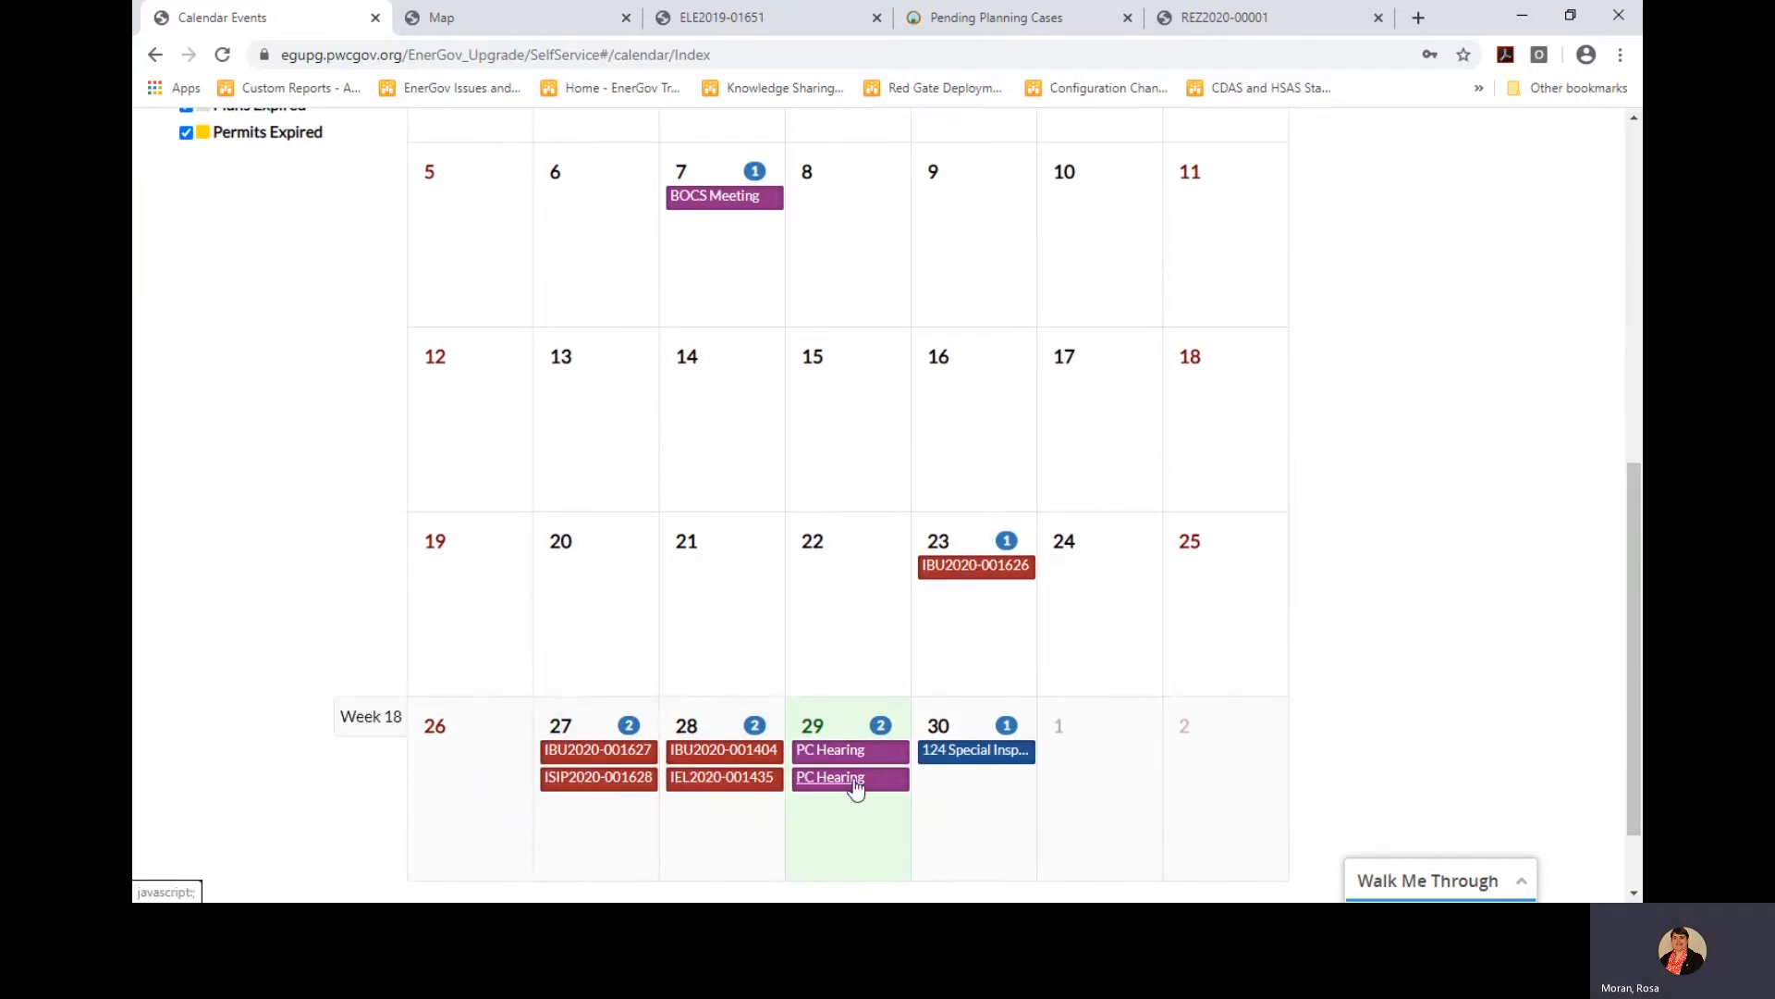
pyautogui.click(975, 754)
pyautogui.scroll(-3, 980, 761)
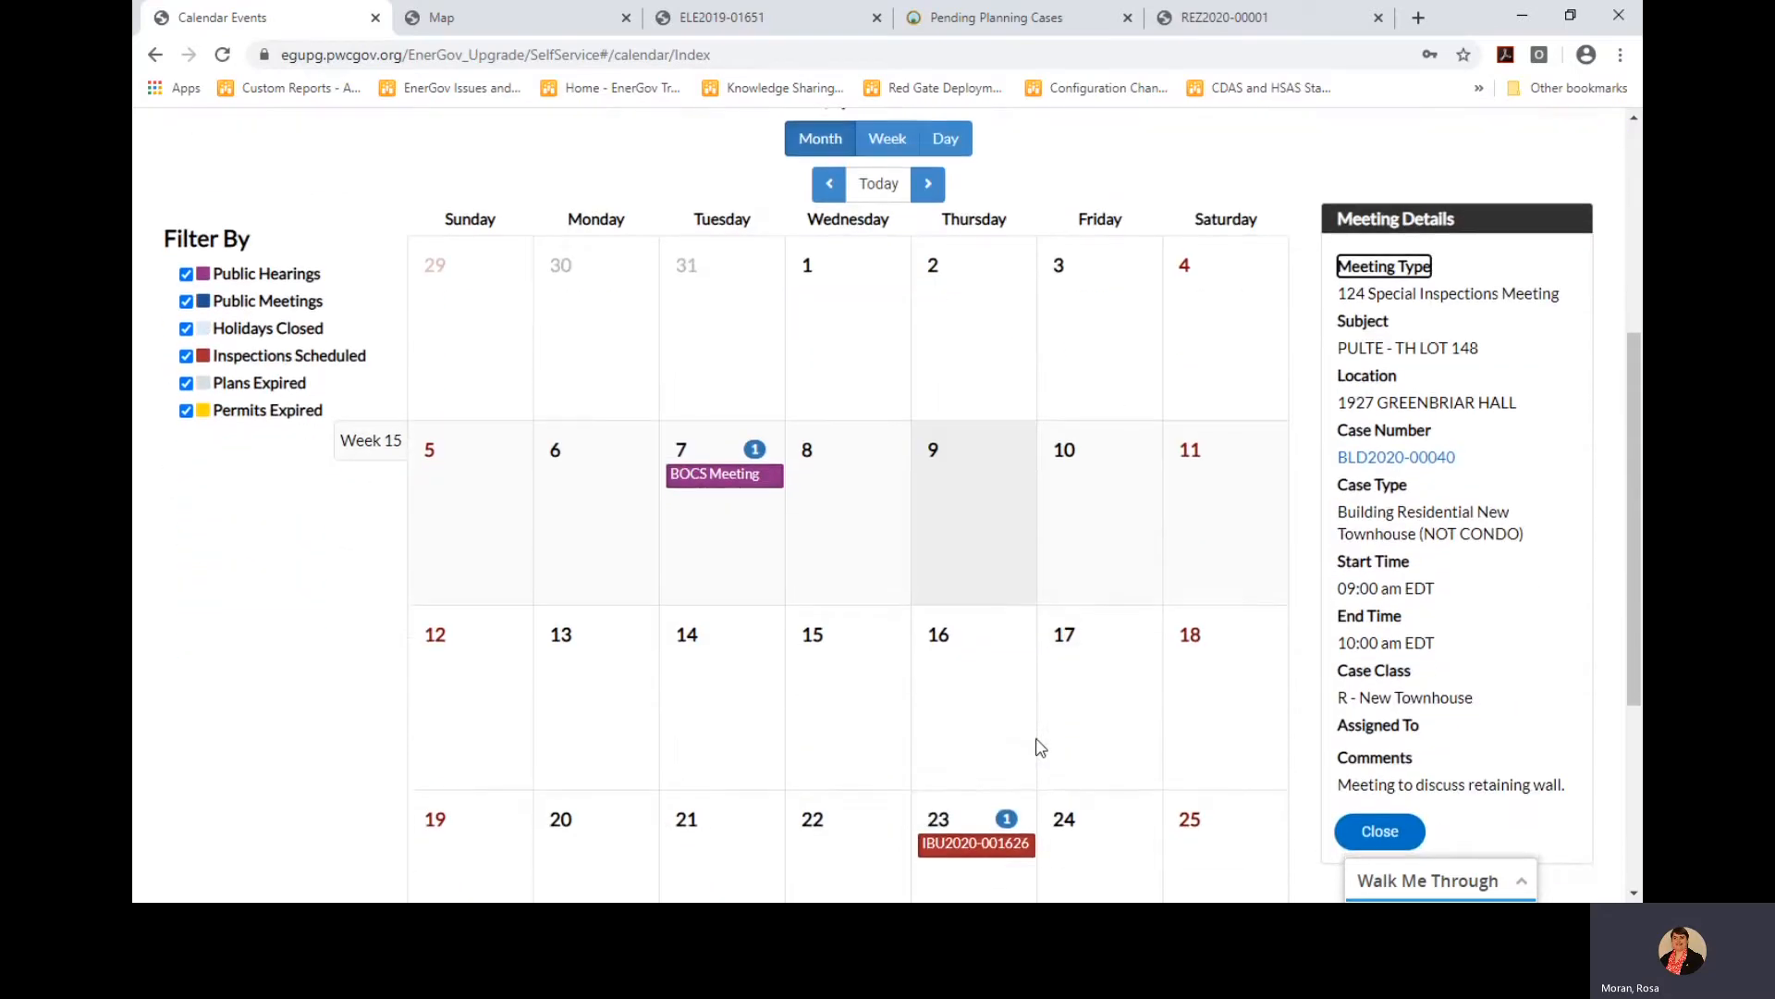
pyautogui.scroll(1, 1038, 749)
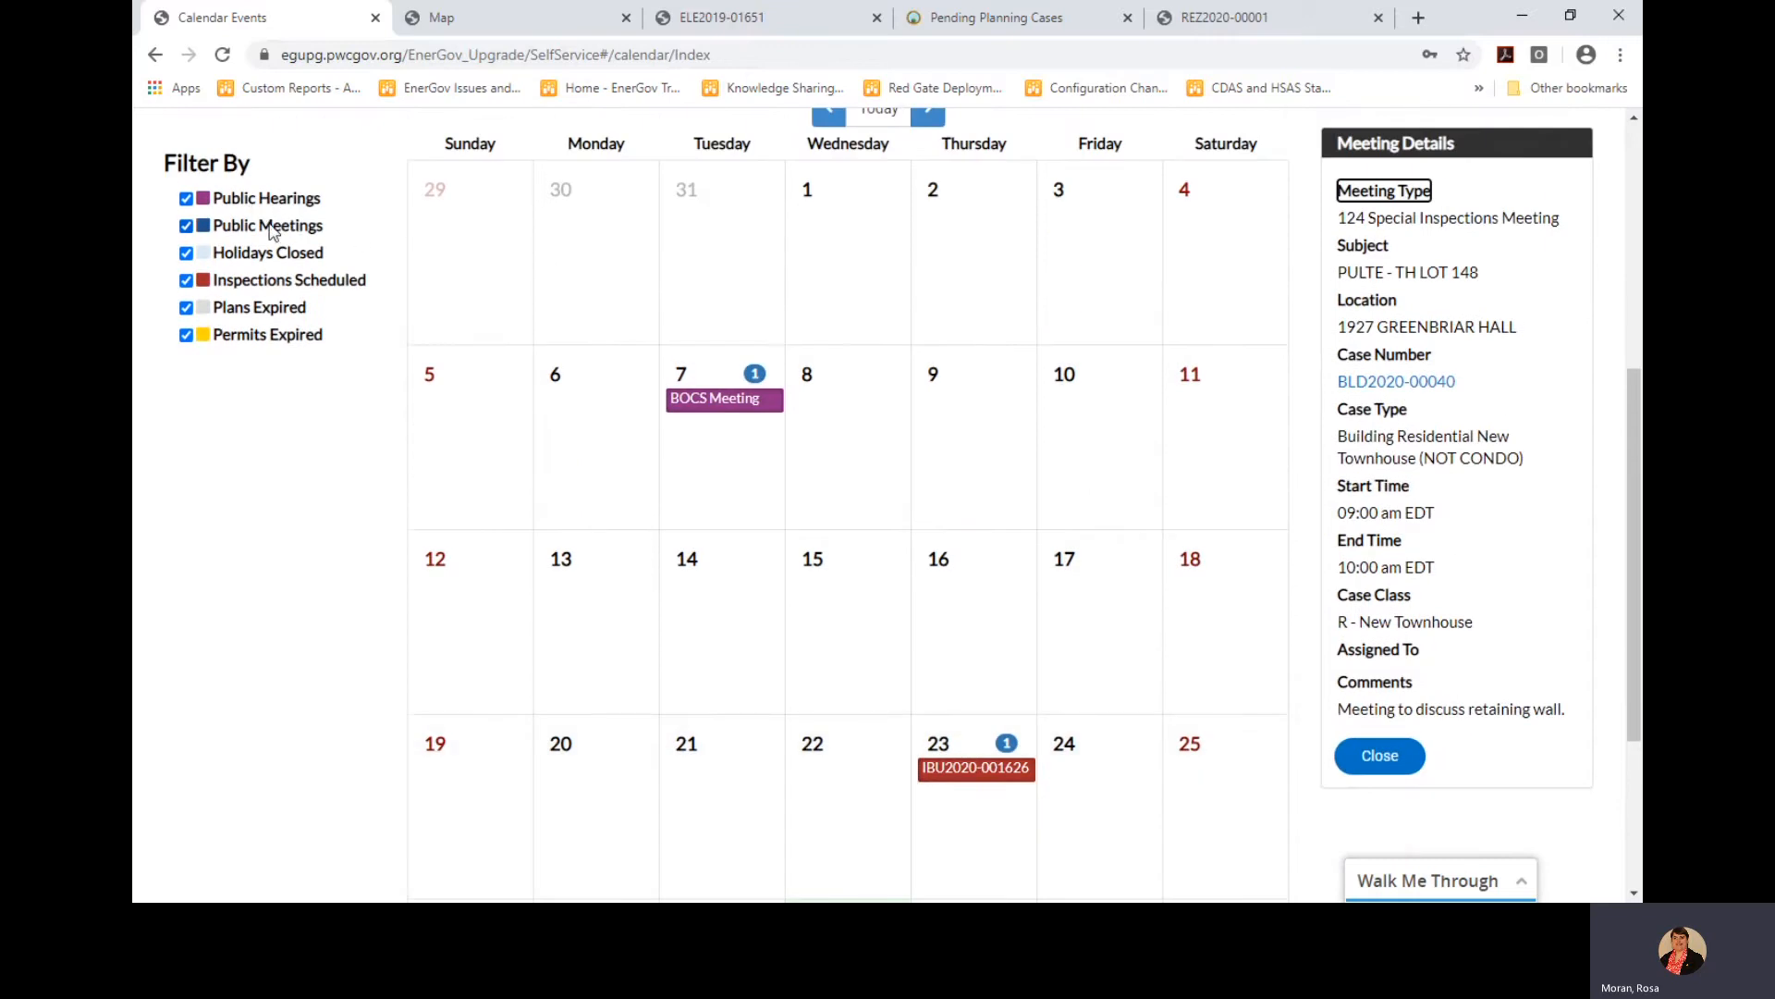
pyautogui.scroll(-1, 1094, 637)
pyautogui.scroll(-1, 1094, 636)
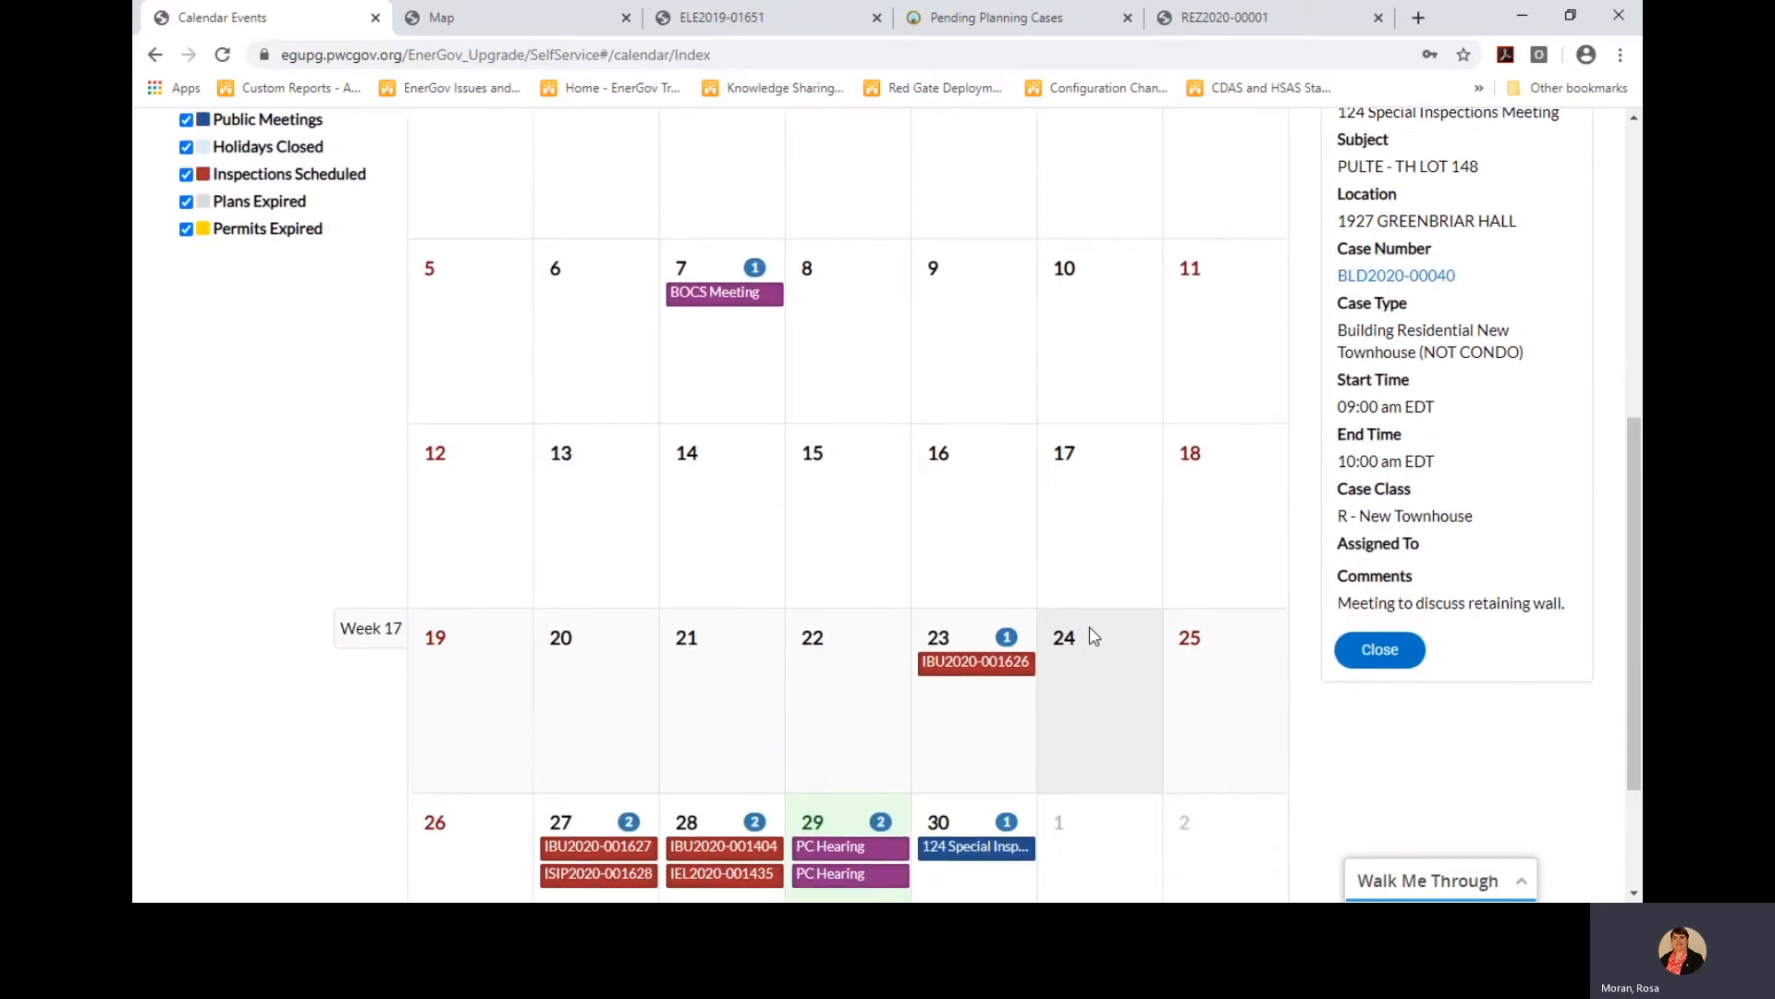
pyautogui.scroll(1, 1091, 634)
pyautogui.scroll(2, 1087, 787)
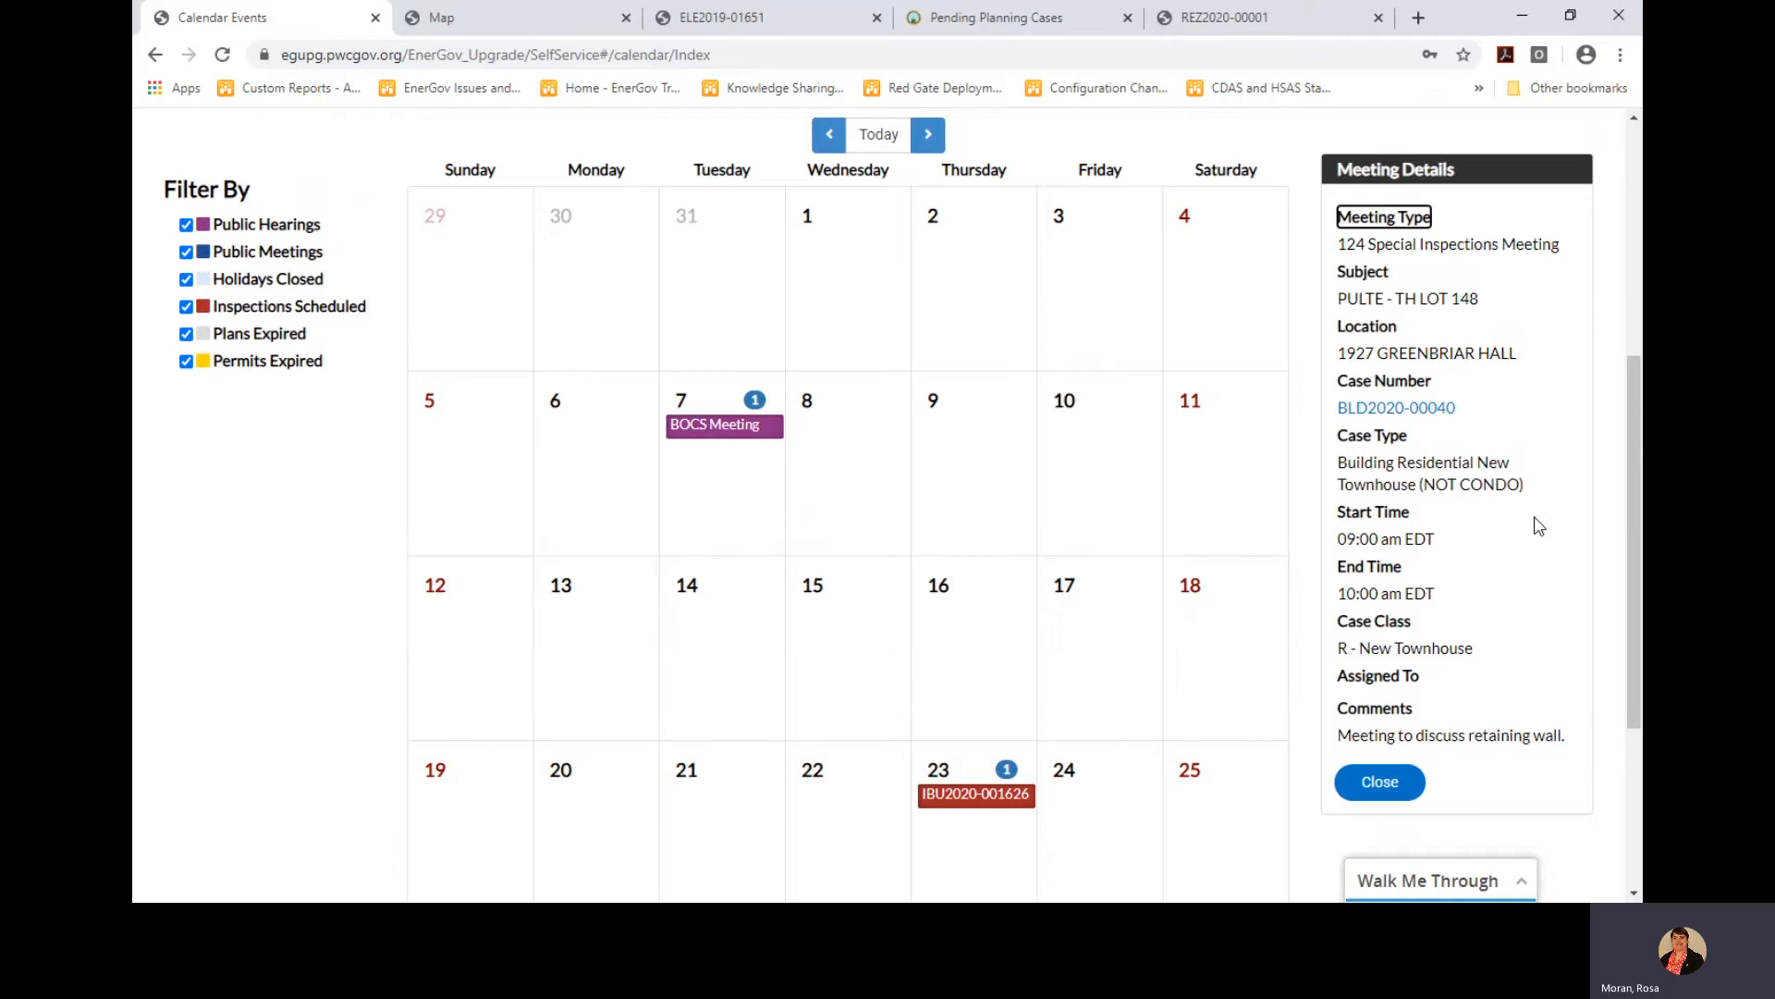
pyautogui.scroll(3, 1541, 525)
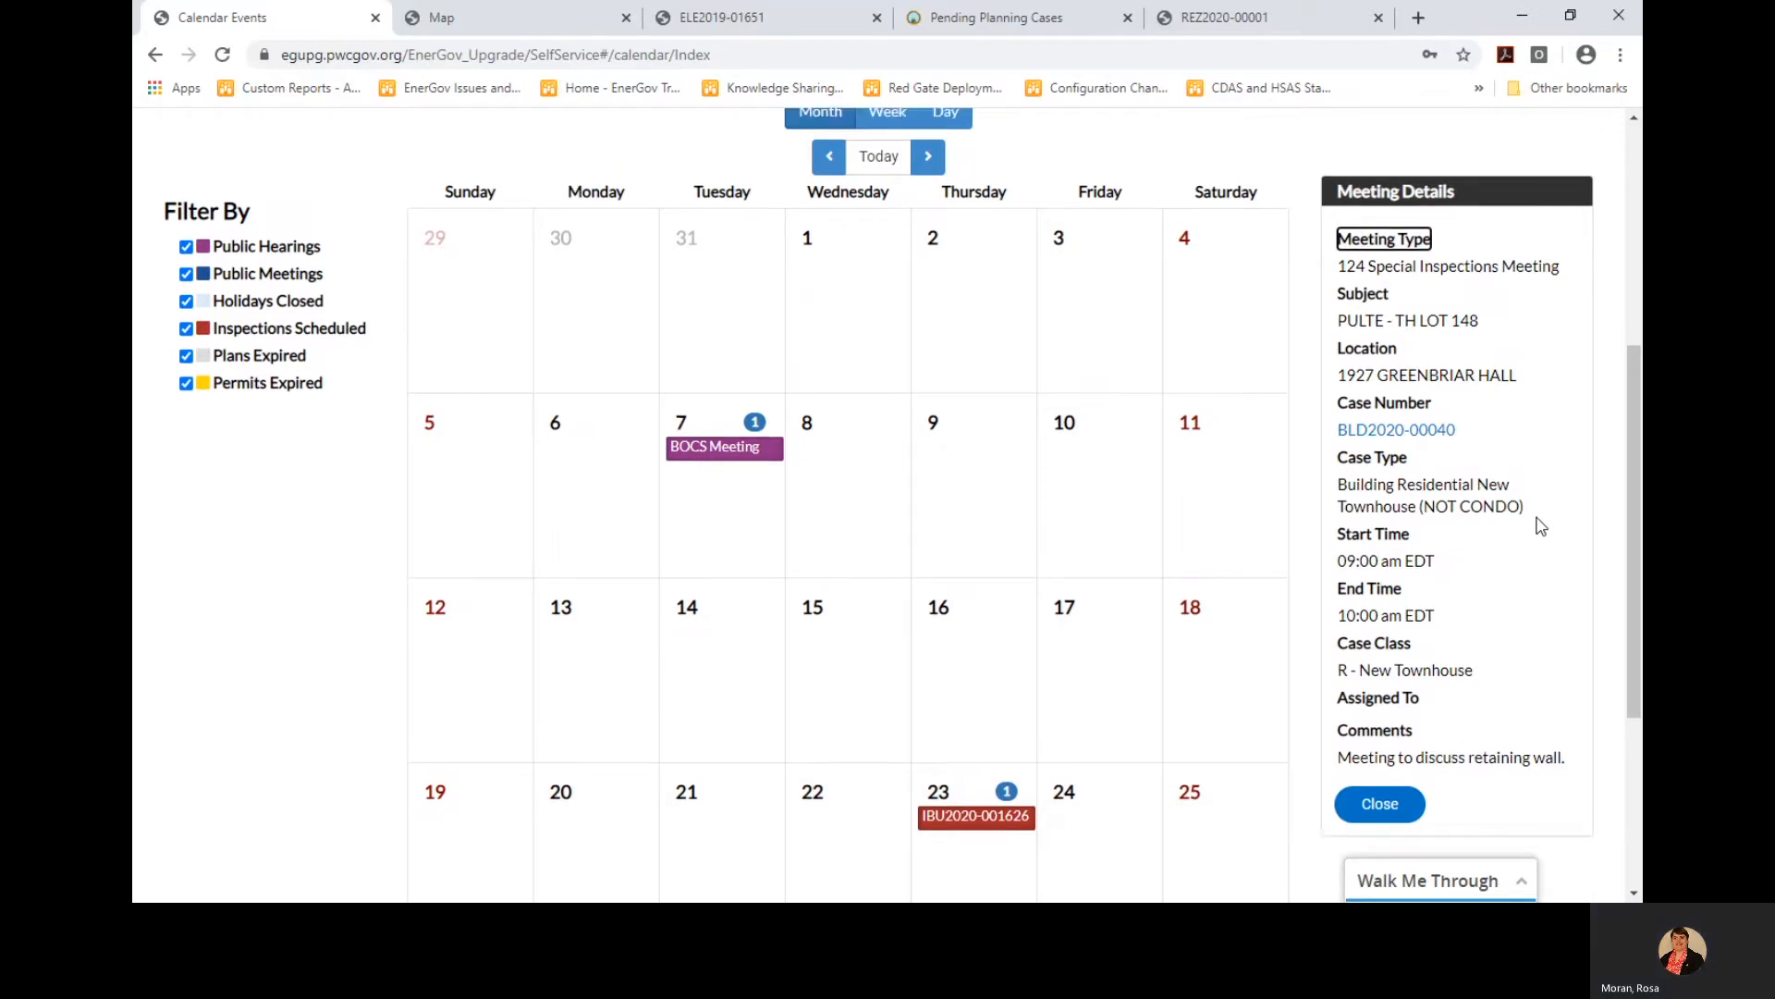
pyautogui.scroll(2, 1531, 529)
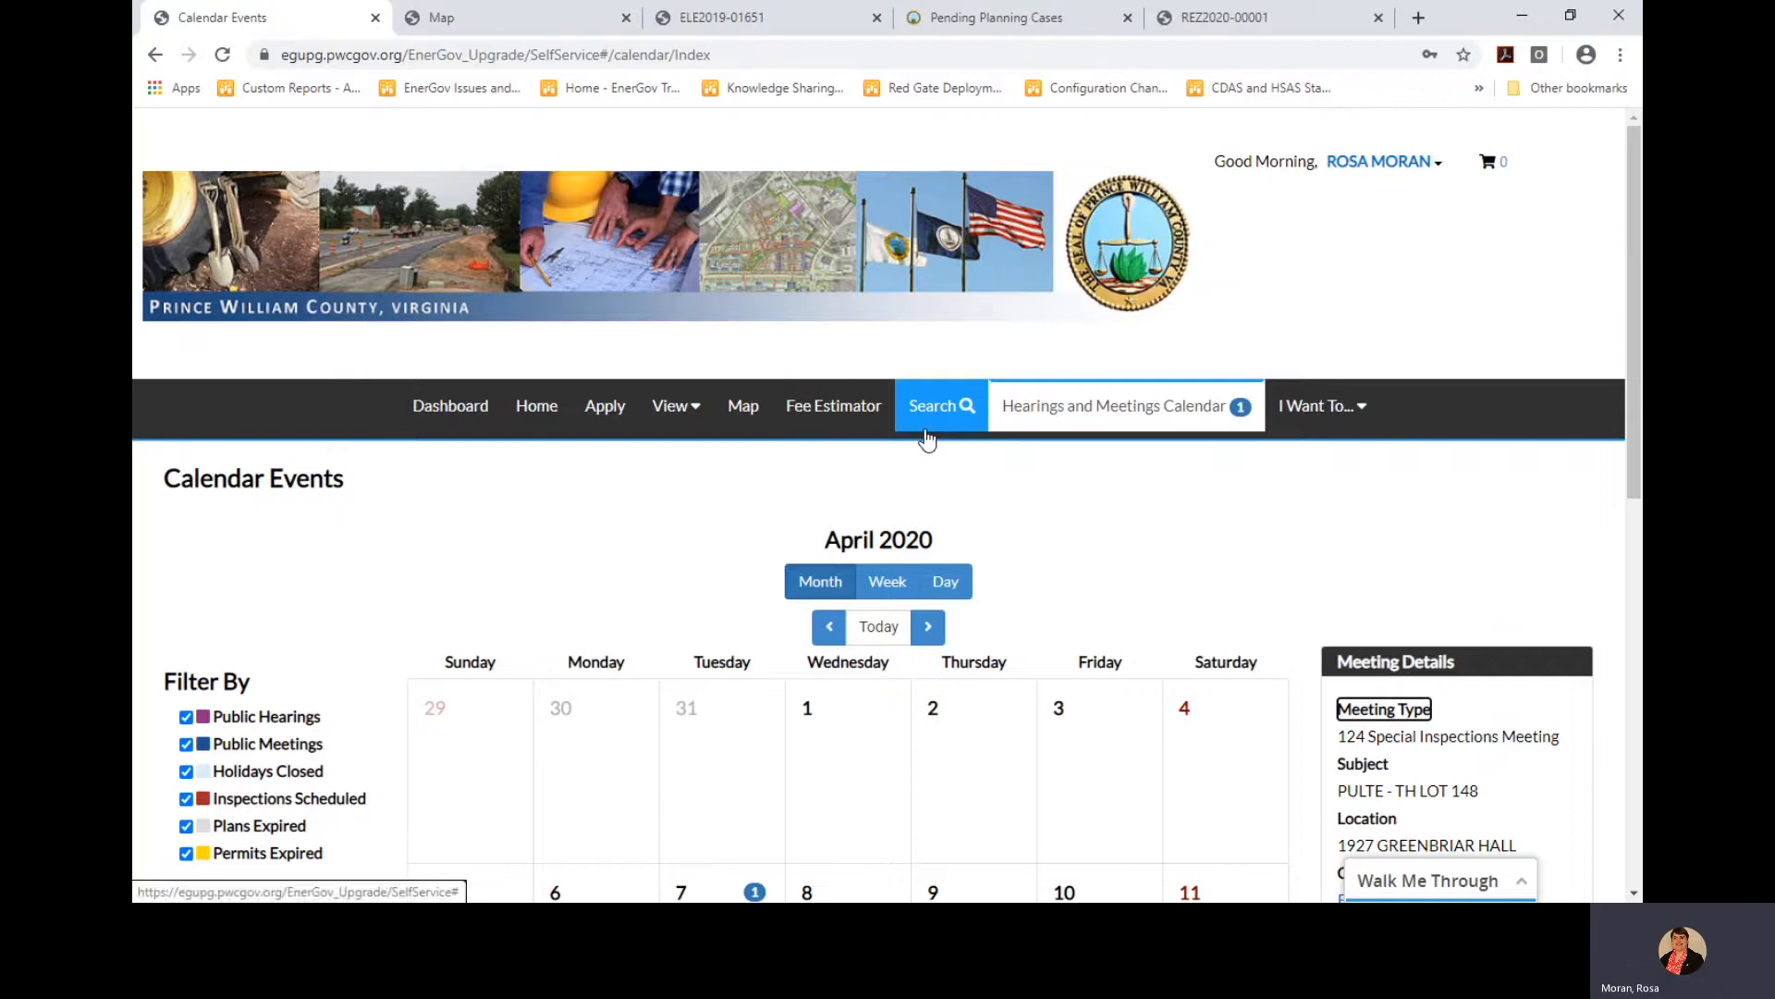
# Open Apply and filter the Application Assistant to permits, listing Accessory Structure, Addition and Alteration & Repair
pyautogui.click(602, 410)
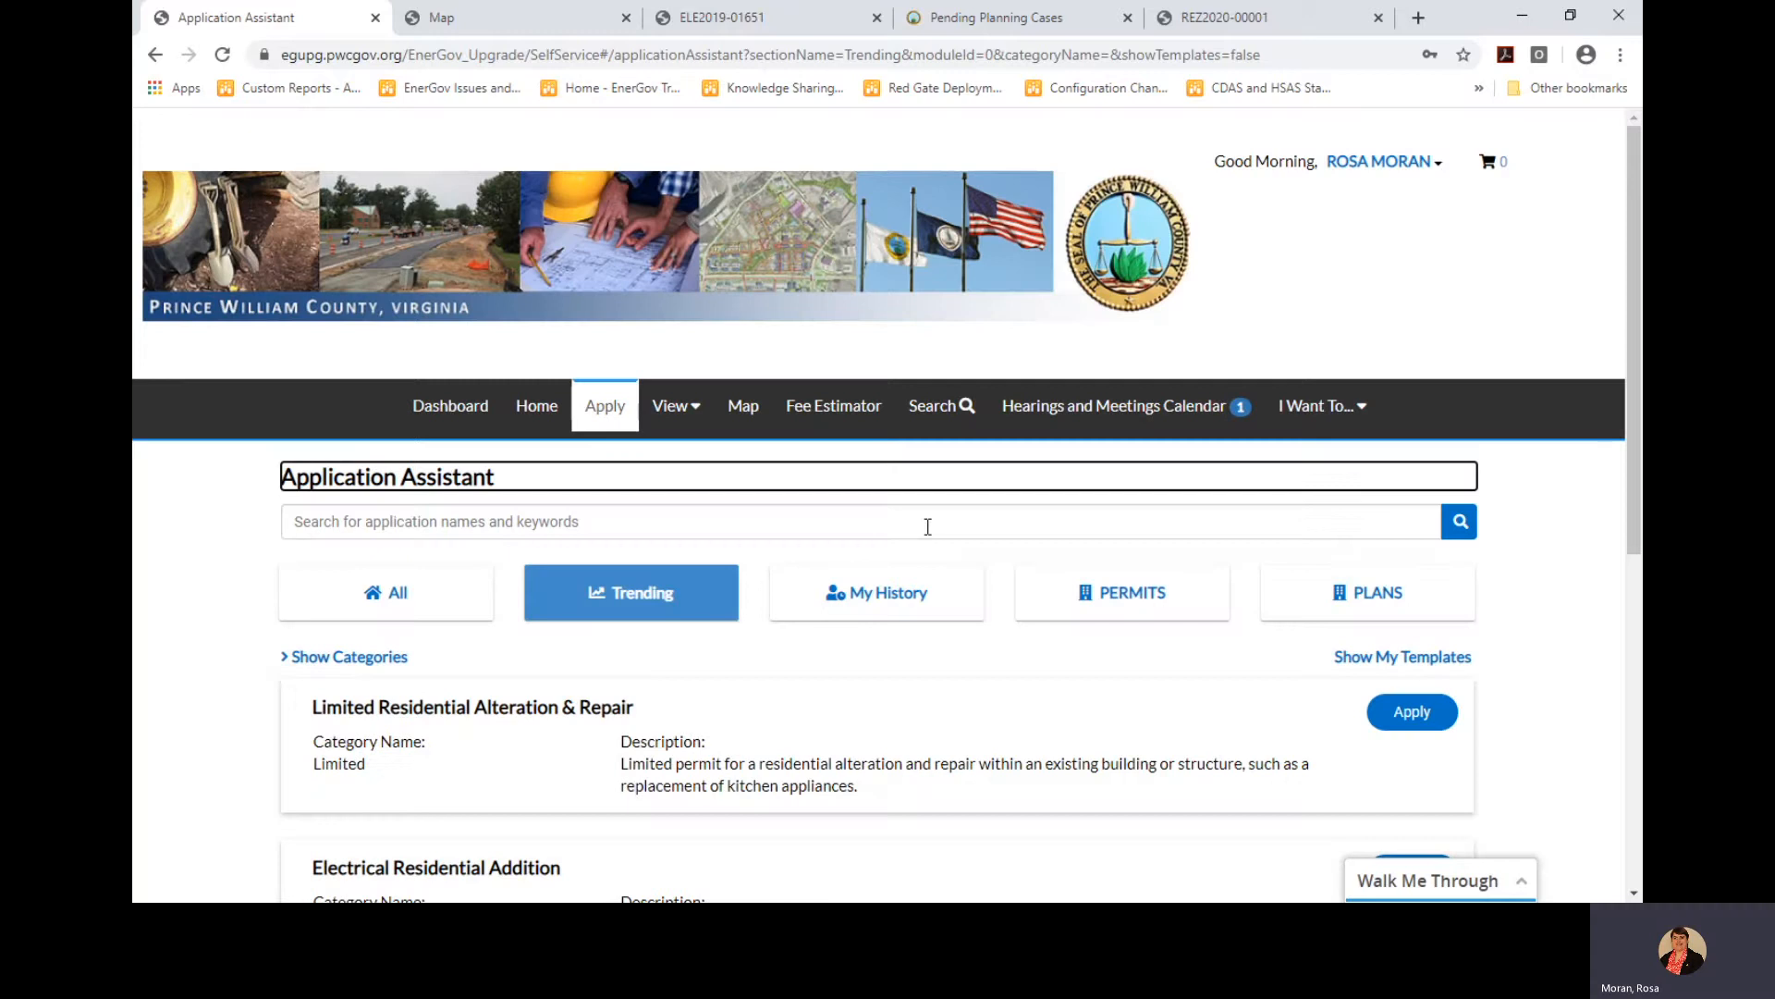
pyautogui.scroll(-3, 927, 526)
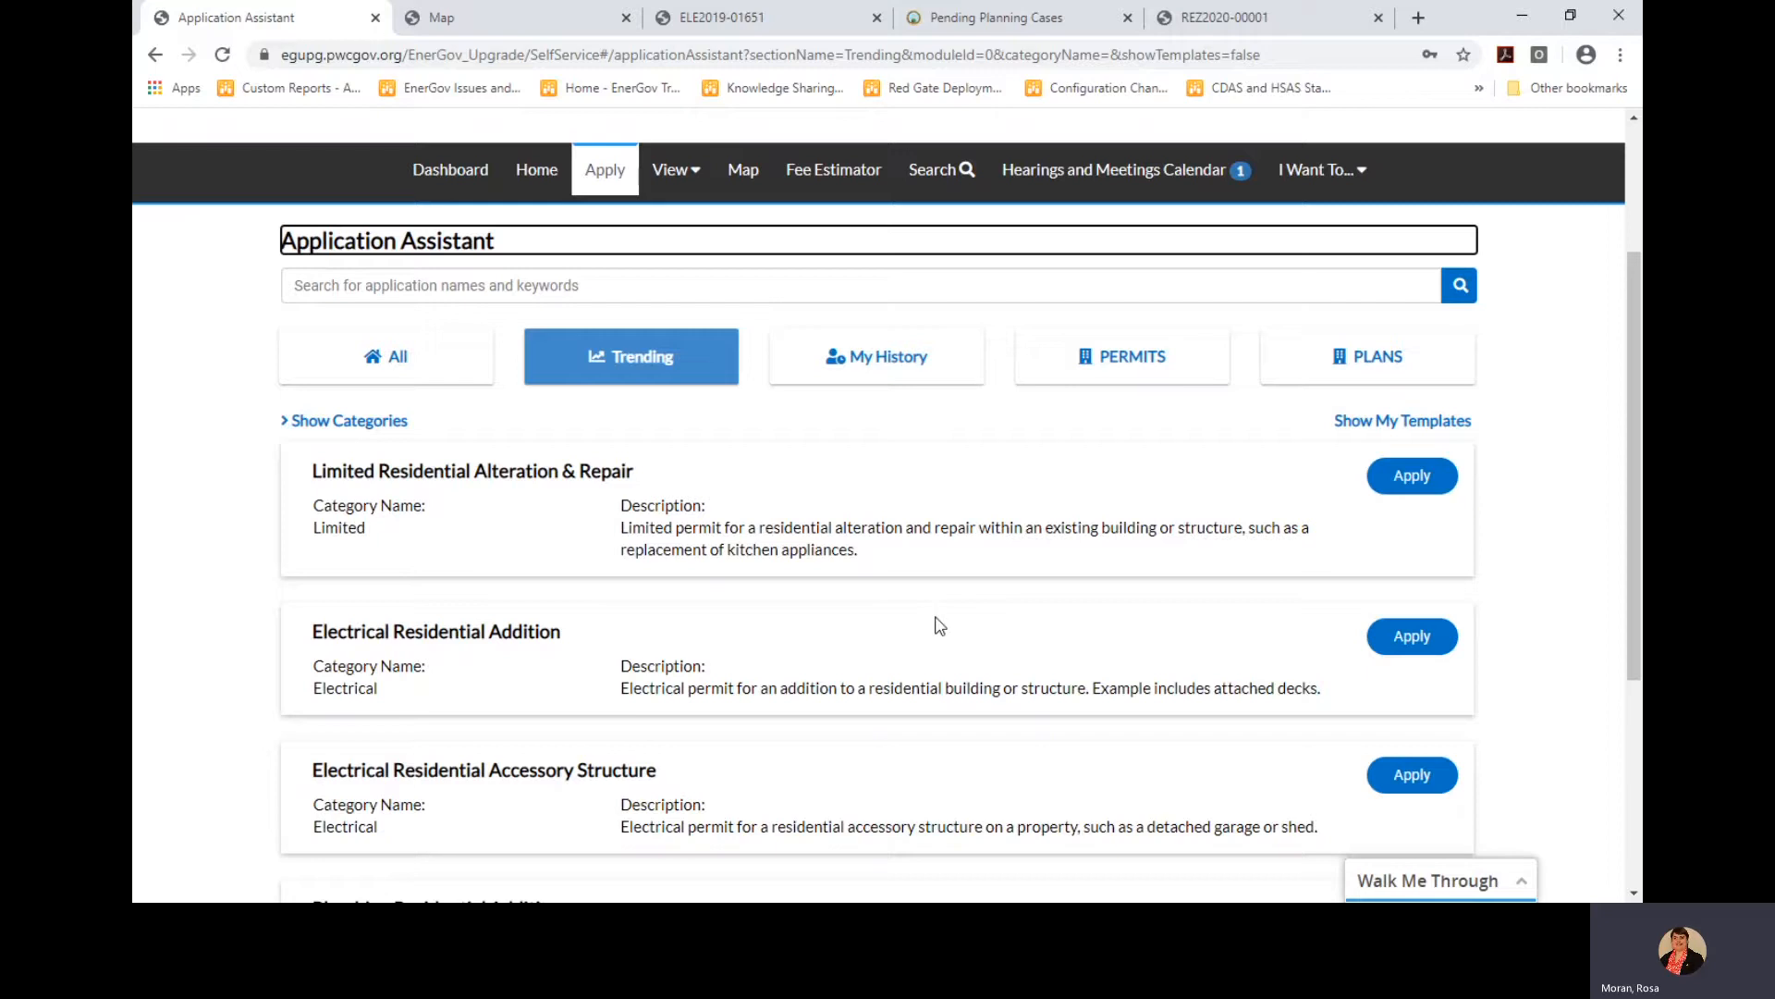
pyautogui.click(1109, 365)
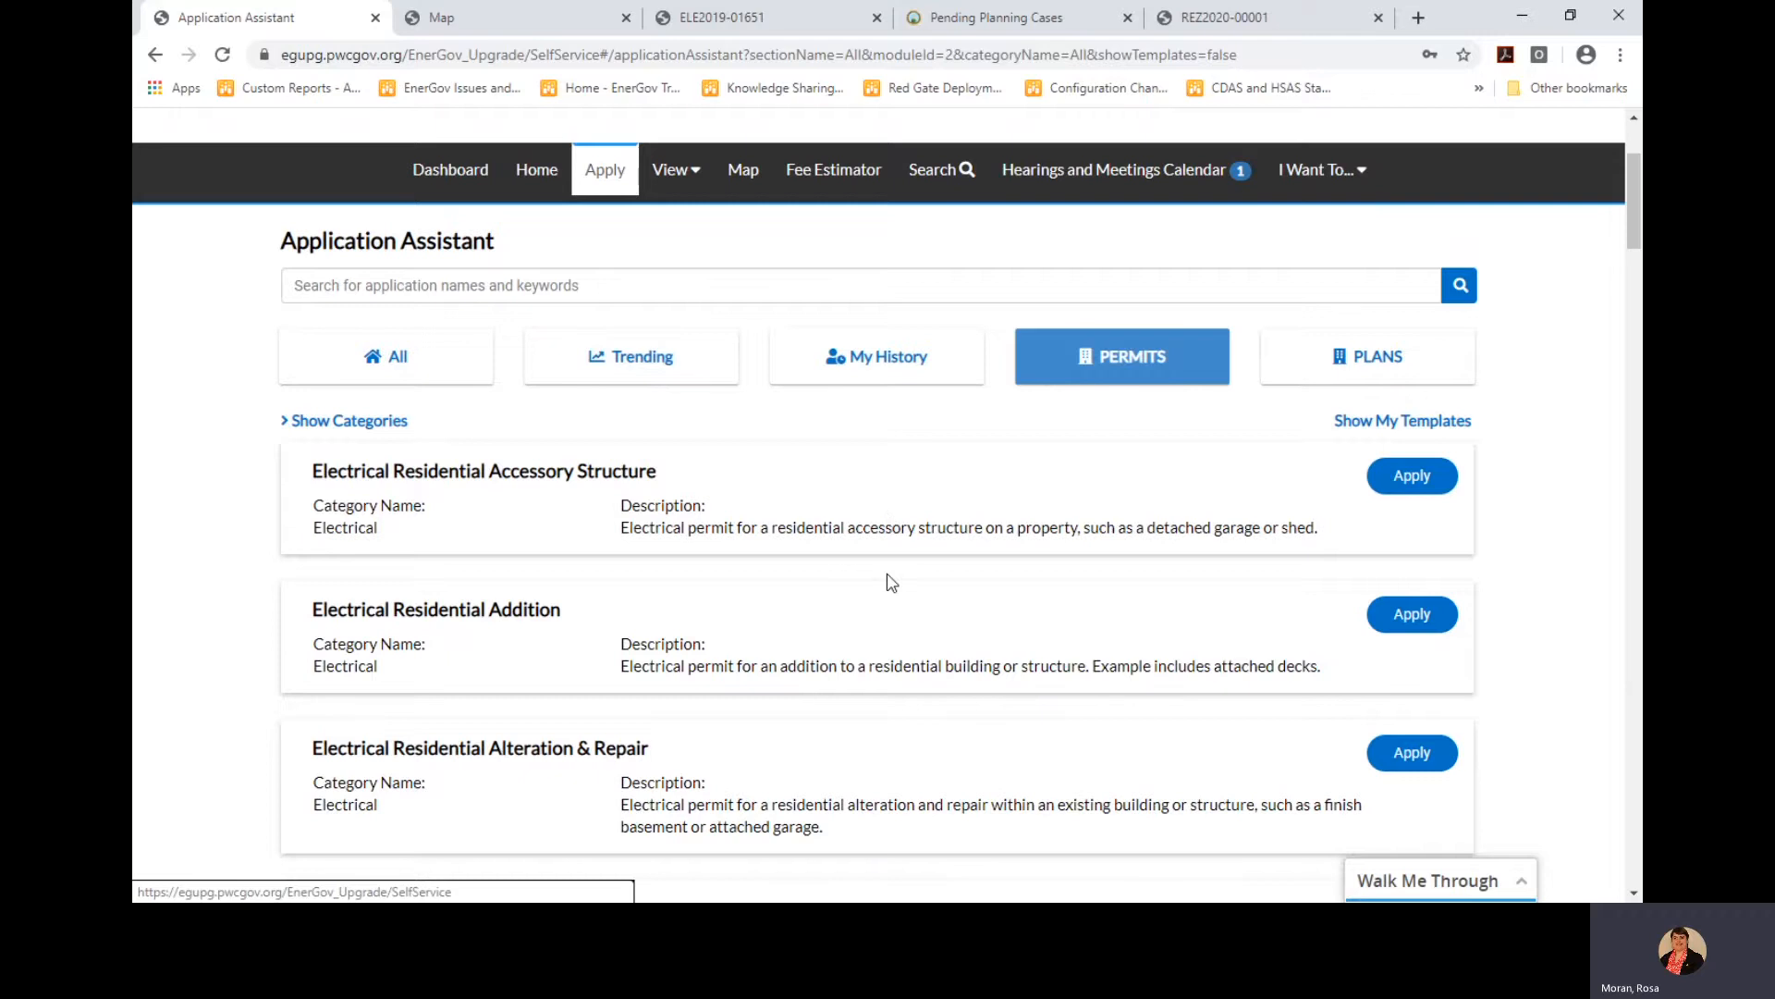
pyautogui.scroll(-3, 891, 583)
pyautogui.scroll(2, 888, 590)
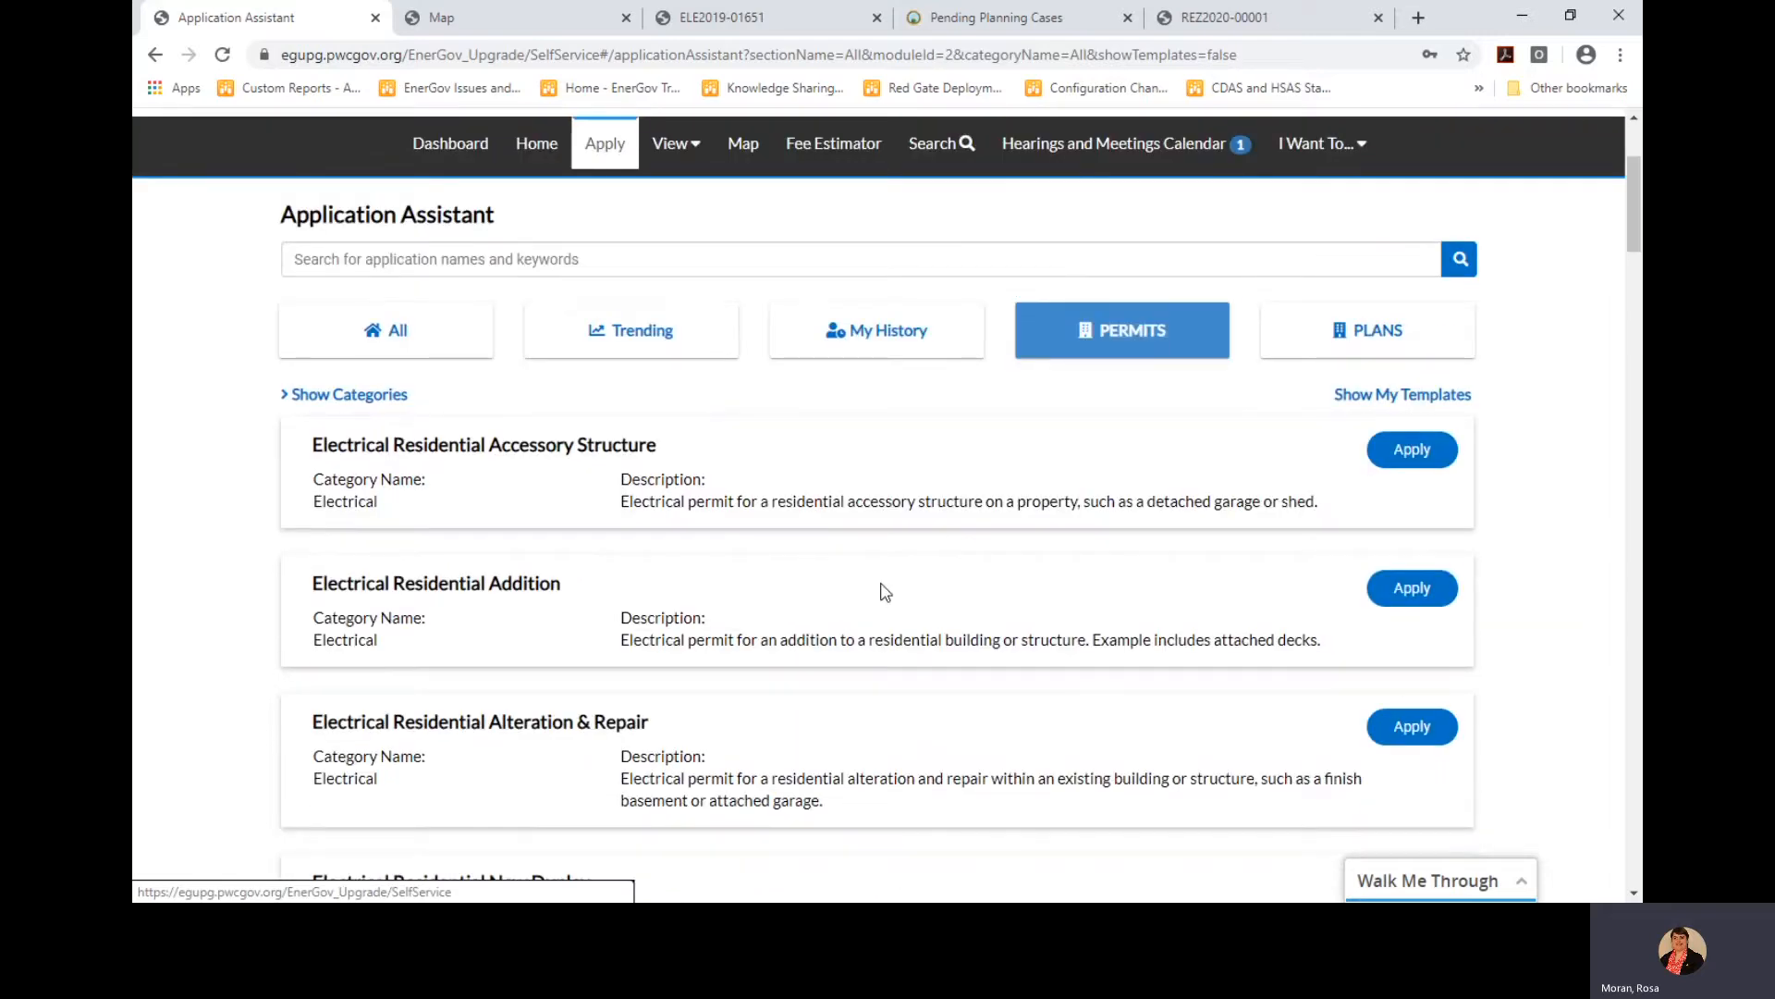
# Show permit categories, filter to Limited, and start the Limited Residential Alteration & Repair application
pyautogui.click(364, 398)
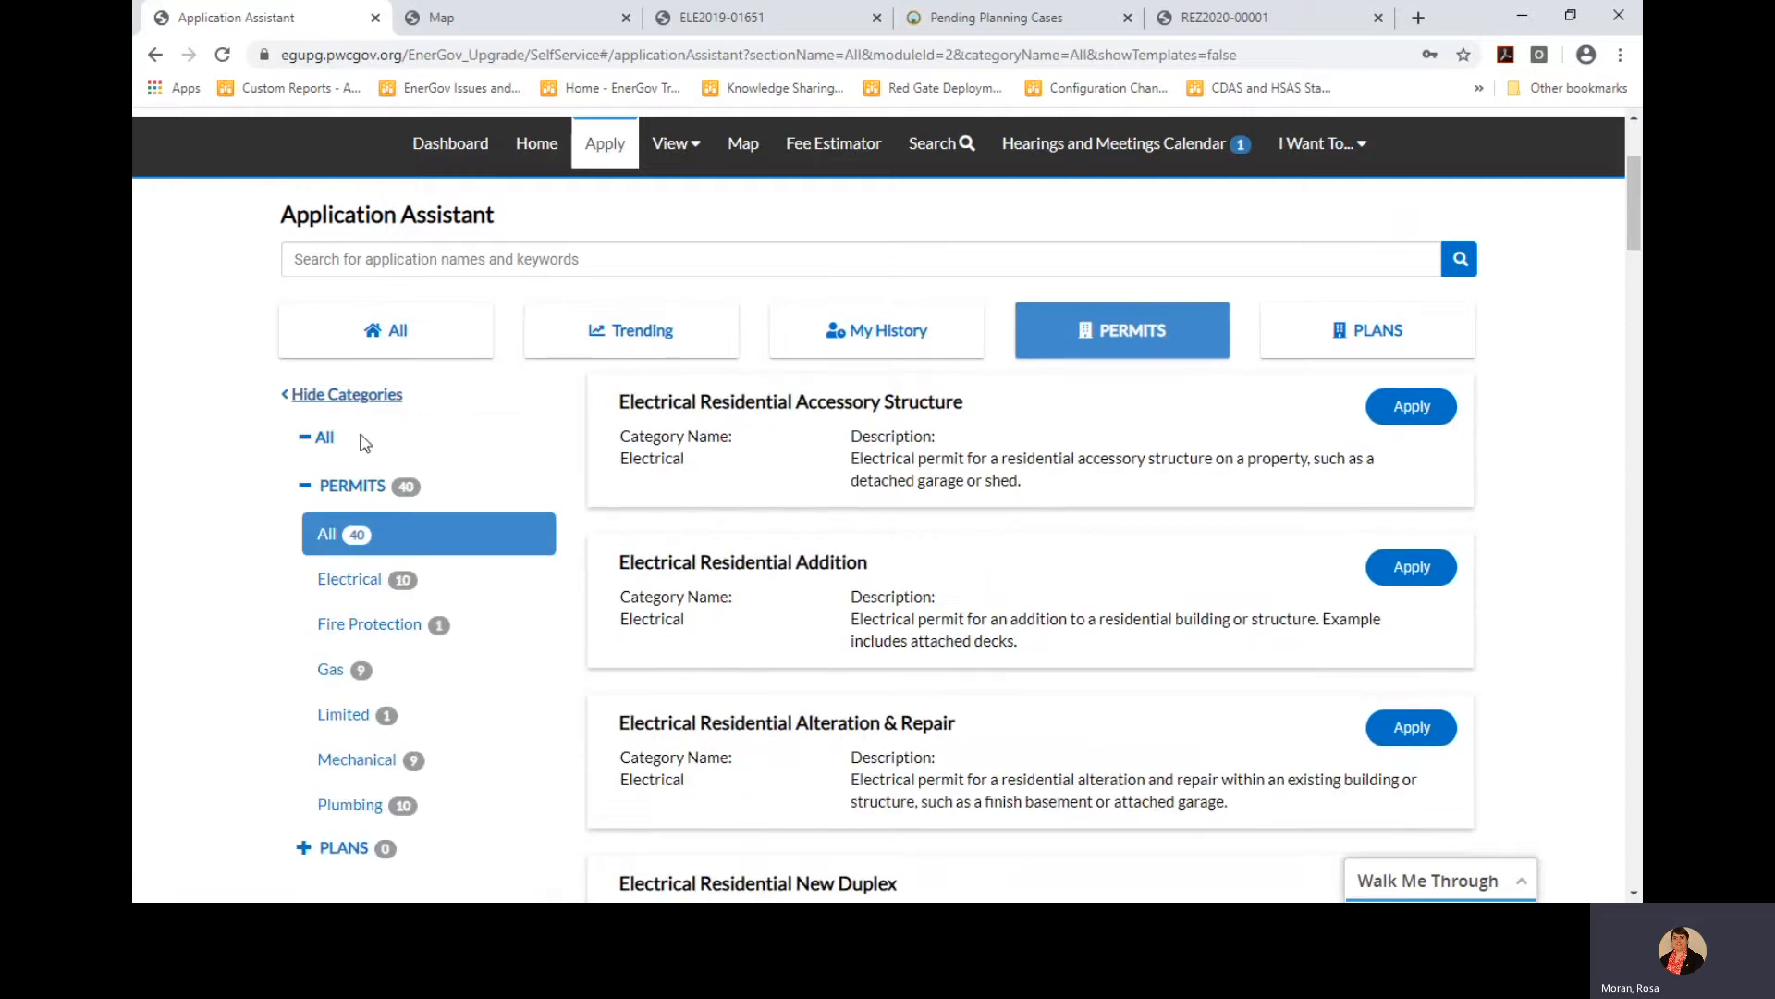
pyautogui.click(335, 684)
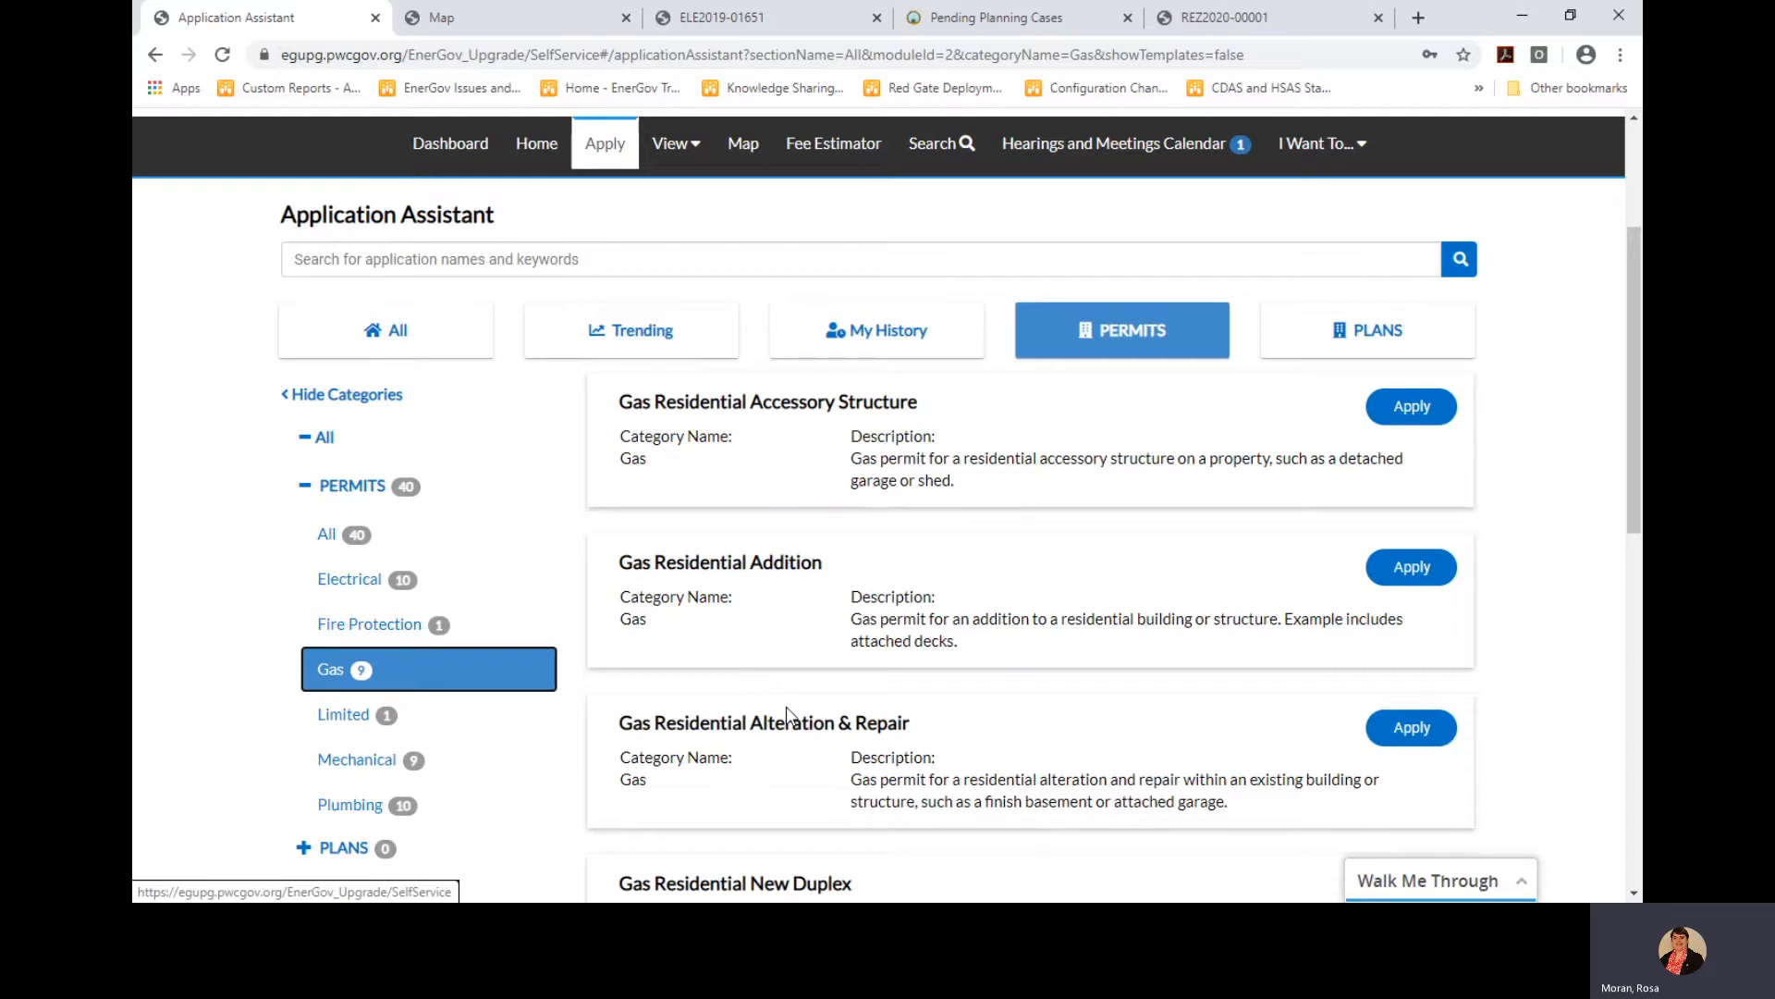
pyautogui.click(345, 721)
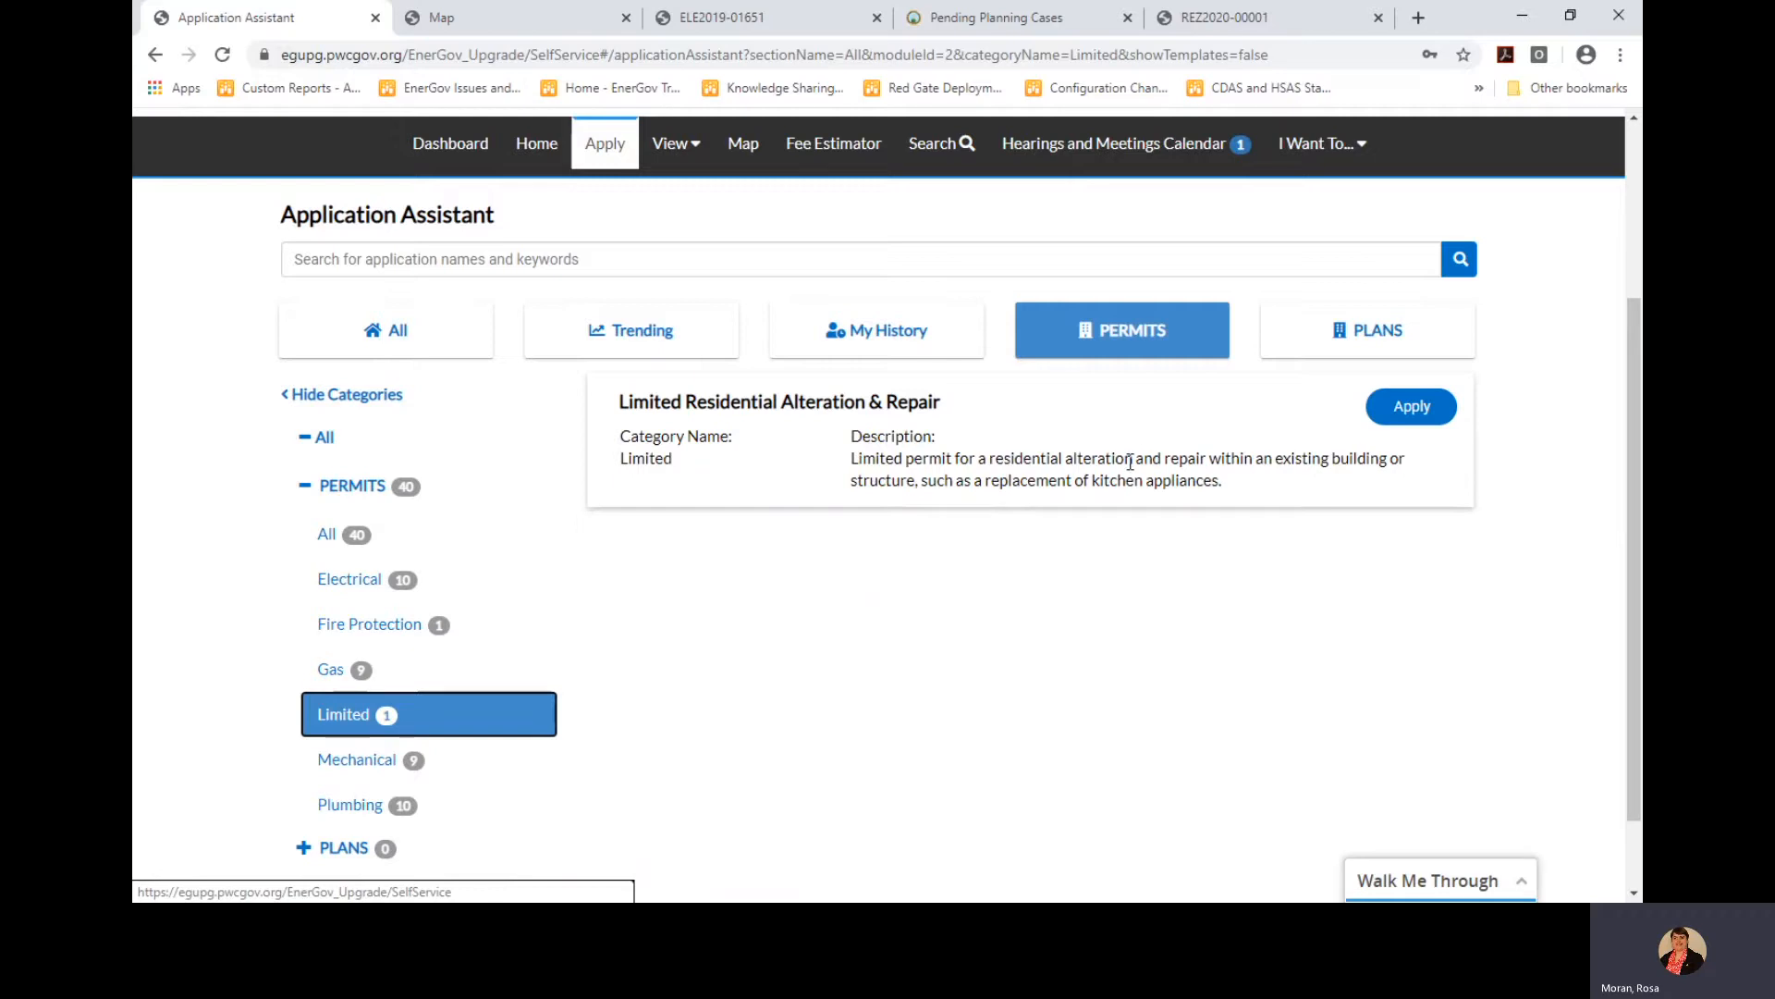
pyautogui.click(1414, 412)
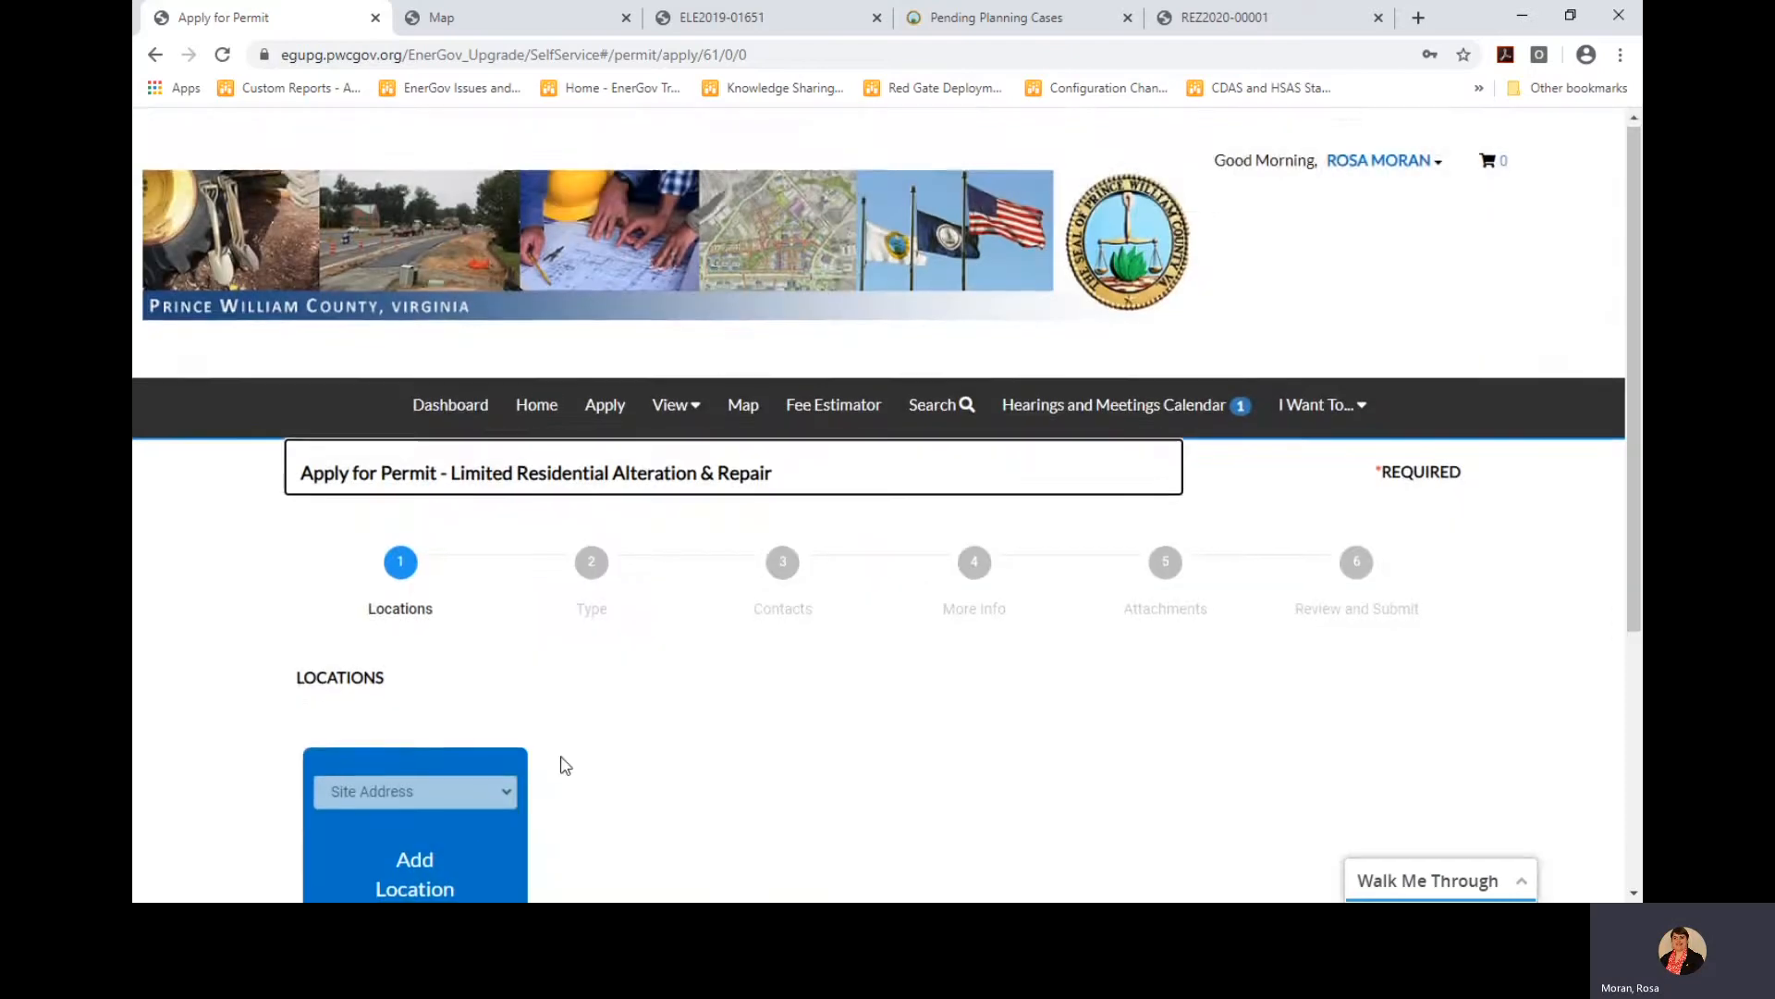
# Search the site's street address and add the Woodbridge property, with its parcel, as main location
pyautogui.scroll(-4, 566, 745)
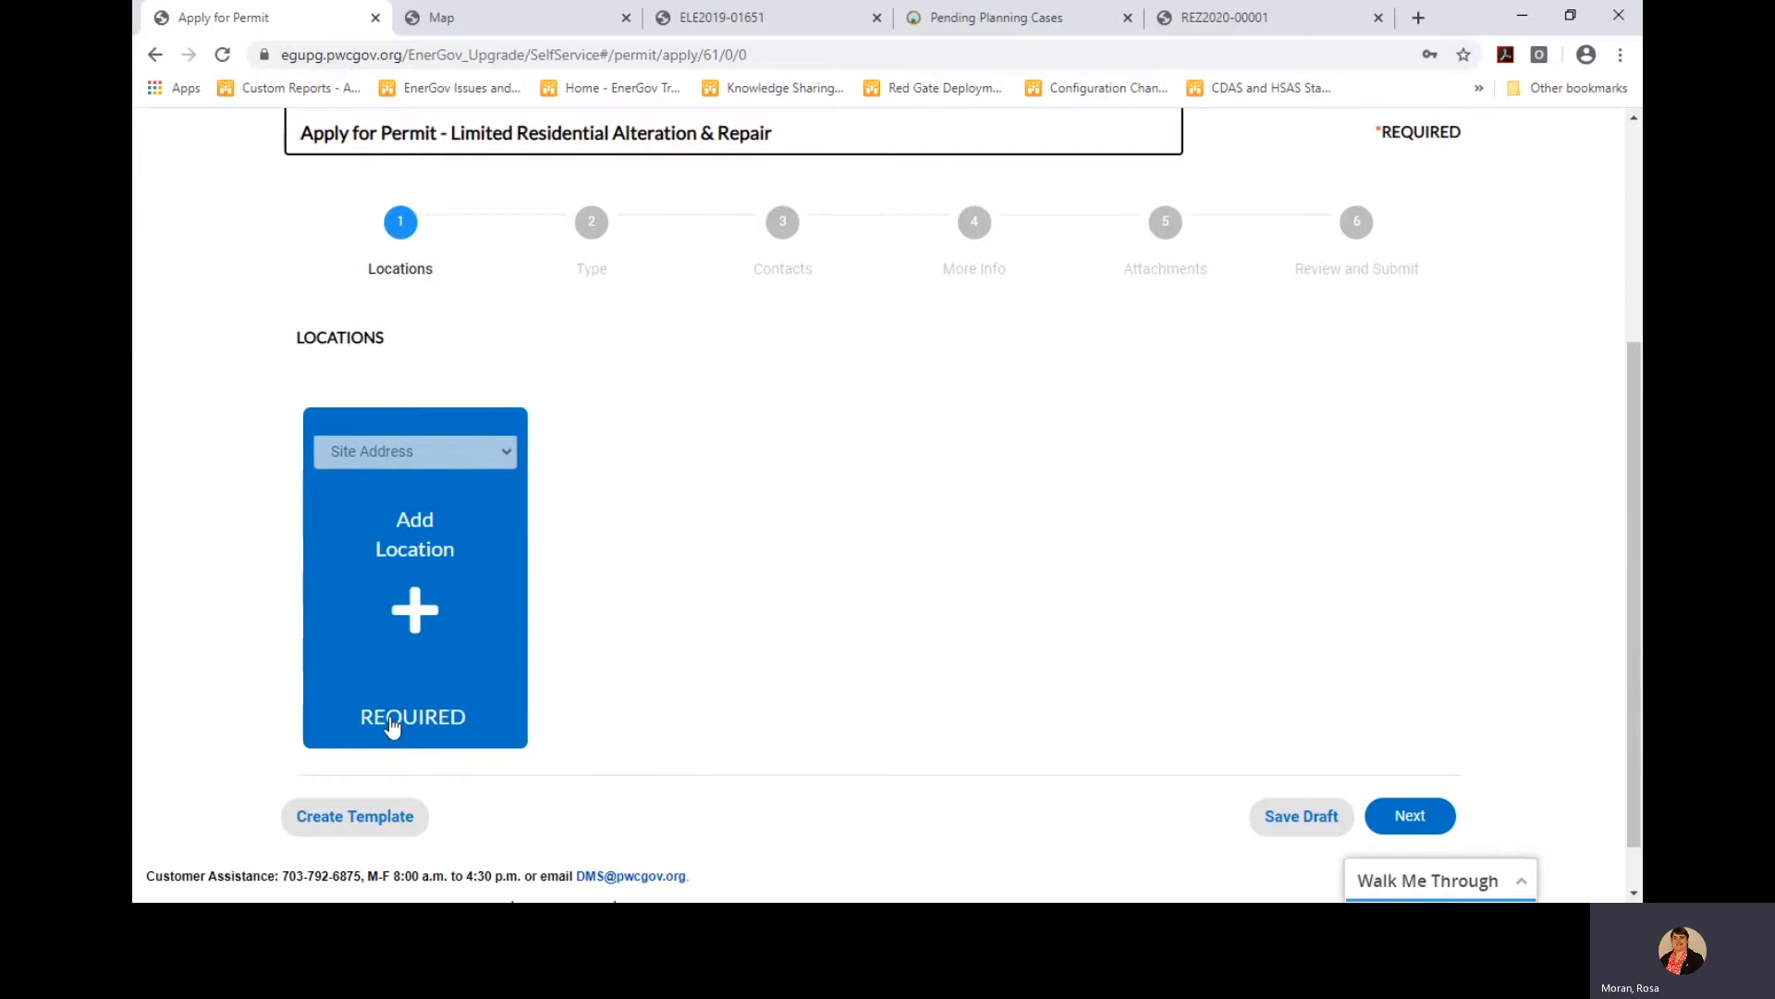
pyautogui.click(418, 549)
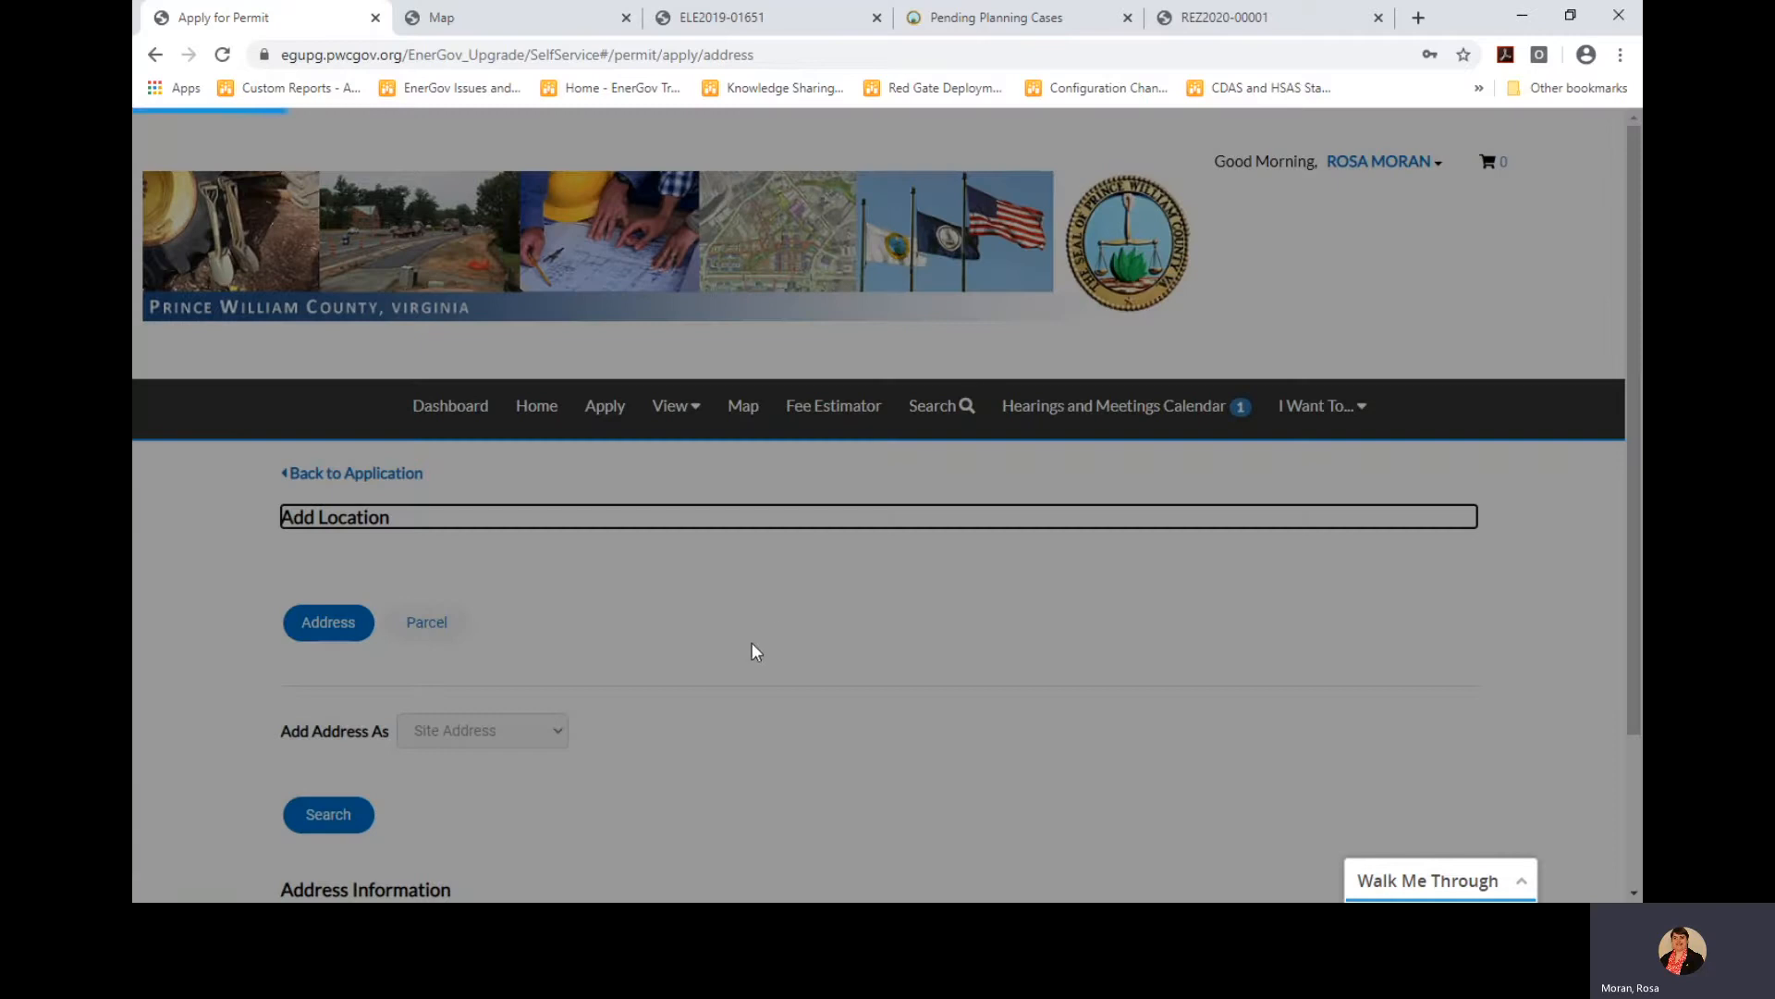
pyautogui.scroll(-3, 751, 644)
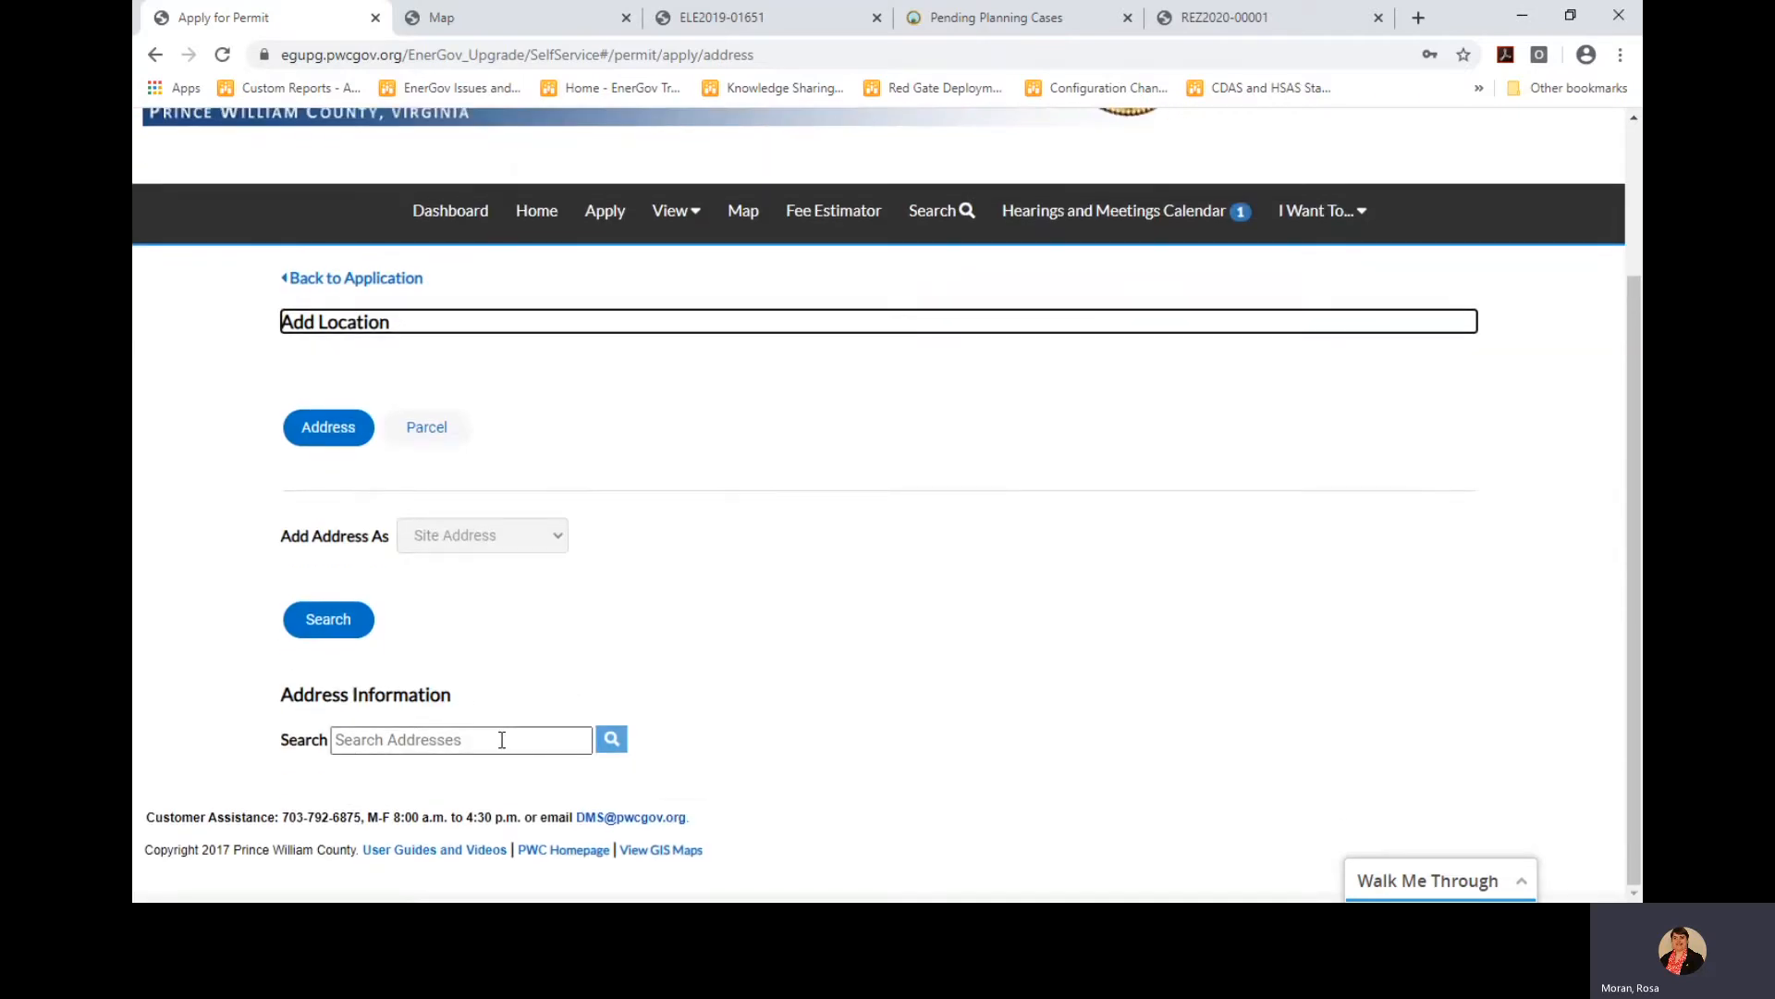
pyautogui.click(502, 740)
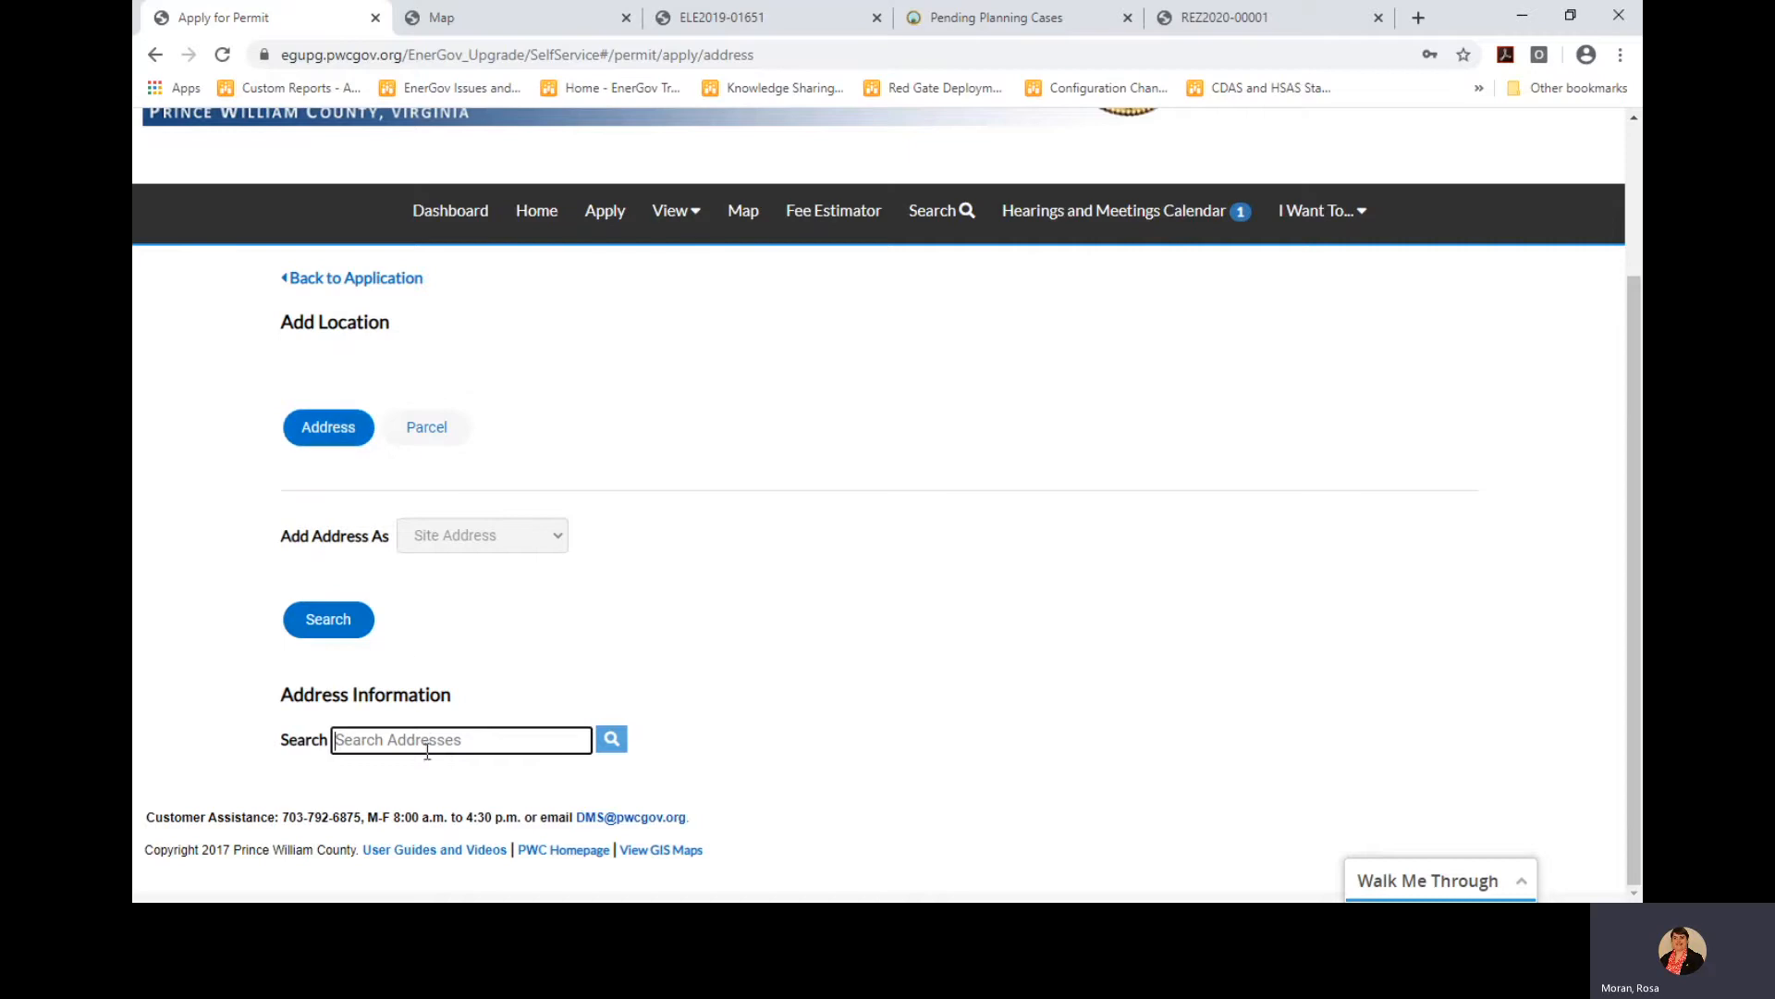
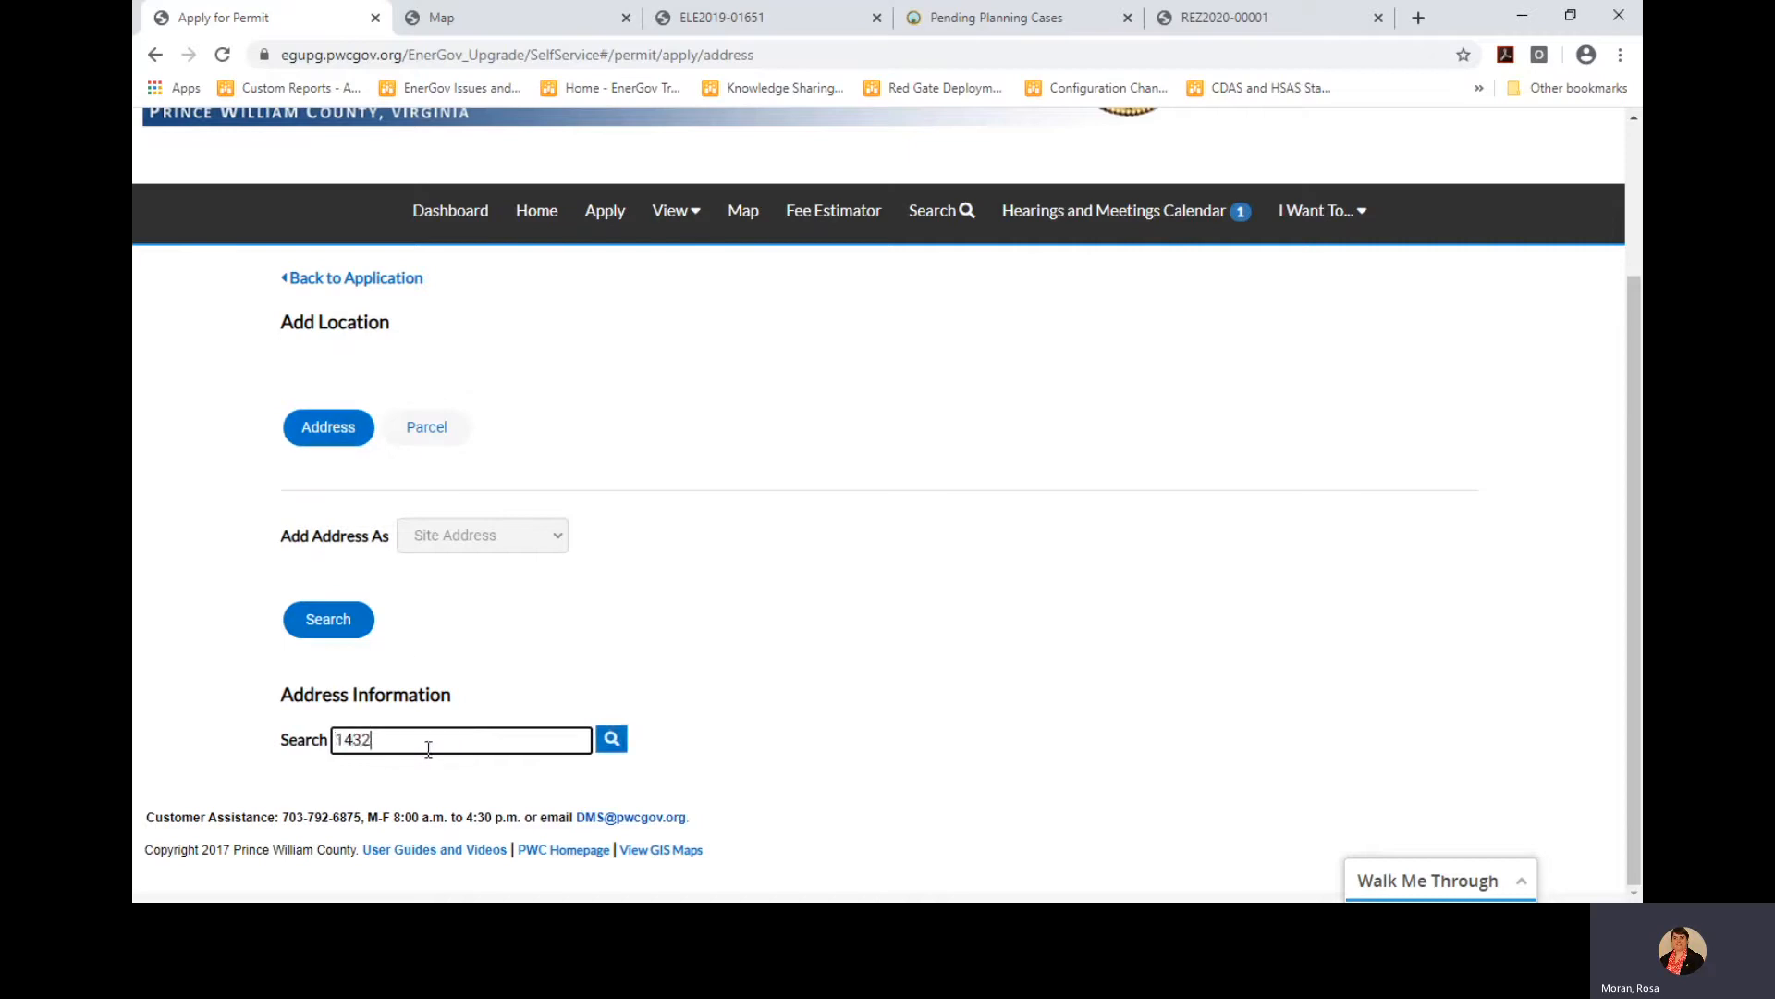
pyautogui.click(611, 739)
pyautogui.scroll(-2, 791, 640)
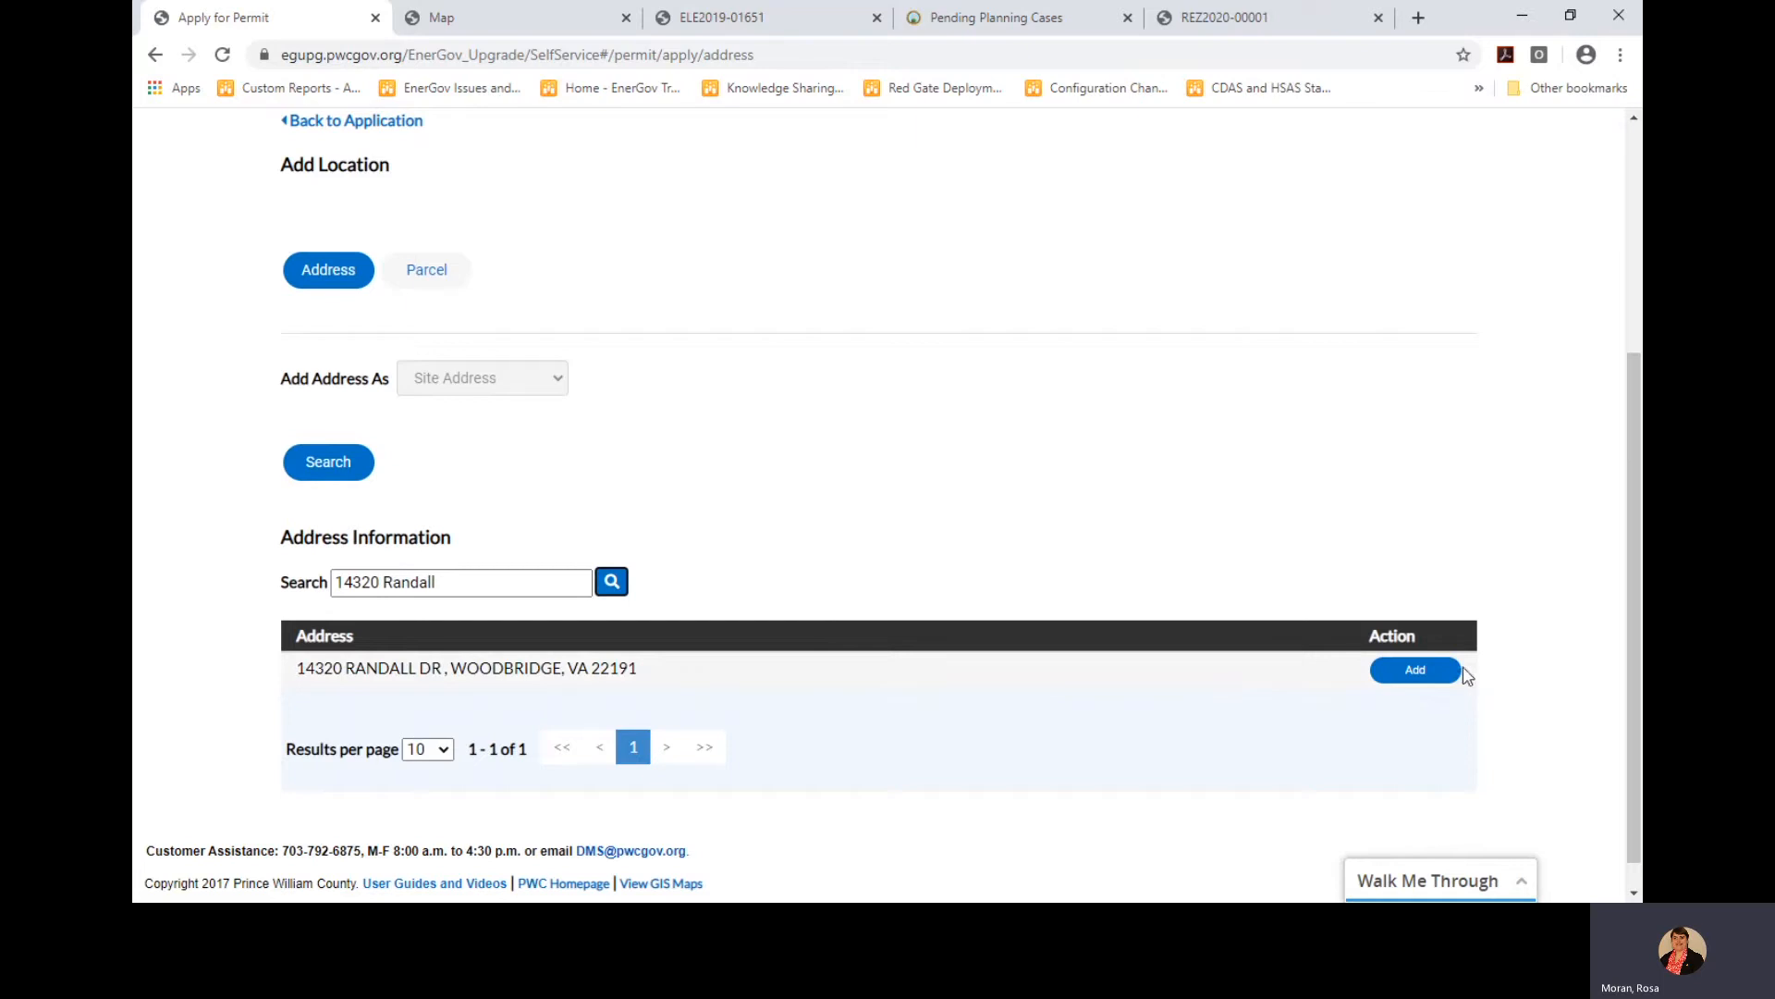
pyautogui.click(1415, 671)
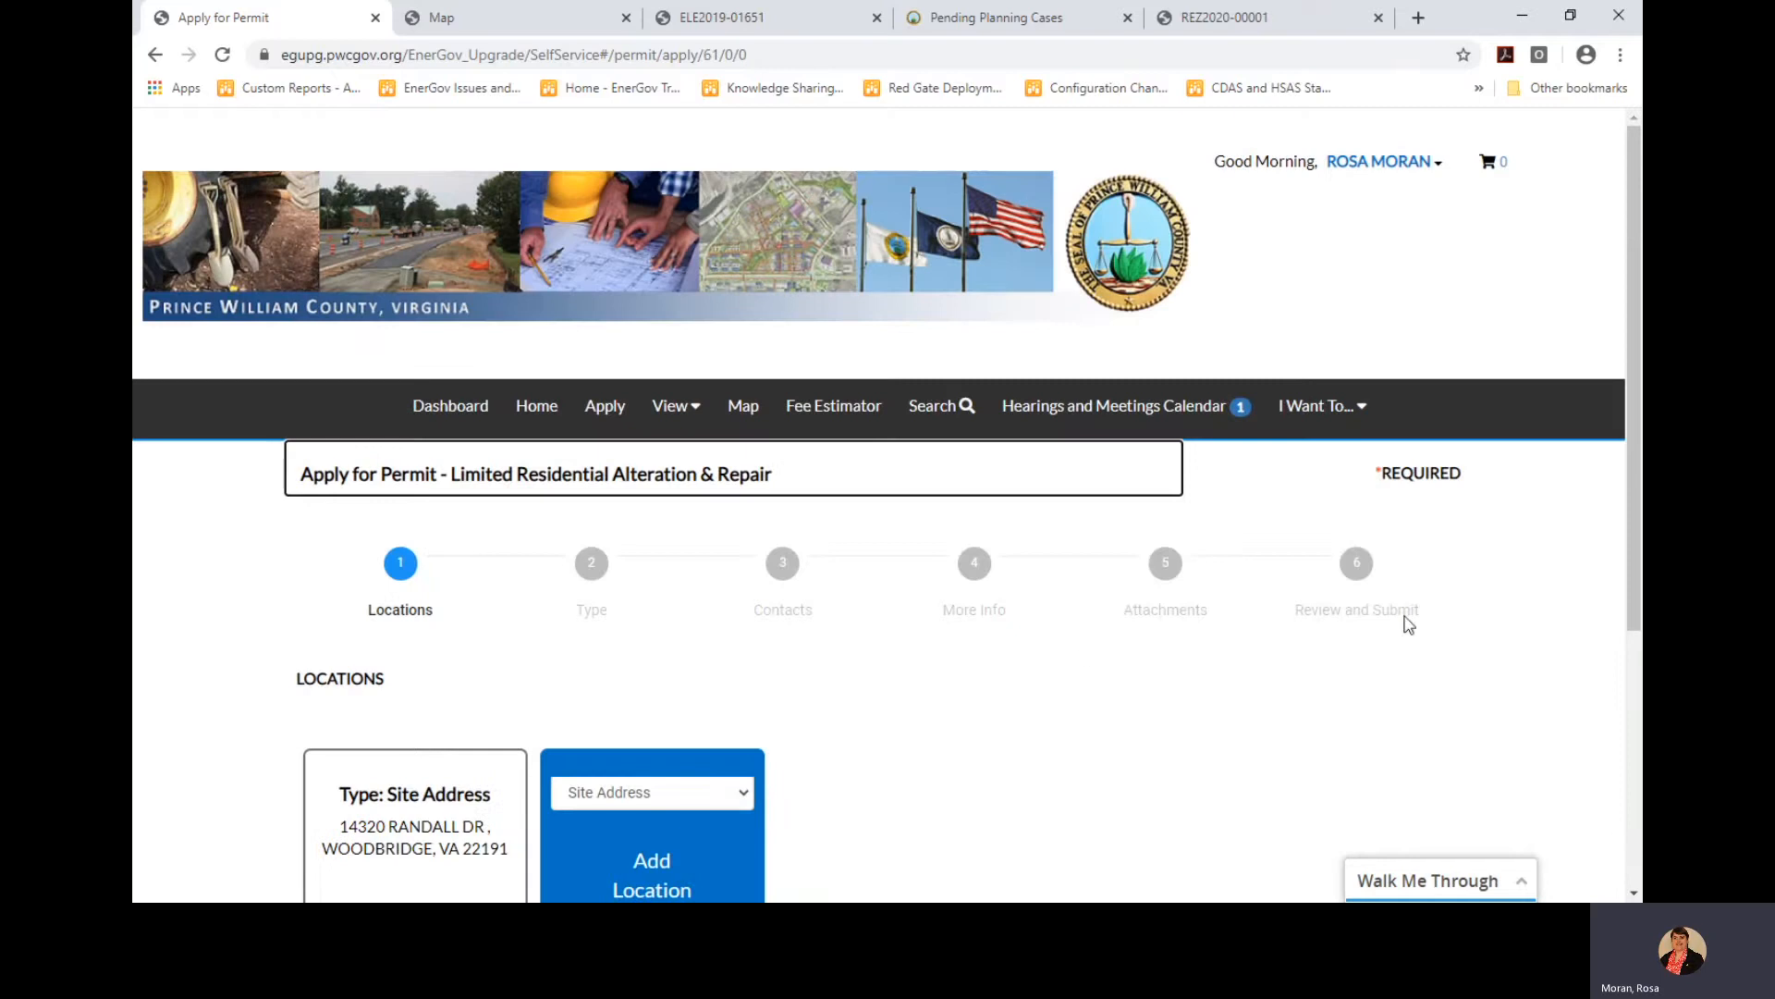
pyautogui.moveTo(1635, 545); pyautogui.dragTo(1642, 710)
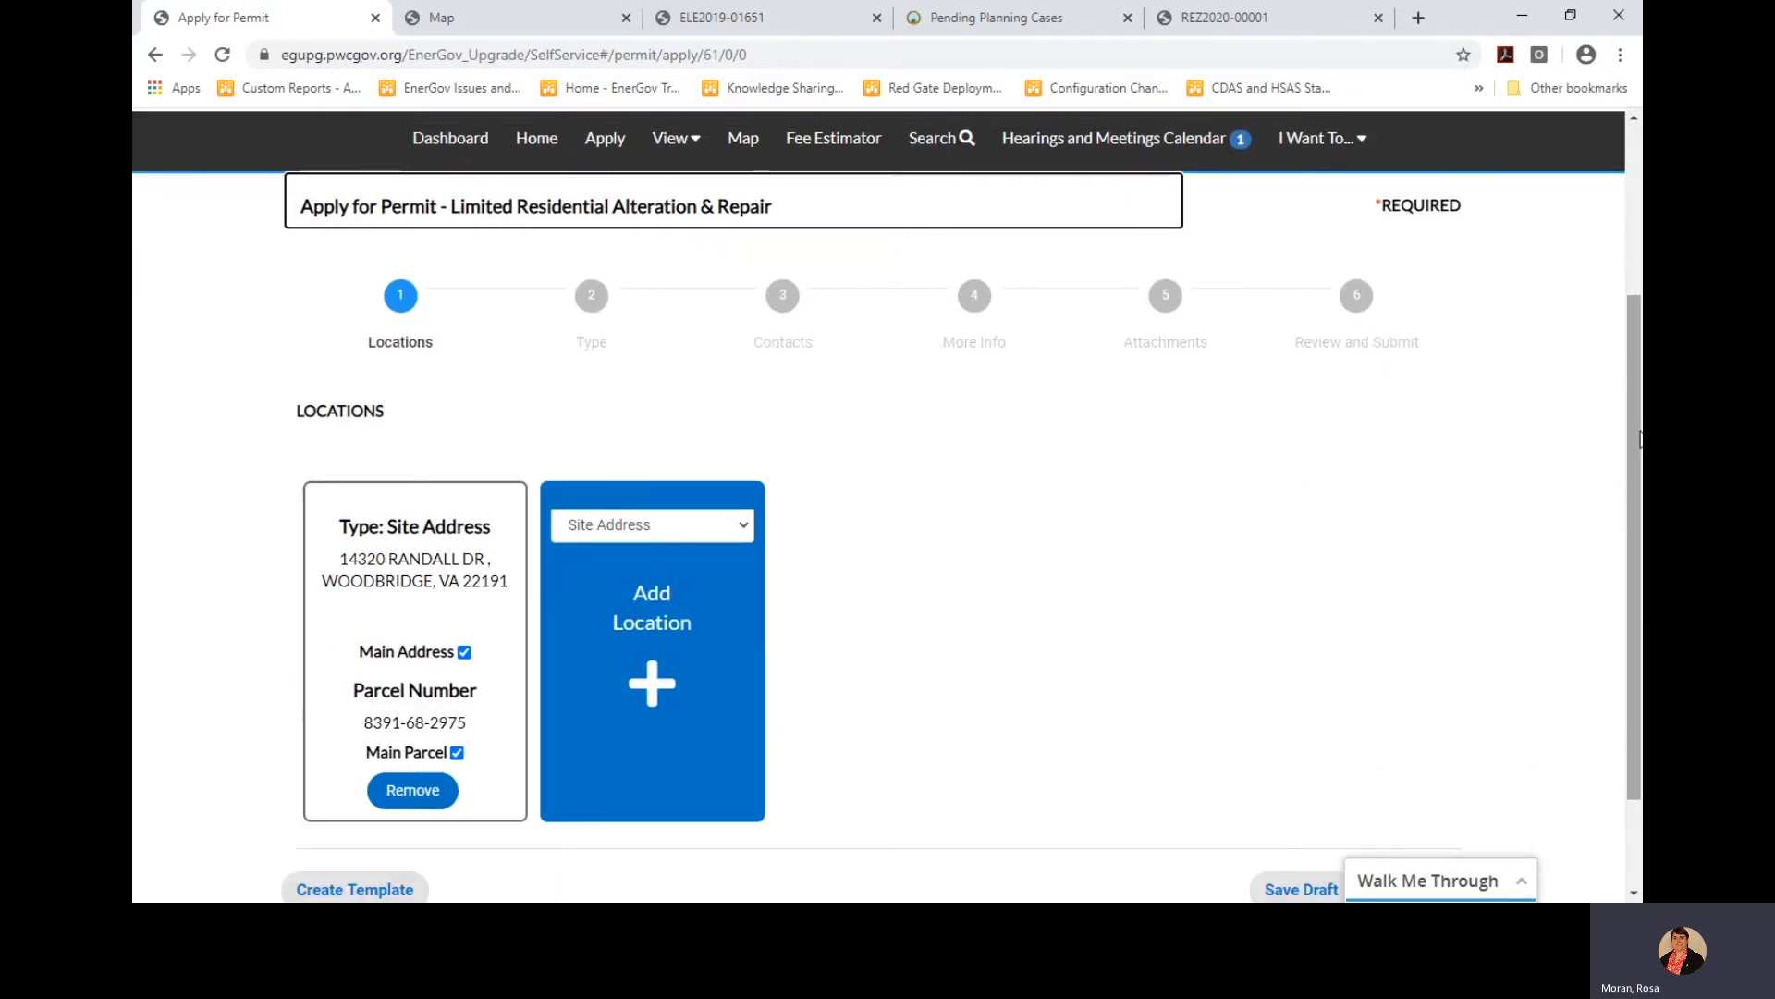
pyautogui.scroll(-2, 1637, 441)
# On the Type step, enter work description 'Enter Scope of Work' and valuation 800, then continue
pyautogui.click(1423, 792)
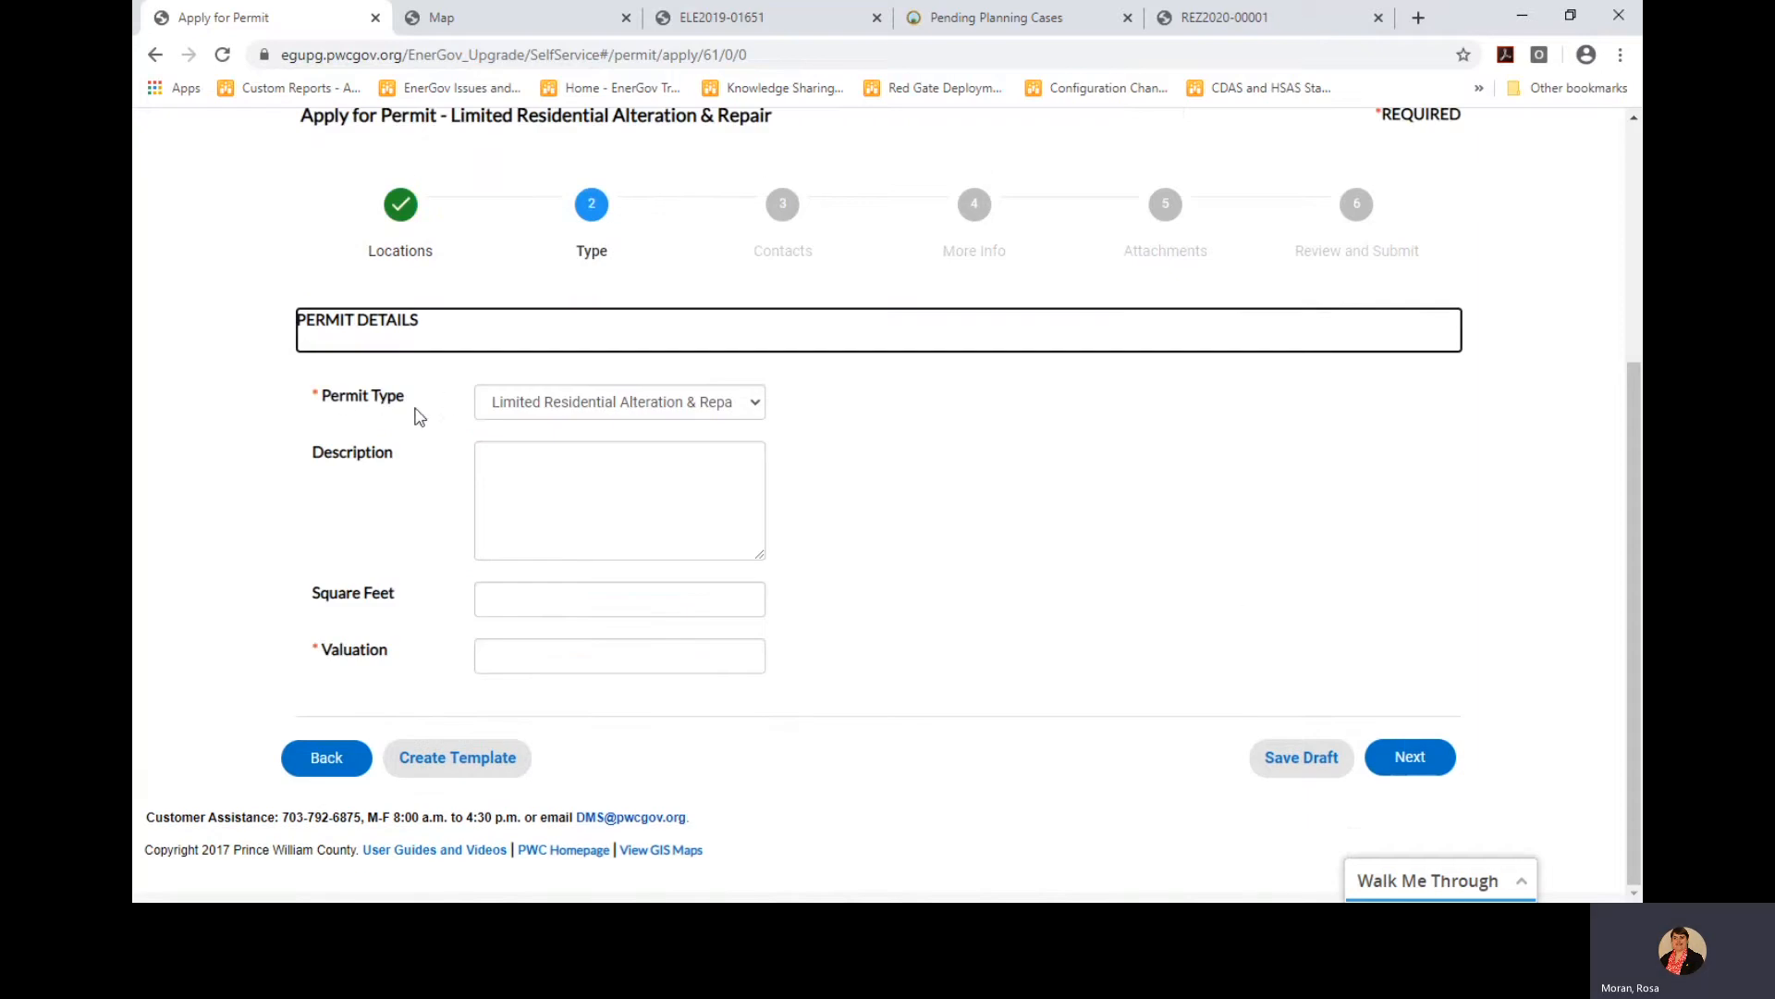
pyautogui.click(541, 454)
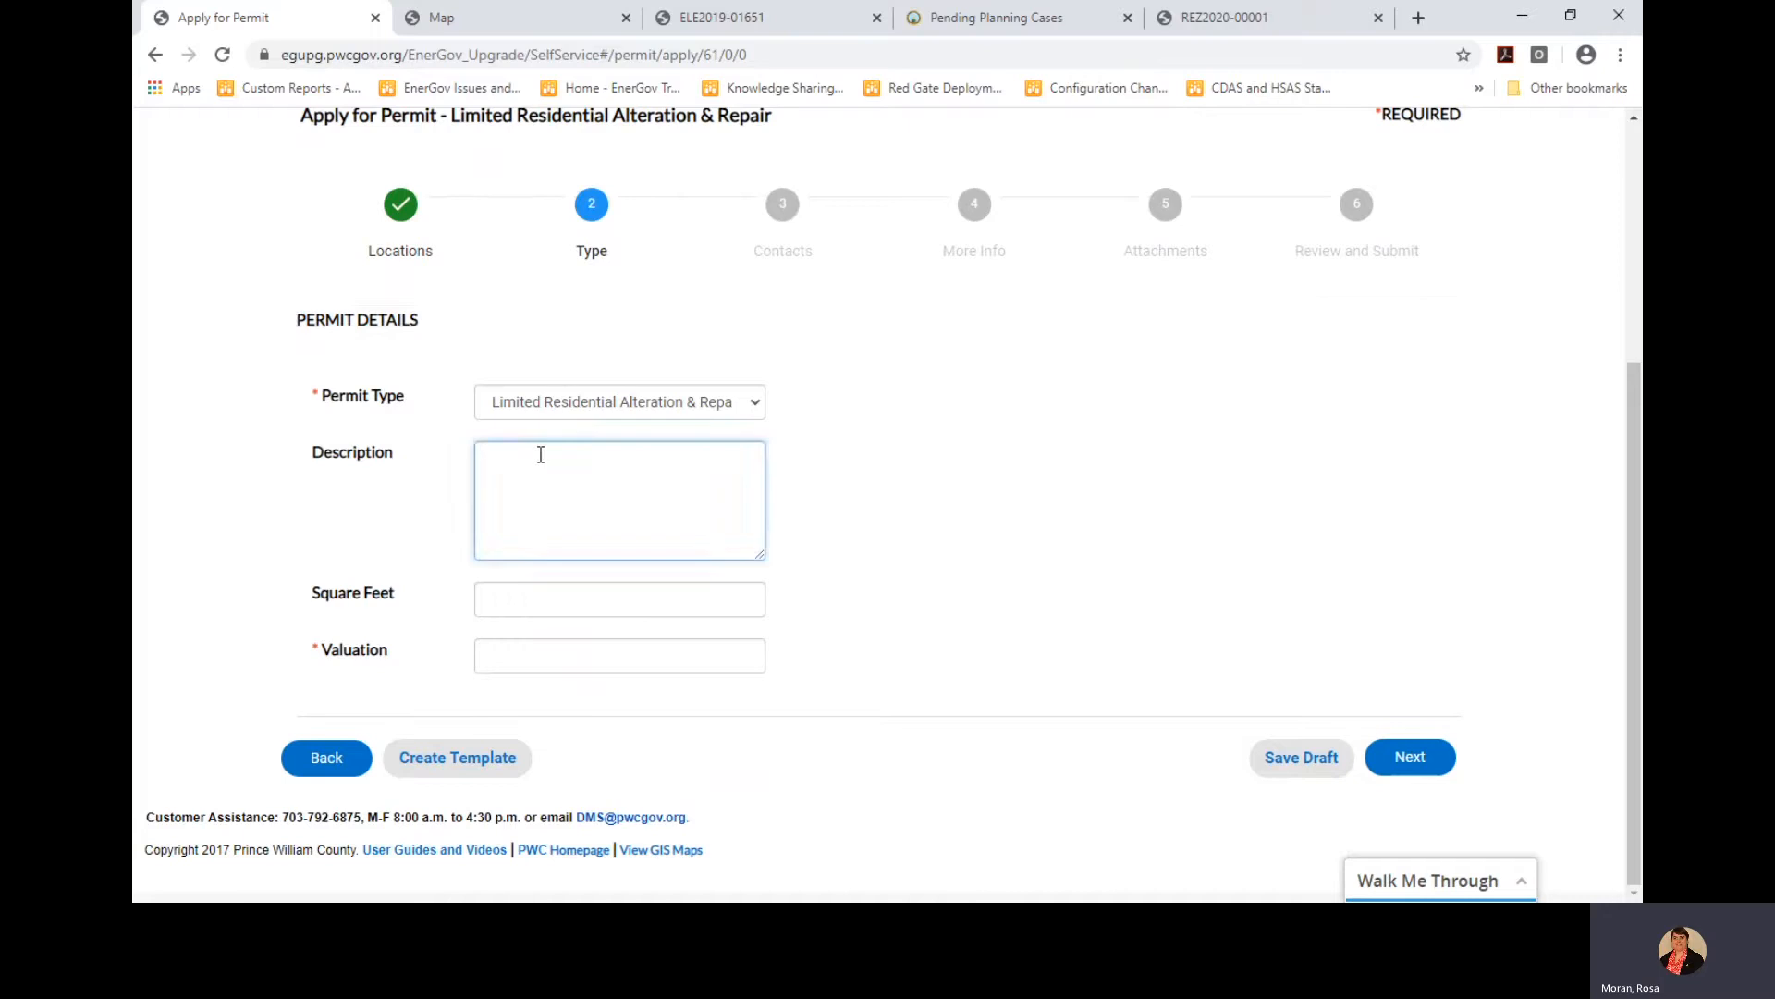
pyautogui.write('Enter Scope of Work')
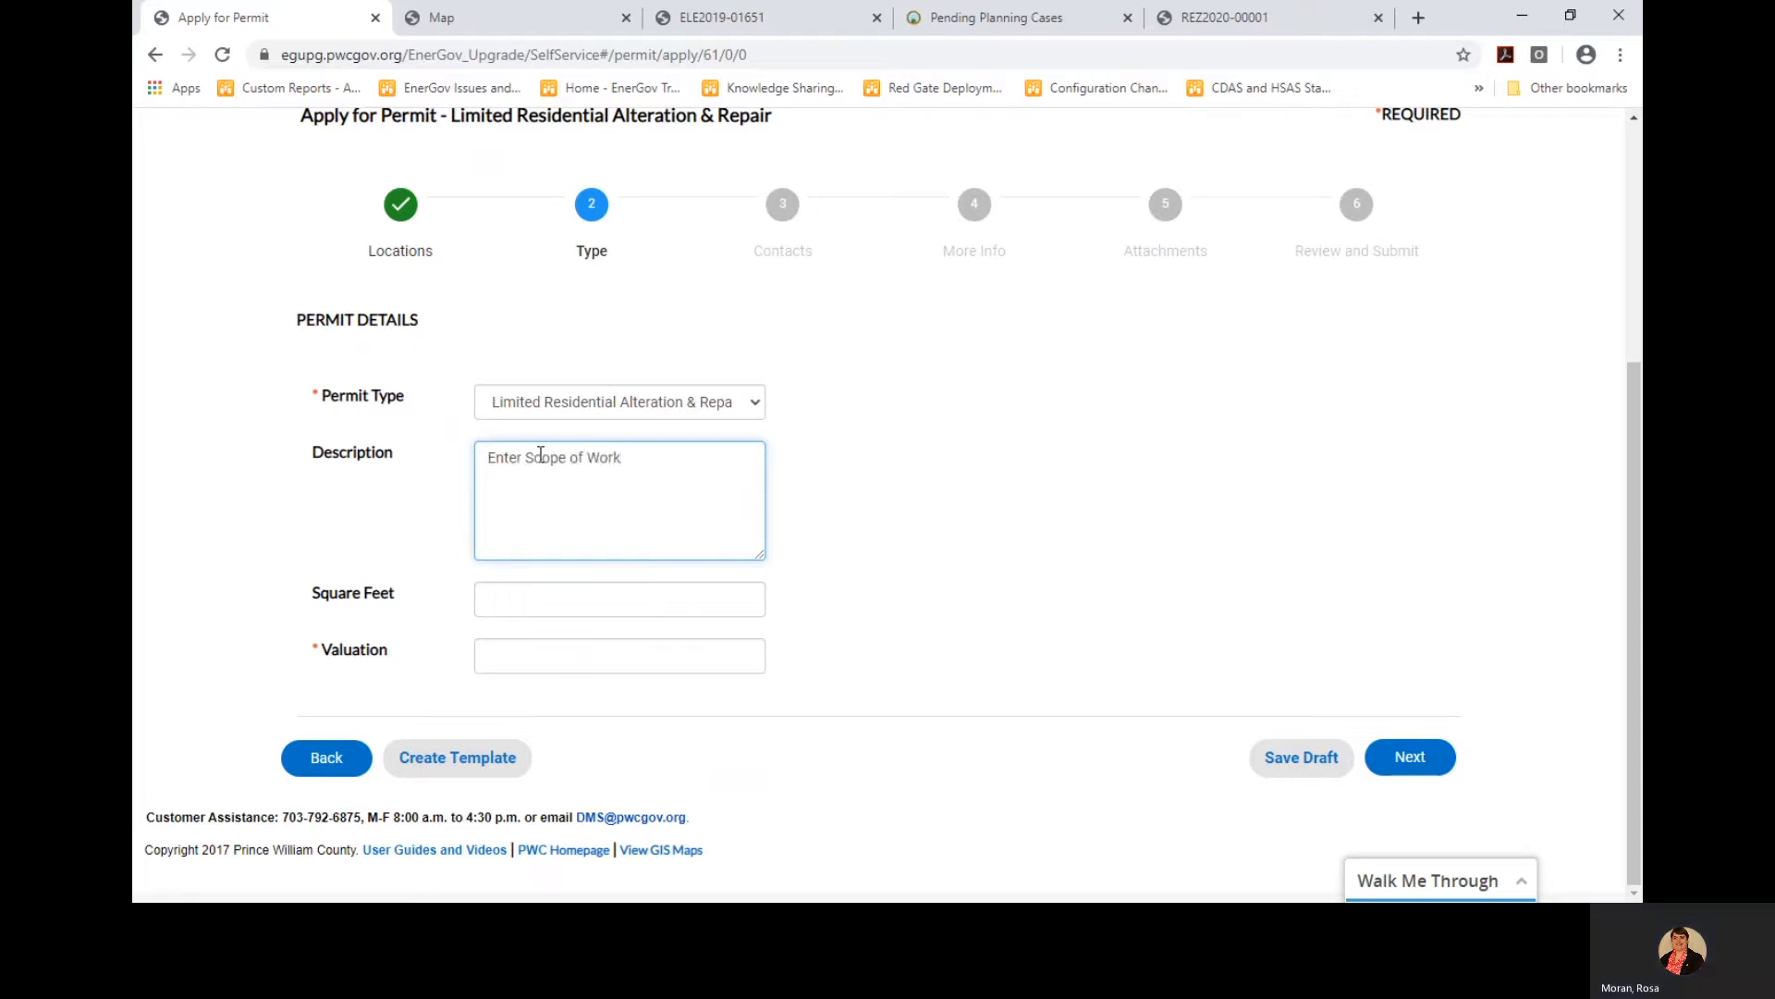
pyautogui.click(518, 594)
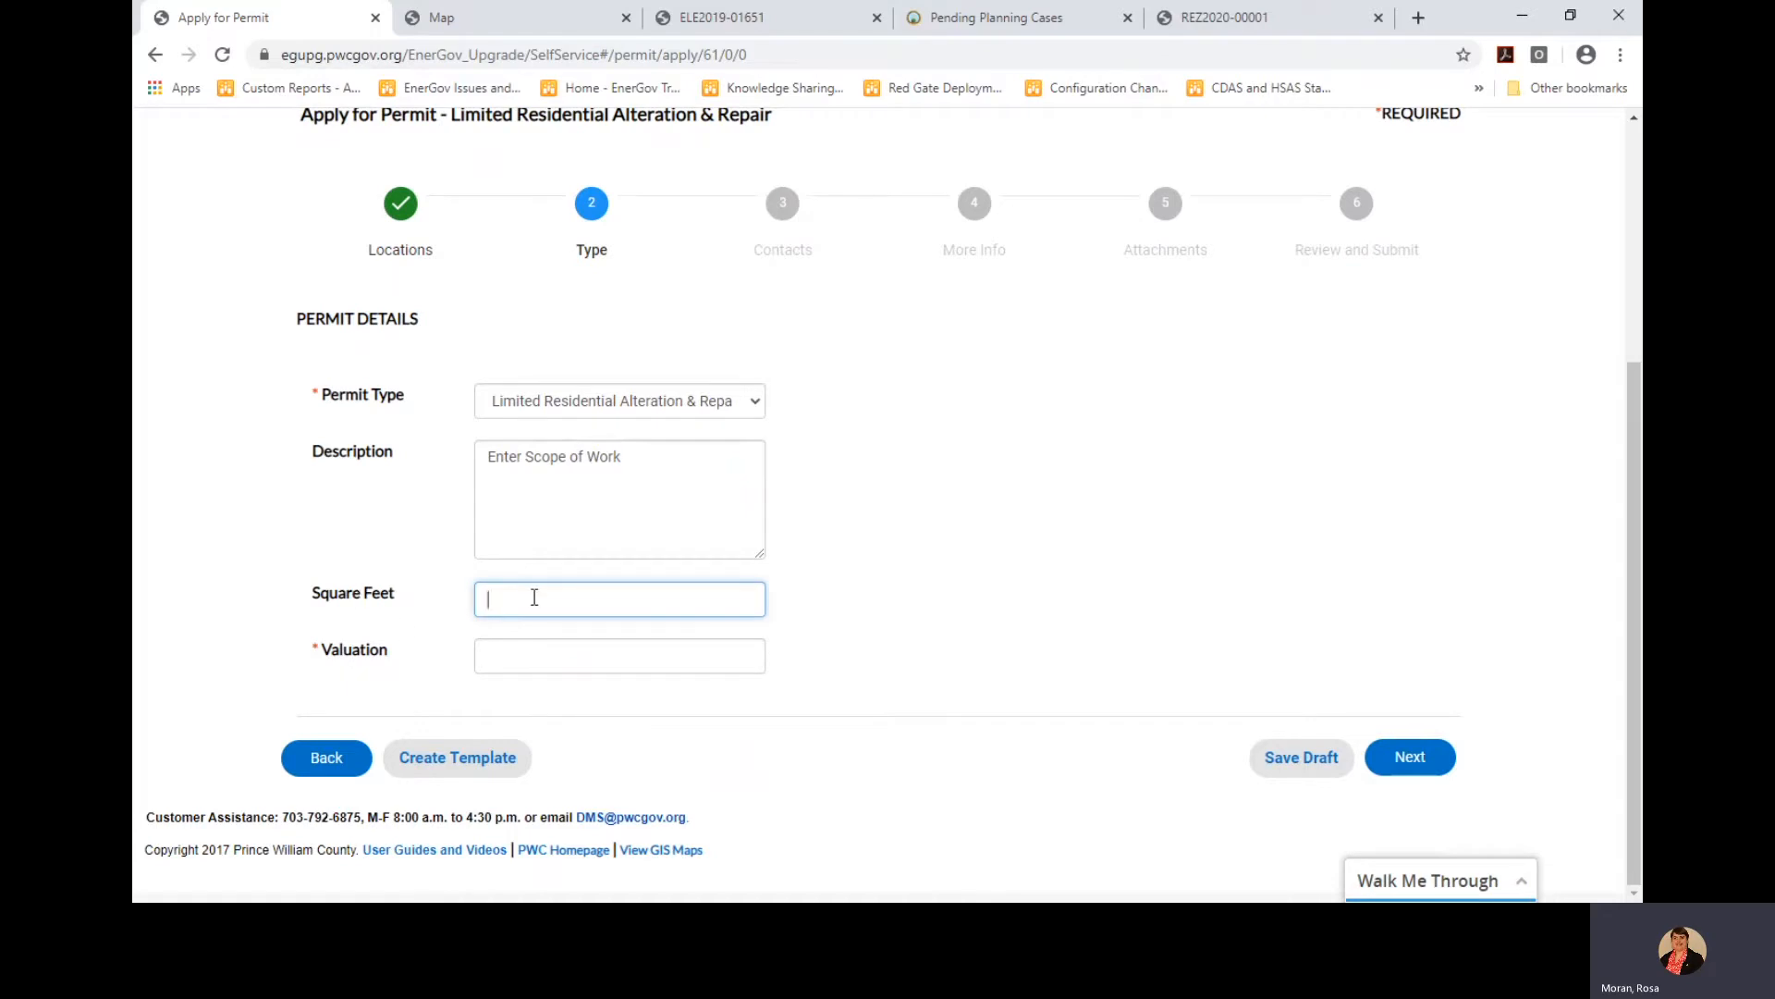
pyautogui.click(510, 655)
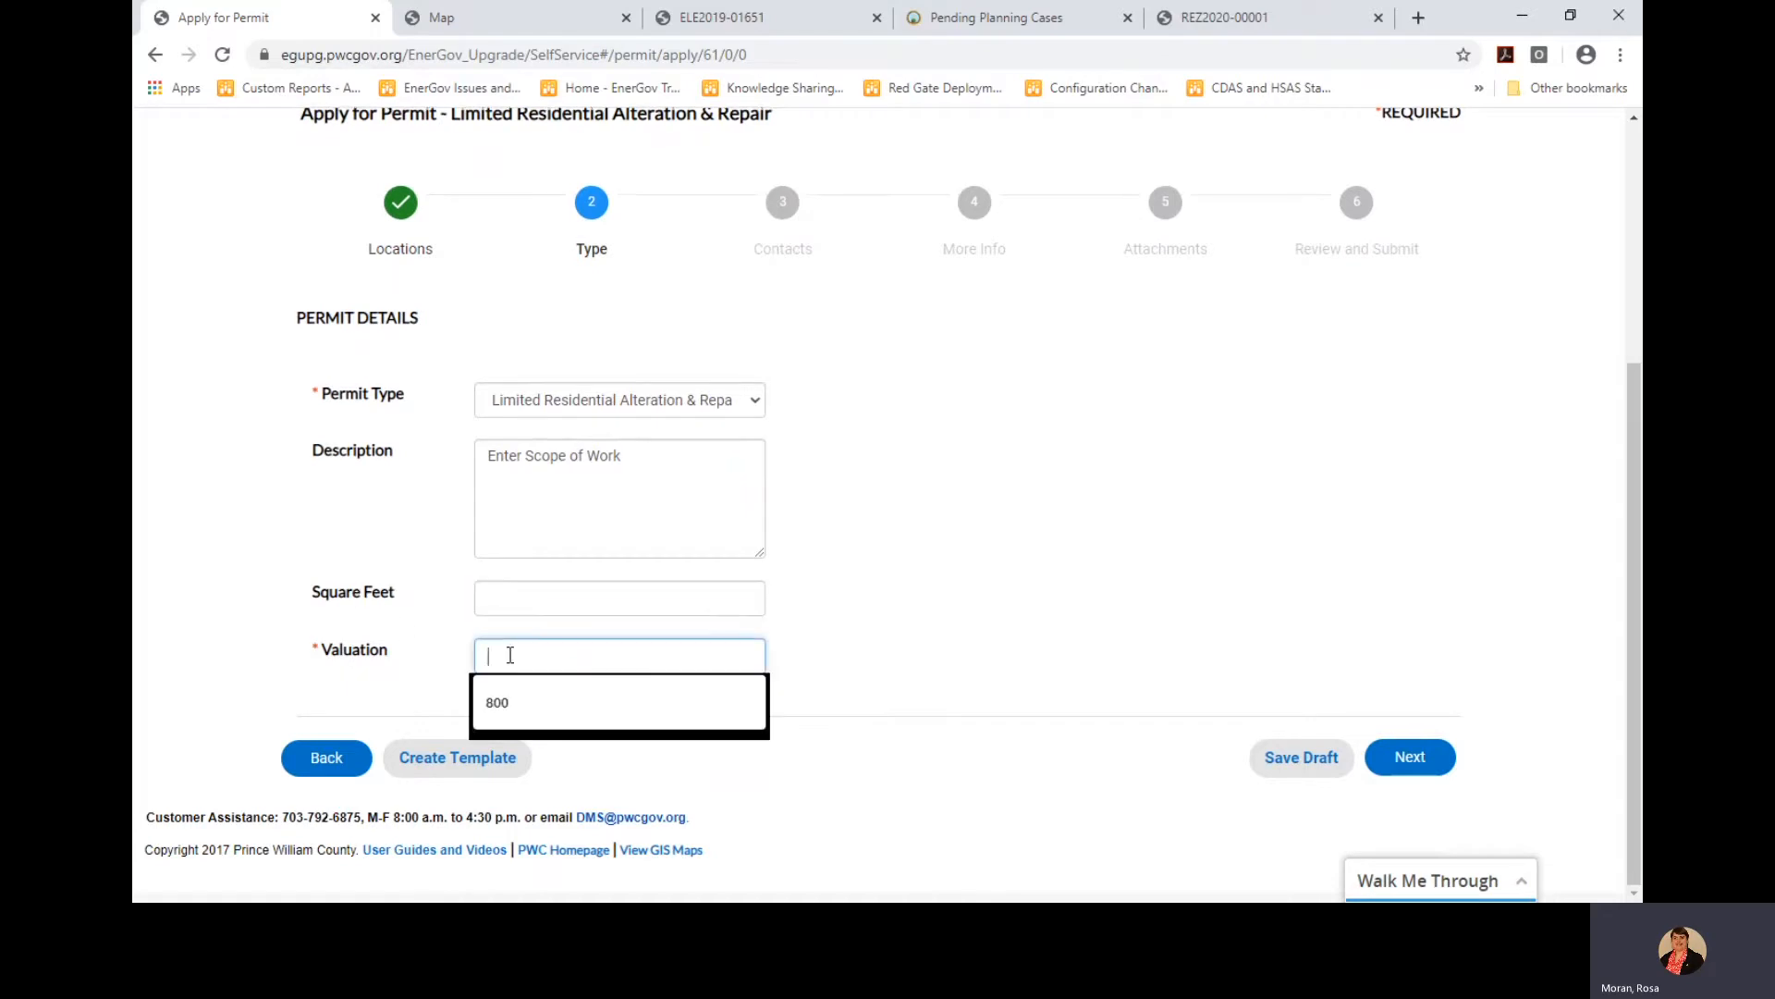
pyautogui.click(568, 703)
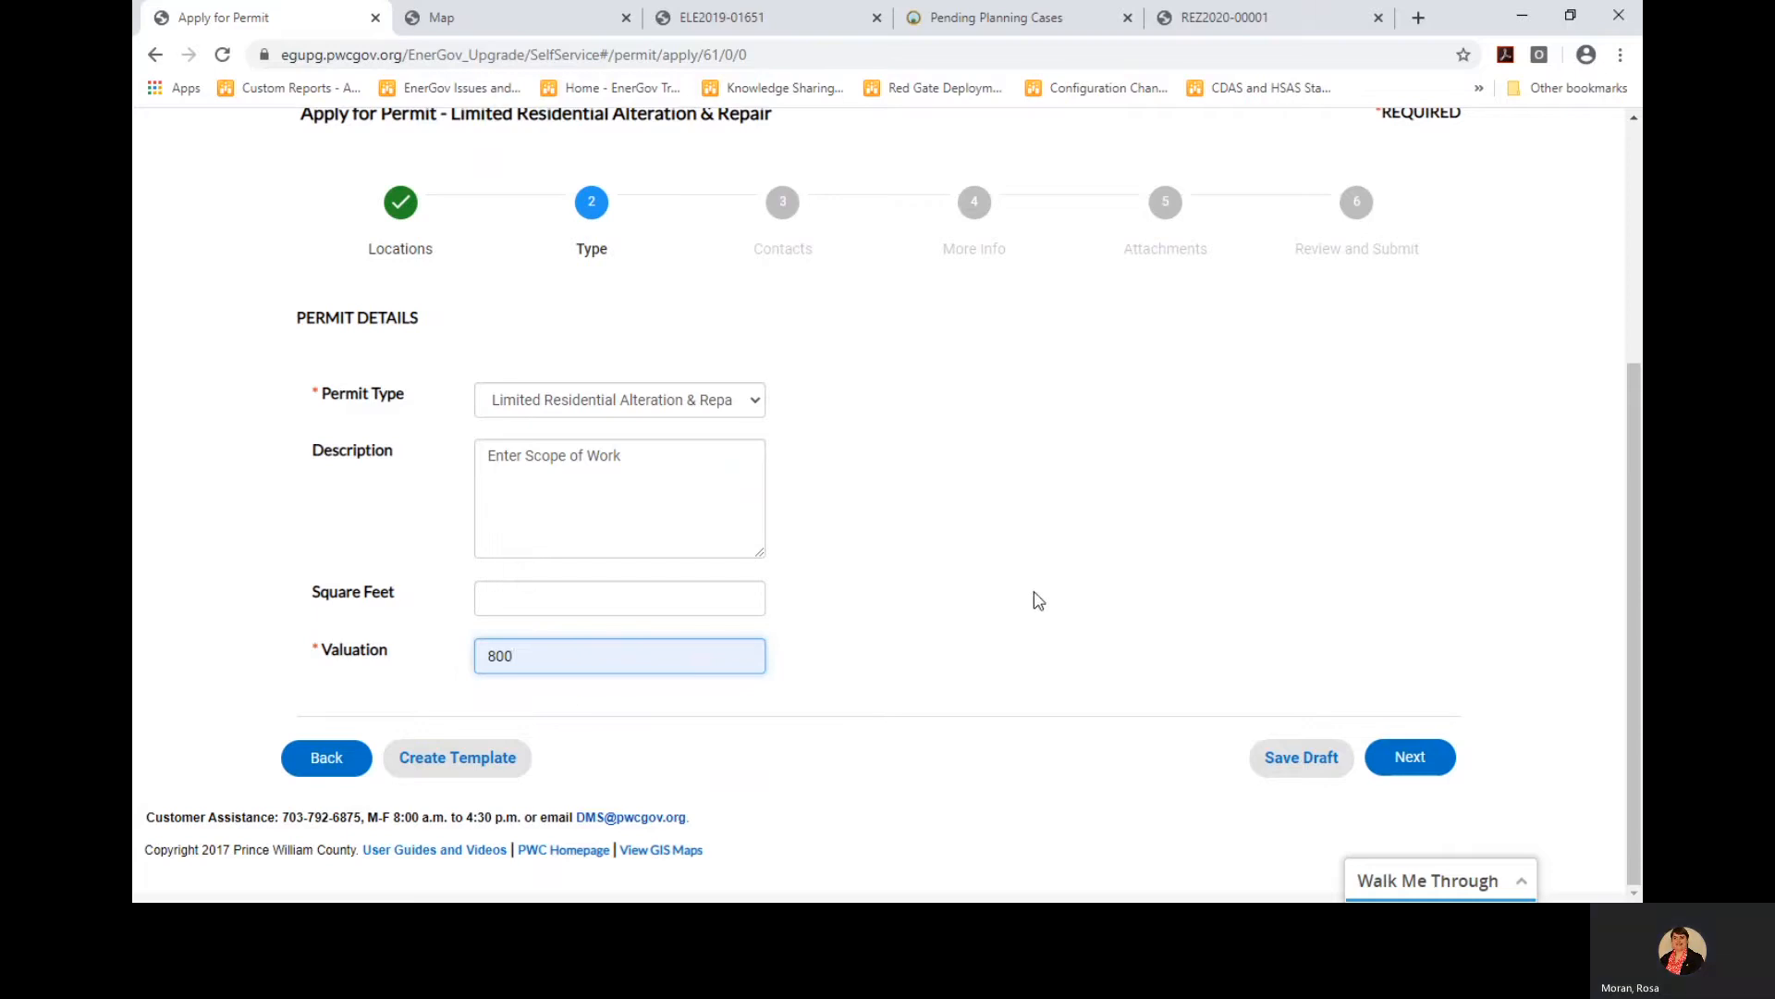
pyautogui.click(1433, 754)
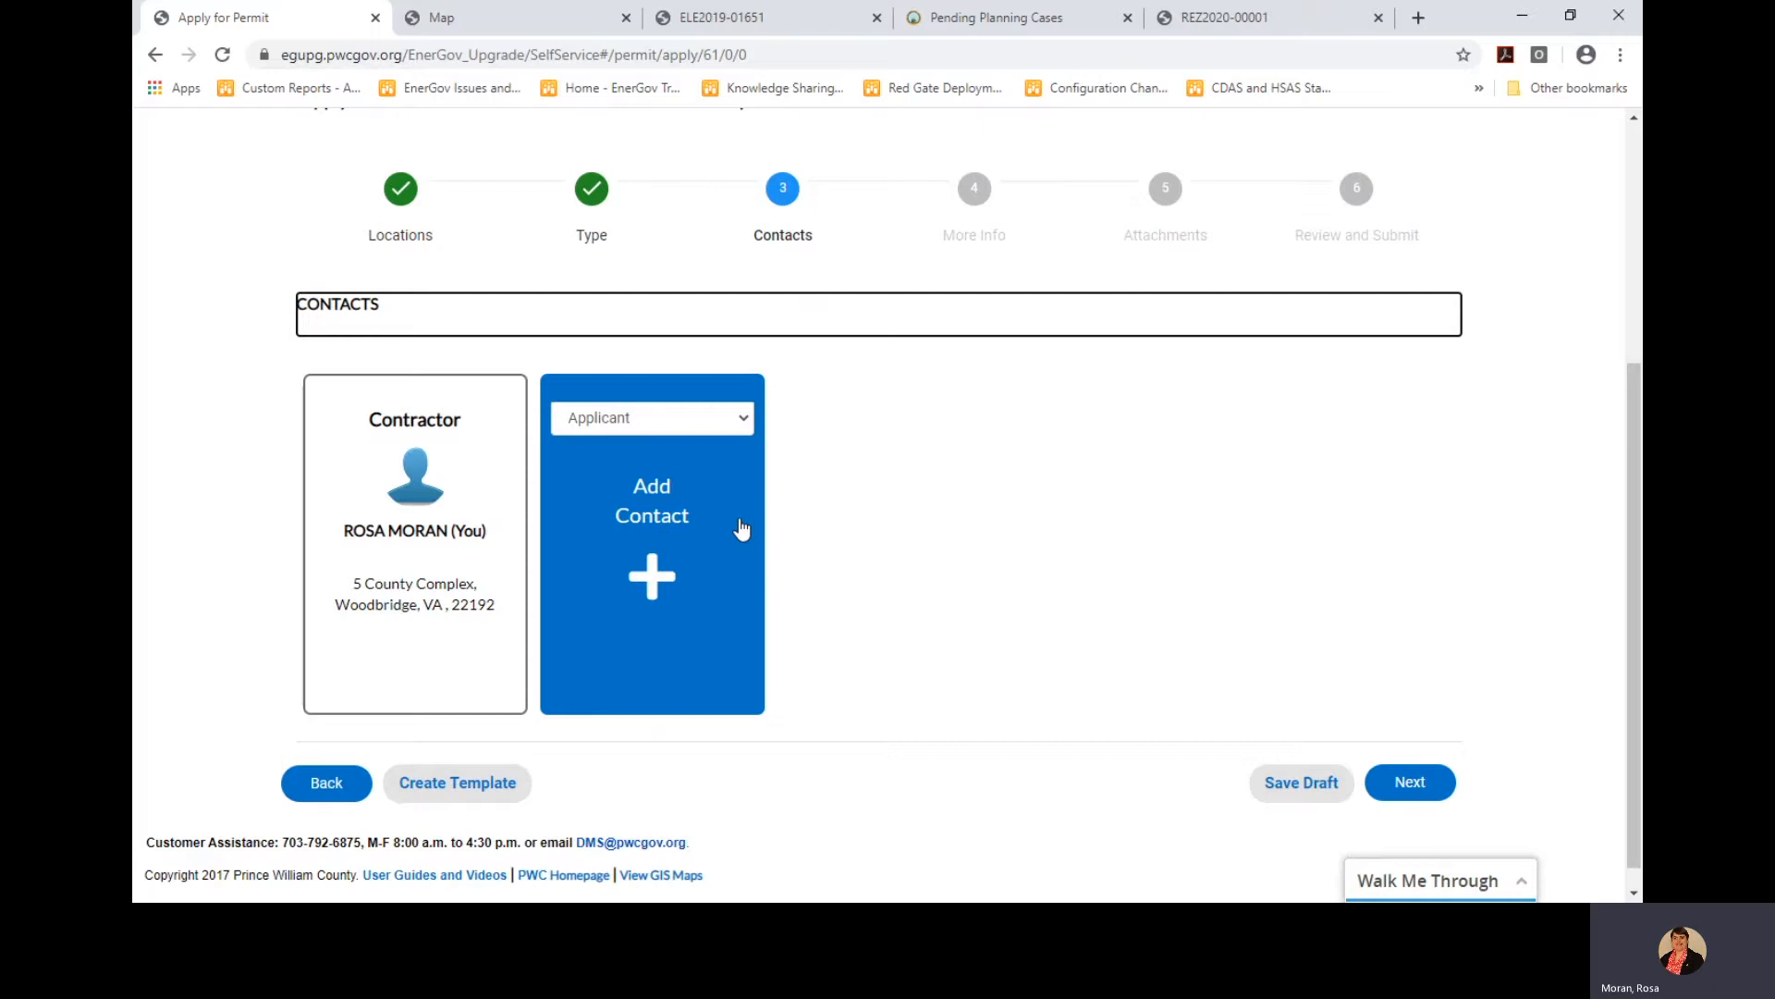
# Search by contact name, favorite Rainbow Connection, and add it as an Authorized Agent
pyautogui.click(746, 423)
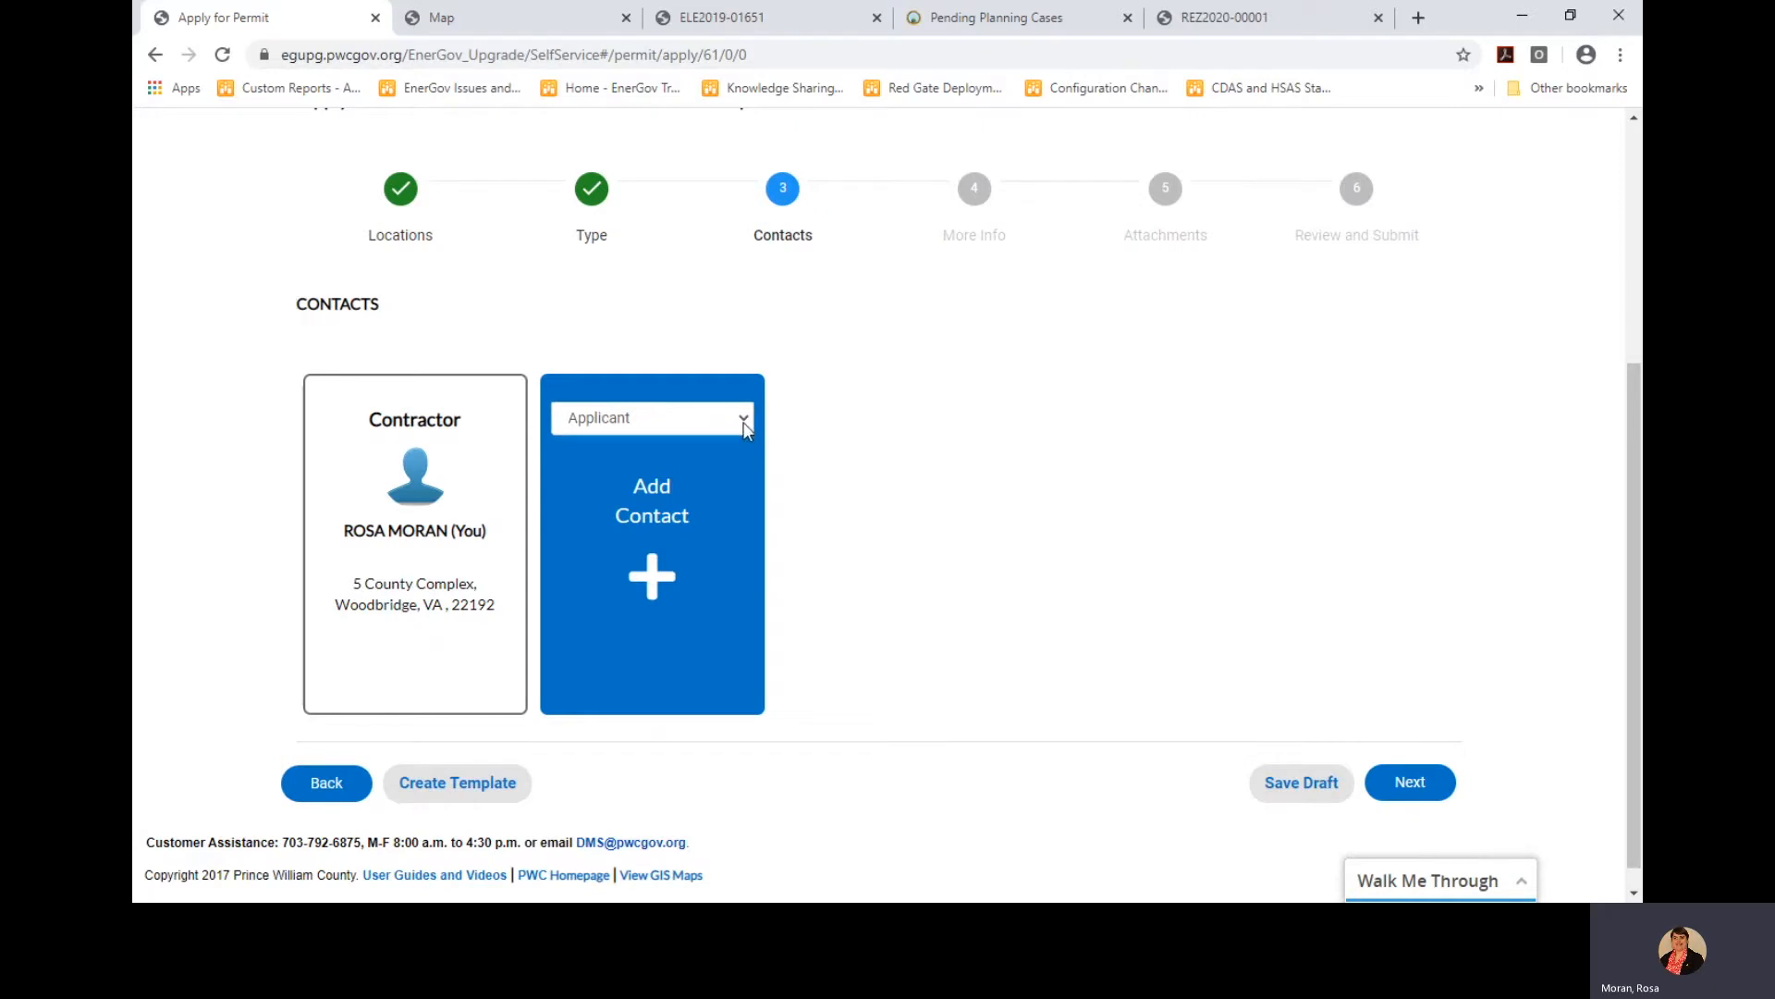
pyautogui.click(689, 554)
pyautogui.click(658, 515)
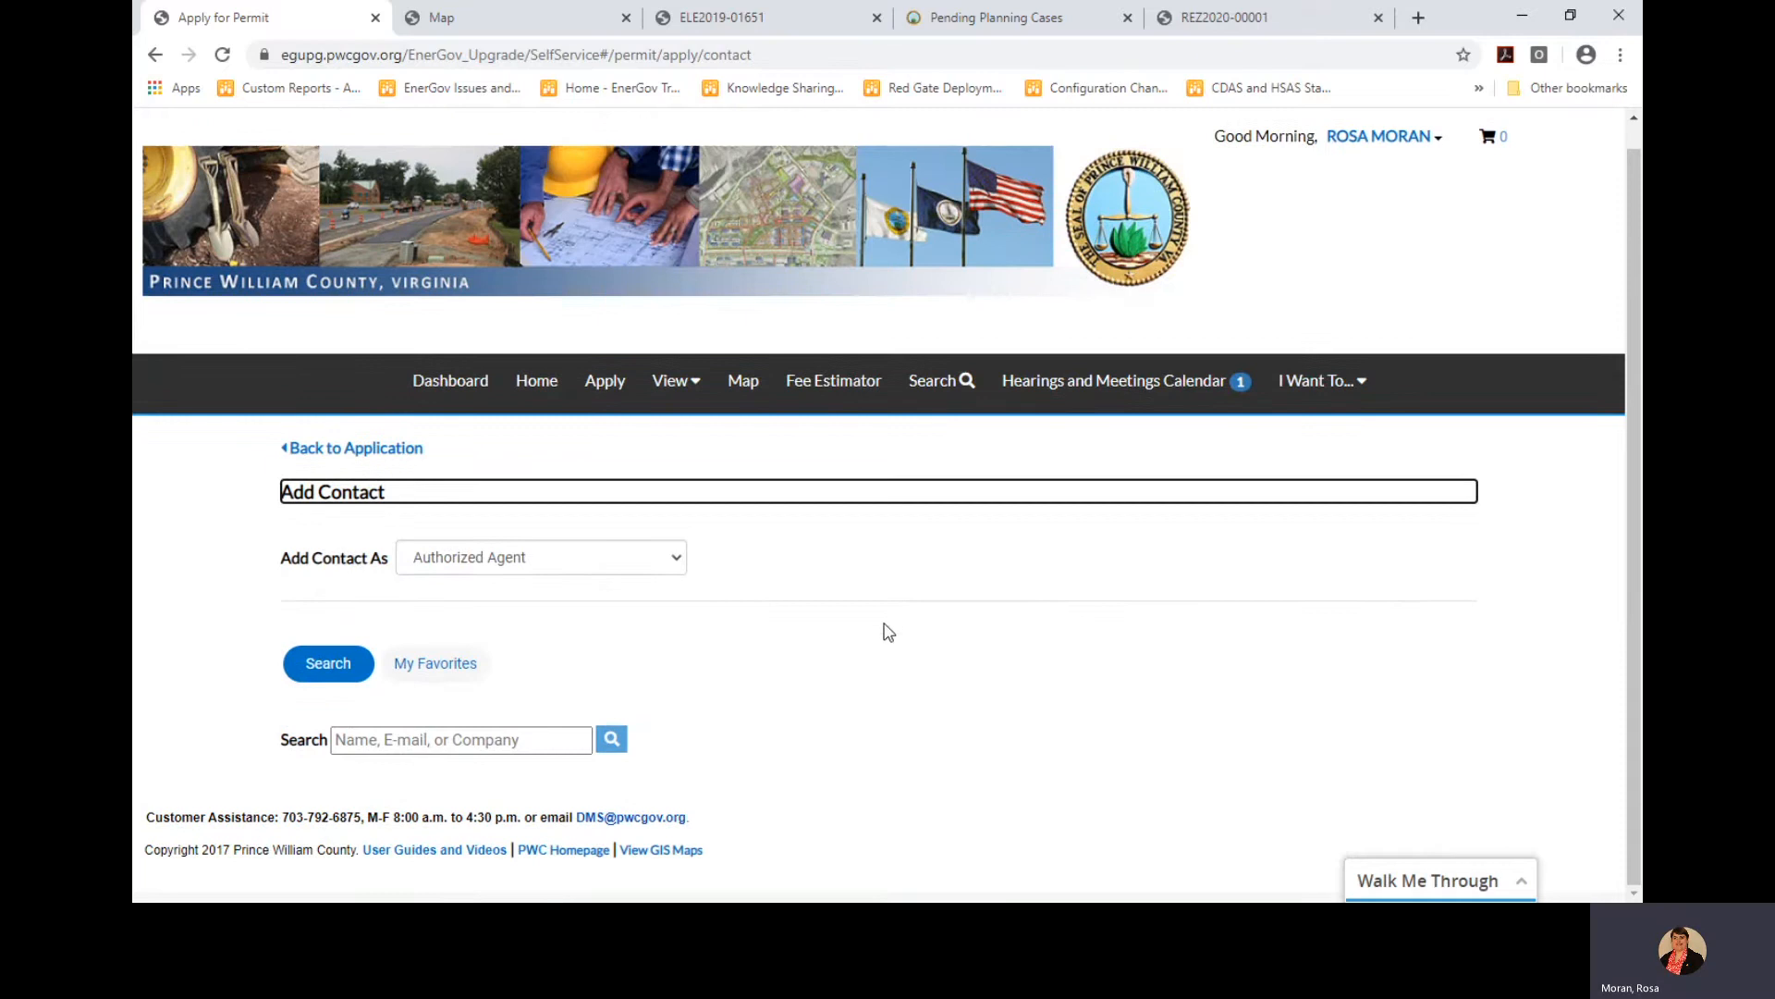
pyautogui.click(532, 740)
pyautogui.write('Jo')
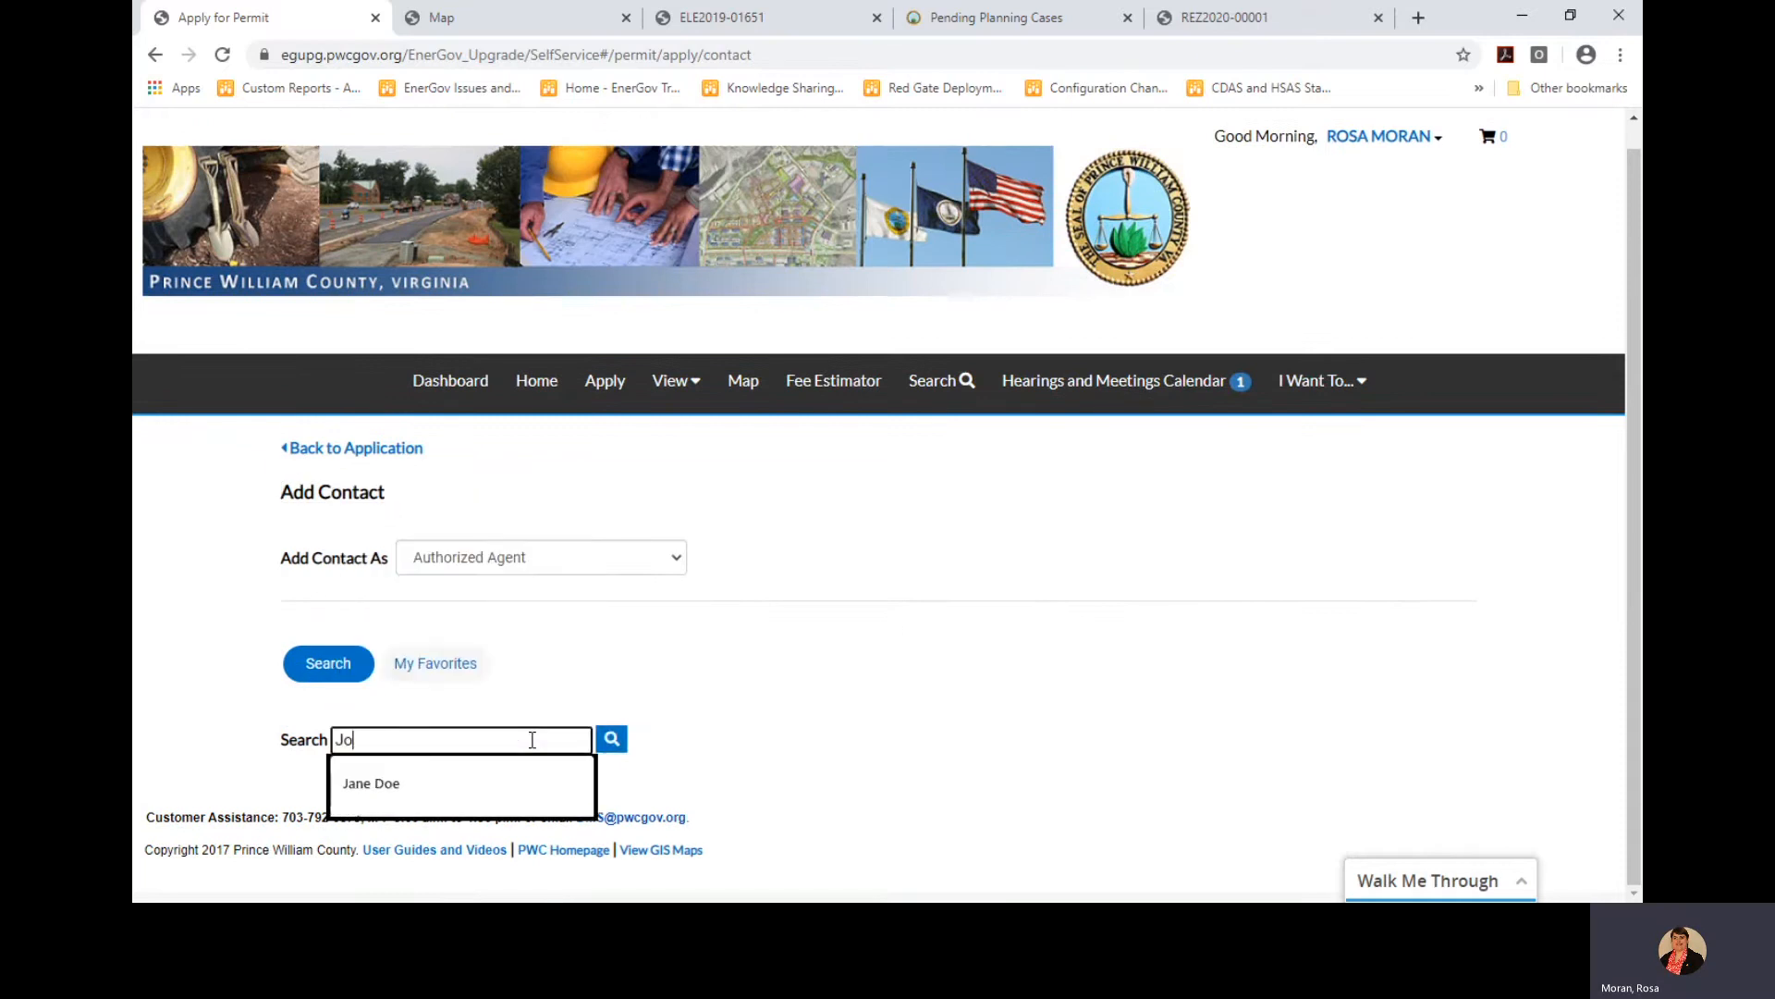
pyautogui.write('hn Doe')
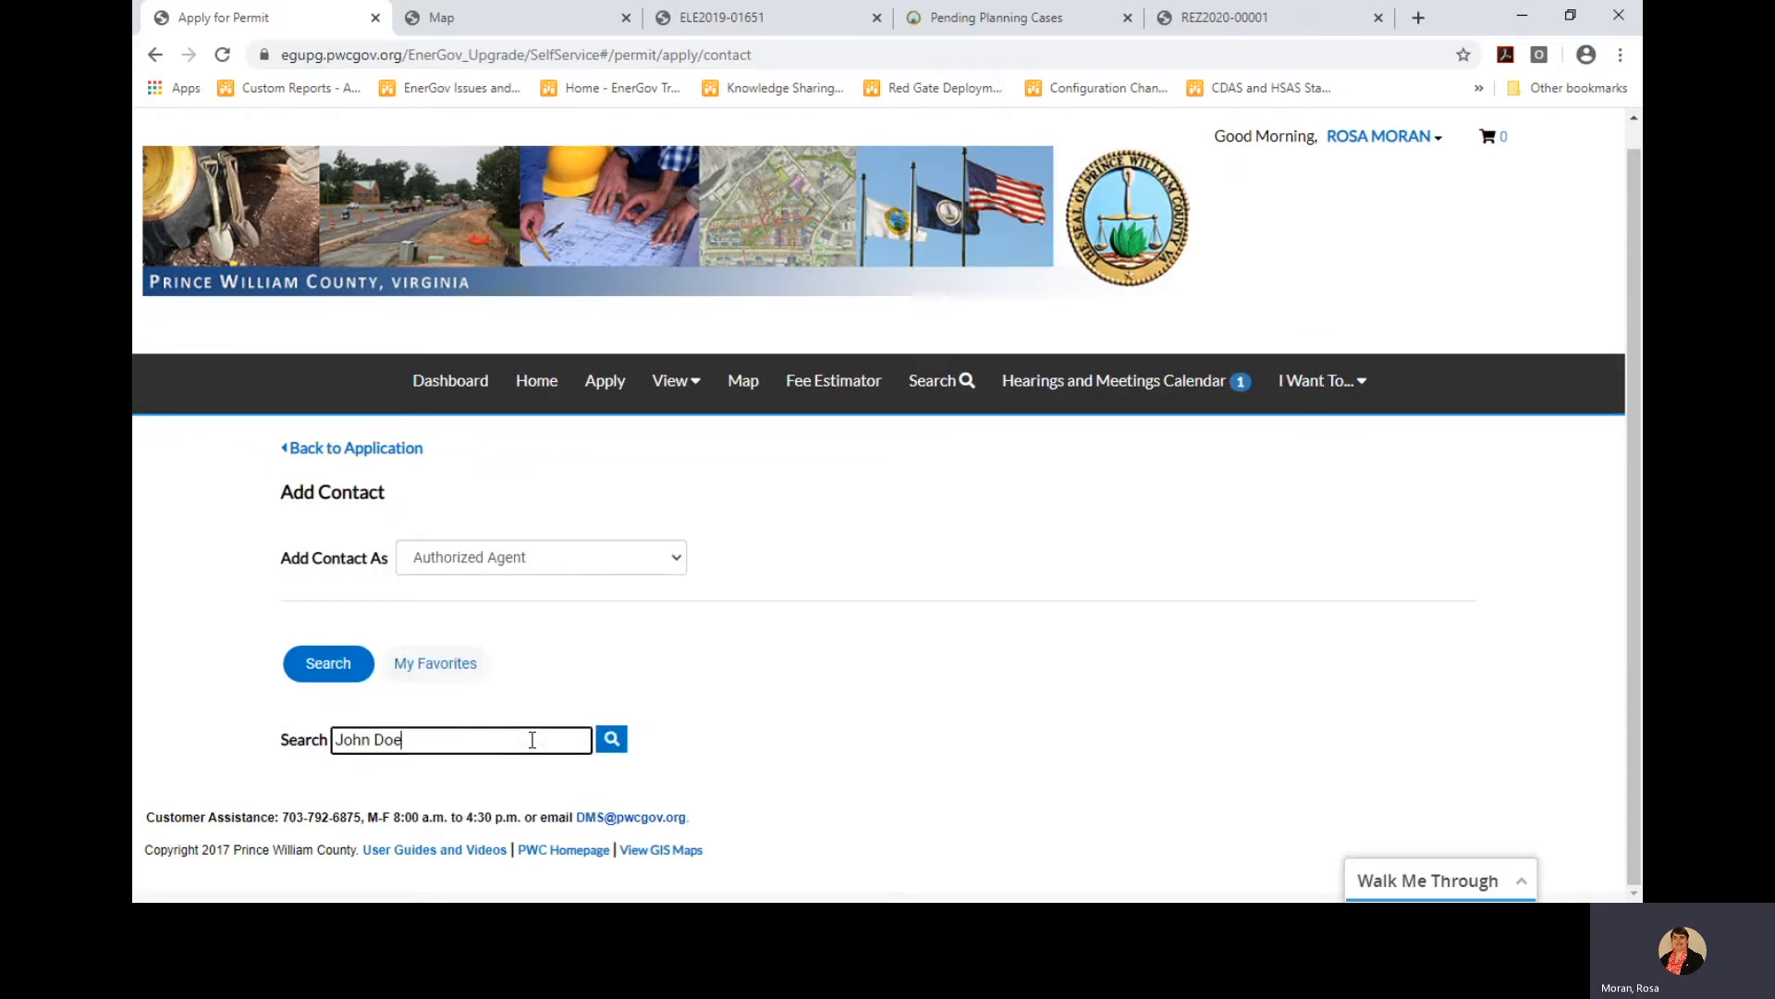
pyautogui.press('Return')
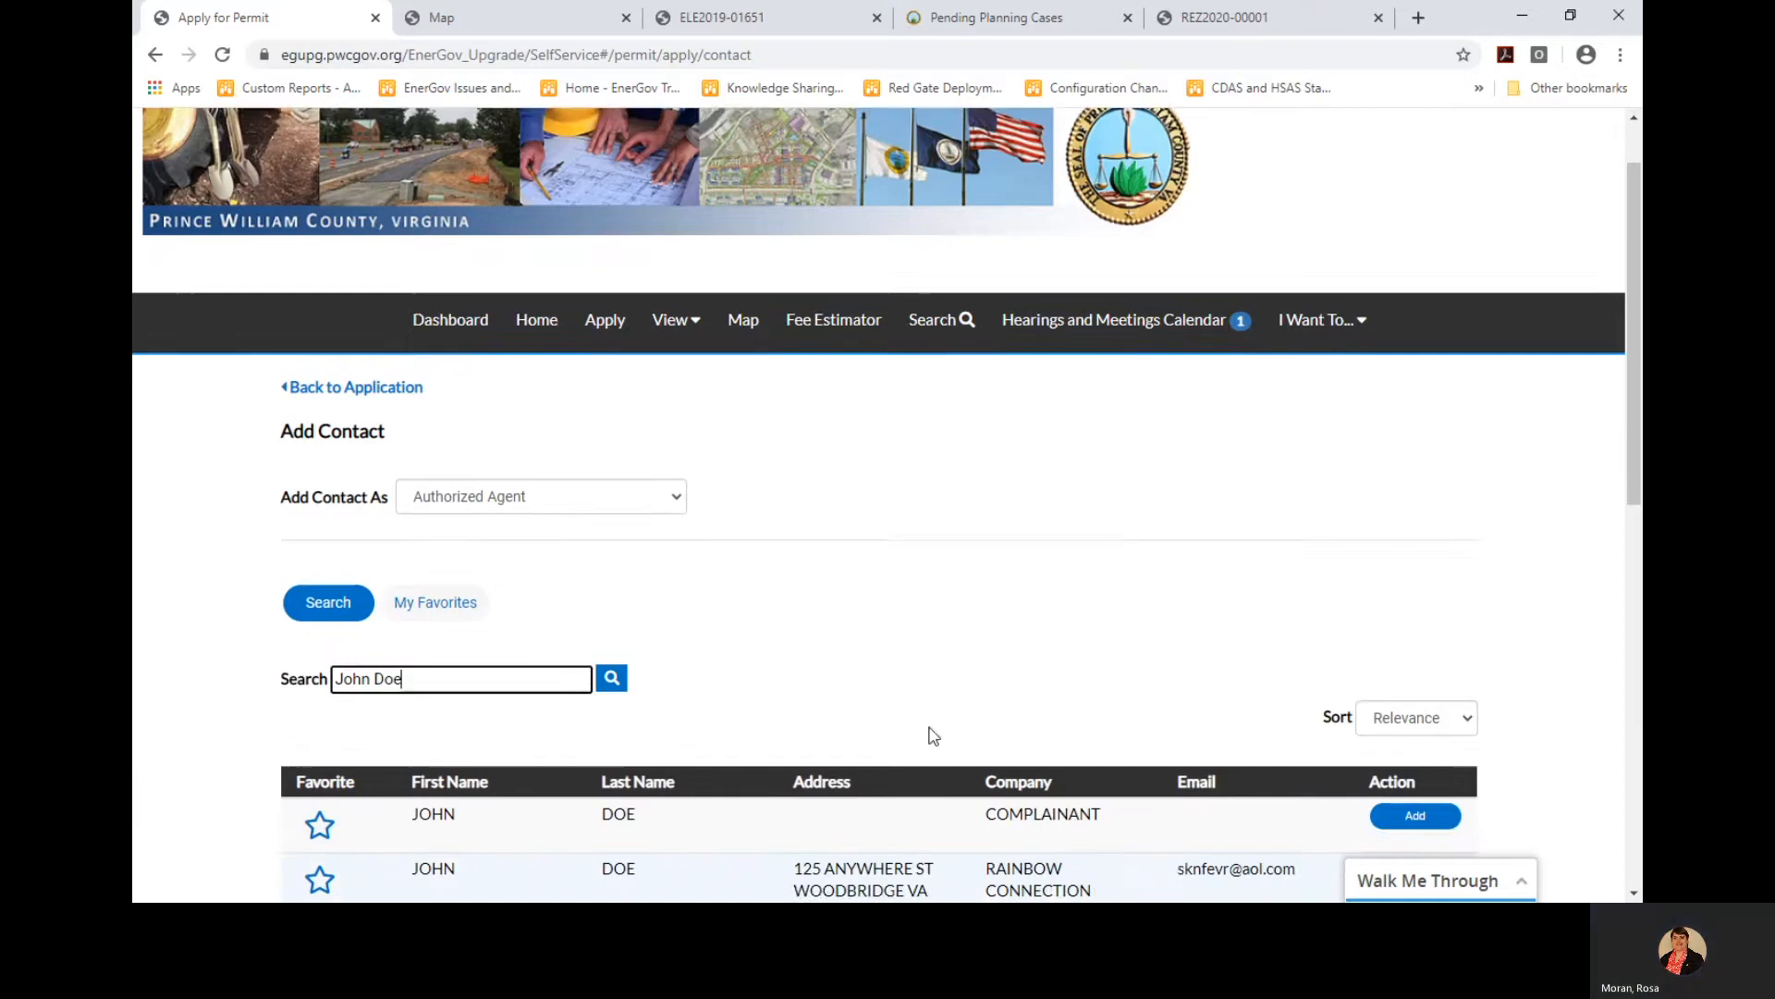
pyautogui.scroll(-3, 931, 730)
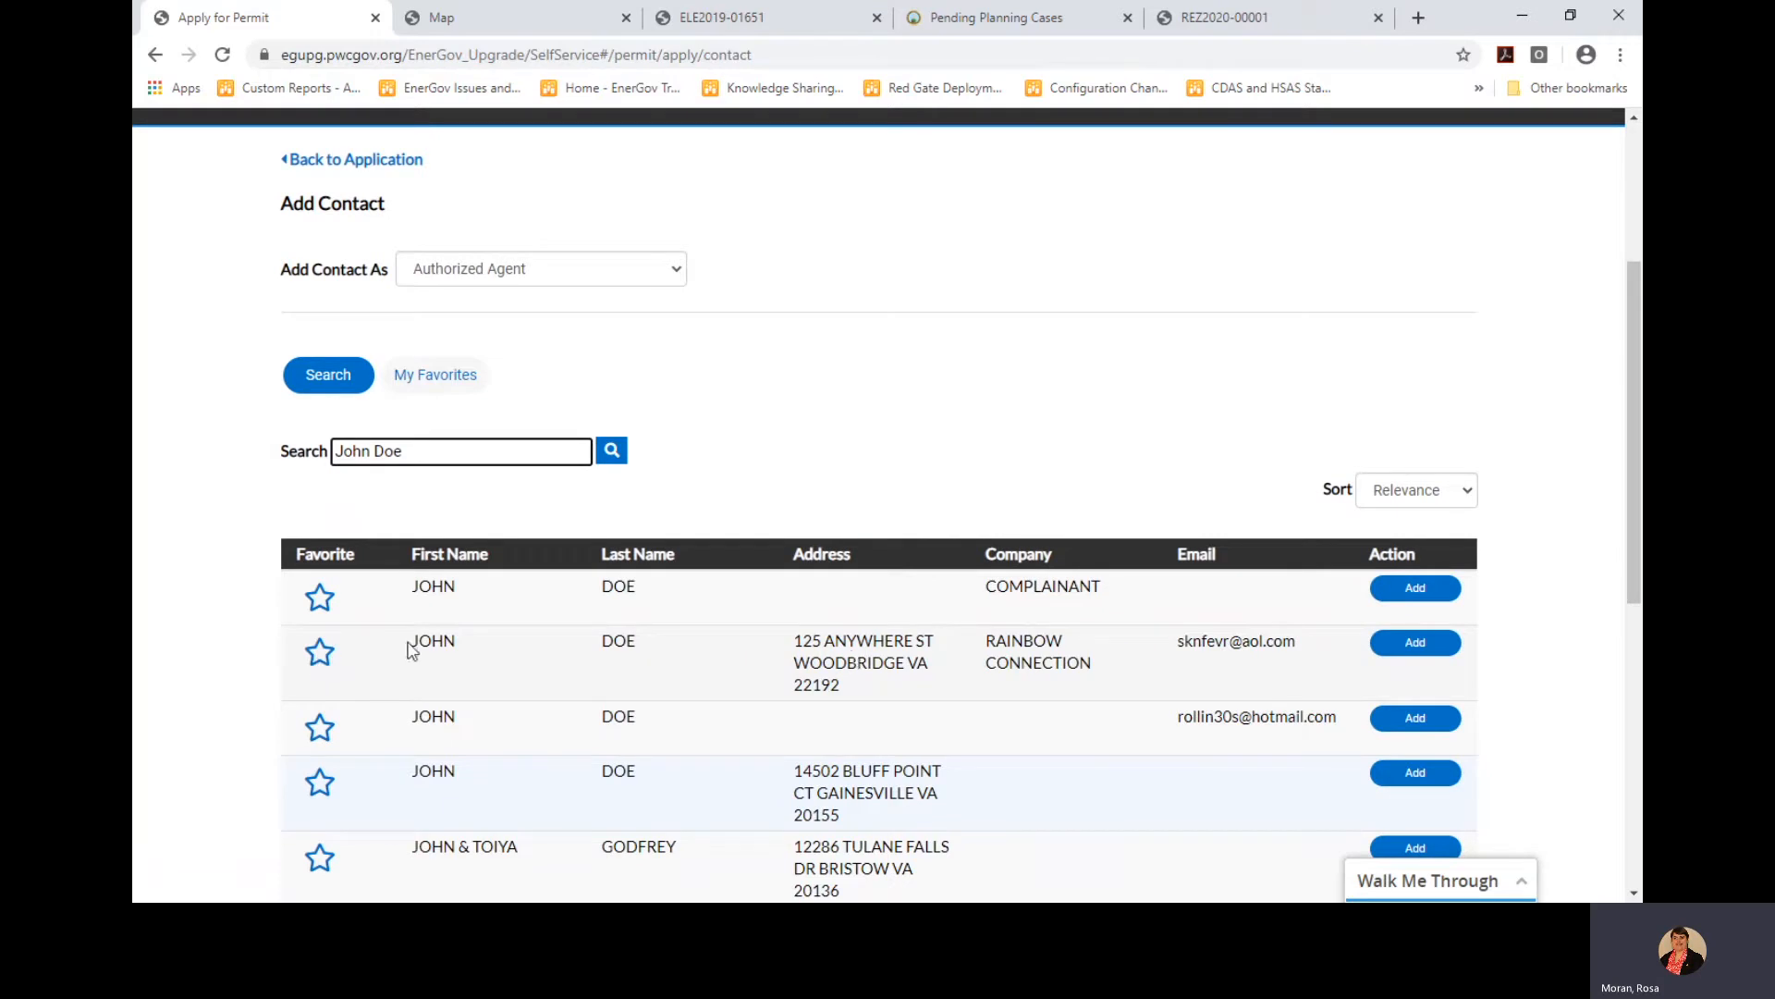
pyautogui.click(319, 658)
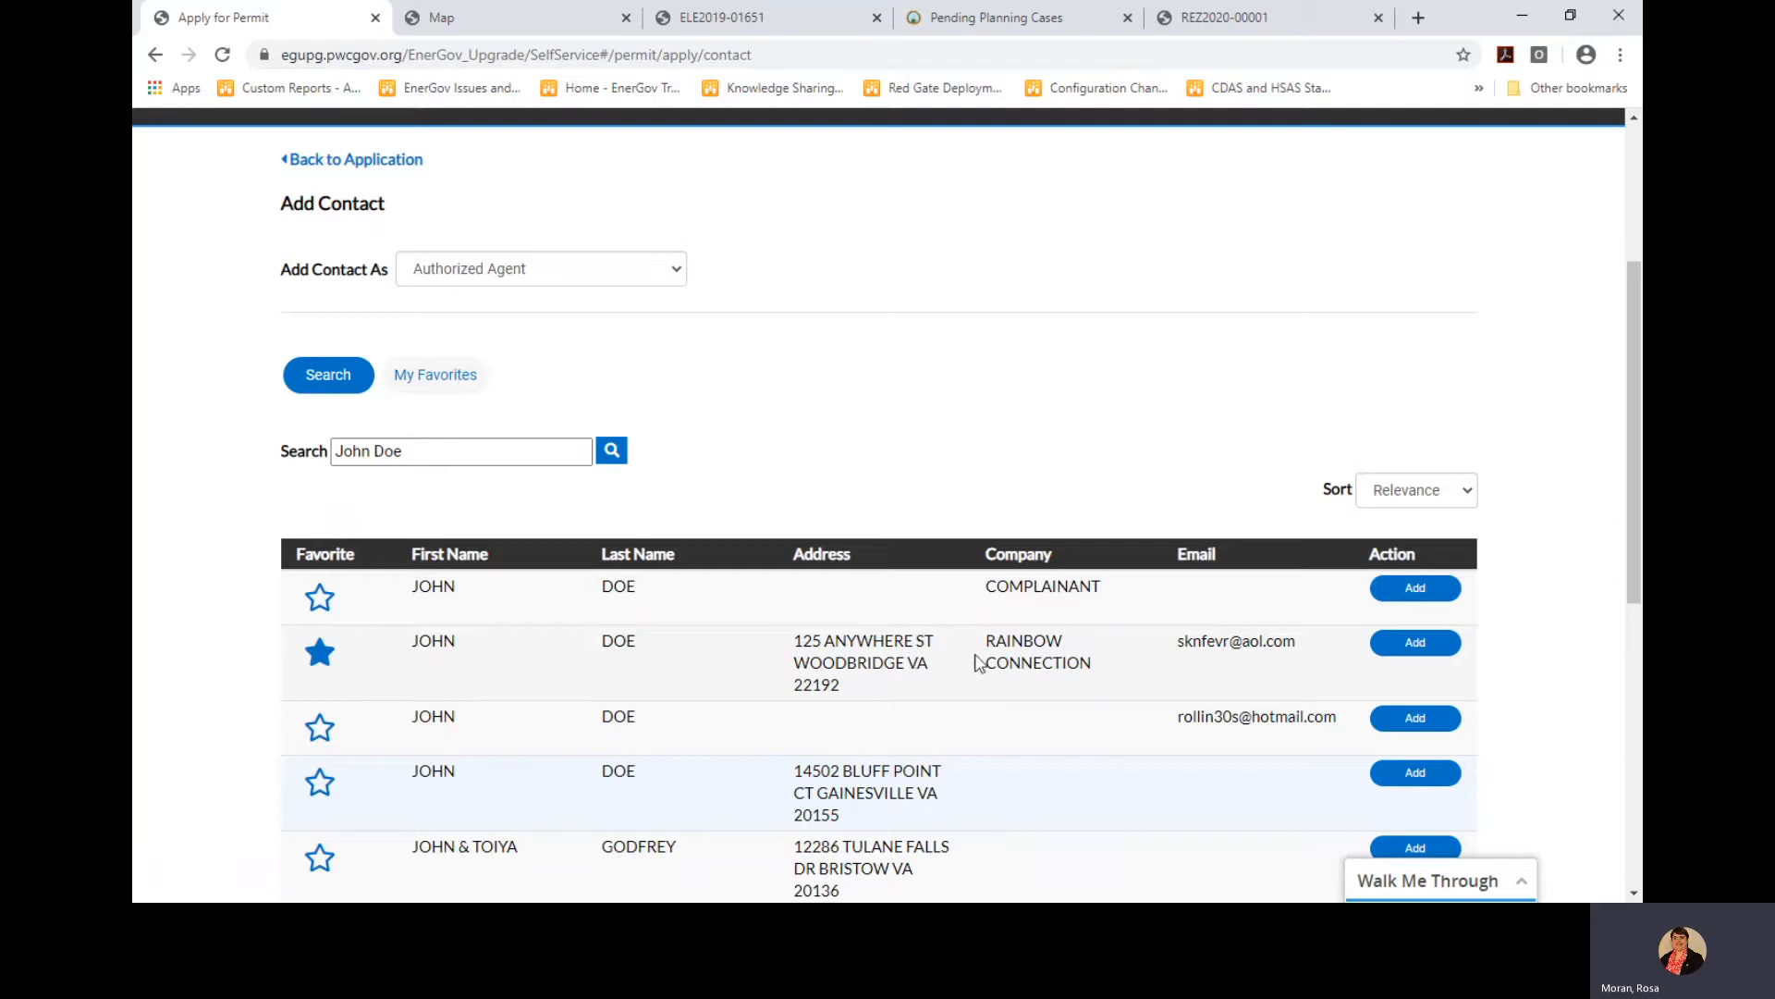
pyautogui.click(1416, 642)
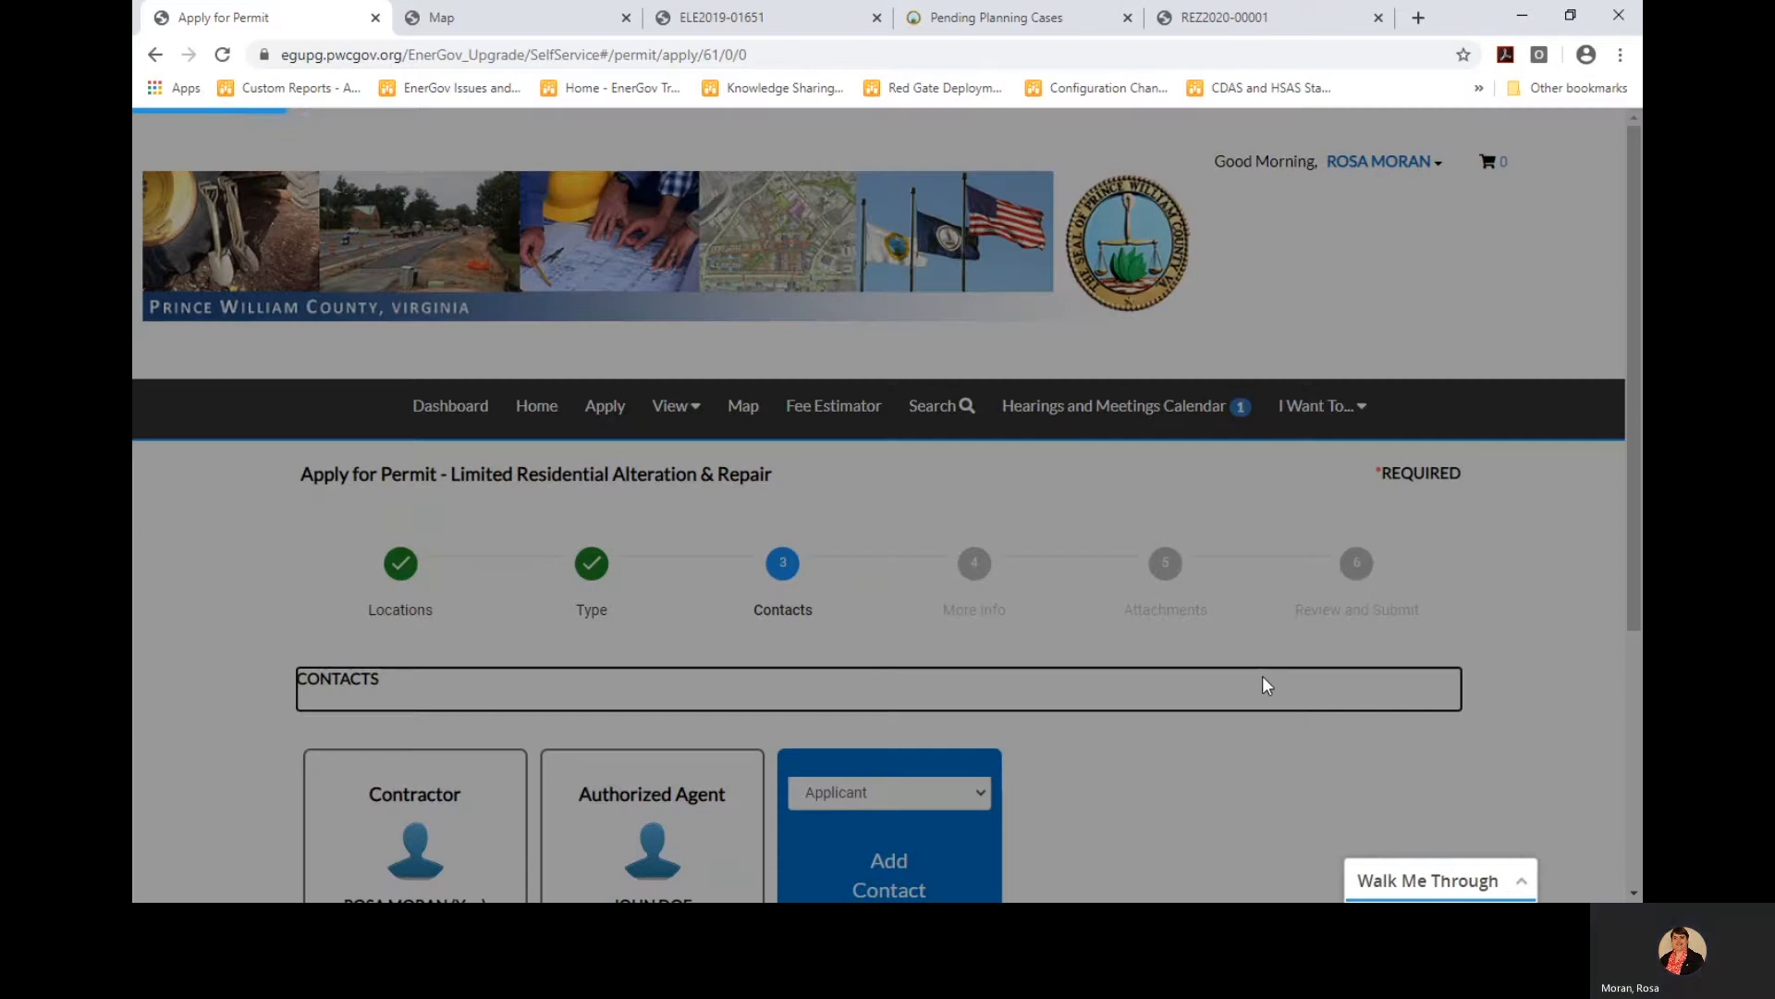
# Start another contact with Authorized Agent chosen as its type
pyautogui.scroll(-4, 1263, 681)
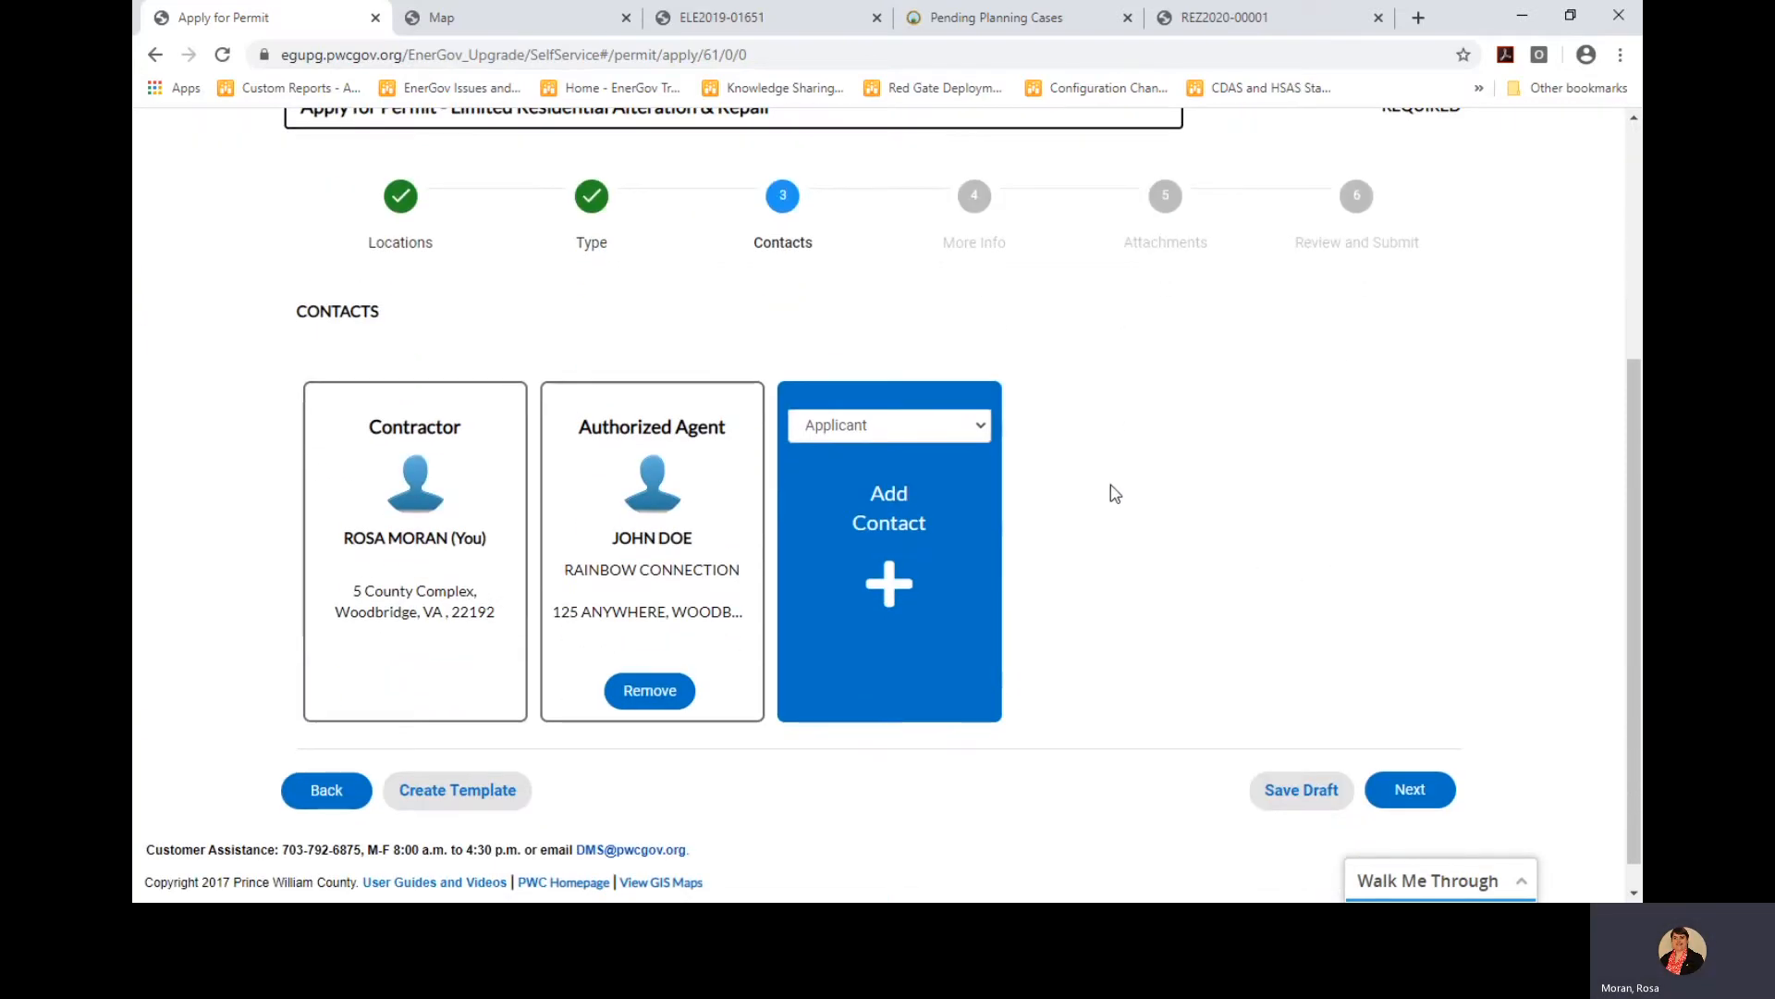
pyautogui.click(982, 429)
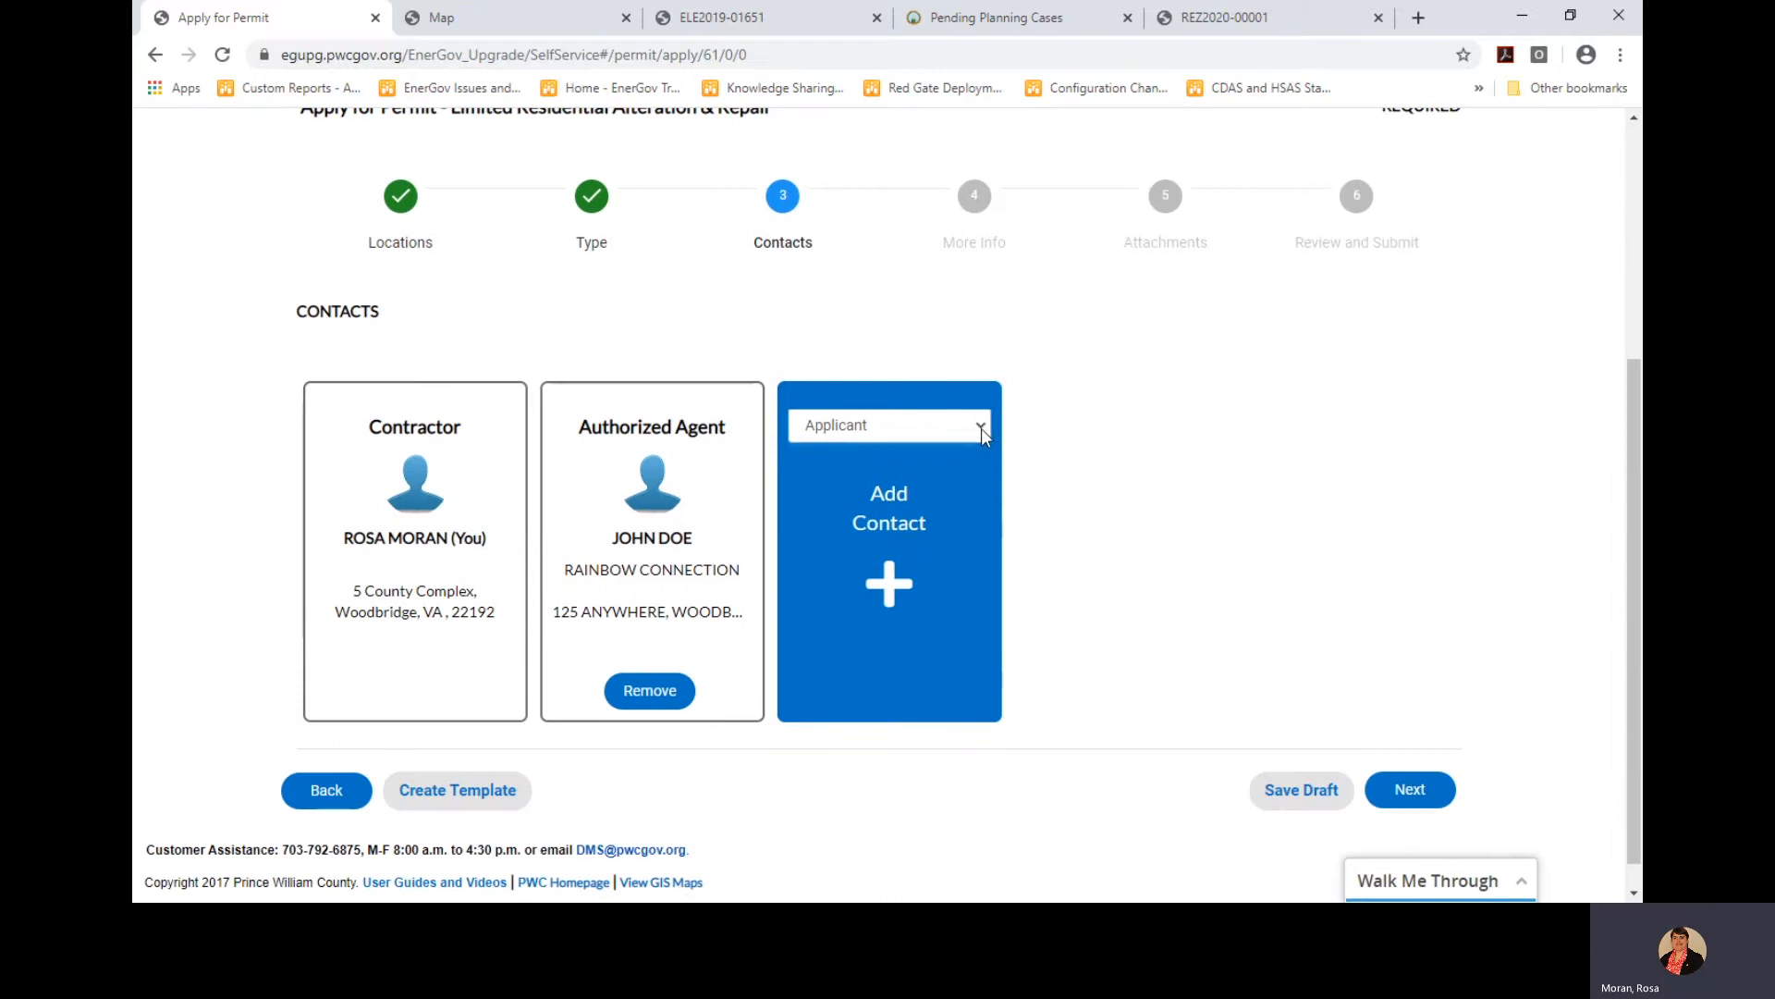
pyautogui.click(926, 554)
# Pick PWC DOIT from My Favorites and add it as the second Authorized Agent
pyautogui.click(894, 515)
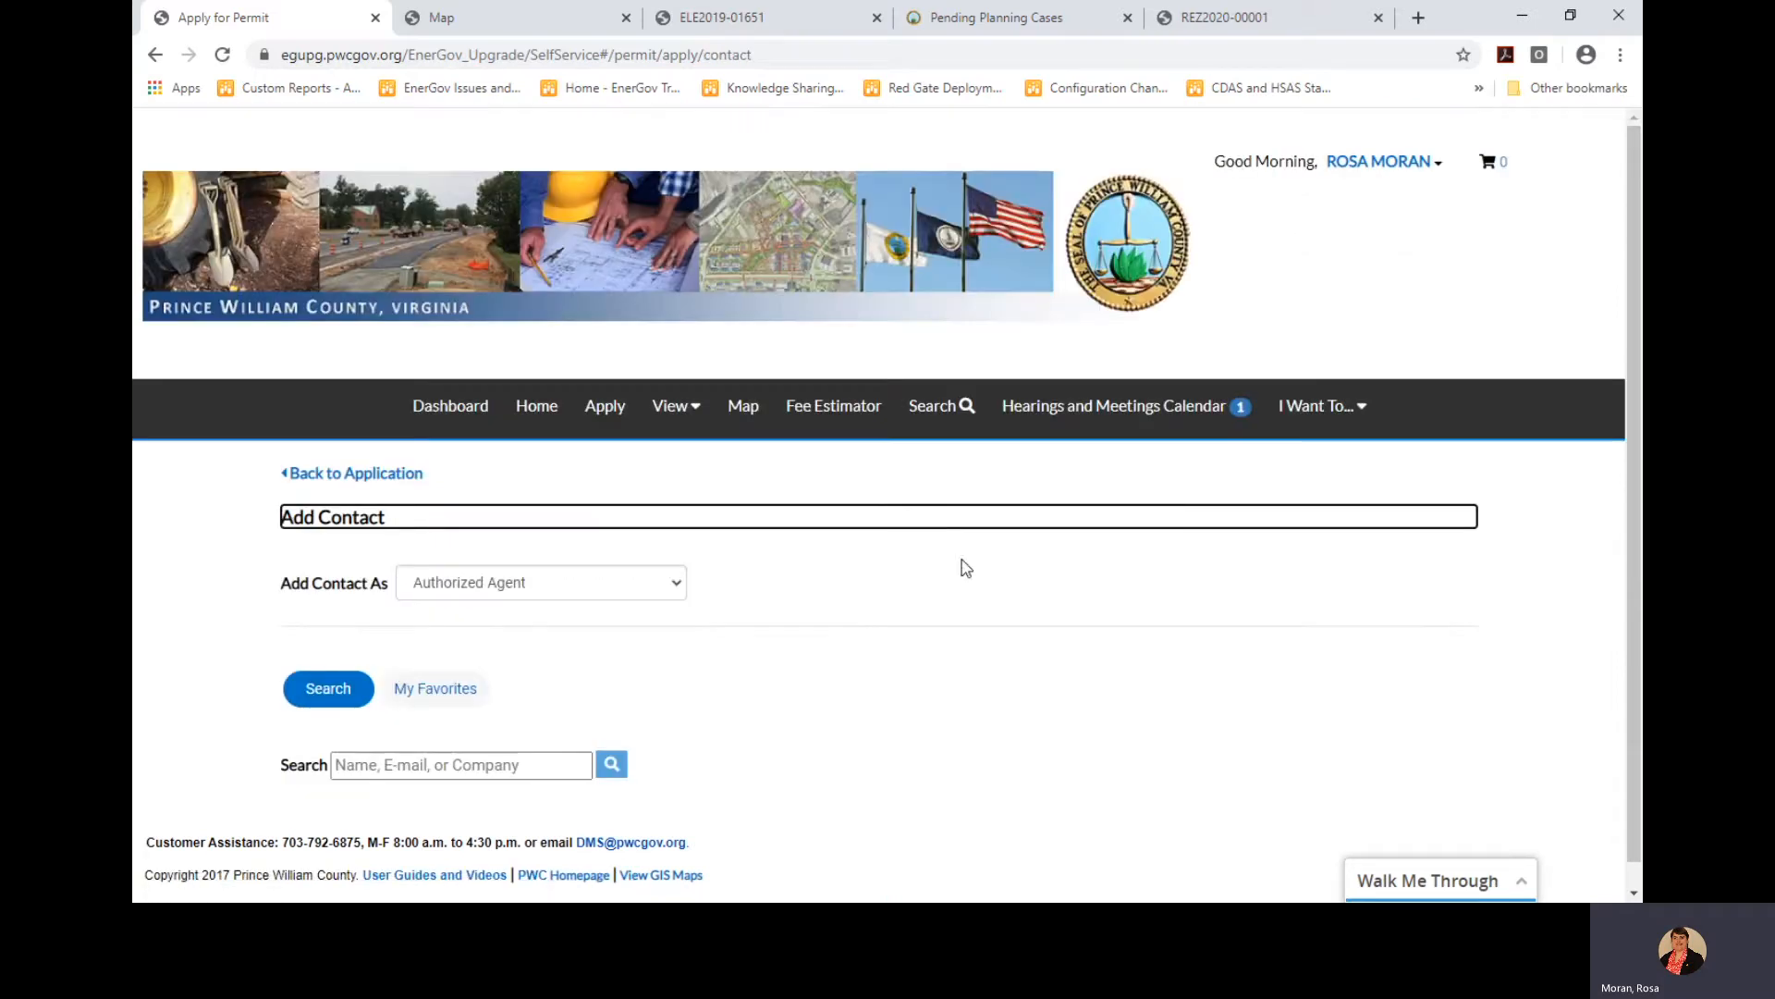
pyautogui.scroll(-1, 986, 610)
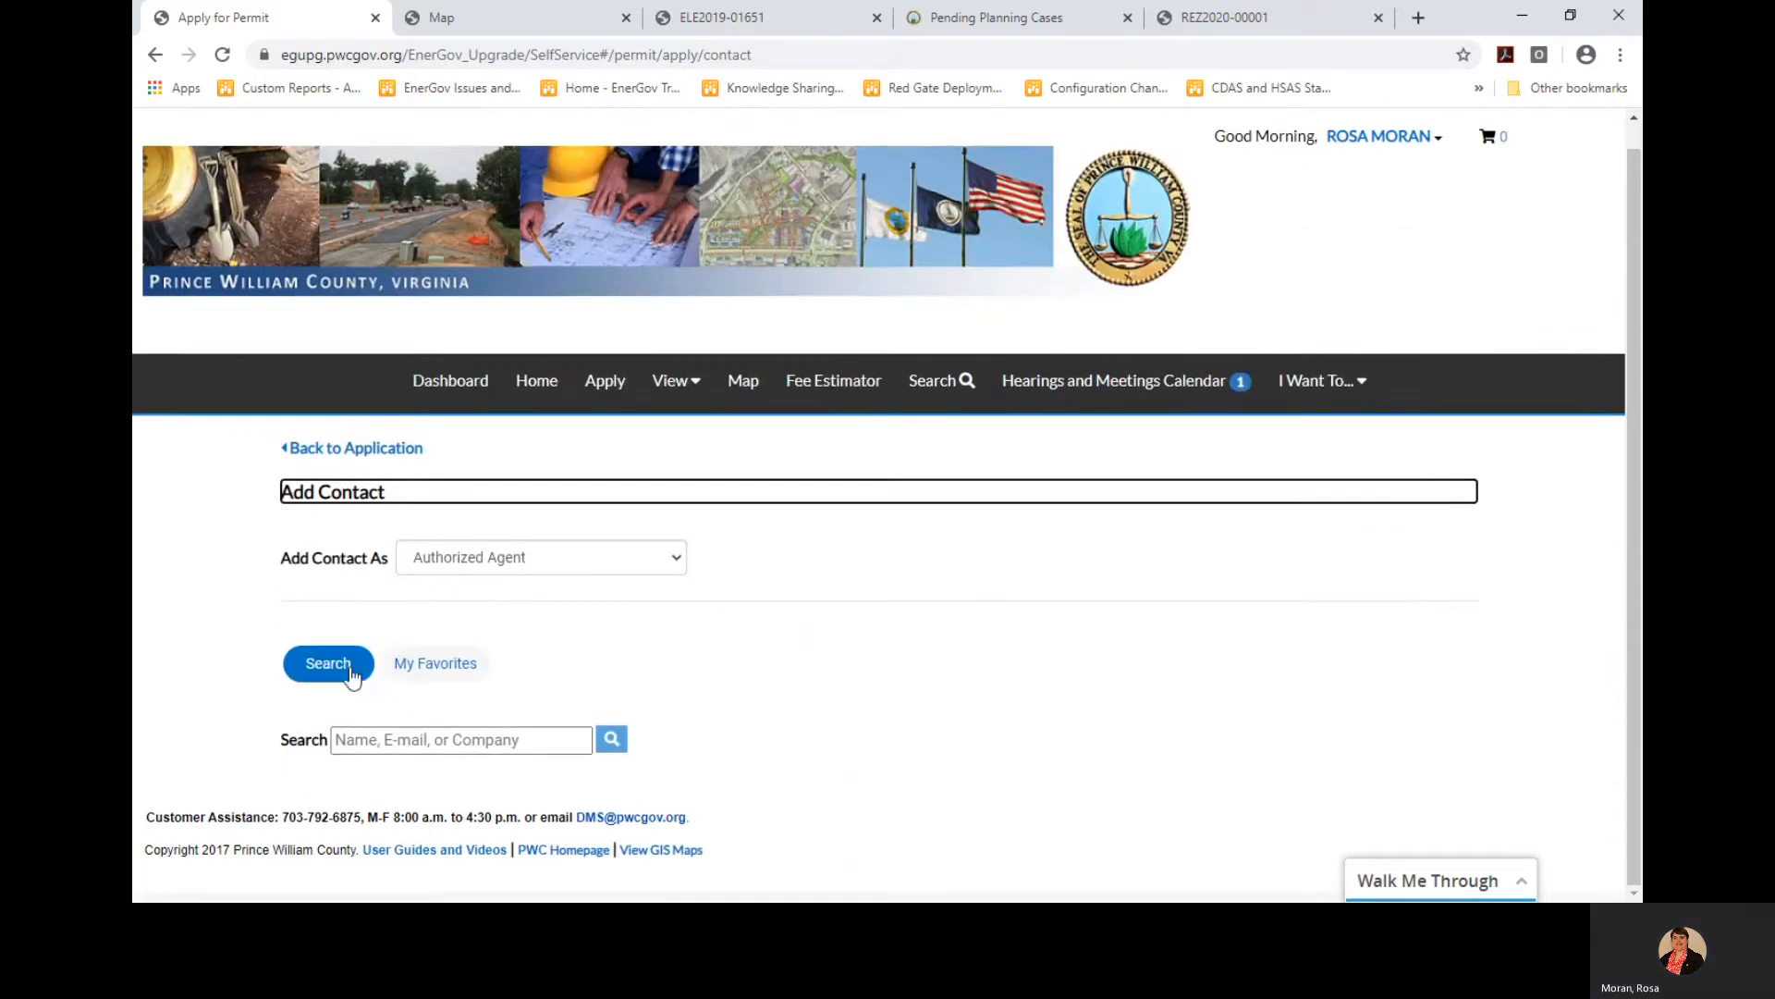
pyautogui.click(442, 665)
pyautogui.scroll(-2, 782, 658)
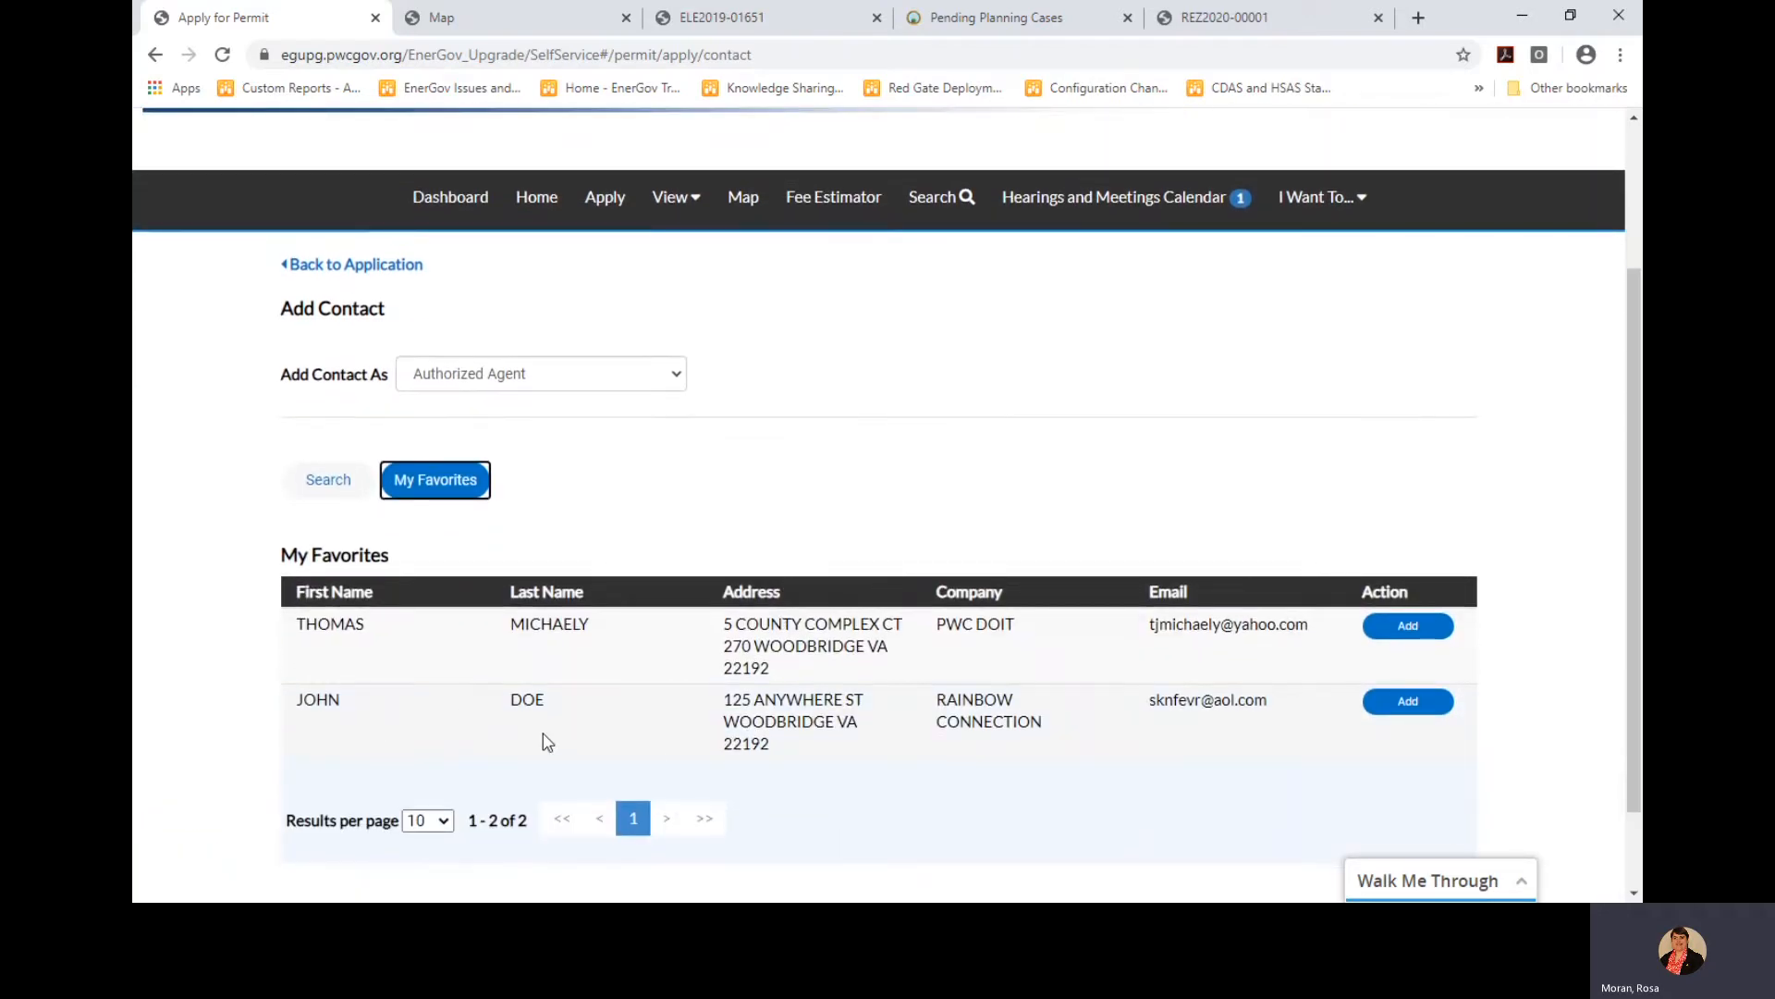
pyautogui.click(1415, 627)
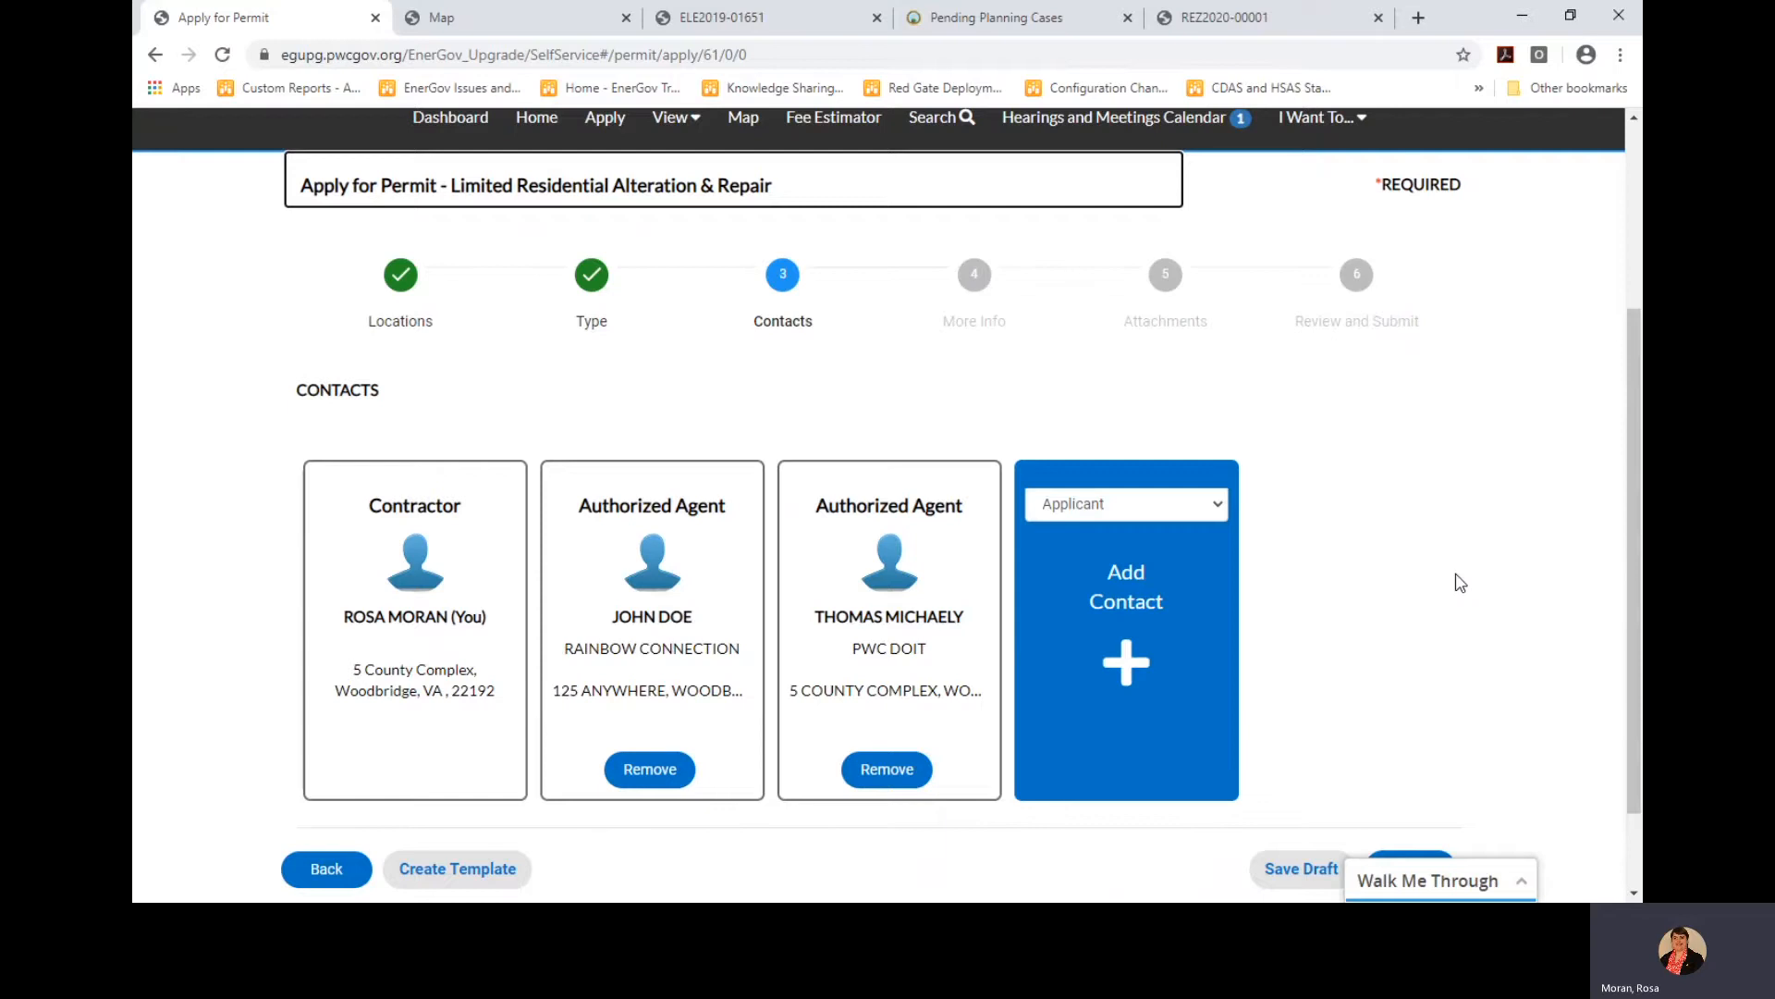
pyautogui.scroll(-2, 1460, 582)
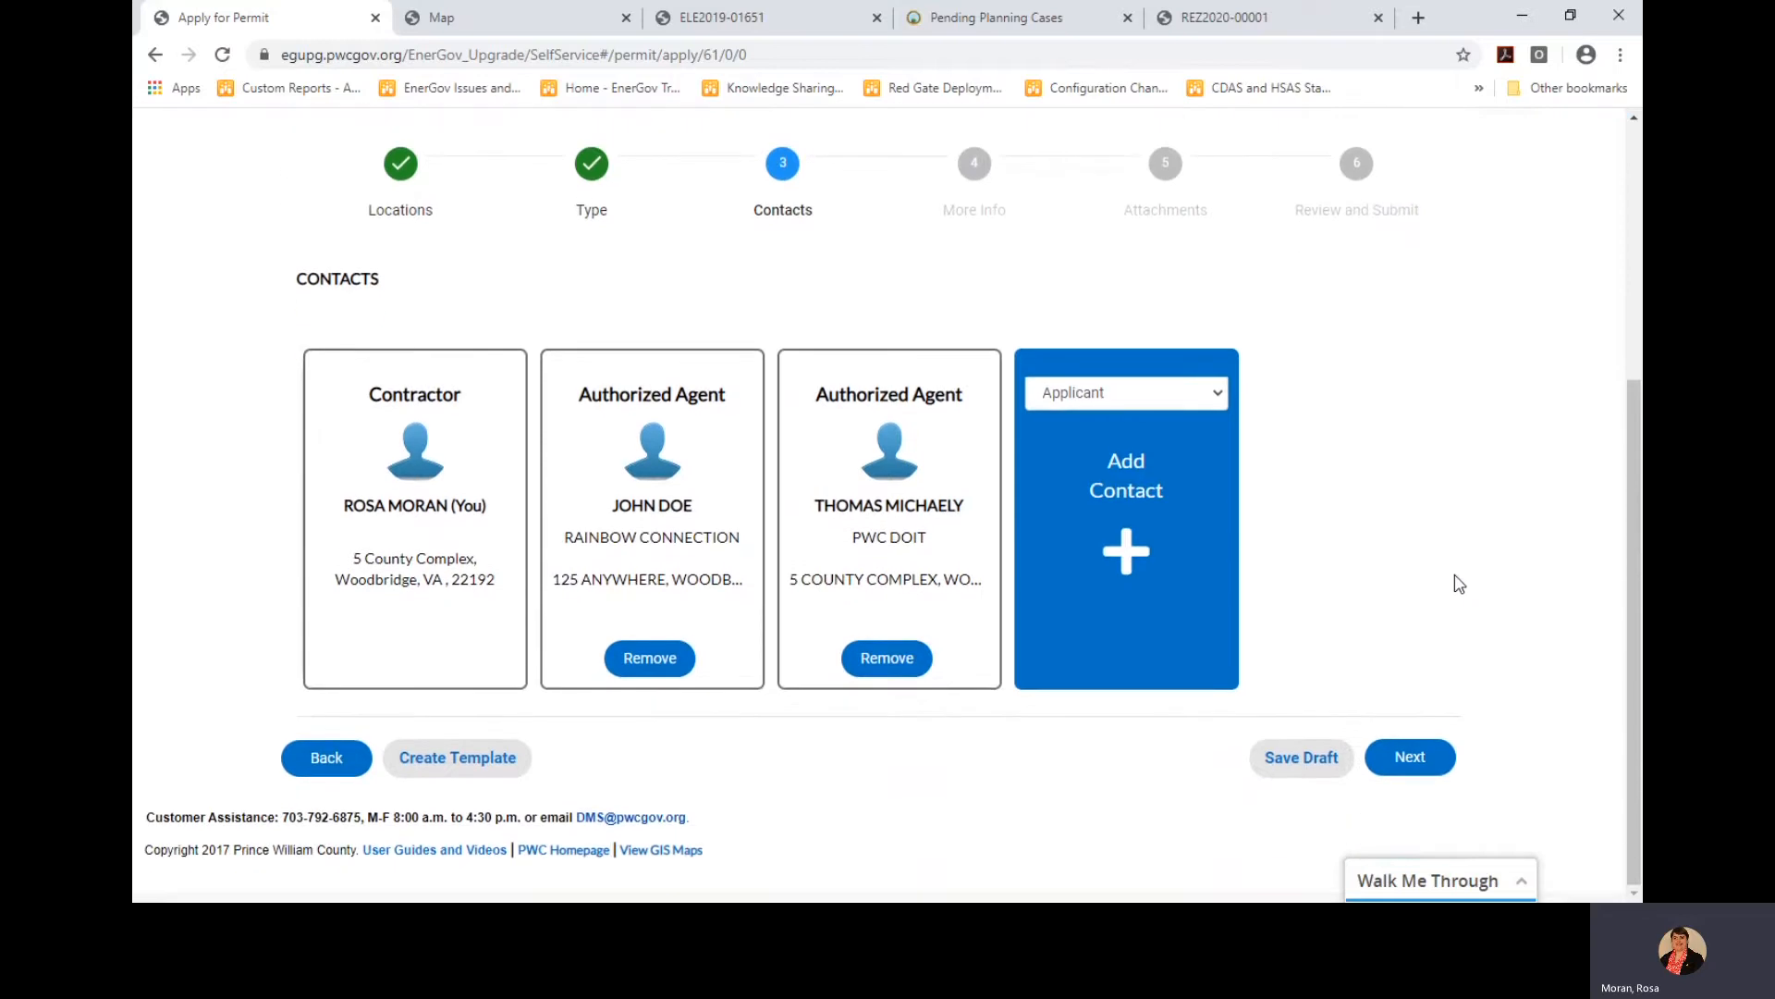
# On More Info, enter the permit name and set plan code book IRC, year 2015
pyautogui.click(1416, 764)
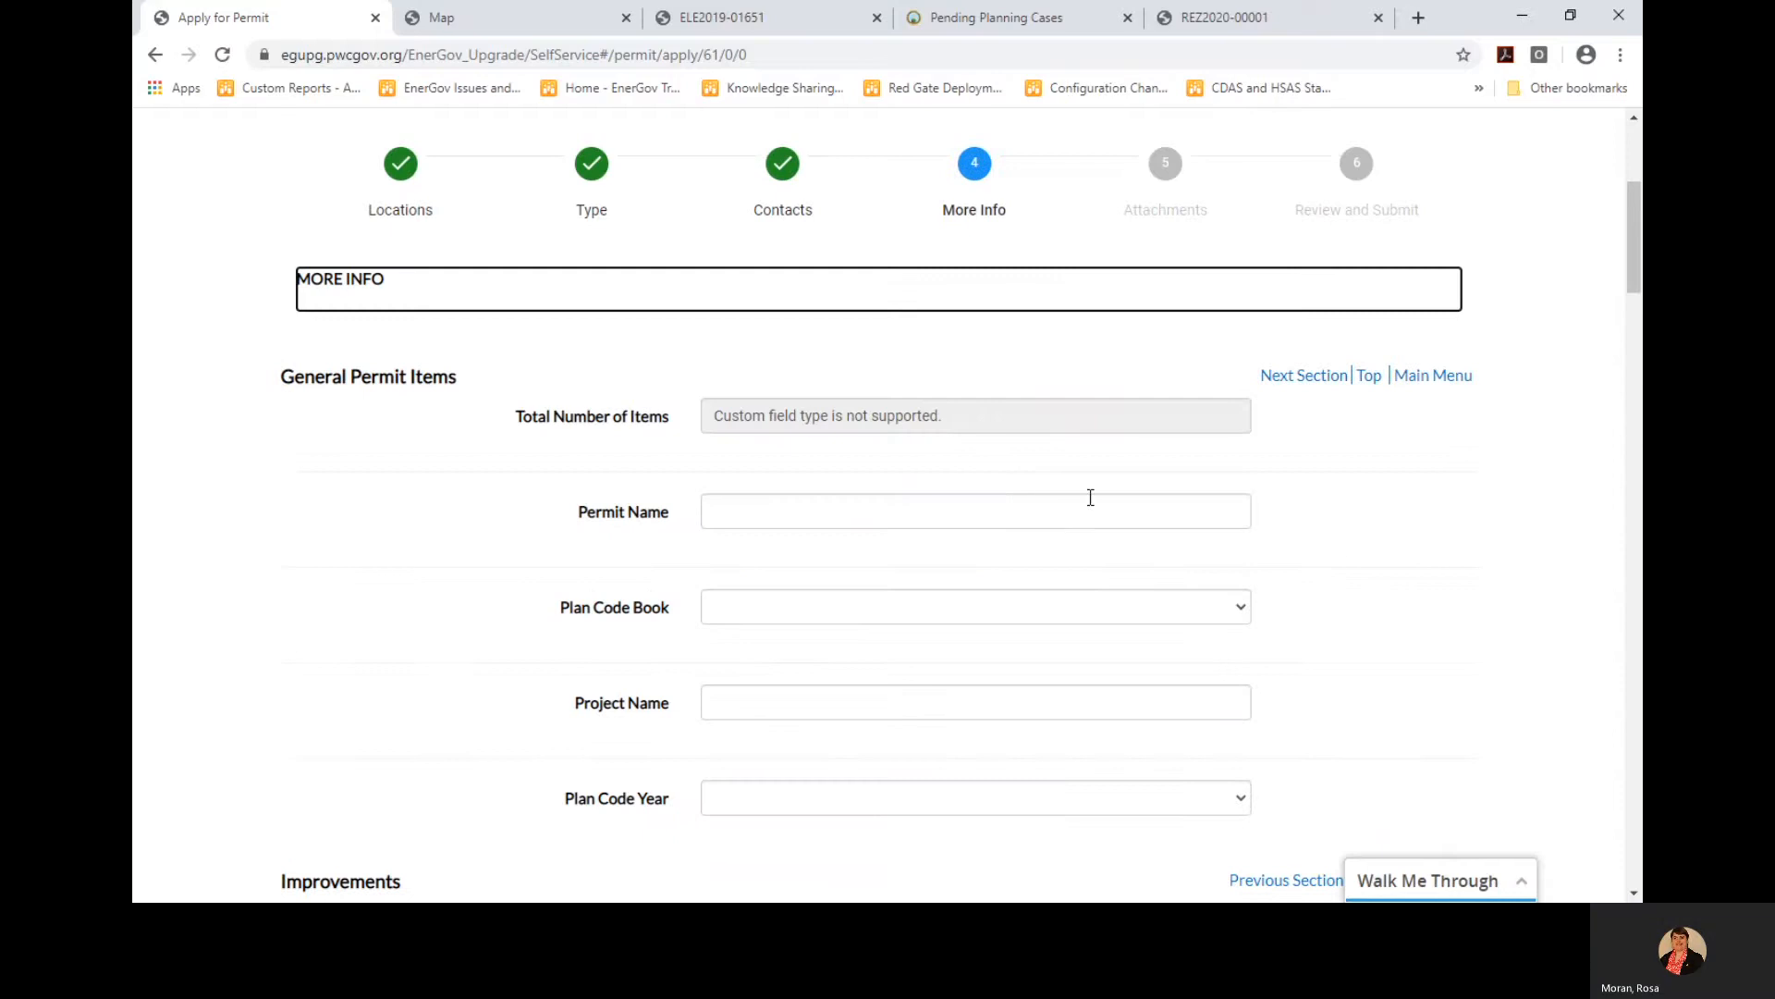
pyautogui.click(889, 506)
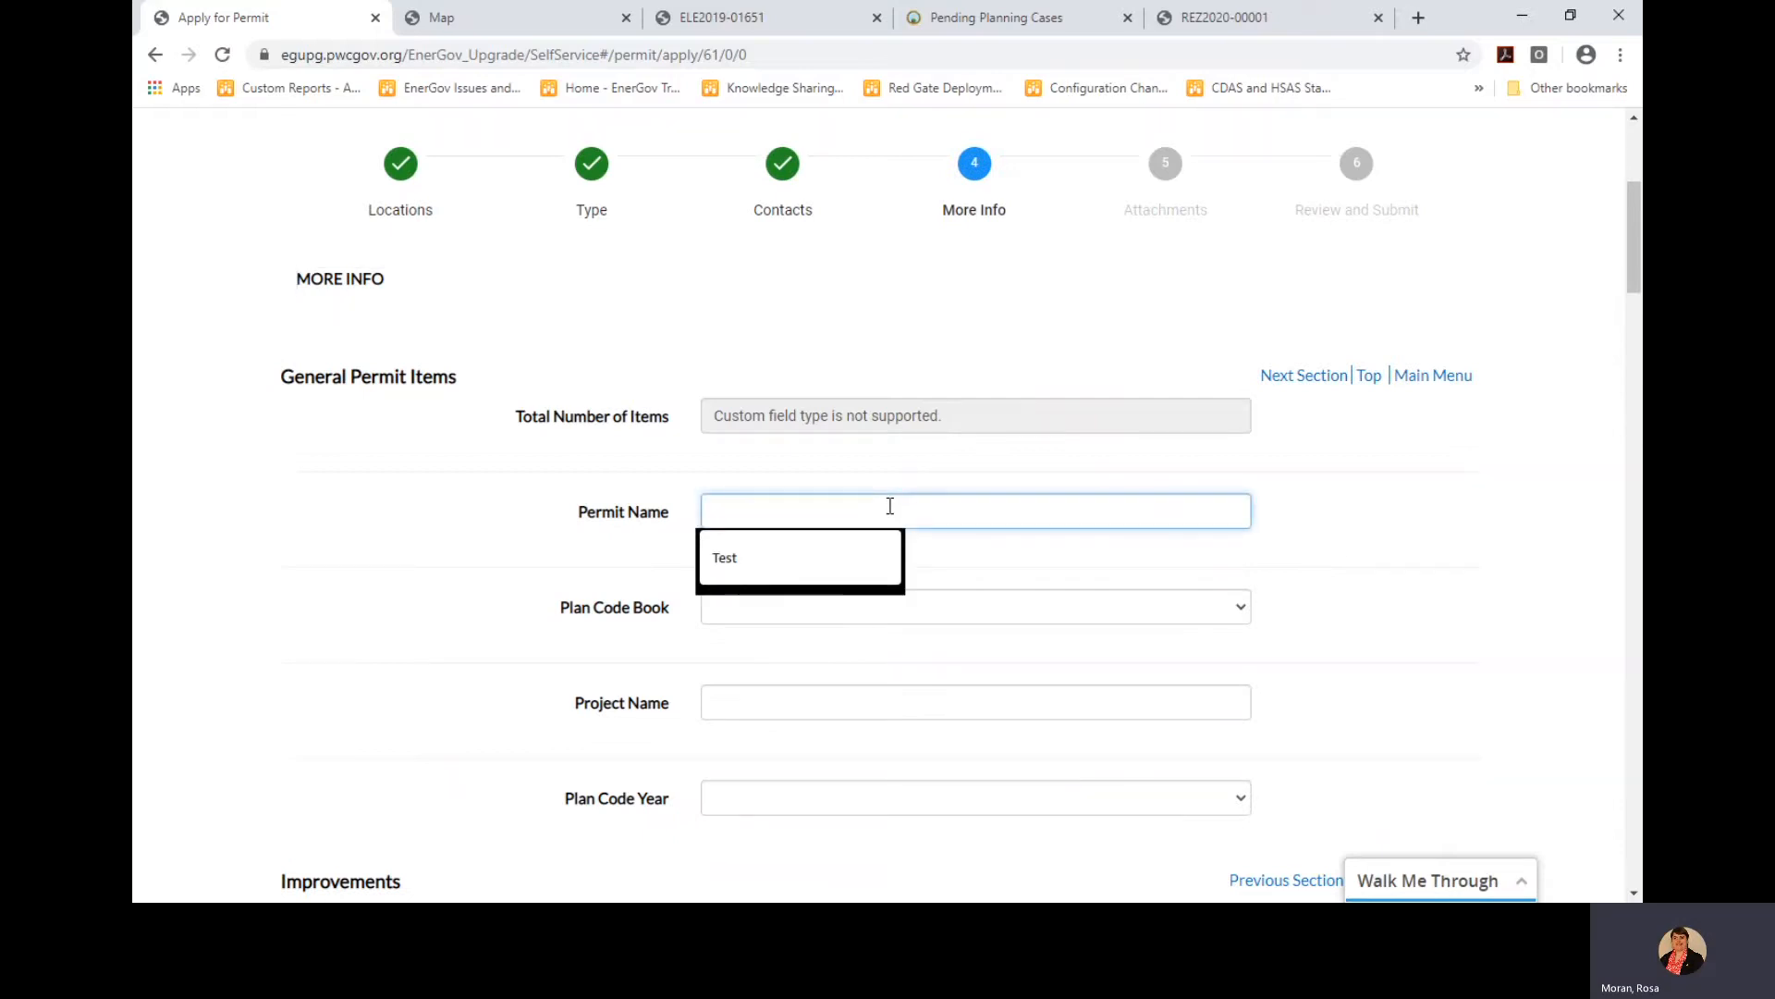
pyautogui.write('SMITH P')
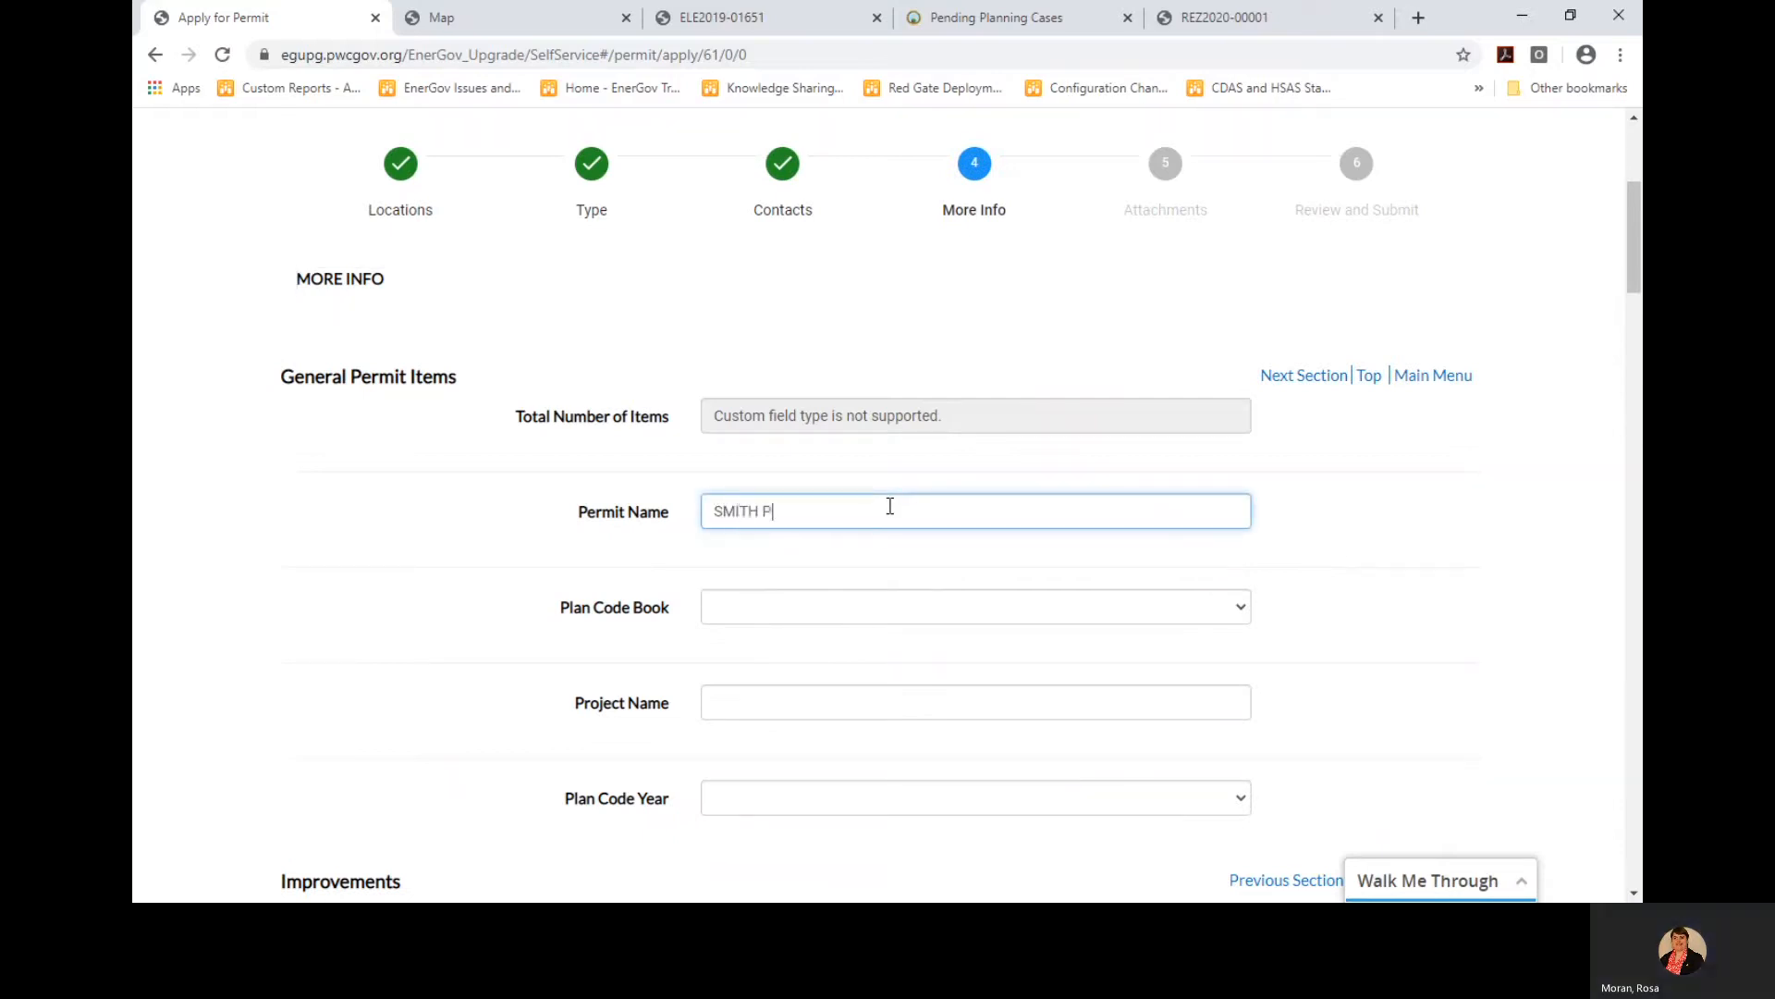
pyautogui.write('RO')
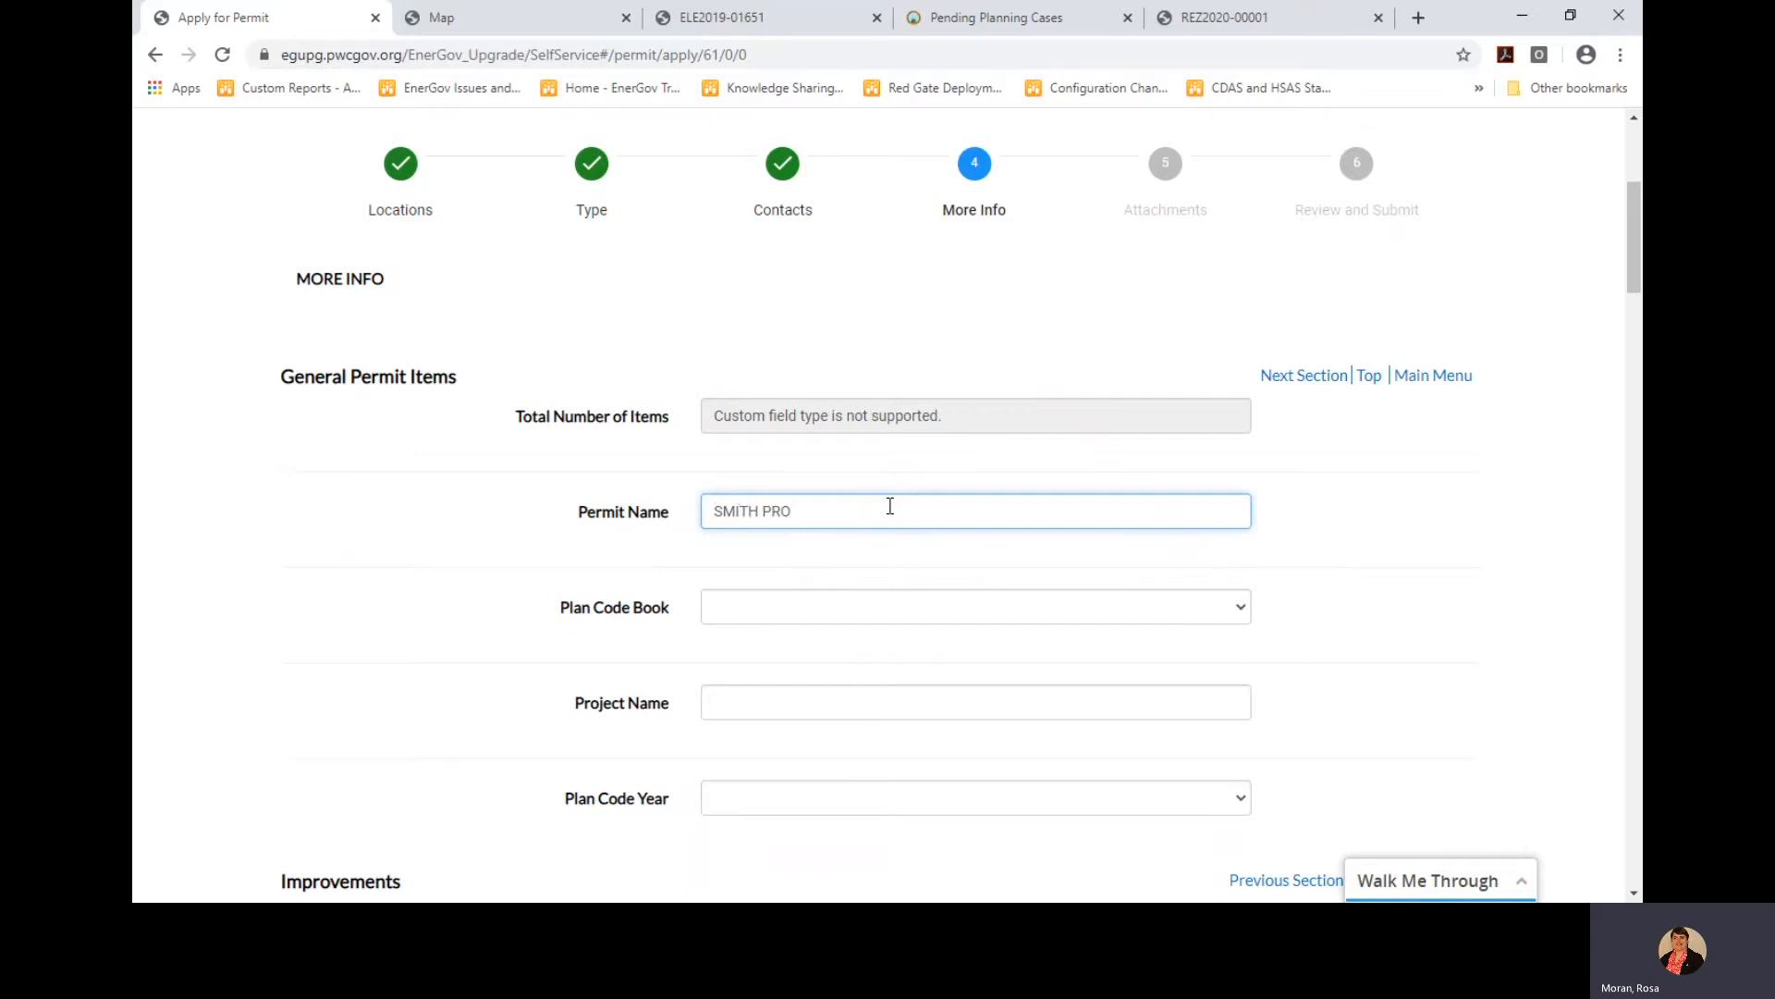
pyautogui.write('PERTY')
pyautogui.scroll(-1, 1335, 574)
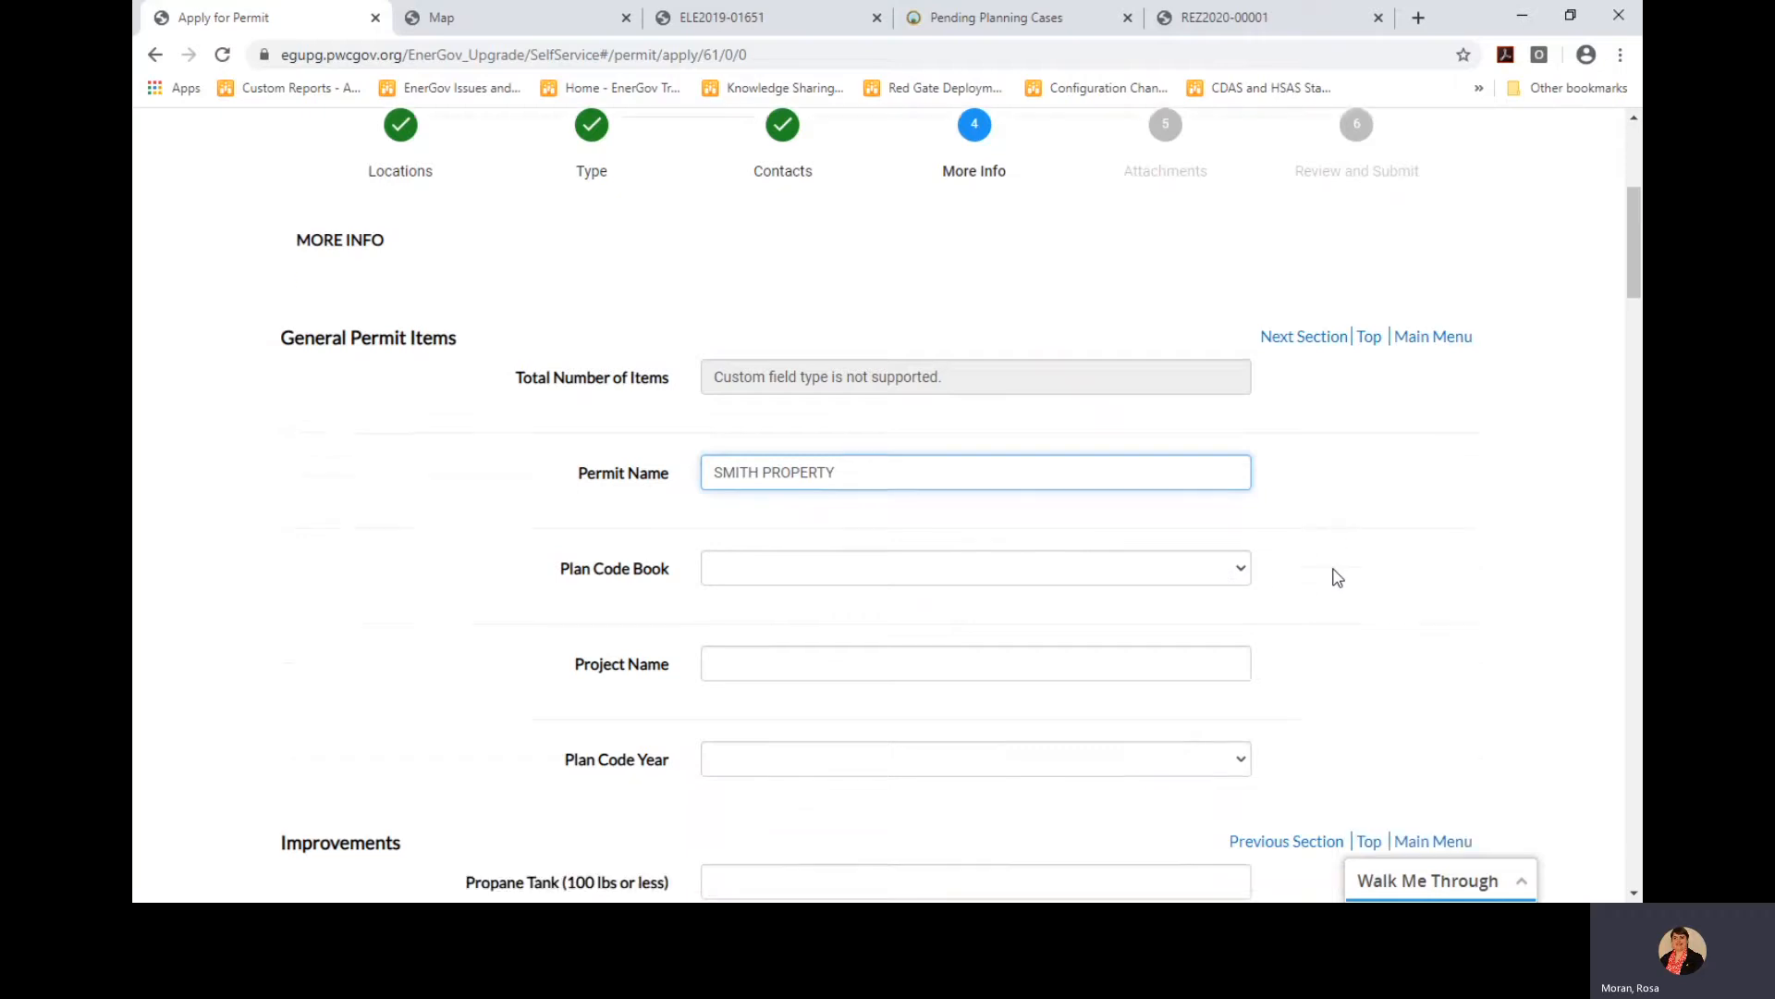
pyautogui.click(792, 481)
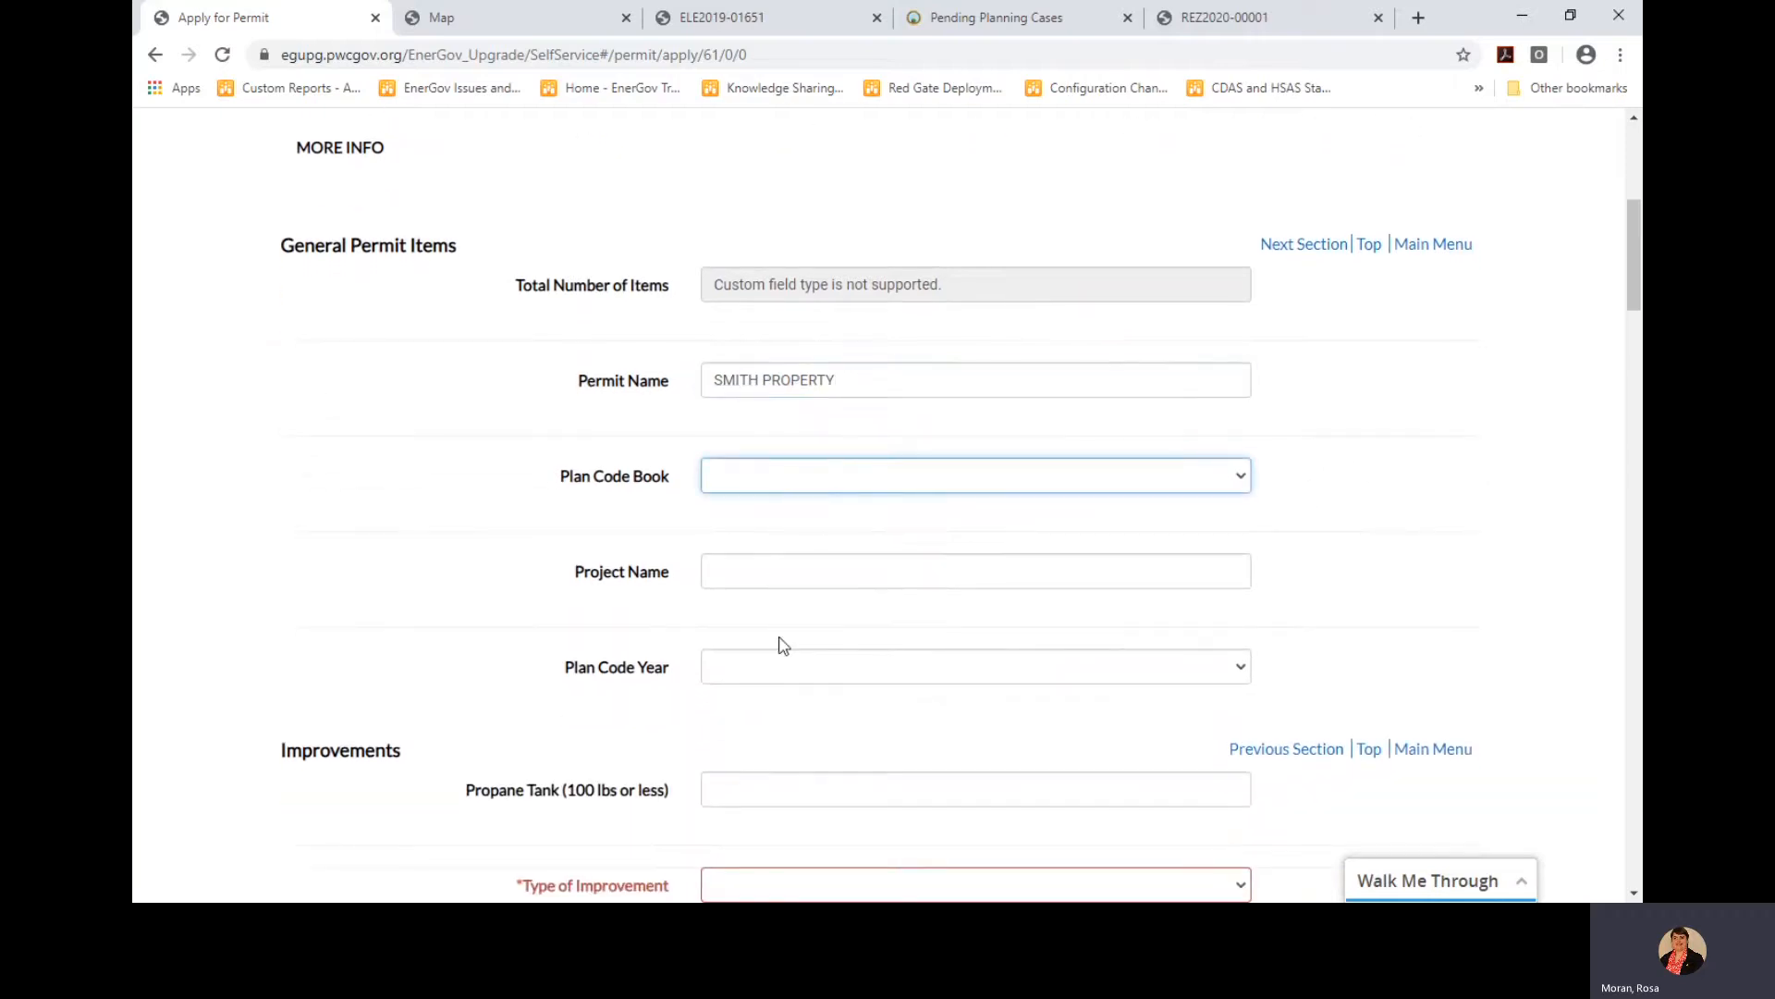
pyautogui.click(780, 683)
pyautogui.click(766, 683)
pyautogui.click(774, 610)
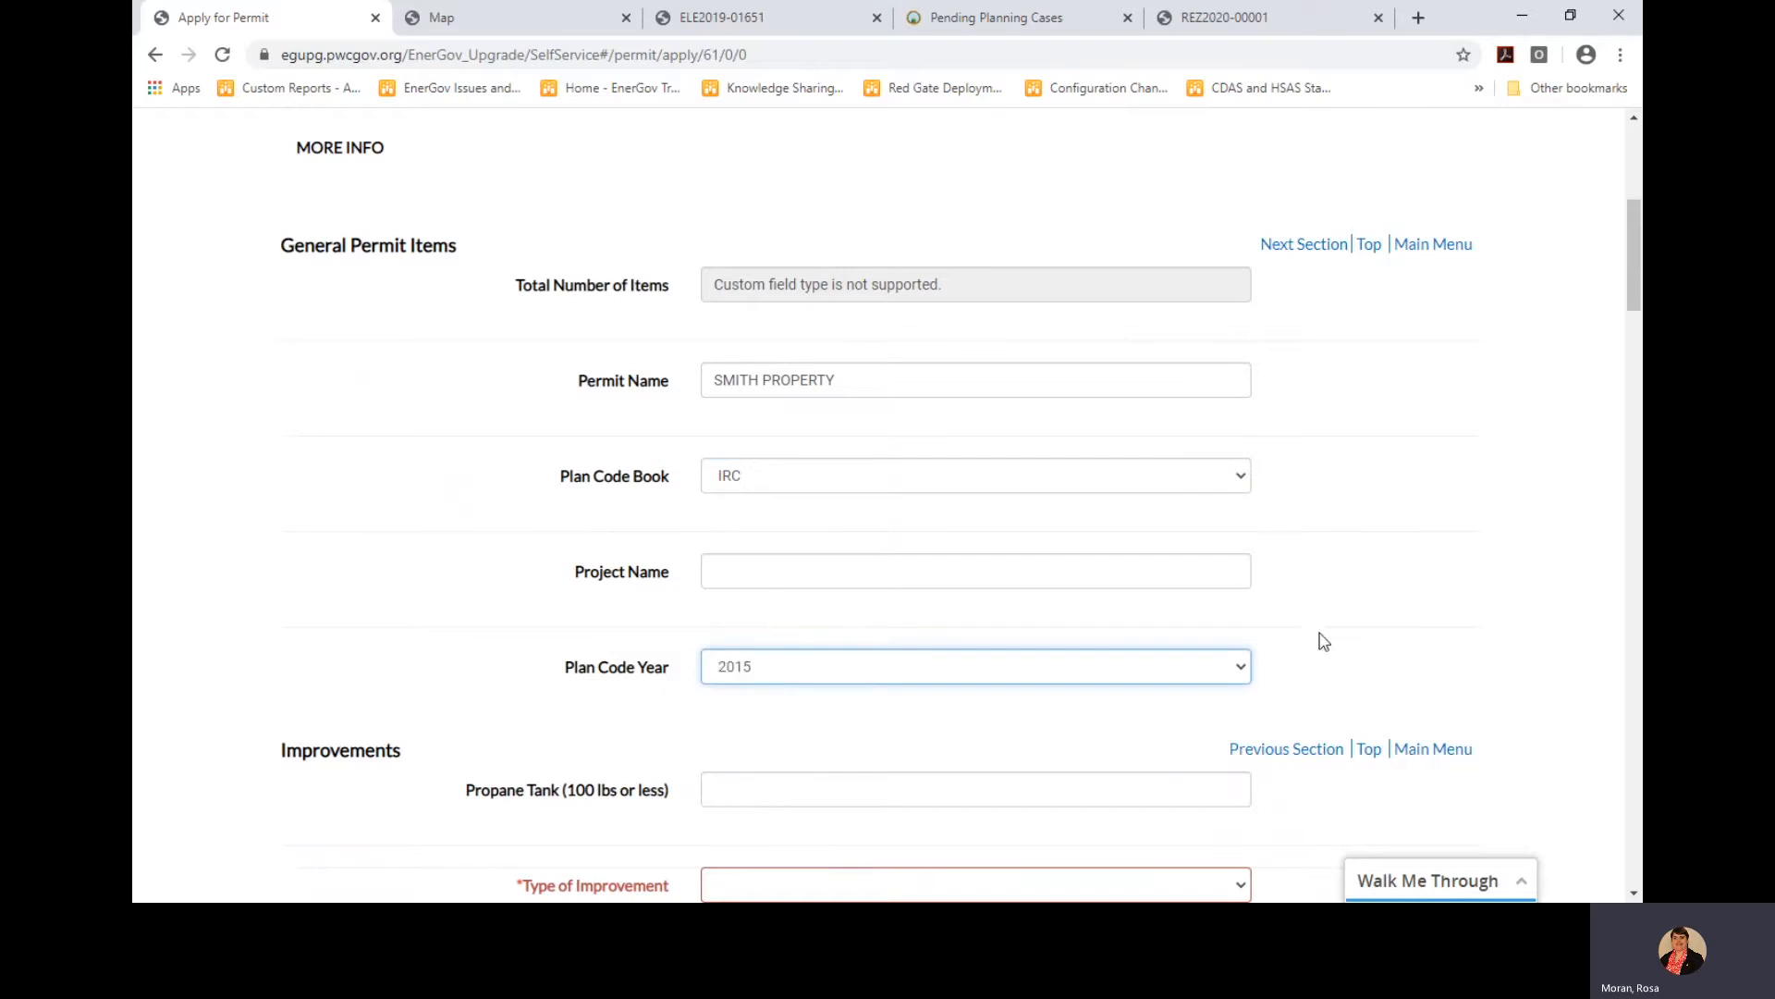
pyautogui.scroll(-5, 1332, 640)
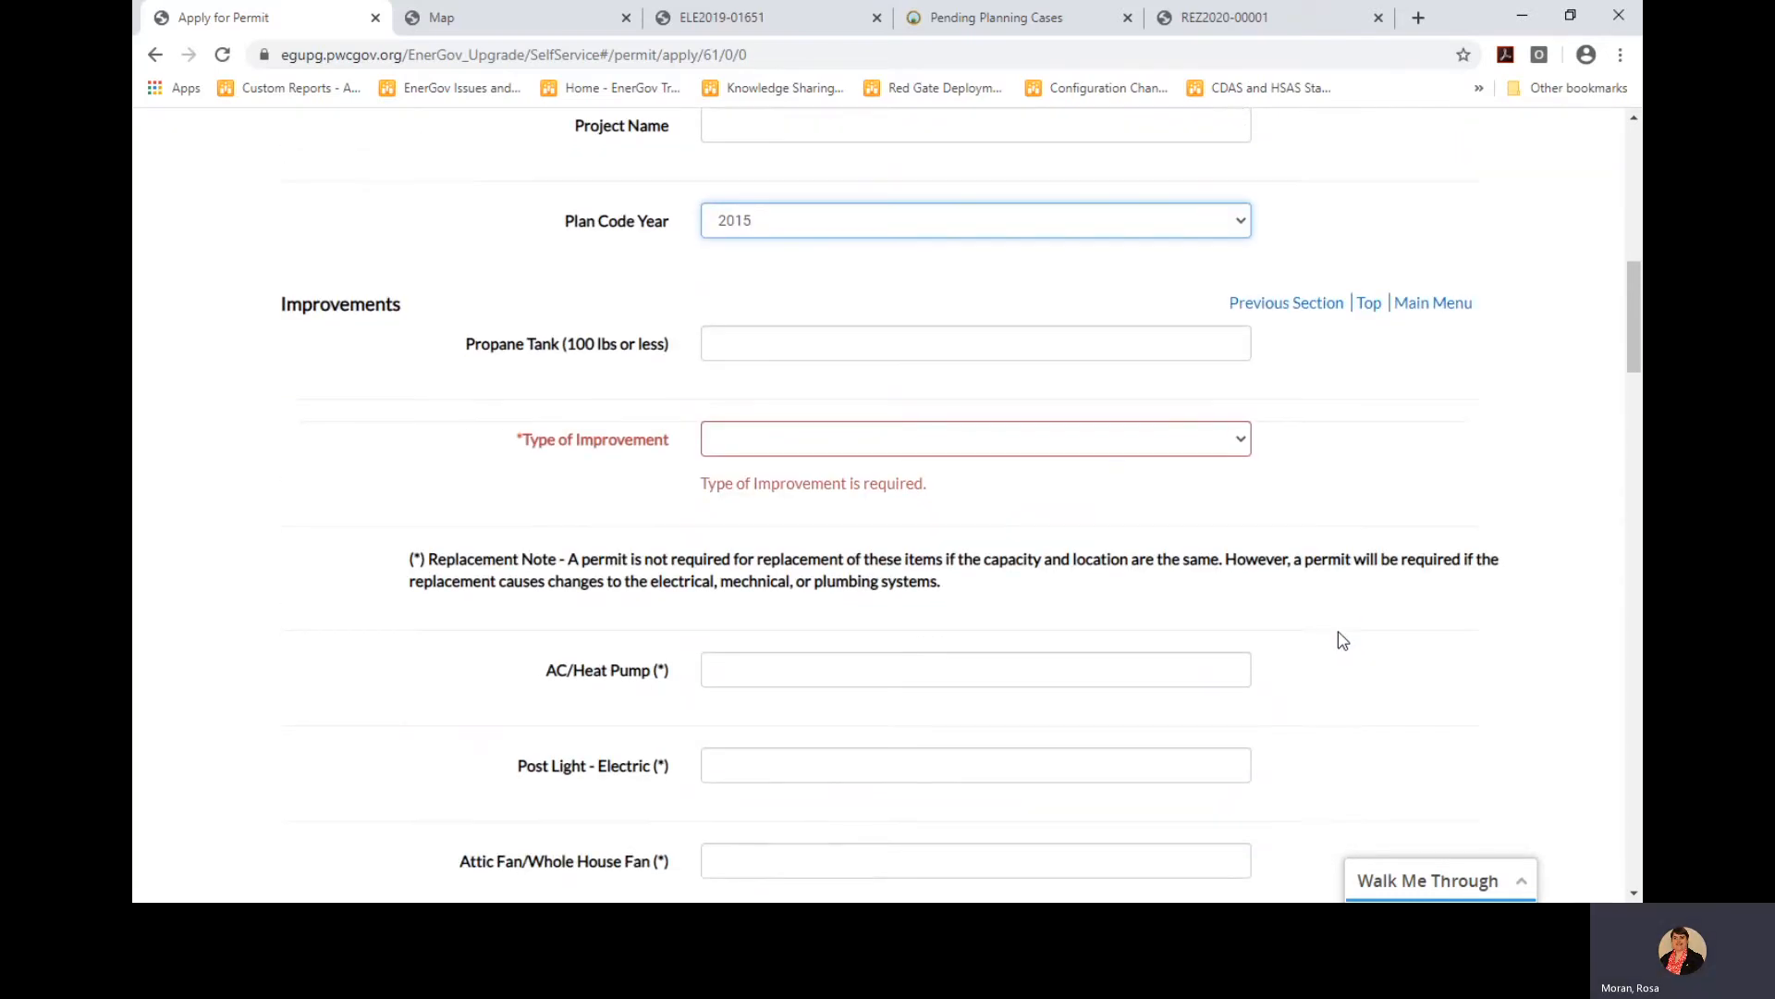
pyautogui.scroll(4, 1342, 639)
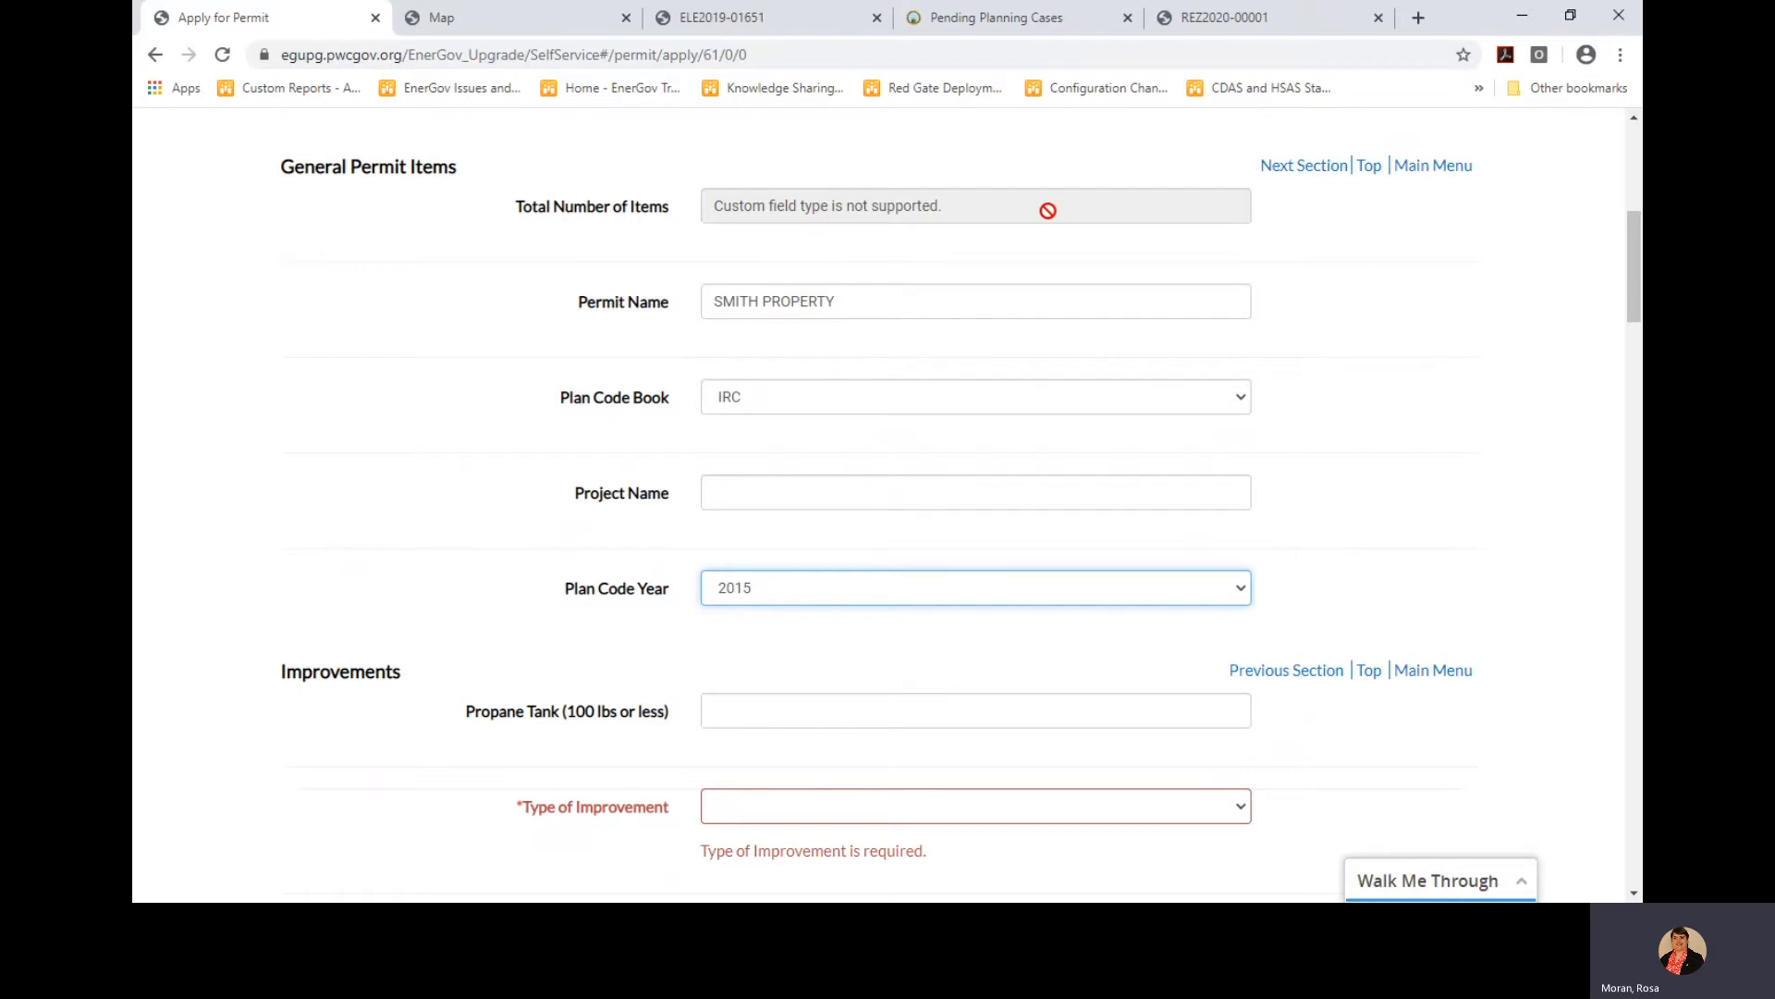
# Set improvement type to Replacement and Dishwasher quantity to 1, then continue to Attachments
pyautogui.scroll(-3, 1068, 582)
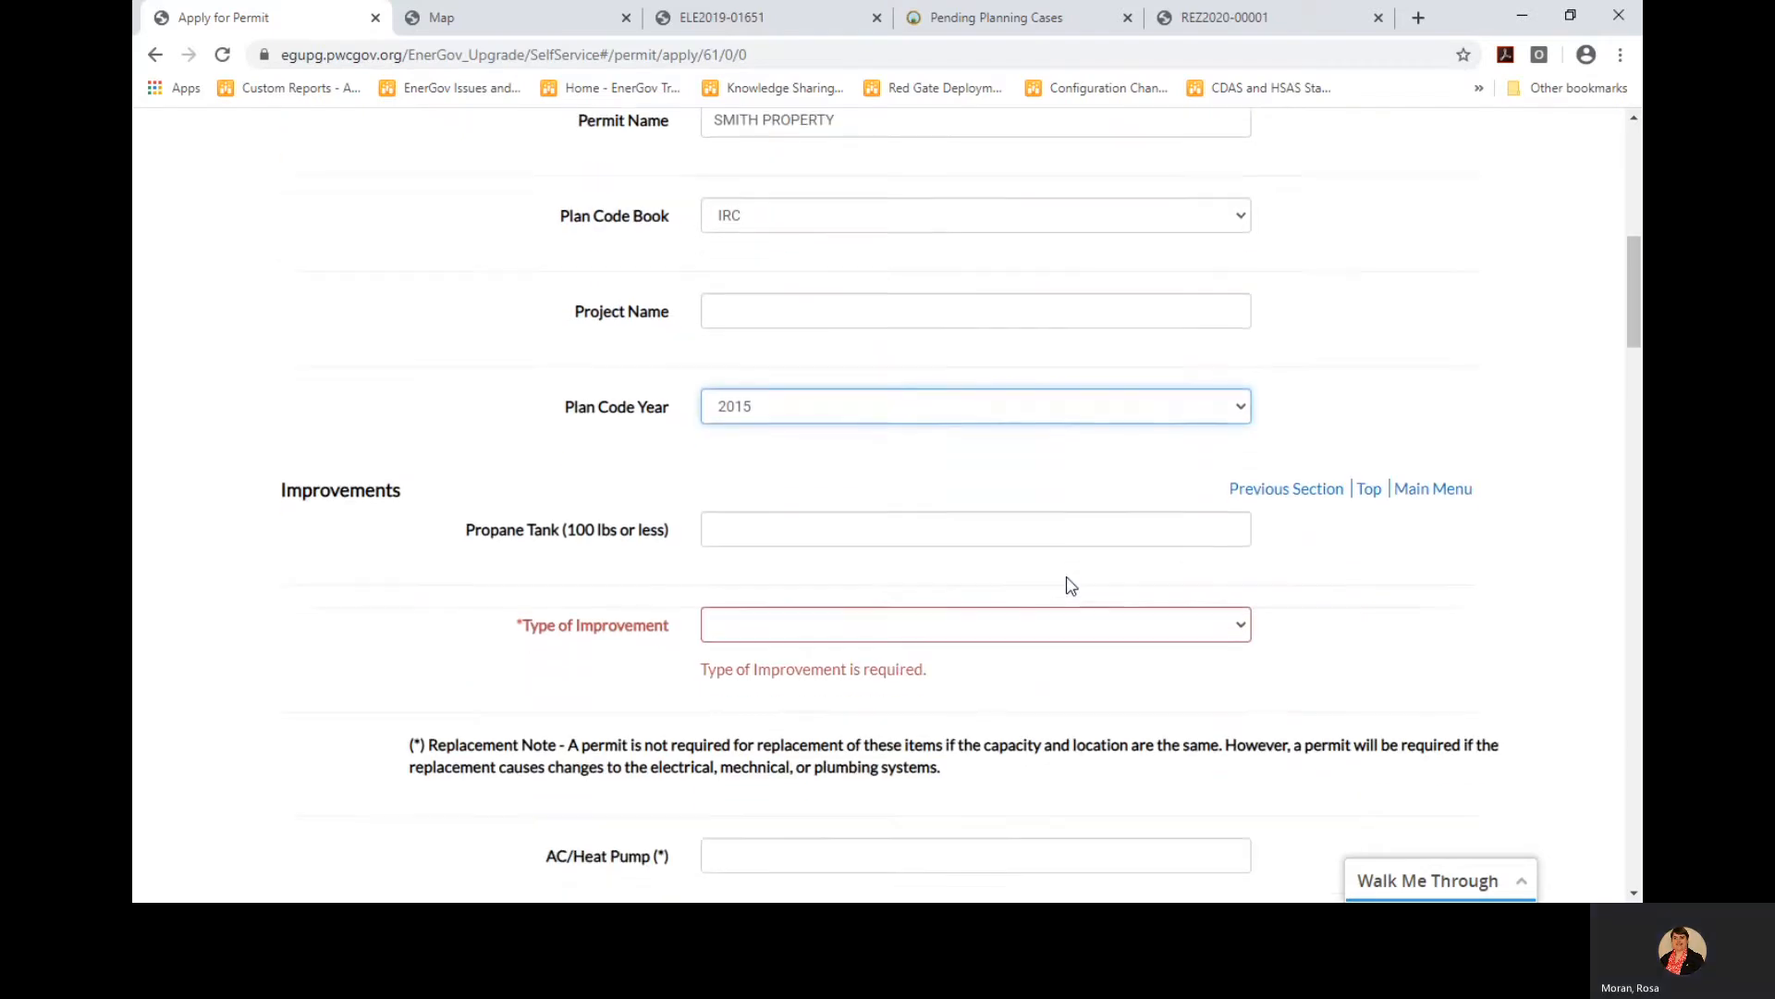
pyautogui.scroll(-1, 1070, 584)
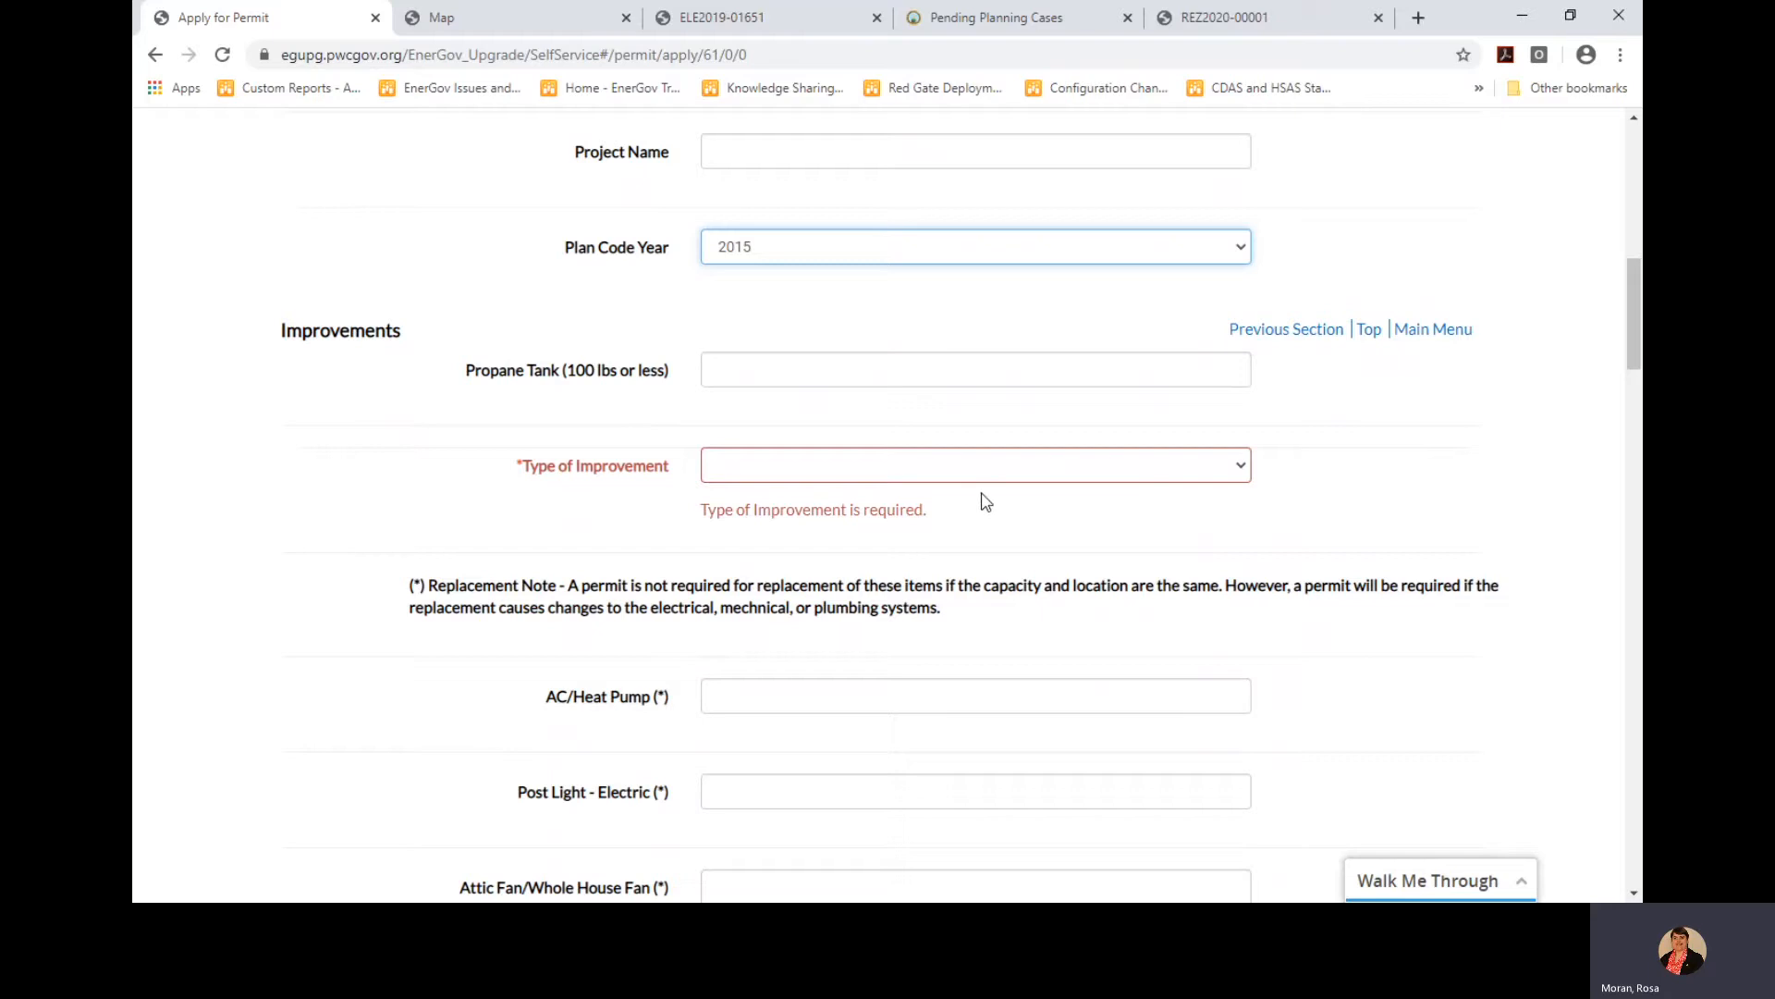
pyautogui.click(953, 488)
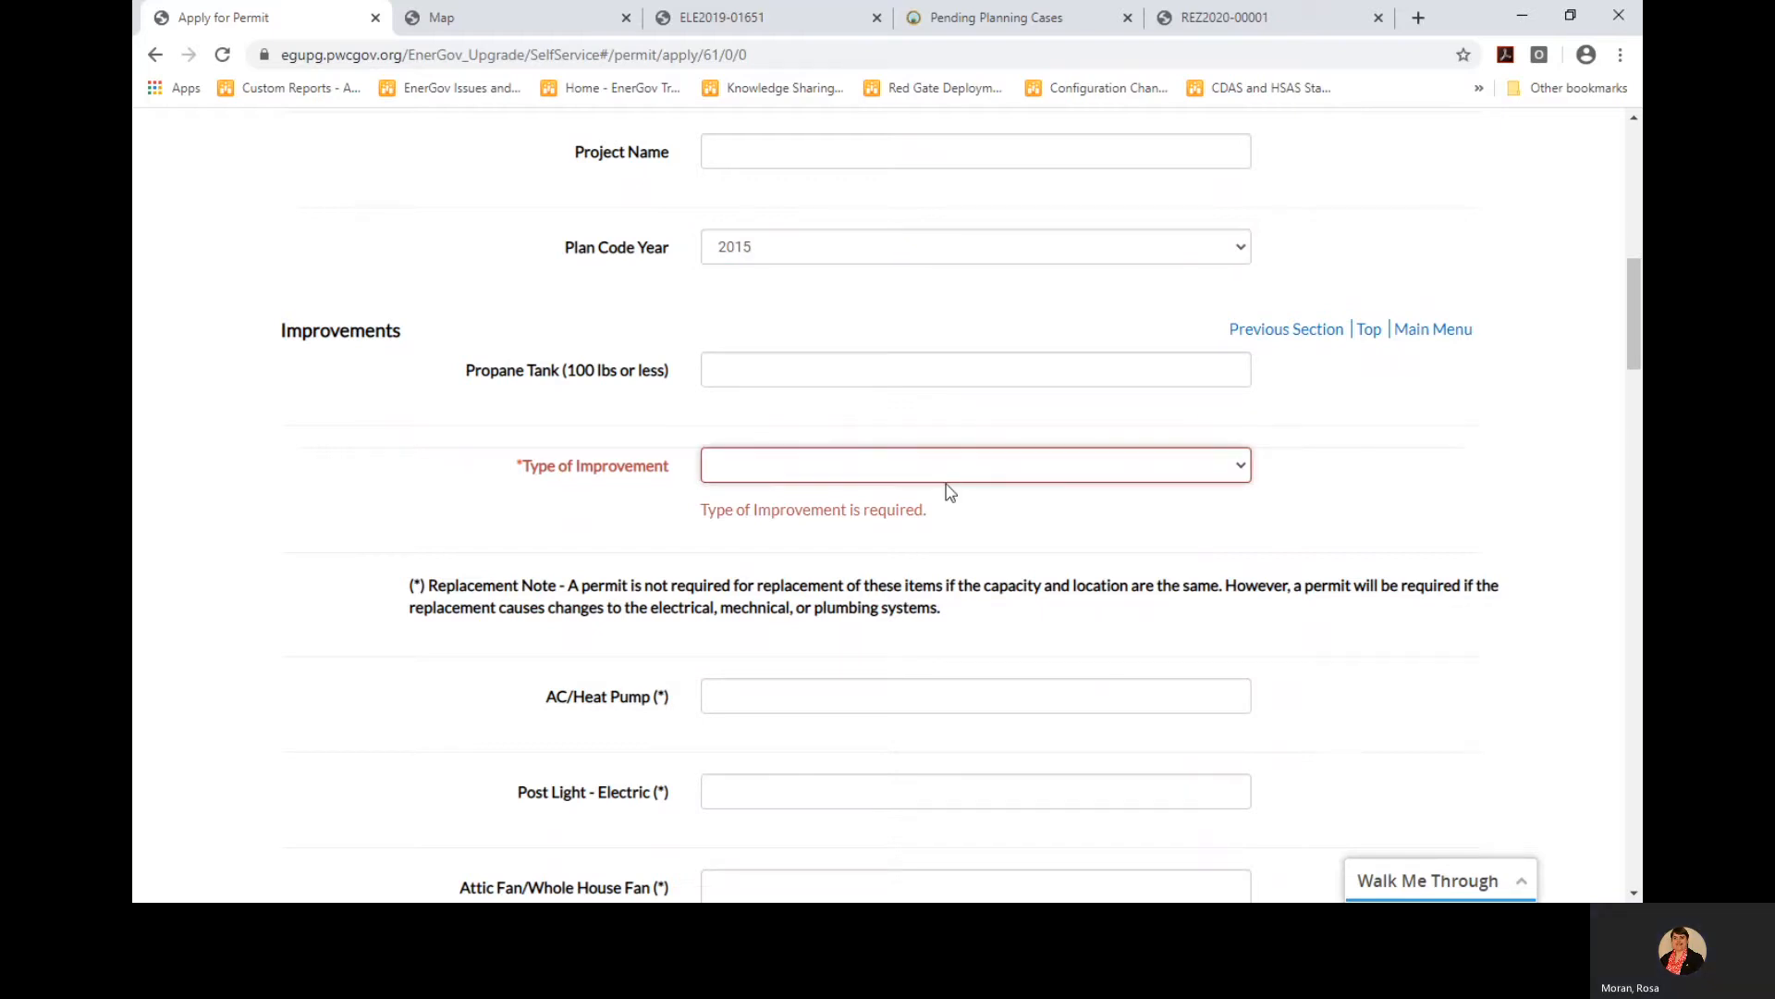
pyautogui.click(911, 541)
pyautogui.scroll(-7, 906, 545)
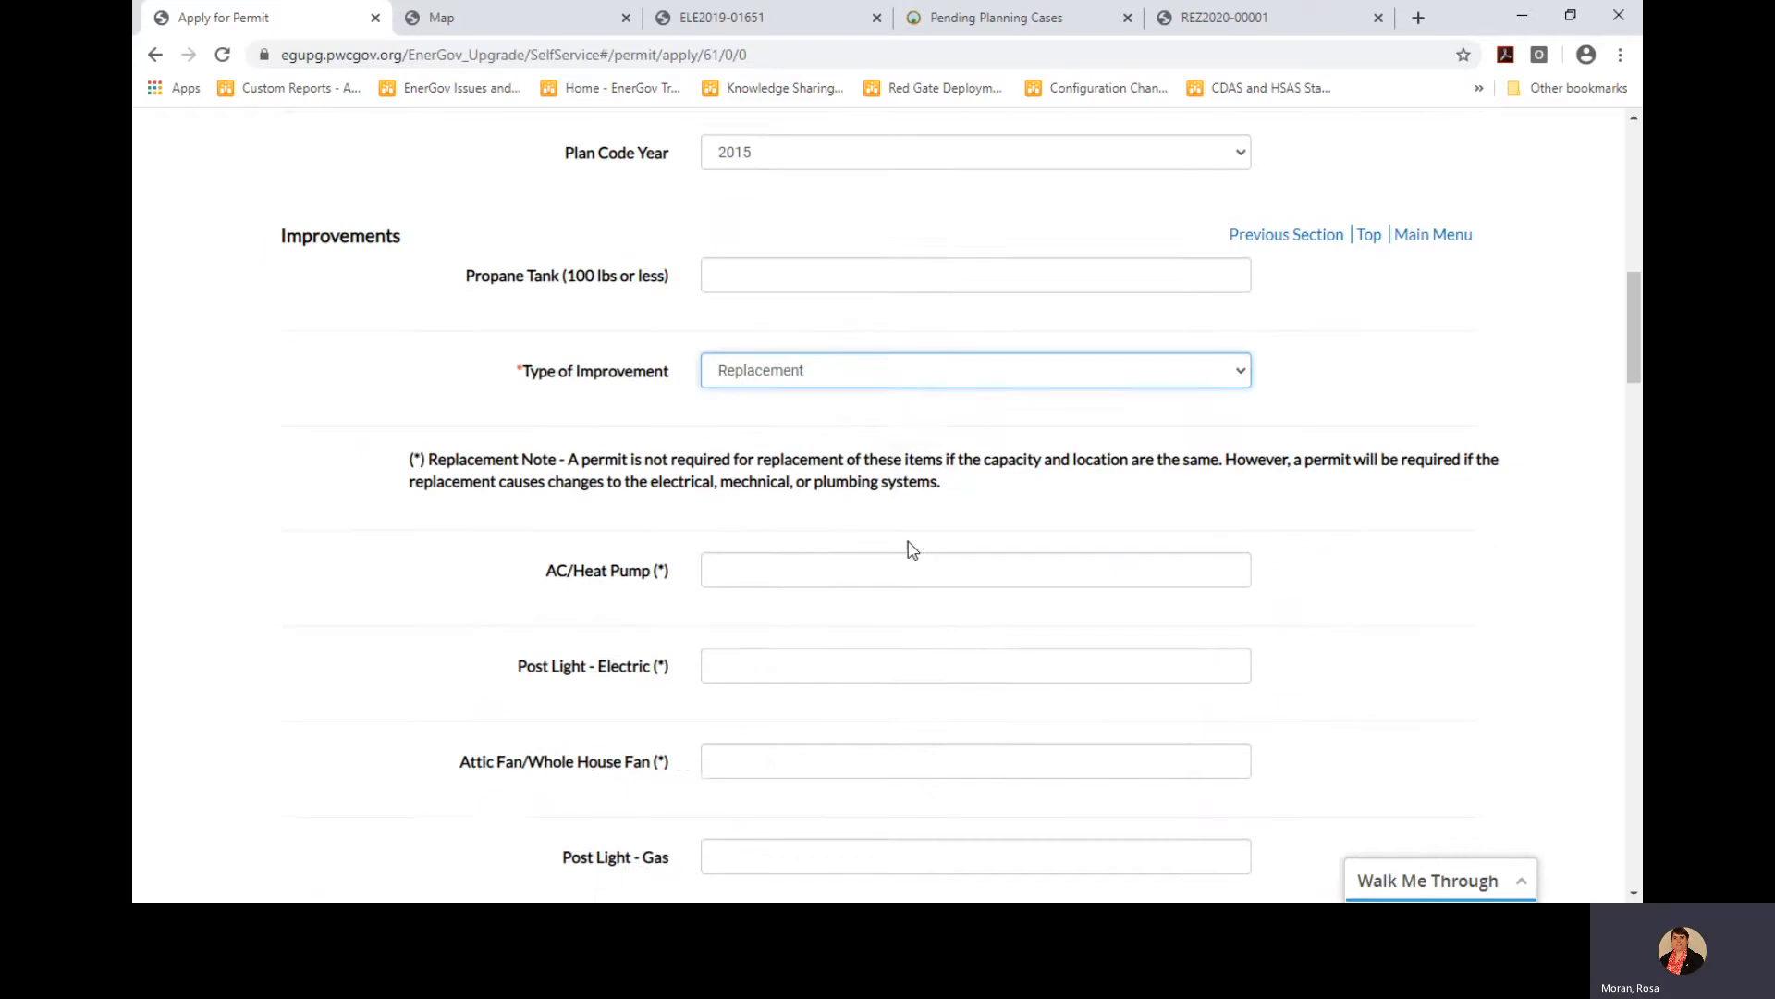
pyautogui.click(820, 602)
pyautogui.write('1')
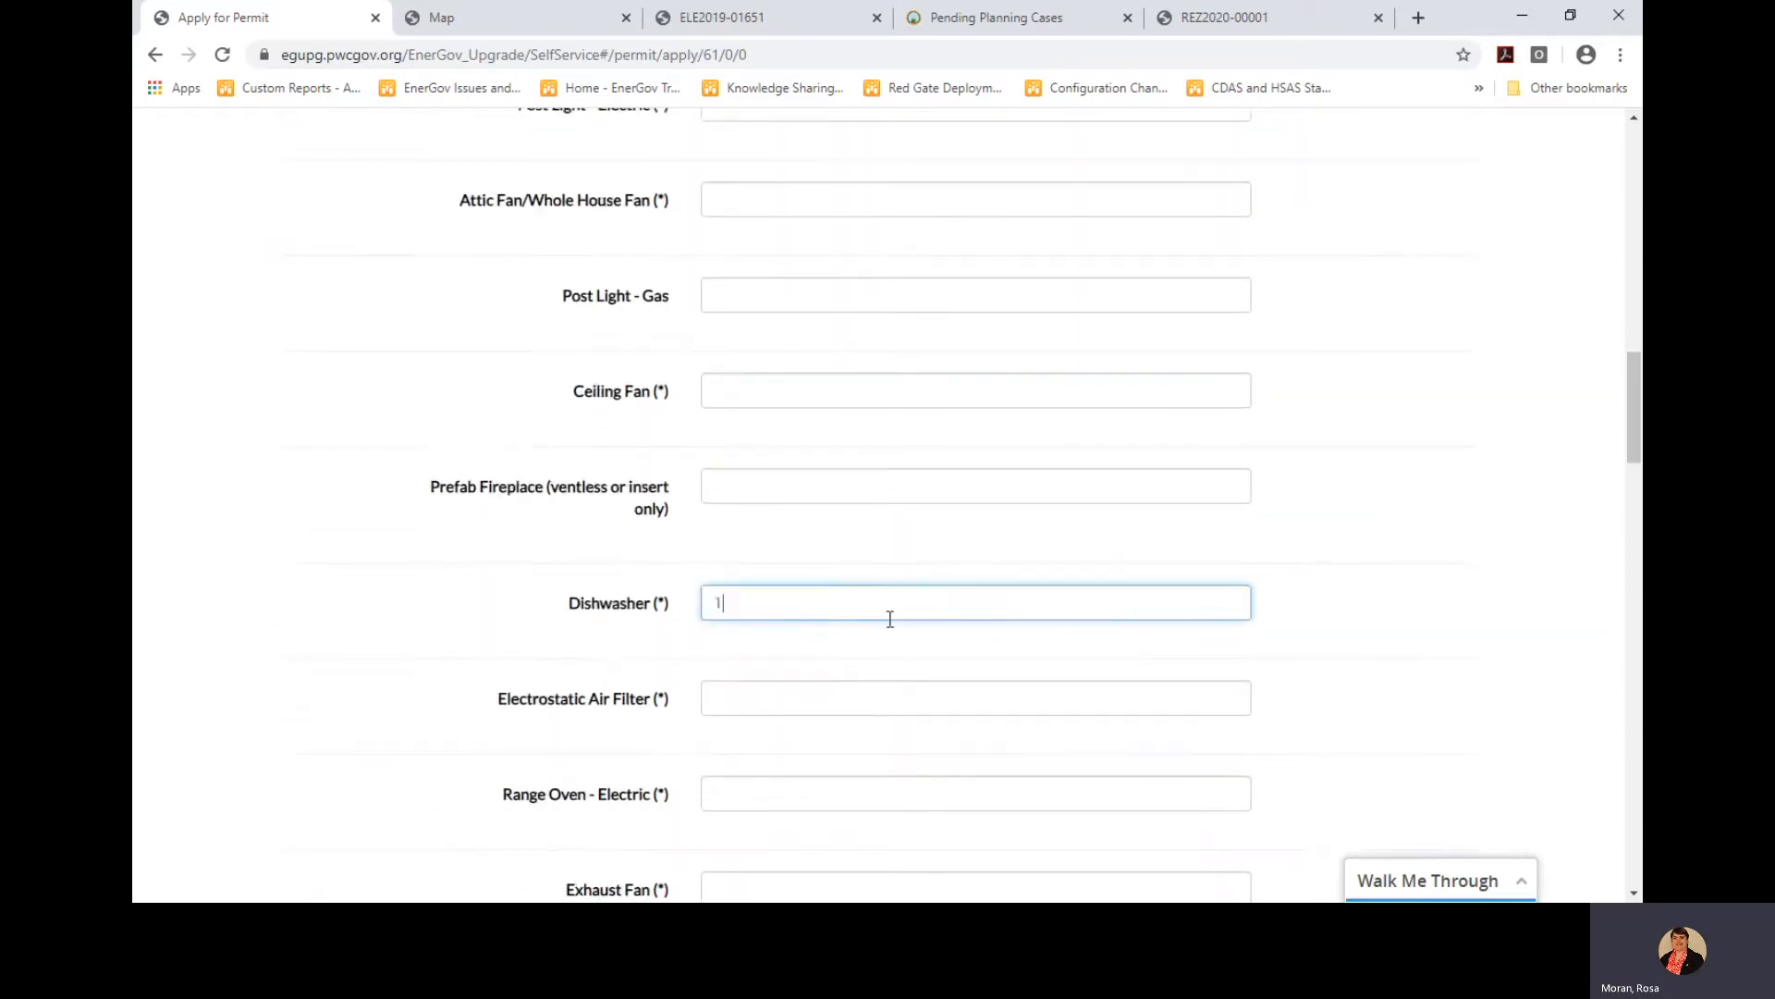
pyautogui.moveTo(1633, 418); pyautogui.dragTo(1597, 808)
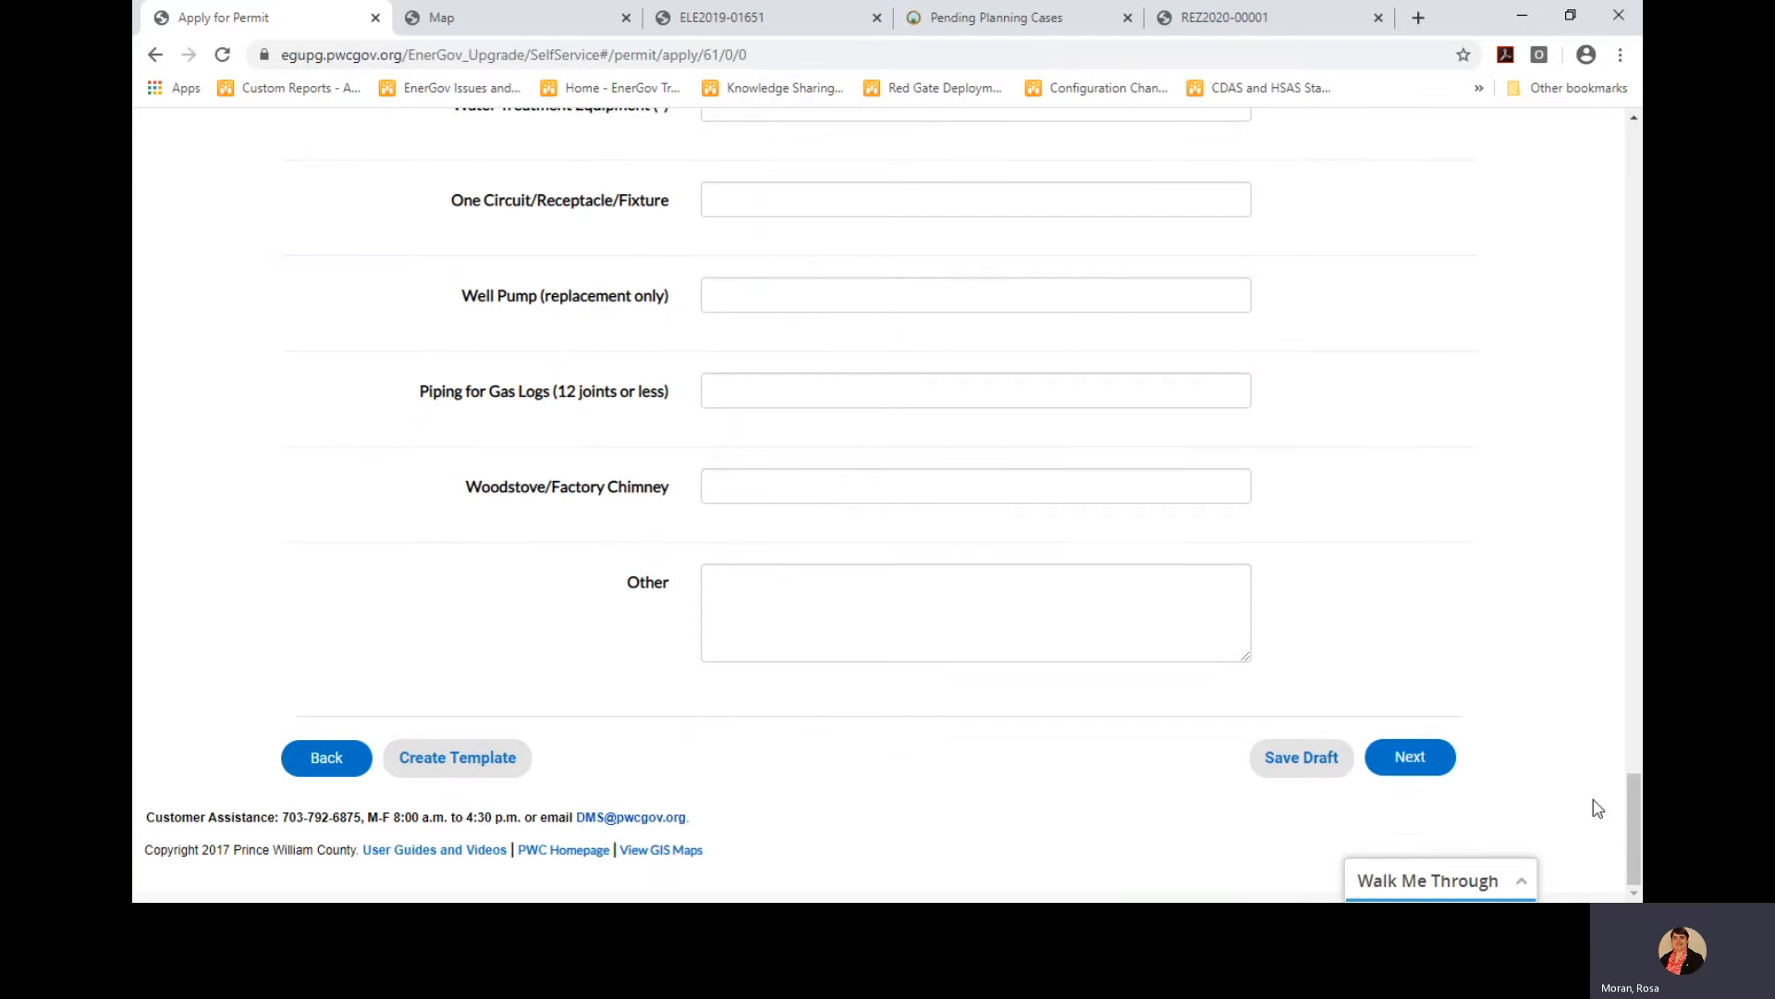
pyautogui.click(1416, 751)
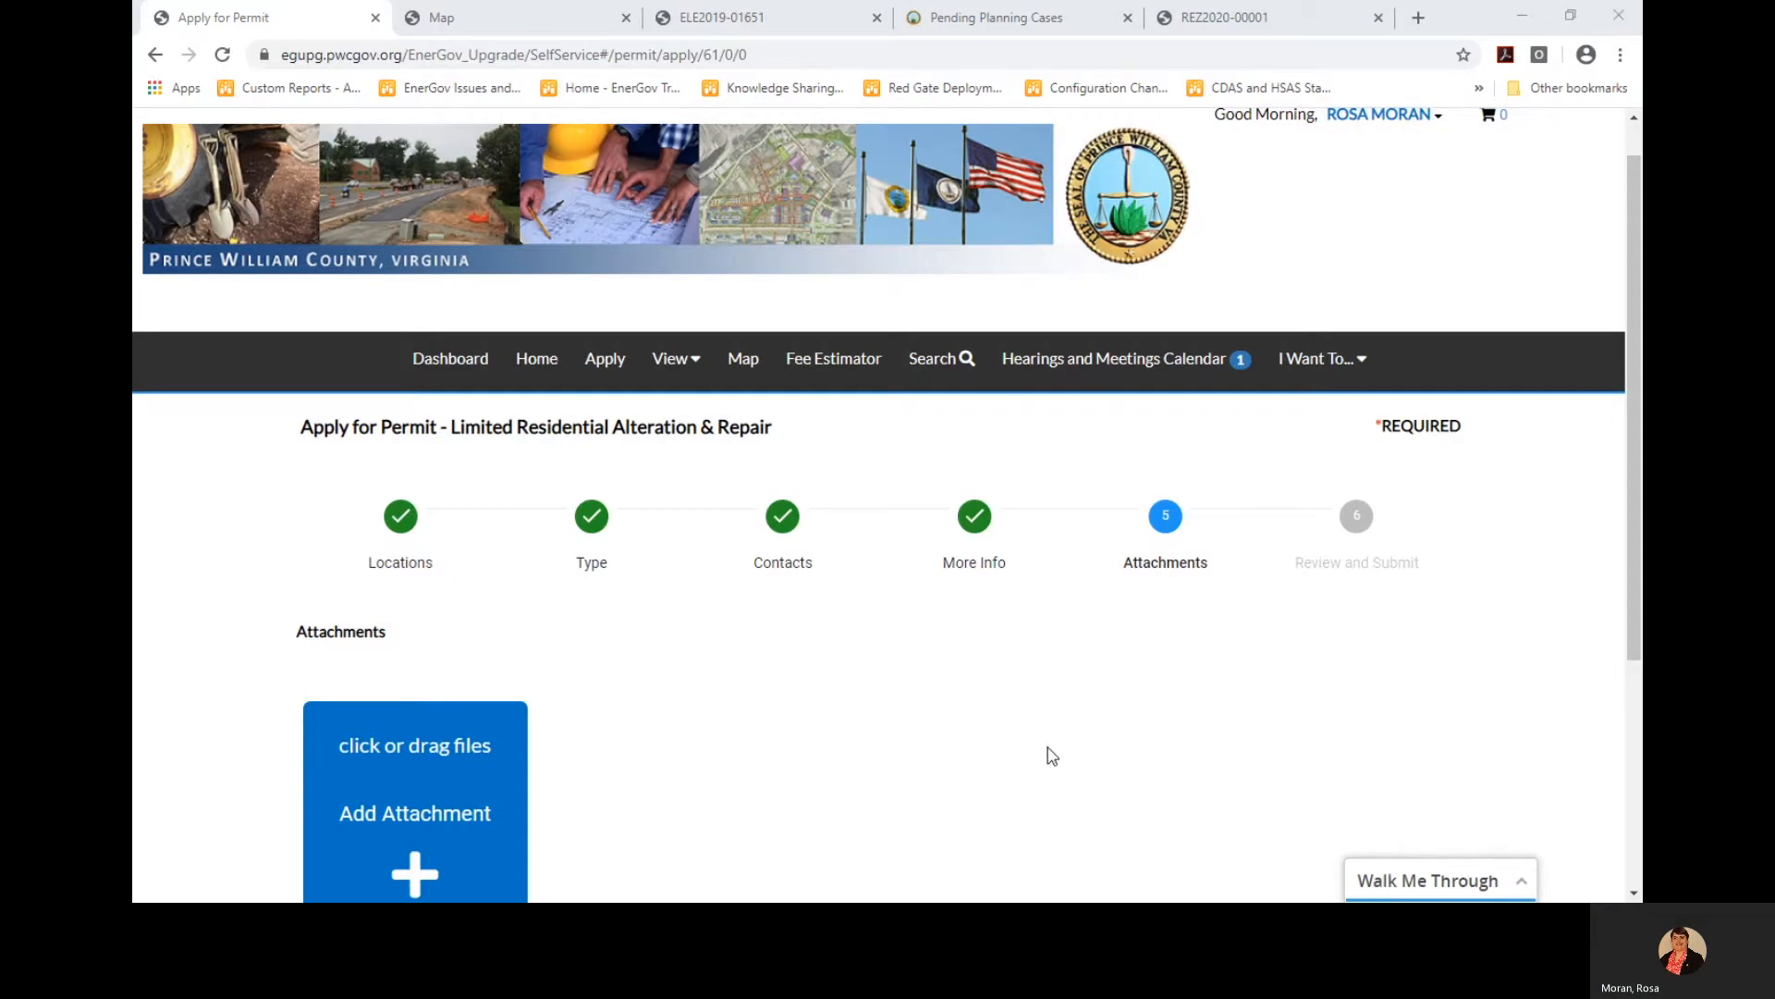
pyautogui.scroll(-4, 1052, 756)
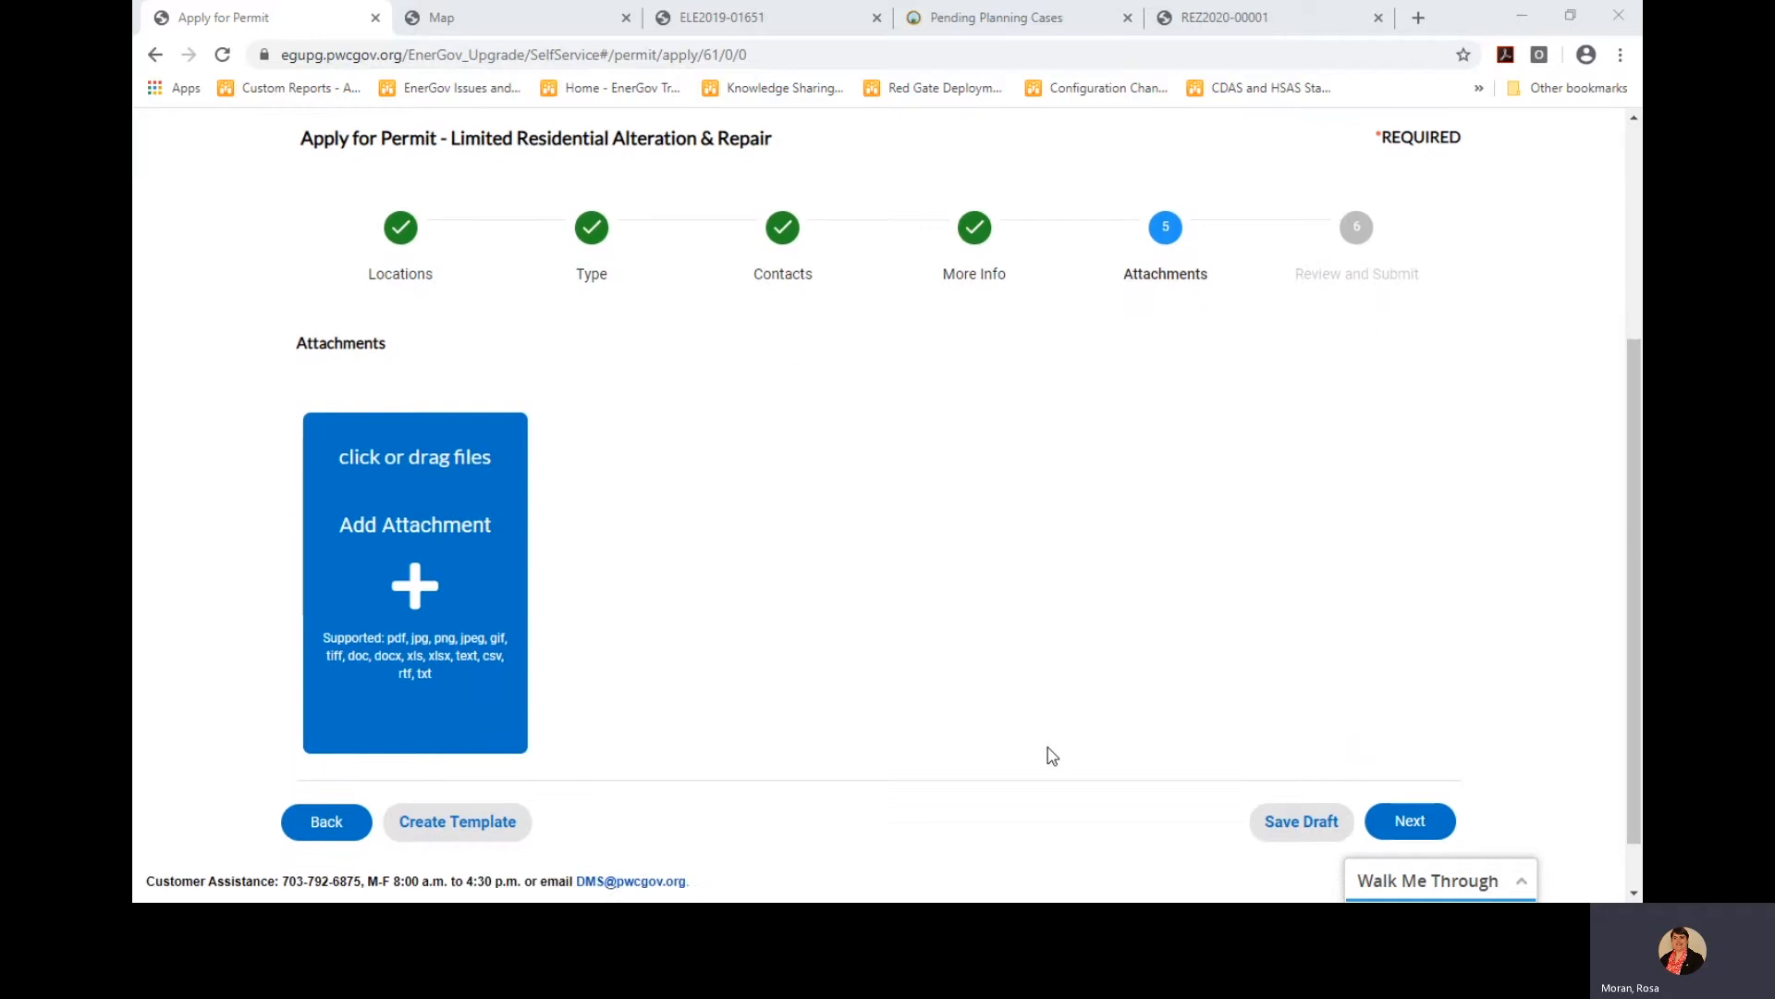
pyautogui.scroll(1, 1027, 583)
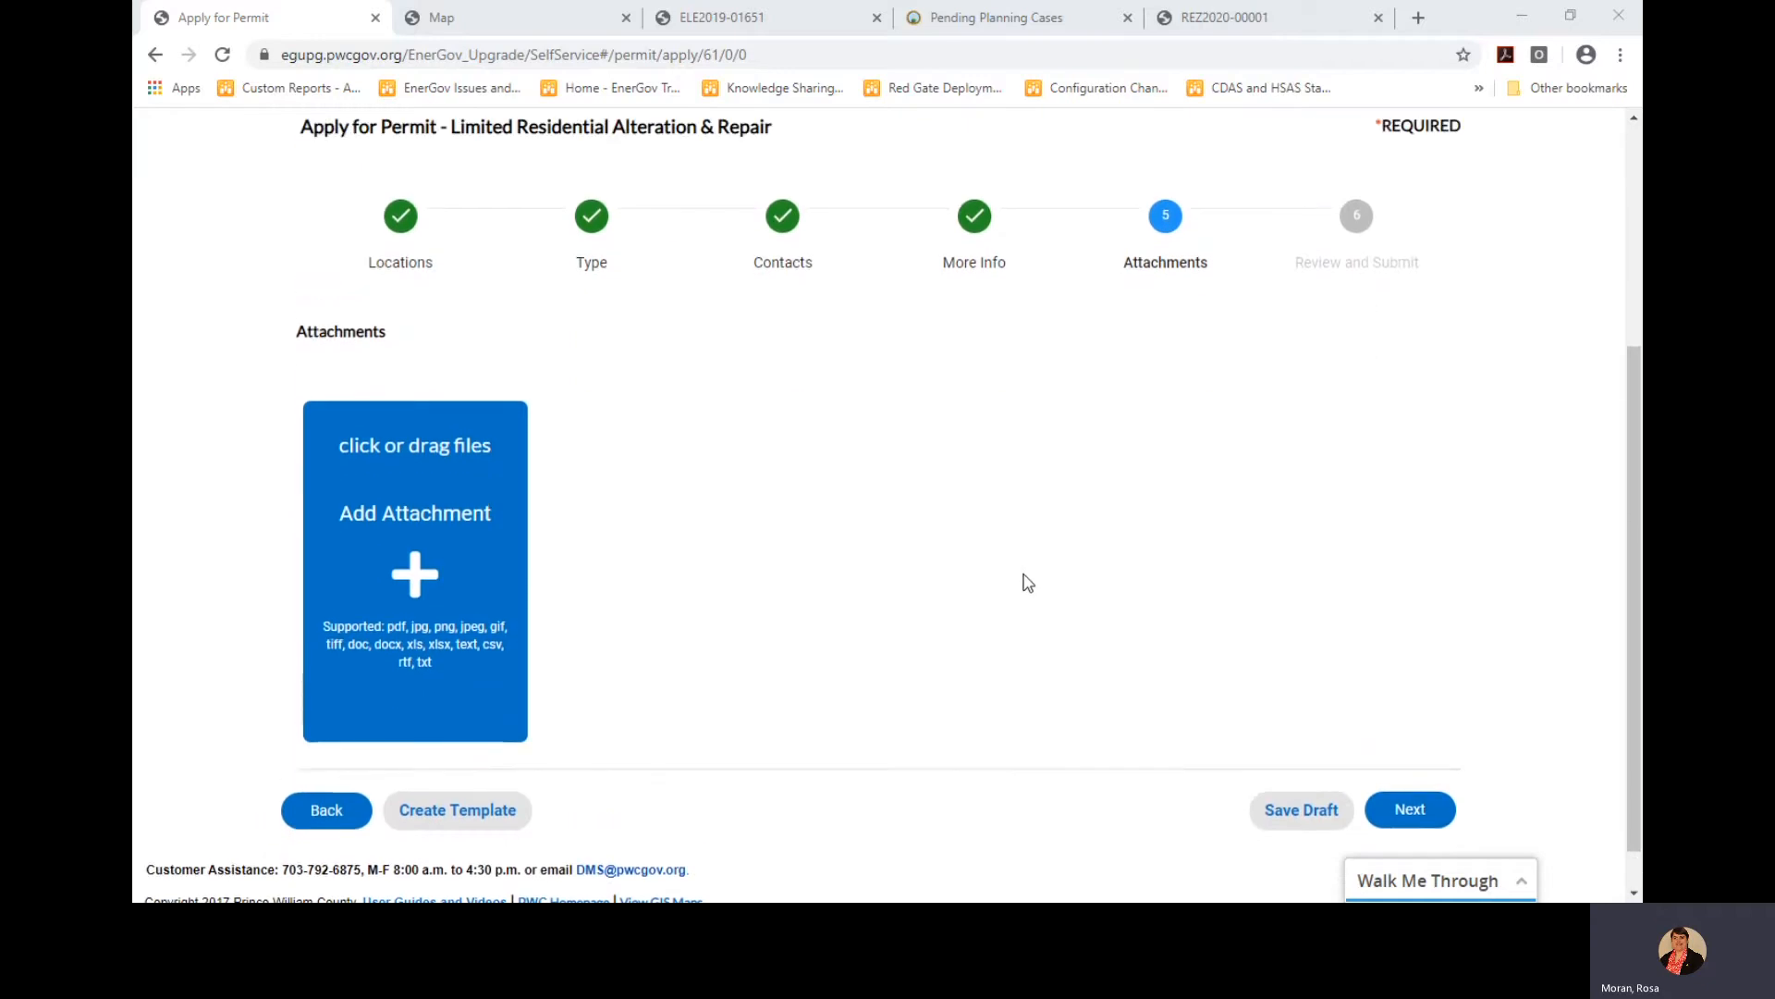
pyautogui.click(1614, 740)
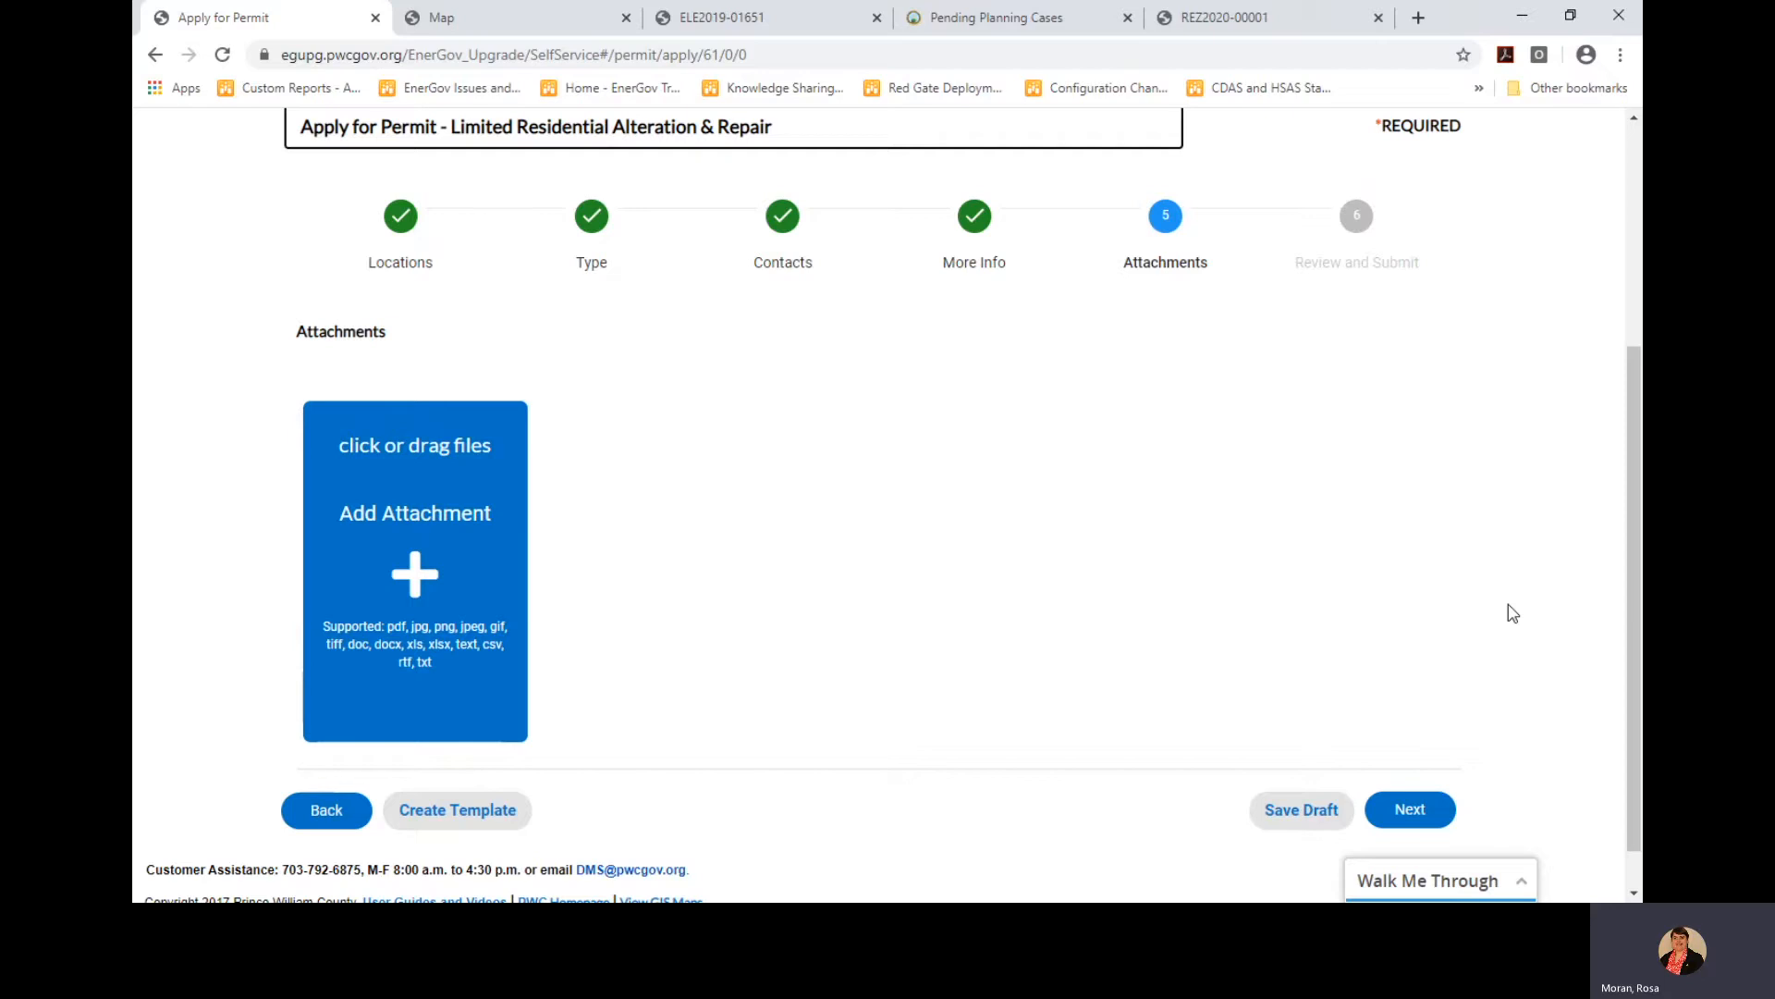
# Advance to Review and Submit and scroll through the summary, $74.05 fee, improvements and attachments
pyautogui.click(1403, 809)
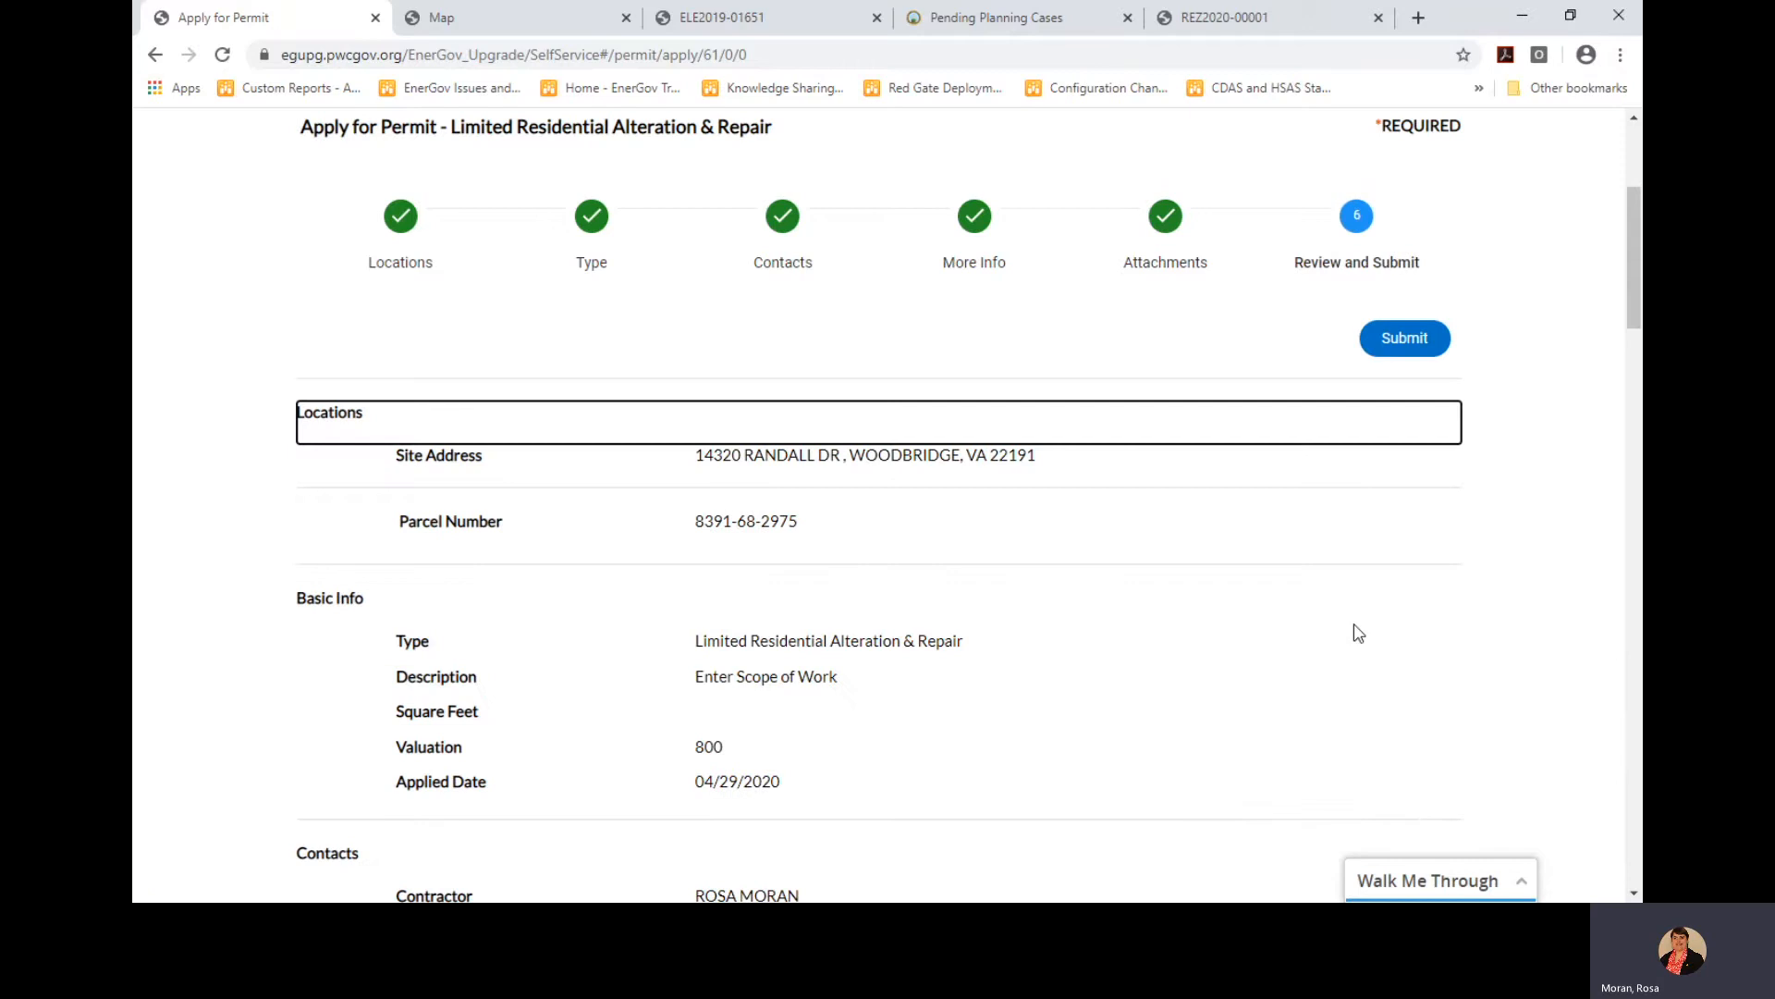
pyautogui.scroll(-3, 1361, 564)
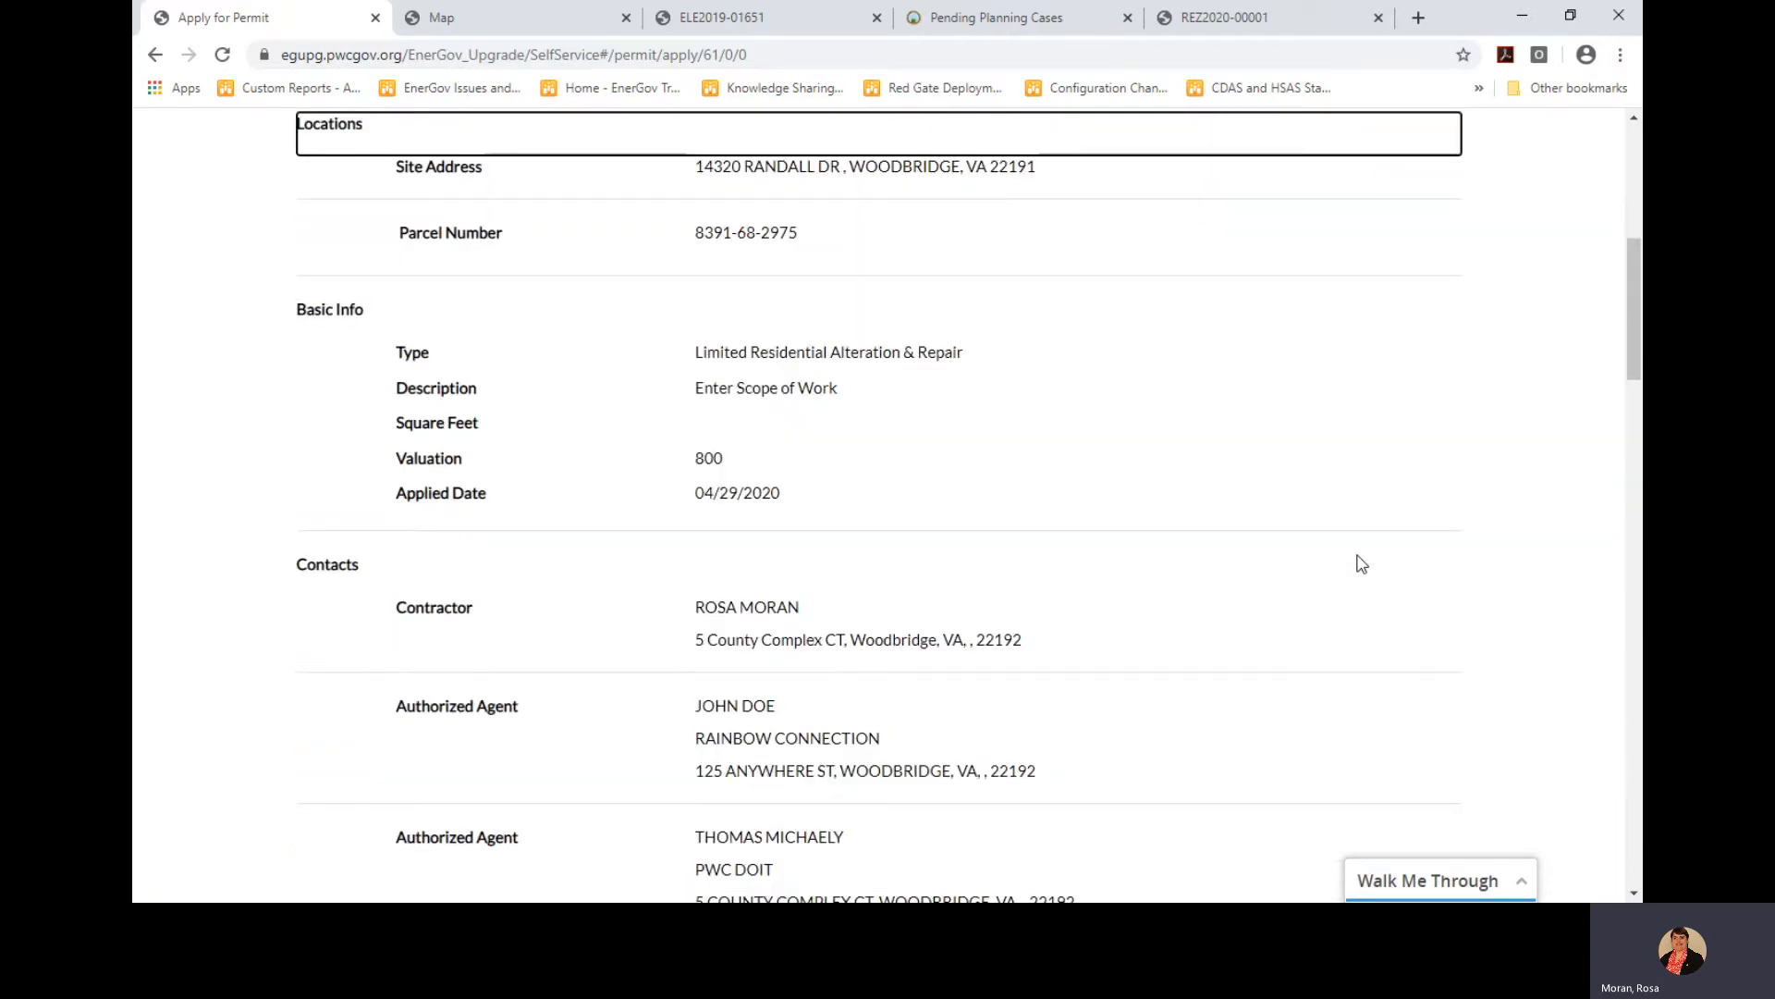
pyautogui.scroll(-1, 1277, 350)
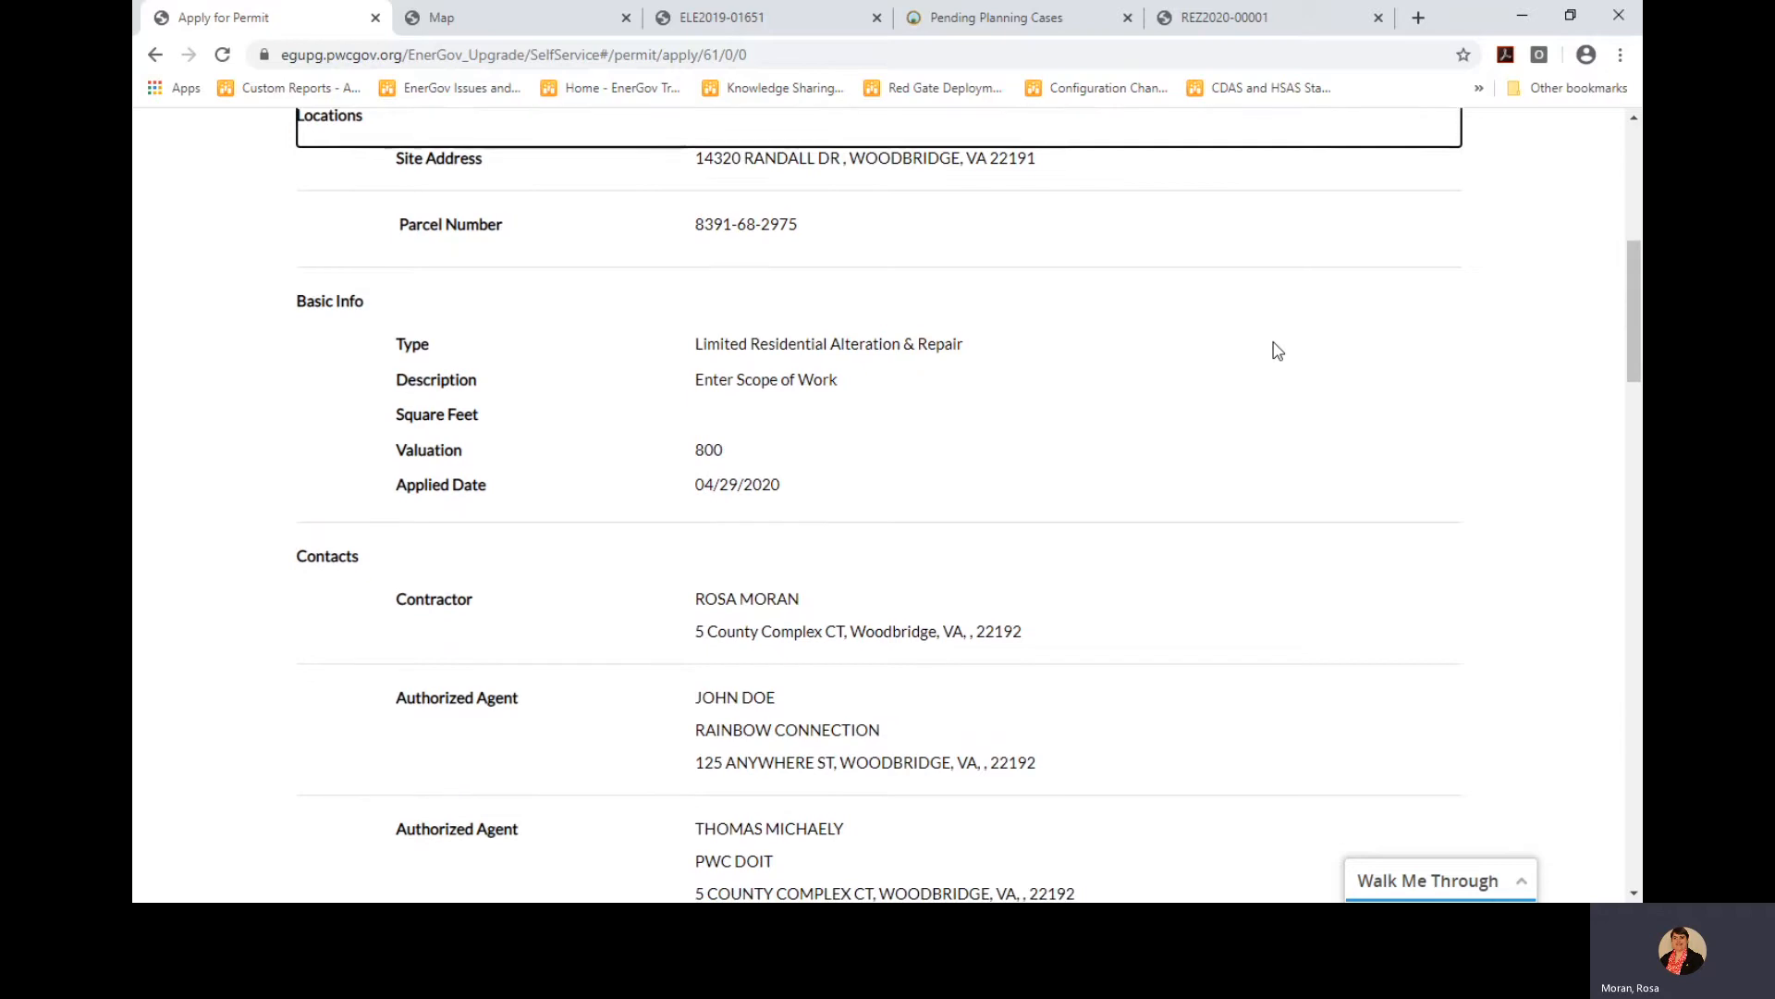
pyautogui.scroll(1, 1277, 351)
pyautogui.scroll(-1, 1277, 350)
pyautogui.scroll(-5, 1277, 350)
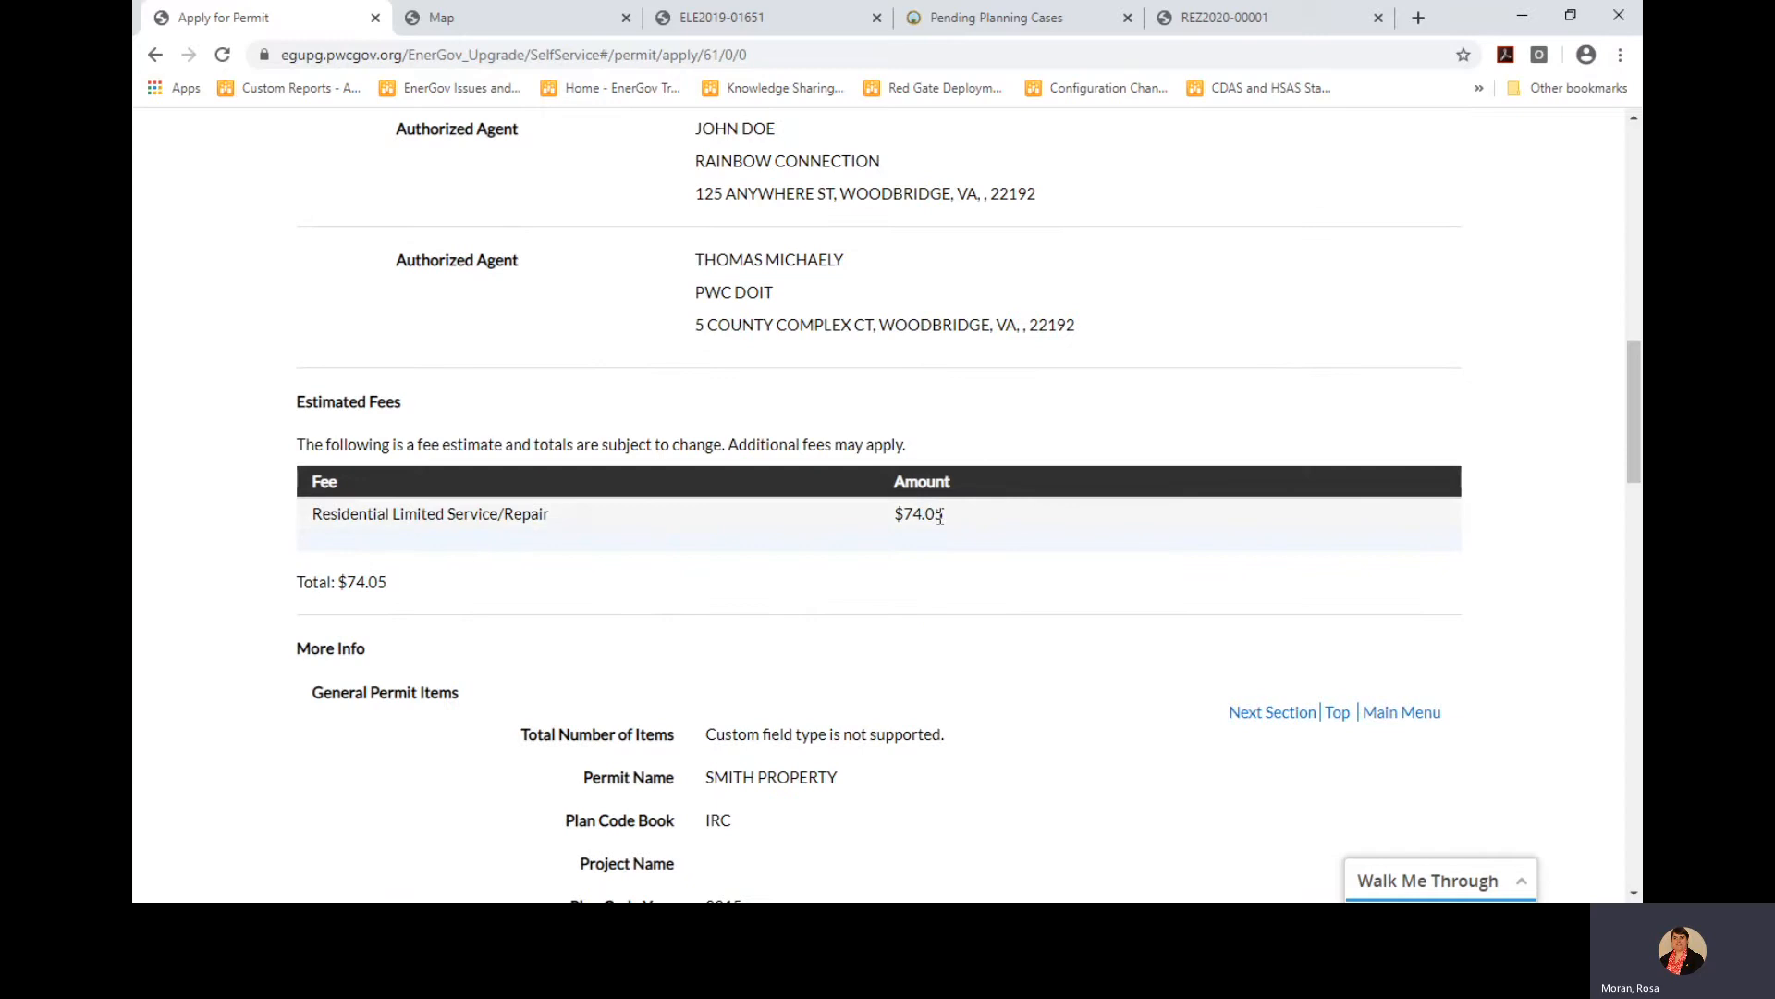
pyautogui.scroll(-5, 1106, 564)
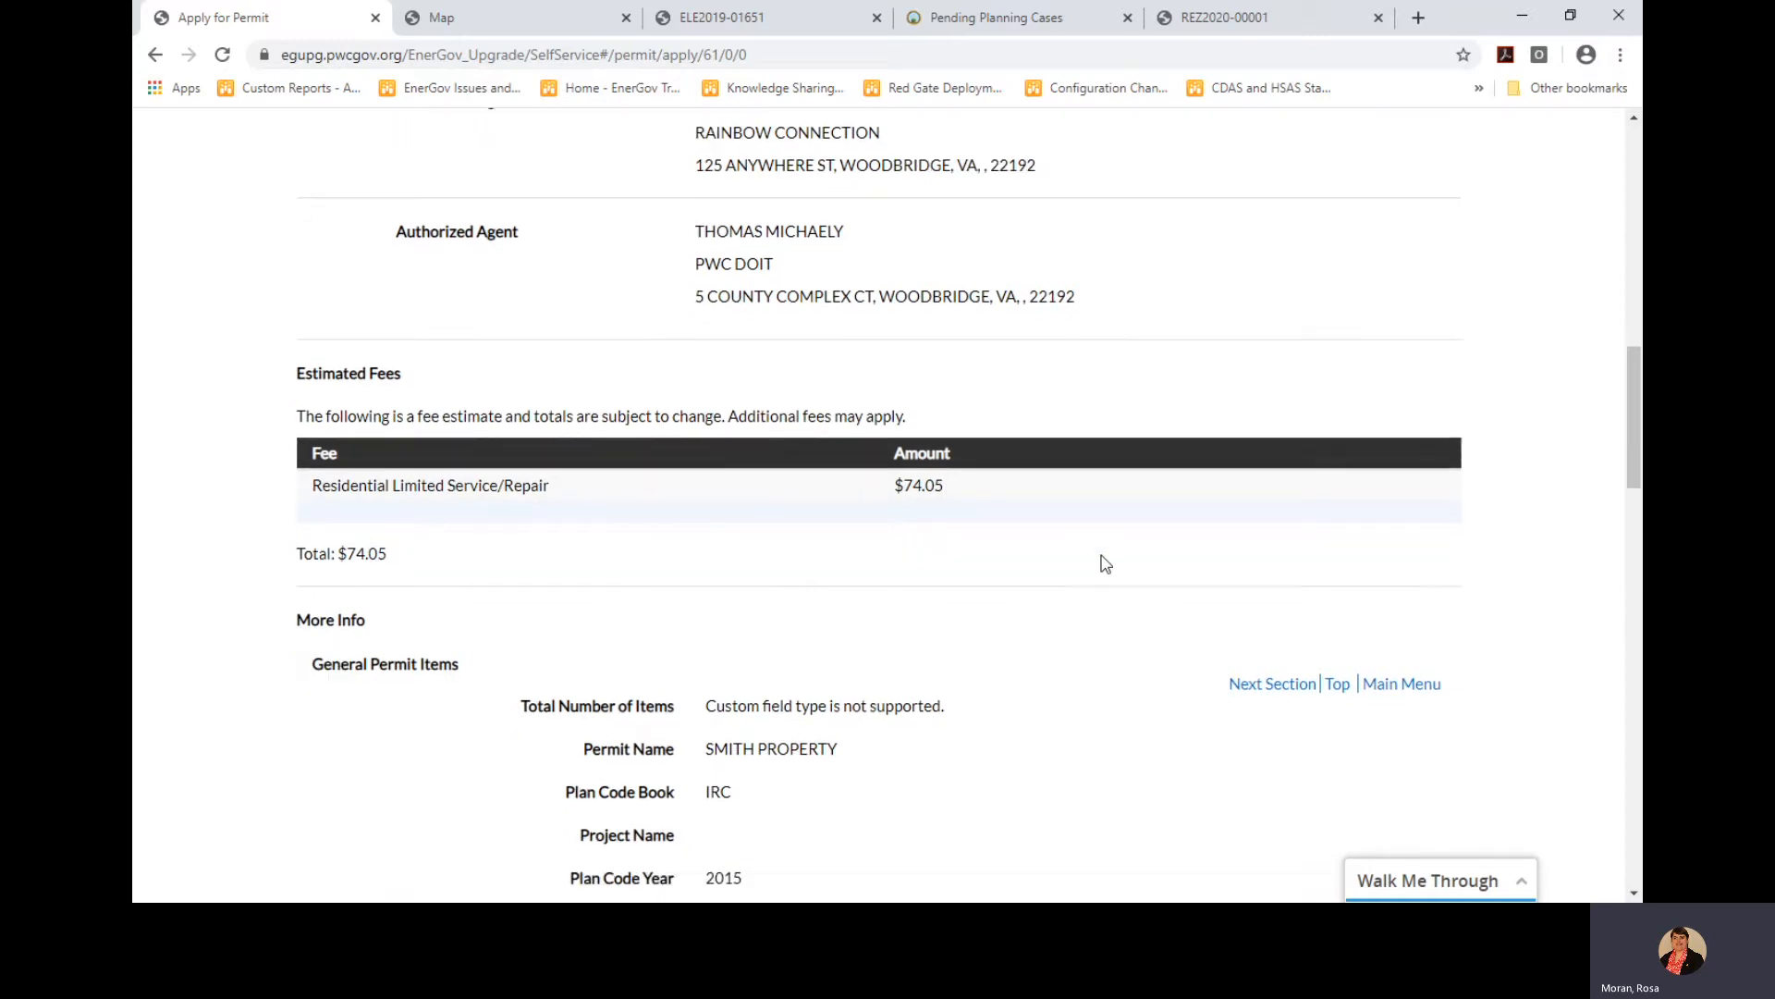
pyautogui.scroll(-5, 1106, 564)
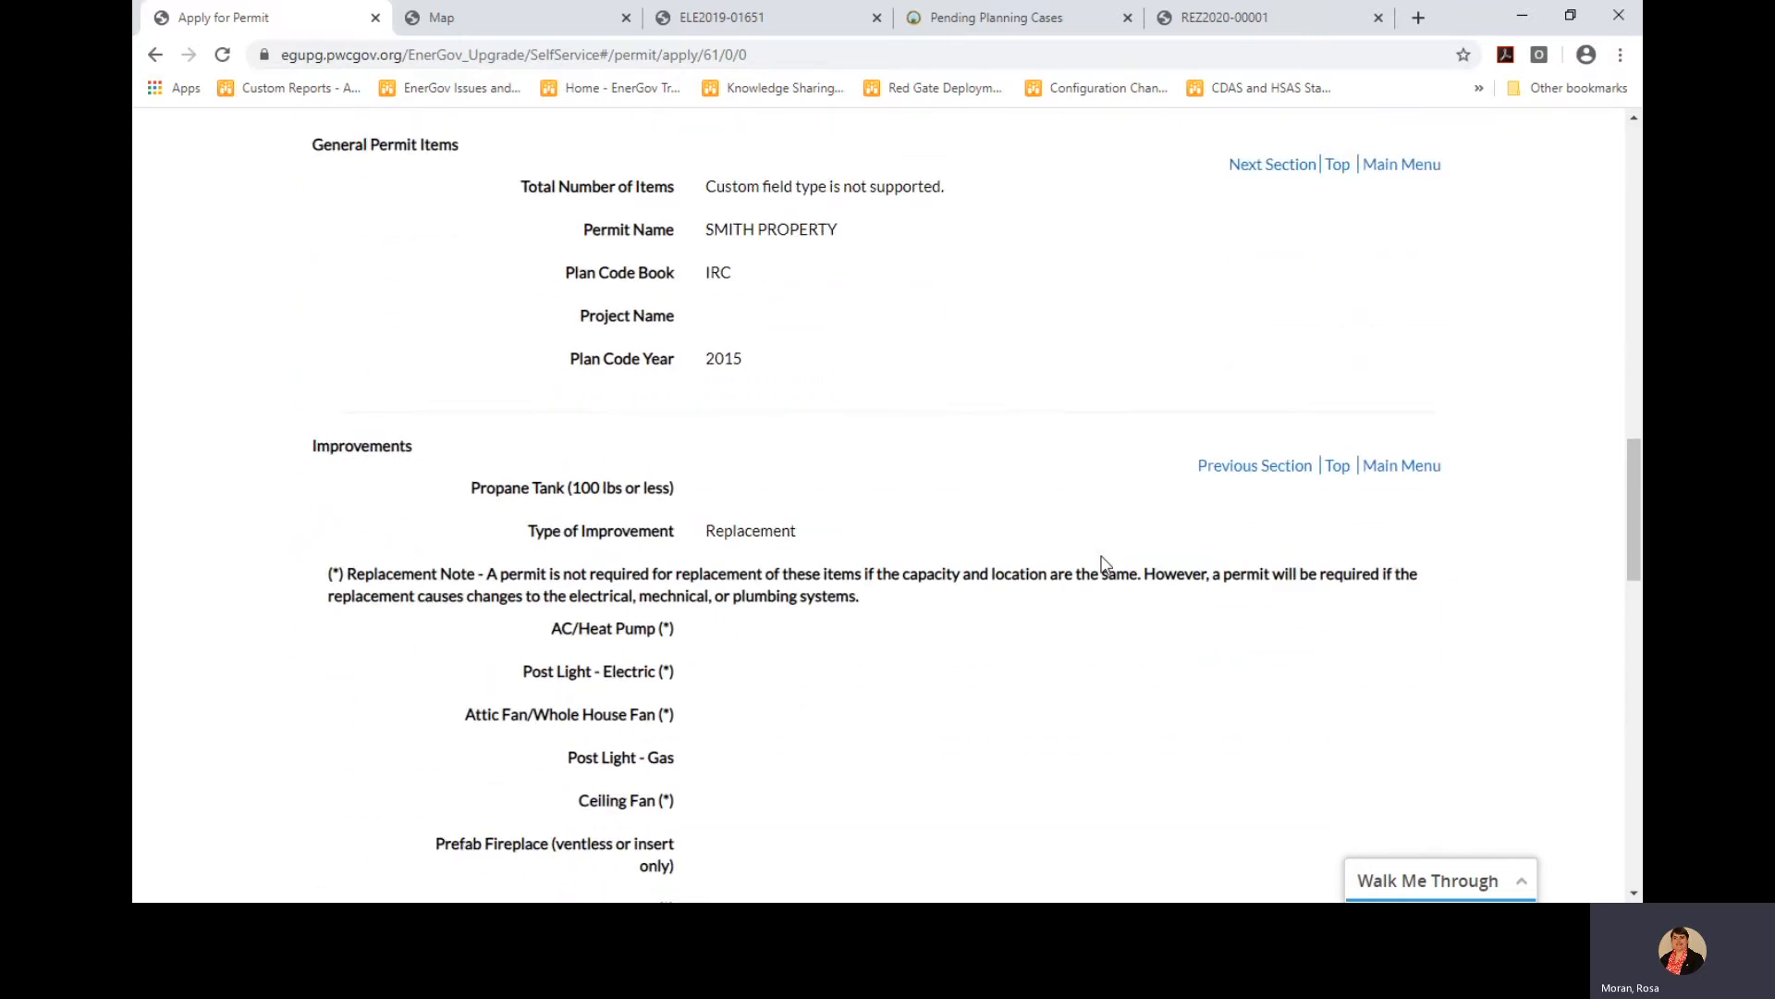
pyautogui.moveTo(1636, 580); pyautogui.dragTo(1637, 826)
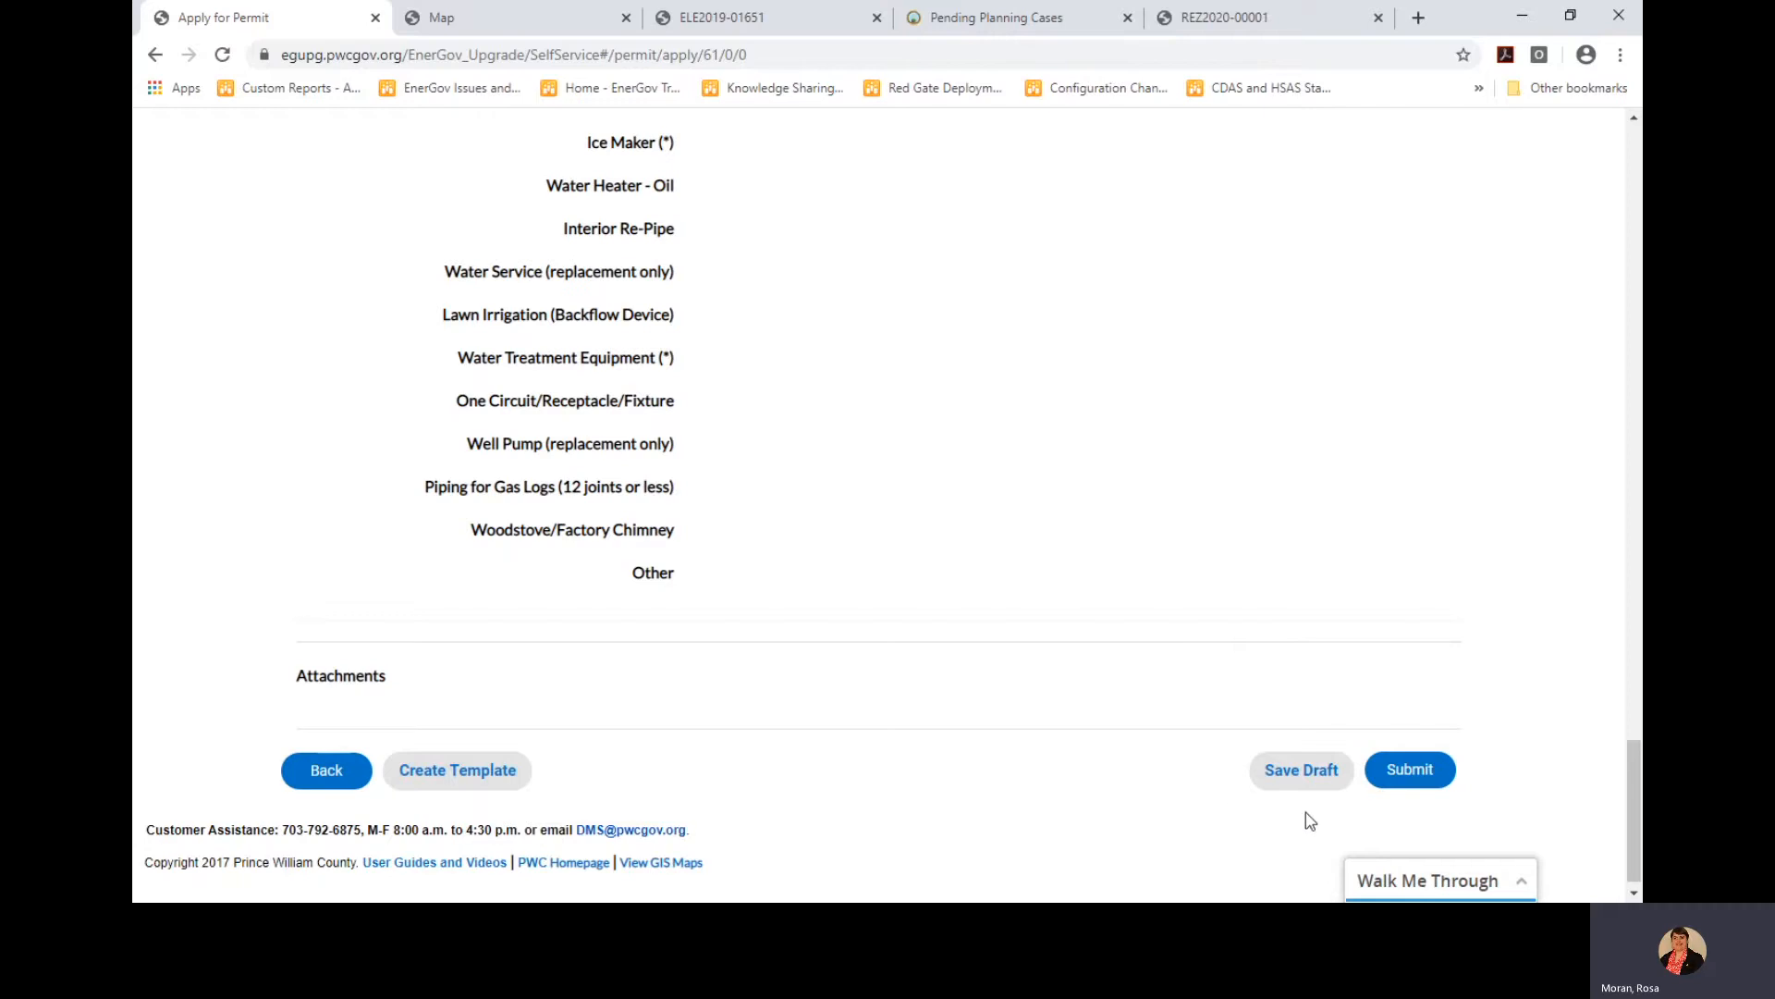
# Save the draft, dismiss the Success message, and open My Drafts from the Dashboard's Draft count
pyautogui.click(1301, 777)
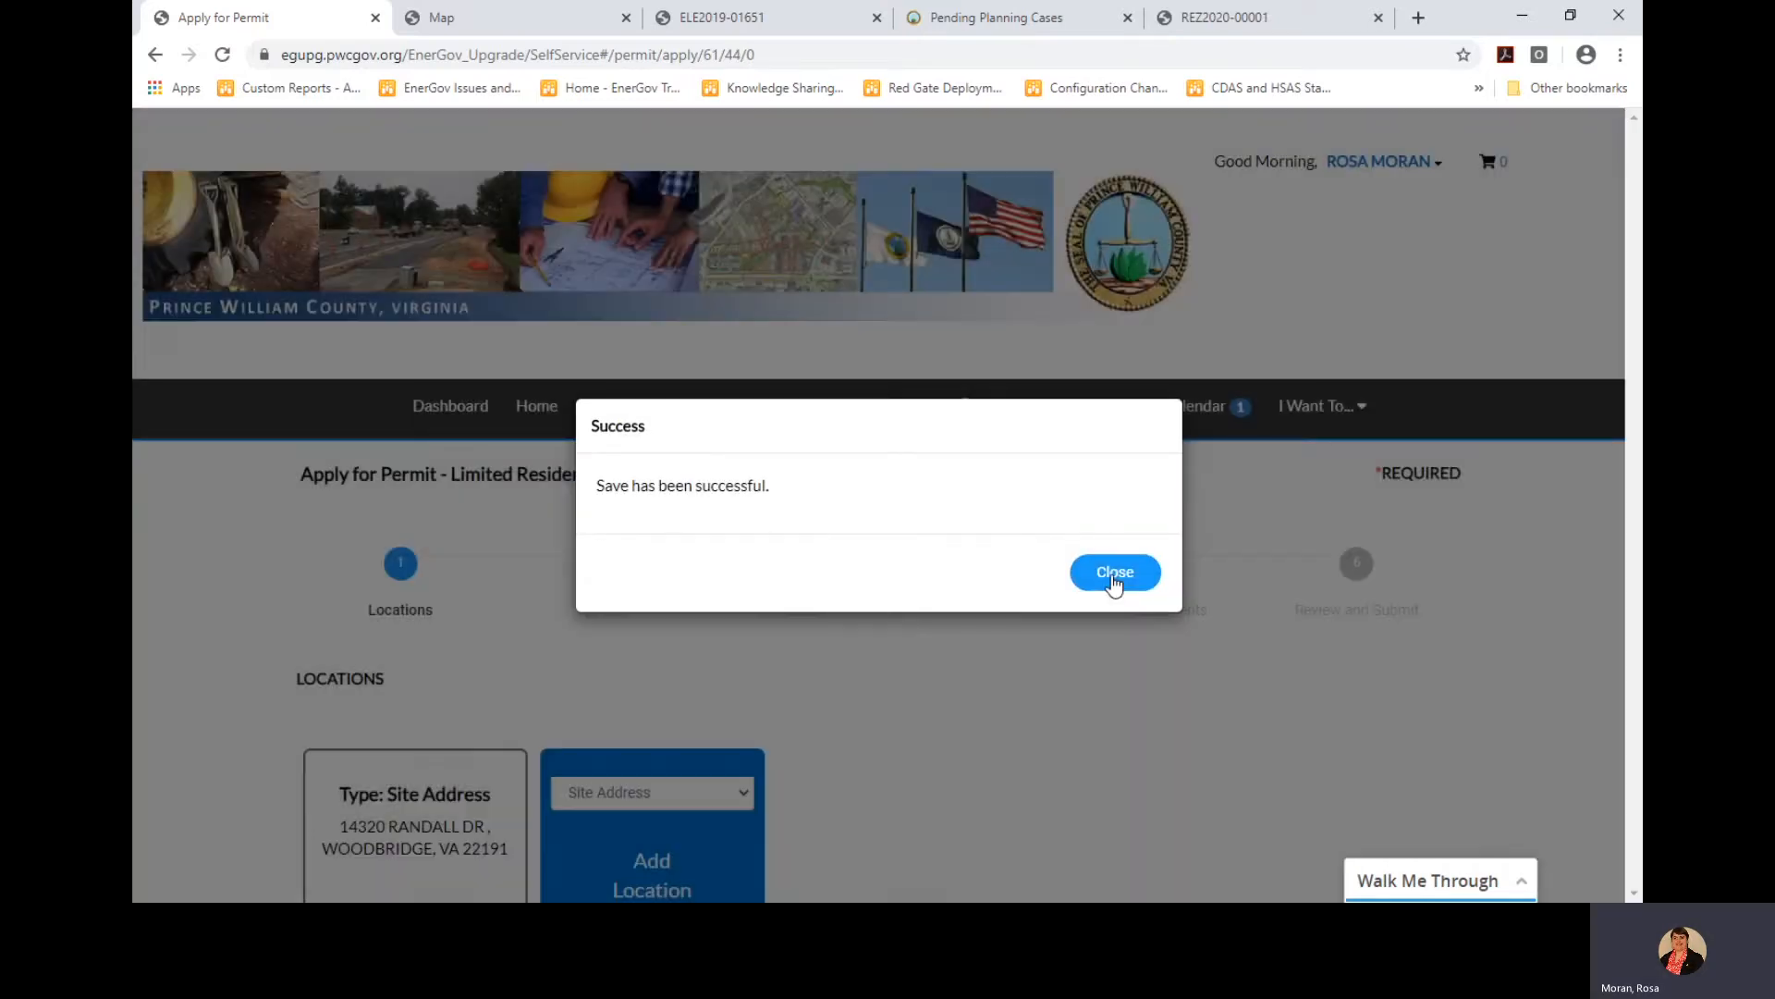
pyautogui.click(1114, 575)
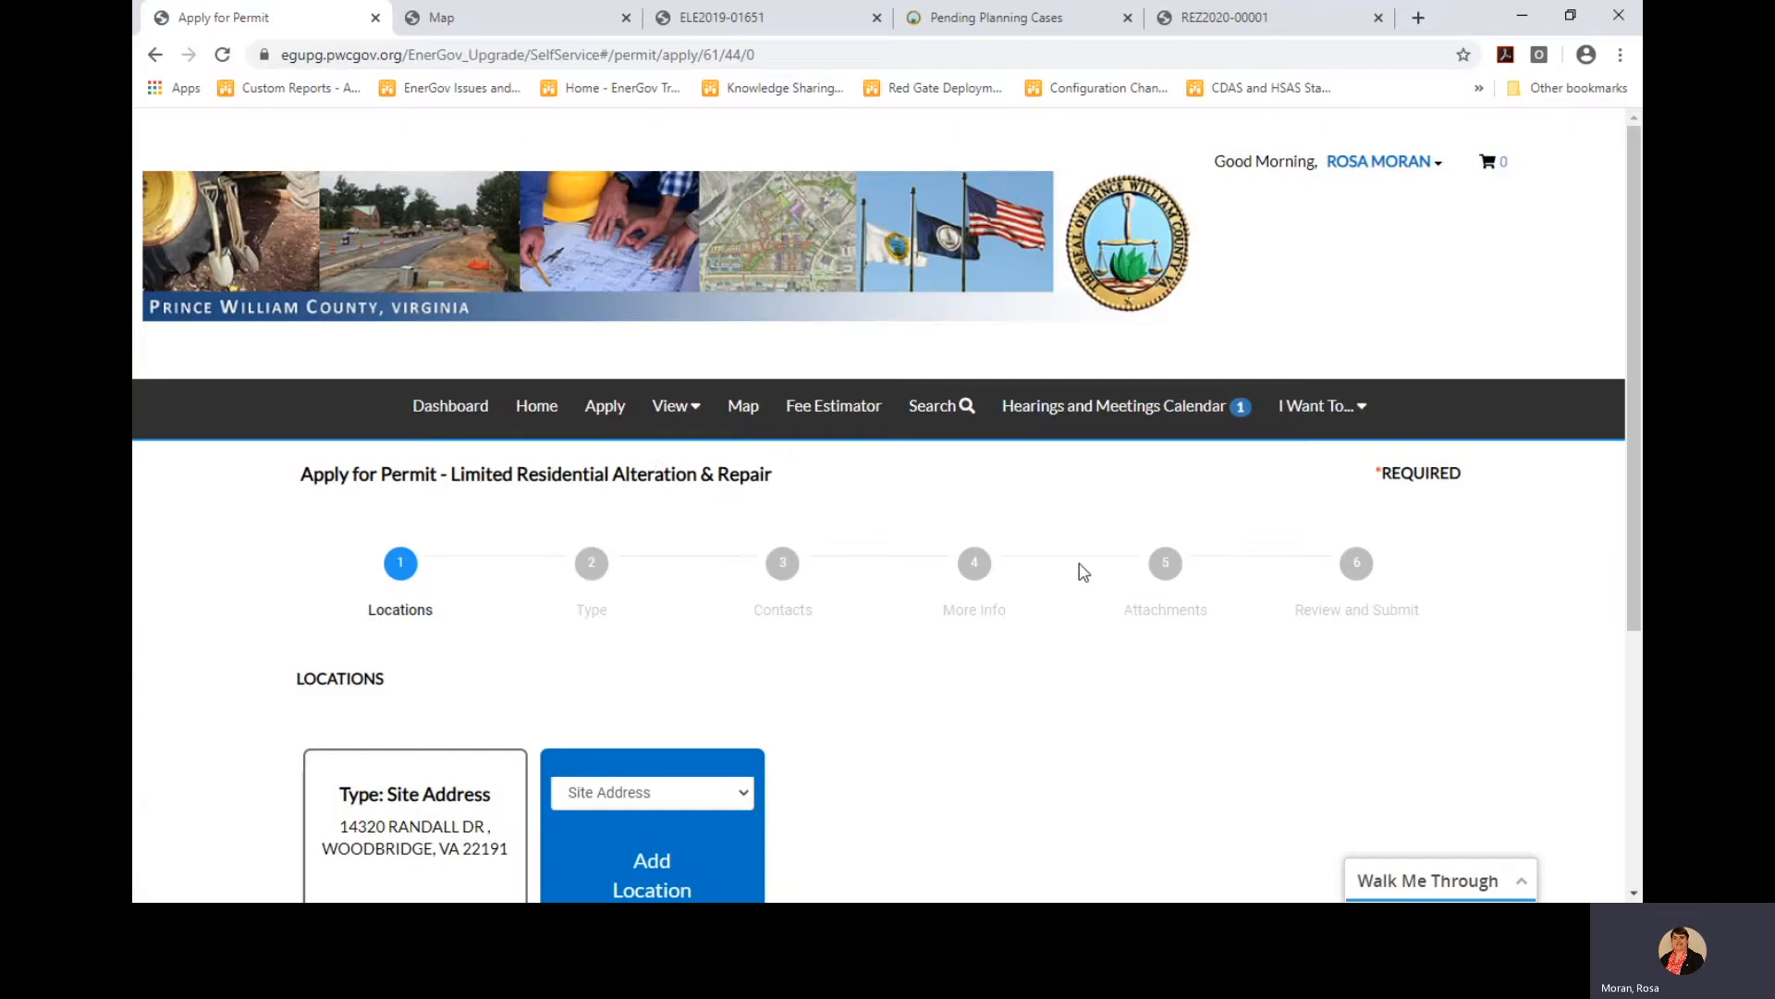
pyautogui.click(464, 408)
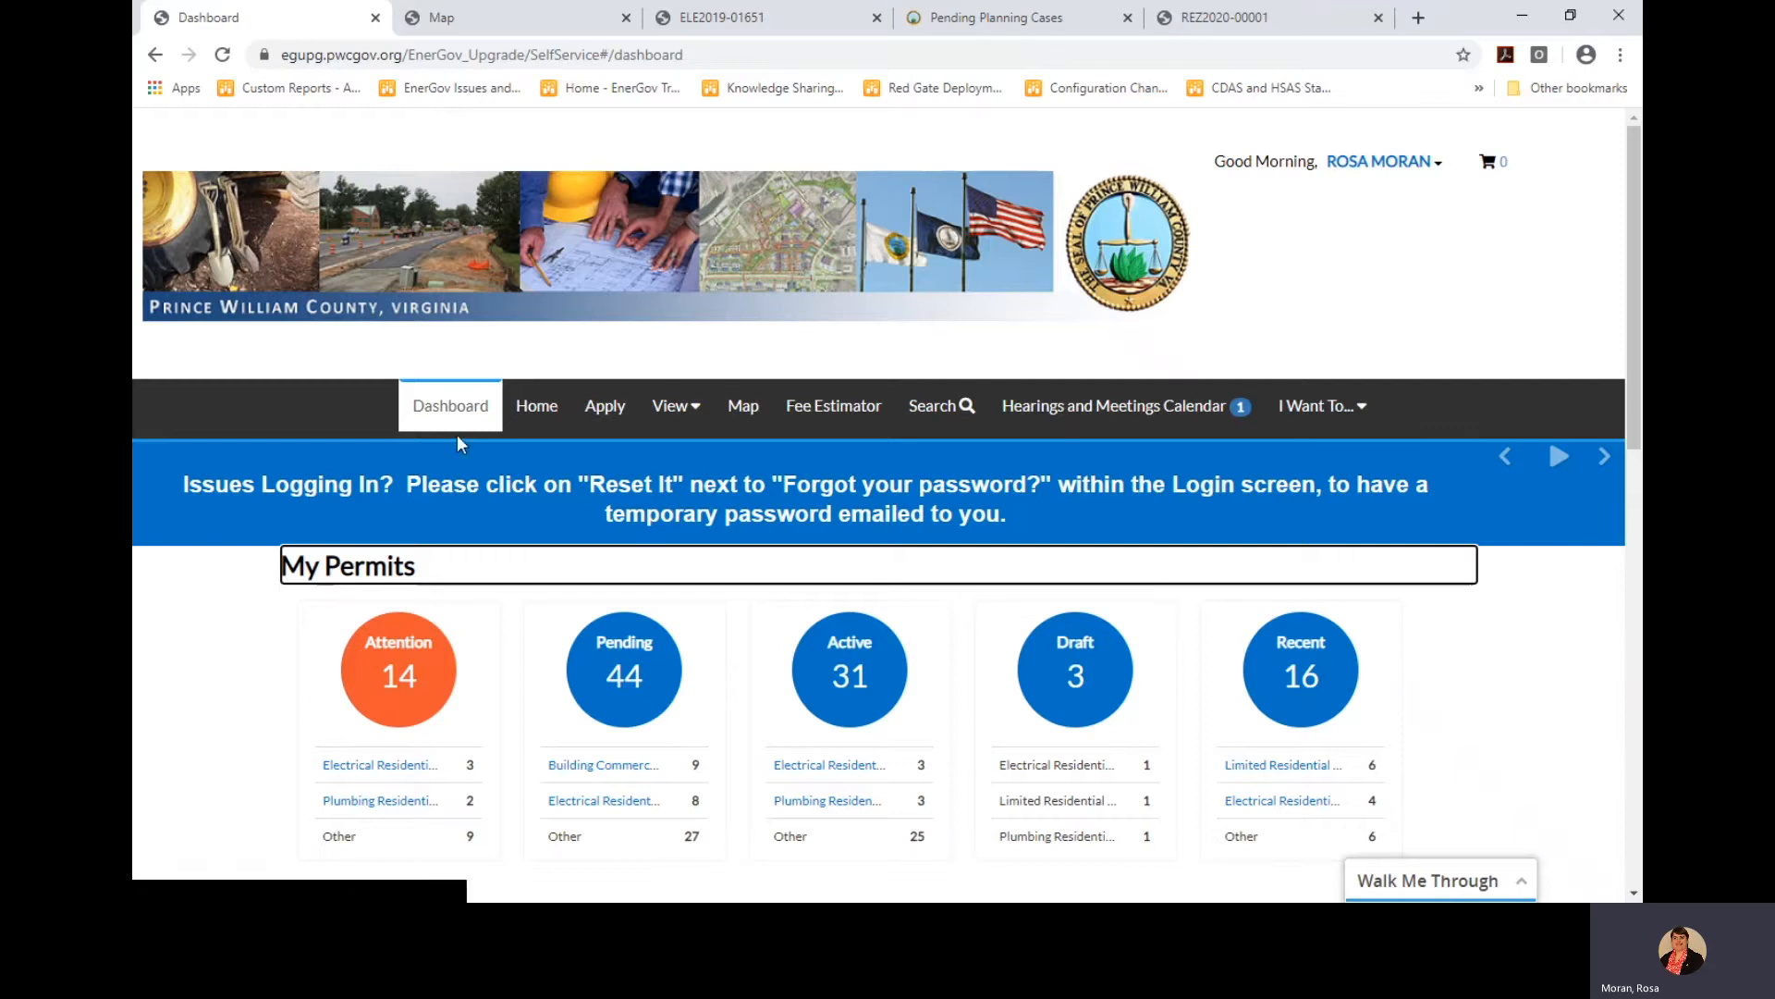
pyautogui.click(1082, 668)
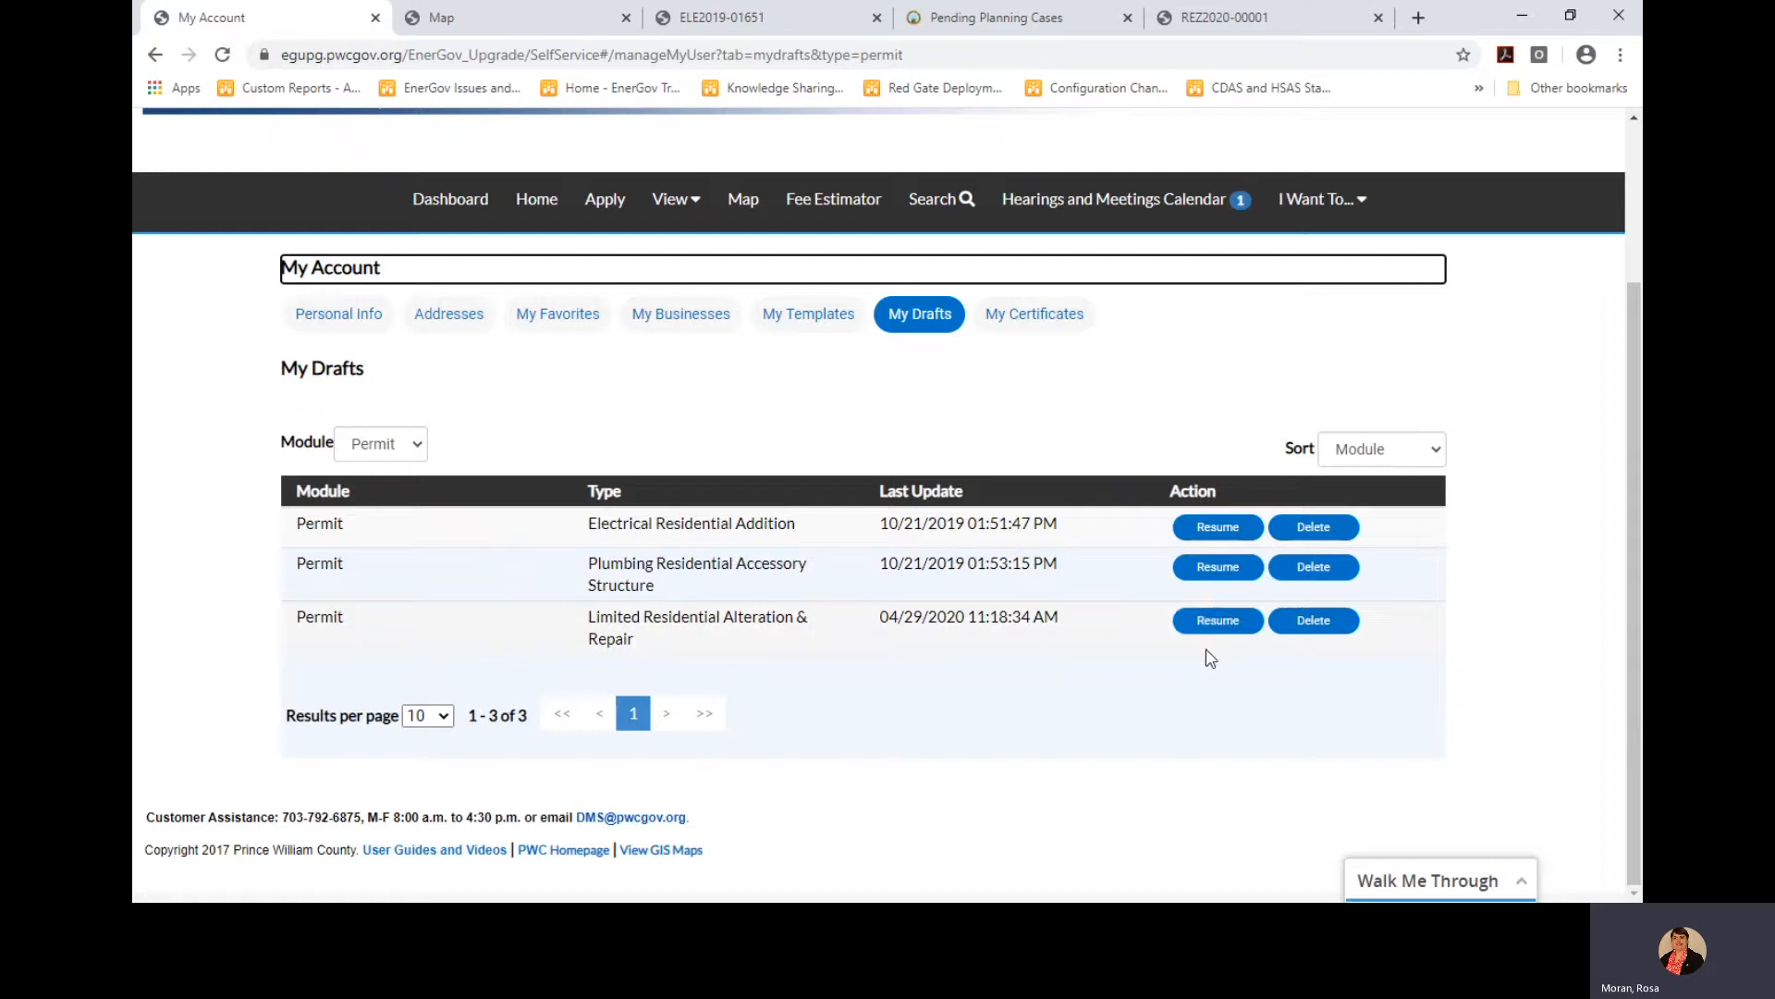
# Resume the Limited Residential Alteration & Repair draft and advance past Locations, Type, Contacts and More Info unchanged
pyautogui.click(1219, 621)
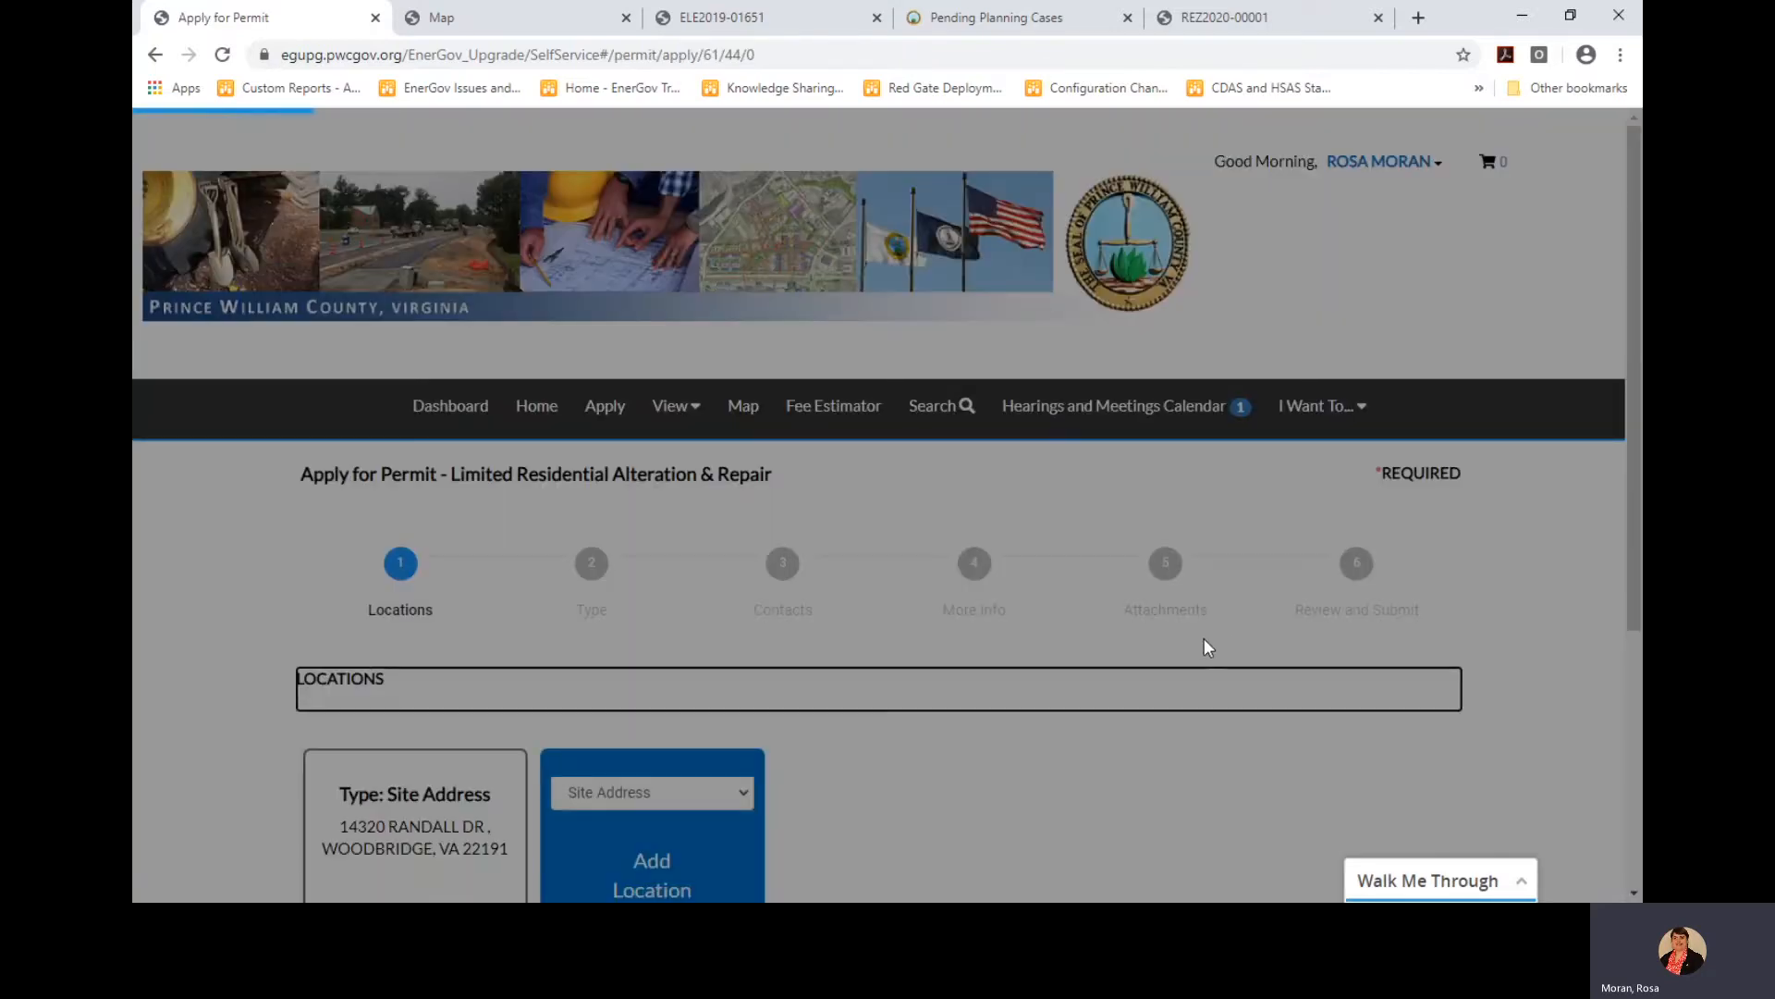
pyautogui.scroll(-3, 1206, 652)
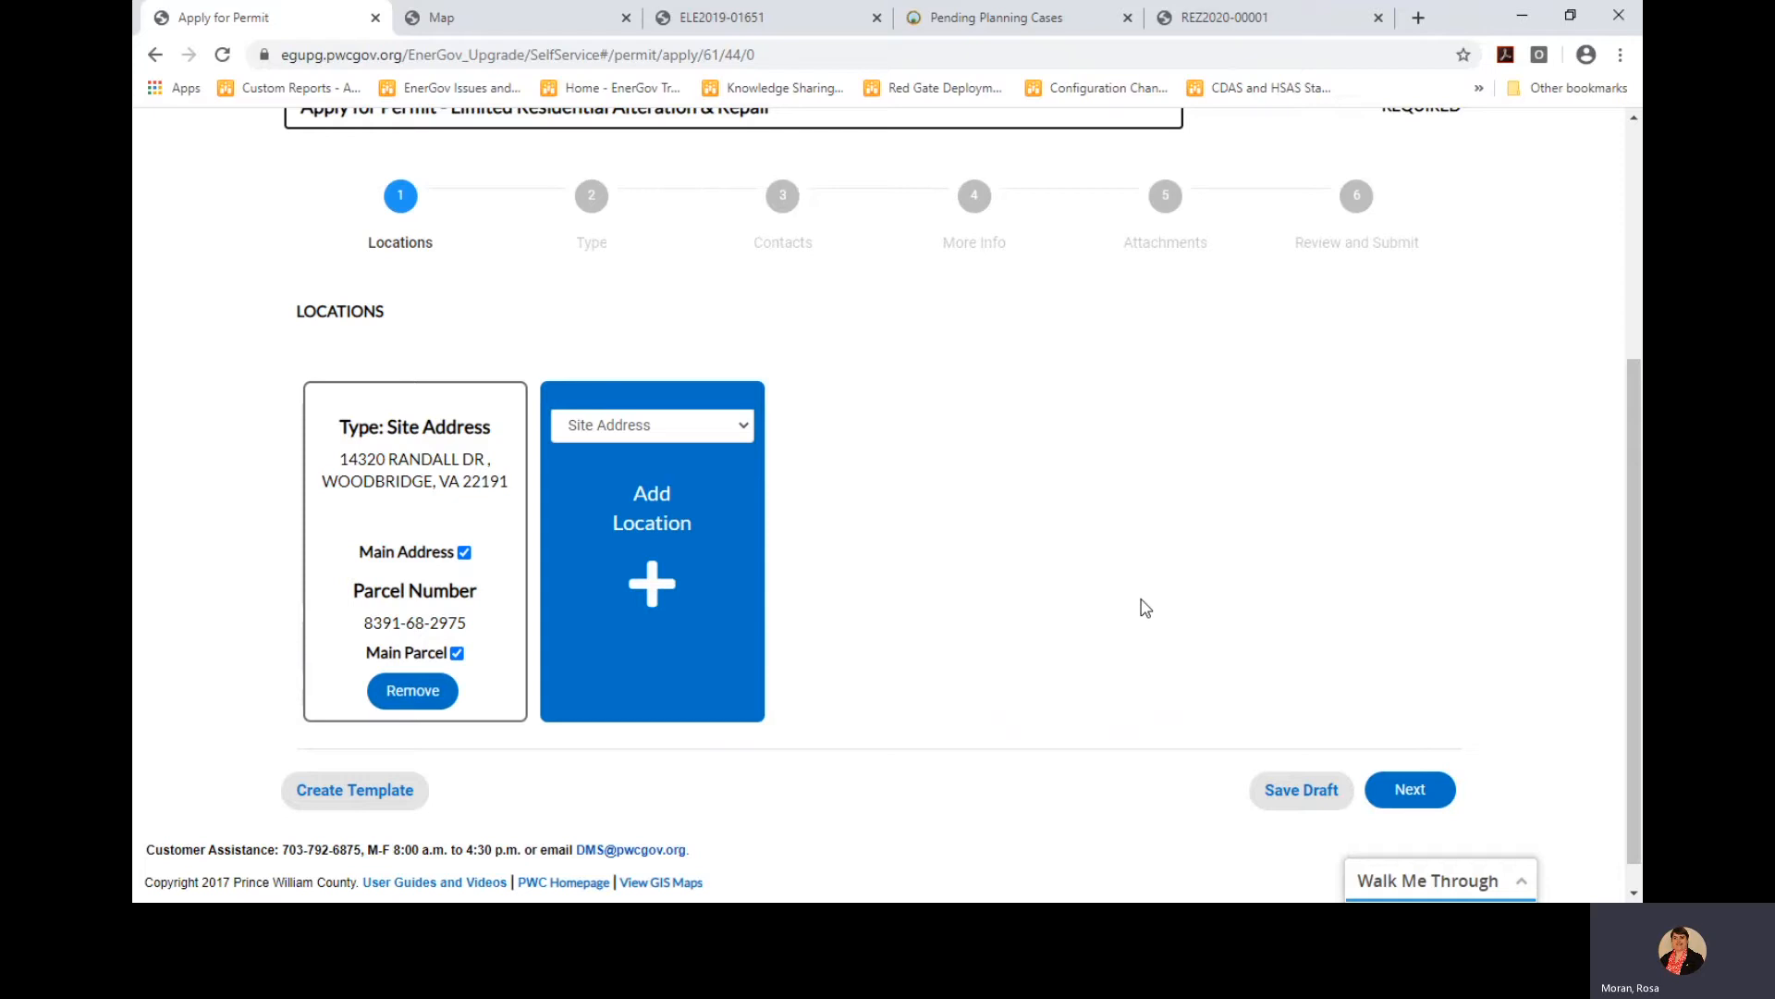
pyautogui.click(1407, 791)
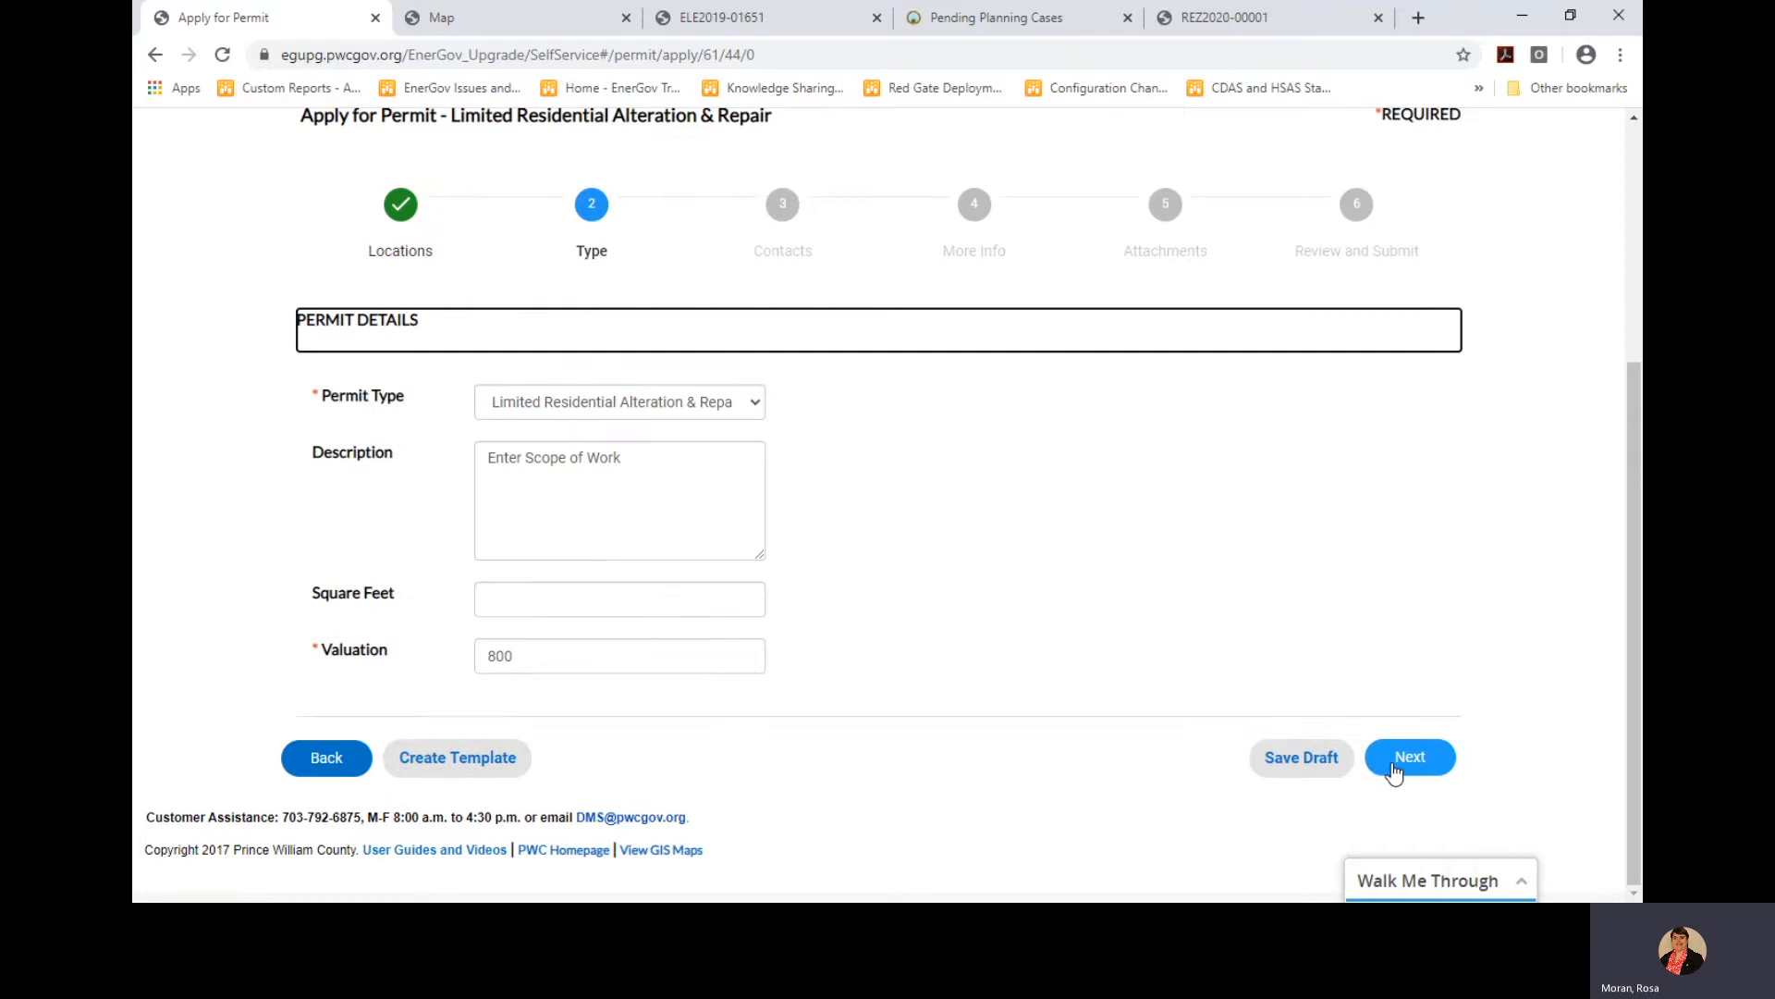
pyautogui.click(1394, 766)
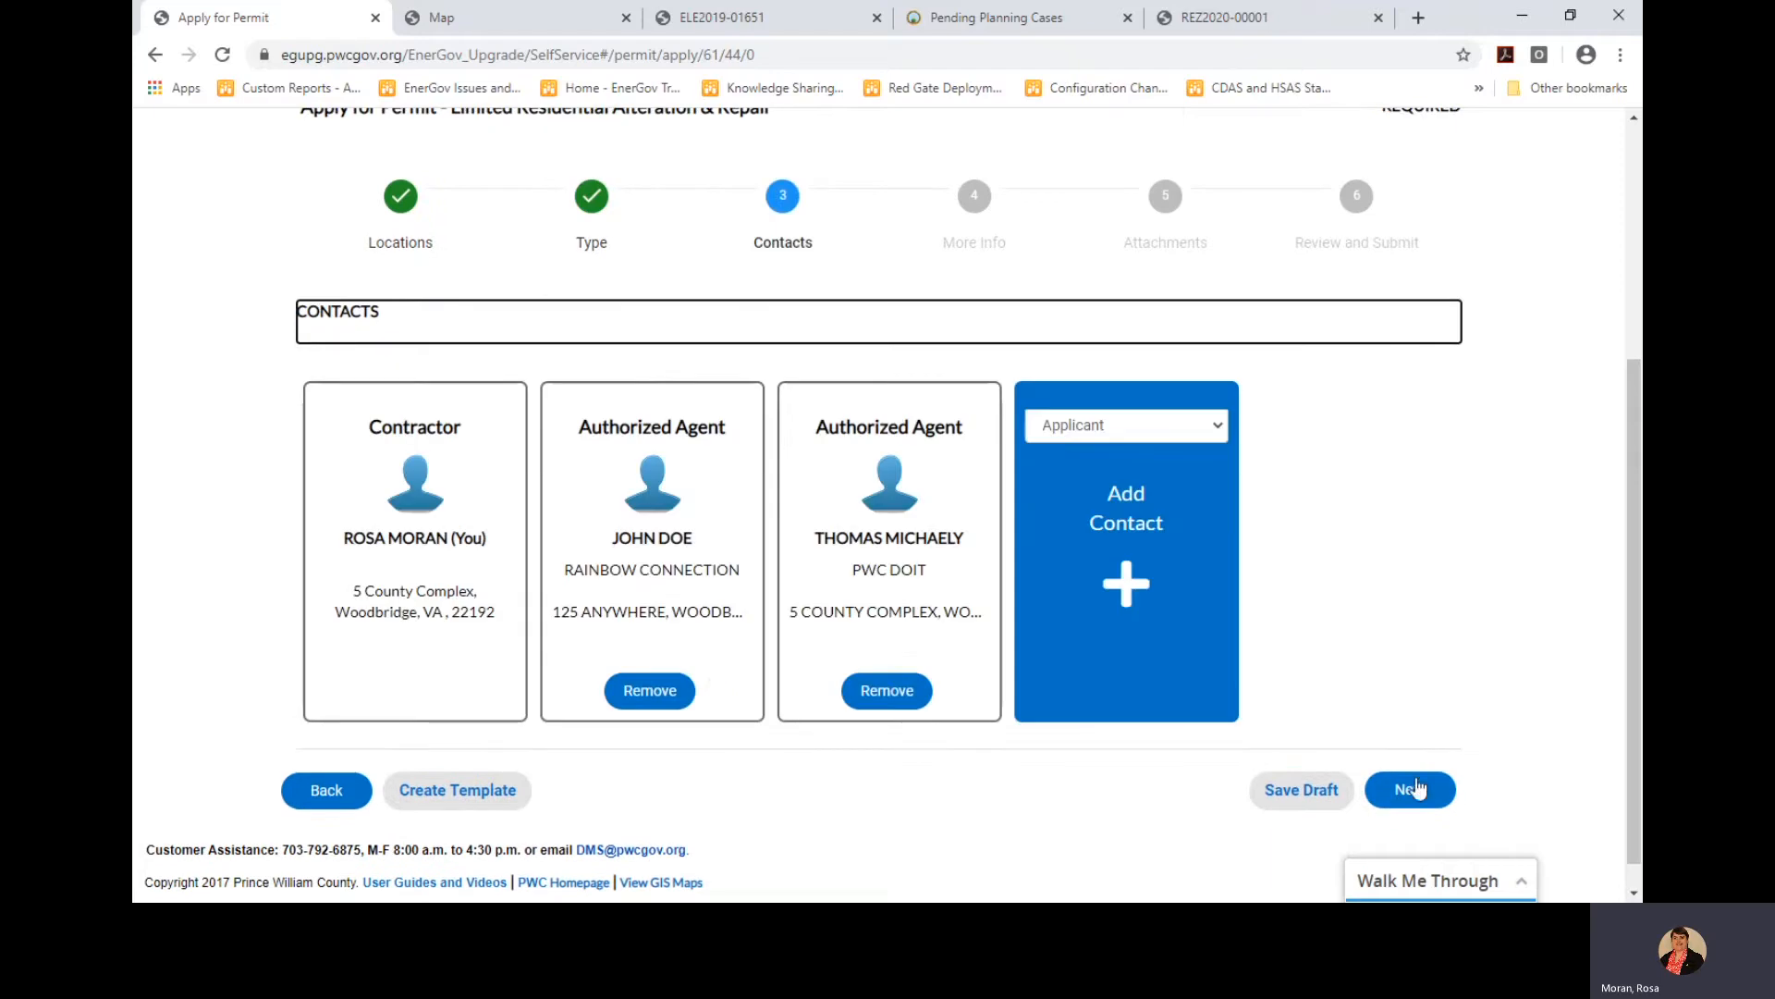
pyautogui.click(1411, 810)
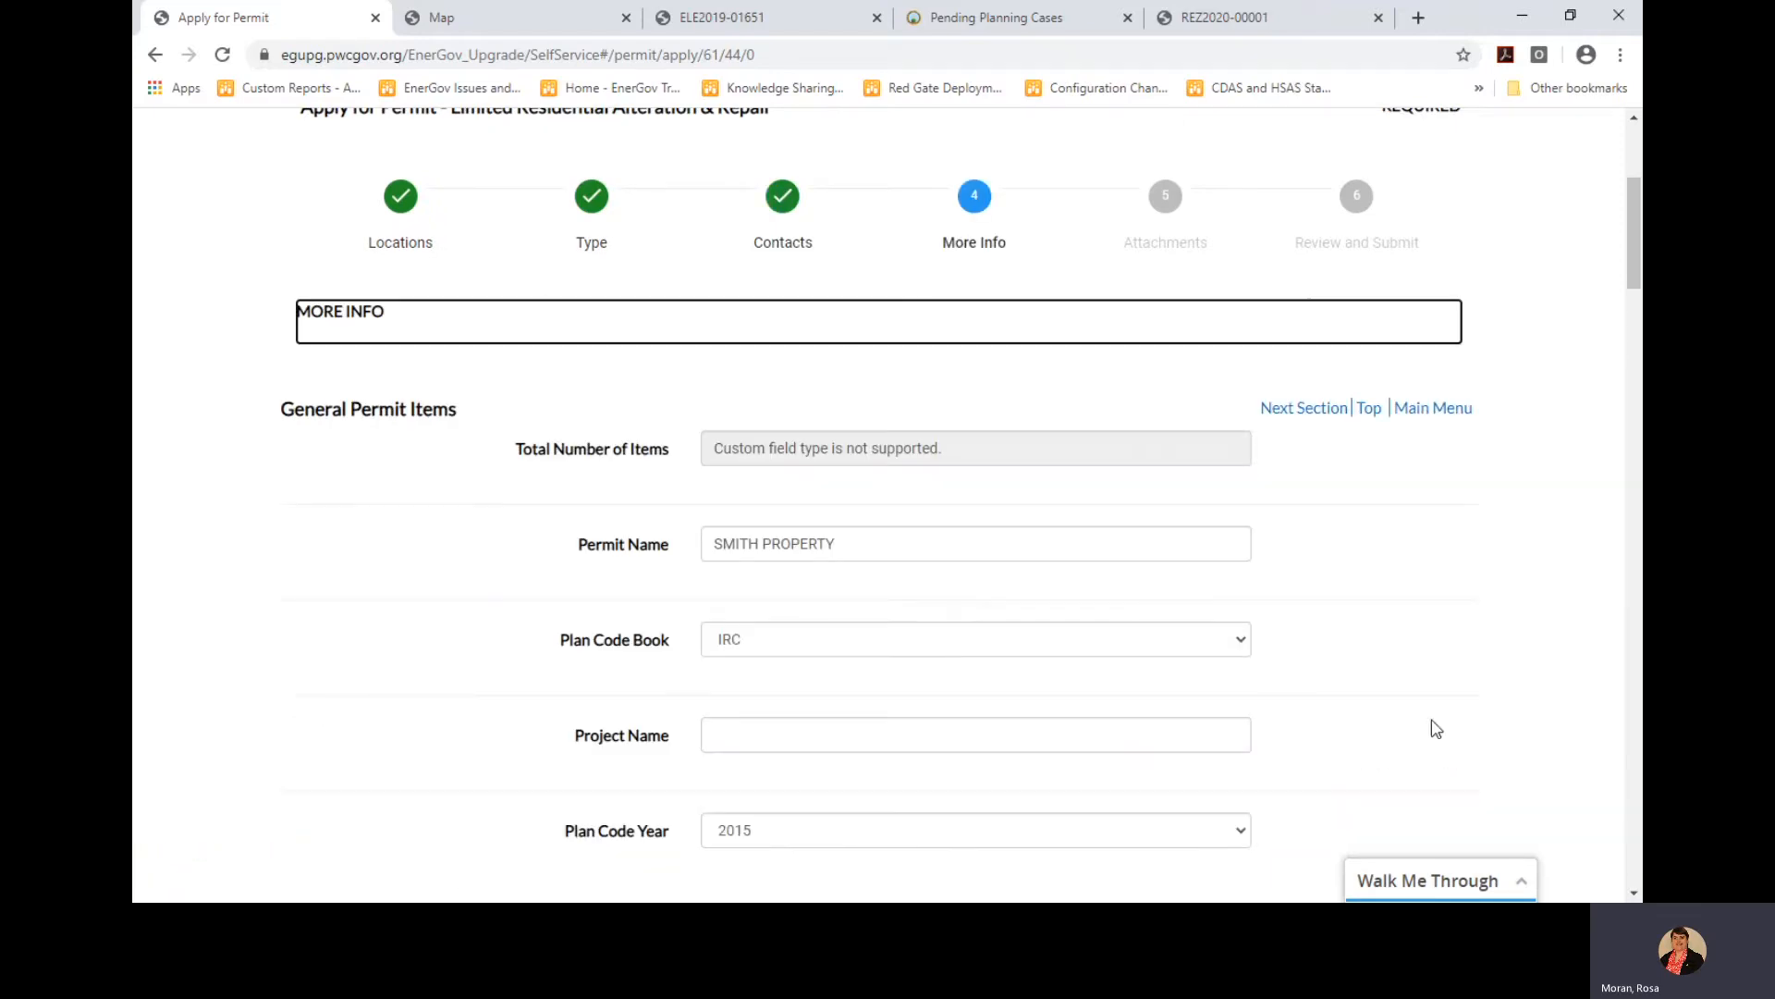
pyautogui.scroll(-7, 1452, 684)
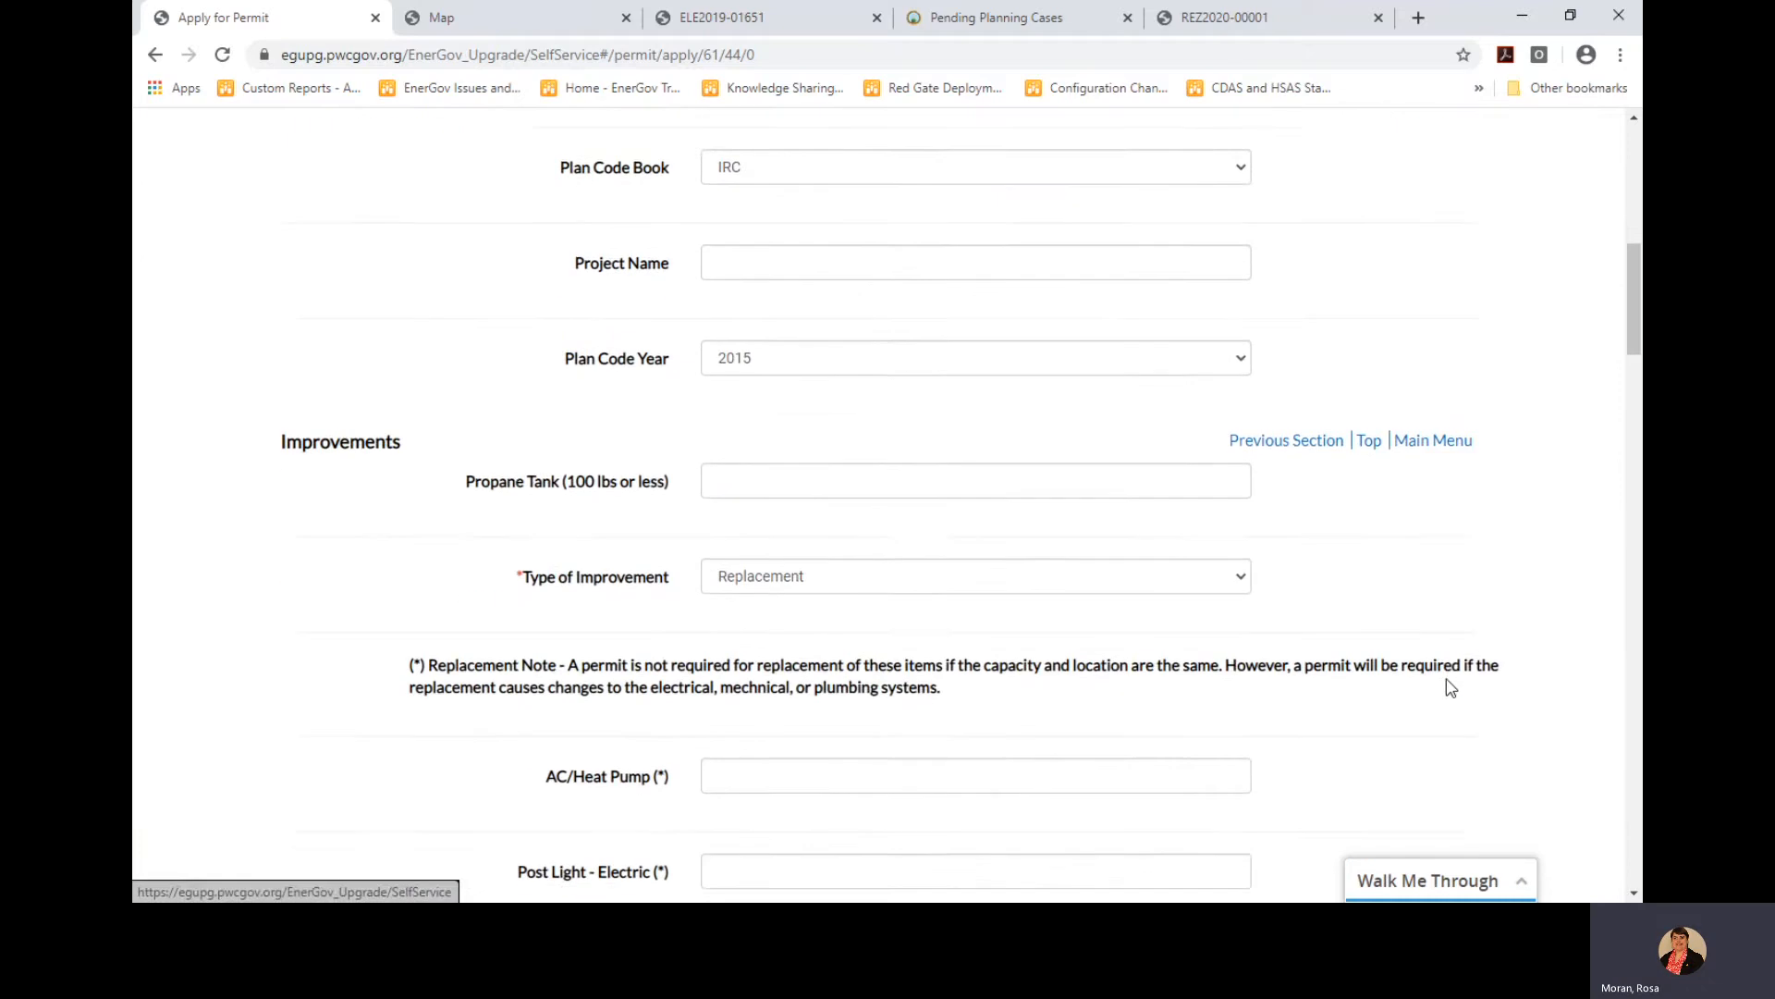
pyautogui.scroll(-6, 1448, 692)
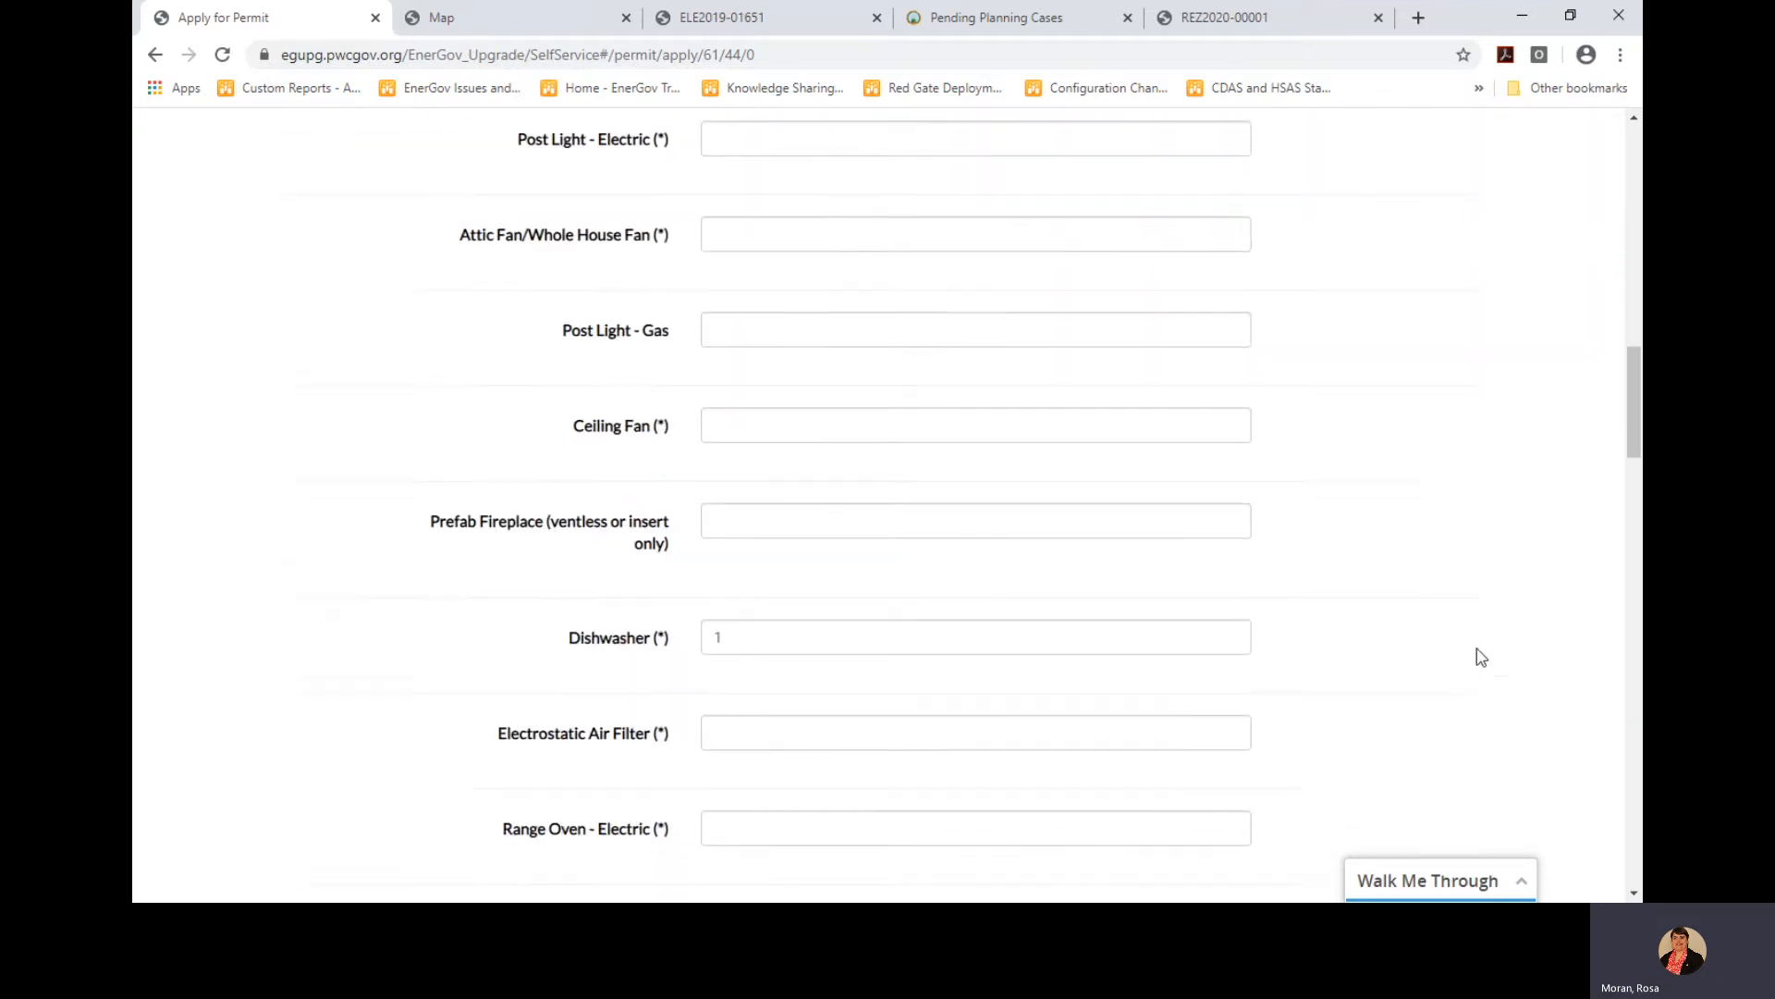
pyautogui.moveTo(1631, 366); pyautogui.dragTo(1622, 800)
pyautogui.click(1404, 768)
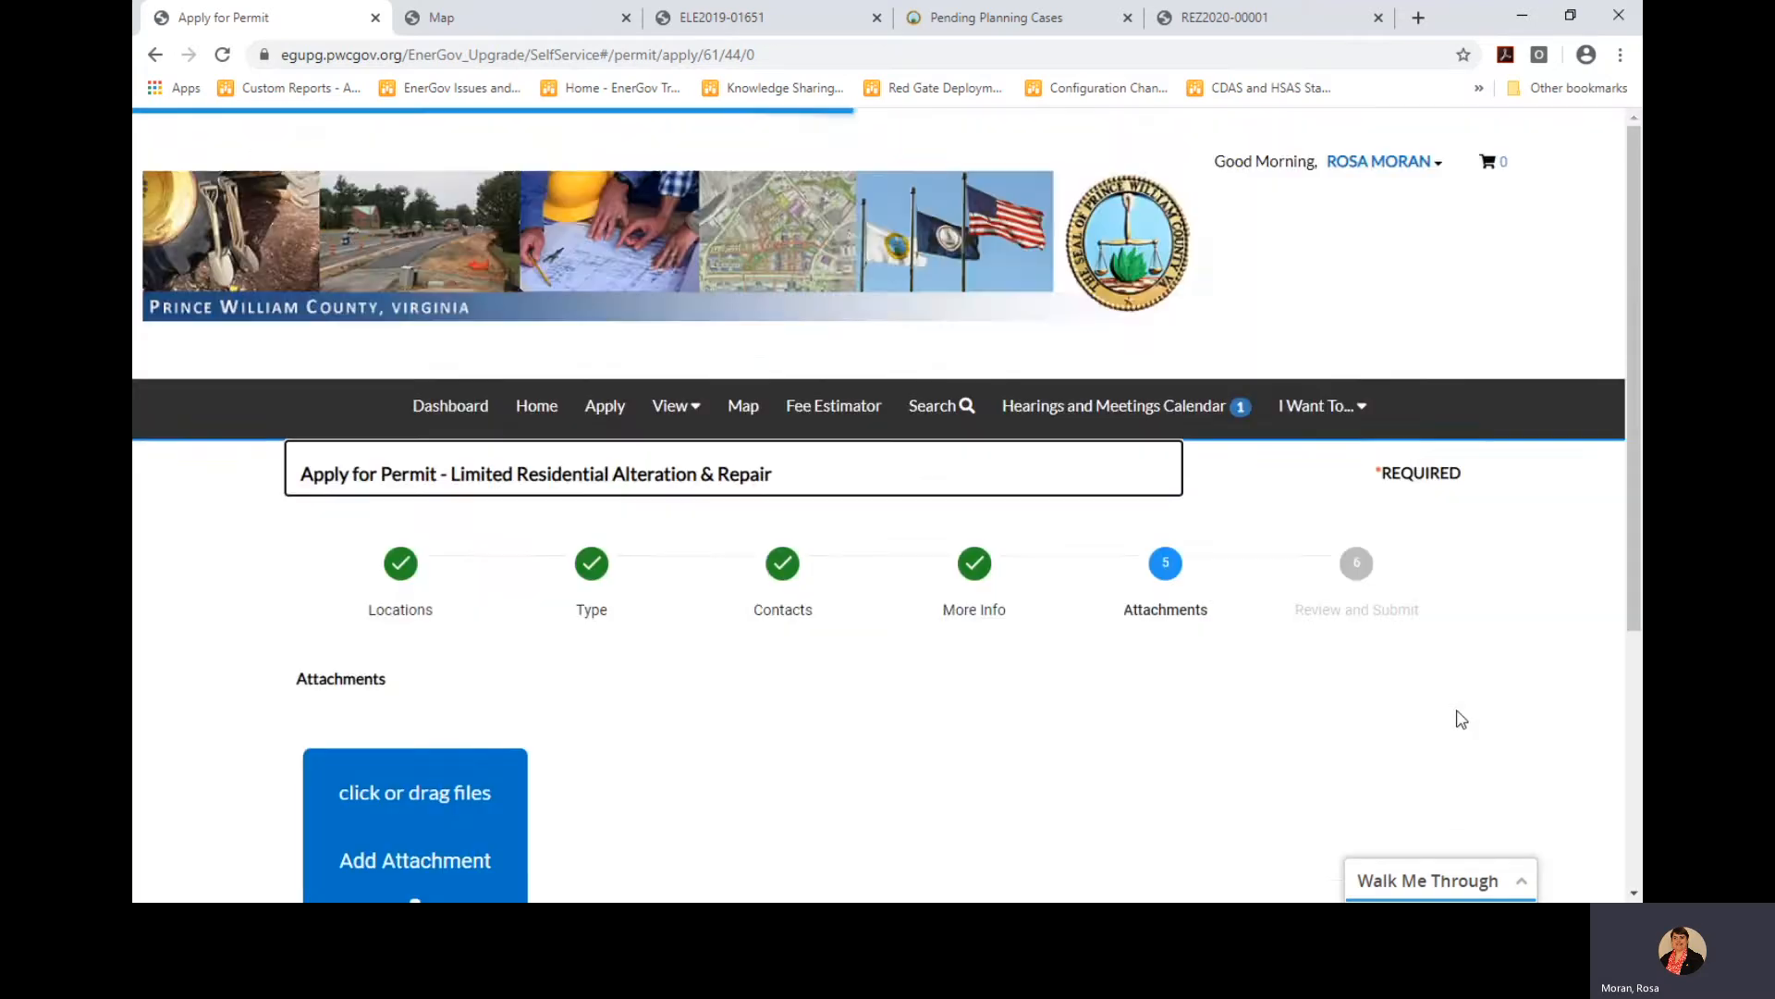
# Move past Attachments to Review and Submit, look over the application, and submit the permit
pyautogui.scroll(-3, 1433, 734)
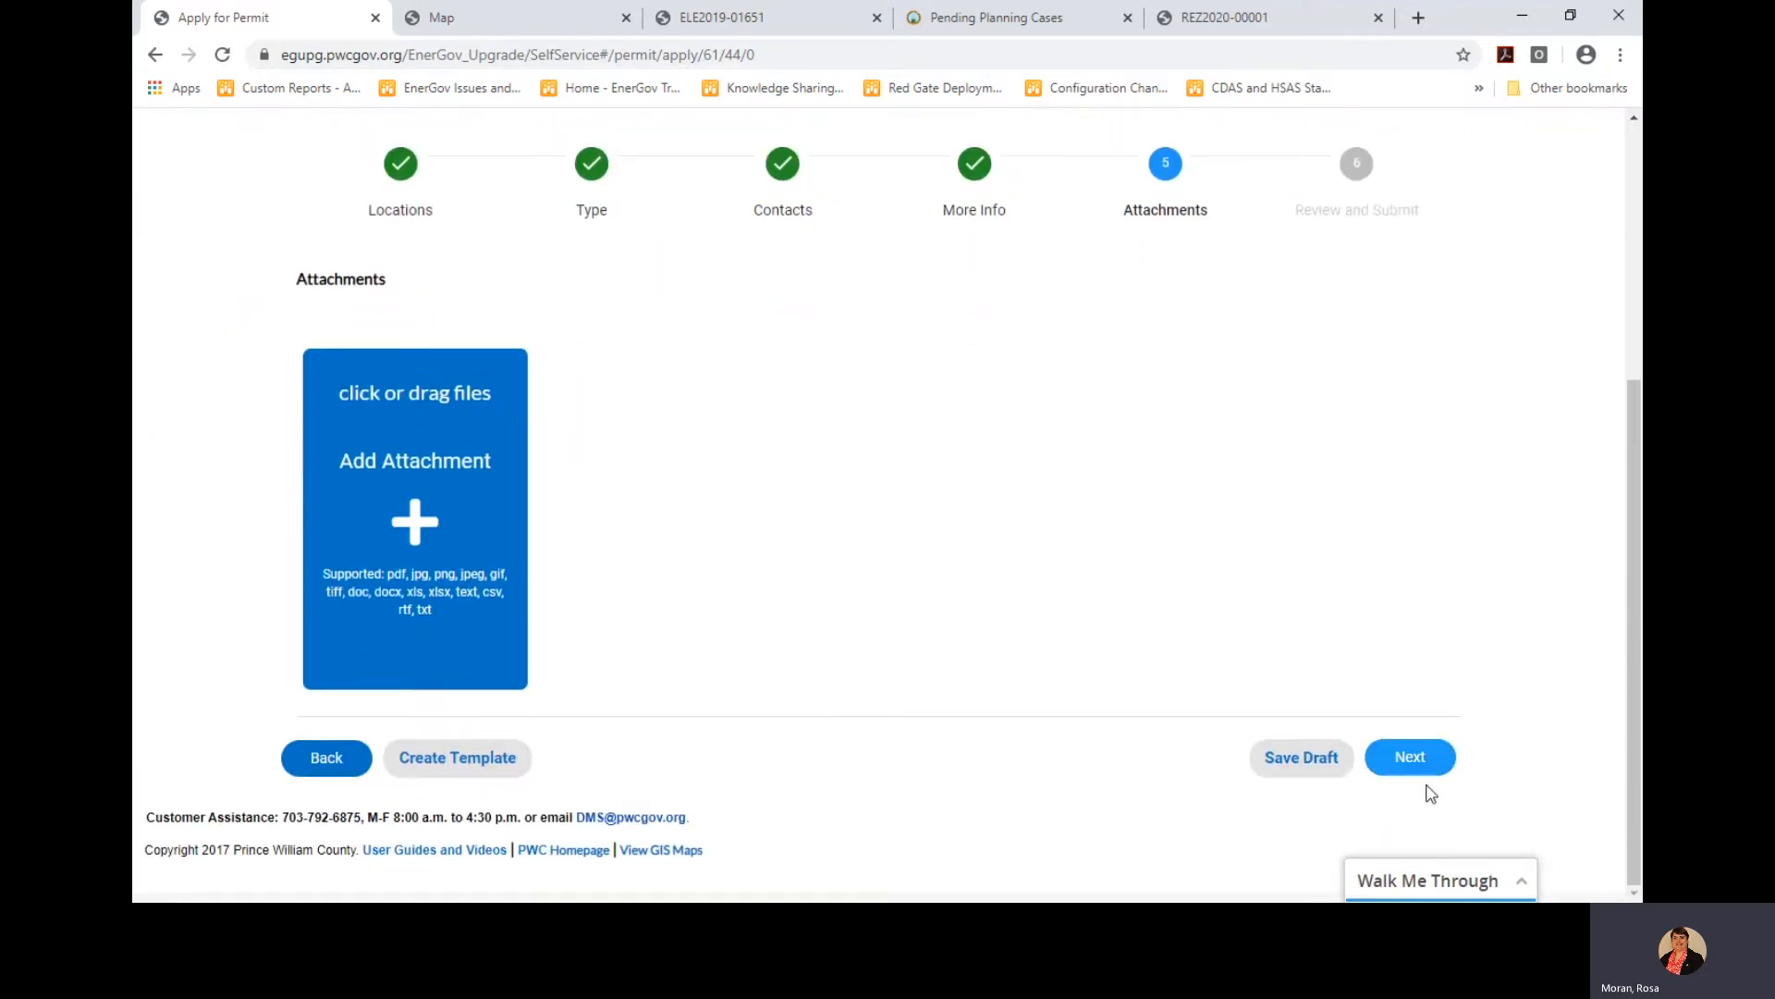
pyautogui.click(1412, 753)
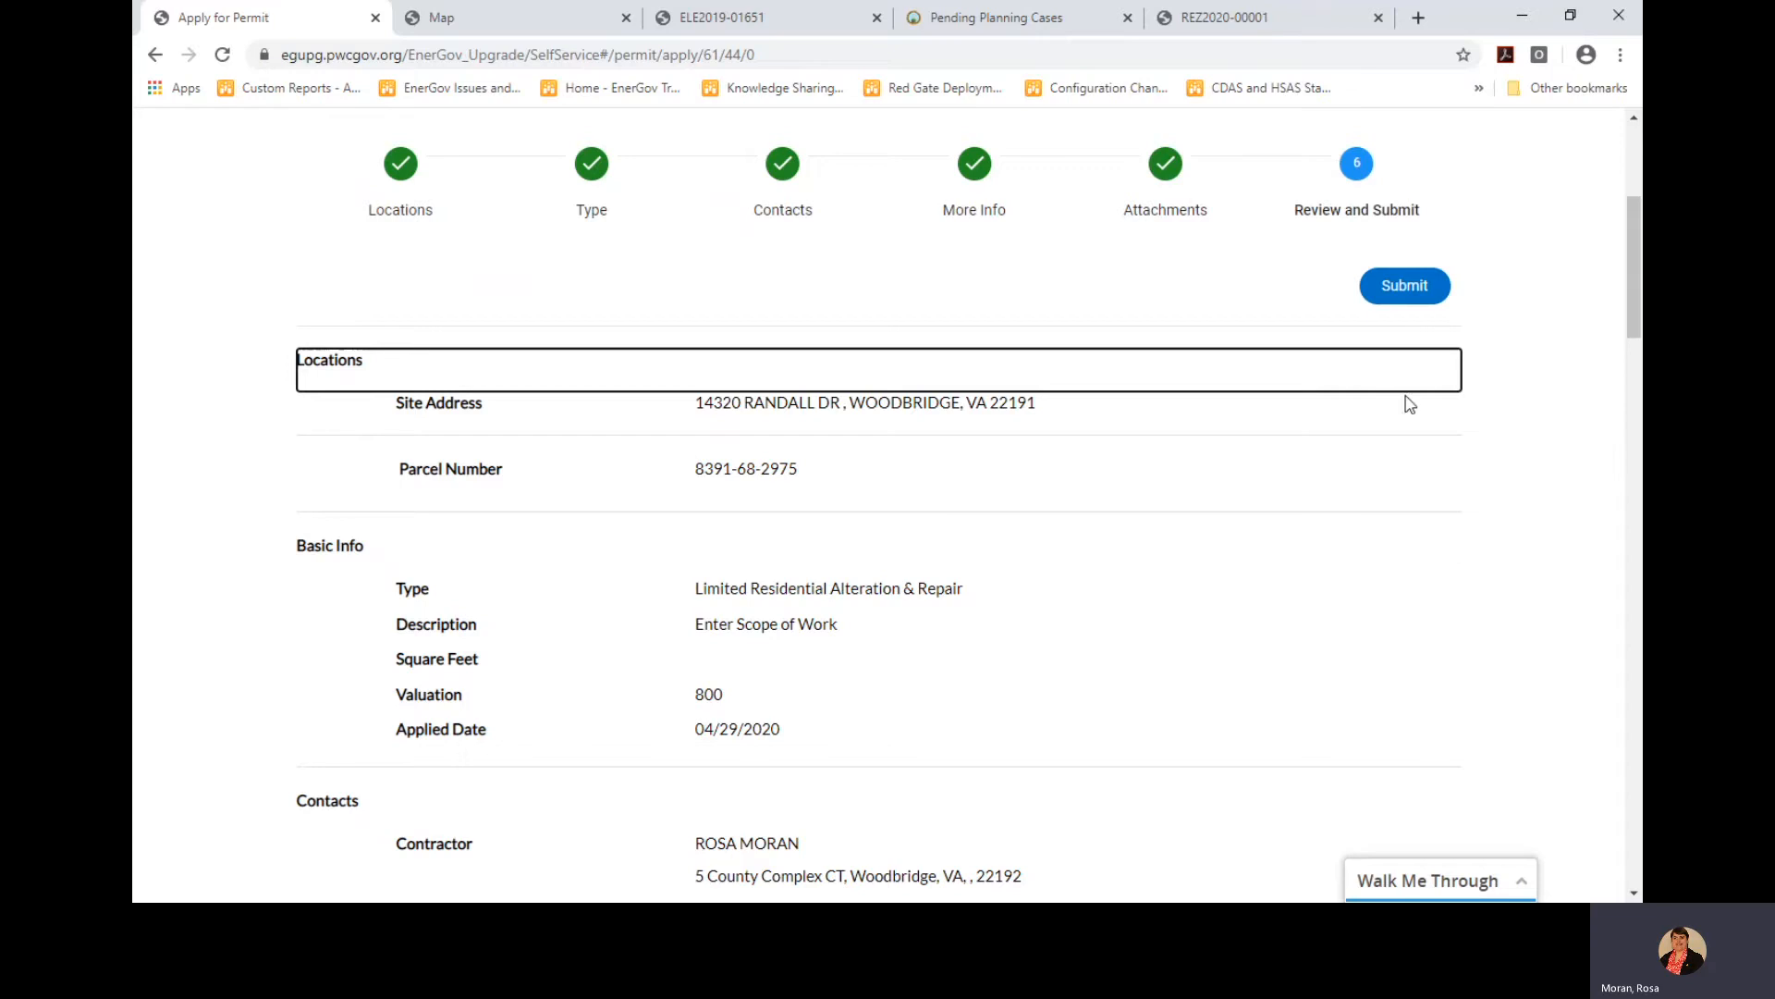
pyautogui.scroll(-1, 1414, 435)
pyautogui.scroll(-2, 1411, 458)
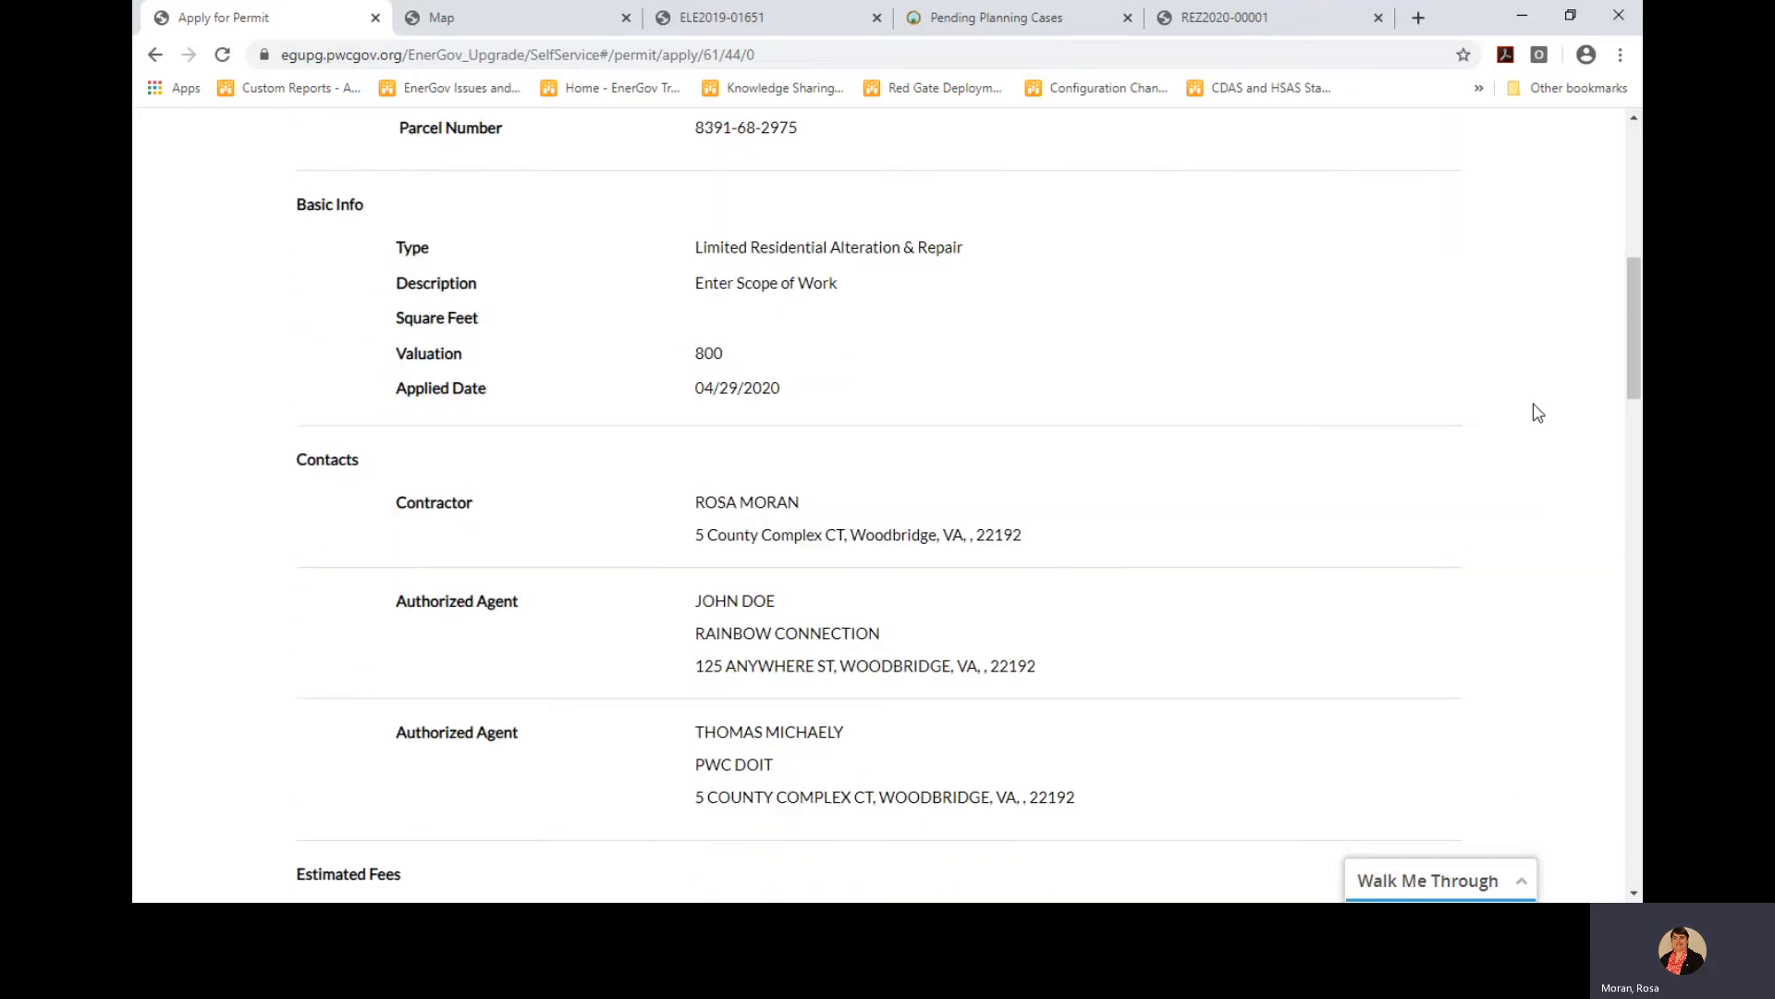
pyautogui.moveTo(1636, 307); pyautogui.dragTo(1632, 232)
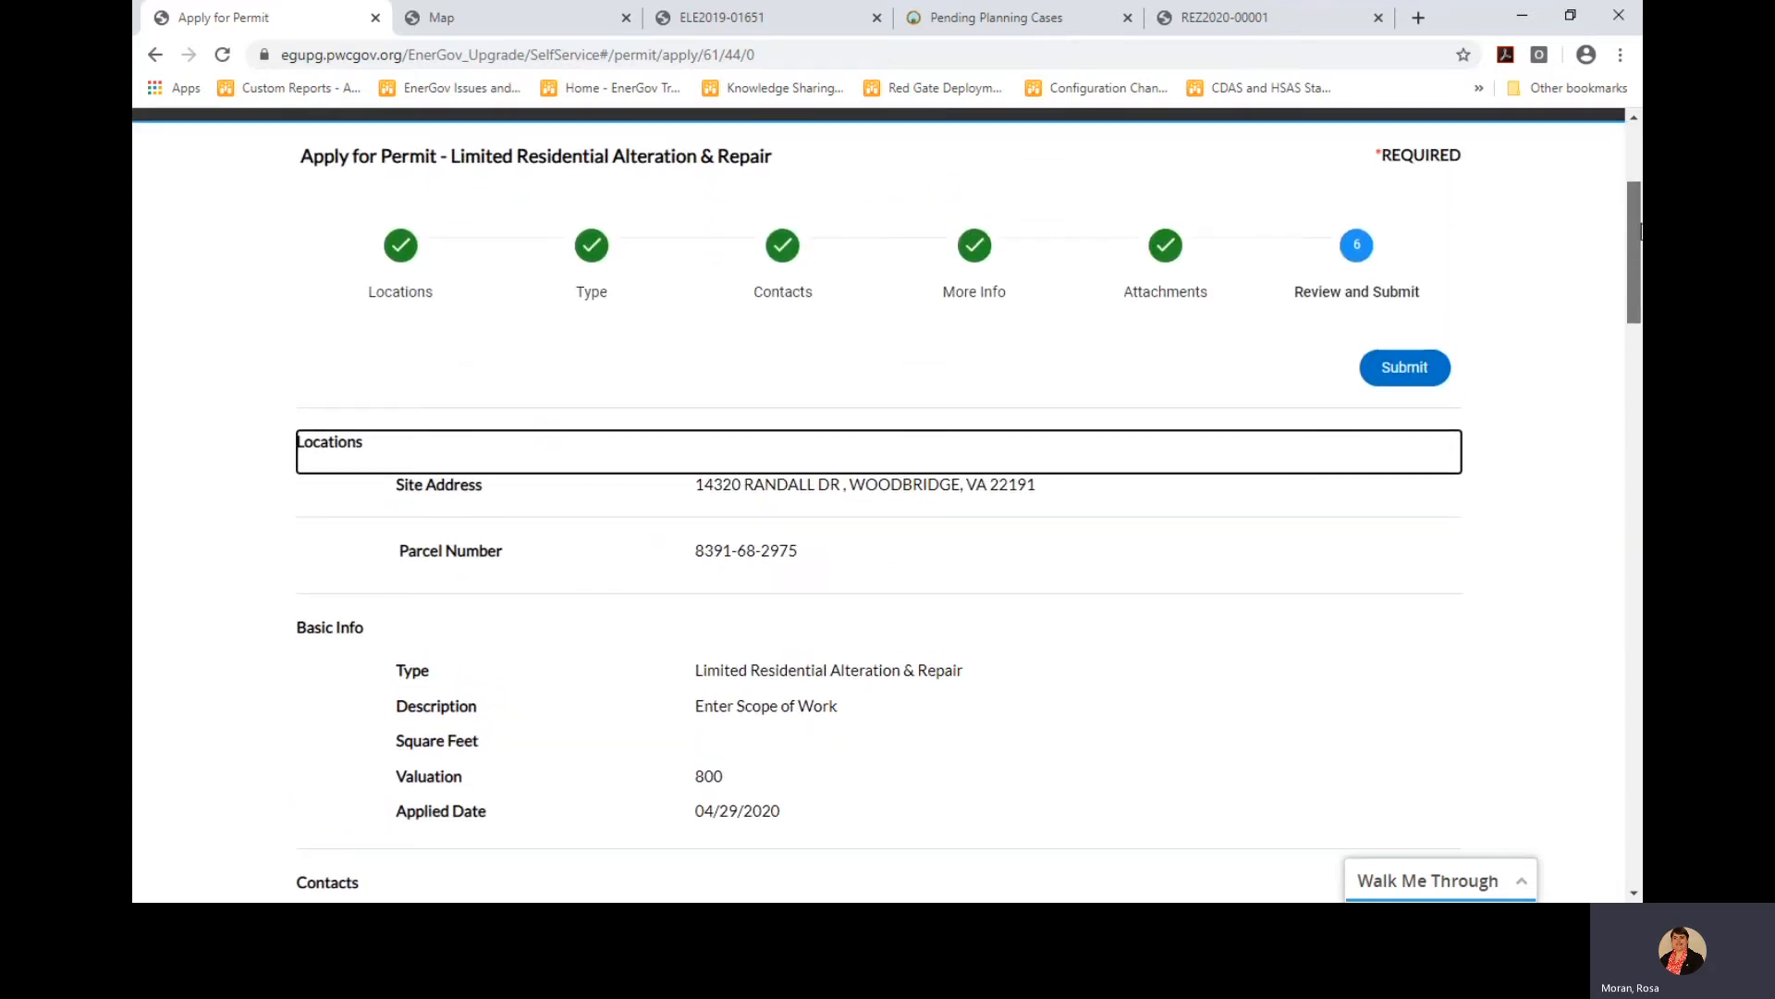
pyautogui.click(1416, 373)
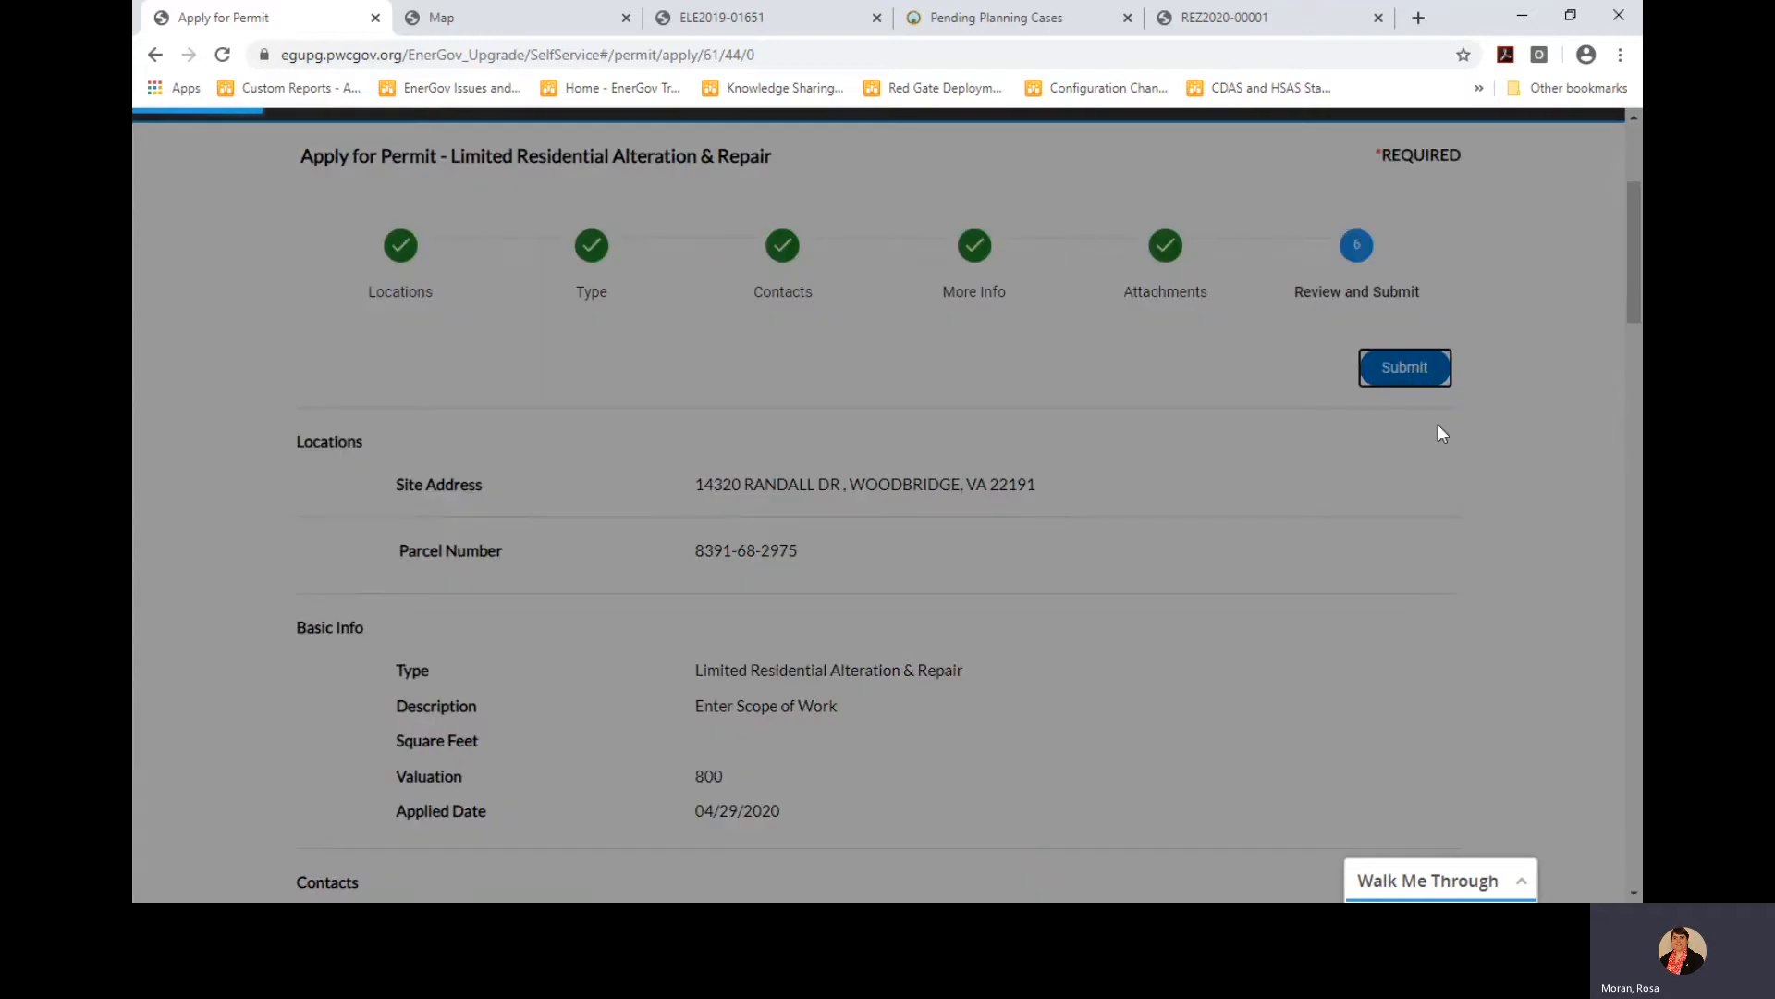
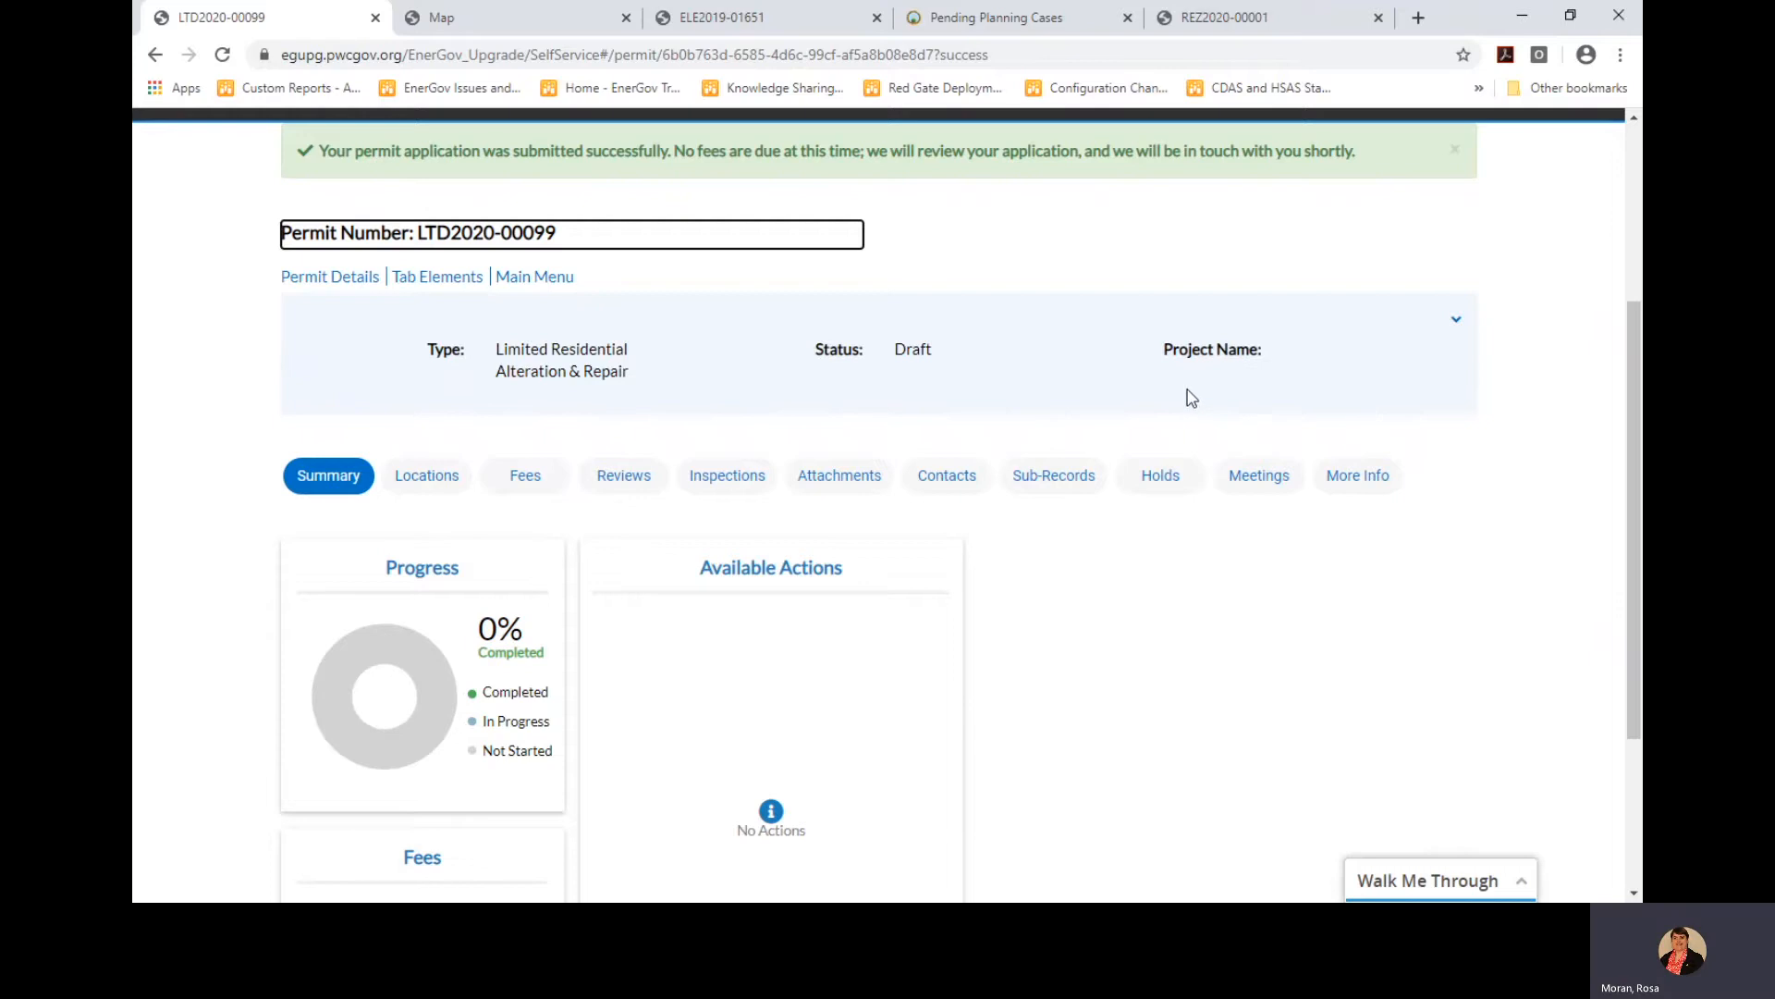
# Run a public records keyword search for permit number BLD2020-00112
pyautogui.scroll(3, 1161, 388)
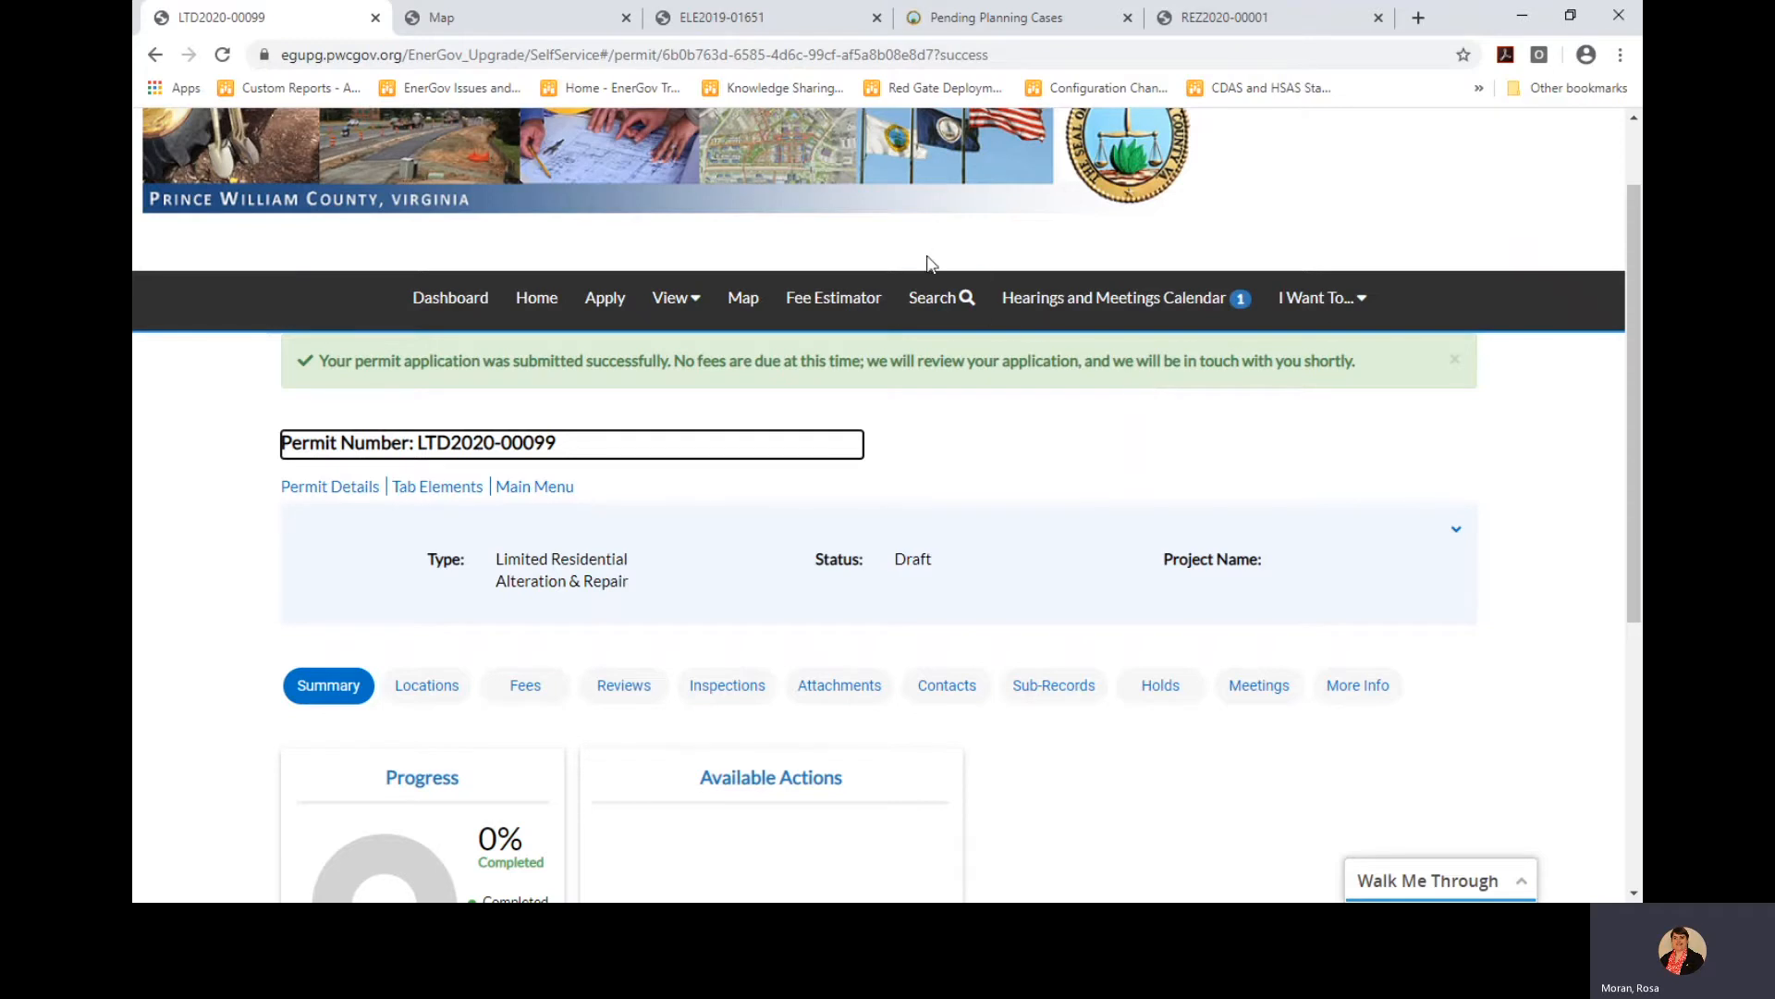
pyautogui.click(941, 300)
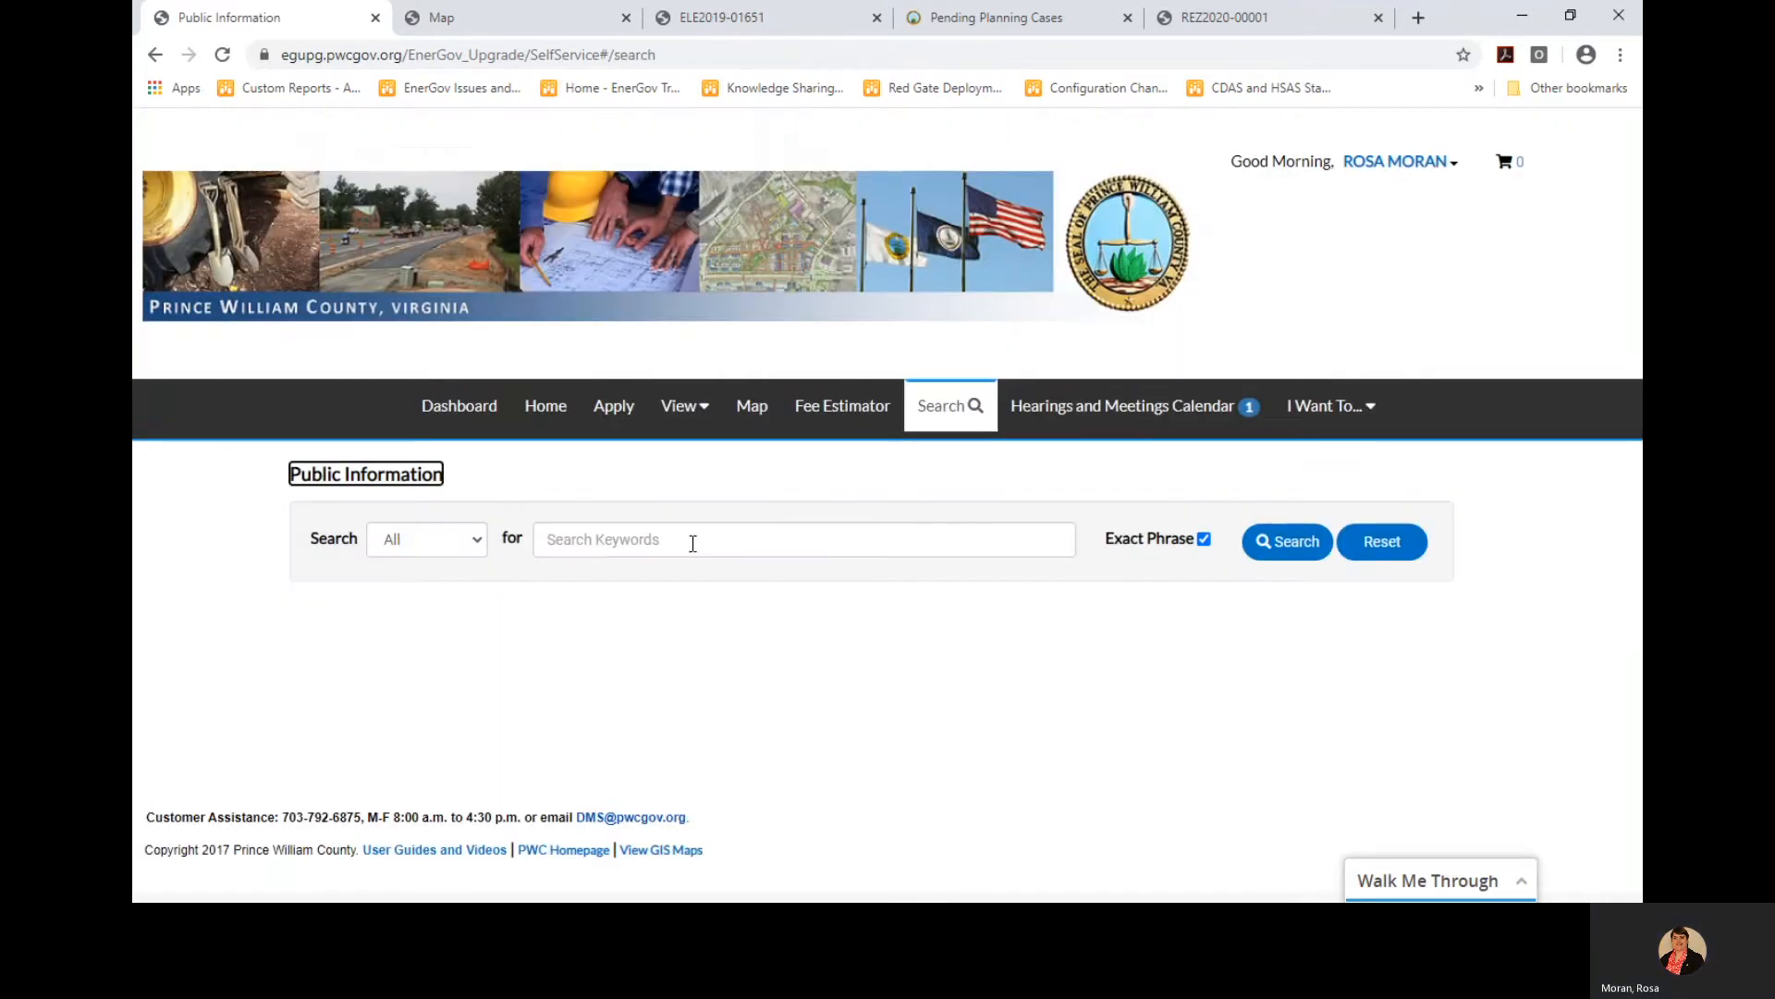
pyautogui.click(692, 542)
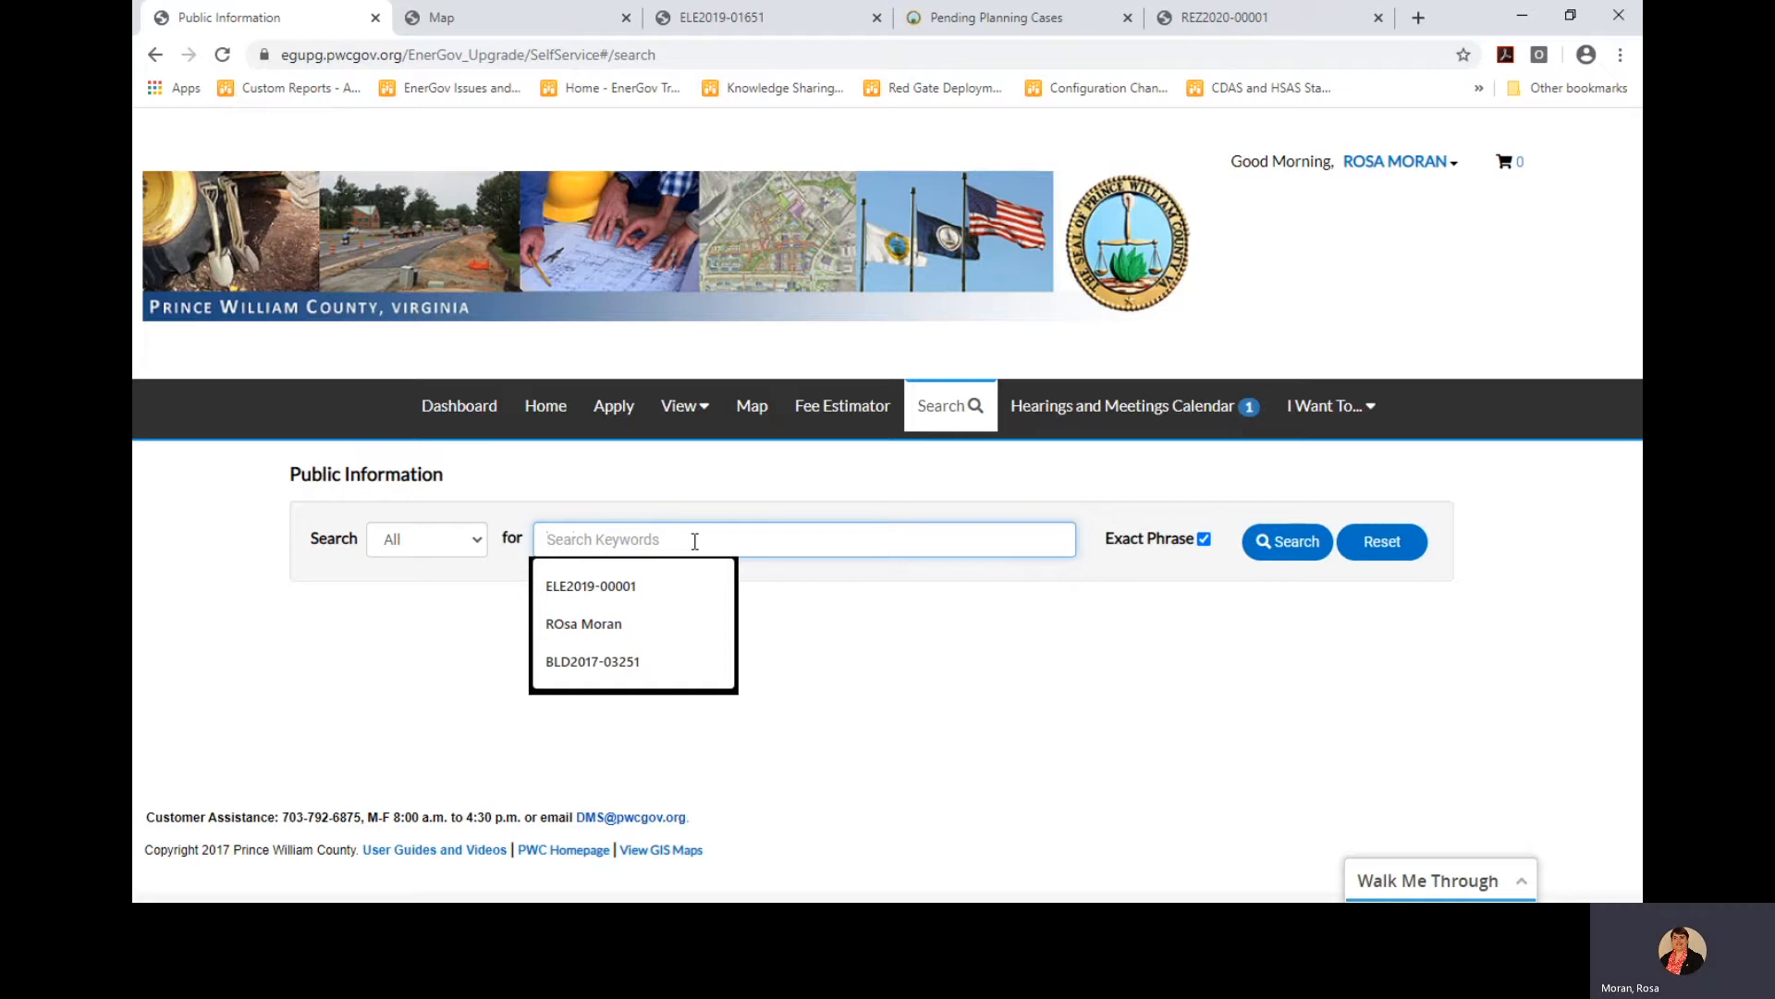
pyautogui.write('BLD2')
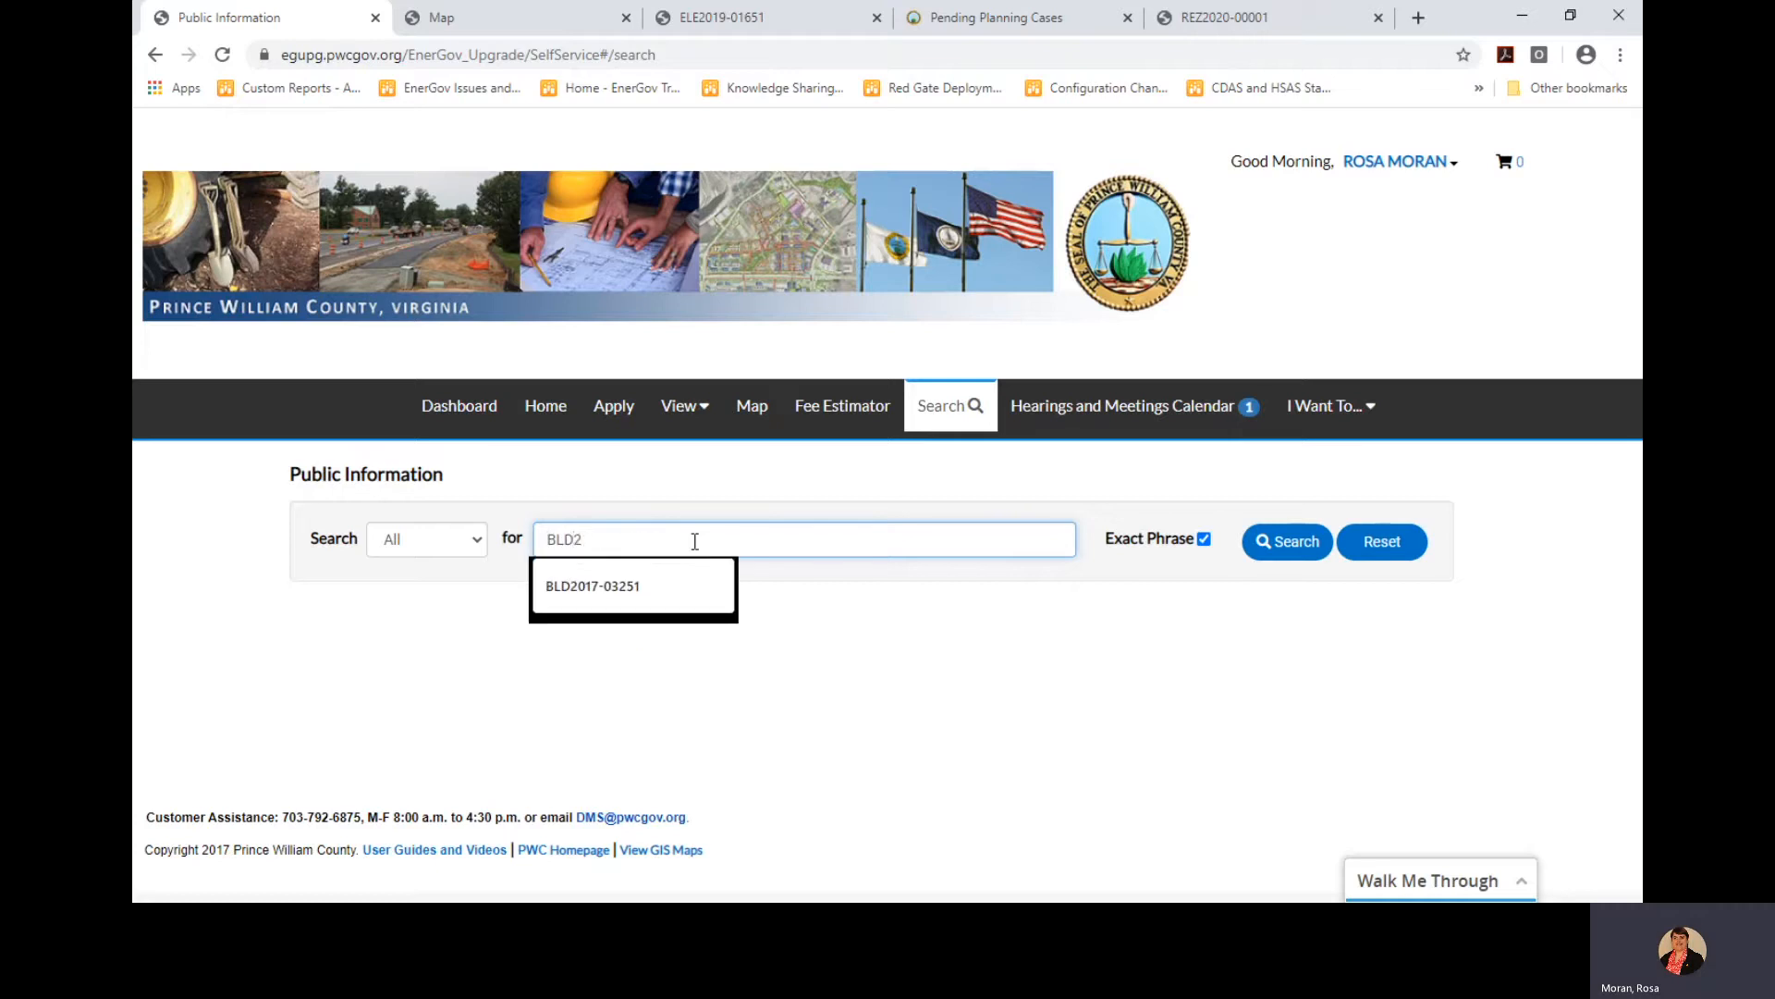
pyautogui.write('020-')
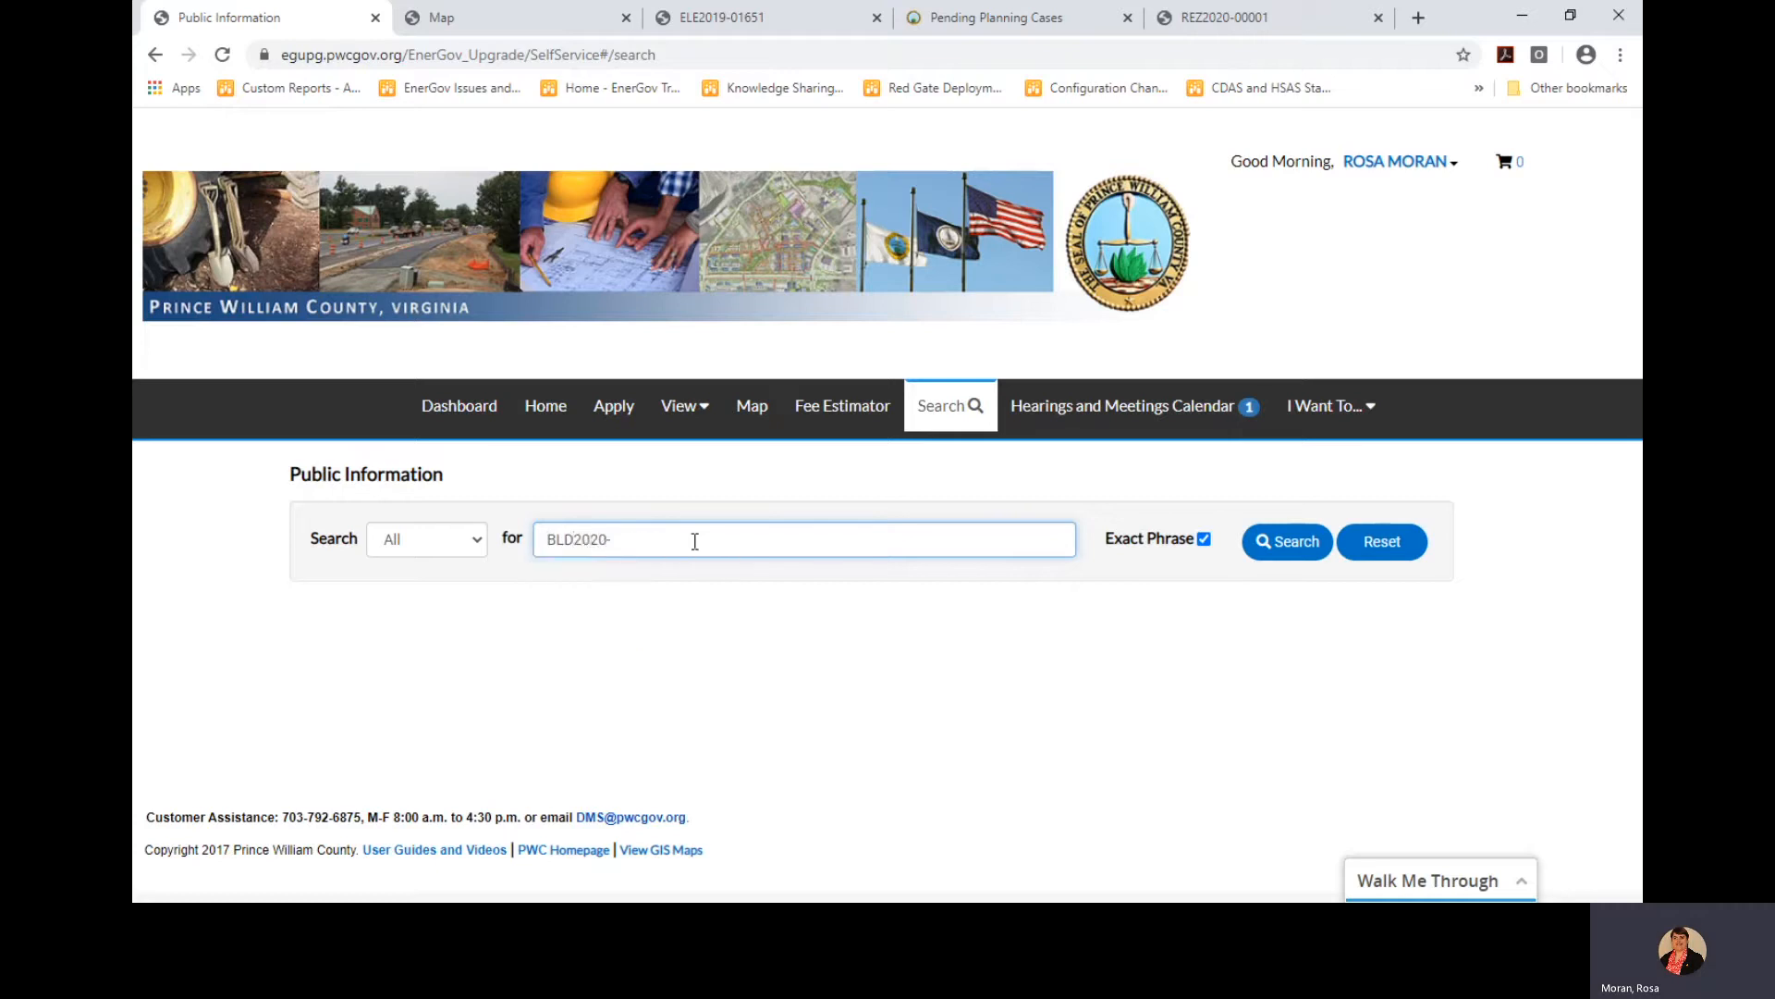
pyautogui.write('00112')
pyautogui.press('Return')
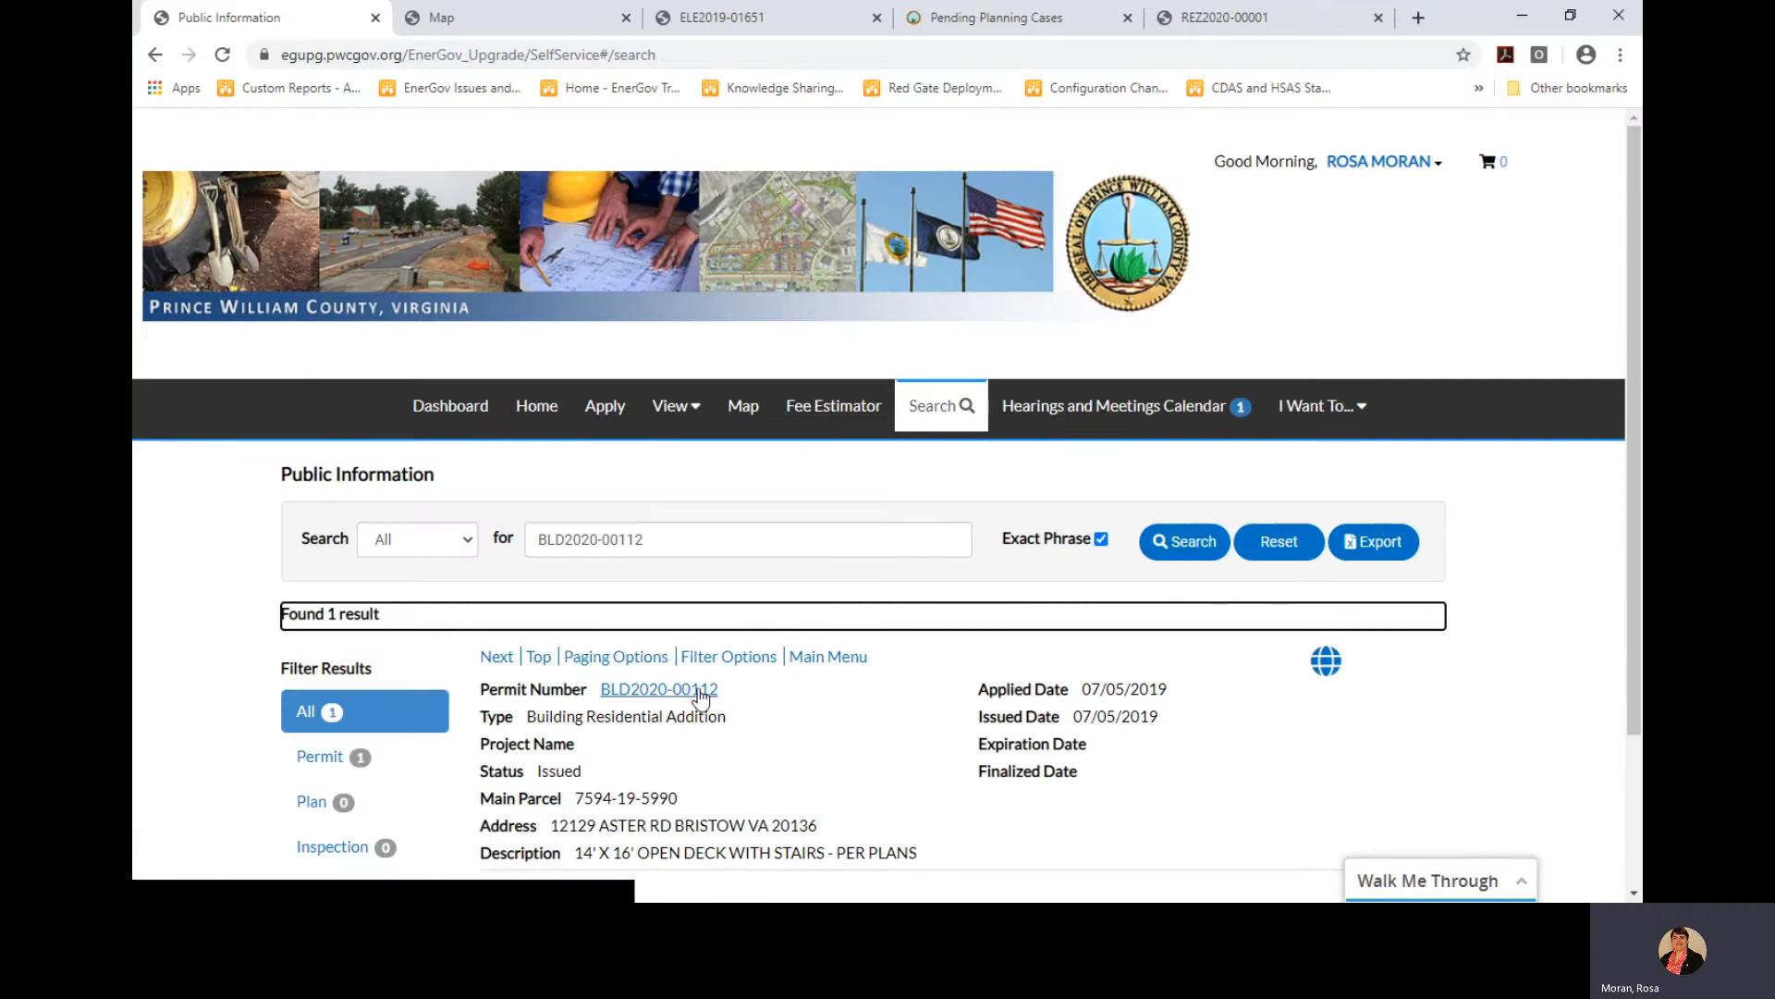
# Open permit BLD2020-00112, expand its full details and view its Locations information
pyautogui.click(640, 699)
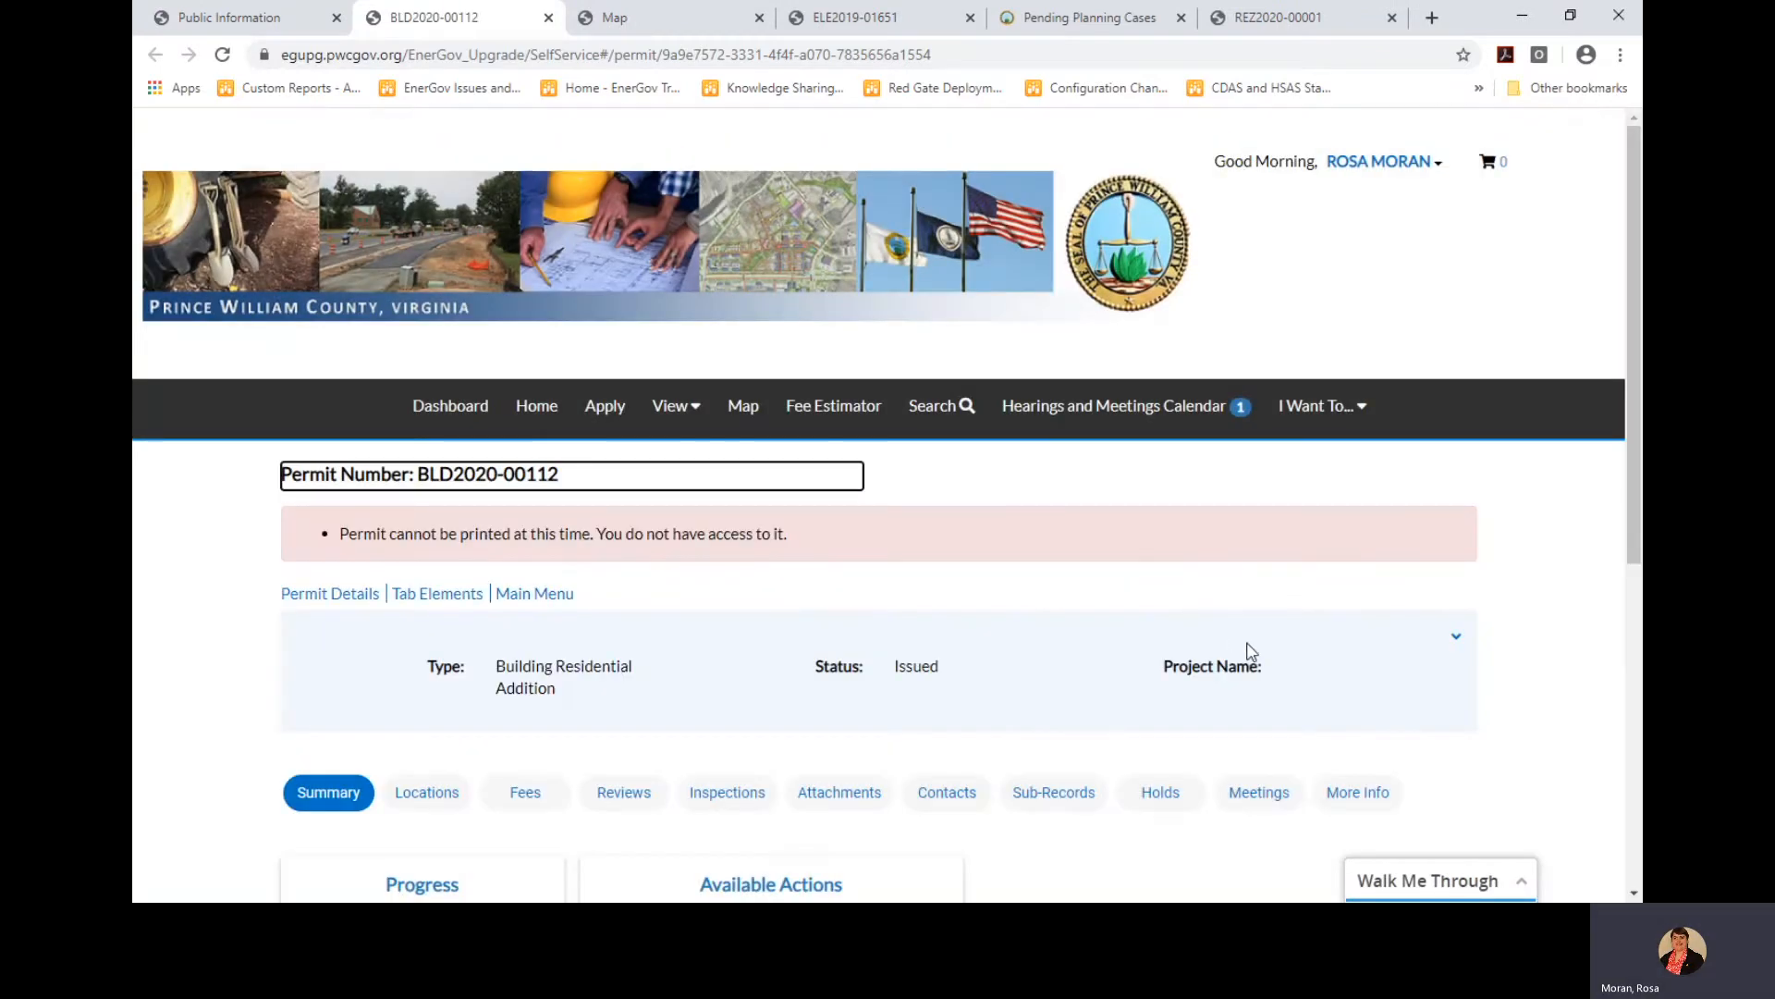
pyautogui.scroll(-2, 1245, 652)
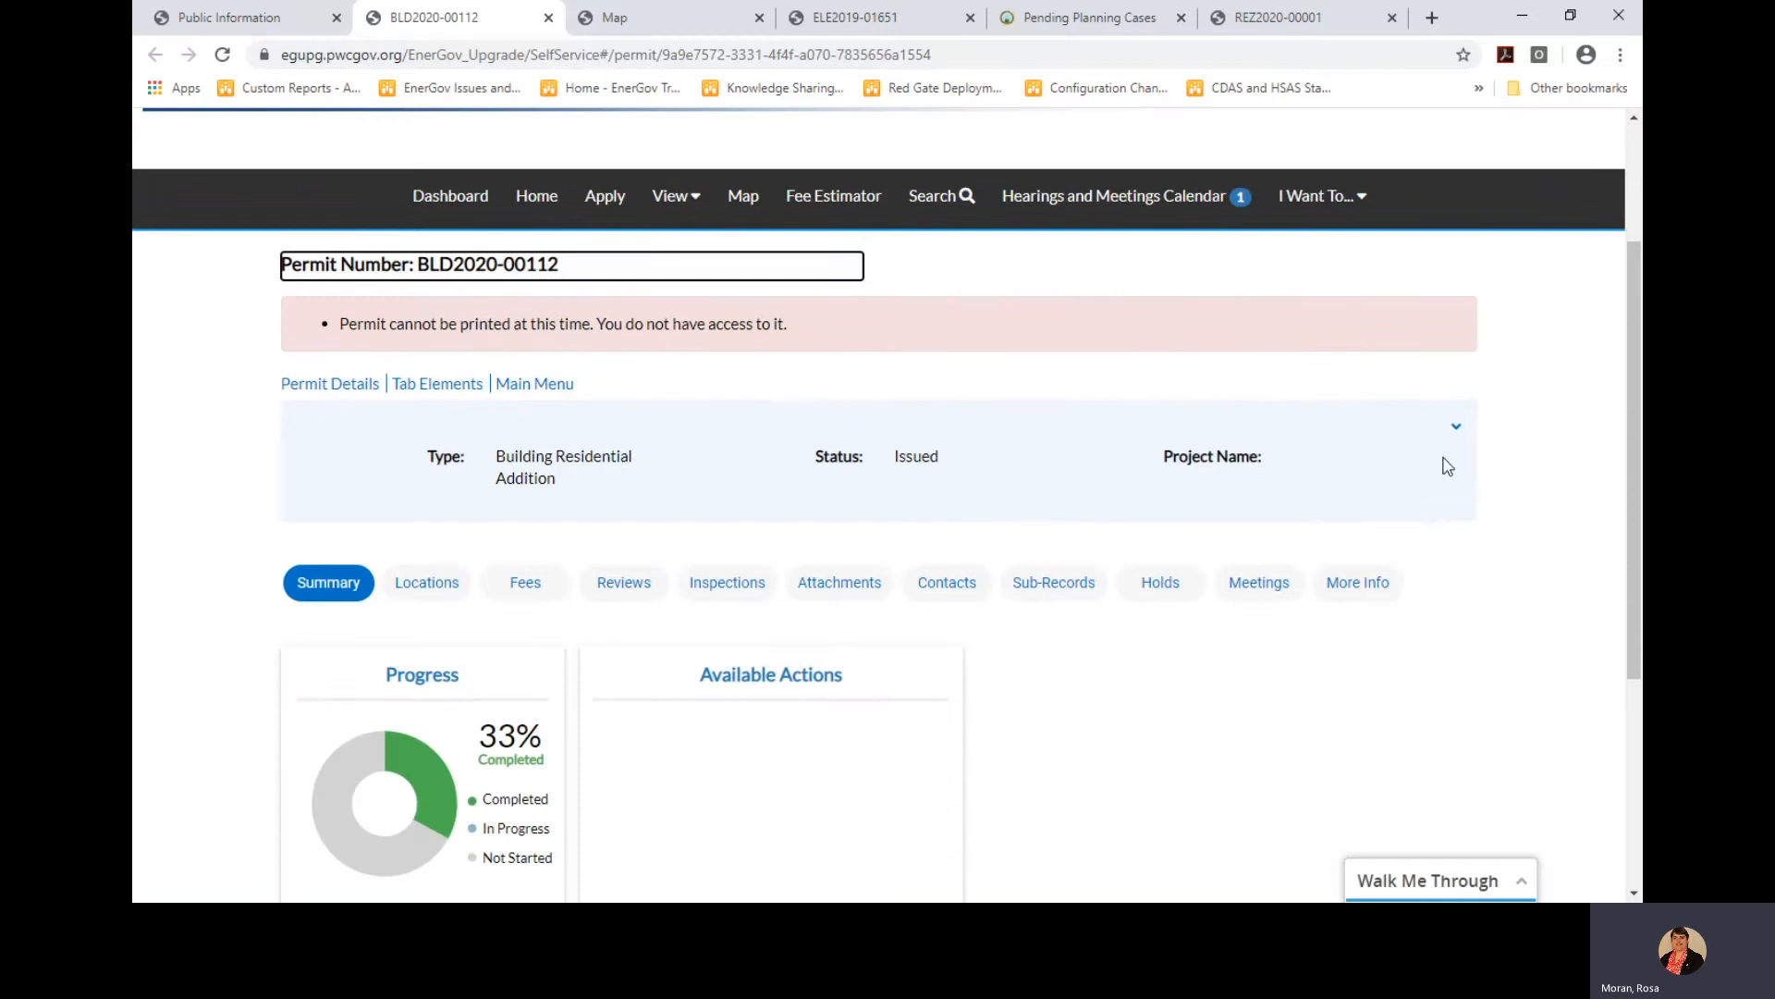
pyautogui.click(1457, 432)
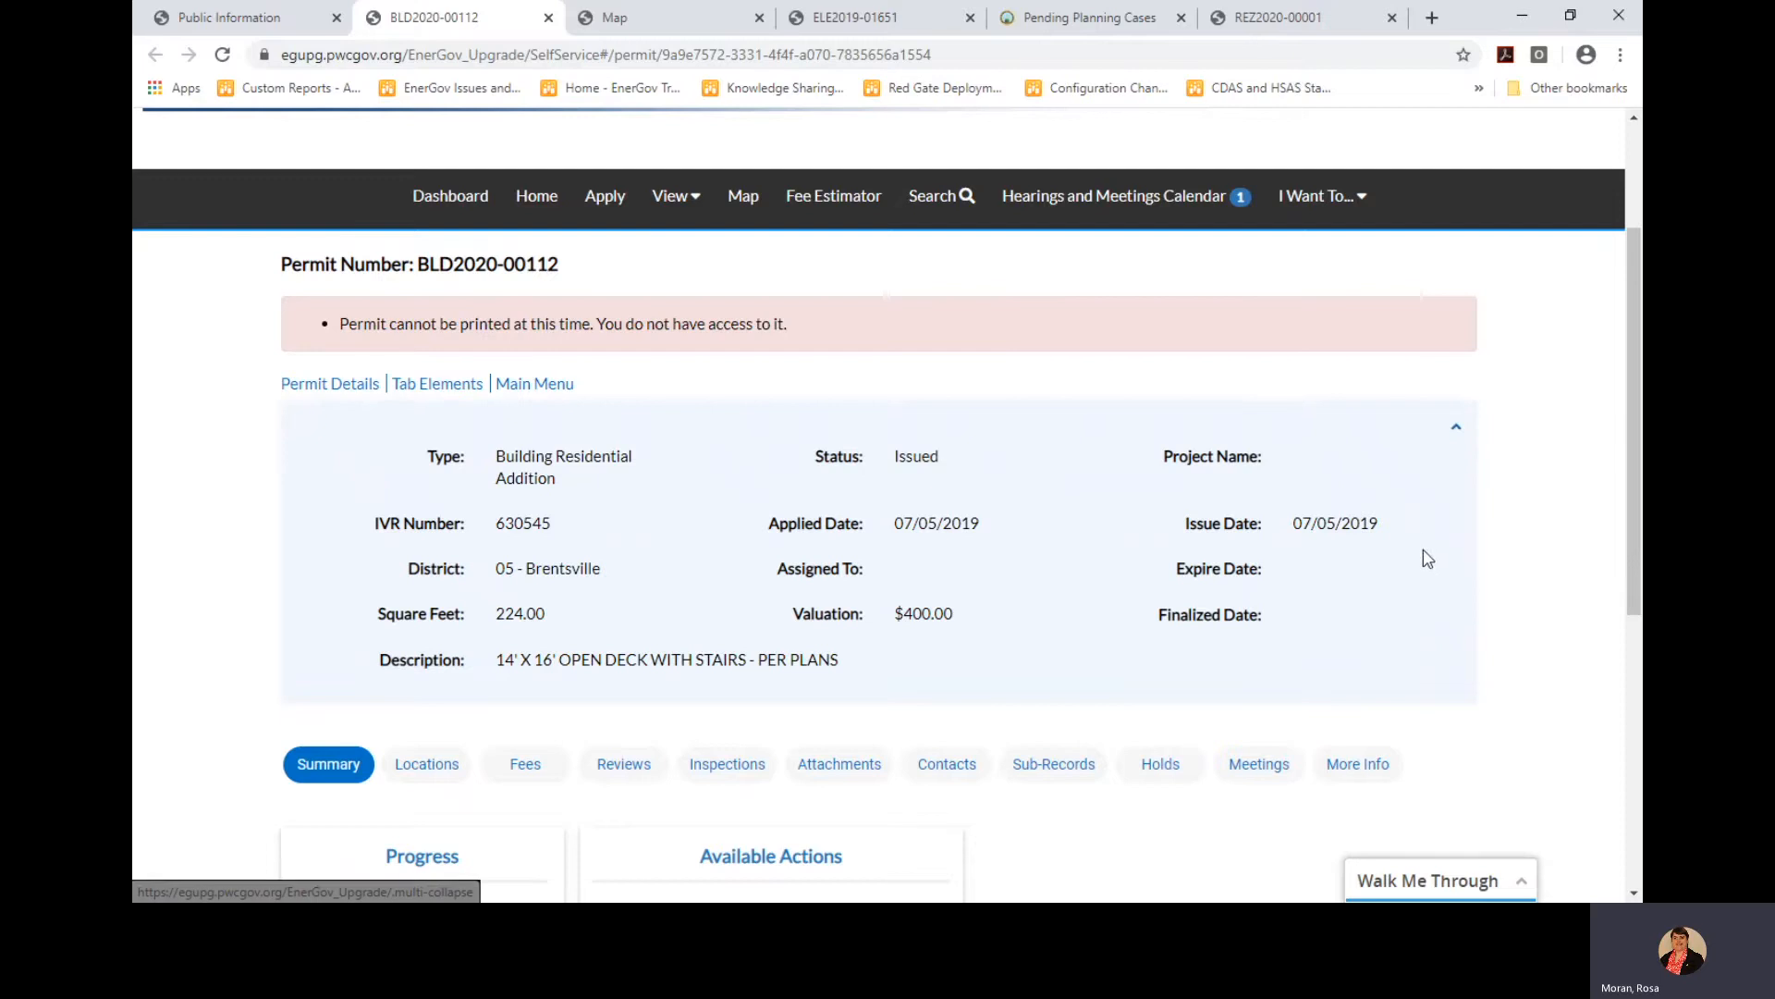
pyautogui.scroll(-1, 1419, 564)
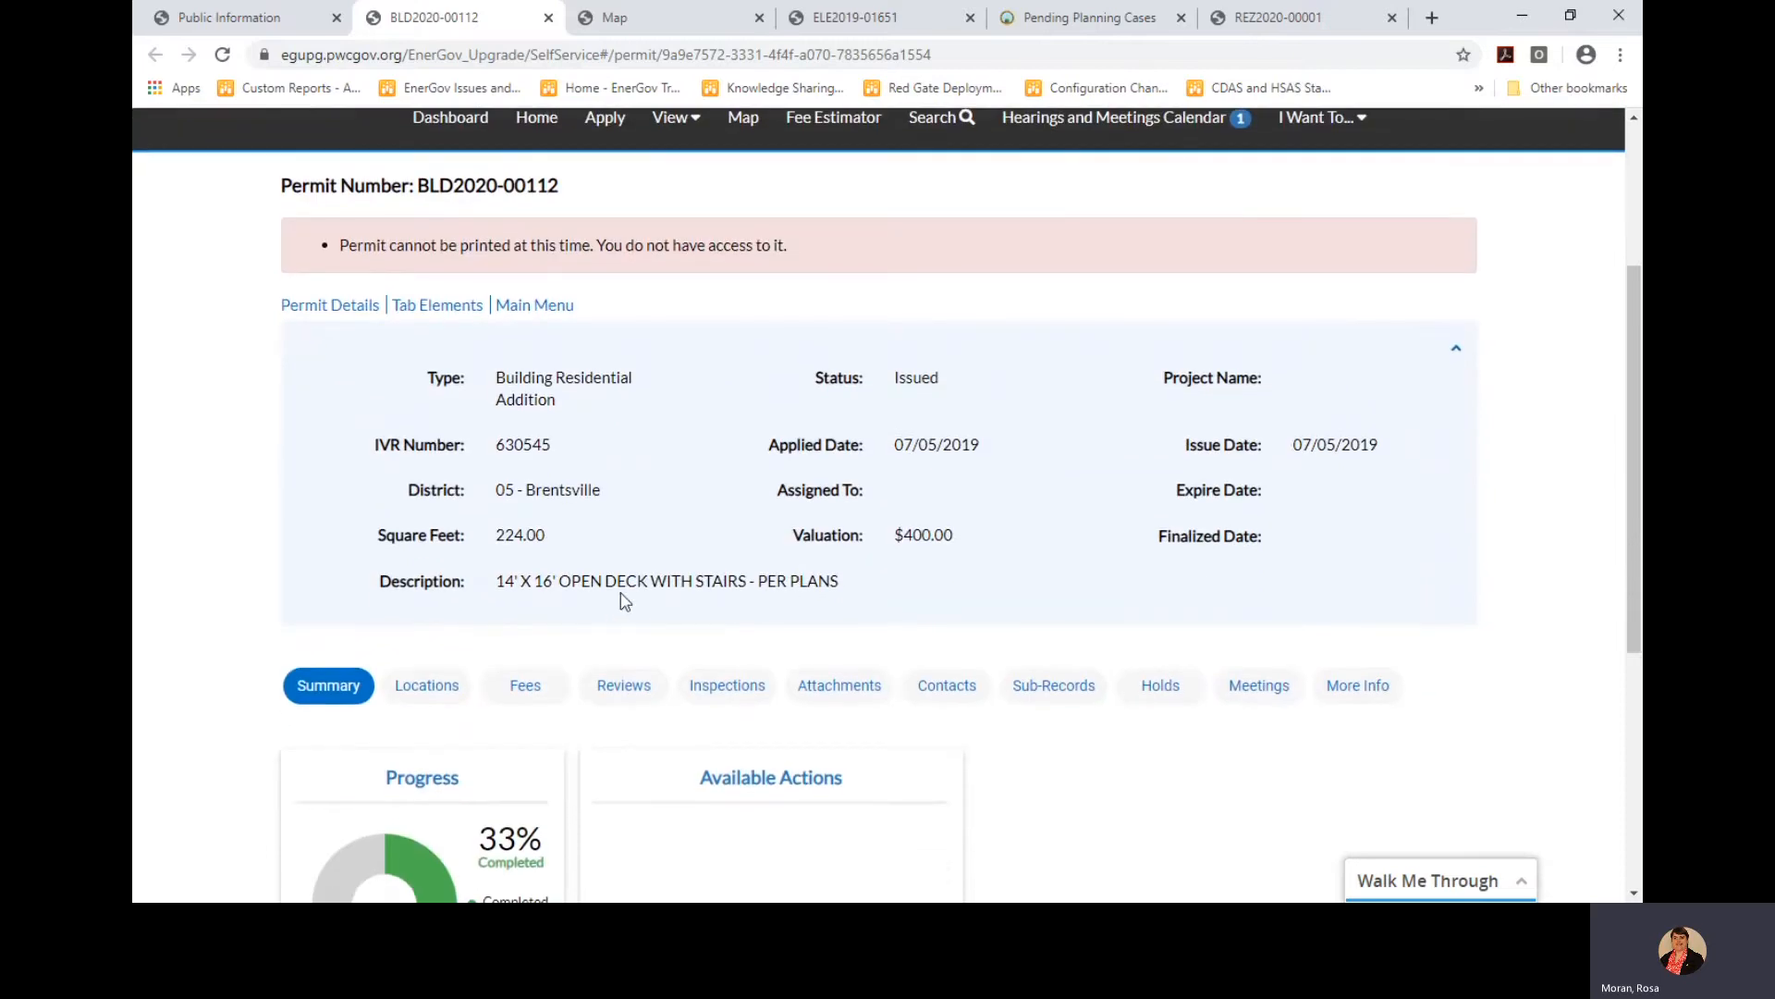
pyautogui.scroll(-1, 573, 603)
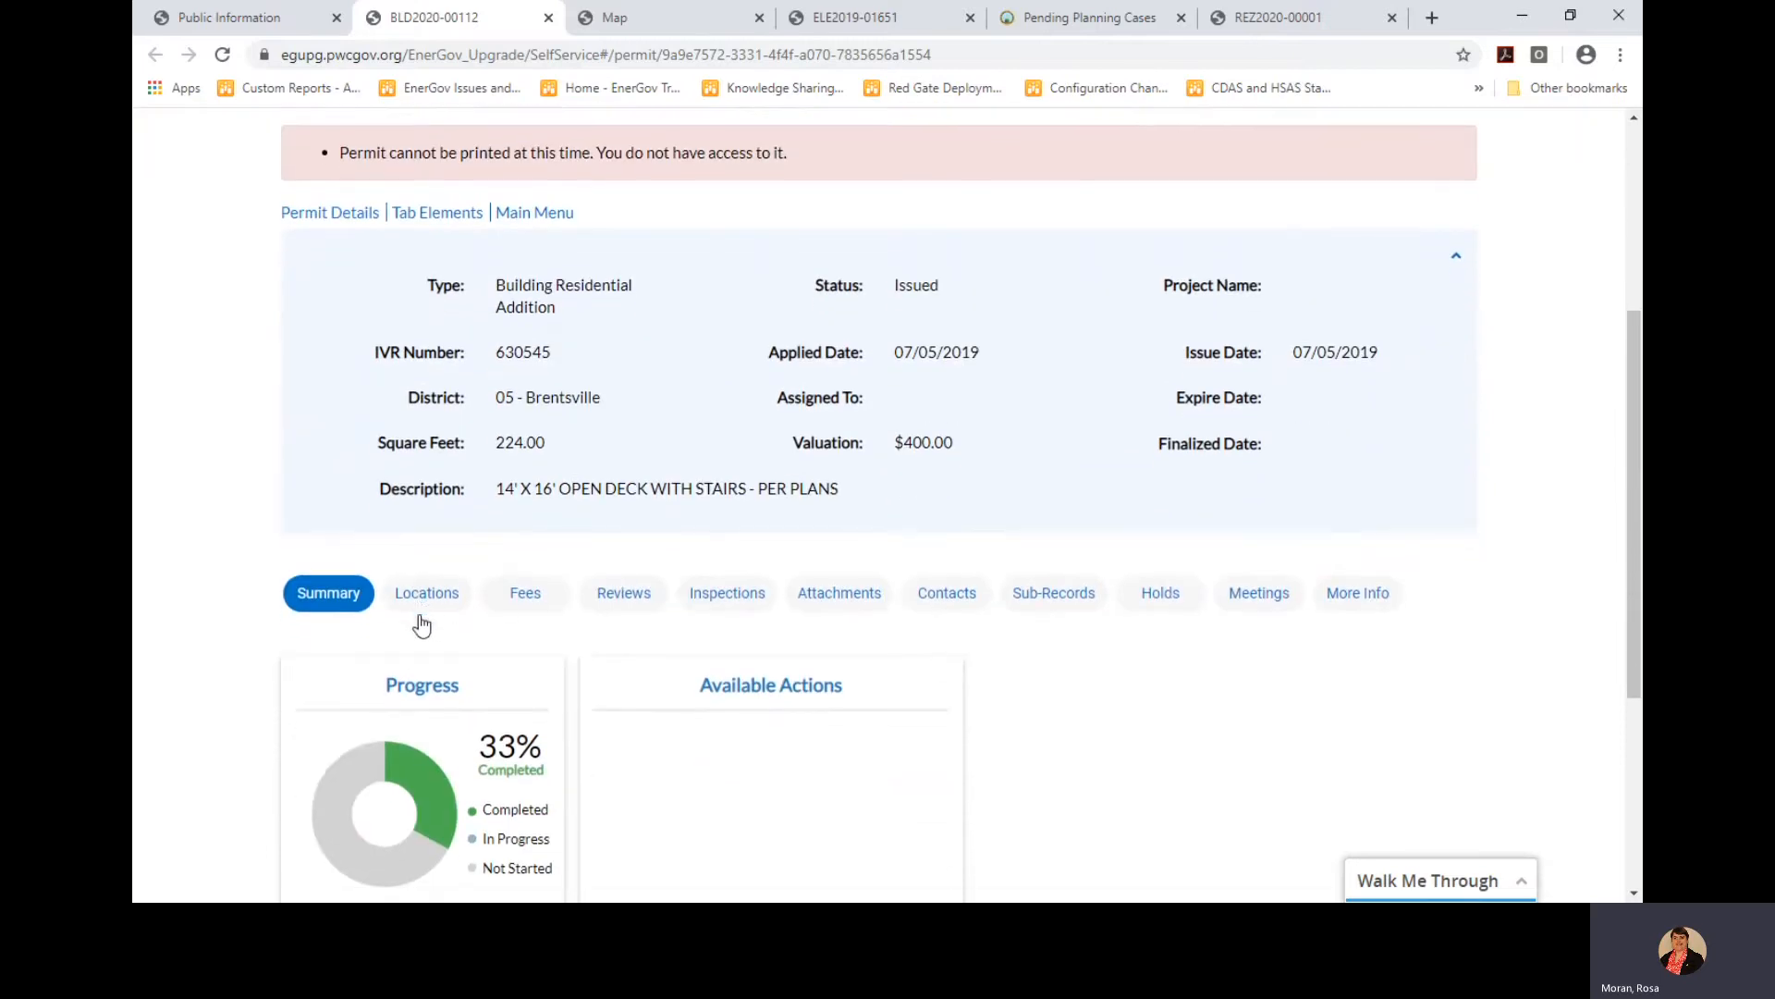
pyautogui.scroll(-1, 422, 626)
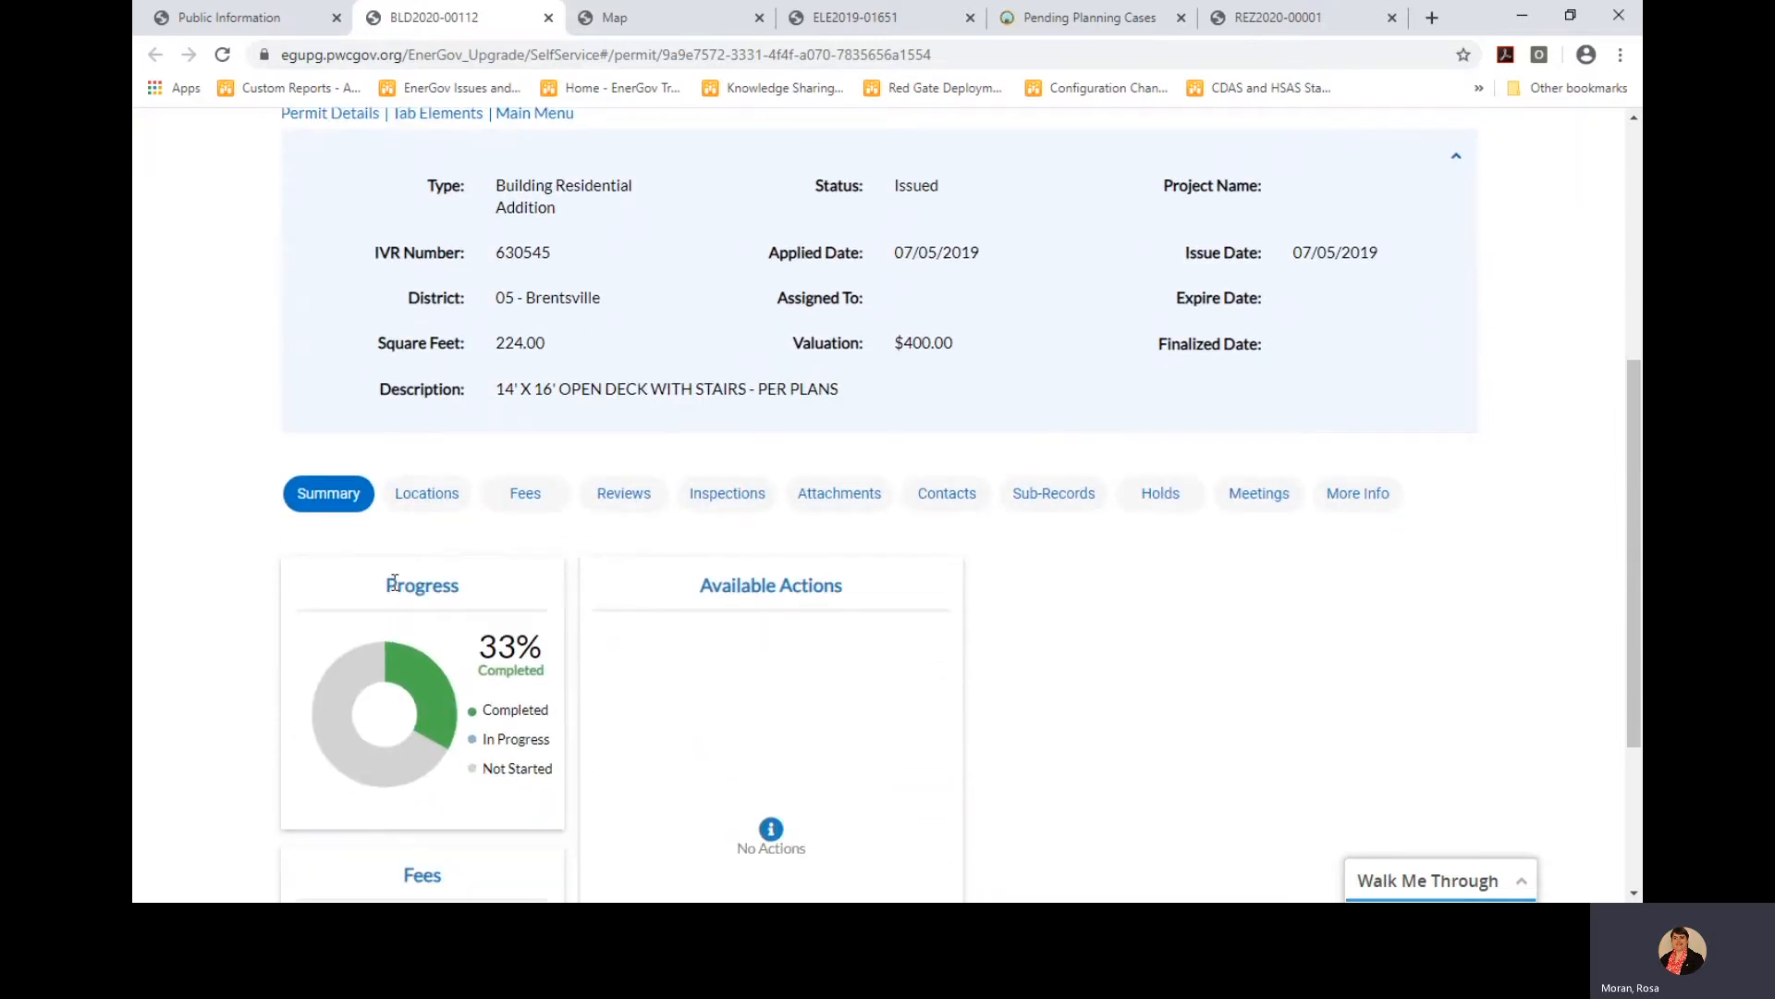
pyautogui.click(443, 485)
pyautogui.scroll(-1, 626, 662)
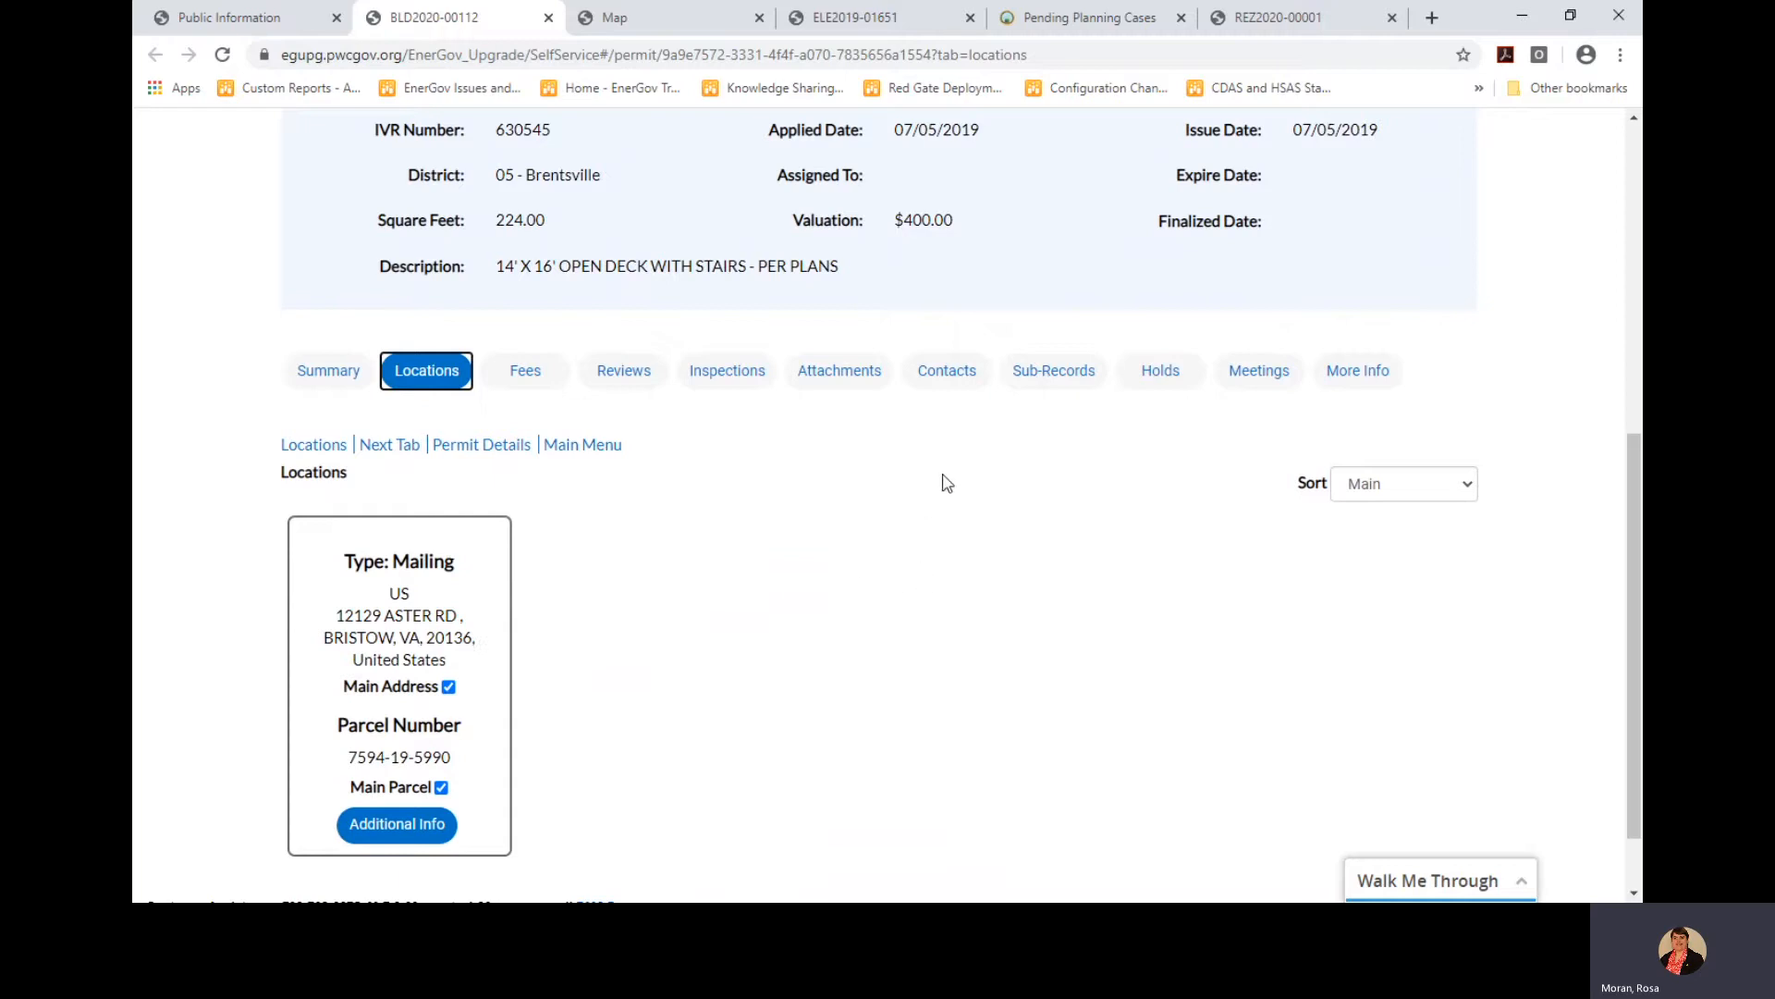
# Show the permit's Sub-Records and apply for the Electrical Residential Addition sub-permit
pyautogui.click(1061, 381)
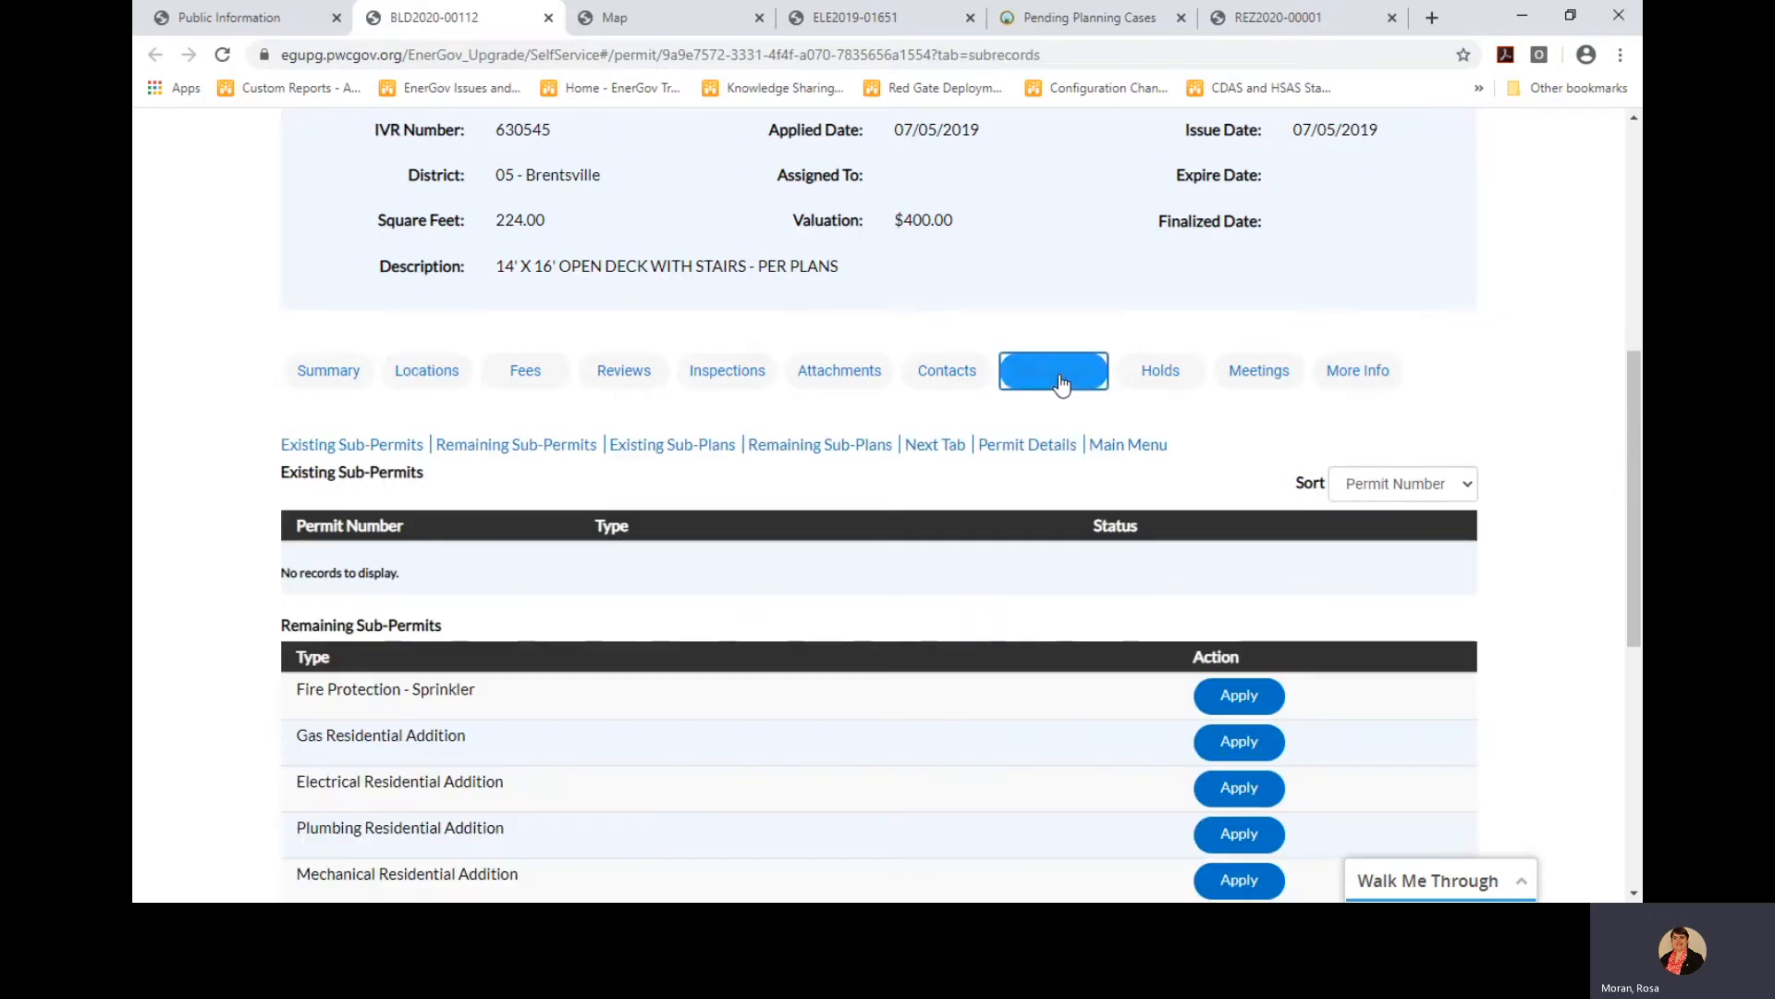
pyautogui.scroll(-1, 972, 608)
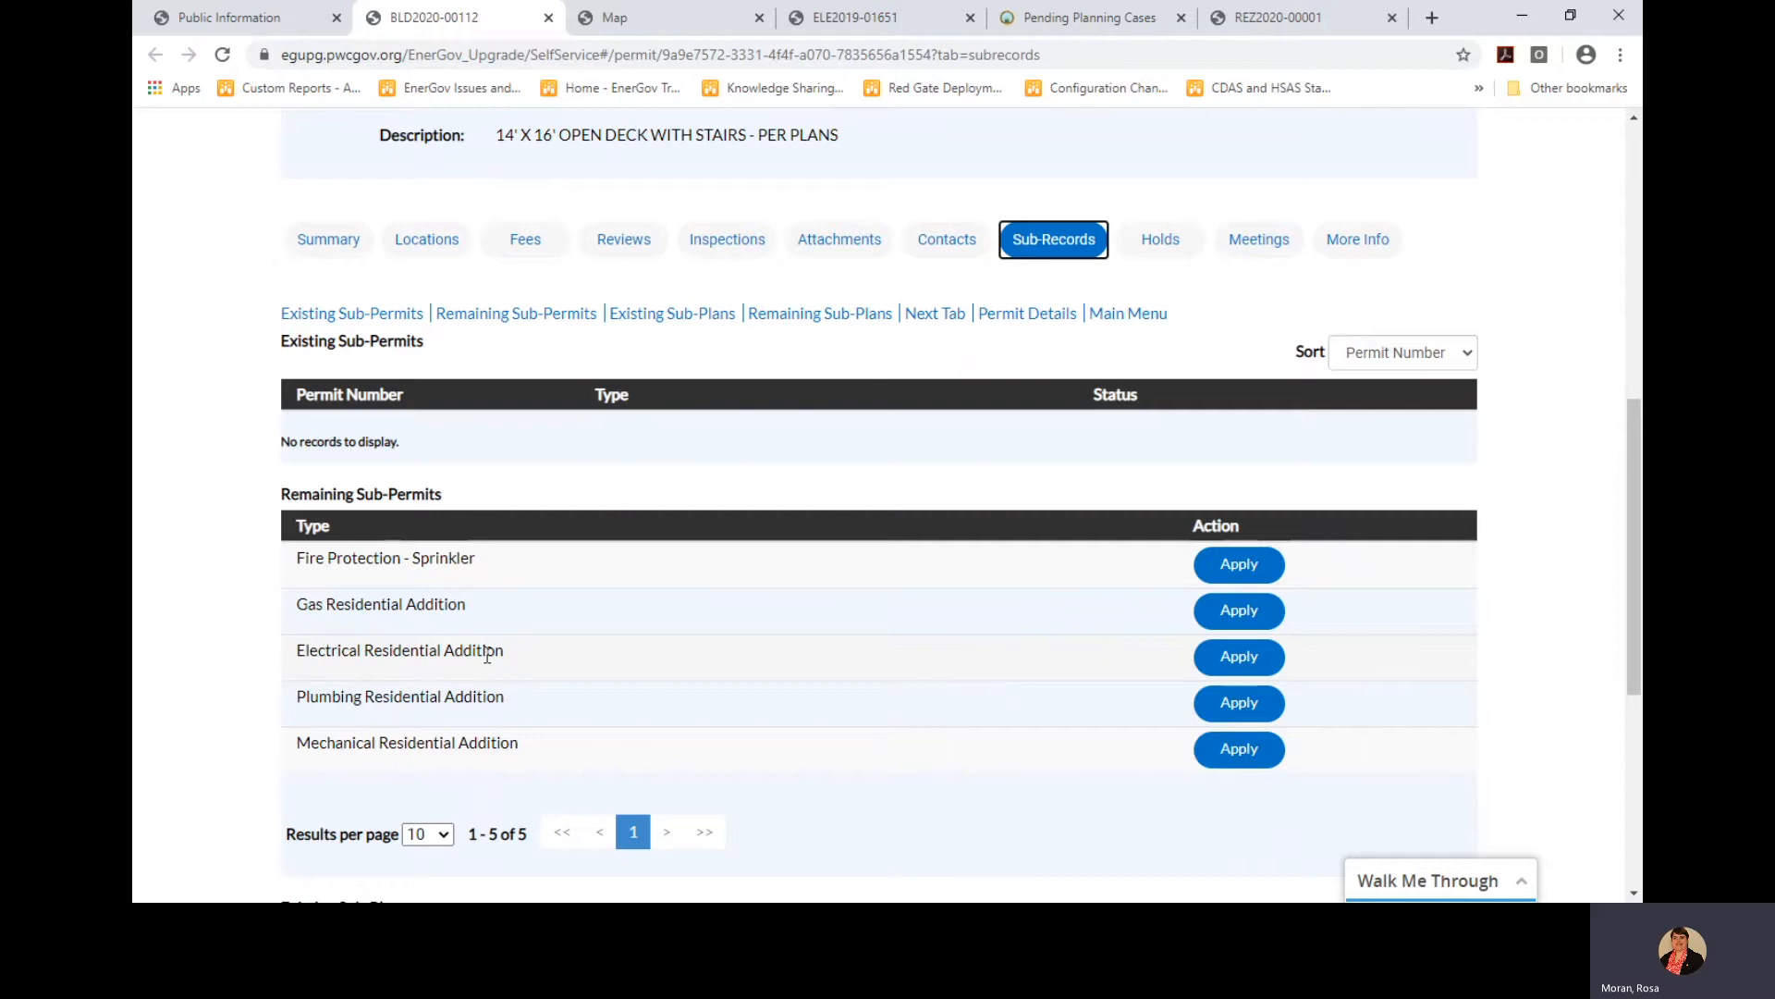
pyautogui.click(1244, 666)
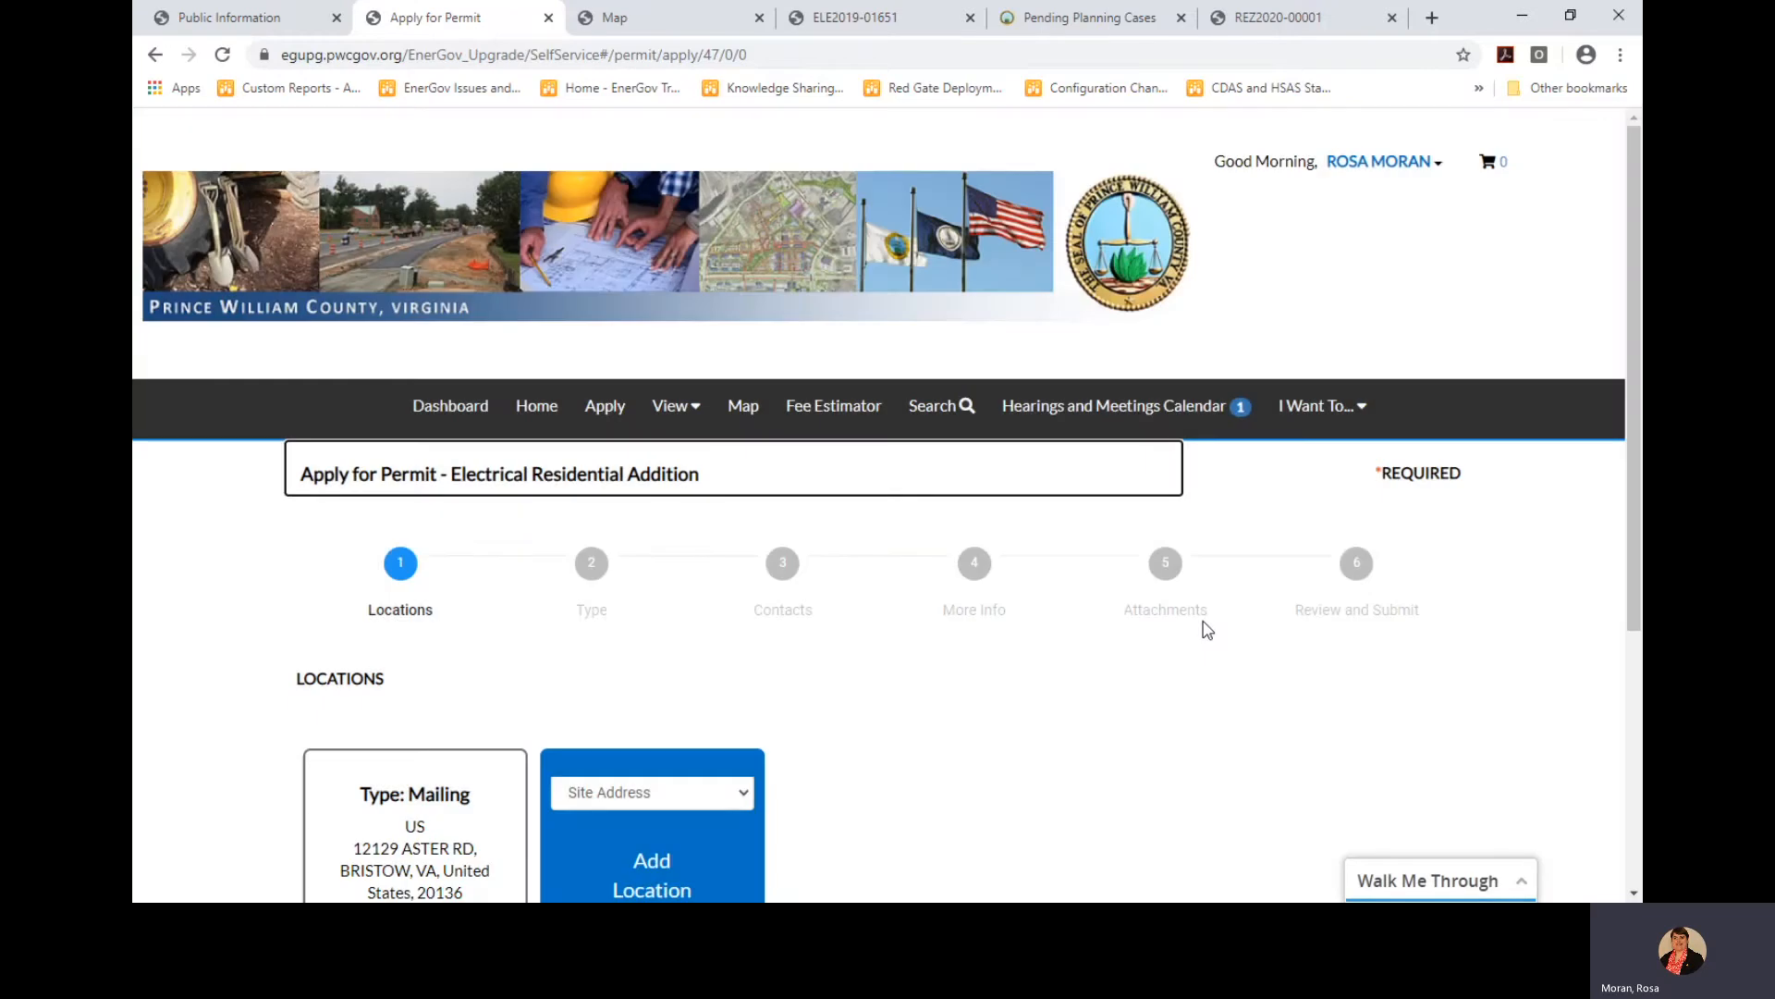
# Keep the prefilled mailing address location and continue to the Type step
pyautogui.scroll(-3, 1617, 606)
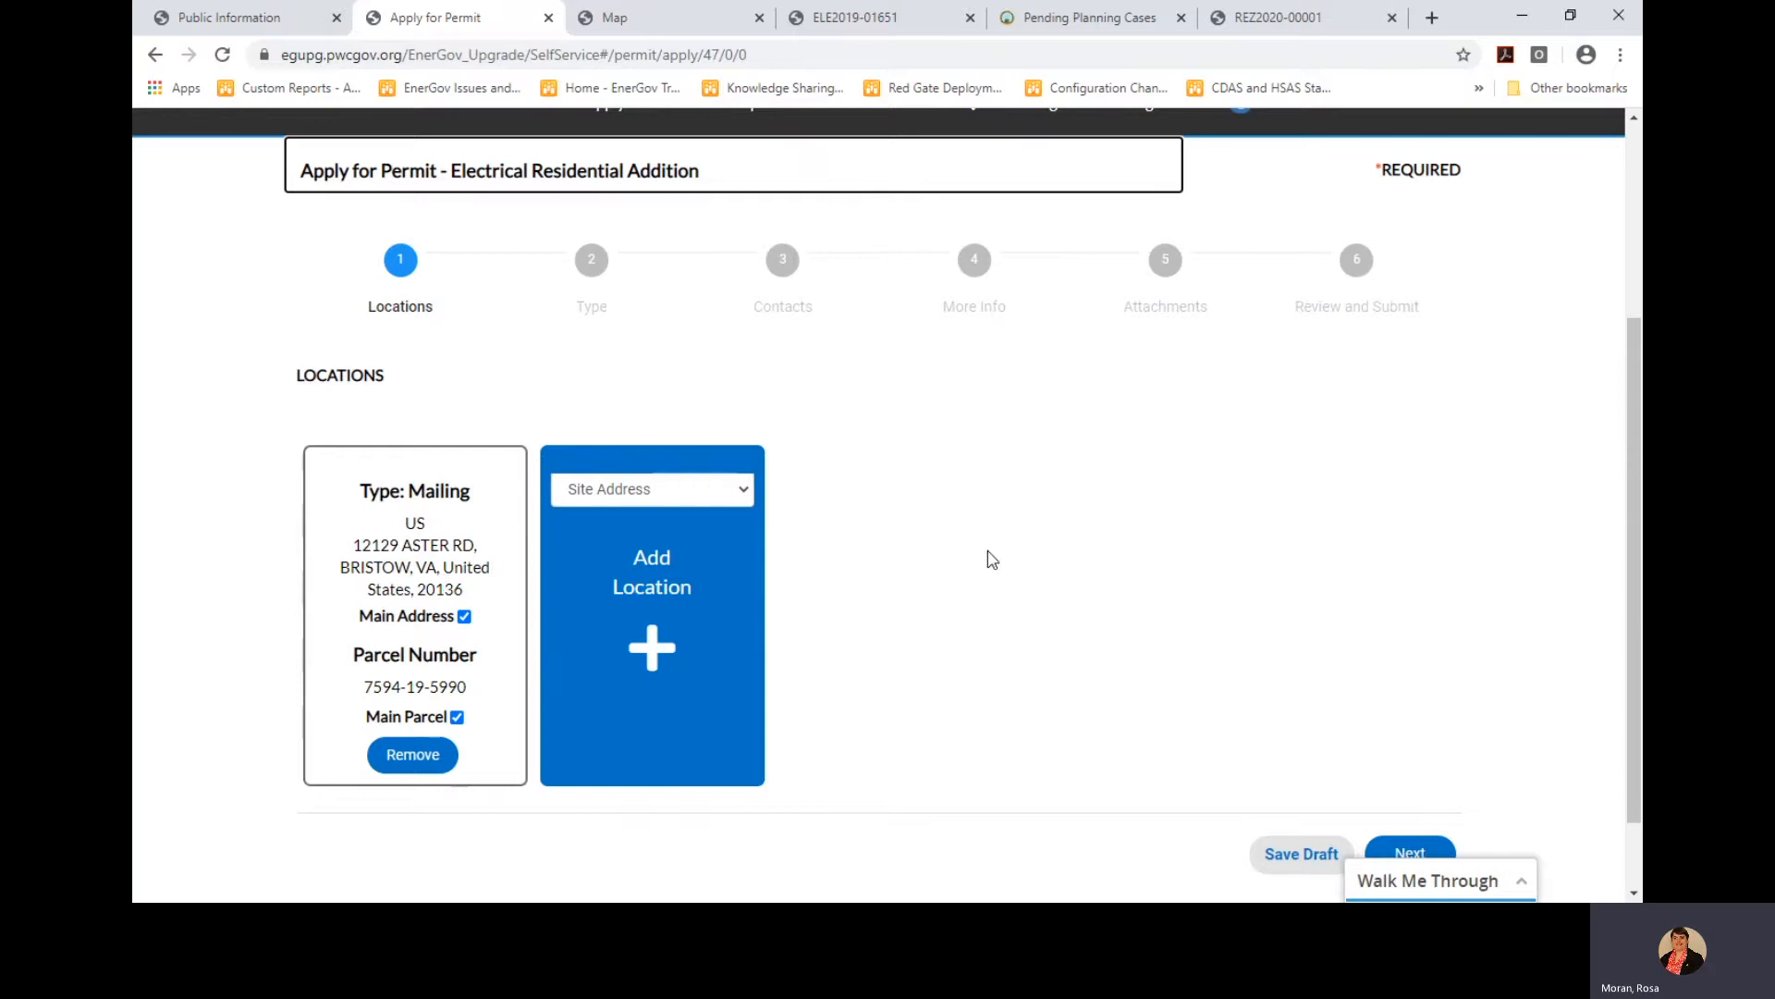
pyautogui.scroll(-1, 1633, 514)
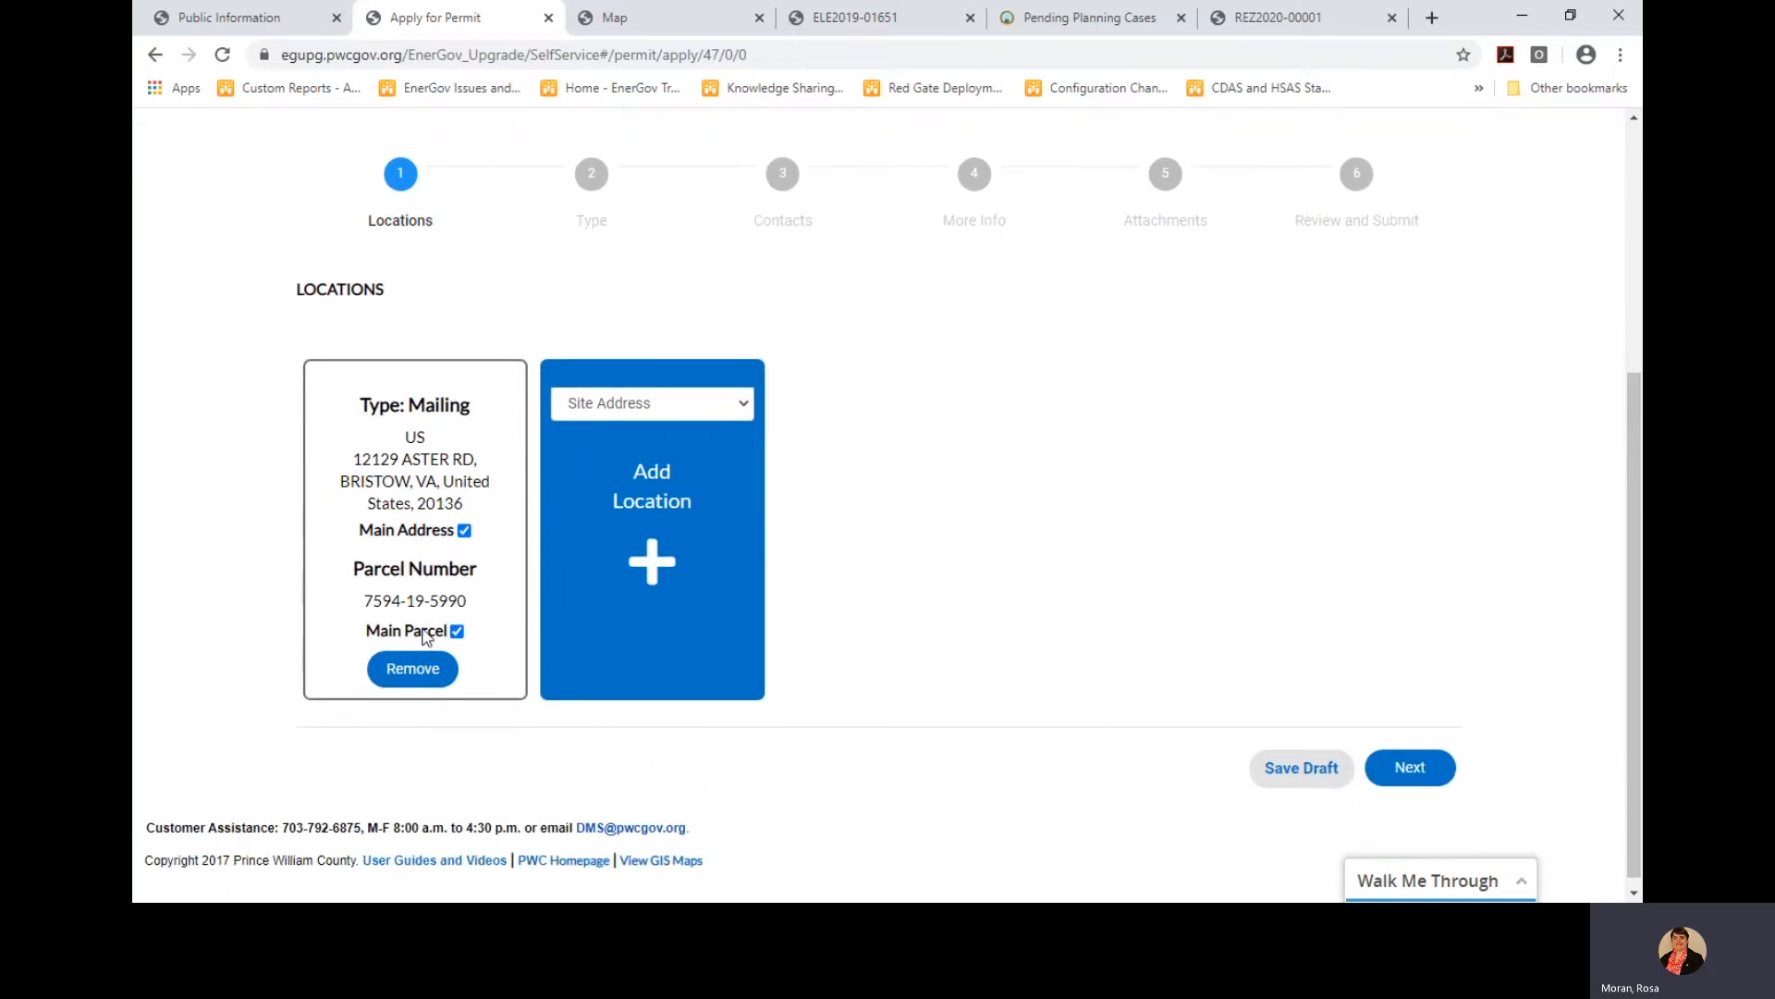
pyautogui.click(1424, 775)
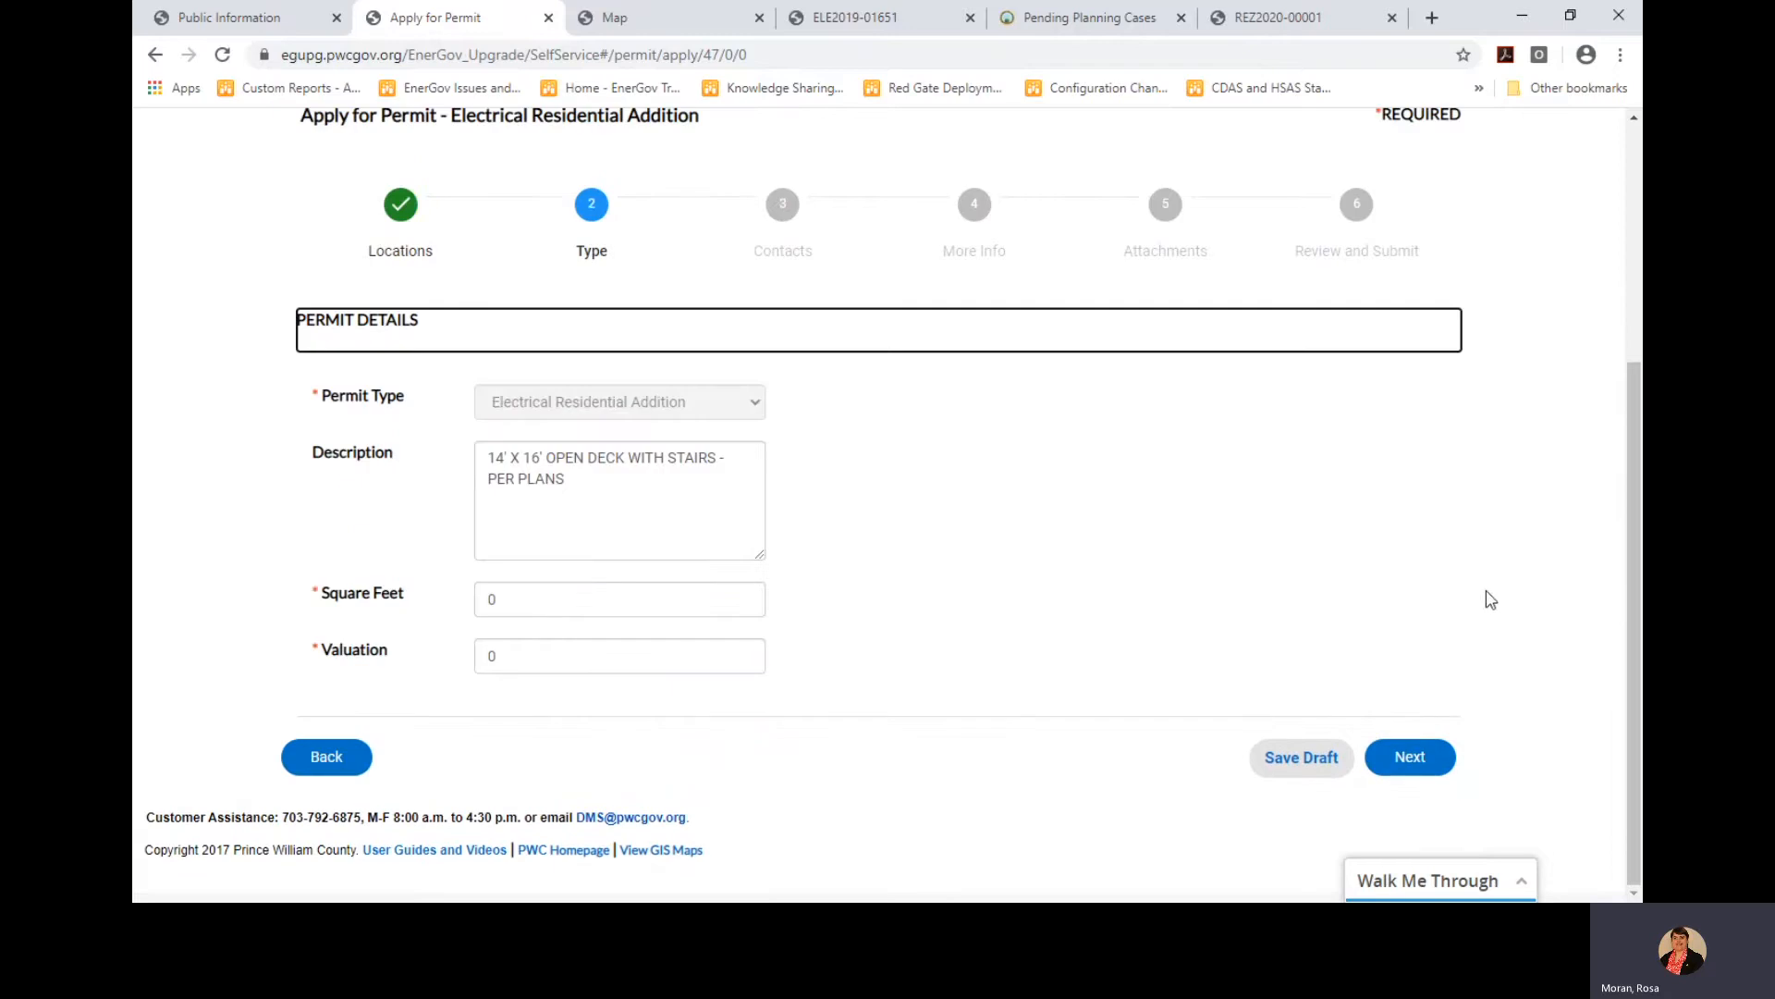
# Append '- Add 5 Light' to the description, set 168 square feet and 500 valuation, and continue
pyautogui.click(635, 481)
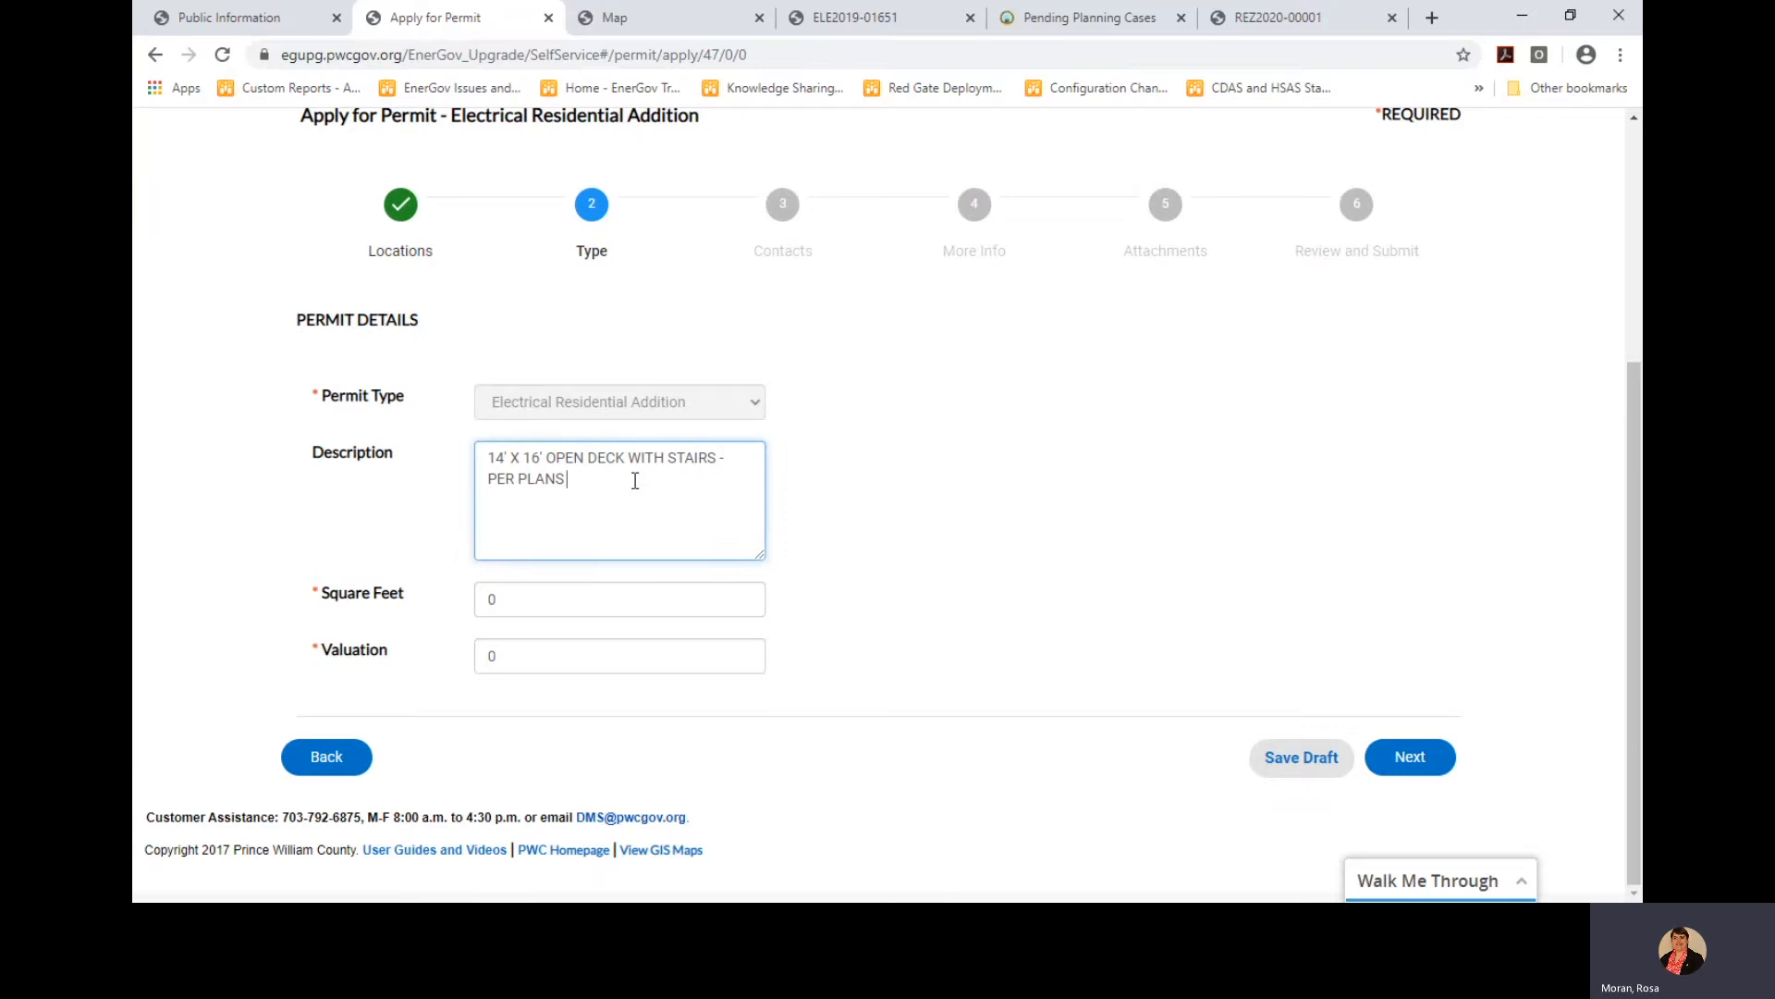
pyautogui.write('- Add 5 Lights')
pyautogui.click(613, 601)
pyautogui.write('1')
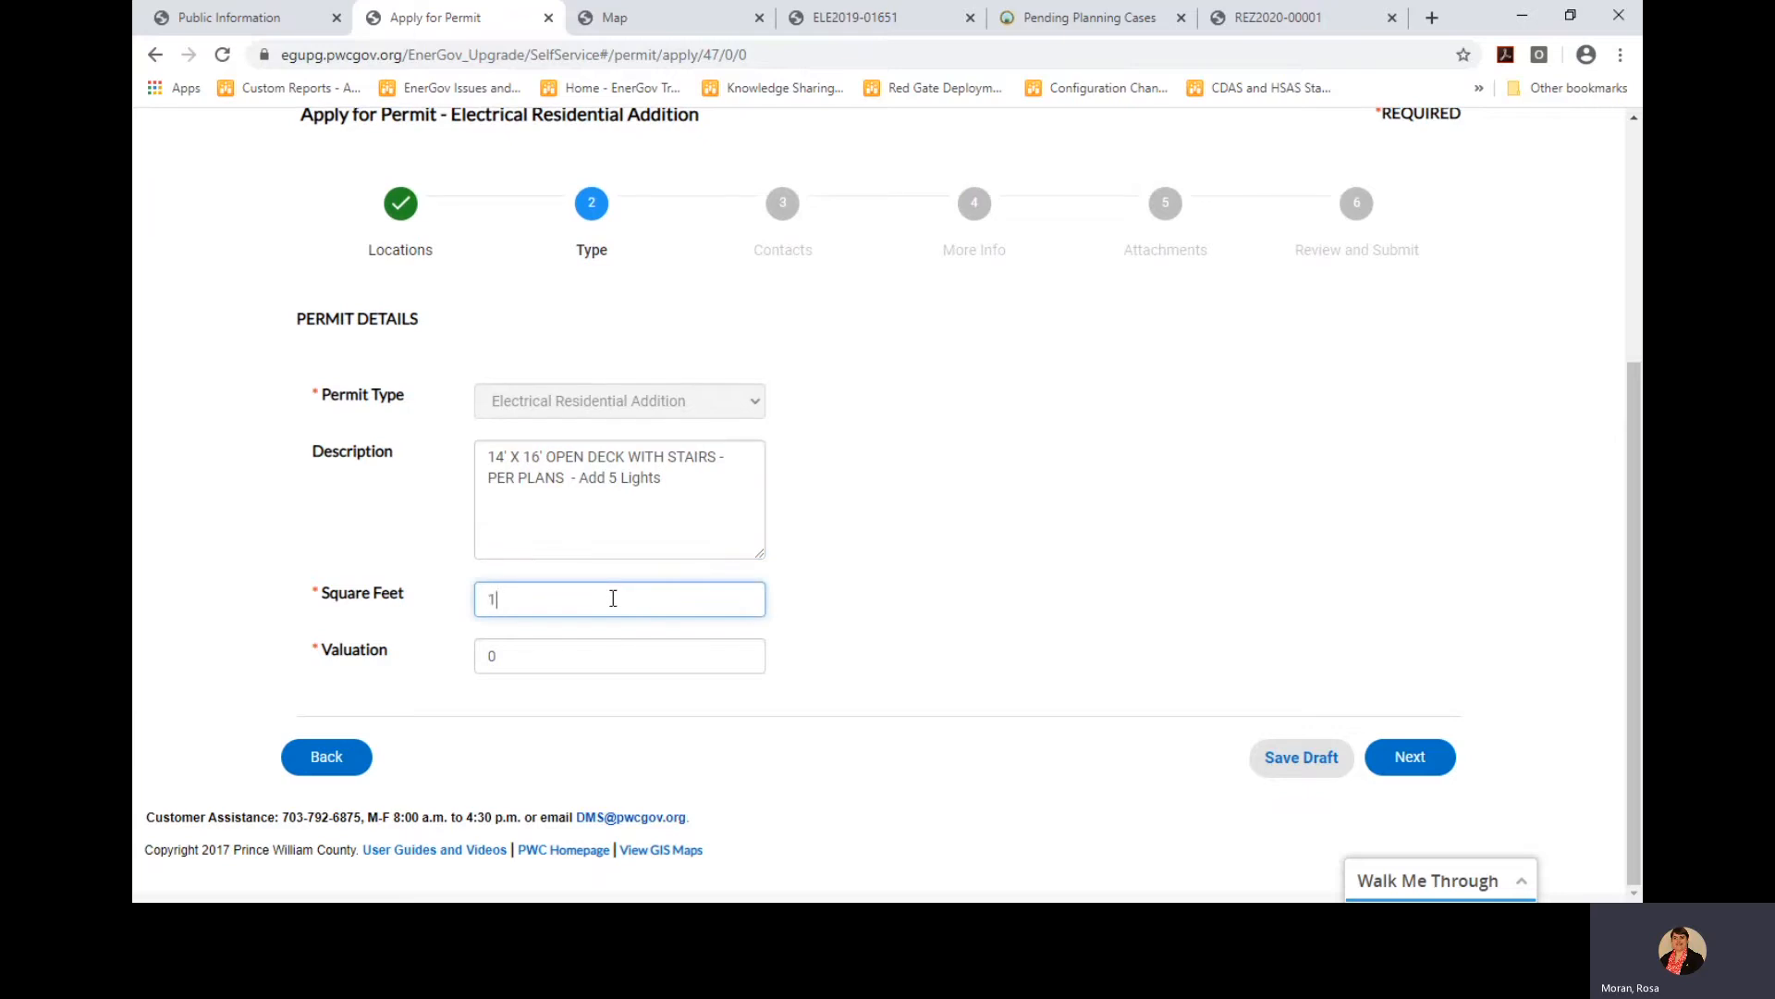
pyautogui.write('68')
pyautogui.click(598, 655)
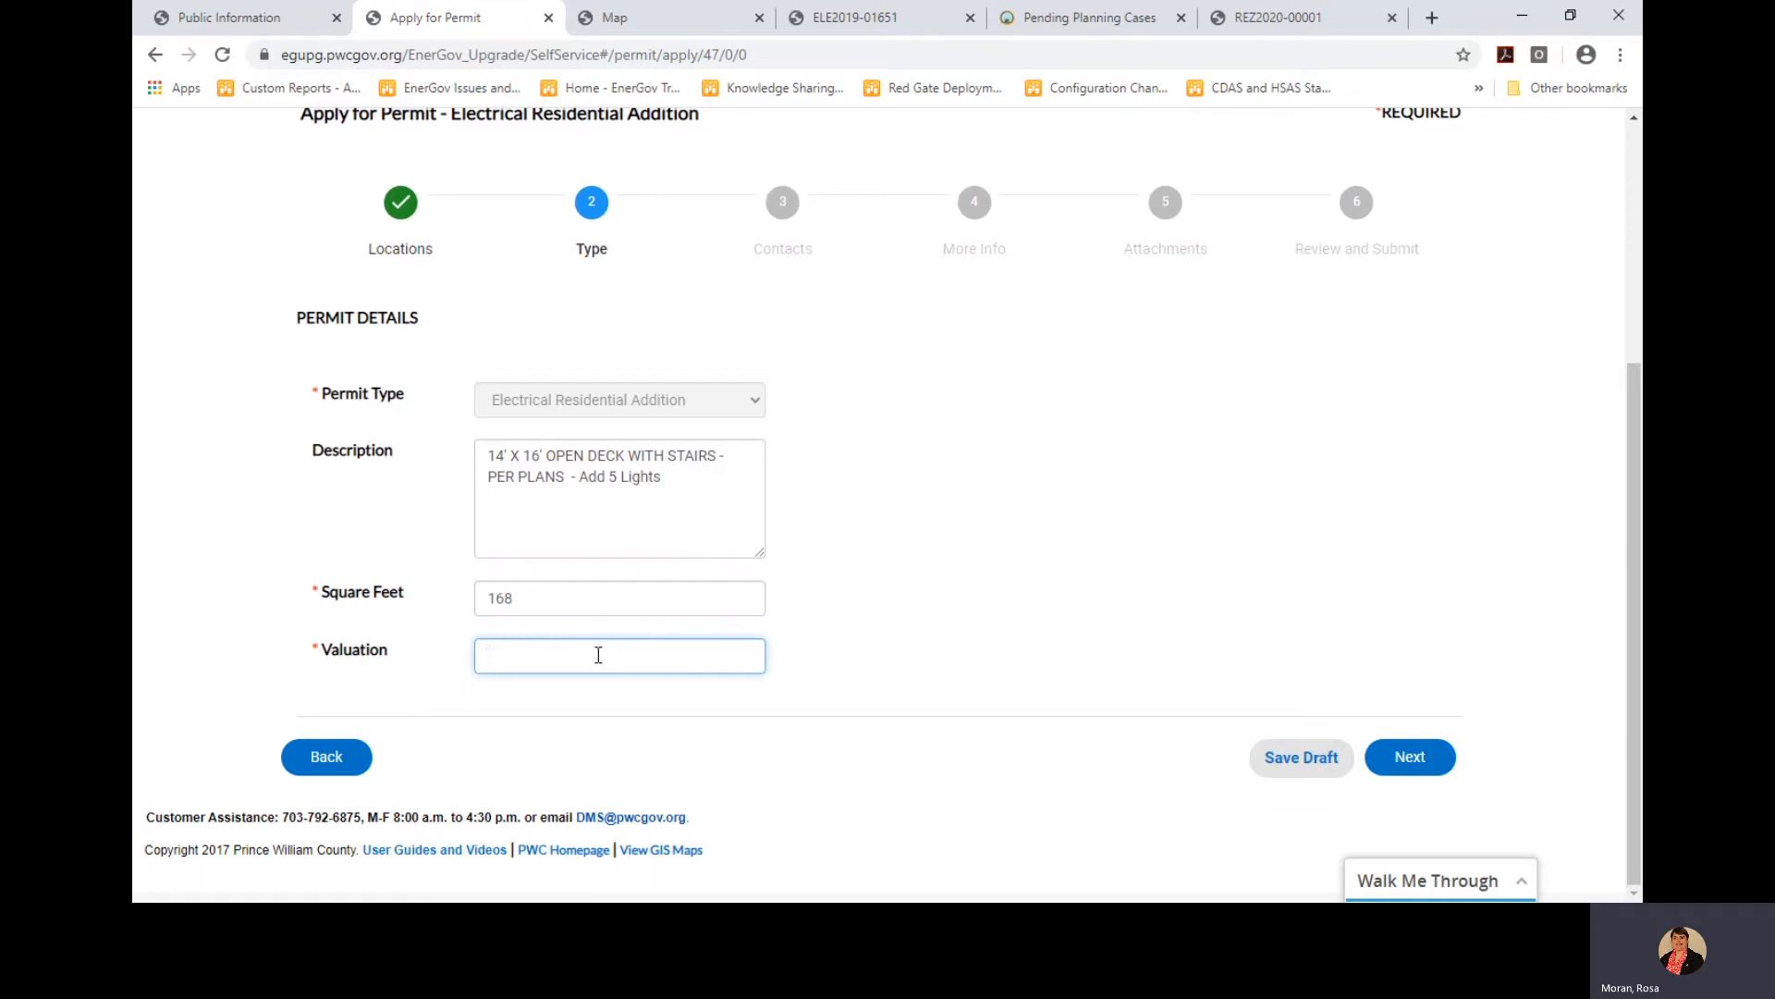
pyautogui.write('500')
pyautogui.click(1401, 764)
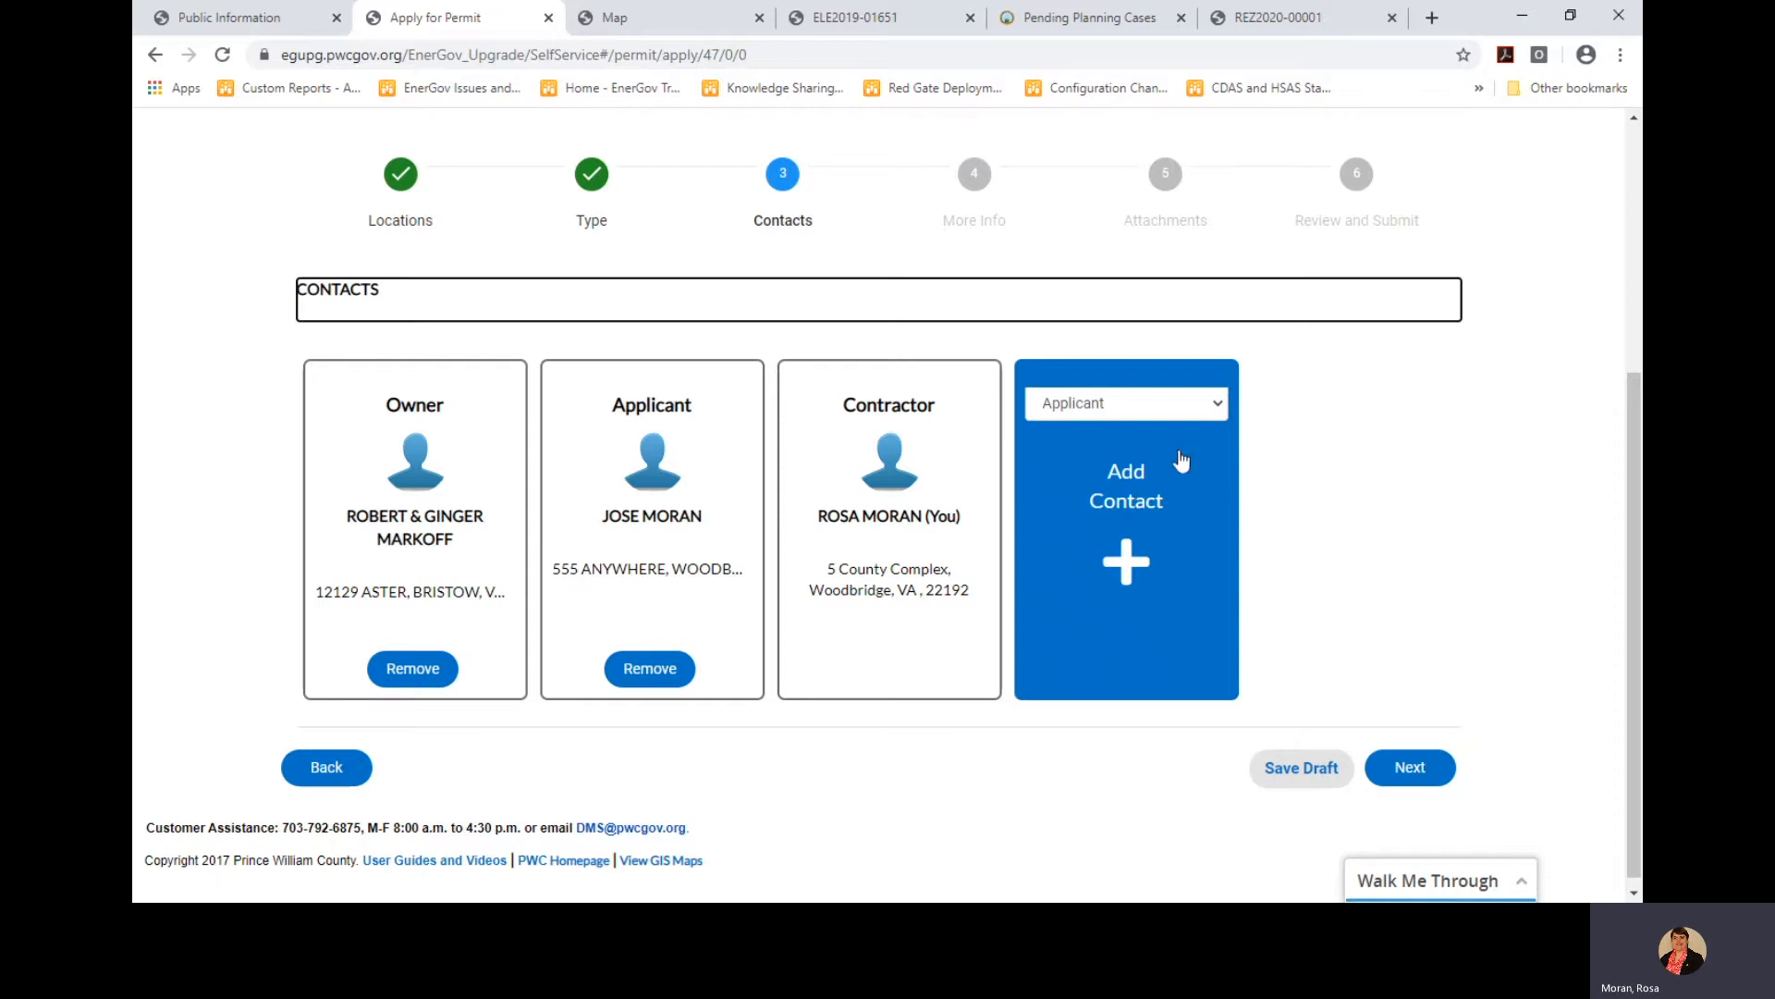
pyautogui.click(1217, 405)
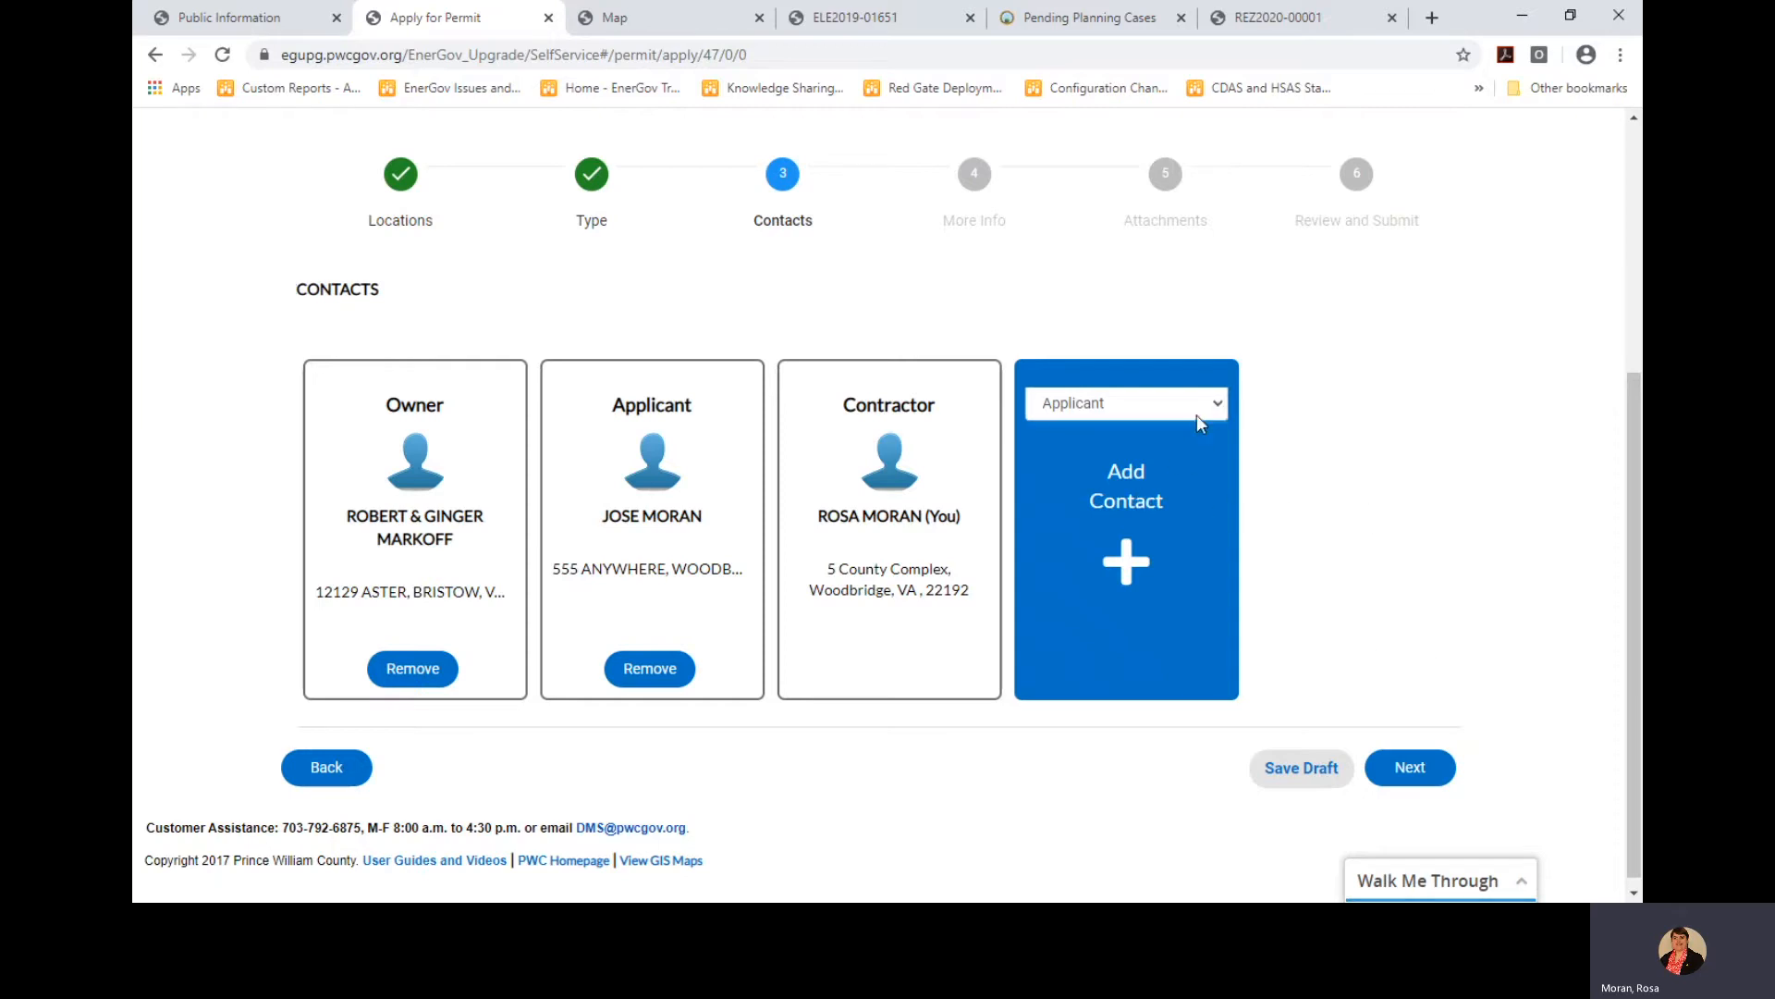
pyautogui.click(1145, 555)
pyautogui.click(1134, 492)
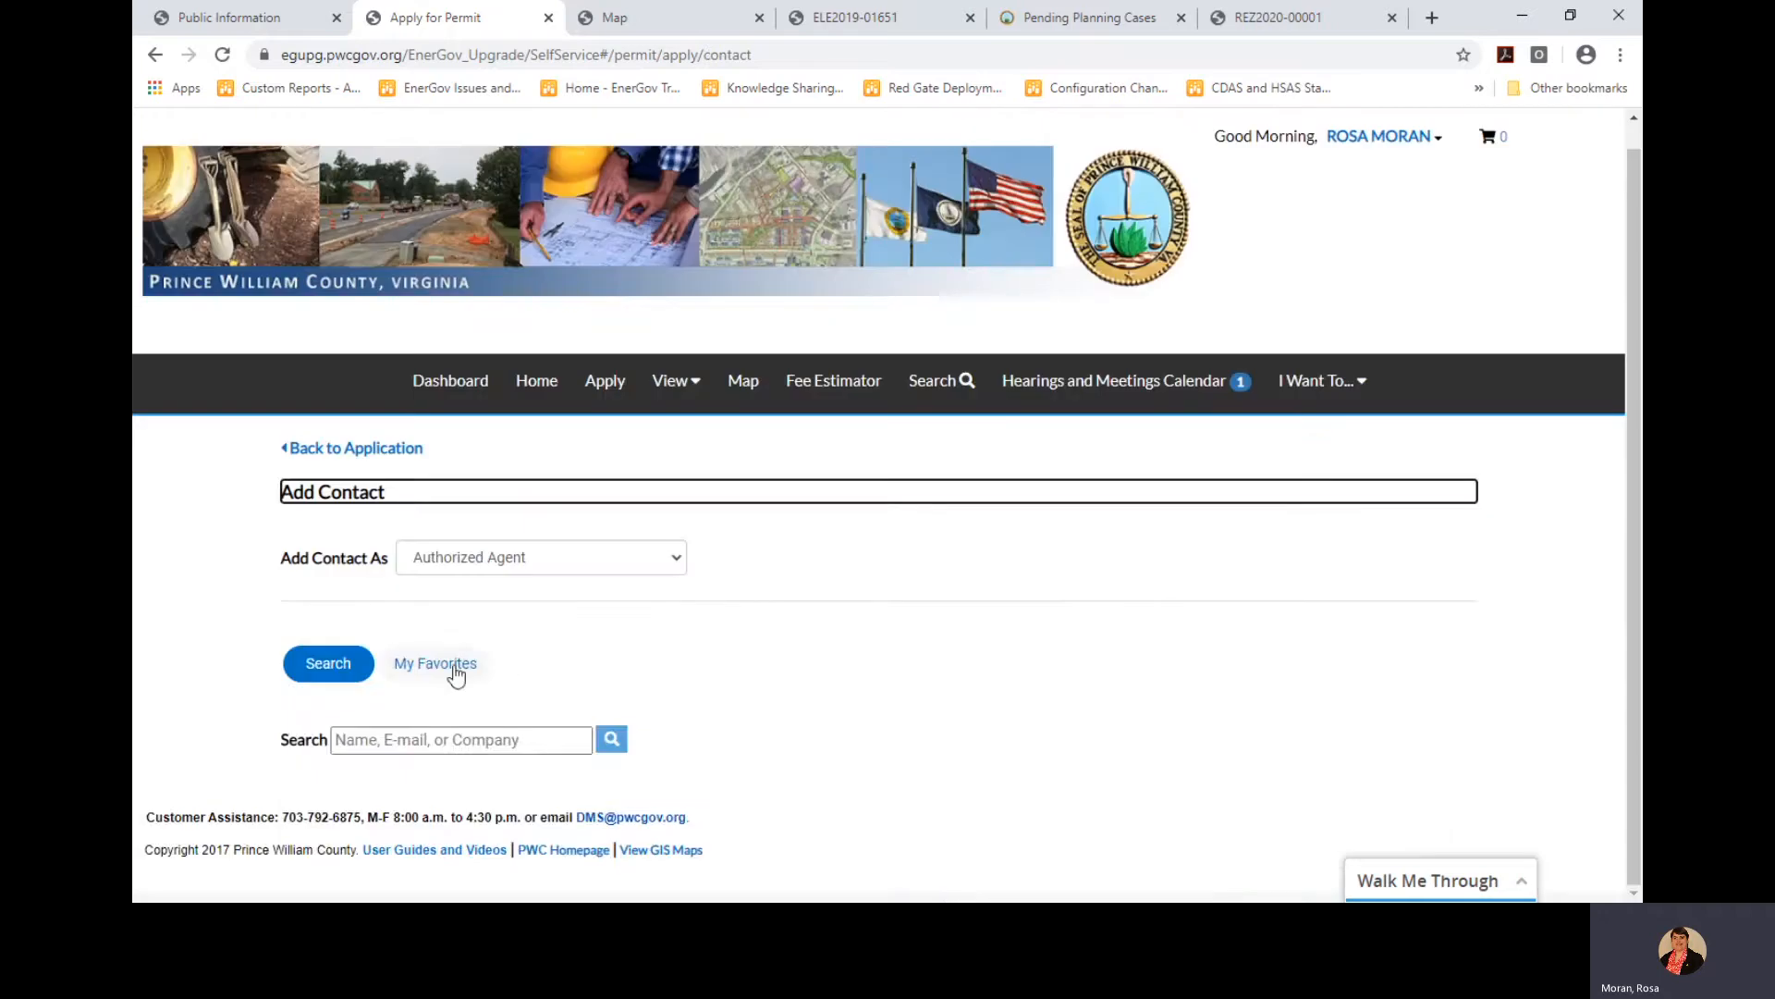
pyautogui.click(449, 668)
pyautogui.scroll(-1, 596, 681)
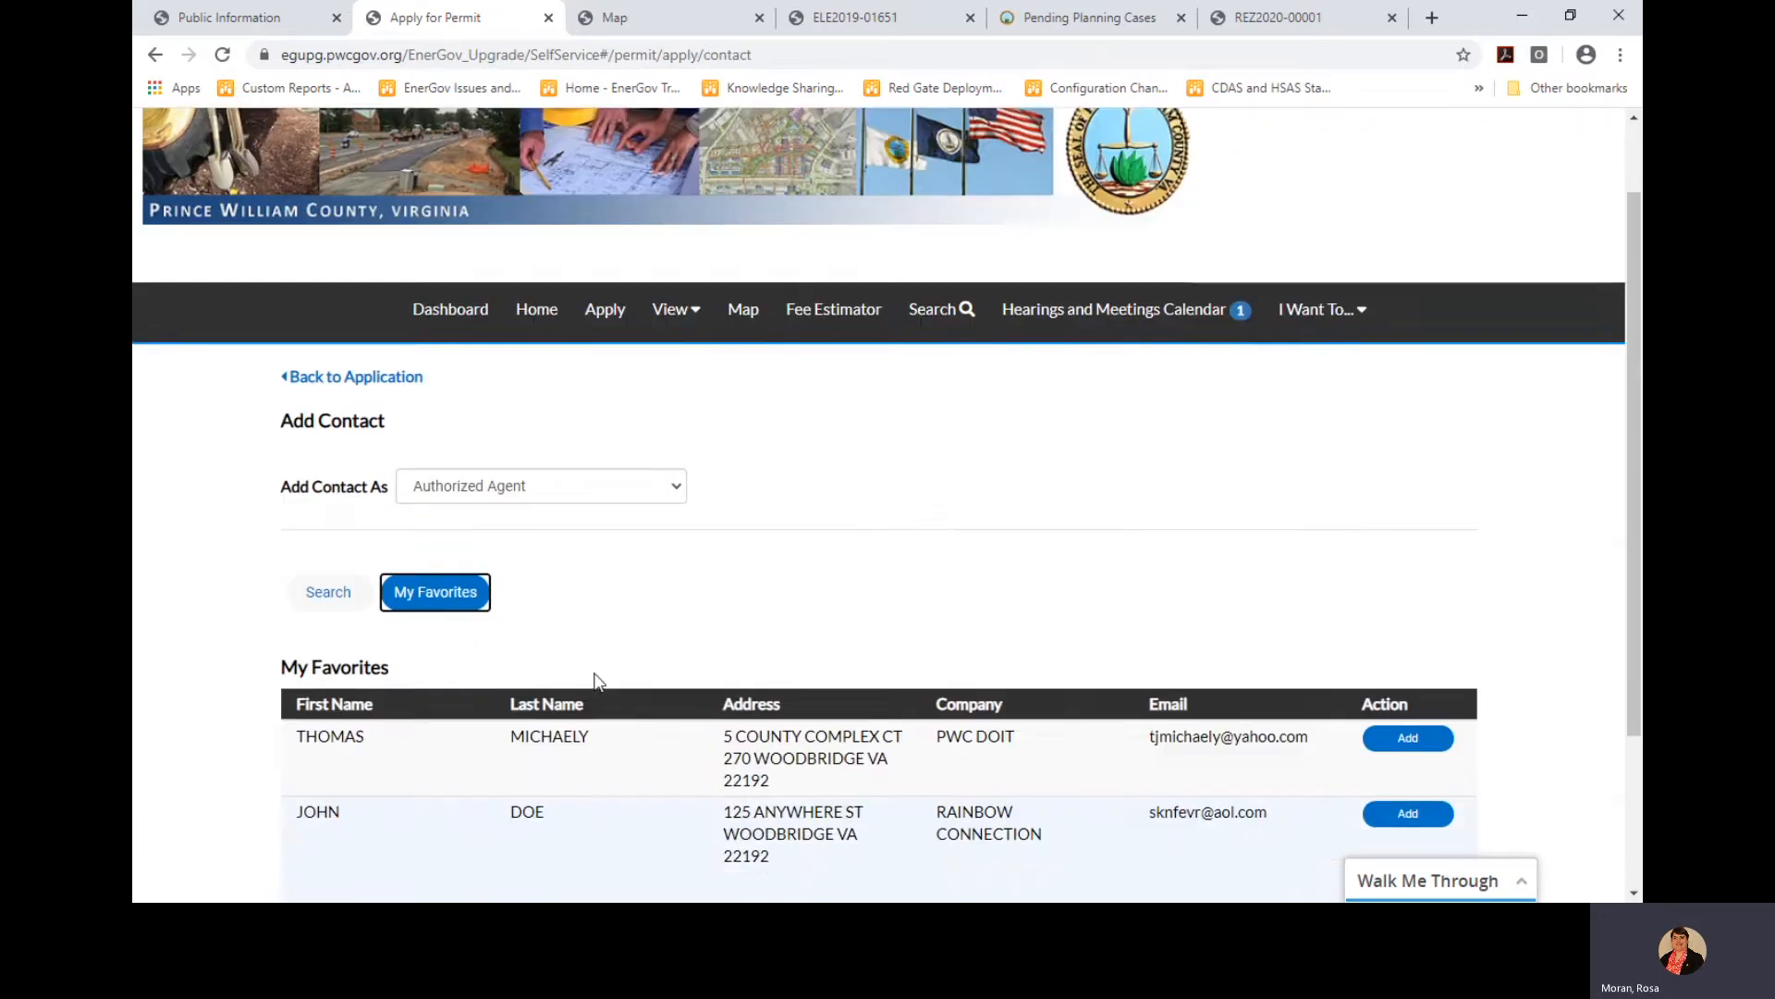
pyautogui.scroll(-1, 596, 681)
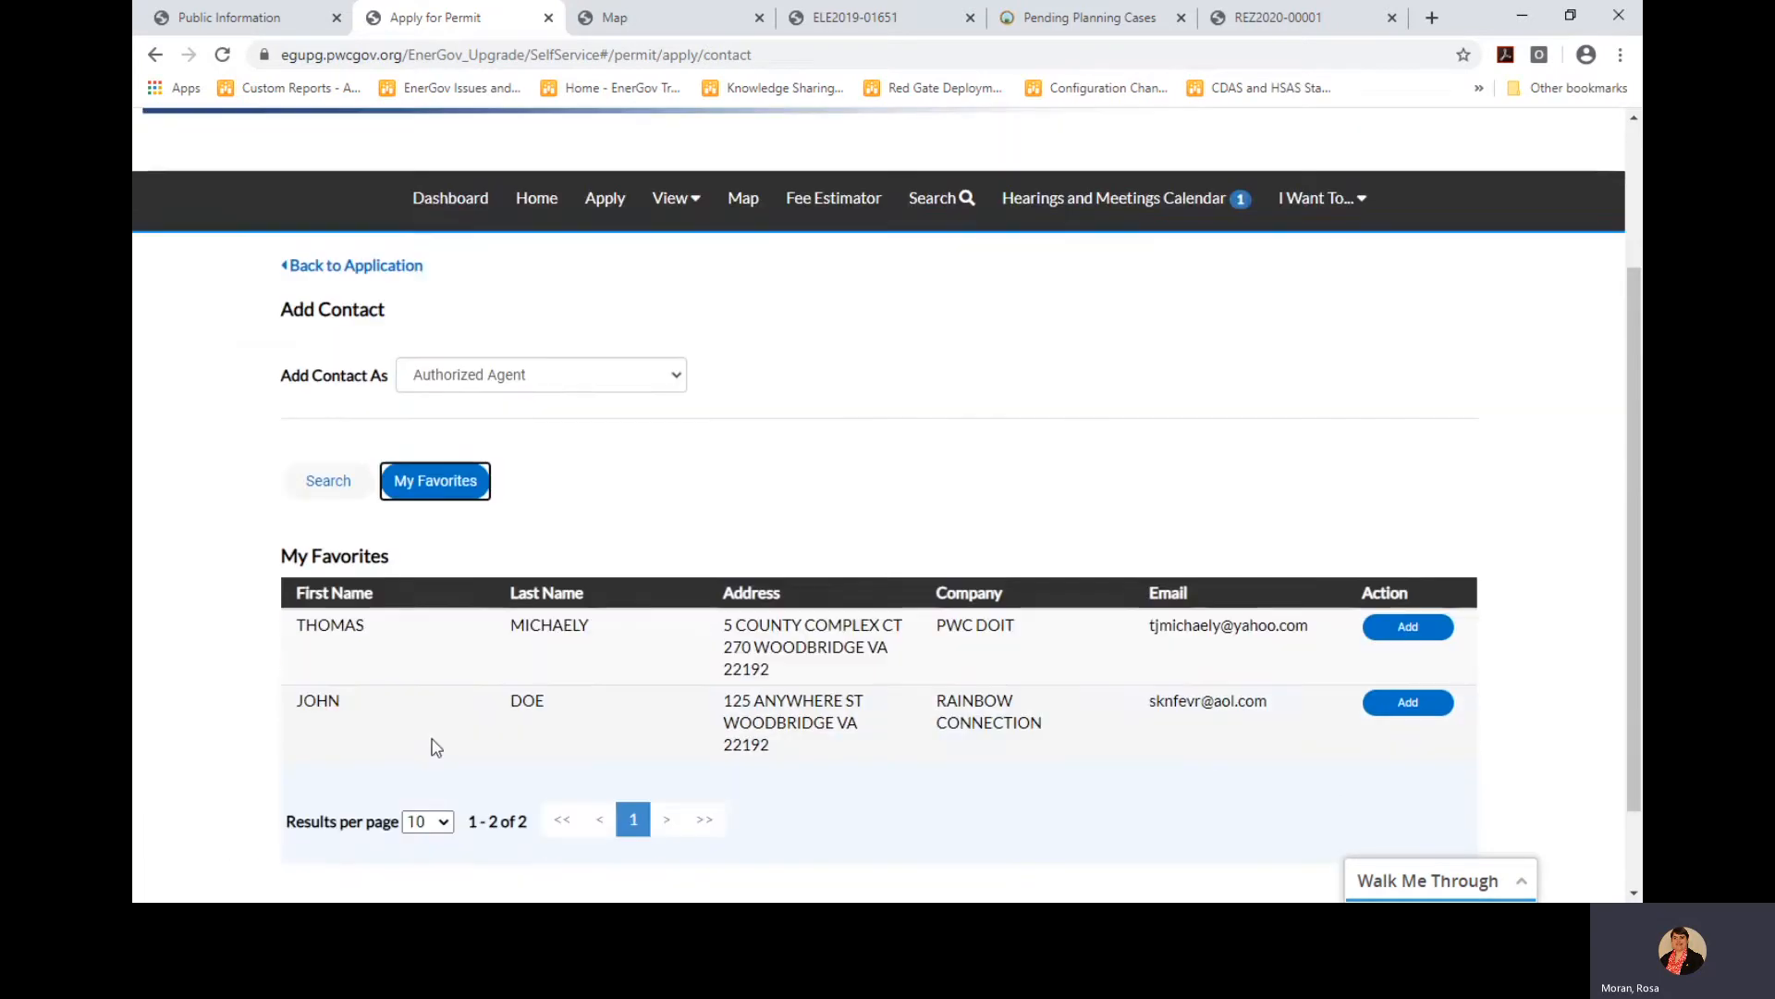
pyautogui.click(1420, 708)
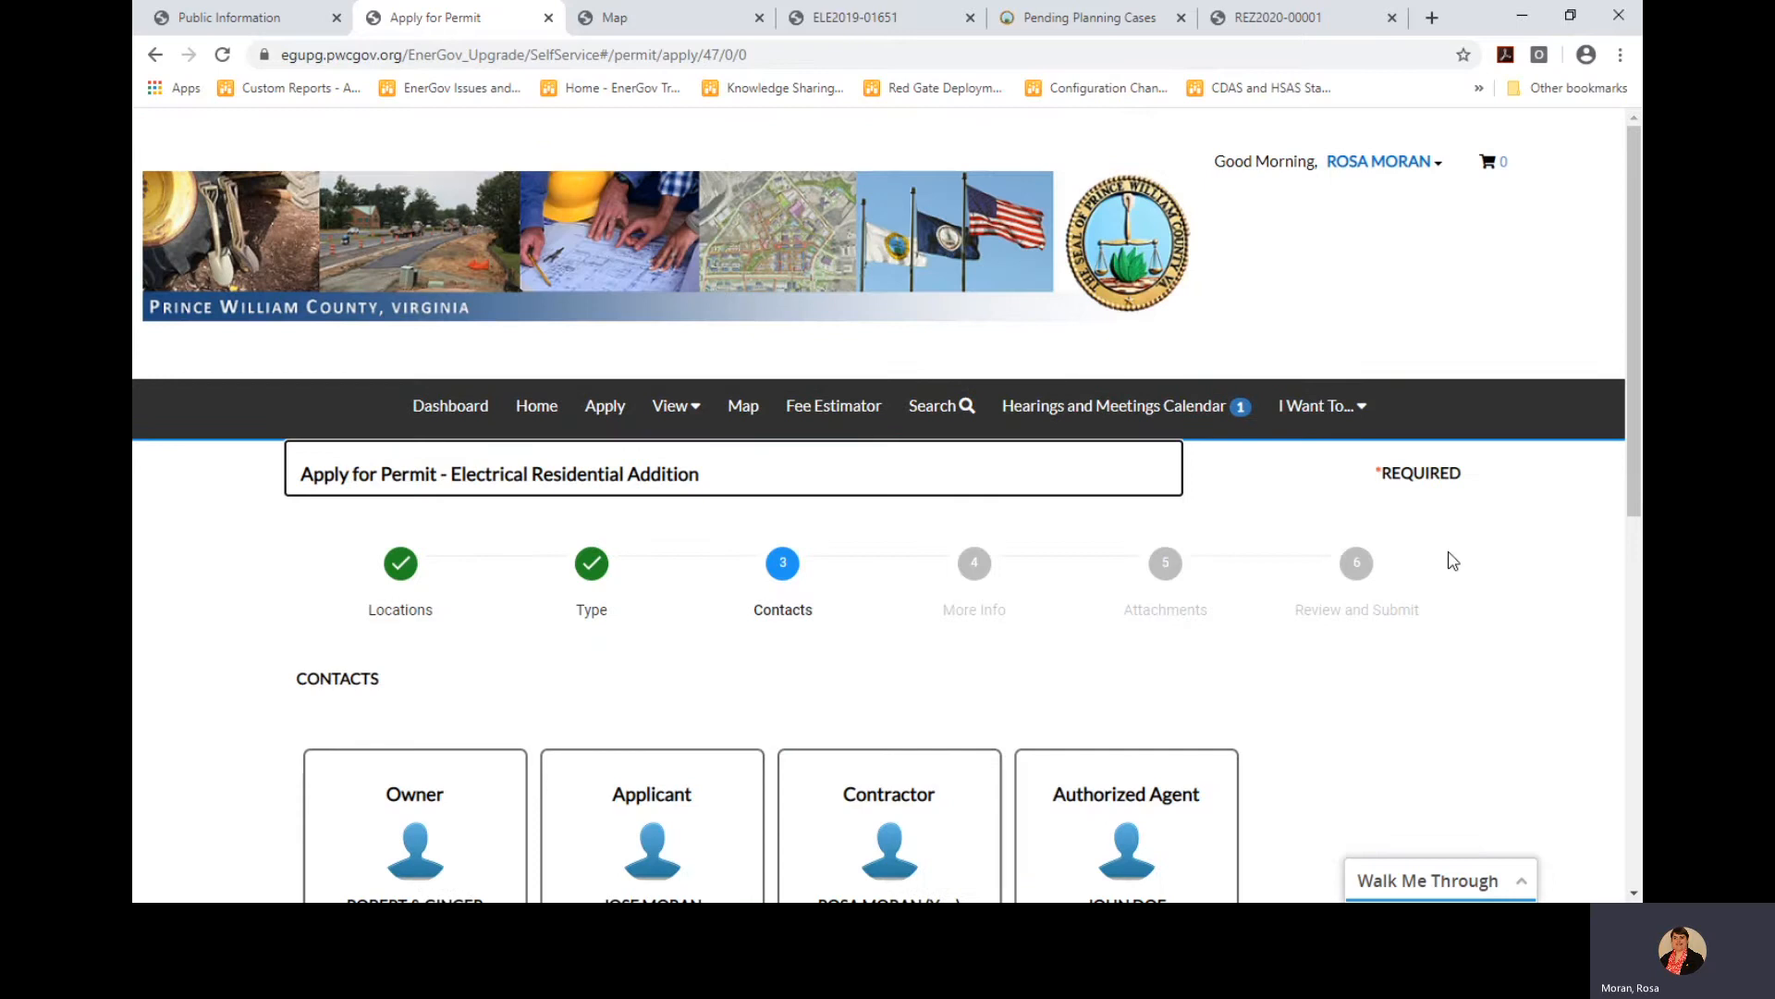
pyautogui.scroll(-3, 1460, 608)
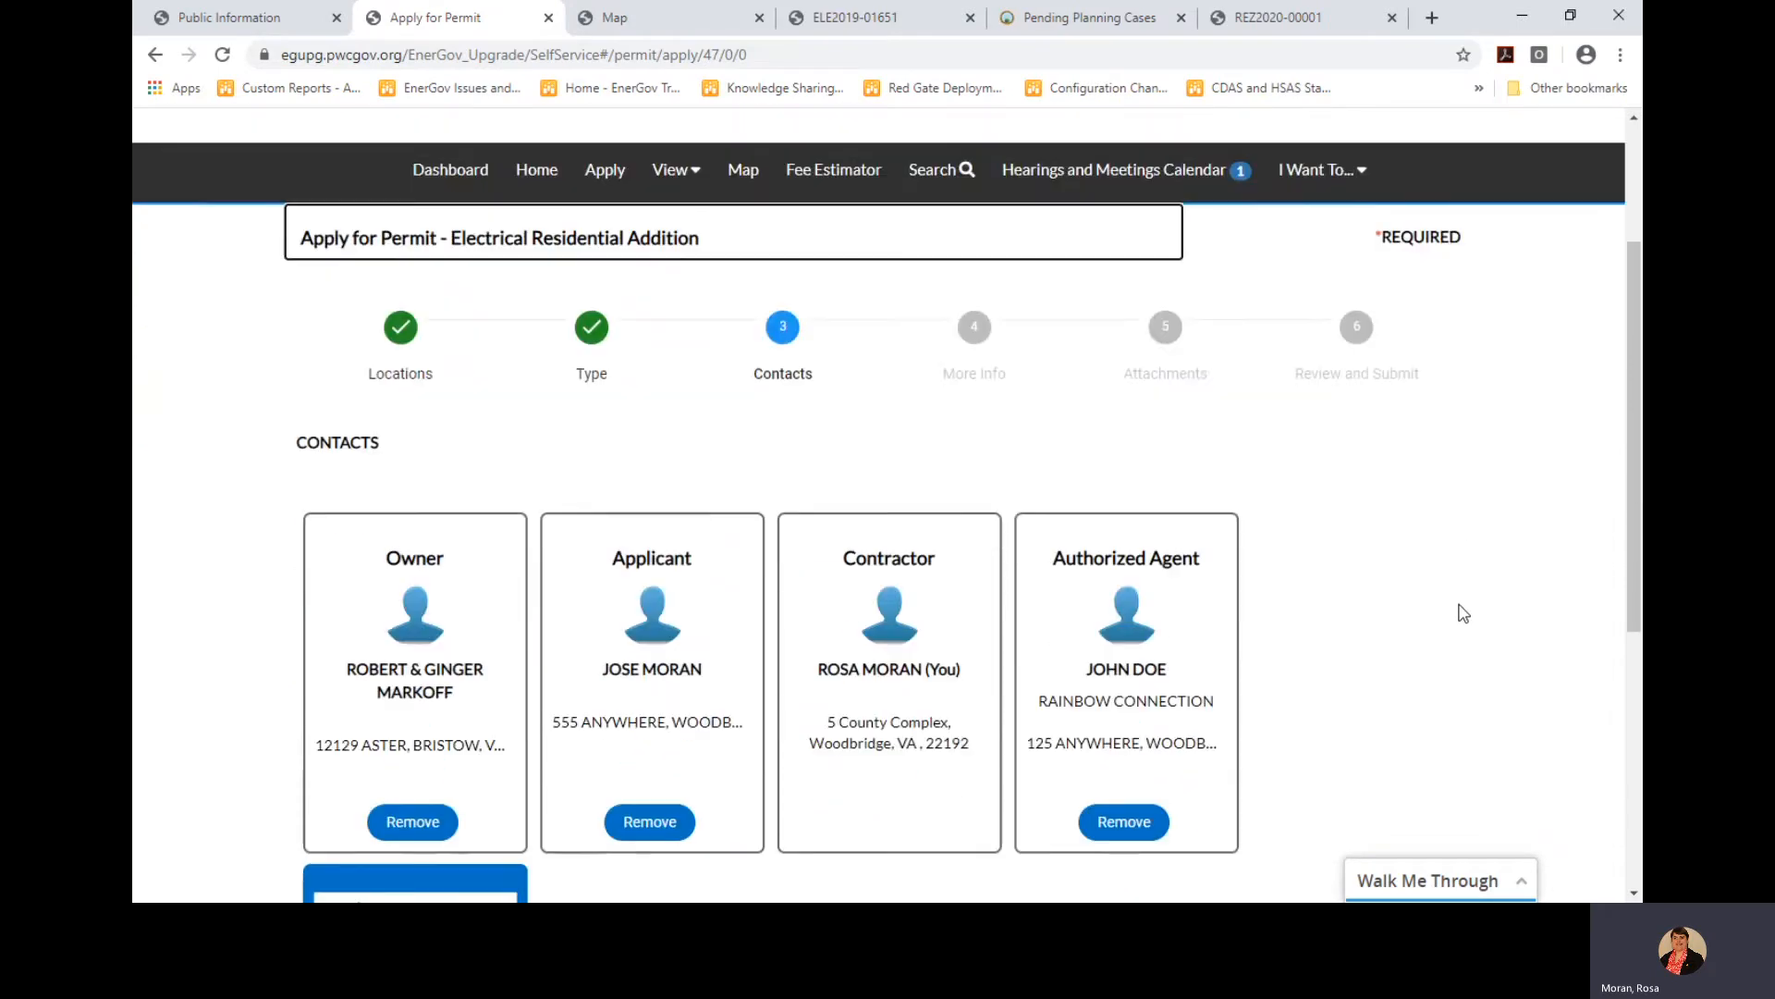
pyautogui.scroll(-2, 1460, 613)
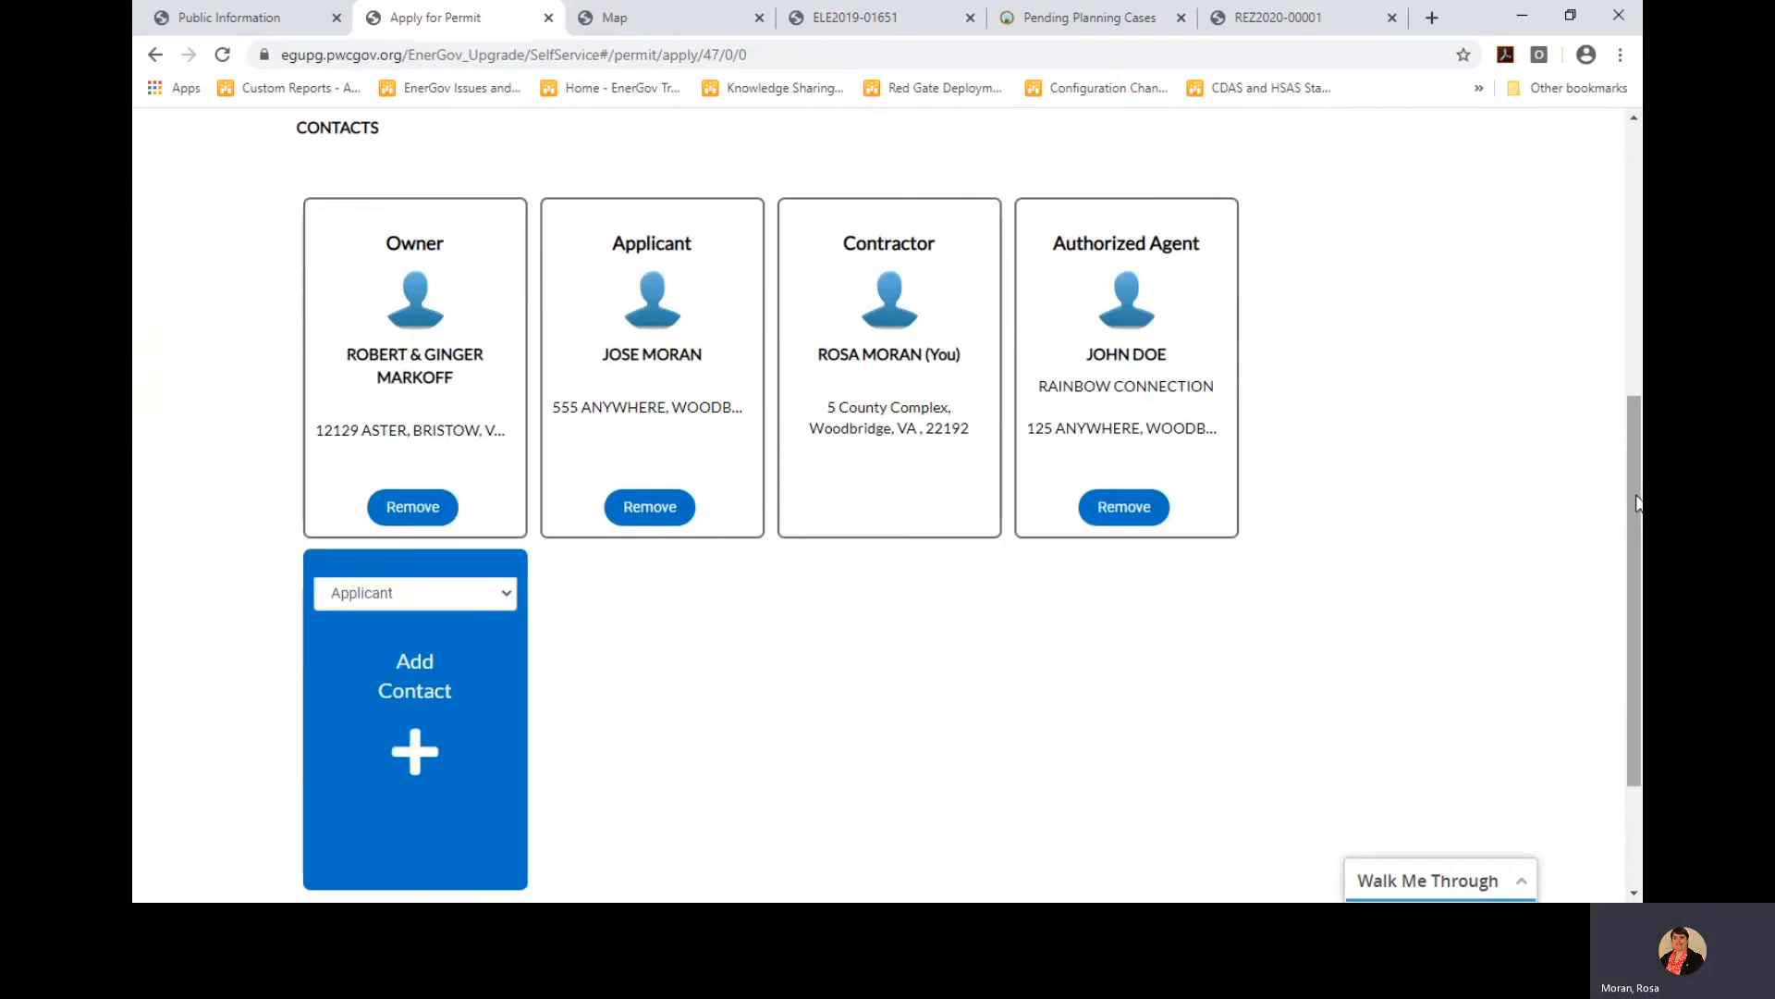
pyautogui.scroll(-2, 1636, 515)
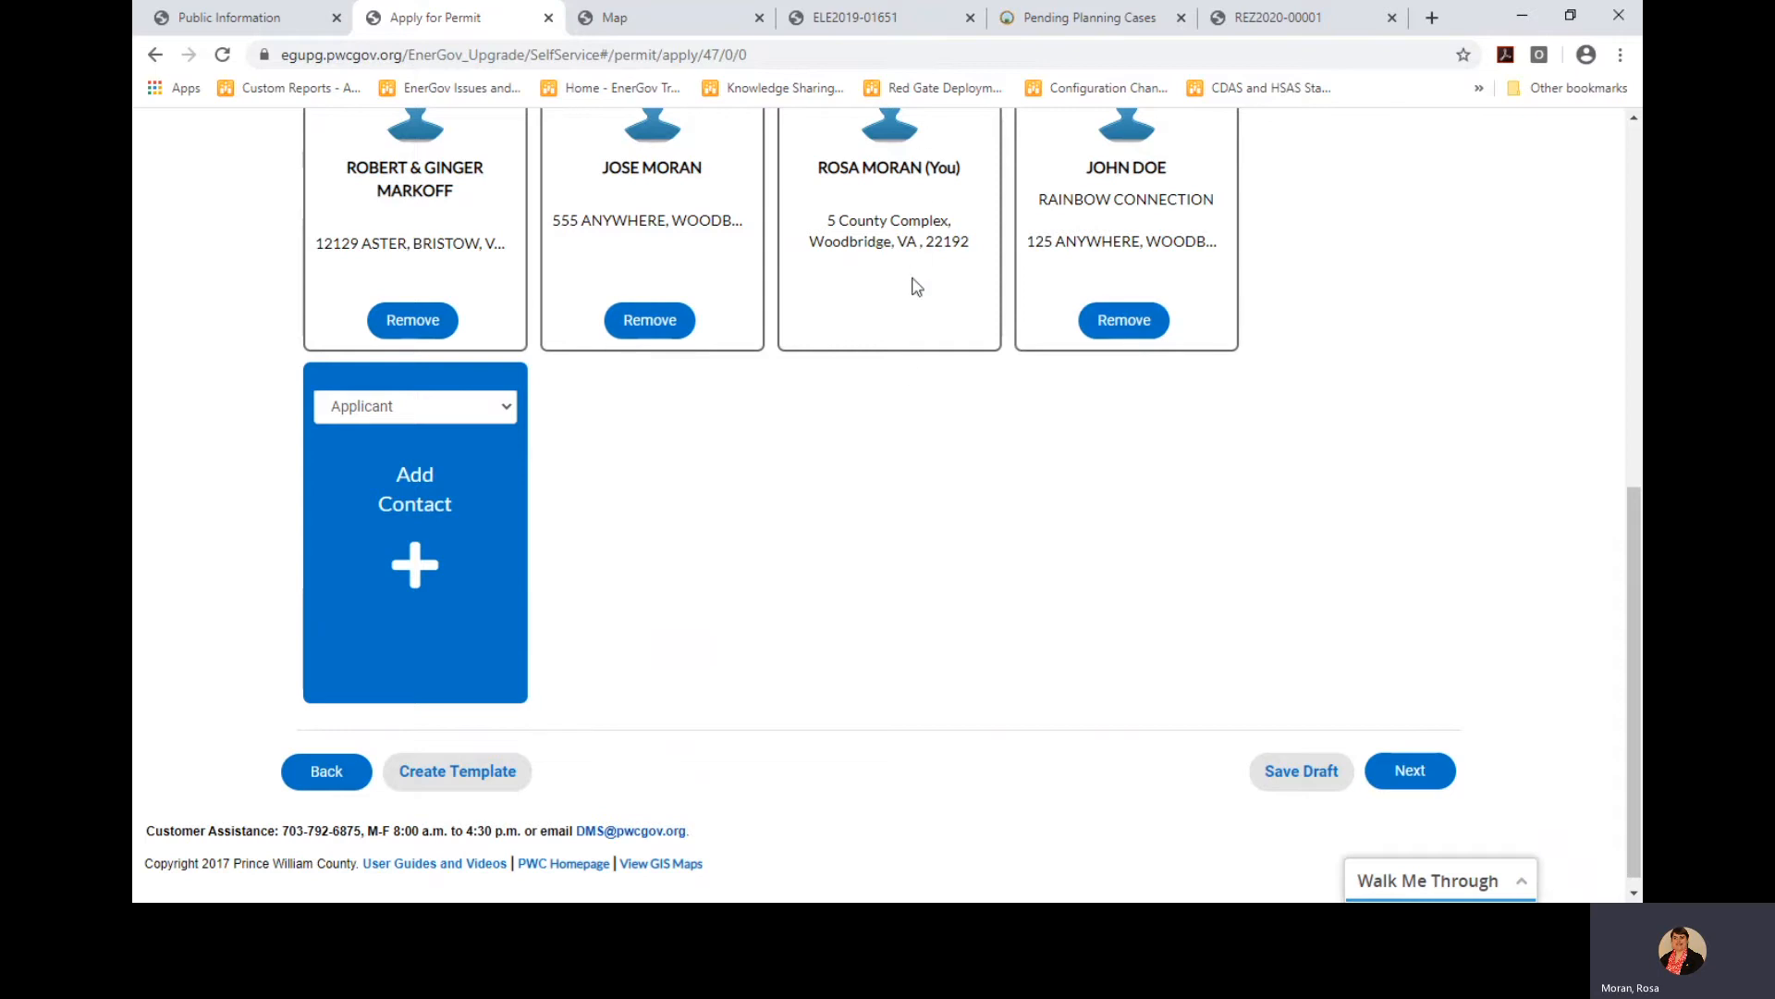
# On the More Info step, set Plan Code Year to 2015 and Plan Code Book to IRC
pyautogui.click(1411, 778)
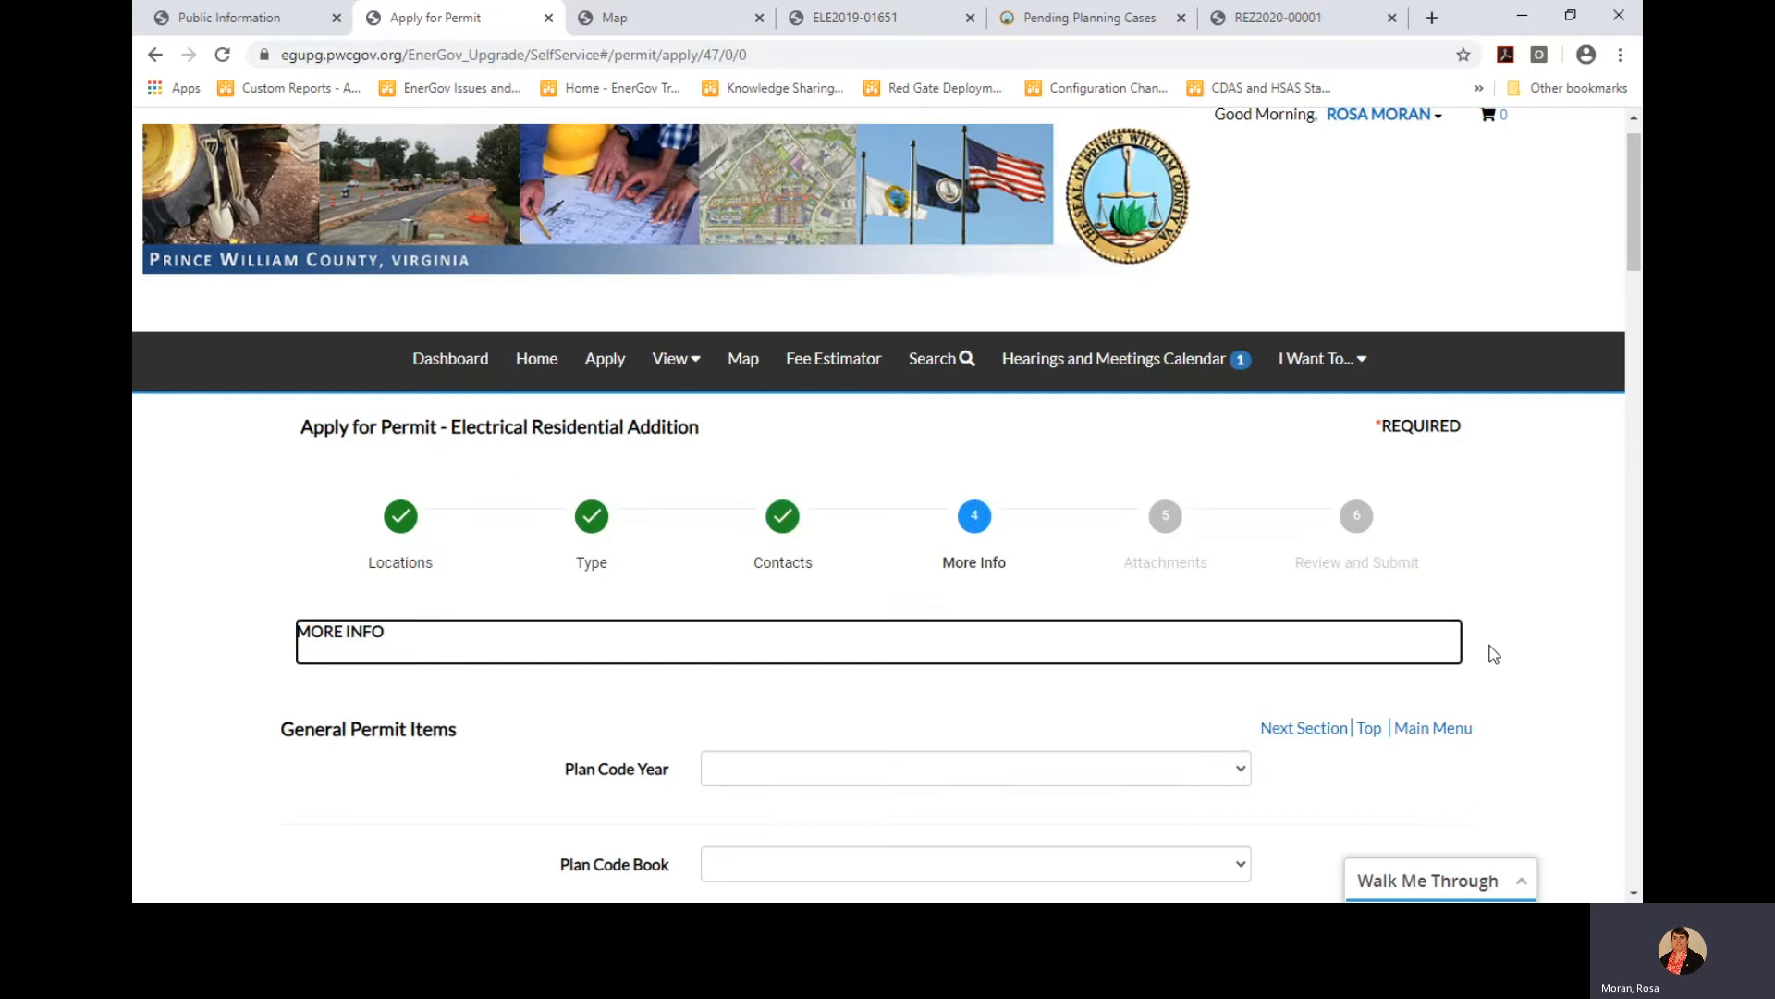
pyautogui.scroll(-5, 1491, 654)
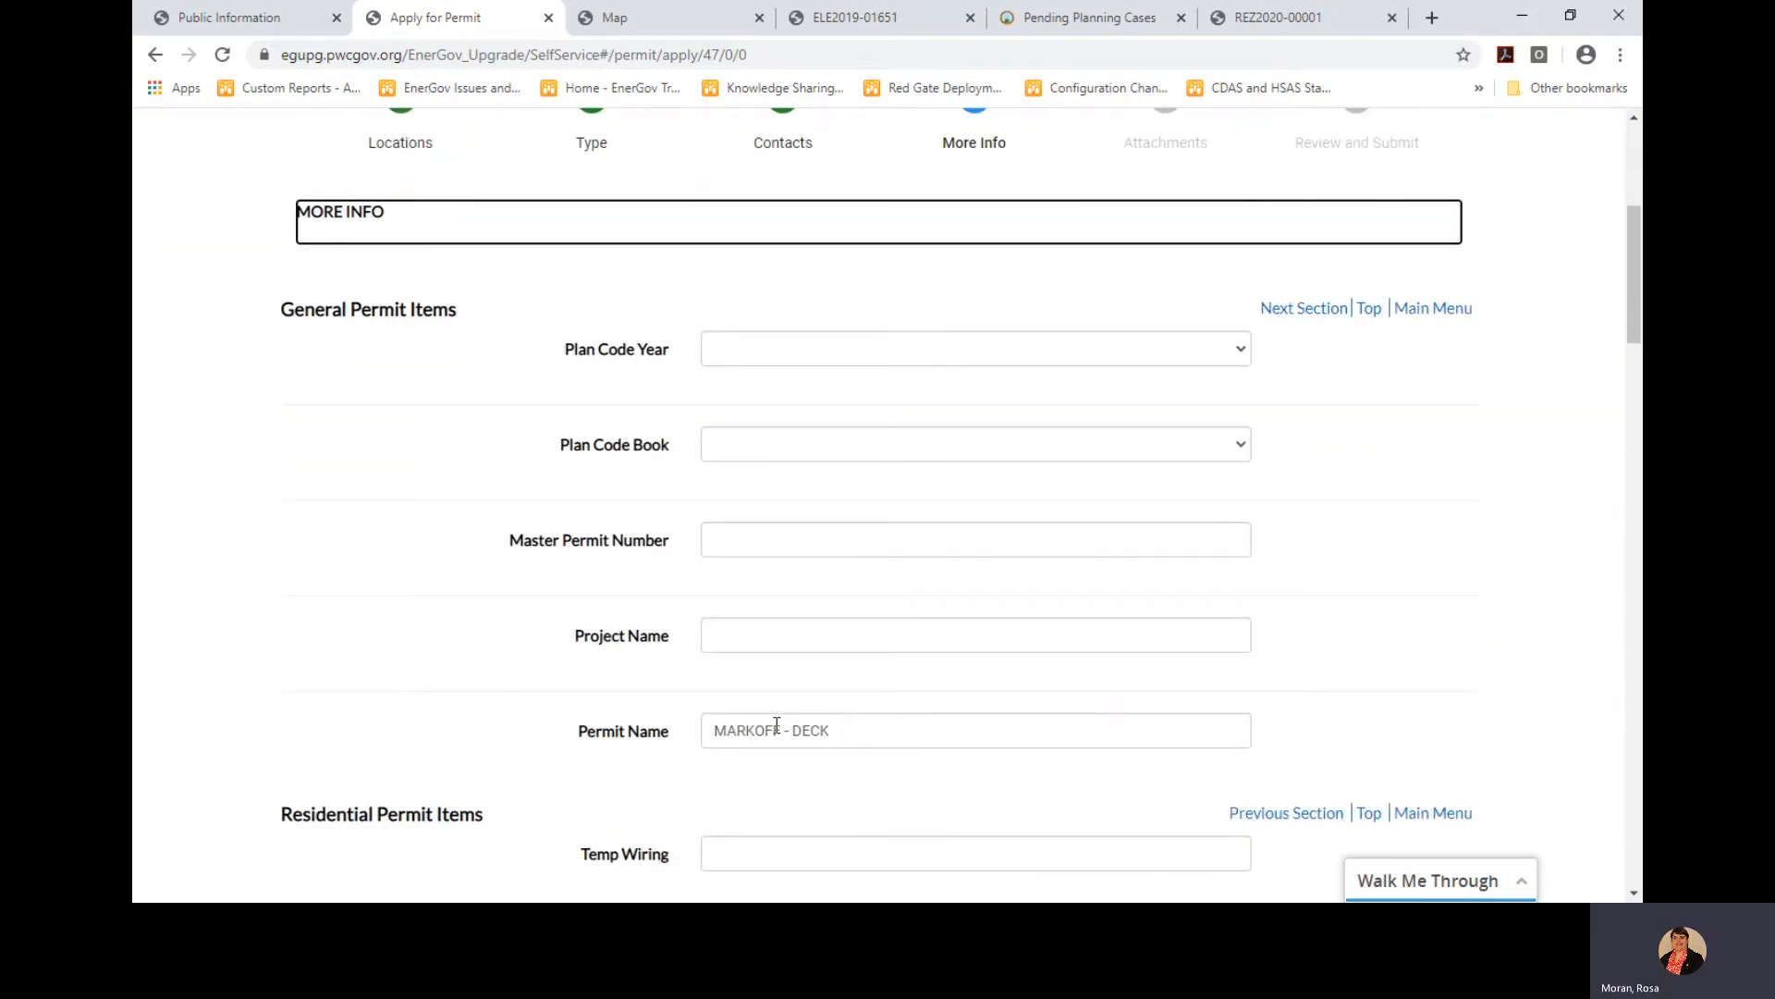
pyautogui.click(744, 358)
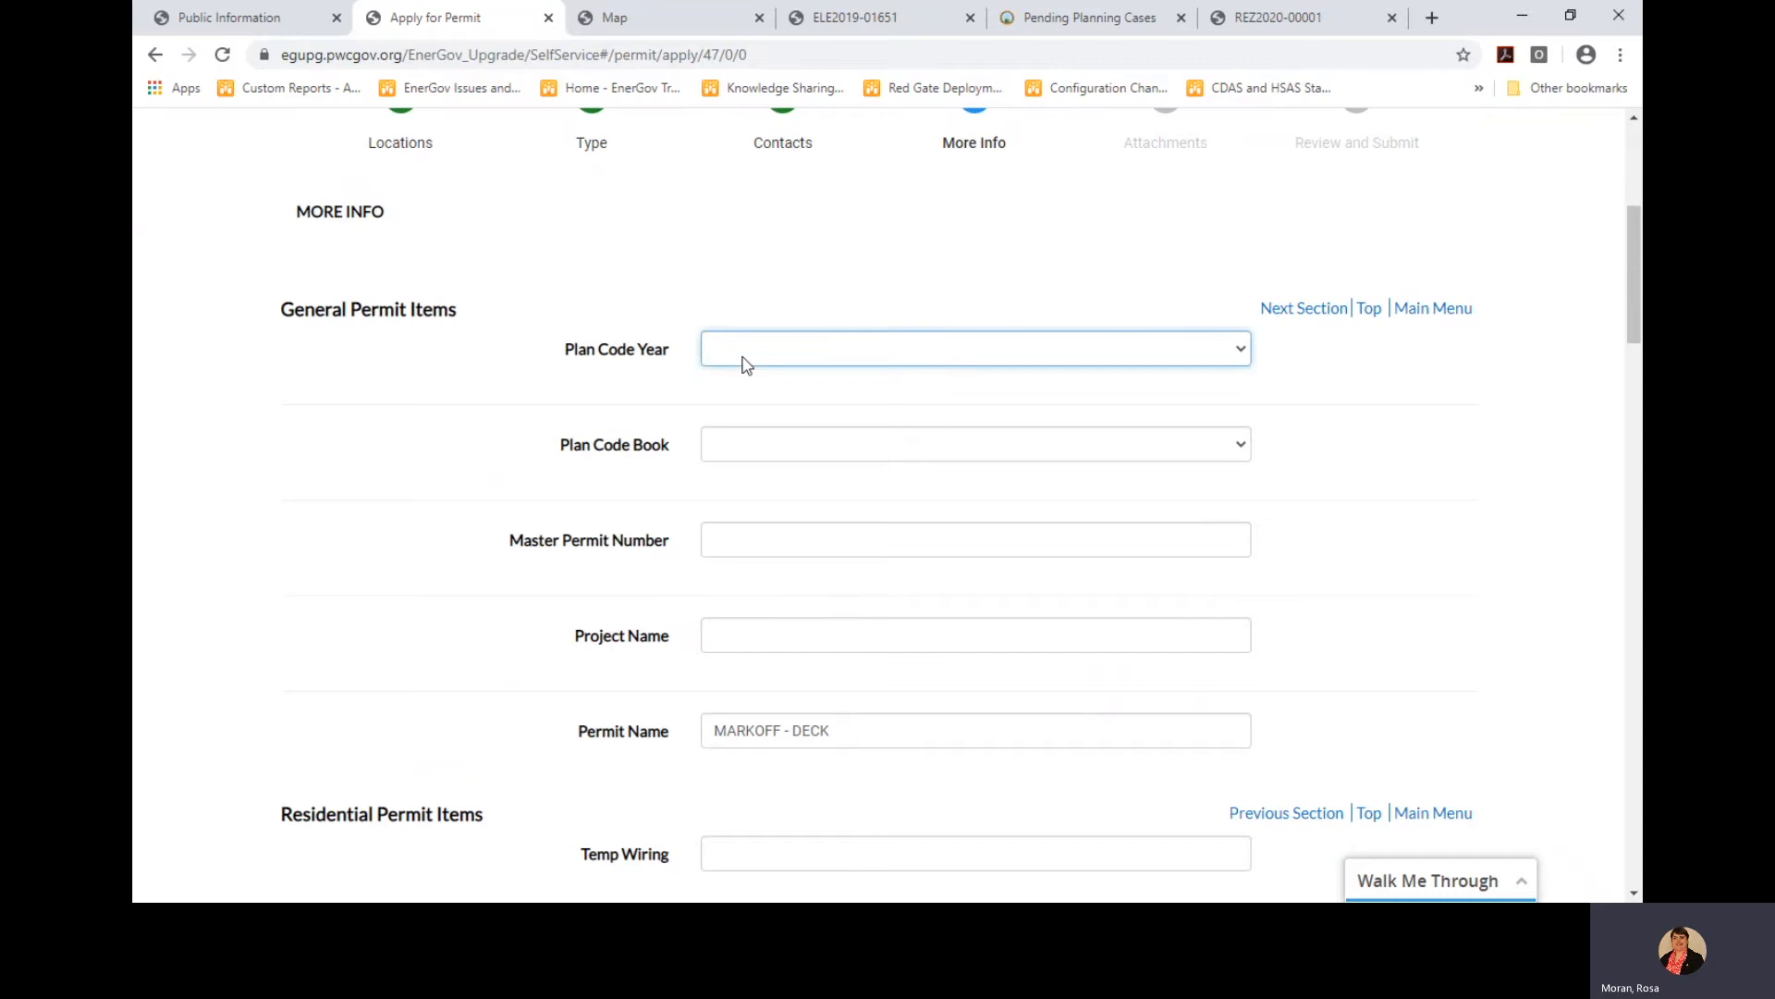
pyautogui.click(745, 652)
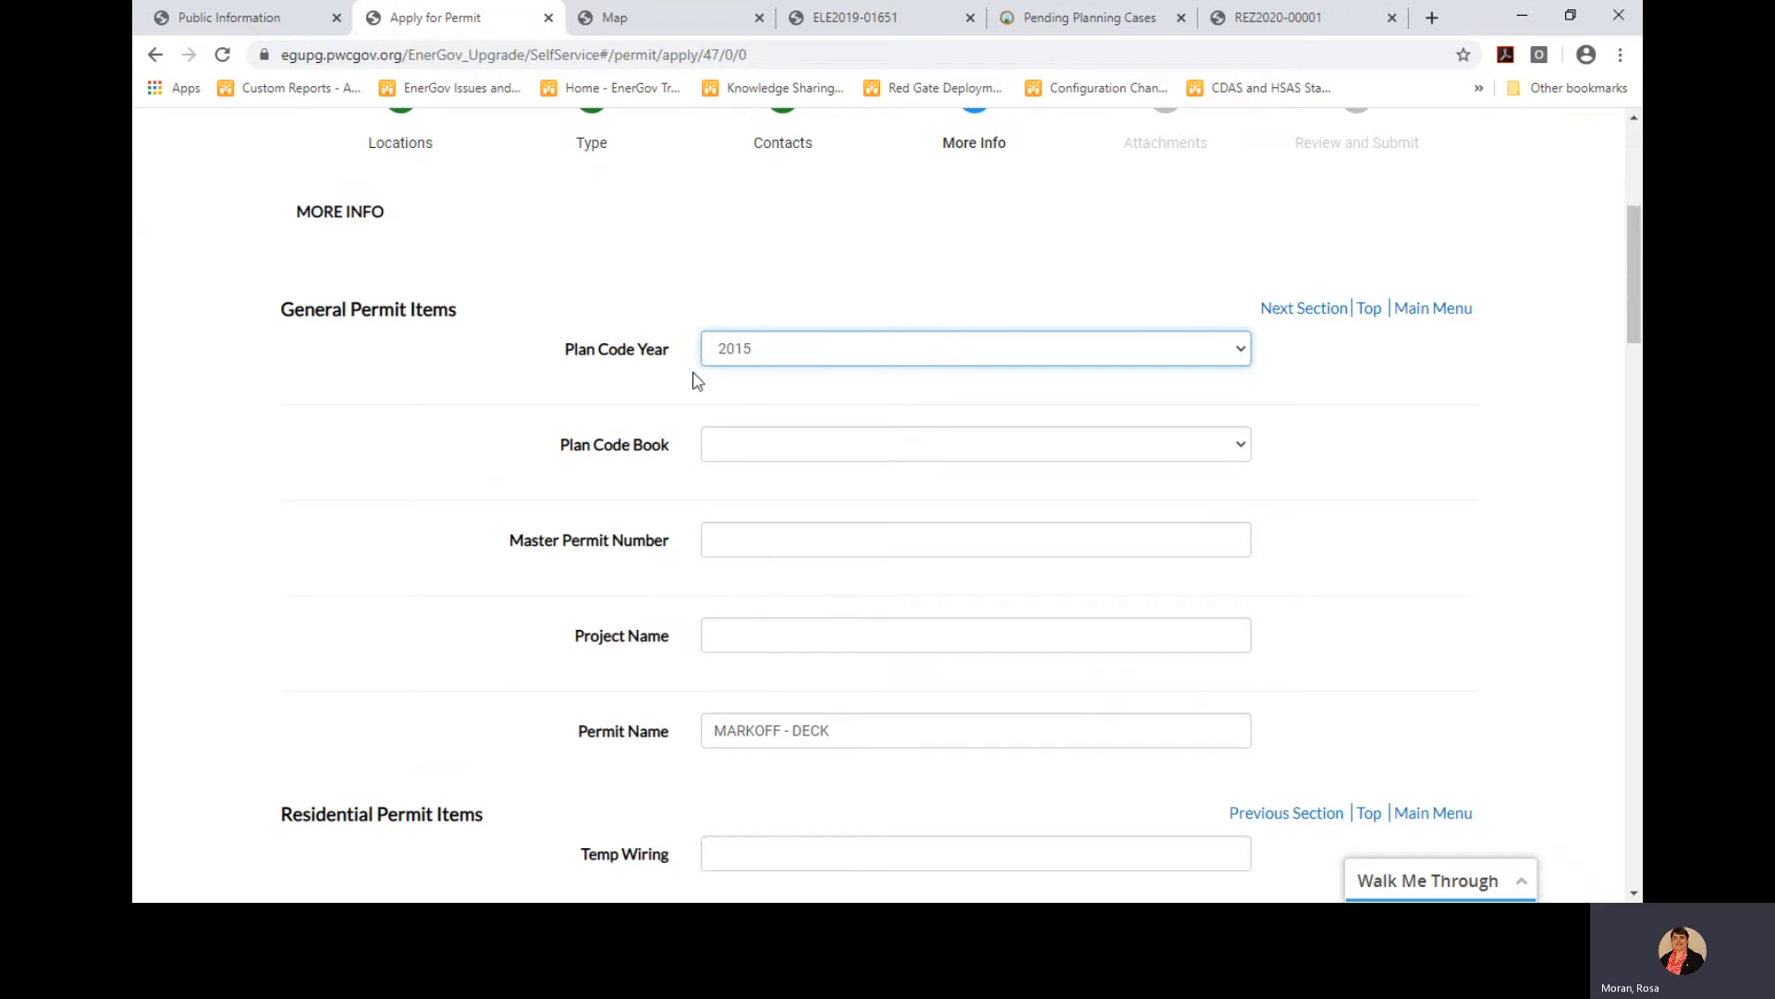
pyautogui.click(747, 456)
pyautogui.click(739, 636)
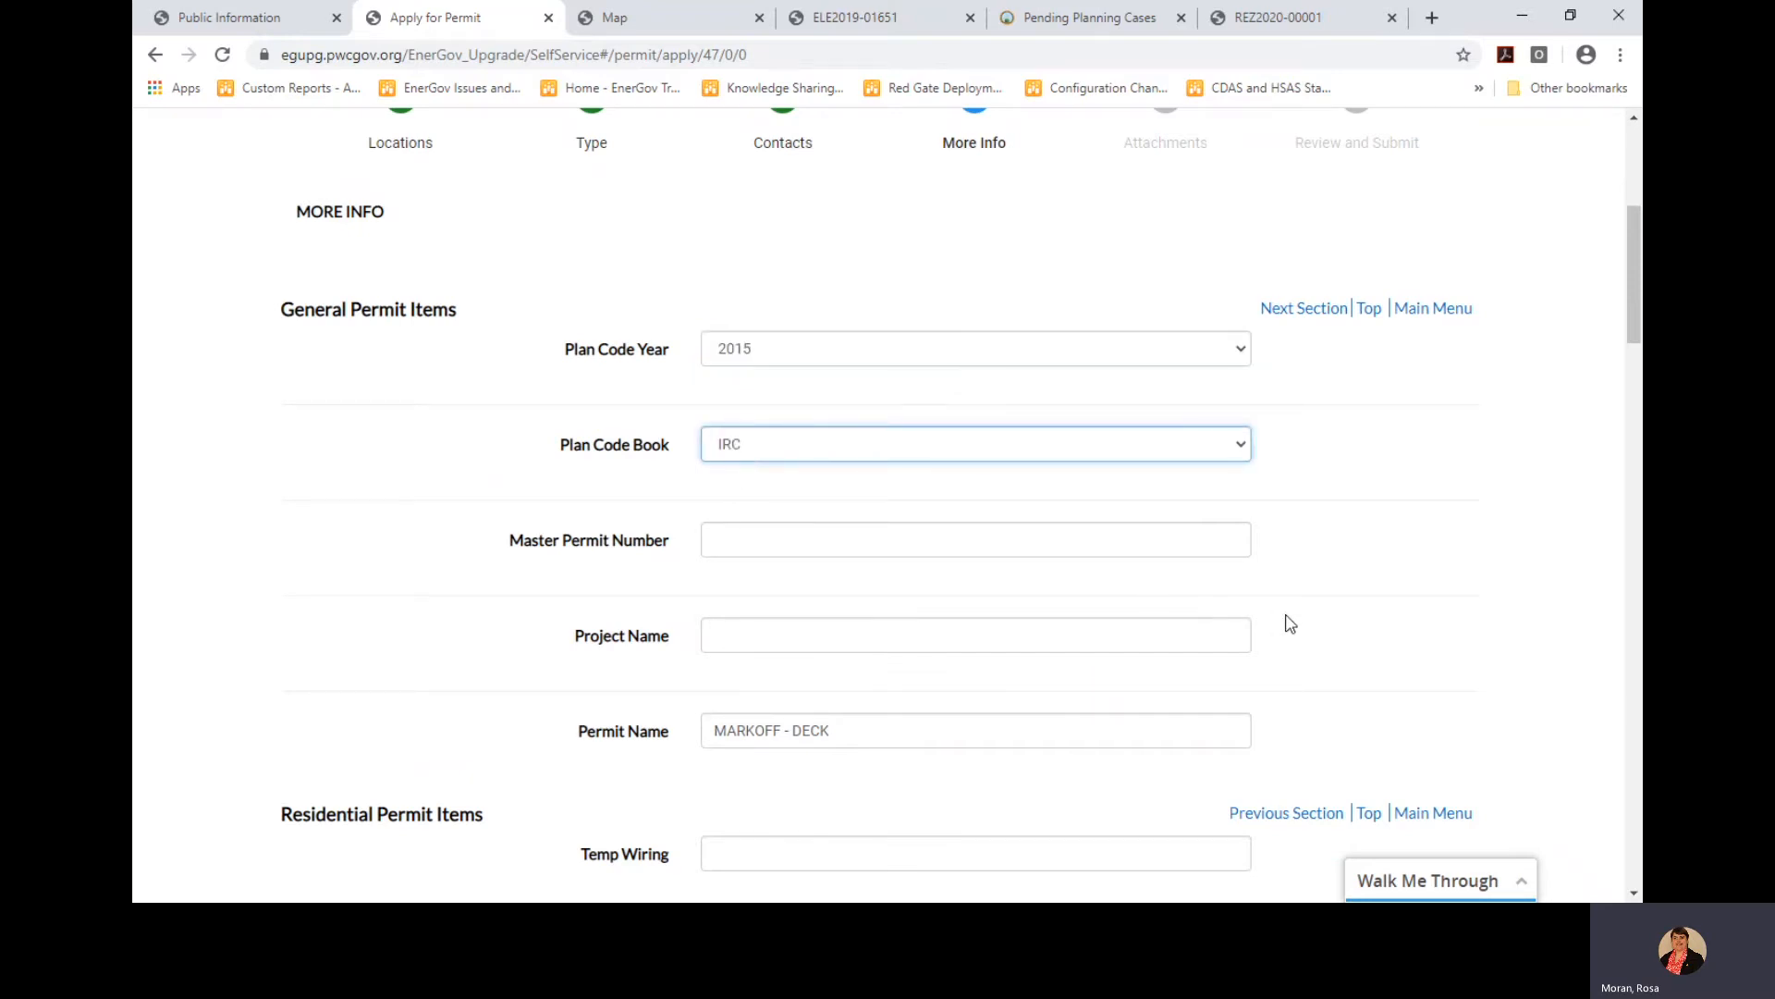
# Set the light fixture count to 5 and advance to Attachments
pyautogui.scroll(-5, 1291, 624)
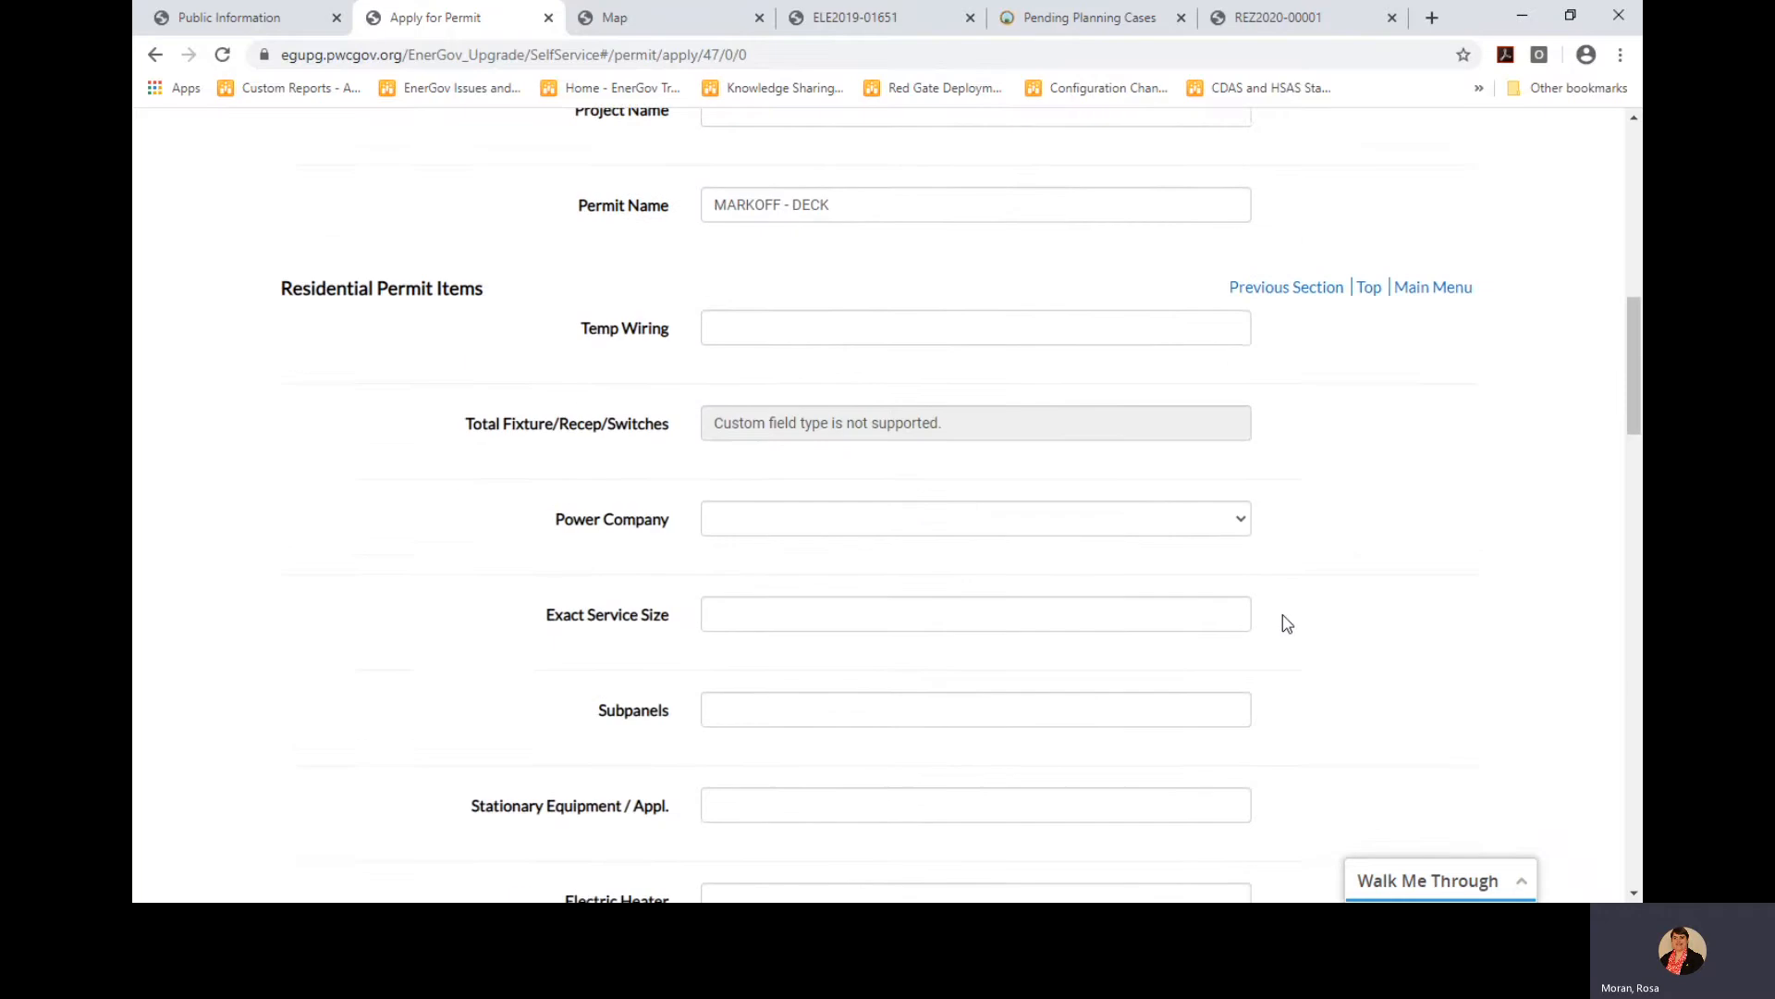
pyautogui.scroll(-3, 1287, 624)
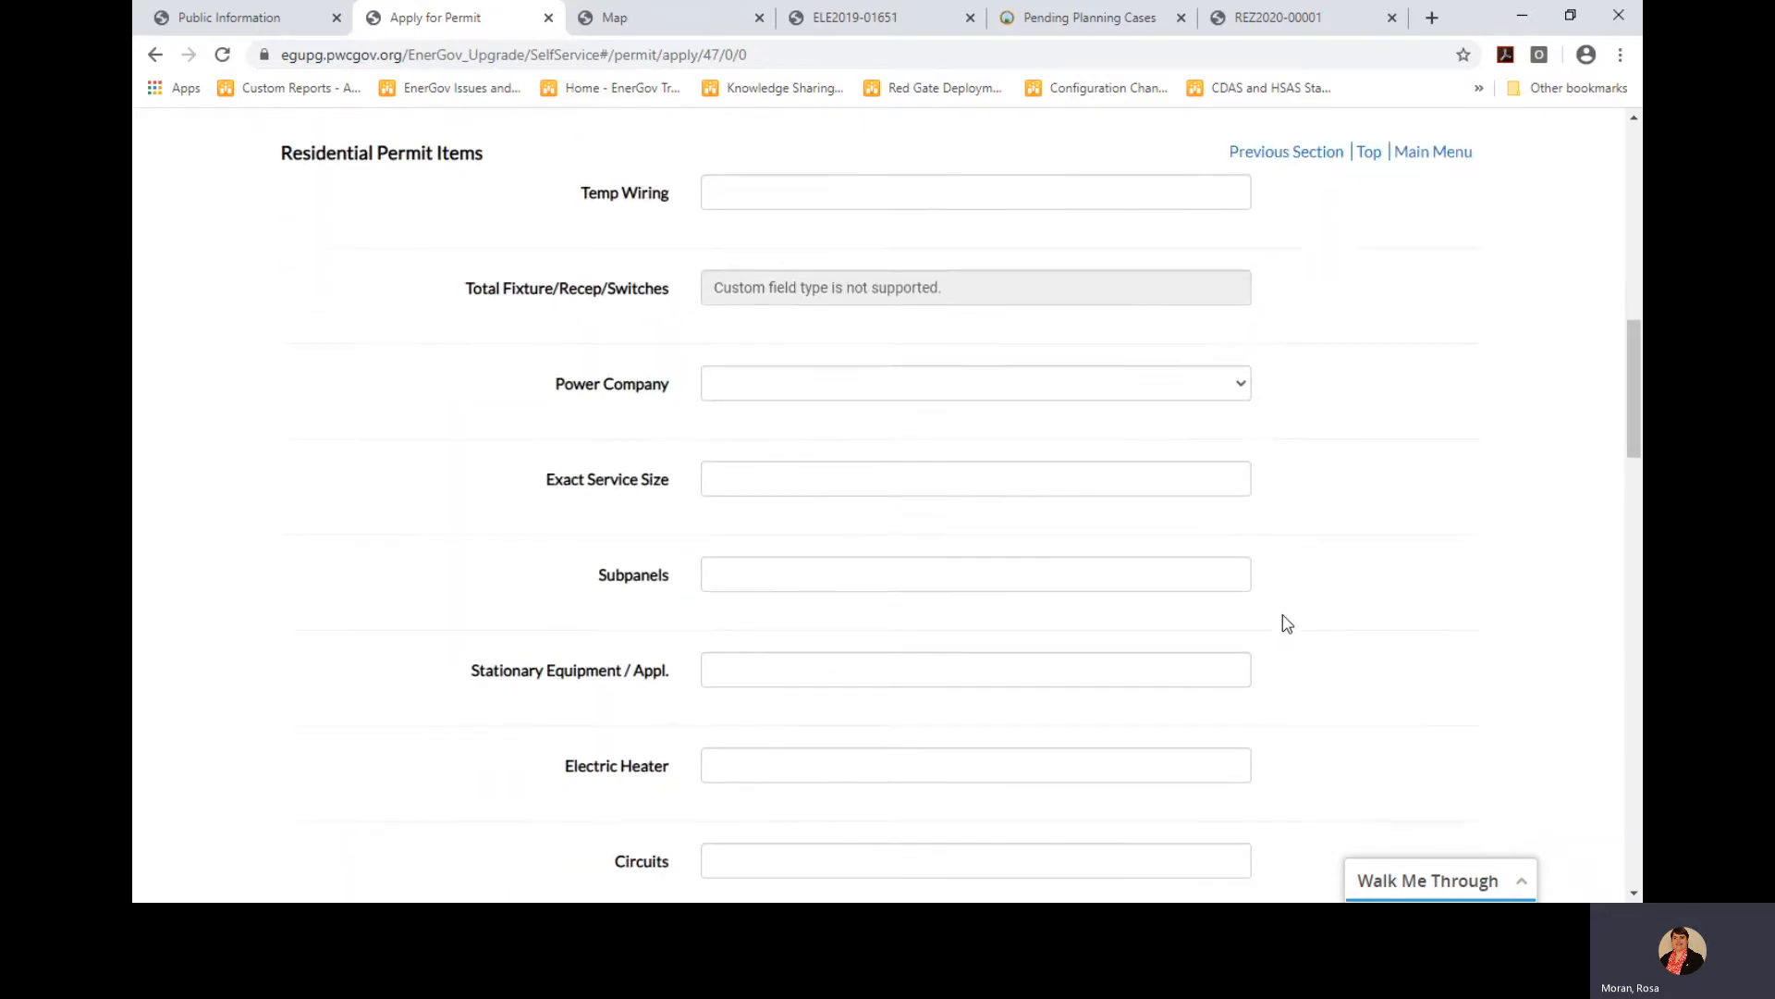
pyautogui.scroll(-3, 1287, 624)
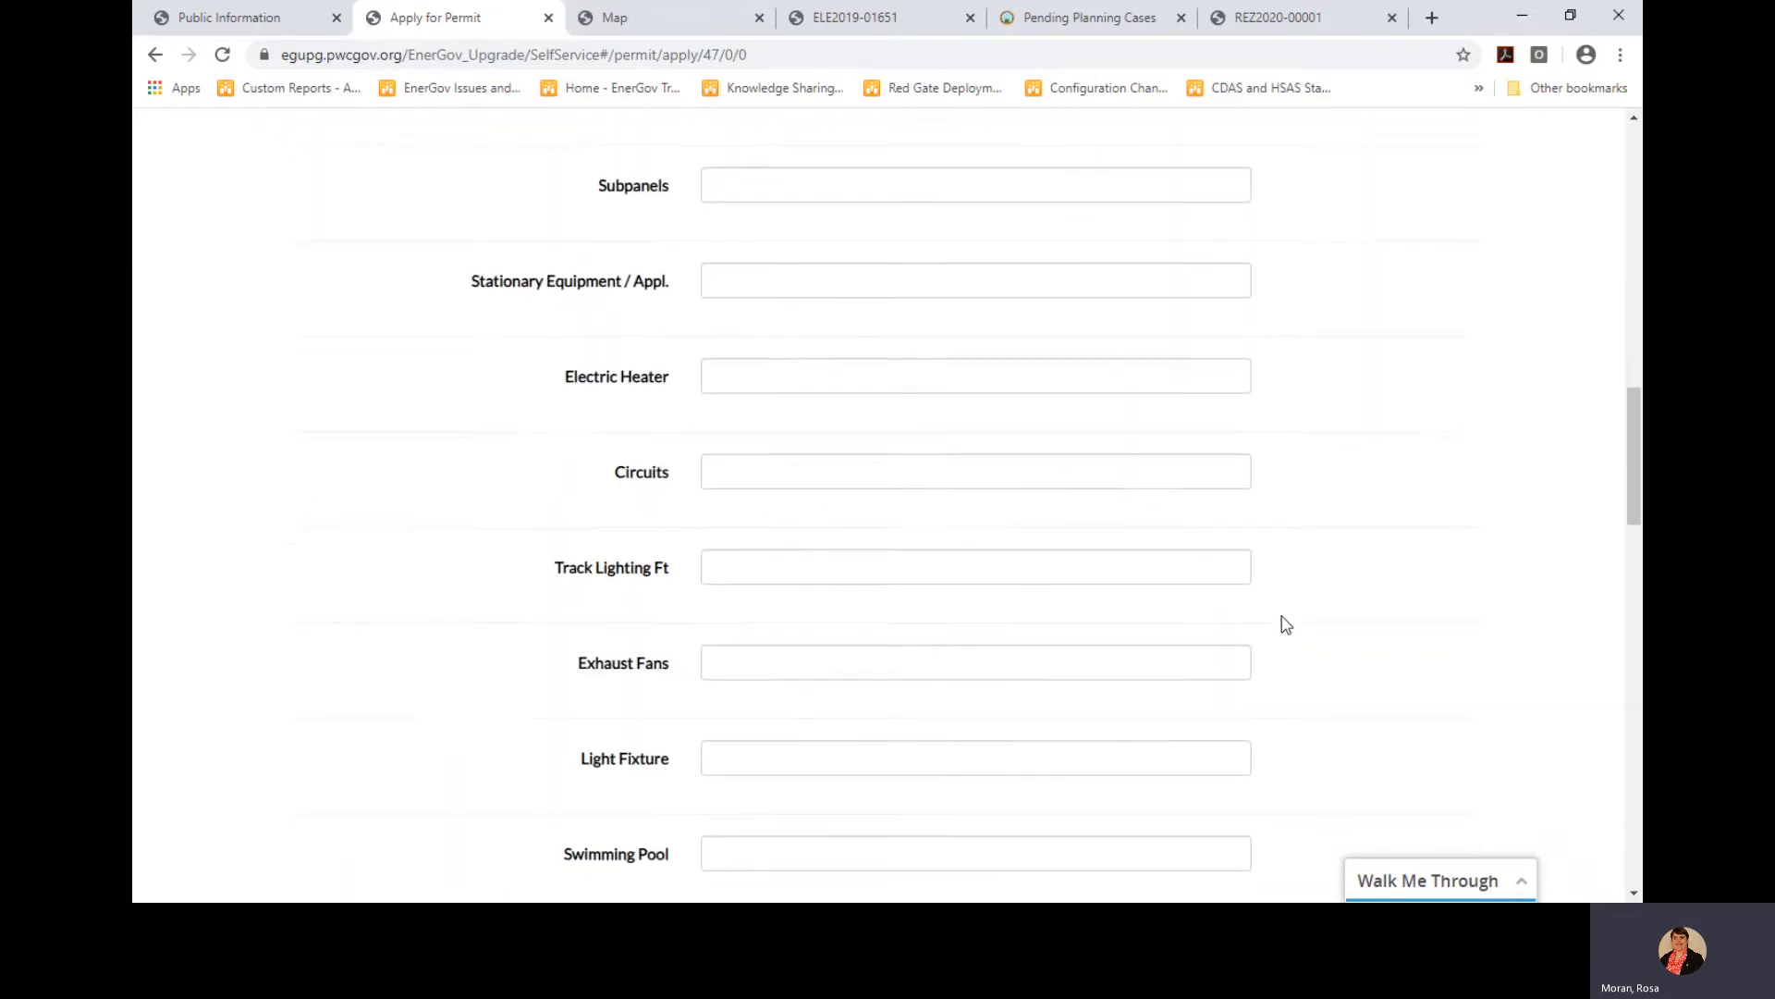
pyautogui.click(879, 682)
pyautogui.write('4')
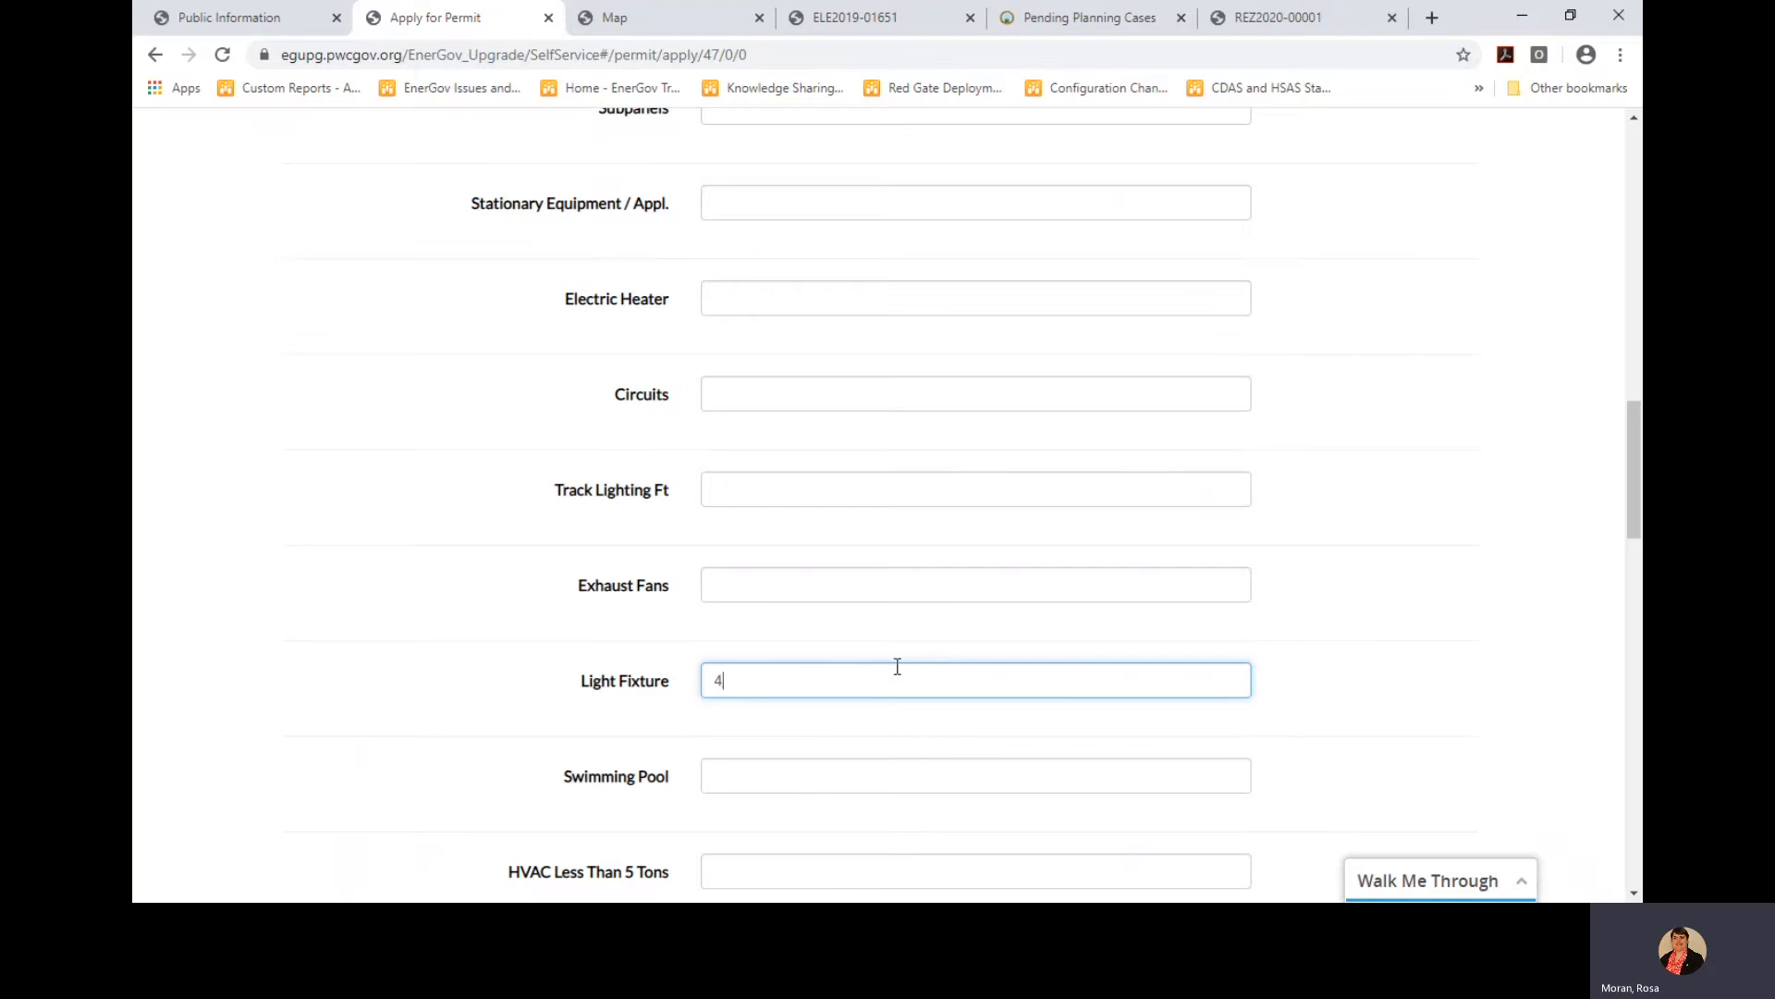
pyautogui.click(1419, 548)
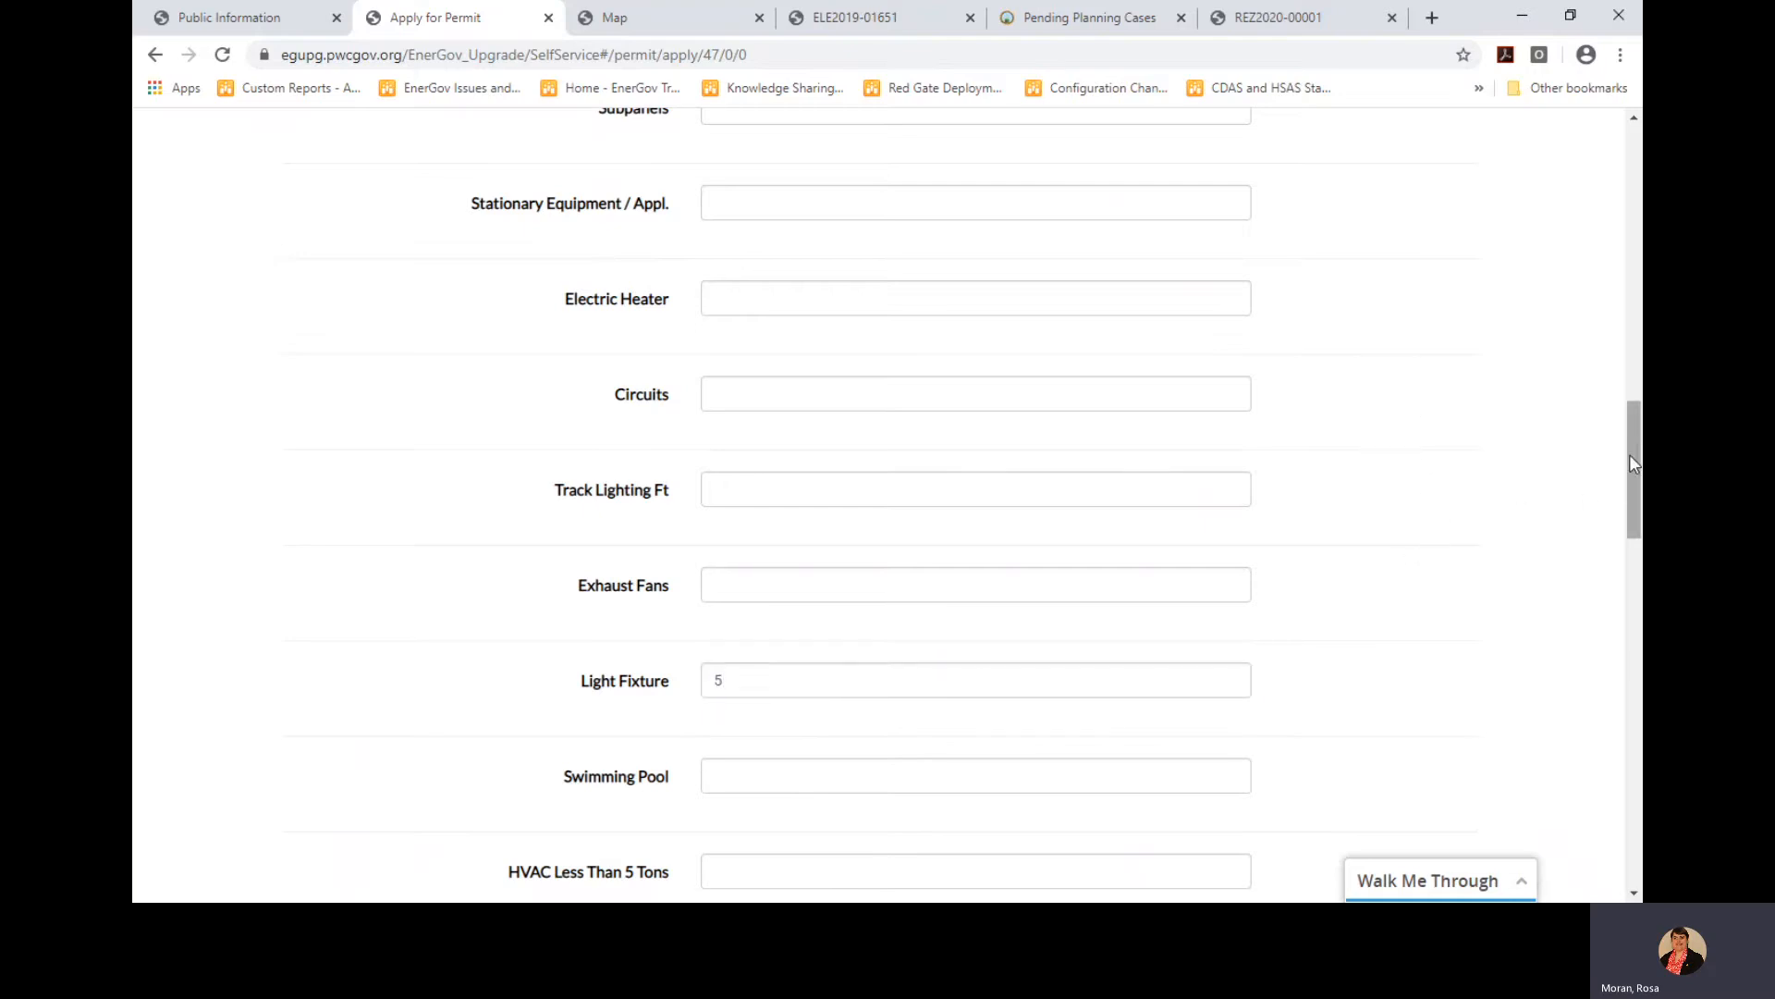
pyautogui.moveTo(1630, 453); pyautogui.dragTo(1637, 814)
pyautogui.click(1402, 794)
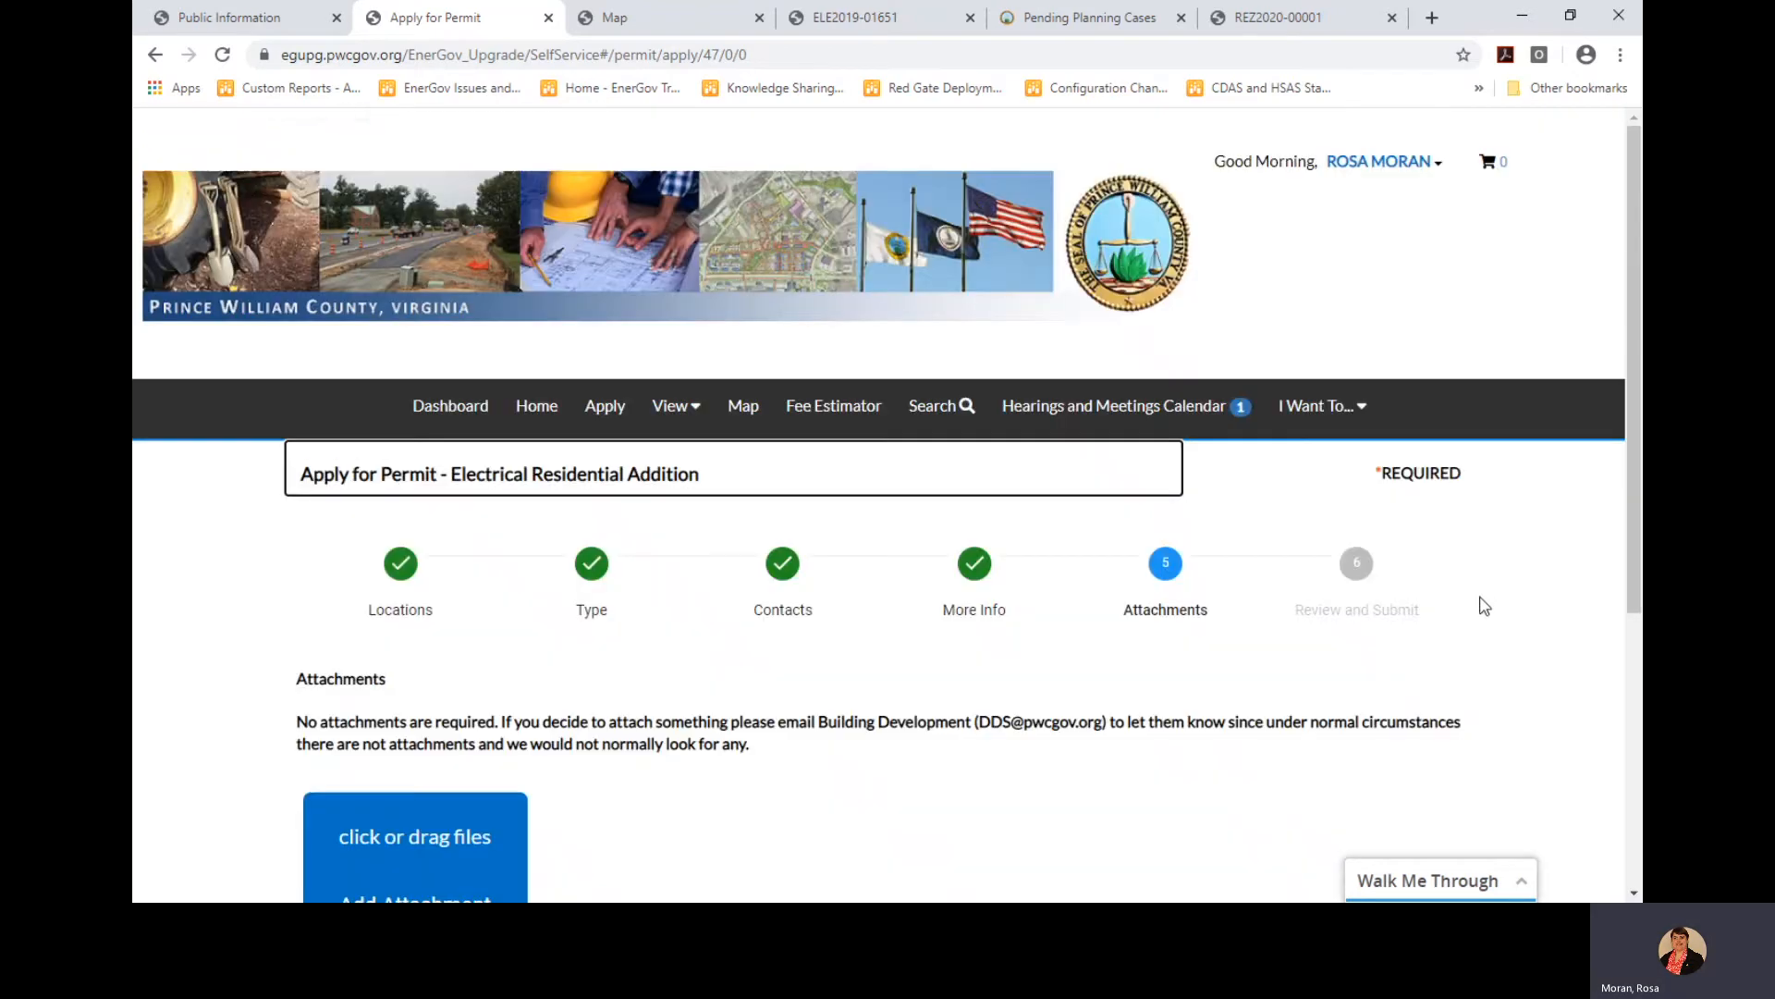
# Skip Attachments and scroll through the review summary showing $92.54 in estimated fees
pyautogui.scroll(-3, 1482, 614)
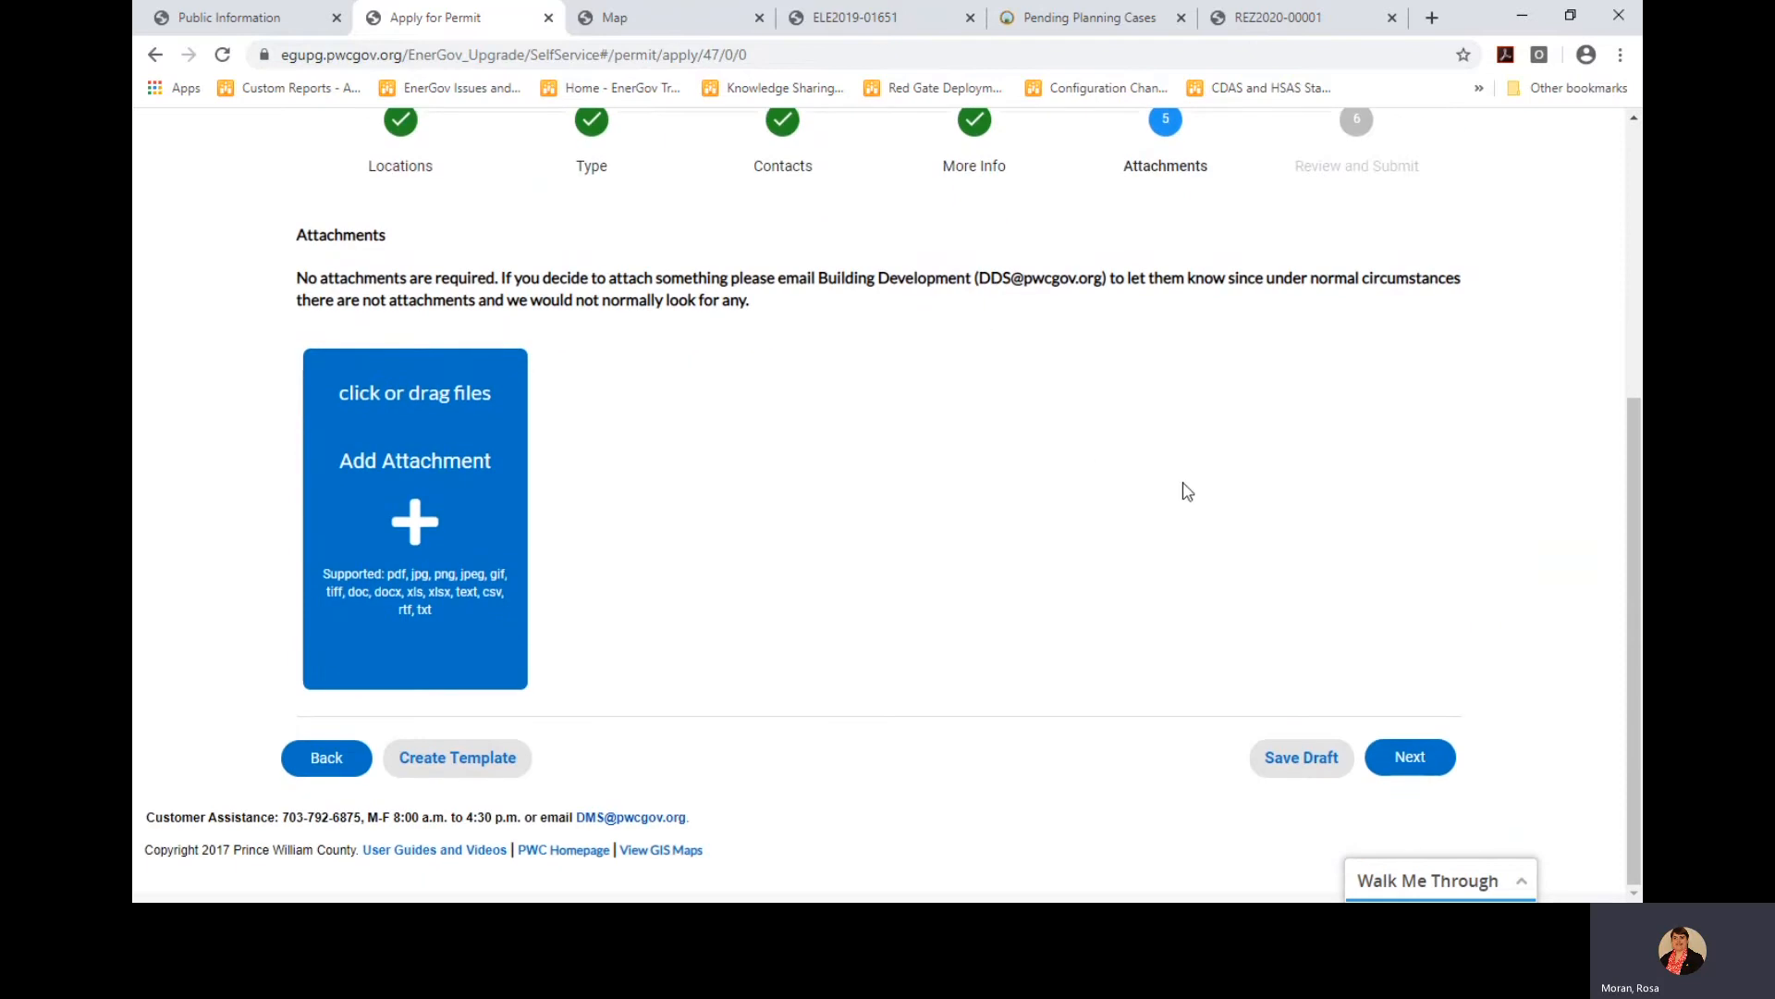
pyautogui.click(1411, 758)
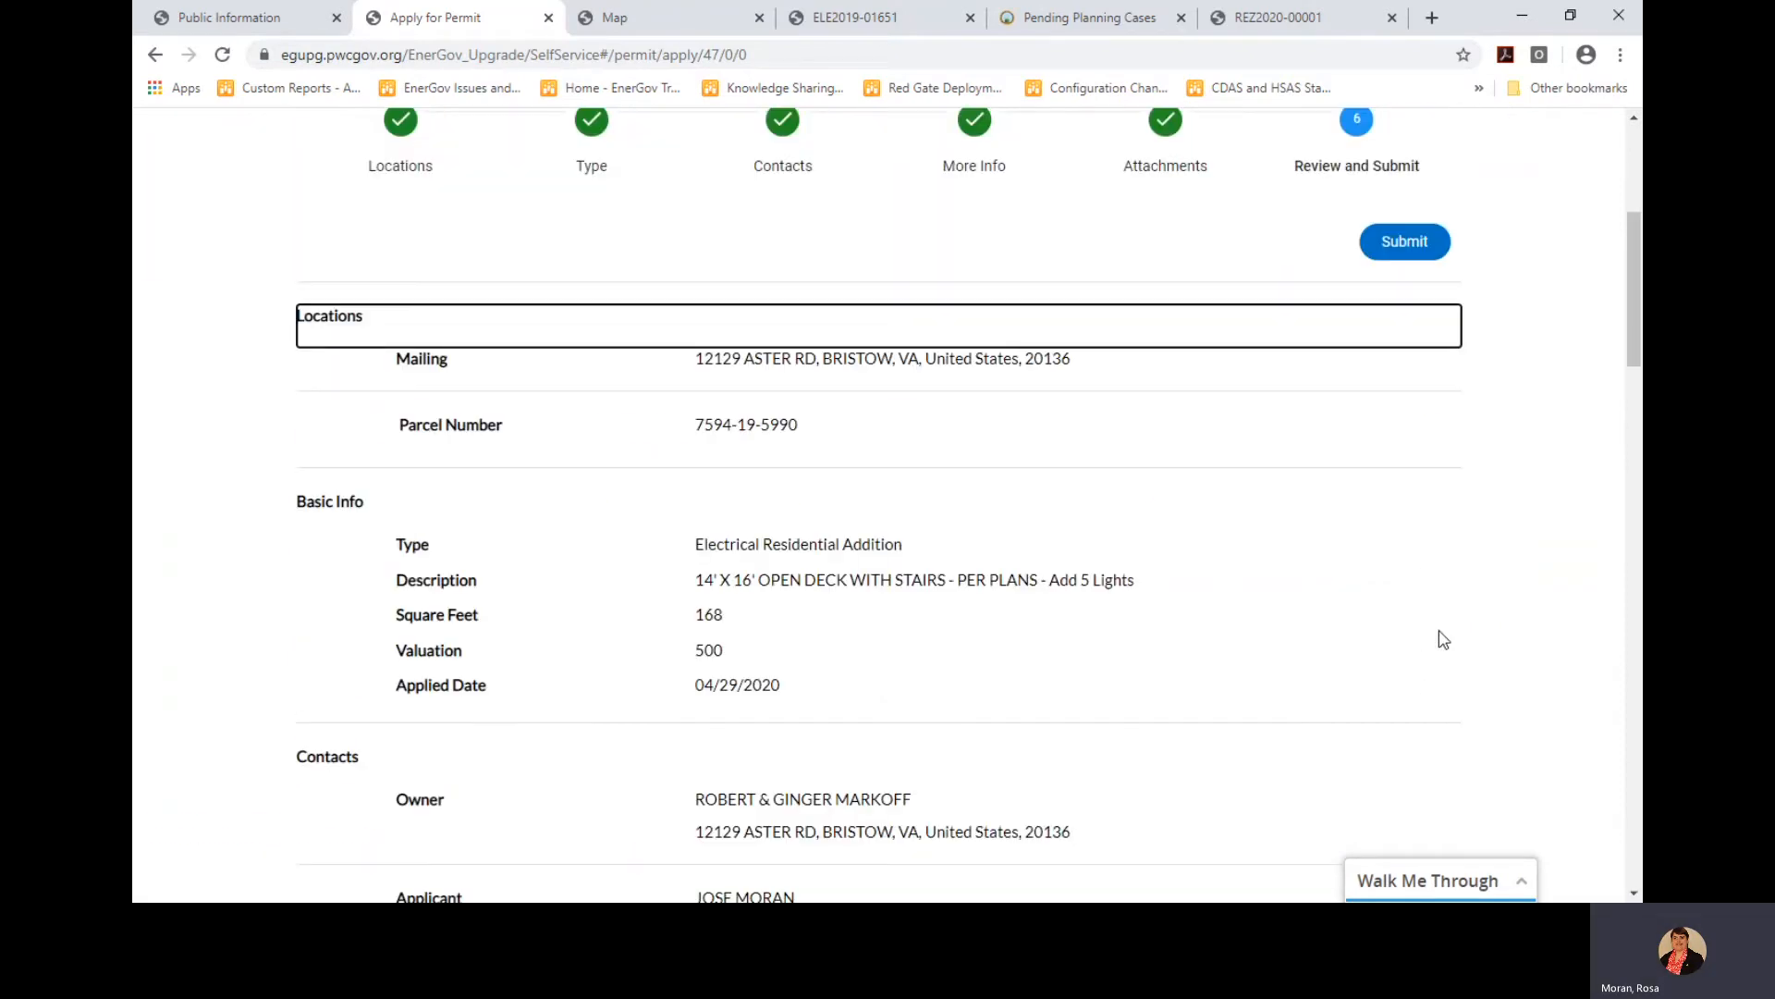
pyautogui.scroll(-4, 1389, 609)
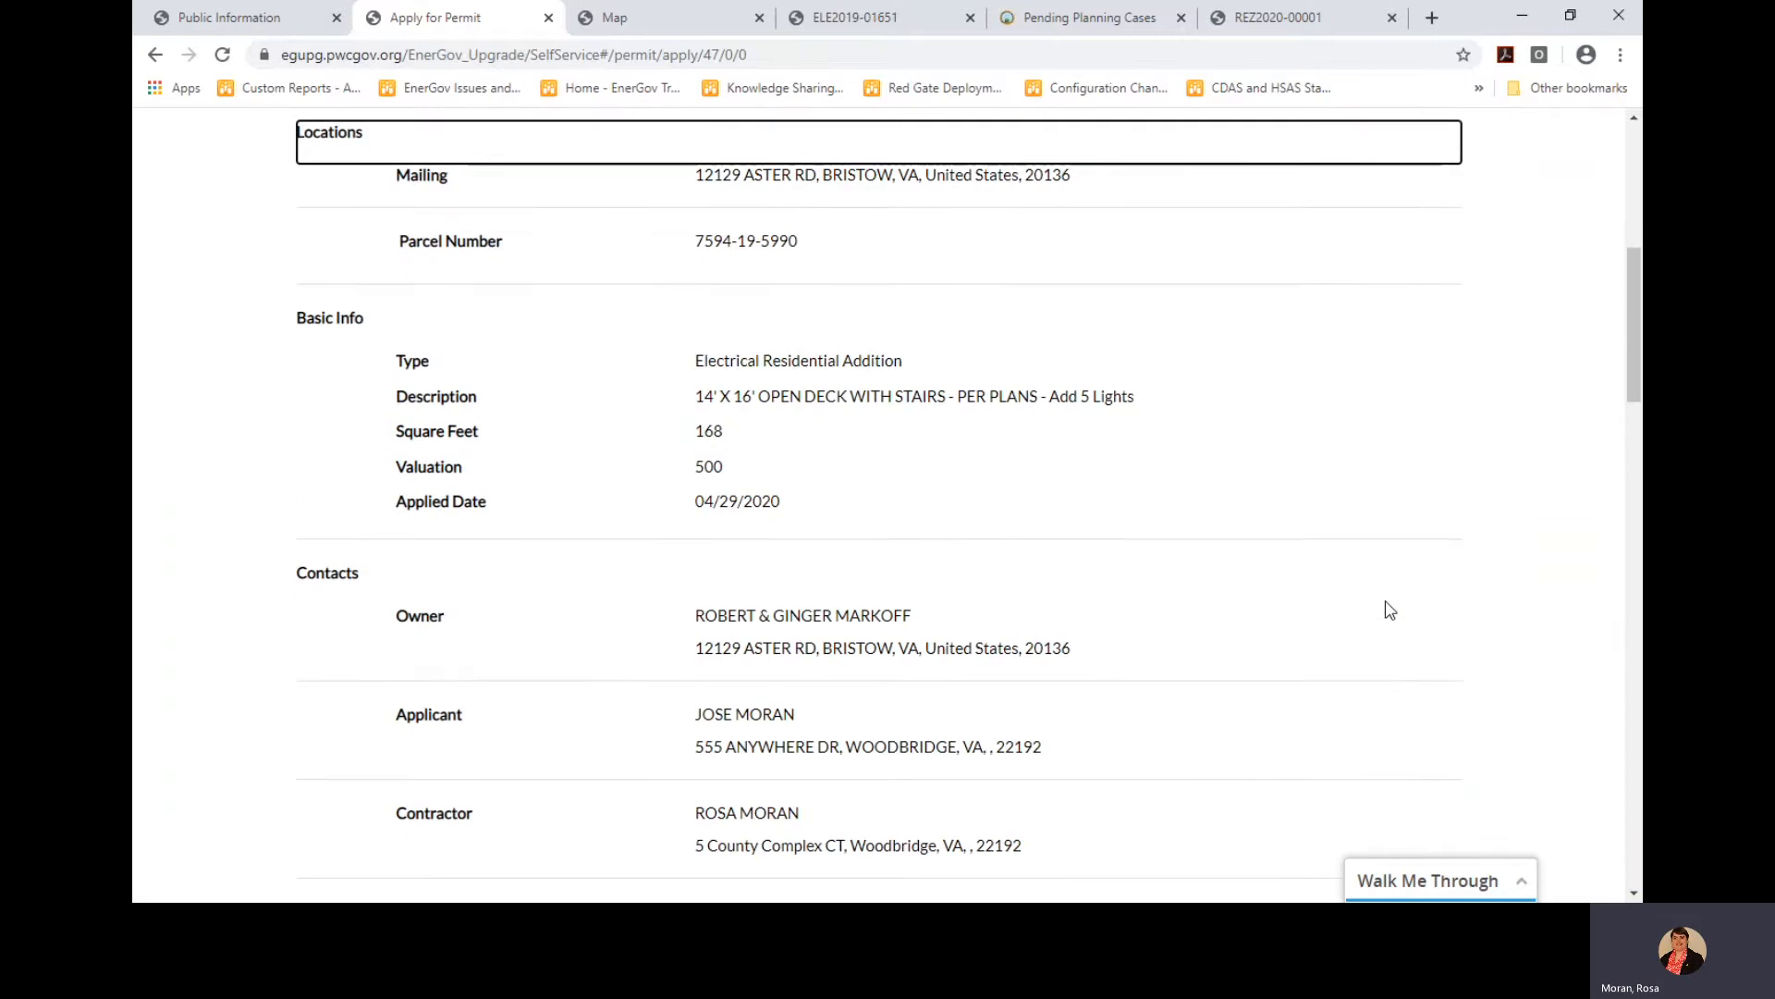
pyautogui.scroll(-4, 1390, 609)
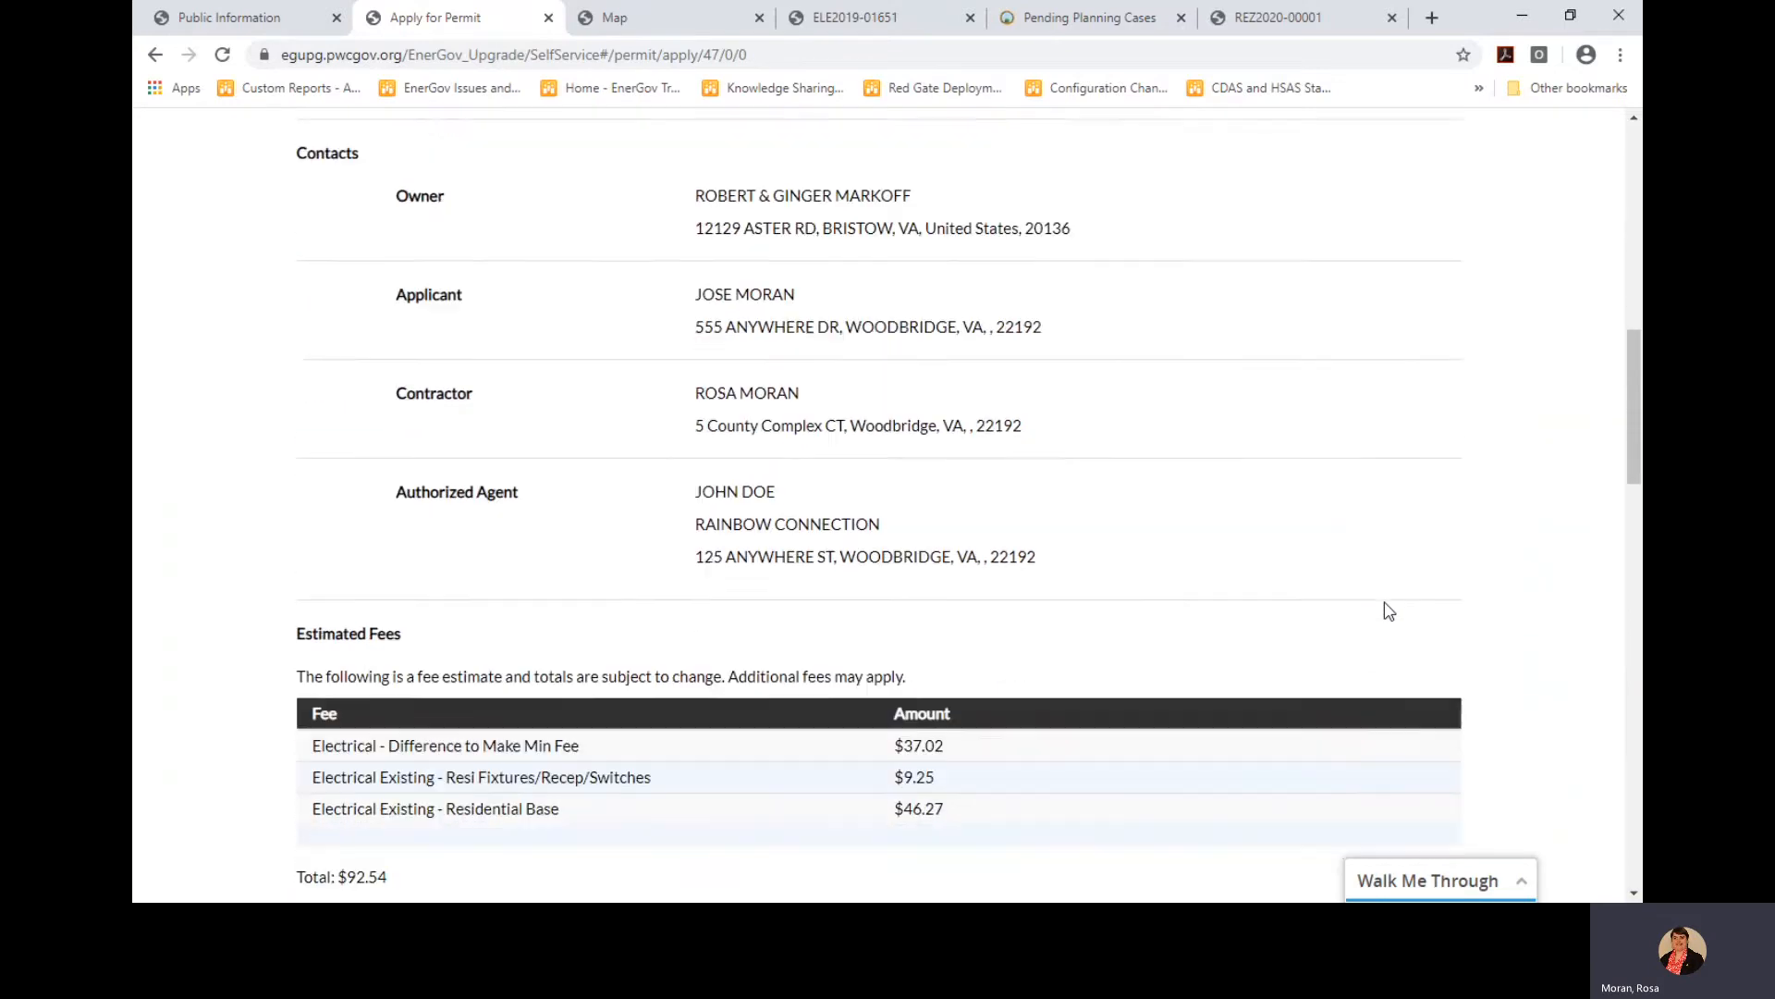
pyautogui.scroll(-1, 1387, 608)
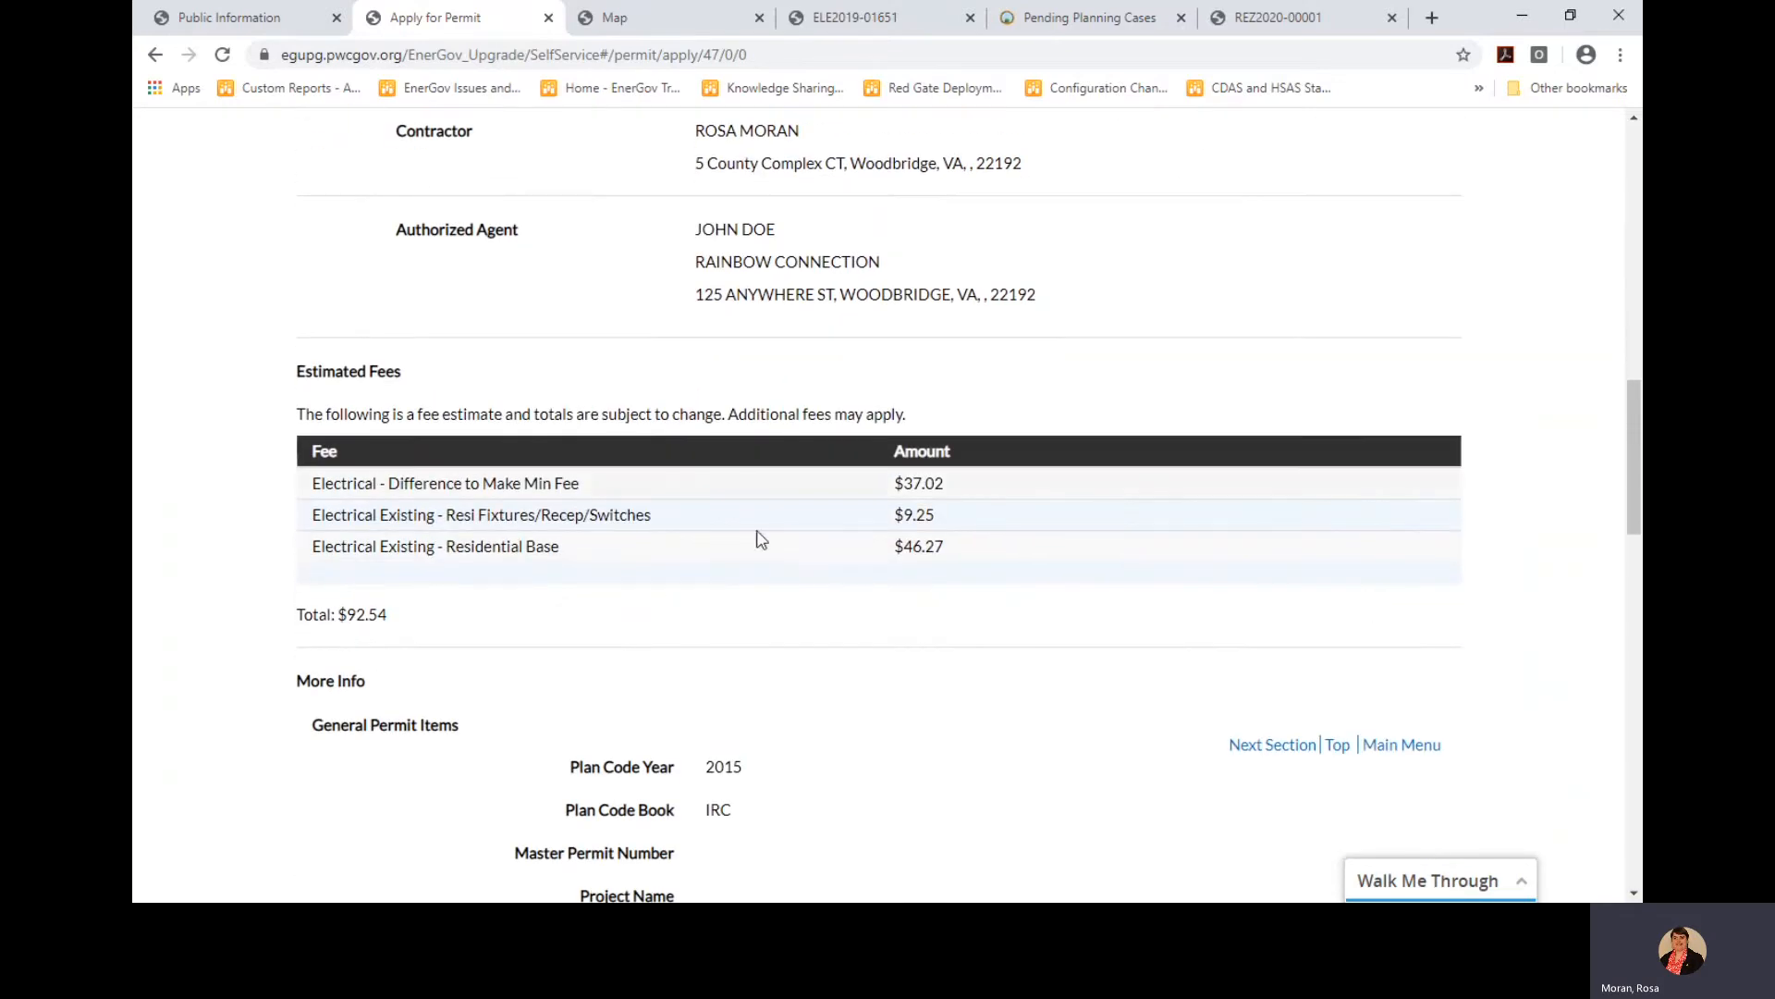
pyautogui.scroll(-4, 1145, 624)
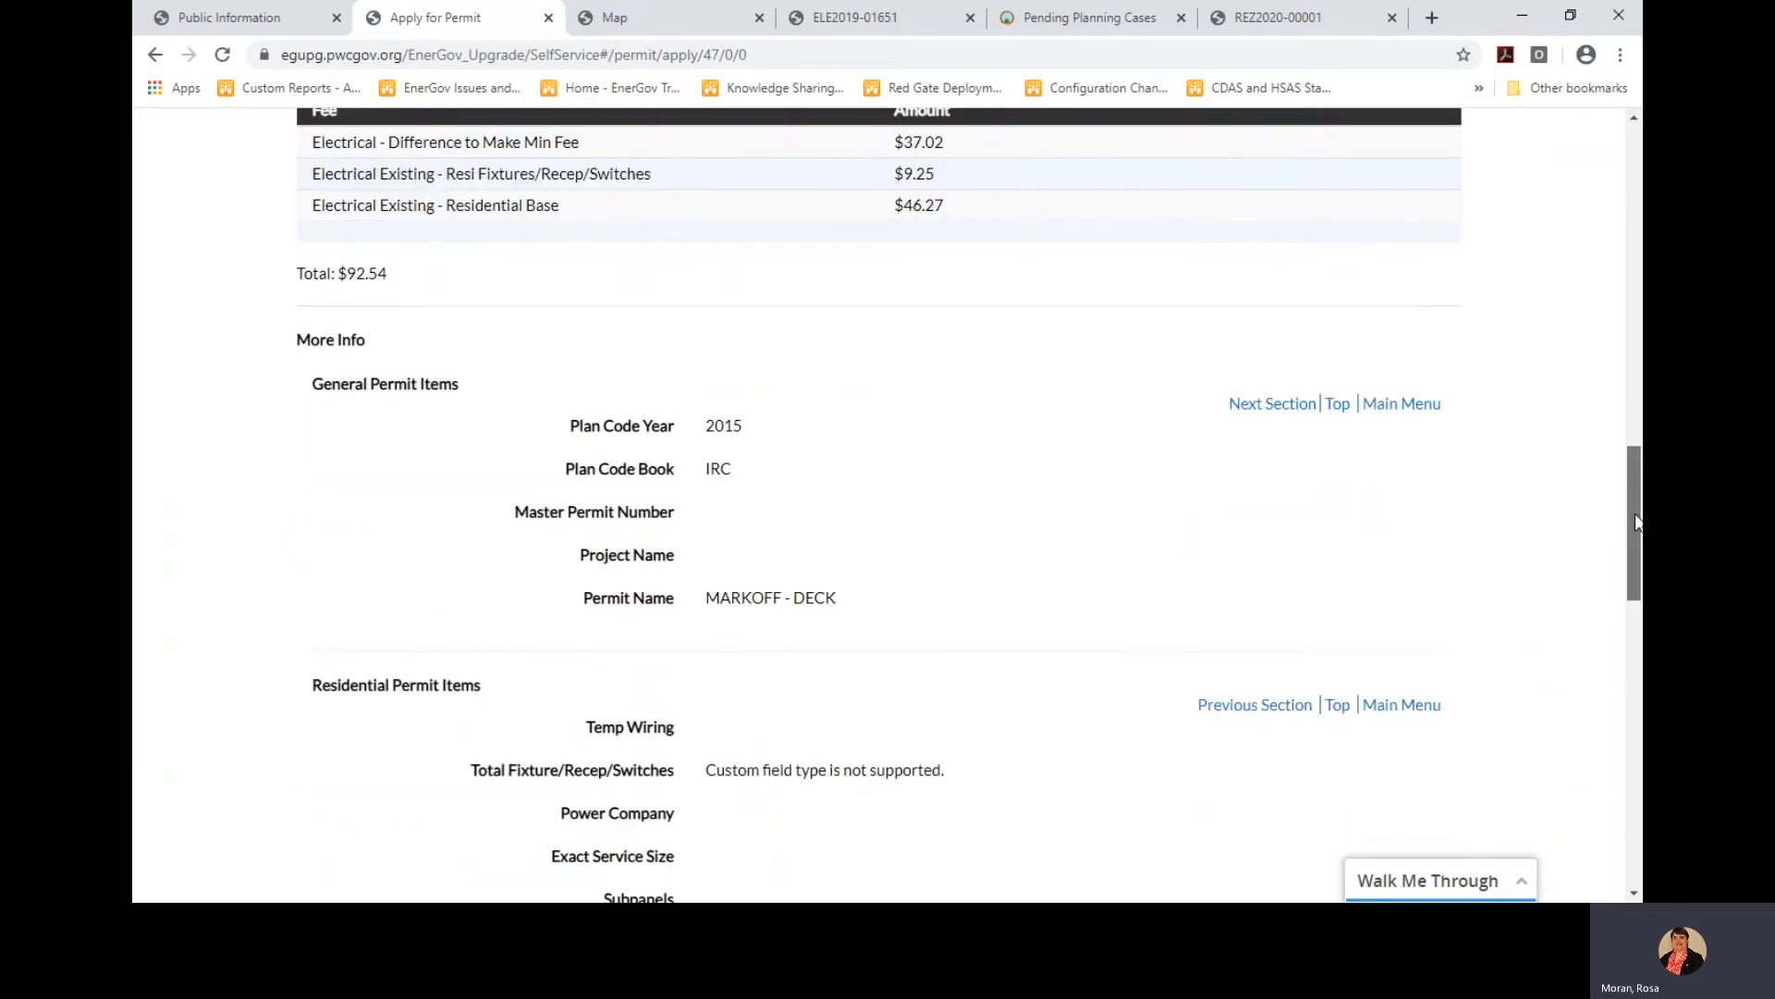
pyautogui.moveTo(1635, 520); pyautogui.dragTo(1640, 811)
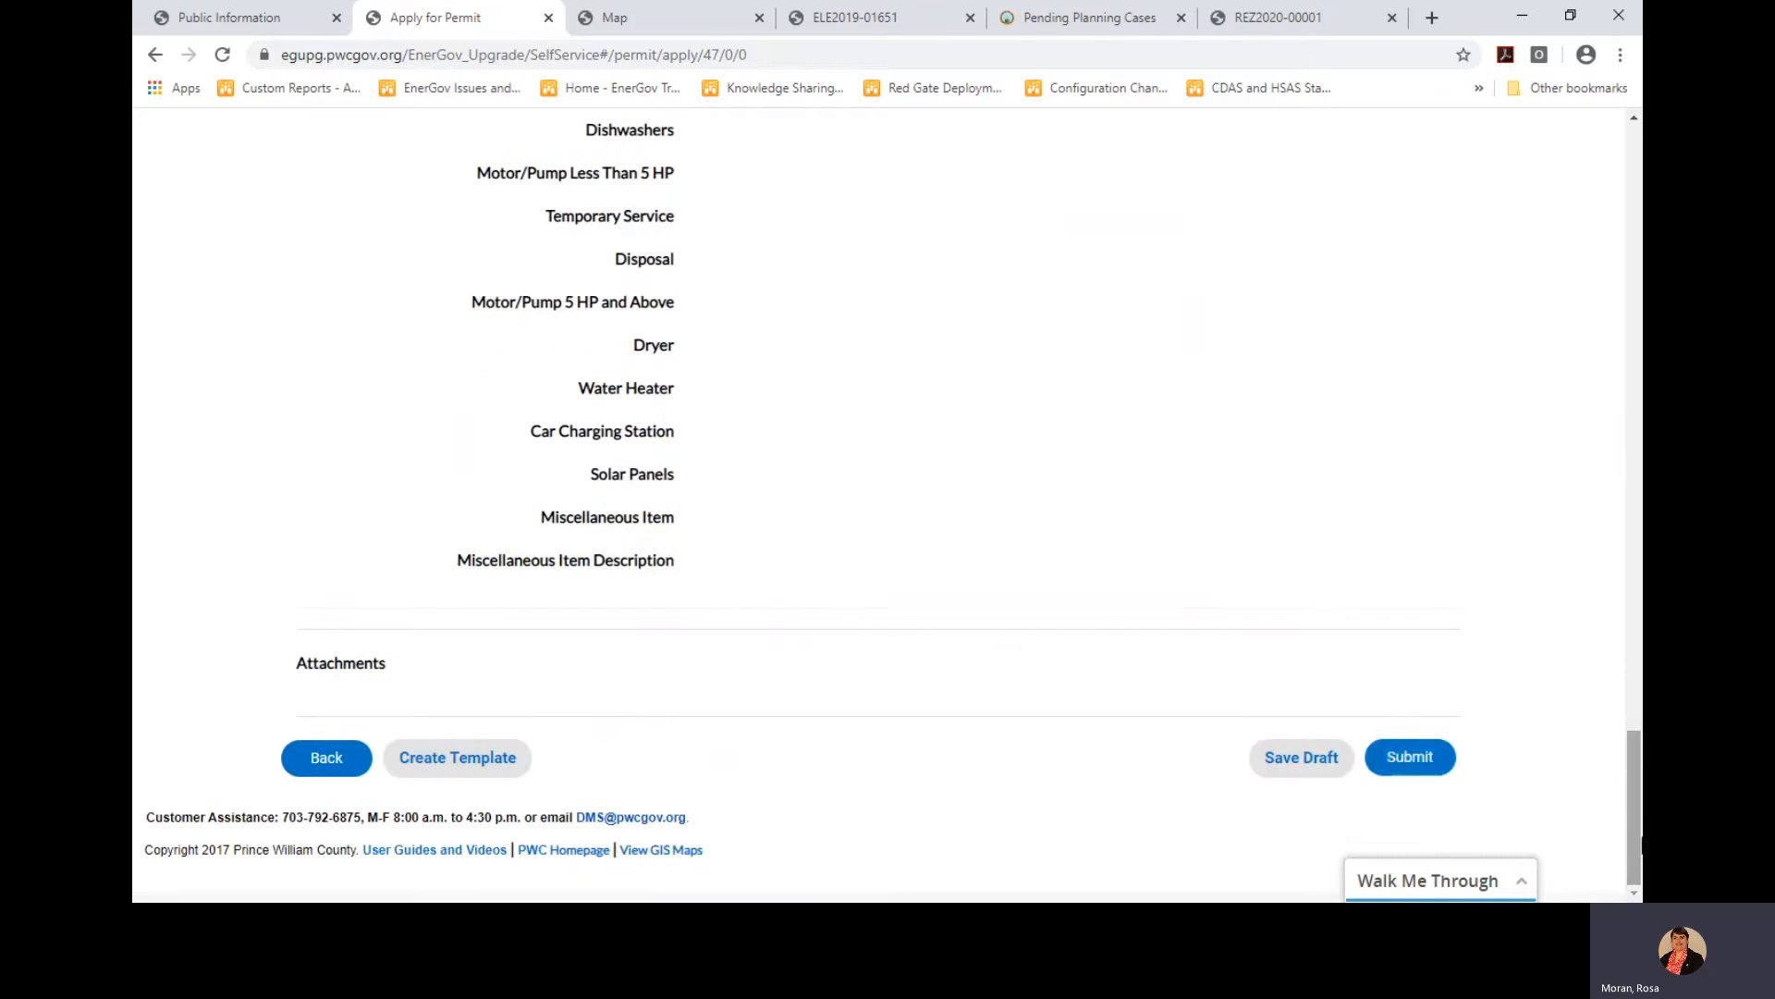
# Submit the application as ELE2020-00151 and bring up the Application Assistant
pyautogui.click(1403, 764)
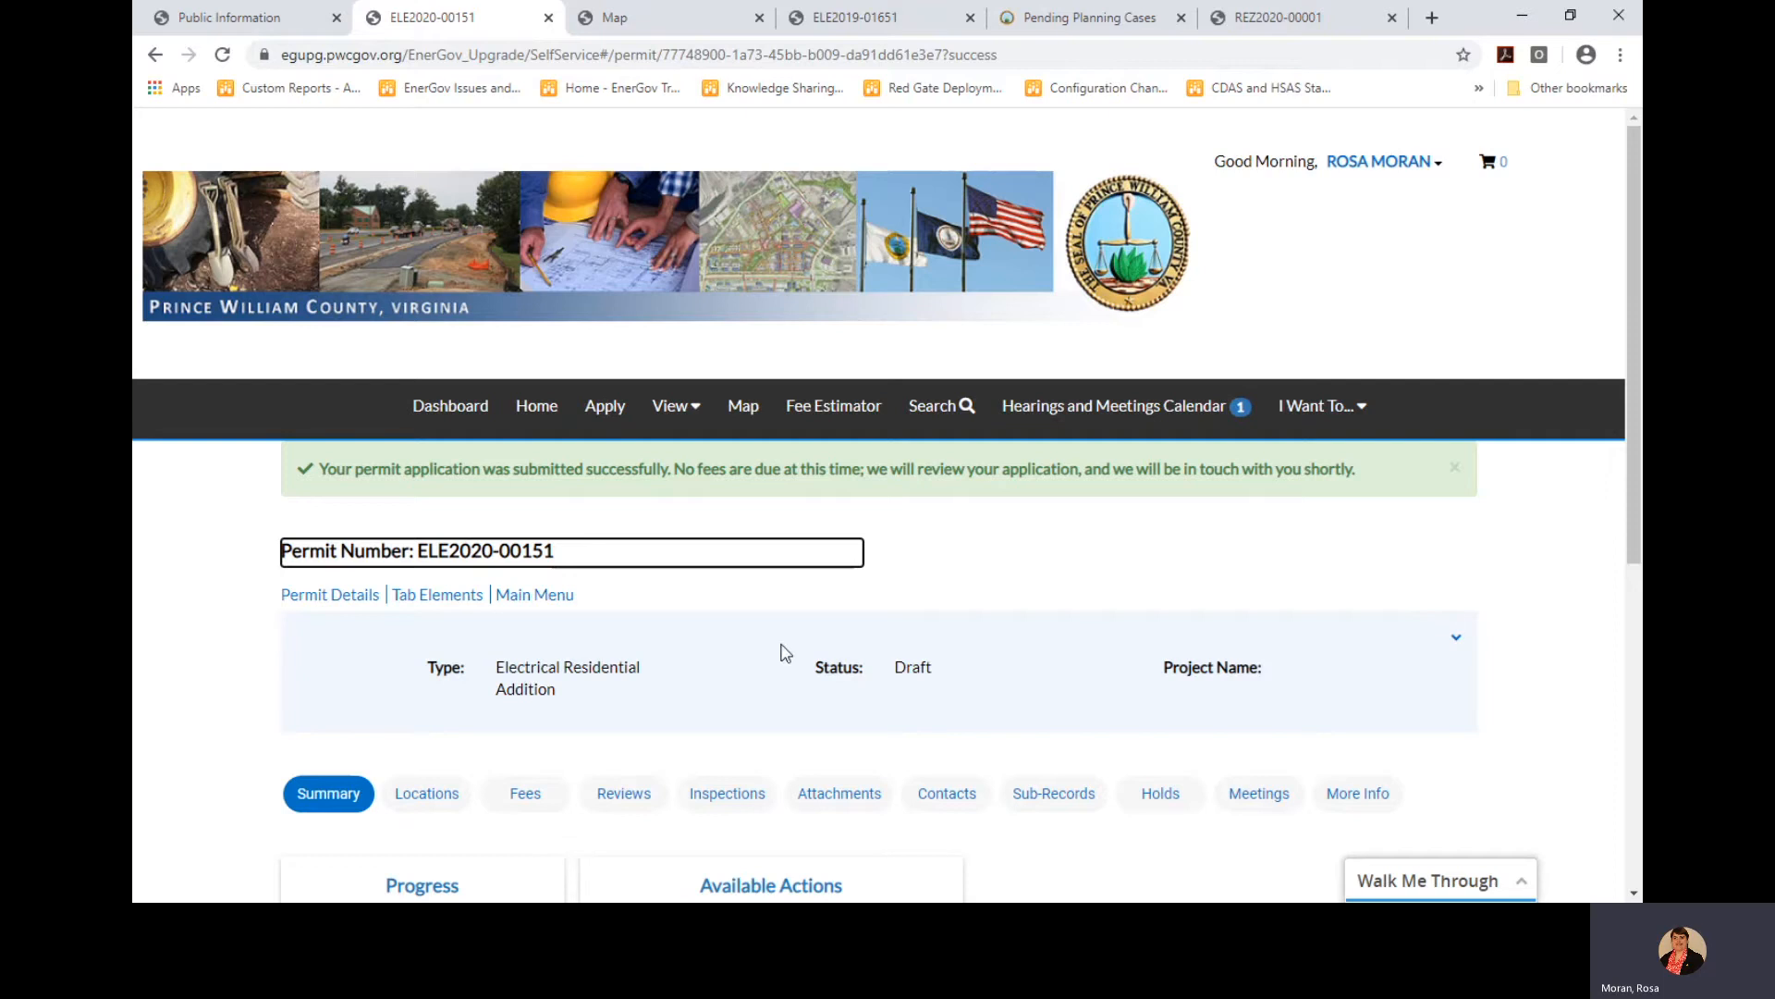
pyautogui.click(610, 412)
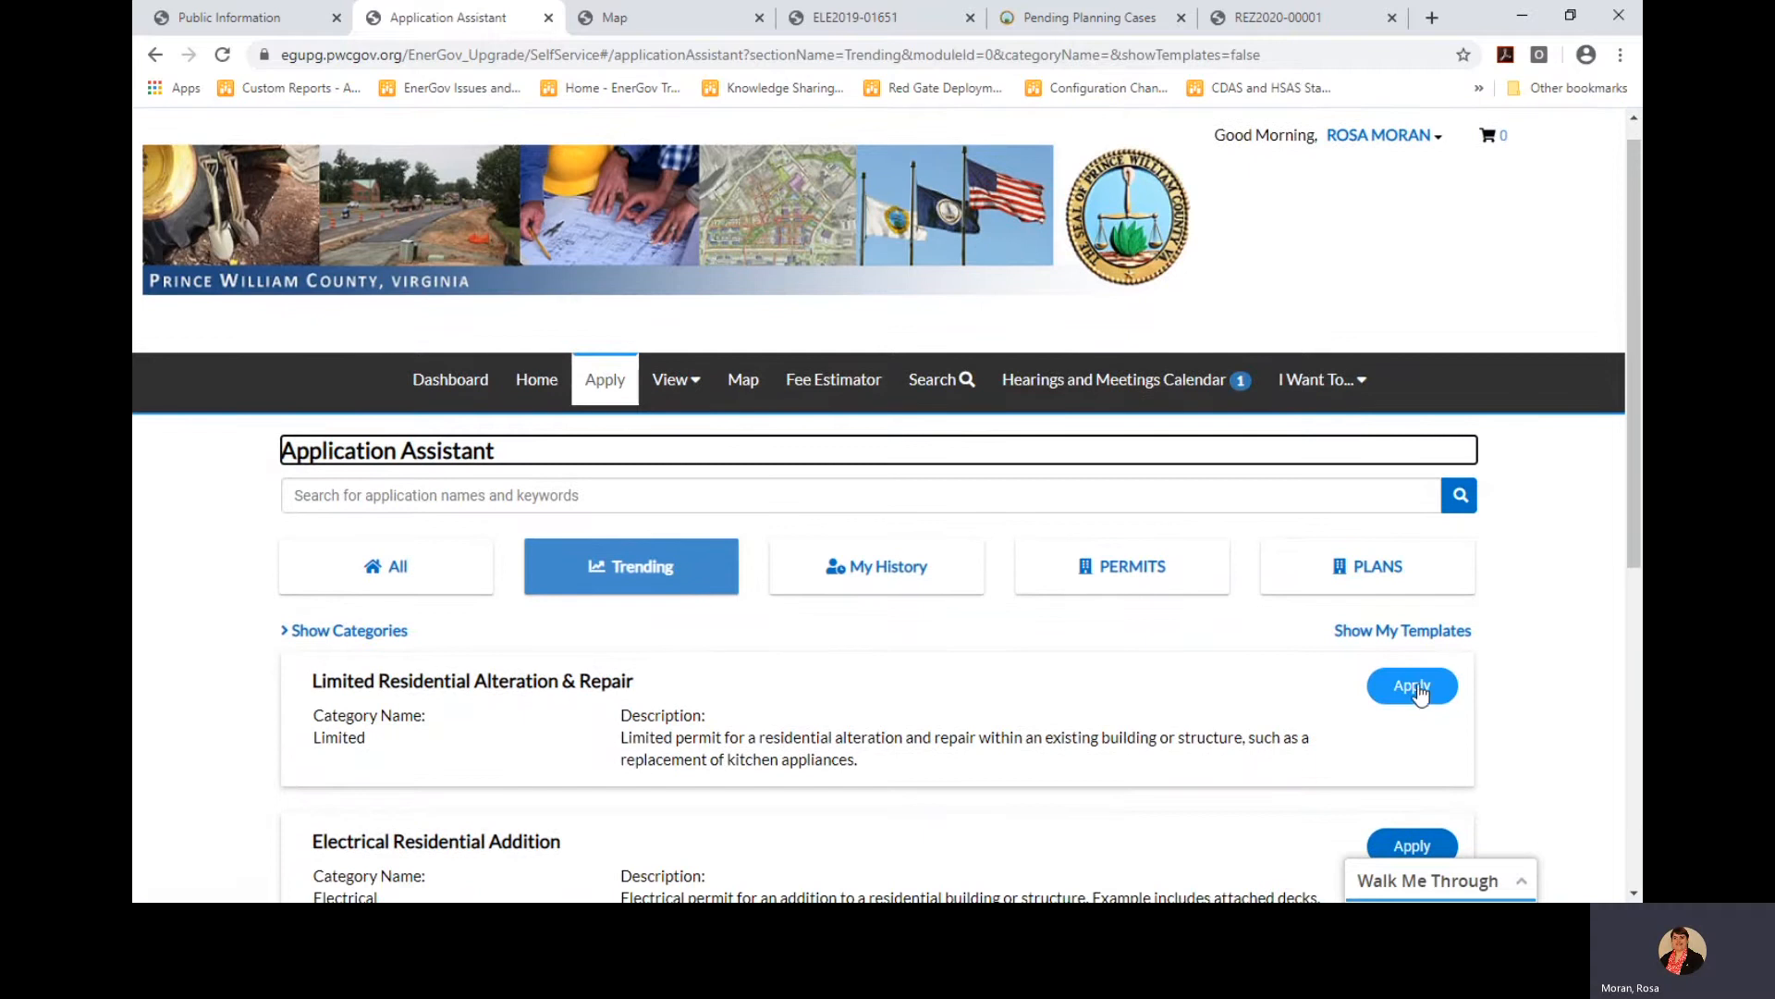
# Begin a Limited Residential Alteration & Repair application from the Trending list
pyautogui.click(1409, 689)
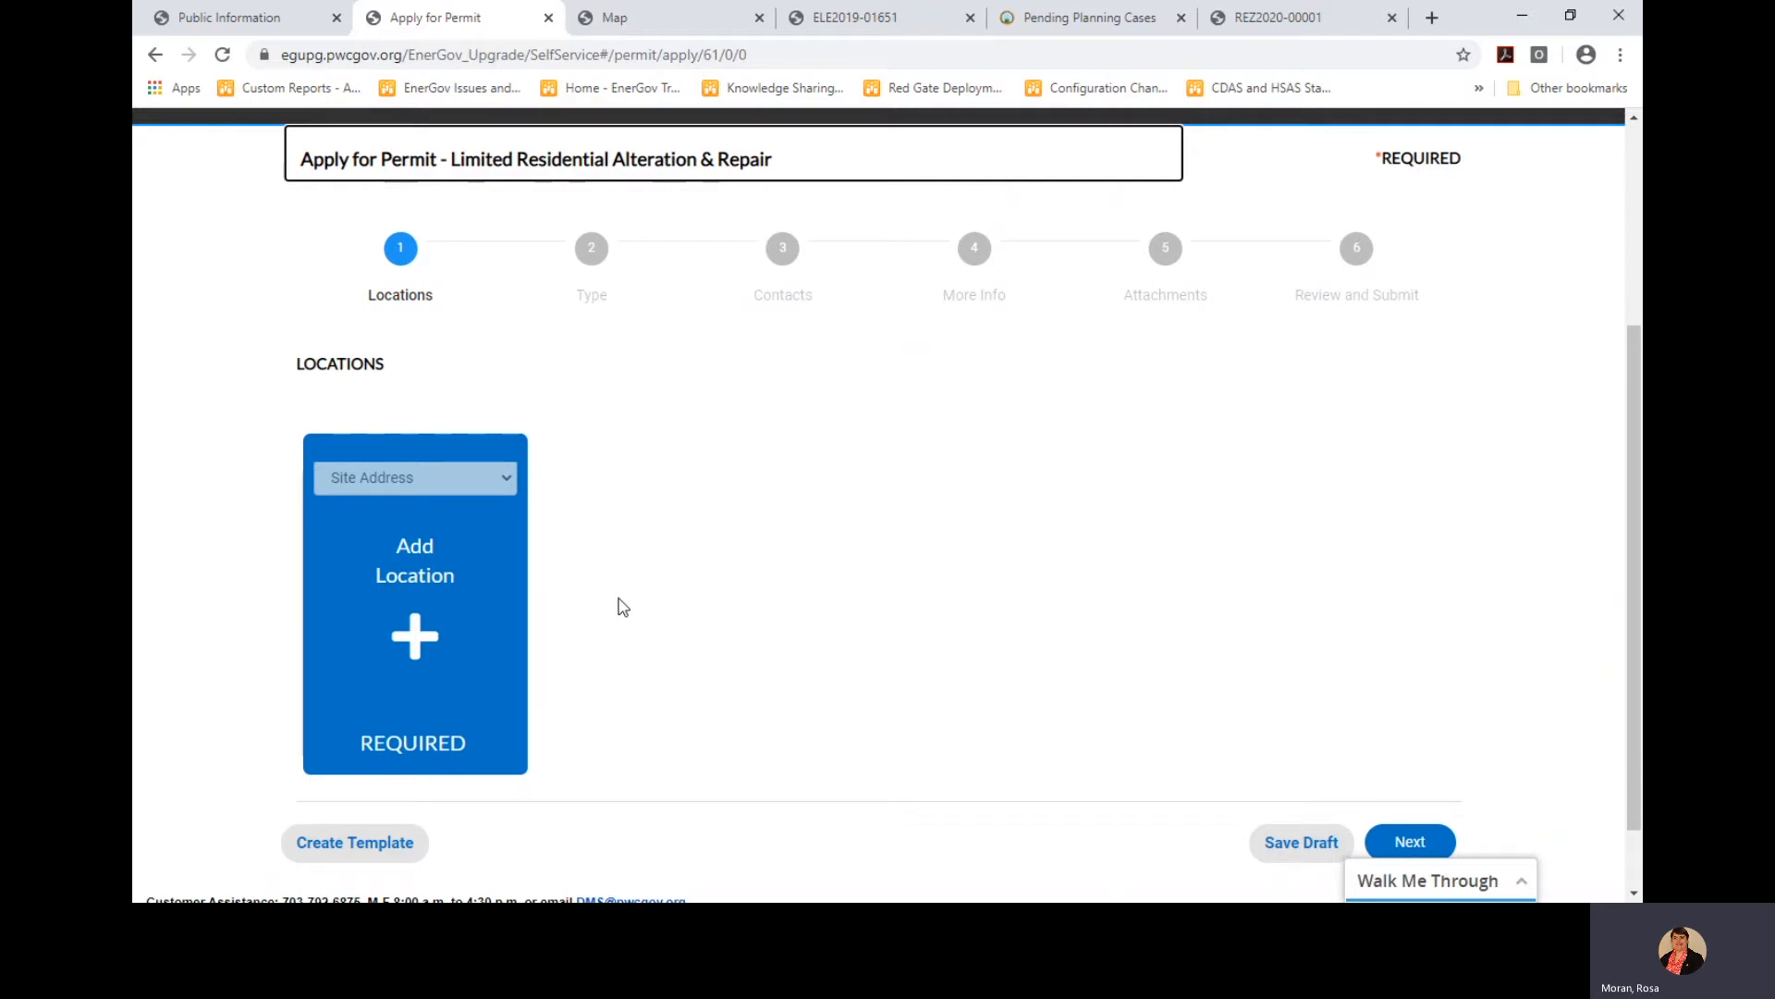
# Create a template from the application named 'Limited Permit for Dishwasher' and save it
pyautogui.click(354, 849)
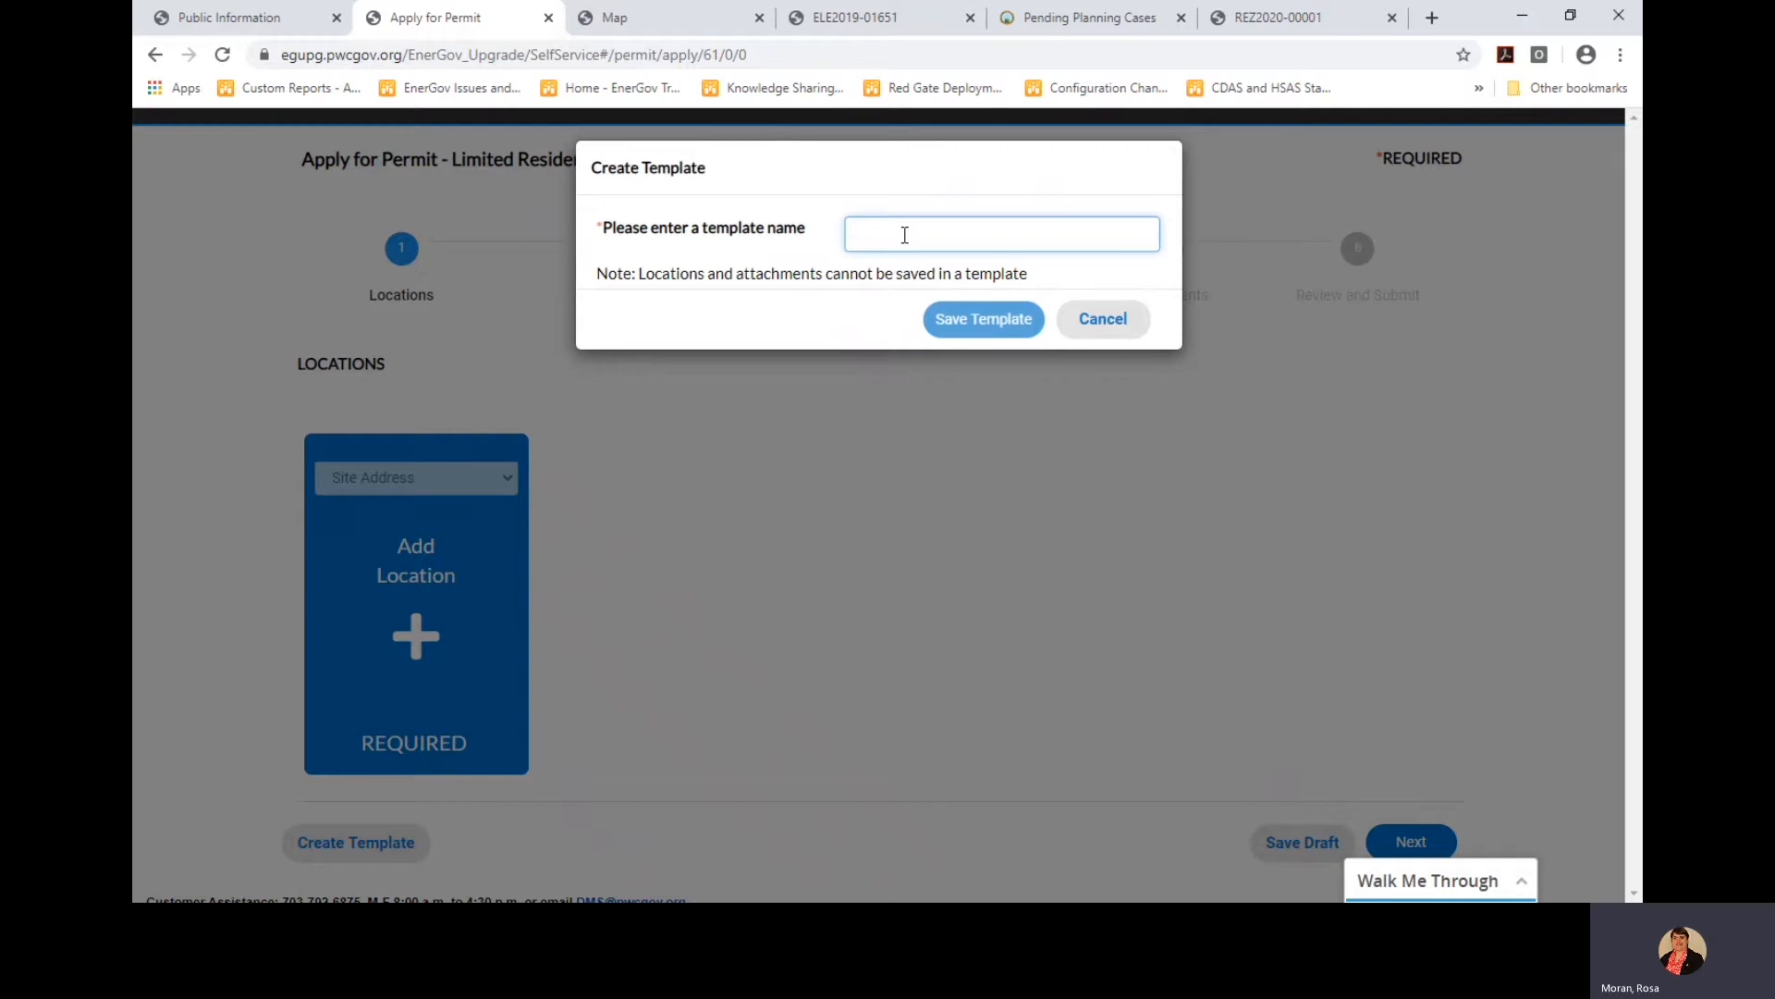
pyautogui.write('Limited P')
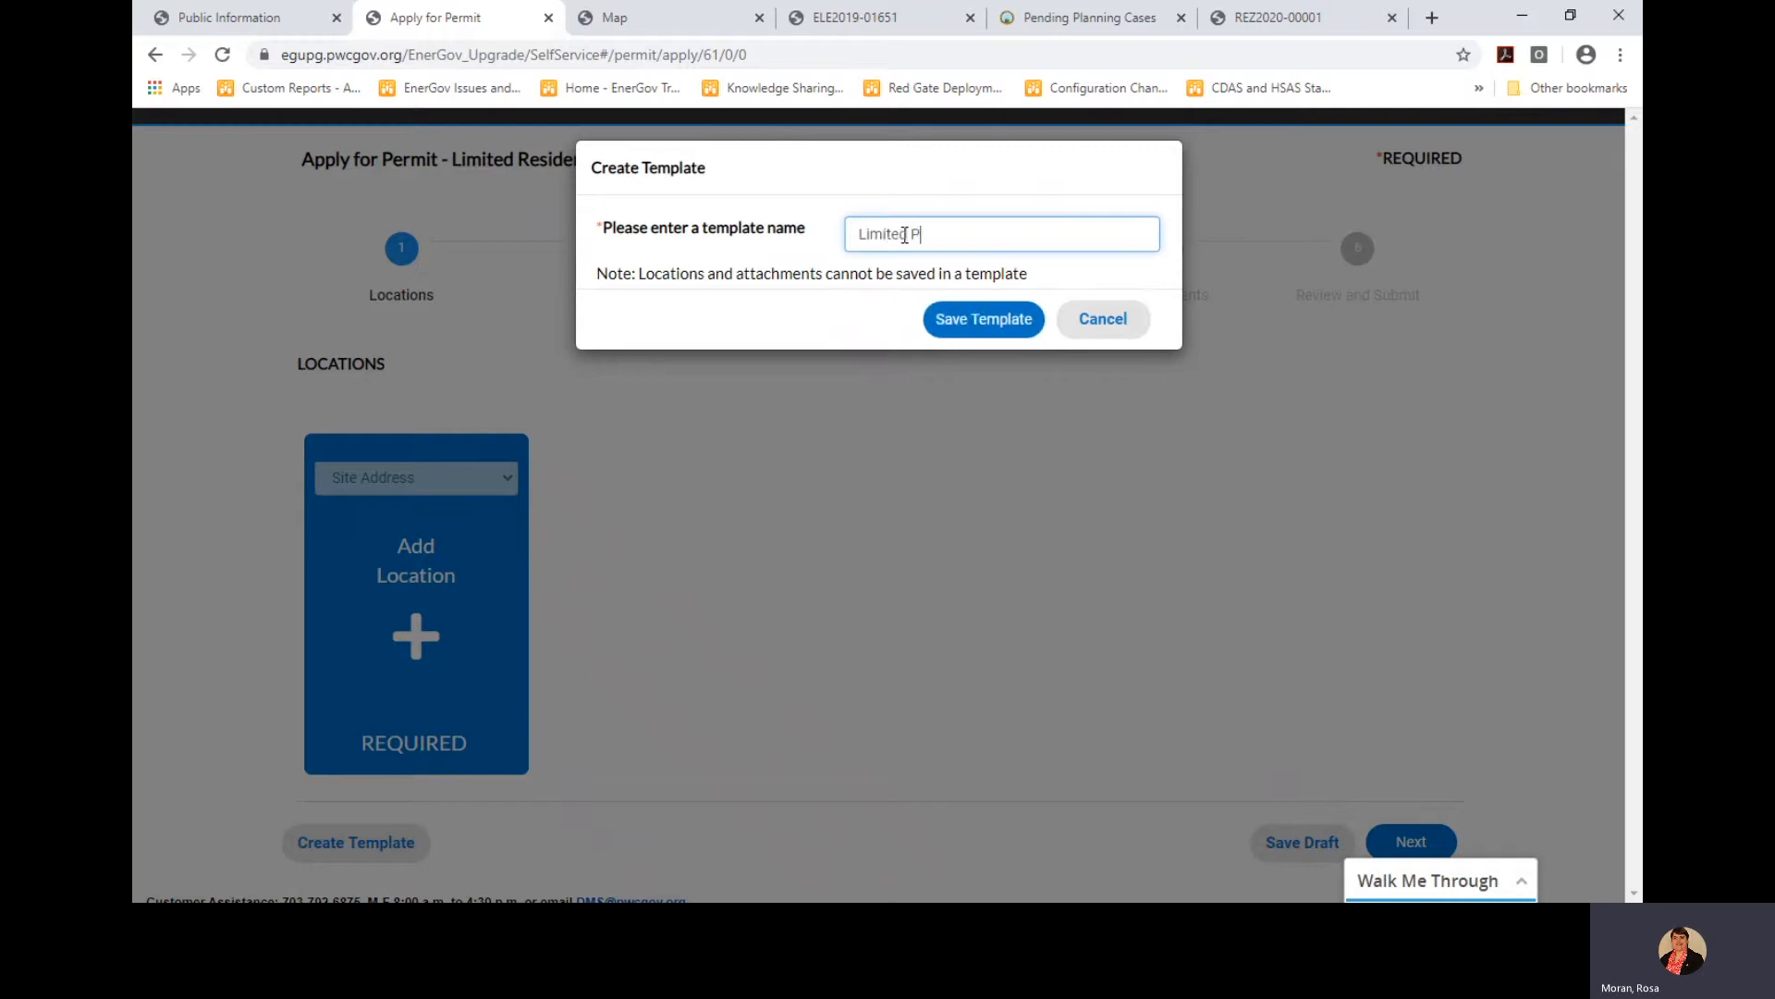
pyautogui.write('ermit for Dishwasher')
pyautogui.click(1001, 323)
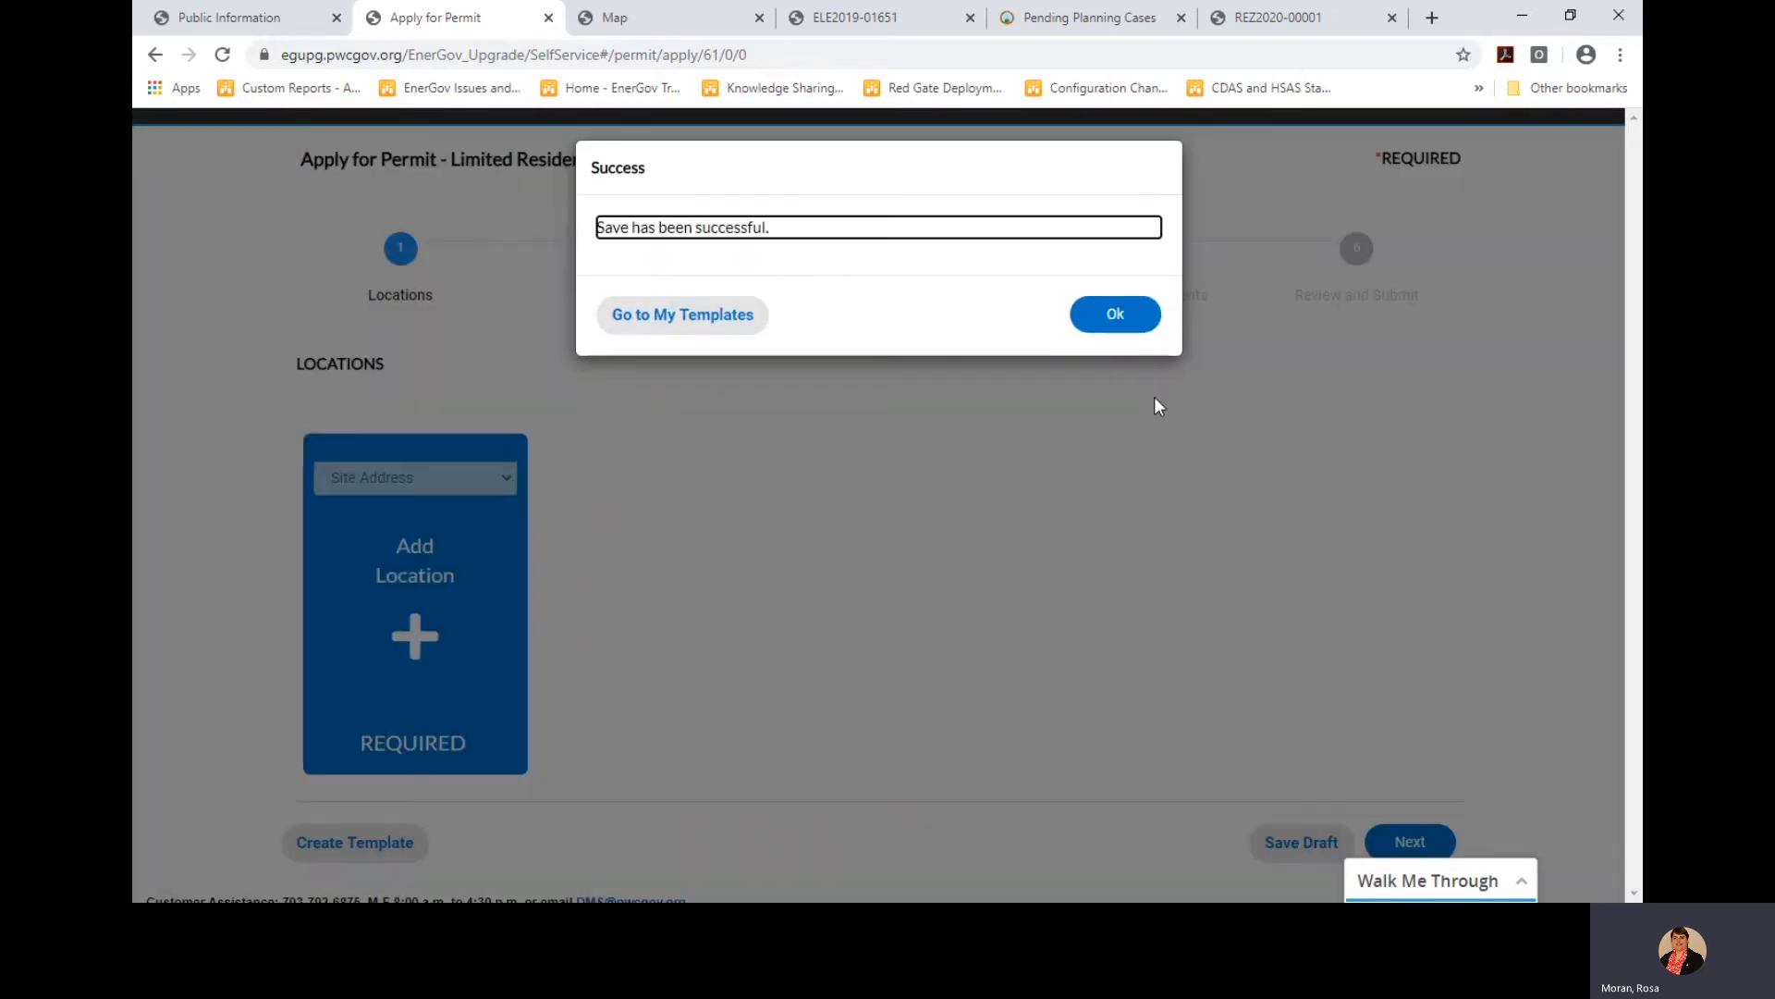
# Give the dishwasher template the description 'Enter the Scope of Work' and valuation 800
pyautogui.click(1125, 318)
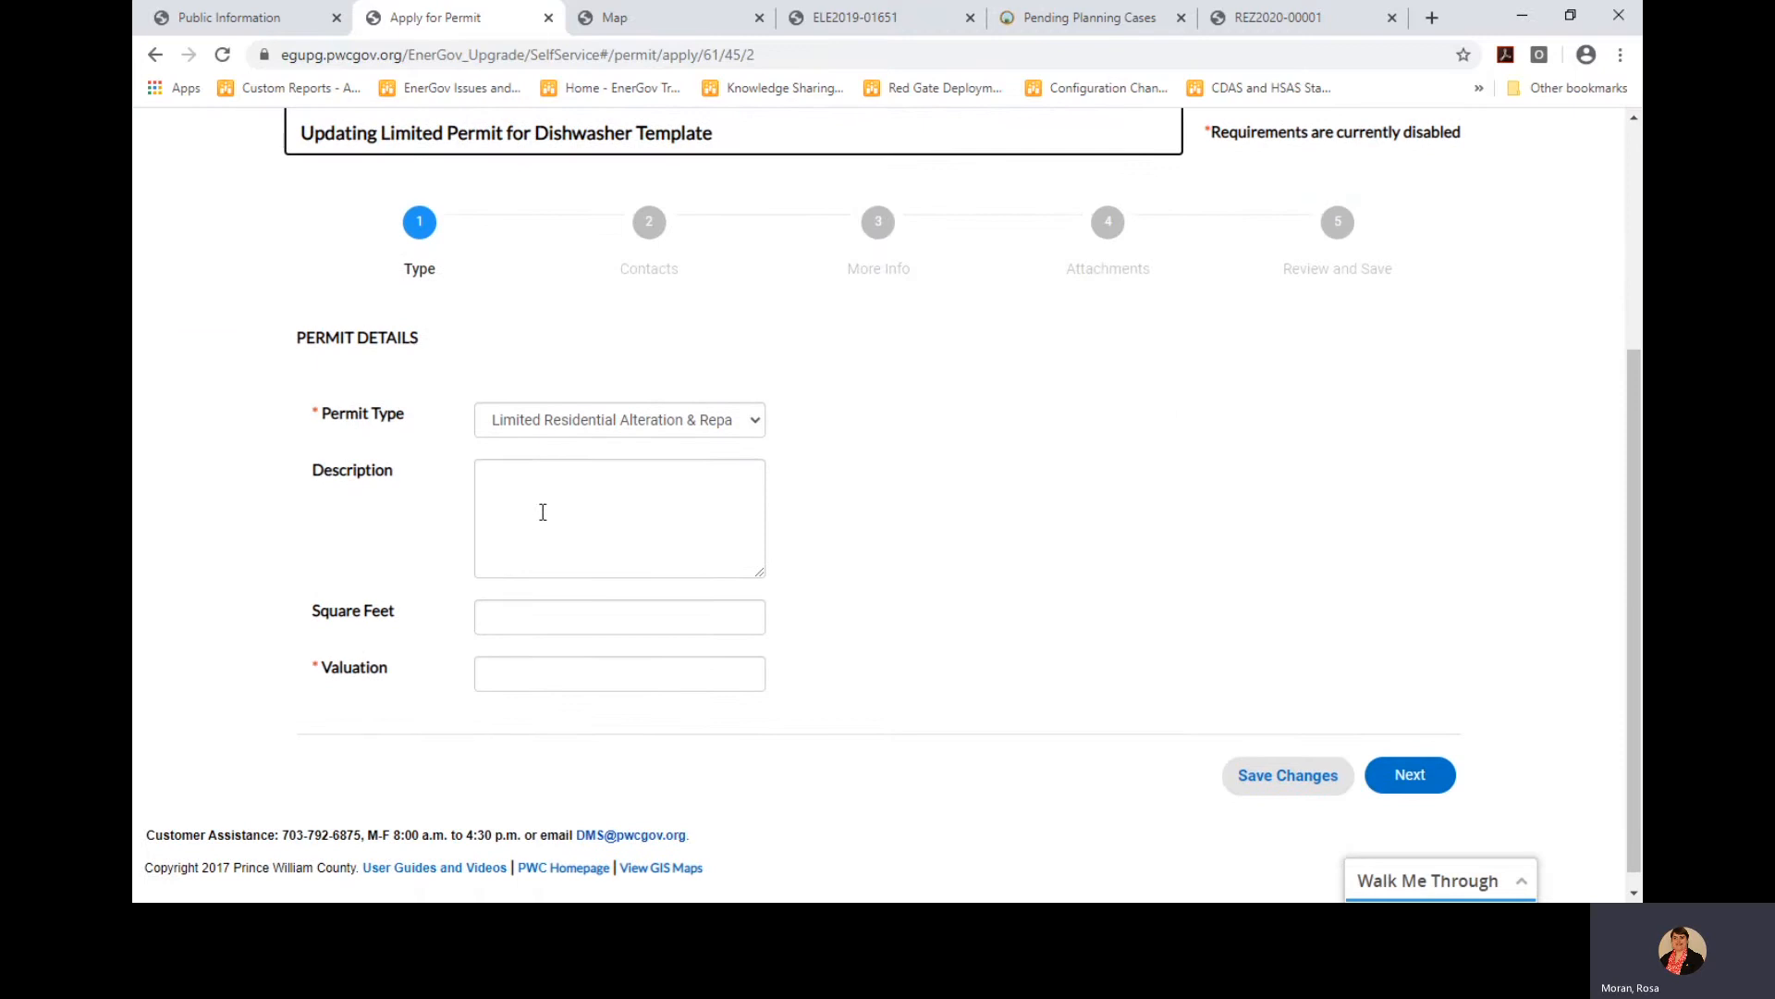
pyautogui.click(553, 487)
pyautogui.write('Ent')
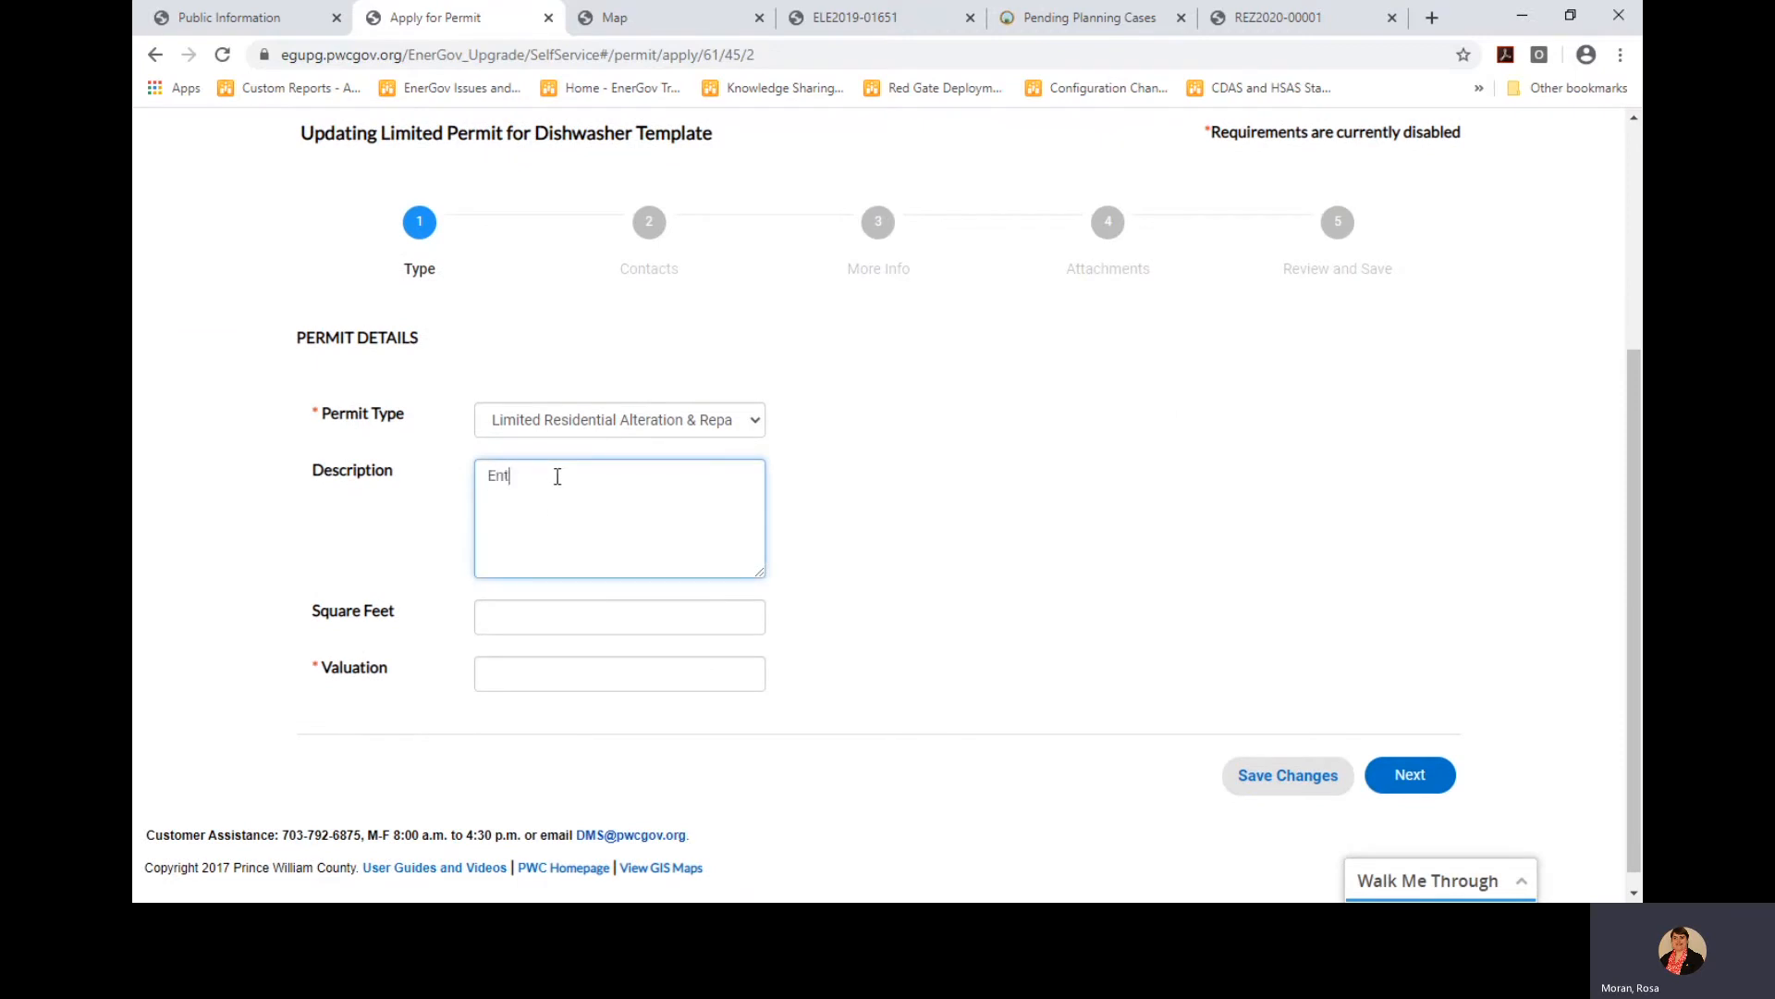
pyautogui.write('er the Scope of Work')
pyautogui.click(580, 675)
pyautogui.click(551, 721)
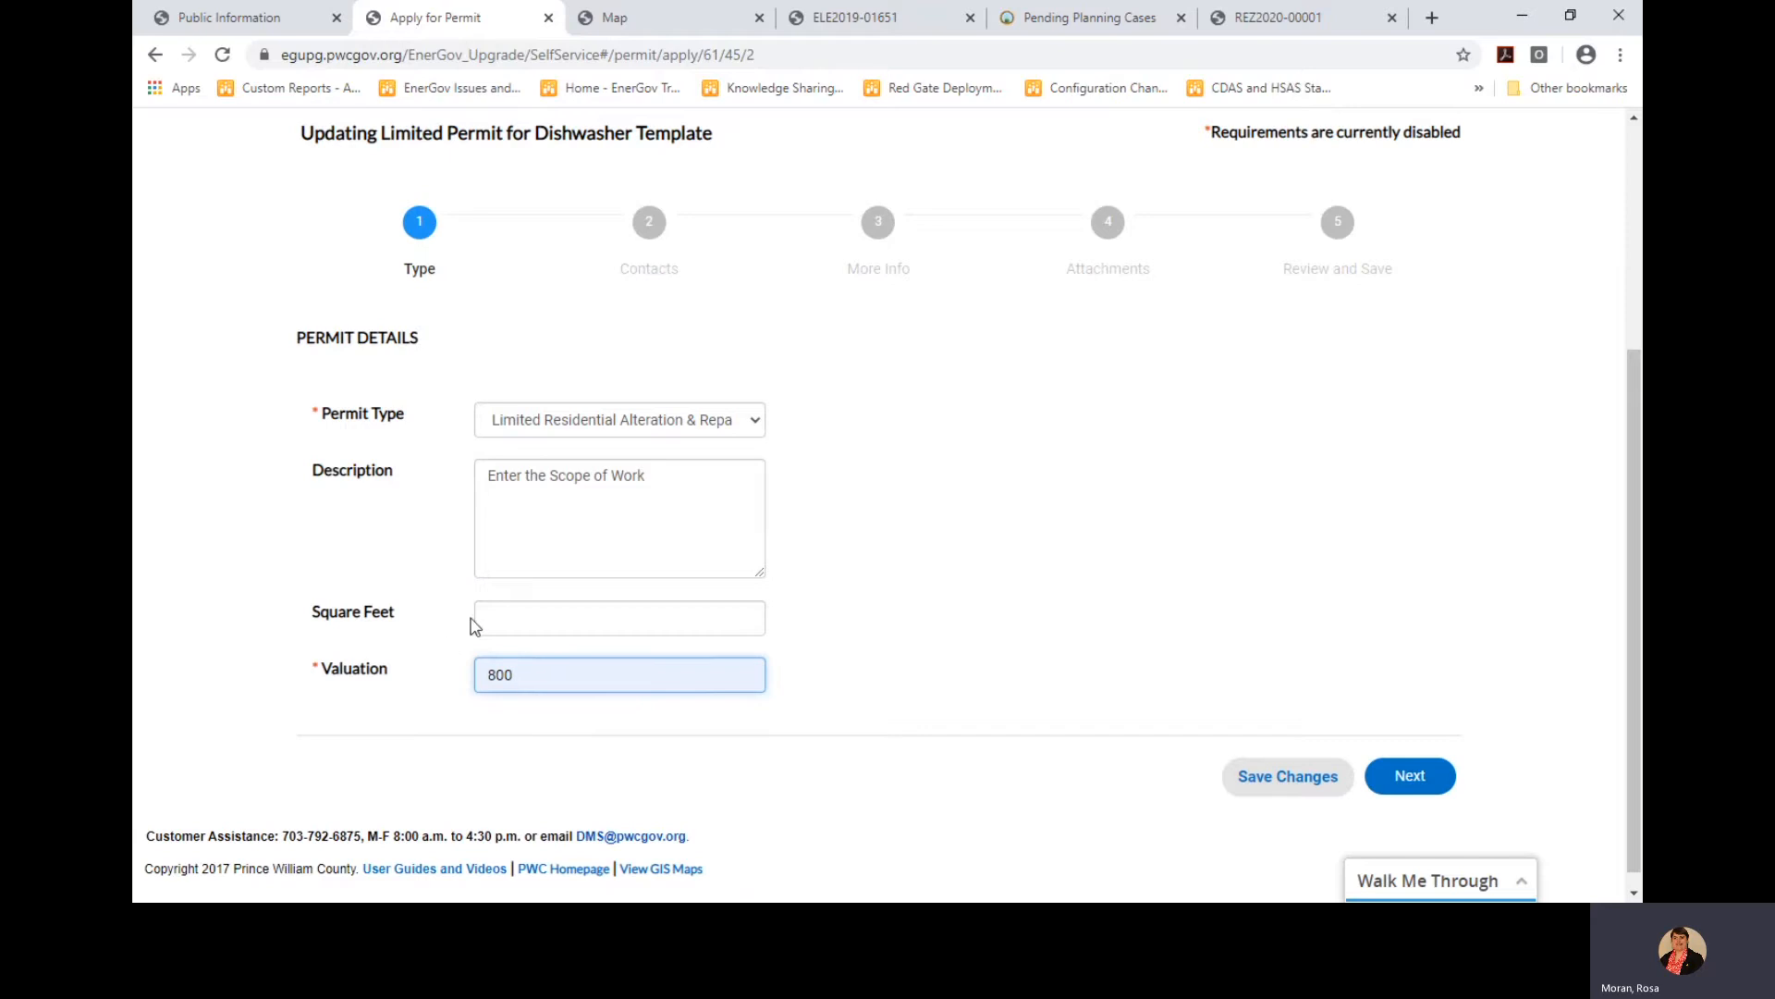
# Add the Rainbow Connection favorite as the Authorized Agent contact and continue to More Info
pyautogui.click(1409, 782)
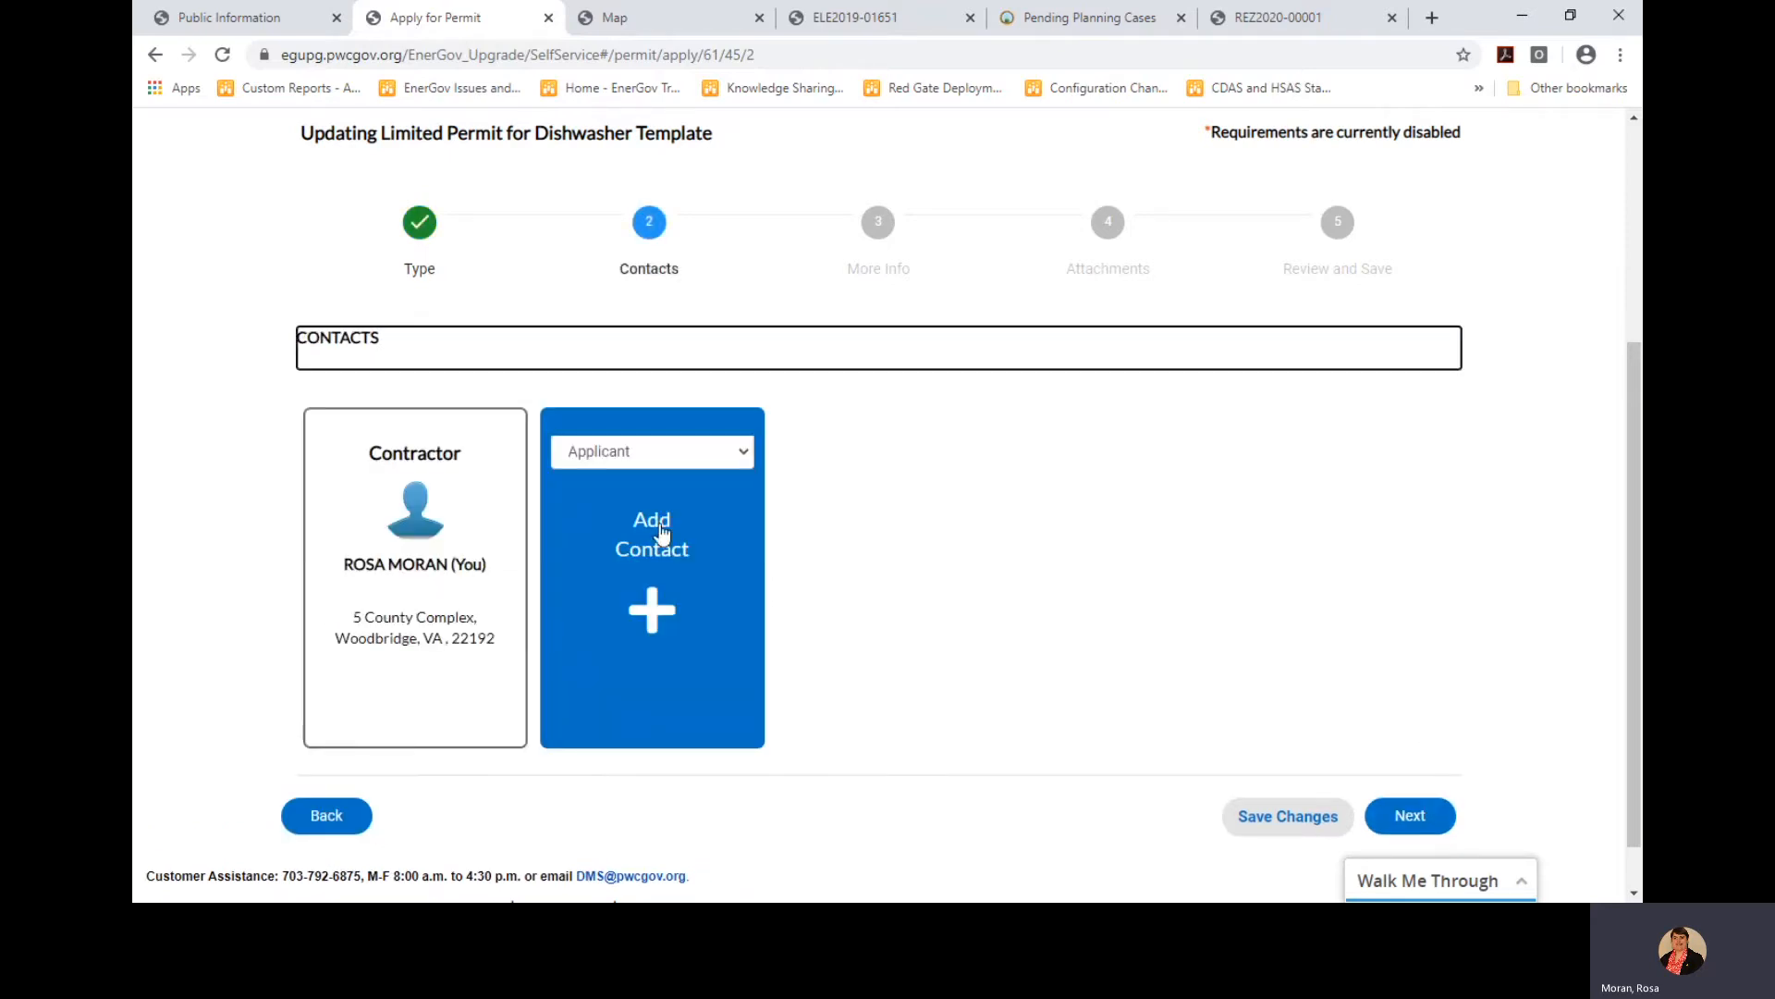
pyautogui.click(745, 456)
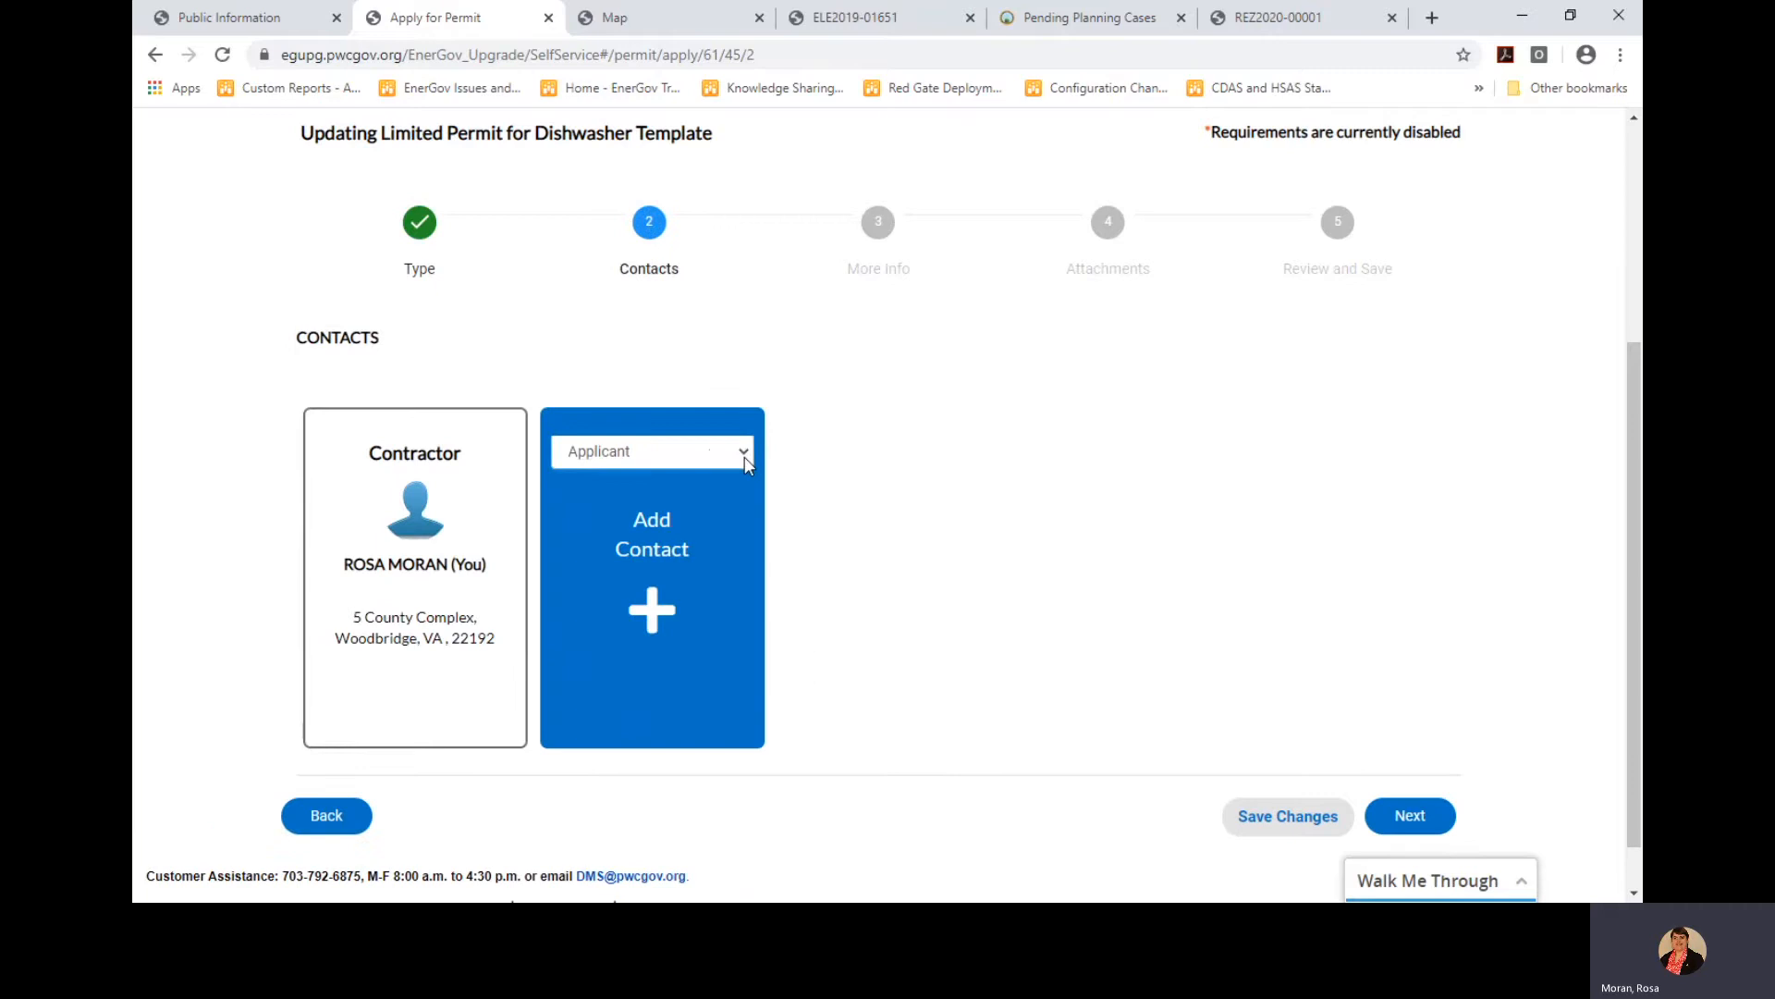
pyautogui.click(718, 585)
pyautogui.click(647, 549)
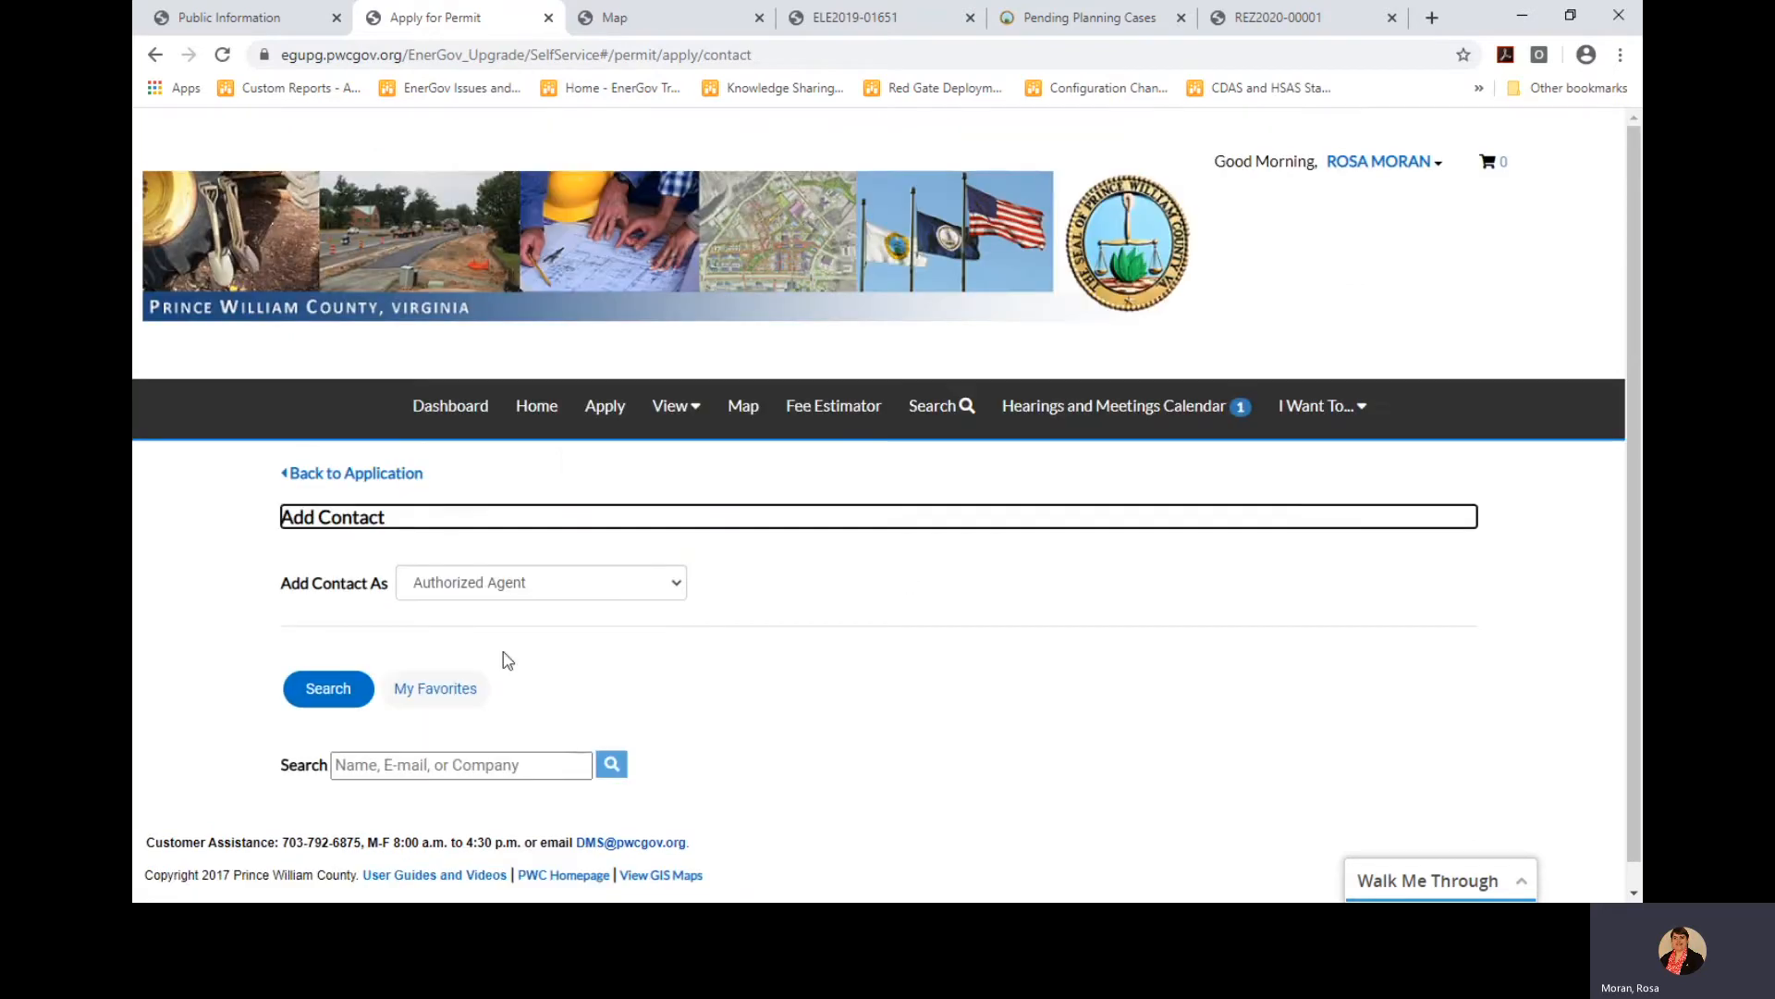
pyautogui.click(456, 689)
pyautogui.scroll(-2, 805, 662)
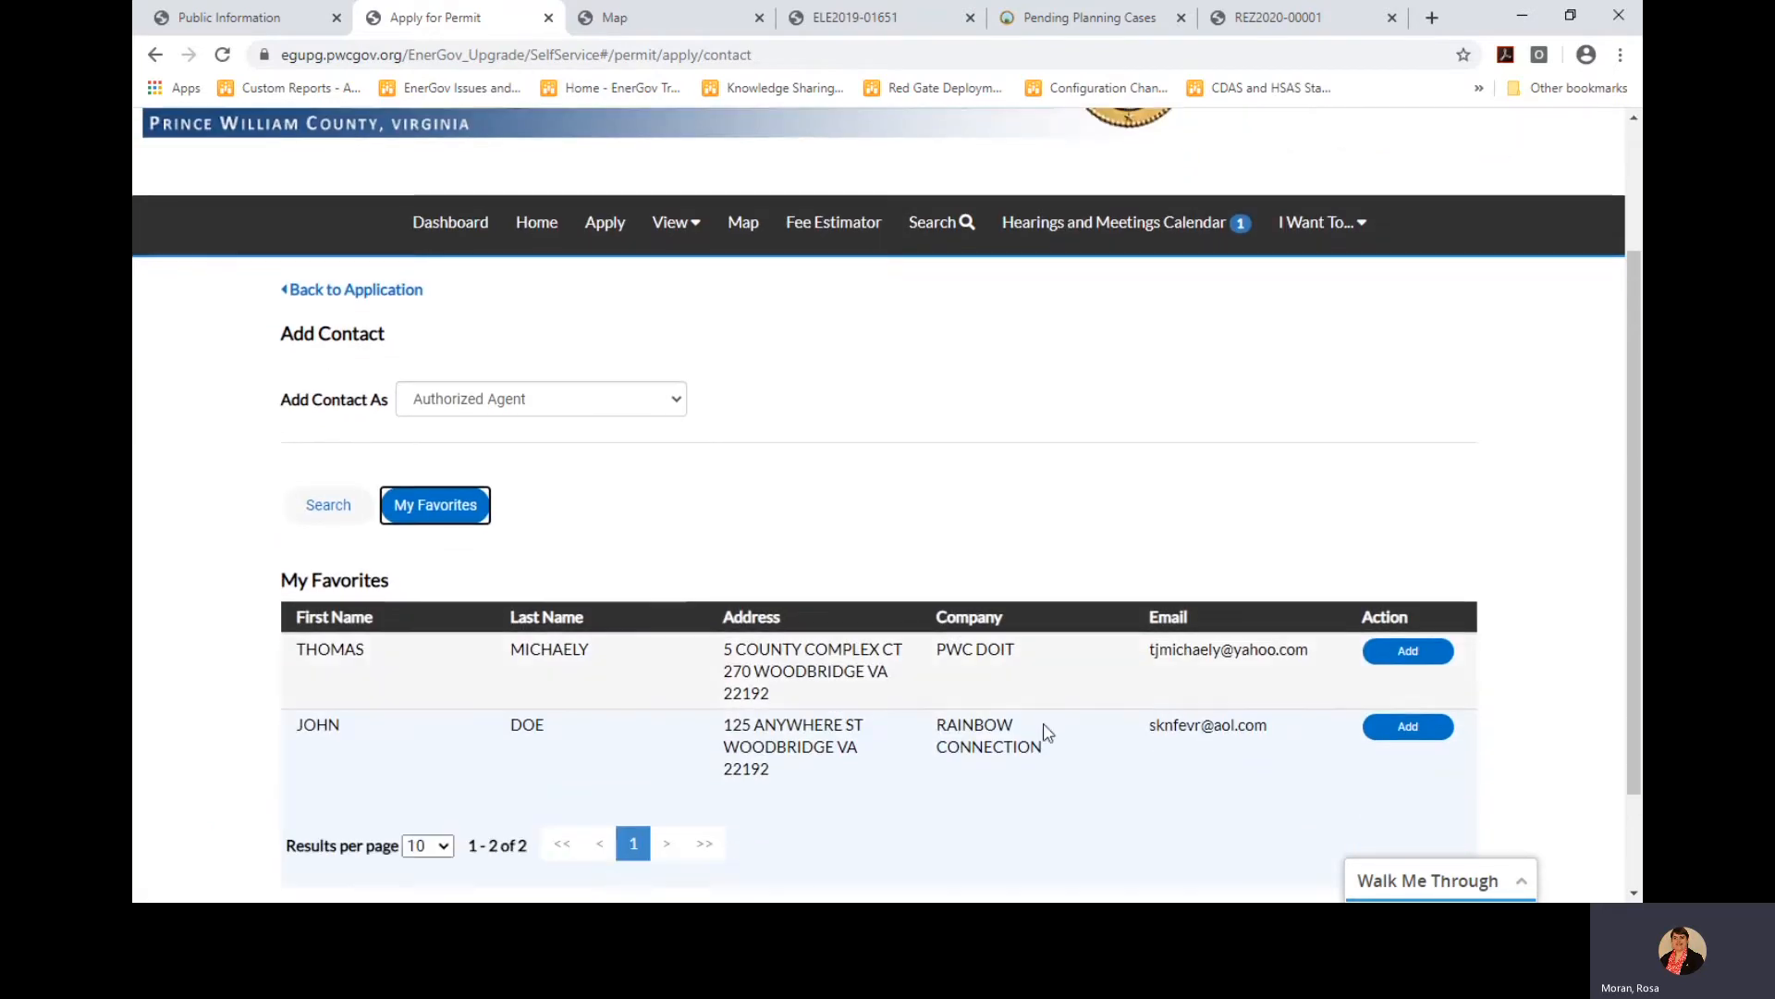
pyautogui.click(1398, 730)
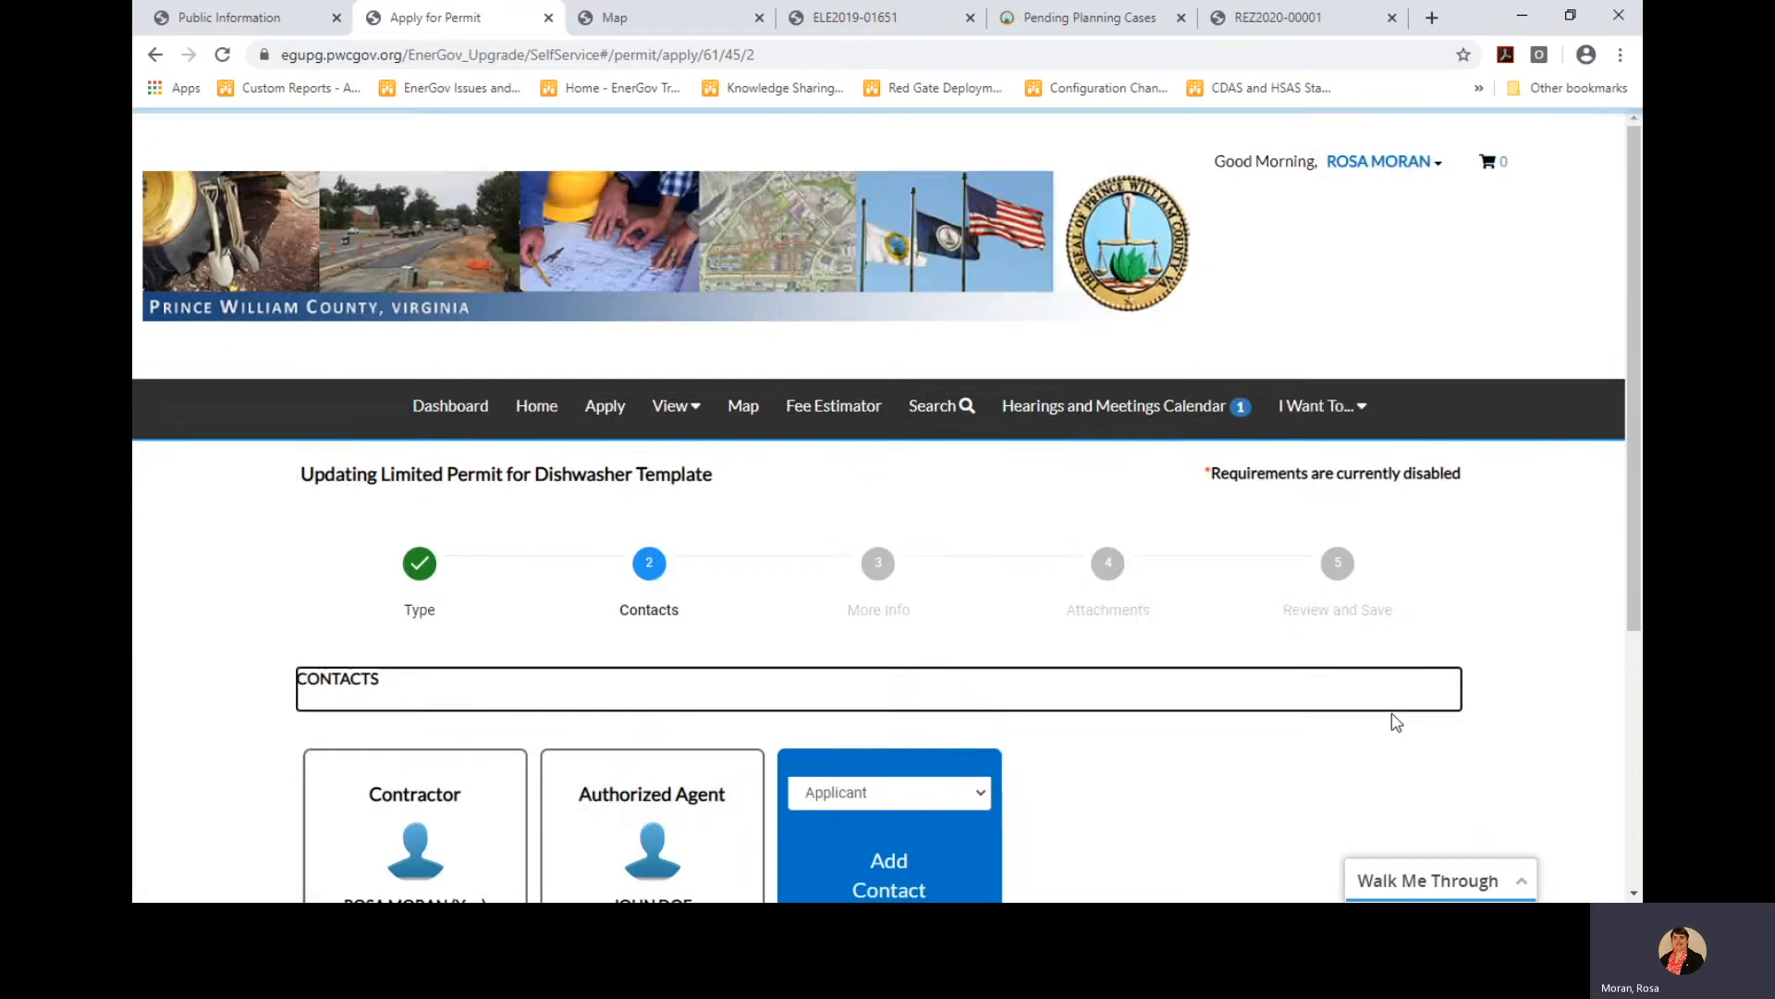
pyautogui.scroll(-4, 1387, 731)
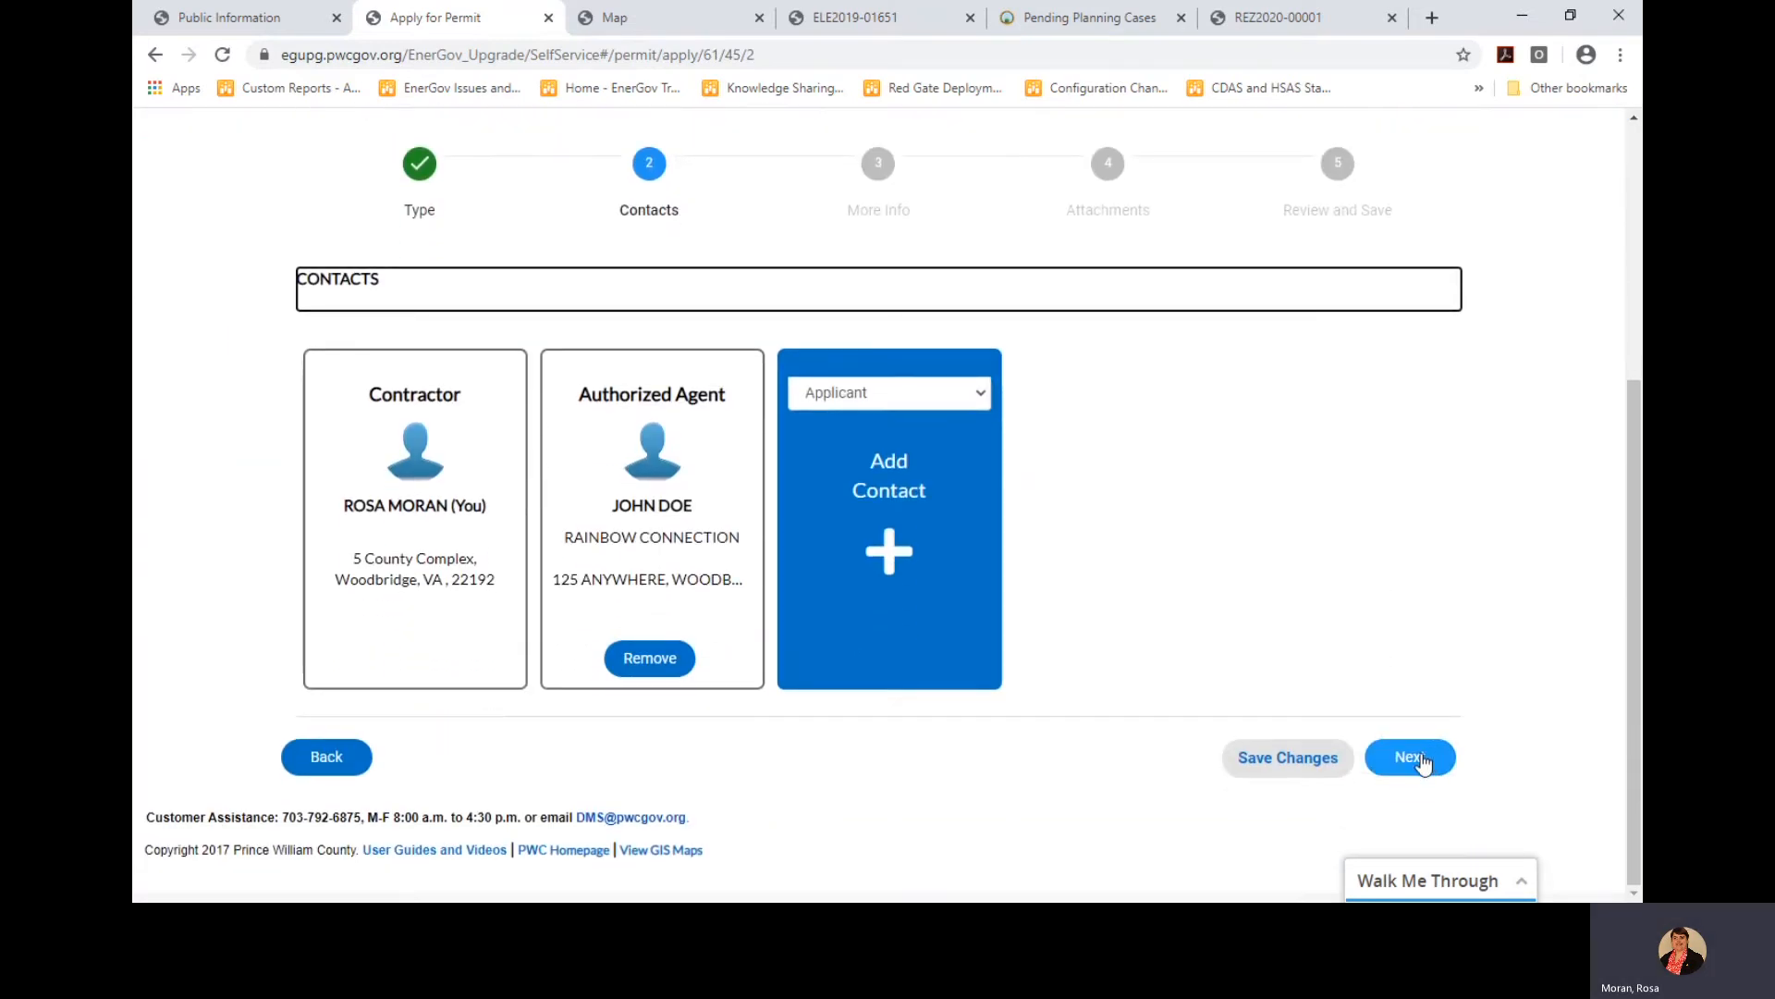
pyautogui.click(1420, 758)
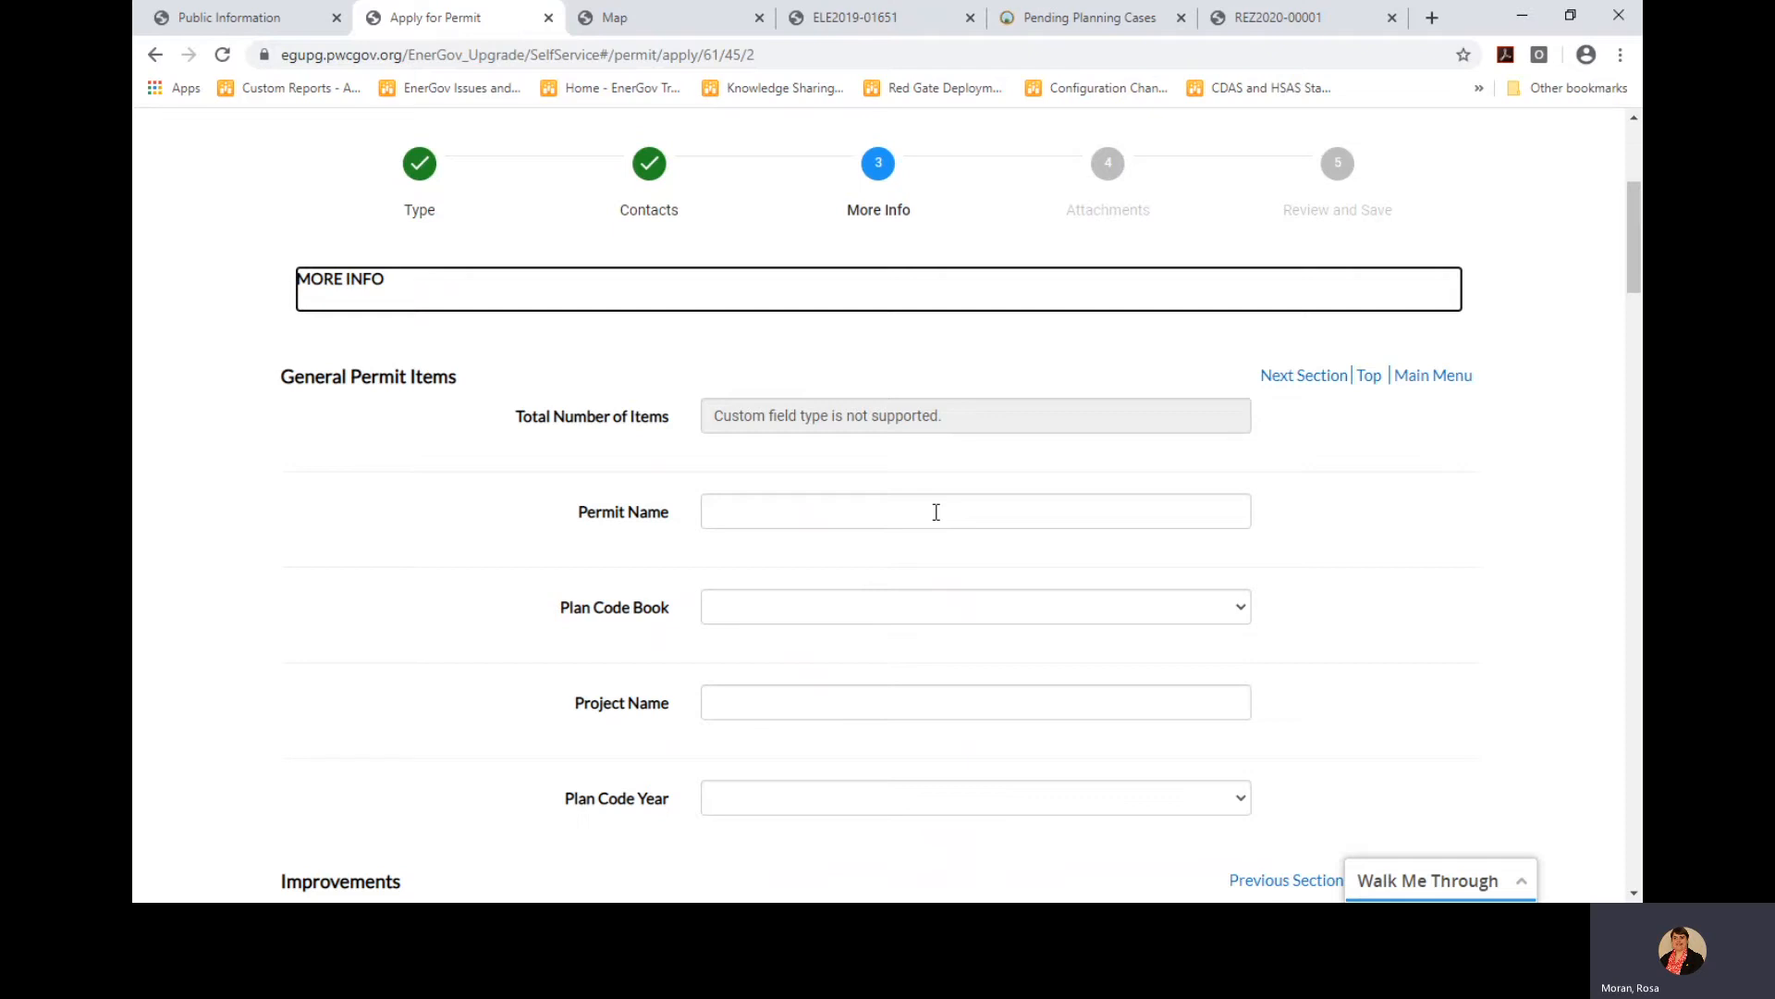
# Set plan code book IRC, code year 2015, improvement type Replacement and dishwasher count 1
pyautogui.click(837, 616)
pyautogui.click(771, 811)
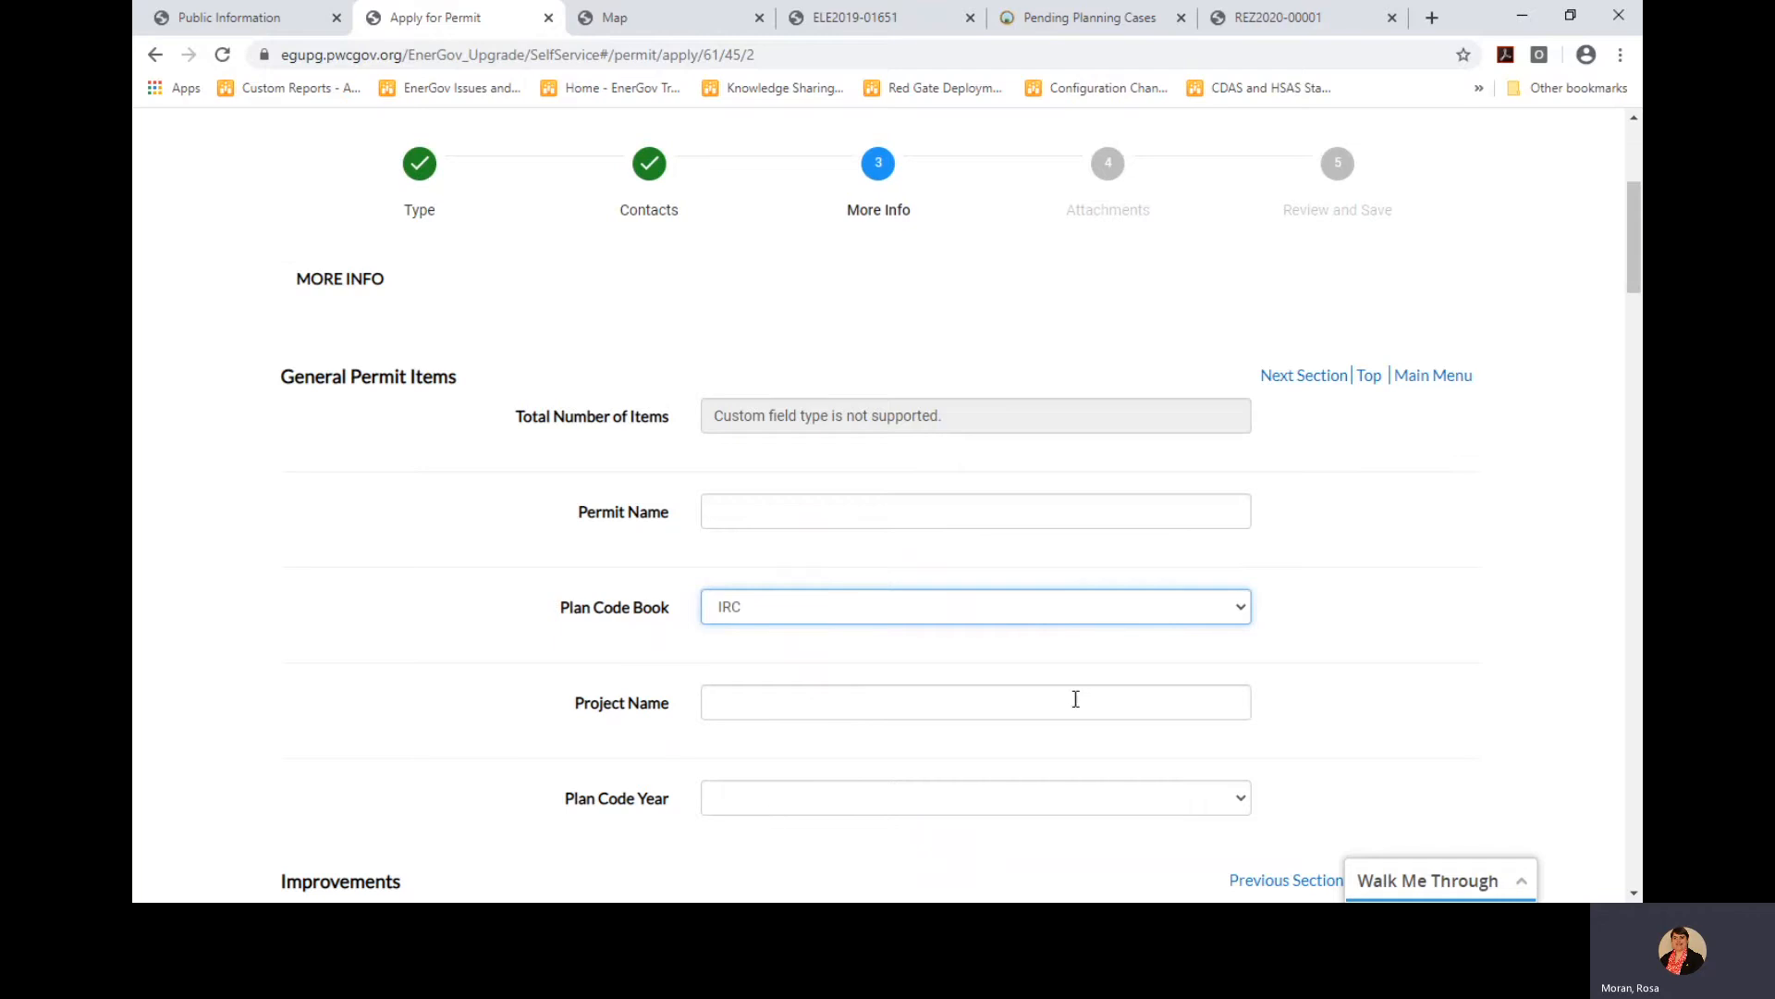
pyautogui.scroll(-2, 1074, 697)
pyautogui.click(804, 590)
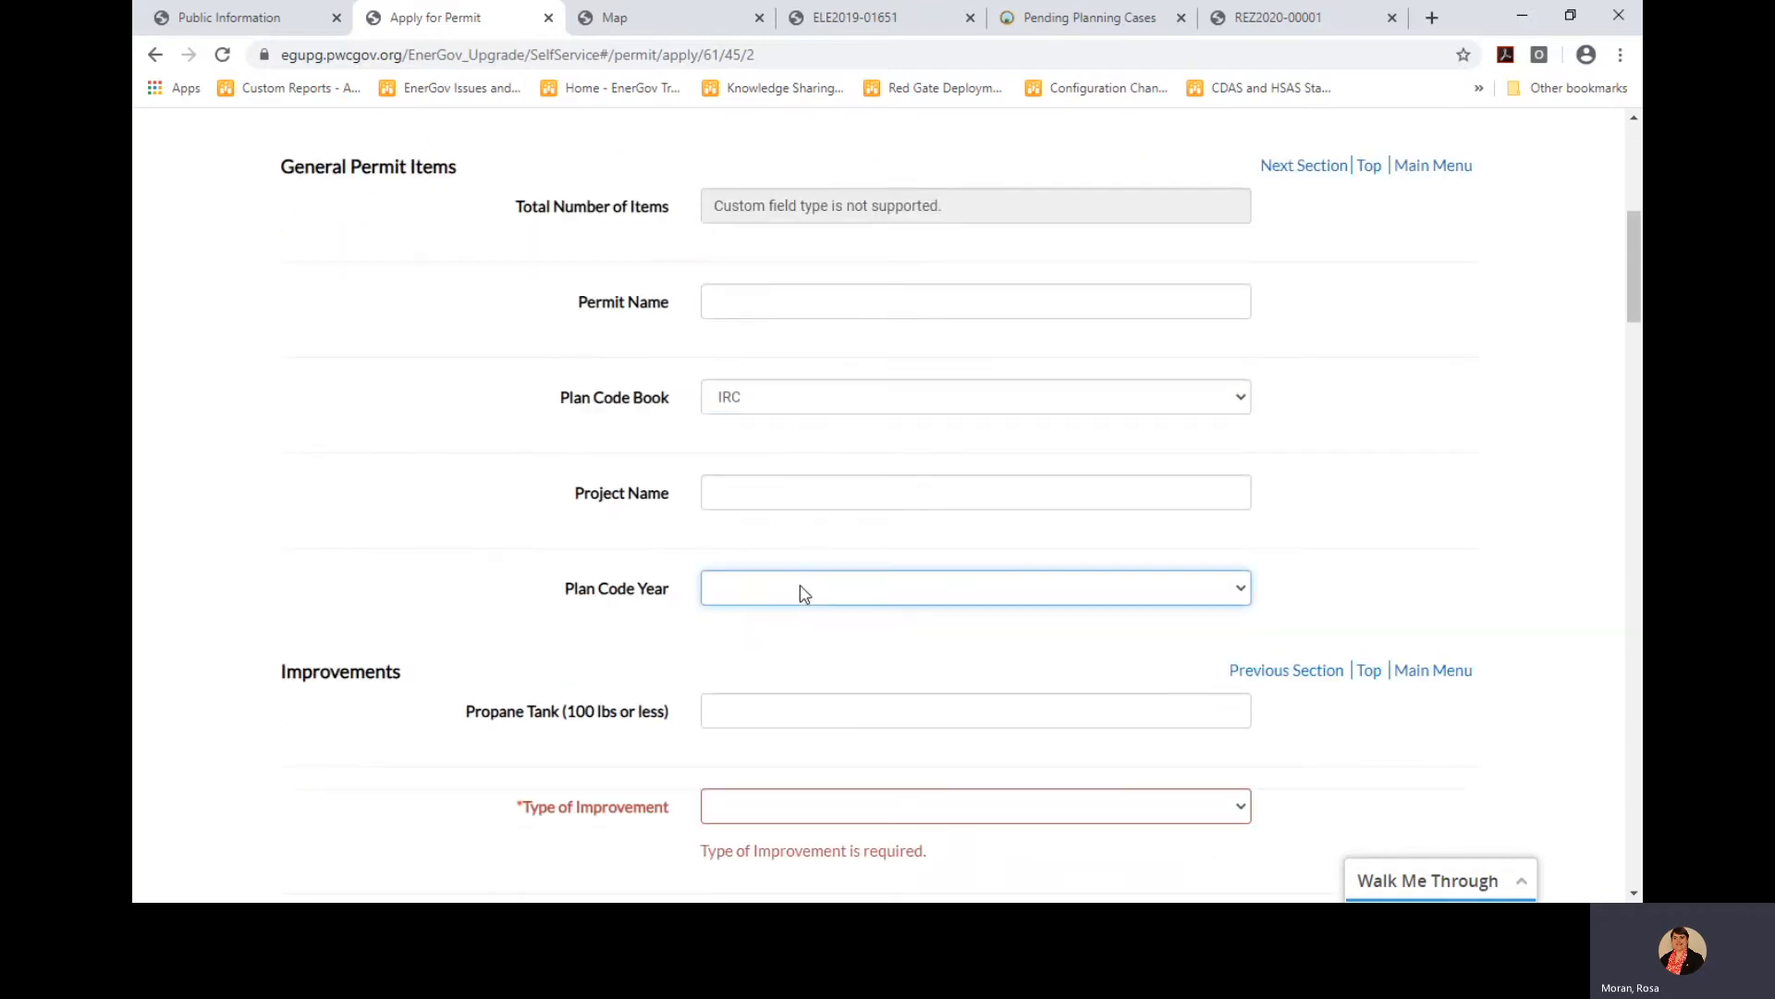
pyautogui.click(785, 542)
pyautogui.scroll(-2, 895, 674)
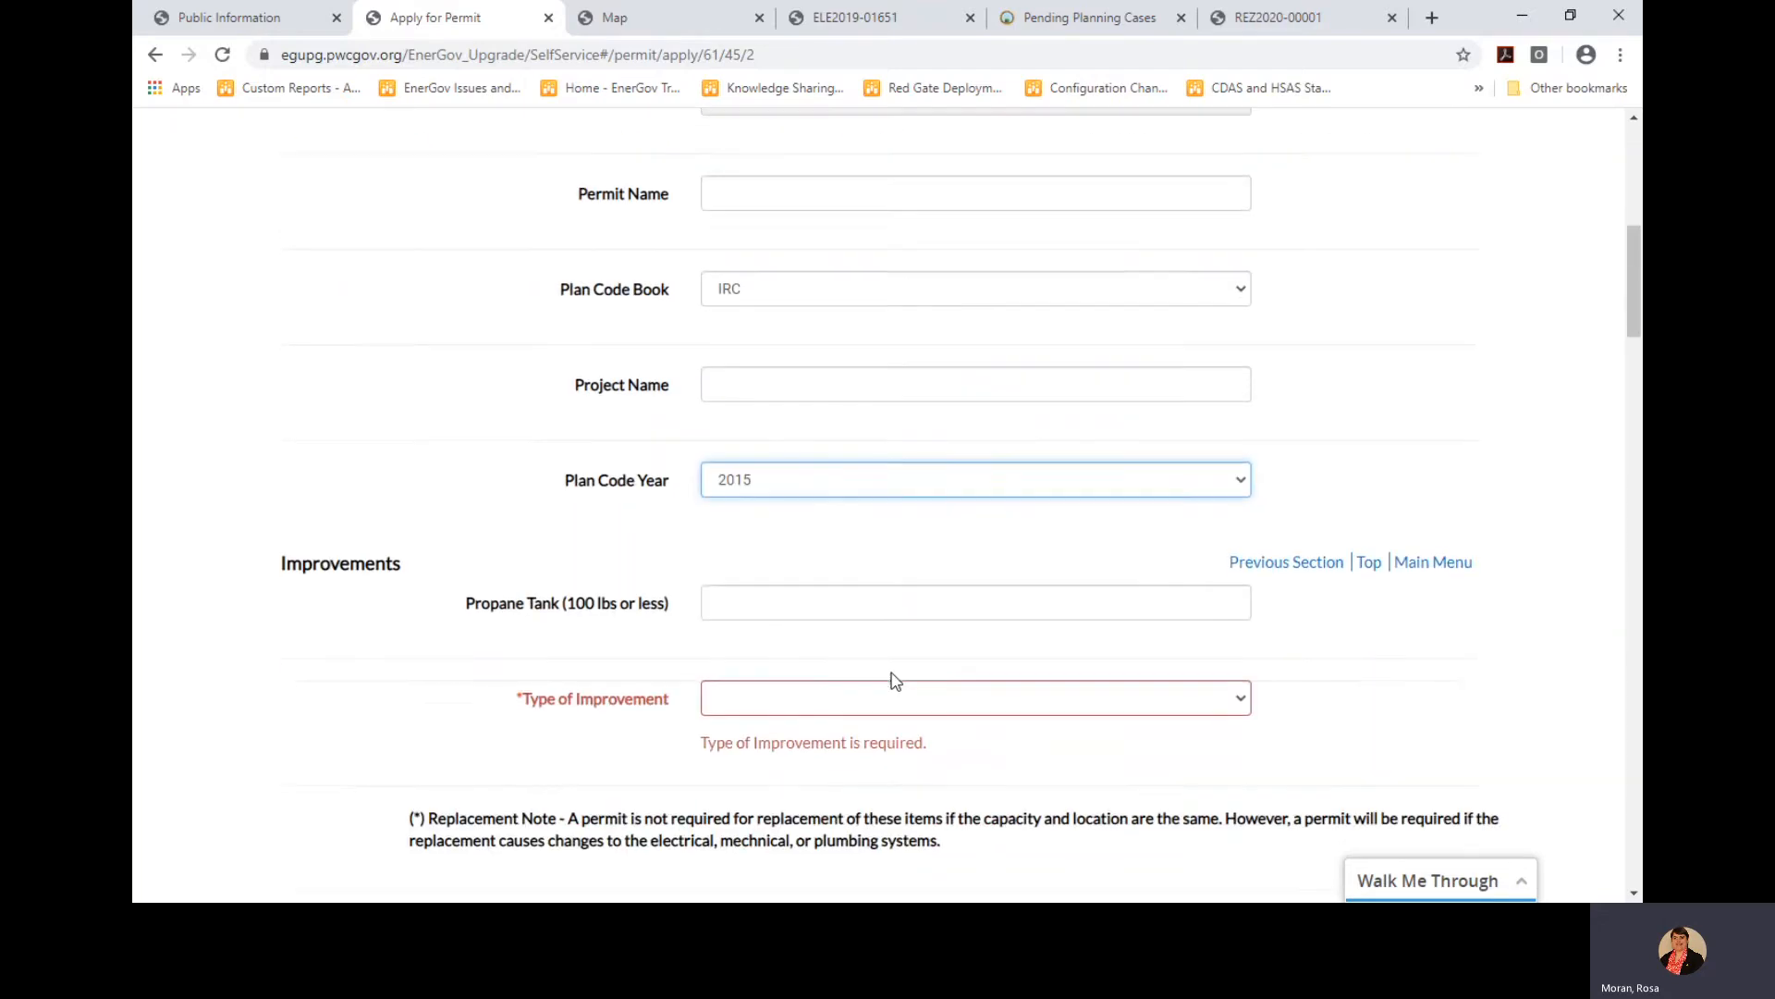
pyautogui.click(813, 701)
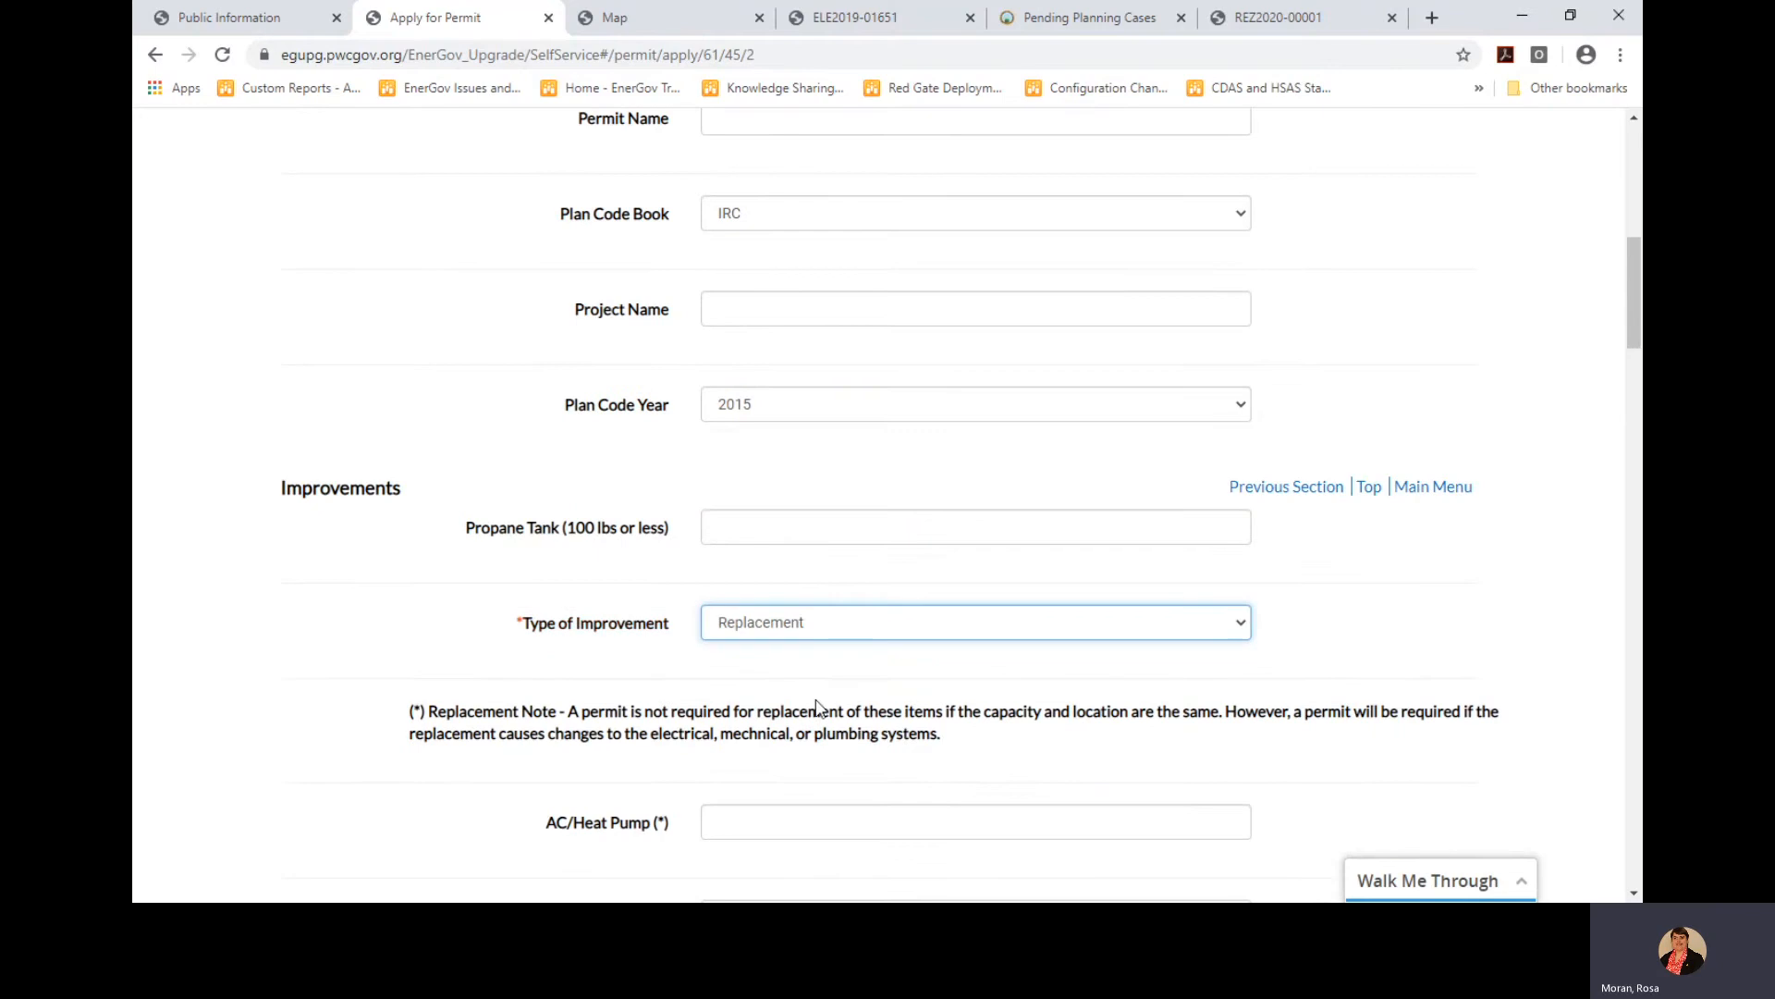
pyautogui.scroll(-6, 818, 708)
pyautogui.scroll(-3, 821, 712)
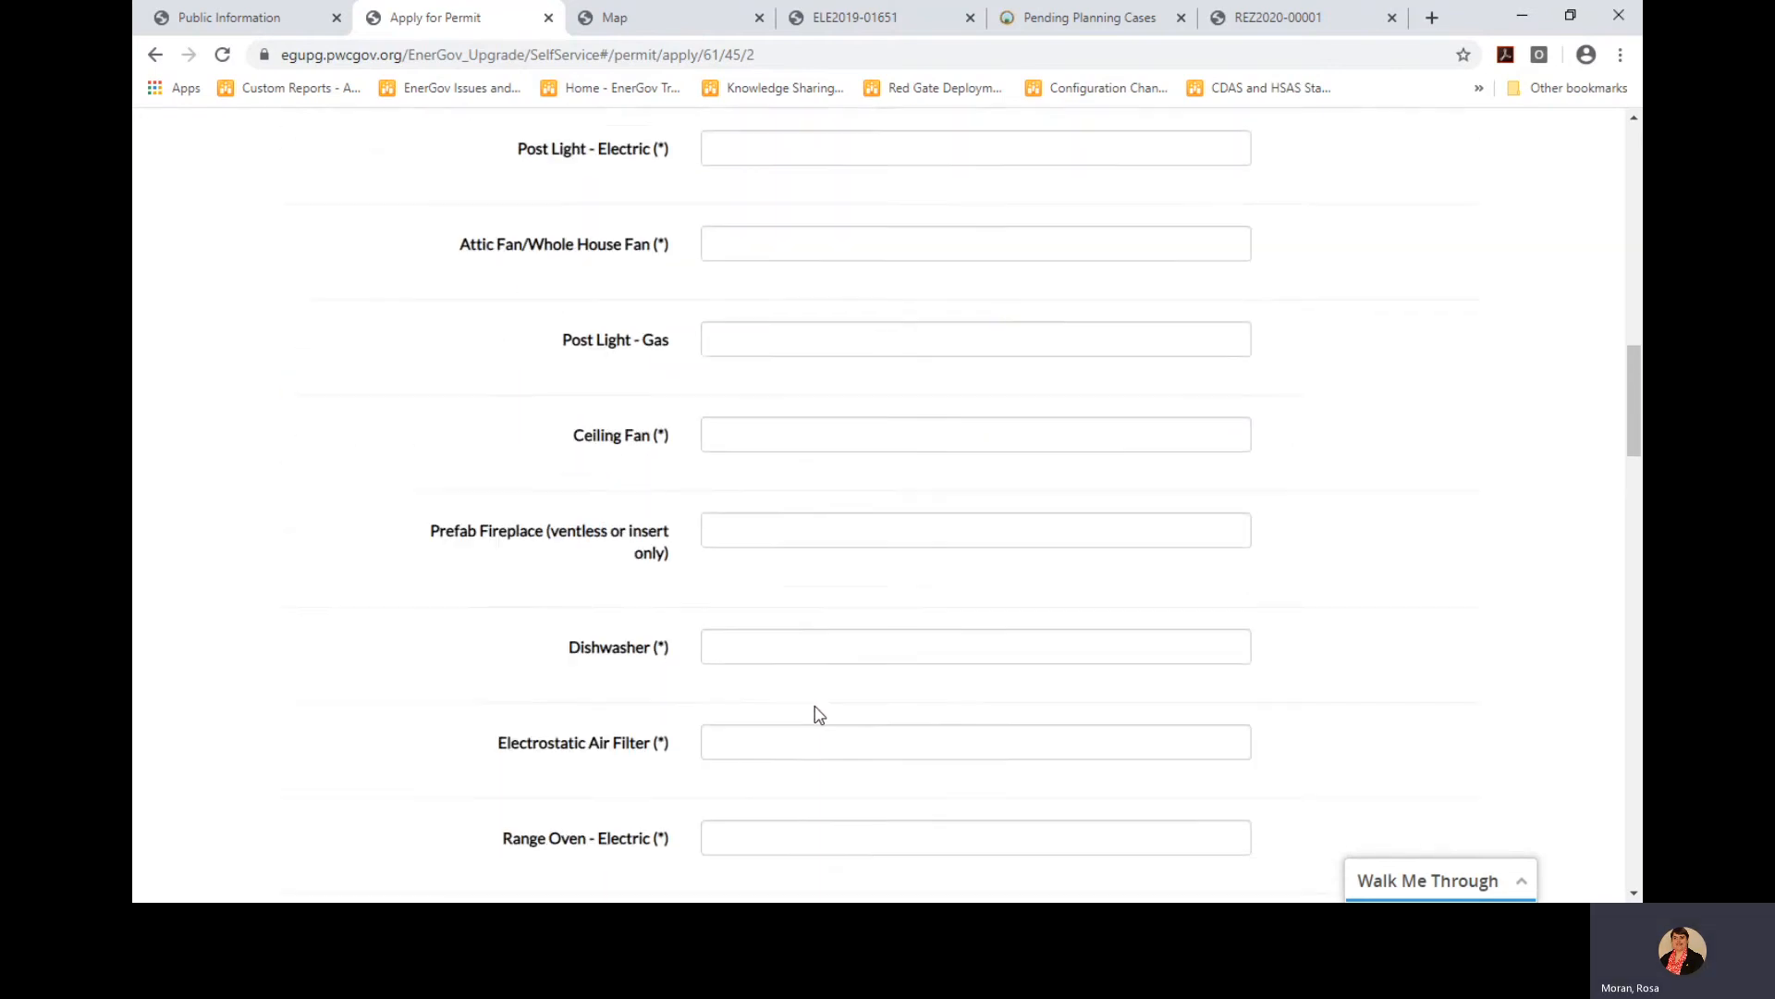
pyautogui.click(771, 628)
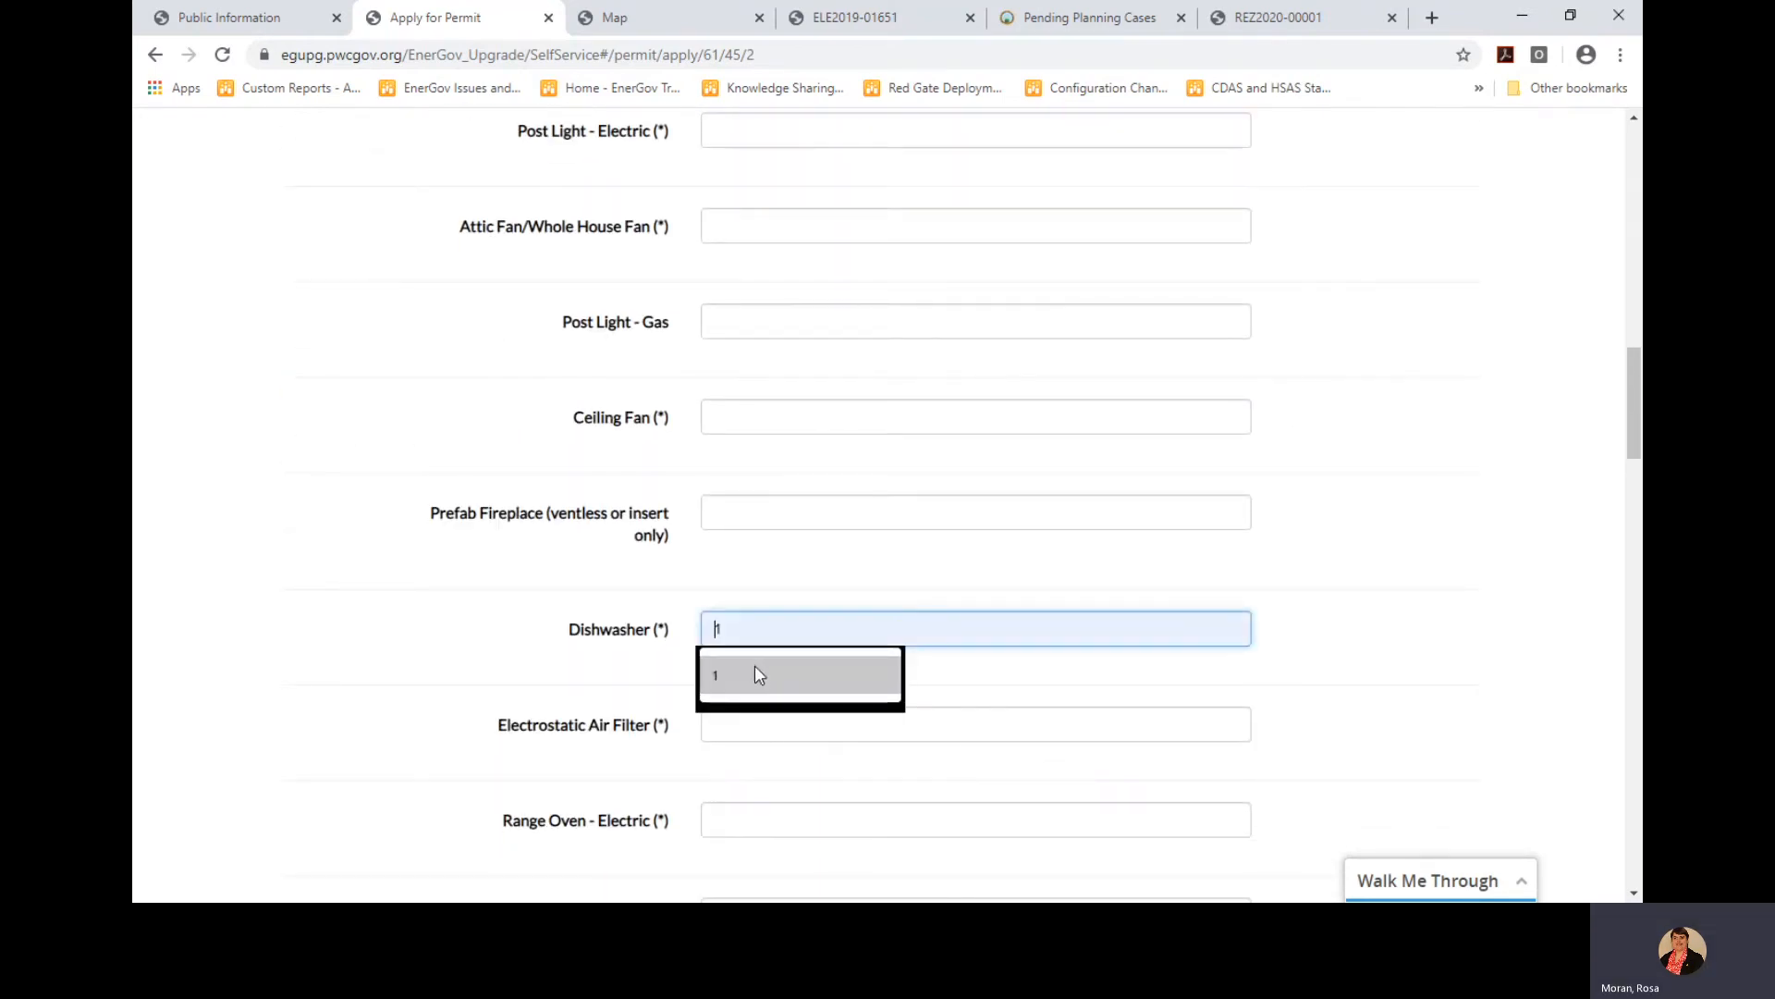
pyautogui.click(755, 664)
pyautogui.click(1433, 530)
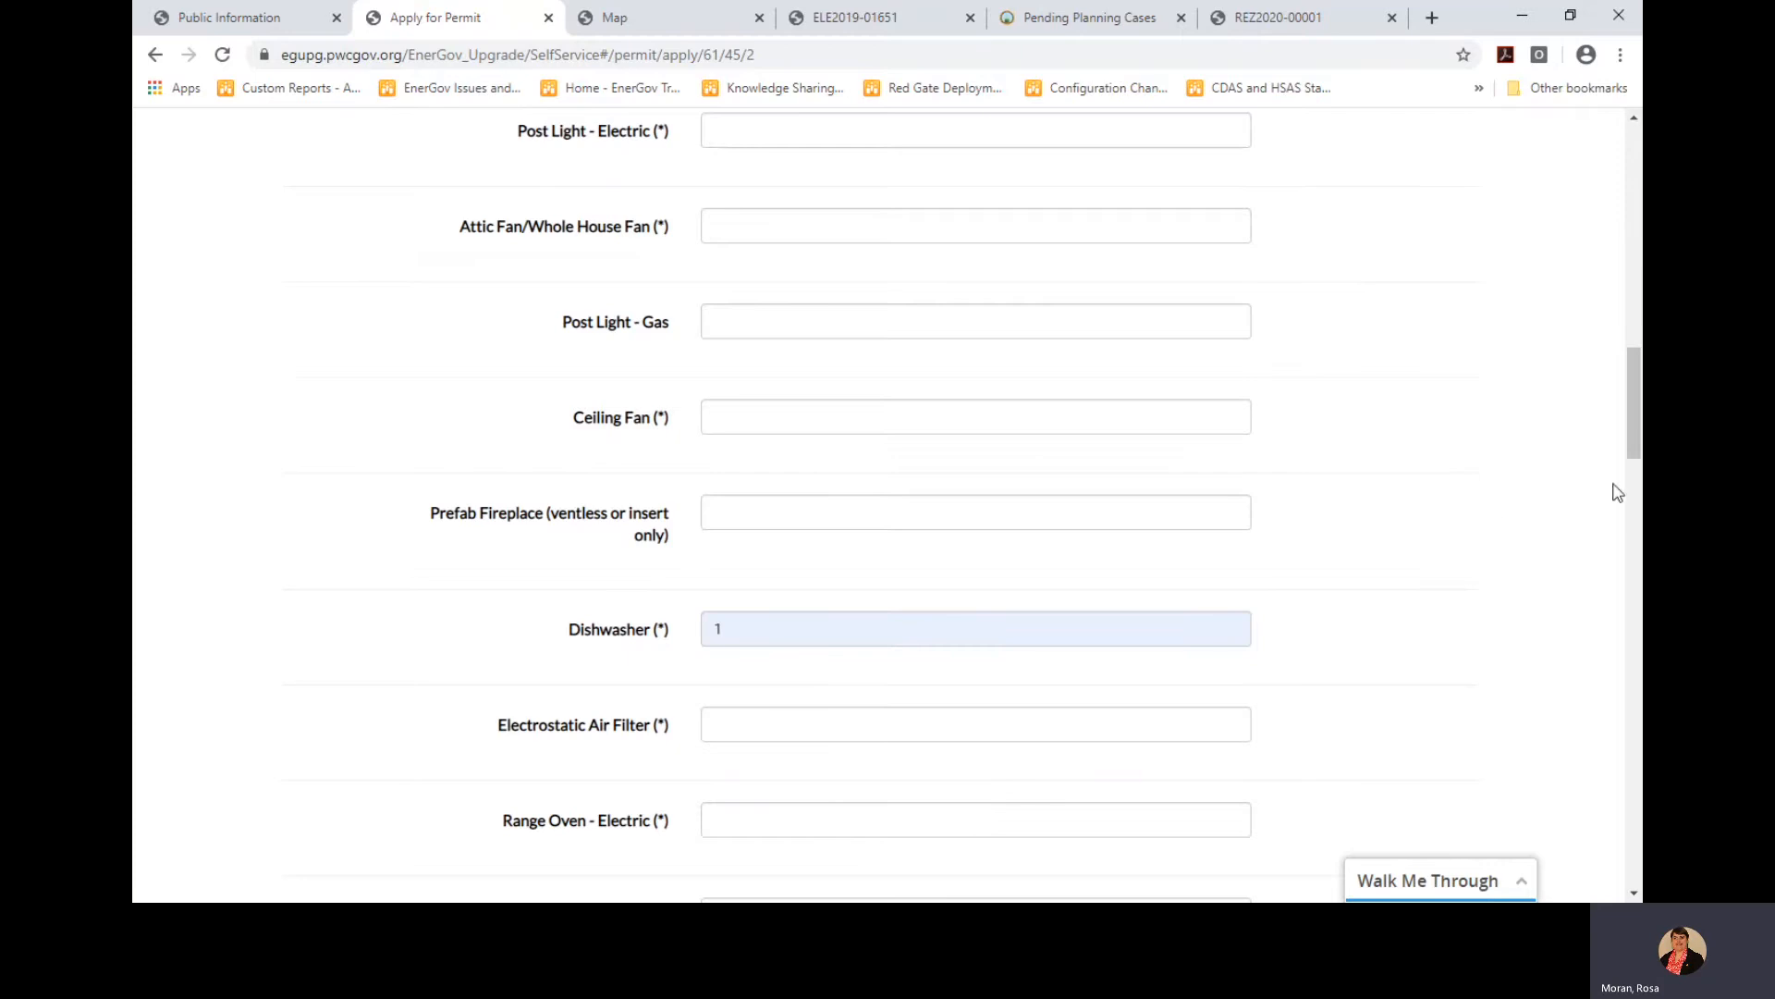
# Proceed to the review step, save the template changes and acknowledge the confirmation
pyautogui.moveTo(1633, 424); pyautogui.dragTo(1634, 714)
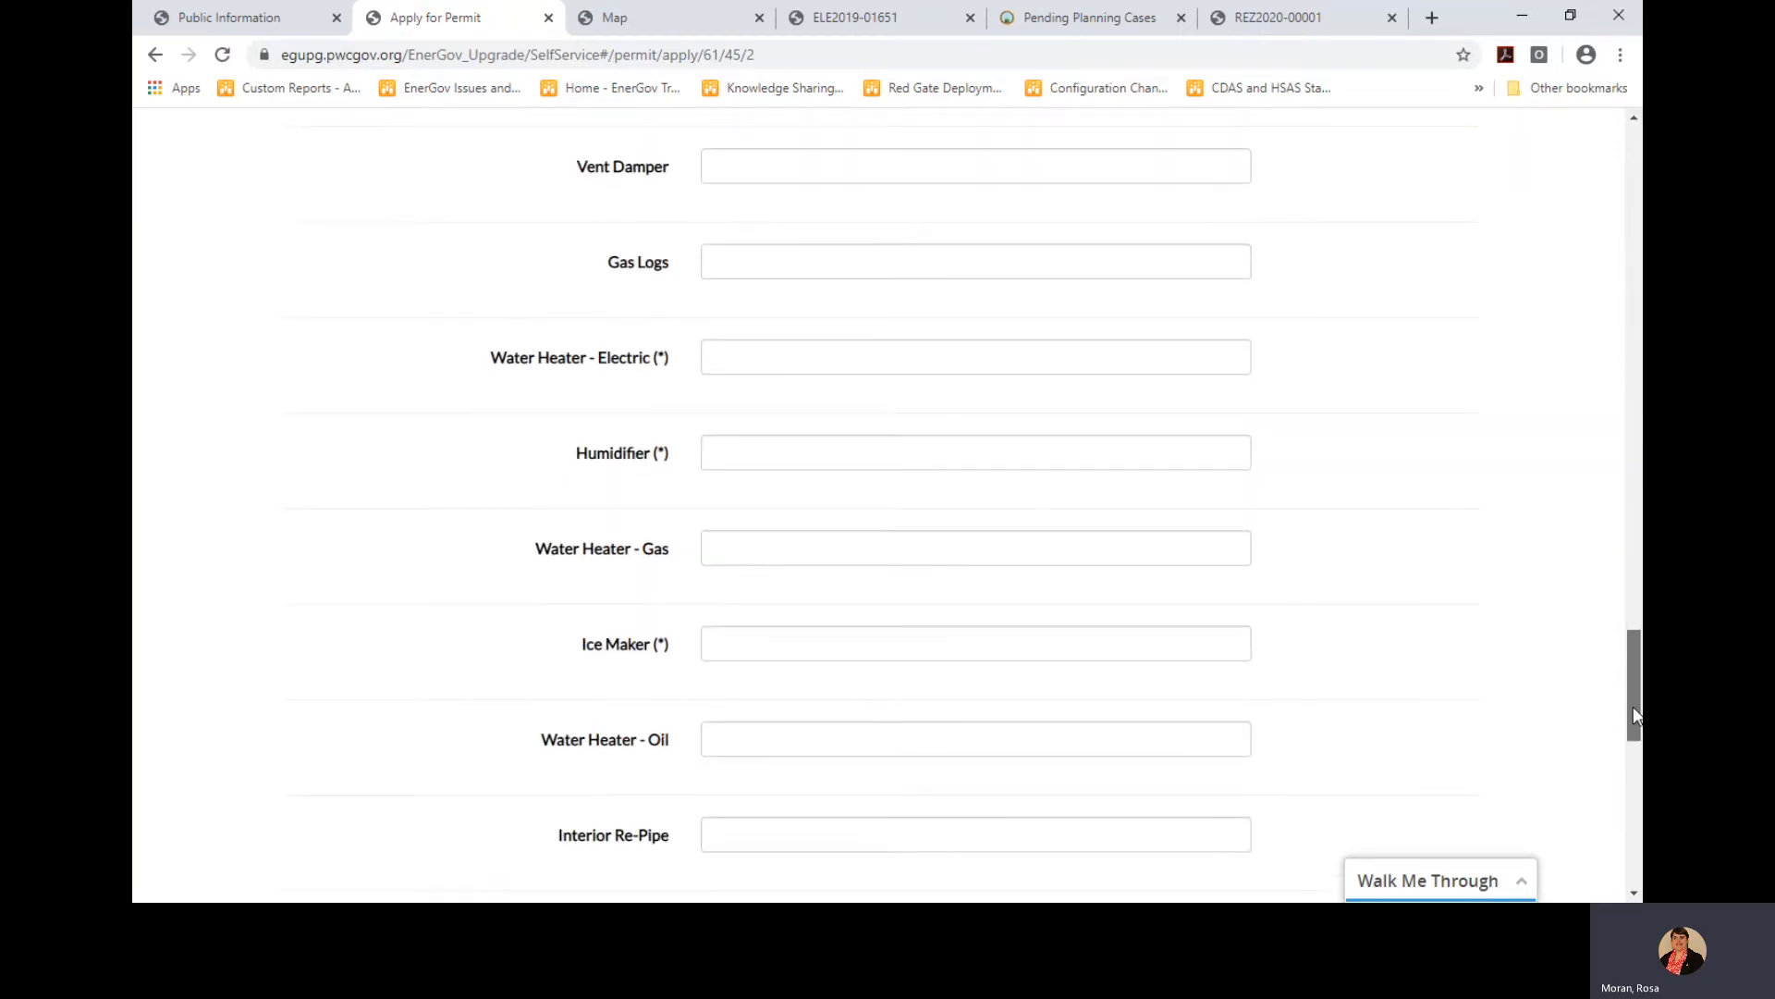
pyautogui.scroll(-3, 1468, 627)
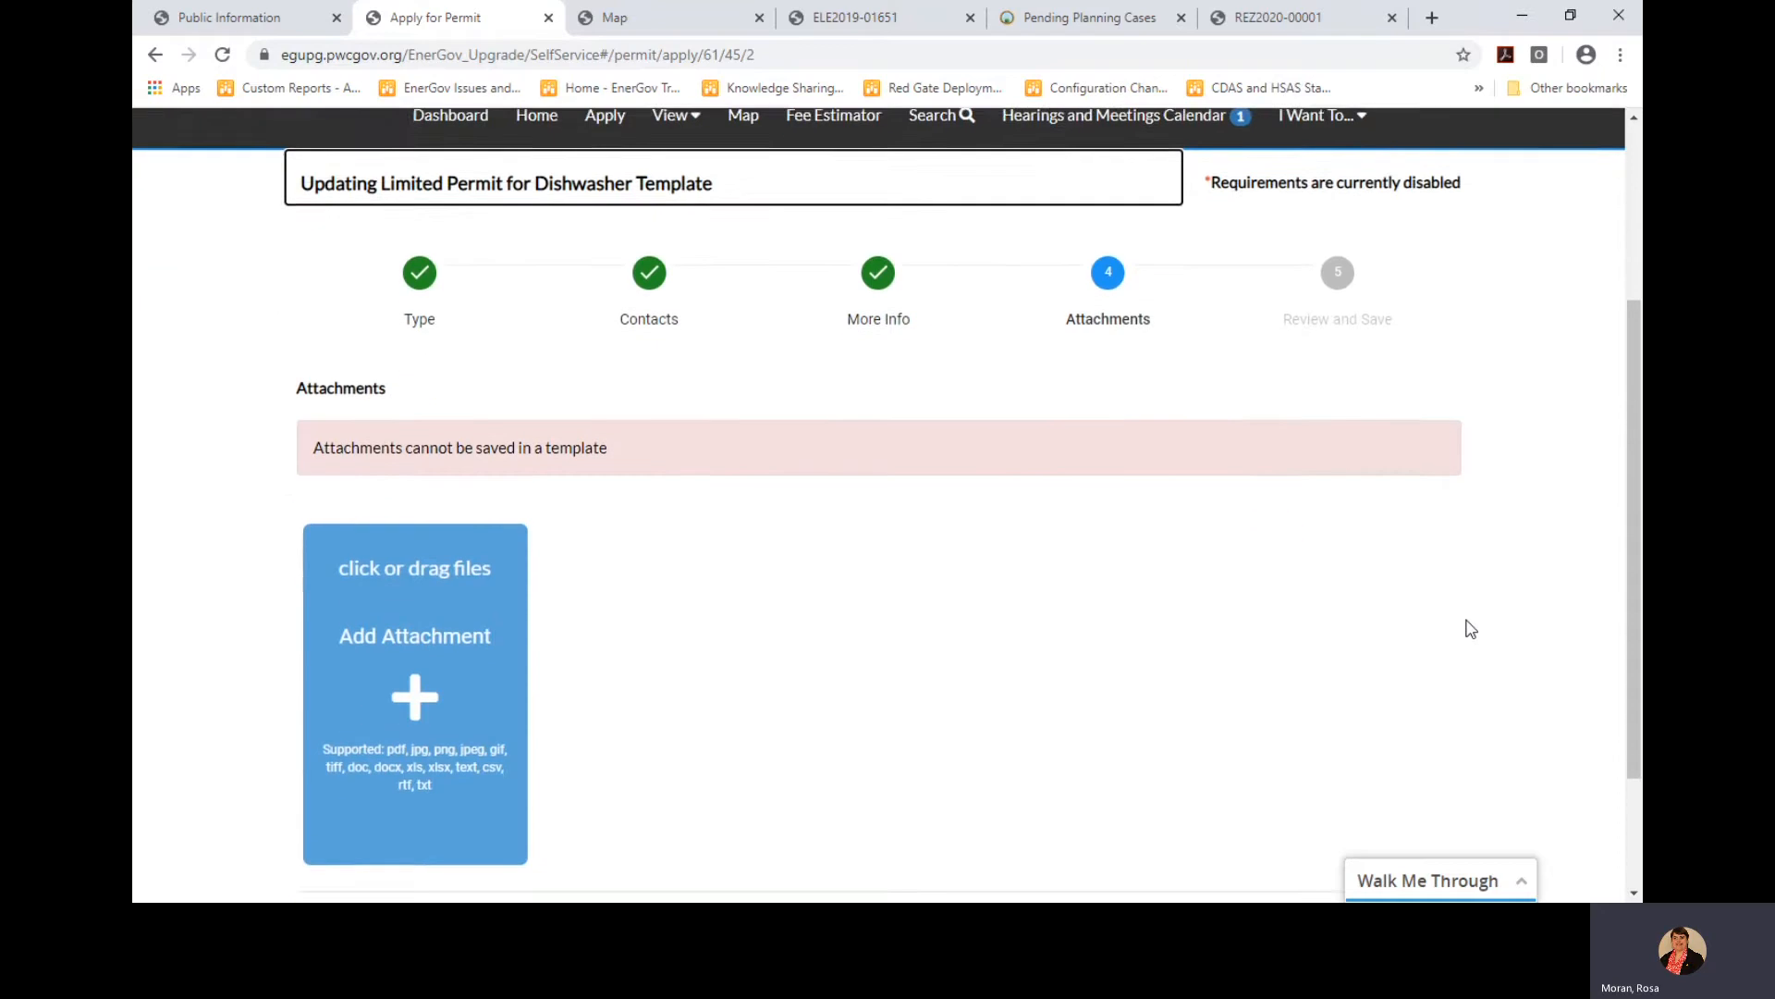
pyautogui.scroll(-2, 1469, 627)
pyautogui.click(1406, 753)
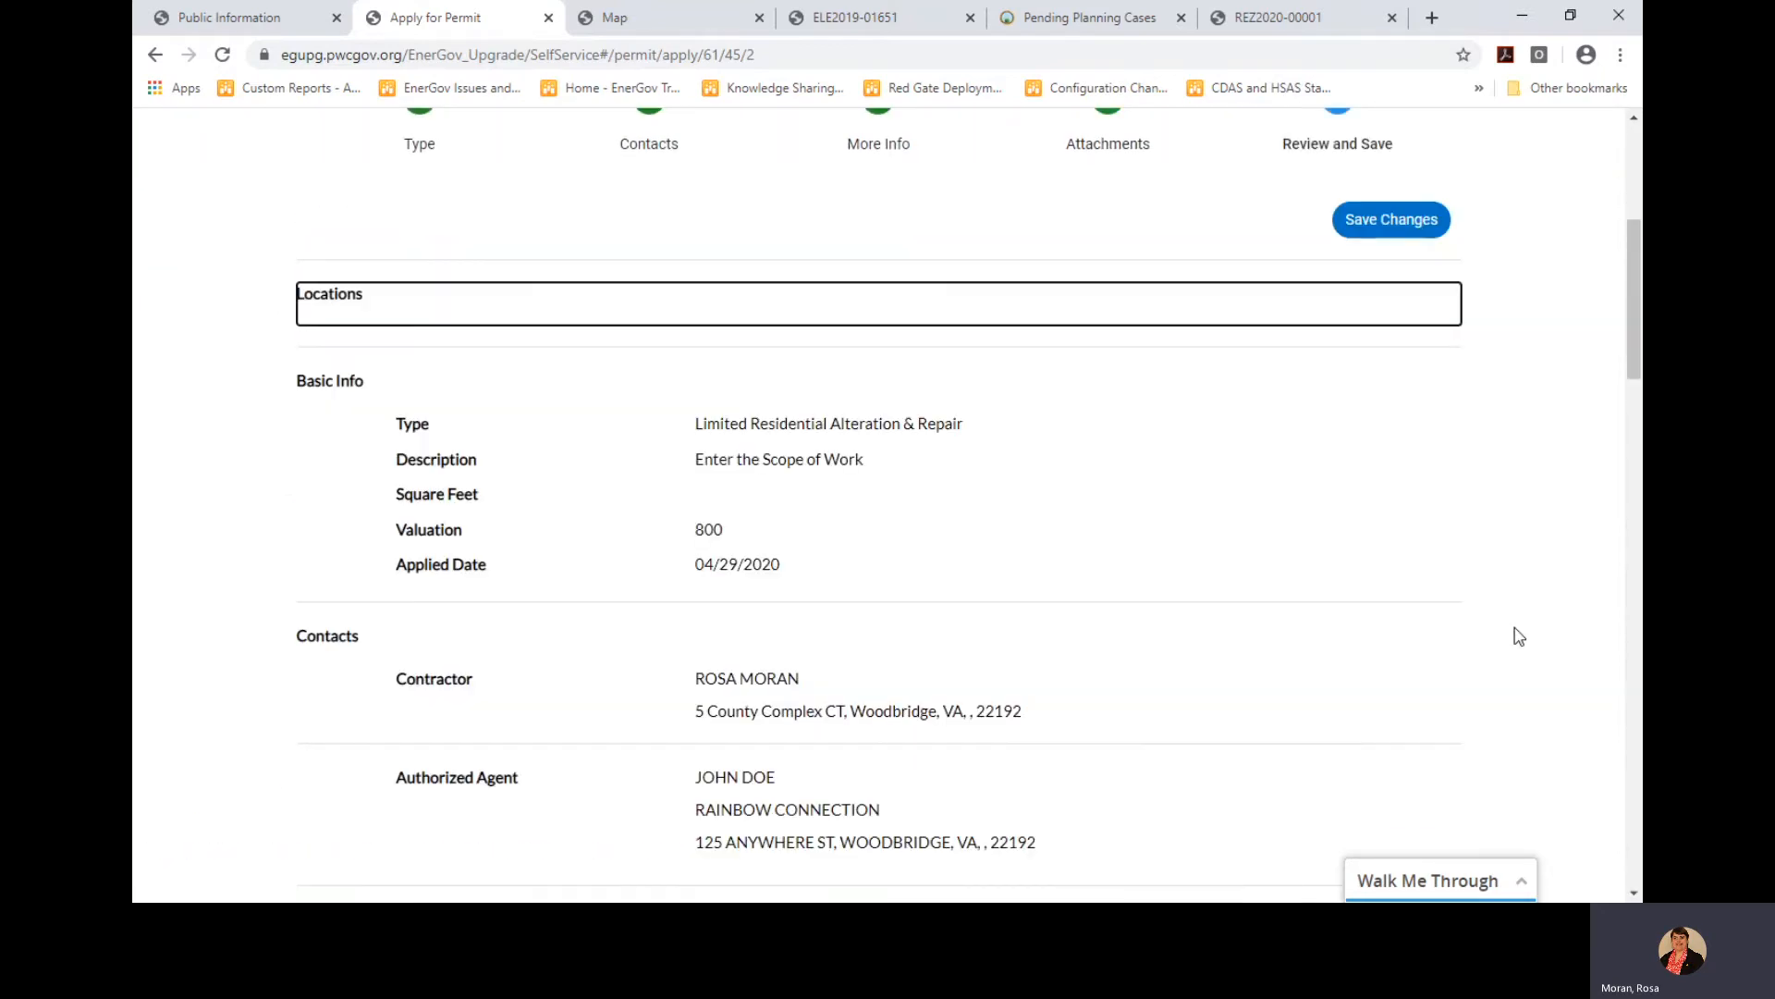
pyautogui.scroll(-3, 1413, 584)
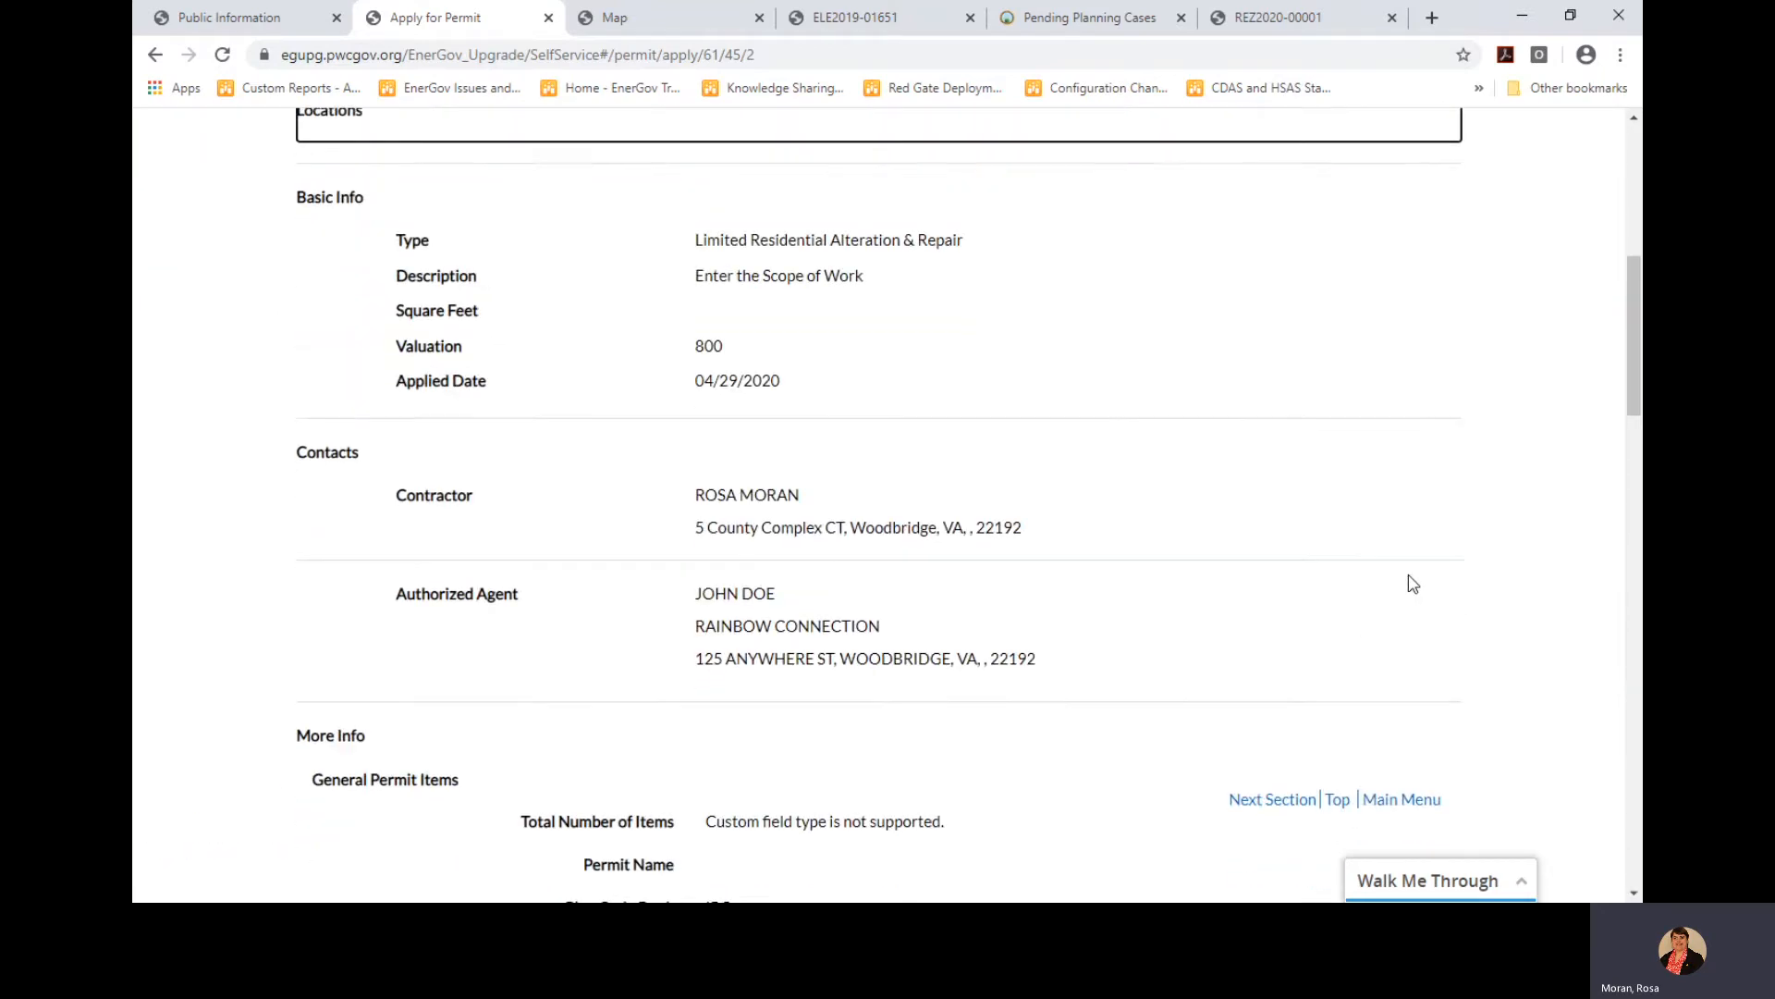
pyautogui.scroll(-4, 1413, 585)
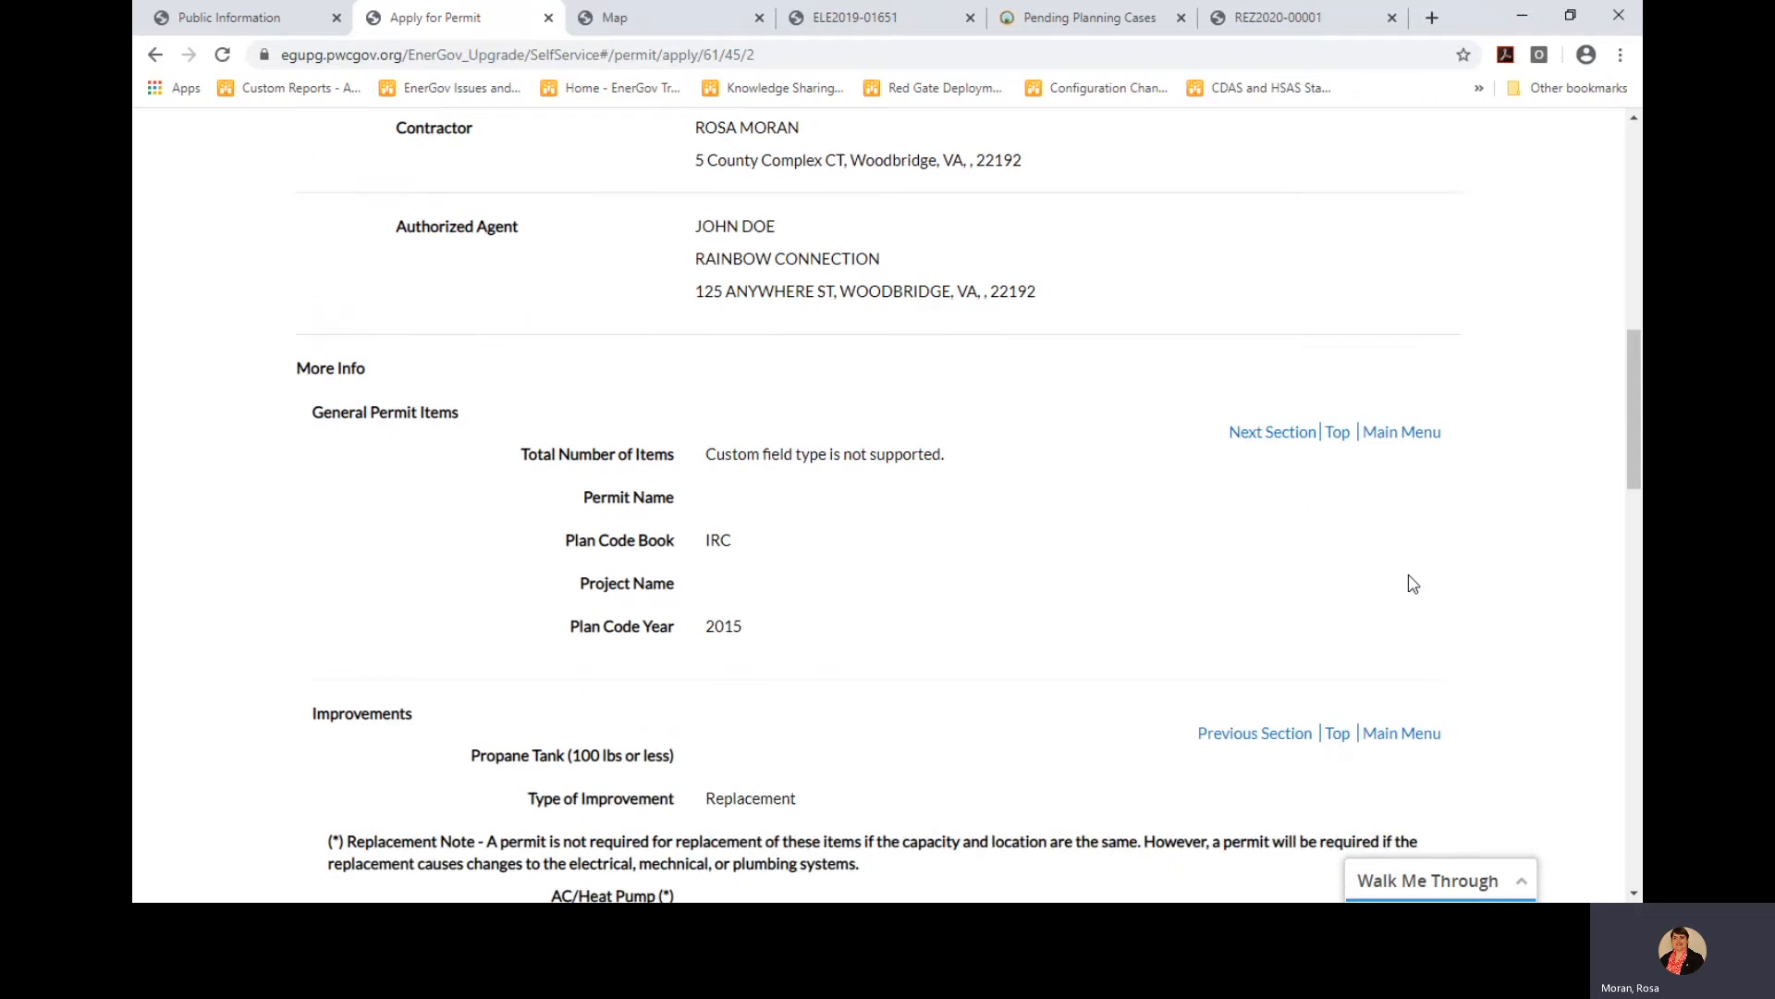
pyautogui.moveTo(1635, 374); pyautogui.dragTo(1636, 158)
pyautogui.click(1411, 607)
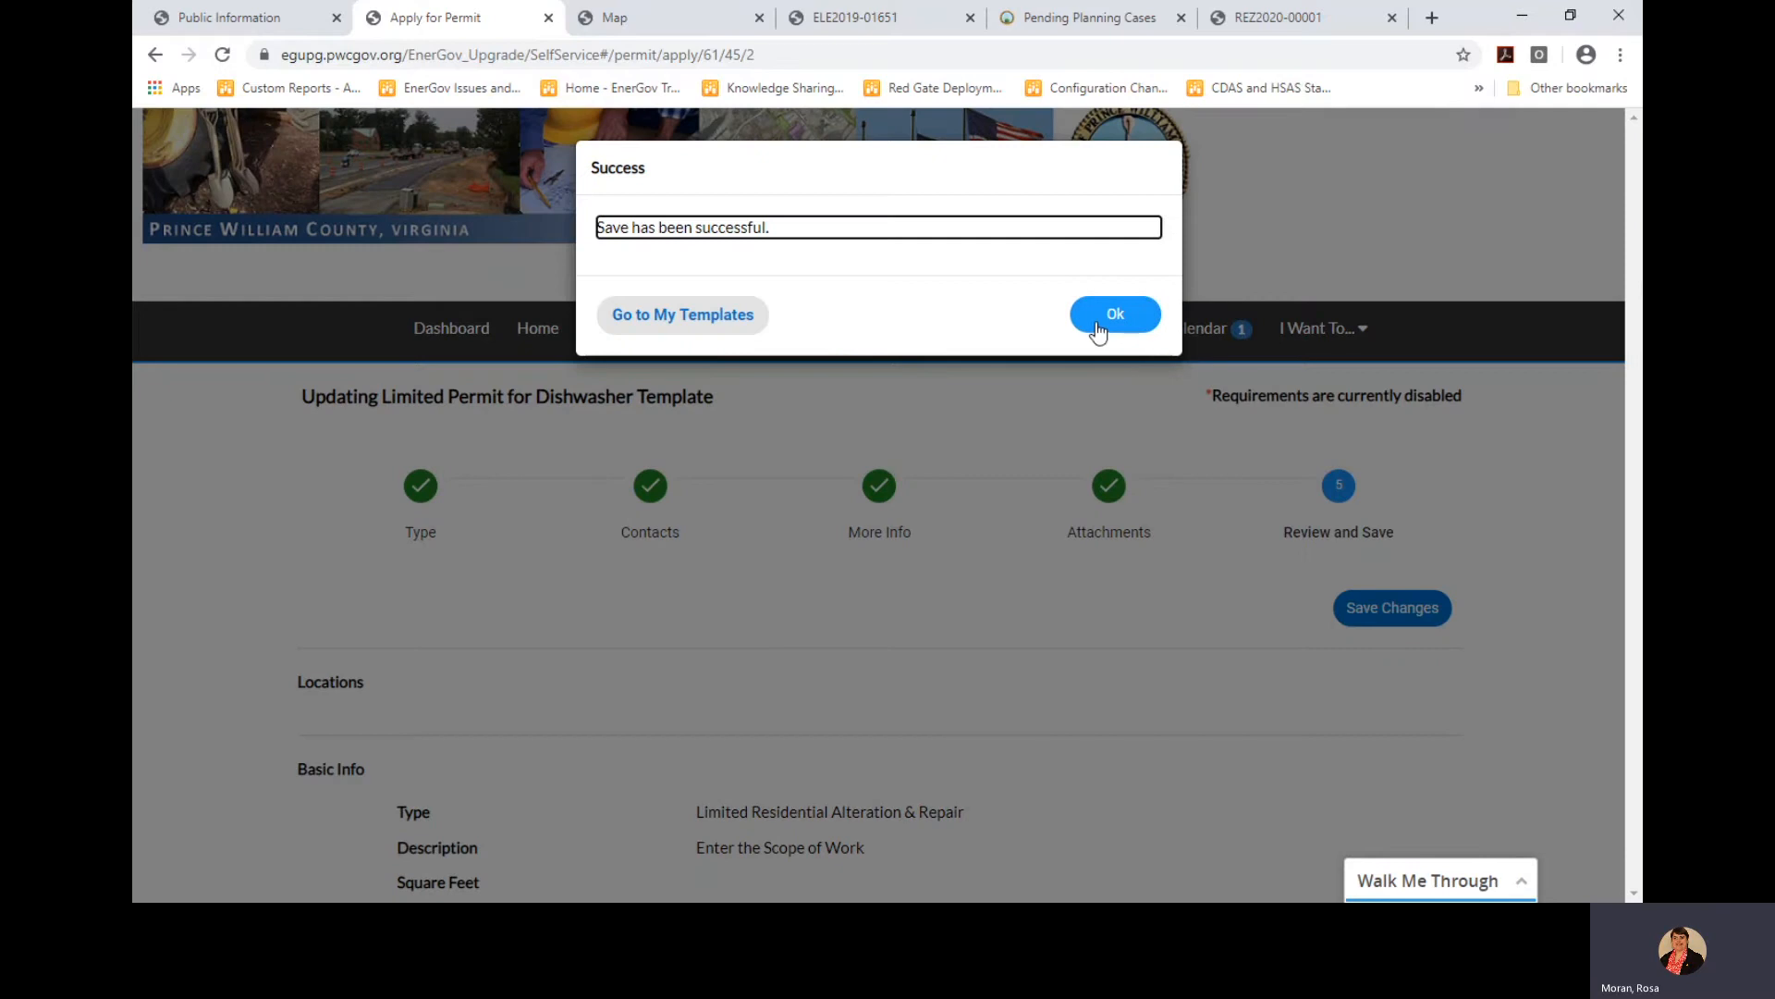
pyautogui.click(1110, 314)
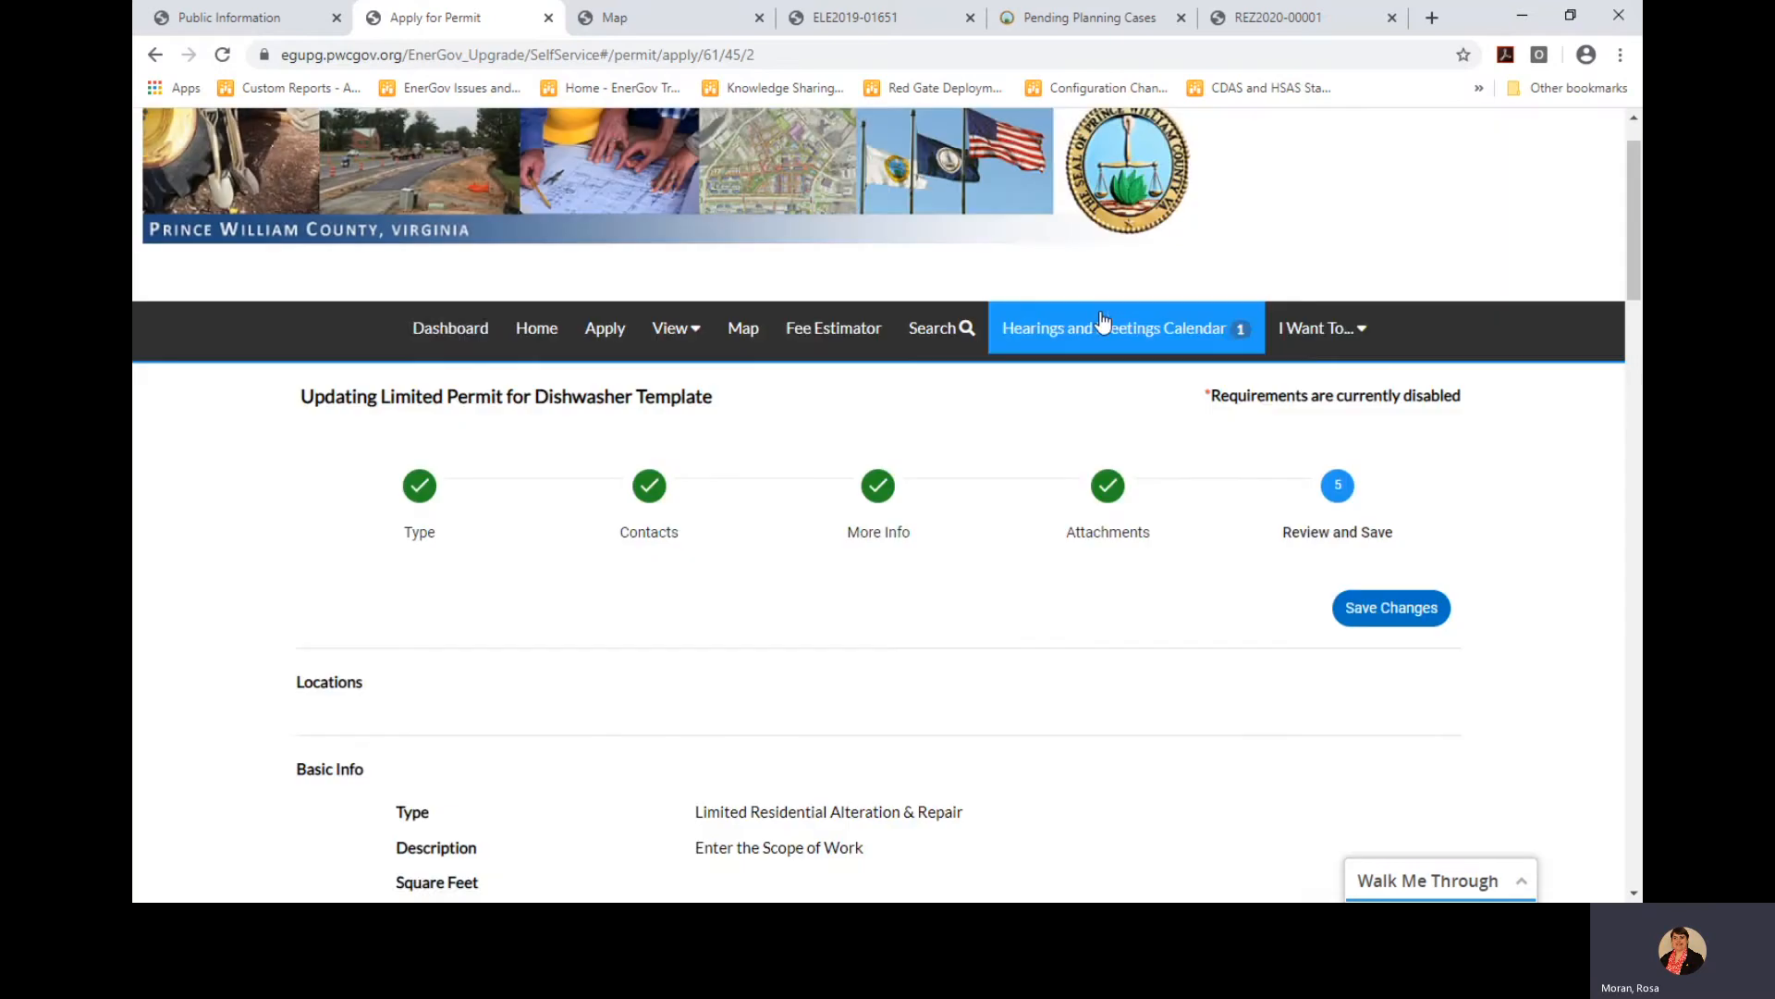
# Open the Application Assistant and list only my saved templates, showing the Electrical and dishwasher ones
pyautogui.click(430, 342)
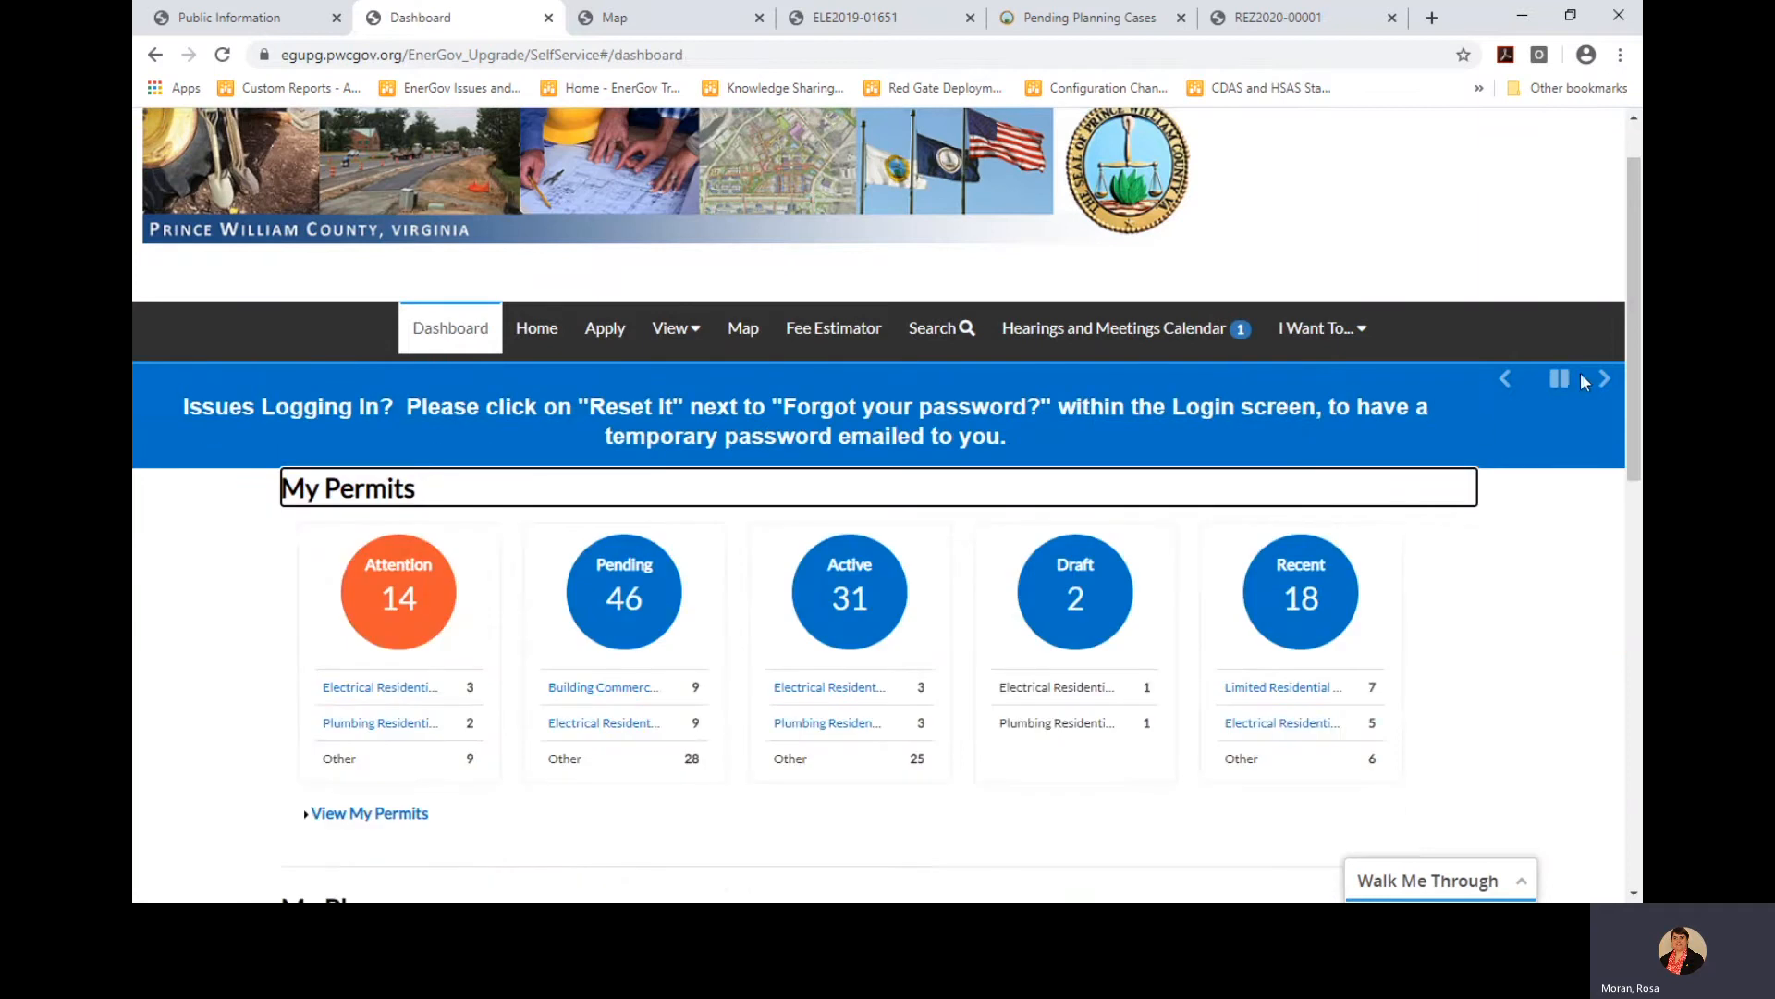
pyautogui.click(1561, 381)
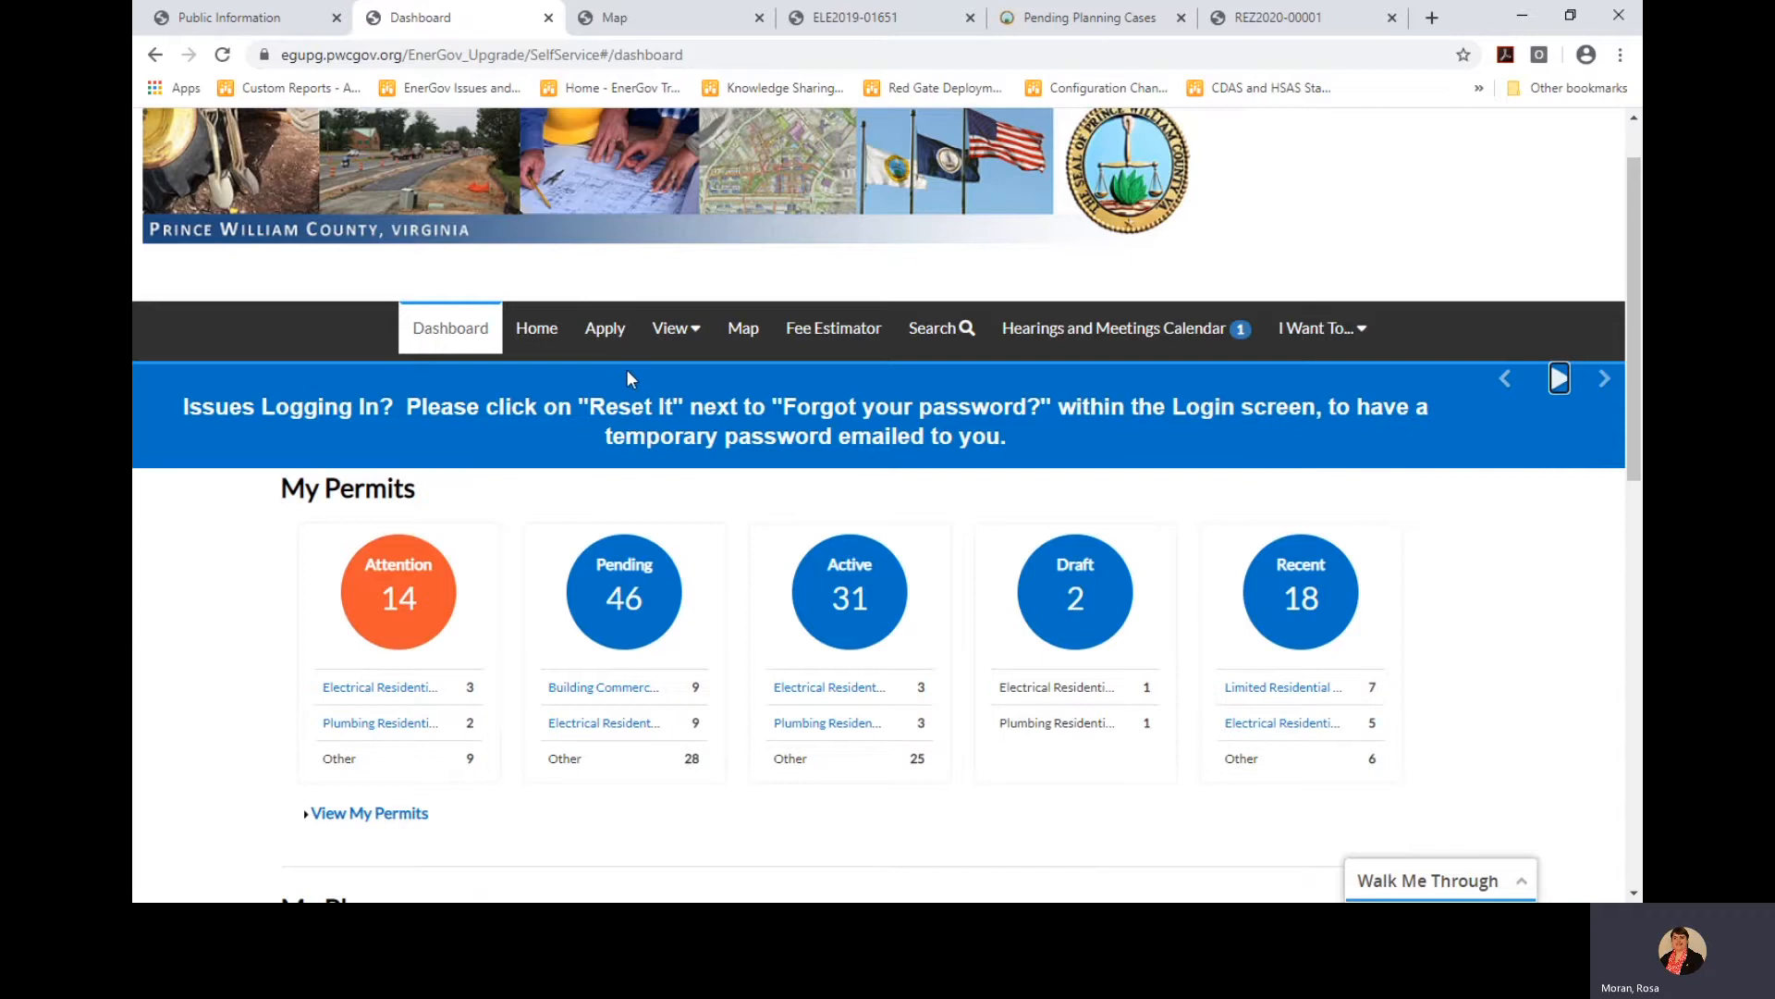
pyautogui.click(606, 337)
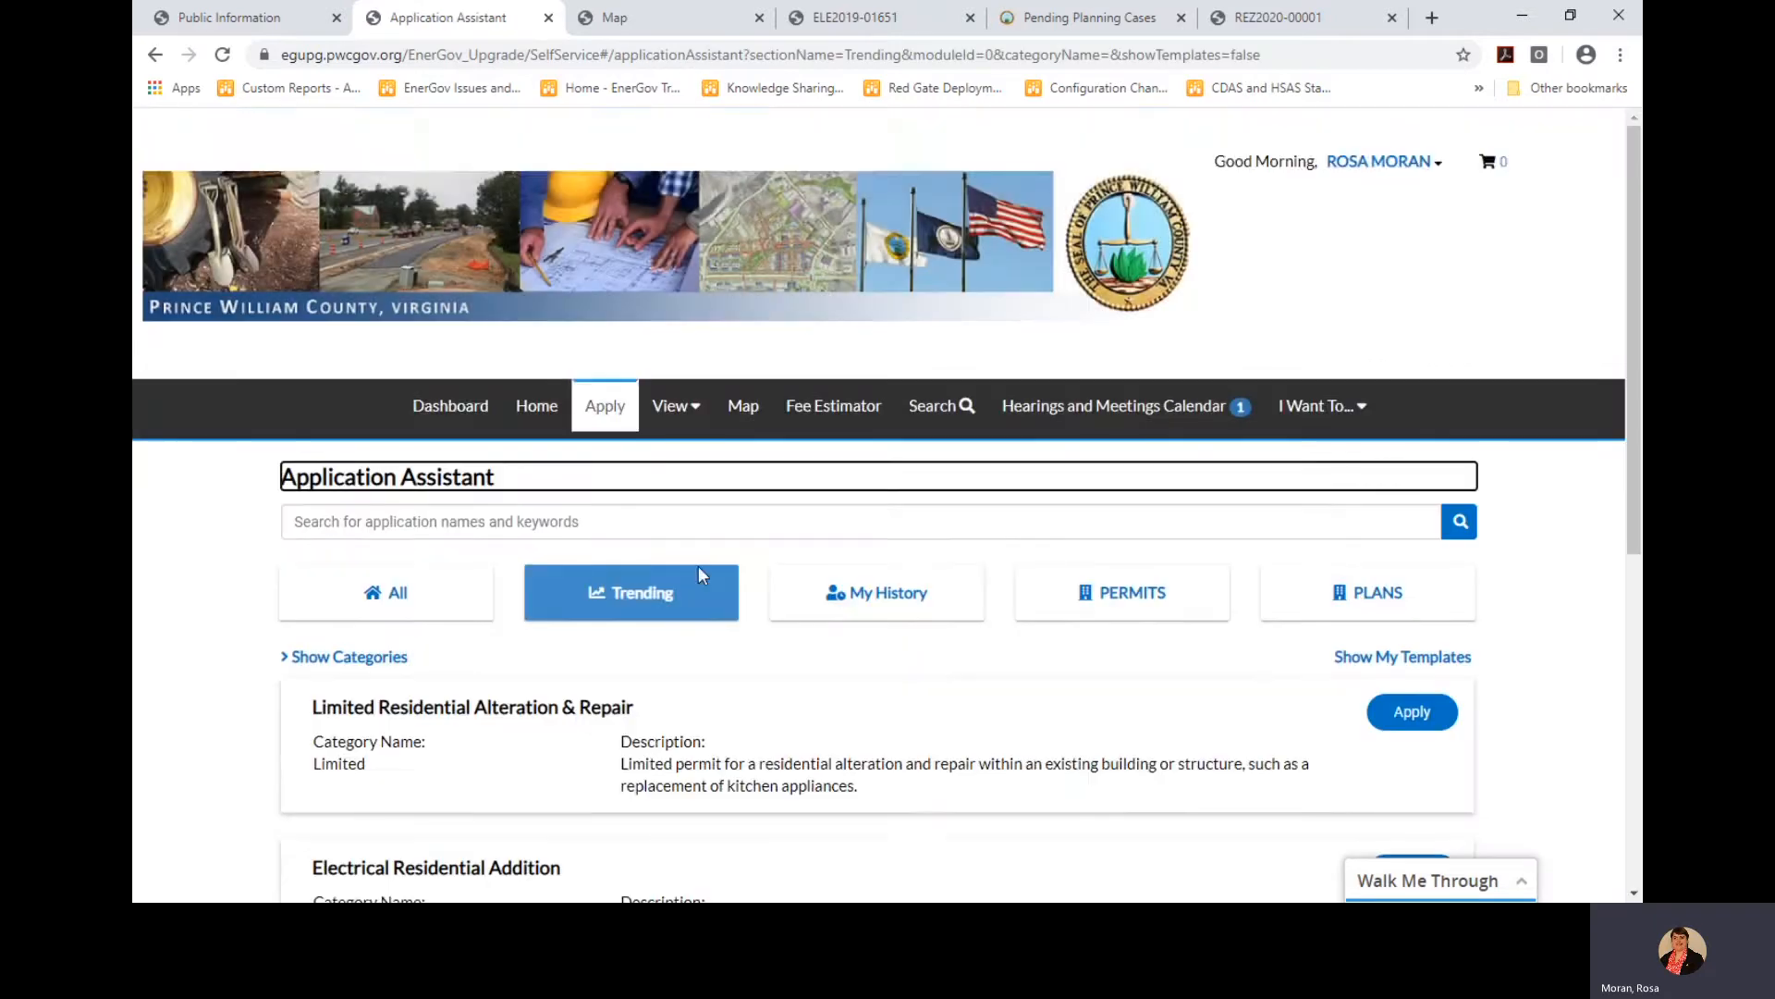
pyautogui.scroll(-2, 938, 634)
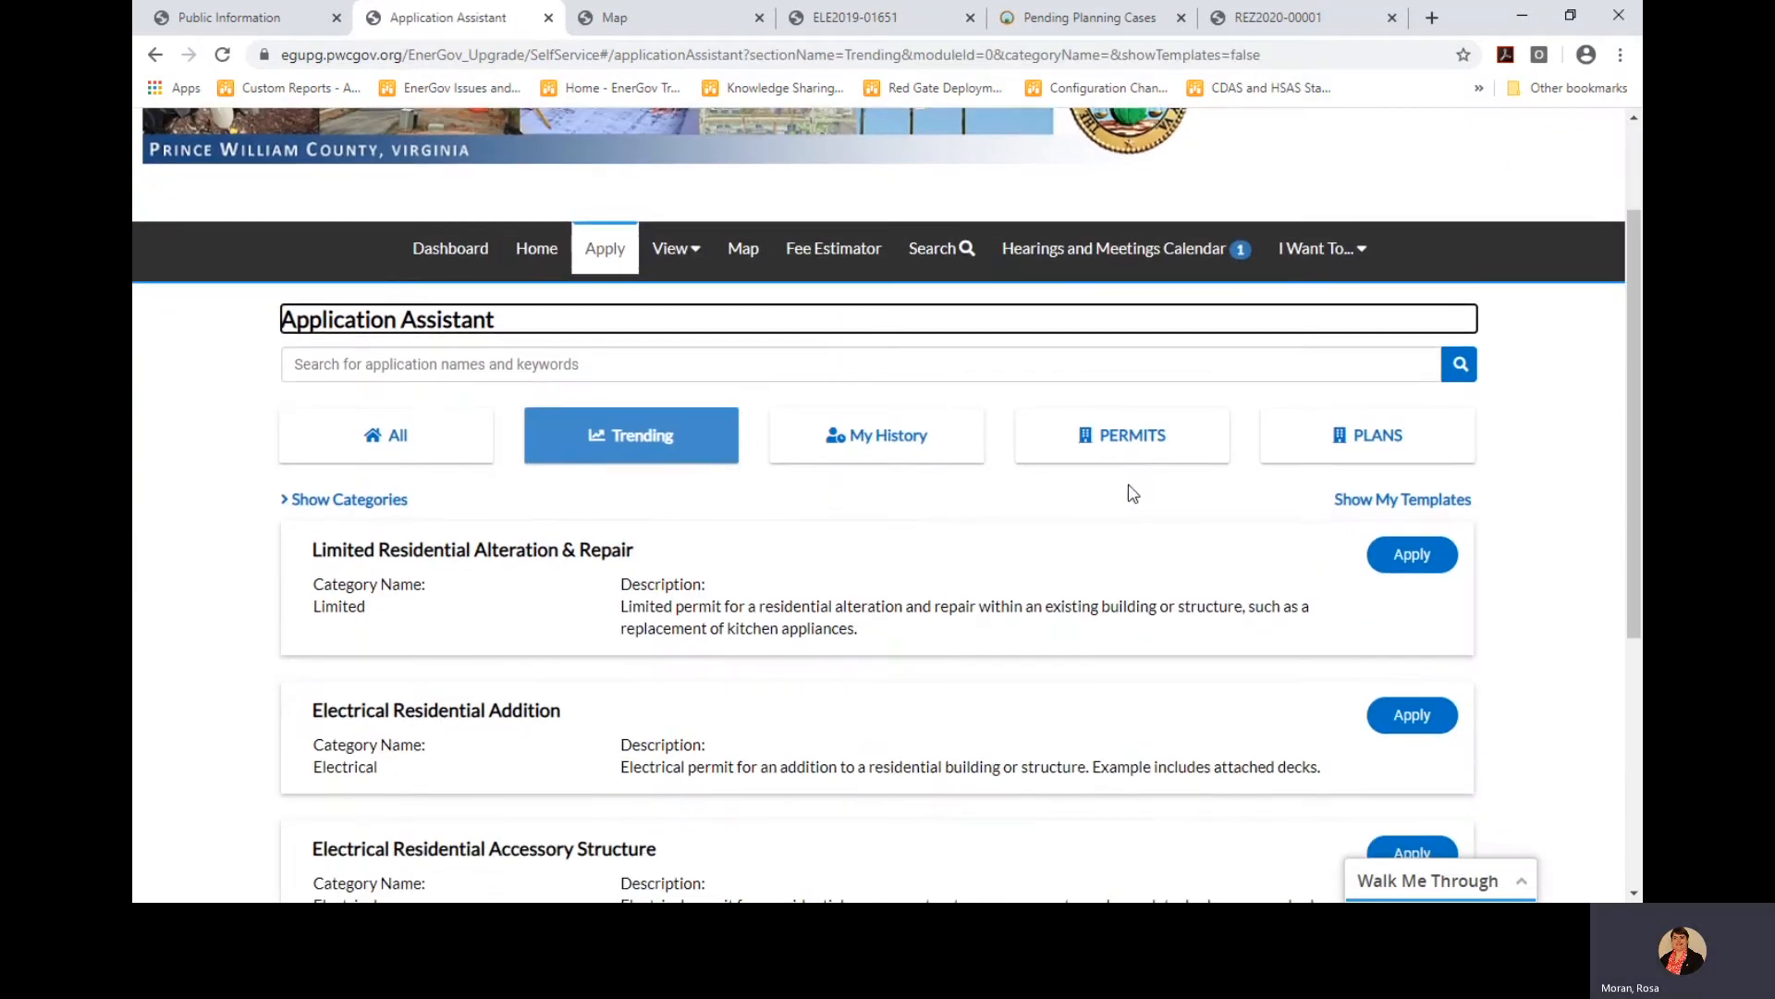
pyautogui.click(1397, 509)
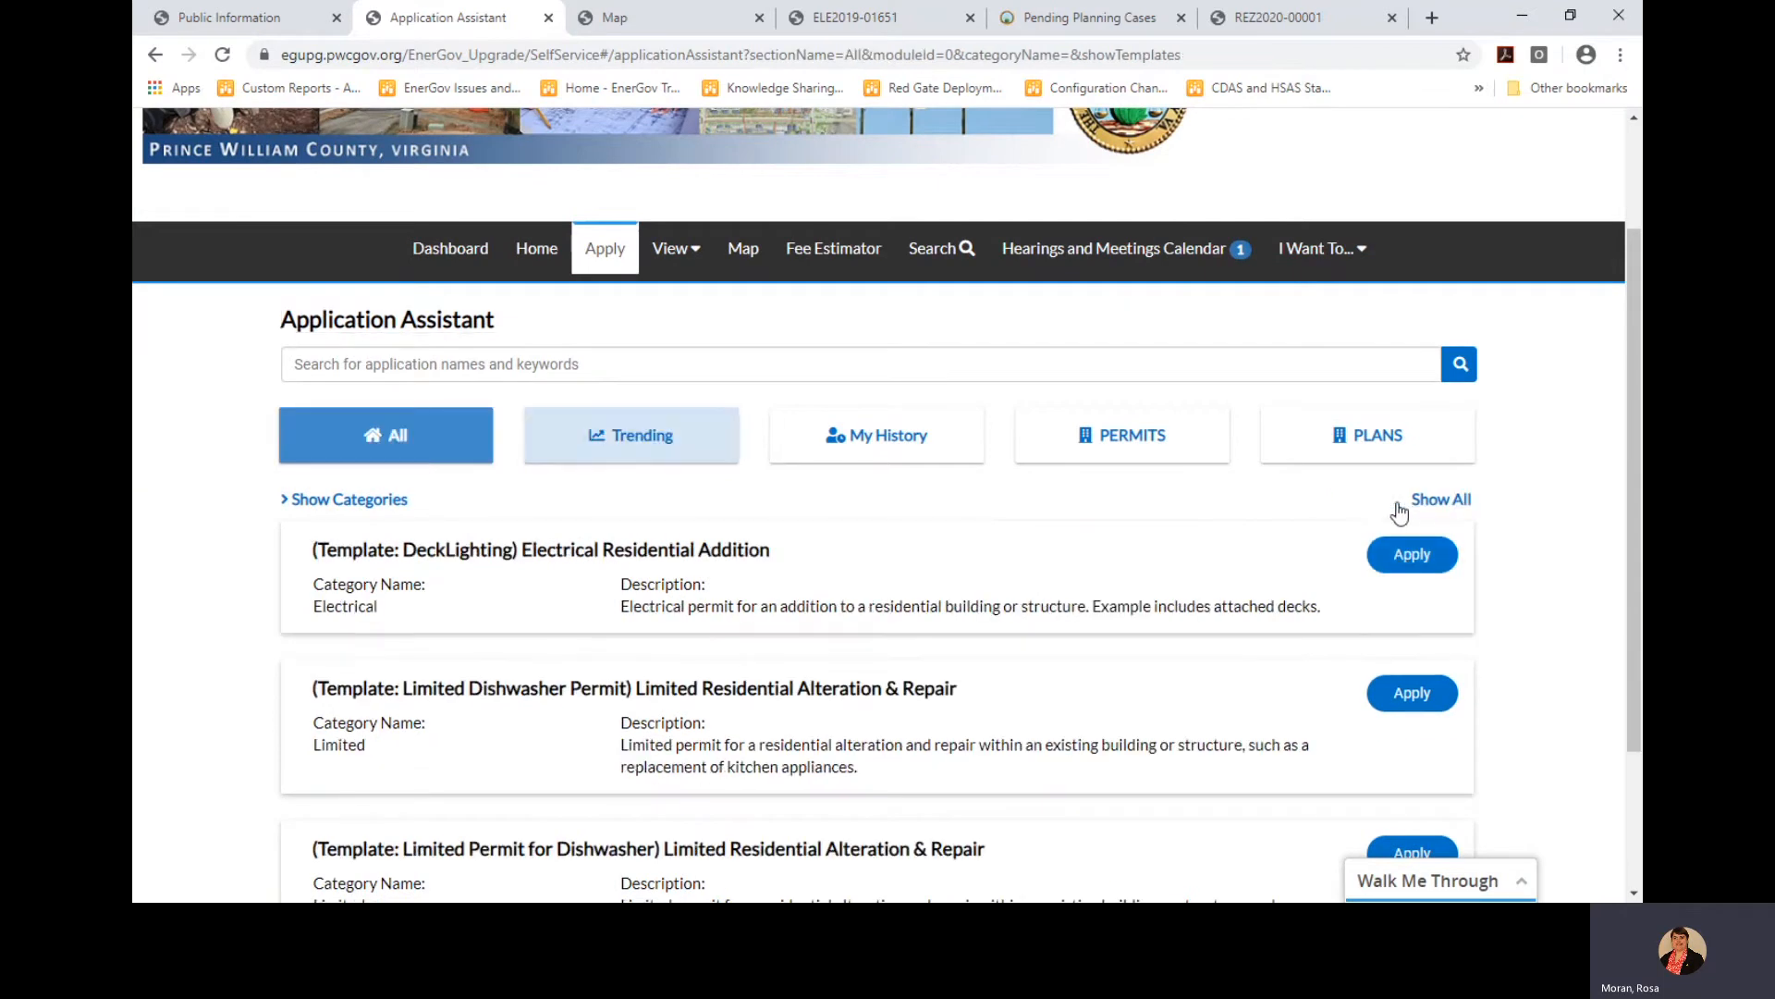
pyautogui.scroll(-1, 1193, 524)
pyautogui.scroll(-1, 1193, 524)
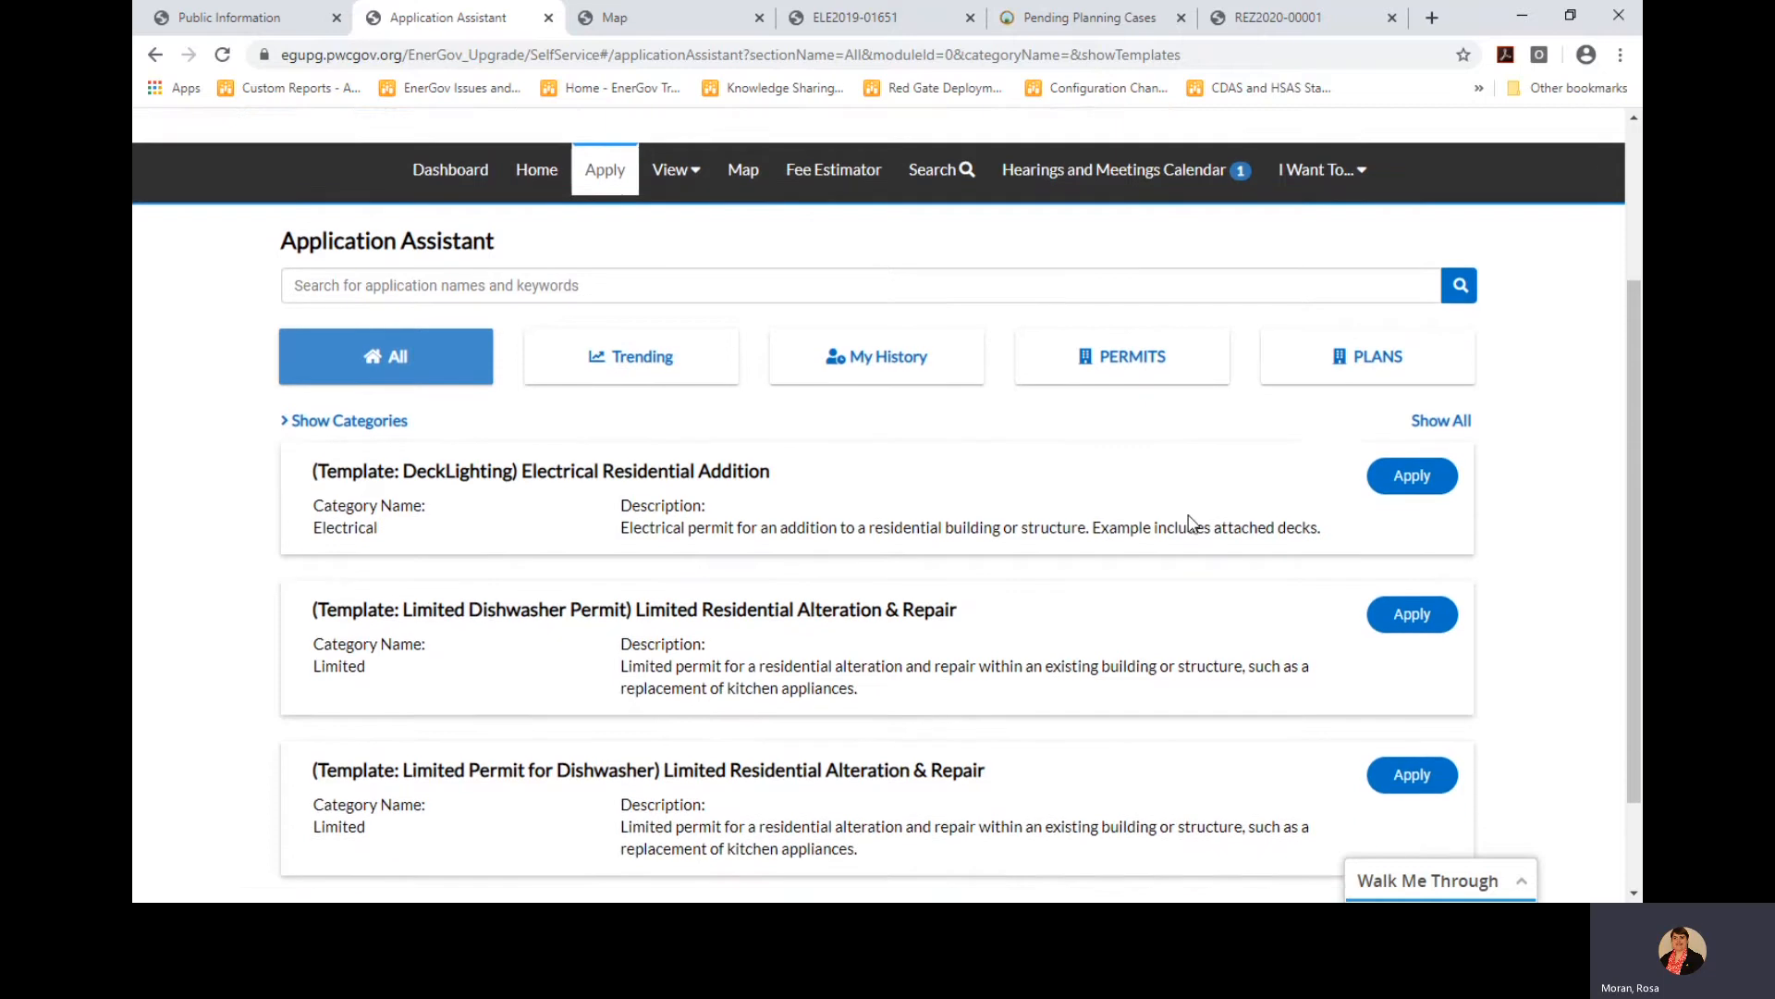
pyautogui.scroll(-1, 1193, 524)
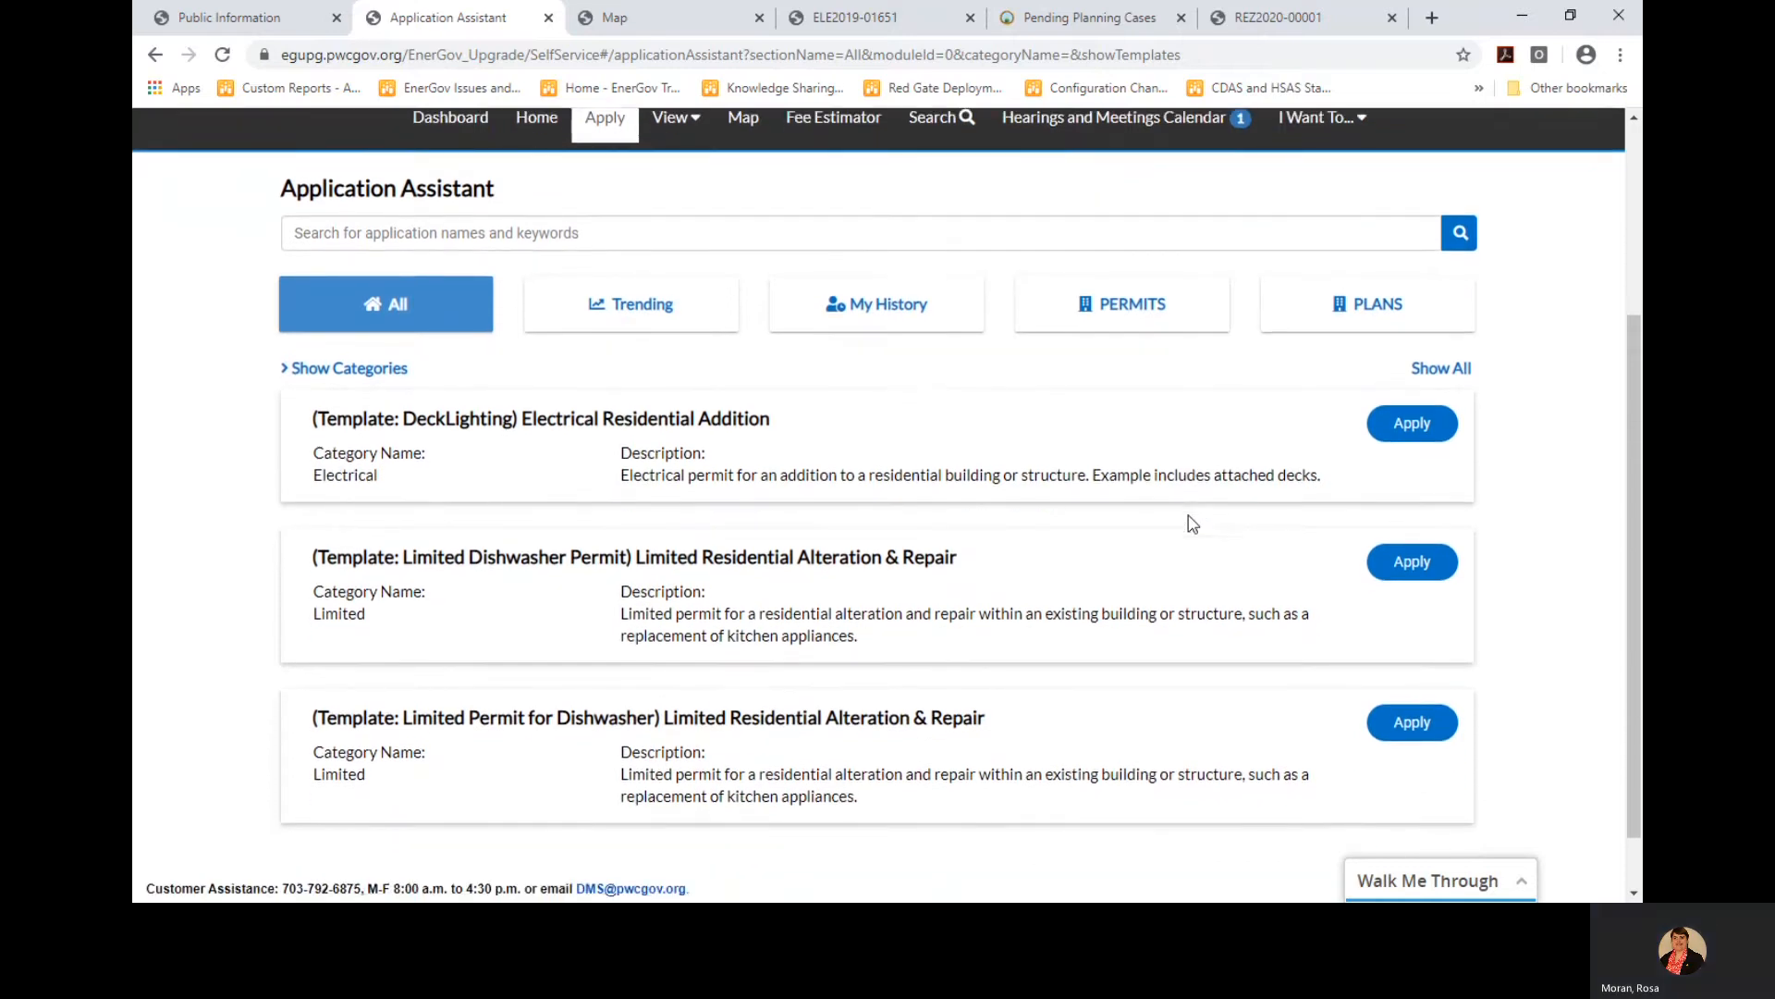
pyautogui.scroll(-1, 1193, 525)
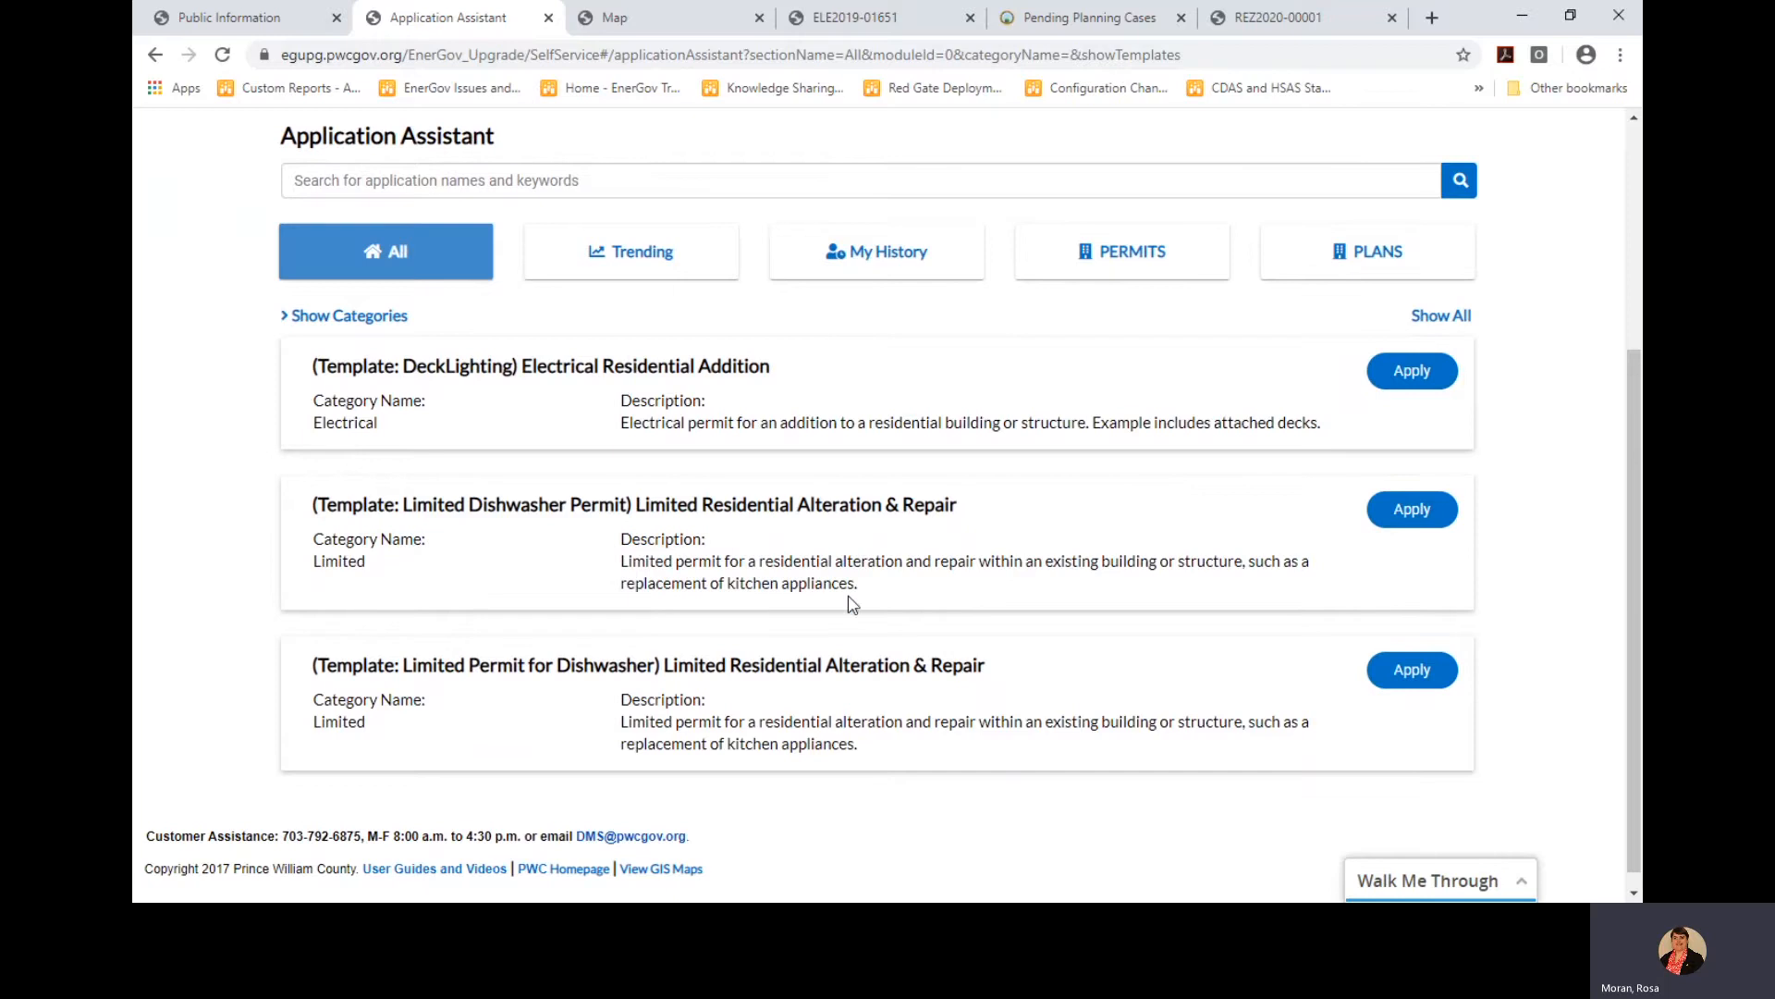
pyautogui.scroll(-1, 885, 578)
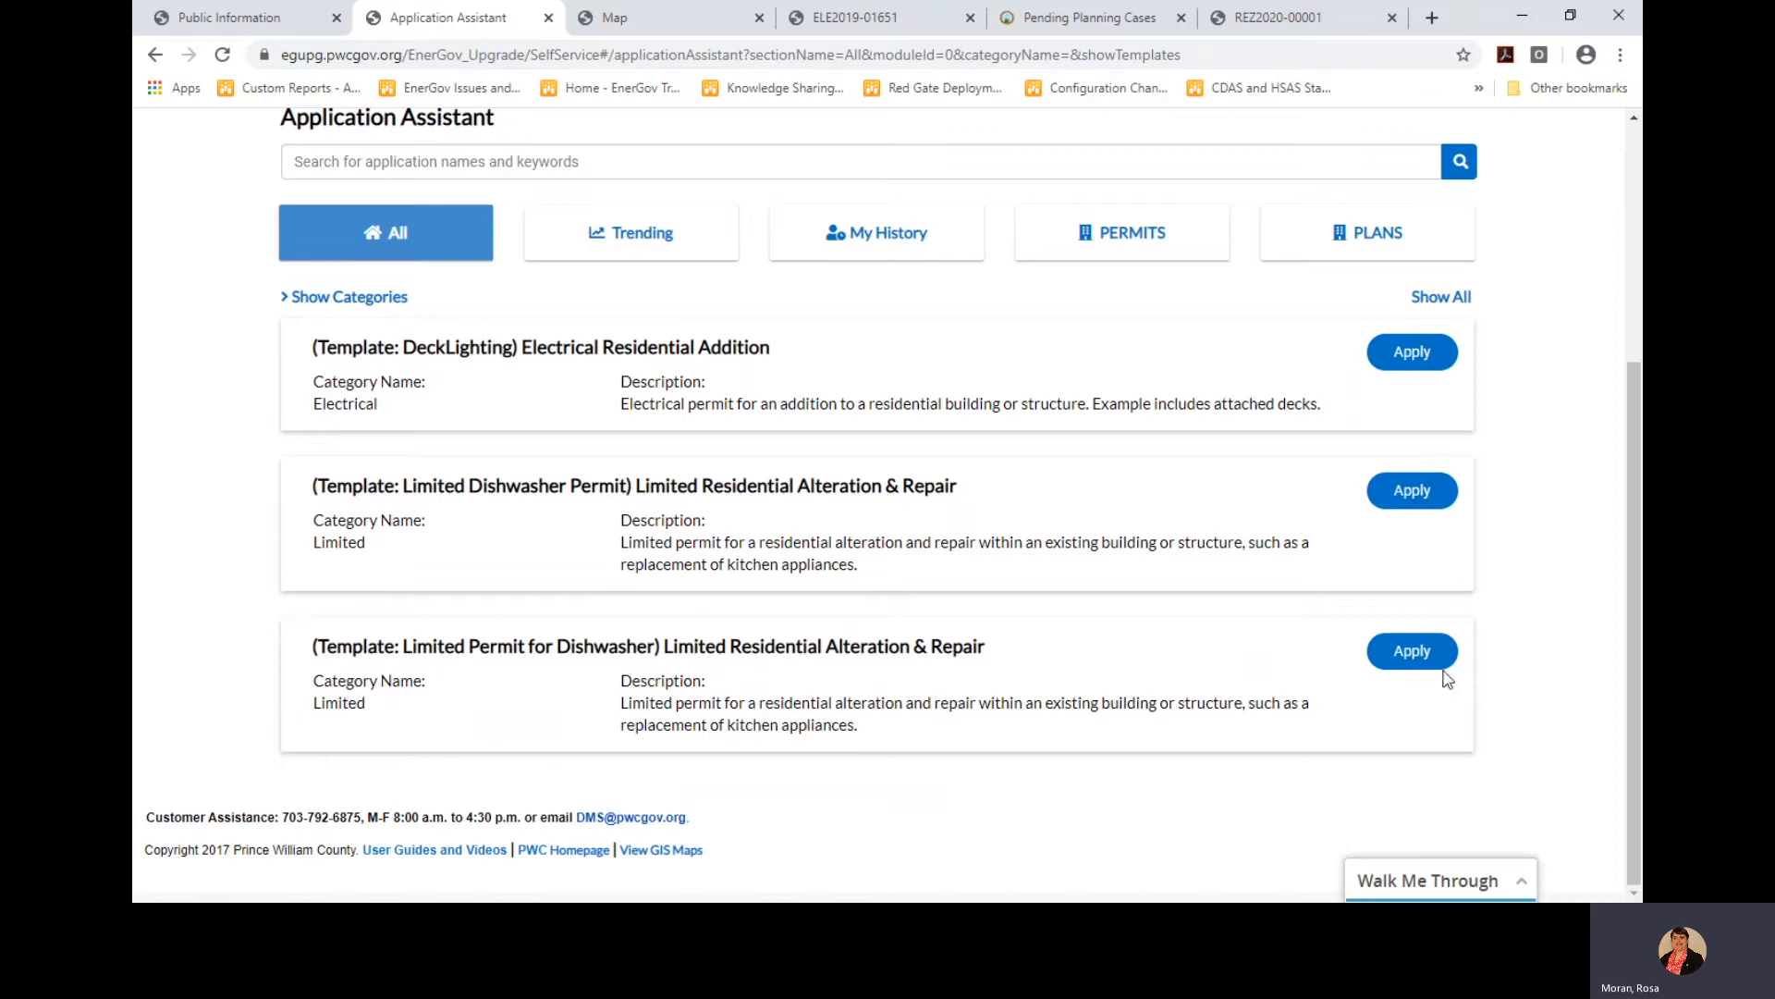
pyautogui.click(1416, 658)
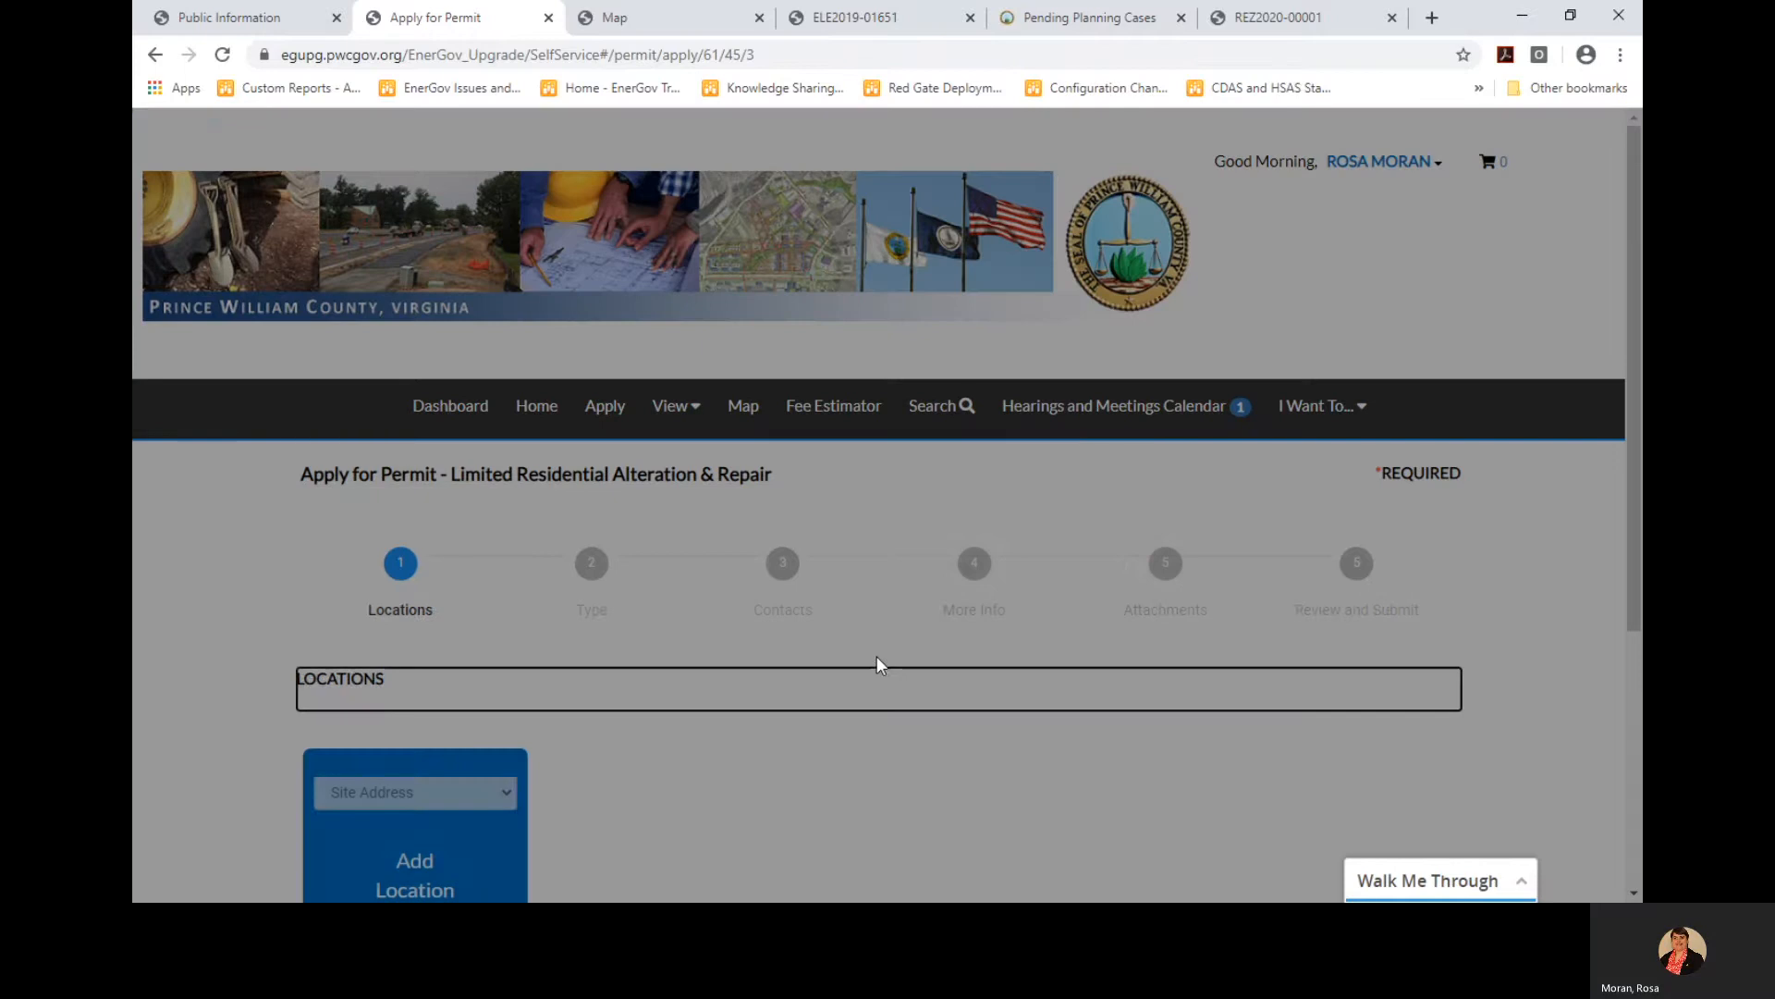
pyautogui.scroll(-3, 879, 665)
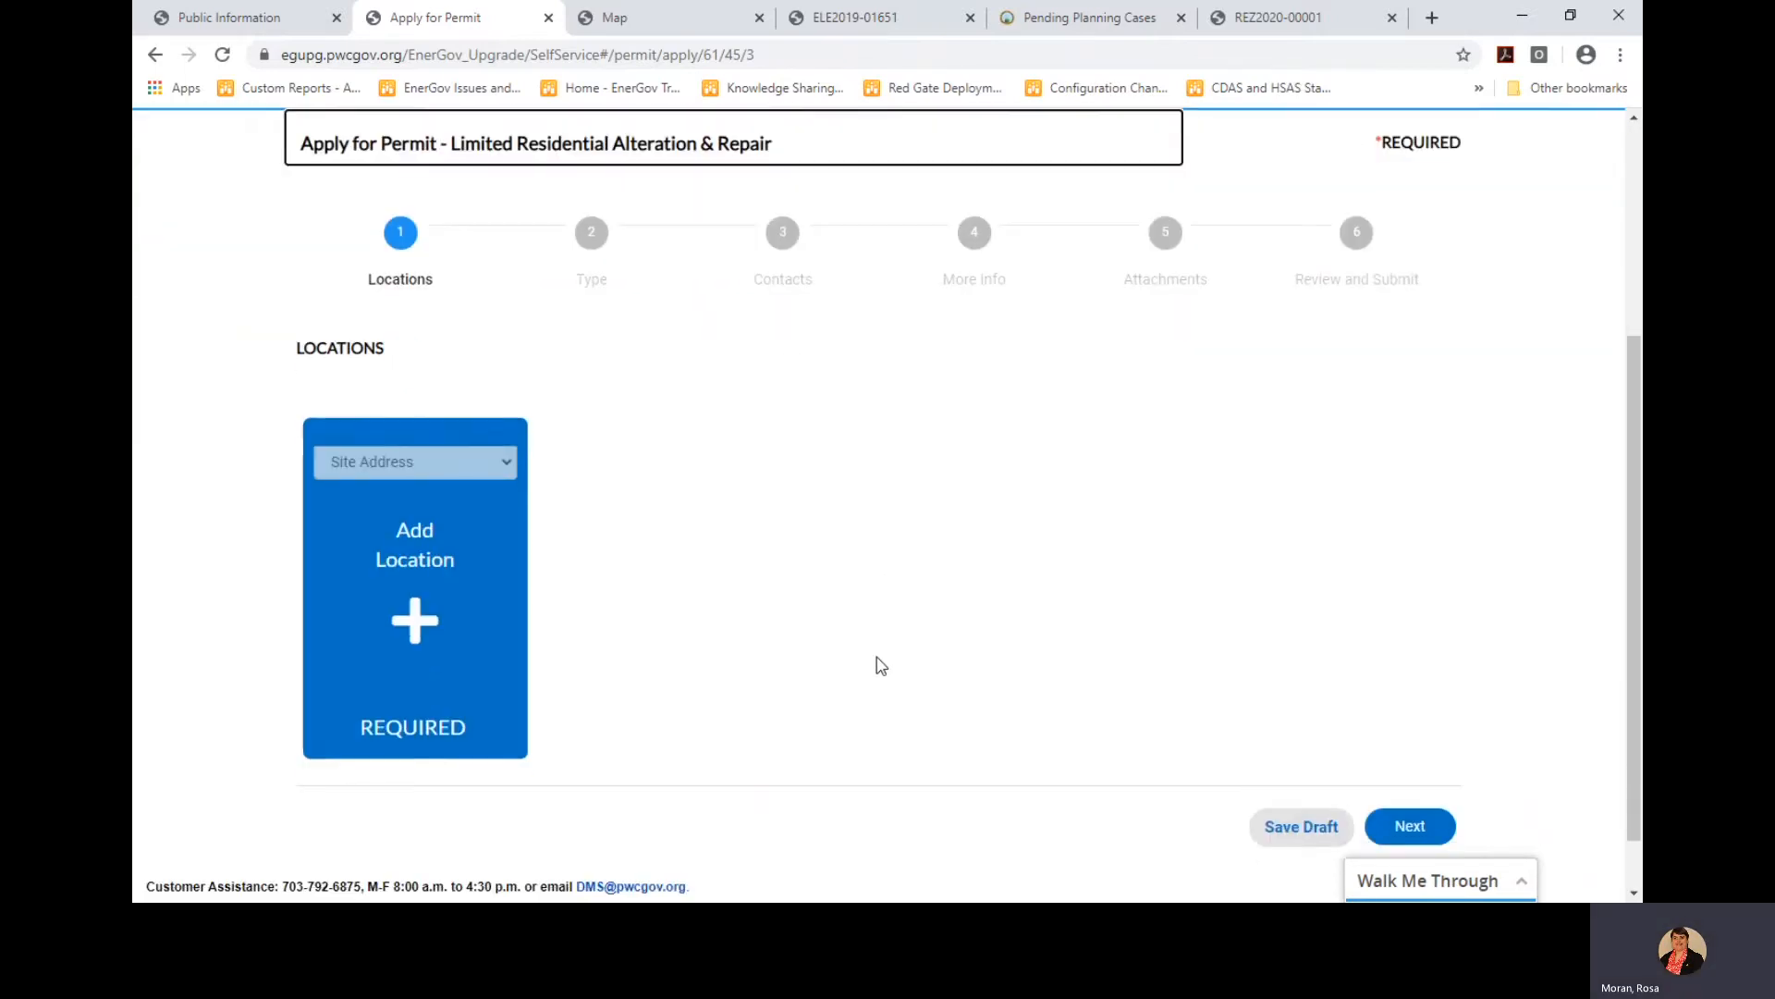
pyautogui.click(418, 555)
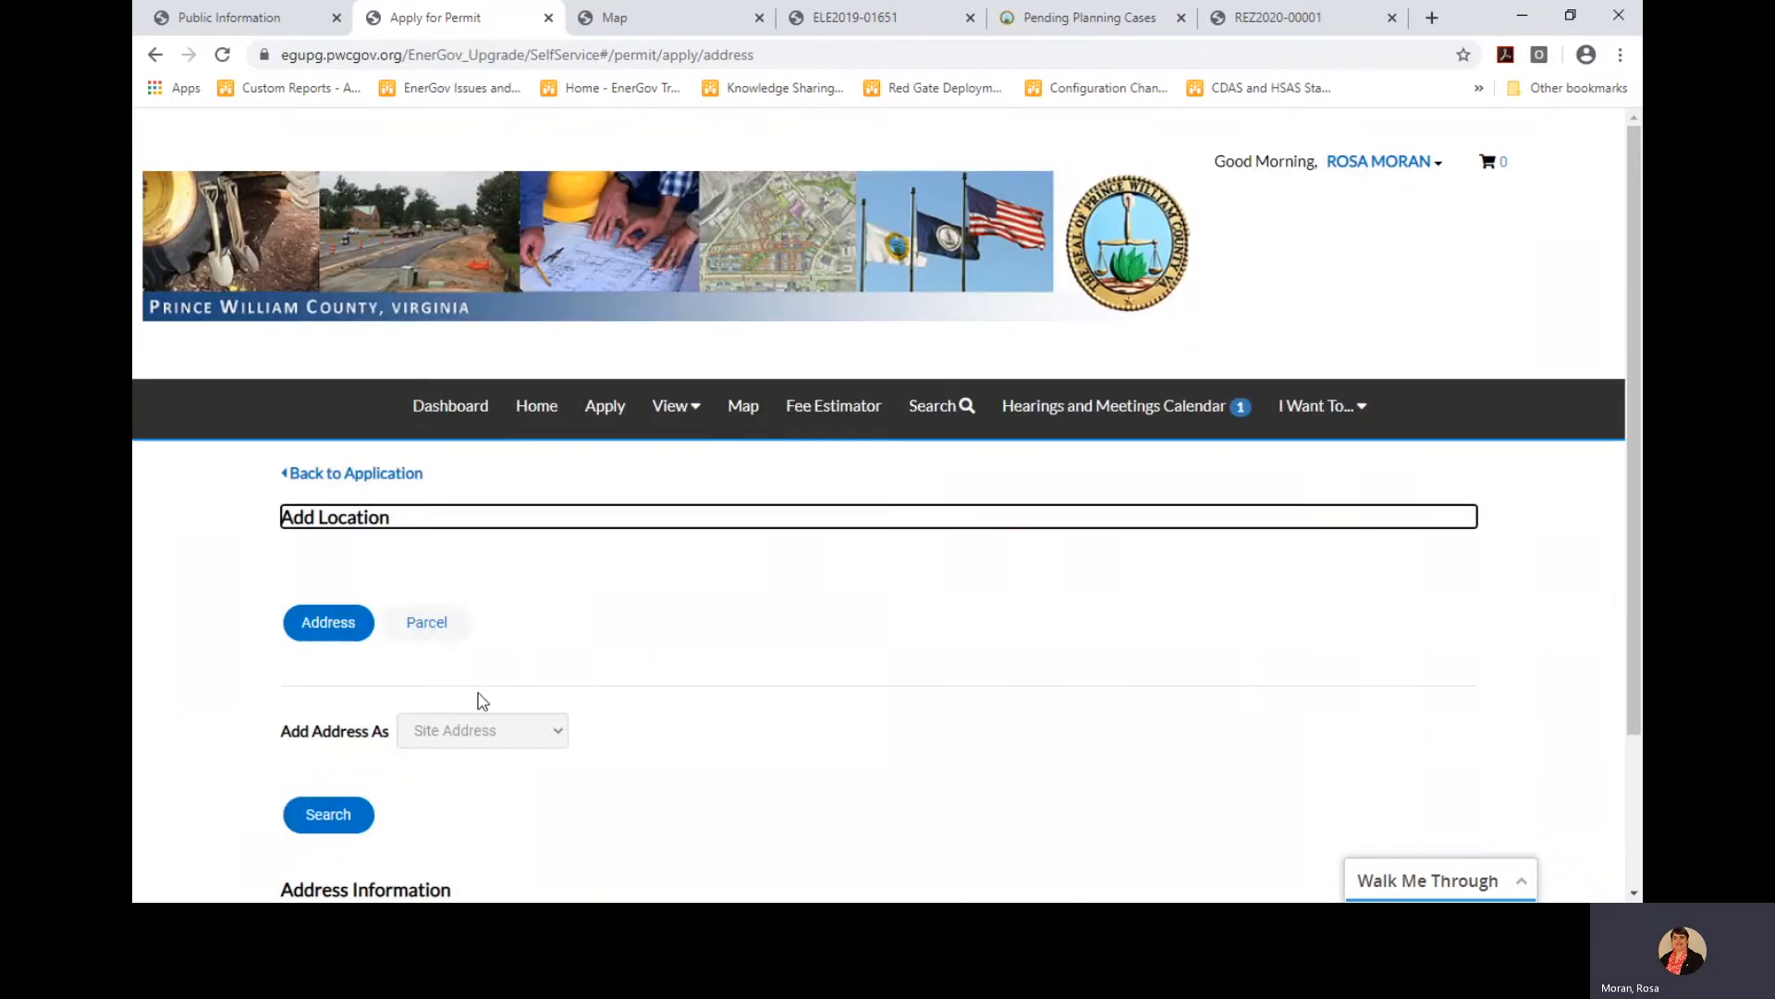
pyautogui.scroll(-1, 540, 771)
pyautogui.click(504, 737)
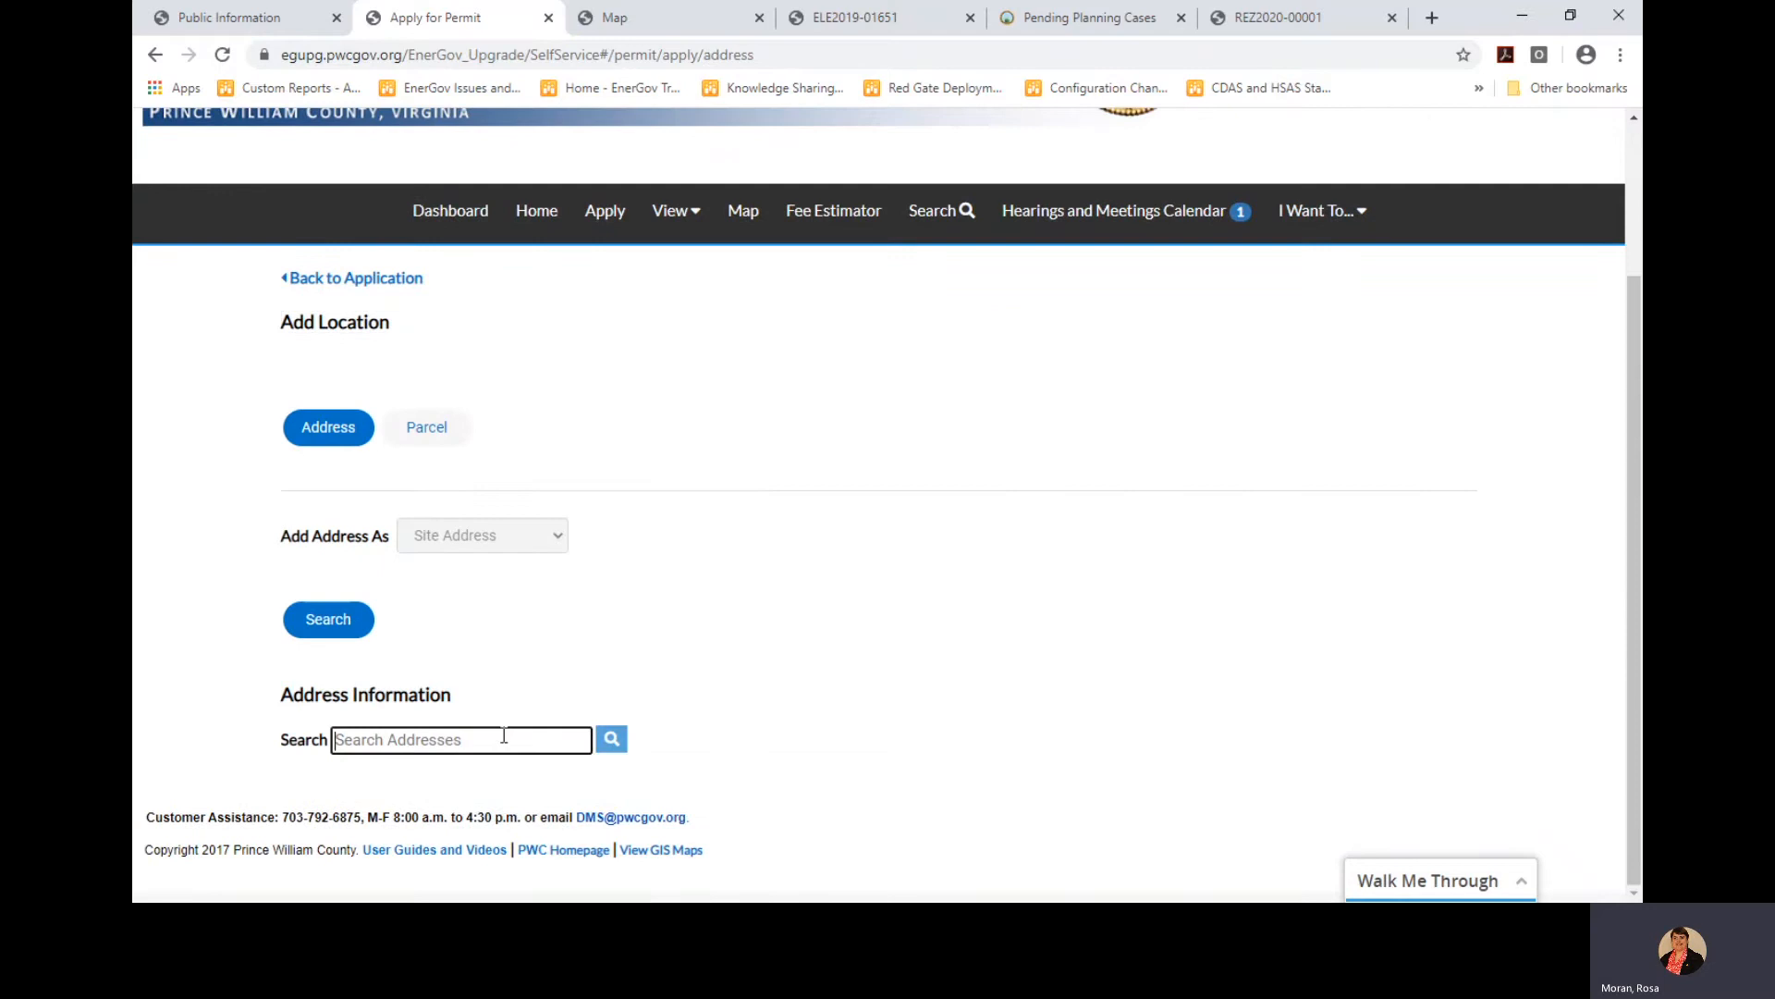
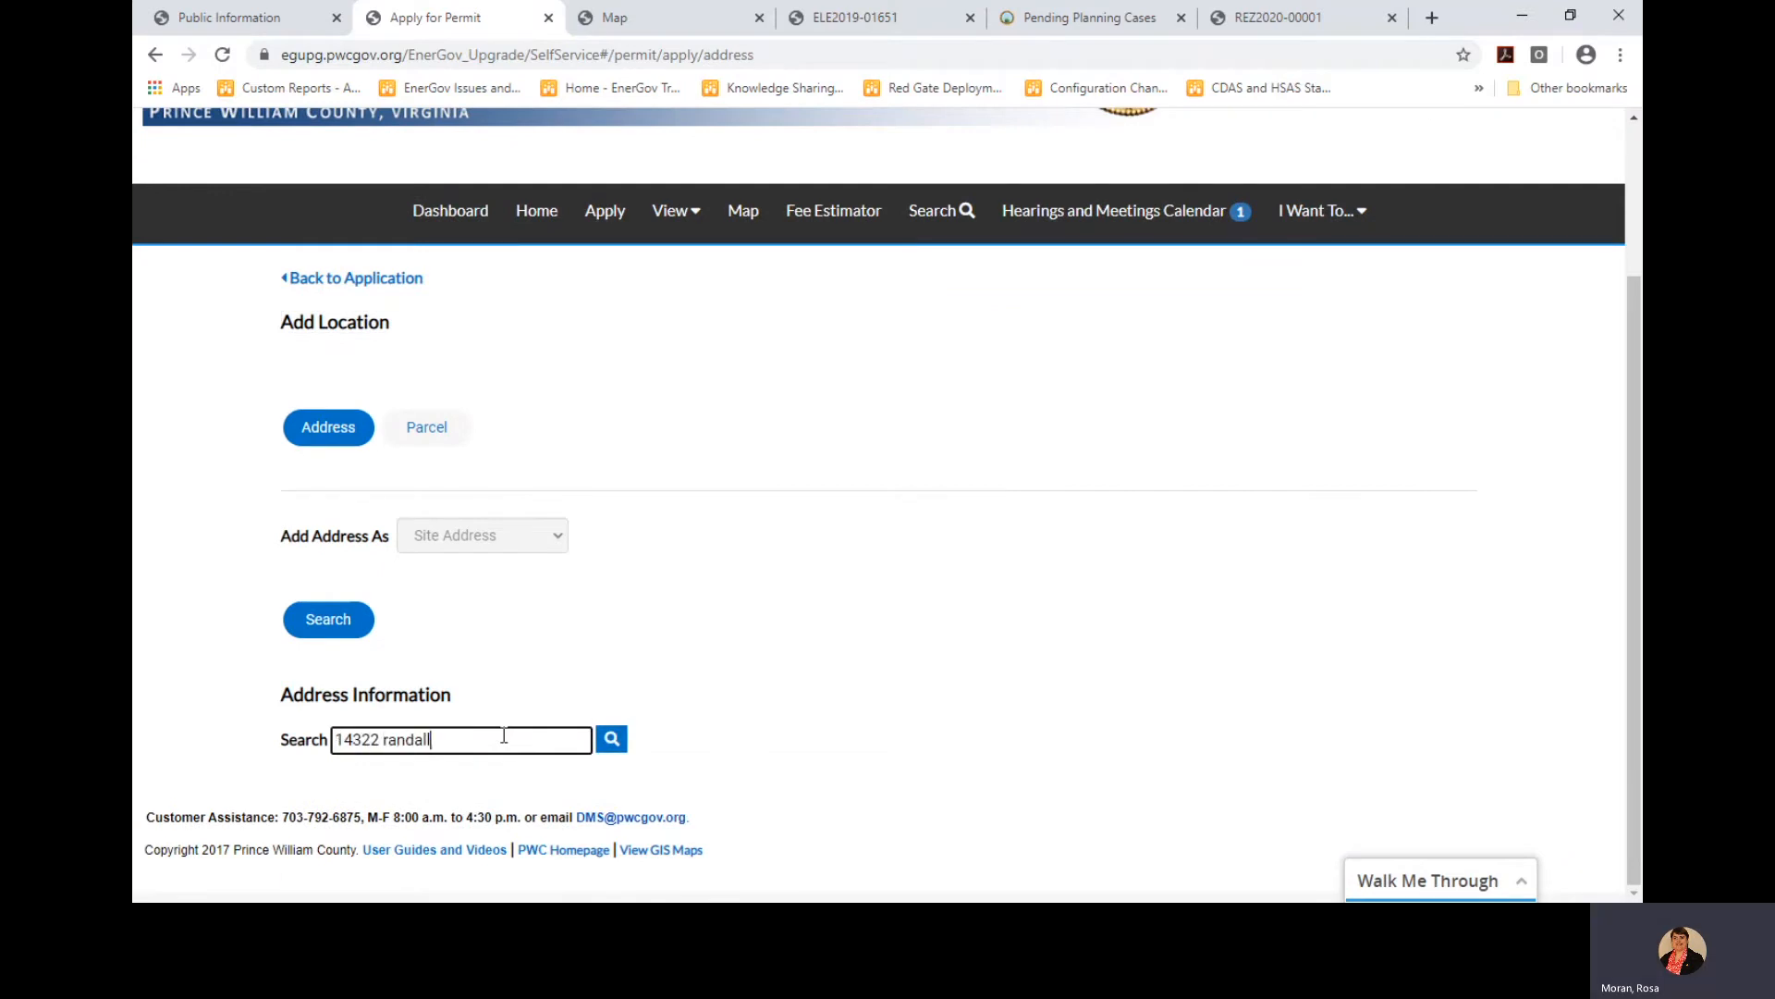
pyautogui.press('Return')
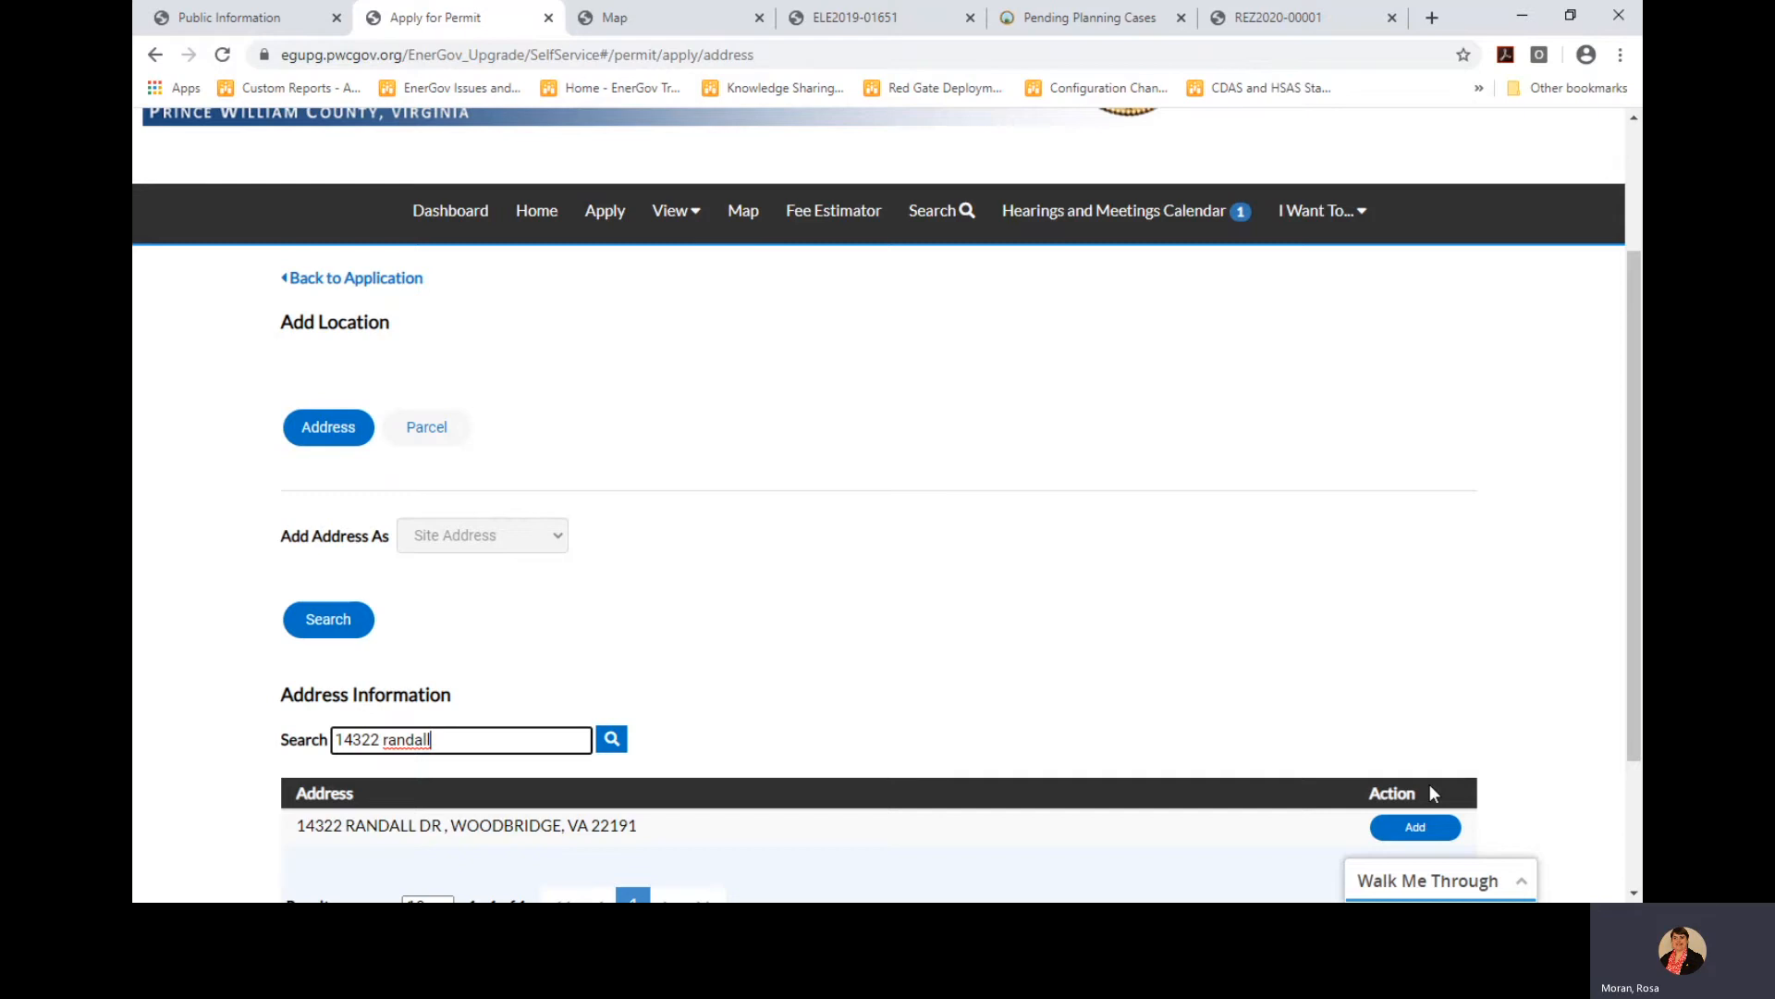
pyautogui.click(1416, 832)
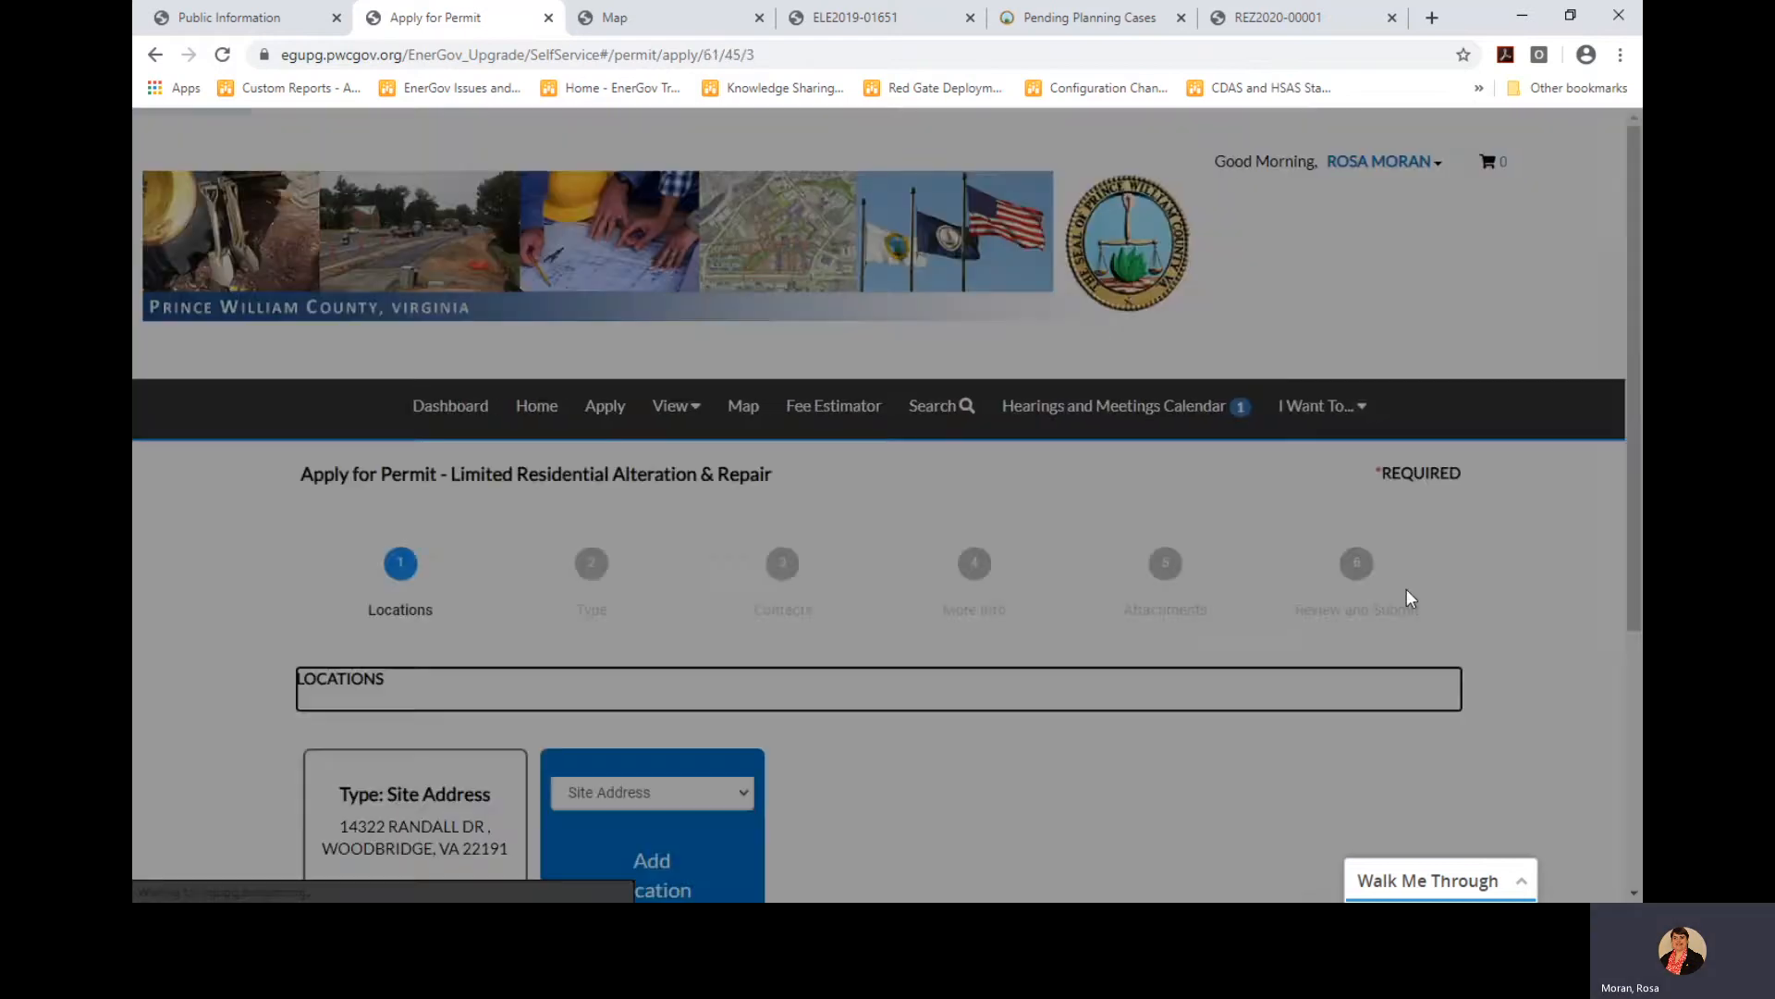
pyautogui.scroll(-5, 1521, 597)
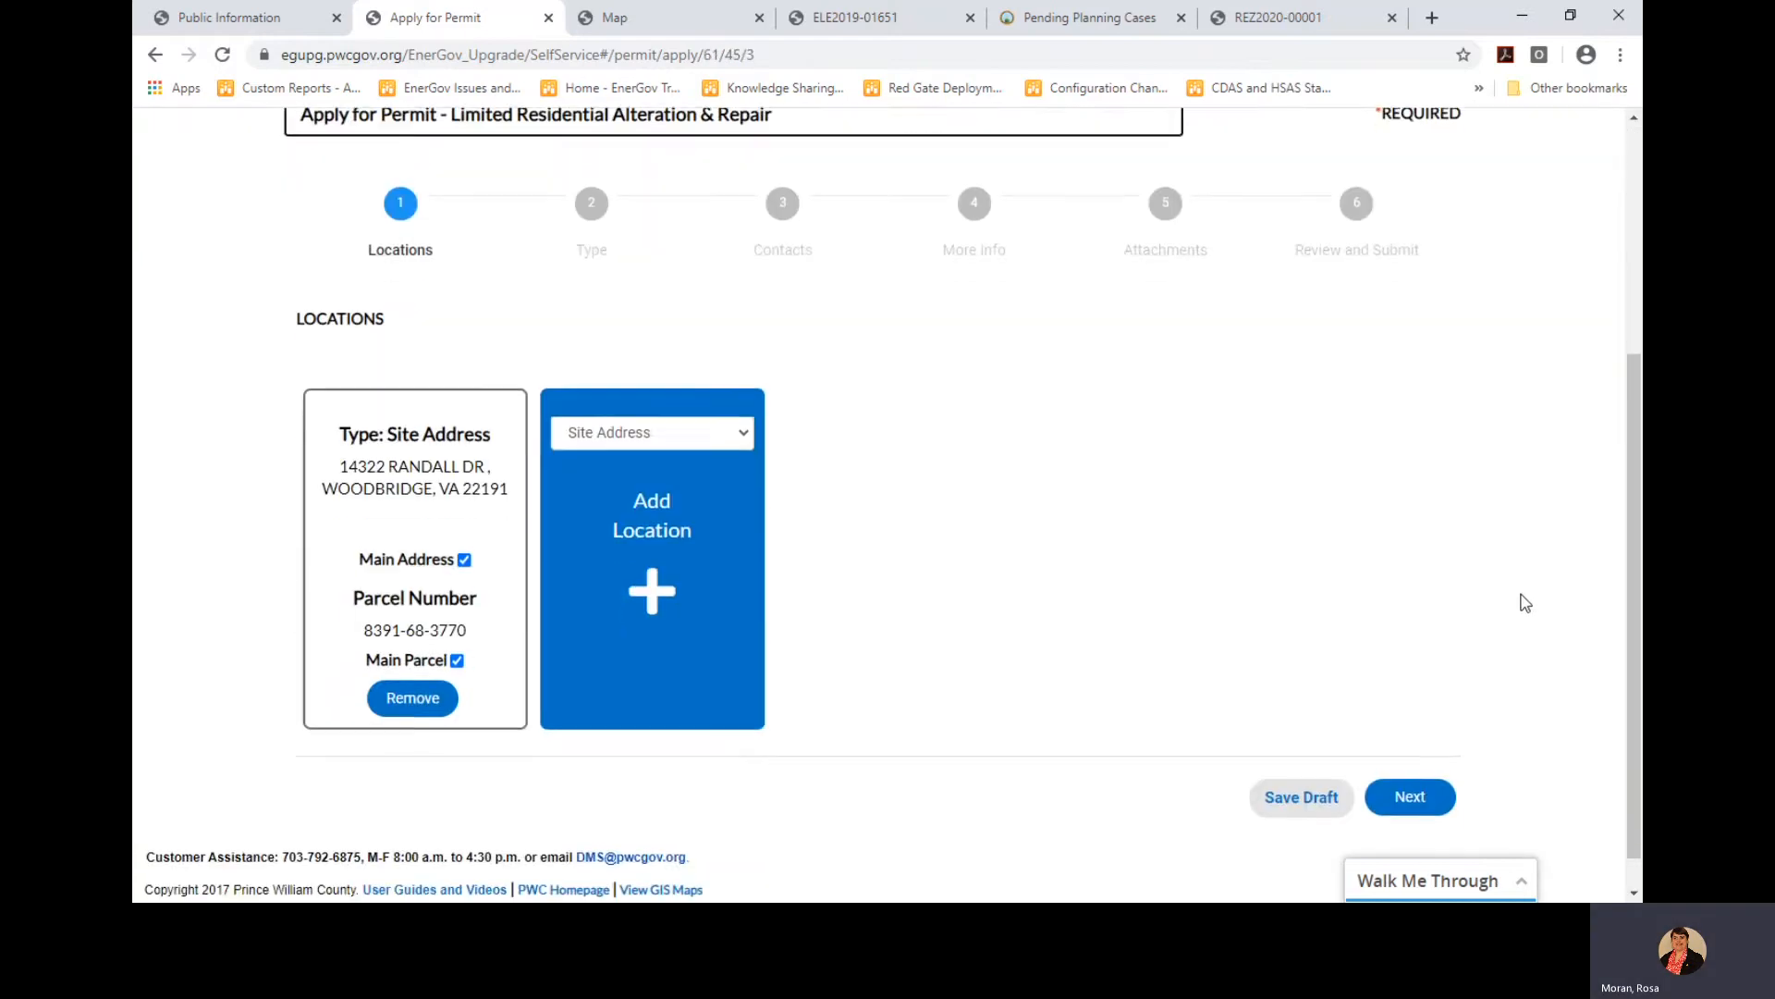
pyautogui.click(1414, 768)
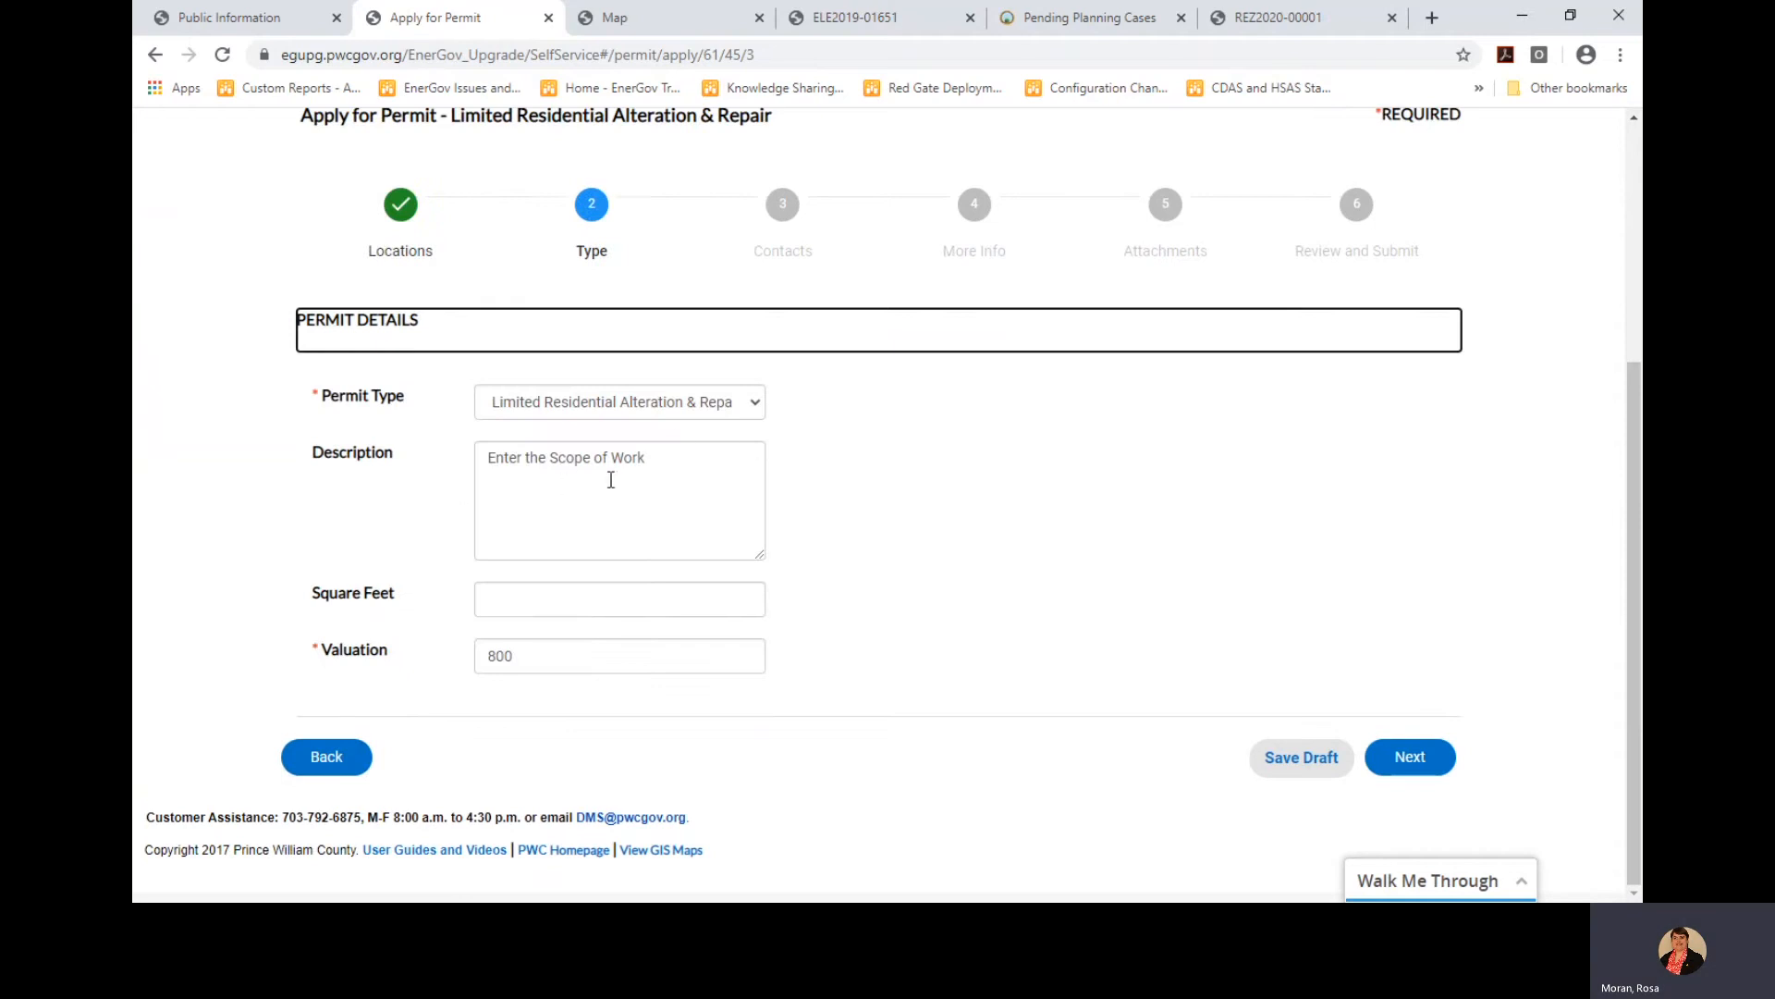
# Append 'add more stuff' to the description and change the valuation from 800 to 750
pyautogui.click(681, 453)
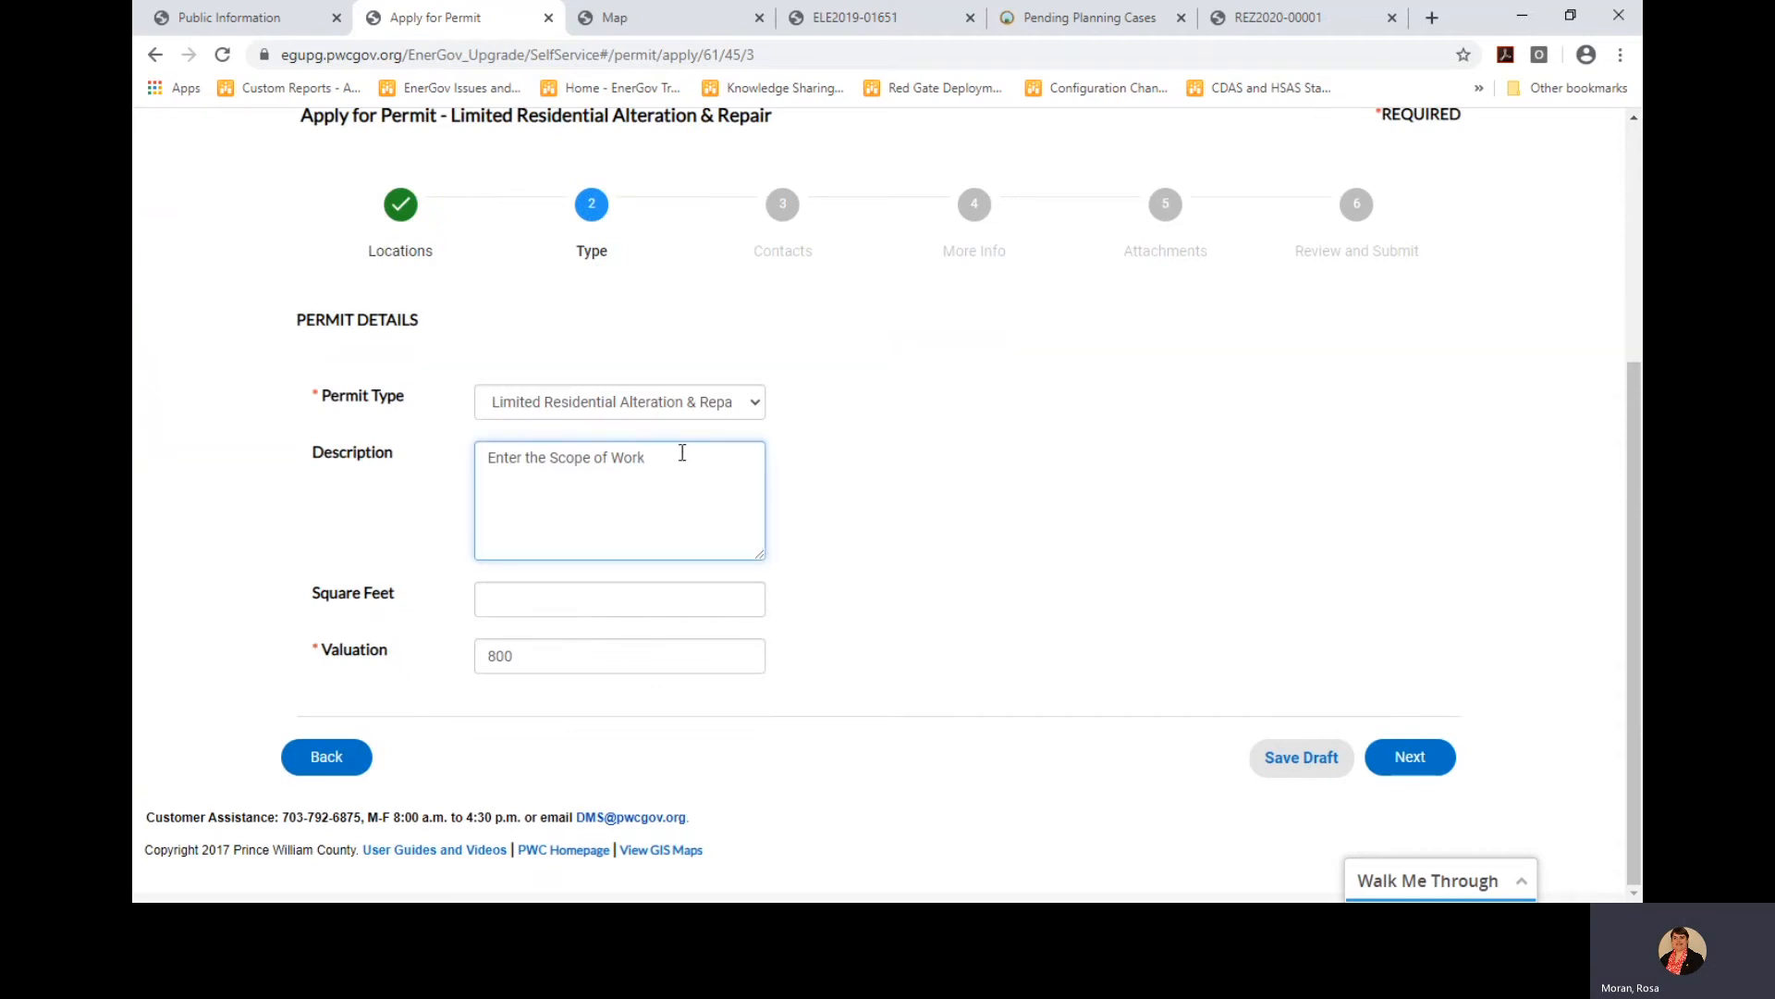
pyautogui.write('add more')
pyautogui.click(591, 651)
pyautogui.press('BackSpace')
pyautogui.press('BackSpace')
pyautogui.press('BackSpace')
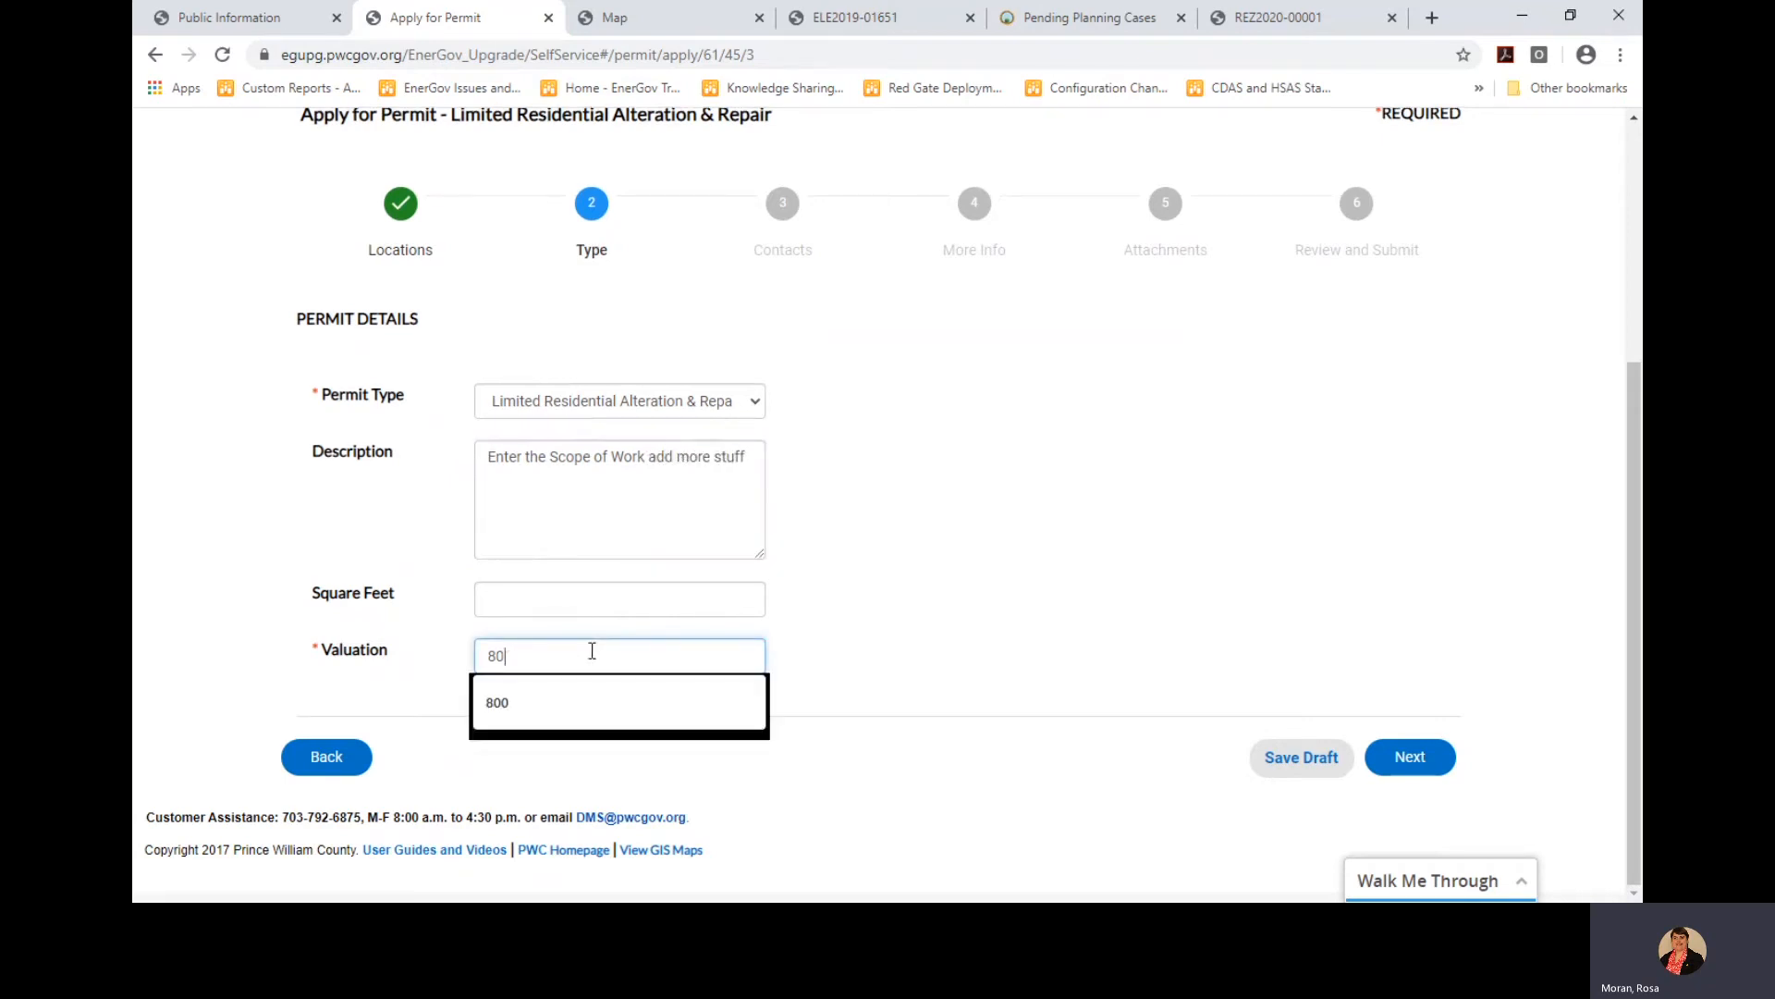
pyautogui.write('7')
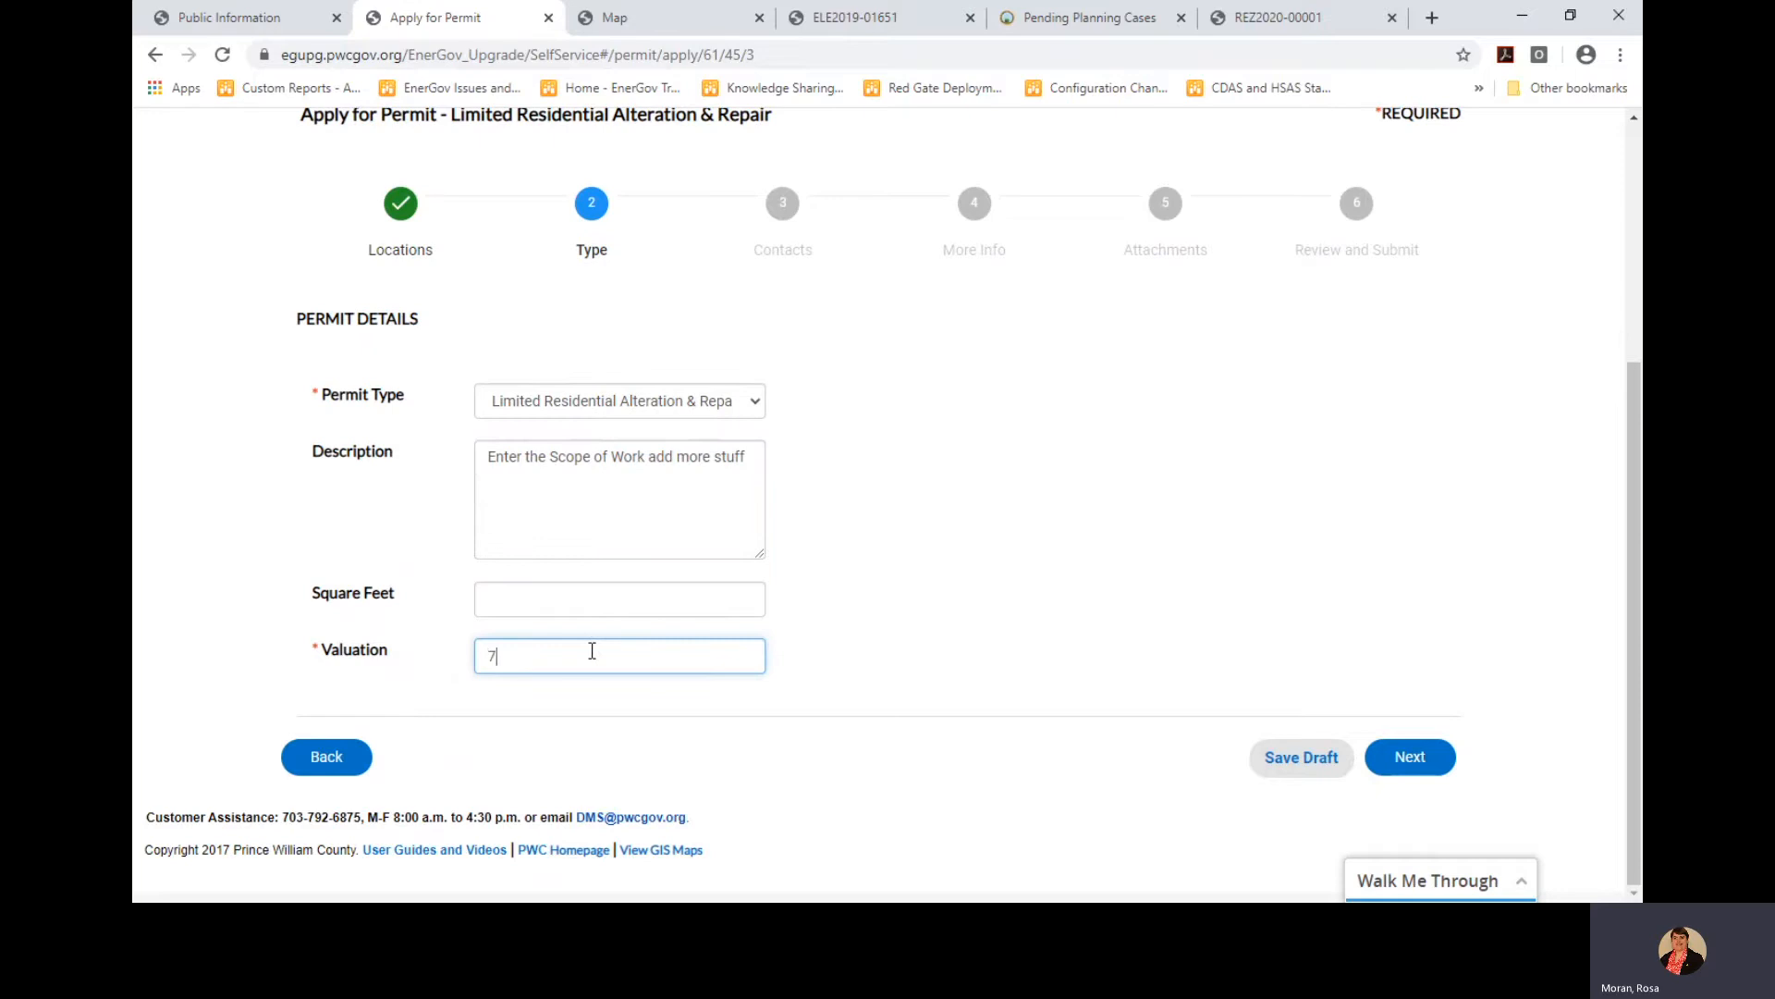
pyautogui.write('50')
pyautogui.click(649, 596)
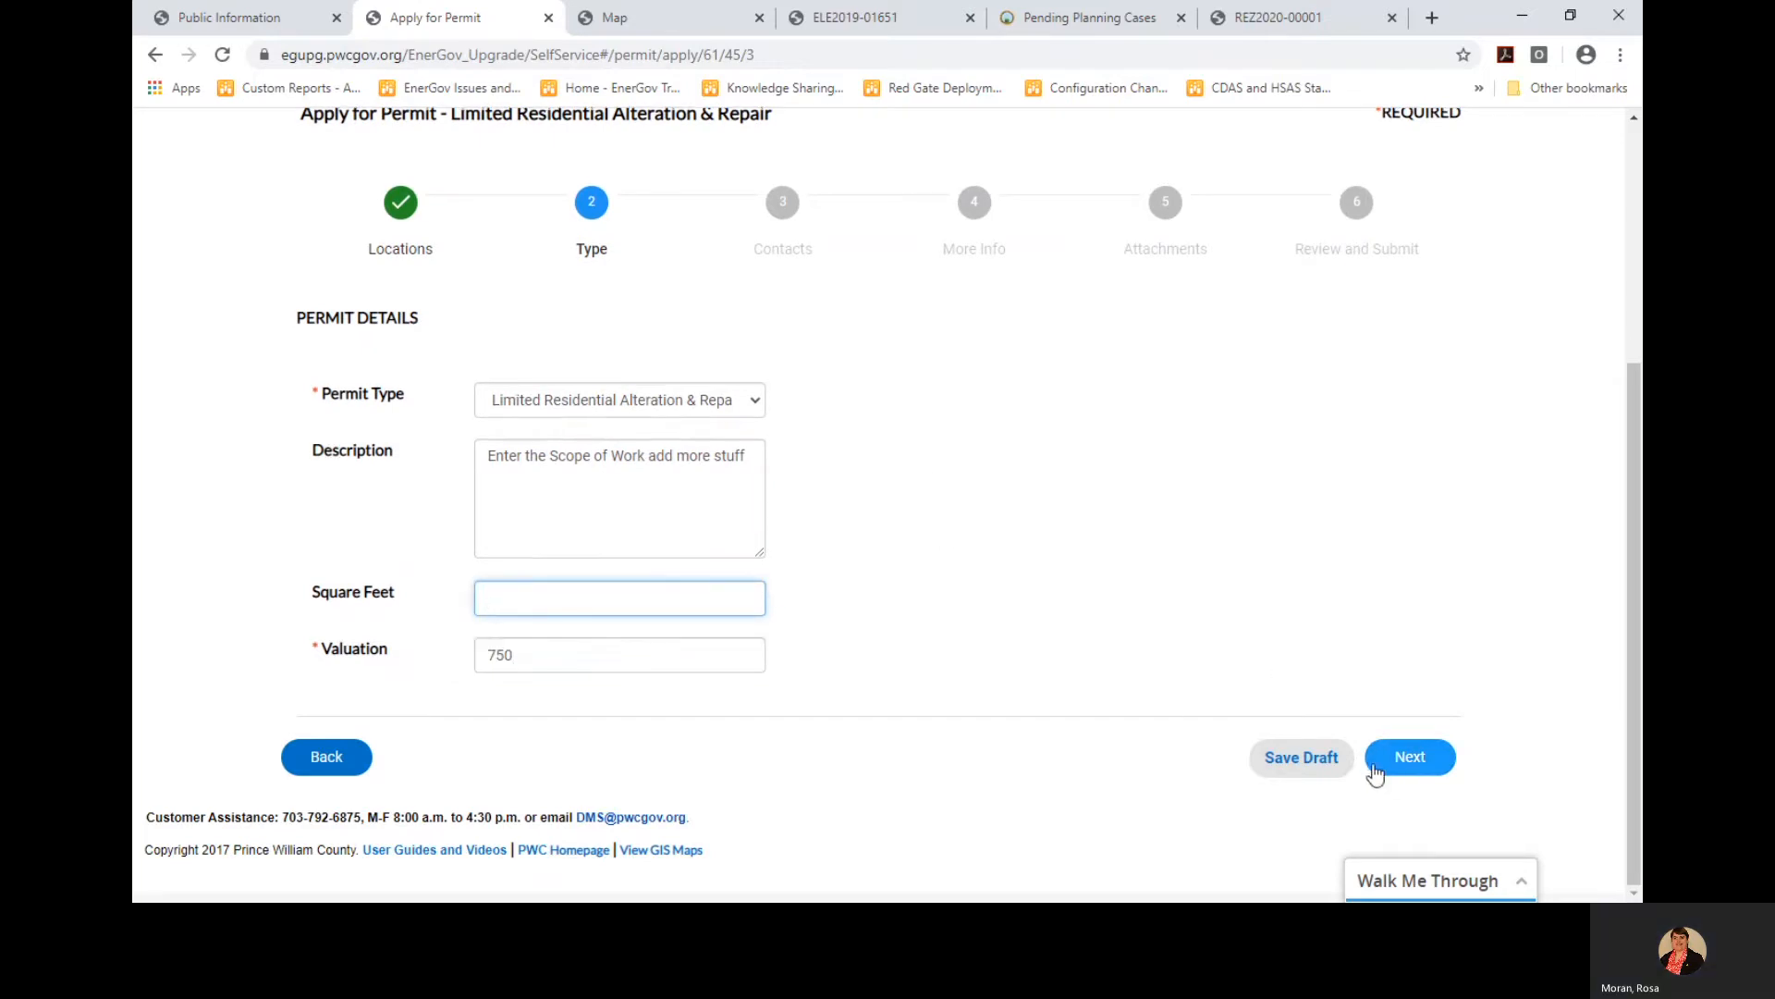
pyautogui.click(1400, 758)
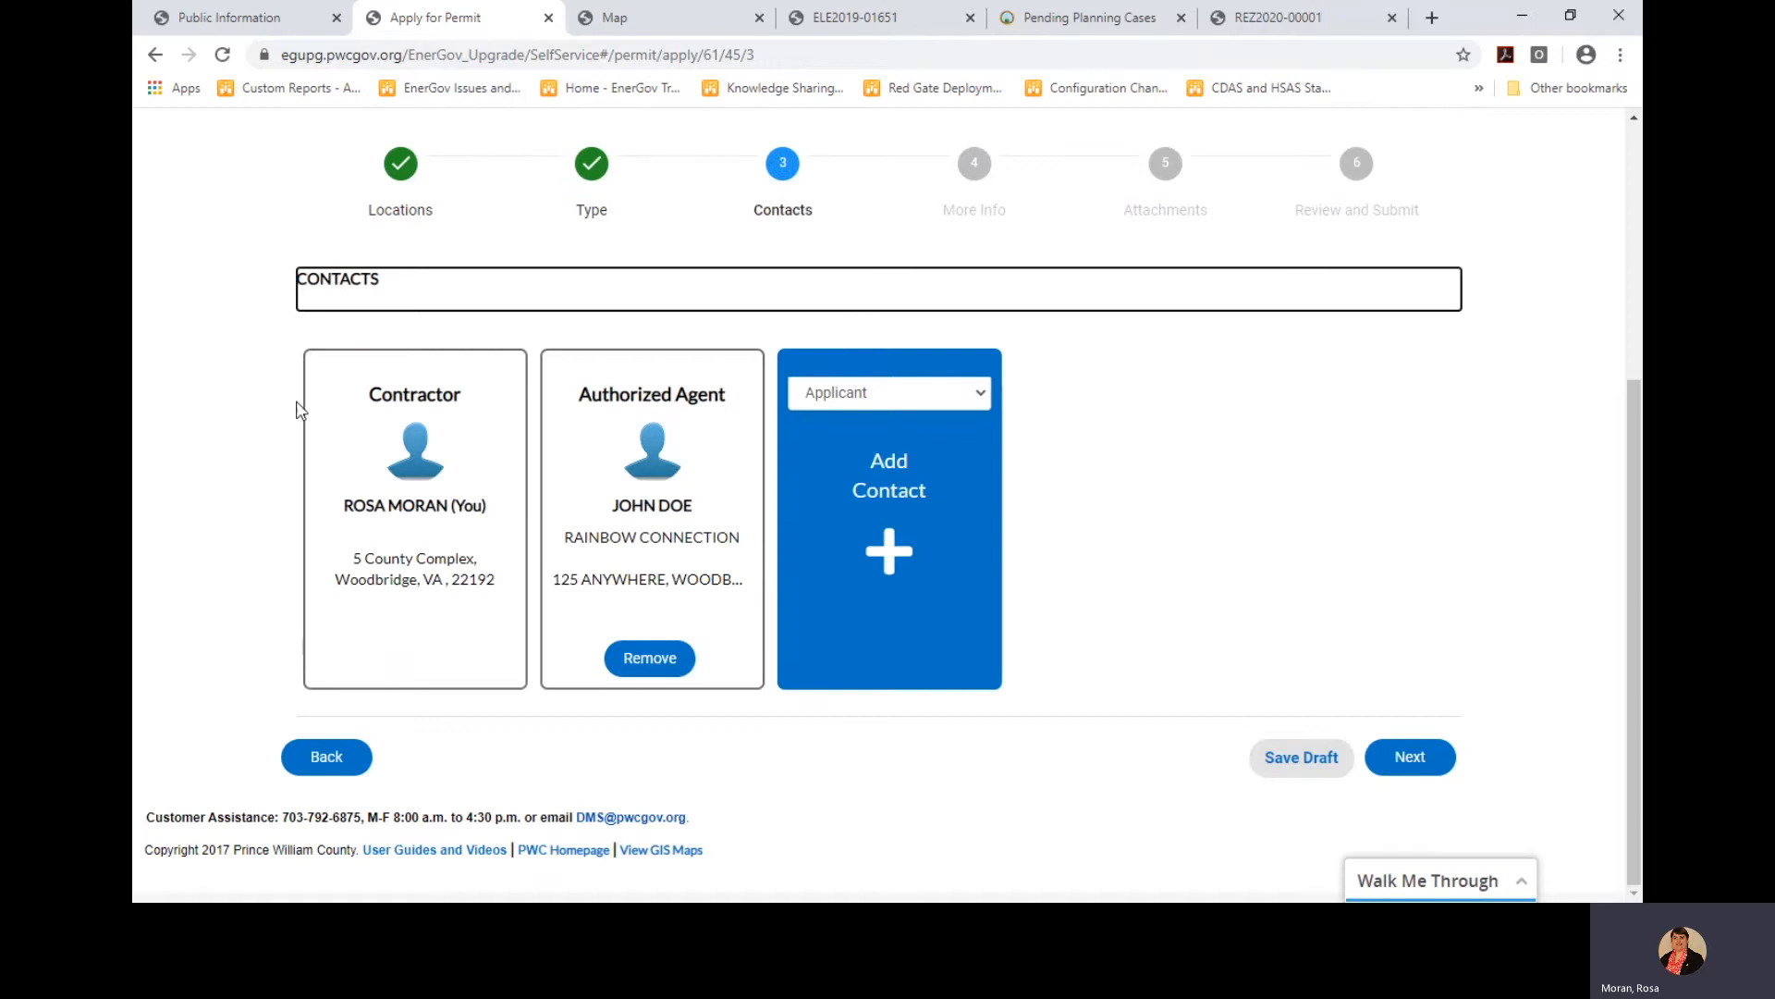
# Move past Contacts and enter SMITH PROPERTY as the permit name
pyautogui.click(1415, 754)
pyautogui.scroll(-1, 1518, 570)
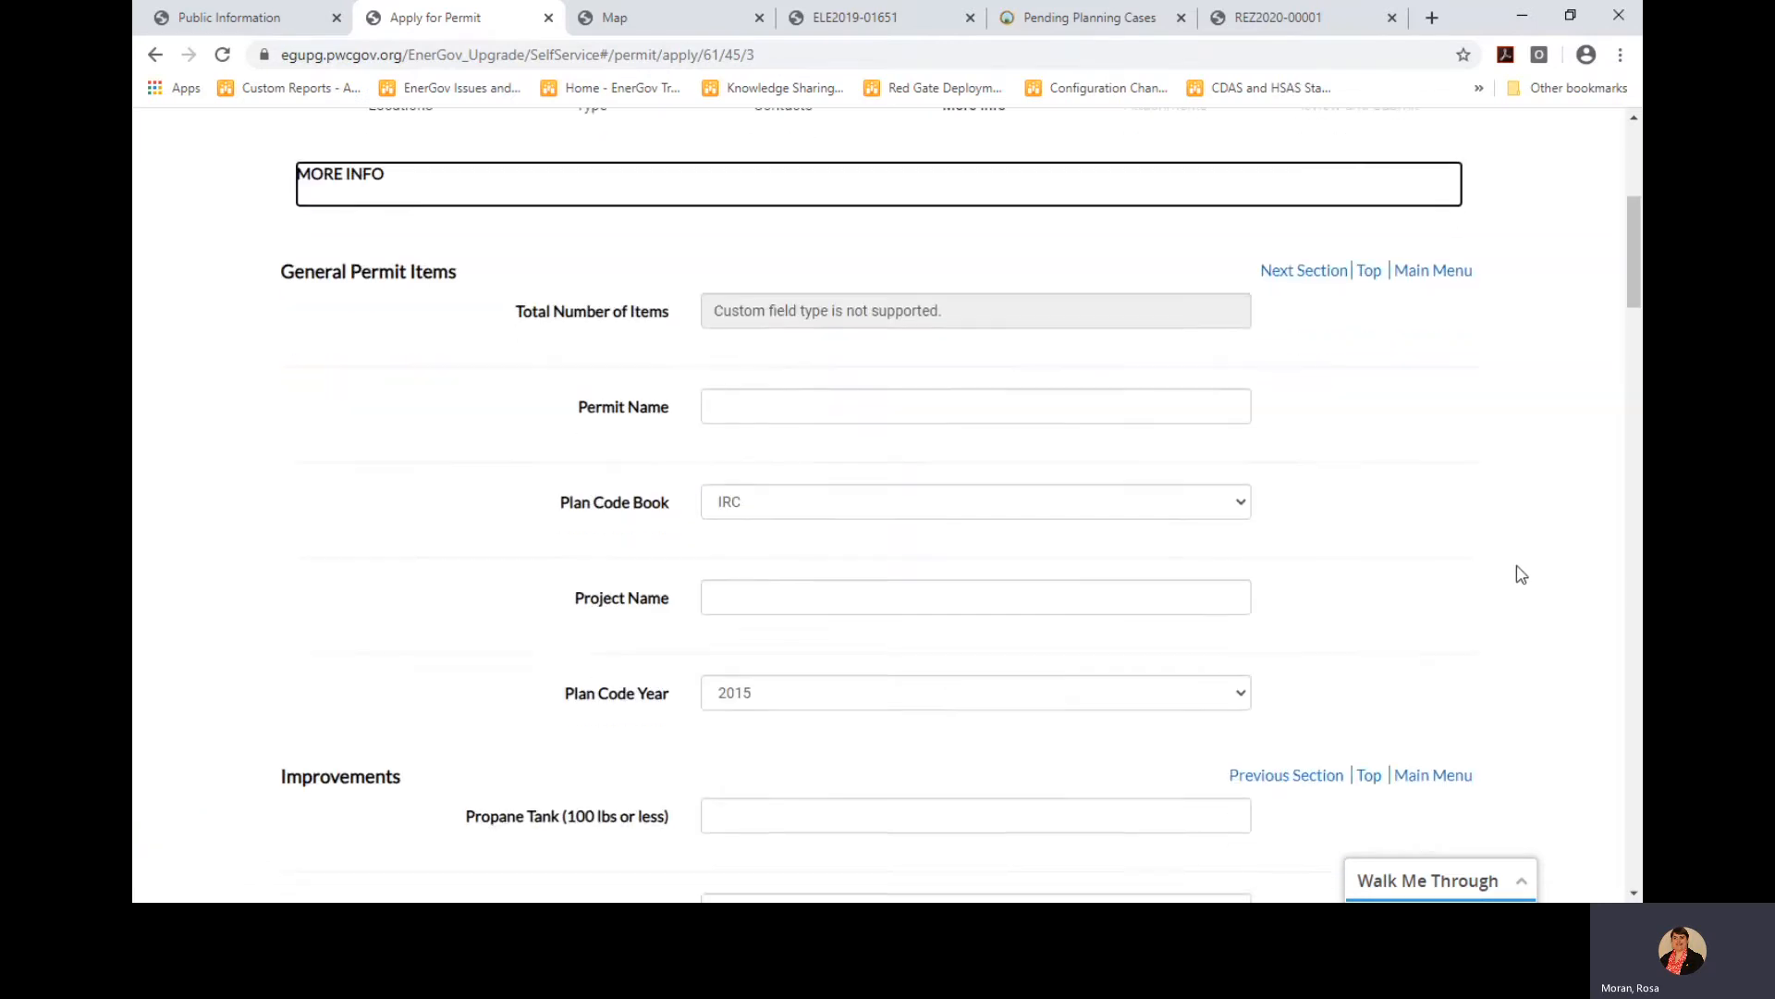
pyautogui.scroll(-1, 1180, 606)
pyautogui.scroll(-1, 1177, 594)
pyautogui.scroll(1, 880, 412)
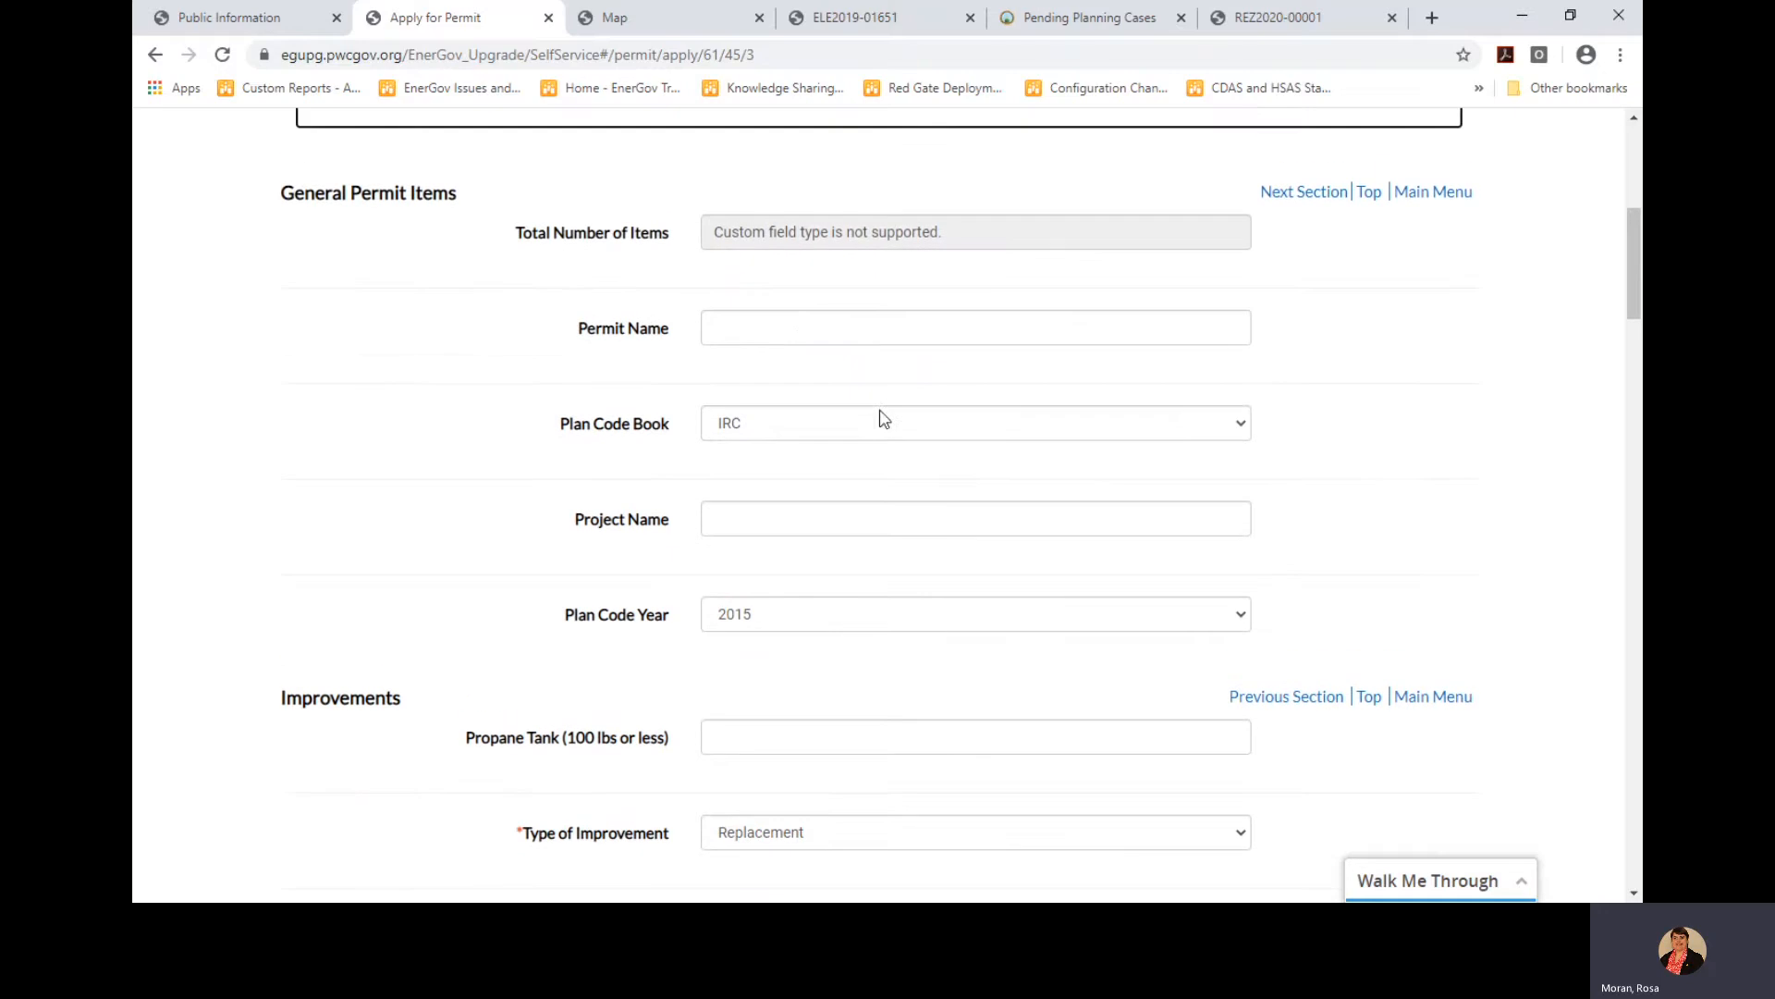
pyautogui.click(800, 324)
pyautogui.write('SMITH PROPERTY')
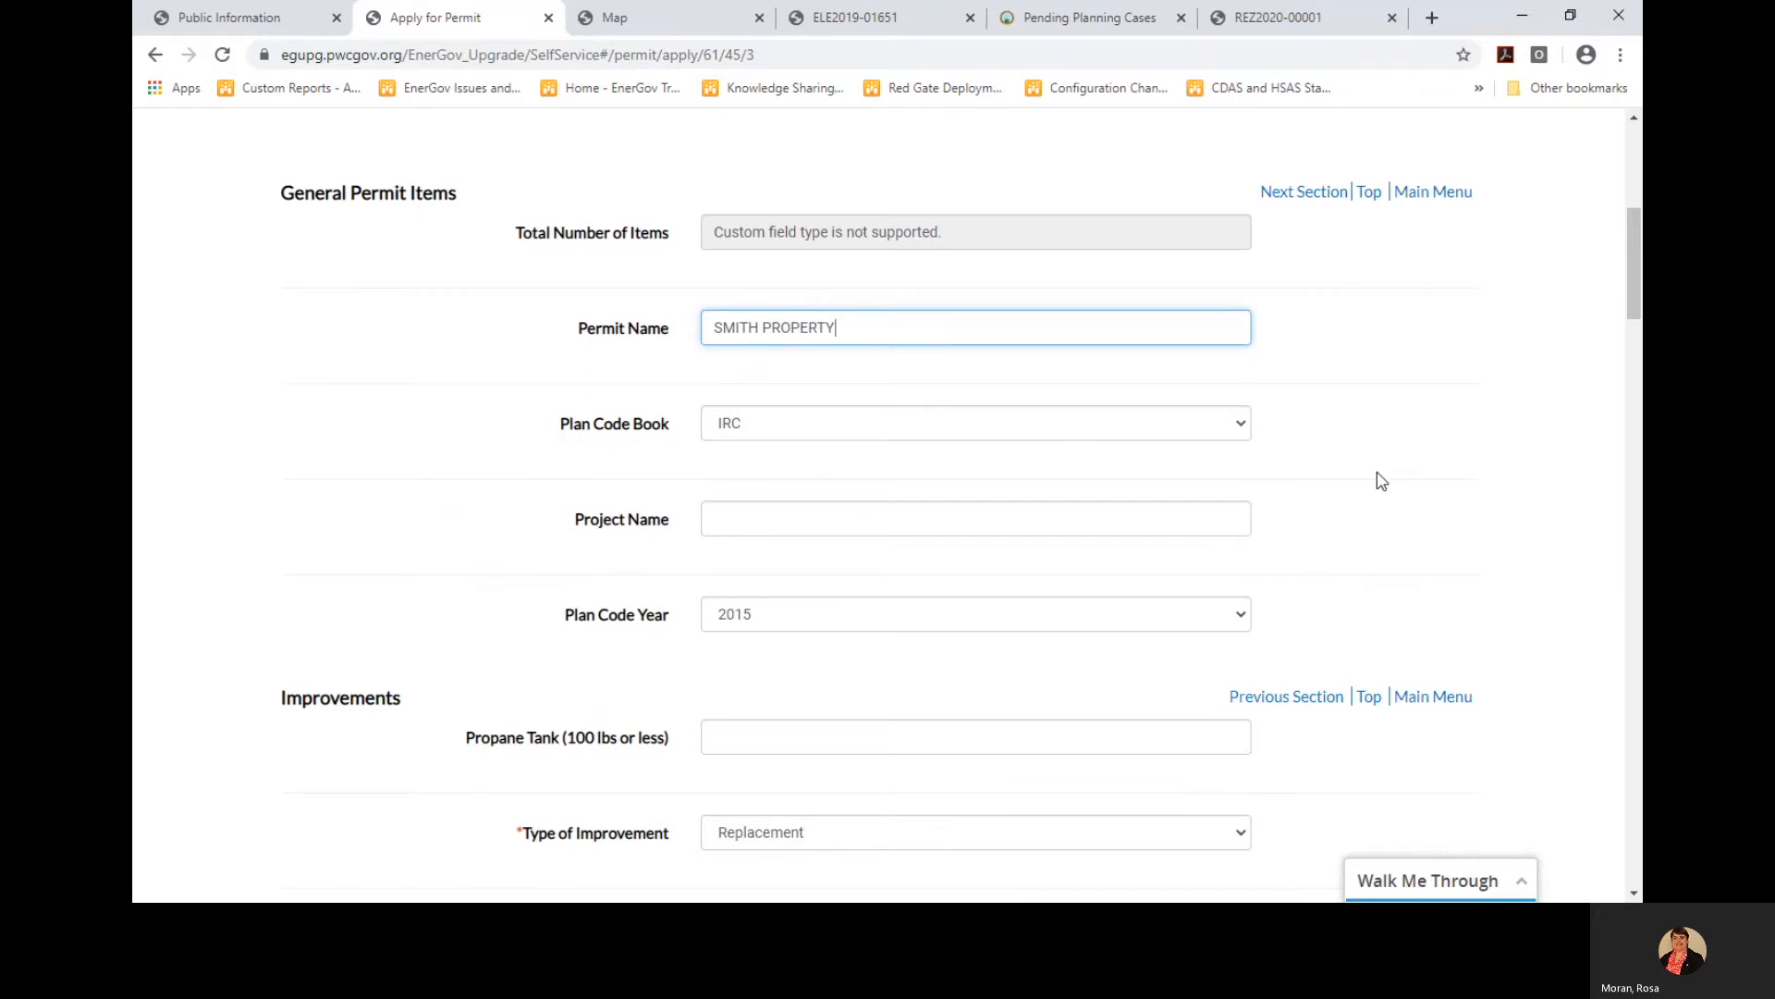
# Advance through More Info and the empty Attachments step to the review summary
pyautogui.scroll(-6, 1382, 481)
pyautogui.scroll(-4, 1378, 485)
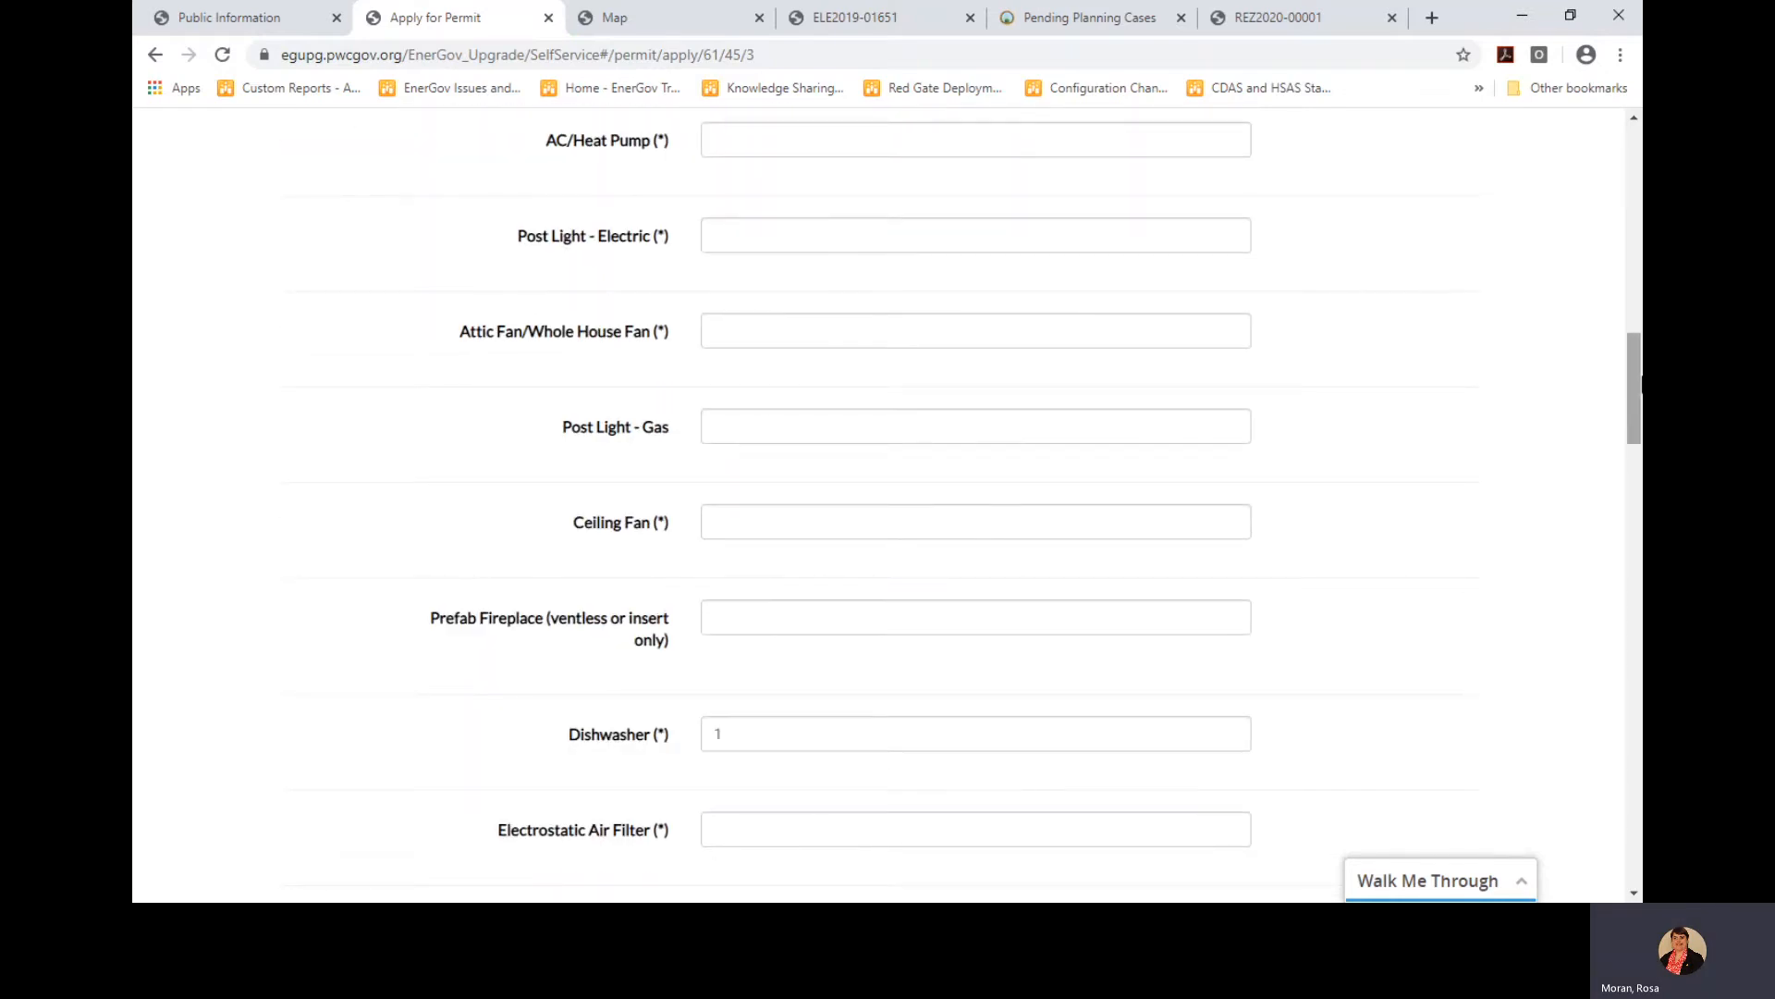
pyautogui.moveTo(1639, 386); pyautogui.dragTo(1635, 823)
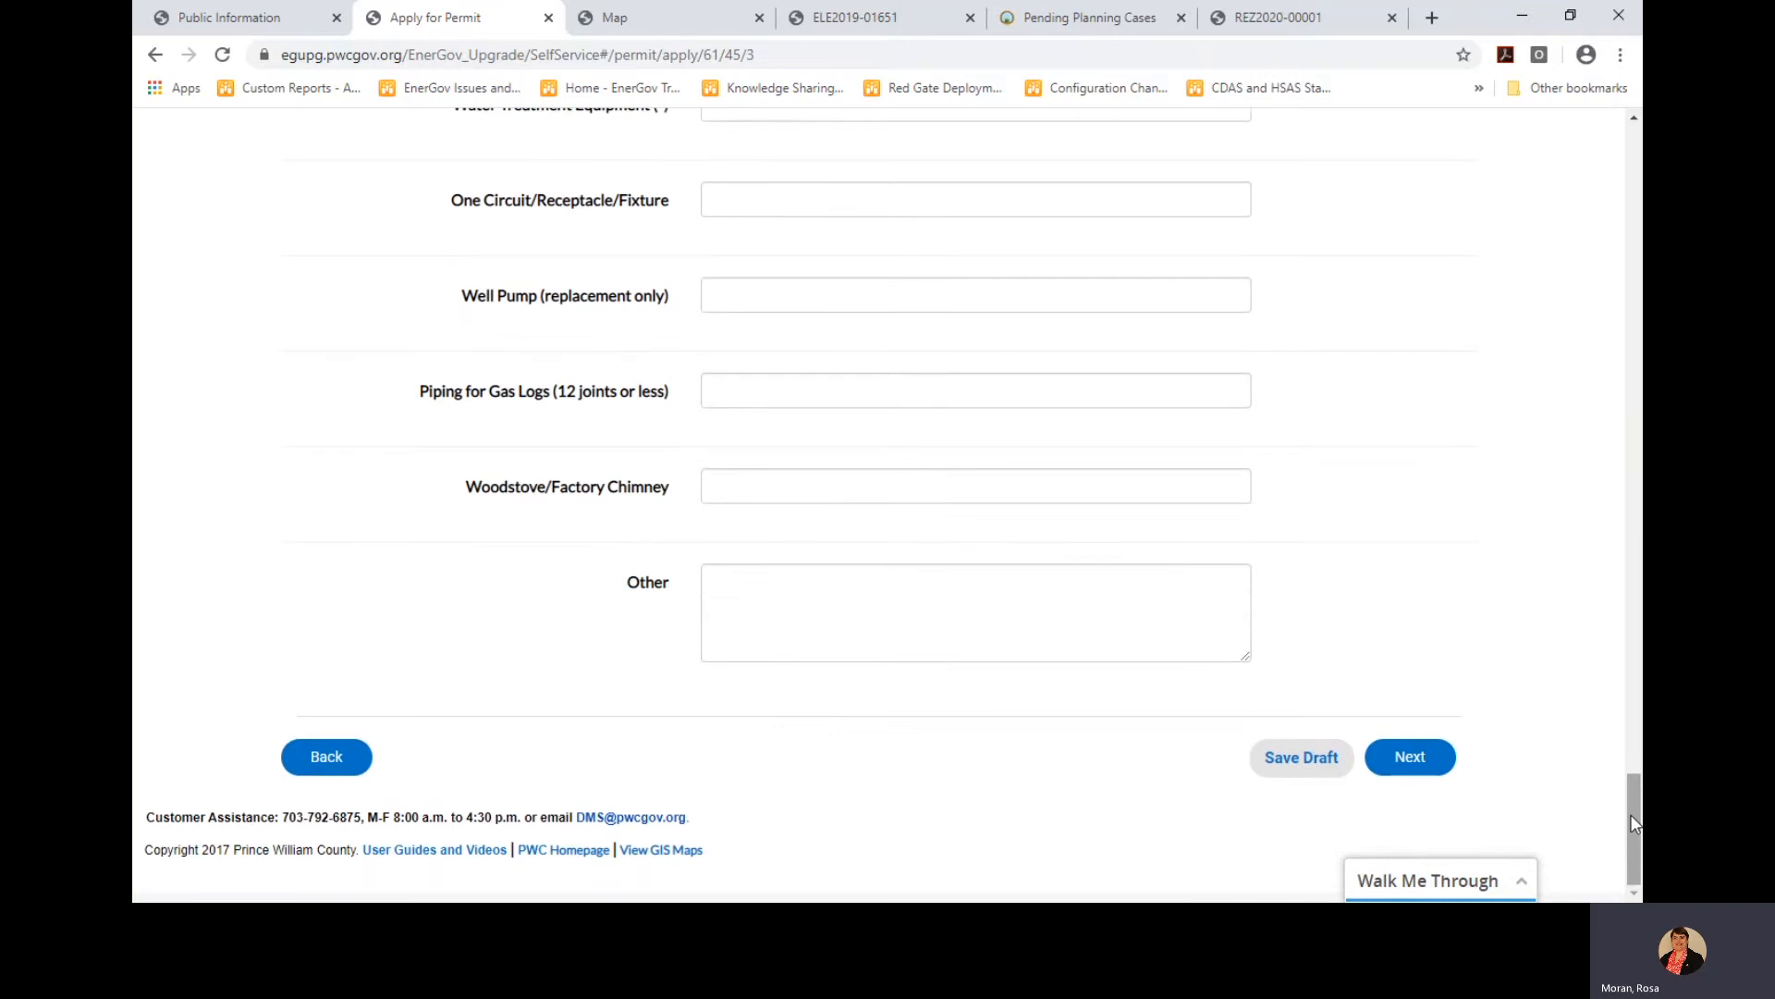
pyautogui.click(1410, 756)
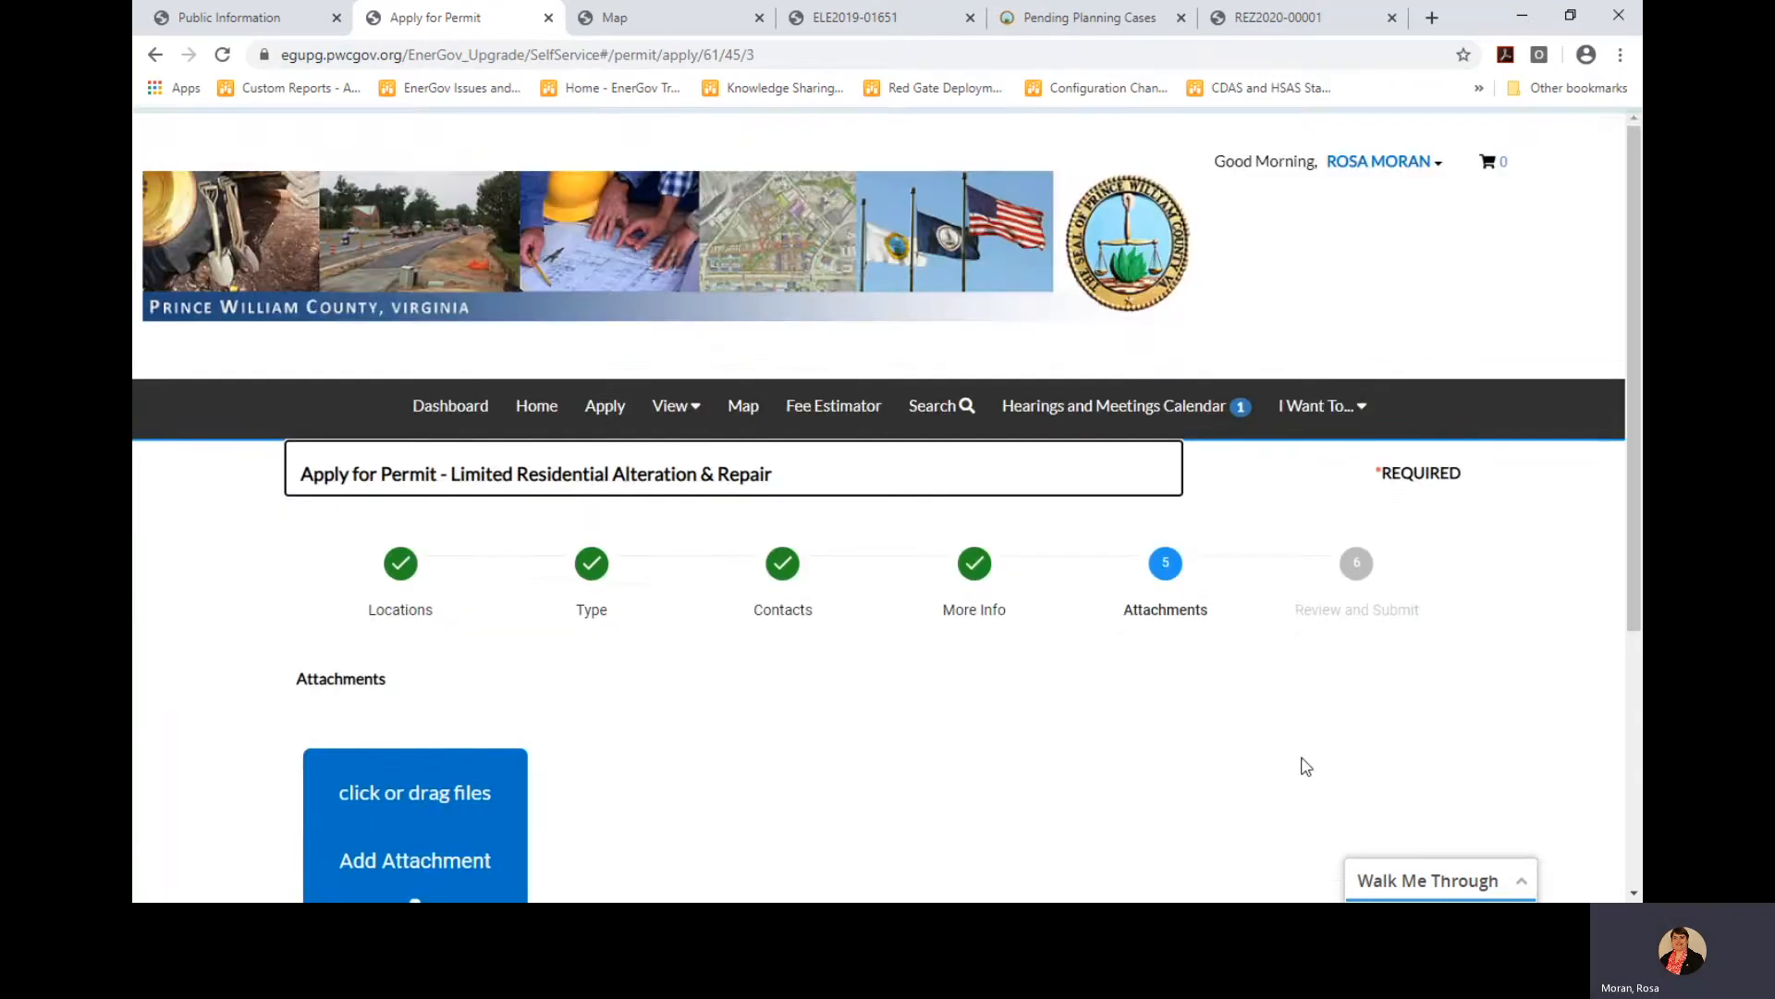
pyautogui.scroll(-5, 1359, 747)
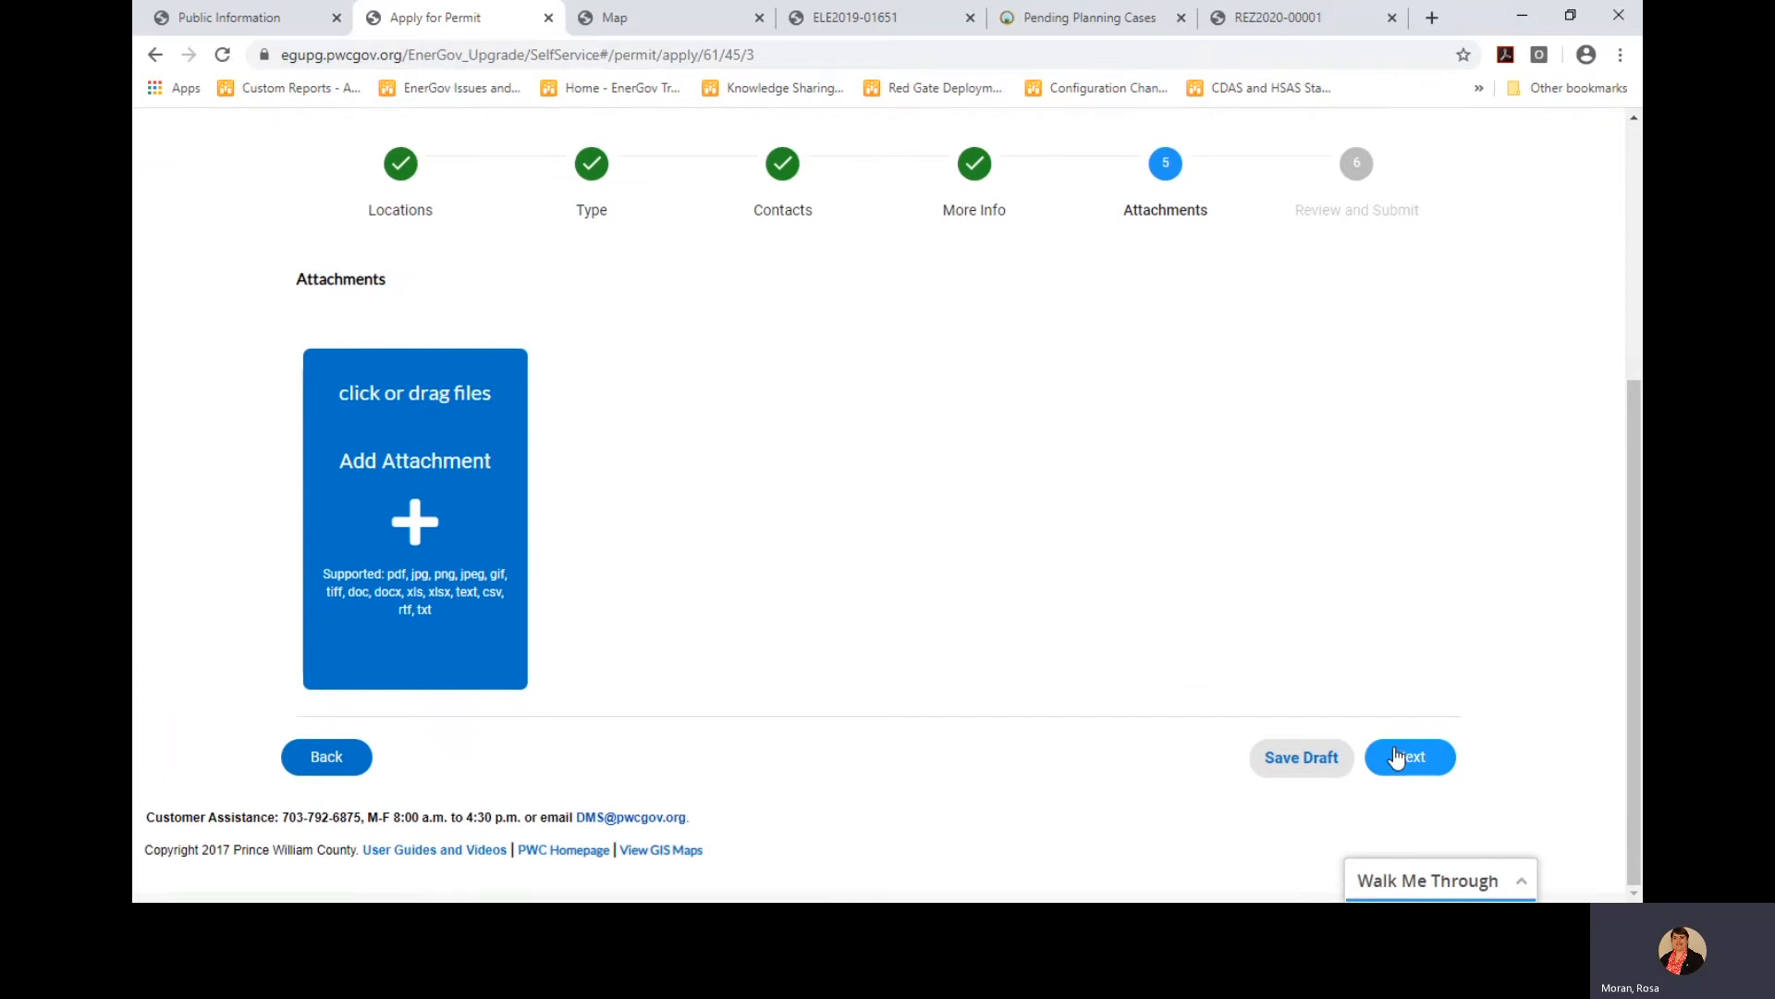
pyautogui.click(1401, 758)
# Submit the dishwasher alteration application, creating permit LTD2020-00100
pyautogui.scroll(-3, 1423, 614)
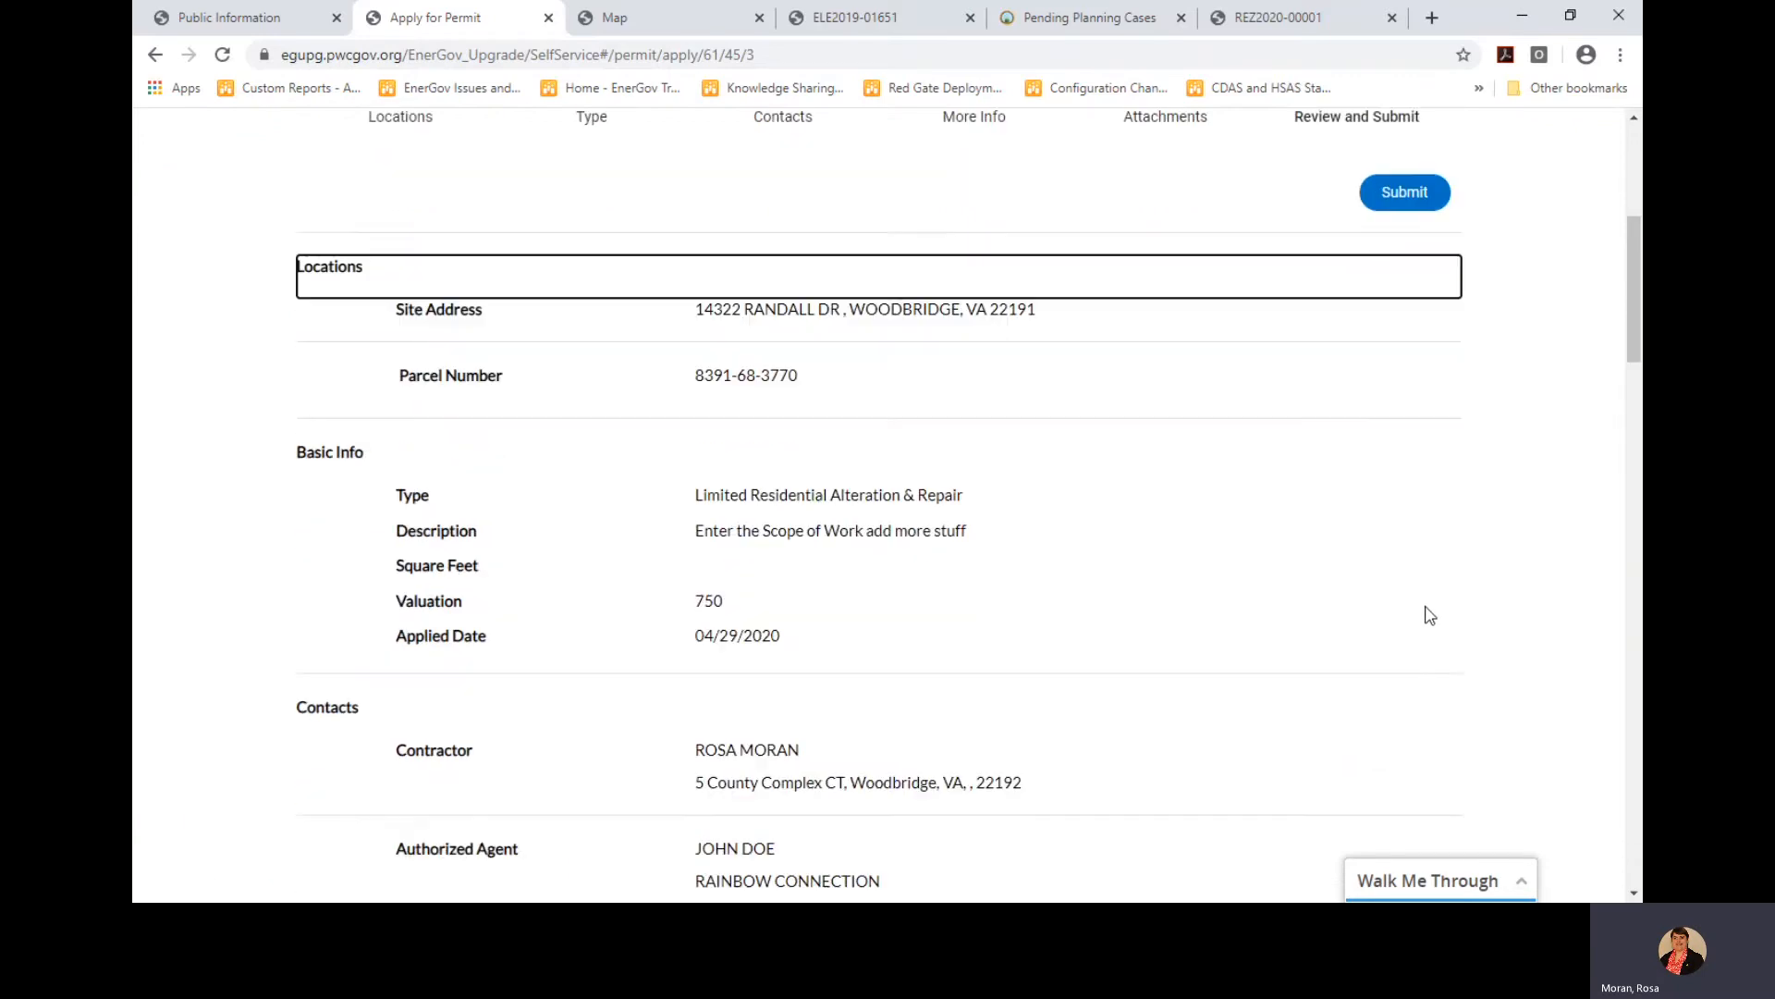
pyautogui.moveTo(1637, 277); pyautogui.dragTo(1641, 212)
pyautogui.click(1405, 488)
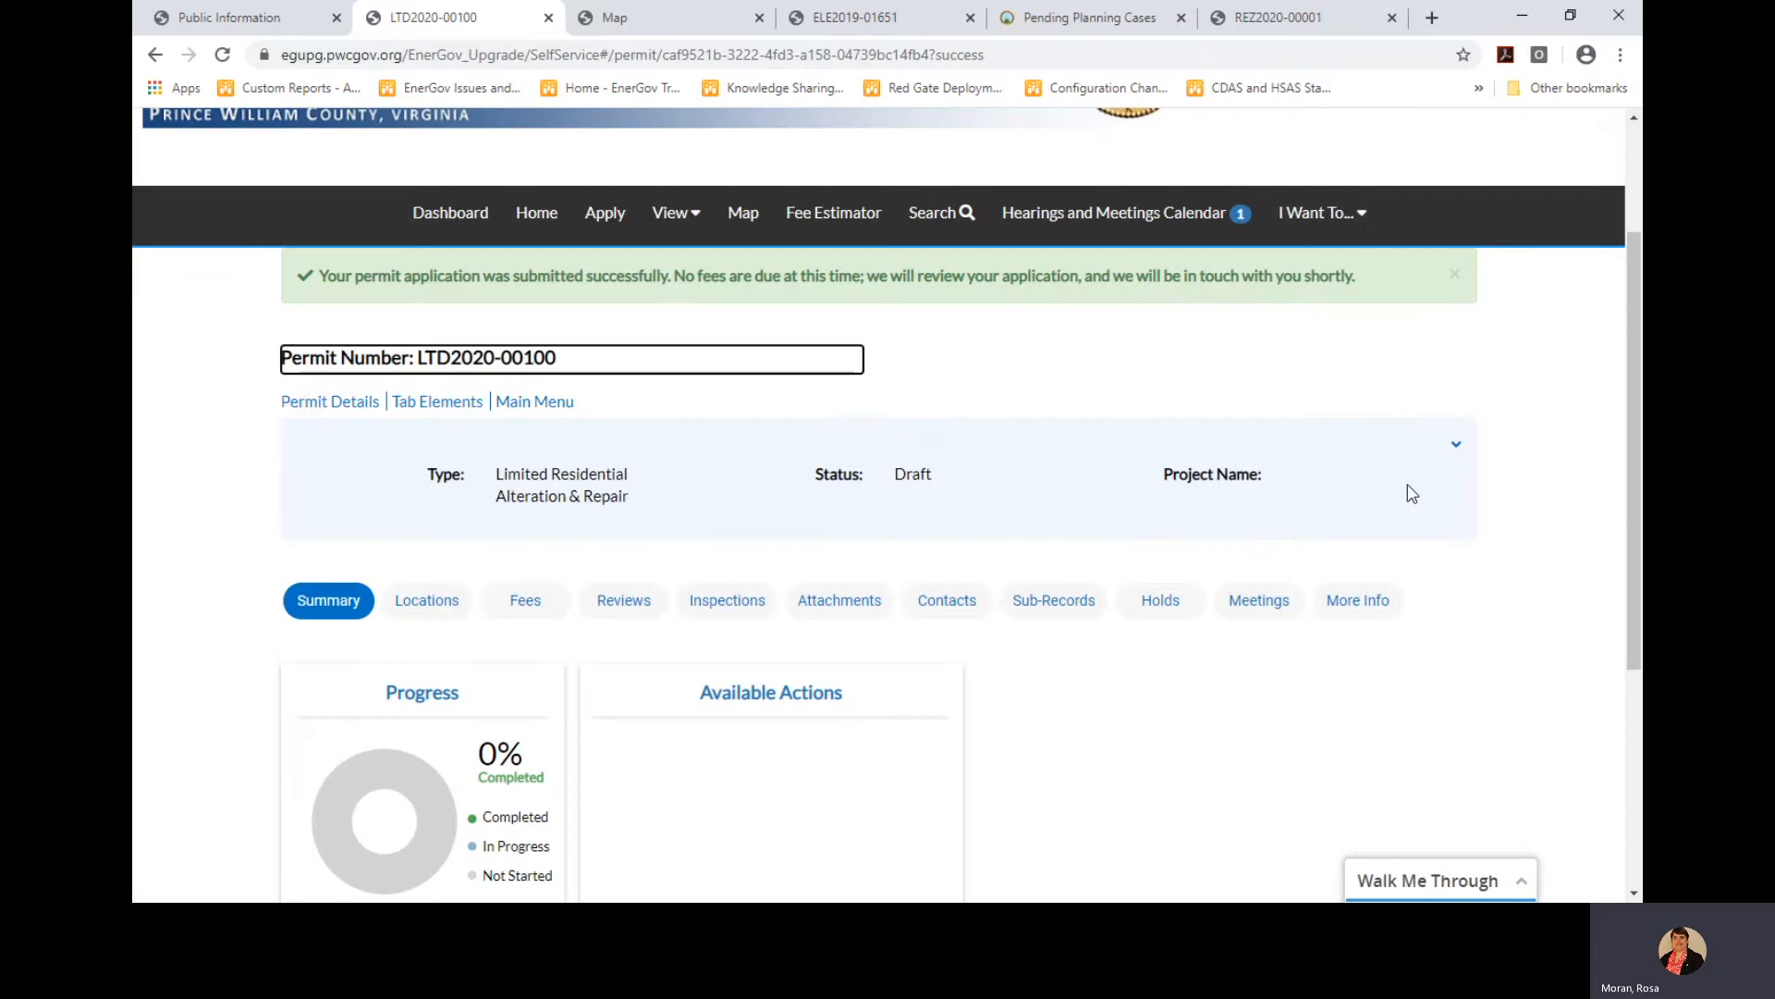
# From the dashboard's invoice list, select the $141.89 and $367.15 invoices and add them to the cart
pyautogui.click(461, 220)
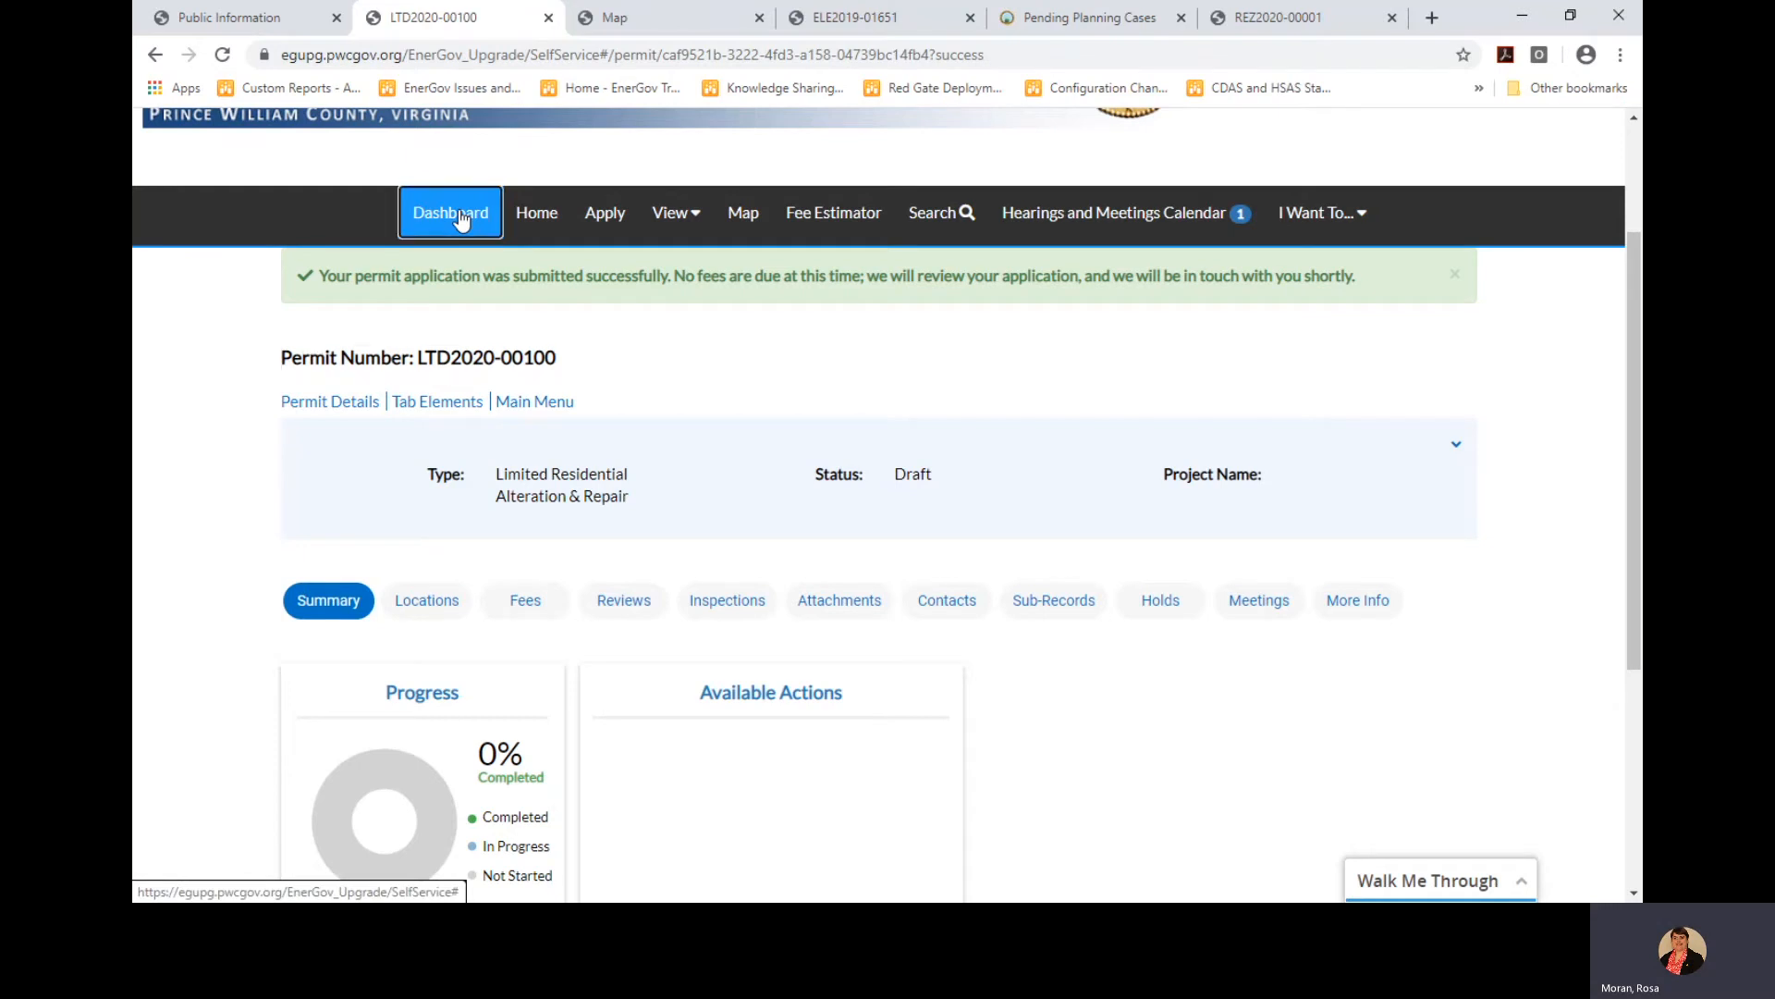
pyautogui.scroll(-5, 907, 553)
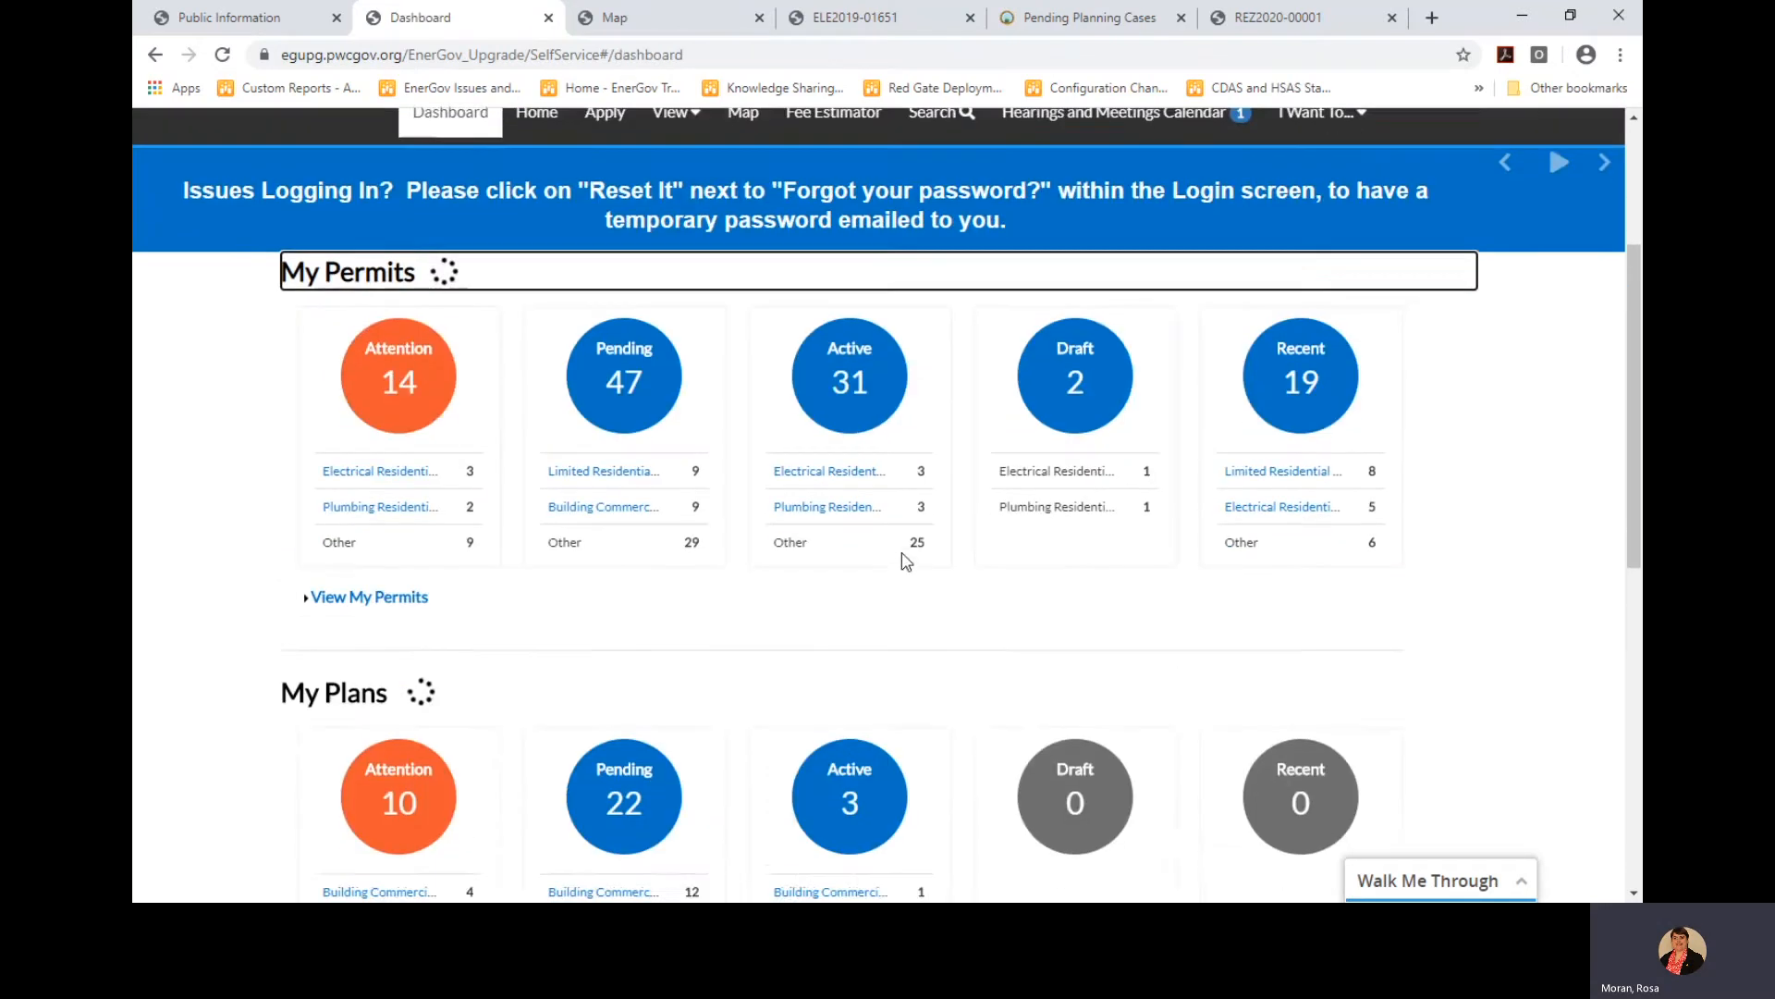
pyautogui.scroll(-4, 906, 560)
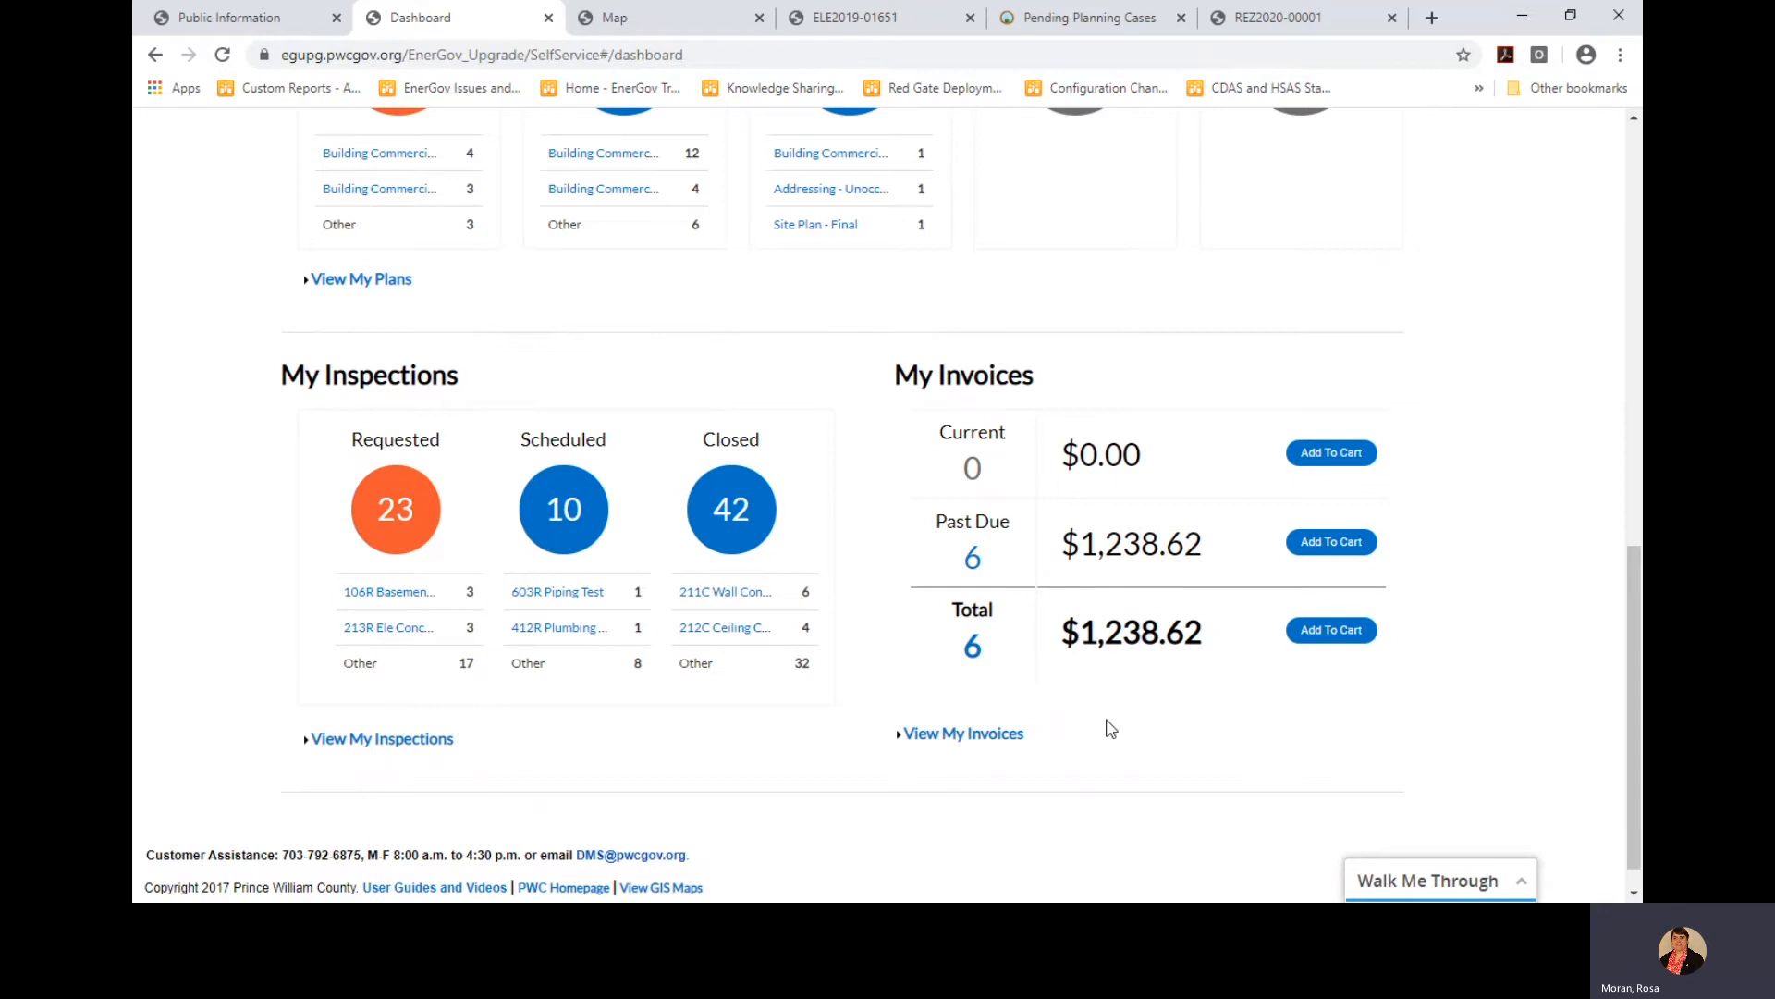
pyautogui.click(978, 735)
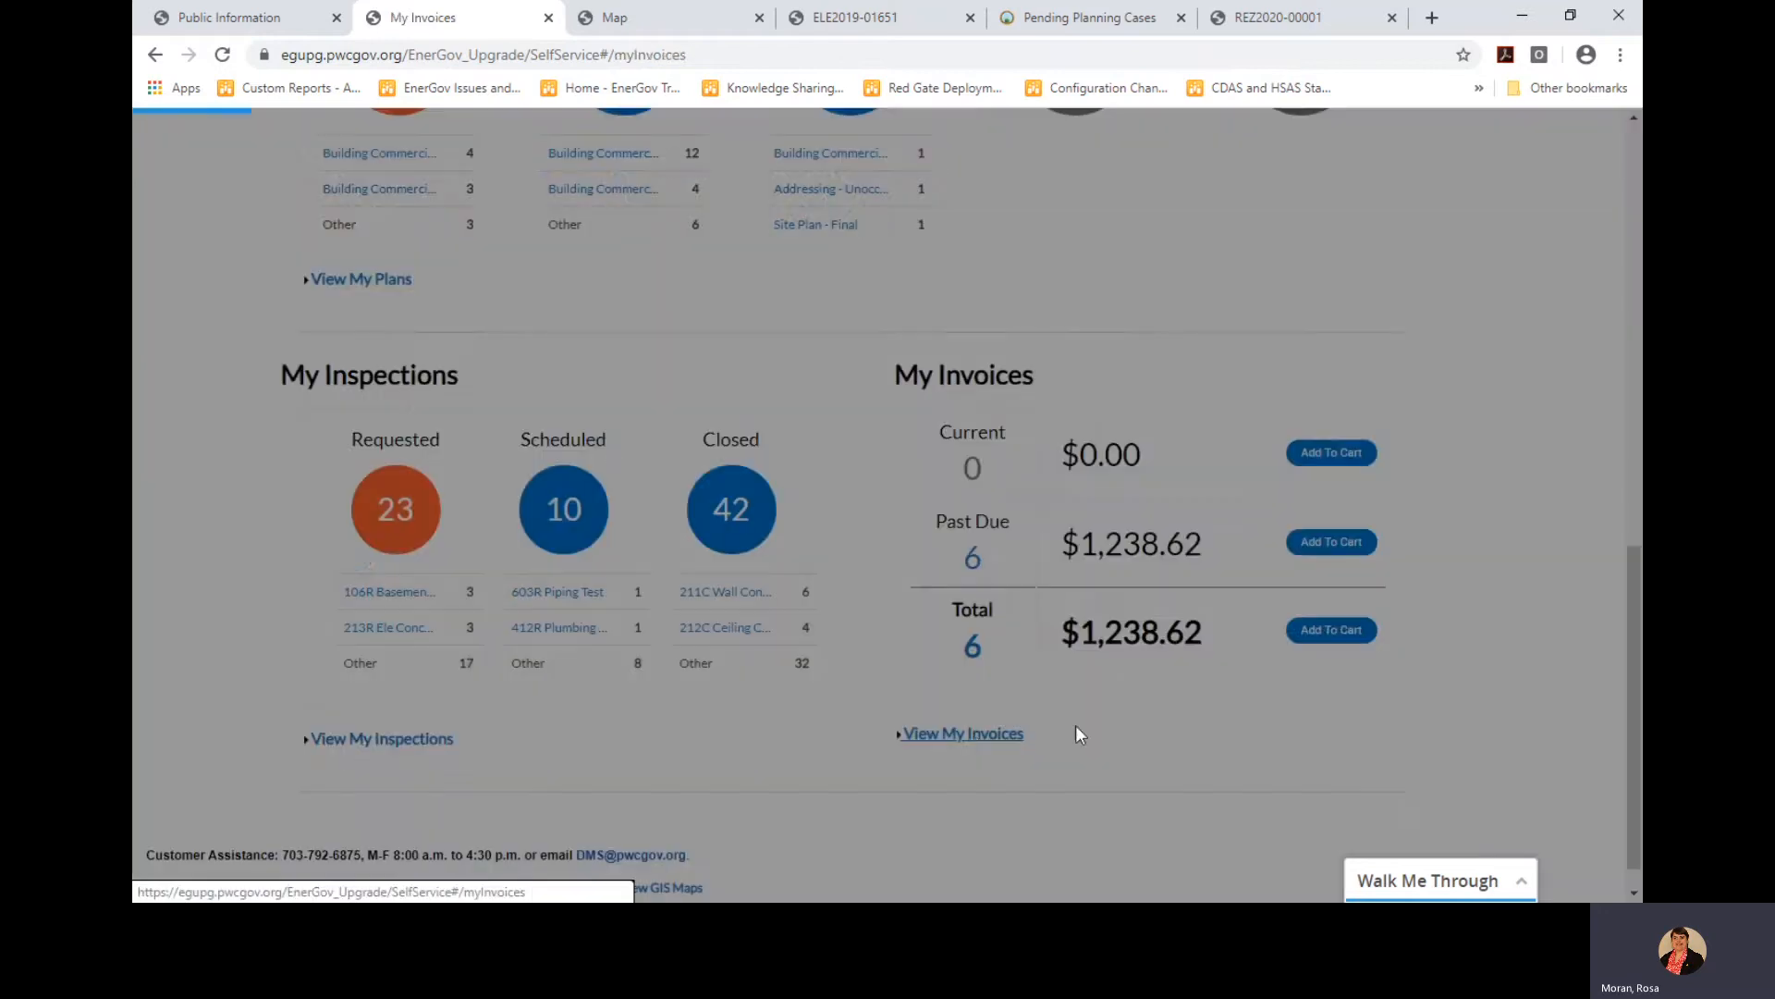
pyautogui.scroll(-2, 915, 578)
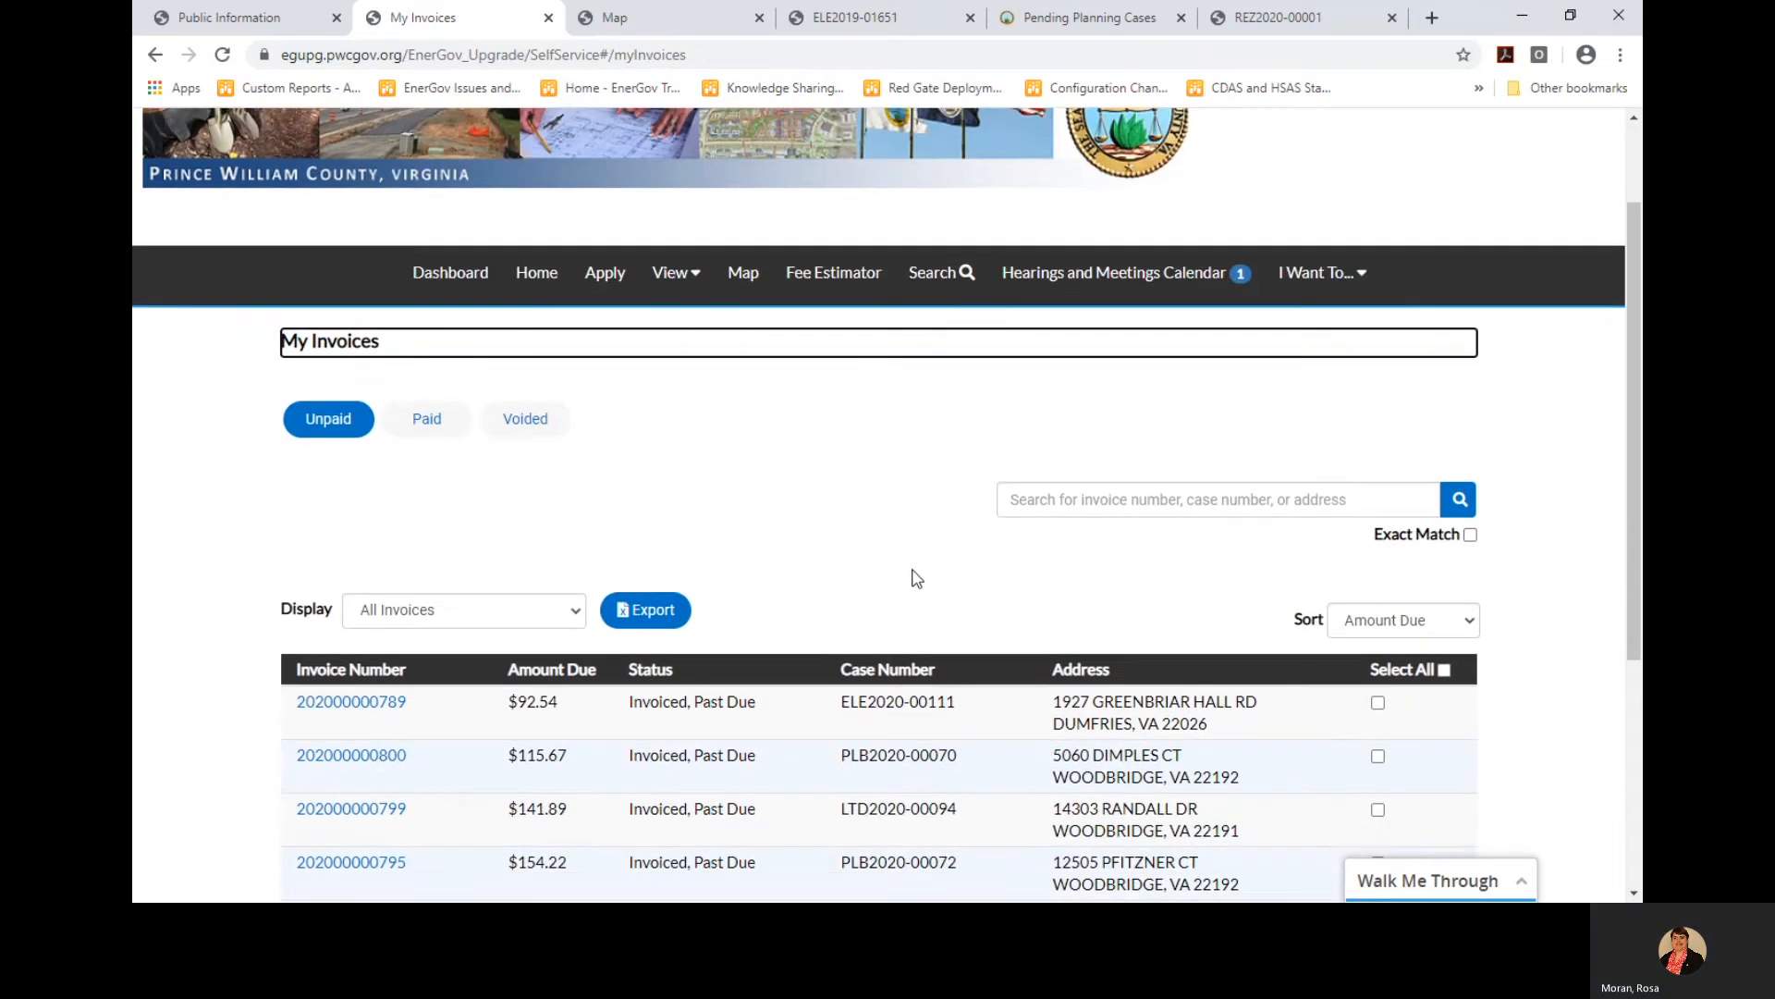
pyautogui.scroll(-3, 916, 578)
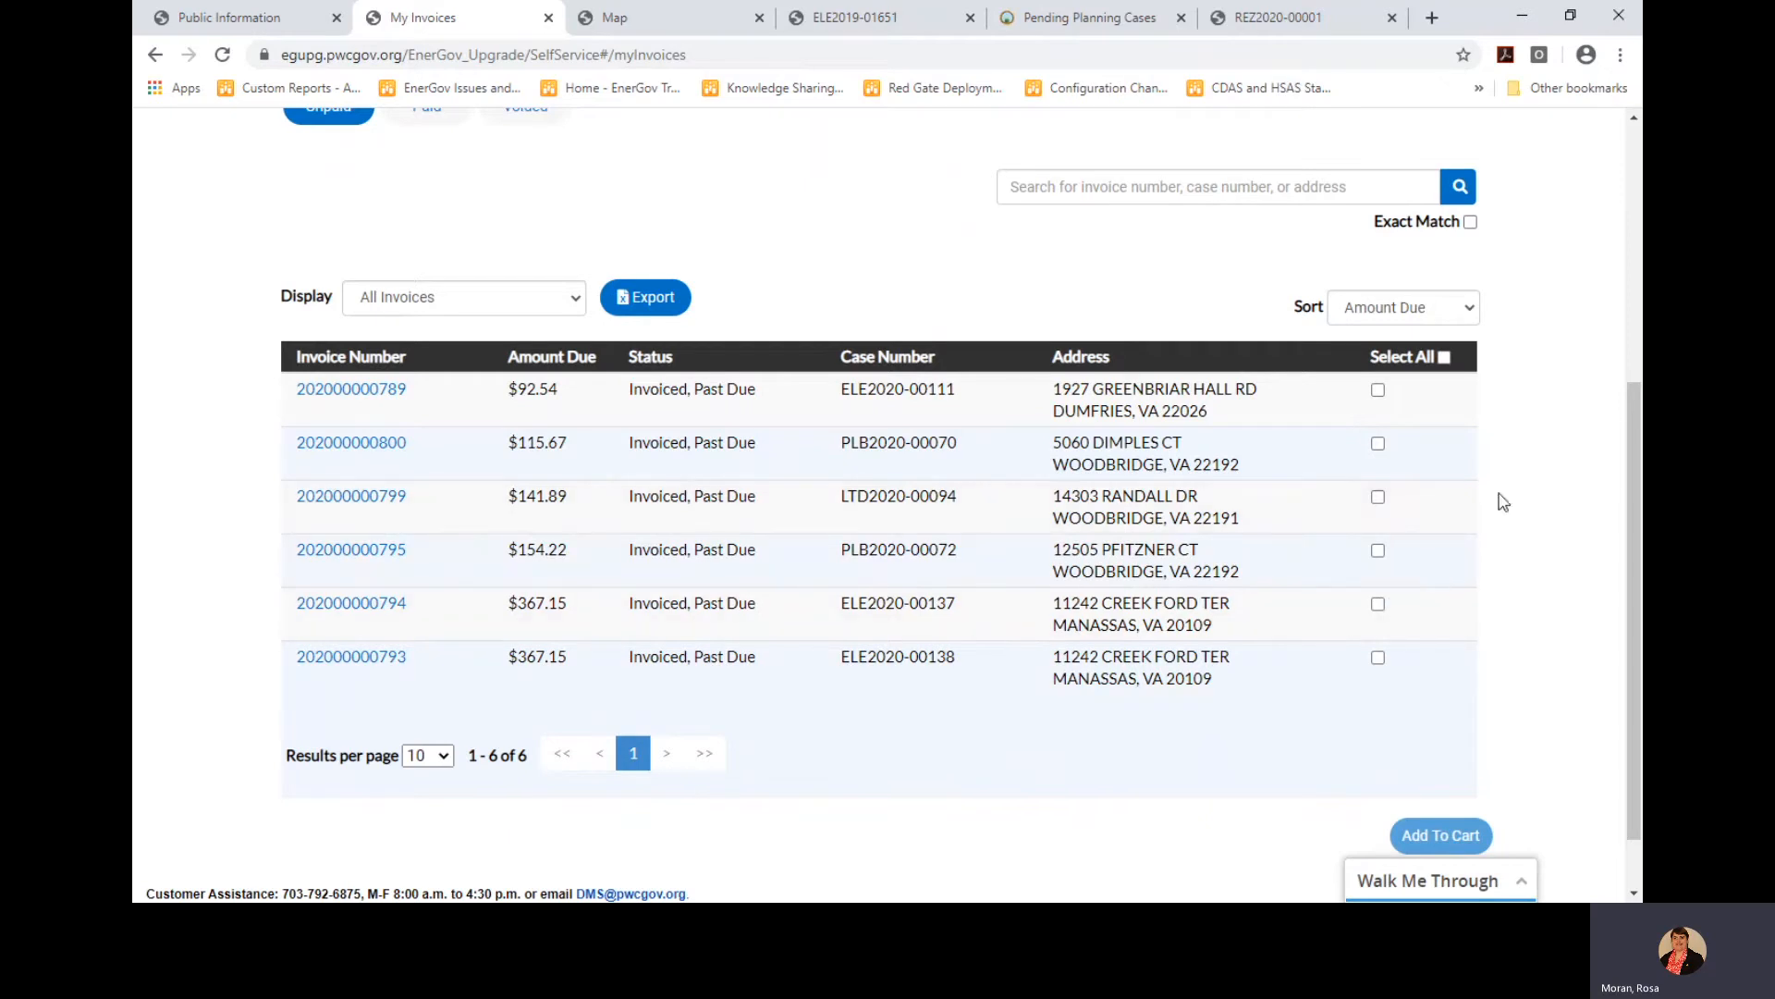
pyautogui.click(1378, 497)
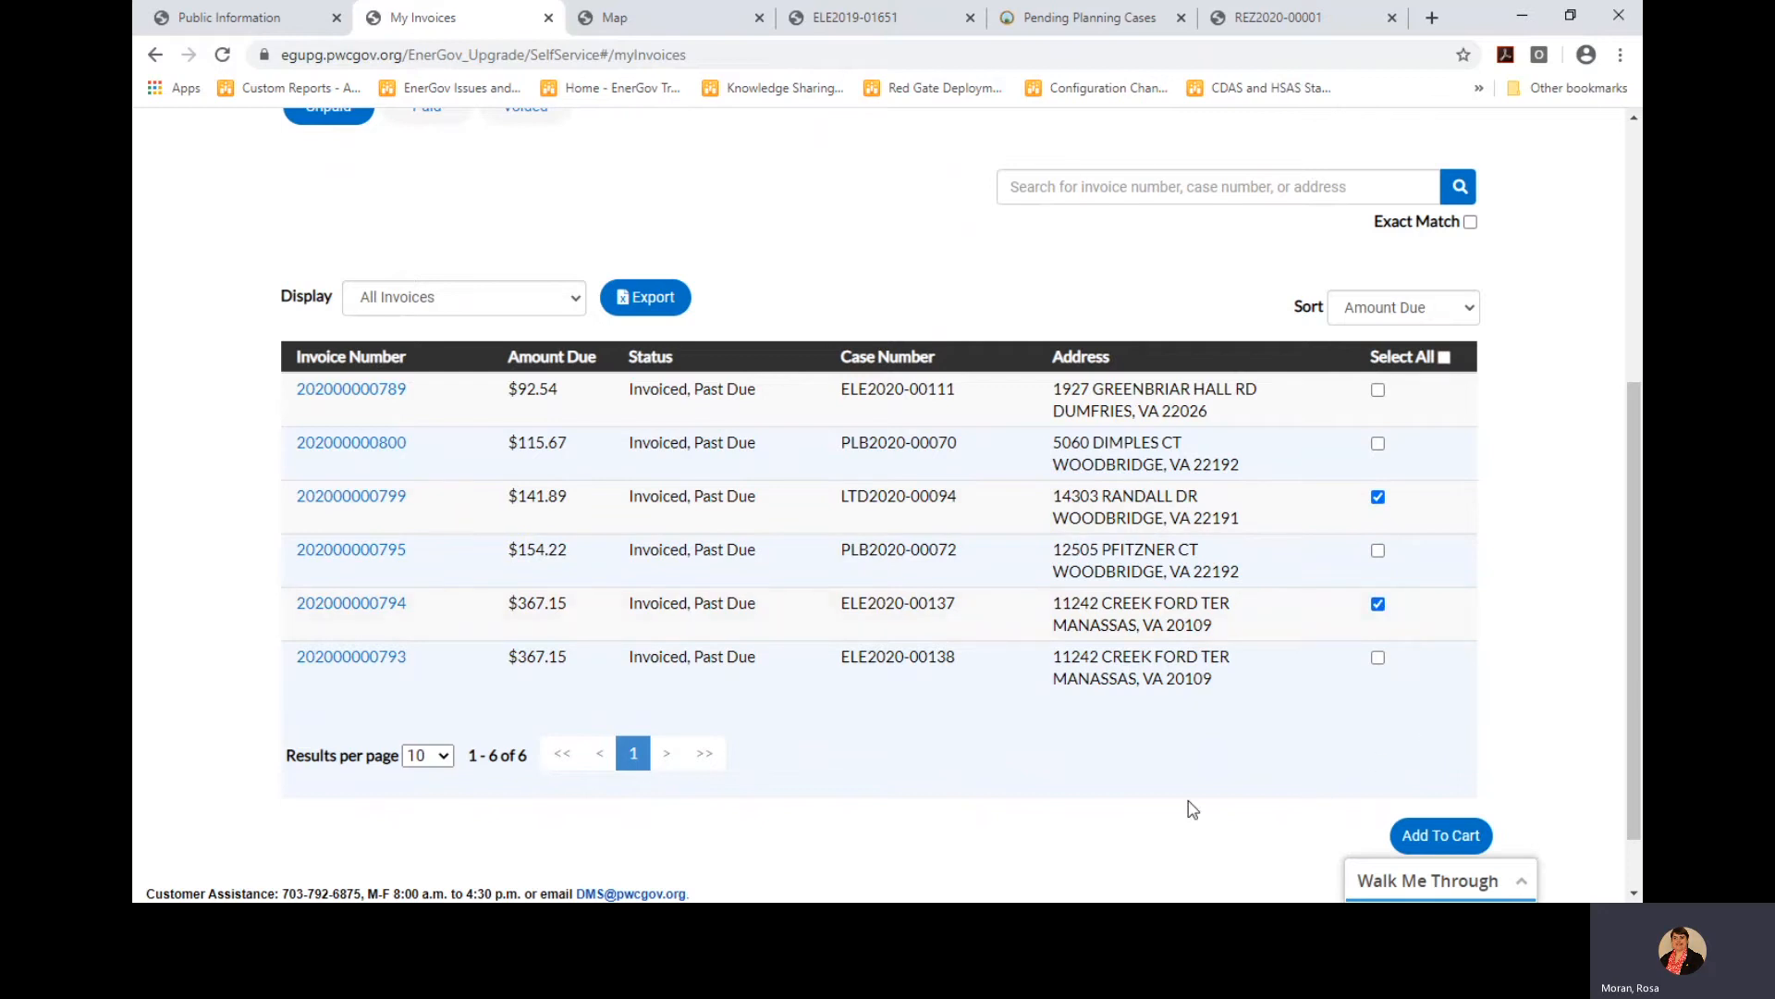
pyautogui.scroll(-1, 1191, 806)
pyautogui.click(1429, 775)
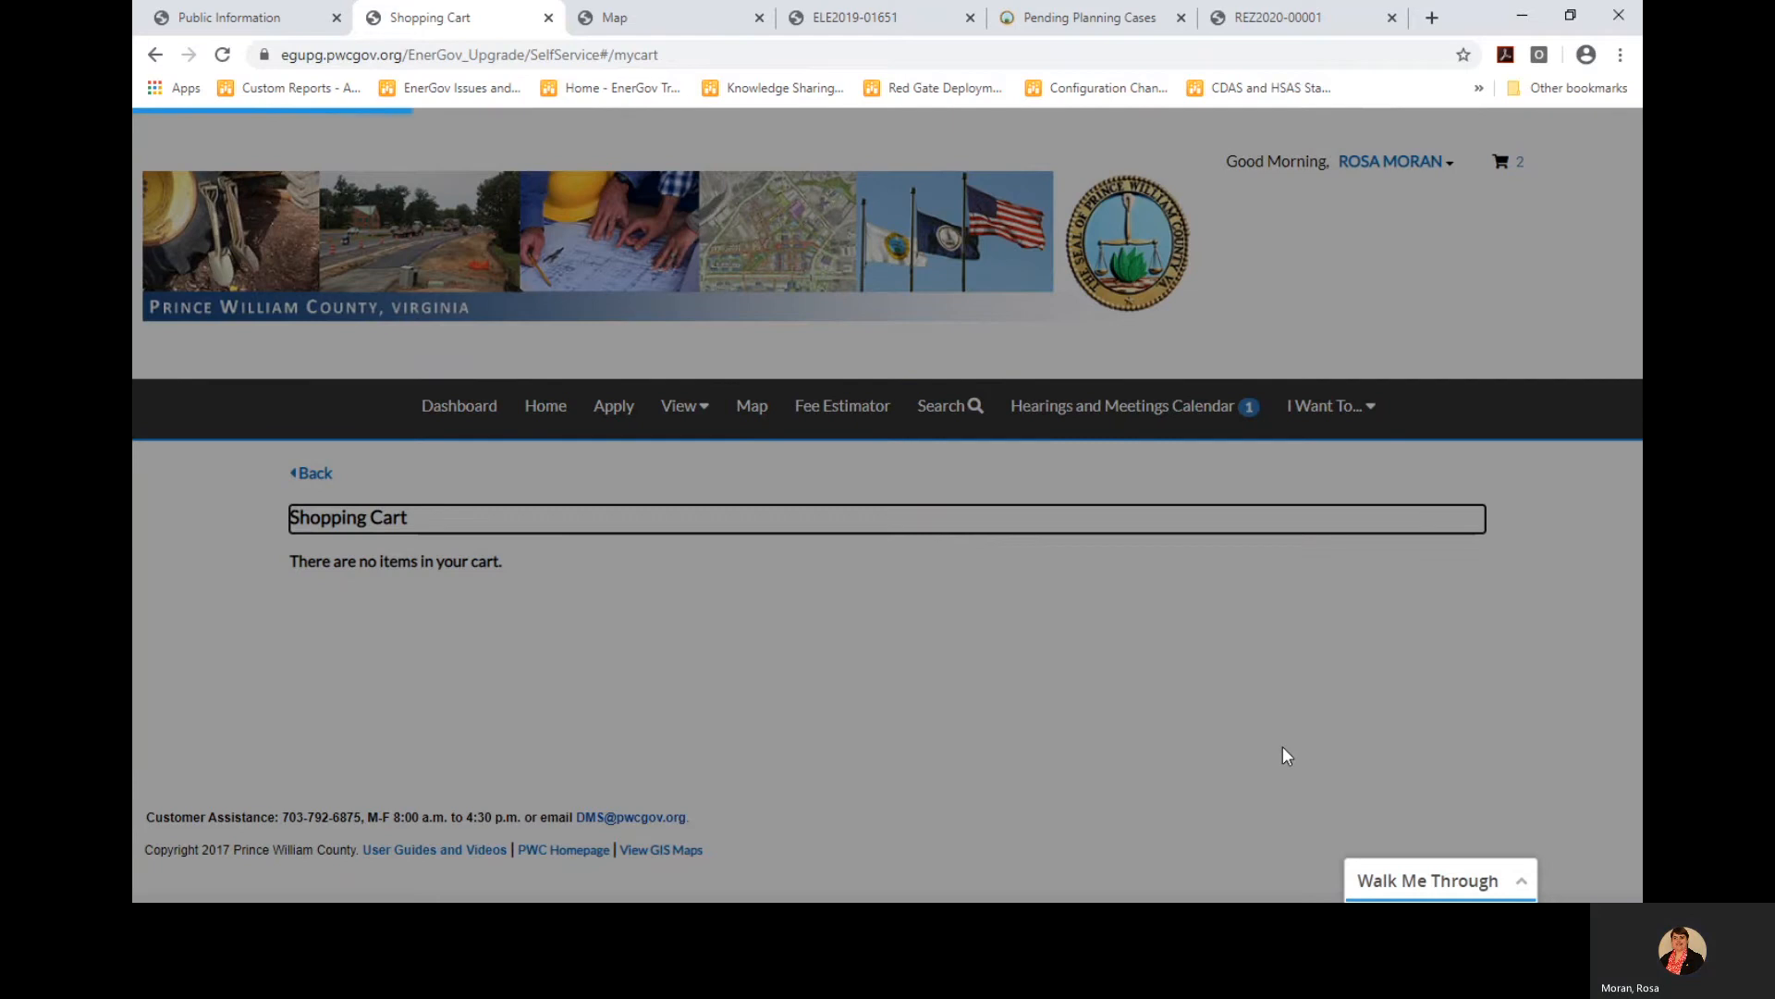
# Remove the $141.89 invoice, leaving only ELE2020-00137 at $367.15 in the cart
pyautogui.scroll(-2, 1359, 627)
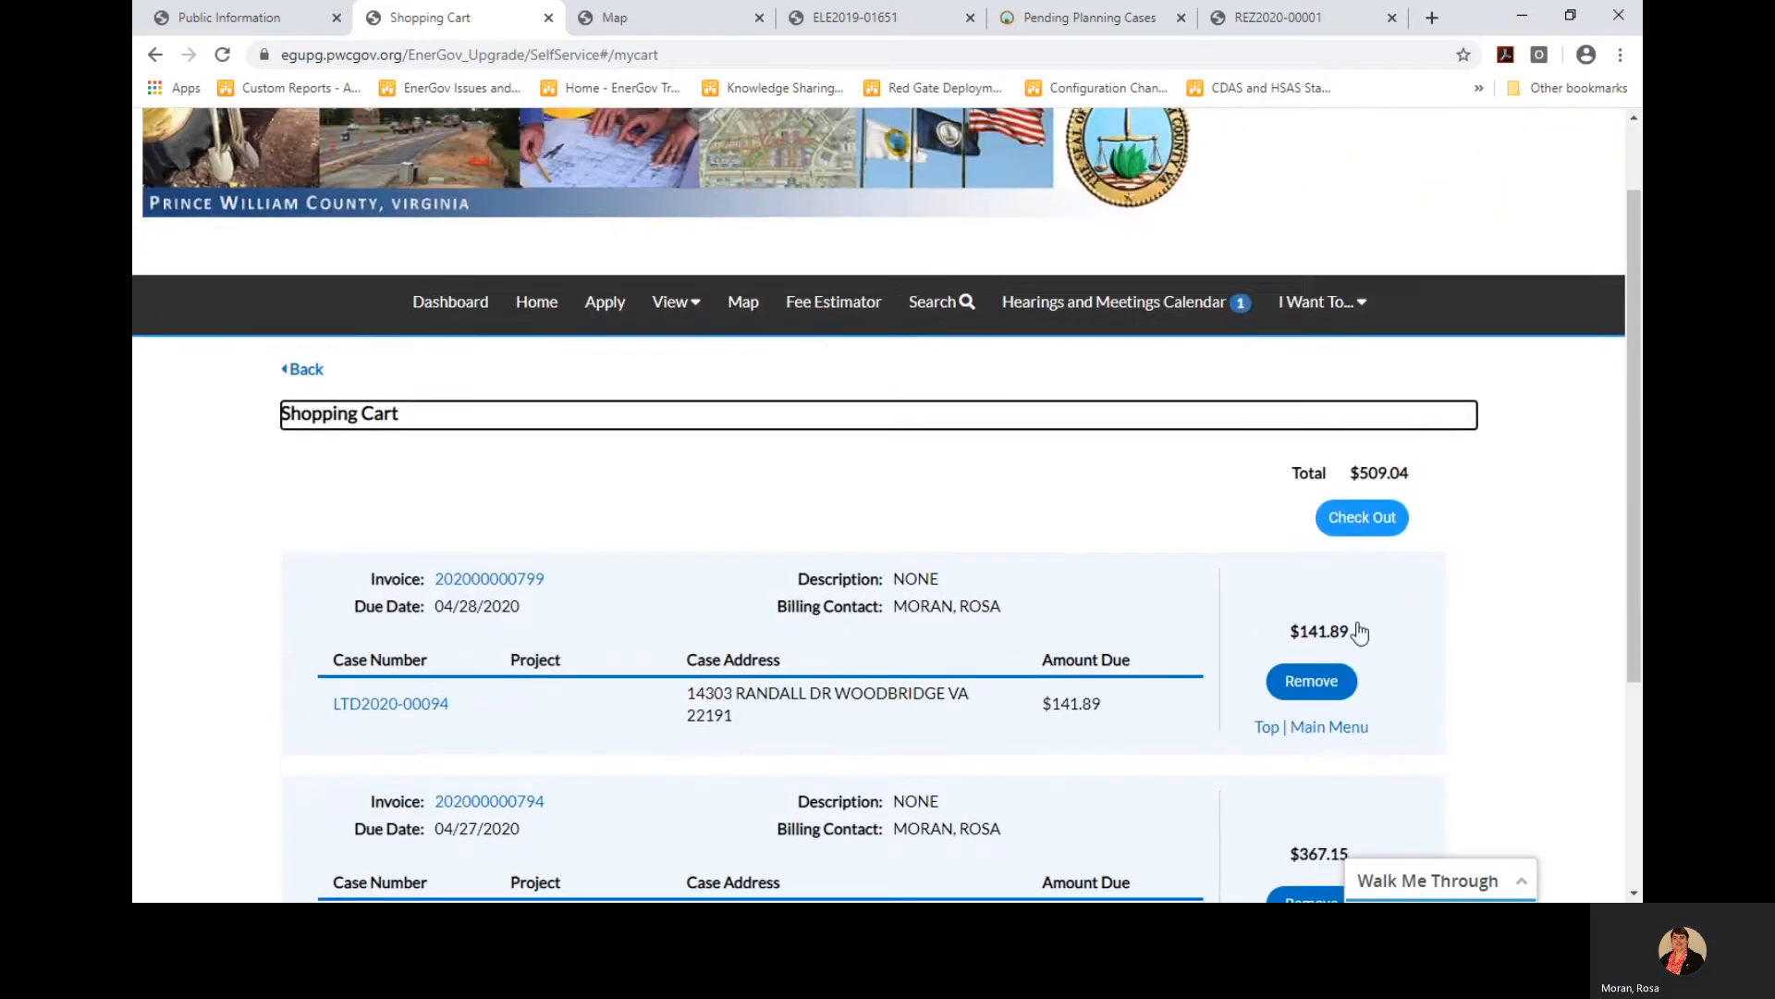
pyautogui.scroll(-1, 1357, 638)
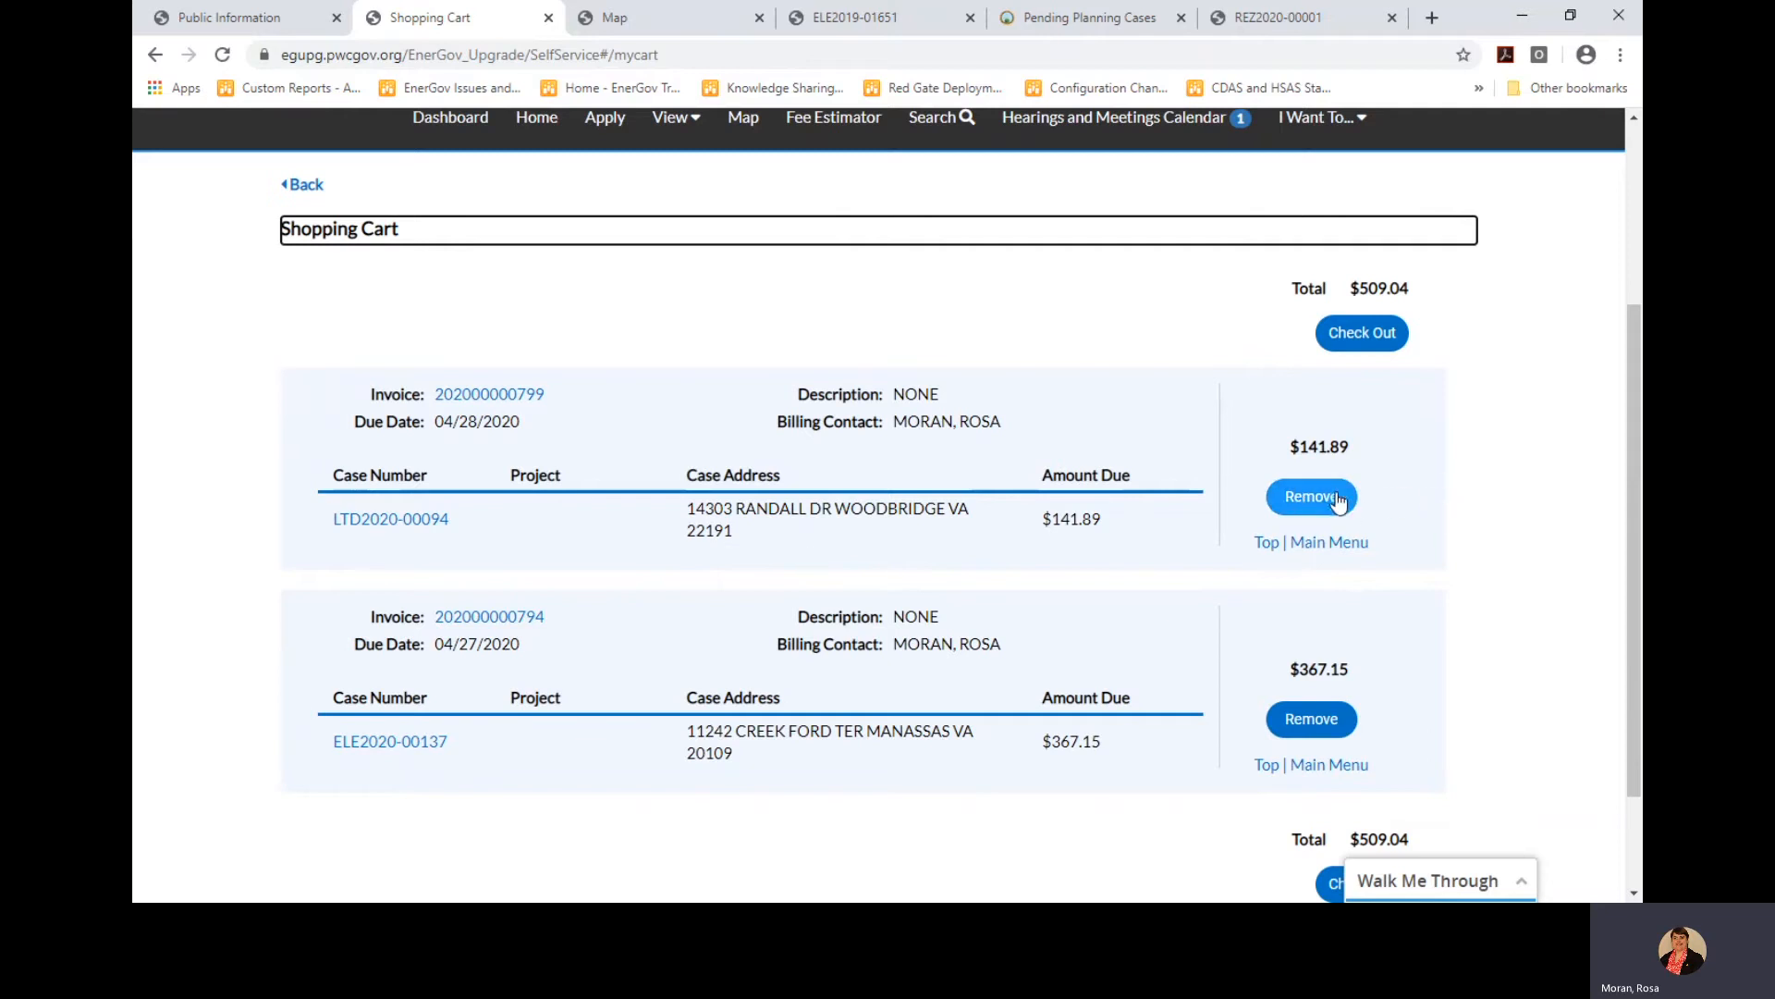
pyautogui.click(1306, 504)
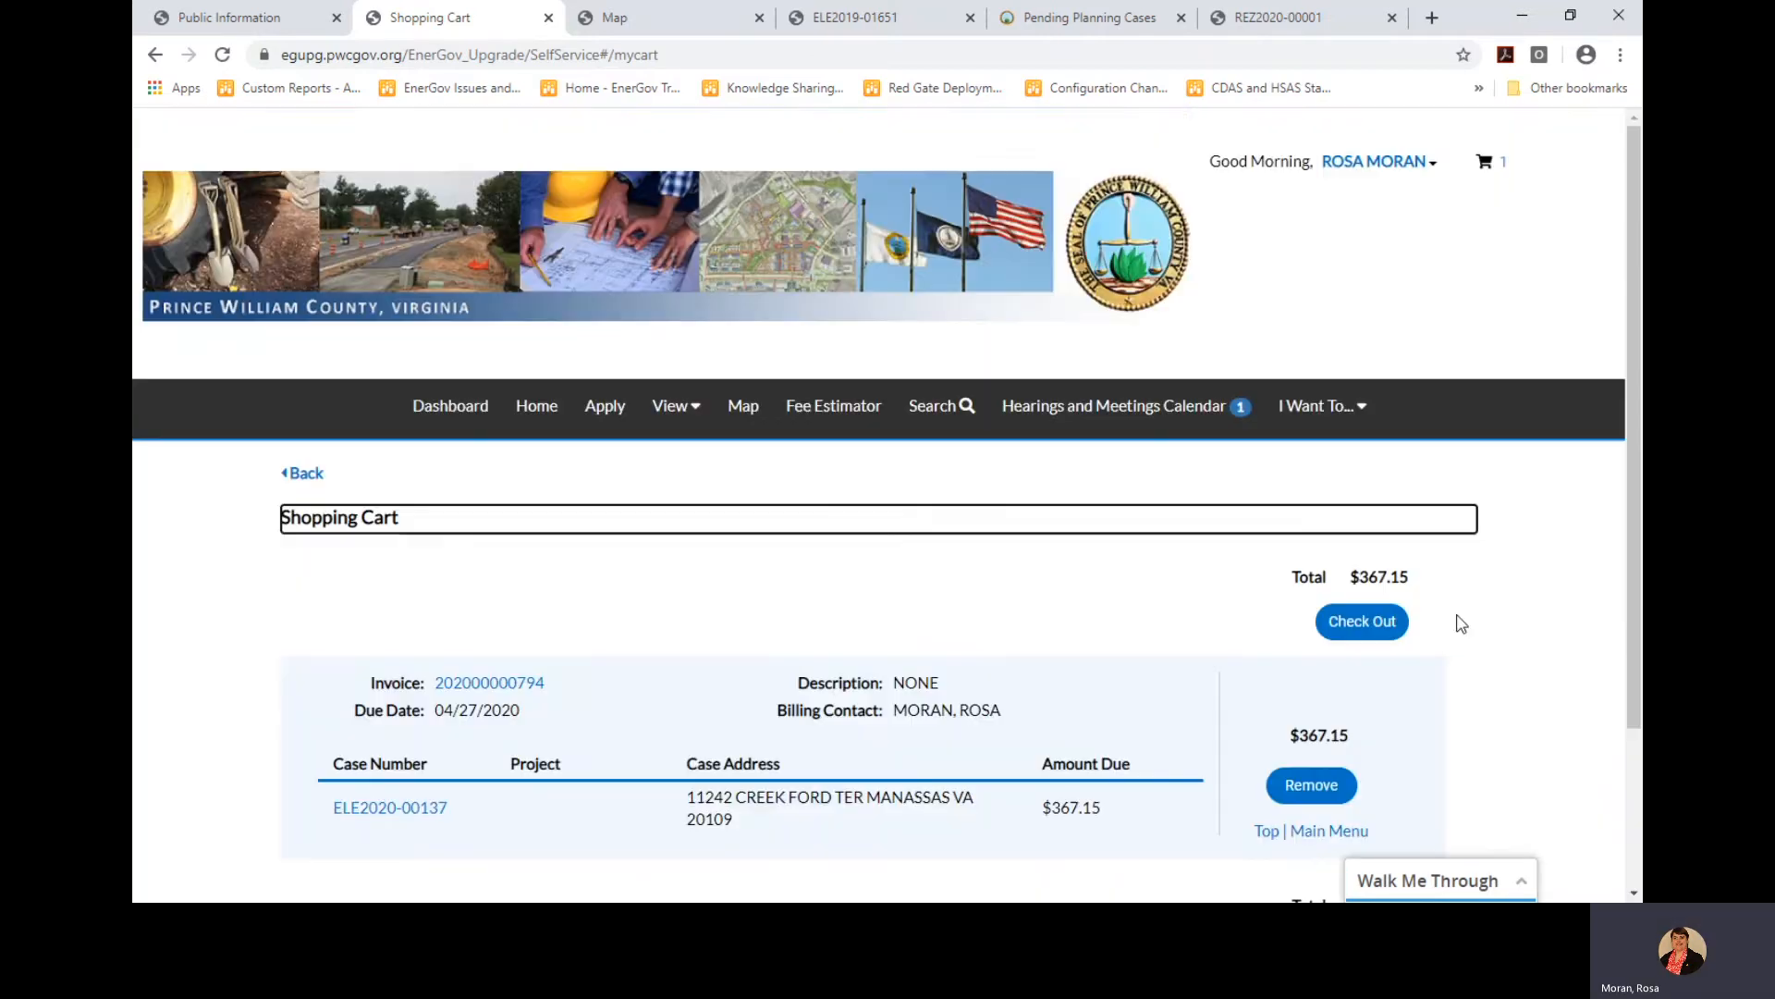
pyautogui.scroll(-1, 1457, 622)
pyautogui.scroll(-1, 980, 740)
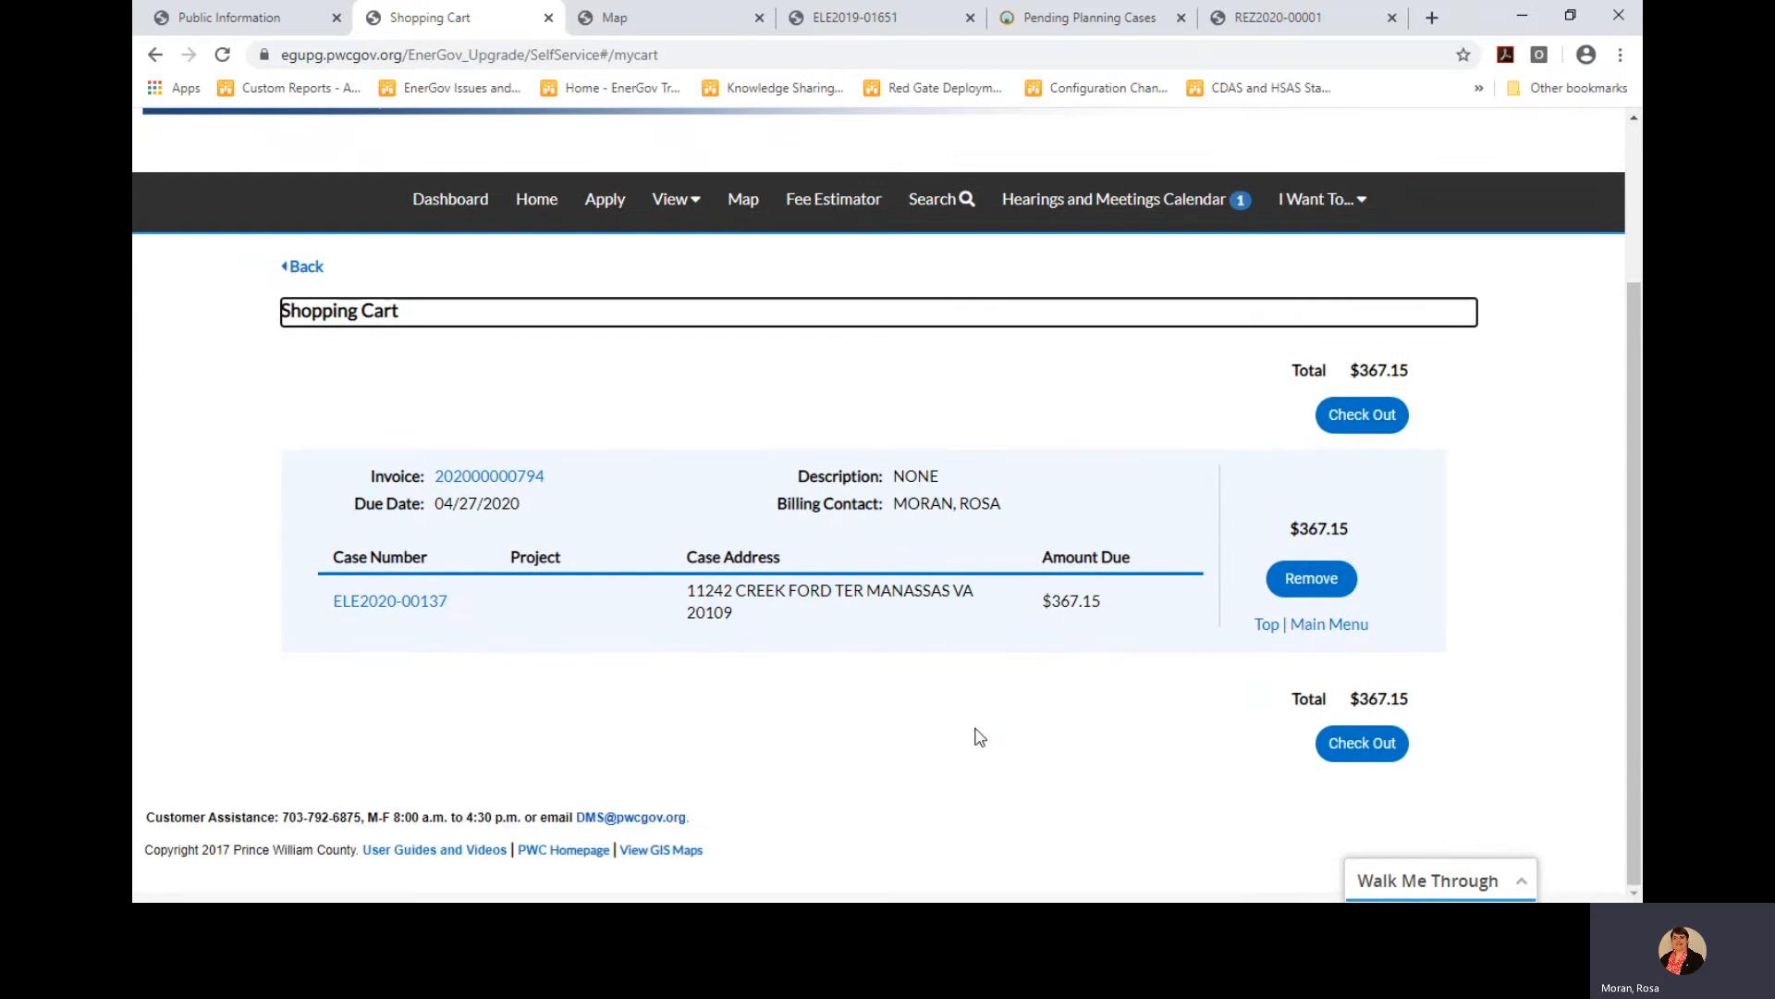
# Check out and fill the cardholder name, billing street and zip from saved suggestions
pyautogui.click(1357, 755)
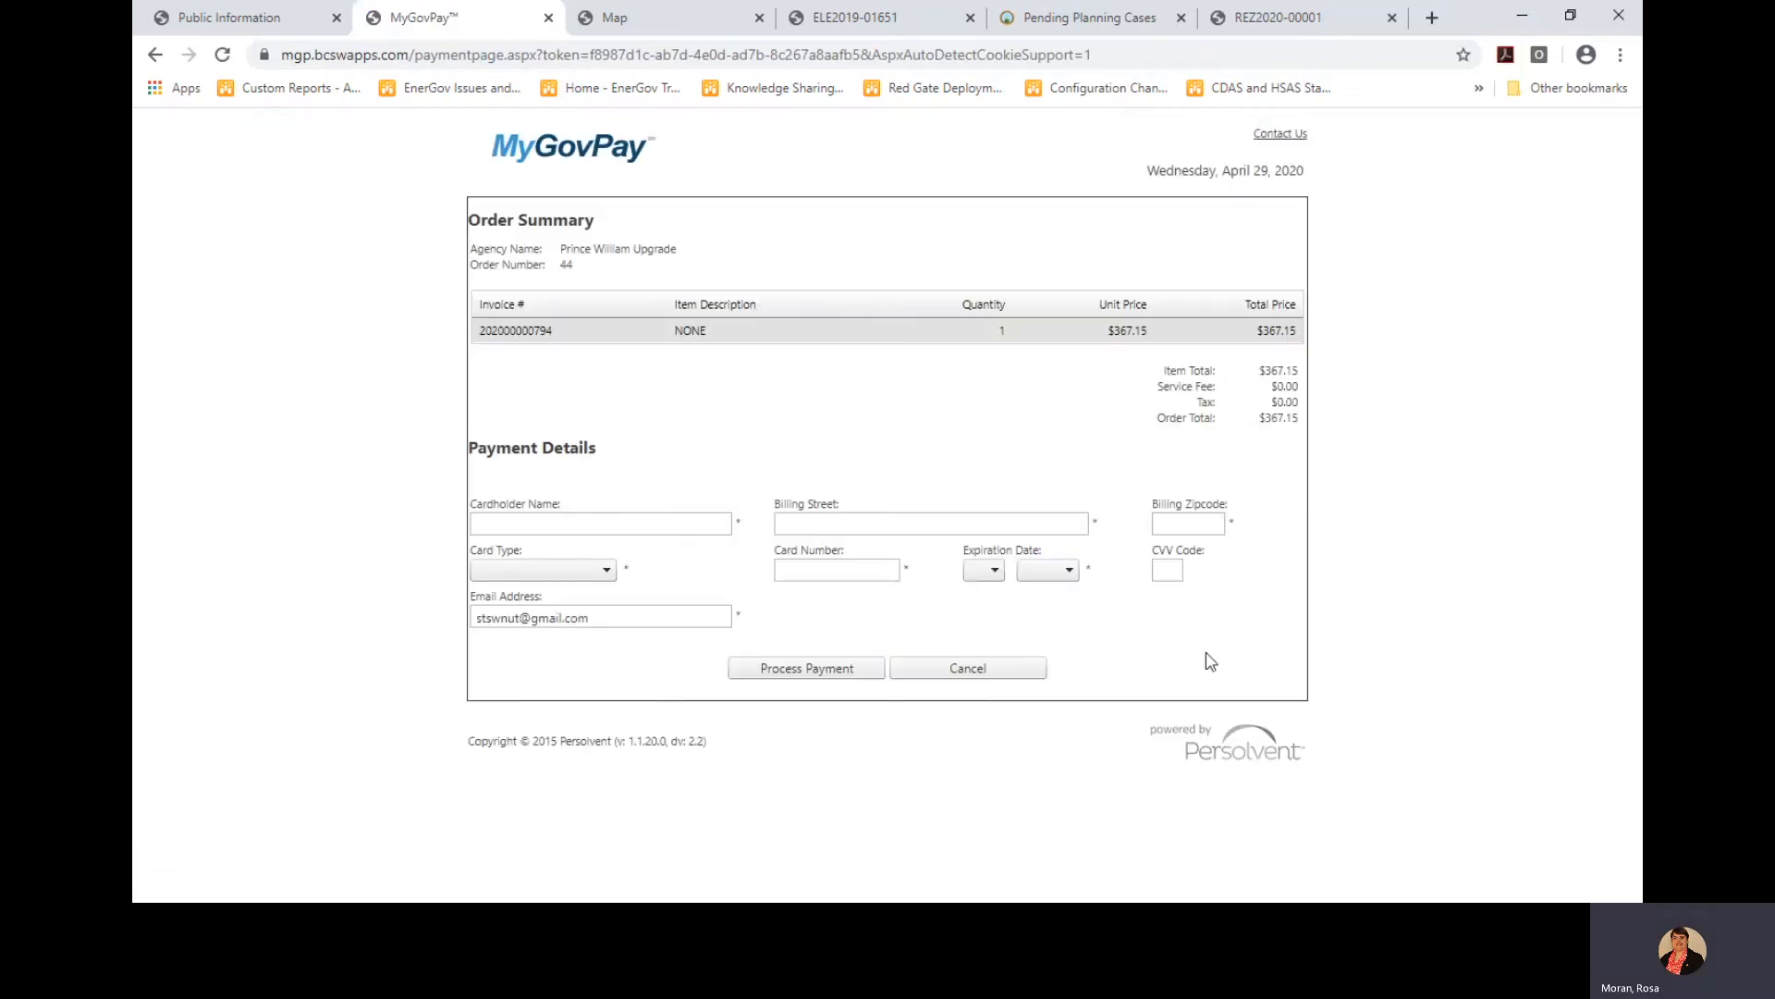
pyautogui.click(679, 523)
pyautogui.click(625, 565)
pyautogui.click(901, 523)
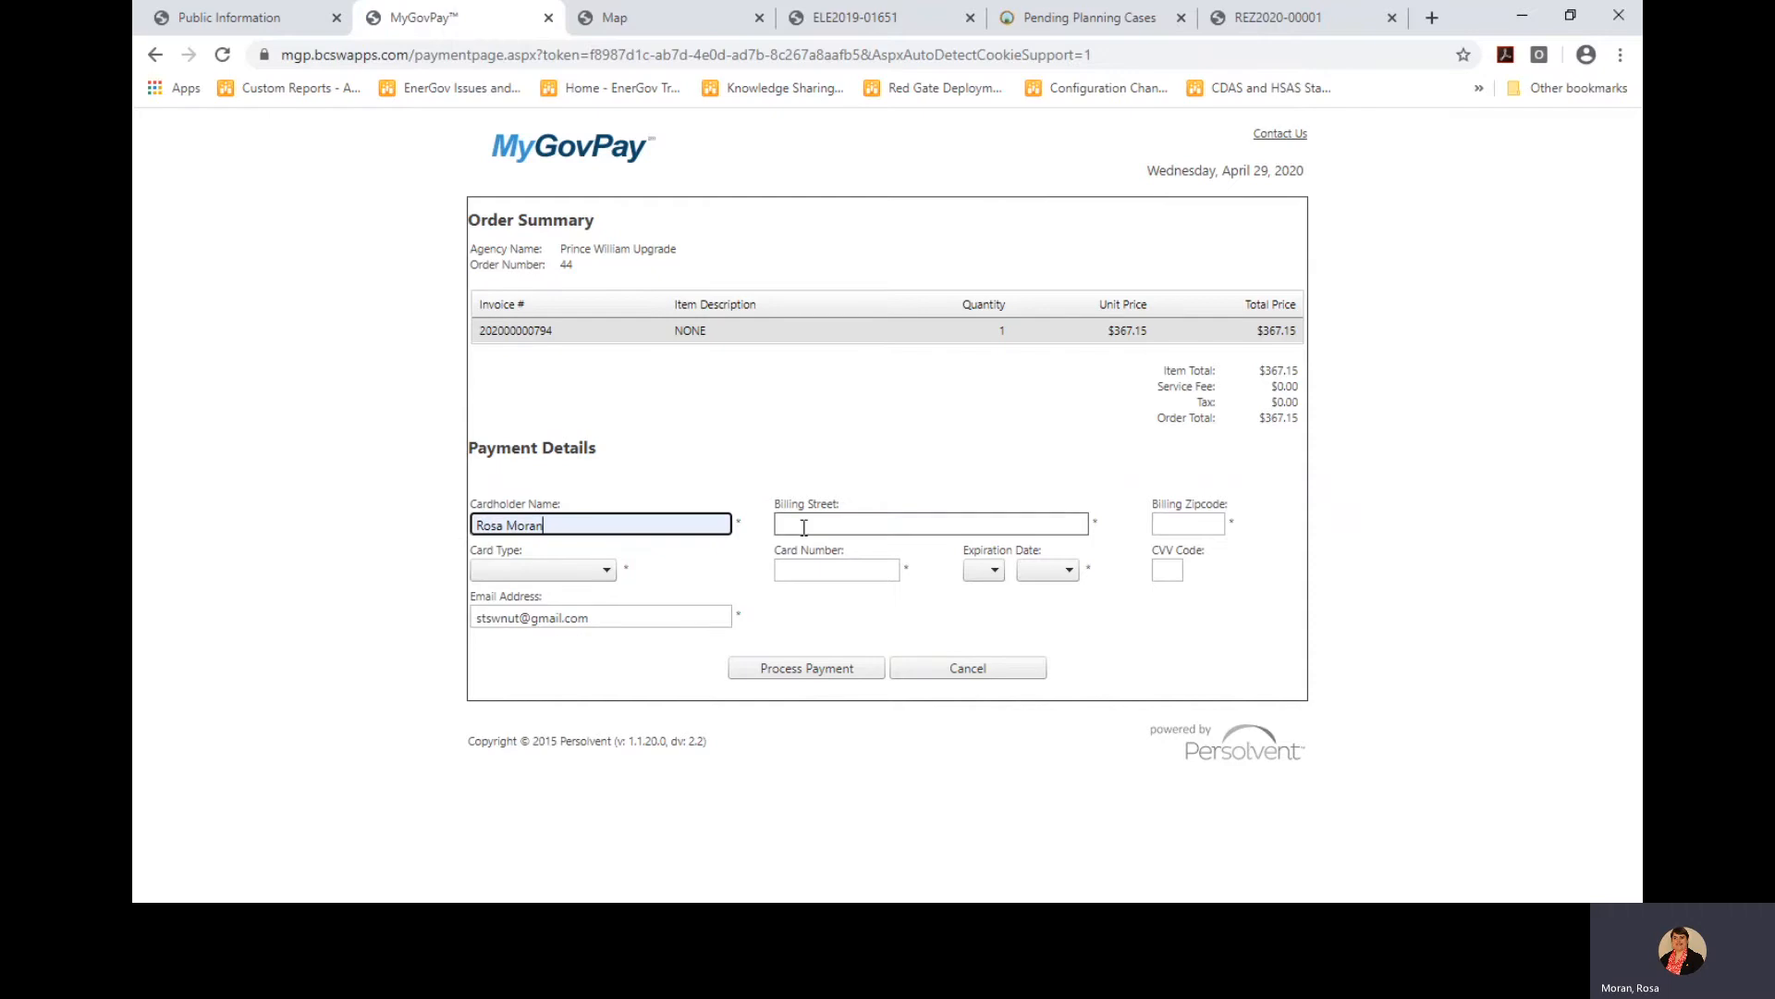
pyautogui.click(819, 632)
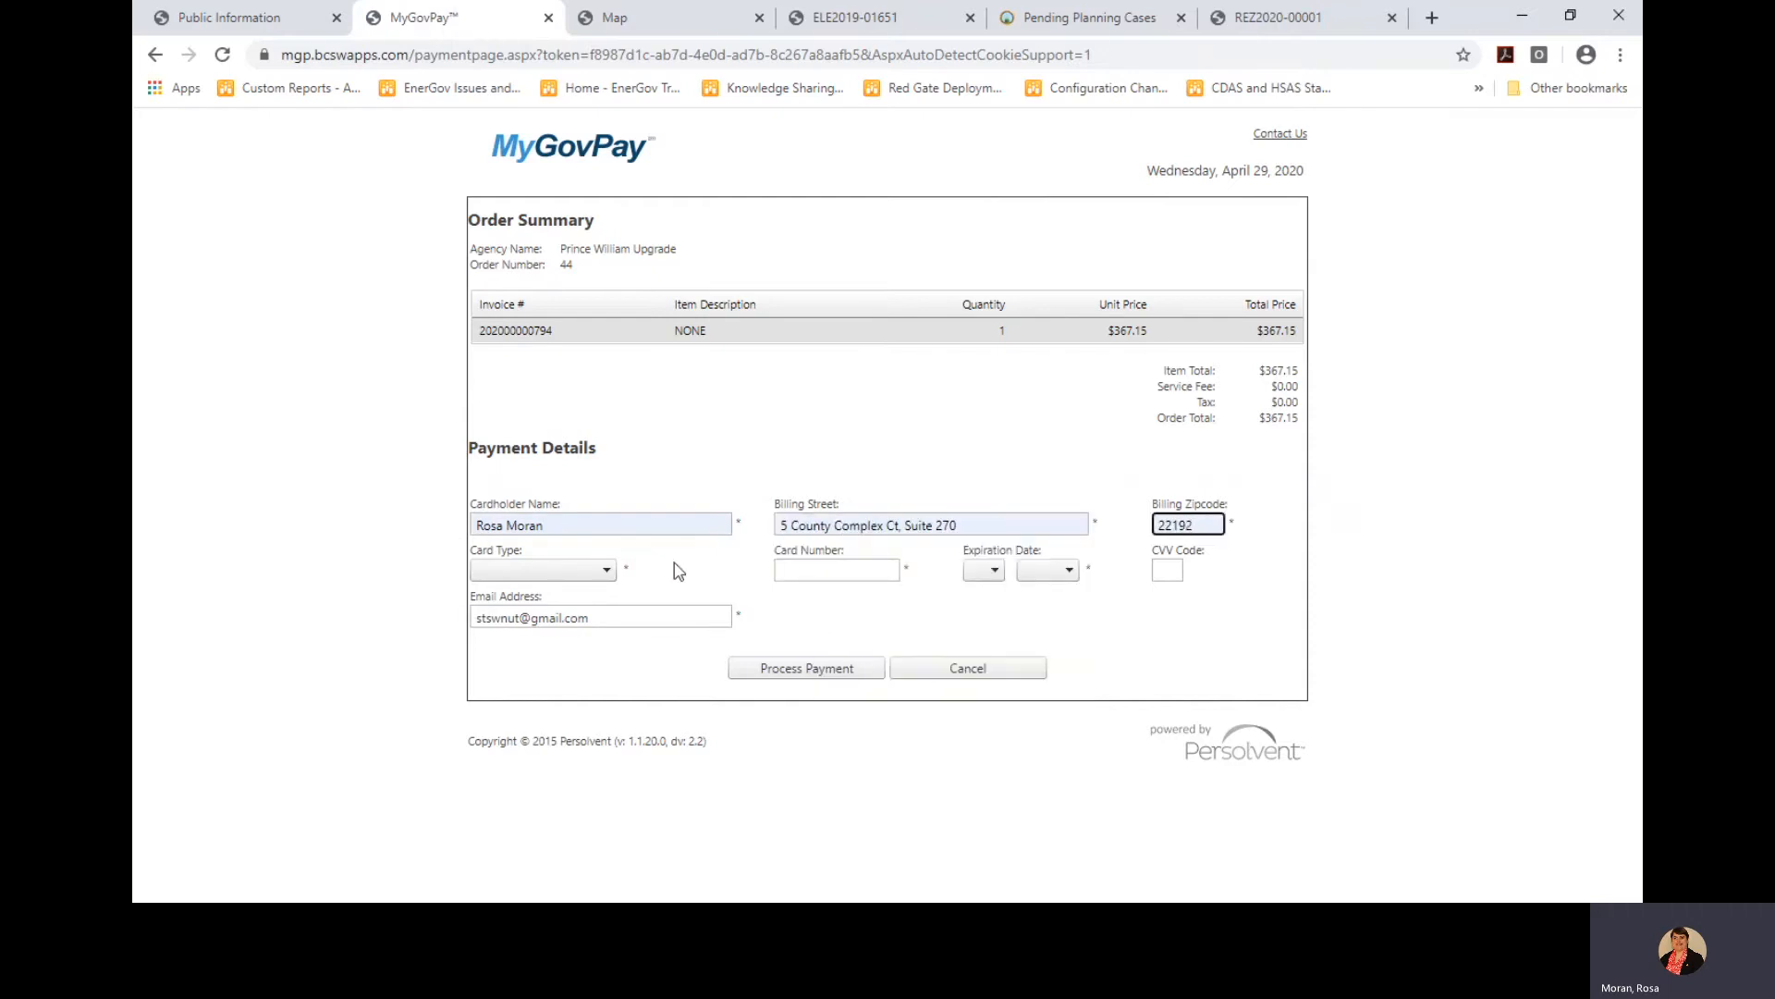
# Enter the Visa card number, expiration month and year, and security code
pyautogui.click(592, 569)
pyautogui.click(537, 654)
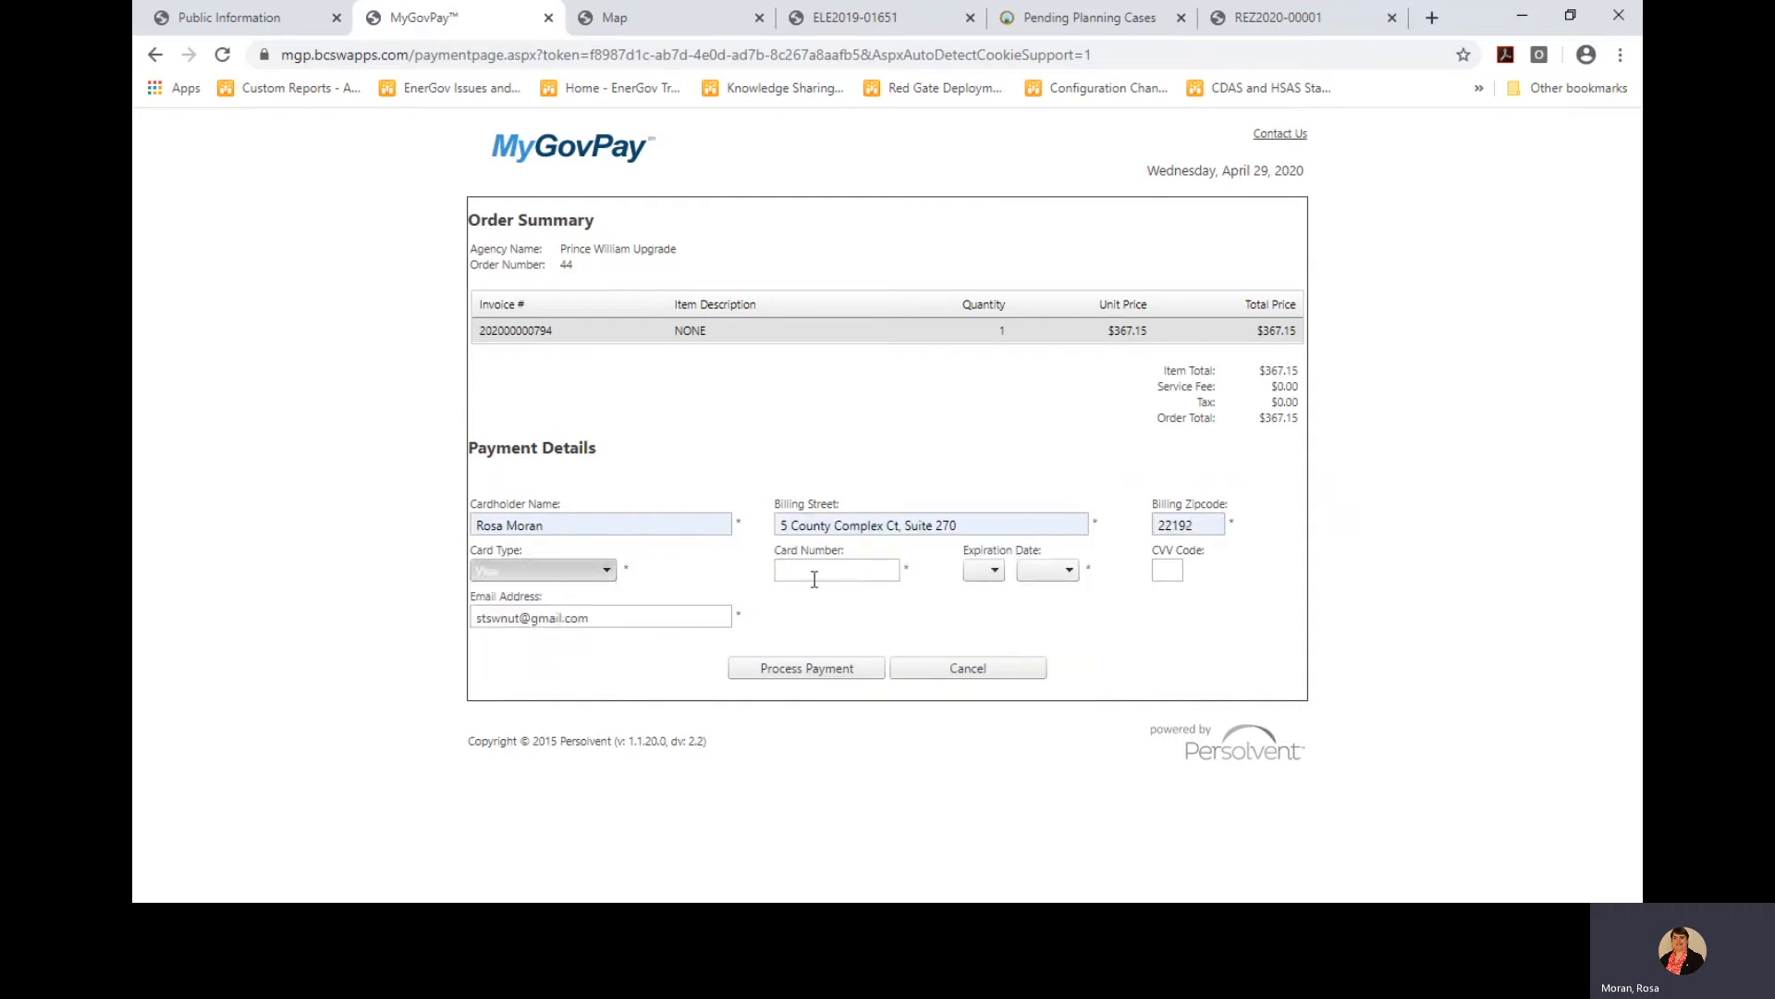
pyautogui.click(815, 571)
pyautogui.write('41111')
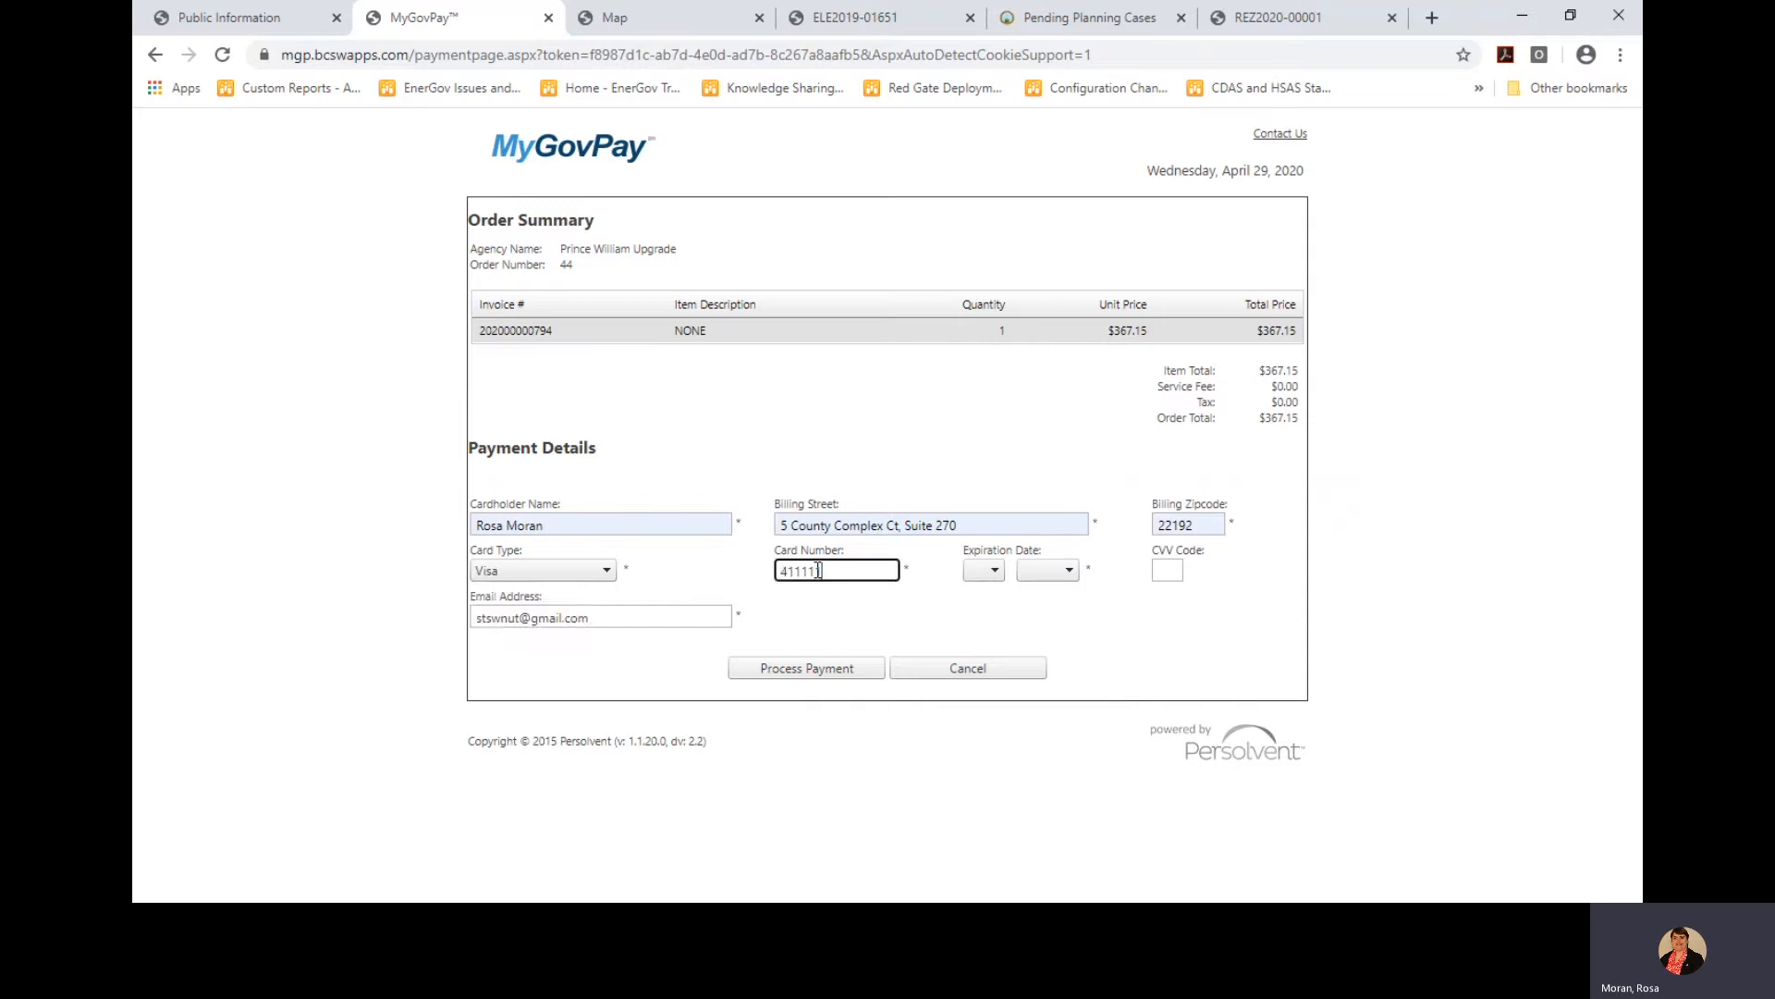
pyautogui.write('11111111111')
pyautogui.click(988, 570)
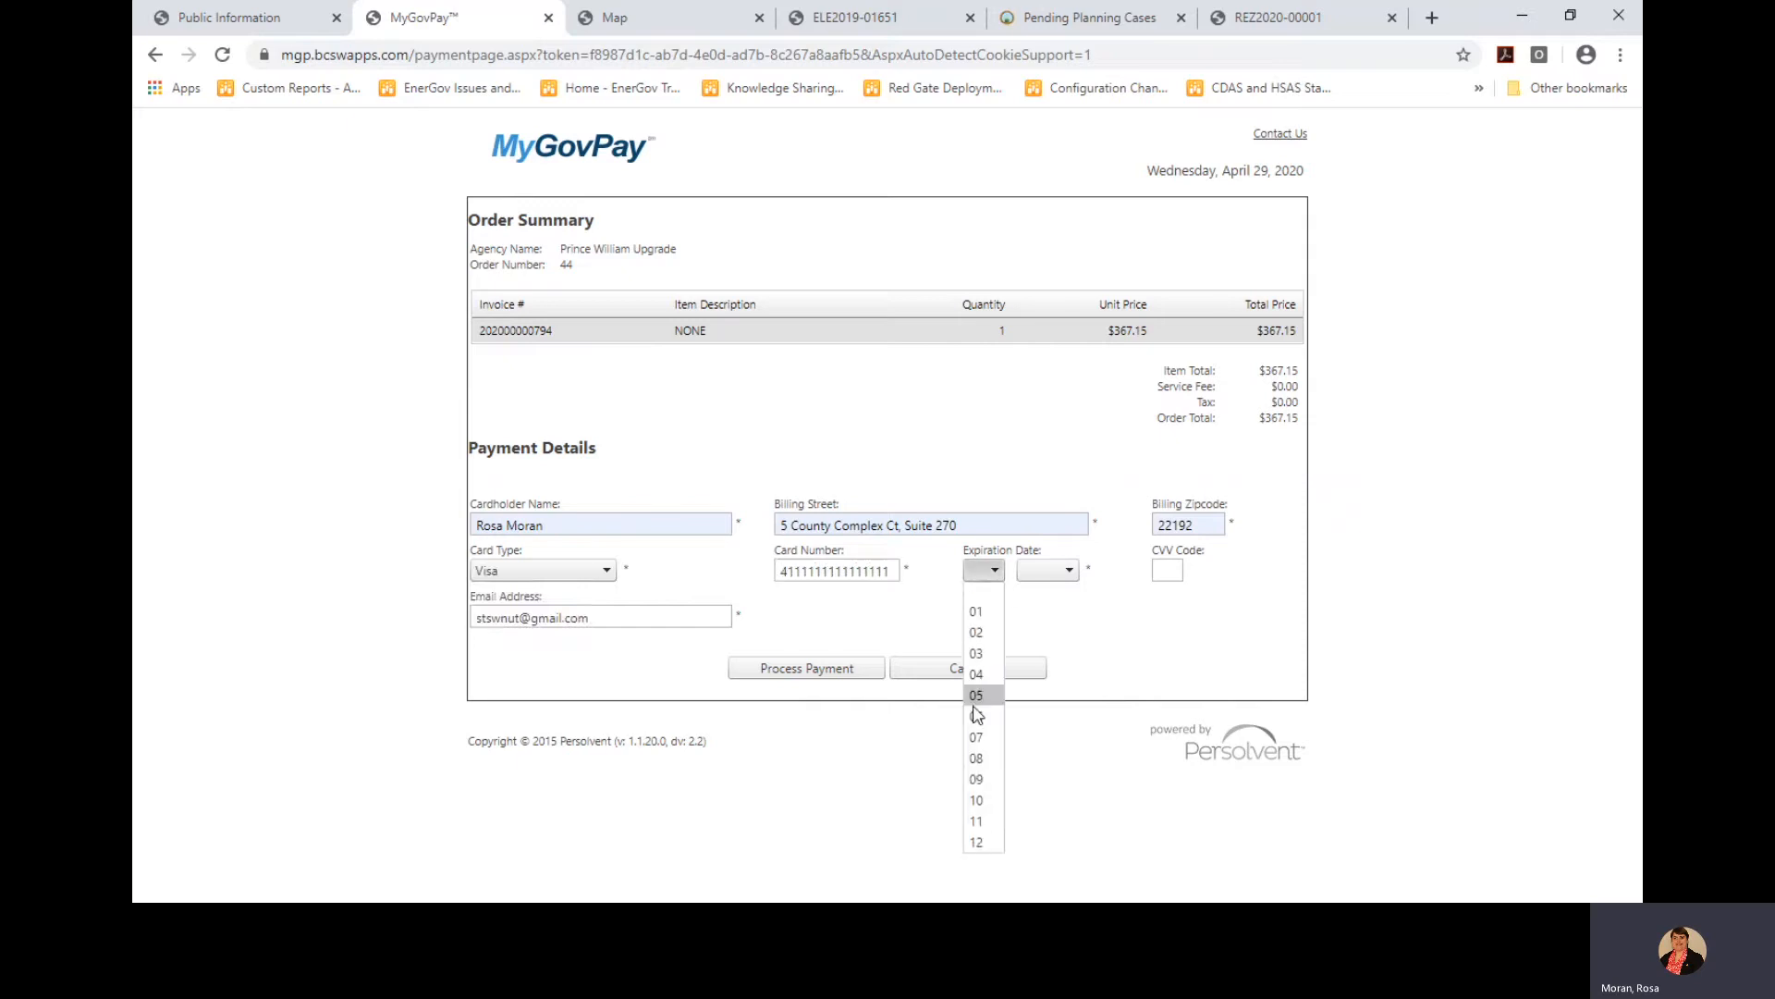
pyautogui.click(977, 715)
pyautogui.click(1048, 570)
pyautogui.click(1040, 736)
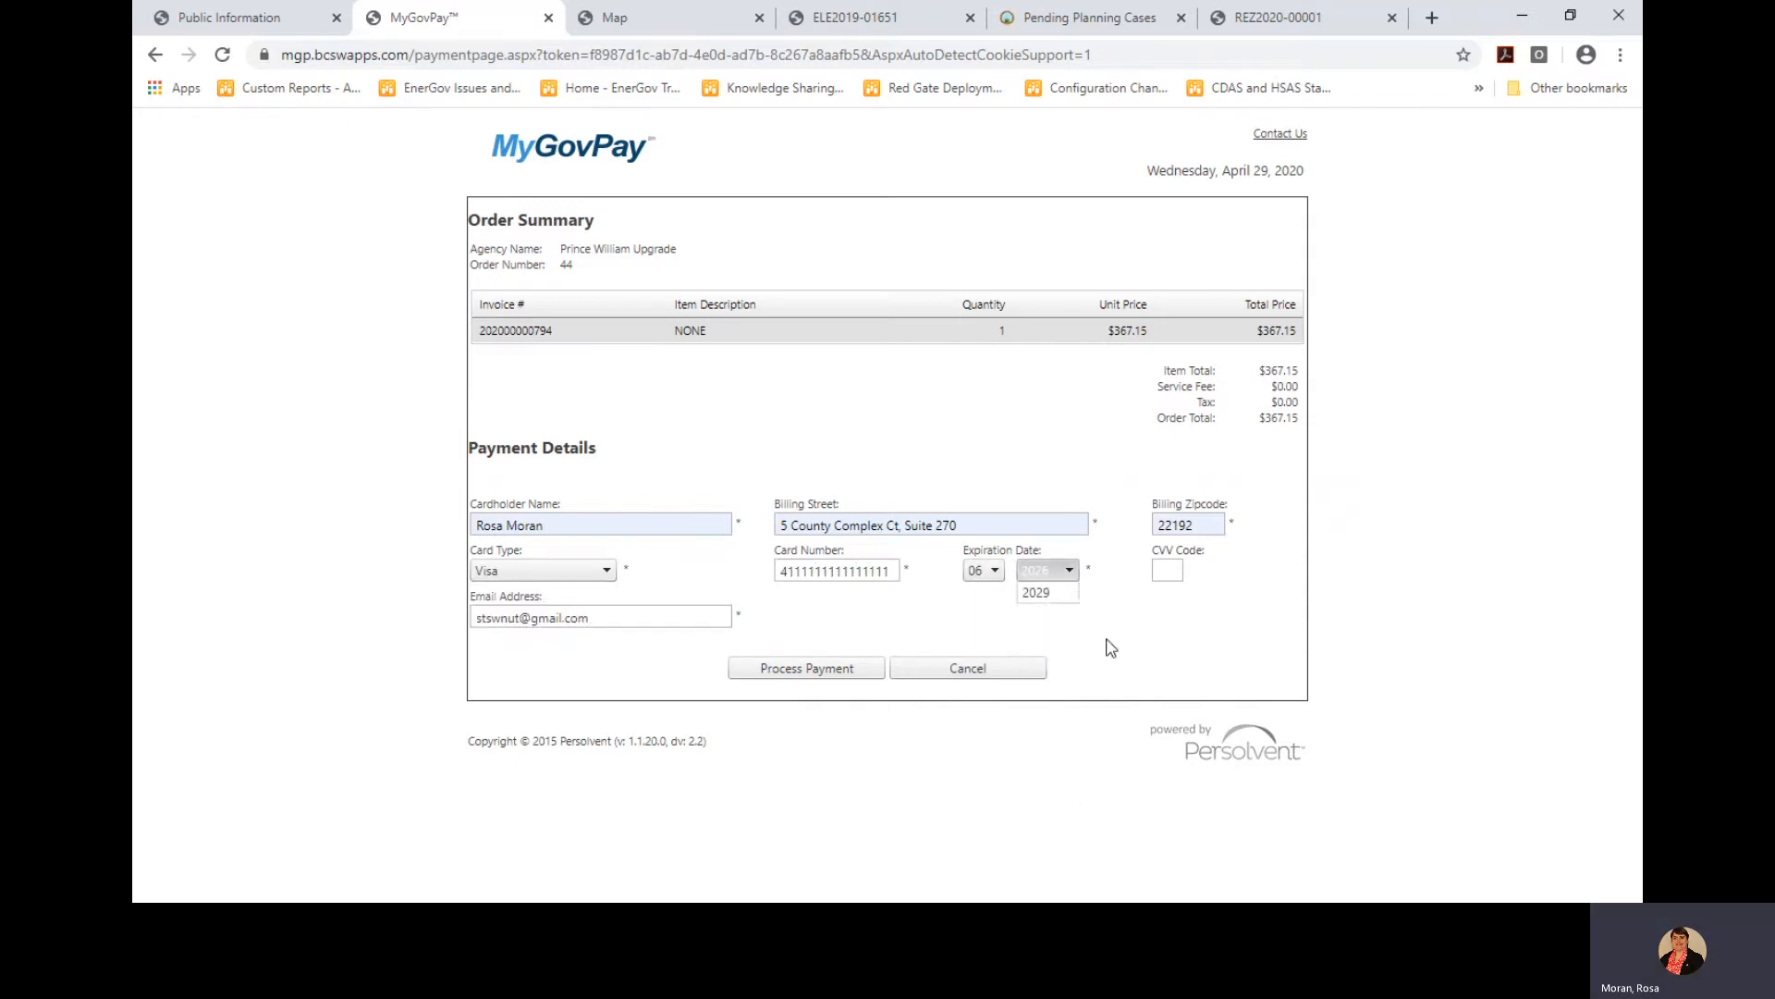
pyautogui.click(1170, 573)
pyautogui.write('444')
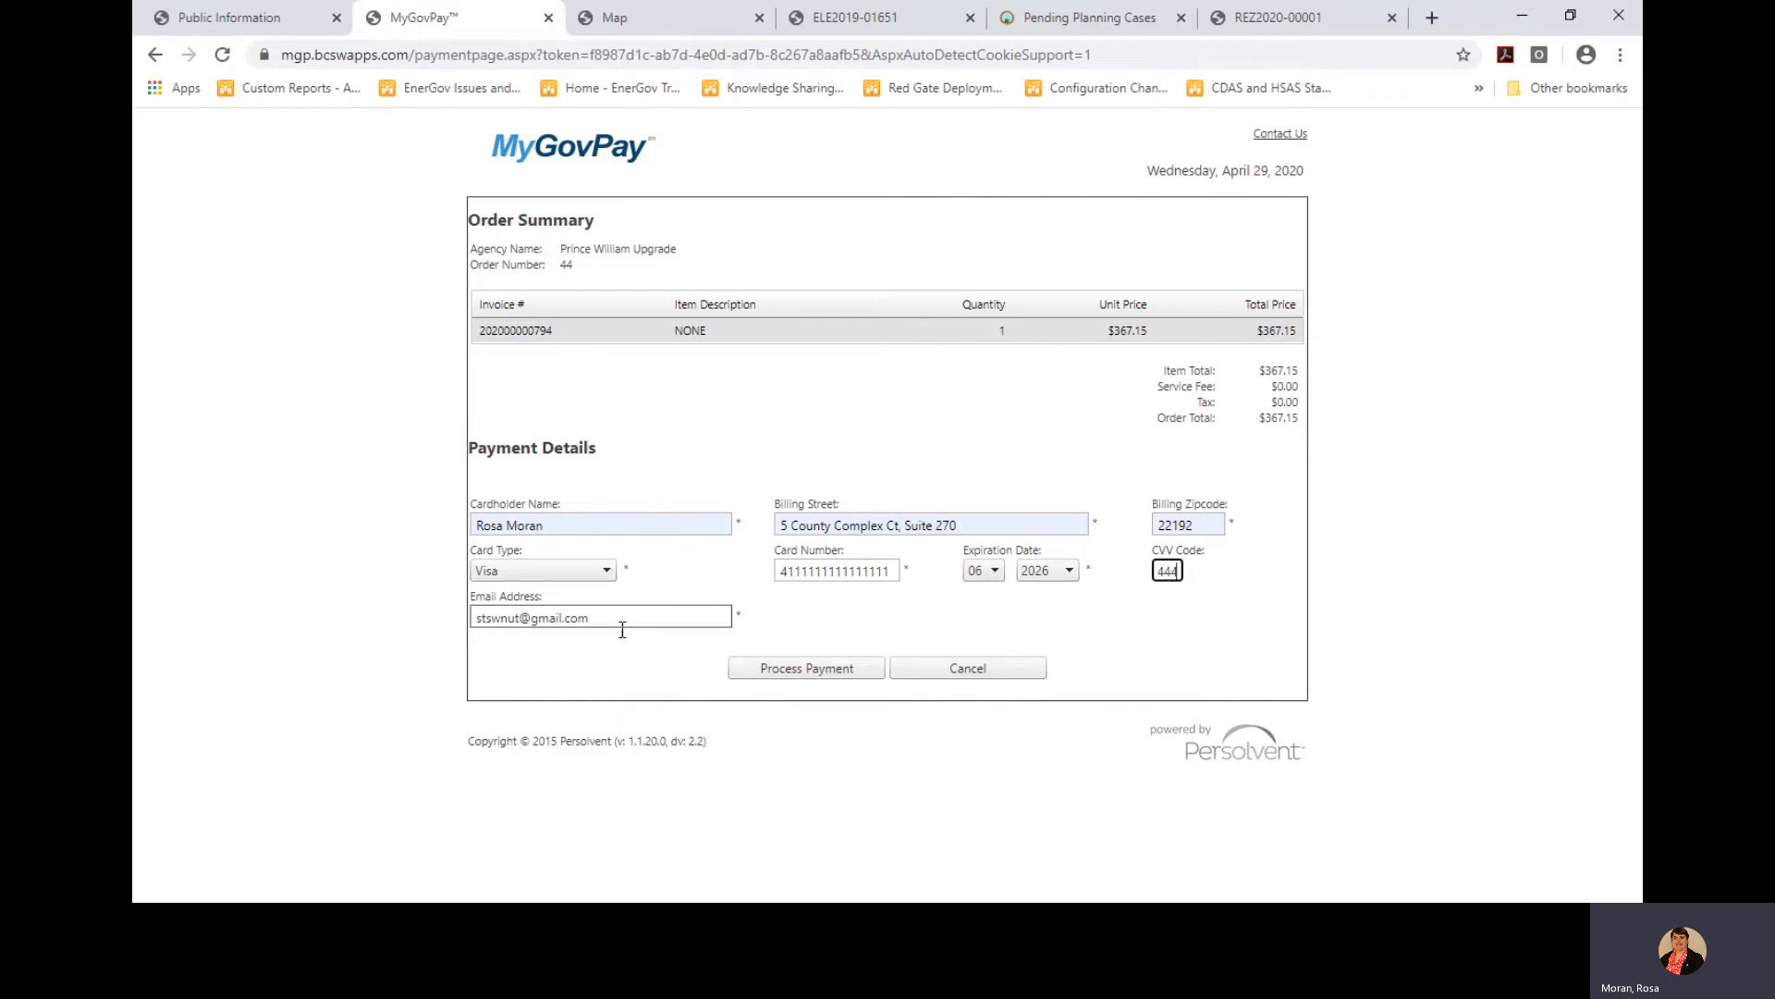
# Enter the contact e-mail address and process the $367.15 payment
pyautogui.press('Tab')
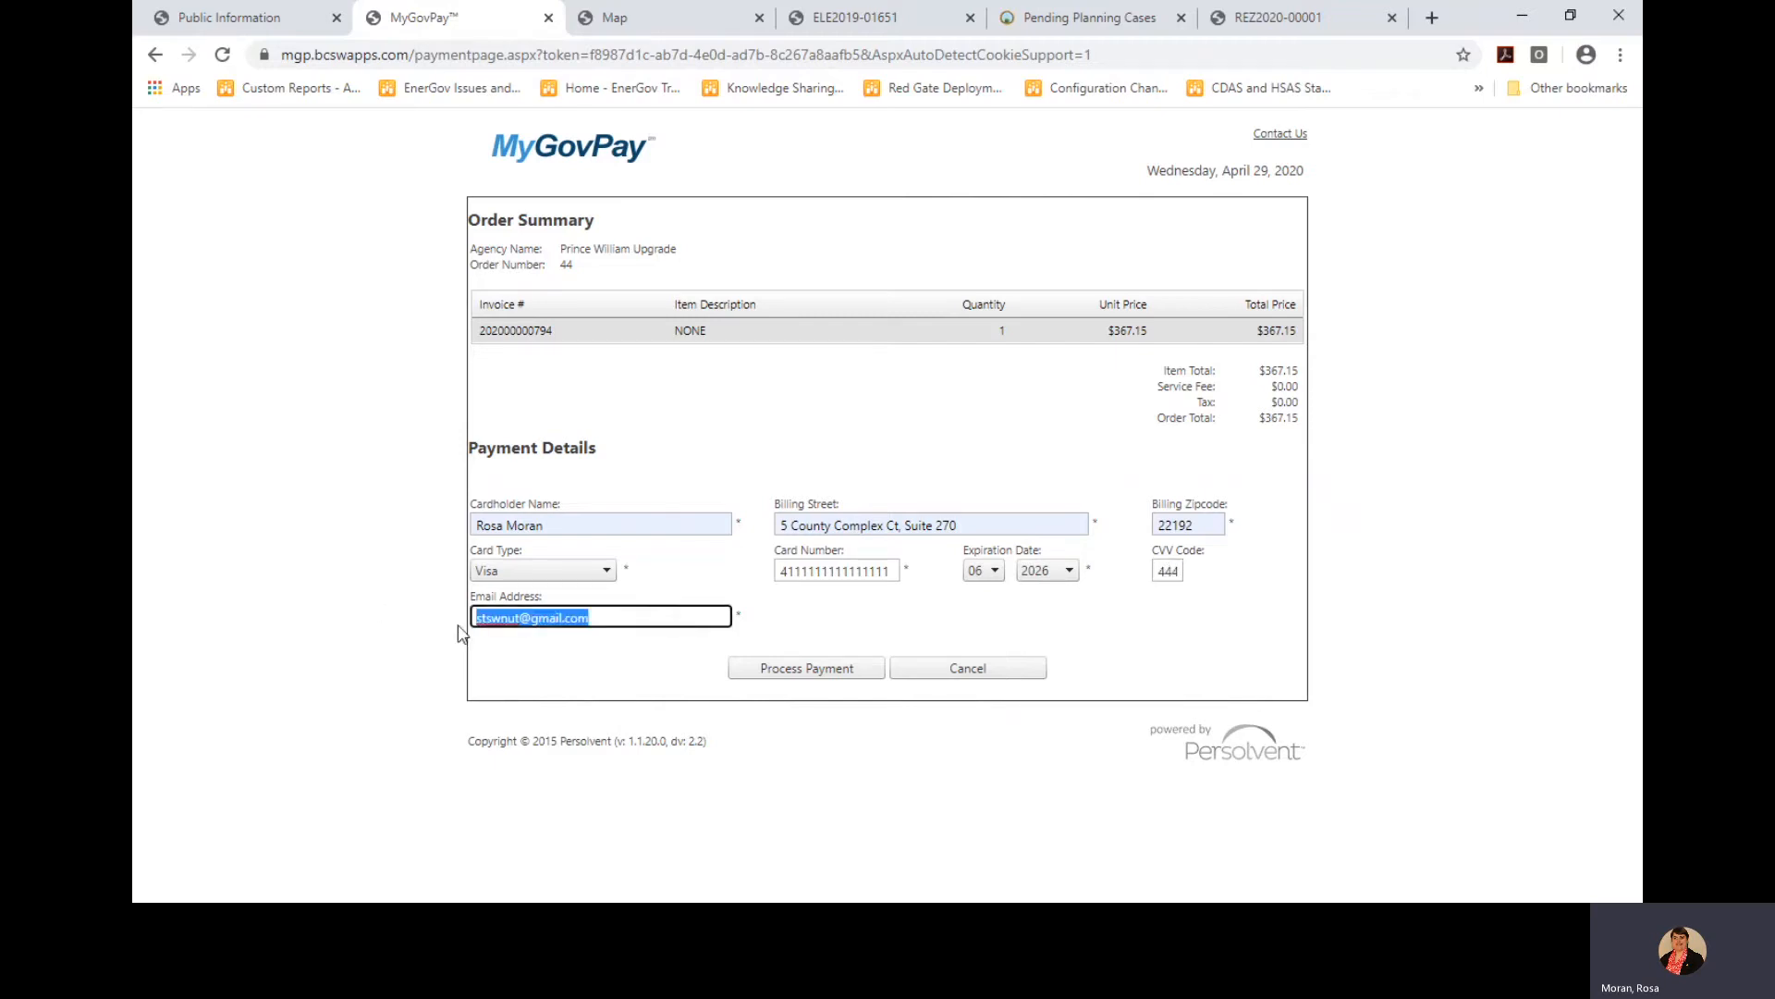
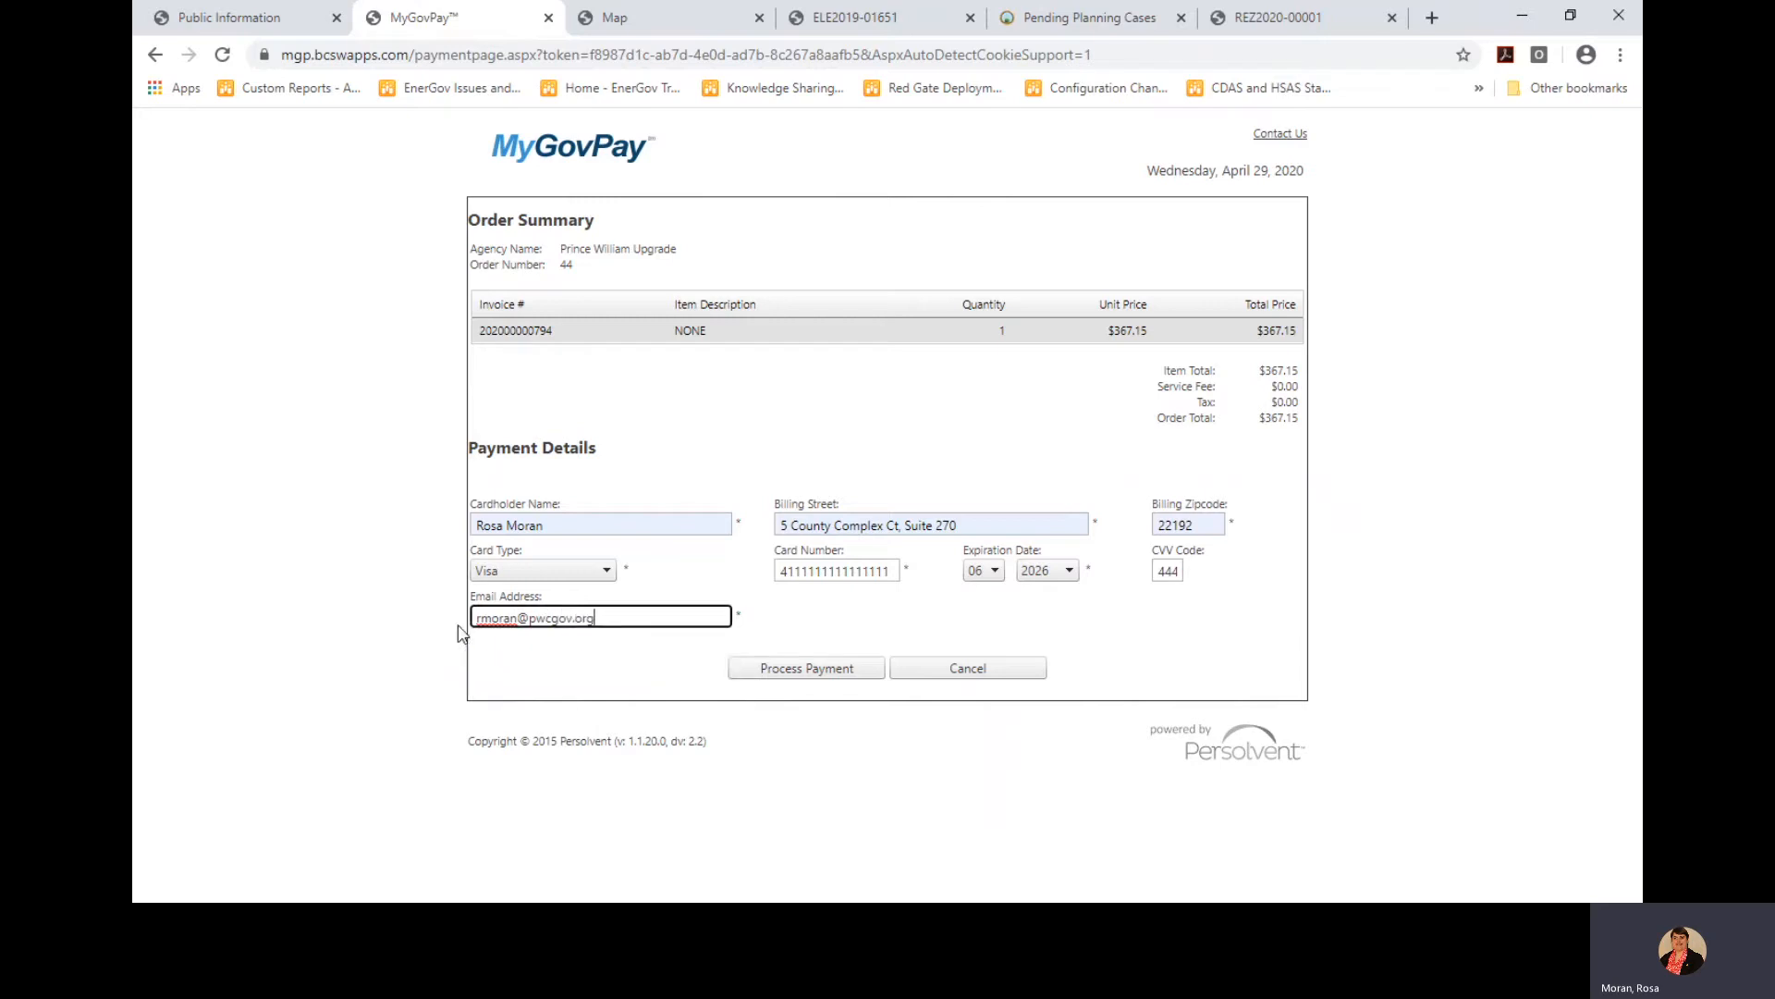
pyautogui.click(797, 680)
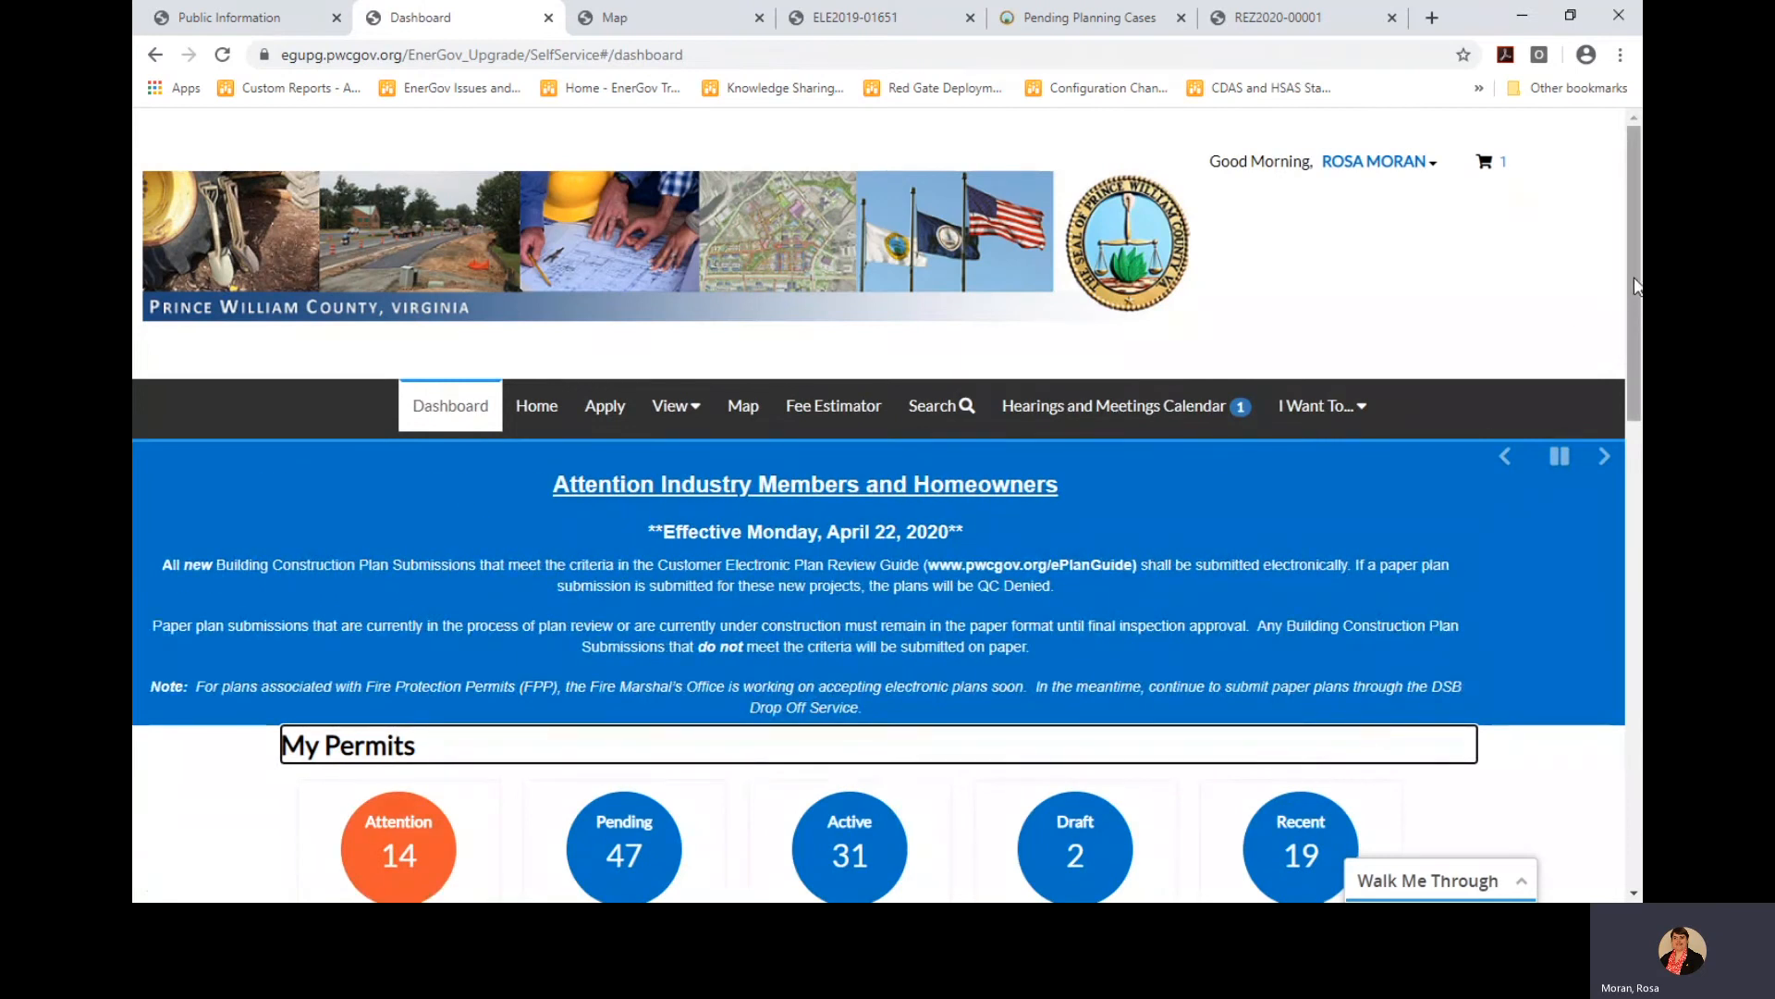
# Pause the dashboard announcement banner and open the Active permits list under My Permits
pyautogui.moveTo(1641, 307); pyautogui.dragTo(1634, 722)
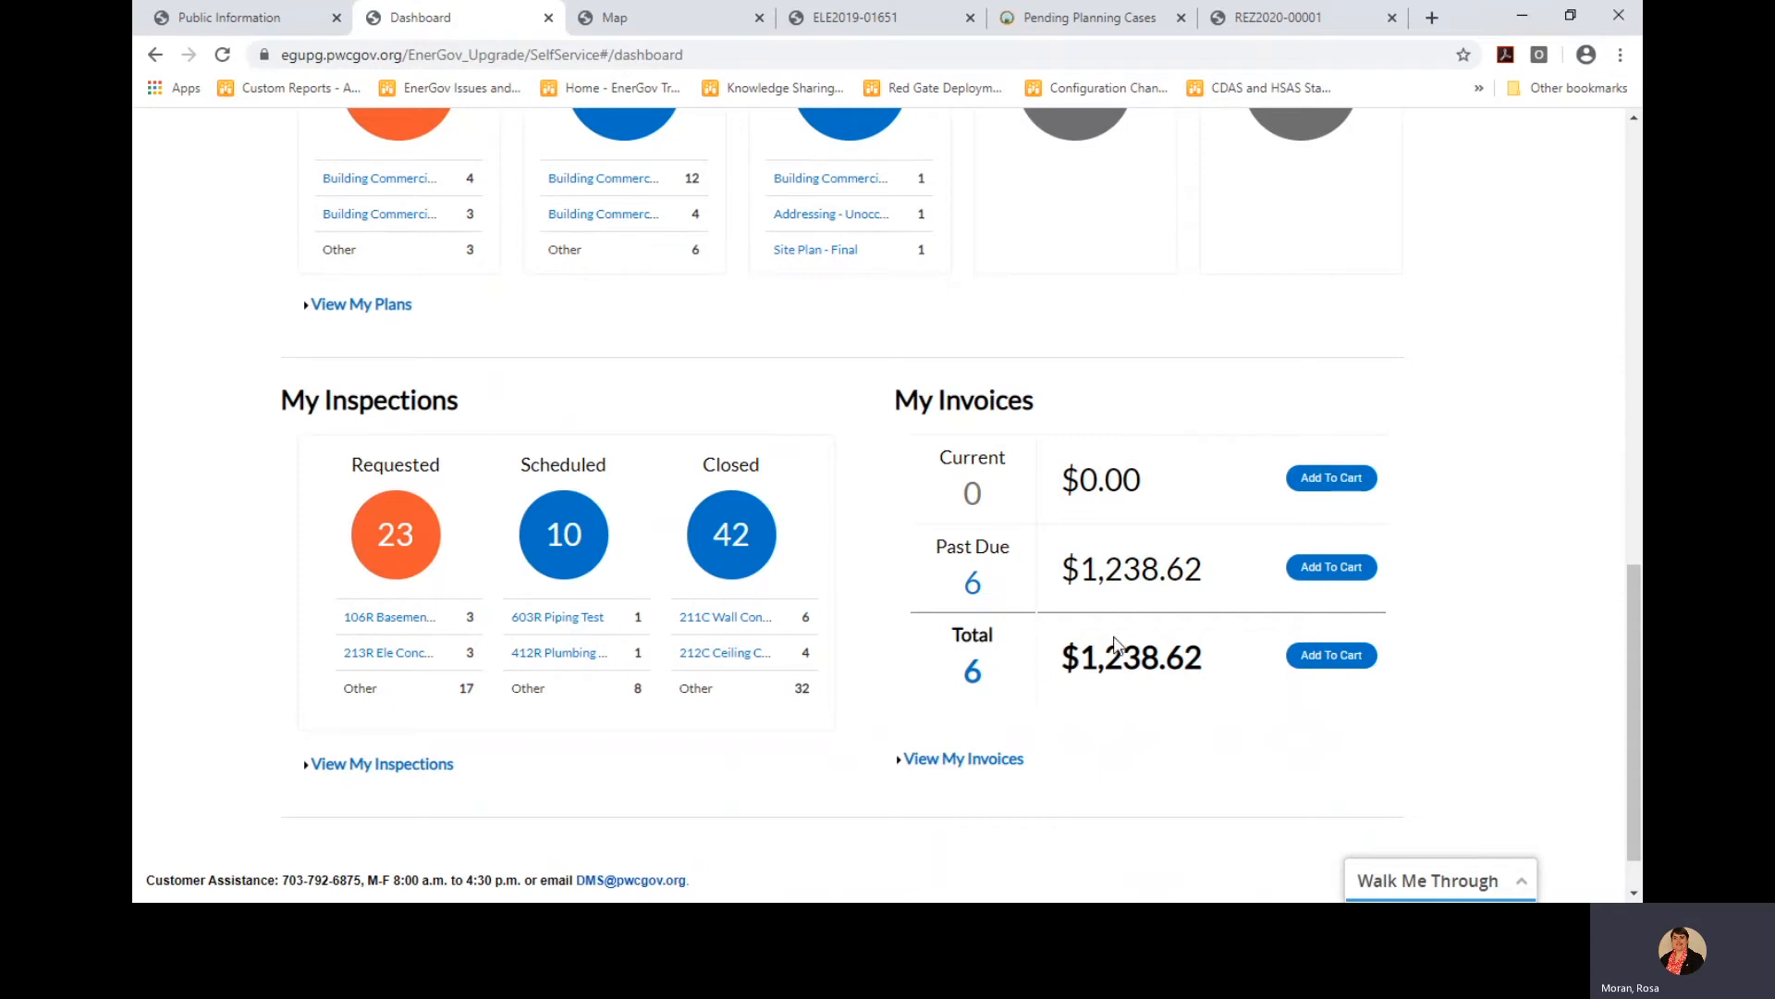
pyautogui.moveTo(1636, 627); pyautogui.dragTo(1642, 257)
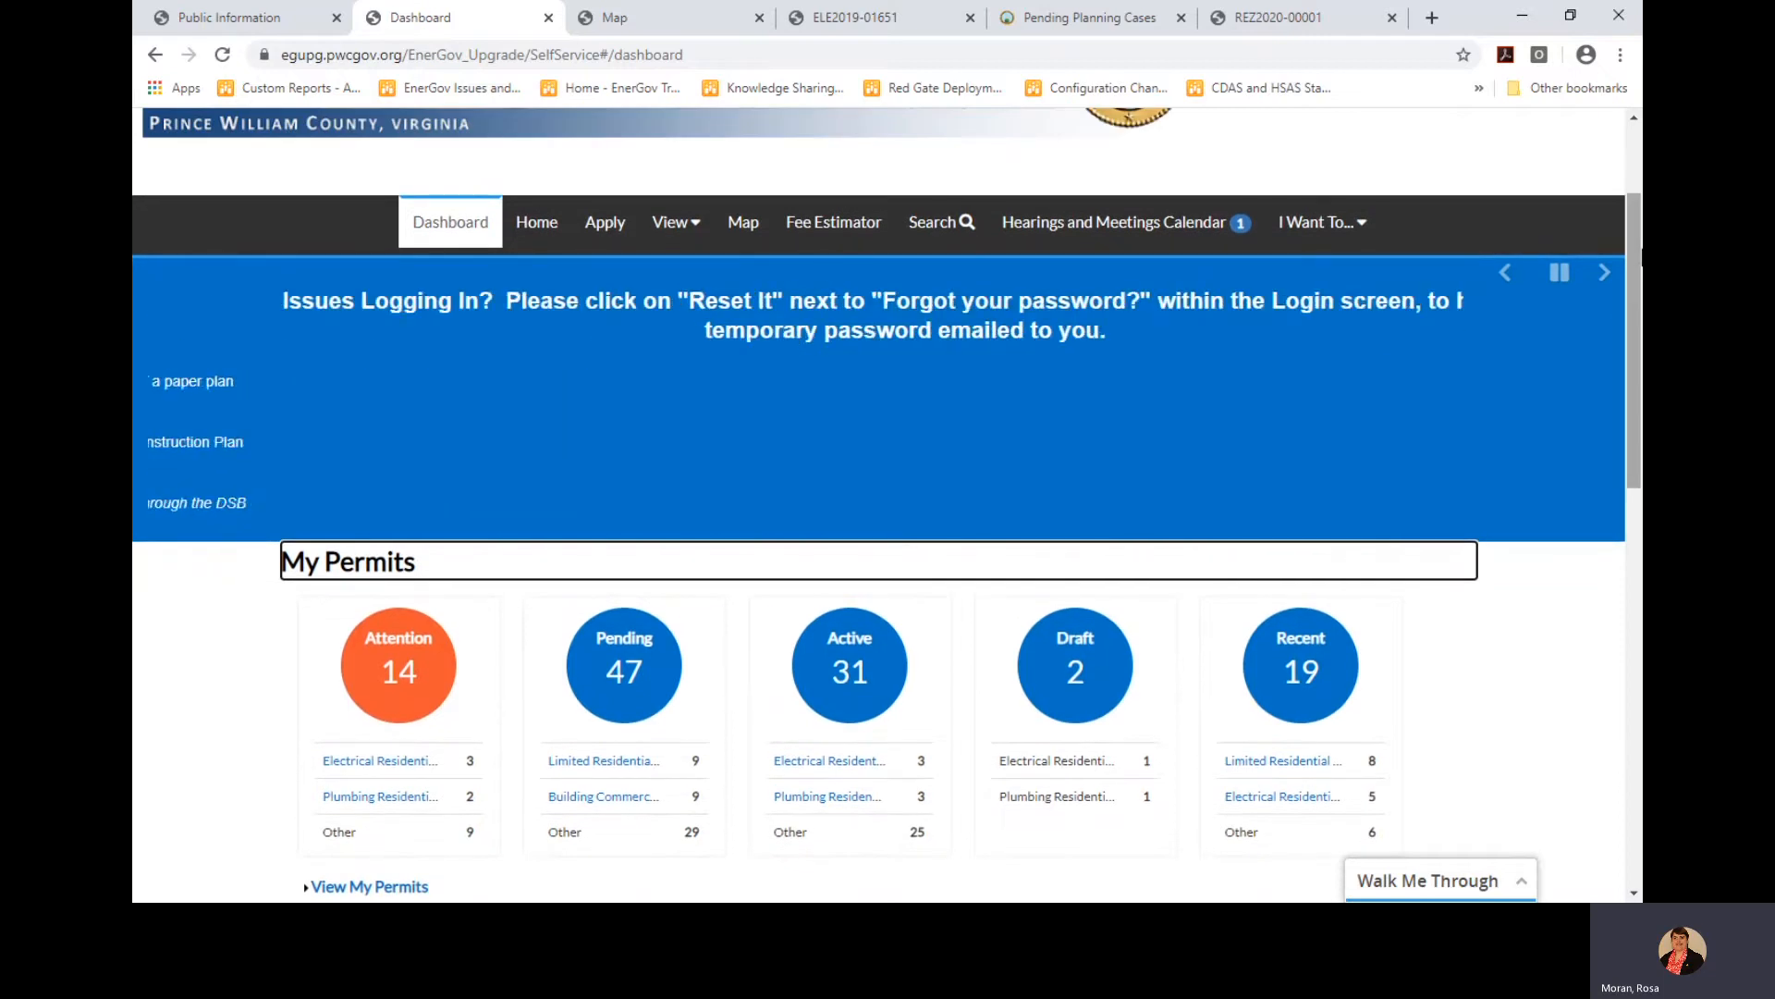
pyautogui.click(1559, 271)
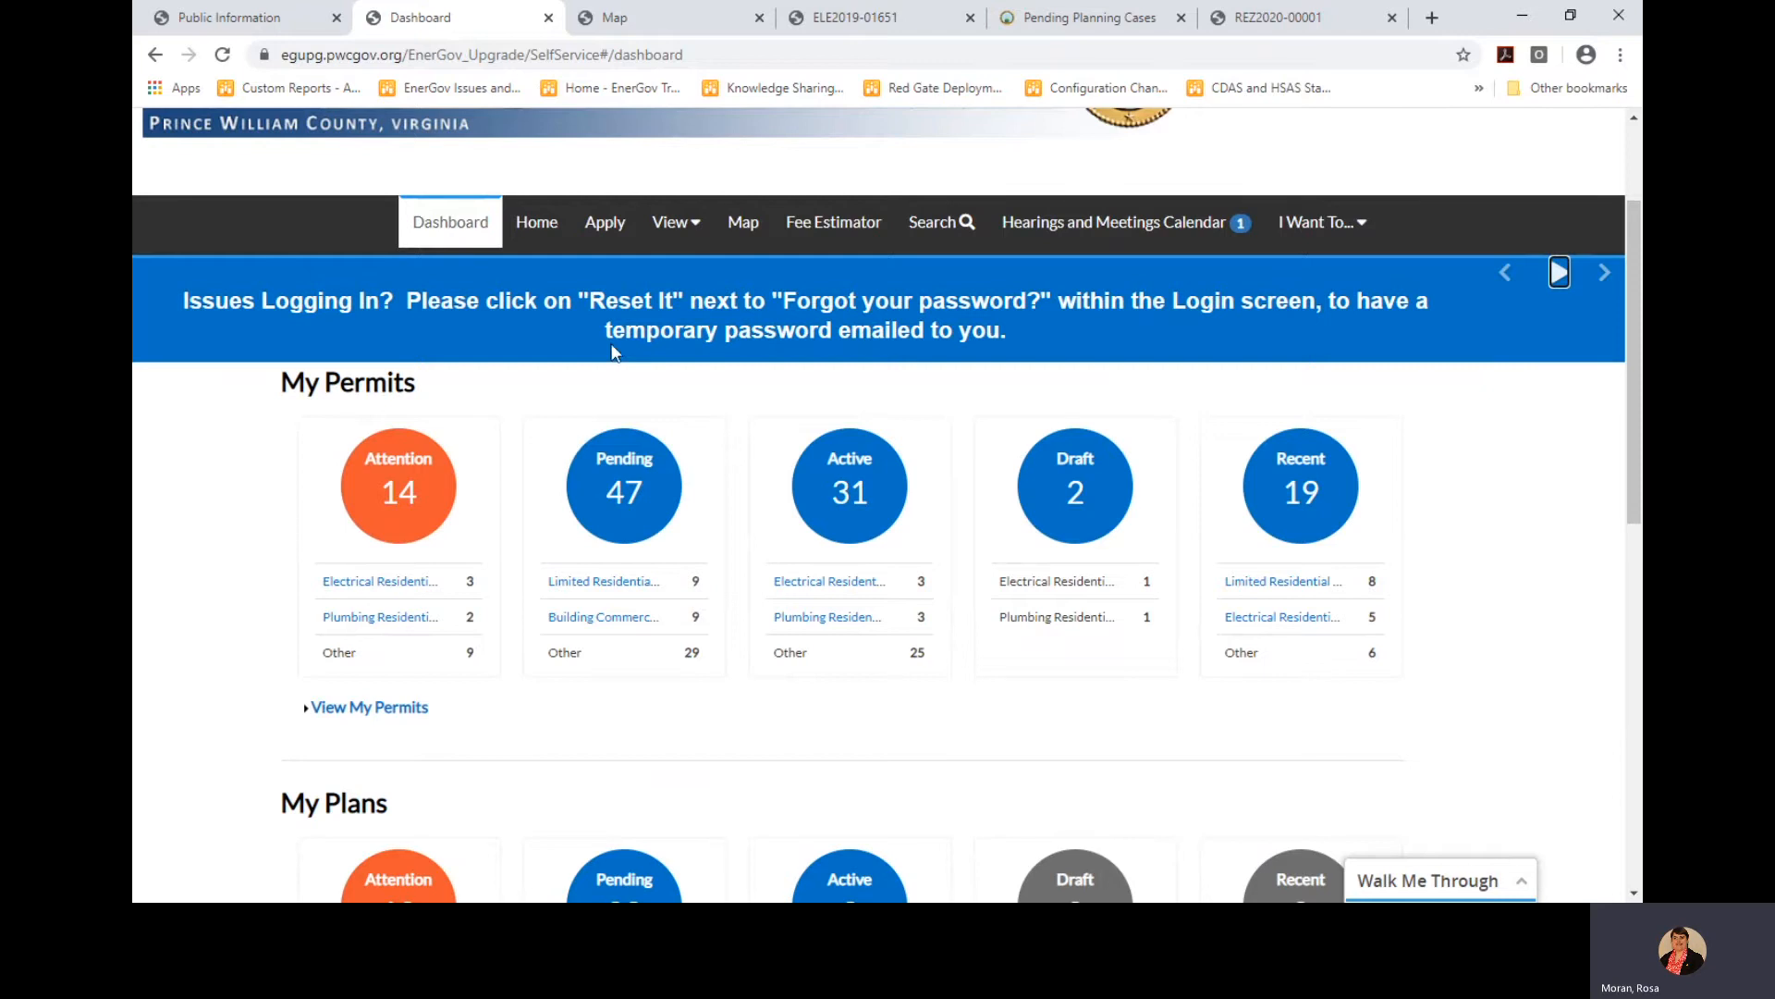
pyautogui.click(843, 495)
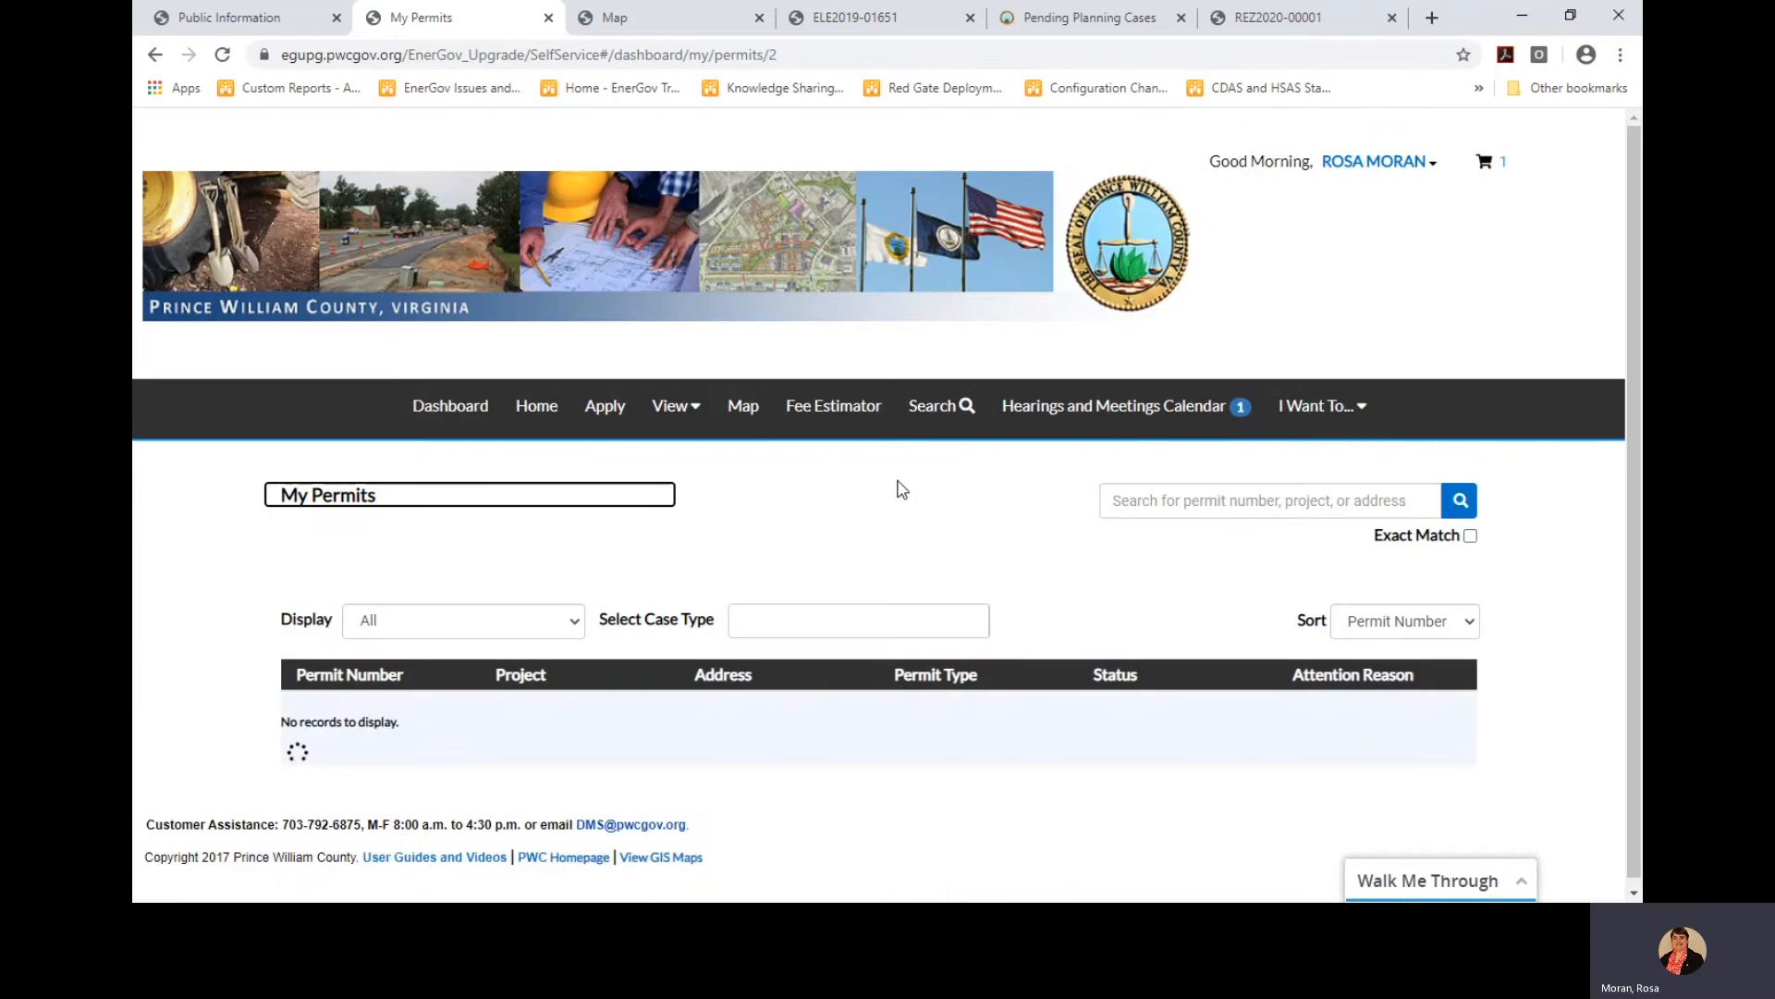
# Search My Permits for ELE2020-00137 and open that permit's detail page
pyautogui.scroll(-2, 909, 519)
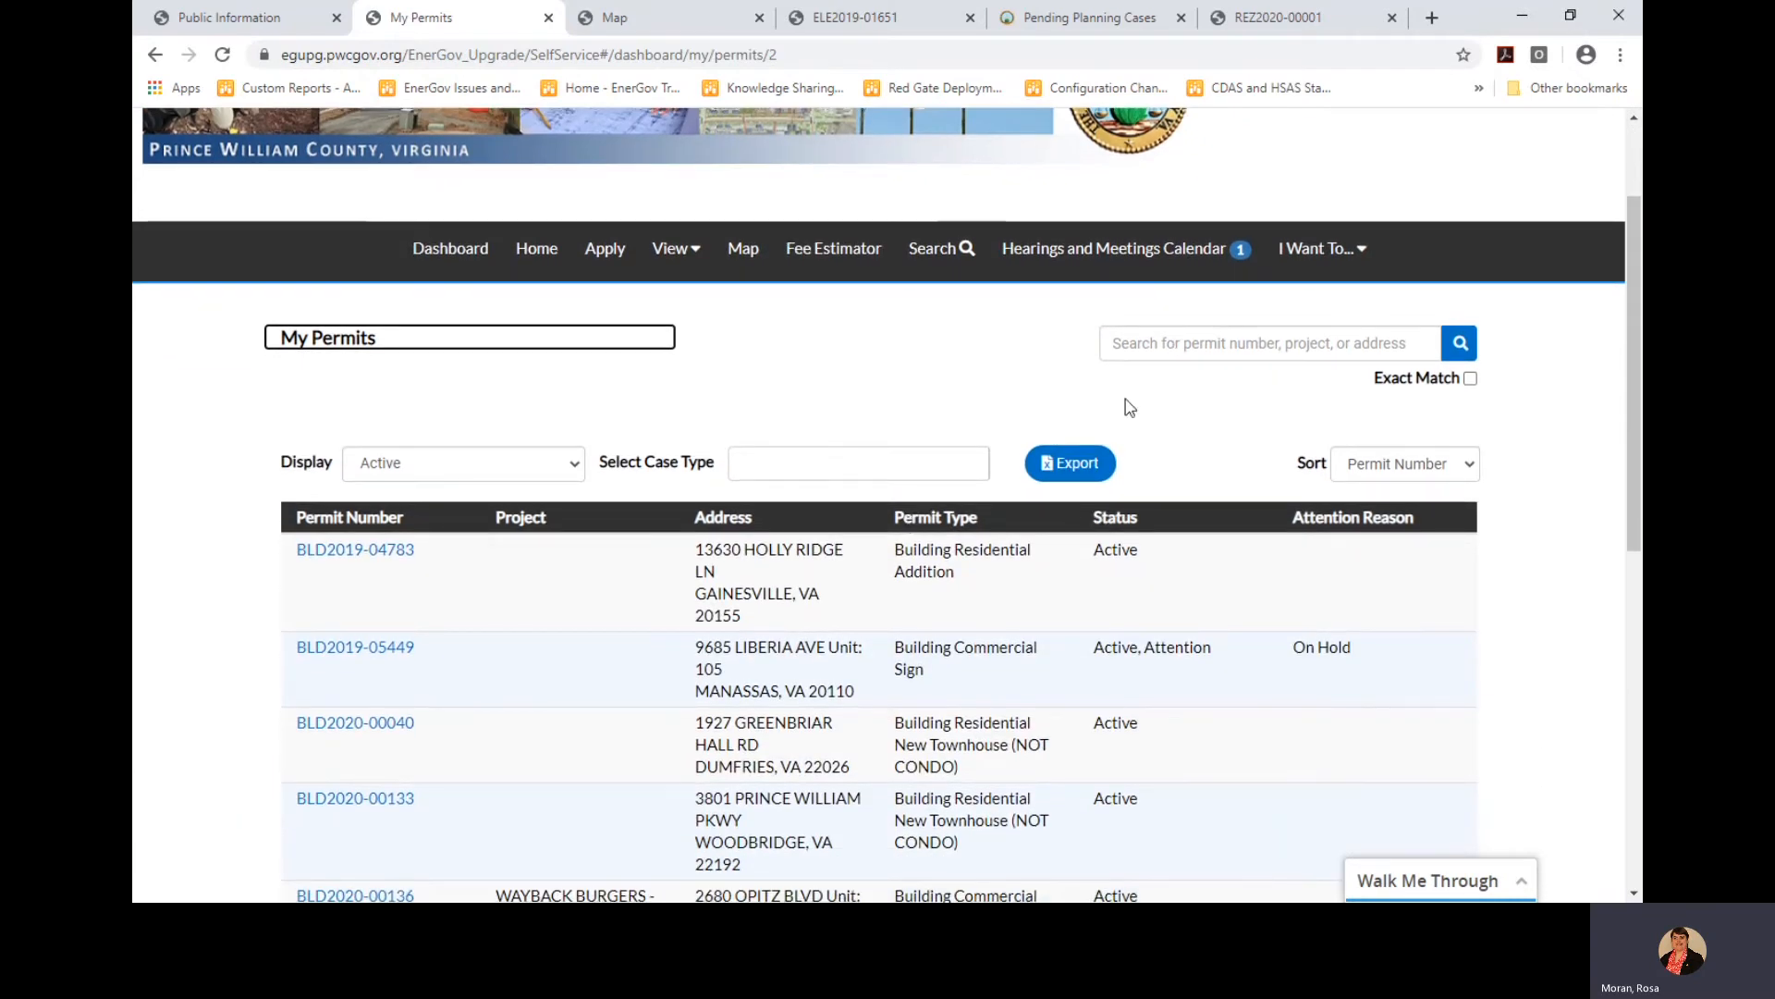
pyautogui.scroll(-4, 1067, 501)
pyautogui.scroll(-2, 1069, 516)
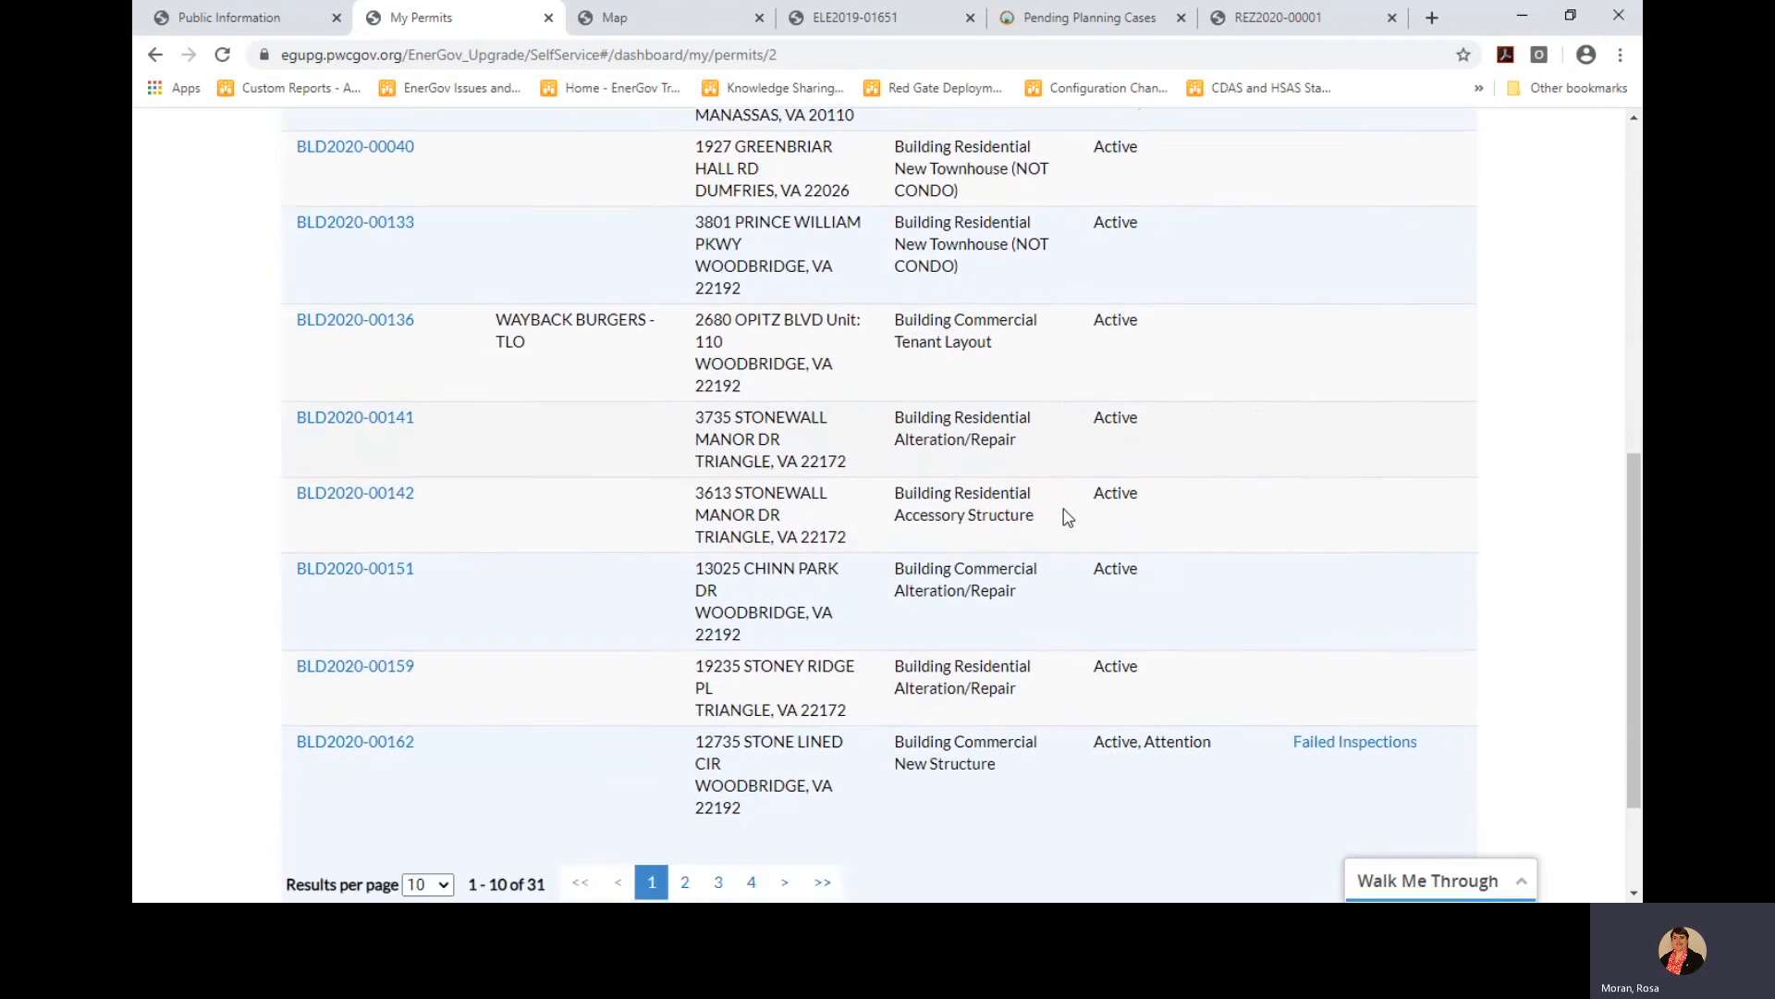
pyautogui.scroll(4, 1069, 513)
pyautogui.scroll(1, 1068, 506)
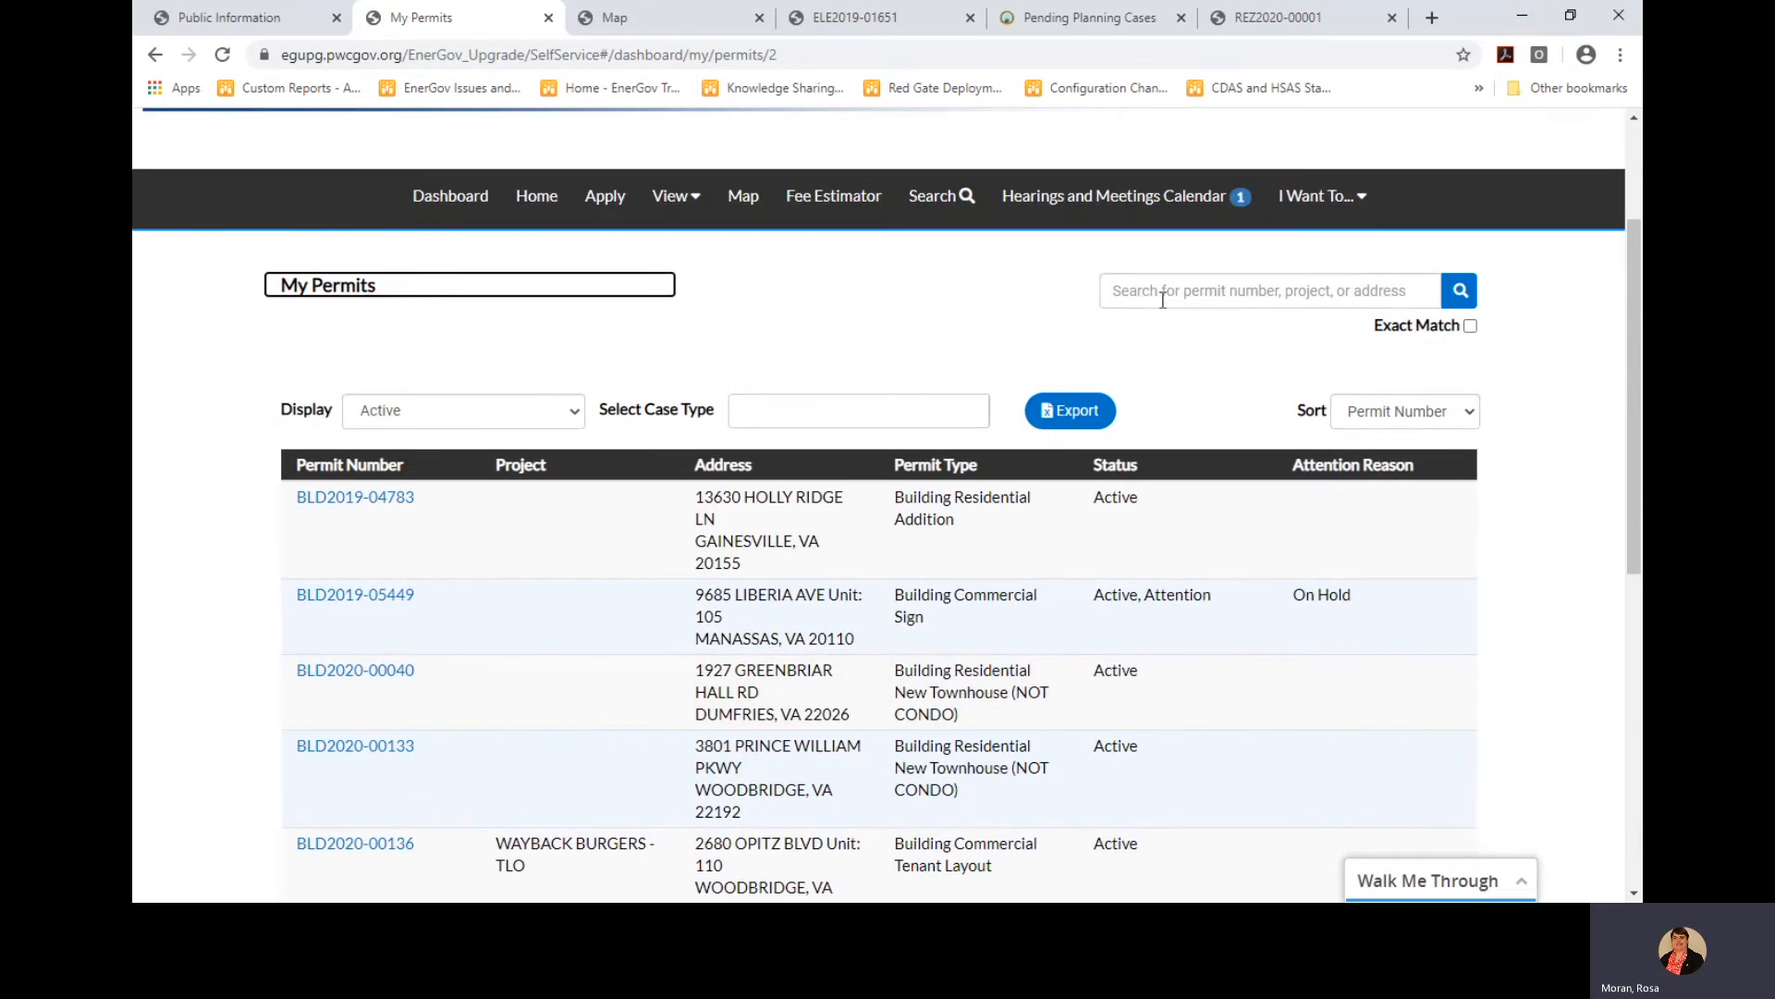
pyautogui.click(1164, 294)
pyautogui.write('ELE2020-00137')
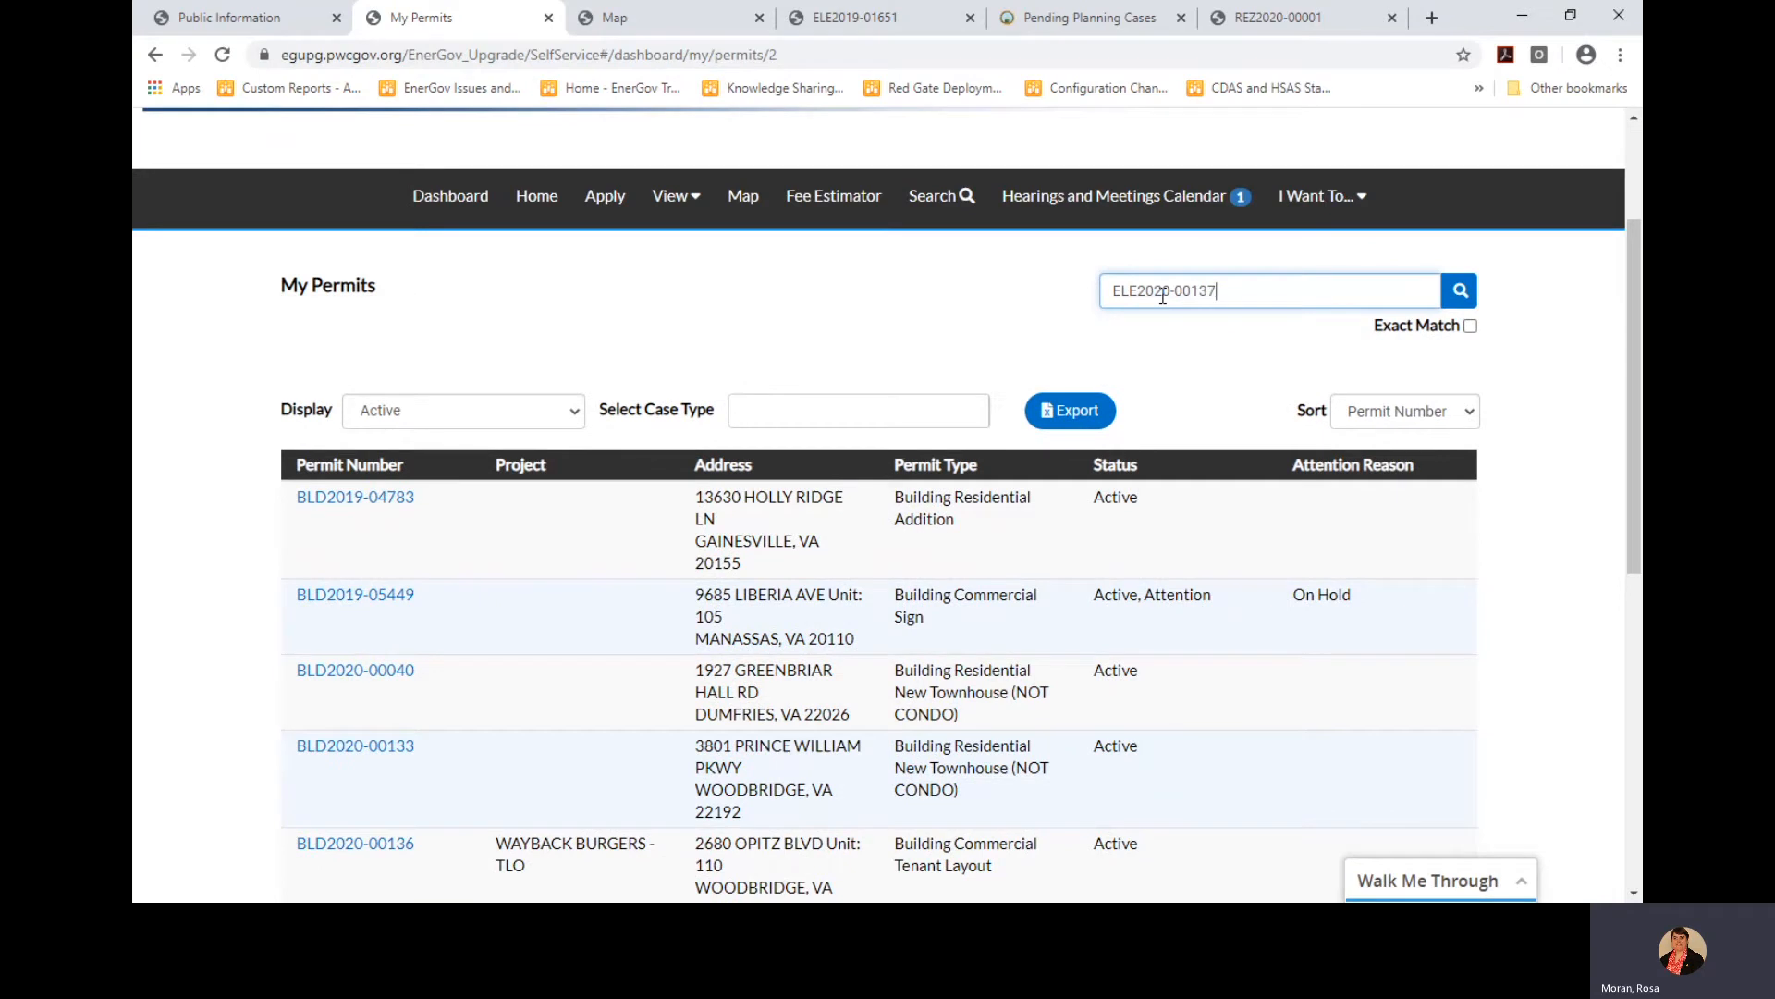
pyautogui.press('Return')
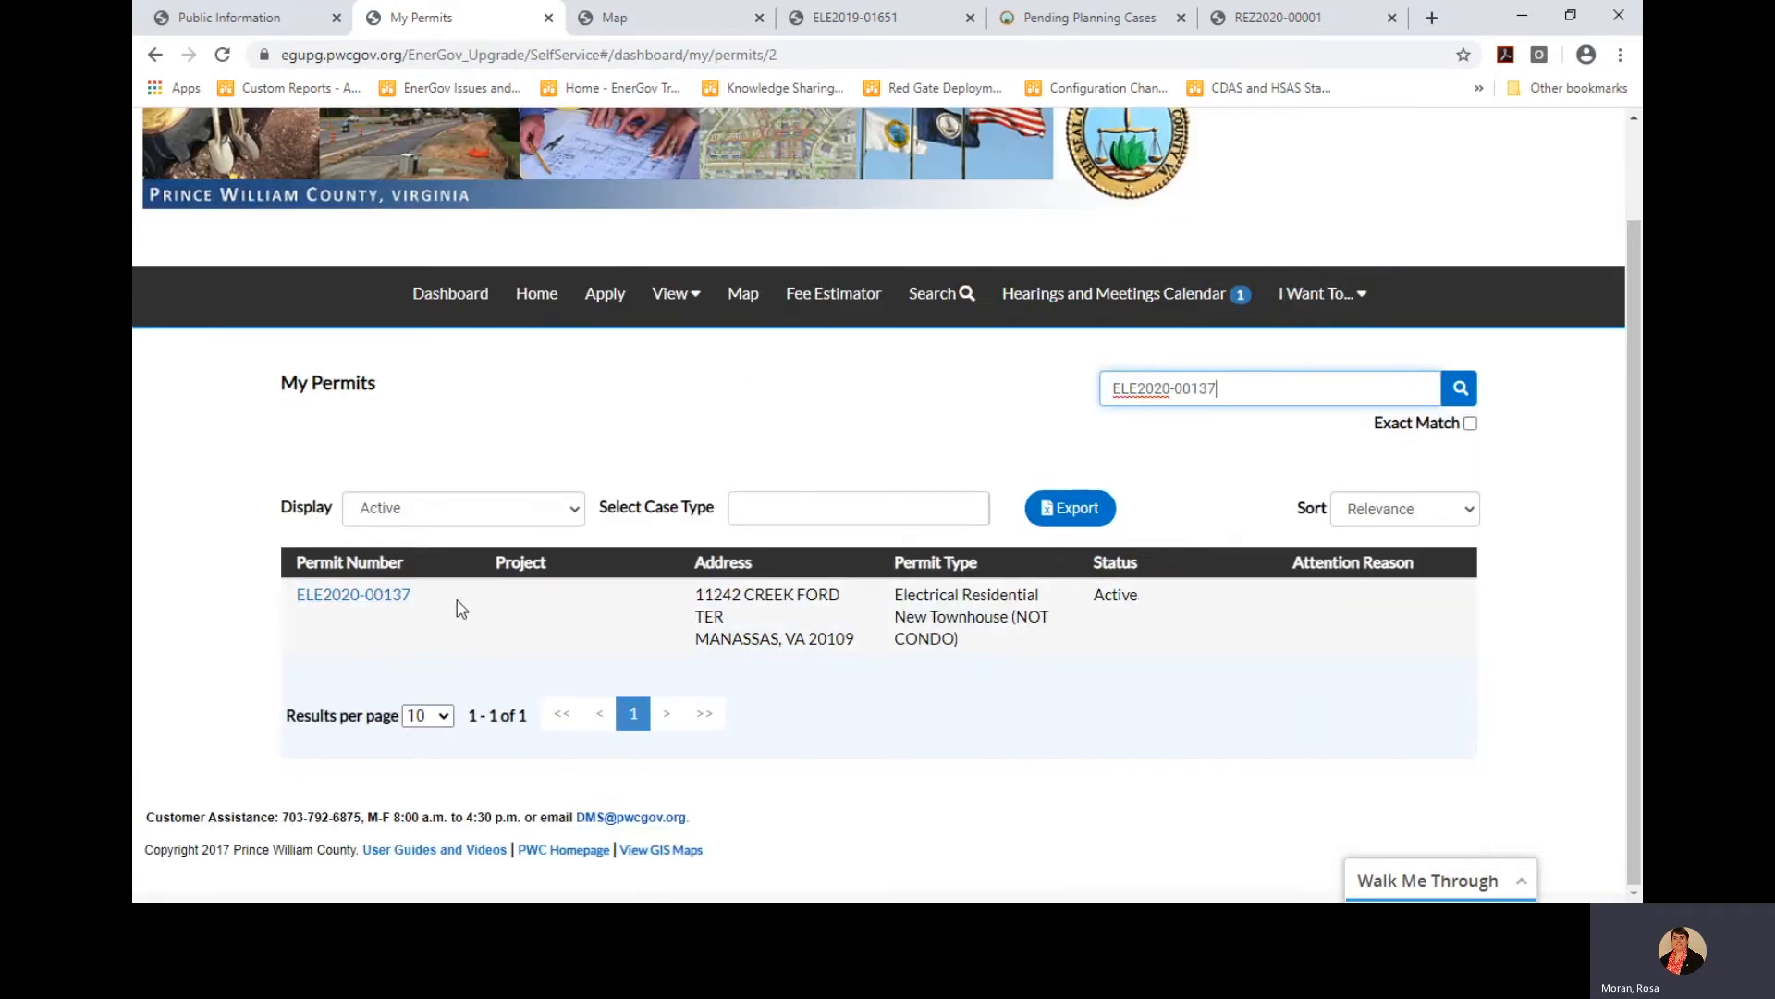
pyautogui.click(354, 601)
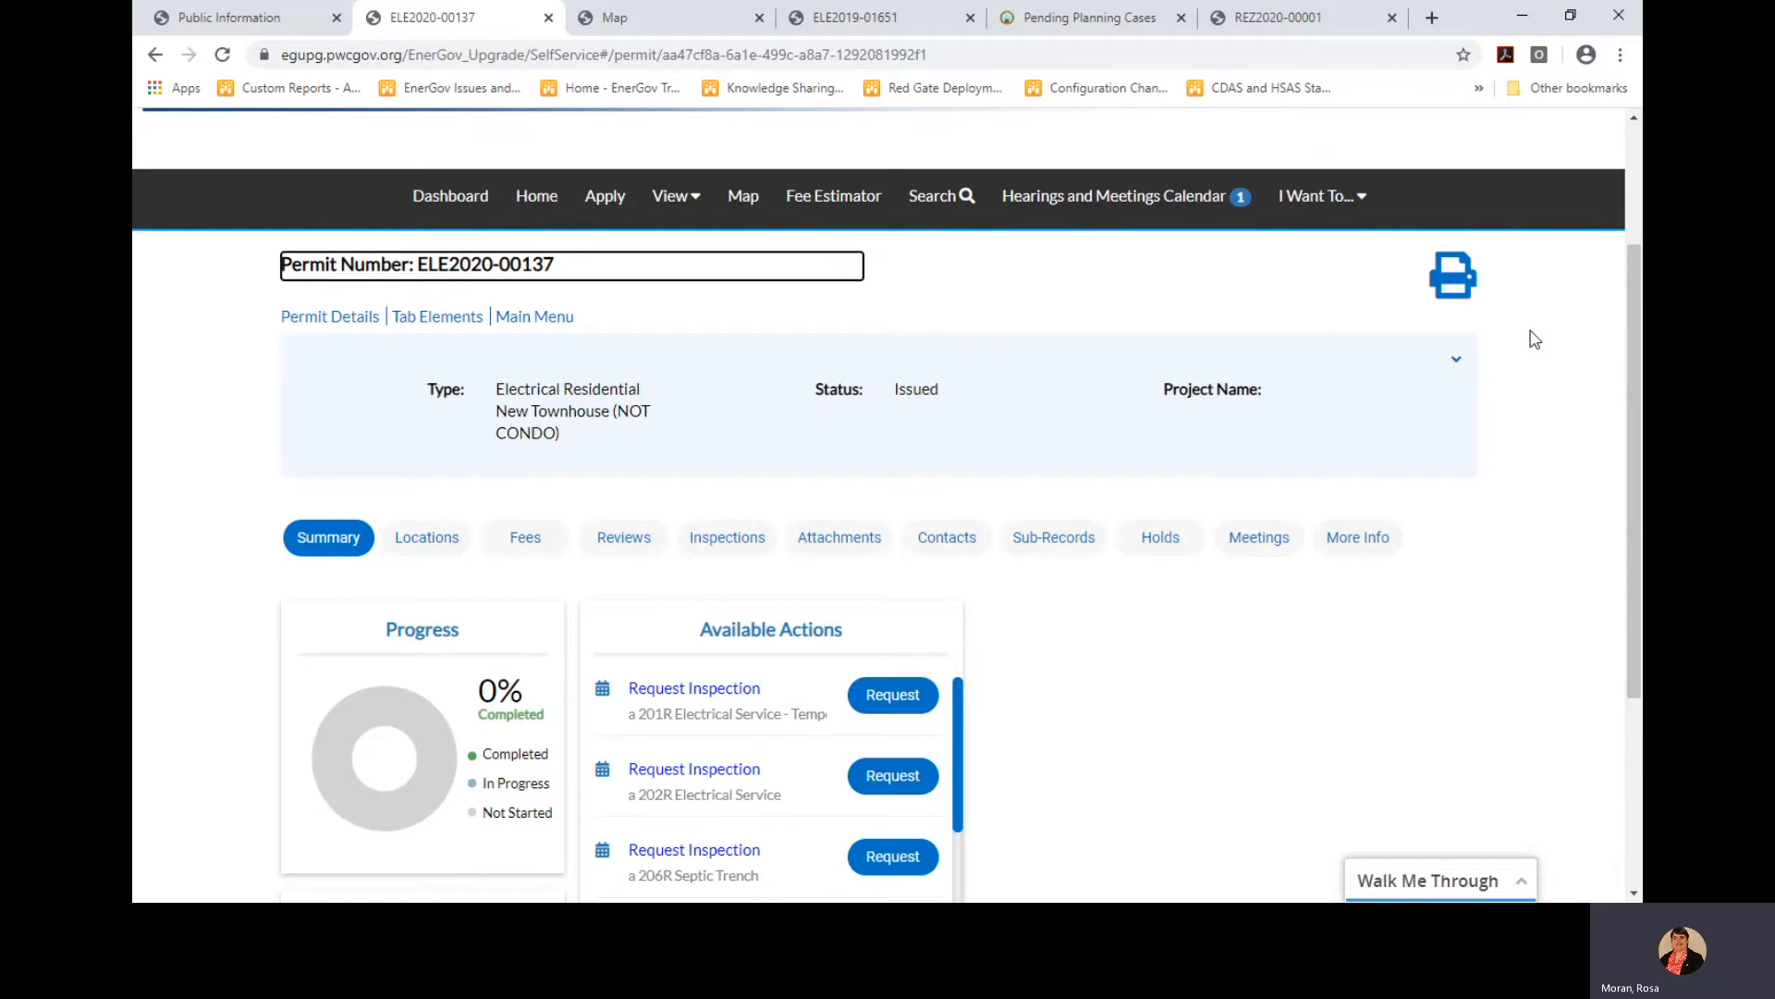
# View the Electrical Permit PDF report, then return to the ELE2020-00137 summary tab
pyautogui.click(1454, 279)
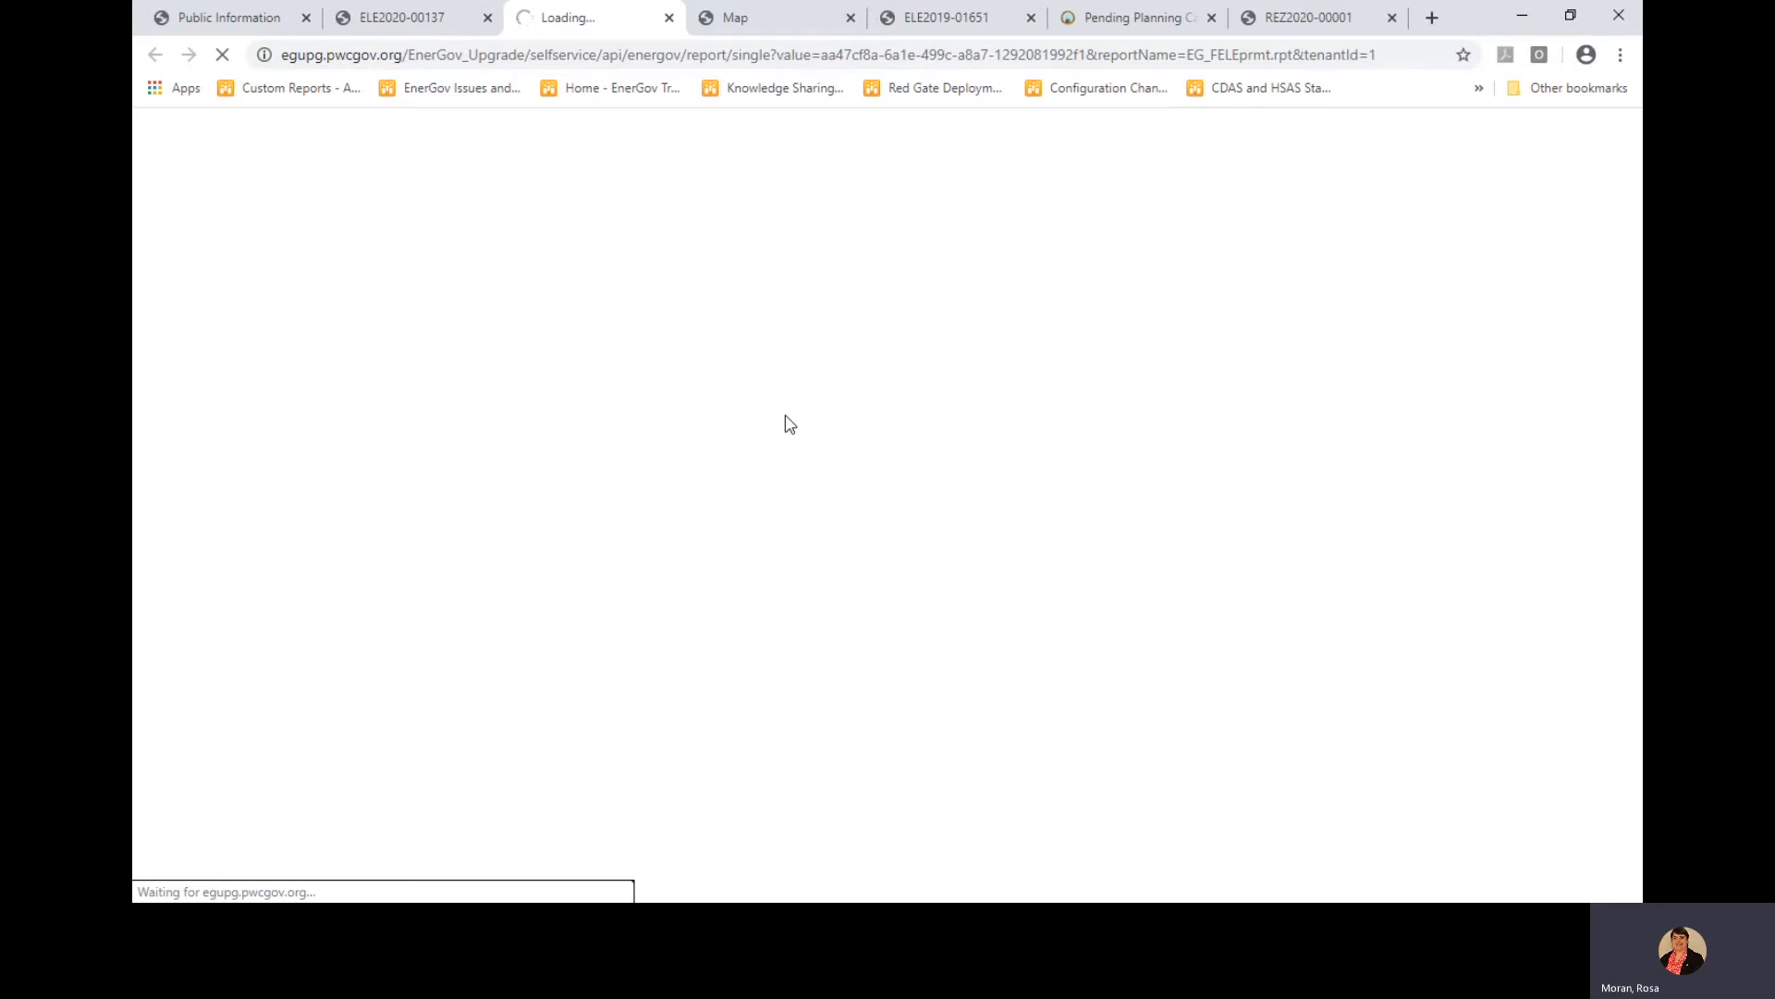
pyautogui.click(418, 25)
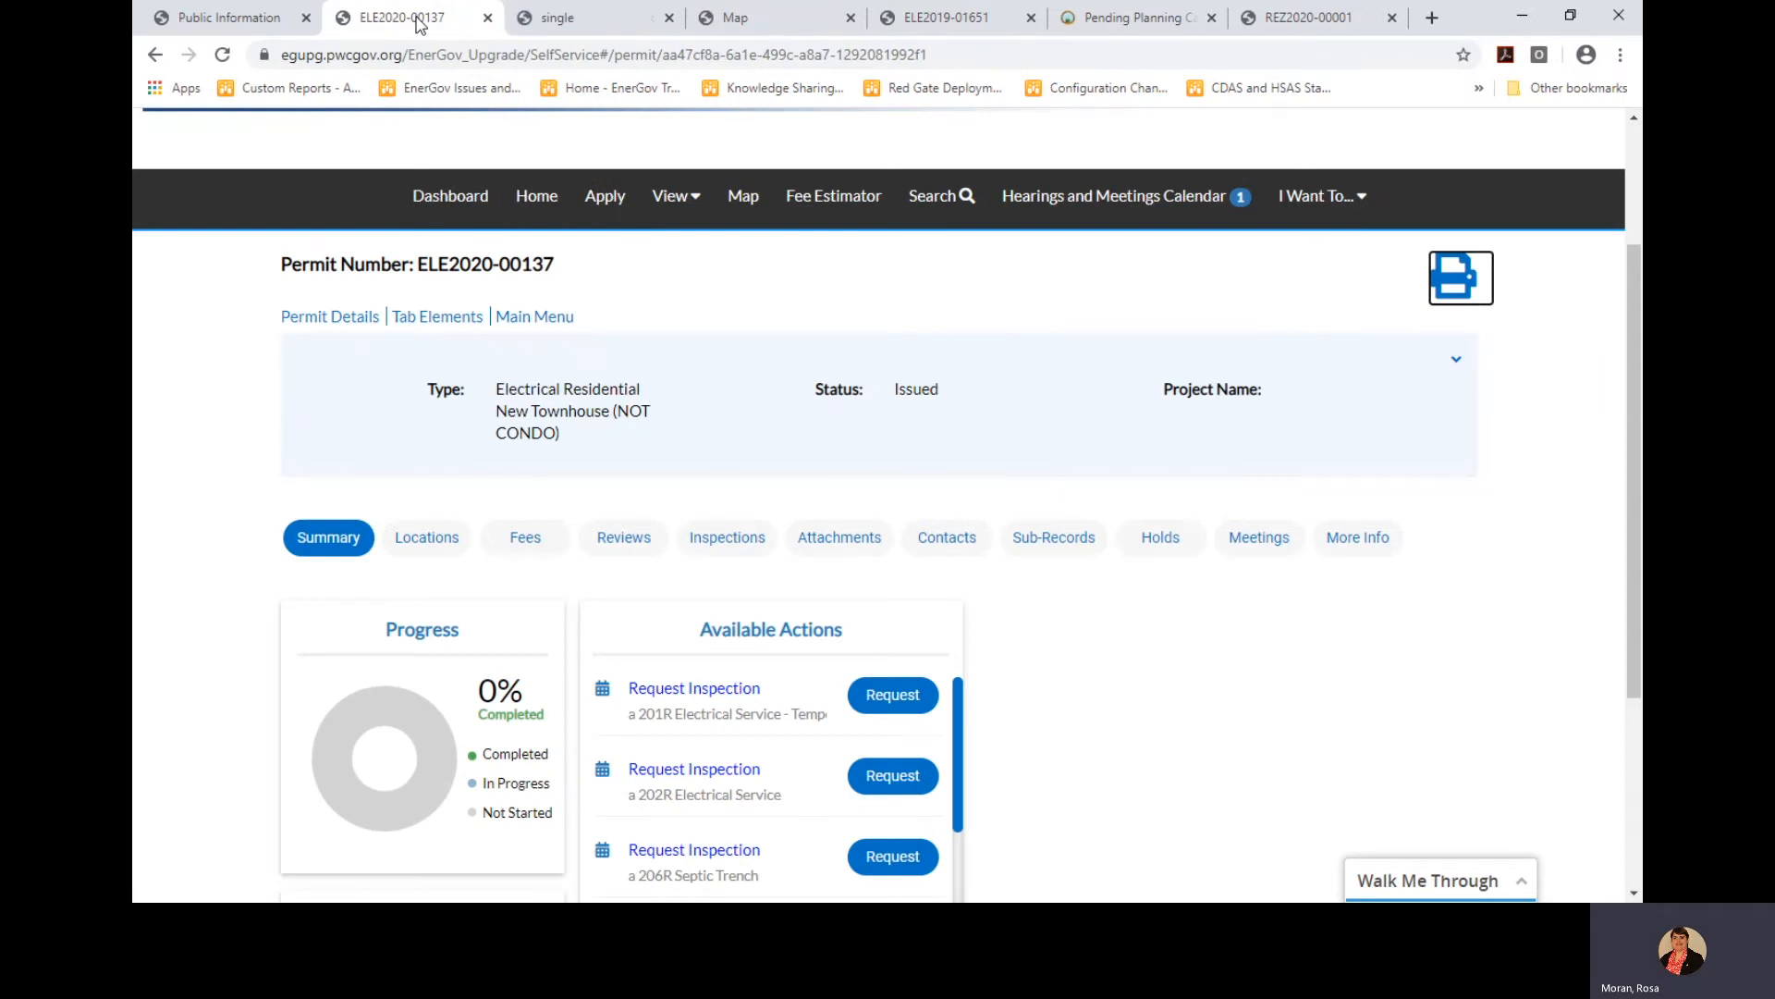
pyautogui.click(599, 25)
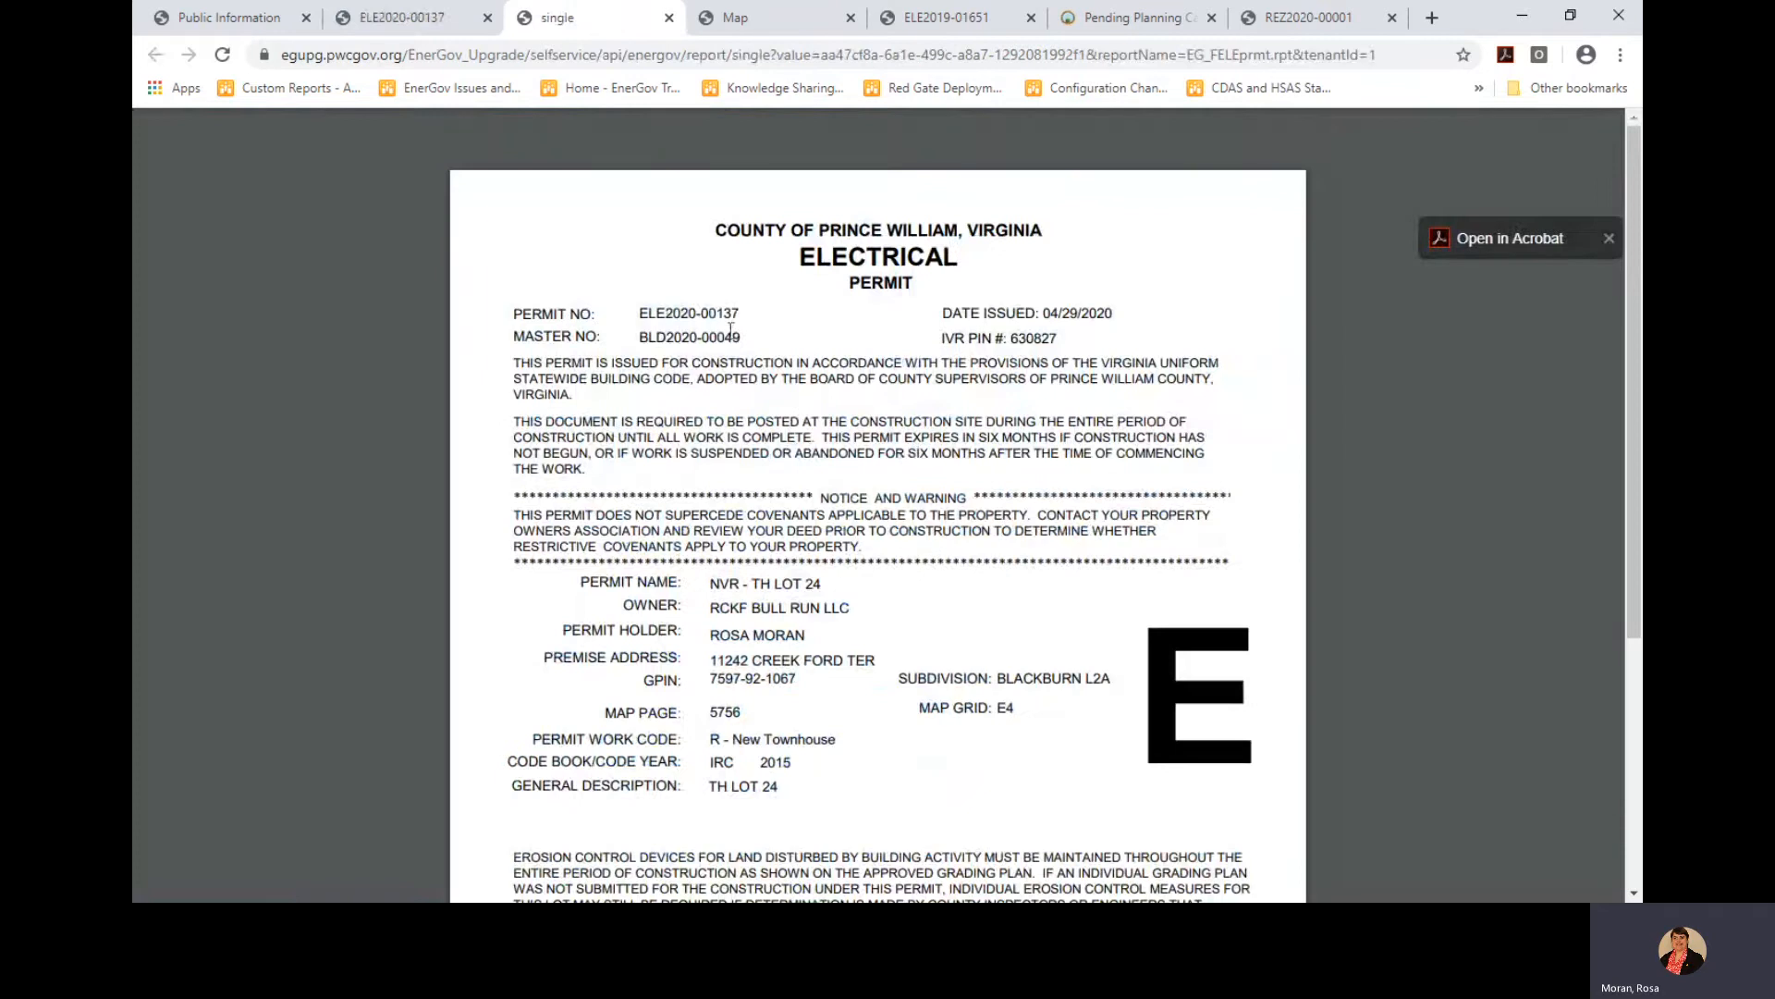
pyautogui.click(427, 25)
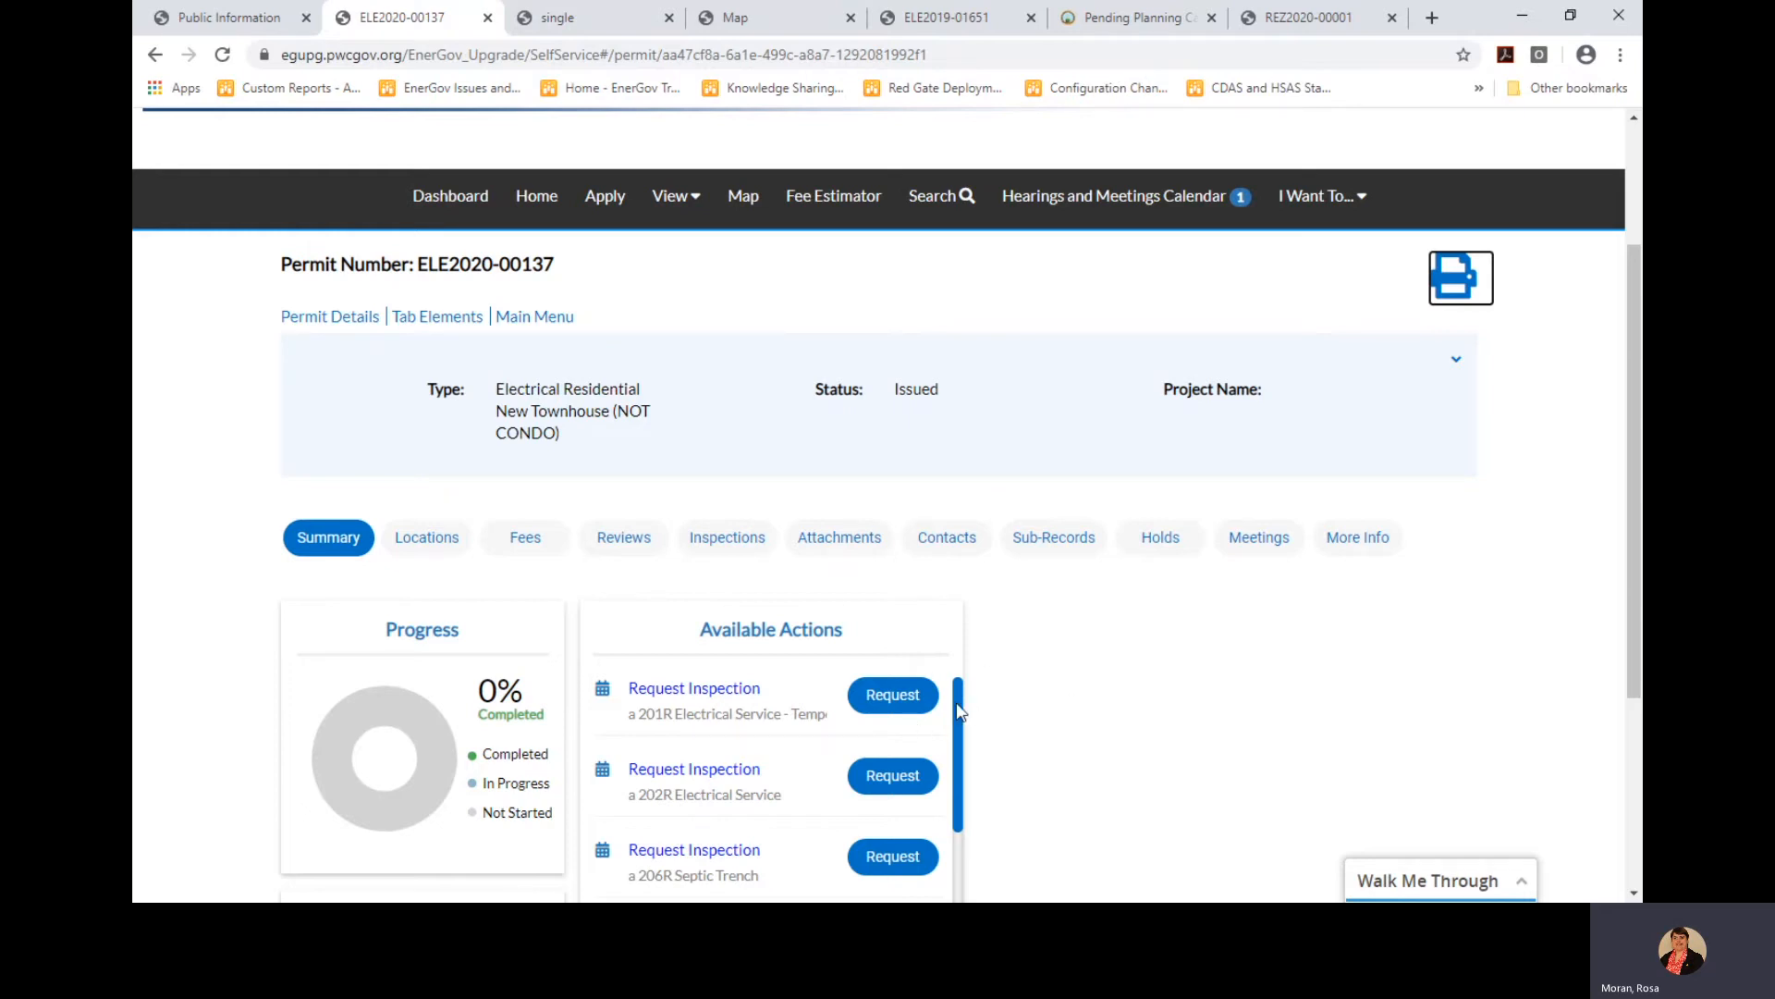
# On the Inspections tab, tick 213R Electrical Concealment on page 2 and request it
pyautogui.moveTo(957, 704)
pyautogui.mouseDown()
pyautogui.moveTo(963, 792)
pyautogui.moveTo(958, 696)
pyautogui.mouseUp()
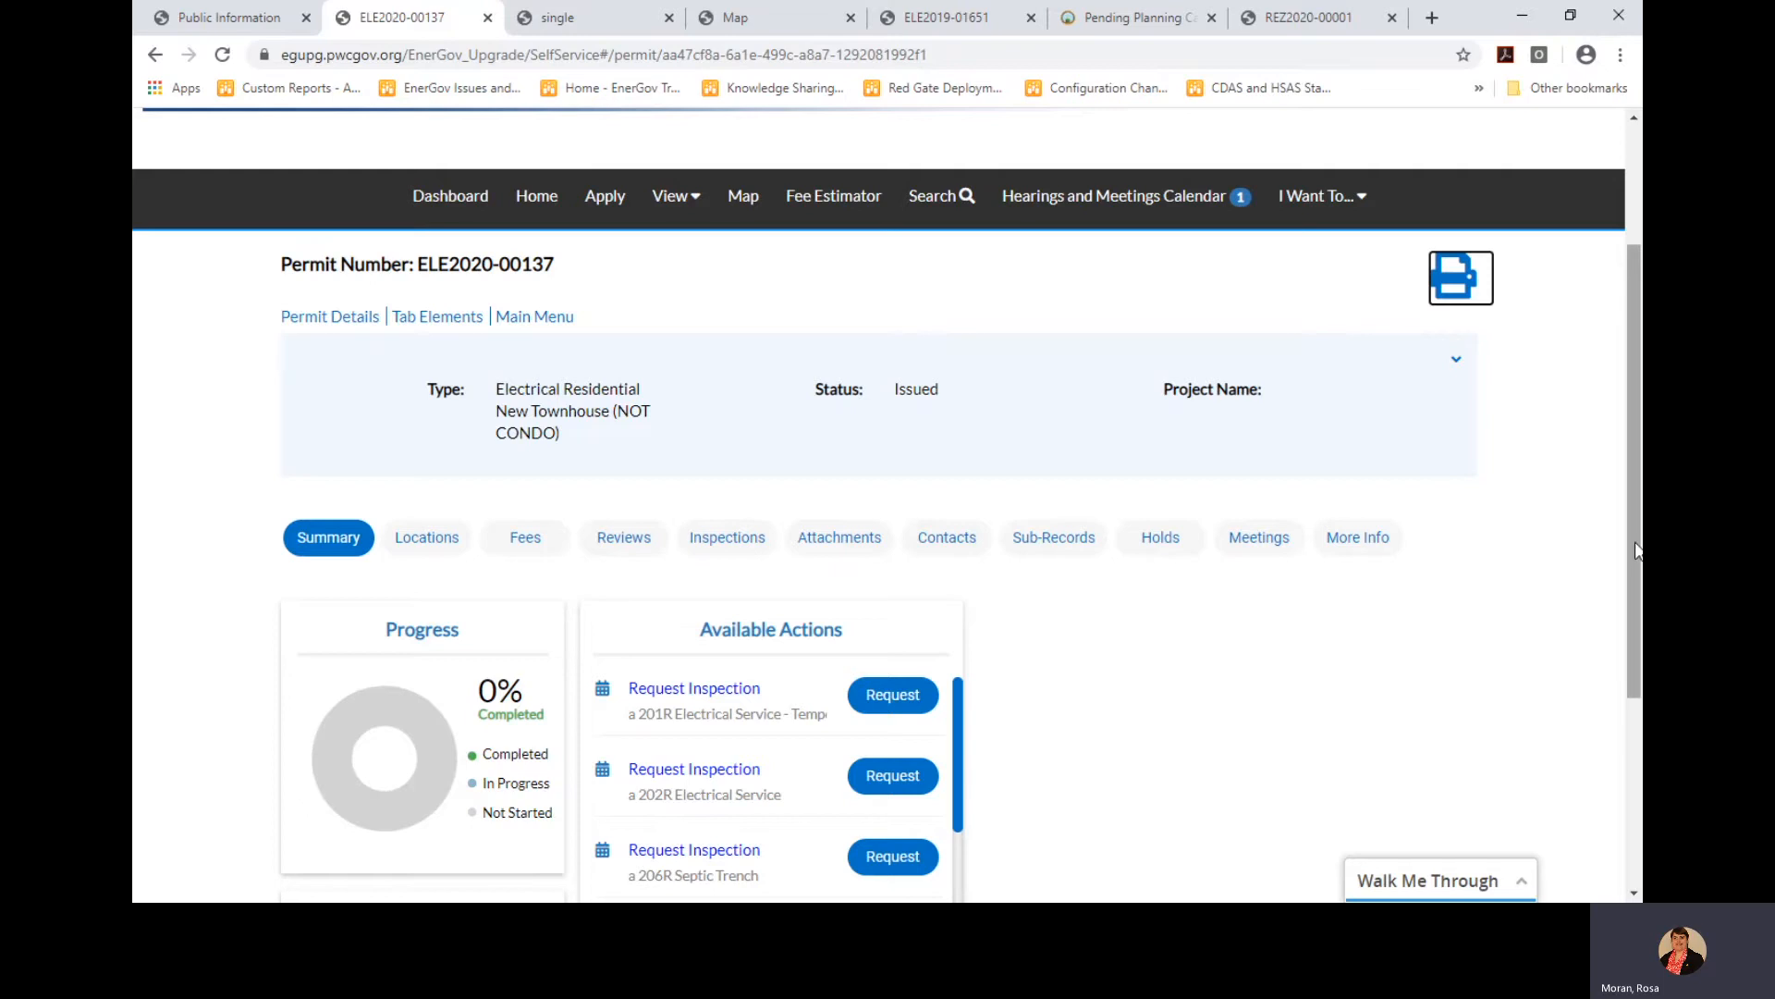
pyautogui.moveTo(1628, 505); pyautogui.dragTo(1593, 641)
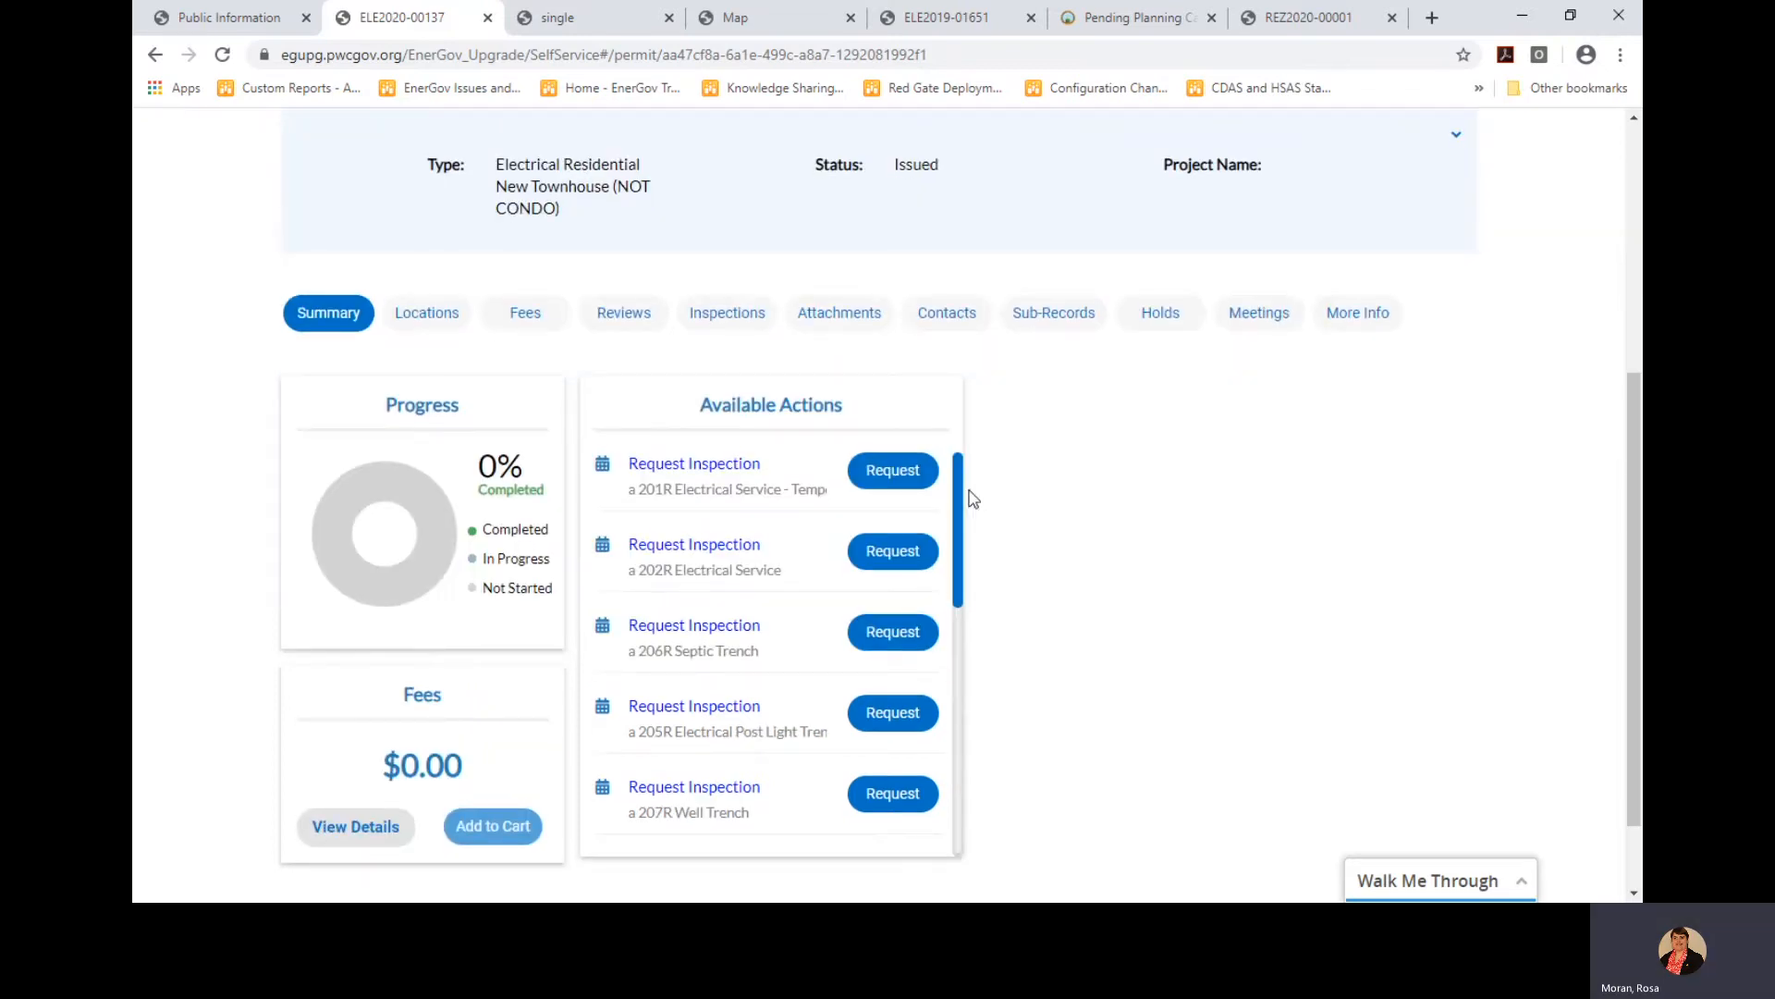
pyautogui.moveTo(958, 500); pyautogui.dragTo(969, 450)
pyautogui.click(731, 314)
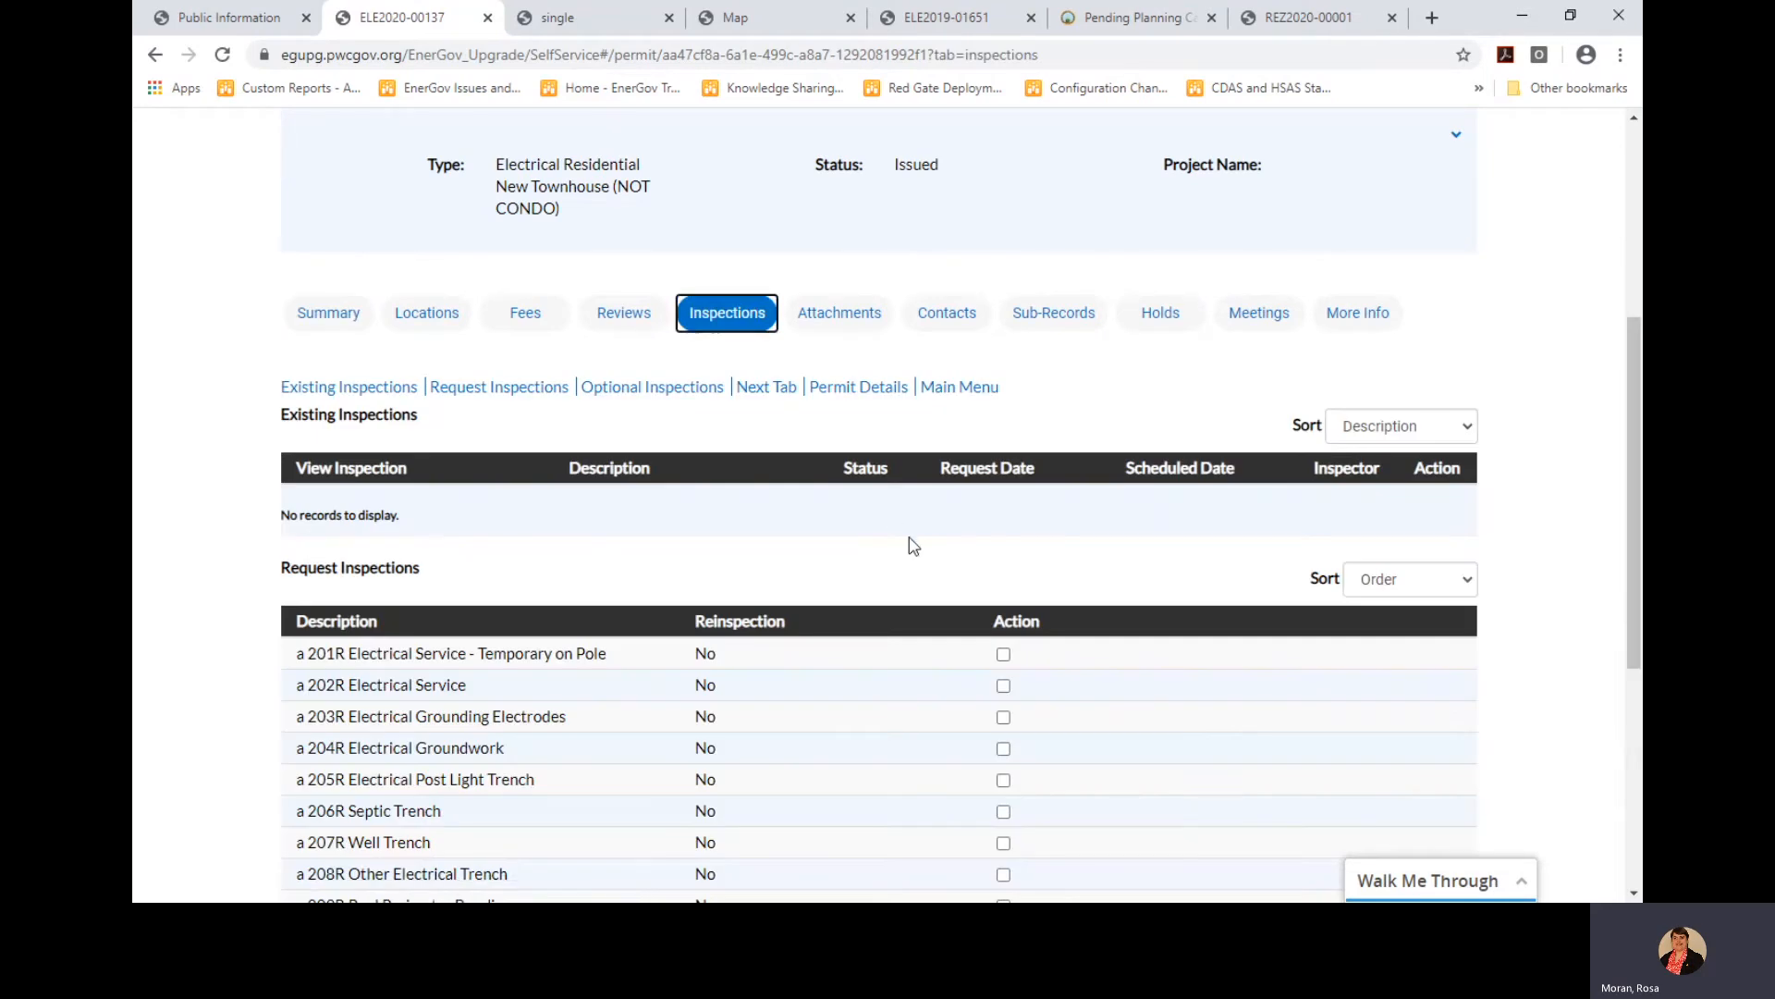
pyautogui.scroll(-1, 929, 553)
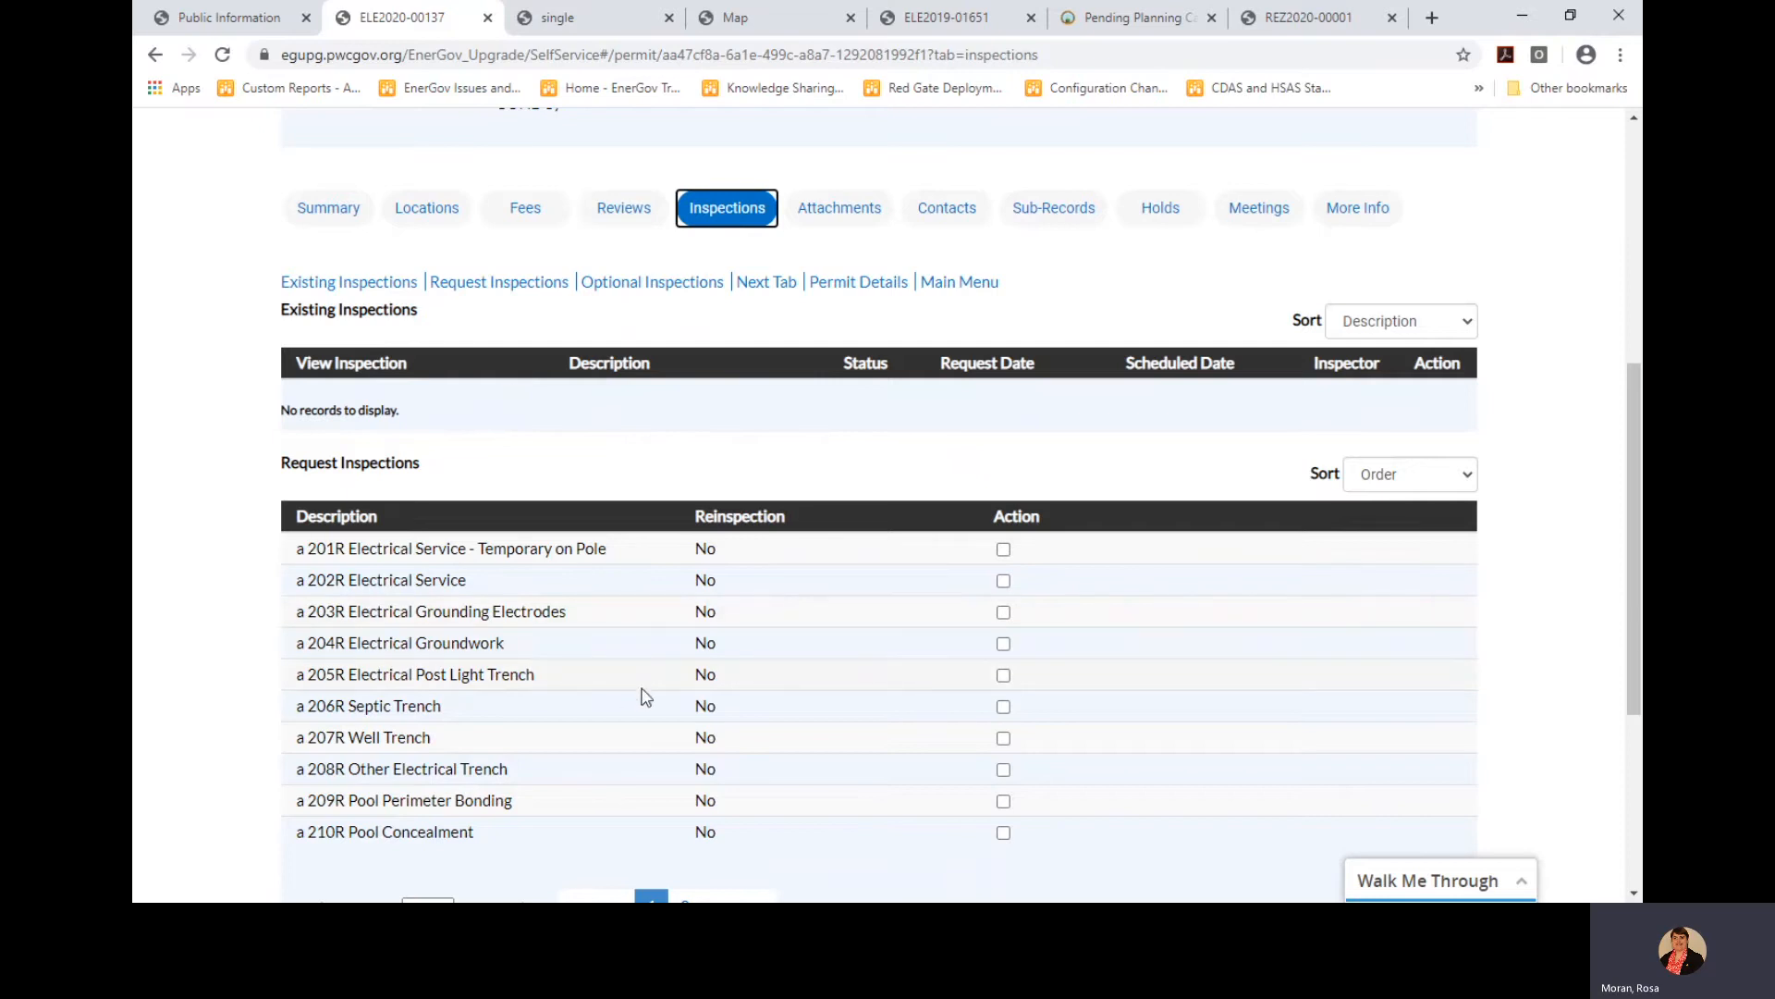
pyautogui.scroll(-1, 646, 697)
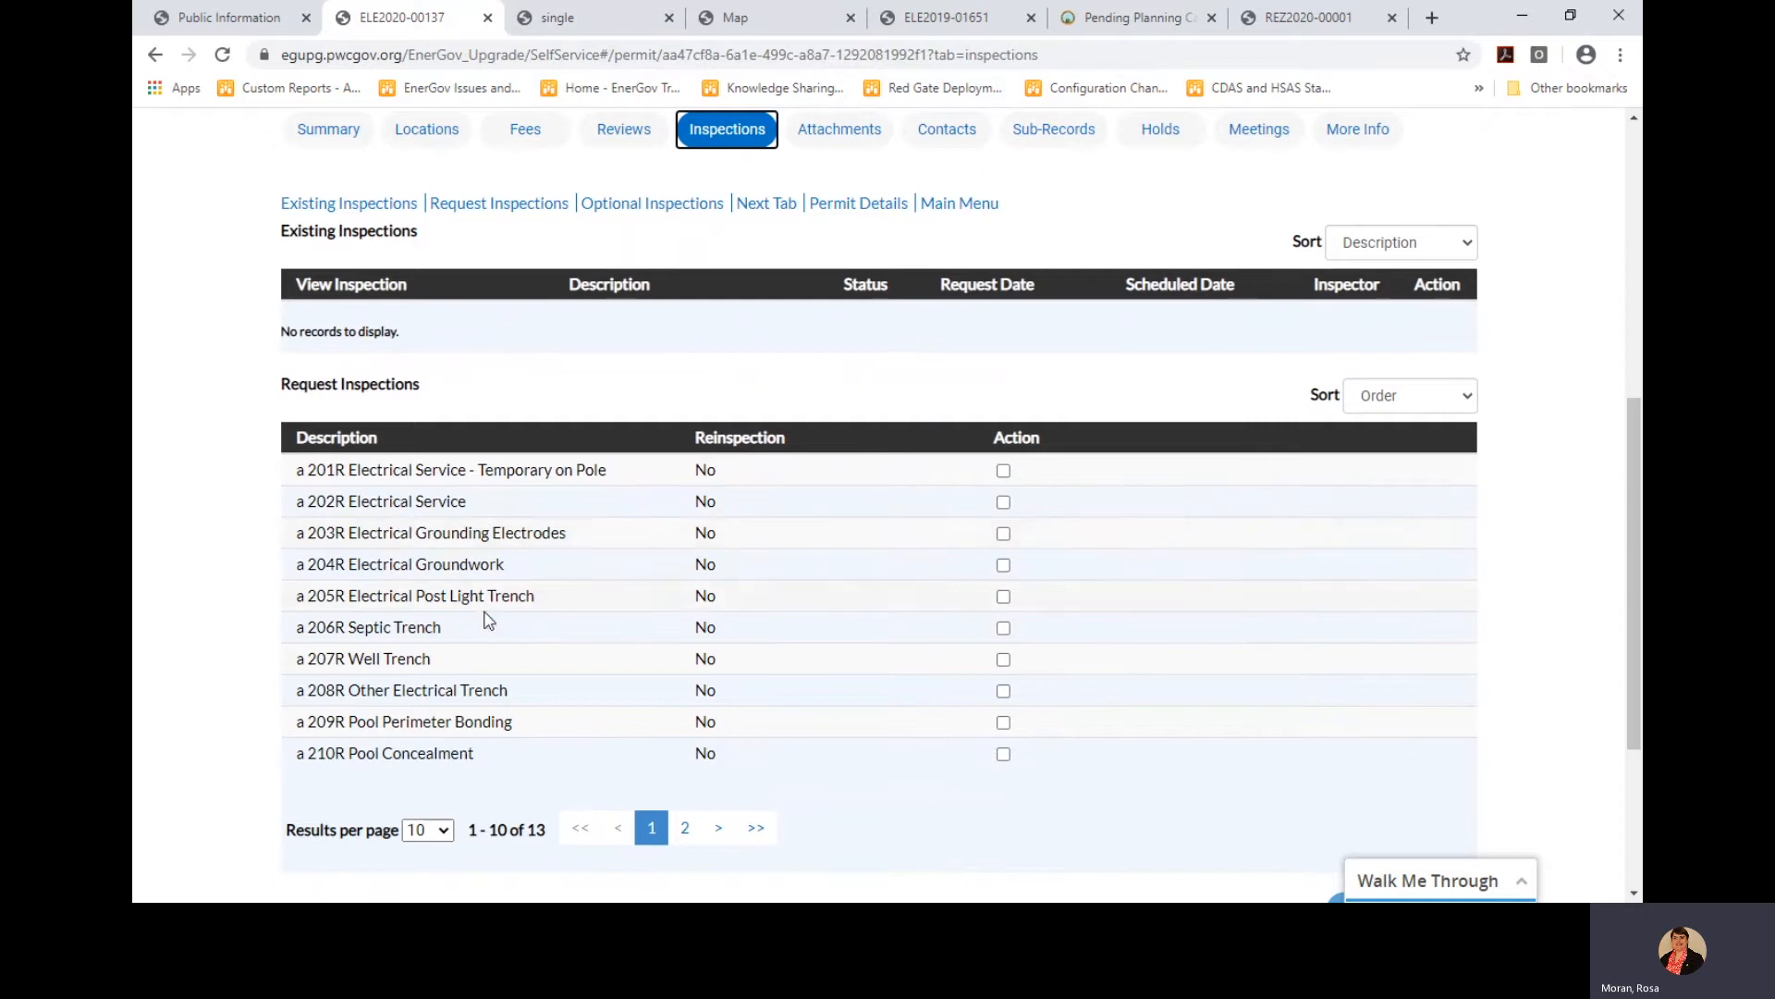
pyautogui.scroll(-1, 541, 612)
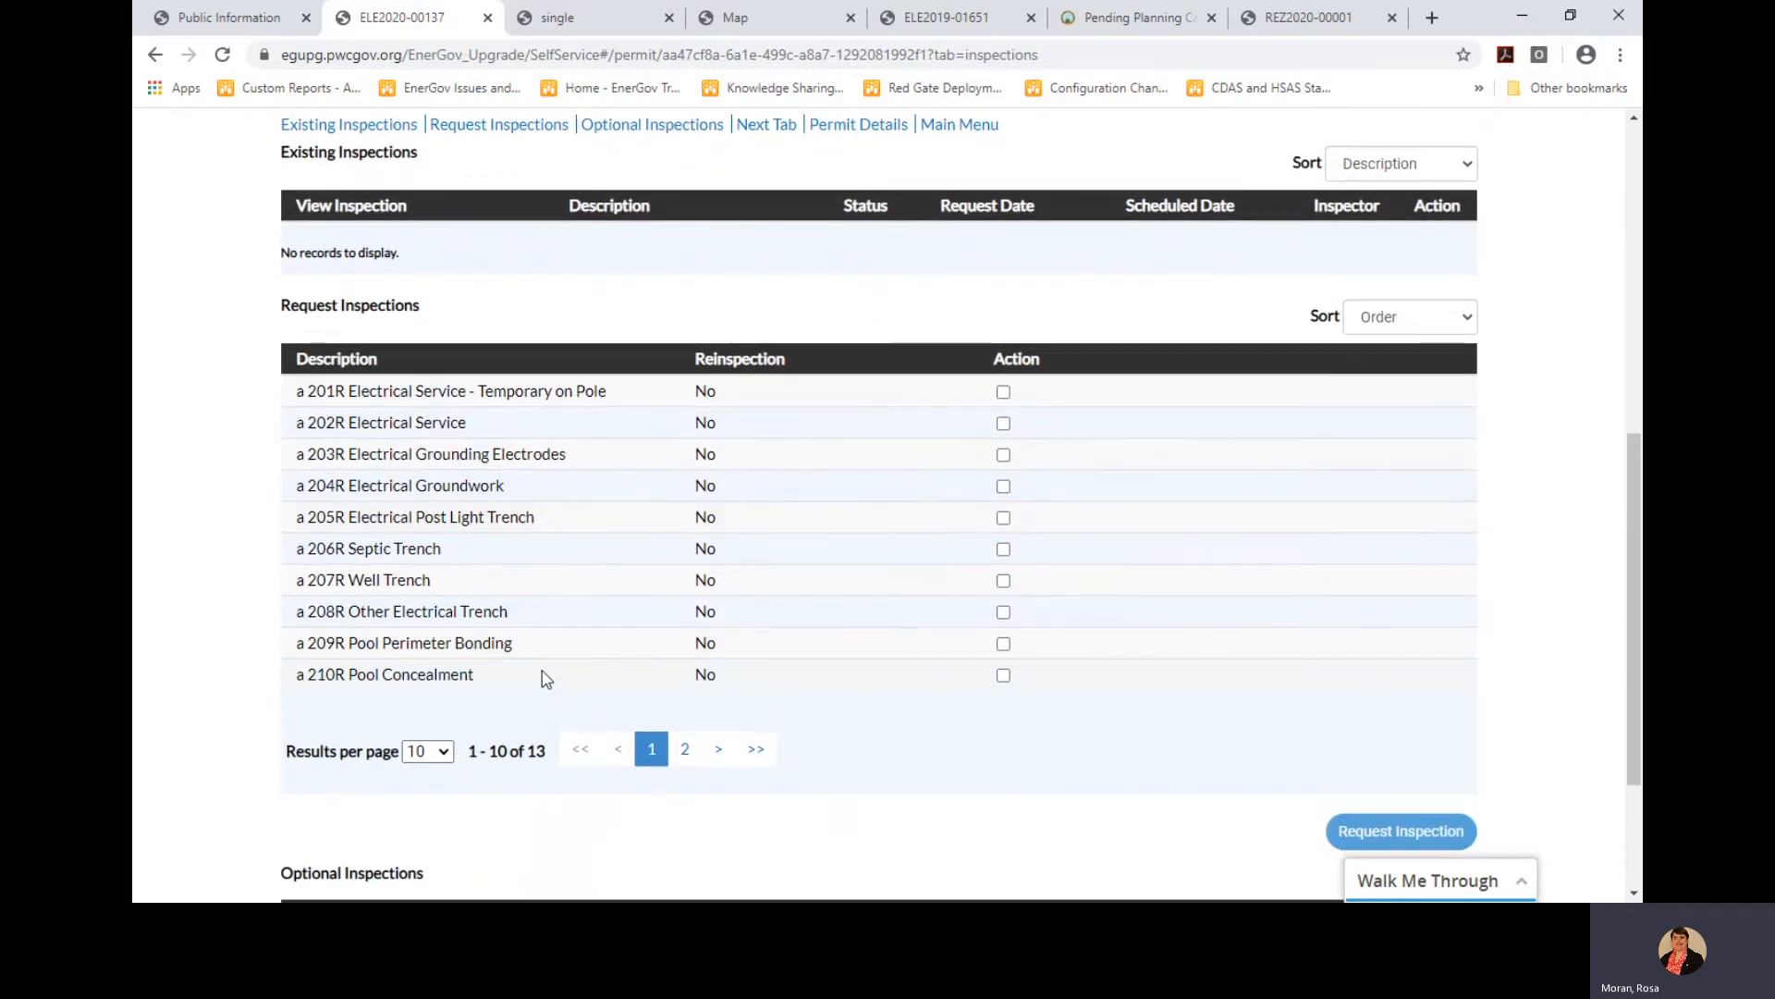
pyautogui.click(684, 749)
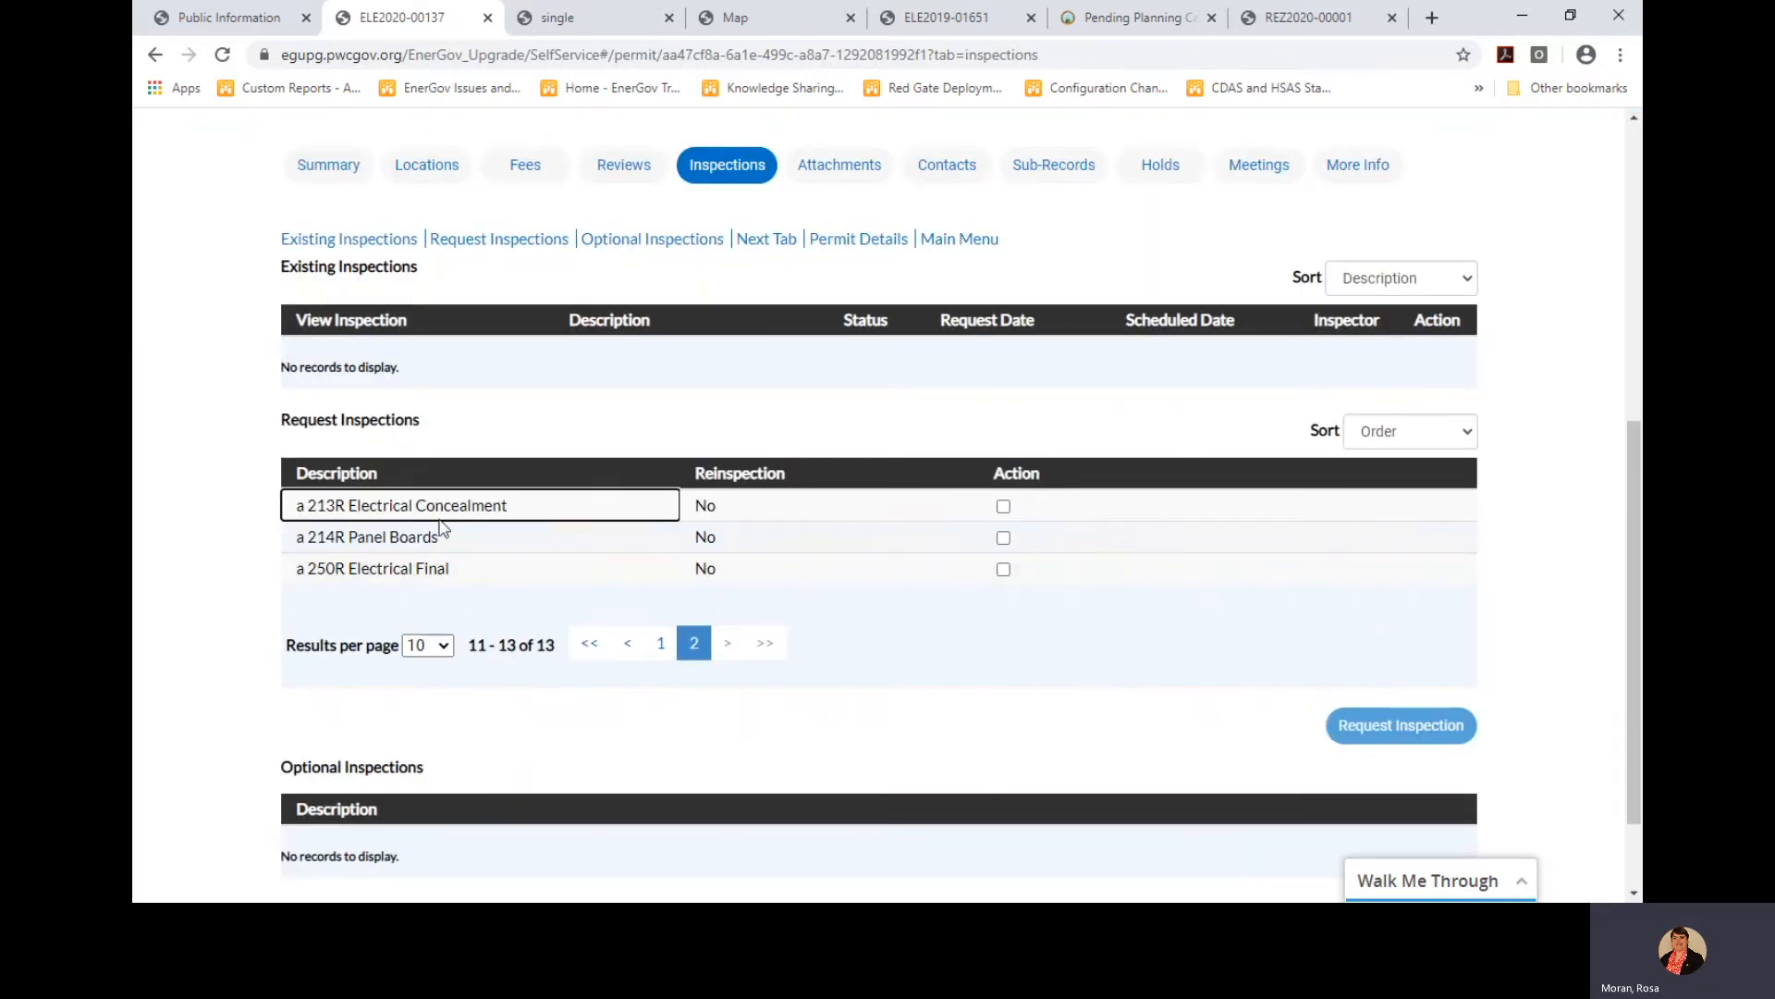
pyautogui.click(1003, 506)
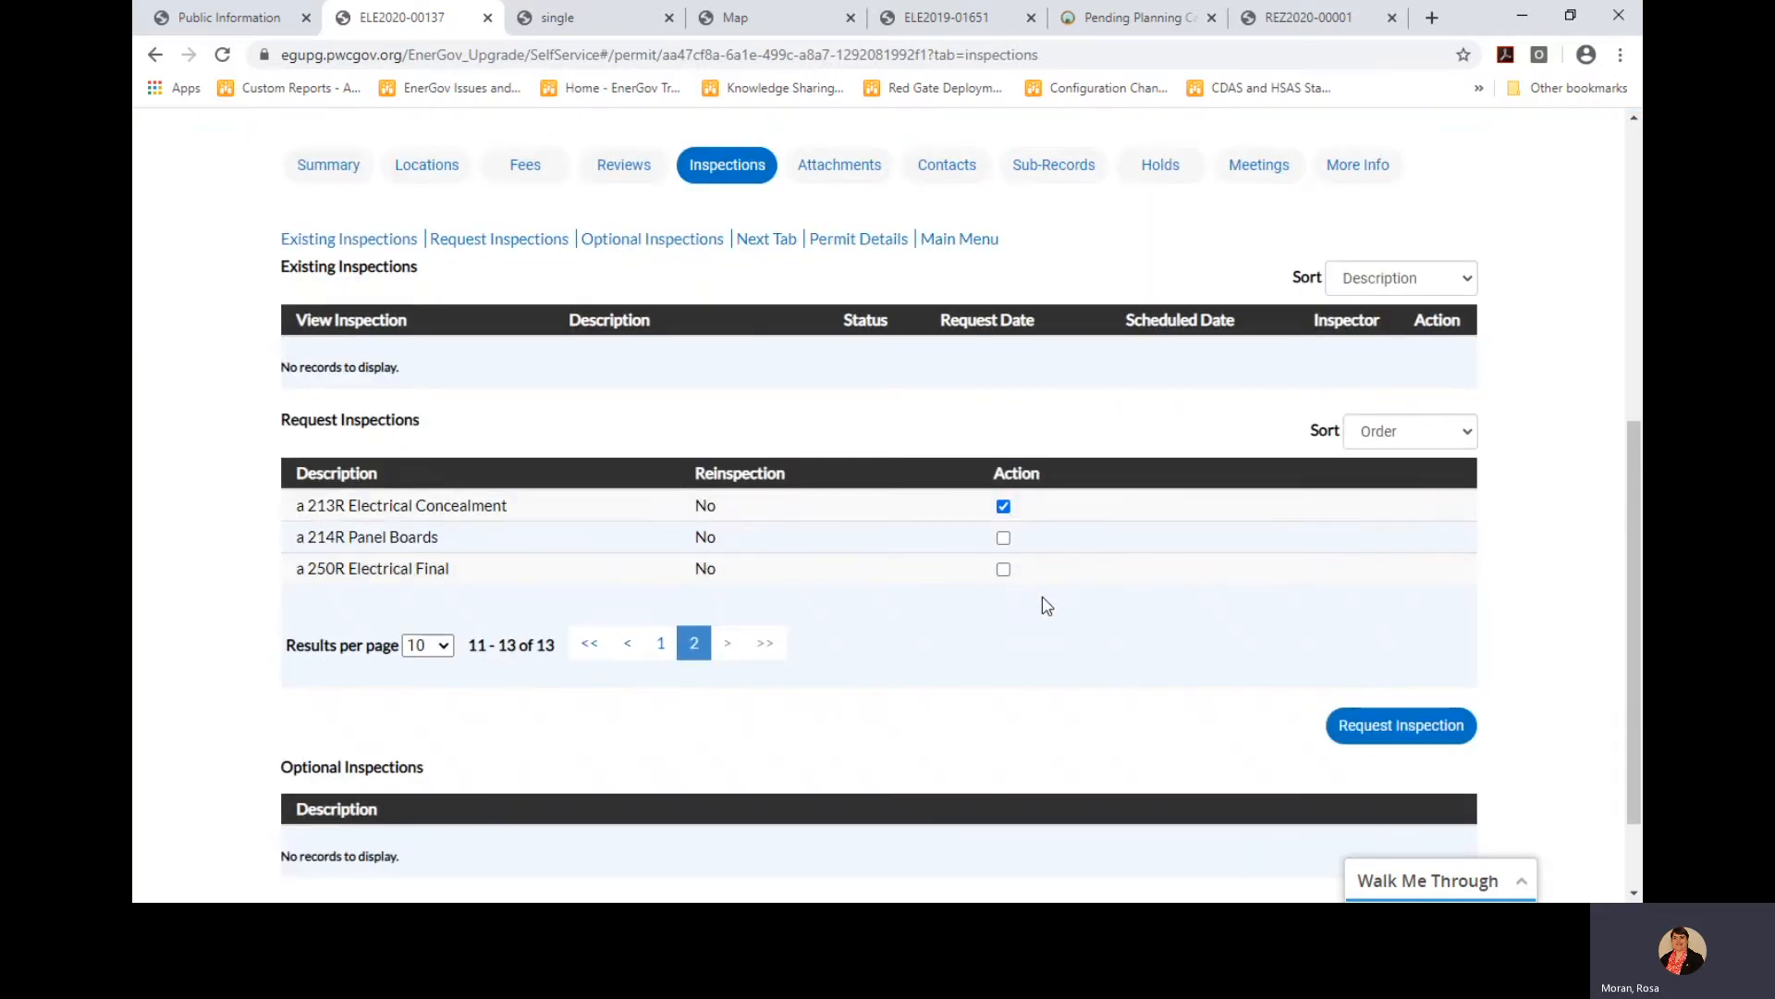
pyautogui.click(1388, 729)
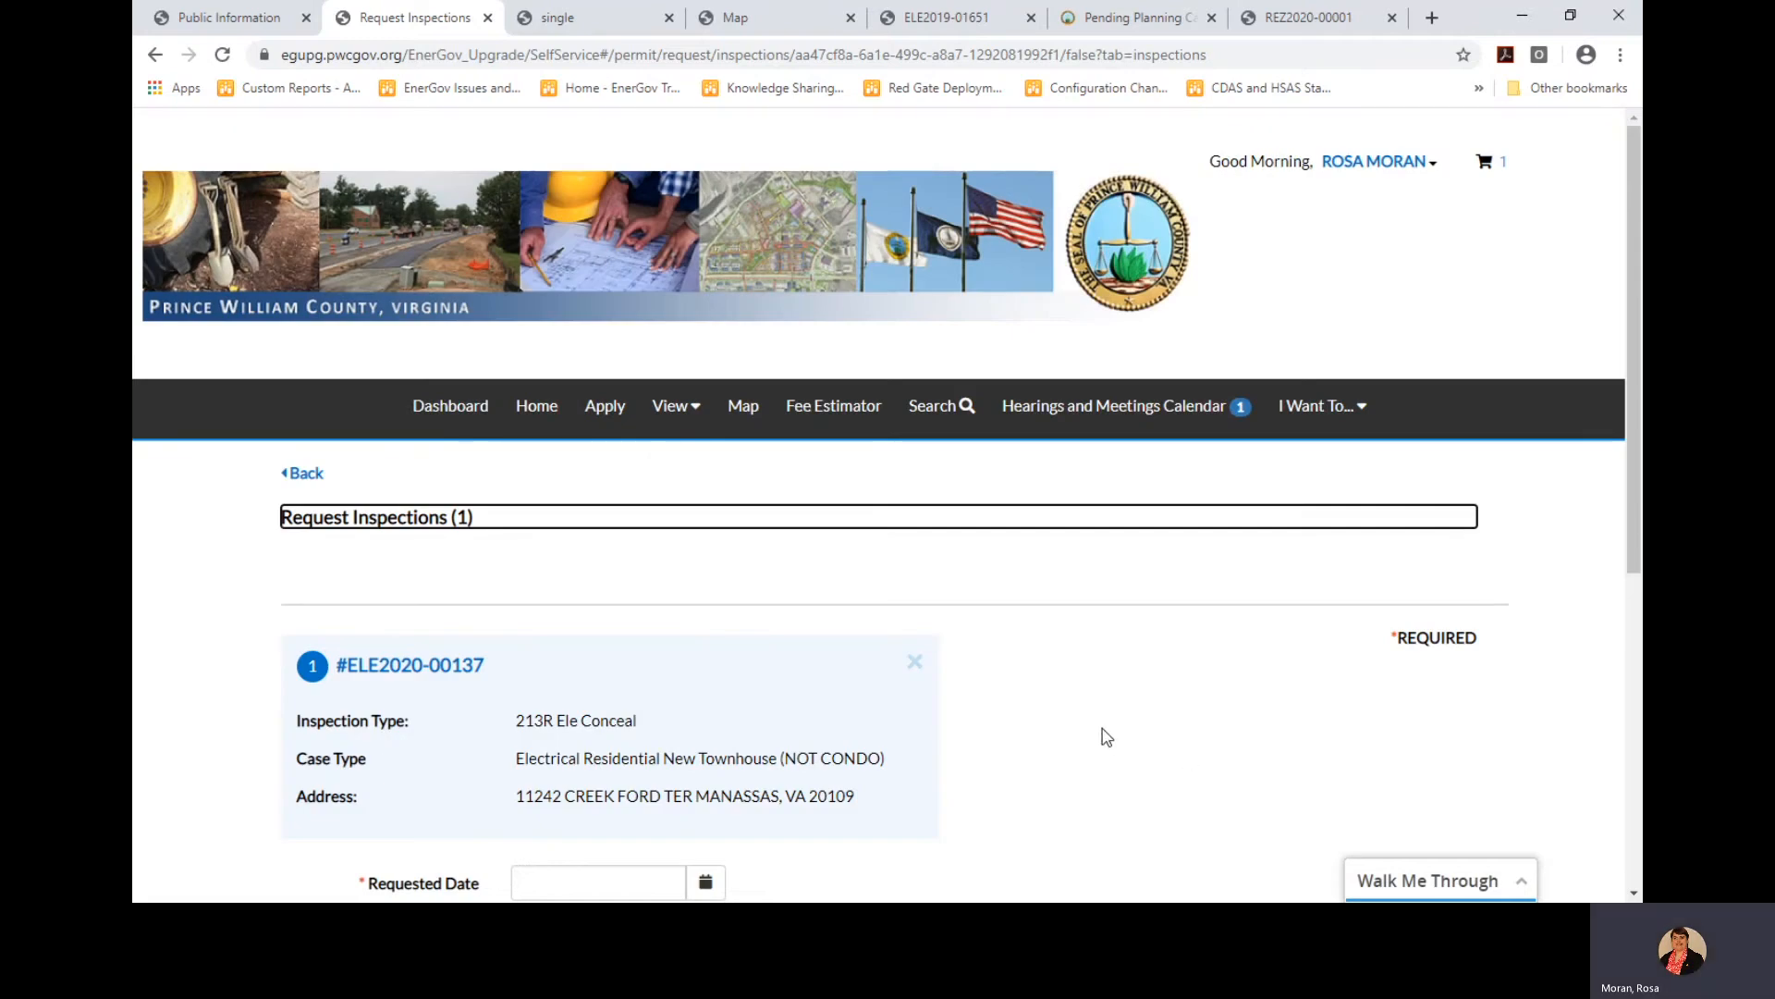
# Leave the blank 213R request form and return to the Dashboard's My Permits counts
pyautogui.scroll(-4, 1101, 740)
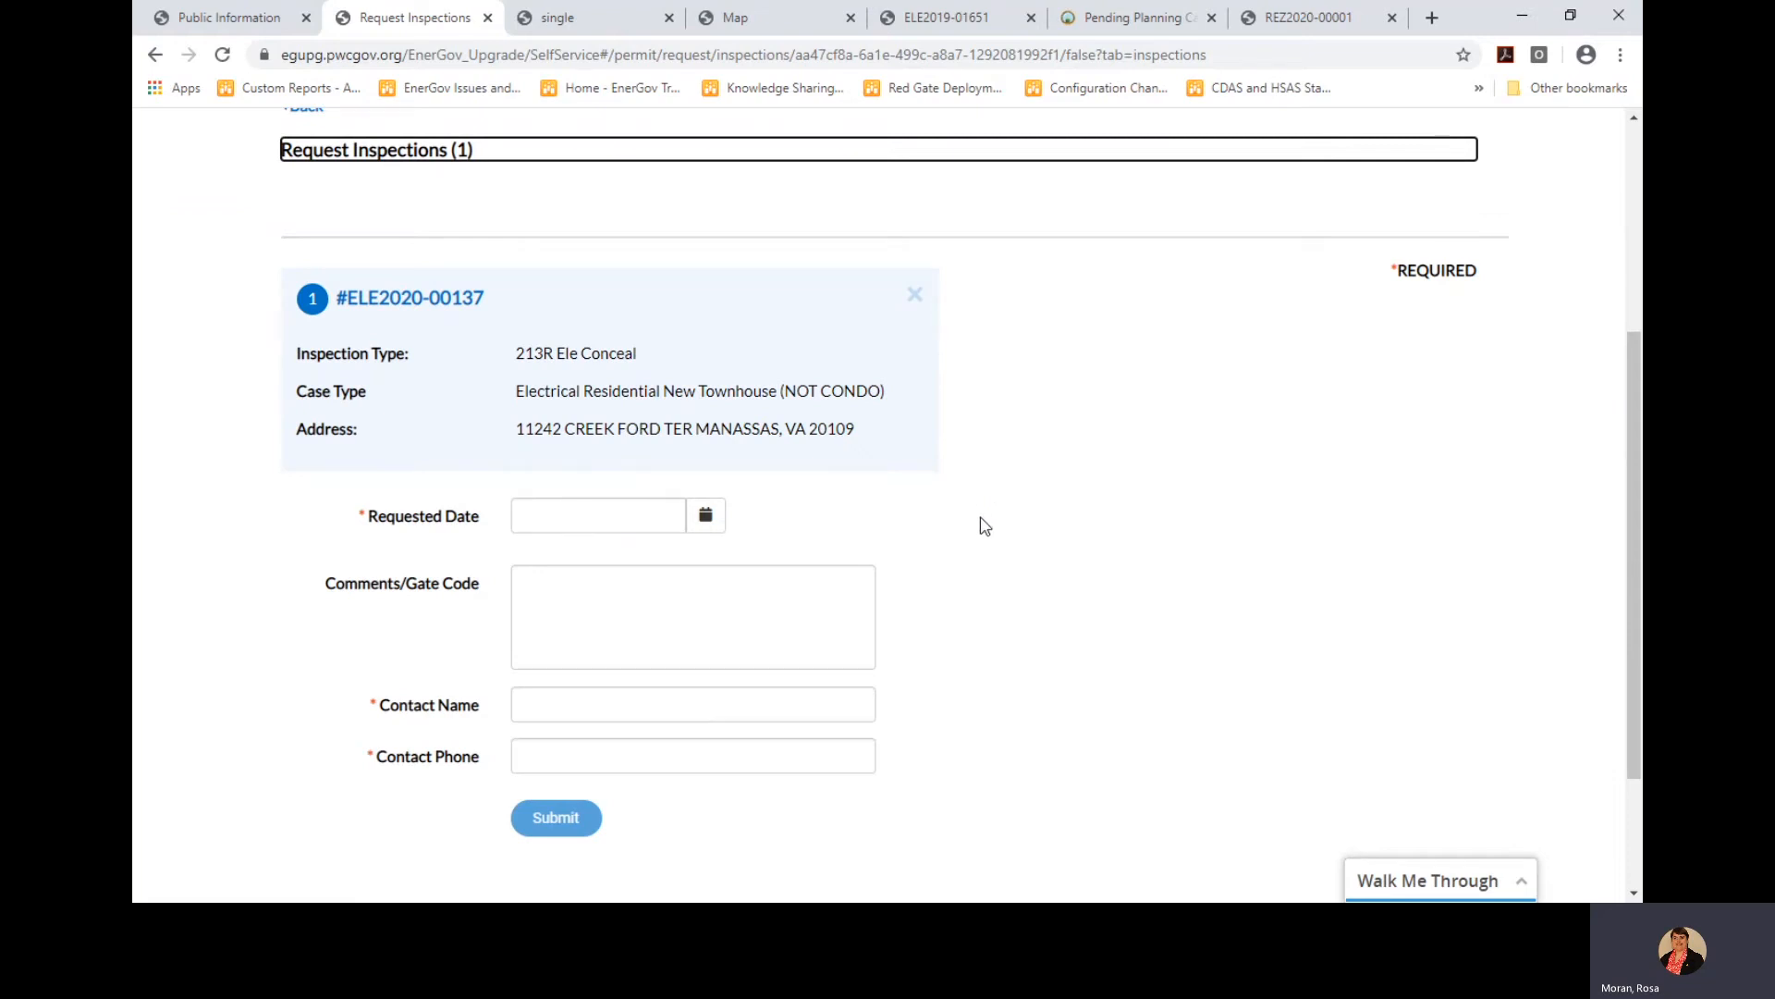
pyautogui.scroll(2, 983, 523)
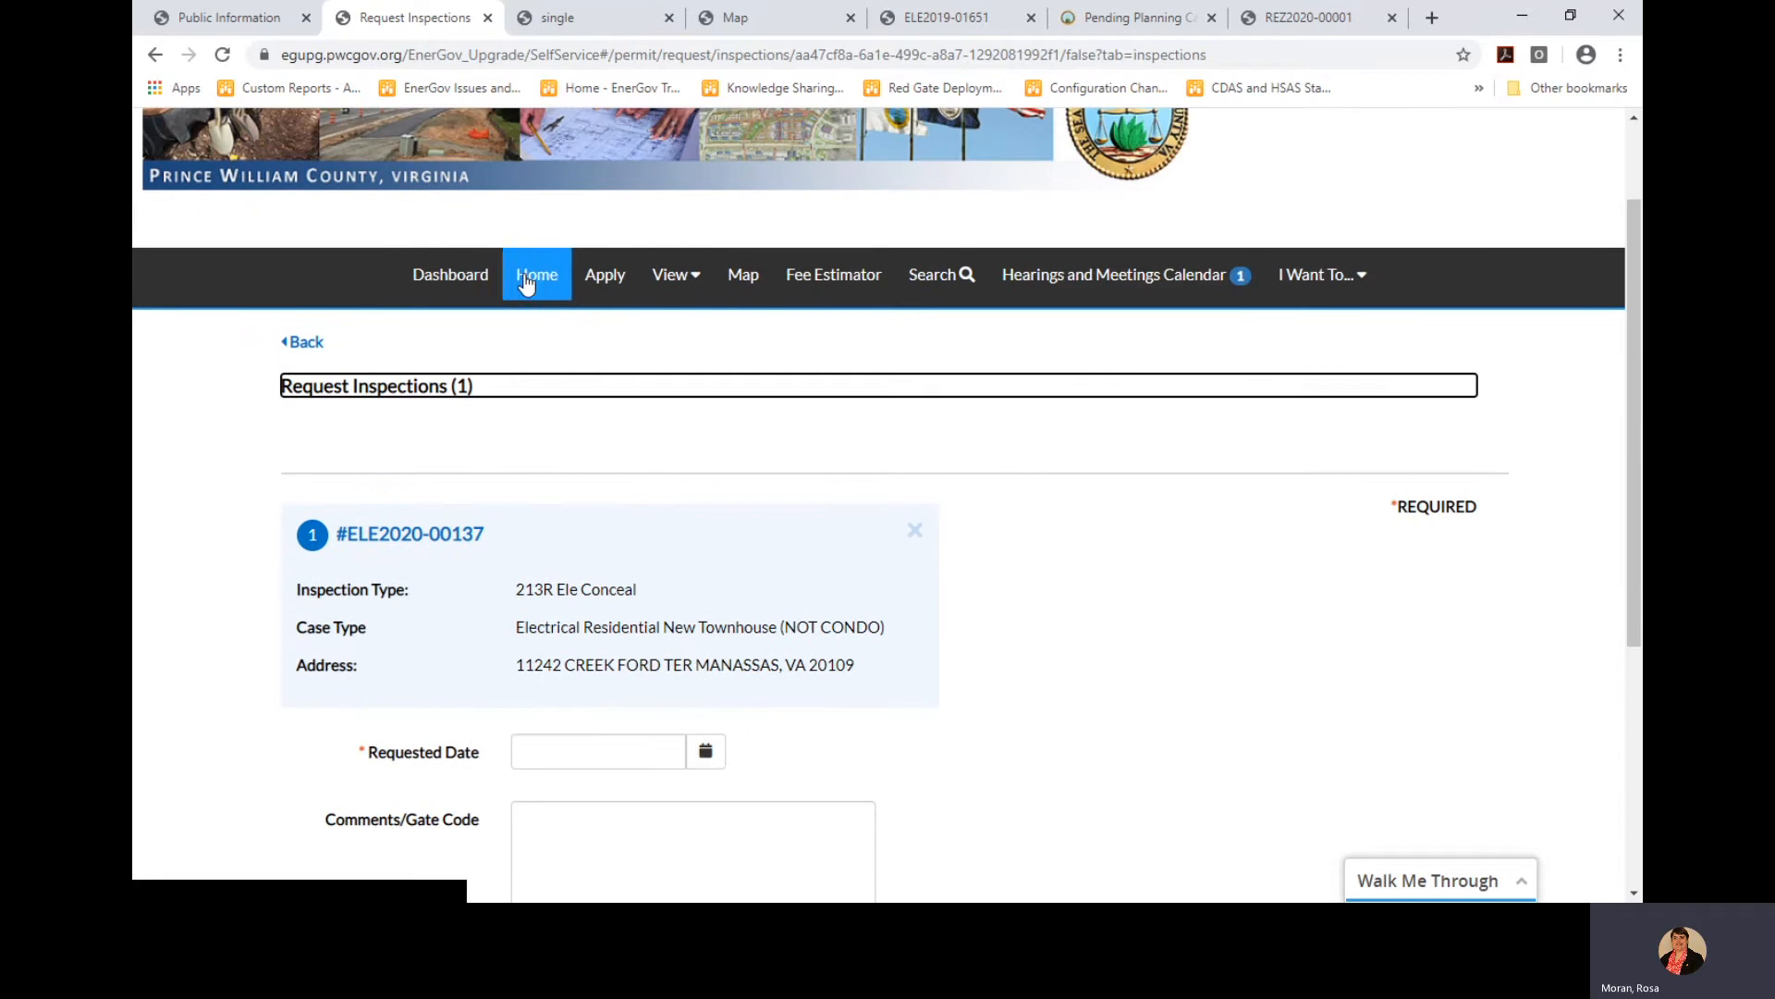
pyautogui.click(476, 288)
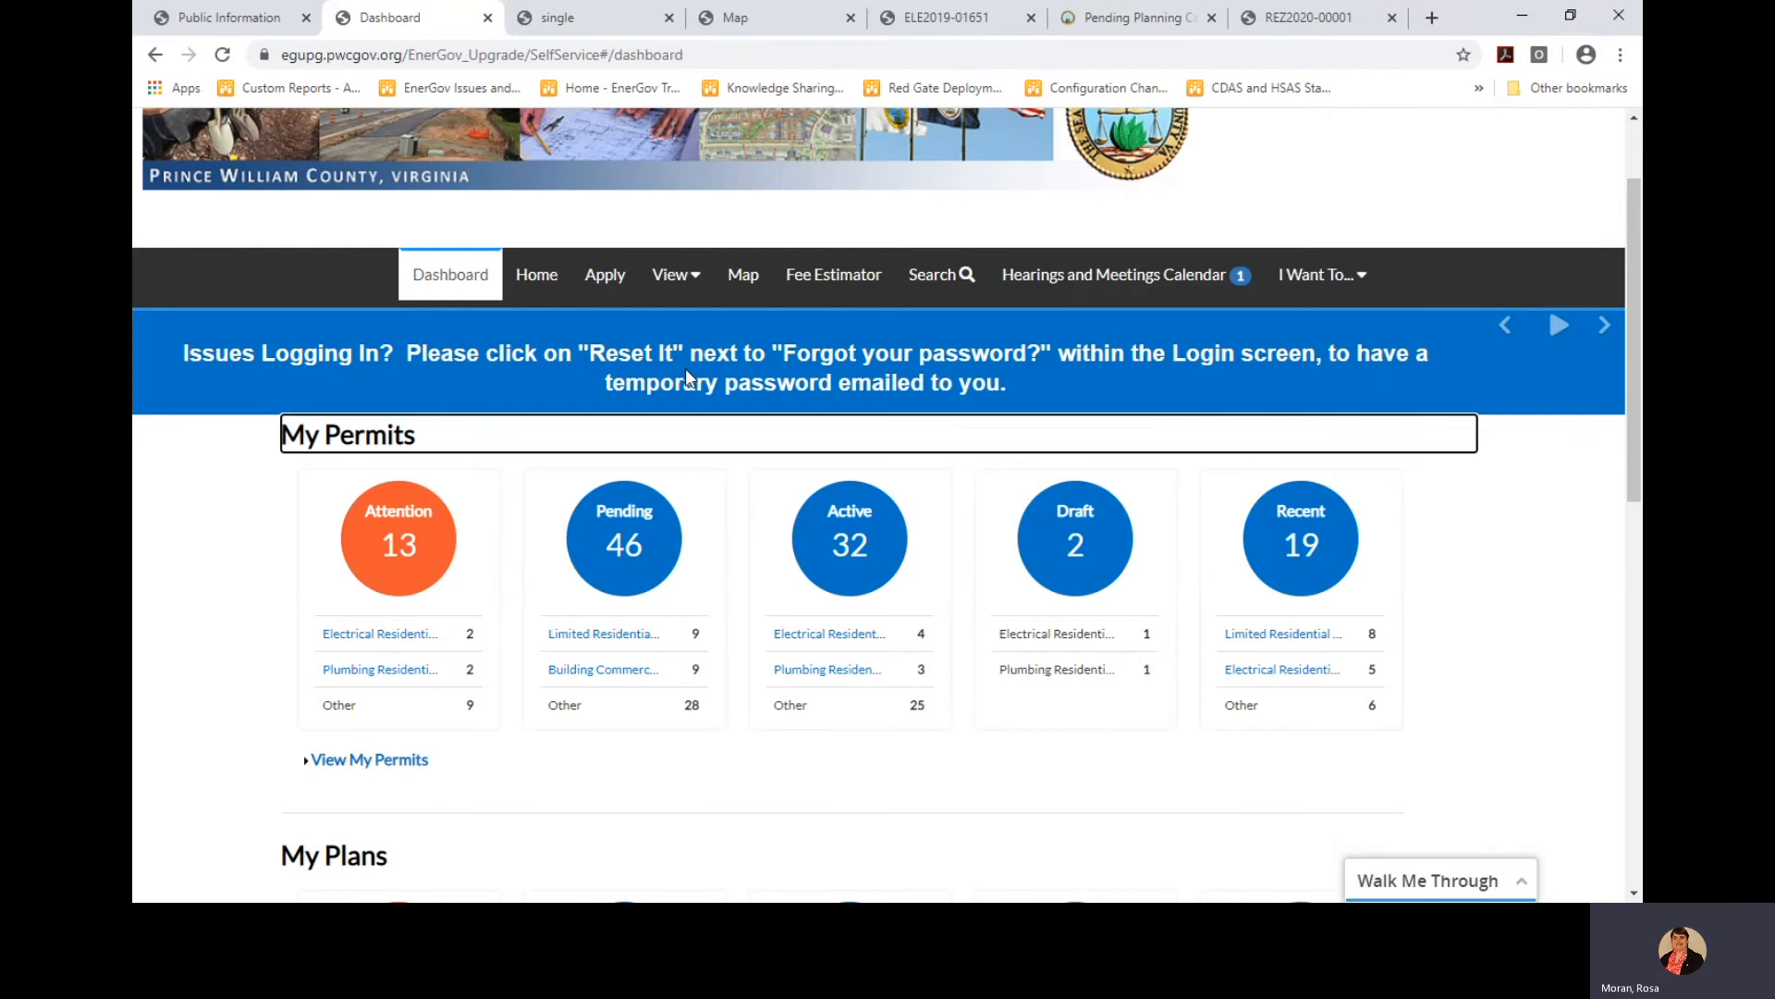
# Open View > Request Inspections and search the list for 198R inspections
pyautogui.click(674, 275)
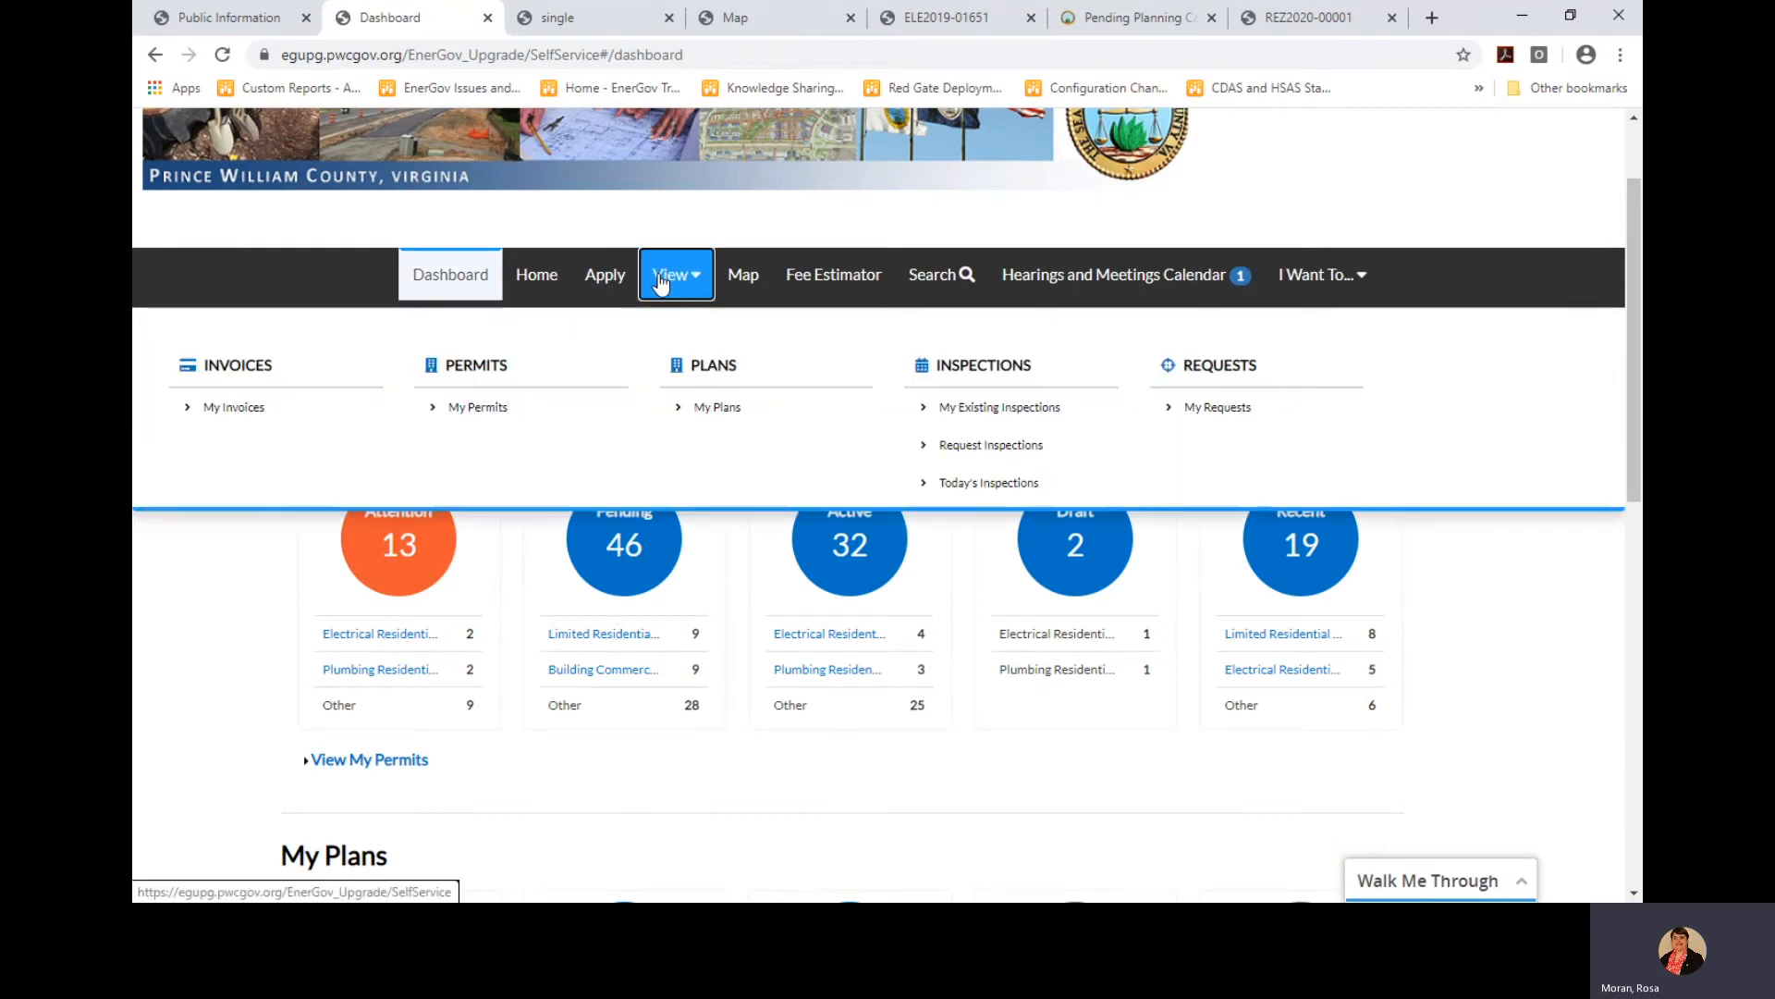
pyautogui.click(968, 452)
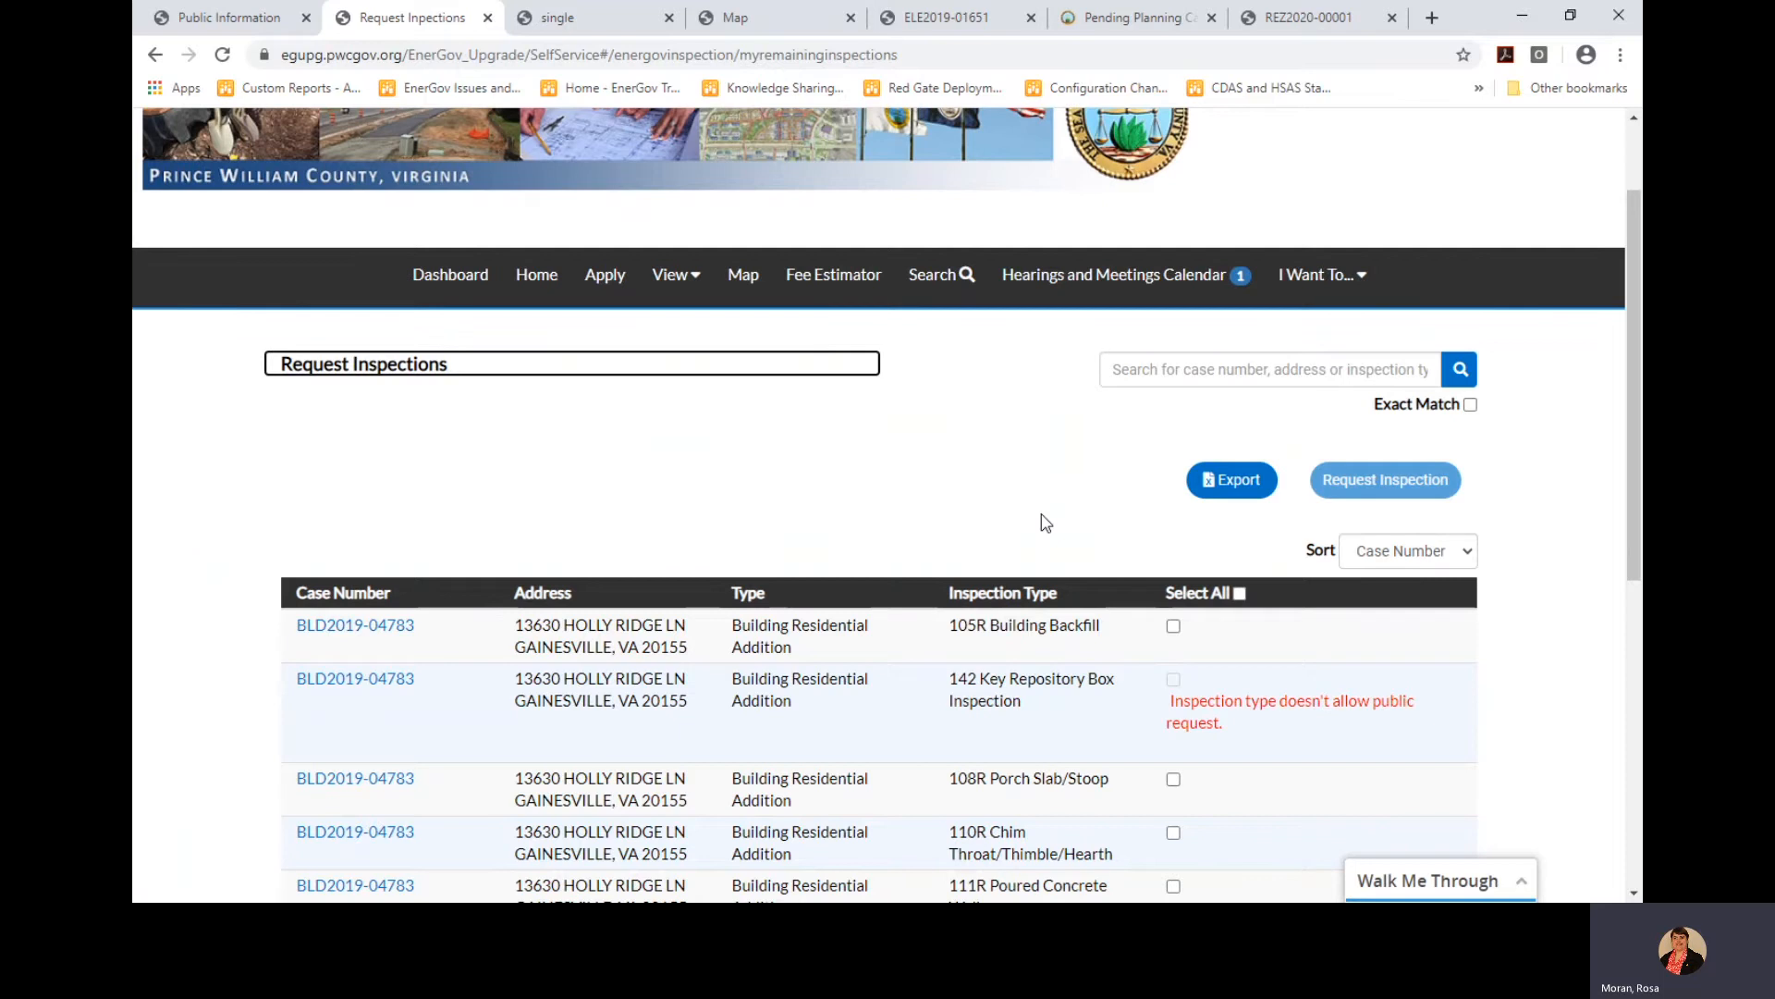
pyautogui.click(1126, 372)
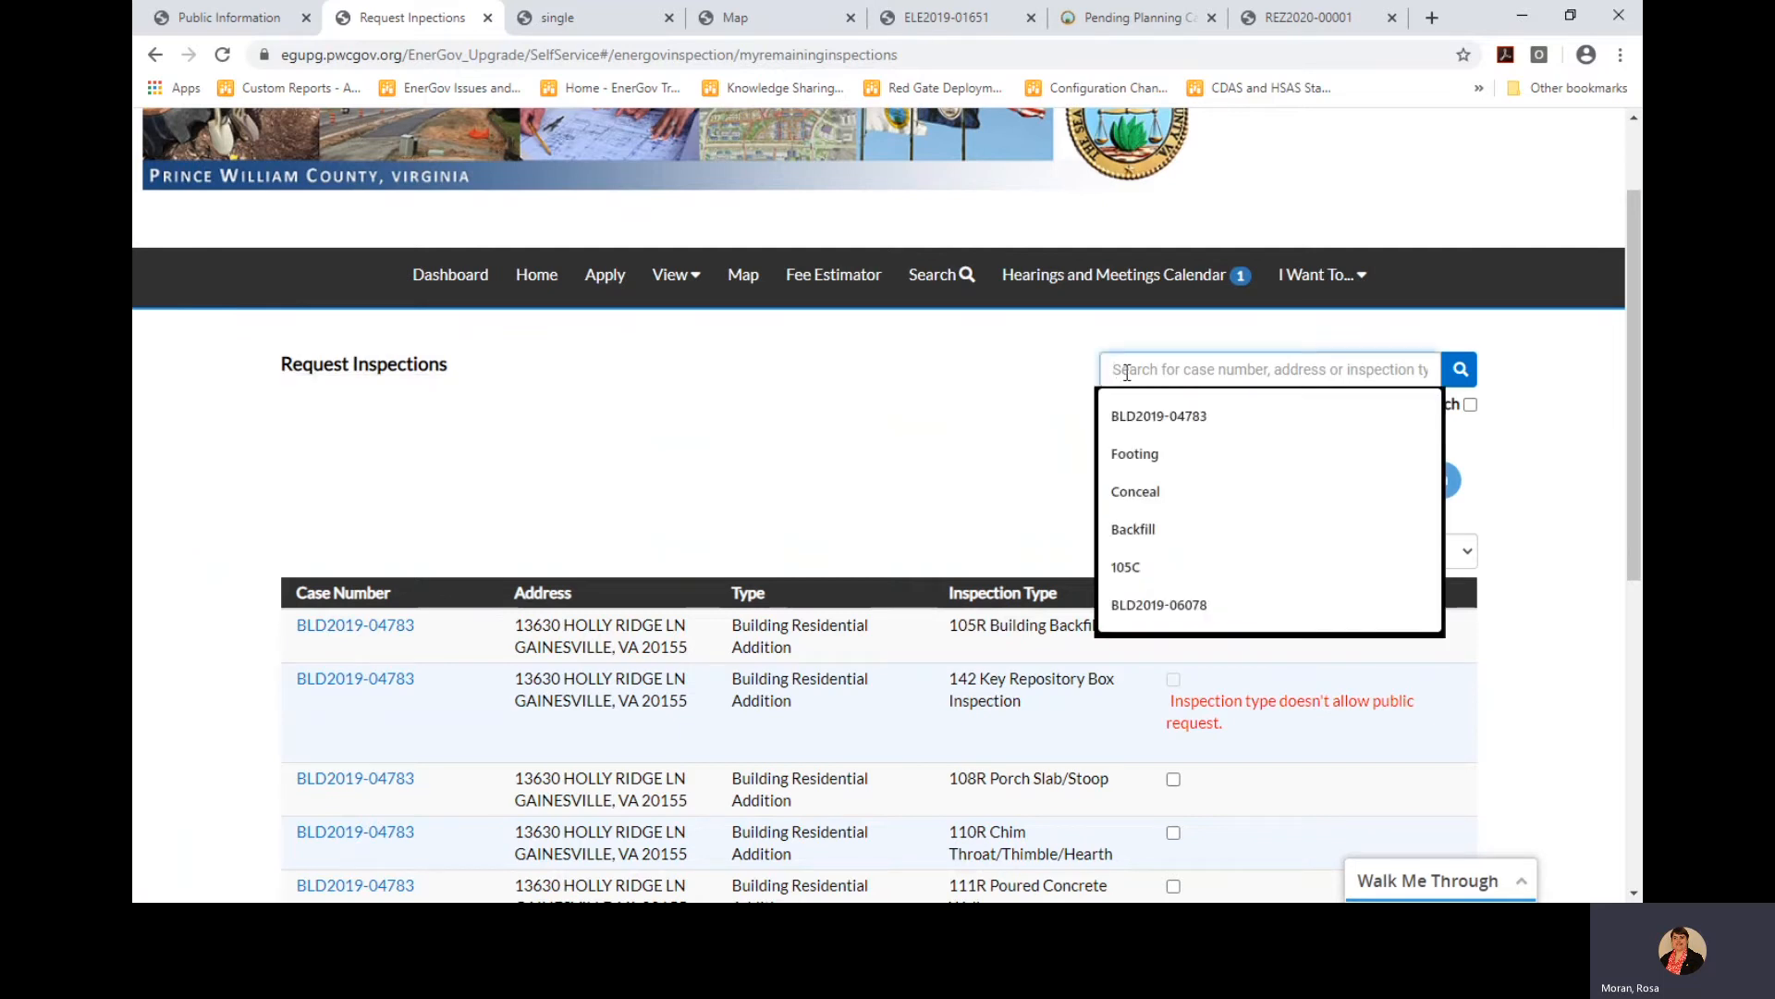
pyautogui.write('108R')
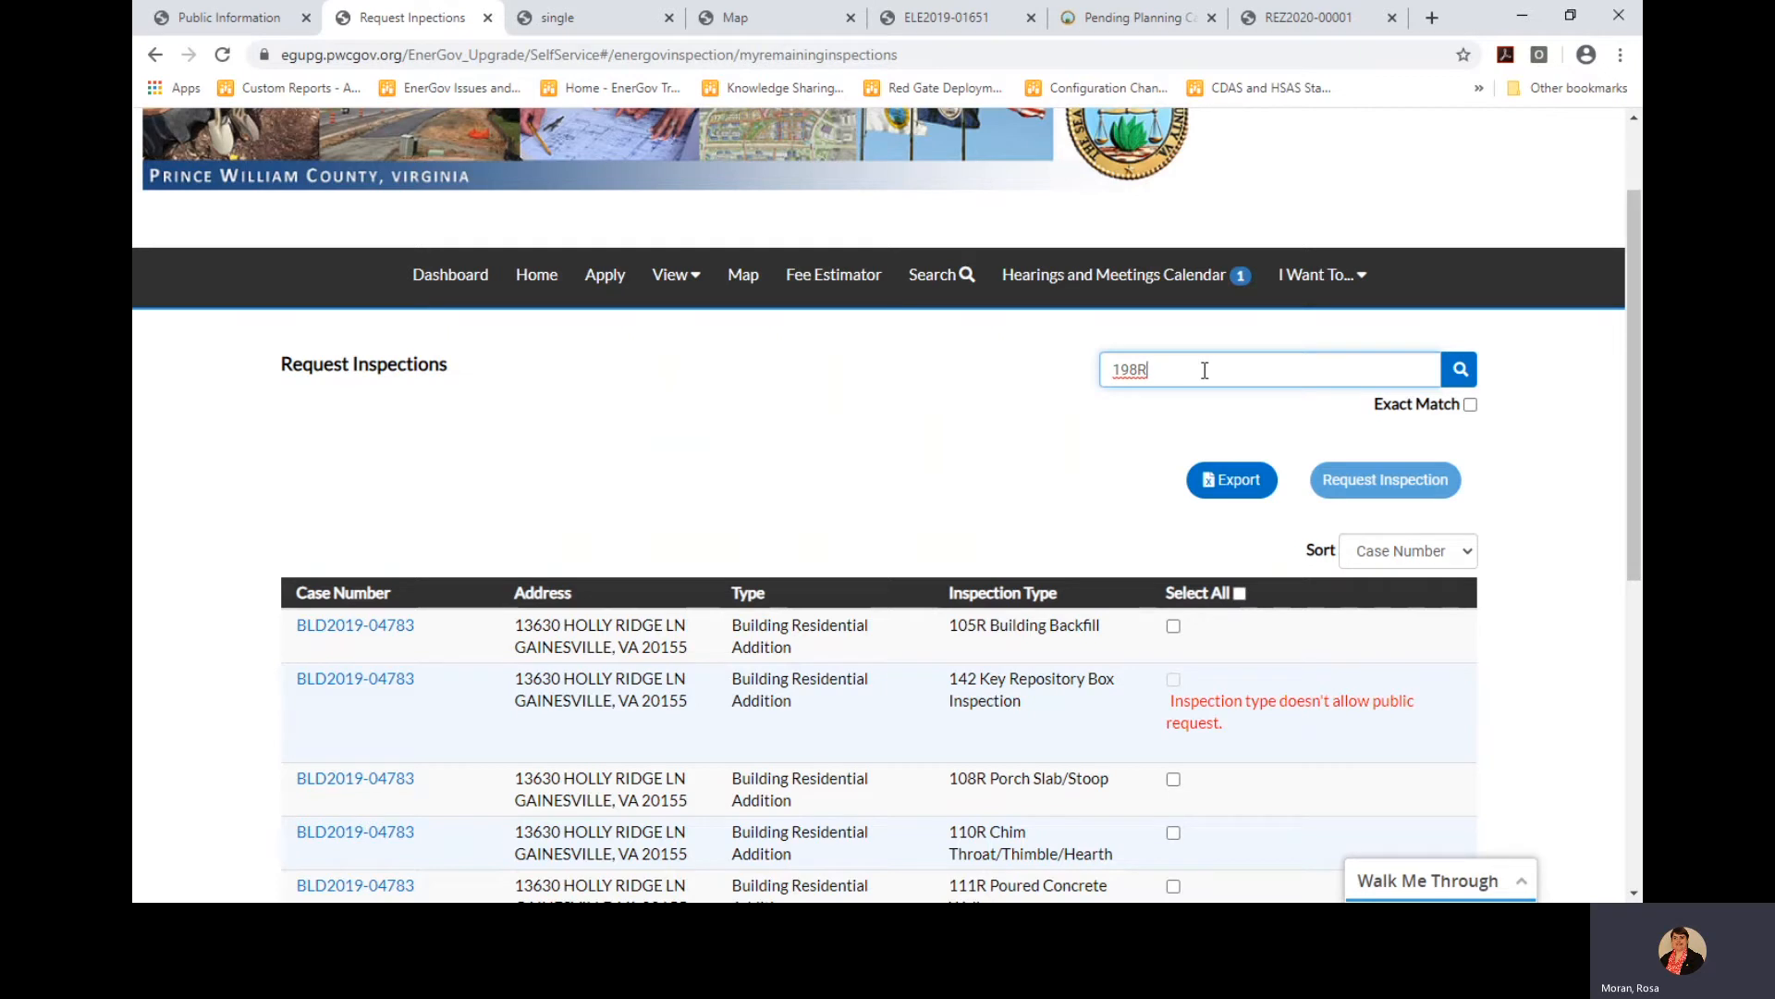
pyautogui.press('Return')
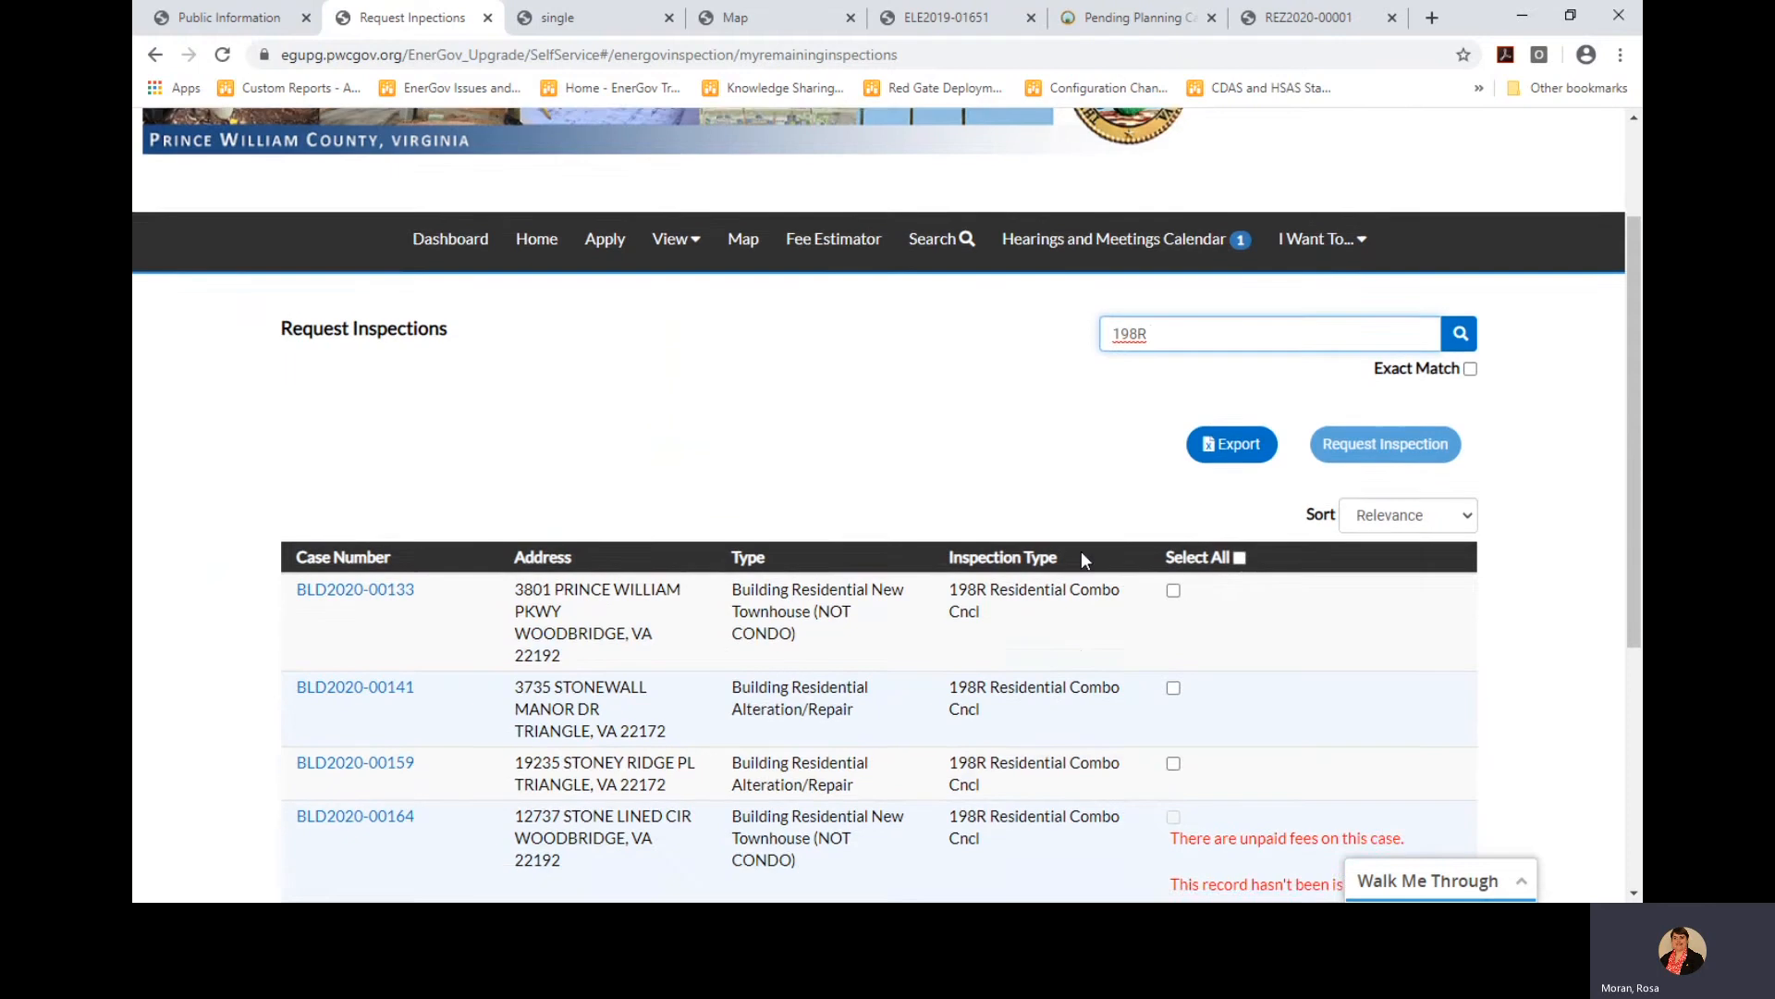
# Tick the 198R inspections for BLD2020-00159 and BLD2020-00142
pyautogui.scroll(-3, 1082, 554)
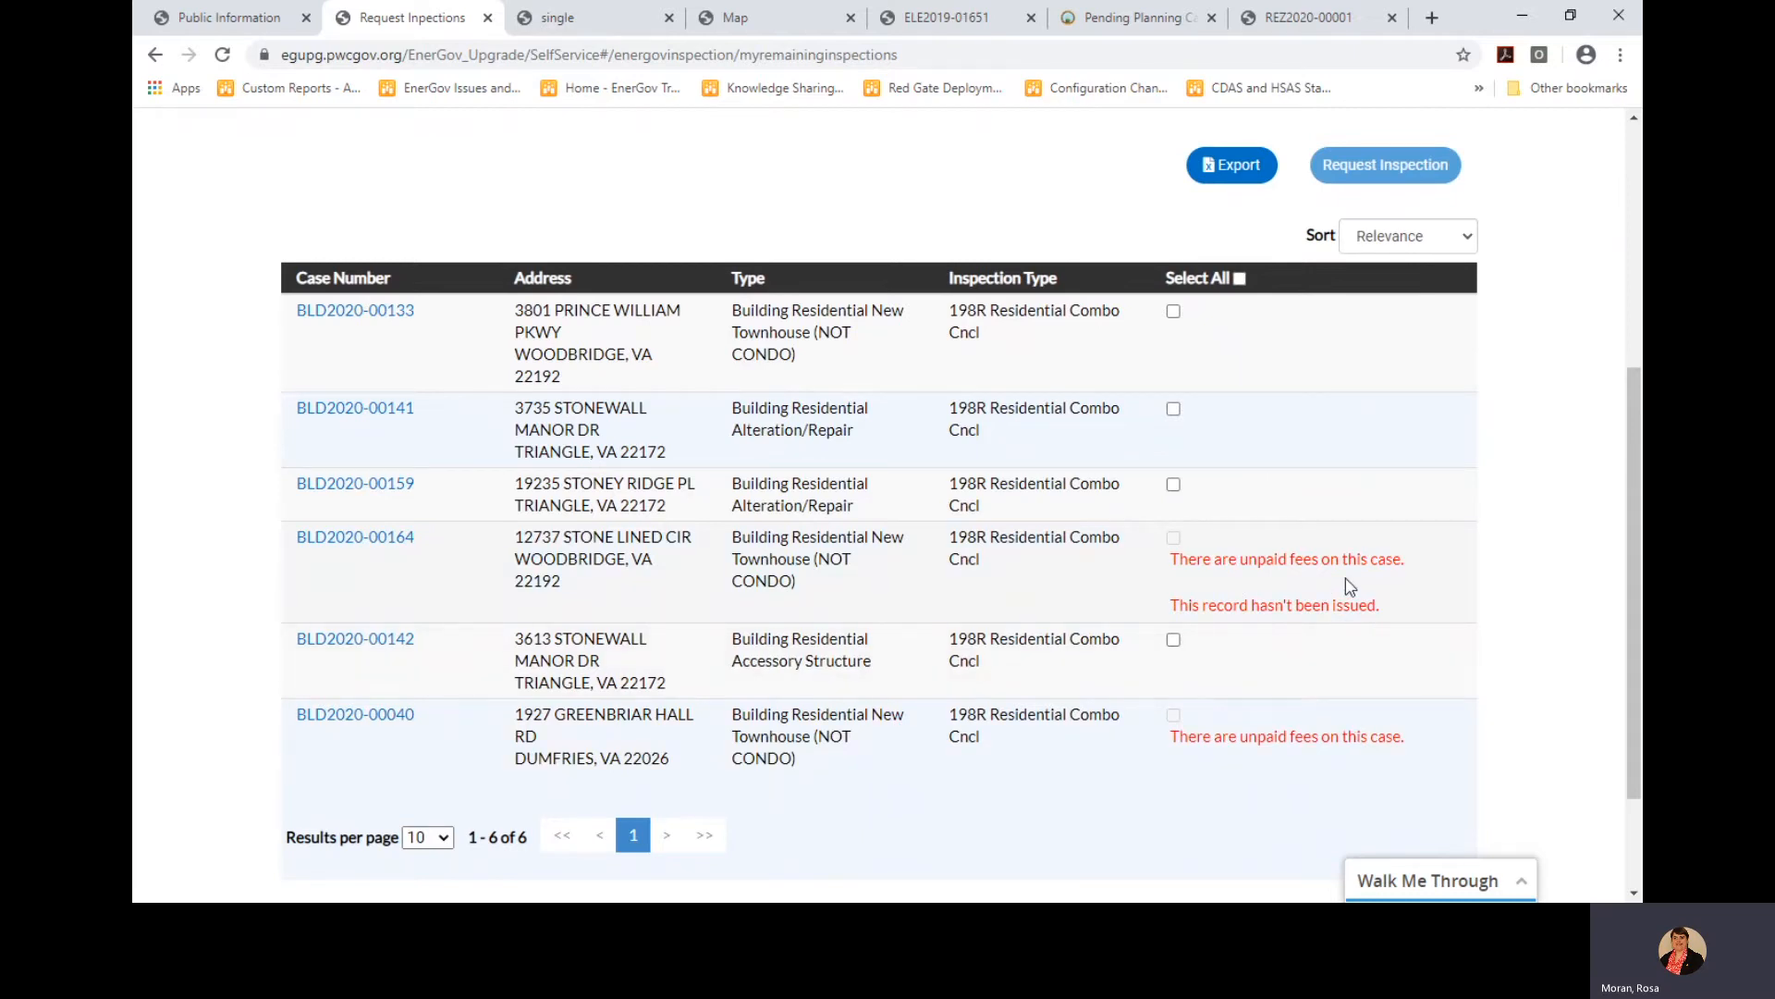
pyautogui.scroll(3, 1350, 586)
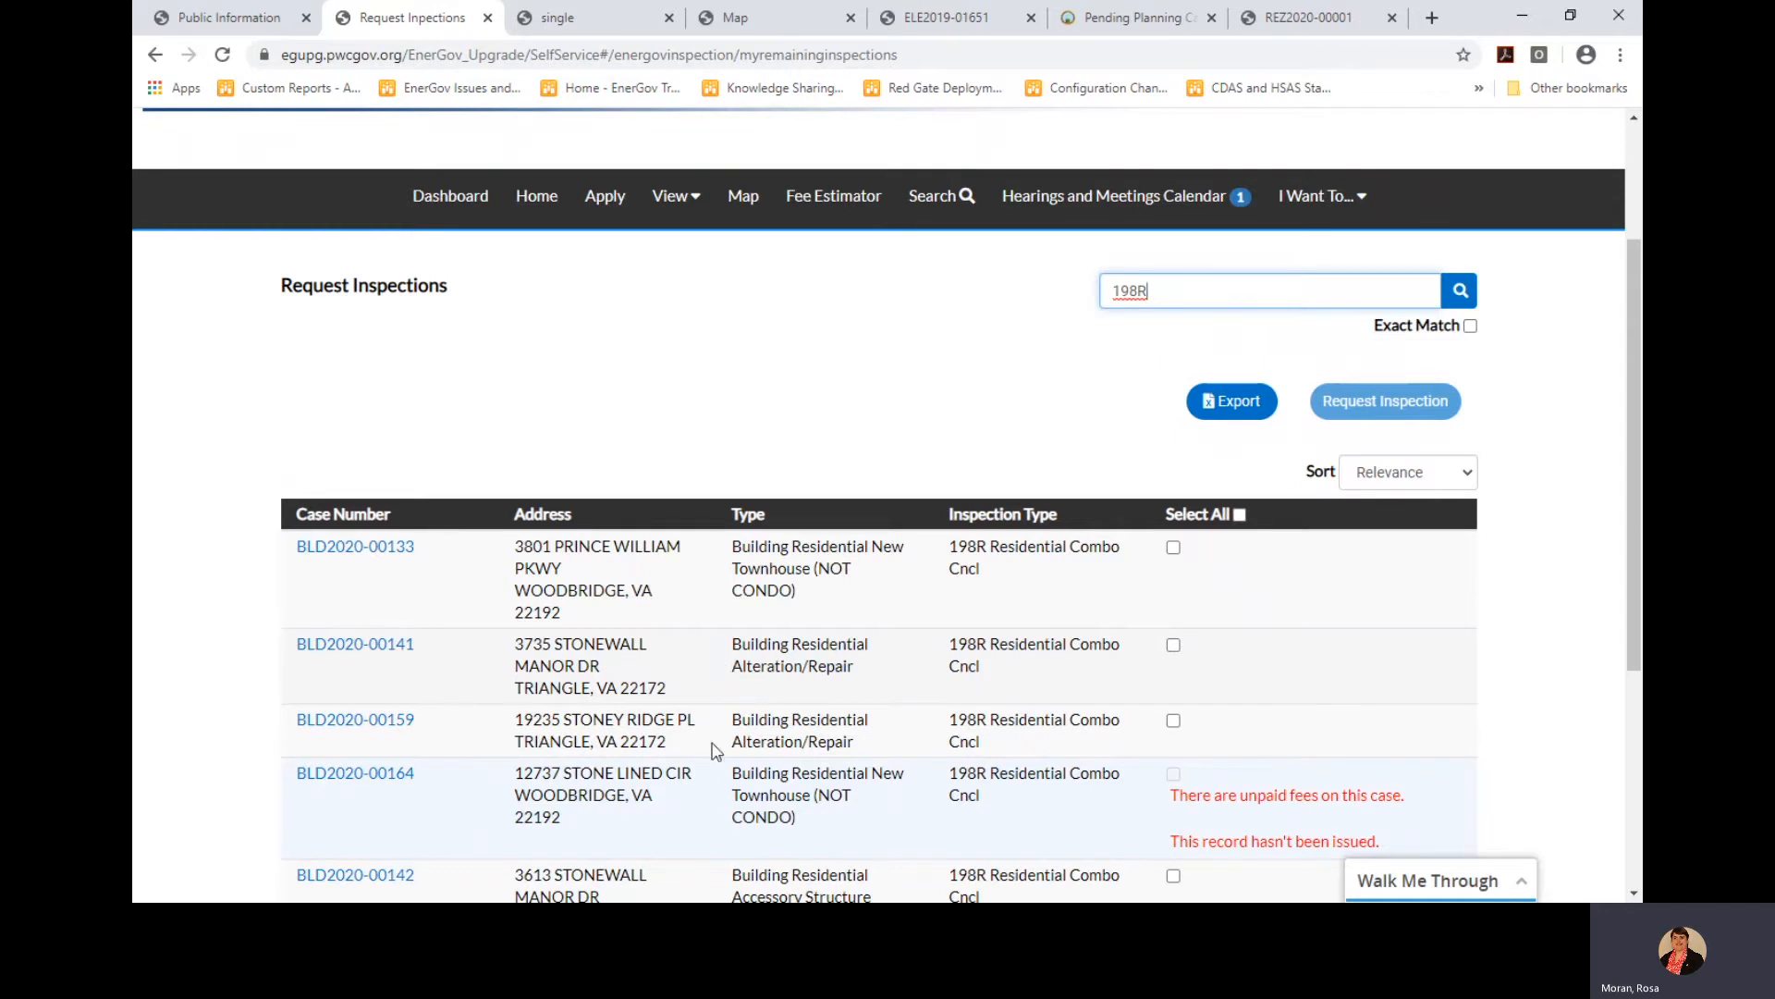
pyautogui.scroll(-2, 1139, 726)
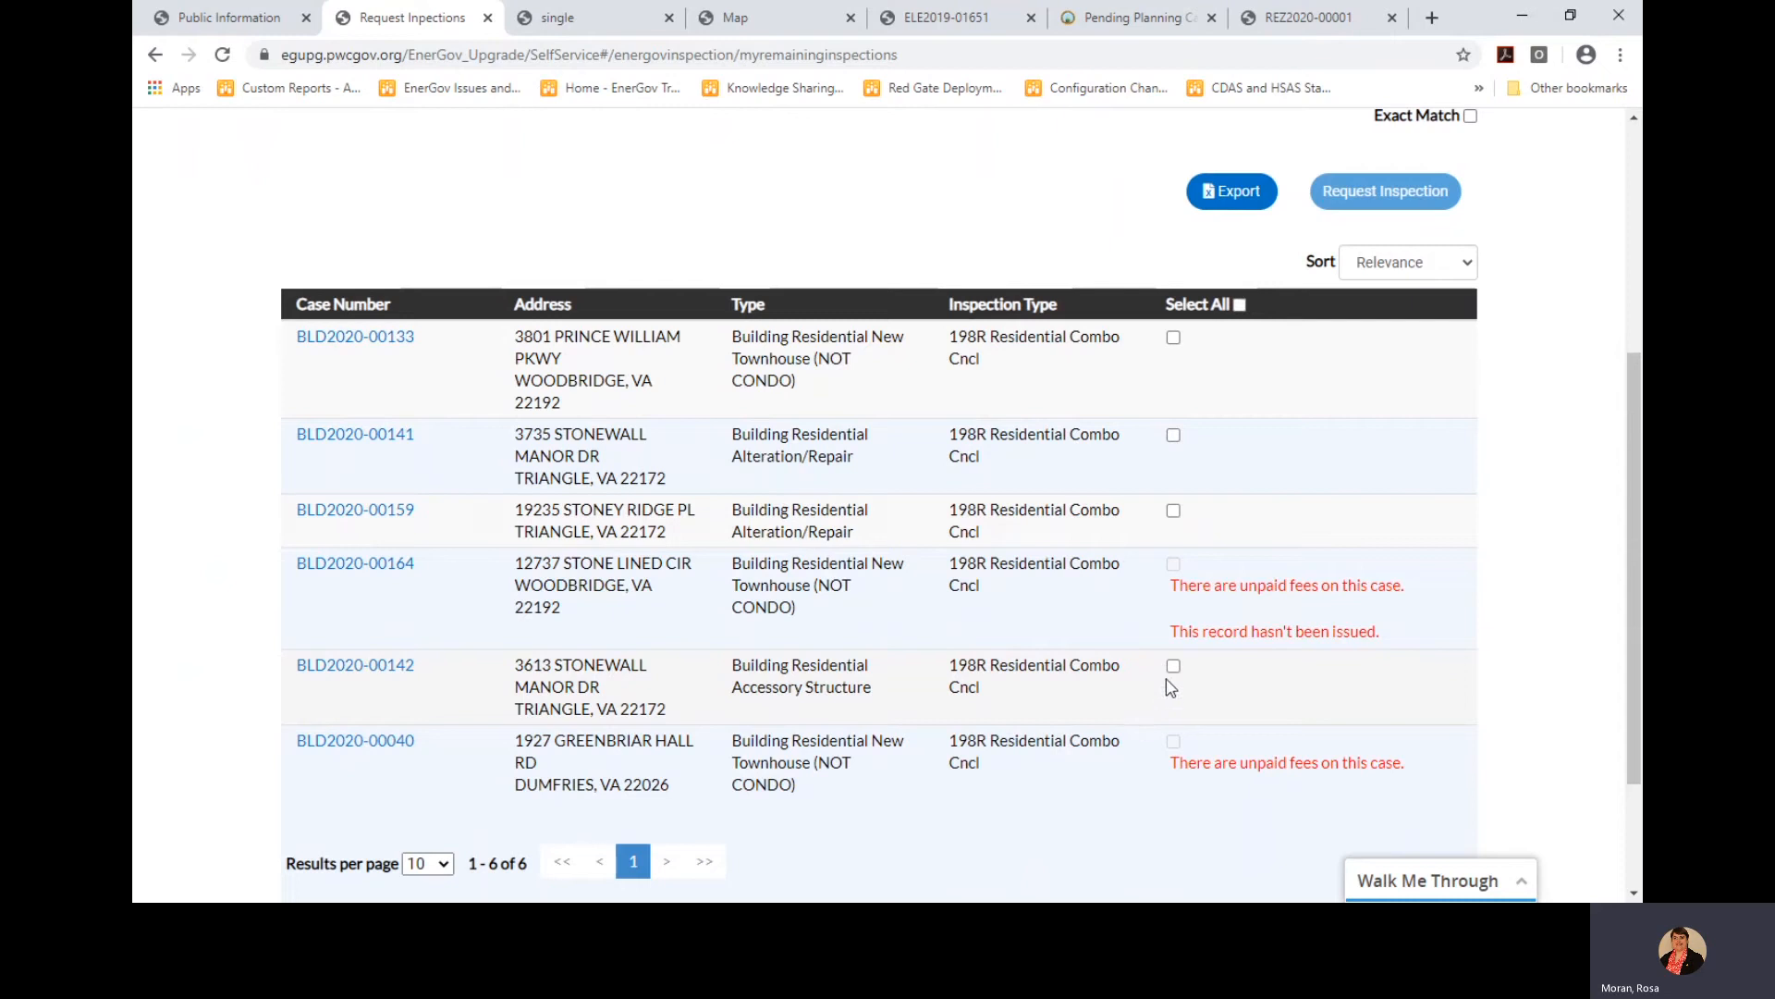
pyautogui.click(1173, 511)
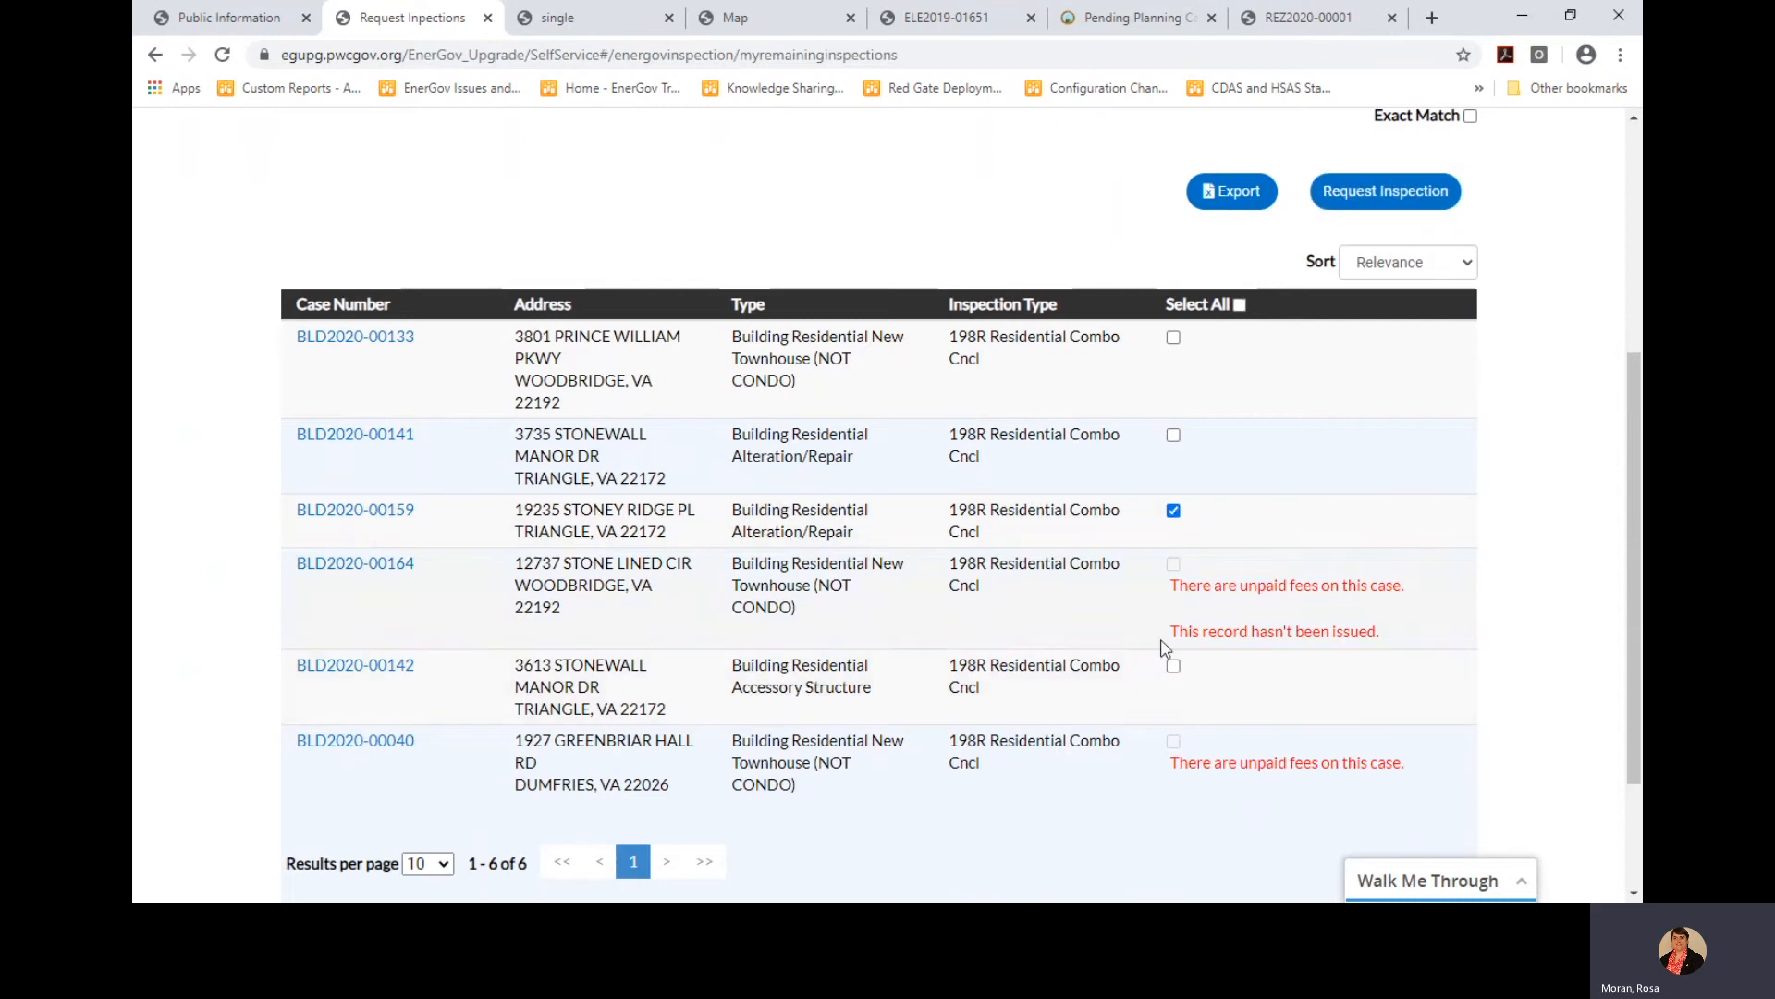
pyautogui.click(1173, 666)
pyautogui.scroll(-2, 1146, 740)
# Request both inspections, setting BLD2020-00142's date to 04/30/2020 with the saved contact name and phone
pyautogui.click(1406, 869)
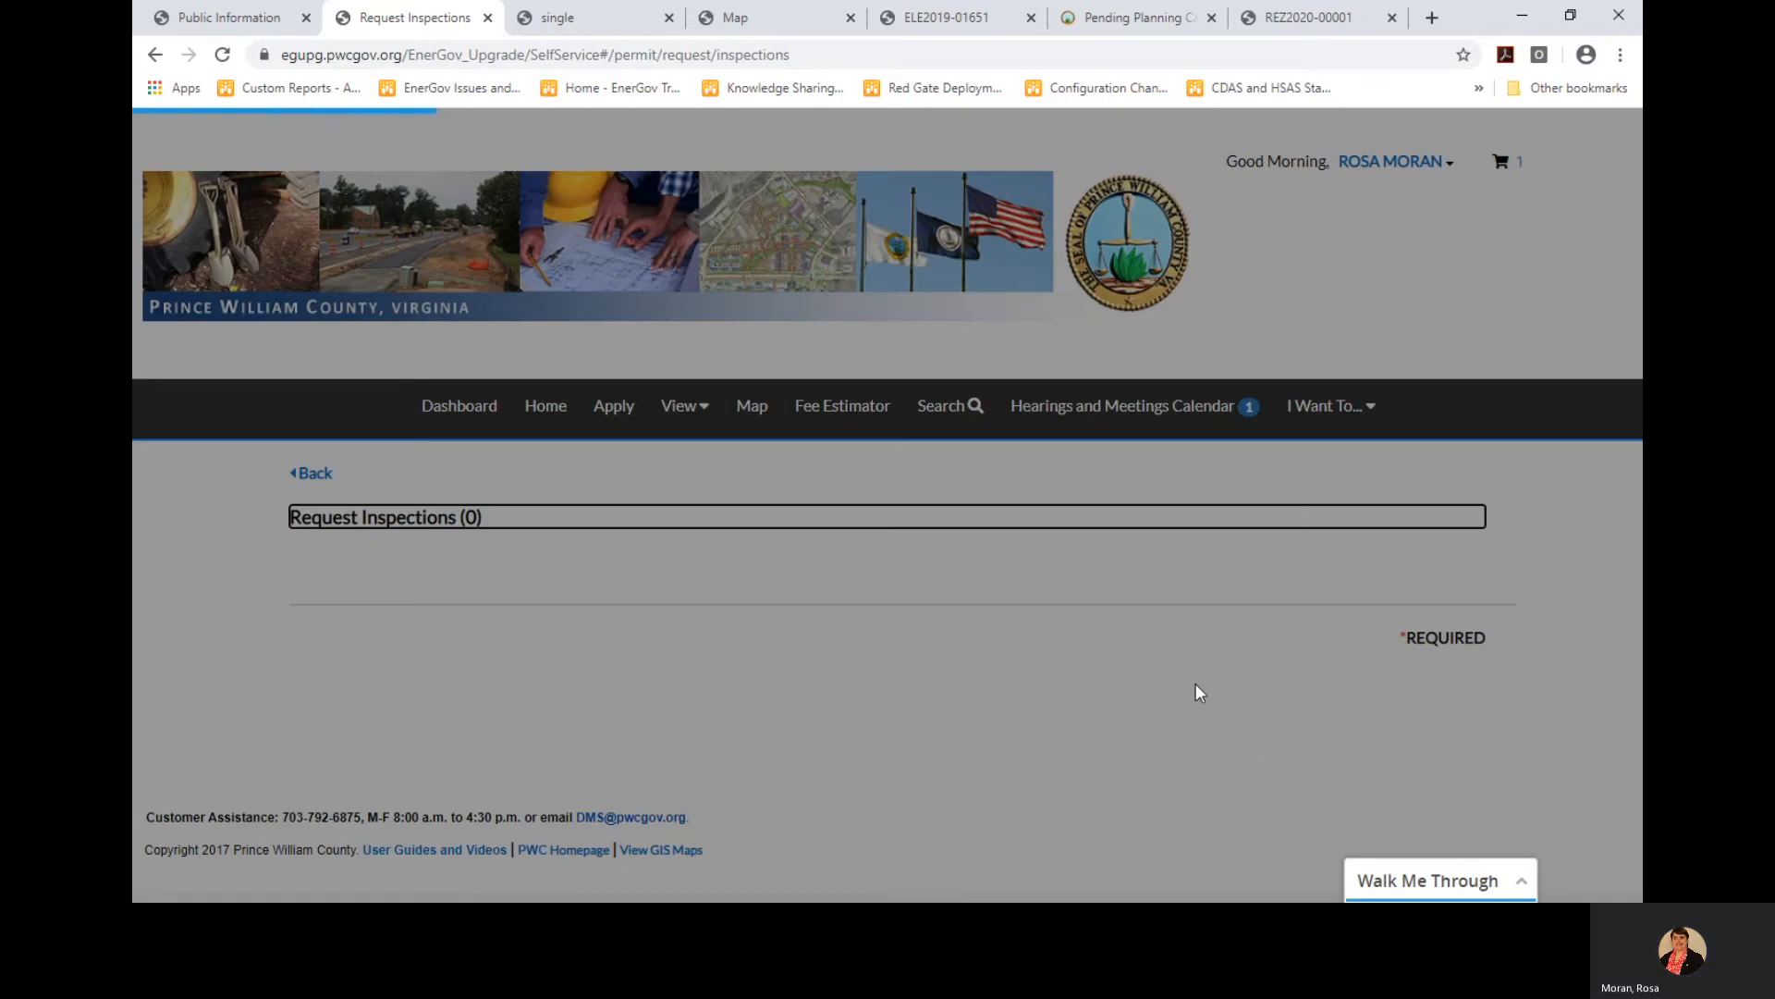
pyautogui.scroll(-3, 1156, 708)
pyautogui.scroll(-3, 1154, 709)
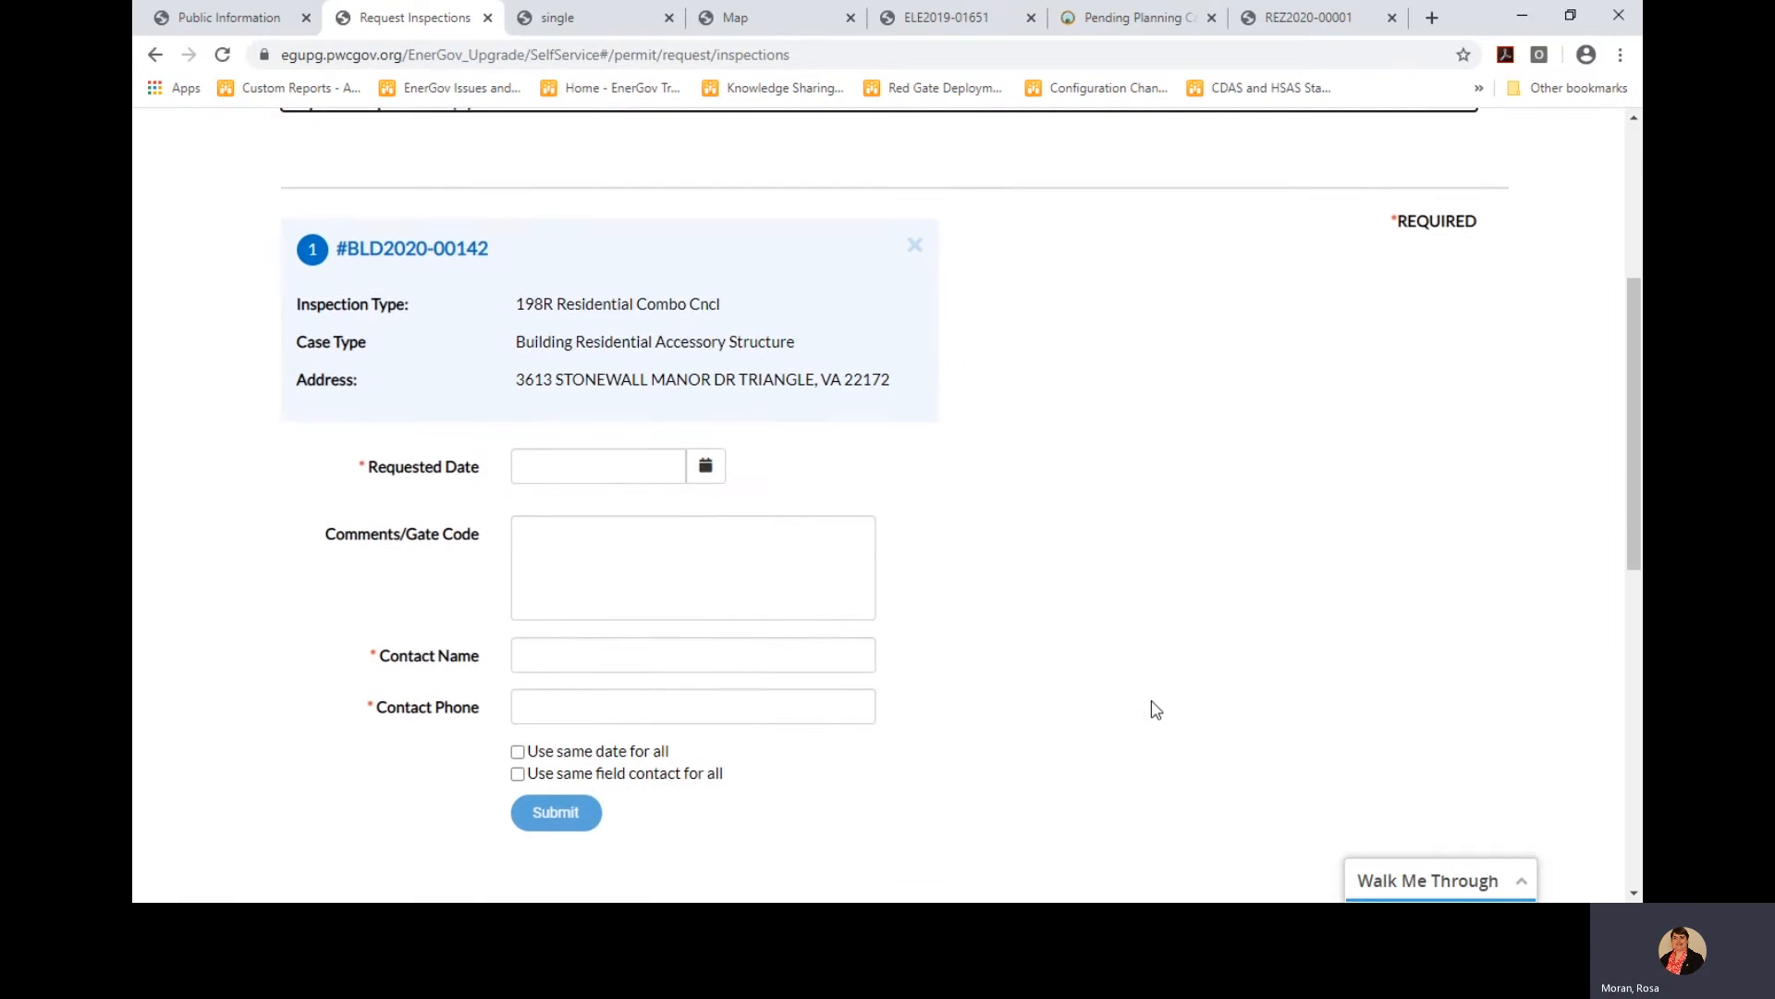
pyautogui.moveTo(1636, 467); pyautogui.dragTo(1642, 701)
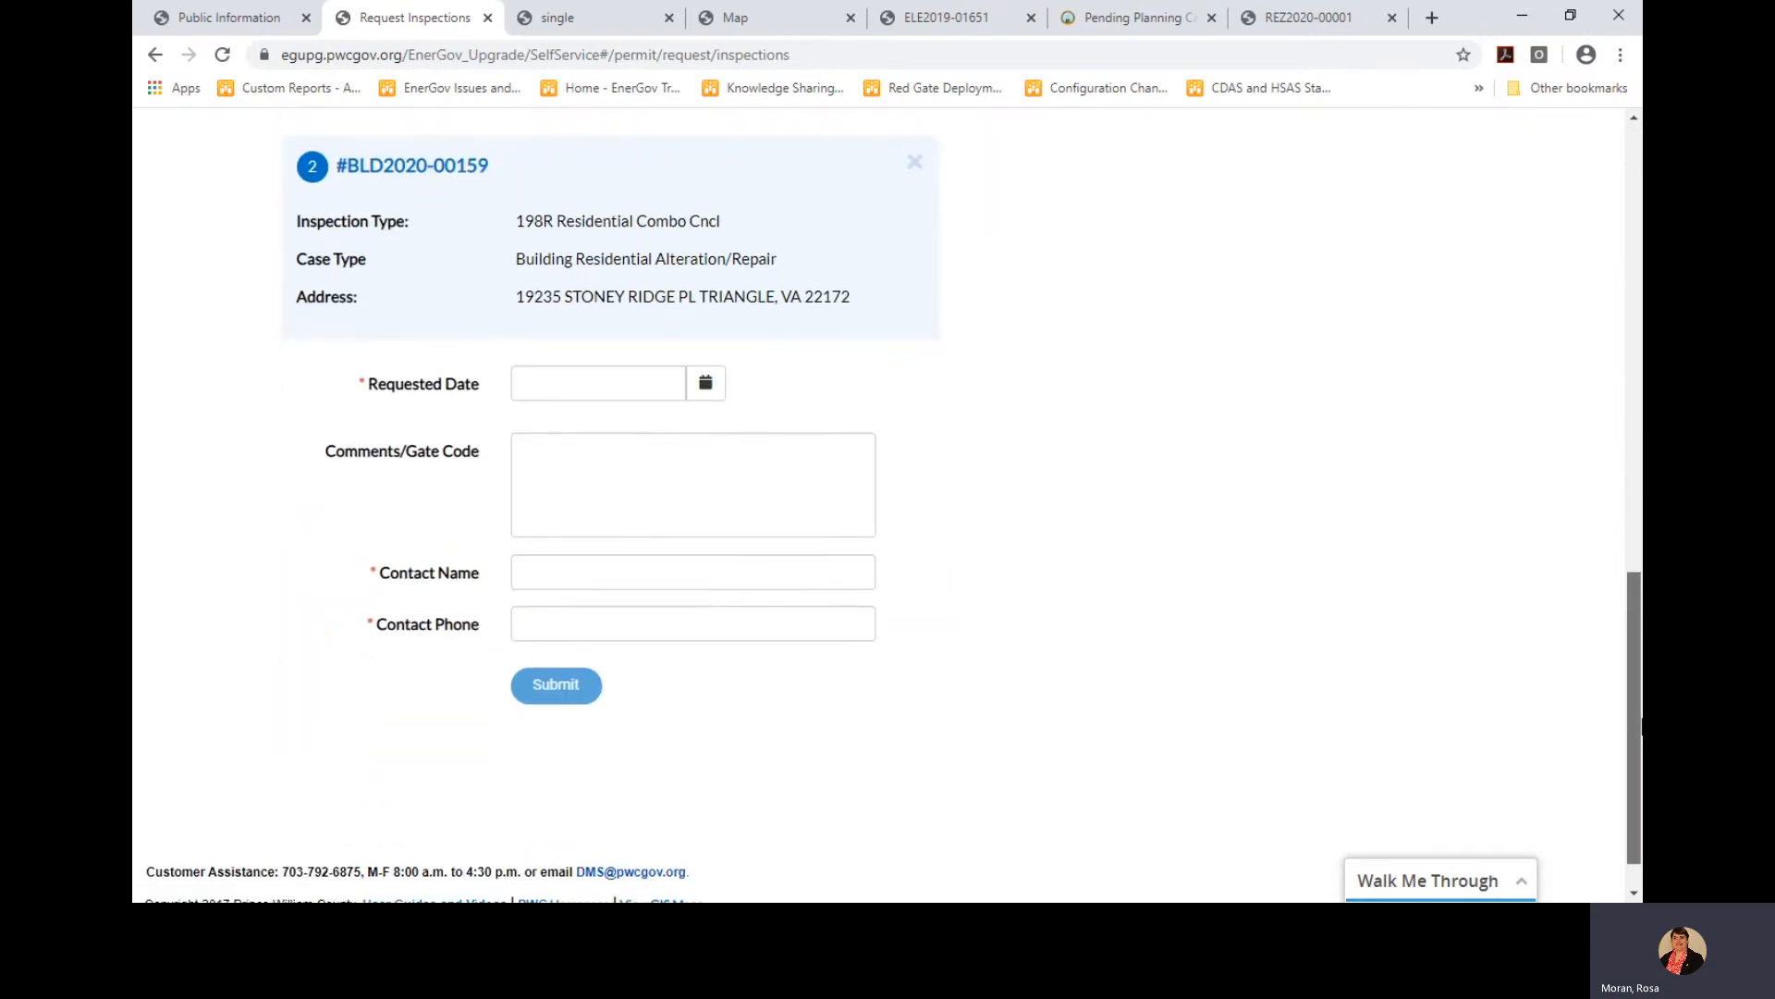
pyautogui.scroll(8, 1613, 428)
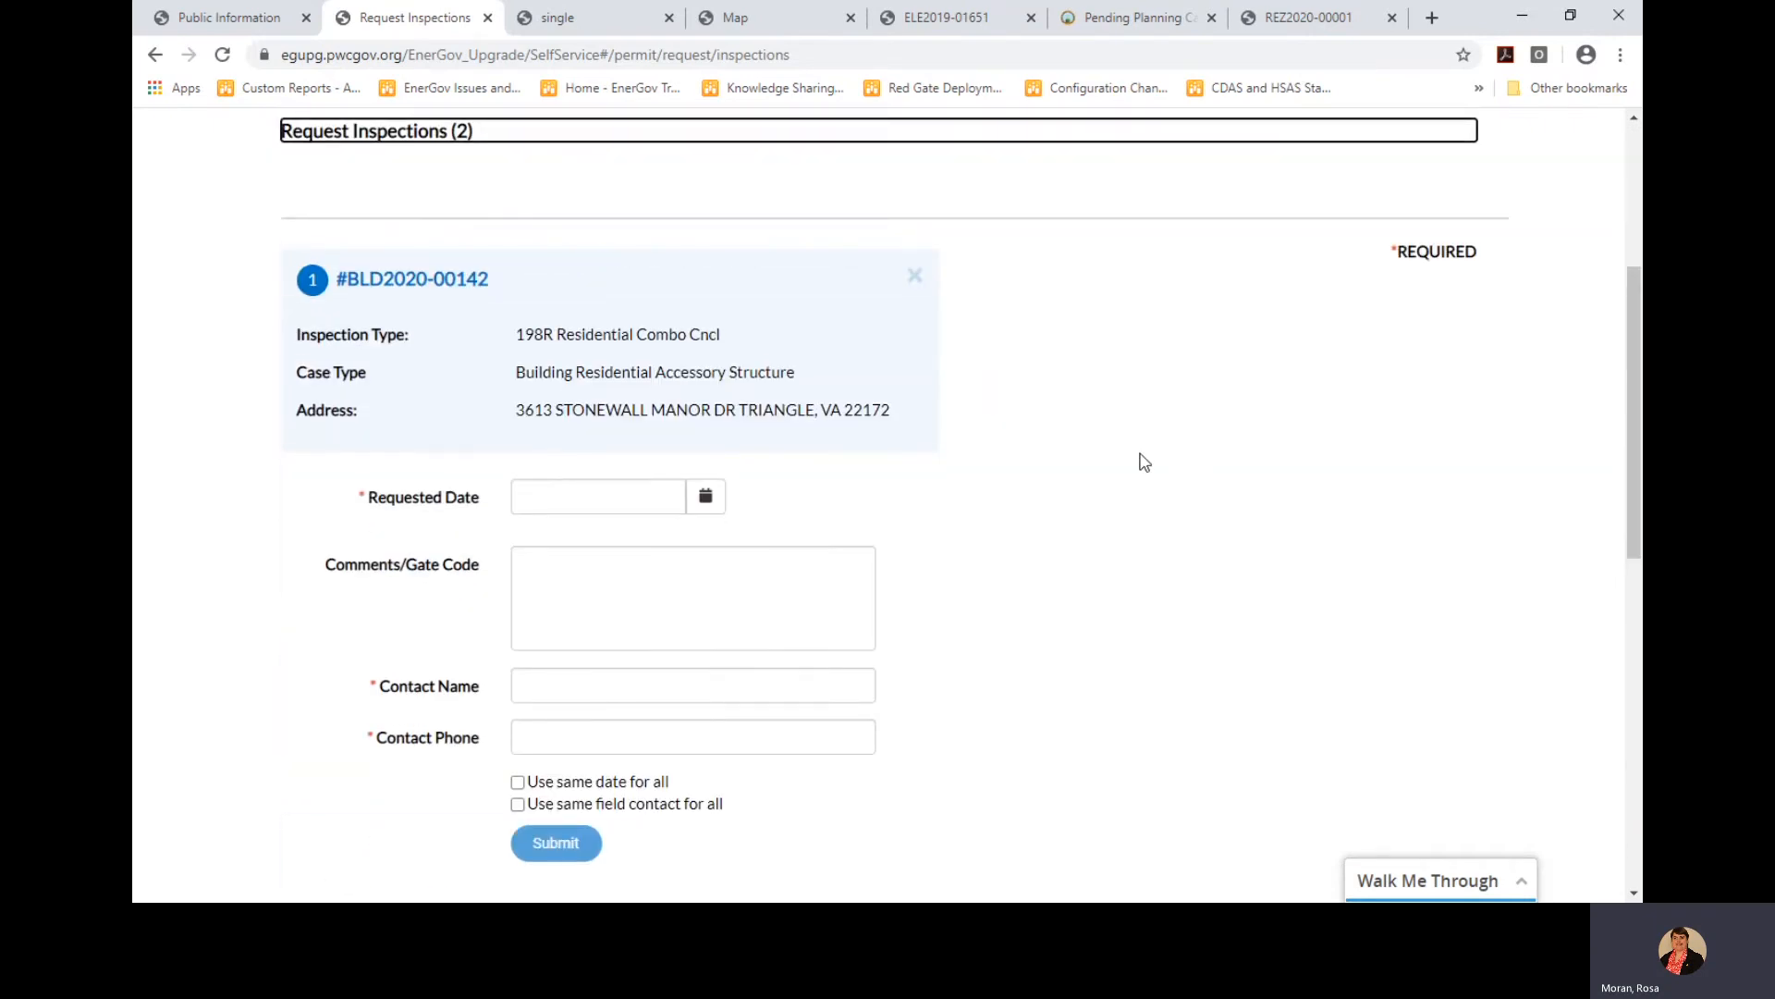
pyautogui.click(700, 505)
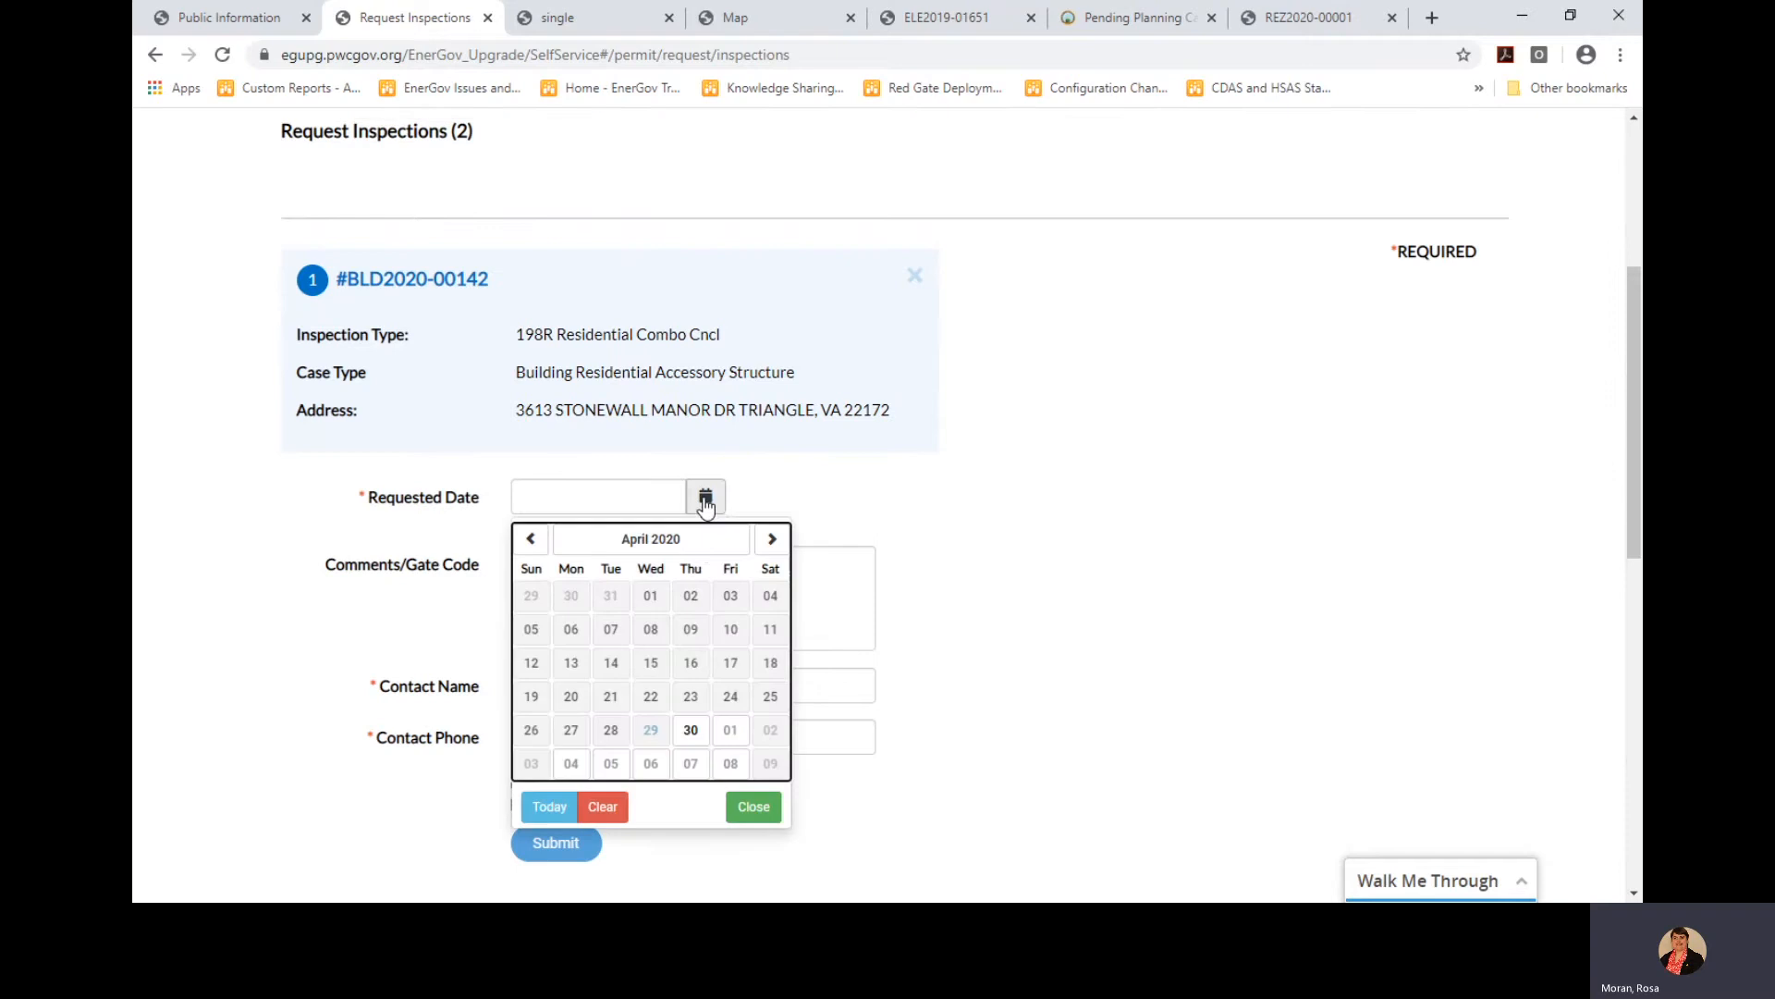
pyautogui.click(693, 736)
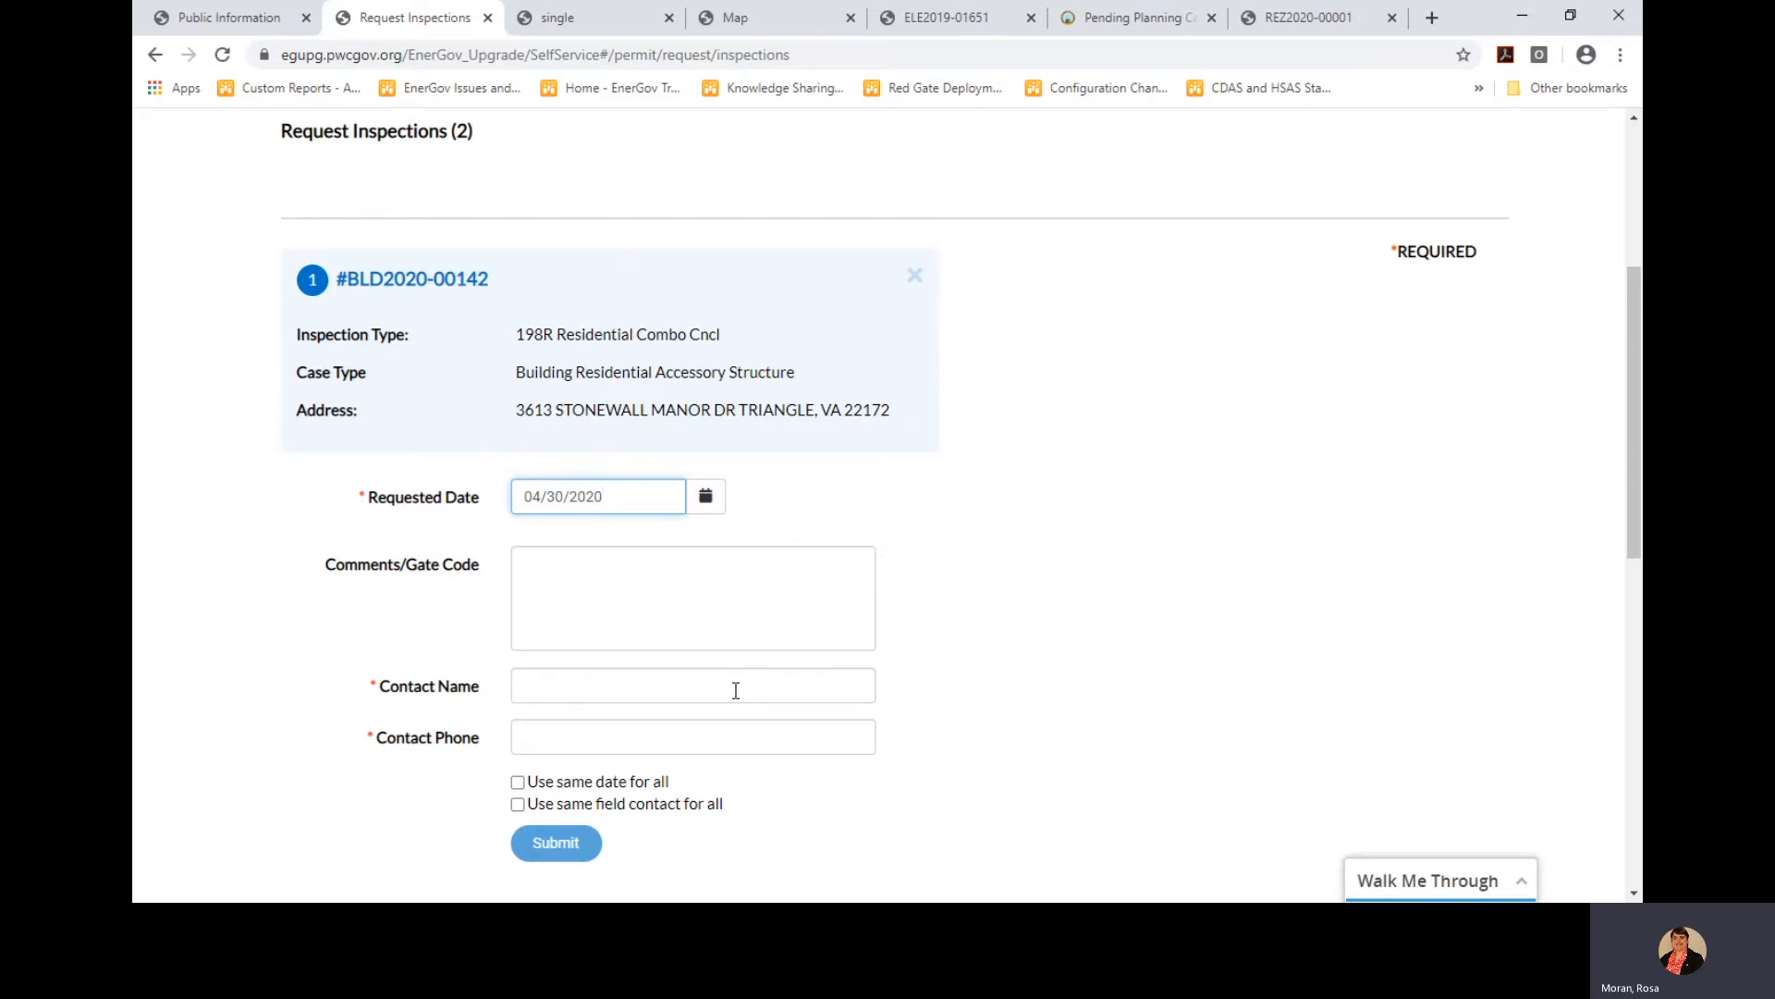
pyautogui.click(702, 687)
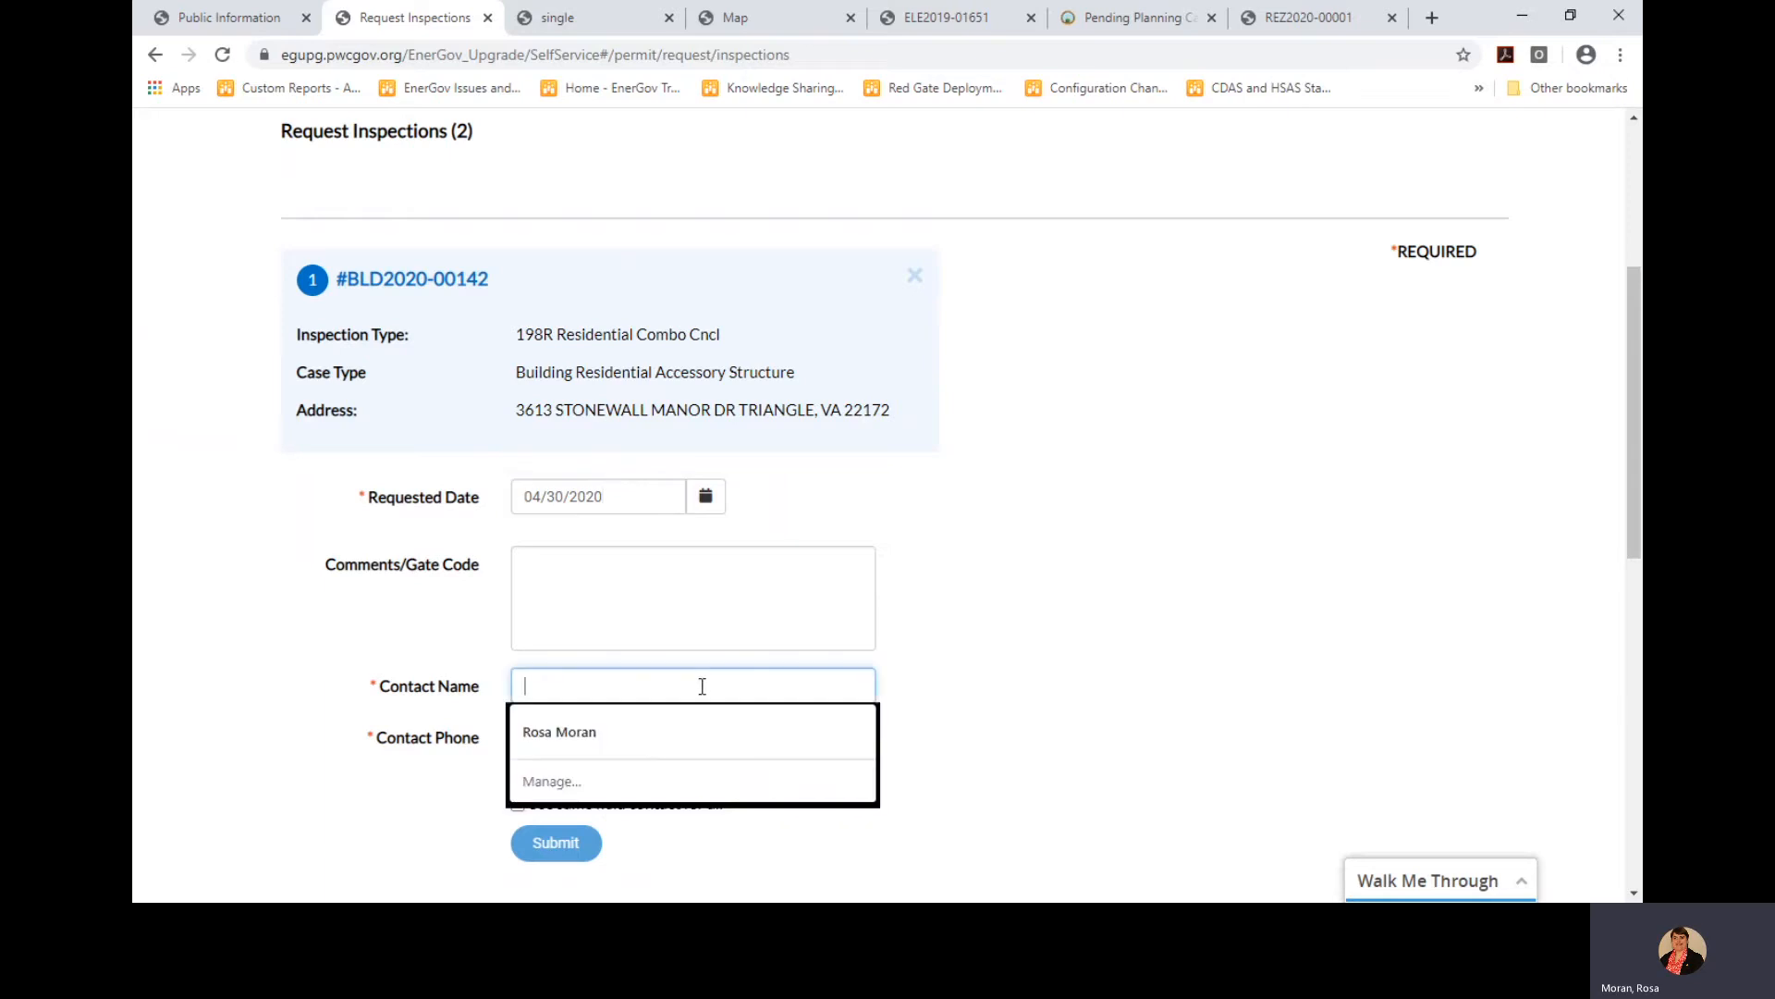
pyautogui.click(654, 729)
pyautogui.click(653, 733)
pyautogui.click(597, 780)
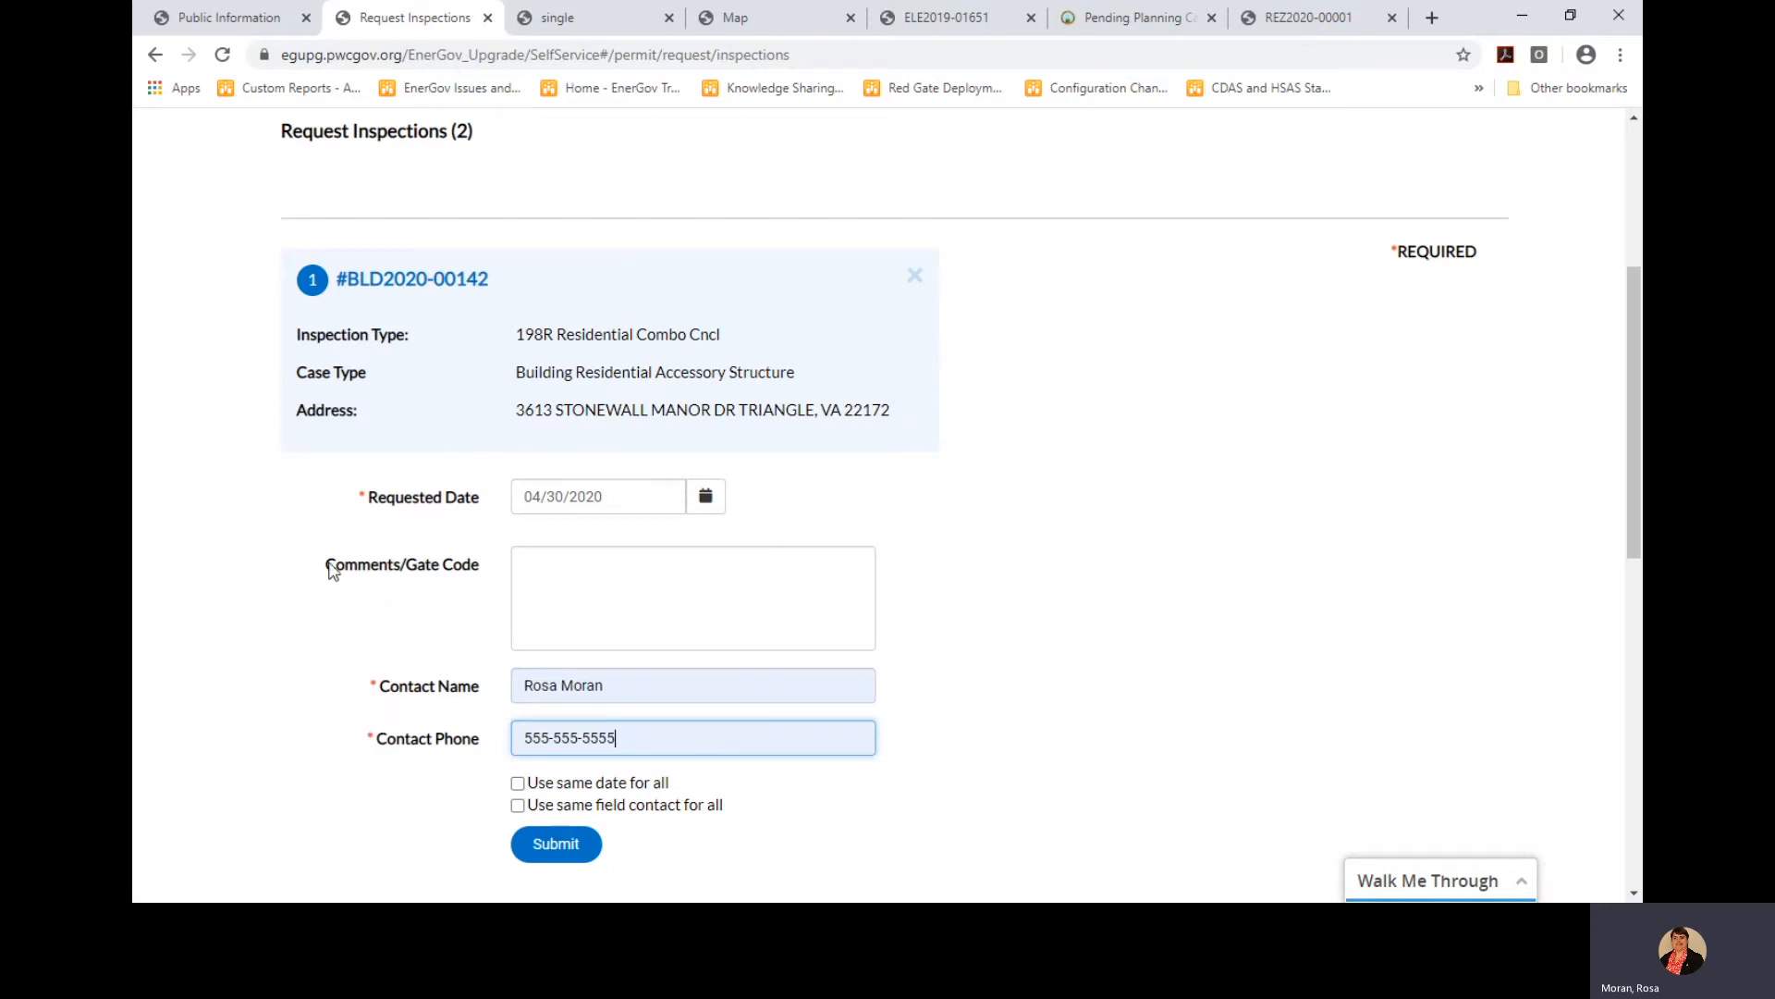
pyautogui.click(569, 562)
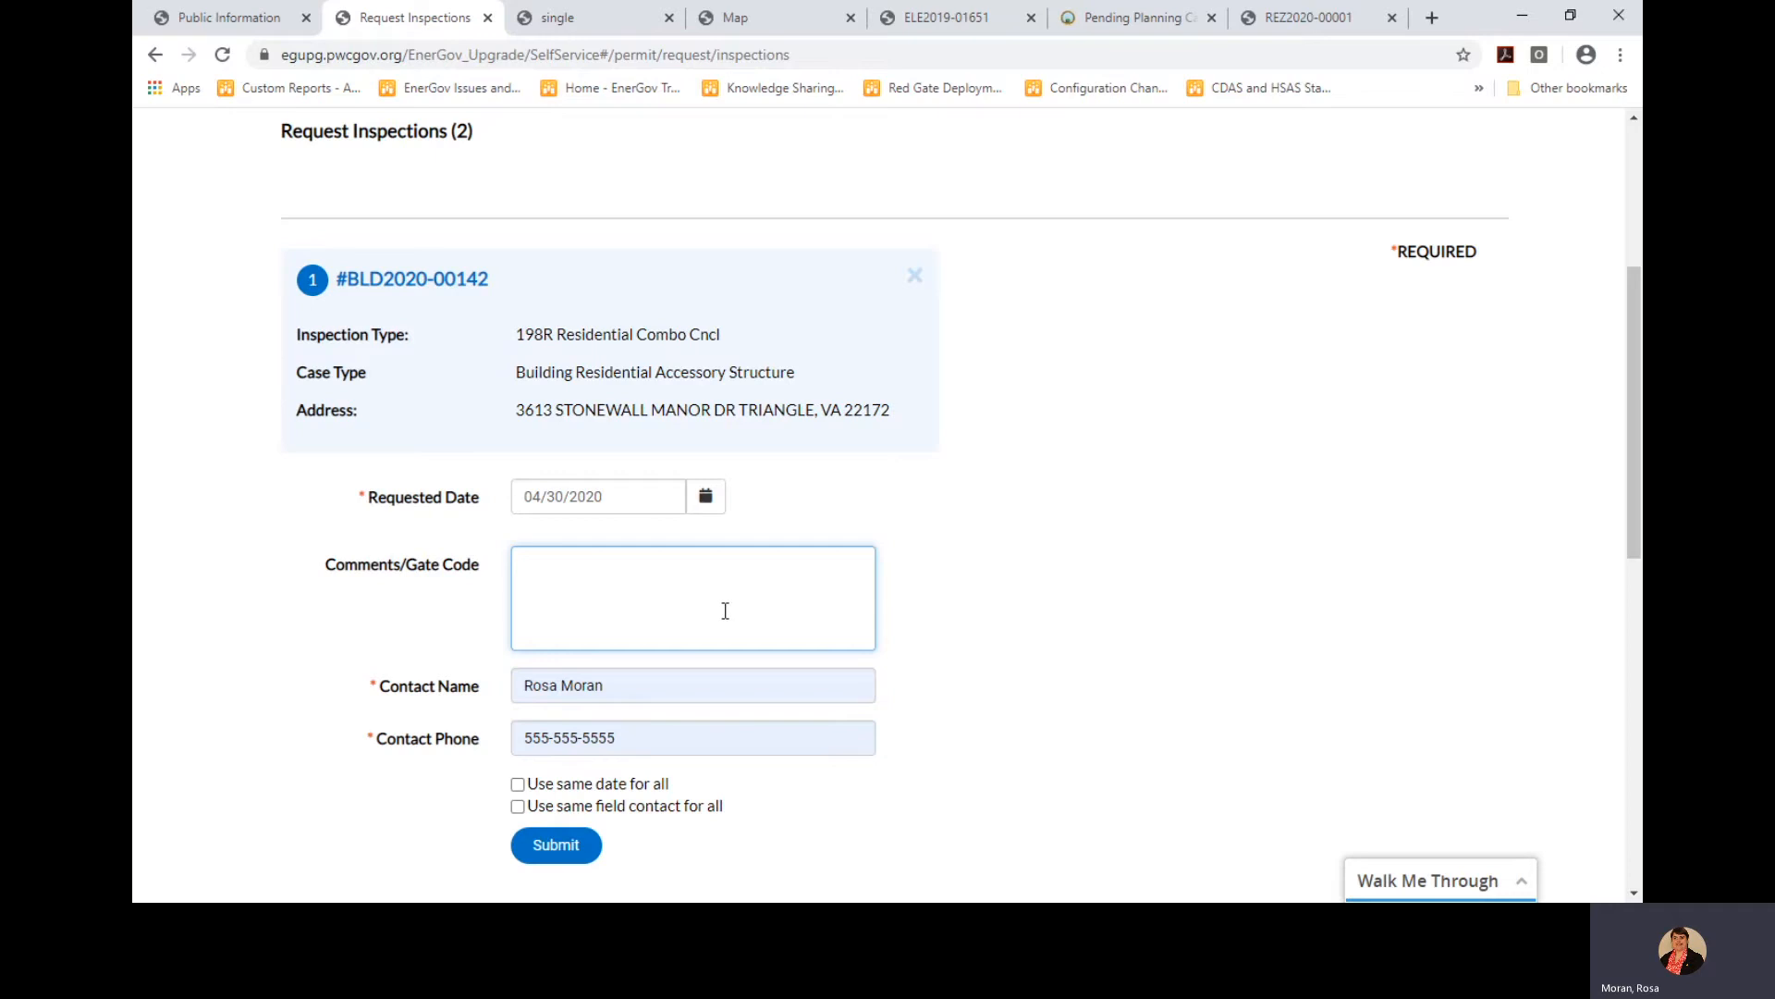
# Tick 'Use same' for the date and field contact so both requests share them
pyautogui.scroll(-1, 725, 610)
pyautogui.scroll(1, 726, 601)
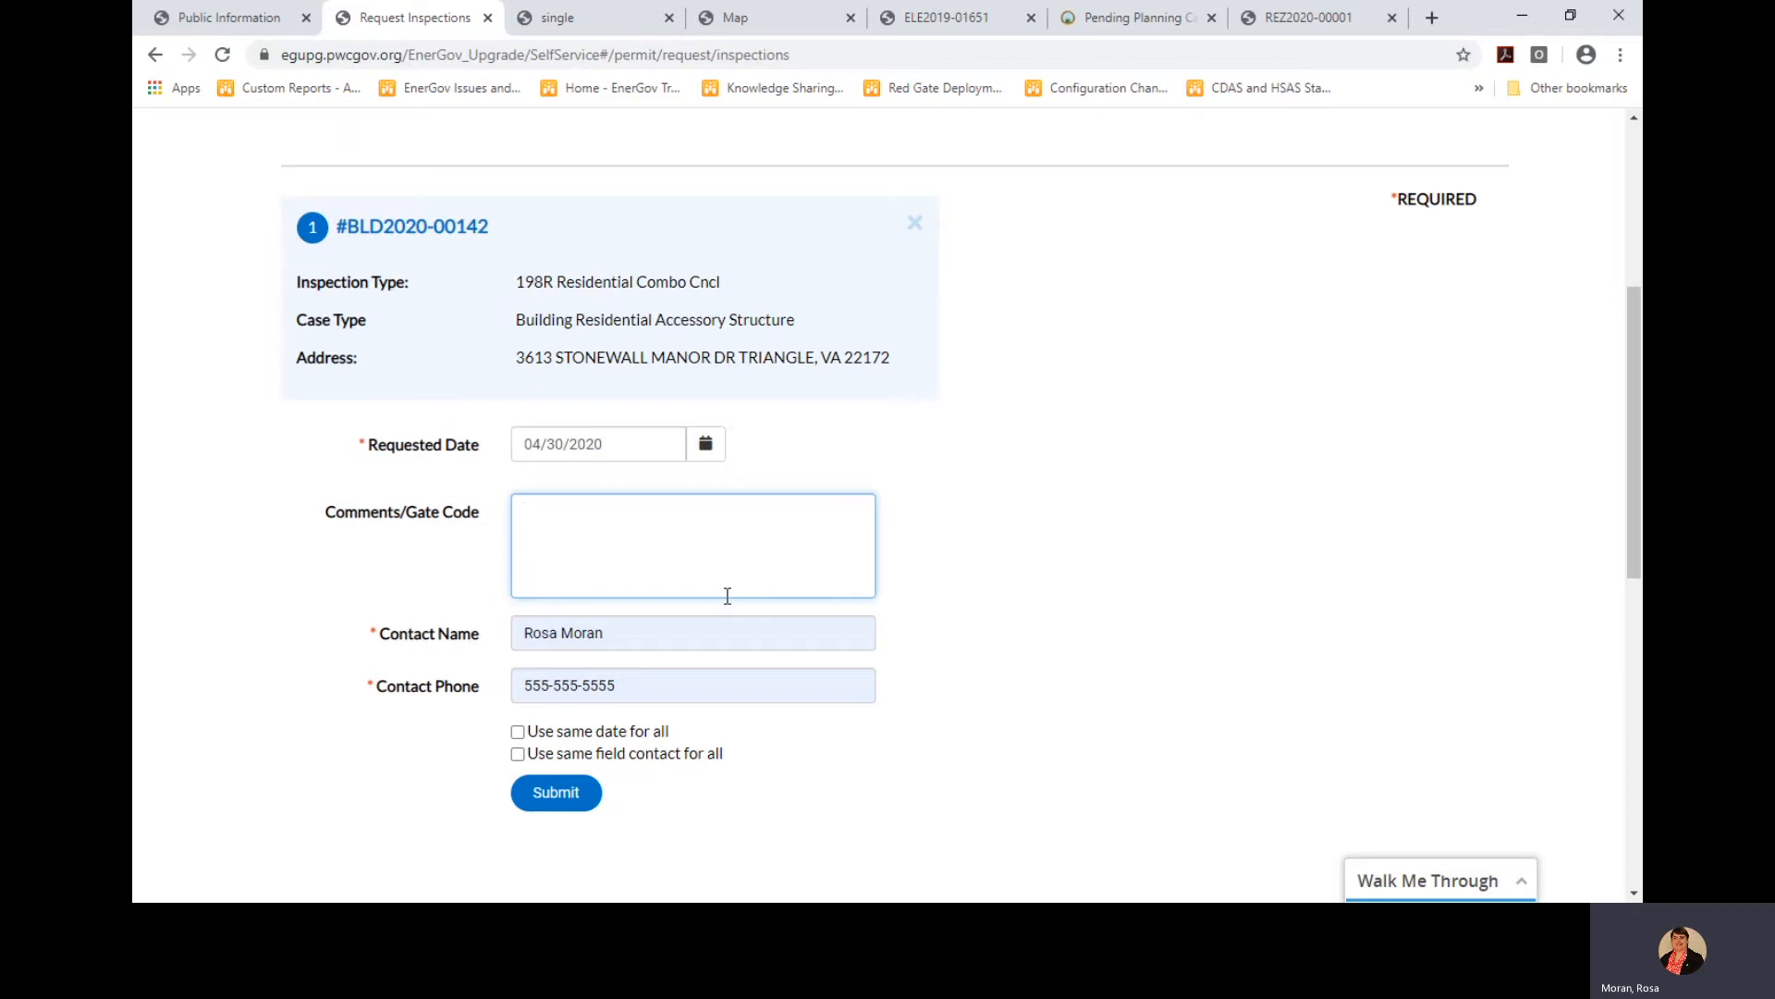
pyautogui.scroll(-3, 737, 689)
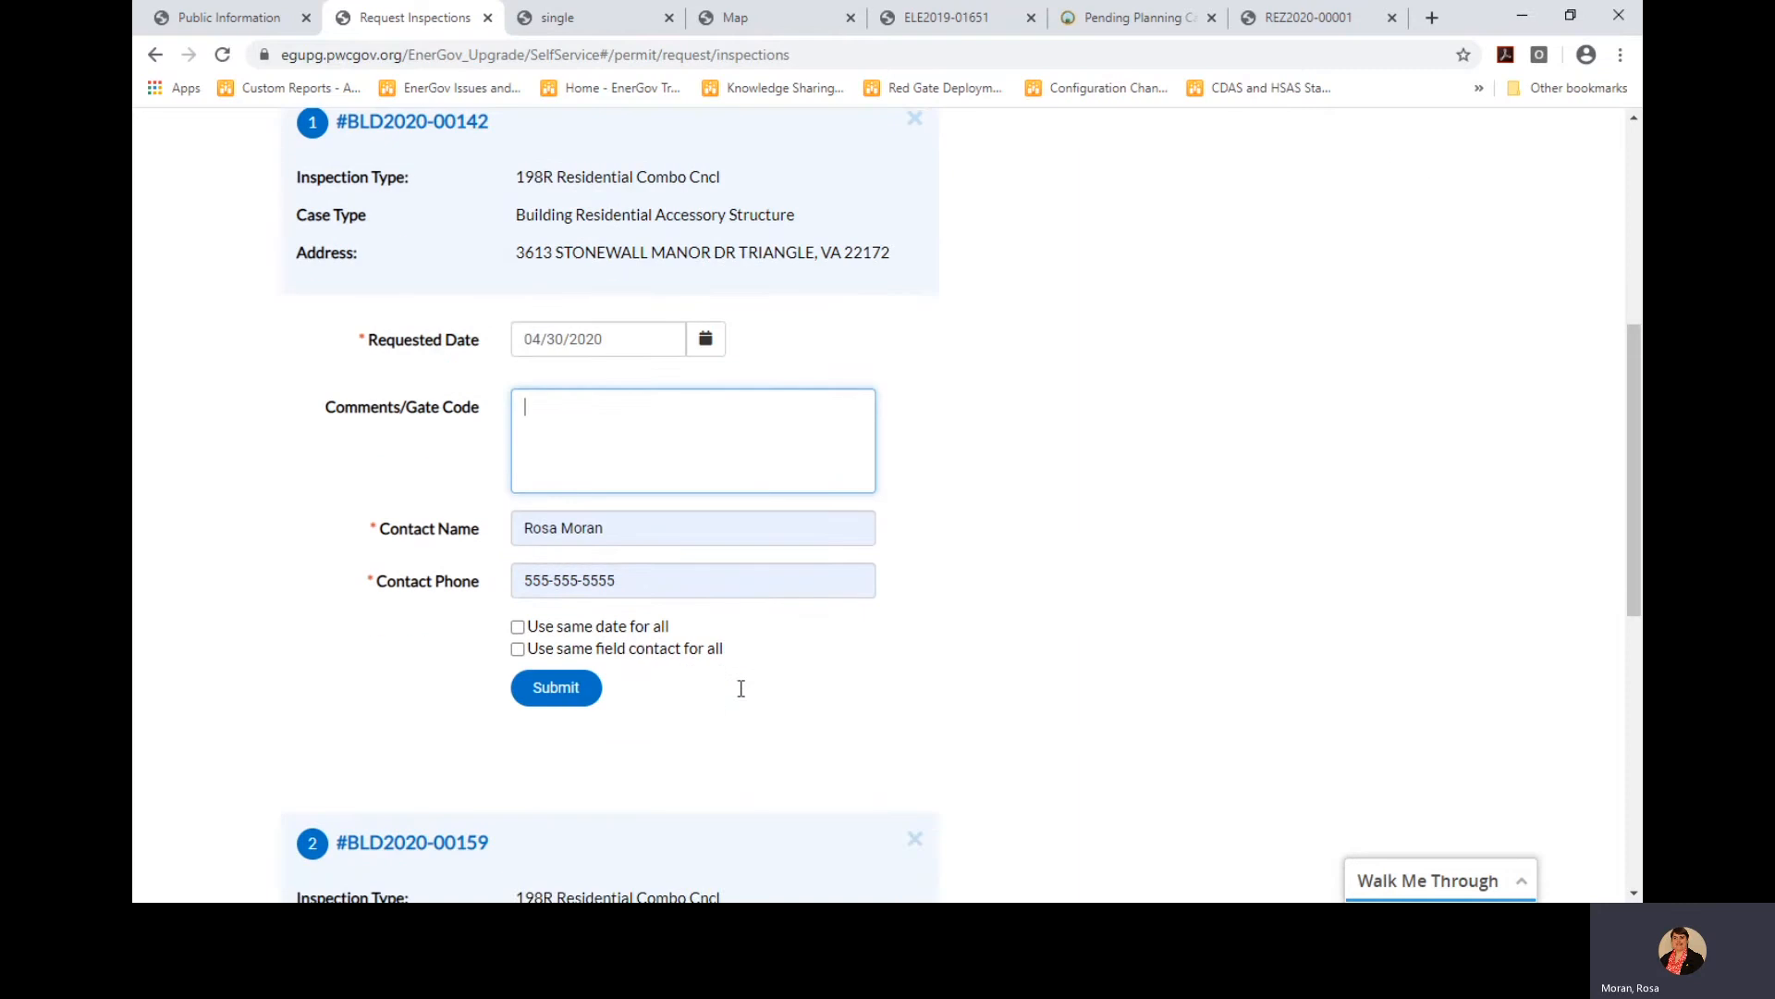
pyautogui.scroll(-3, 740, 695)
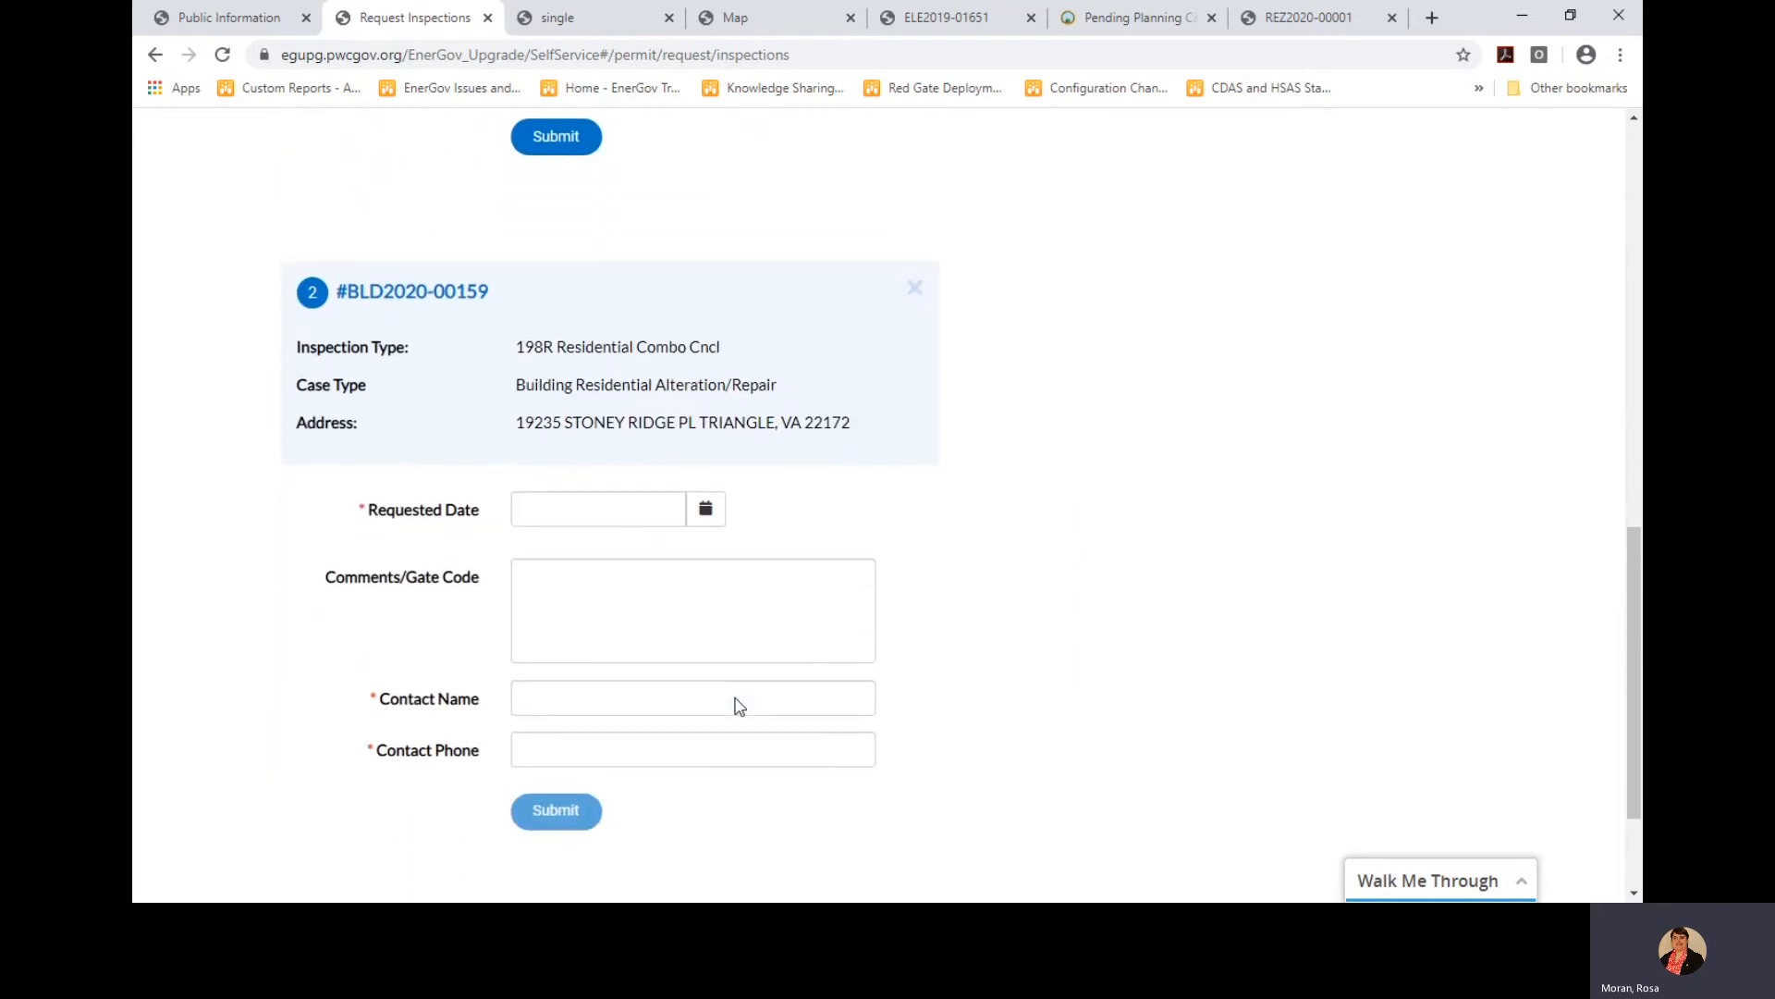
pyautogui.scroll(1, 737, 694)
pyautogui.scroll(3, 737, 695)
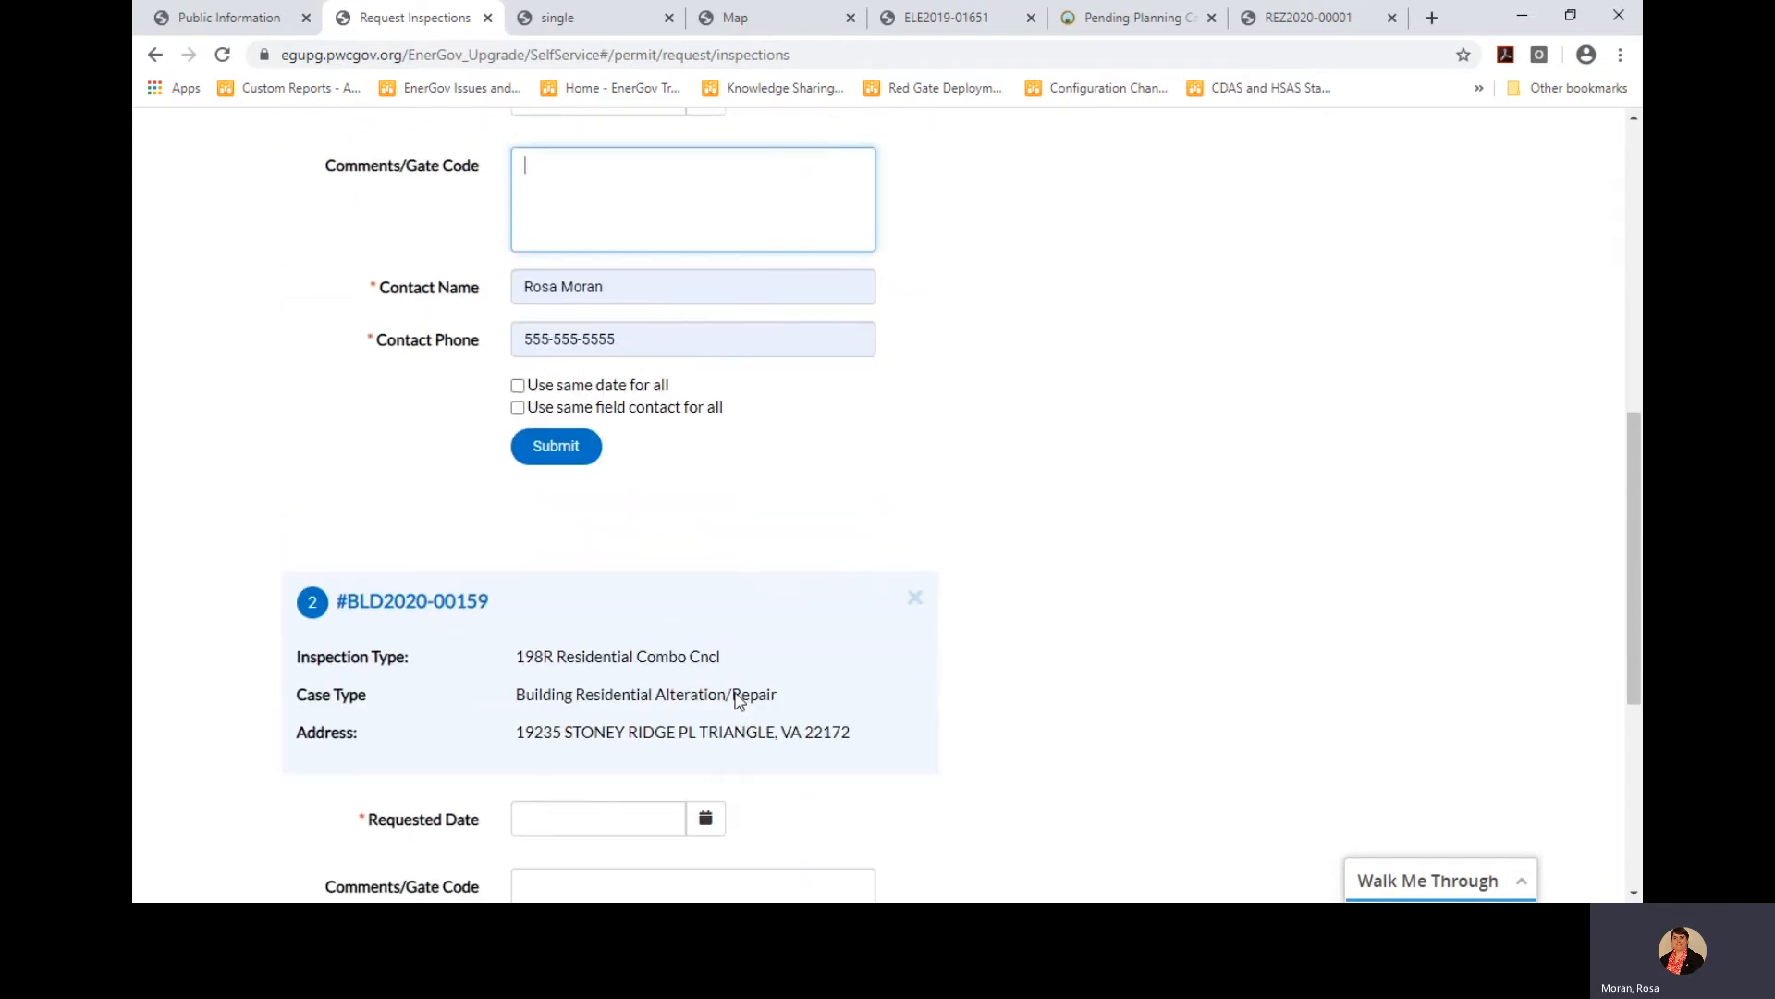
pyautogui.scroll(2, 740, 700)
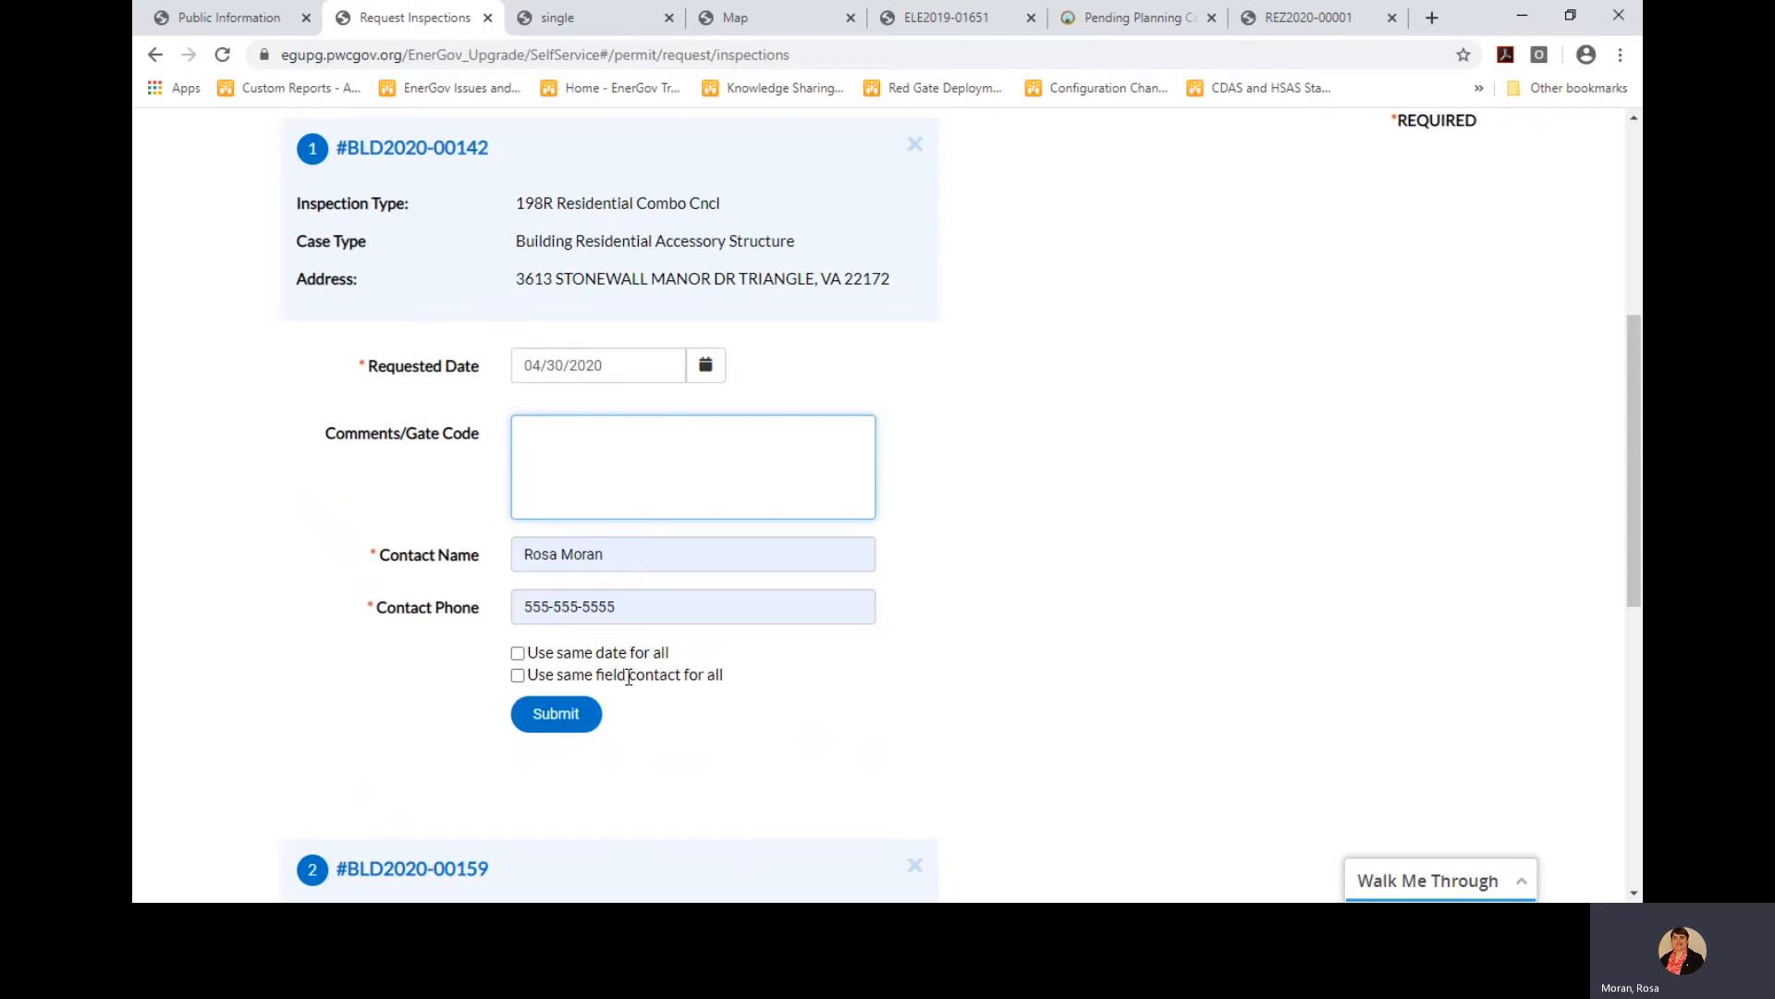
pyautogui.click(519, 654)
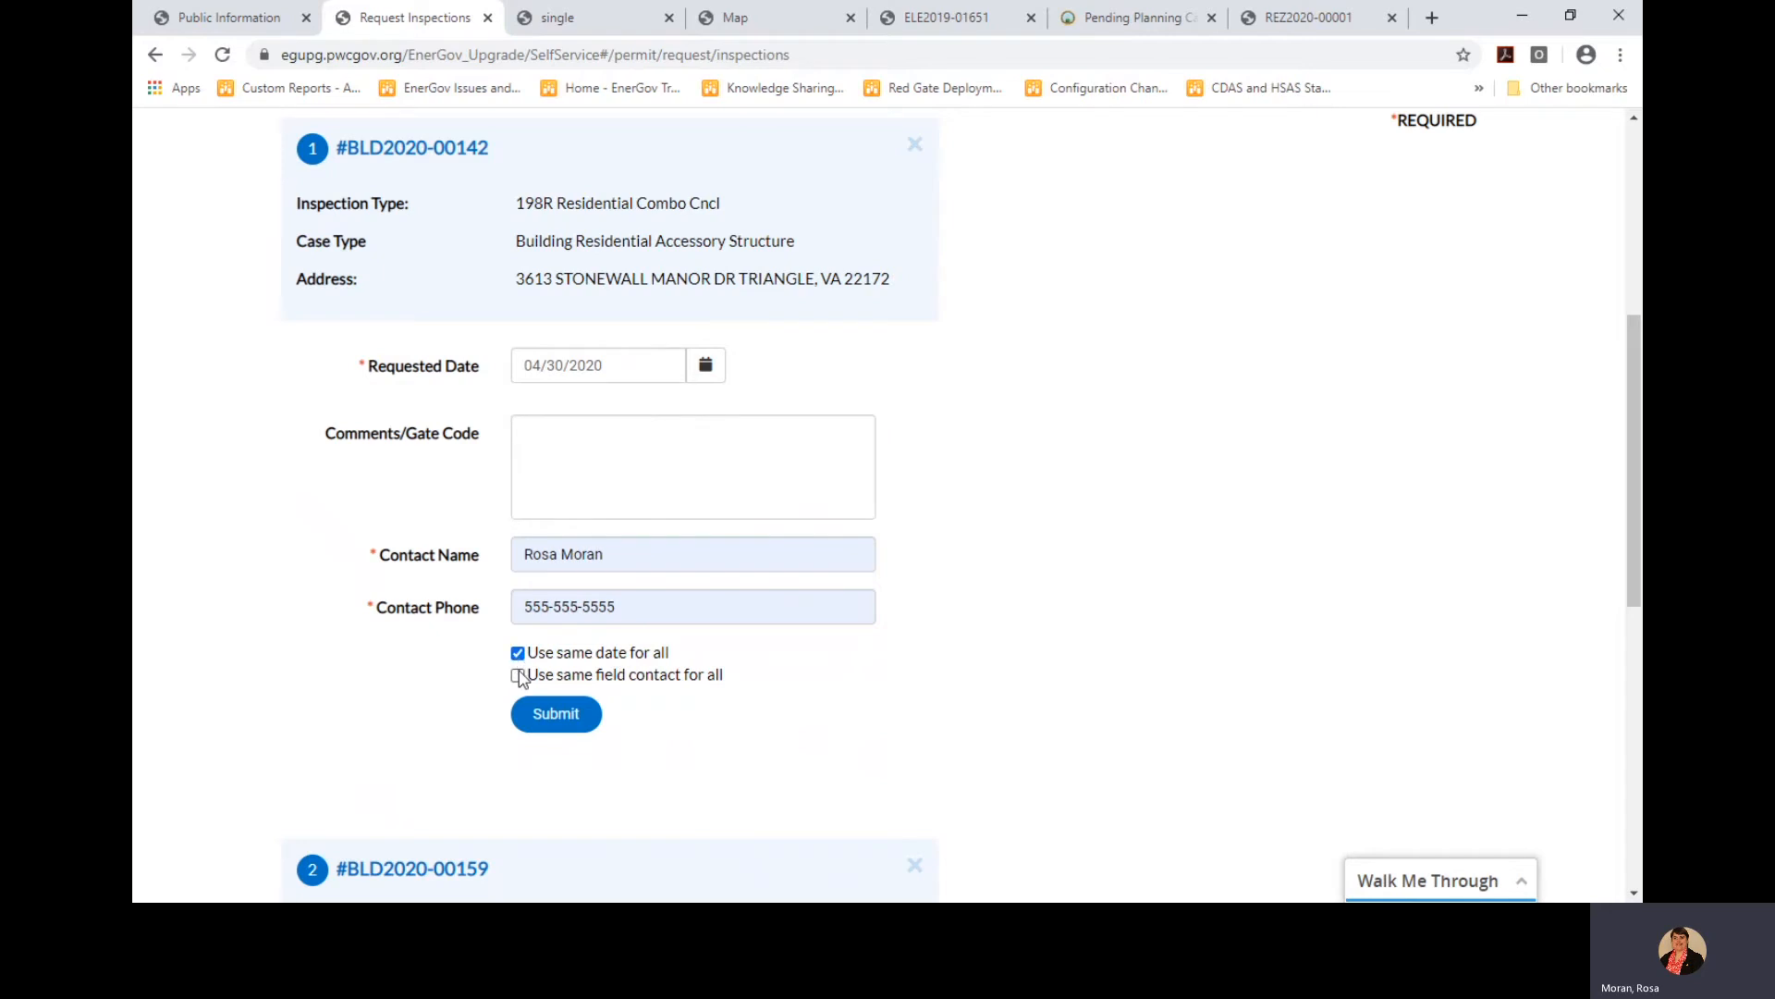
pyautogui.click(518, 676)
# Submit the BLD2020-00142 and BLD2020-00159 inspection requests
pyautogui.scroll(-5, 789, 746)
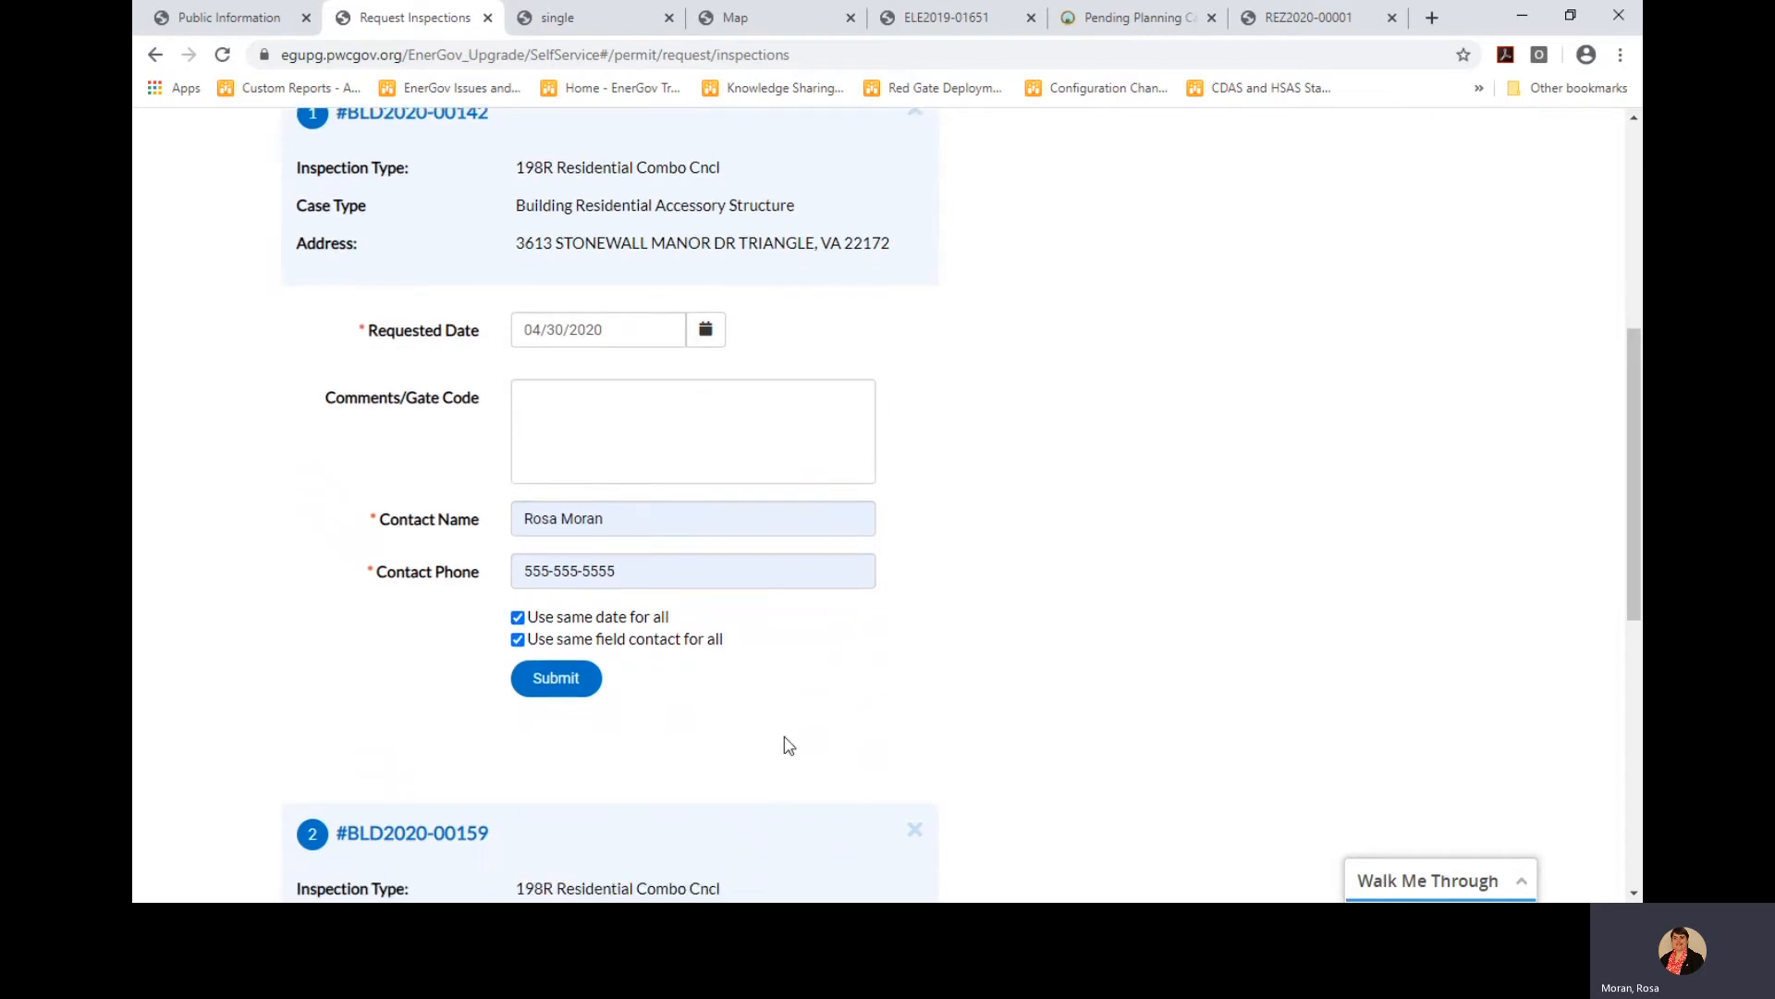
pyautogui.scroll(-1, 784, 730)
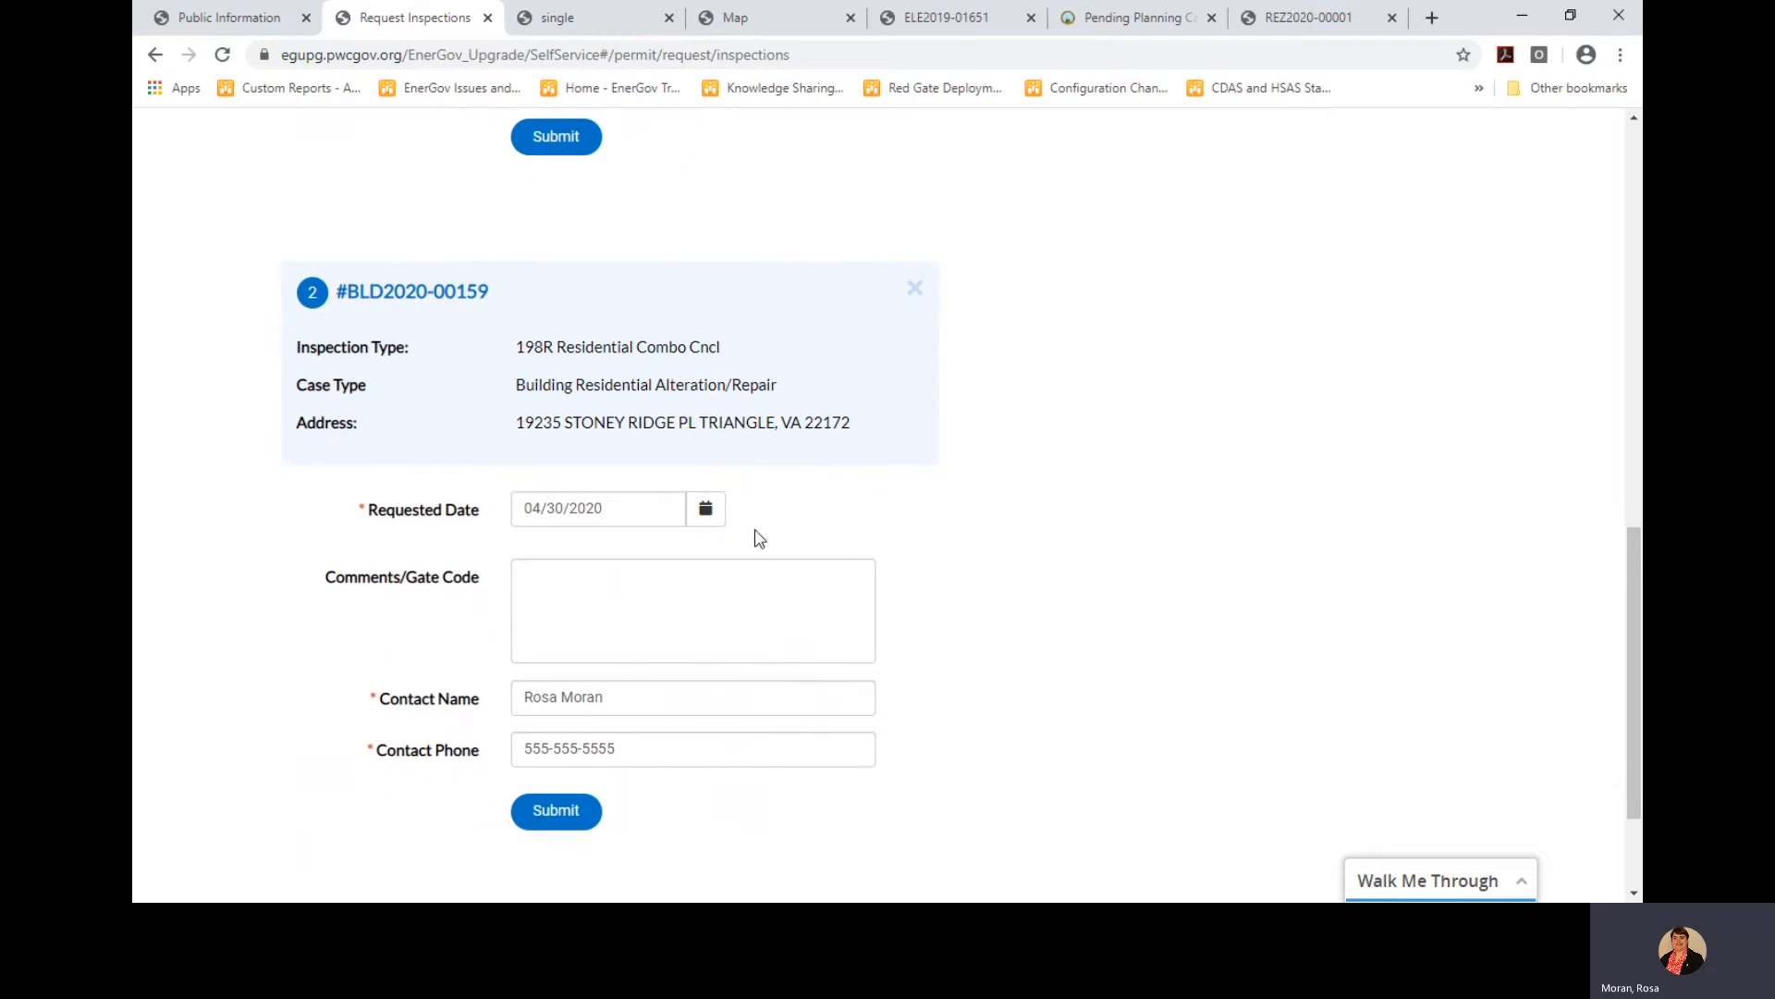
pyautogui.scroll(5, 773, 747)
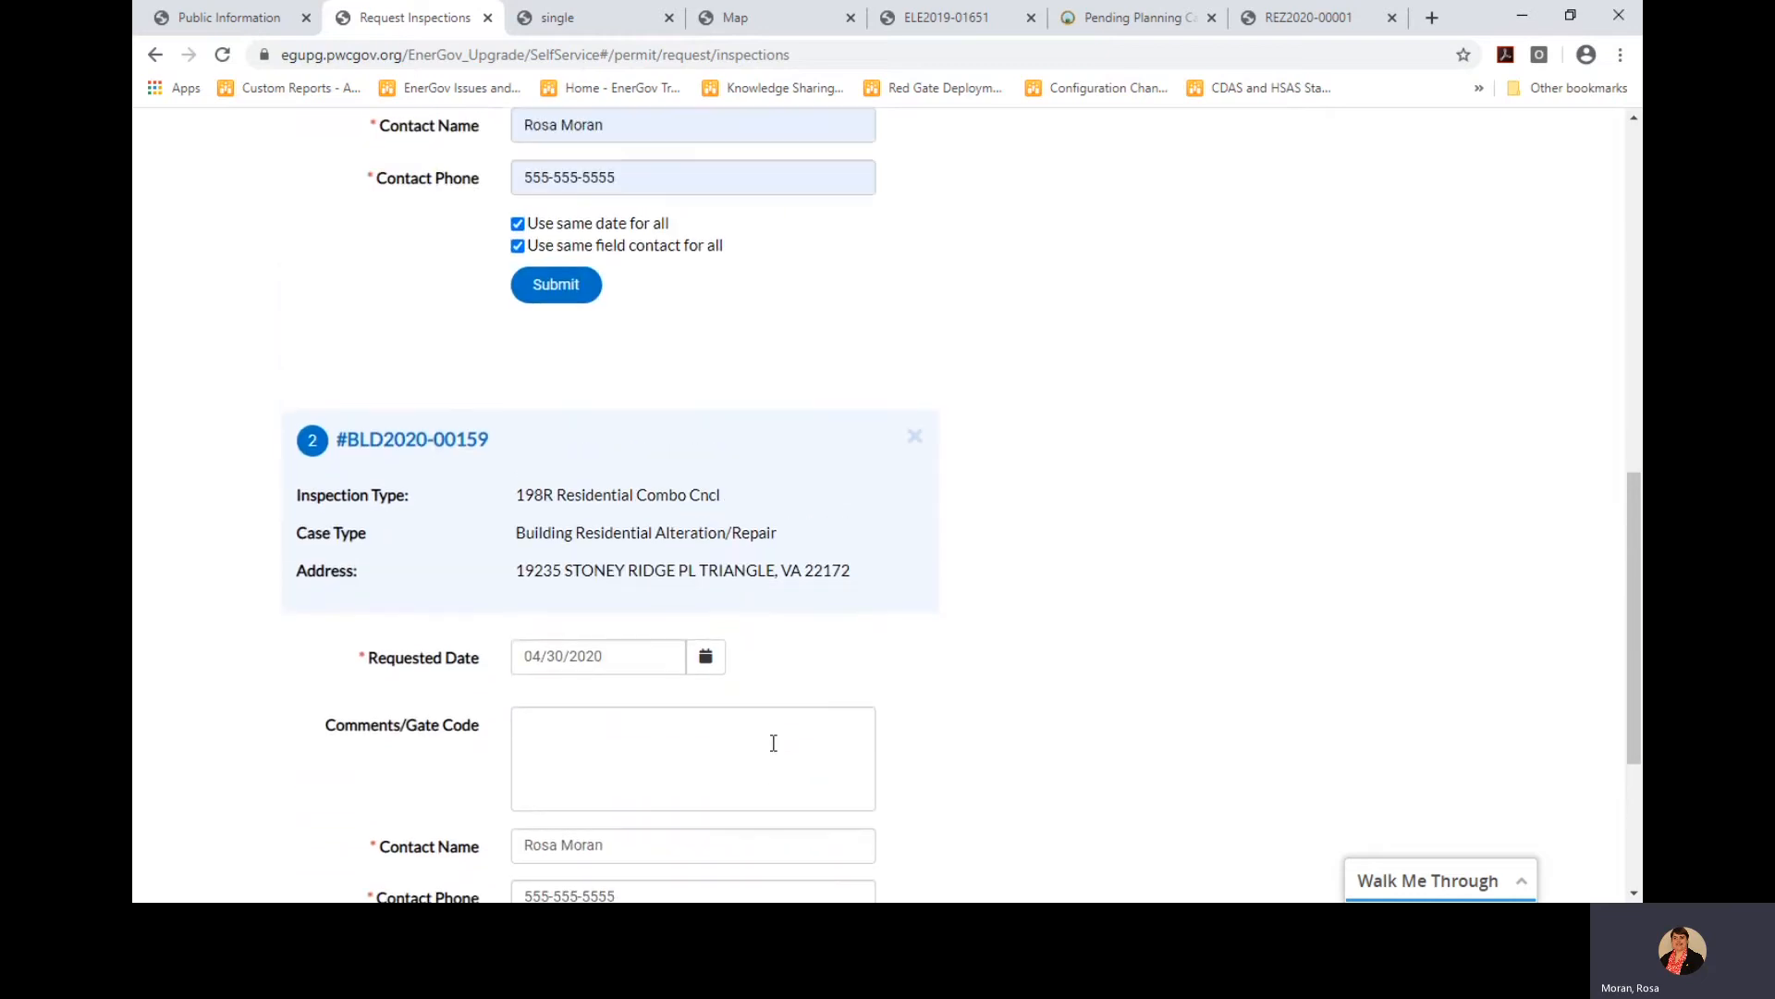
pyautogui.scroll(2, 779, 749)
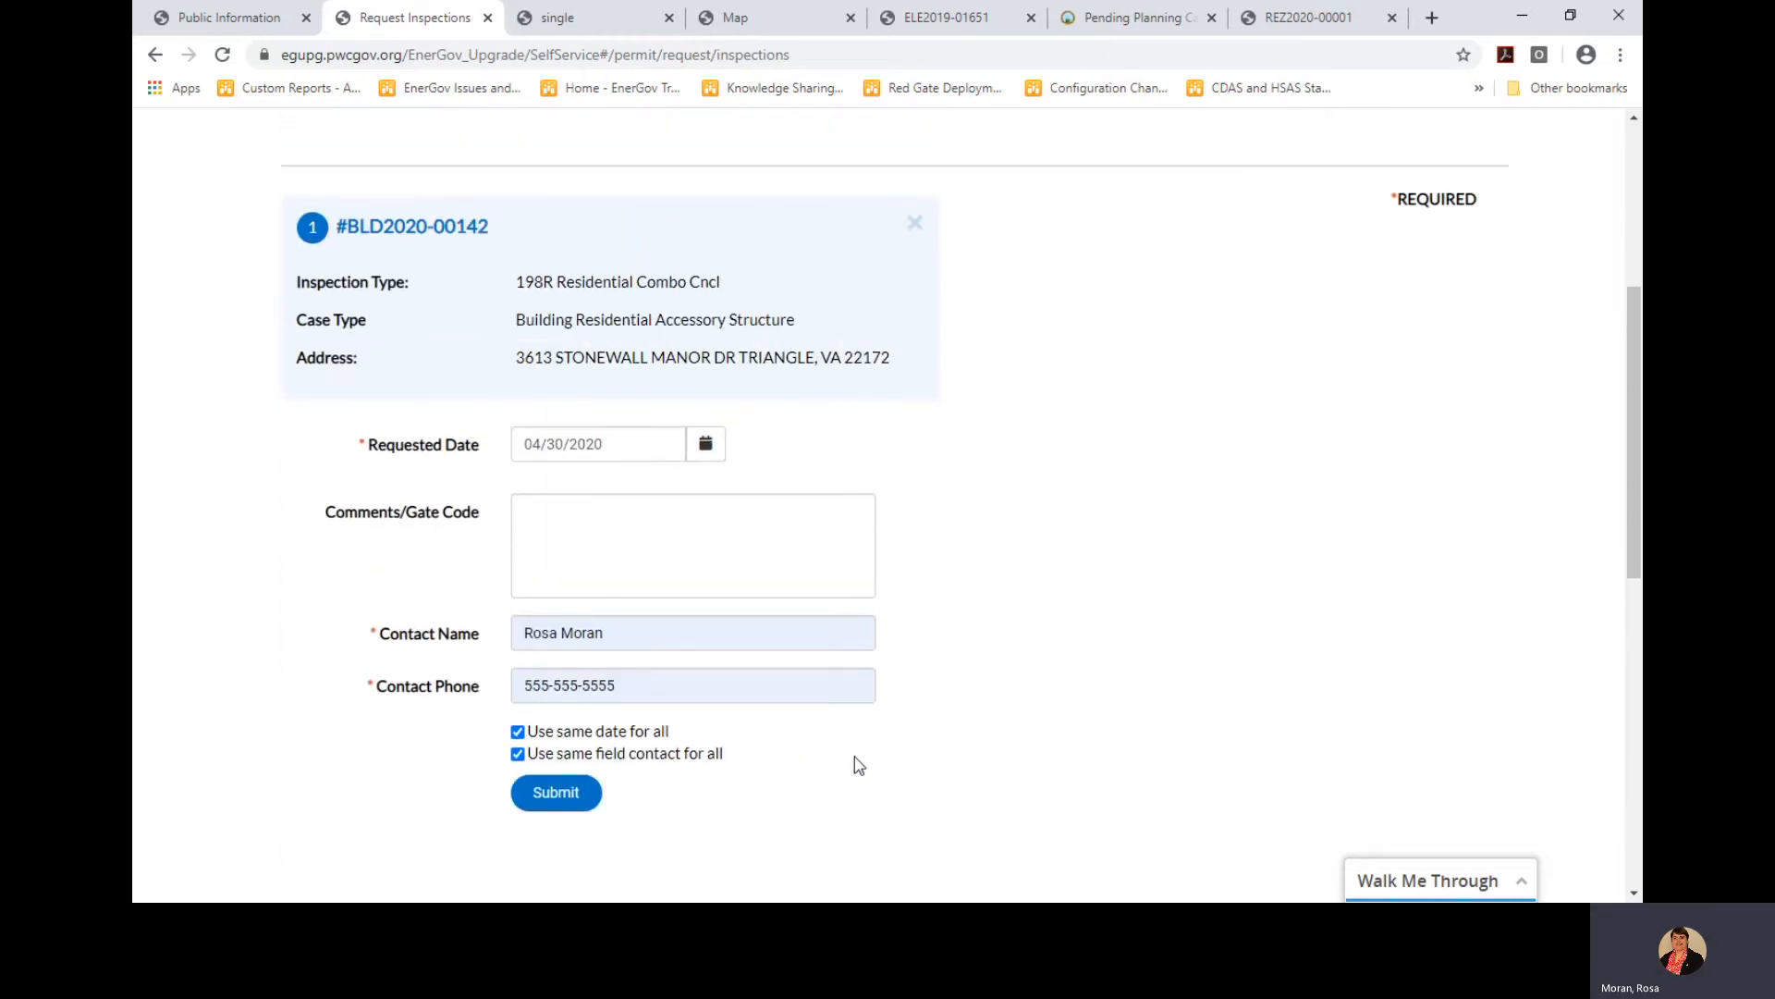
pyautogui.click(555, 793)
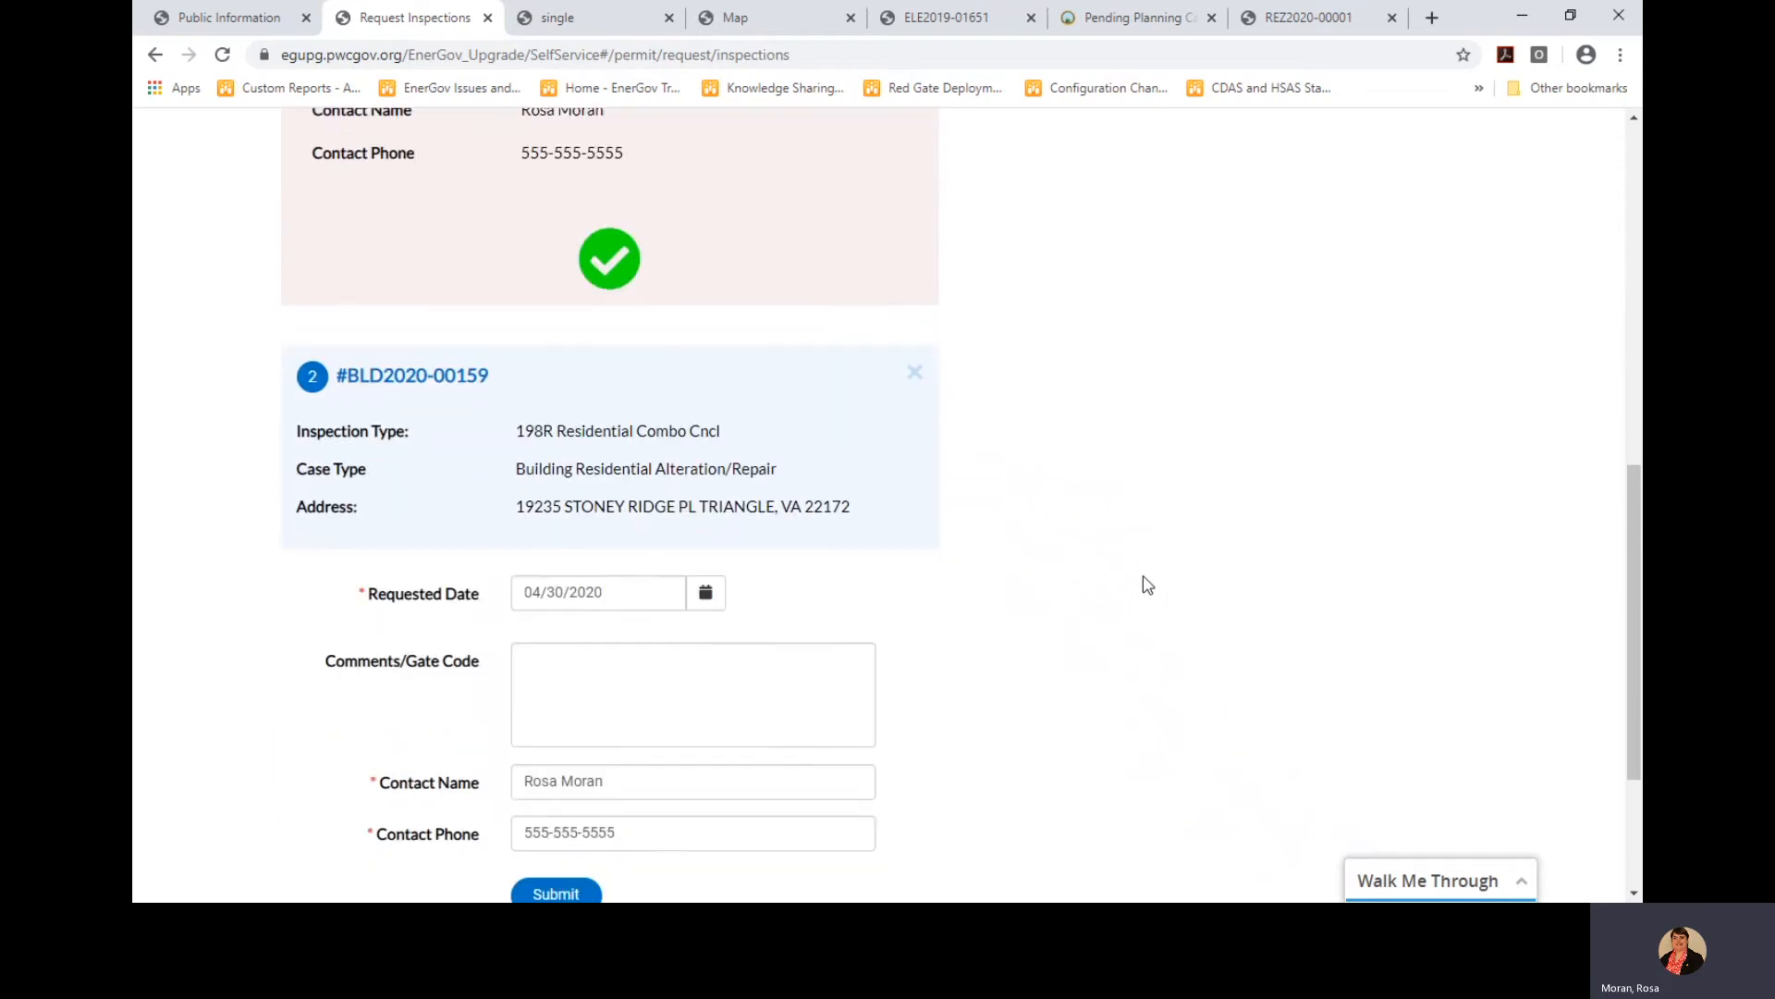
pyautogui.click(555, 735)
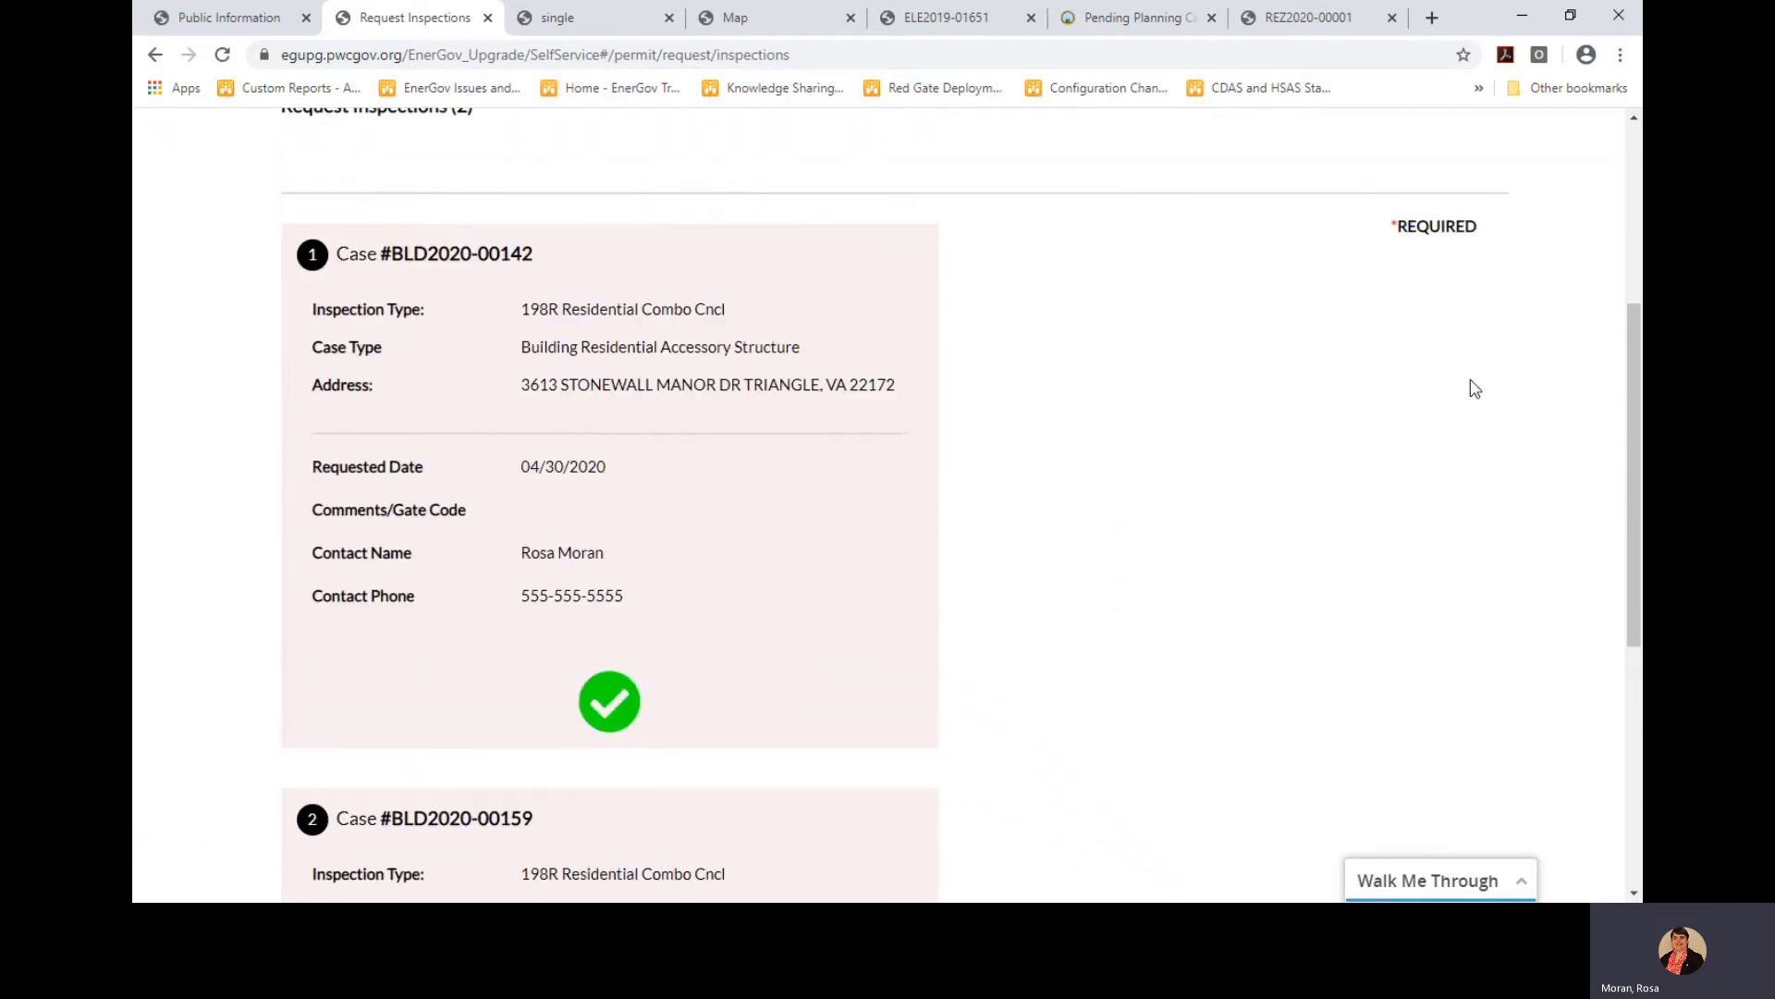
# Search Request Inspections for '66 -' and request FPP2019-00750's Wet Sprinkler Final
pyautogui.click(685, 411)
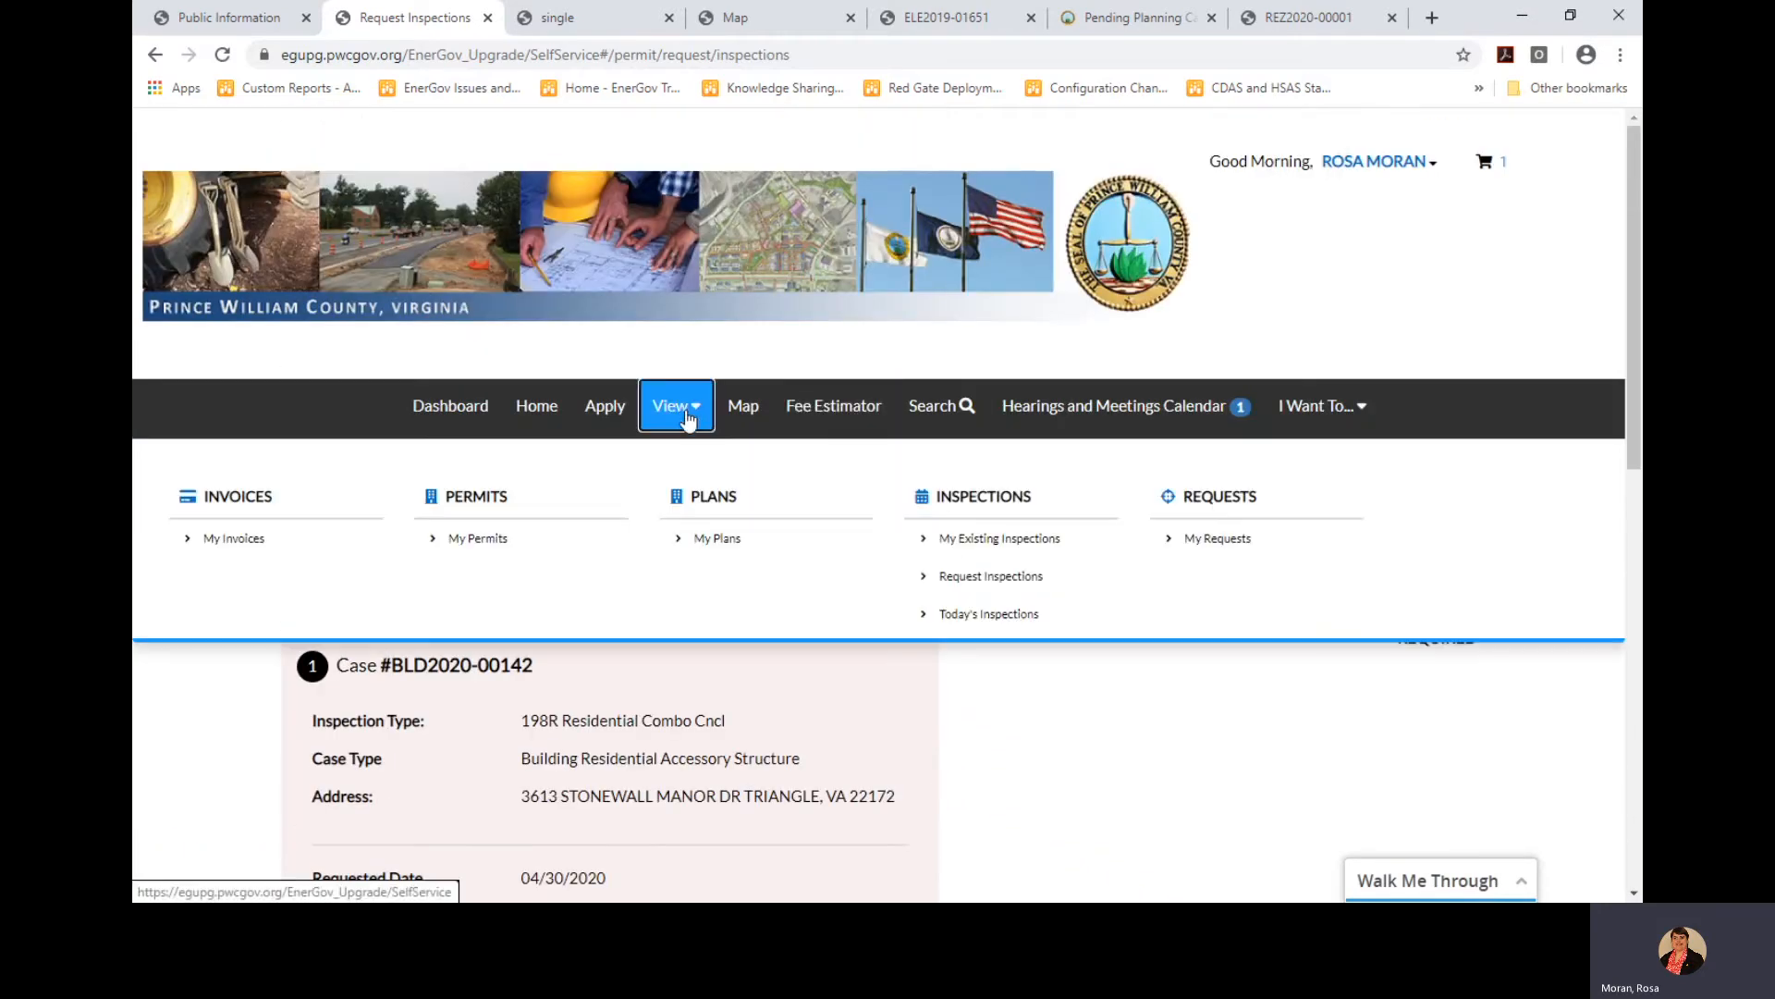
pyautogui.click(979, 578)
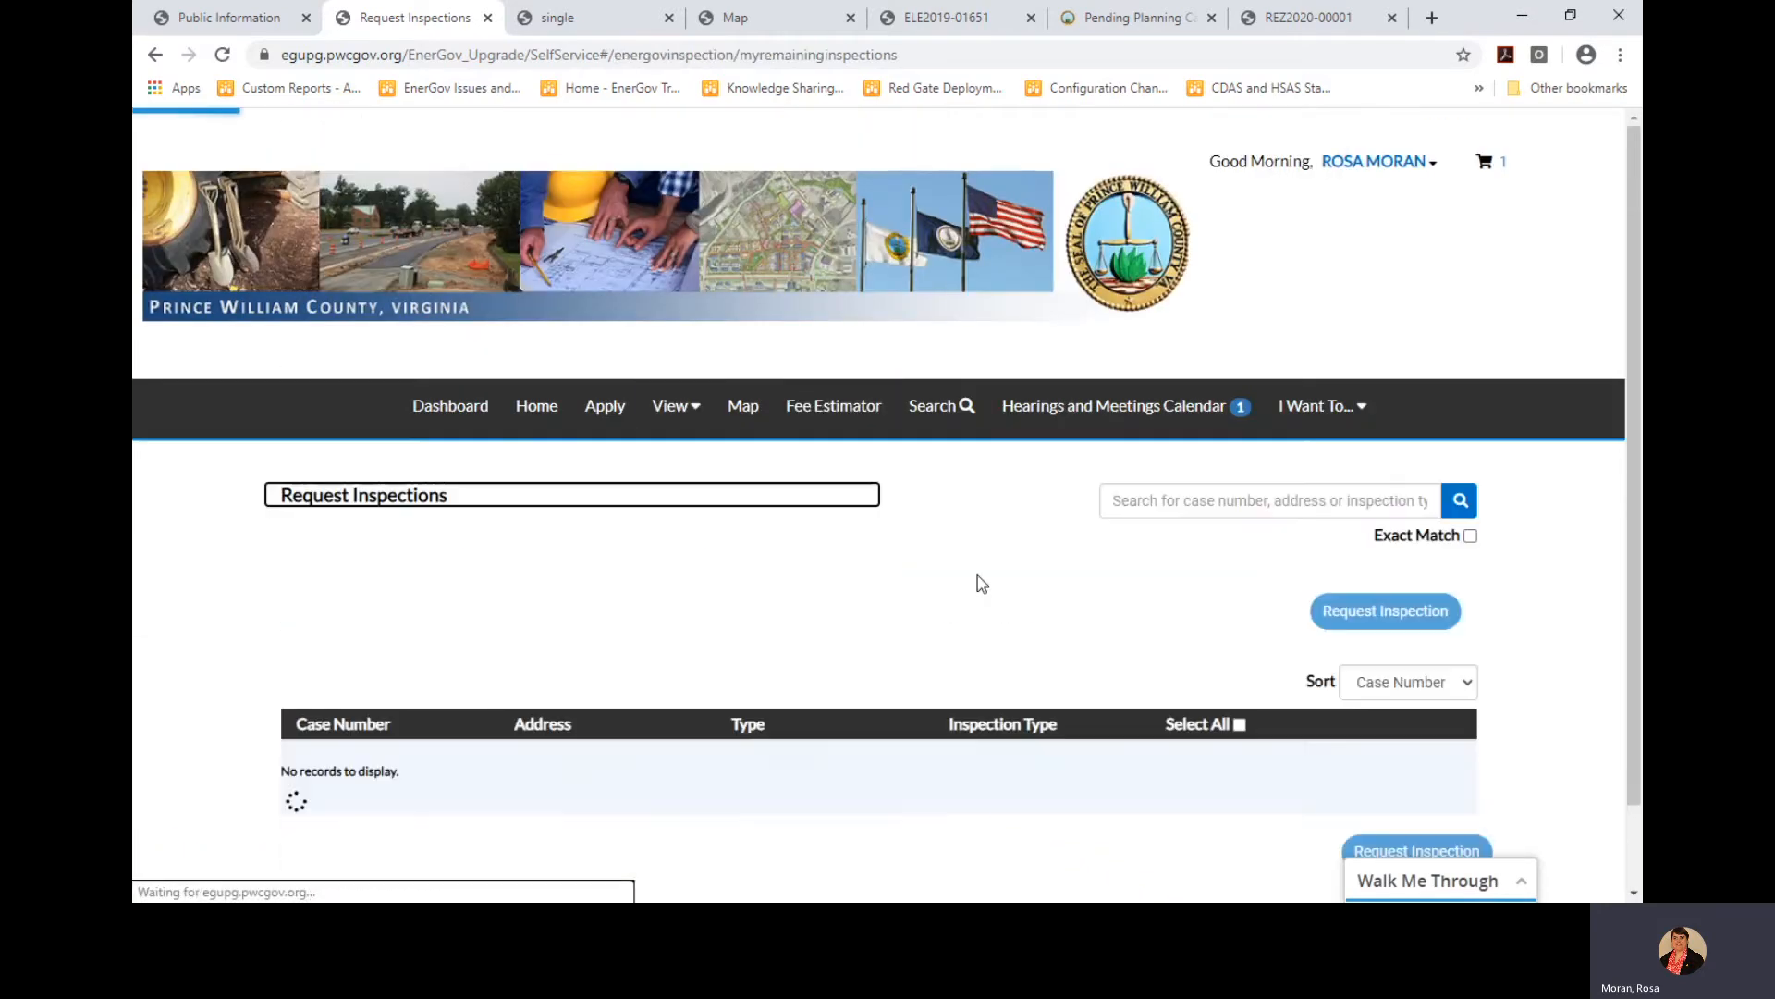
pyautogui.click(1143, 511)
pyautogui.write('66')
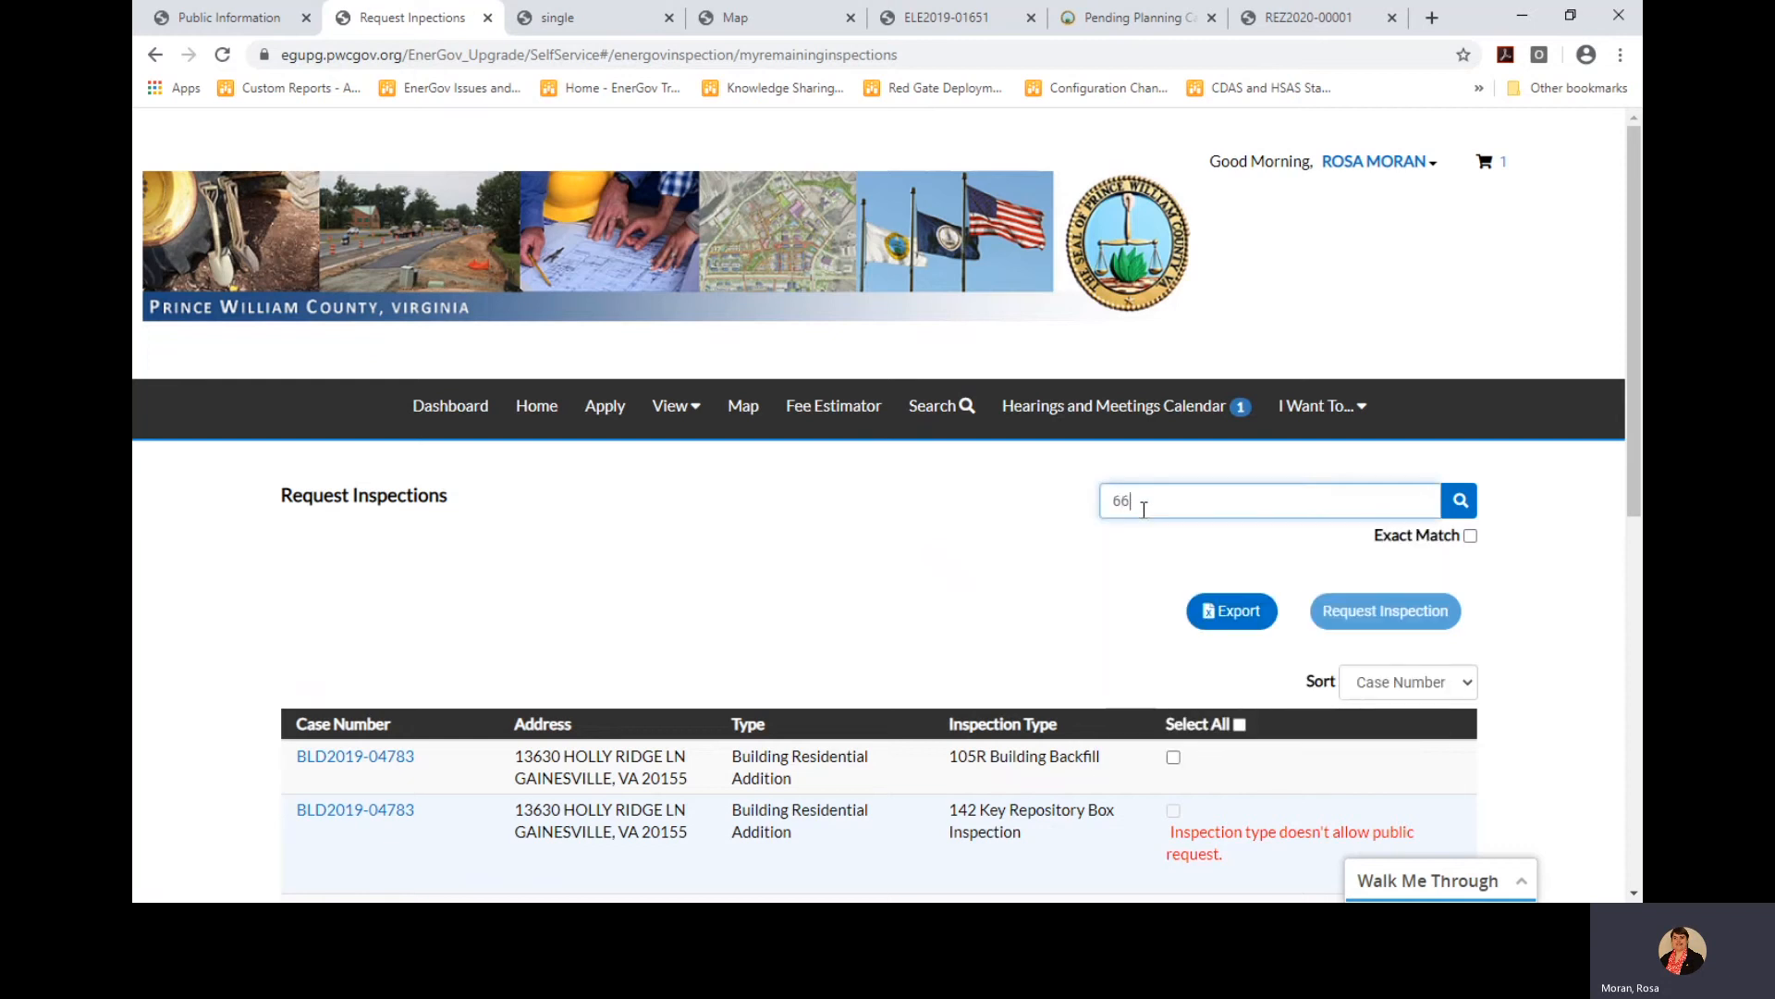
pyautogui.write(' -')
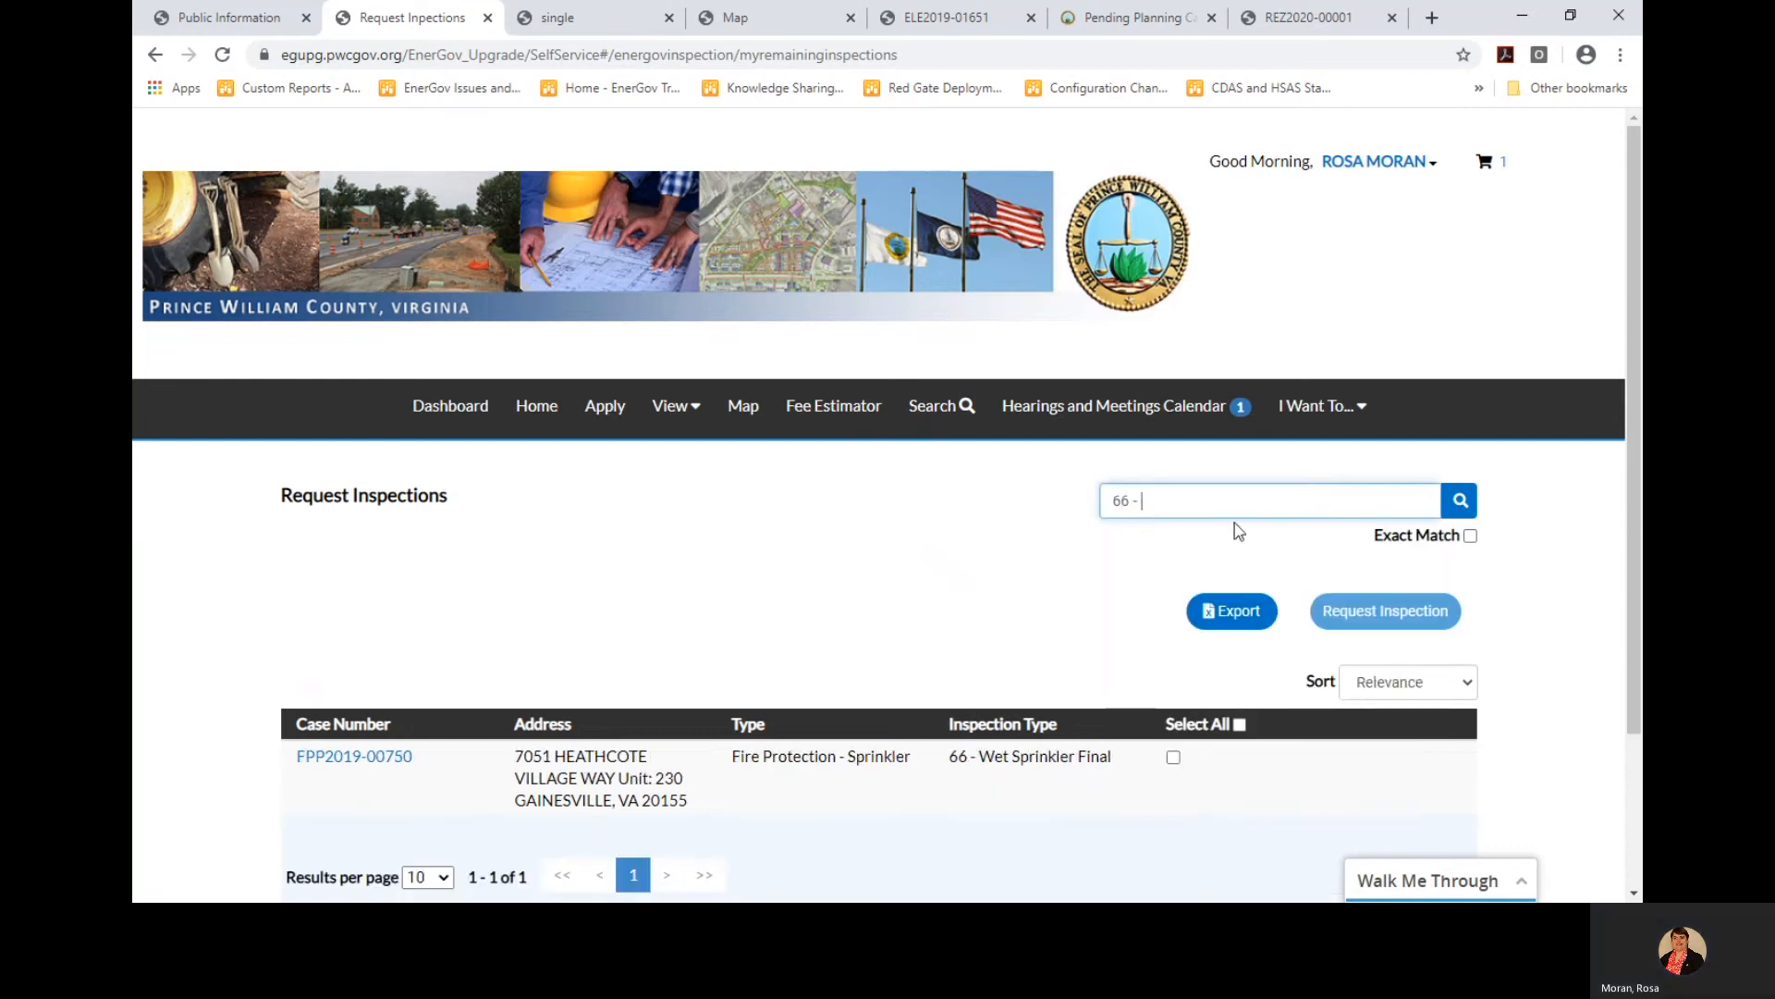
pyautogui.scroll(-2, 903, 602)
pyautogui.scroll(-1, 903, 602)
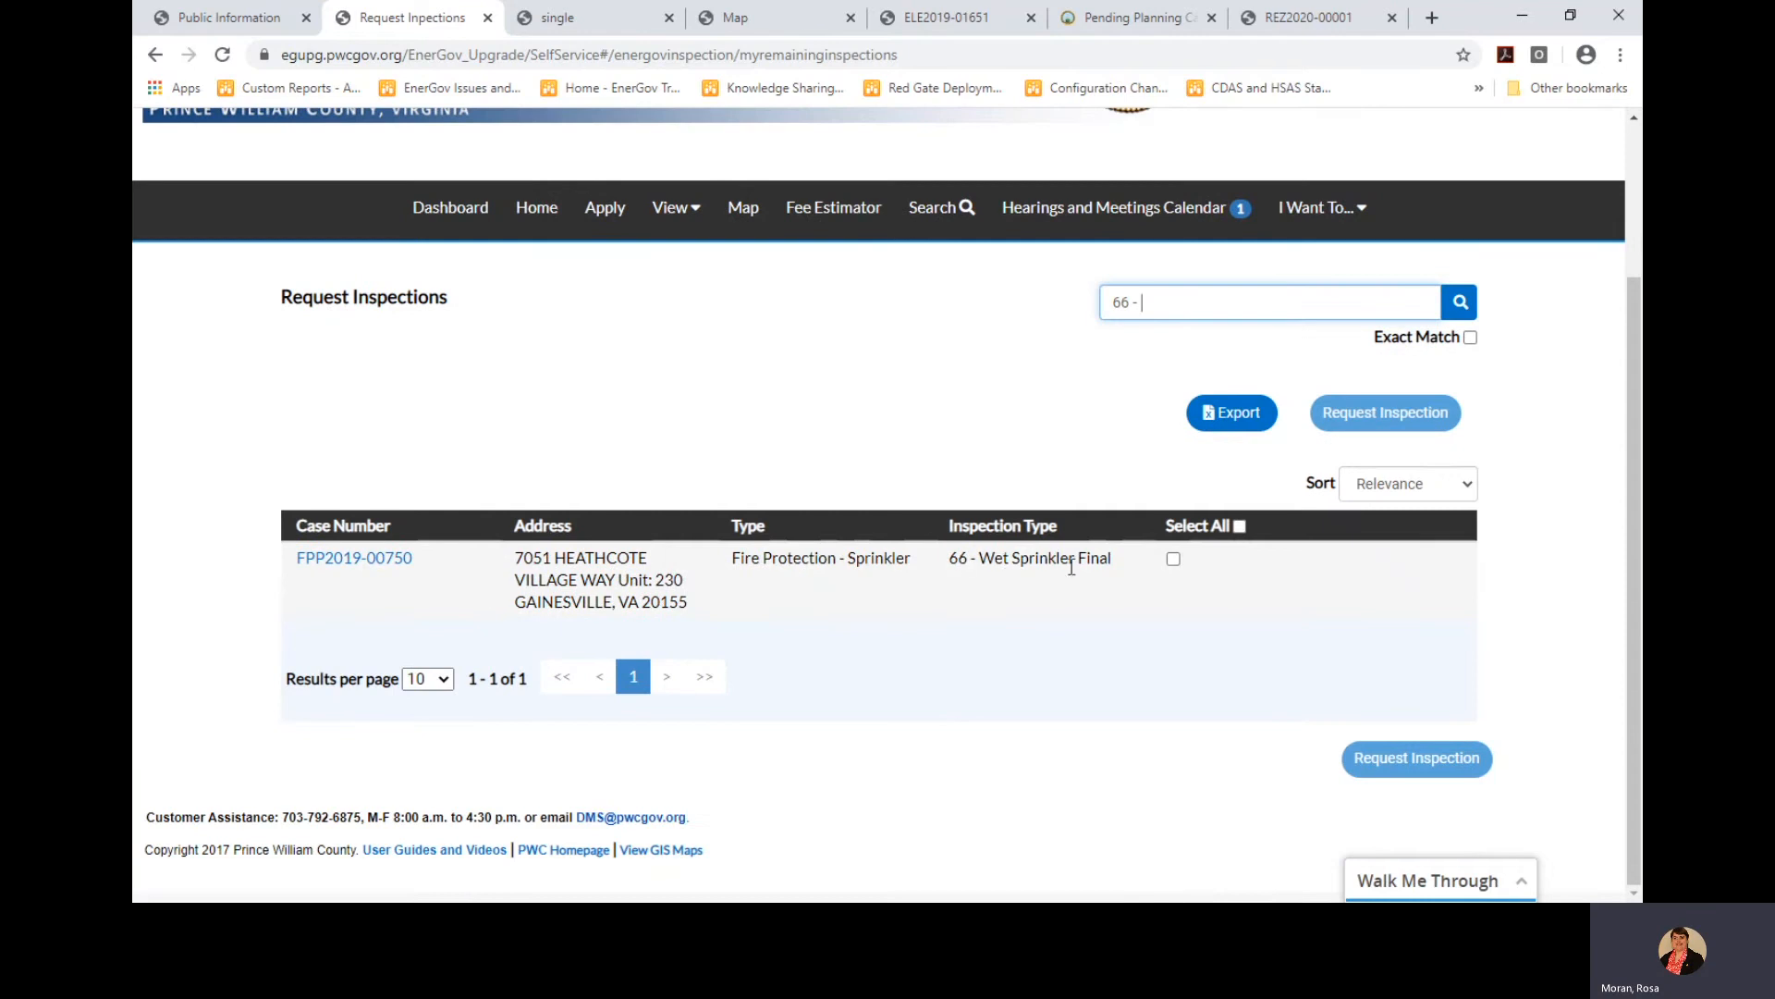
pyautogui.click(1173, 558)
pyautogui.click(1410, 754)
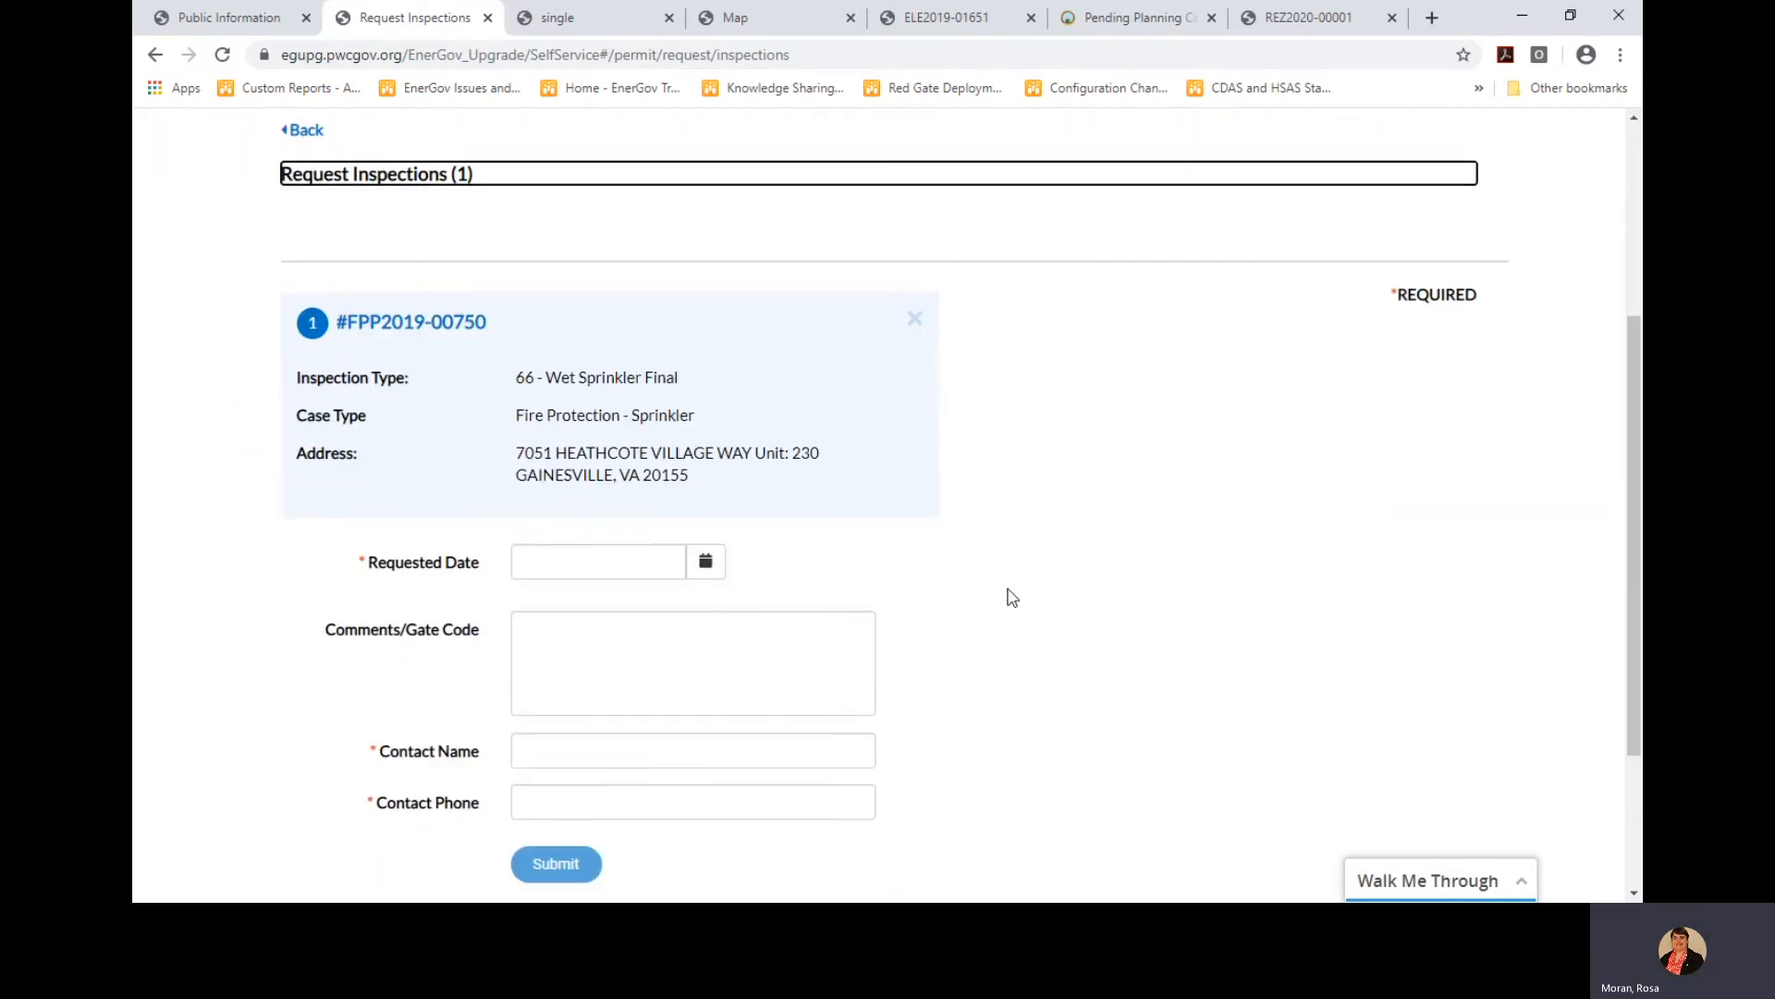
# Set the requested date to 04/30/2020, autofill the saved contact name and phone, and submit
pyautogui.click(705, 484)
pyautogui.click(689, 714)
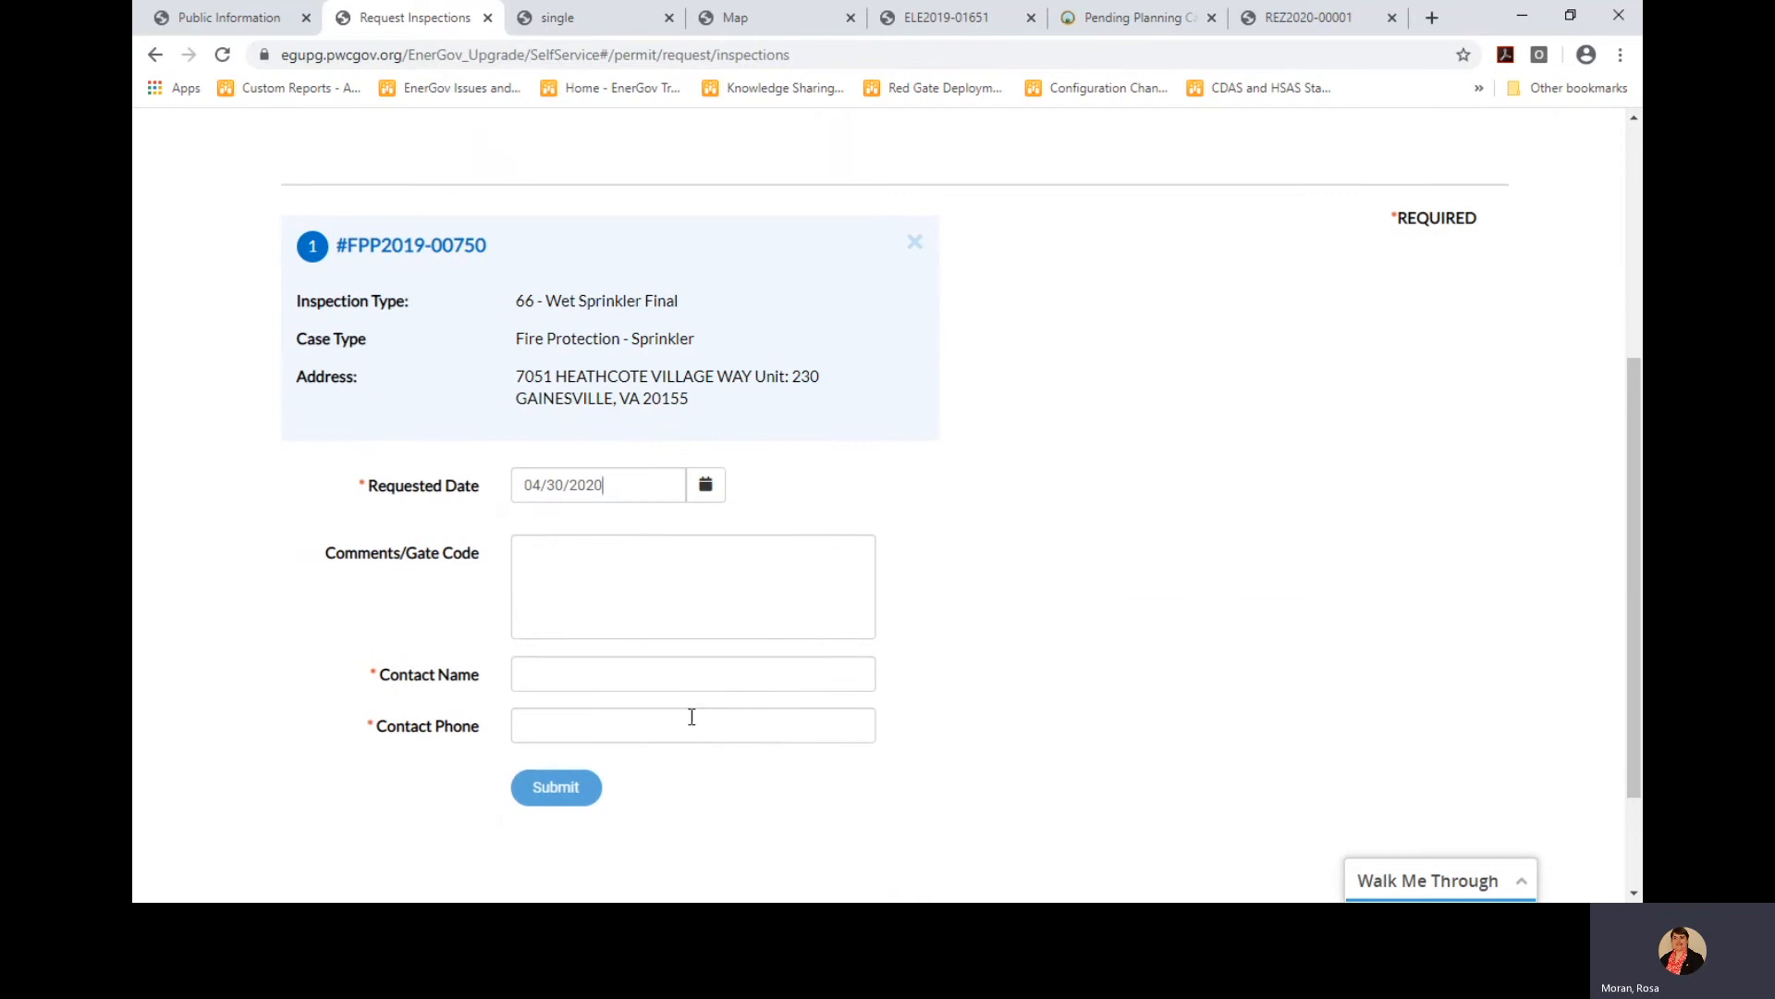
pyautogui.click(626, 673)
pyautogui.click(586, 735)
pyautogui.click(566, 731)
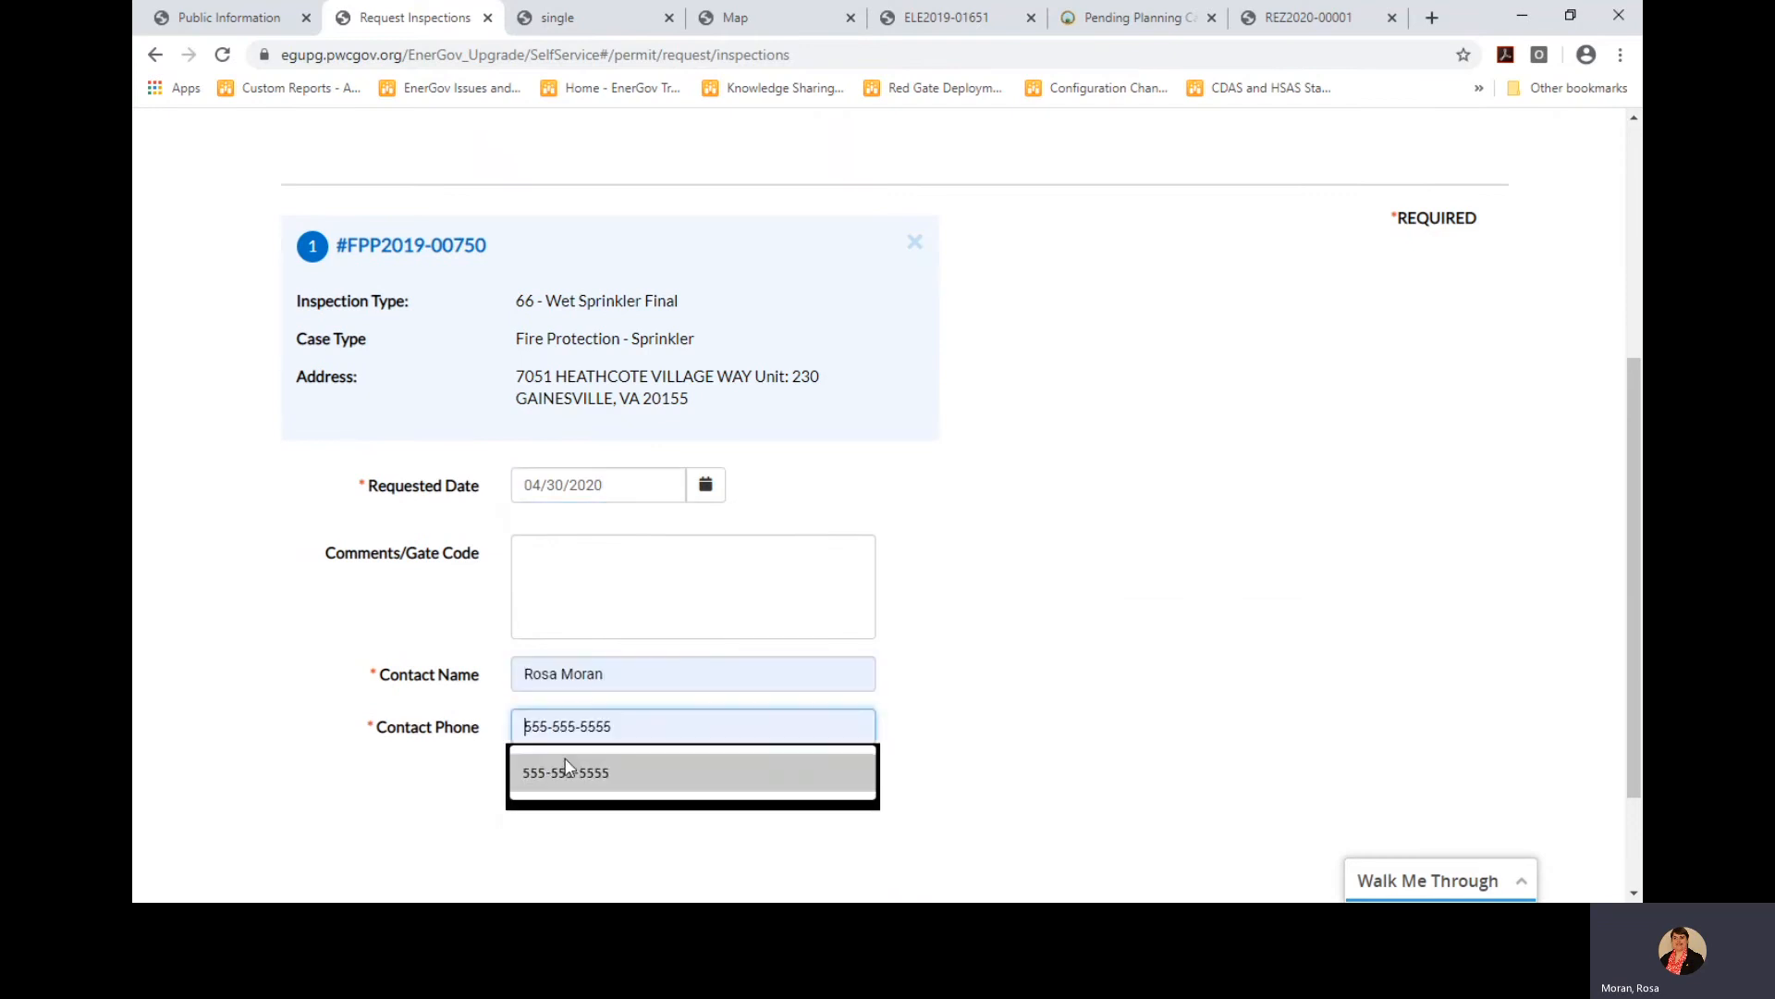
pyautogui.click(567, 772)
pyautogui.click(555, 787)
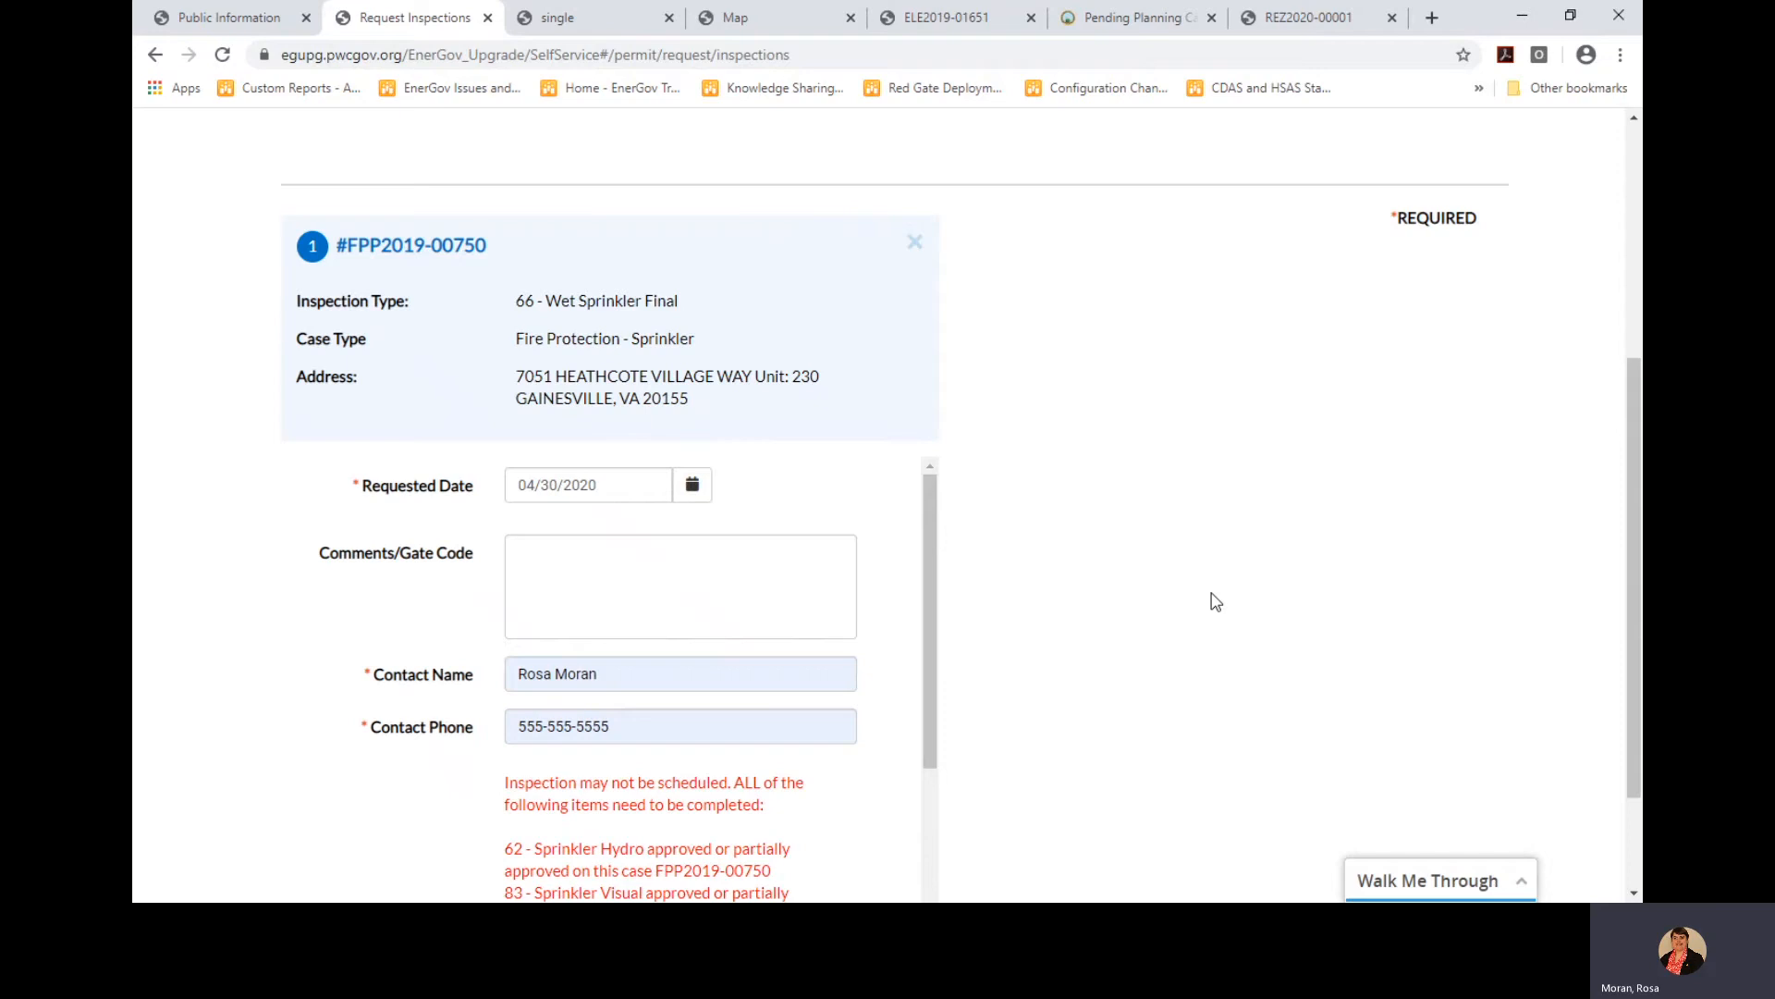
# Read the red message listing four prerequisite inspections still needing approval
pyautogui.scroll(-2, 1070, 499)
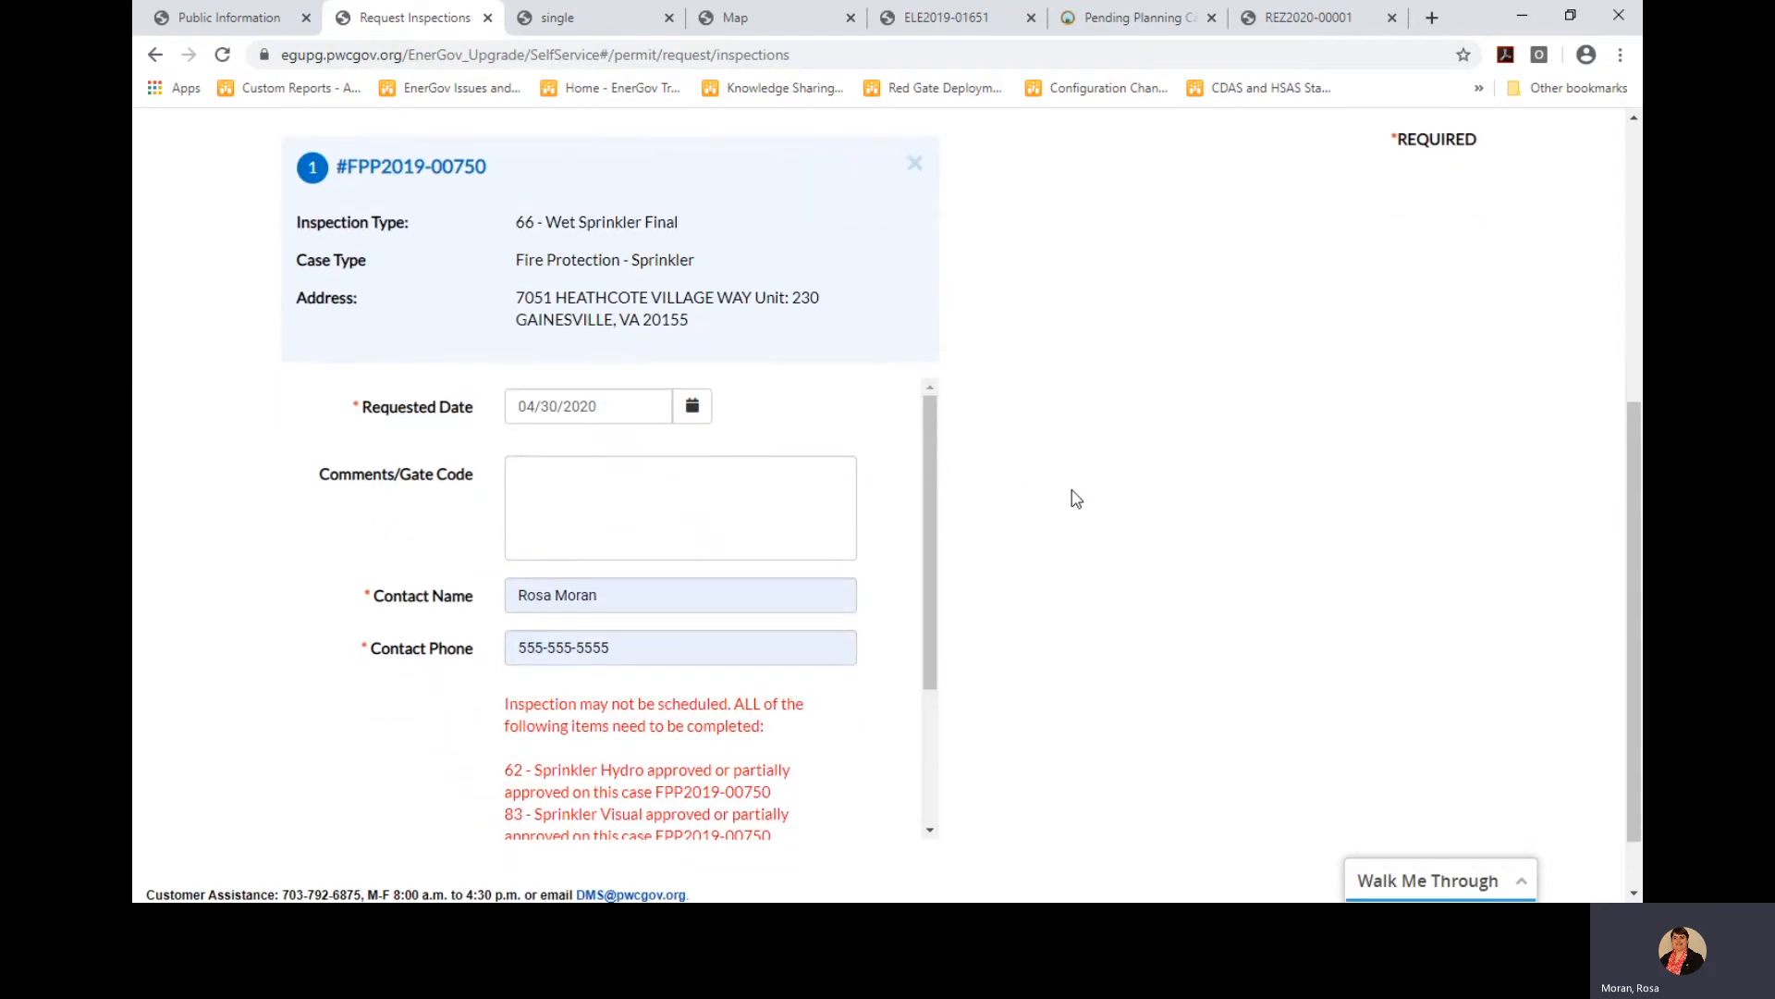
pyautogui.moveTo(931, 368); pyautogui.dragTo(925, 507)
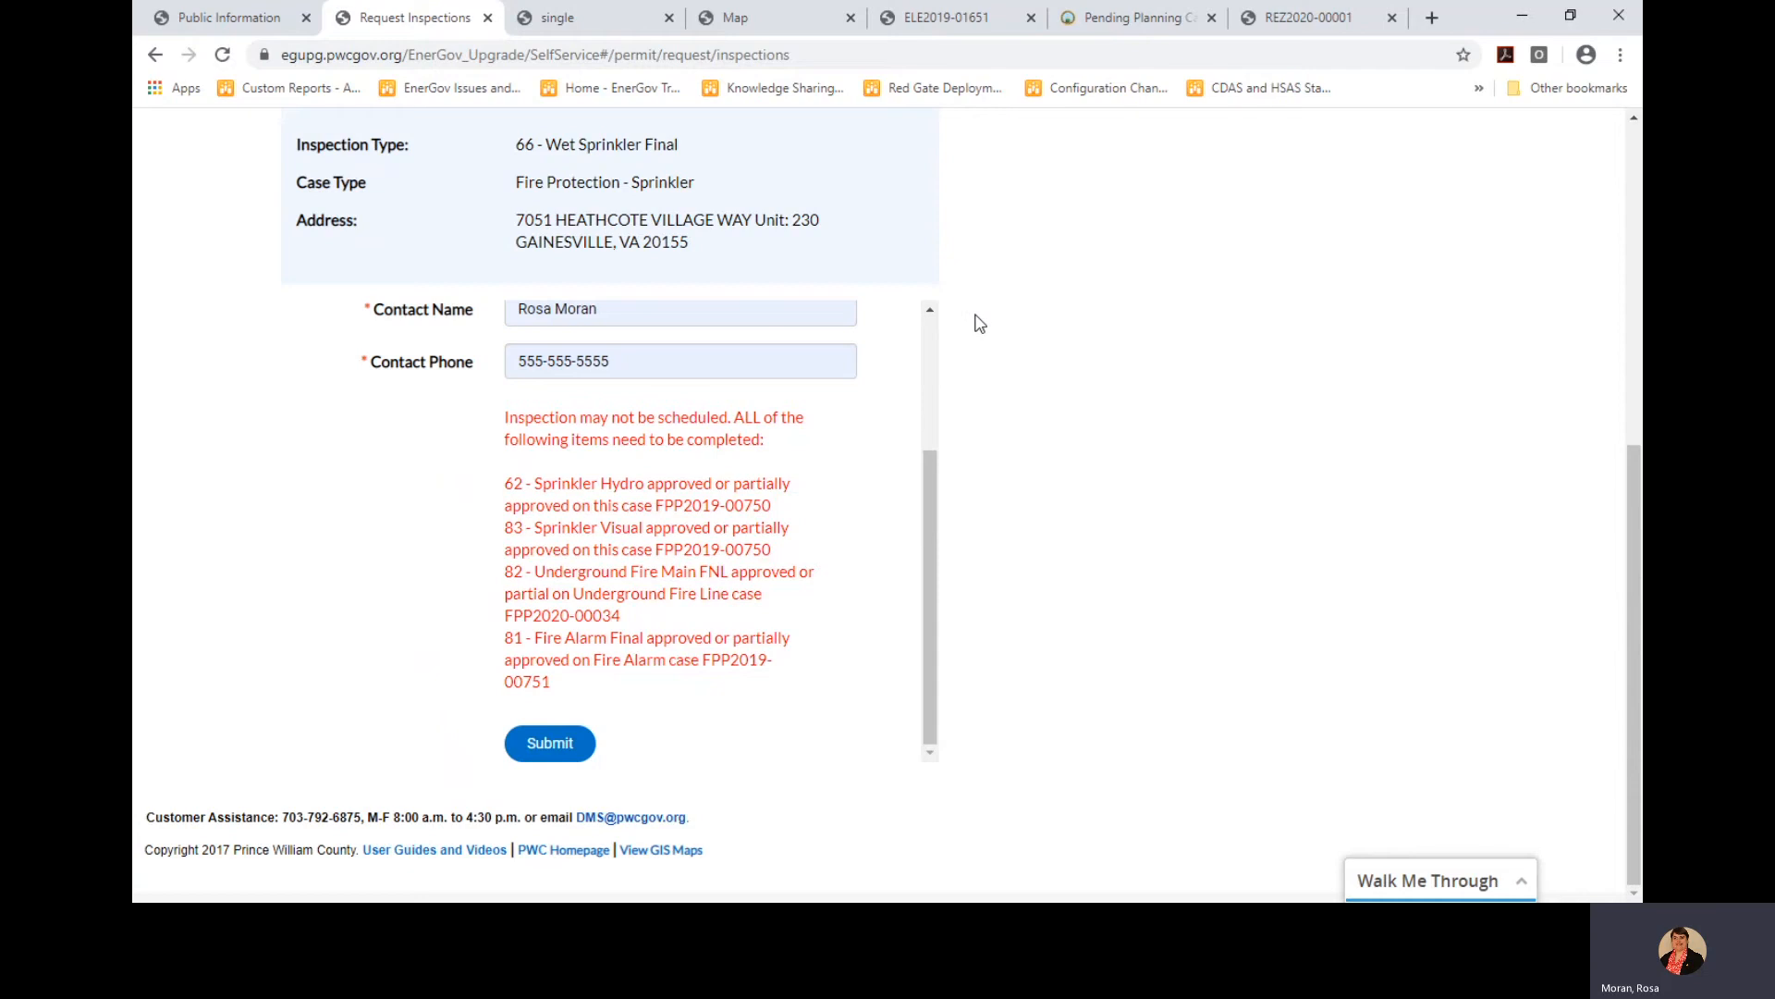
pyautogui.scroll(3, 974, 317)
pyautogui.scroll(3, 975, 317)
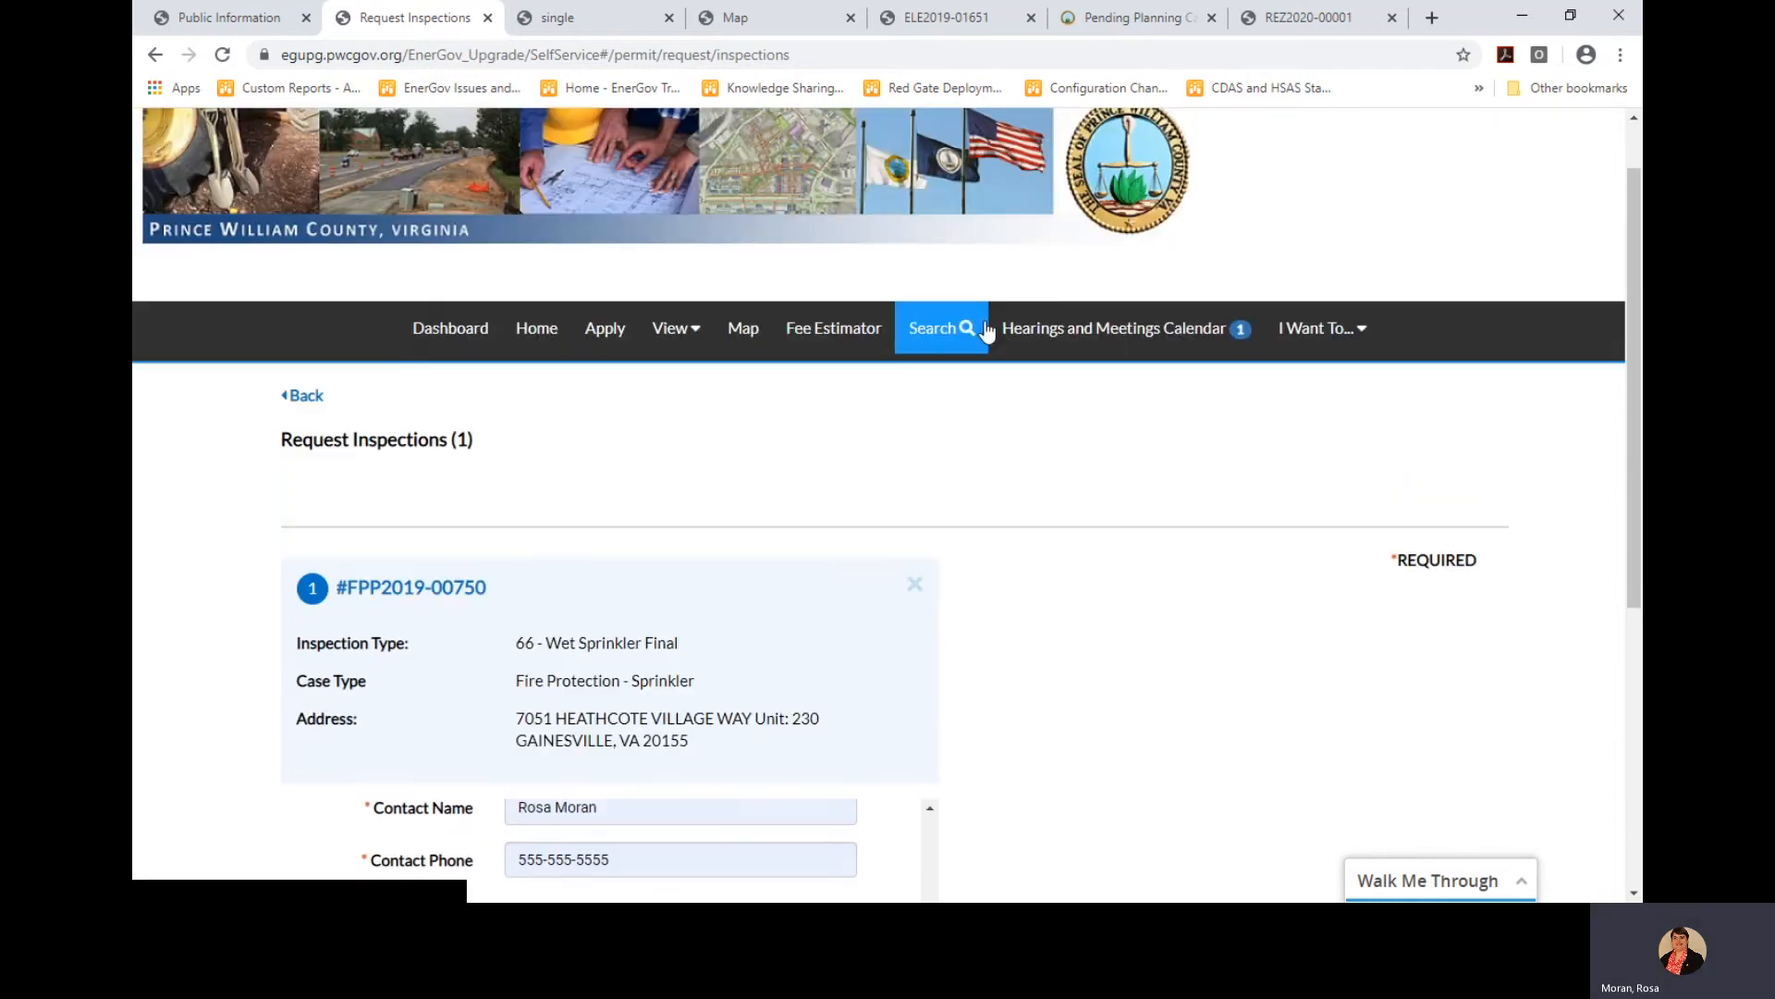
# Open the Today's Inspections page from the View menu
pyautogui.click(678, 335)
pyautogui.click(987, 538)
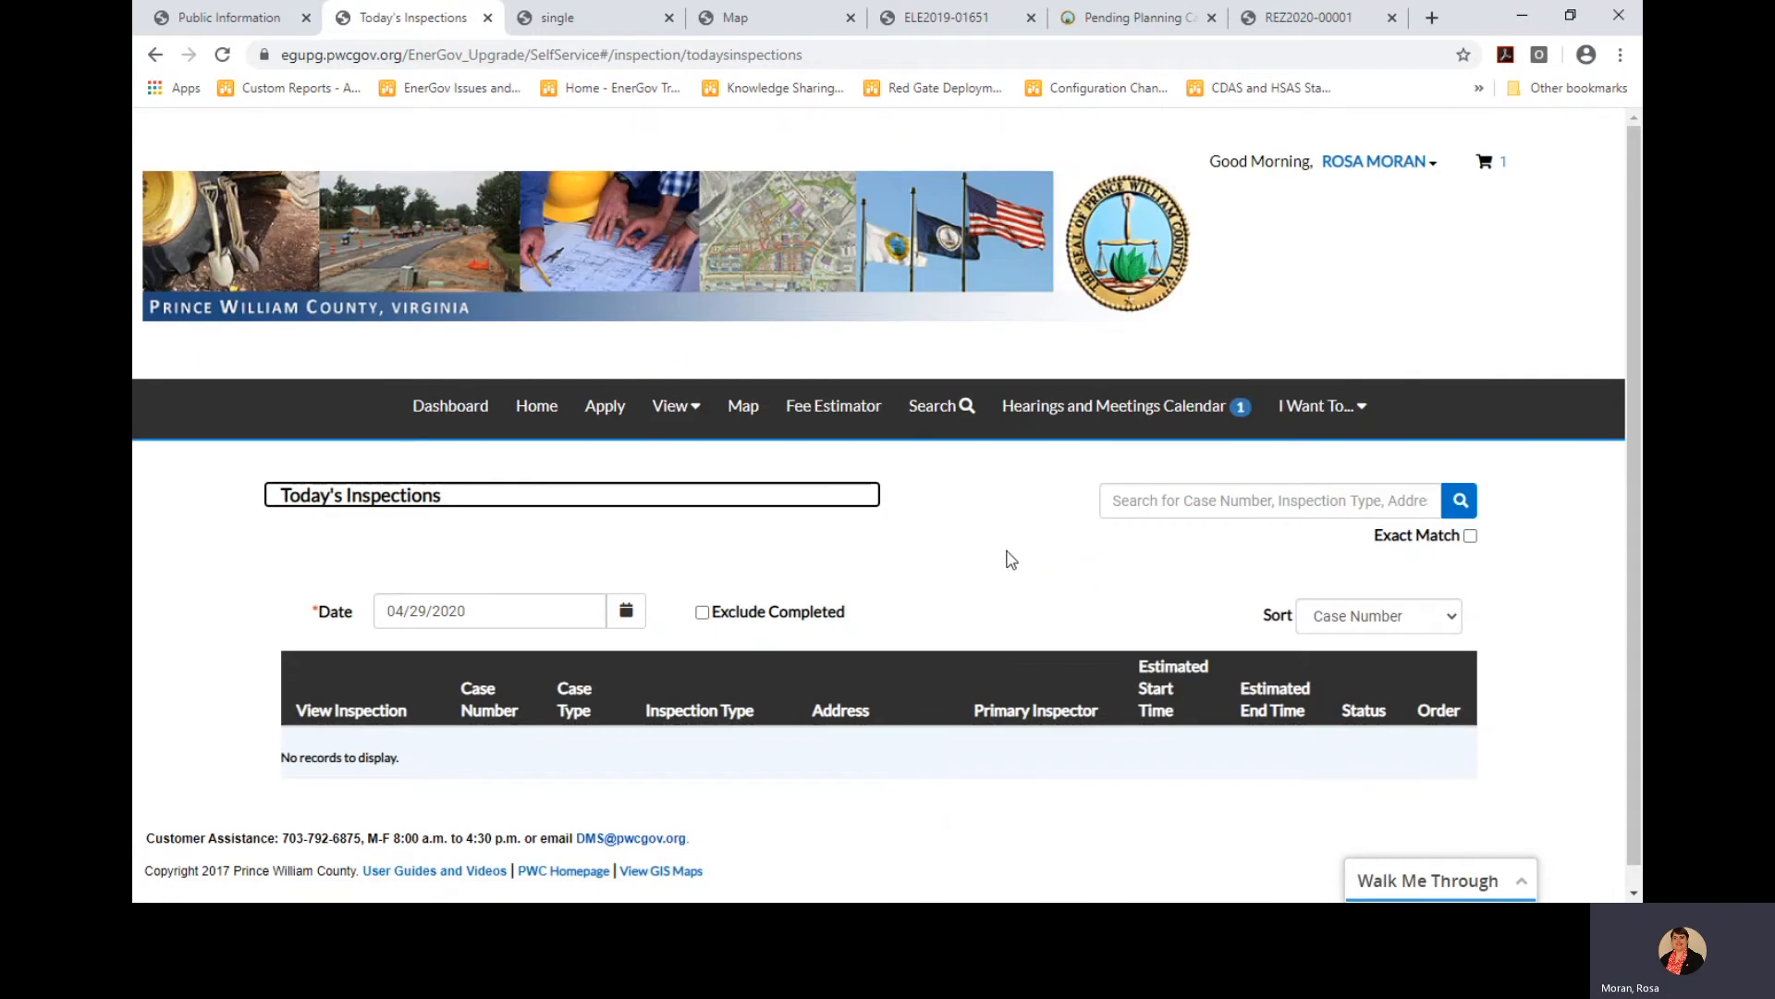
pyautogui.click(678, 407)
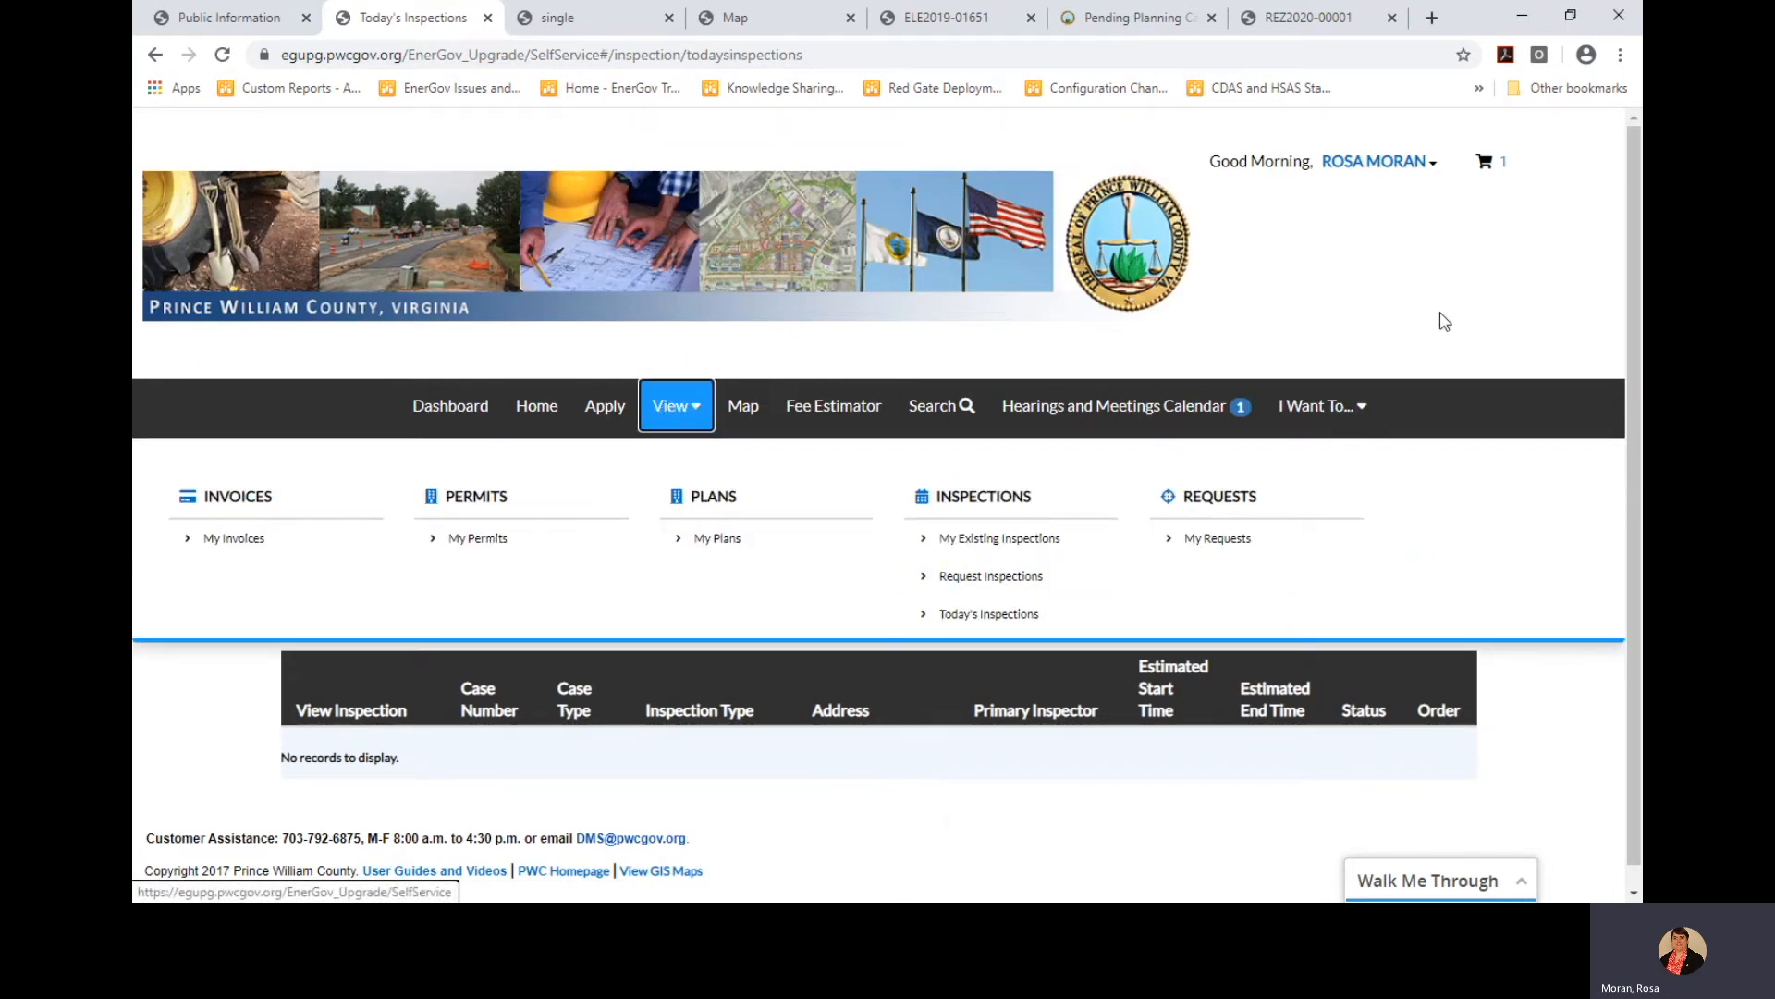
pyautogui.moveTo(1441, 315); pyautogui.dragTo(1463, 303)
pyautogui.scroll(-1, 733, 720)
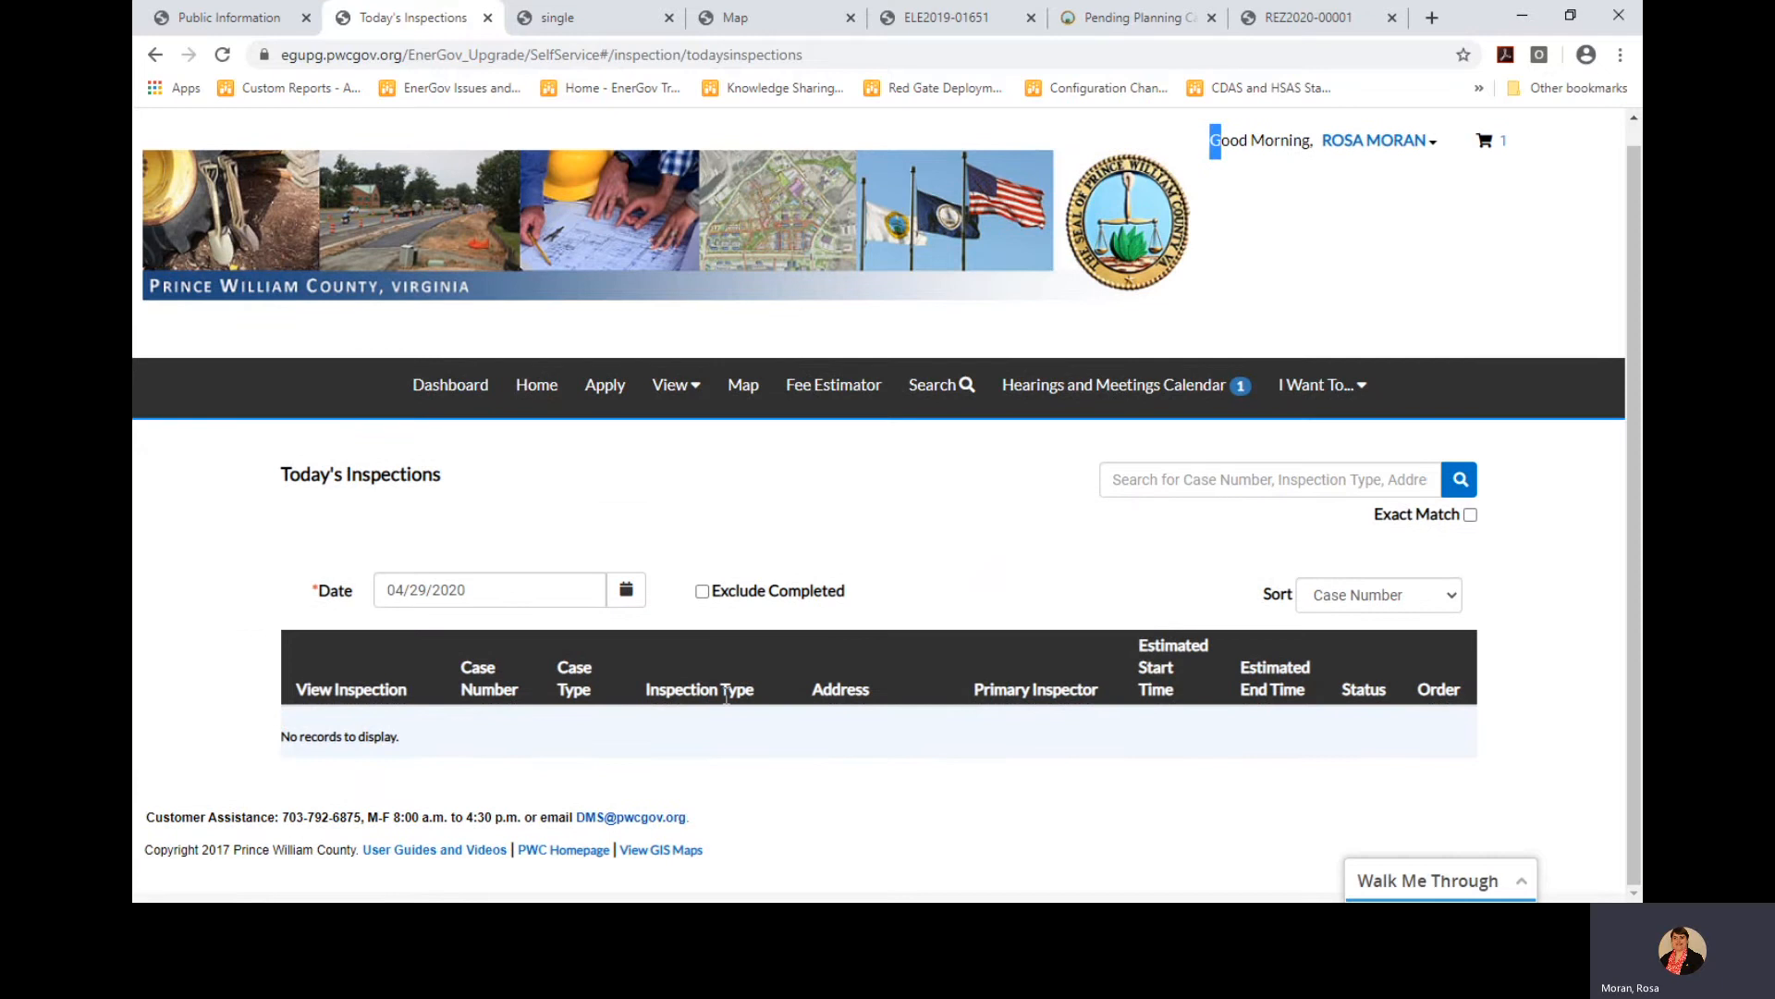
# Change the inspection date to 07/08/2019 to load that day's scheduled inspections
pyautogui.click(522, 592)
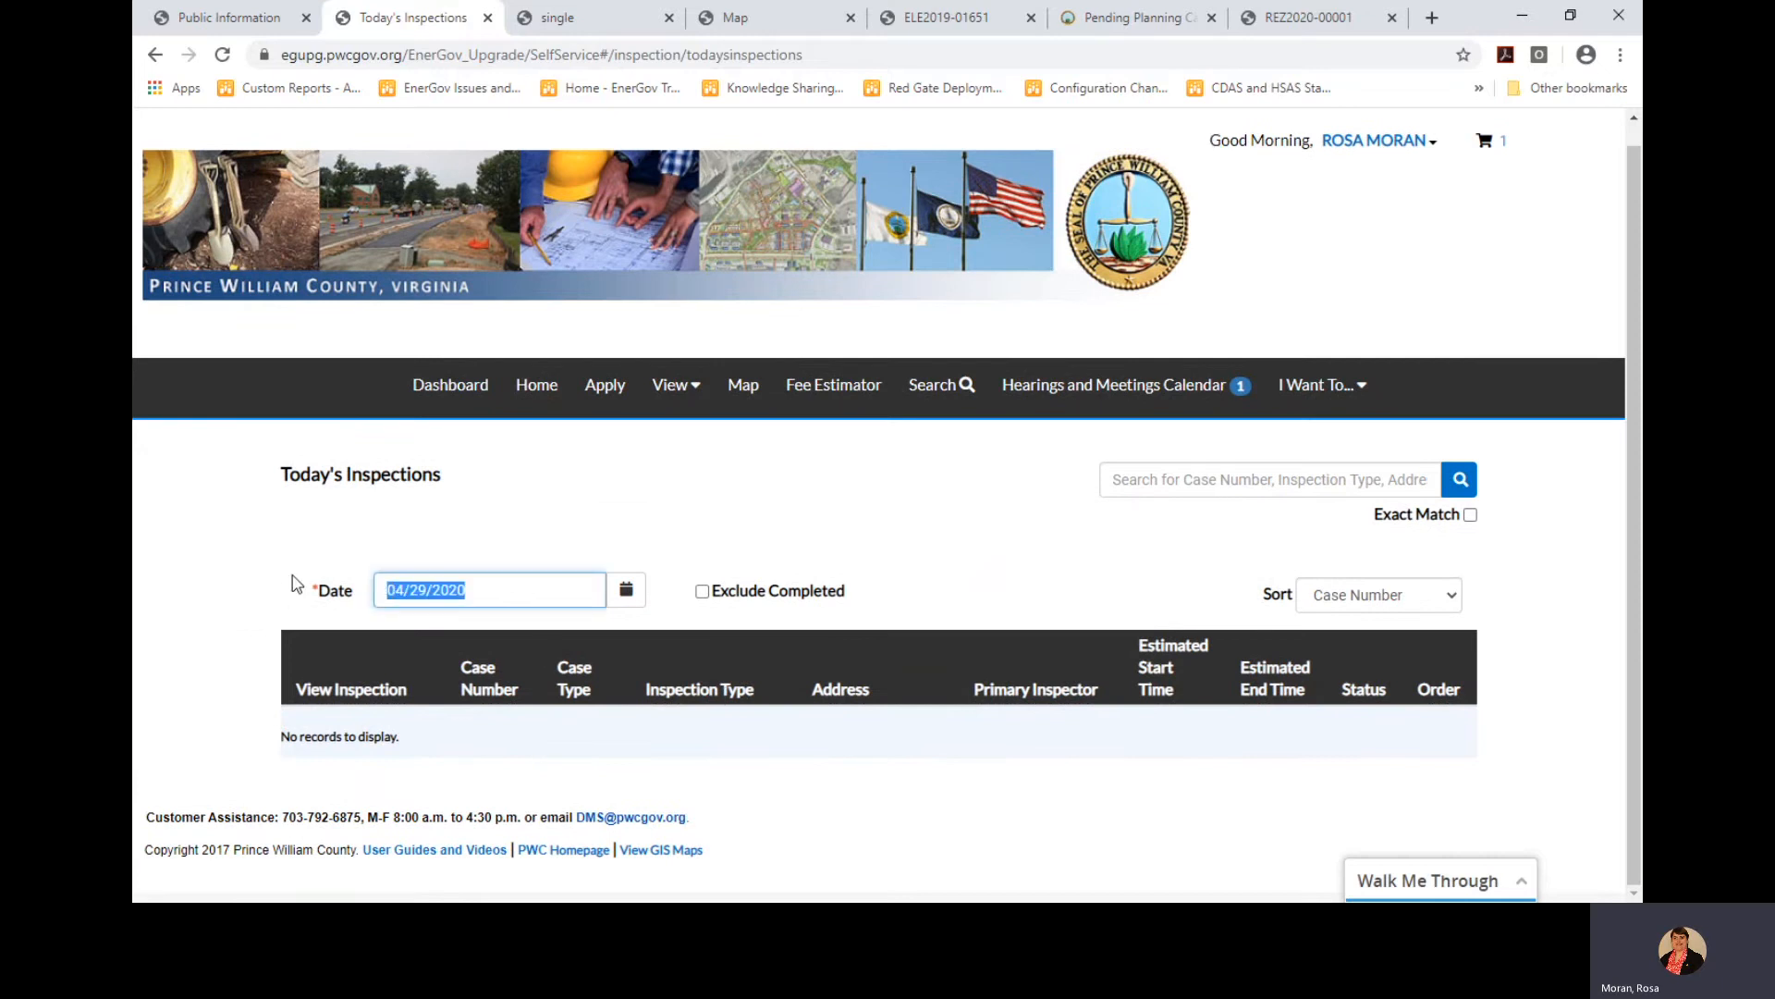
pyautogui.write('07/08/2019')
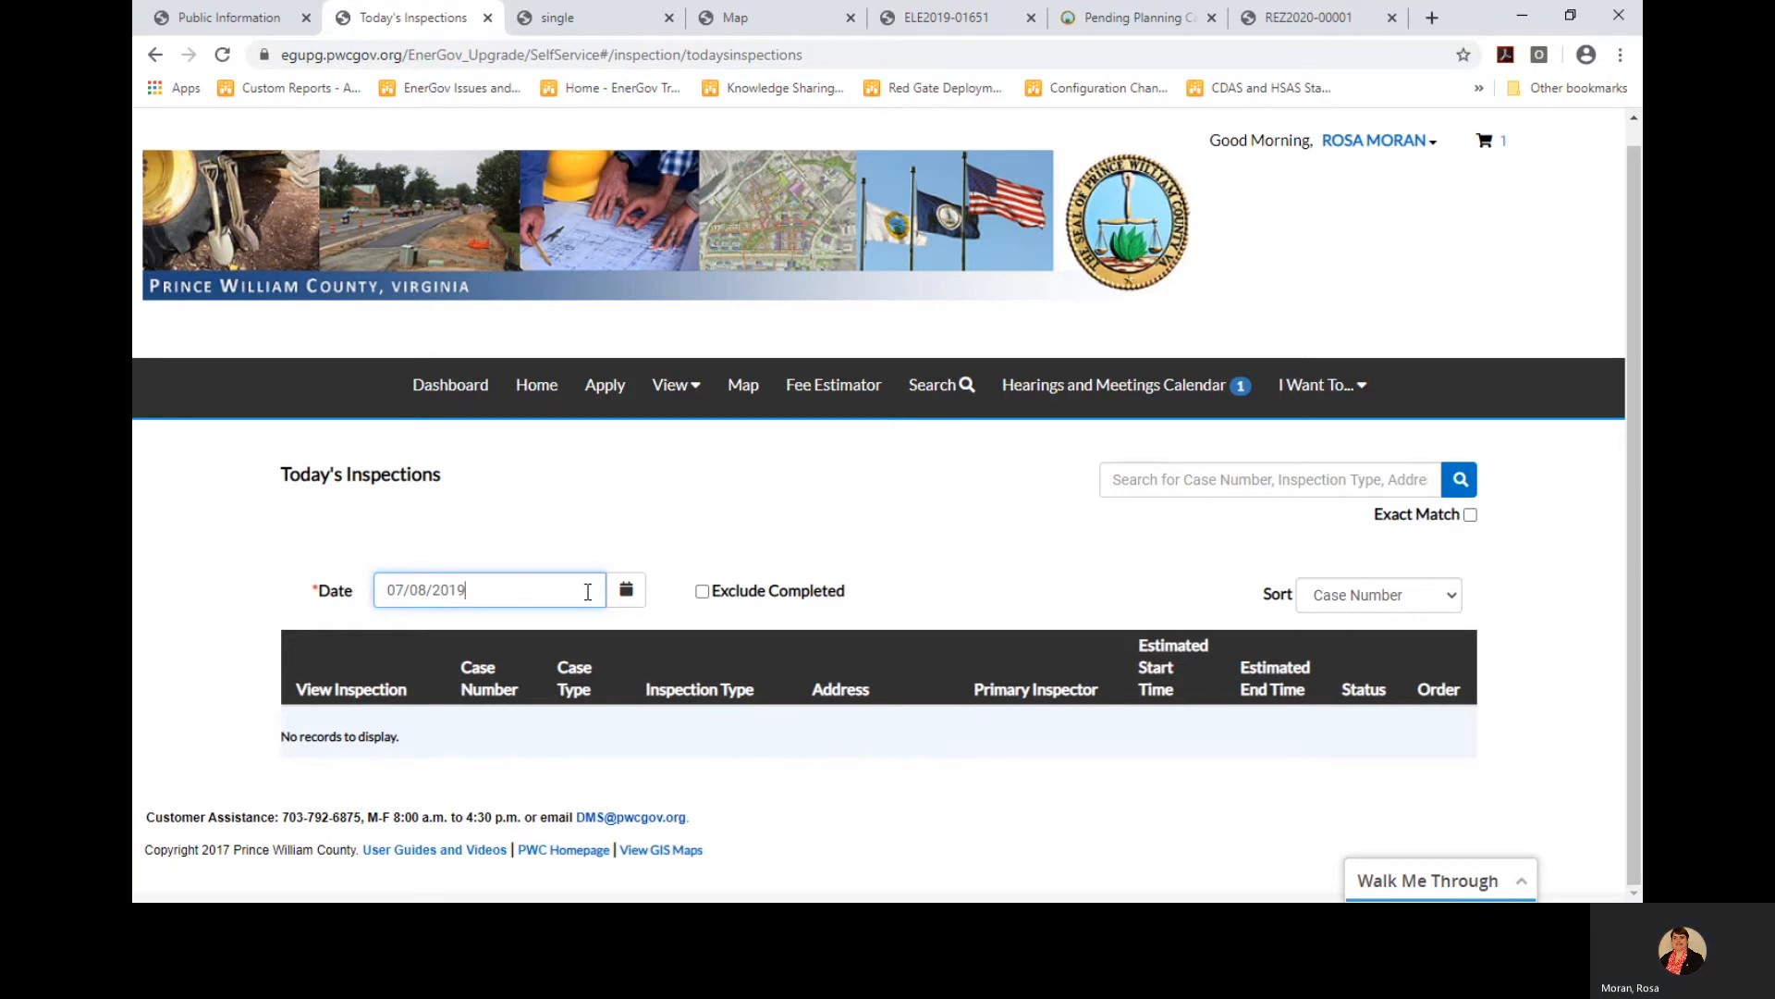
pyautogui.click(632, 595)
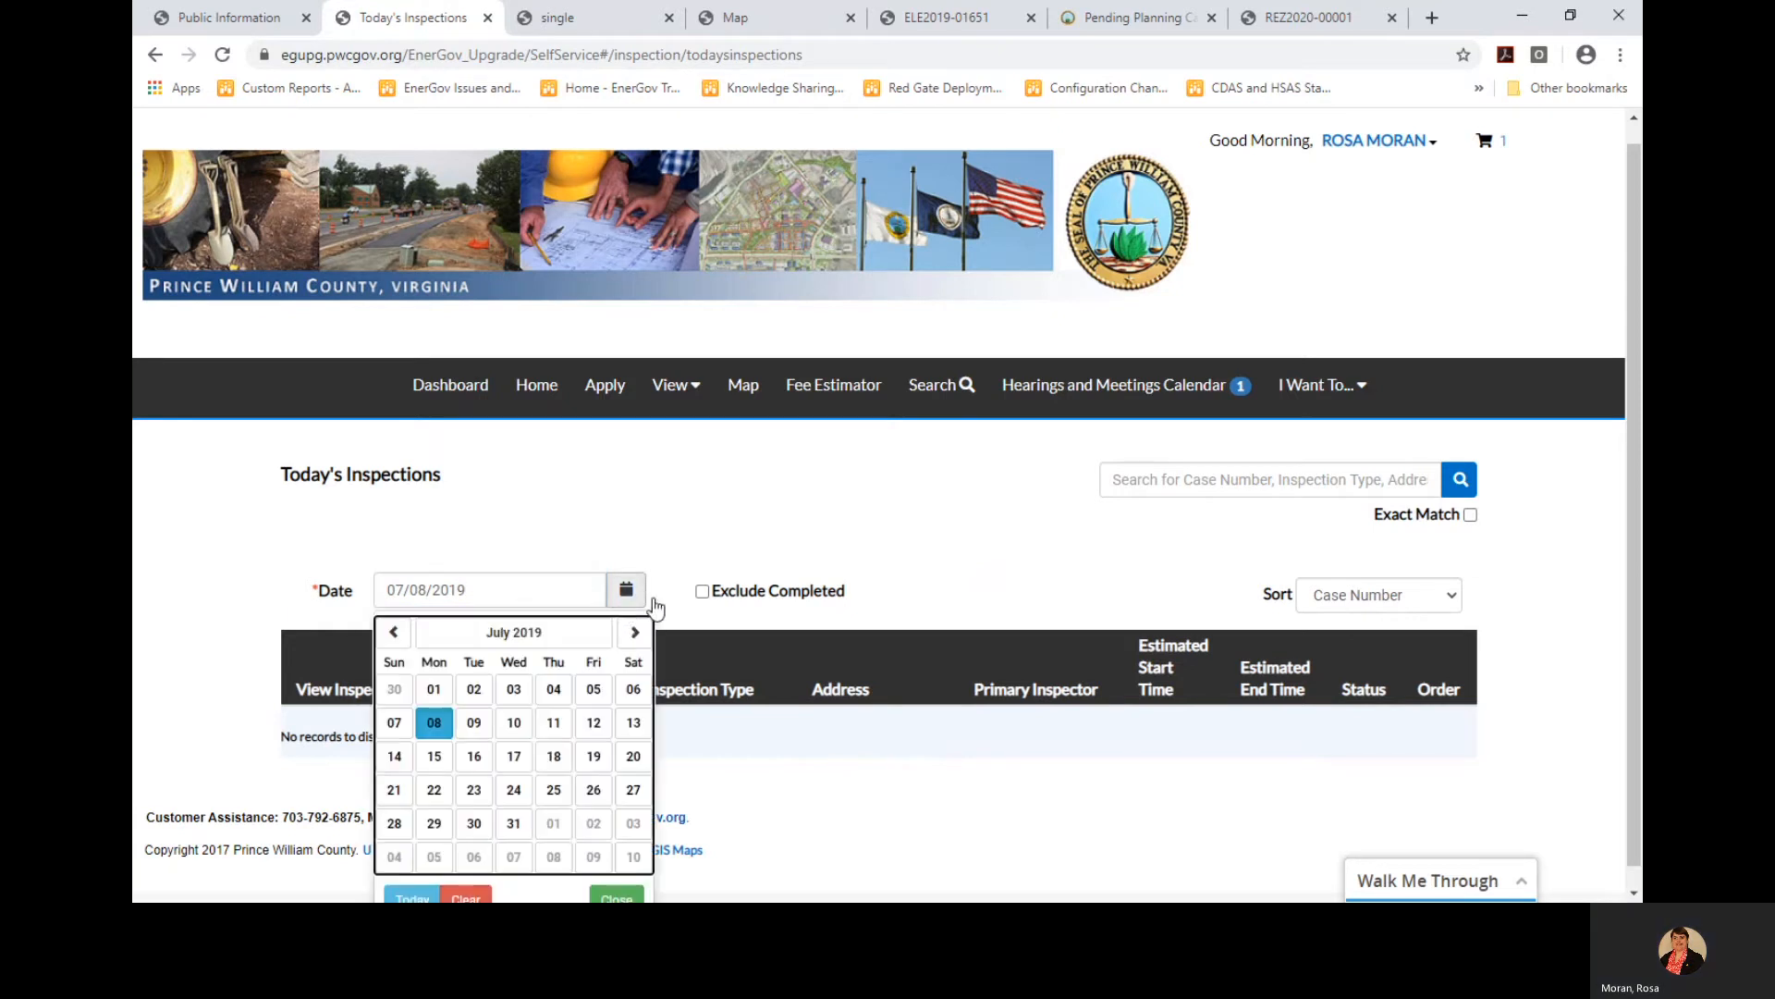
pyautogui.click(777, 541)
pyautogui.scroll(-4, 939, 536)
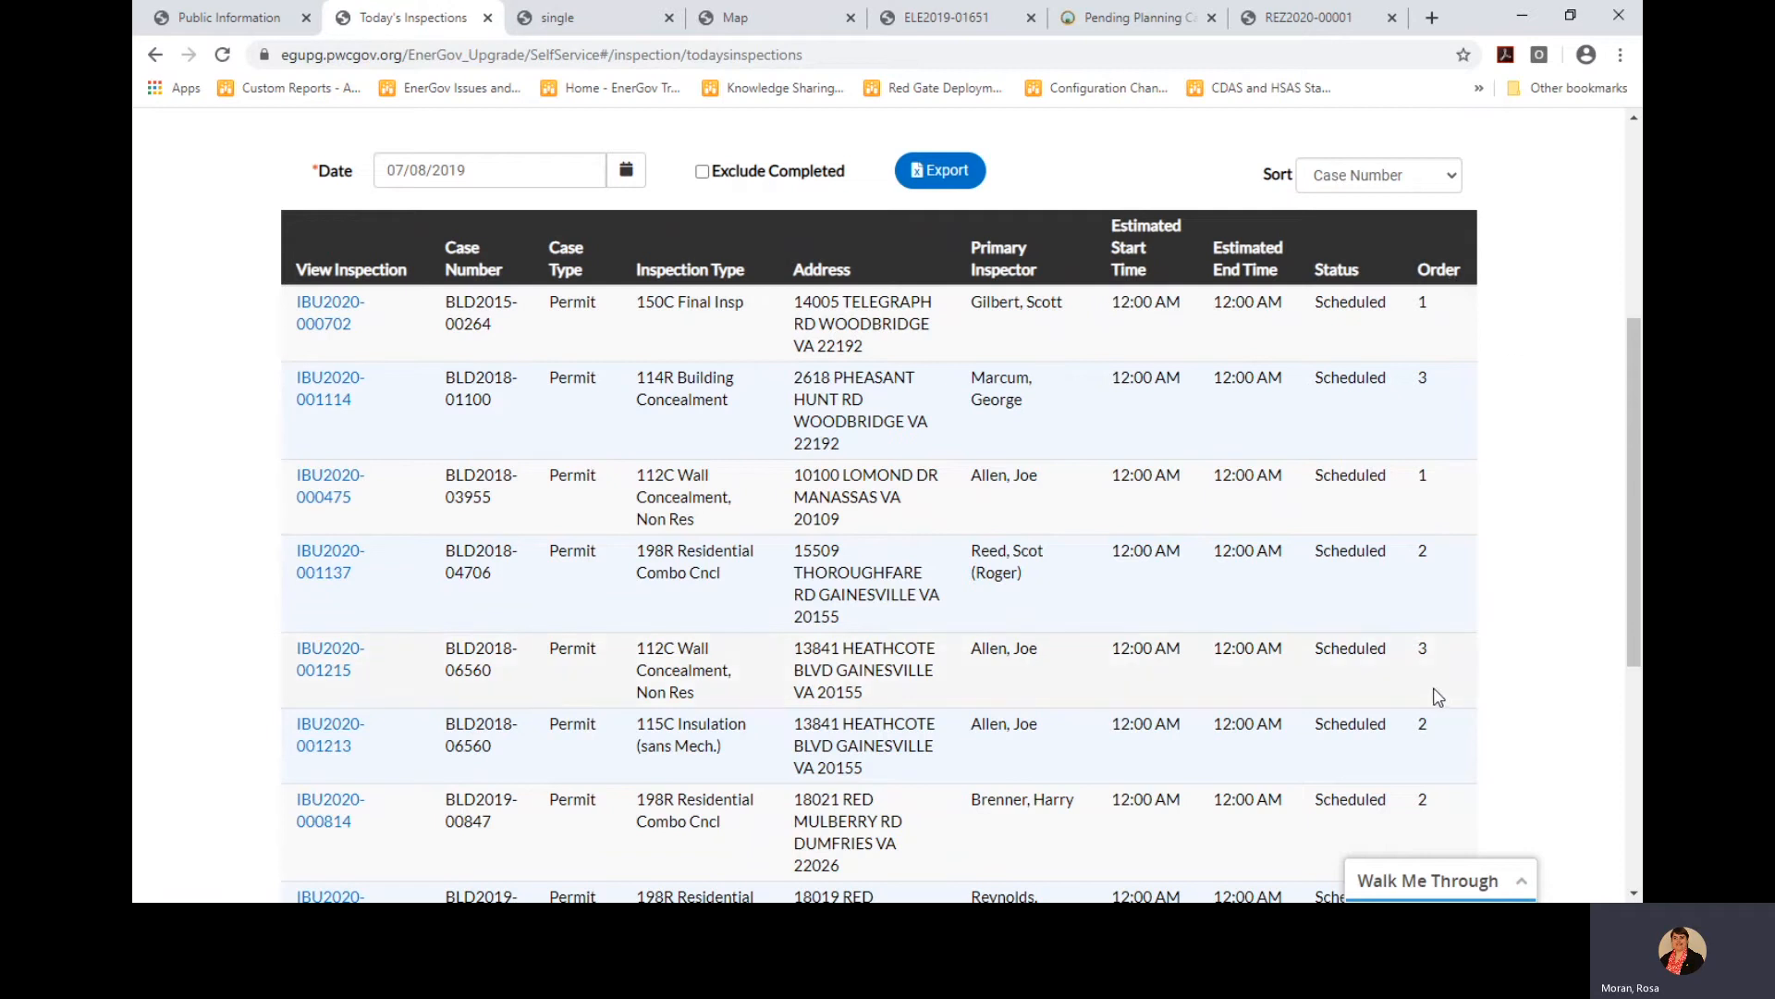
# Sort the 07/08/2019 inspection list by Primary Inspector and review the reordered list
pyautogui.scroll(1, 1200, 456)
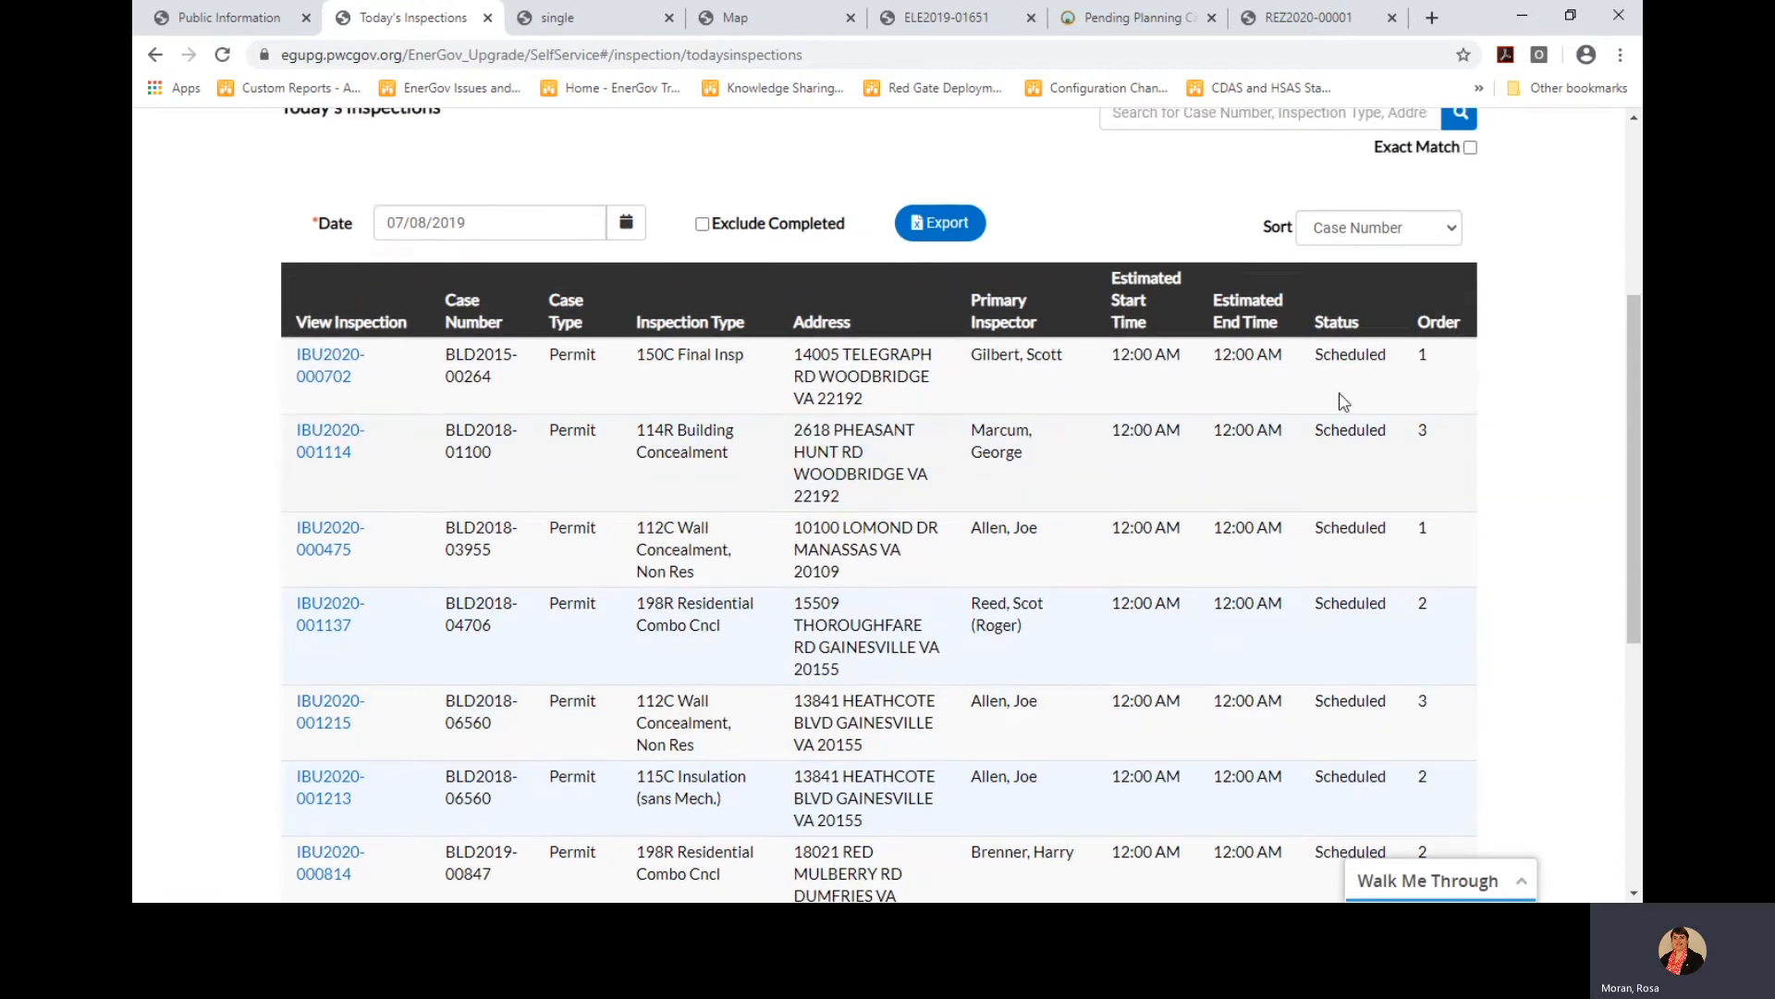
pyautogui.scroll(1, 1360, 323)
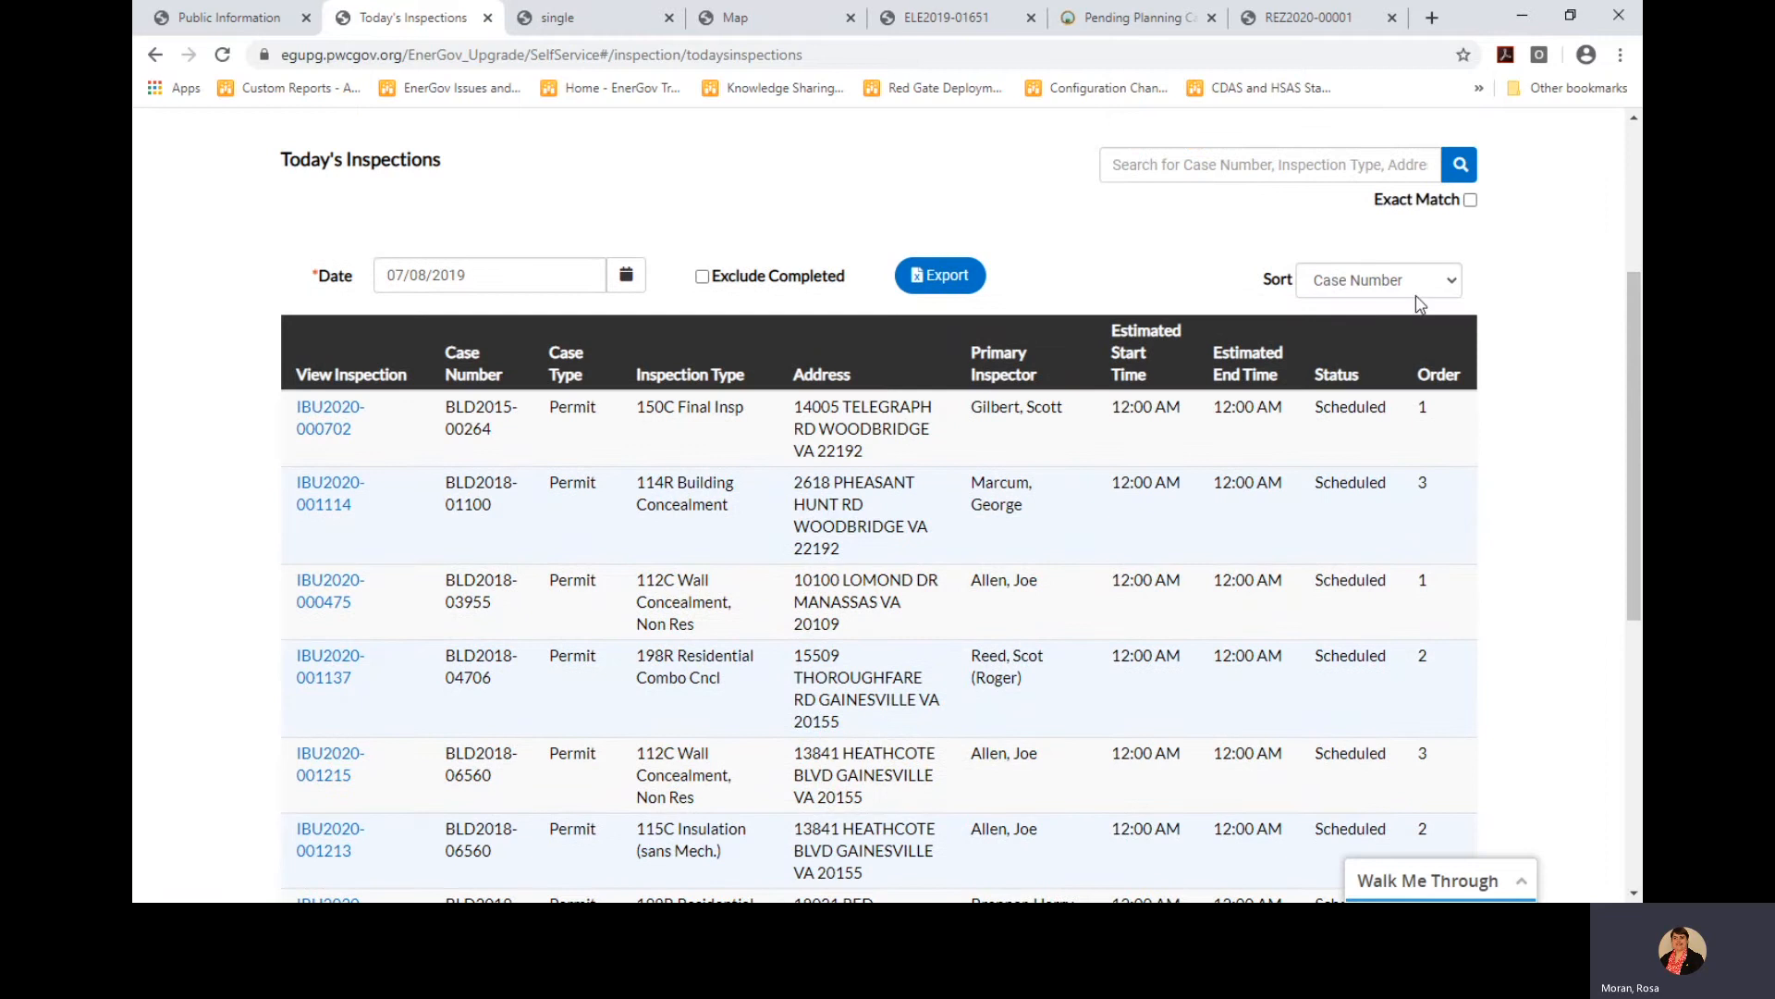
pyautogui.click(1454, 286)
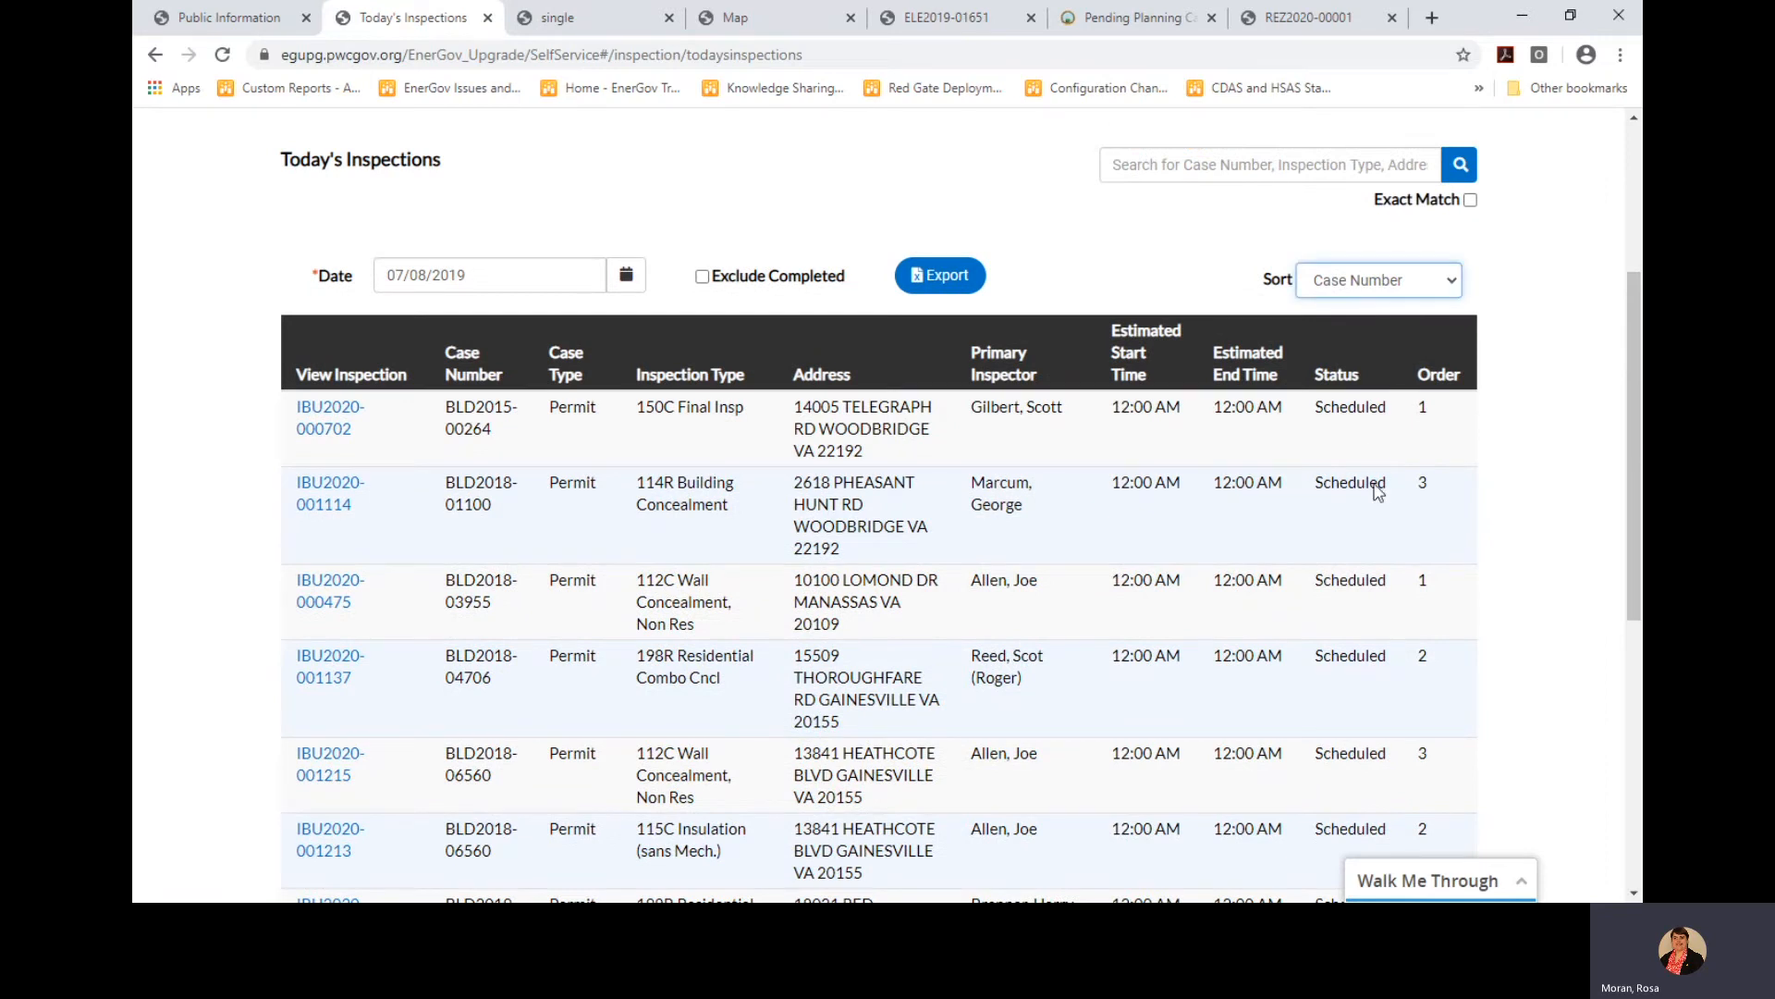
pyautogui.click(1350, 508)
pyautogui.scroll(-4, 1093, 516)
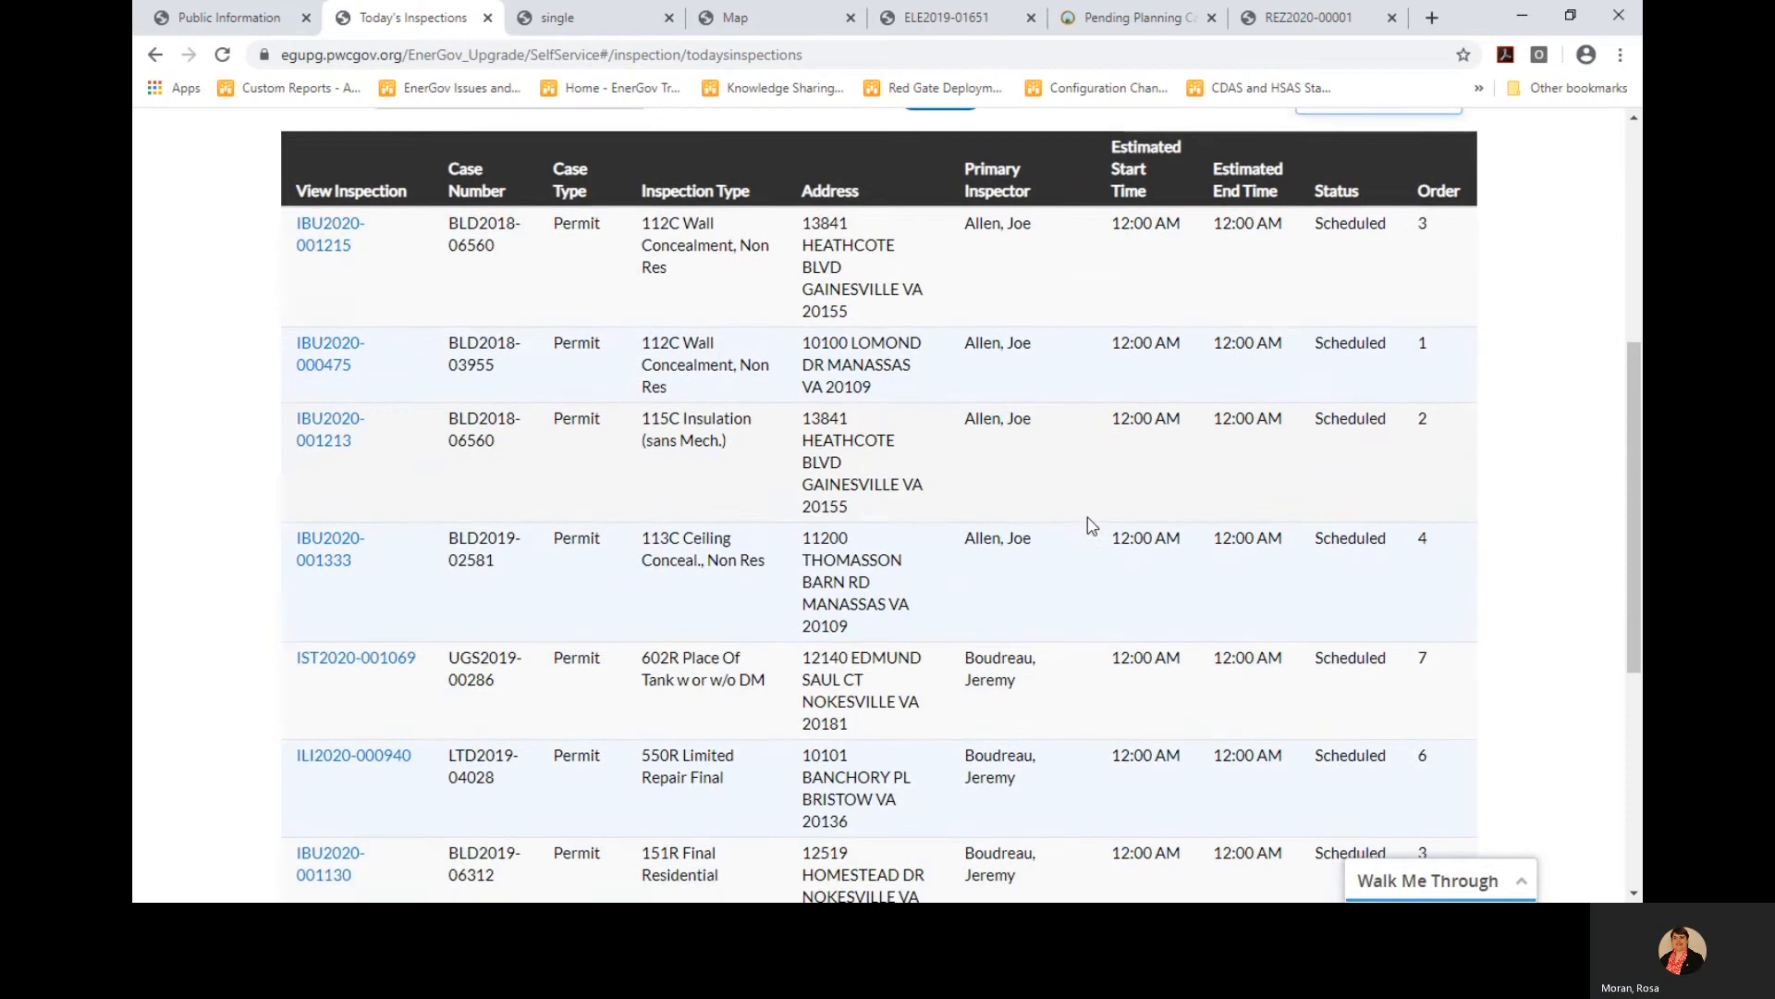
pyautogui.scroll(3, 1093, 525)
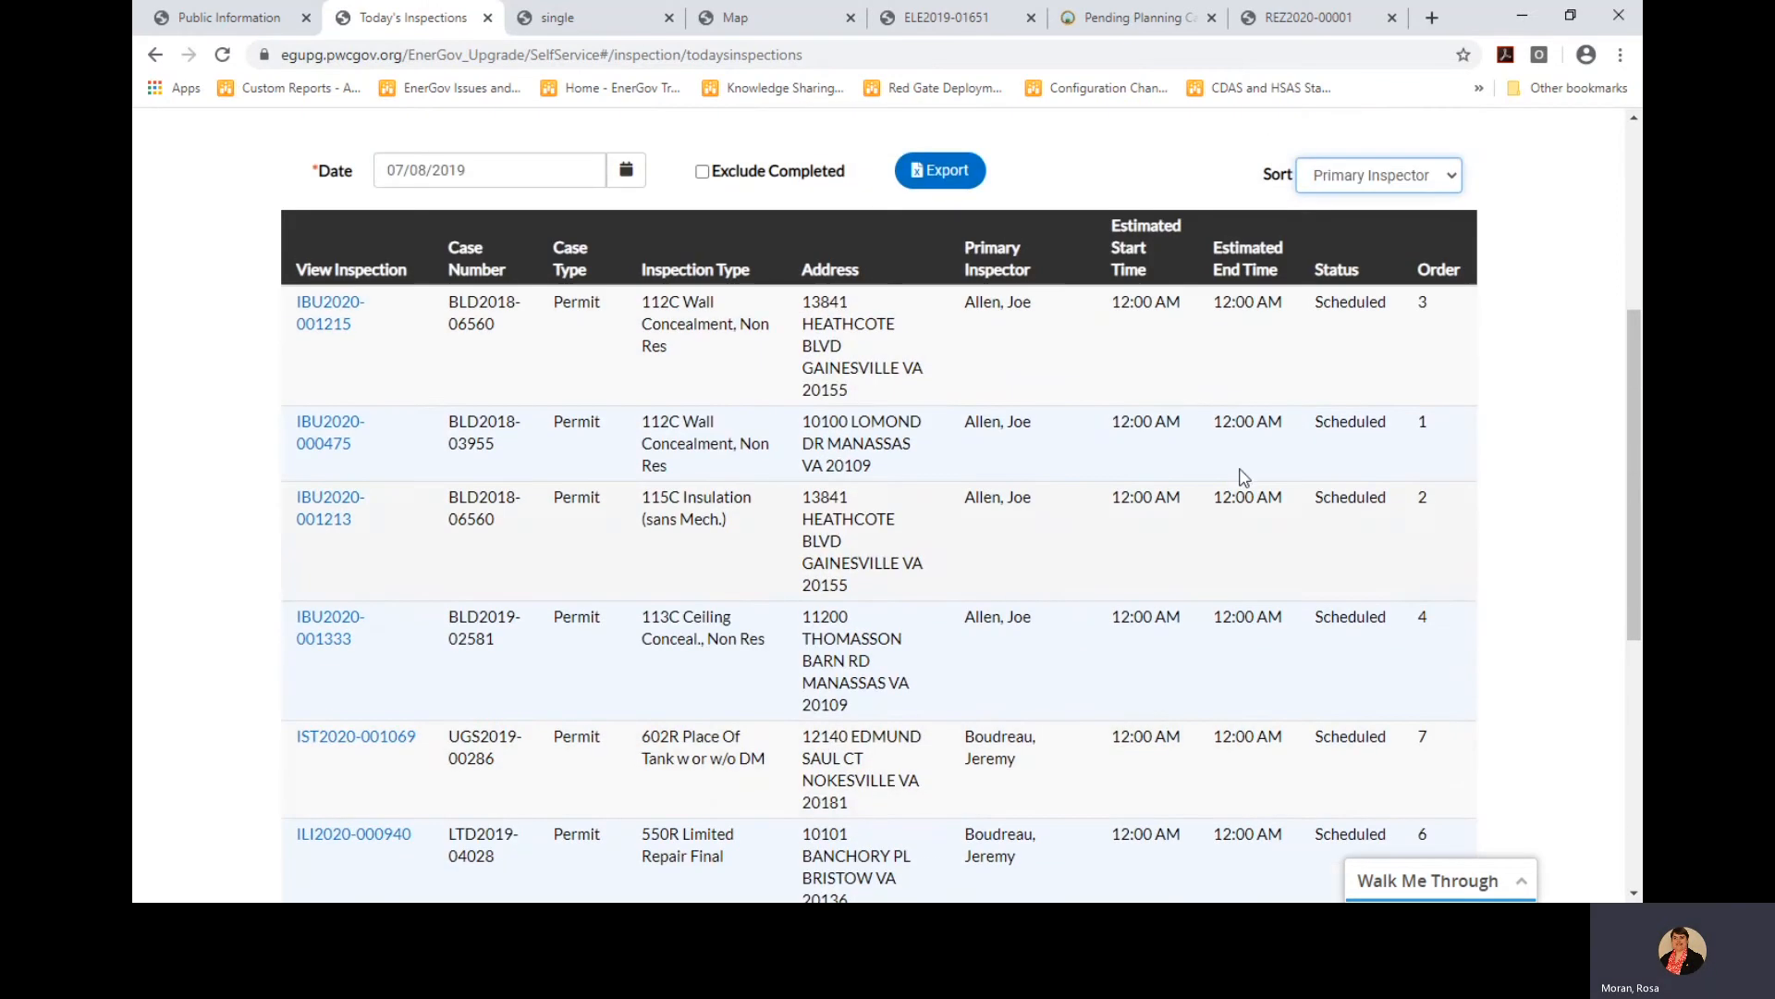
# Re-sort the inspection list by Address, bringing 114R Building Concealment to the top
pyautogui.click(1450, 185)
pyautogui.click(1353, 396)
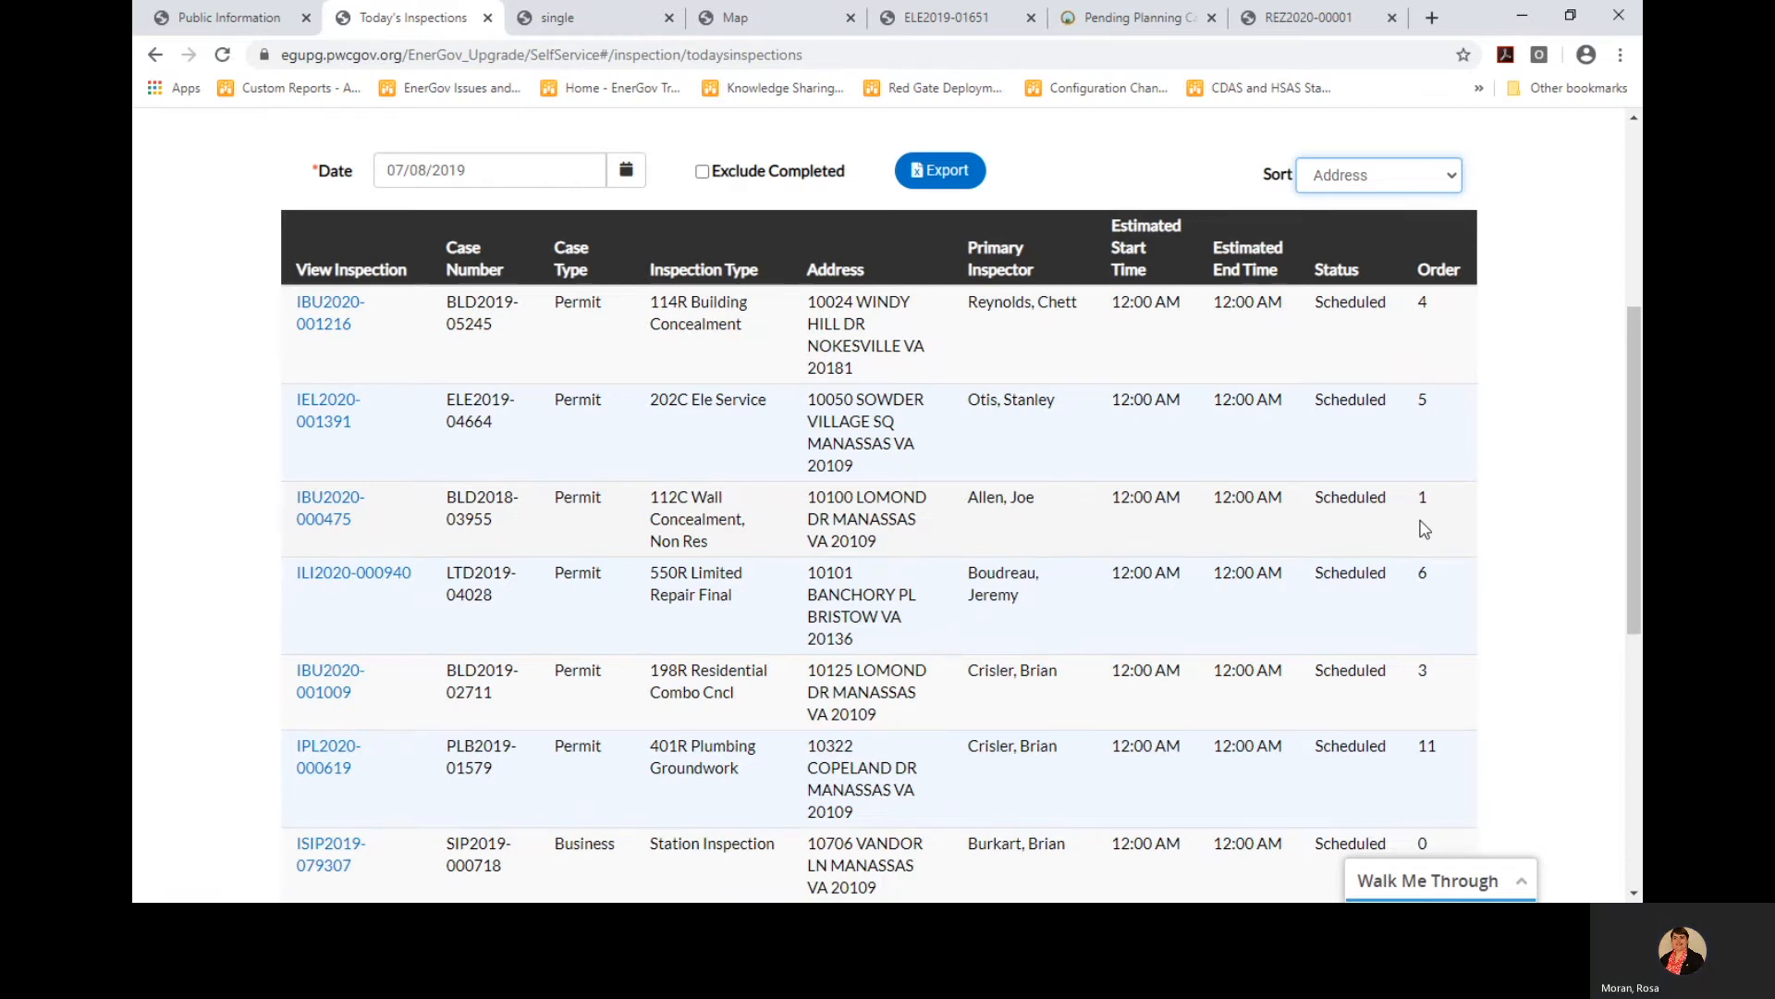
pyautogui.scroll(2, 812, 533)
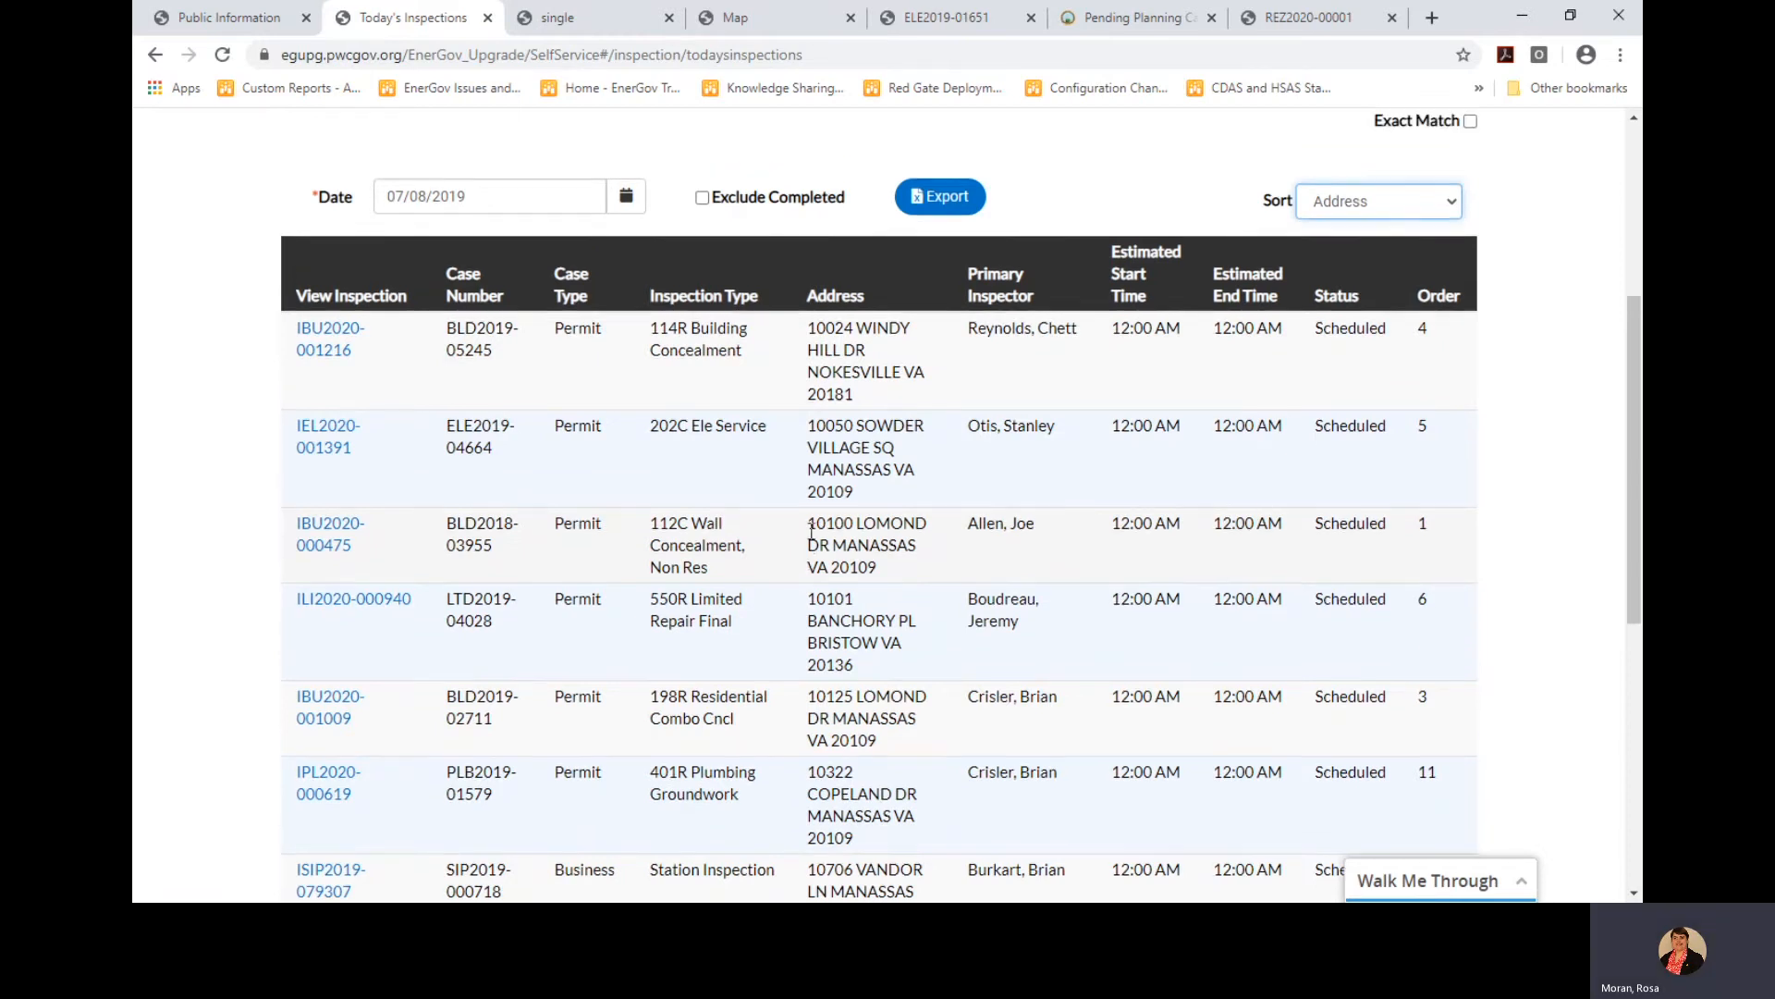
pyautogui.scroll(3, 812, 533)
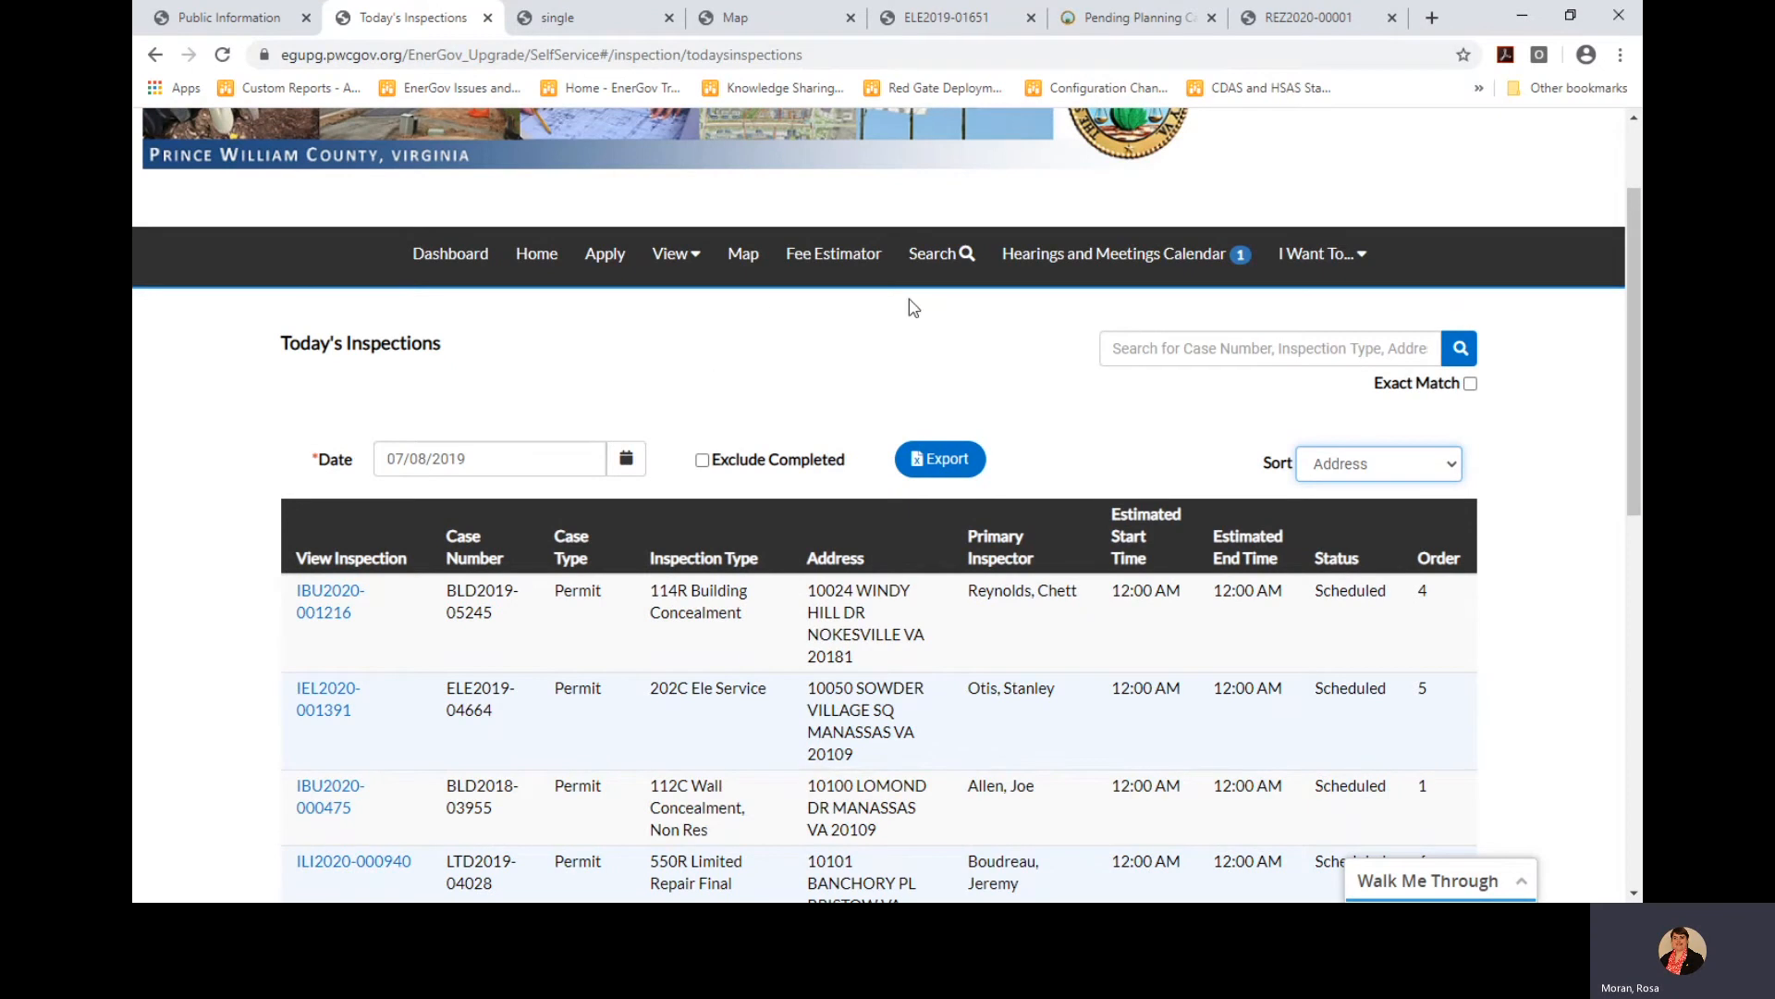
# Close the REZ2020-00001, Pending Planning Cases, ELE2019-01651 and Map pages
pyautogui.click(1391, 18)
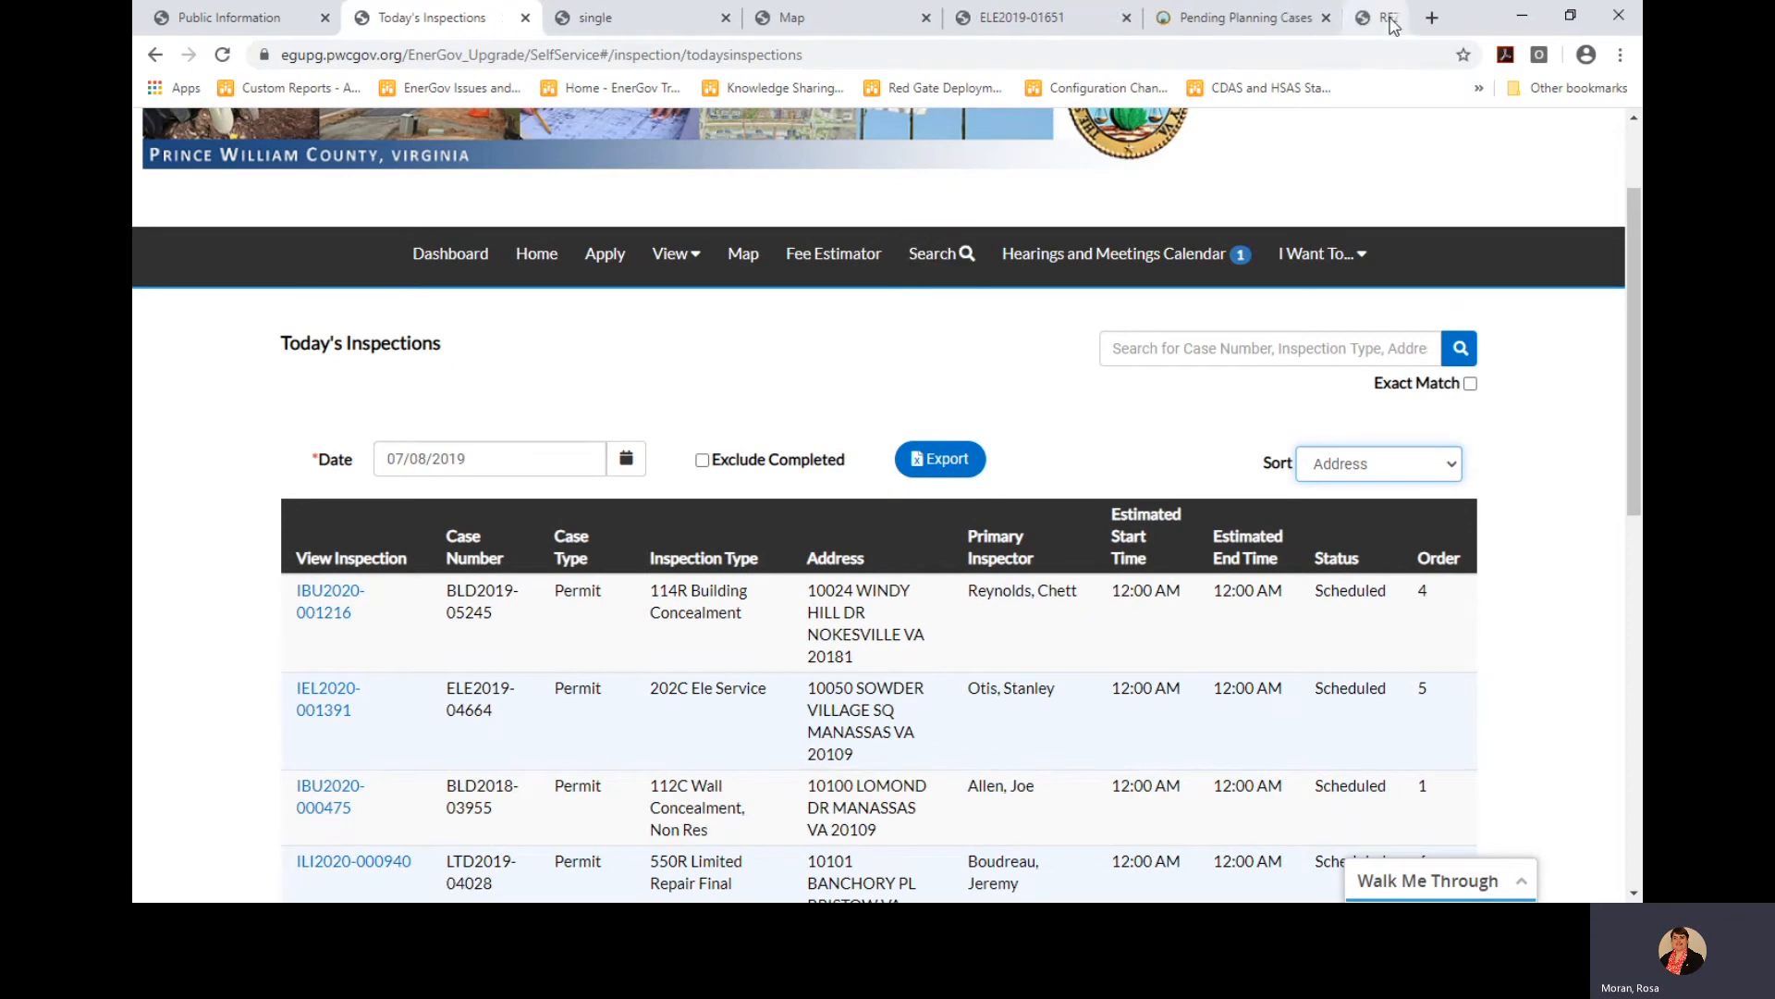
pyautogui.click(1396, 18)
pyautogui.click(1334, 18)
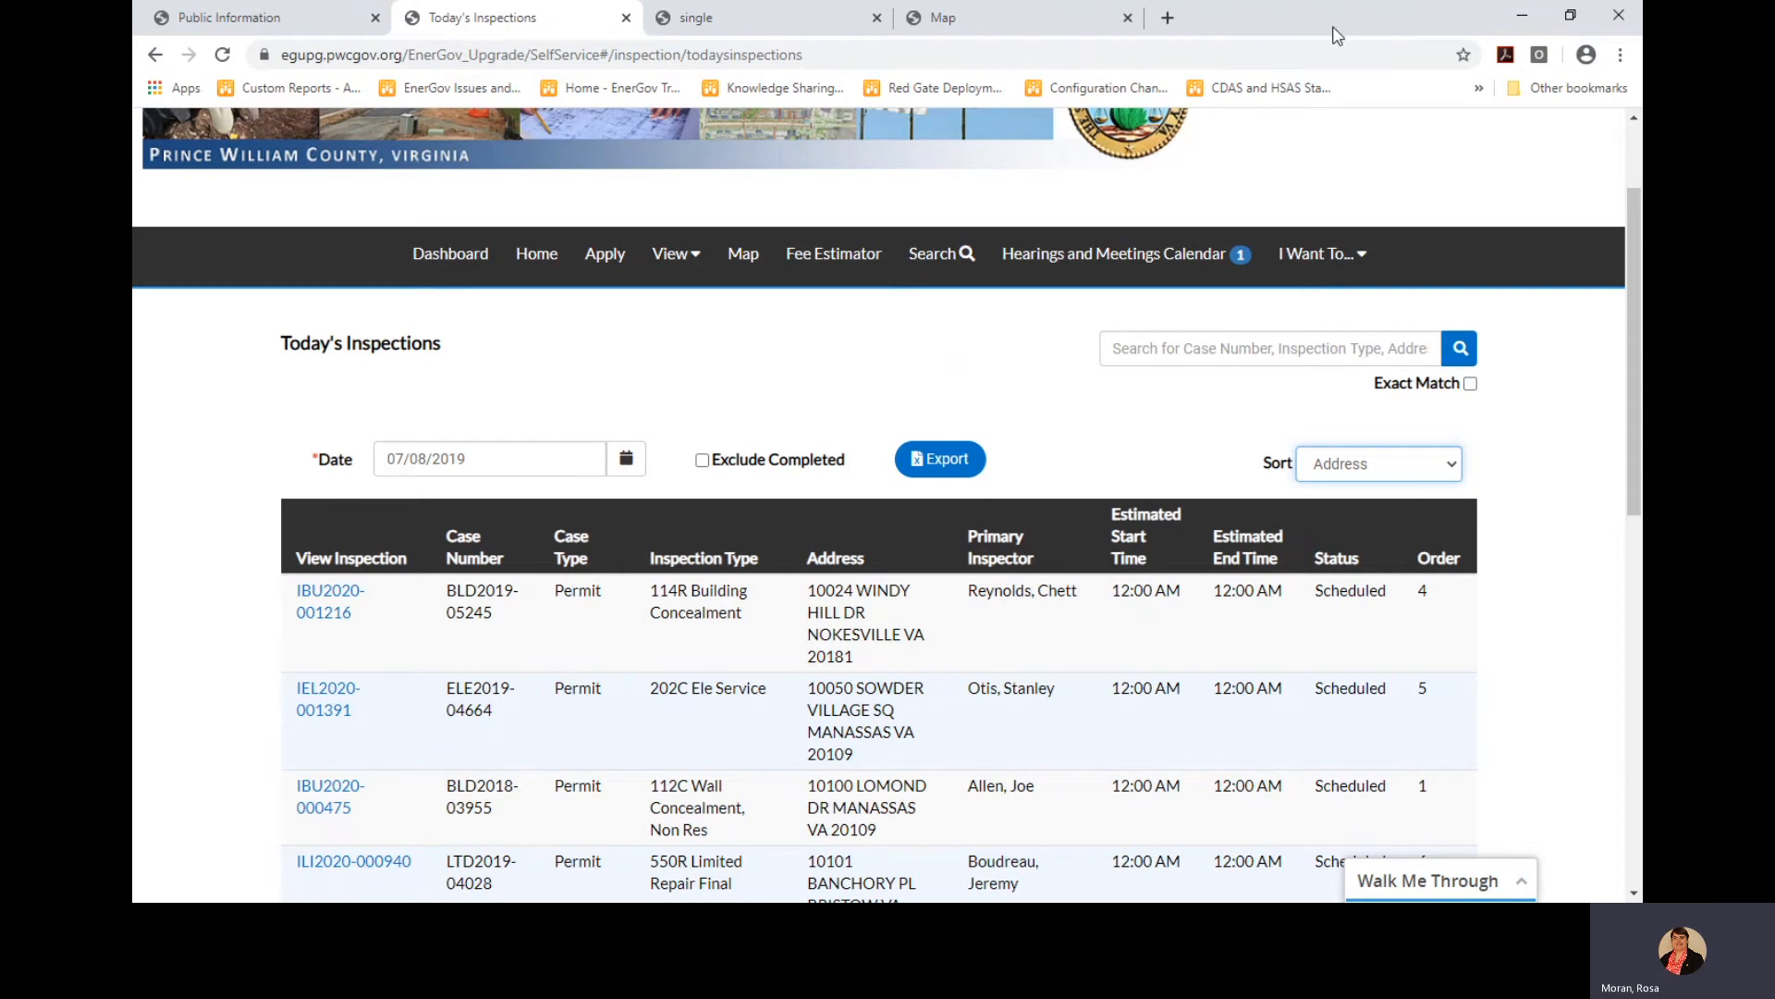
pyautogui.click(876, 18)
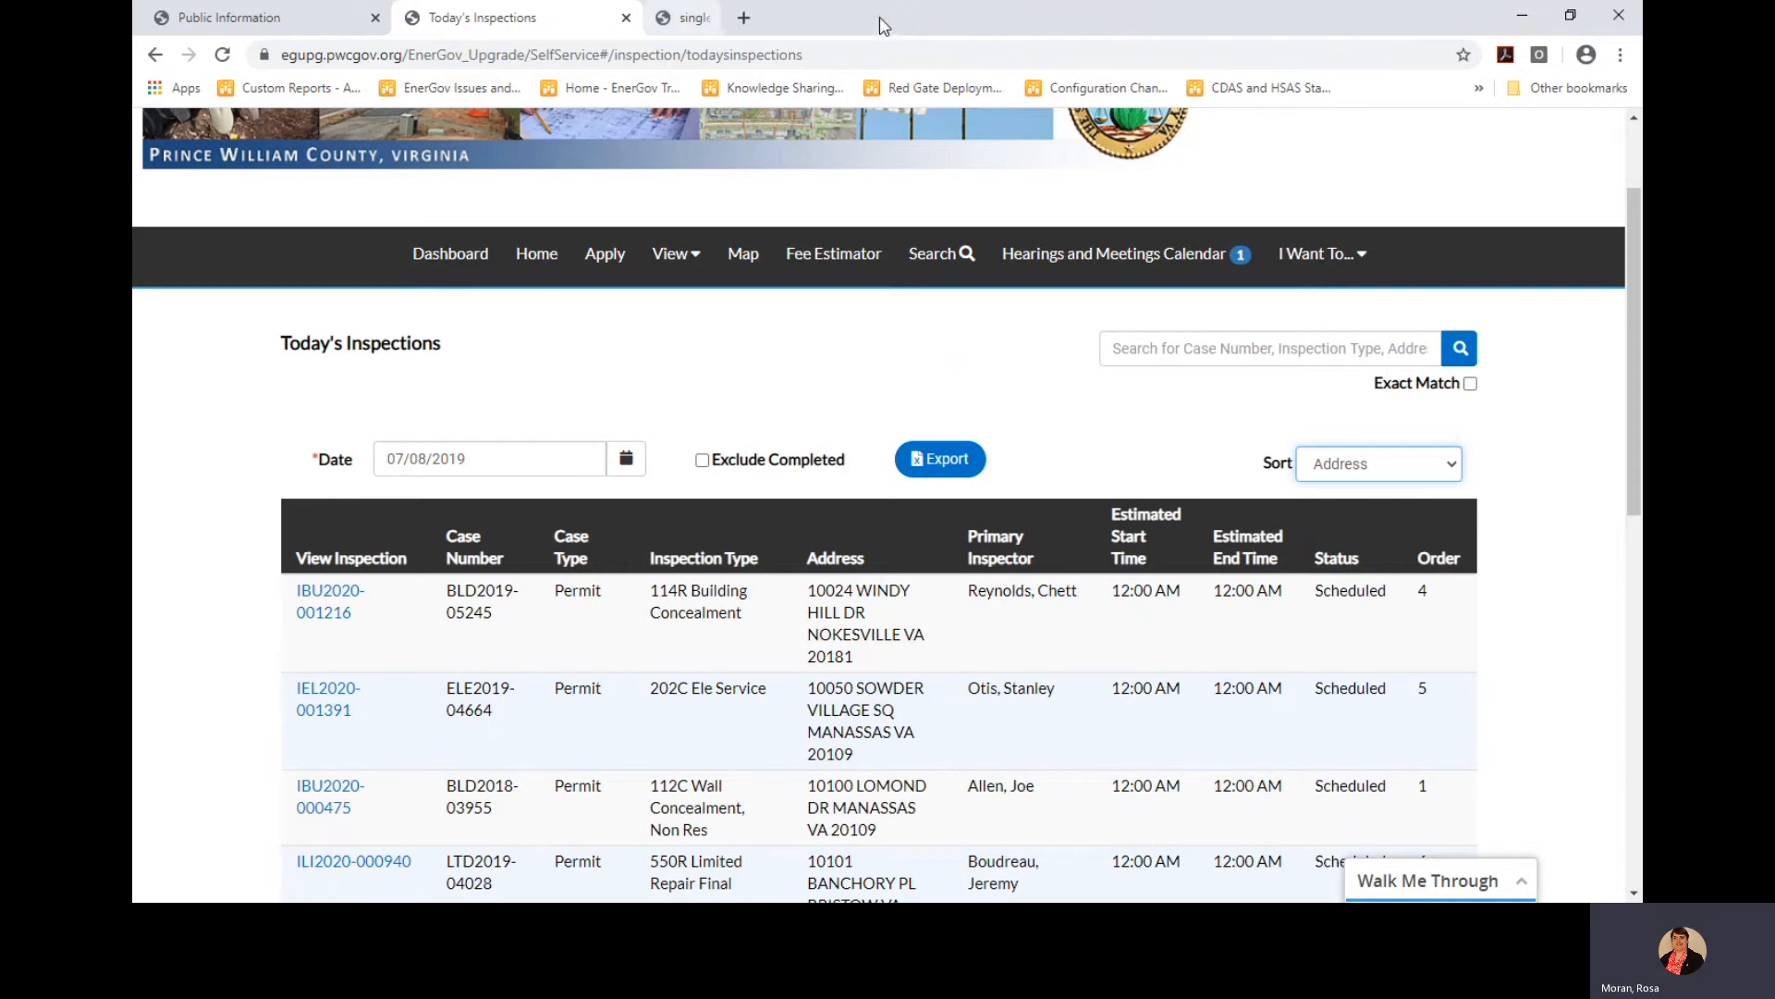
# Search public information for keyword BPR2018-01245, returning one pending plan
pyautogui.click(923, 263)
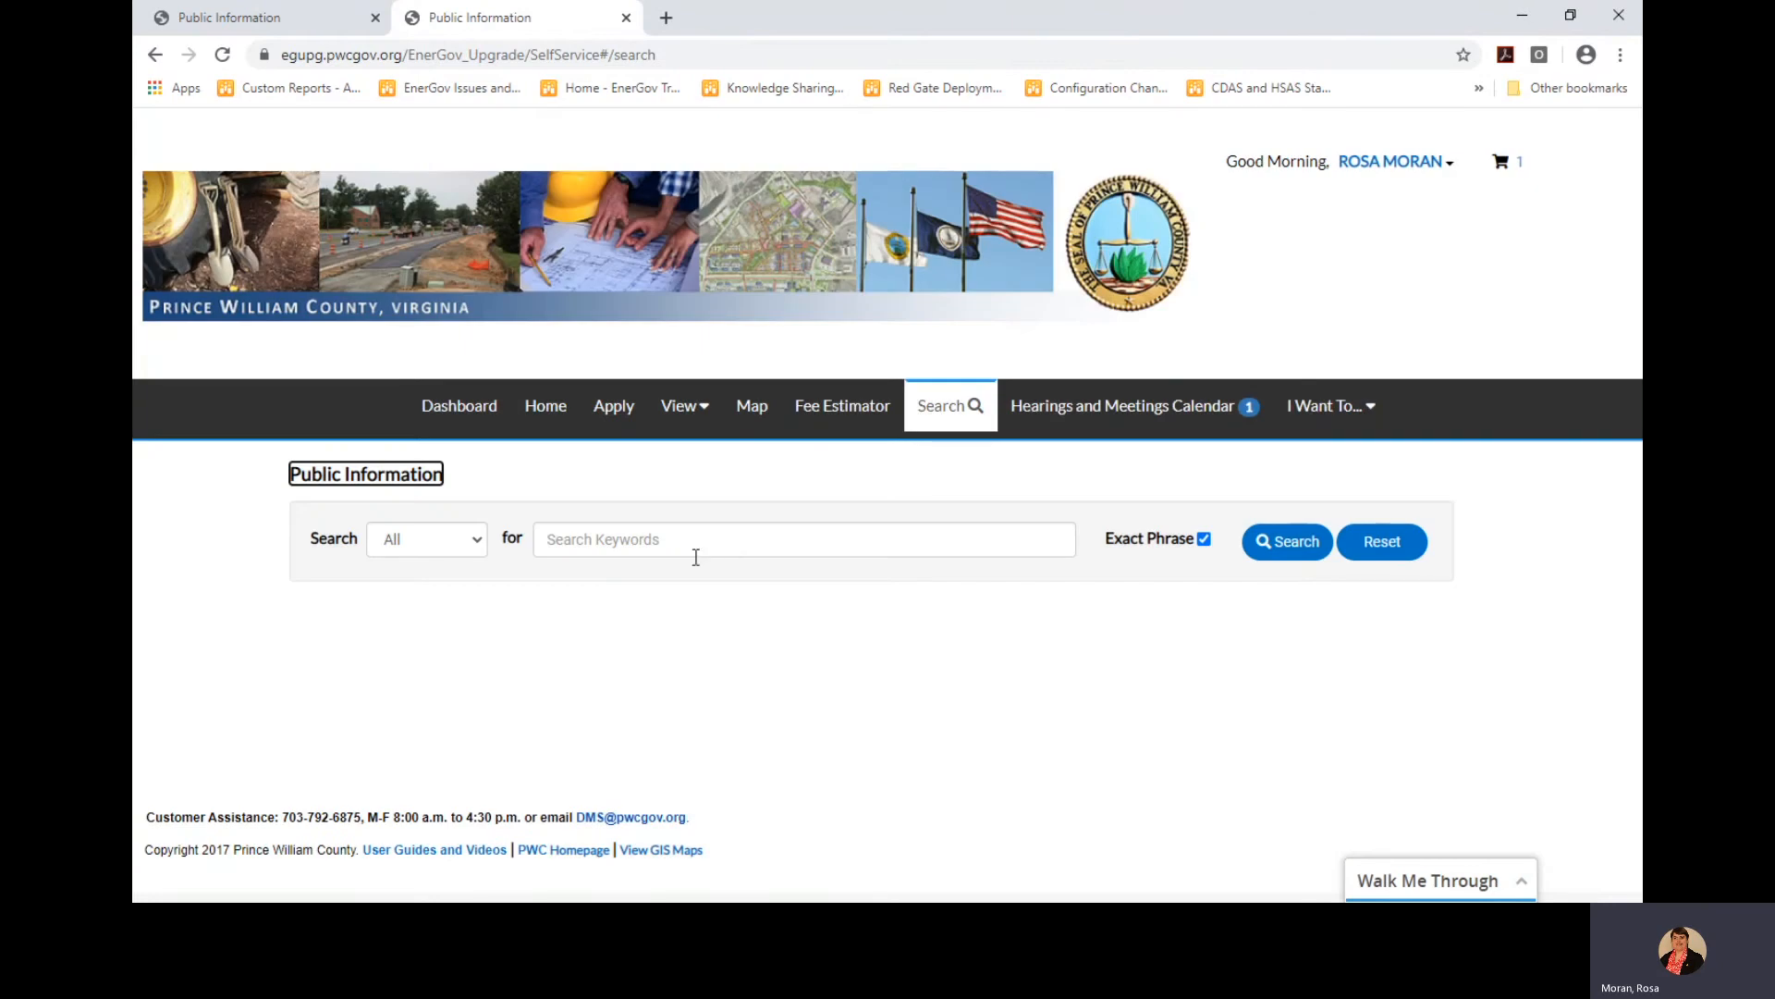
pyautogui.click(667, 534)
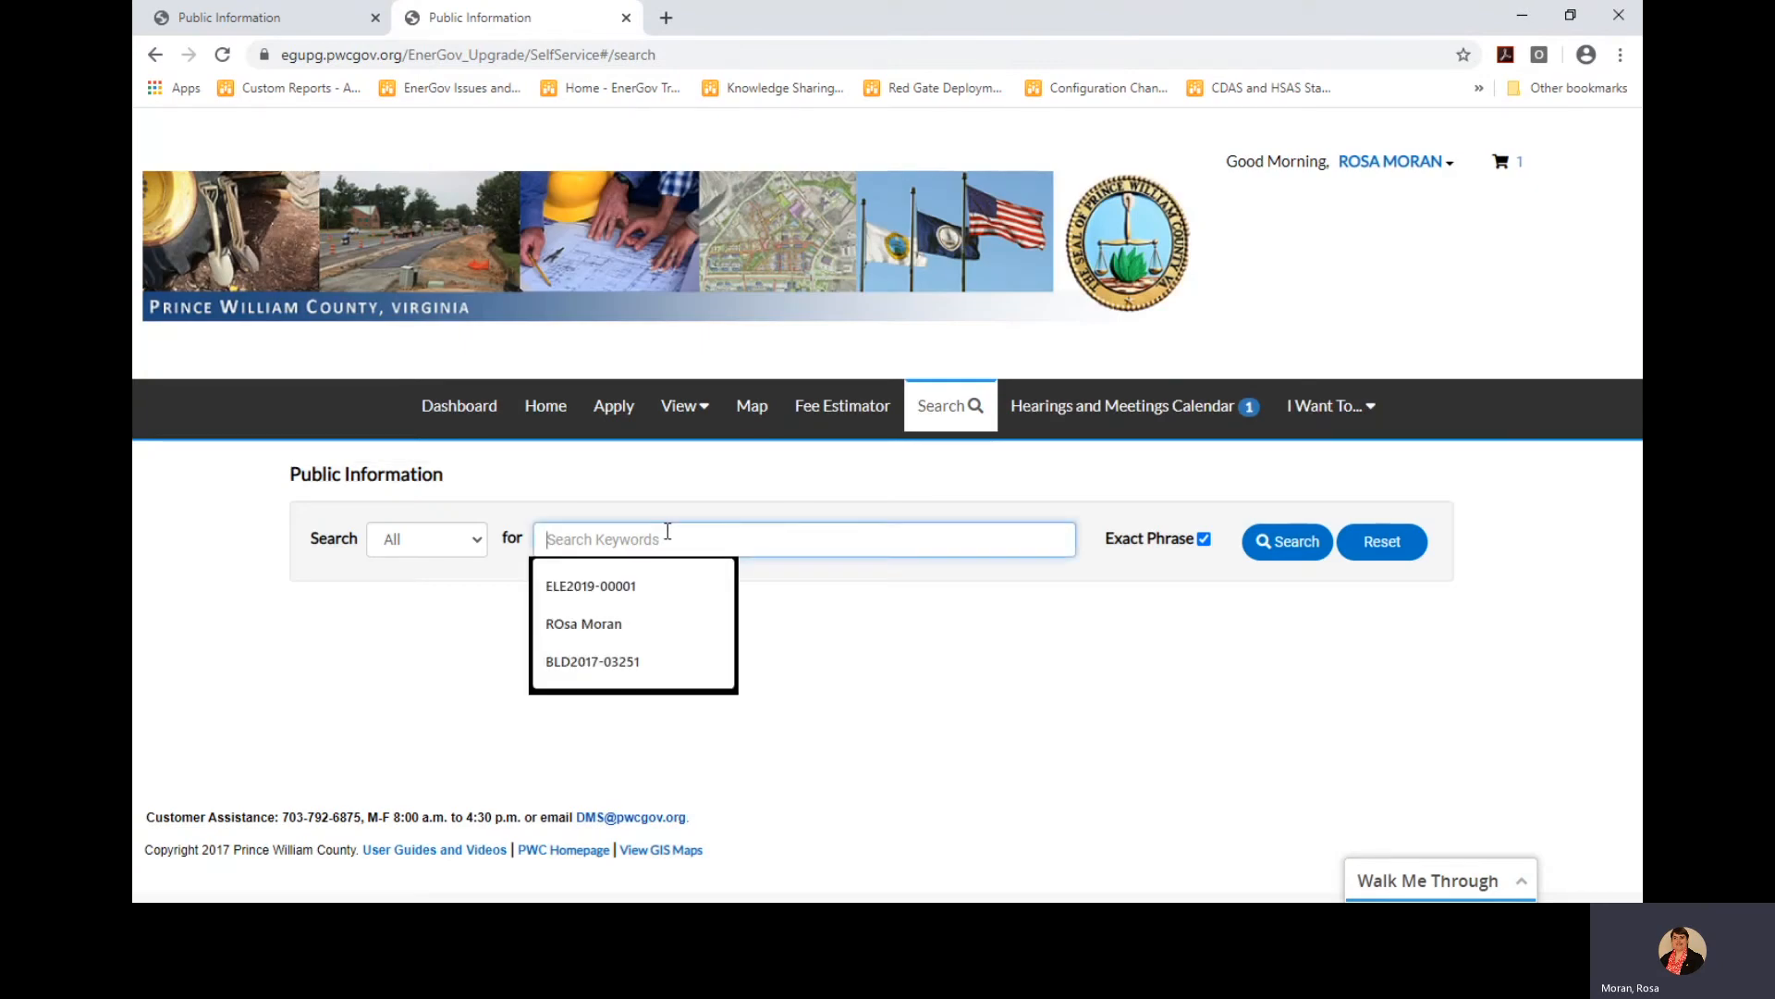
pyautogui.write('BPR20')
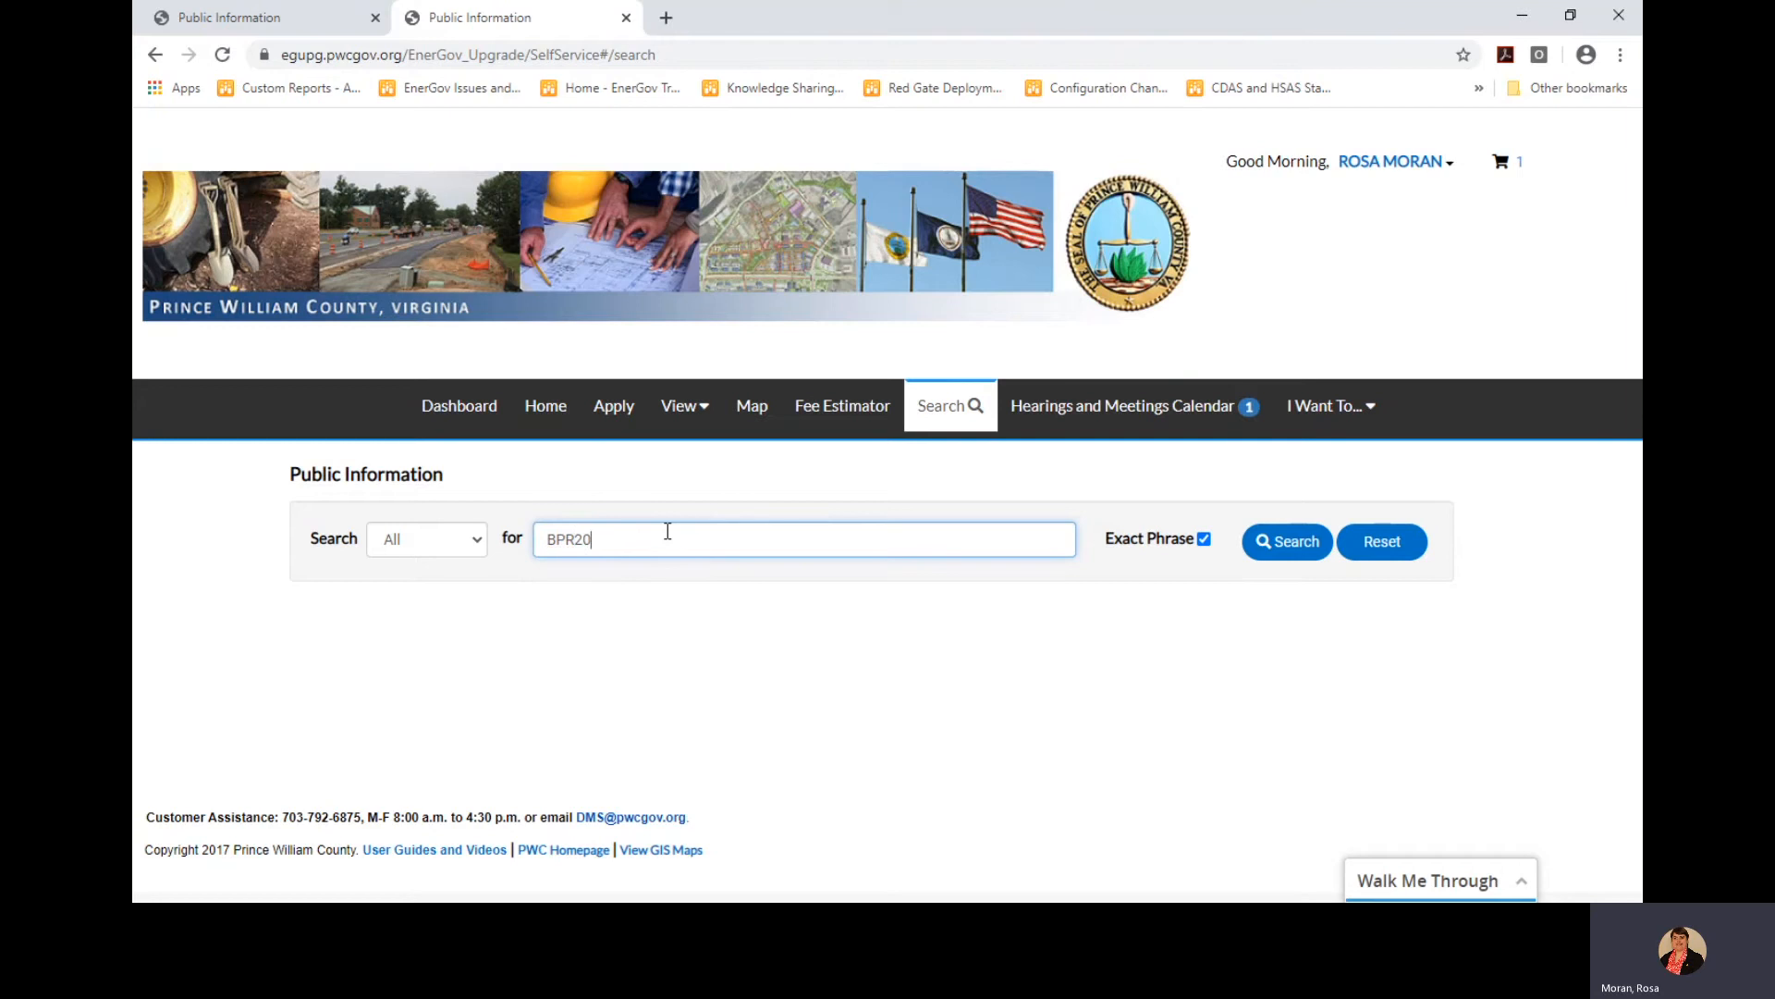
pyautogui.write('18-01245')
pyautogui.press('Return')
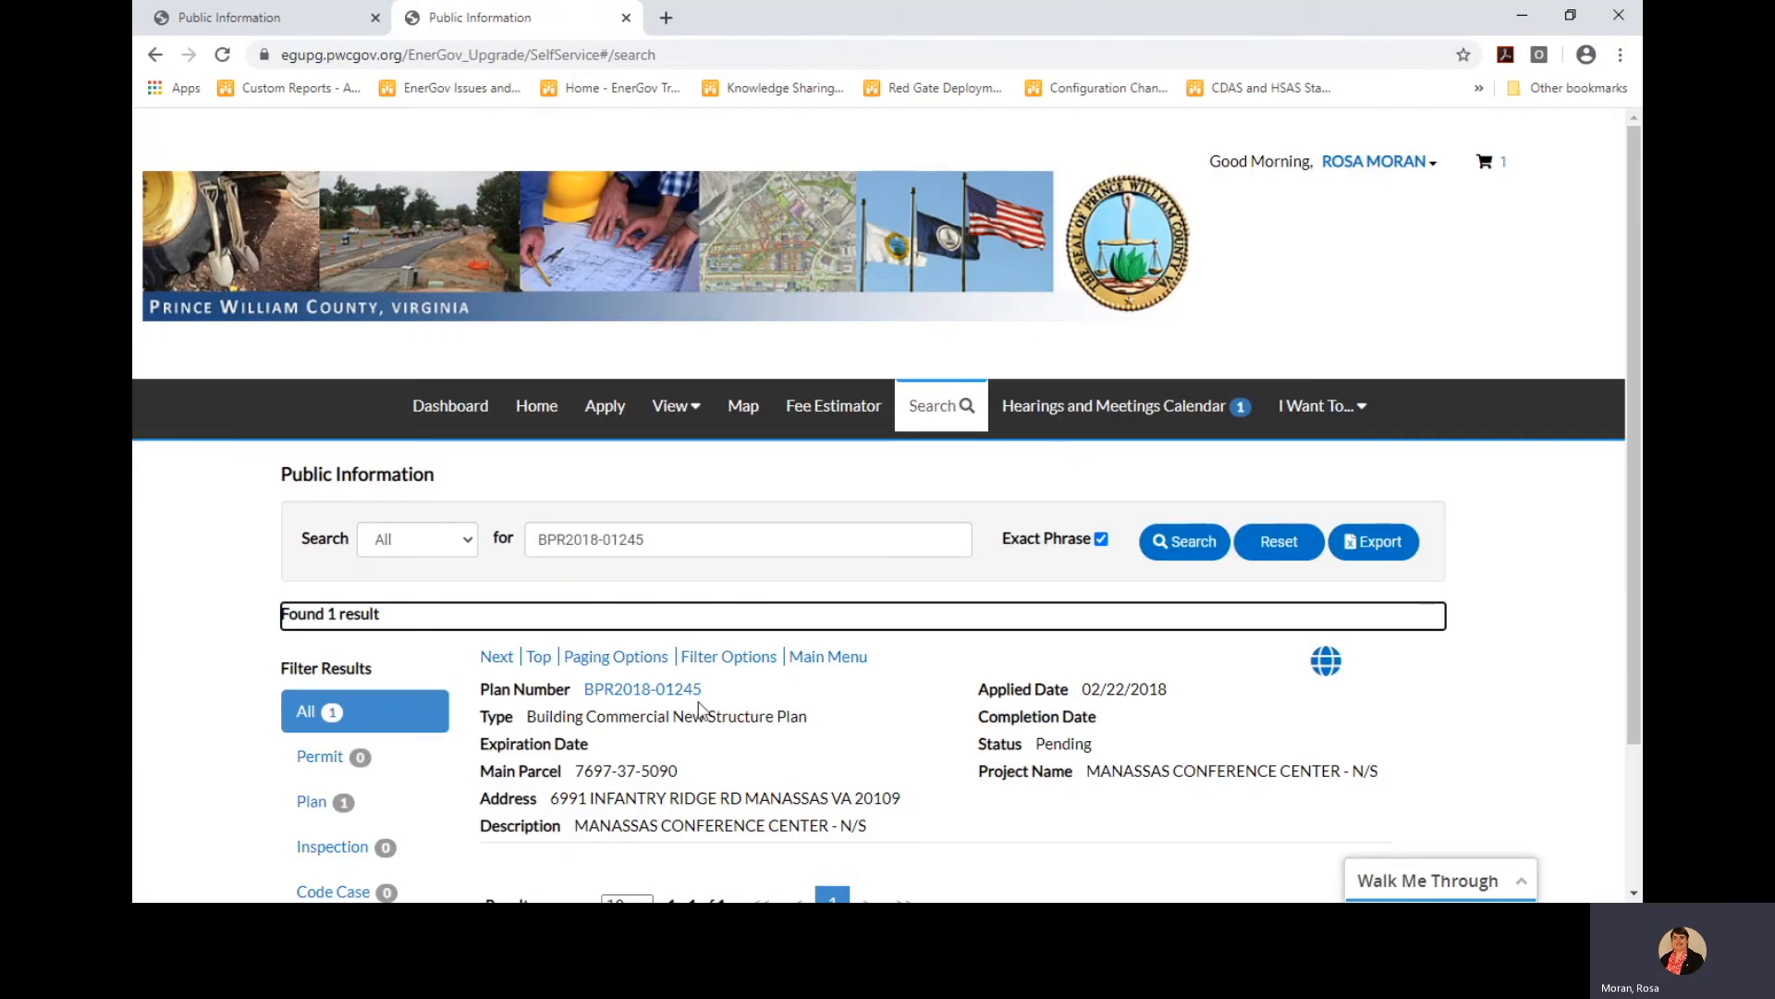
# Open plan BPR2018-01245 and expand its summary to show IVR number, district and square feet
pyautogui.click(643, 690)
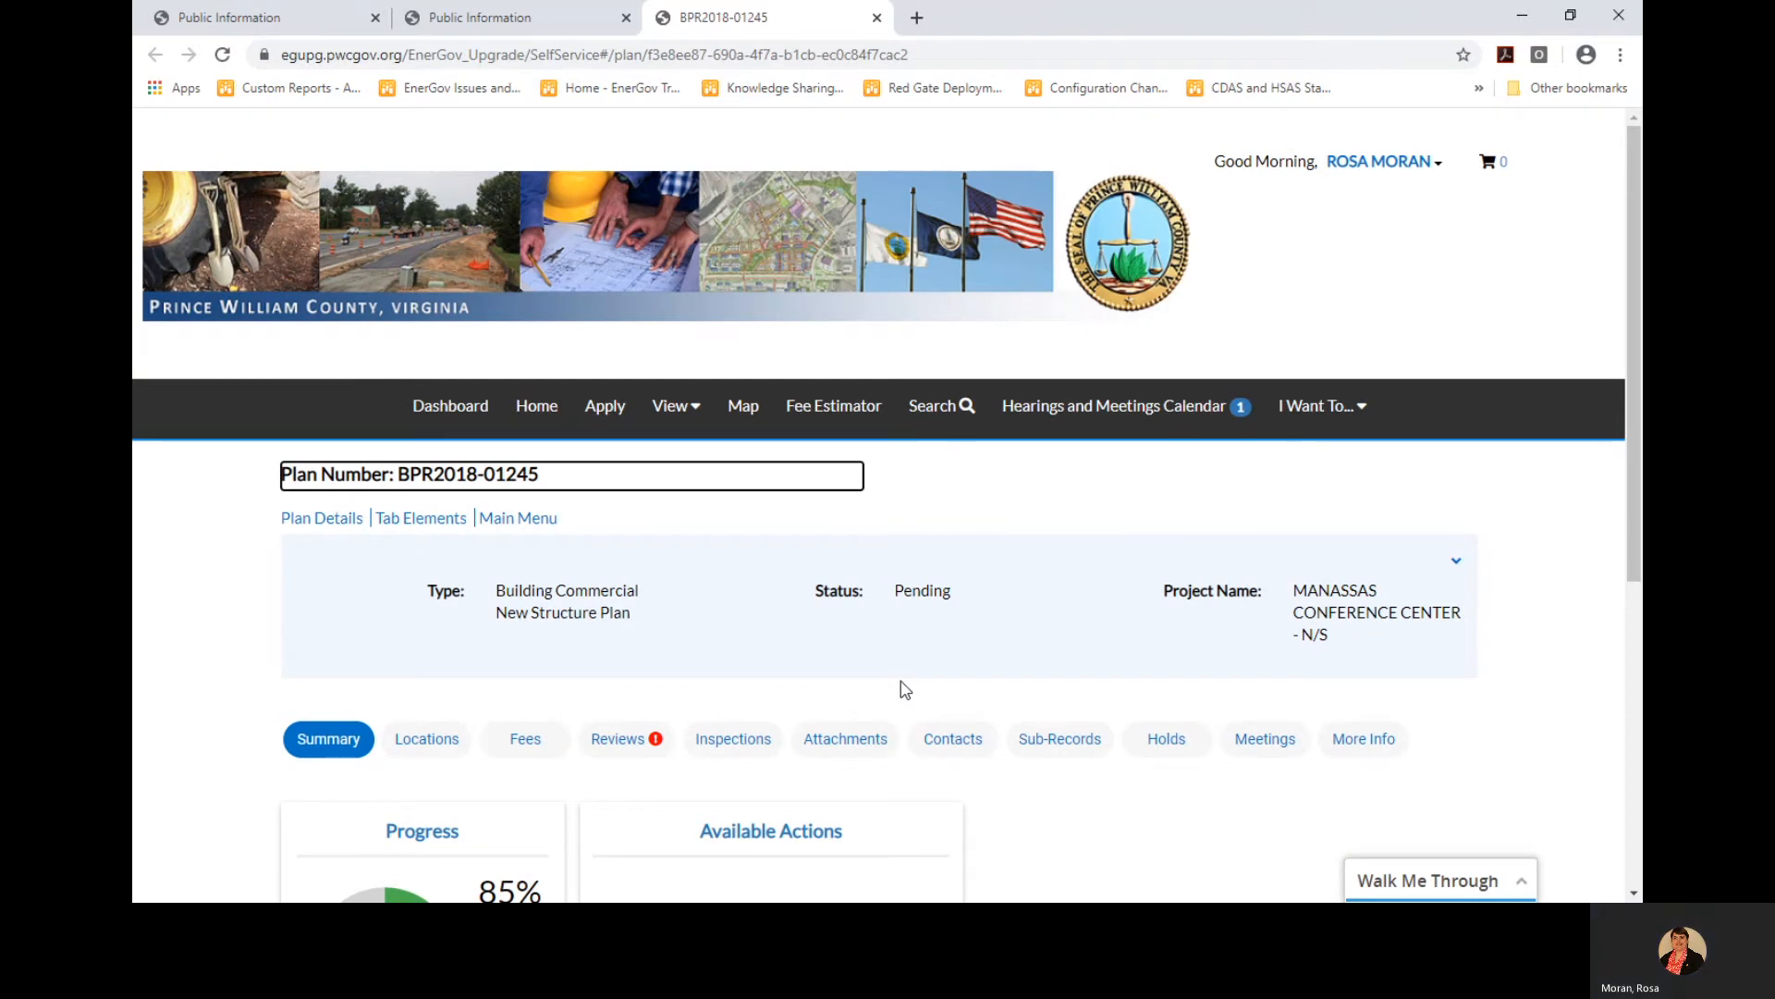
pyautogui.scroll(-2, 1155, 553)
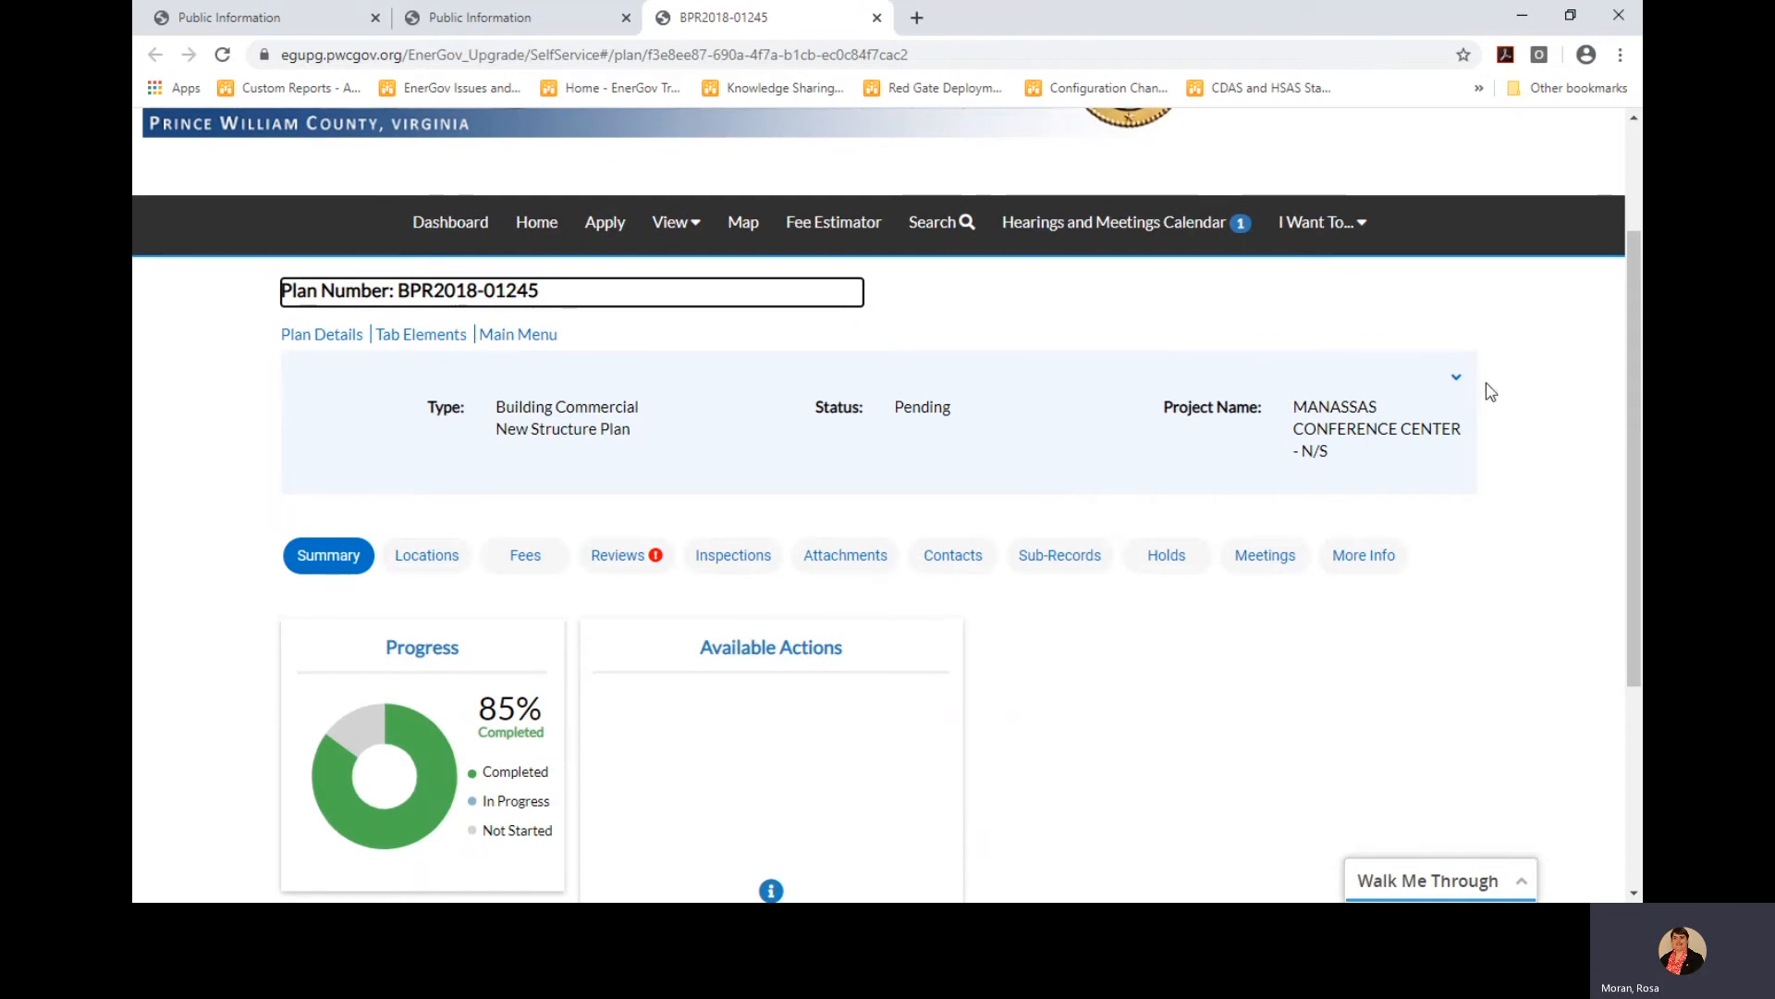
pyautogui.click(1454, 383)
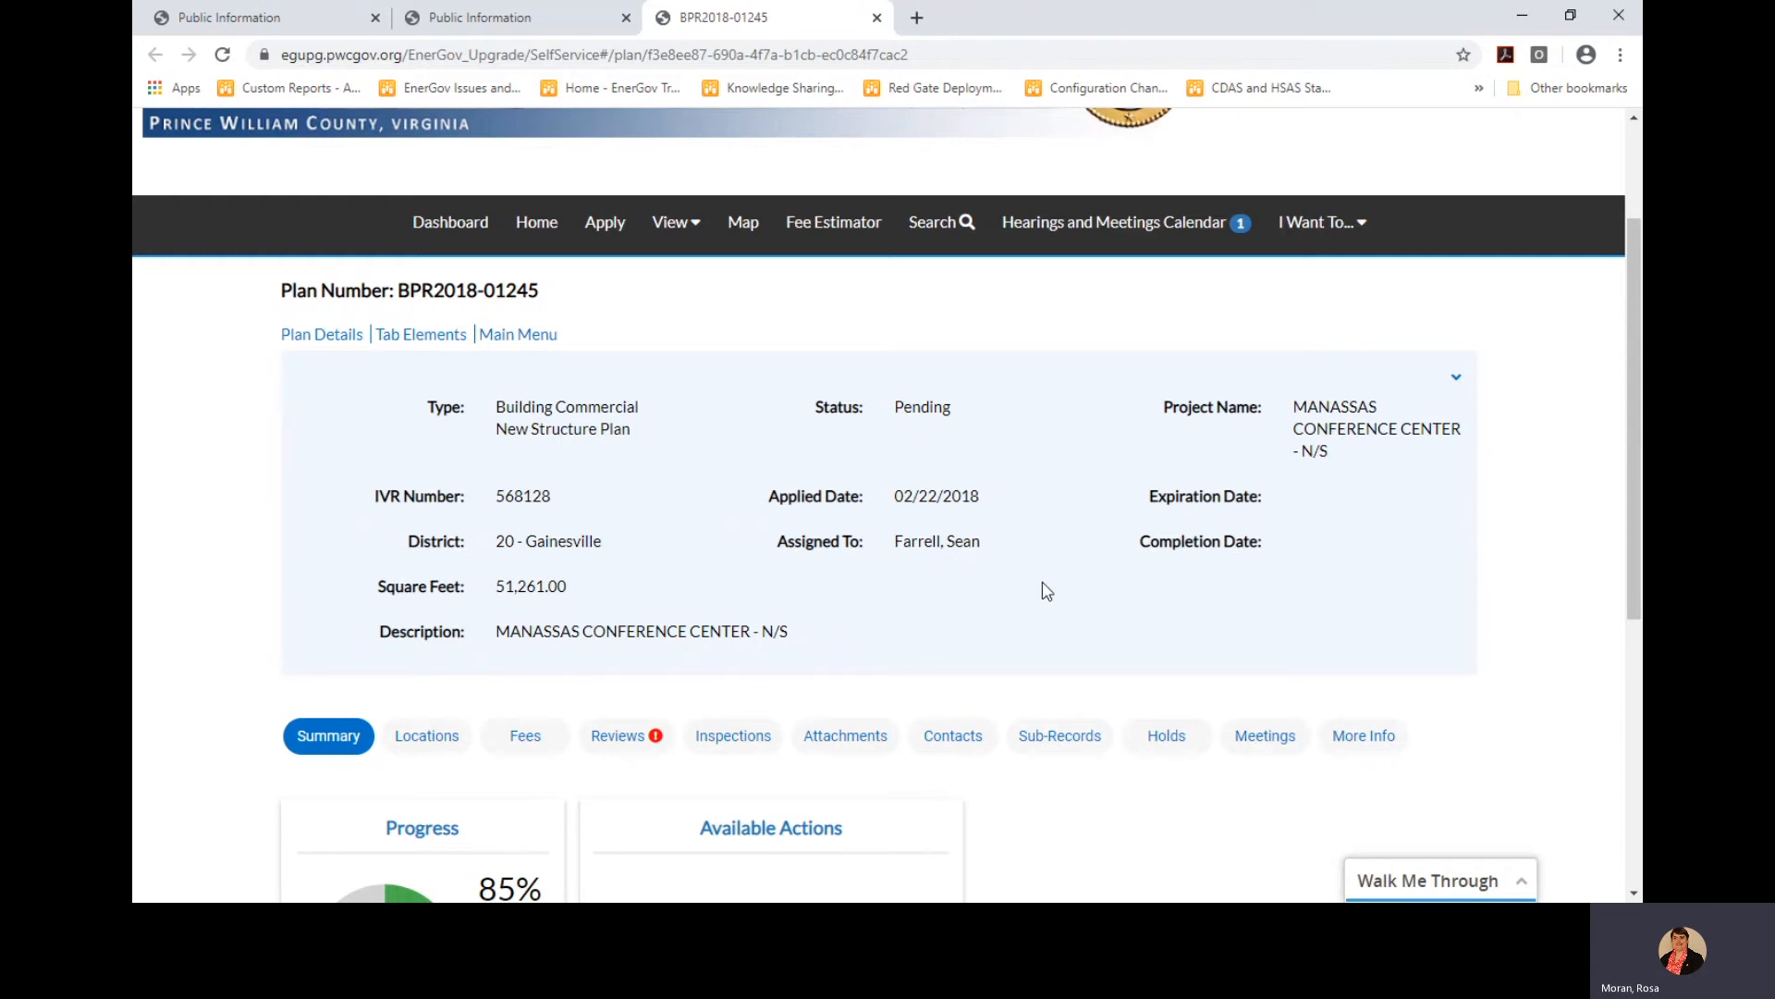
pyautogui.scroll(-4, 990, 599)
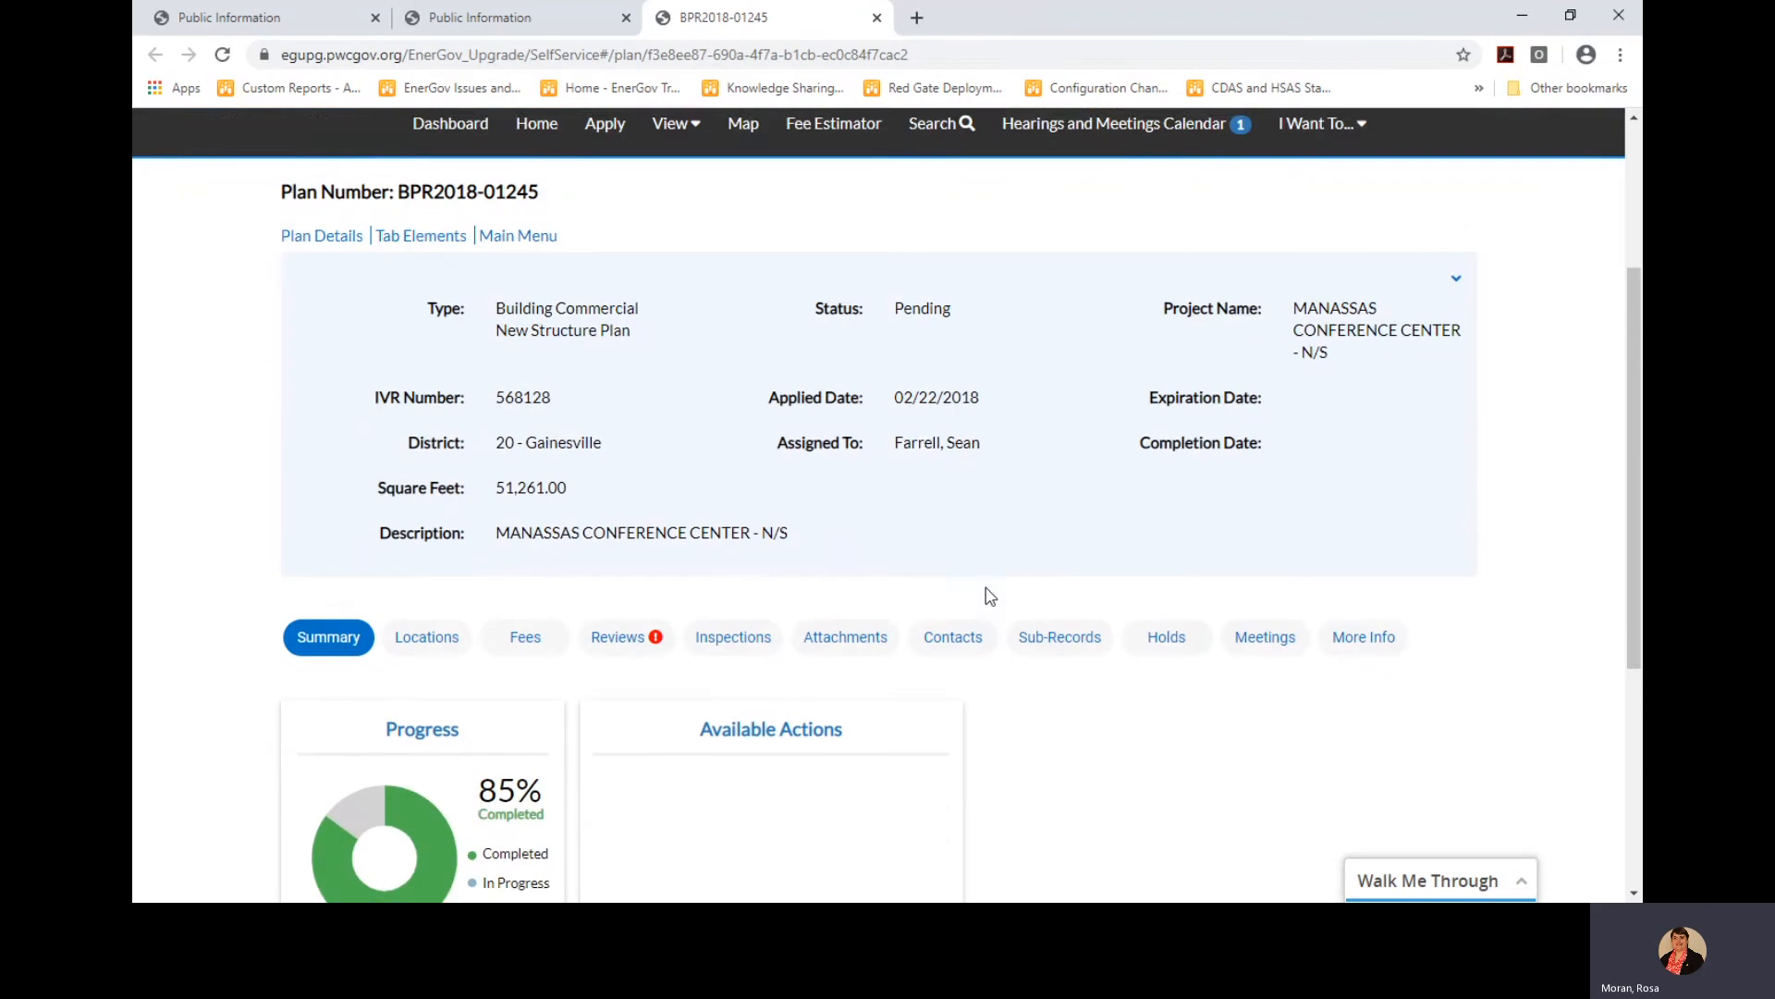
pyautogui.scroll(-1, 990, 600)
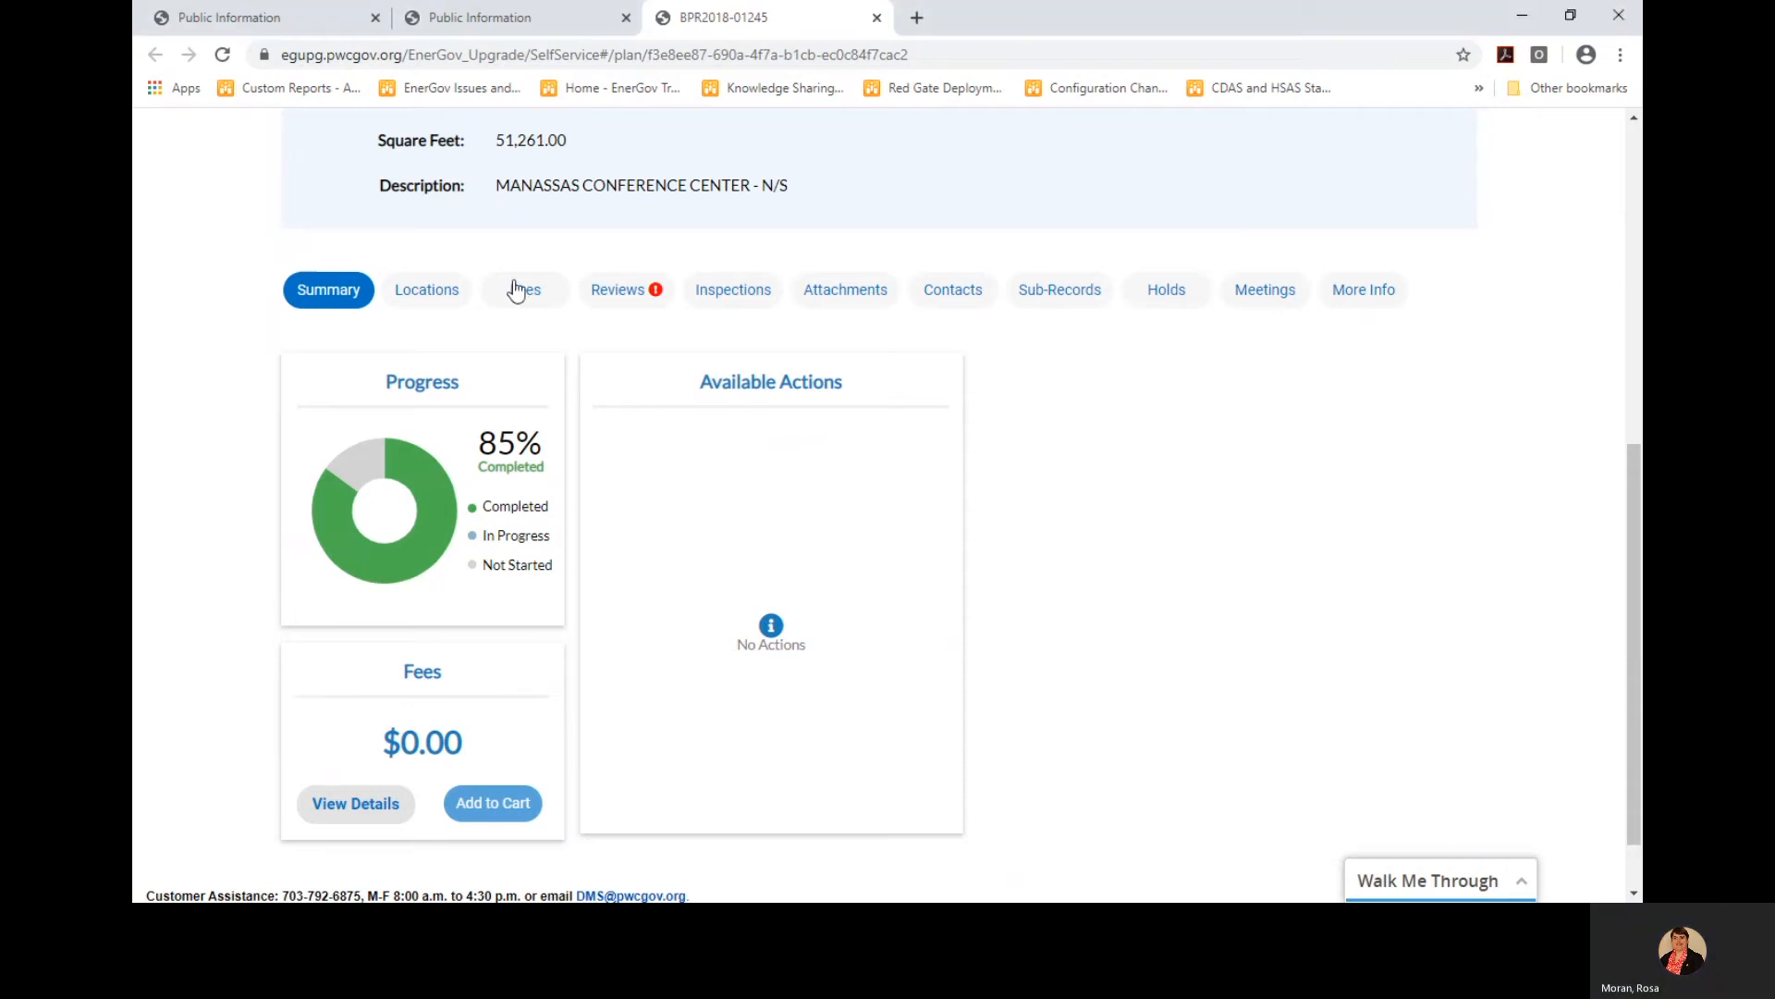
# Review plan BPR2018-01245's site address and parcel, then its empty Remaining and Paid Fees tables
pyautogui.click(412, 293)
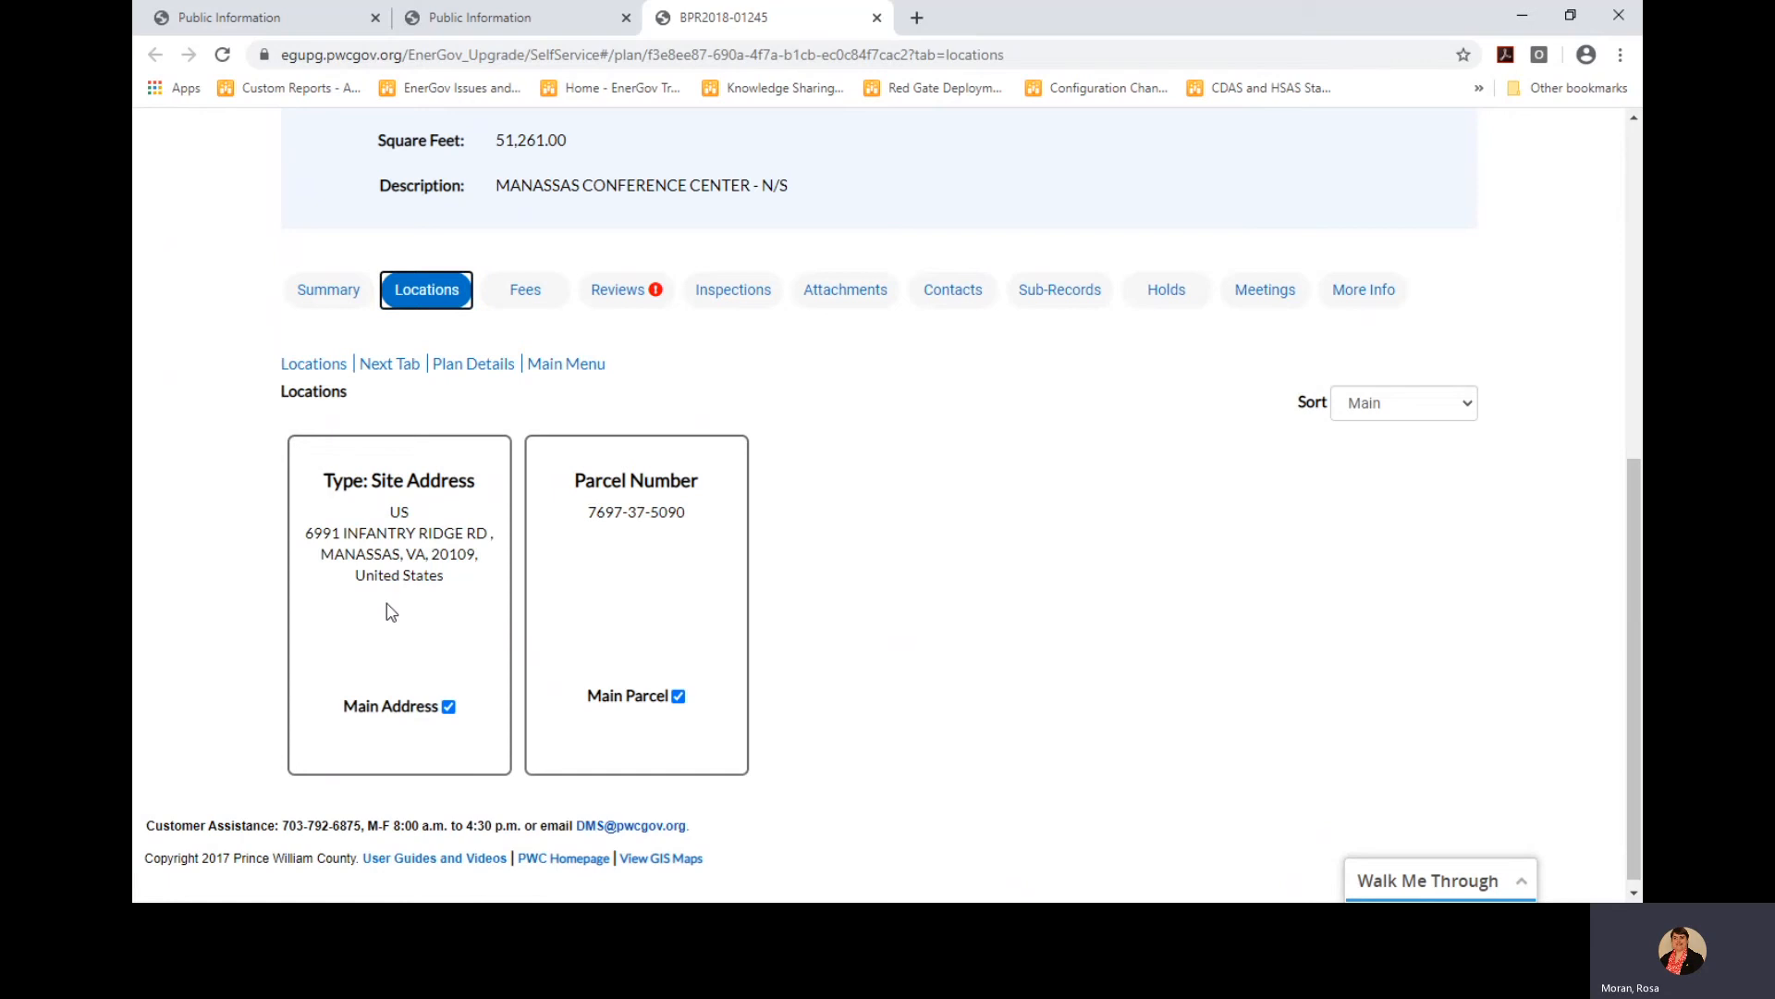
pyautogui.scroll(1, 1137, 646)
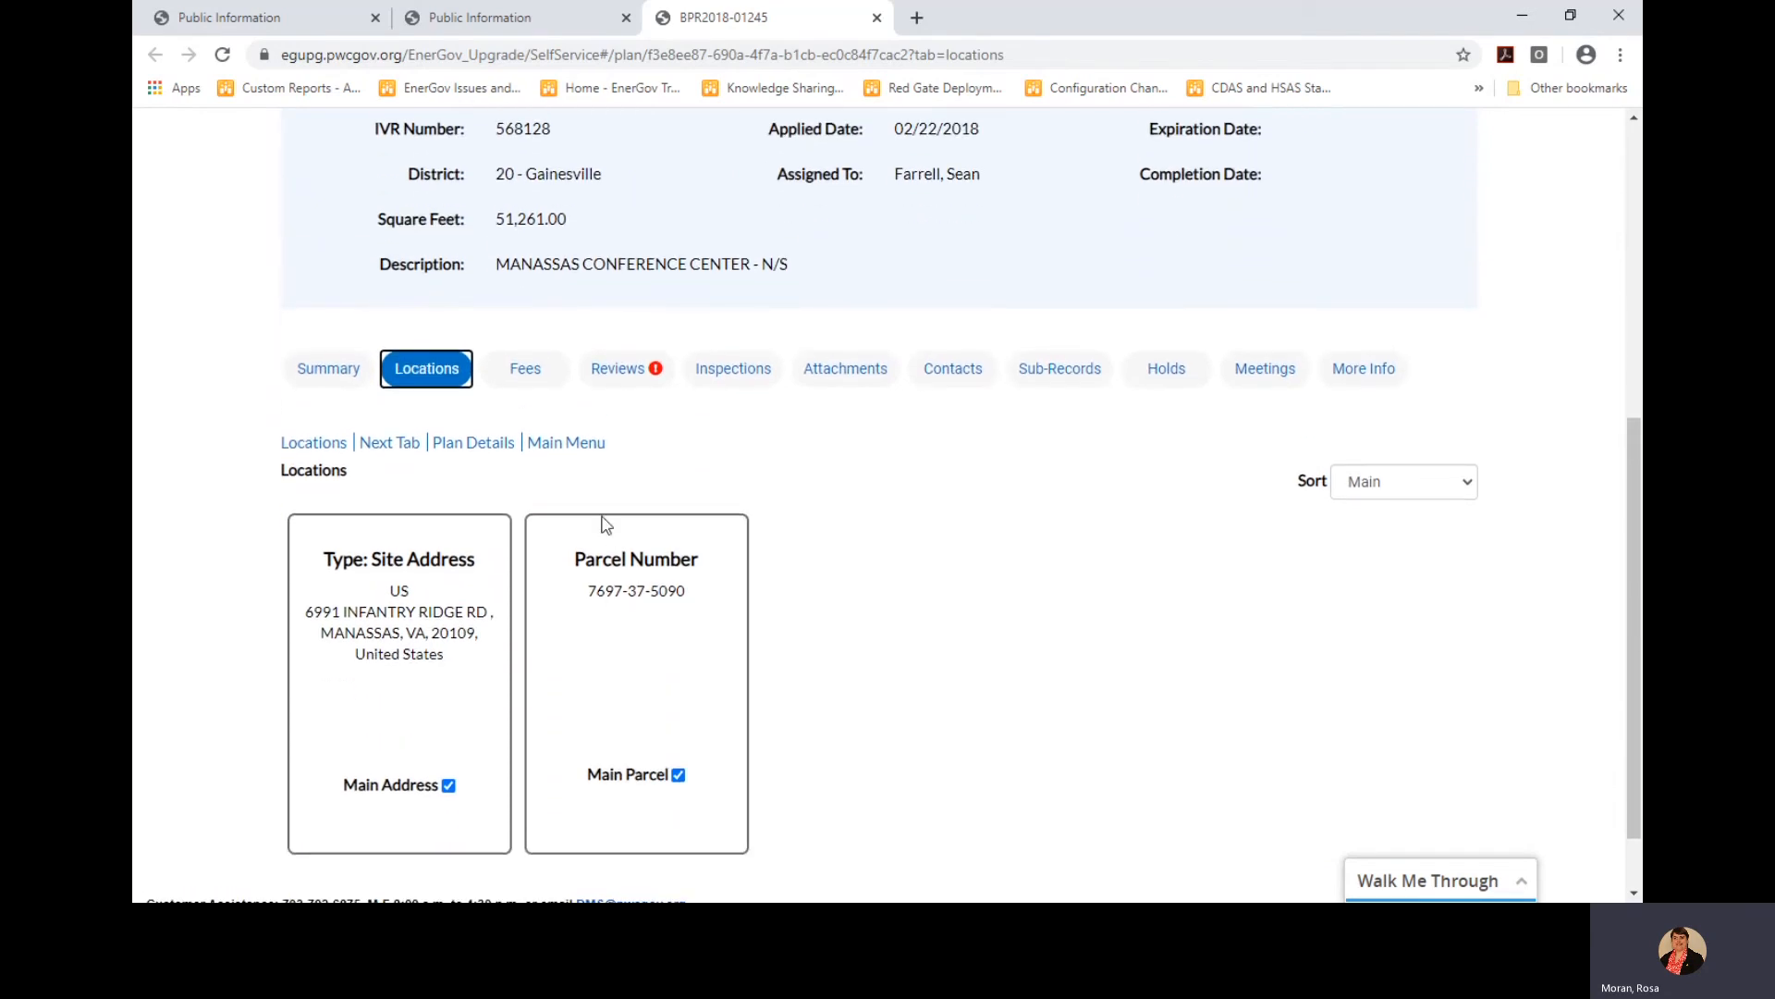
pyautogui.click(524, 379)
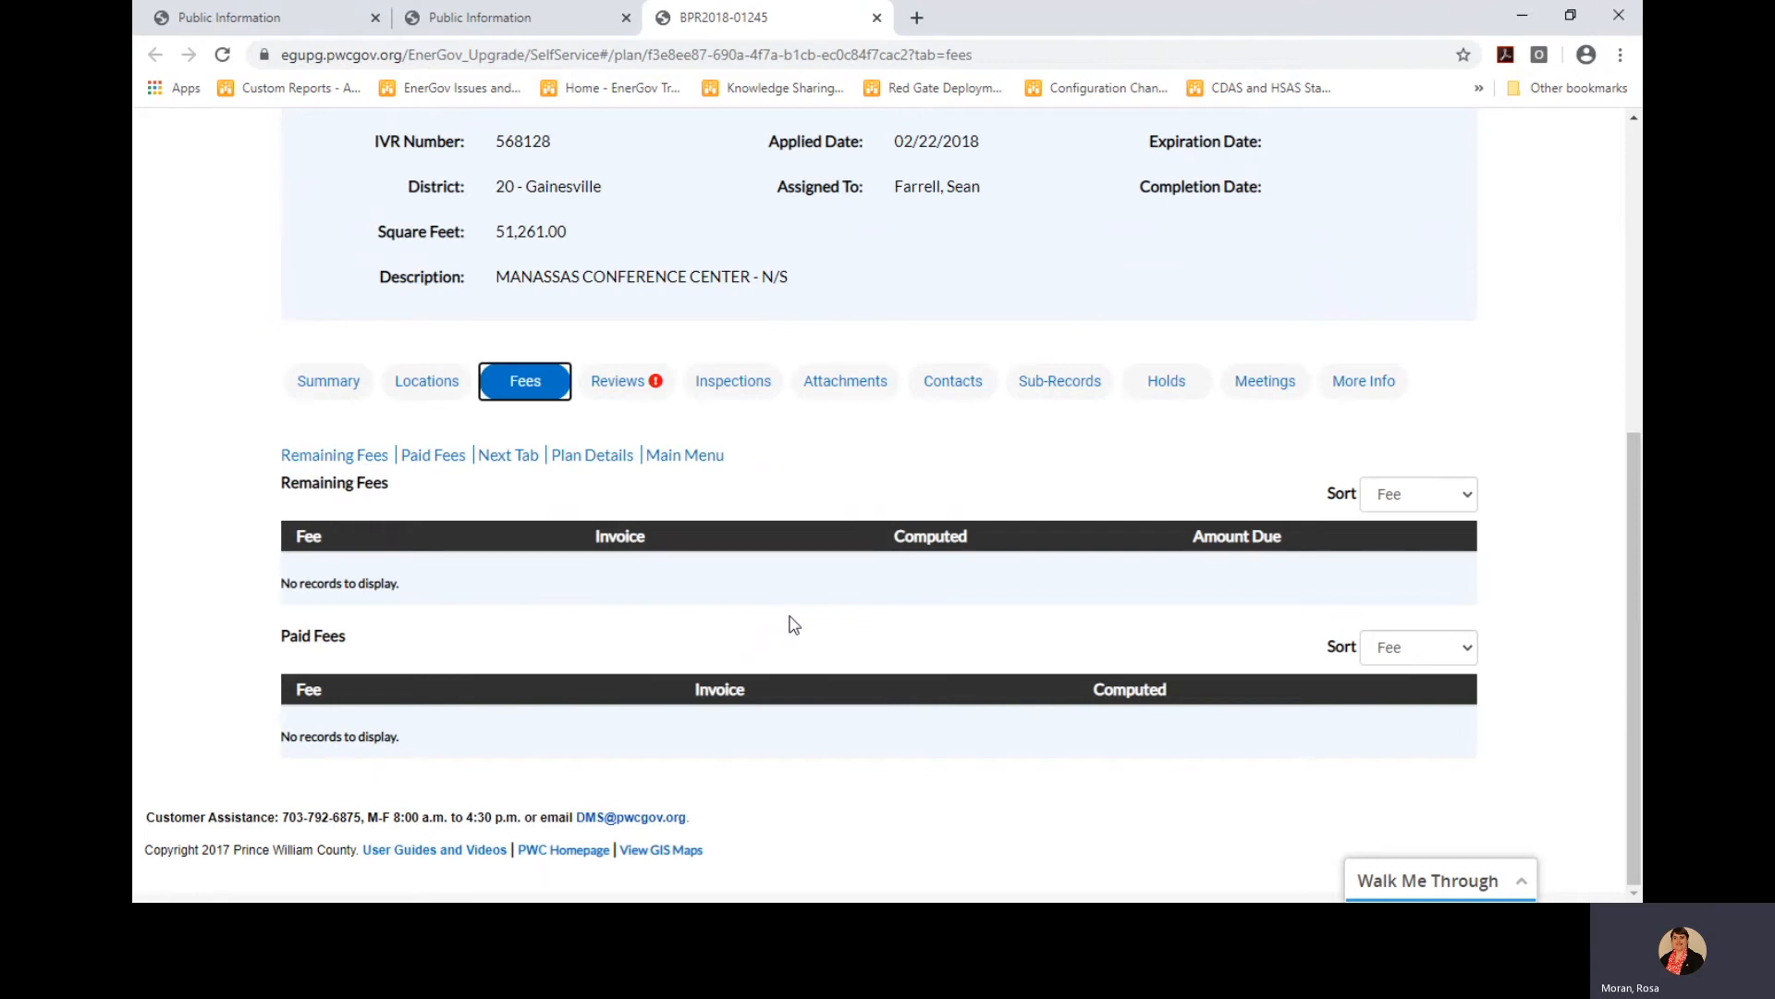
pyautogui.scroll(2, 796, 626)
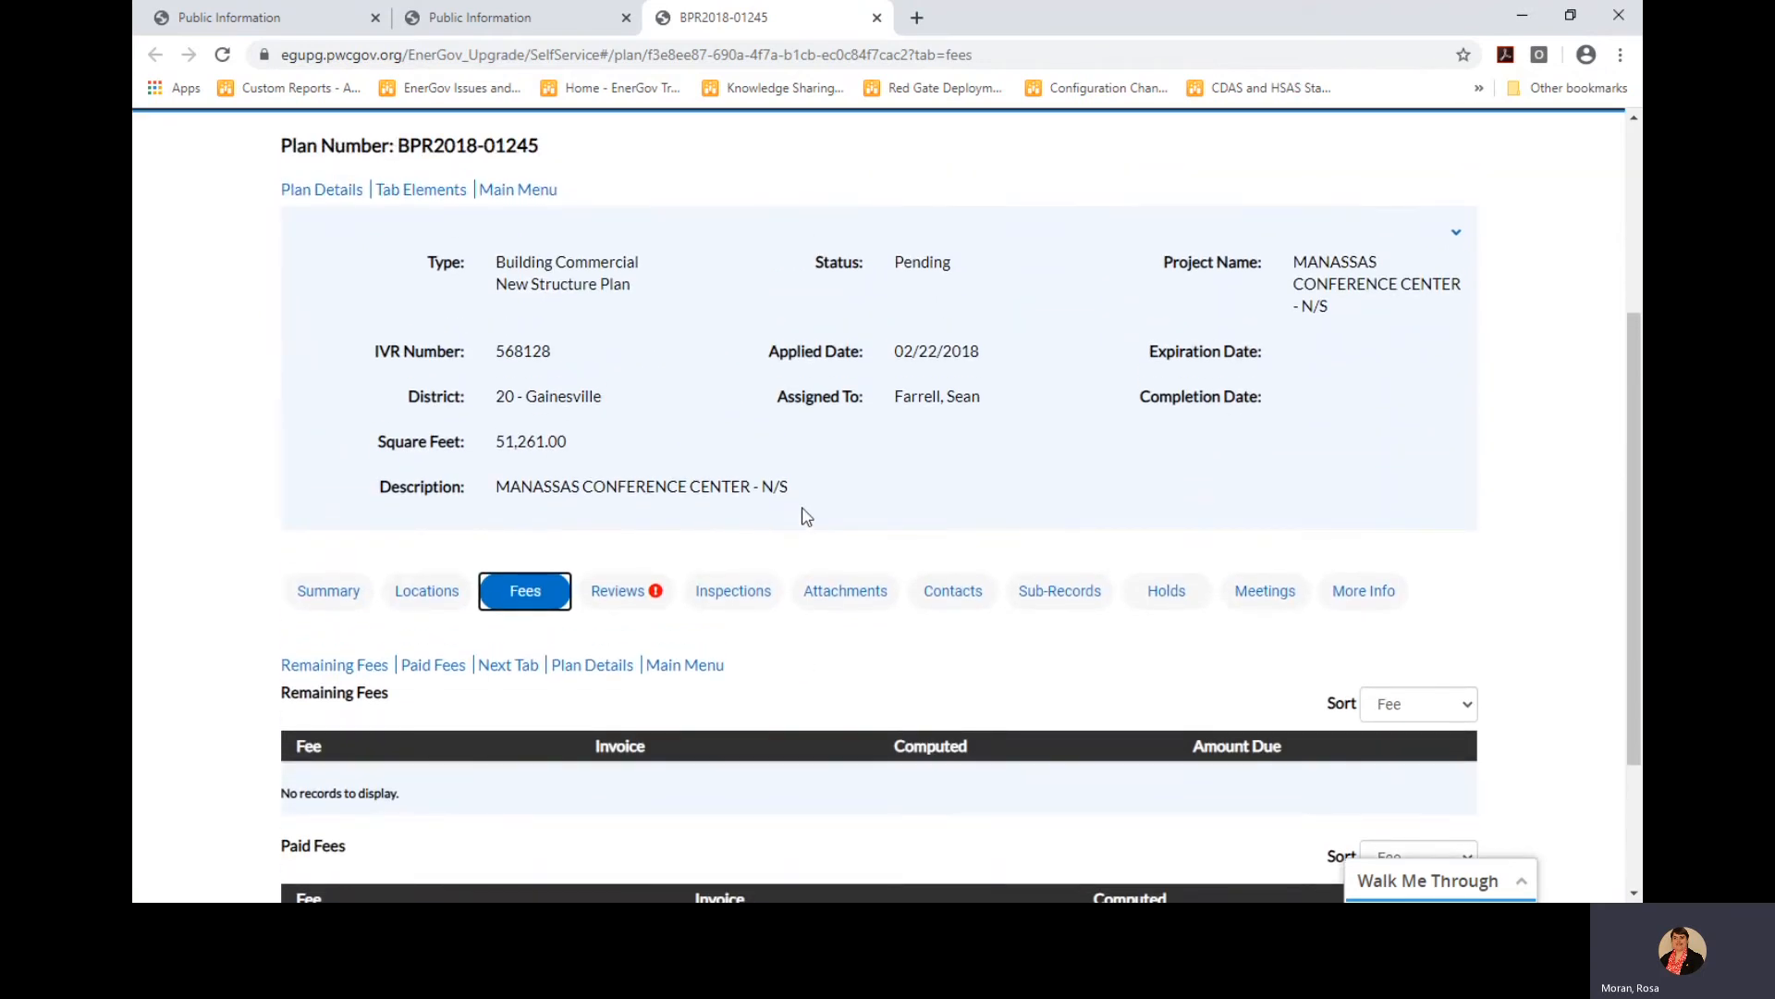
pyautogui.scroll(-2, 835, 645)
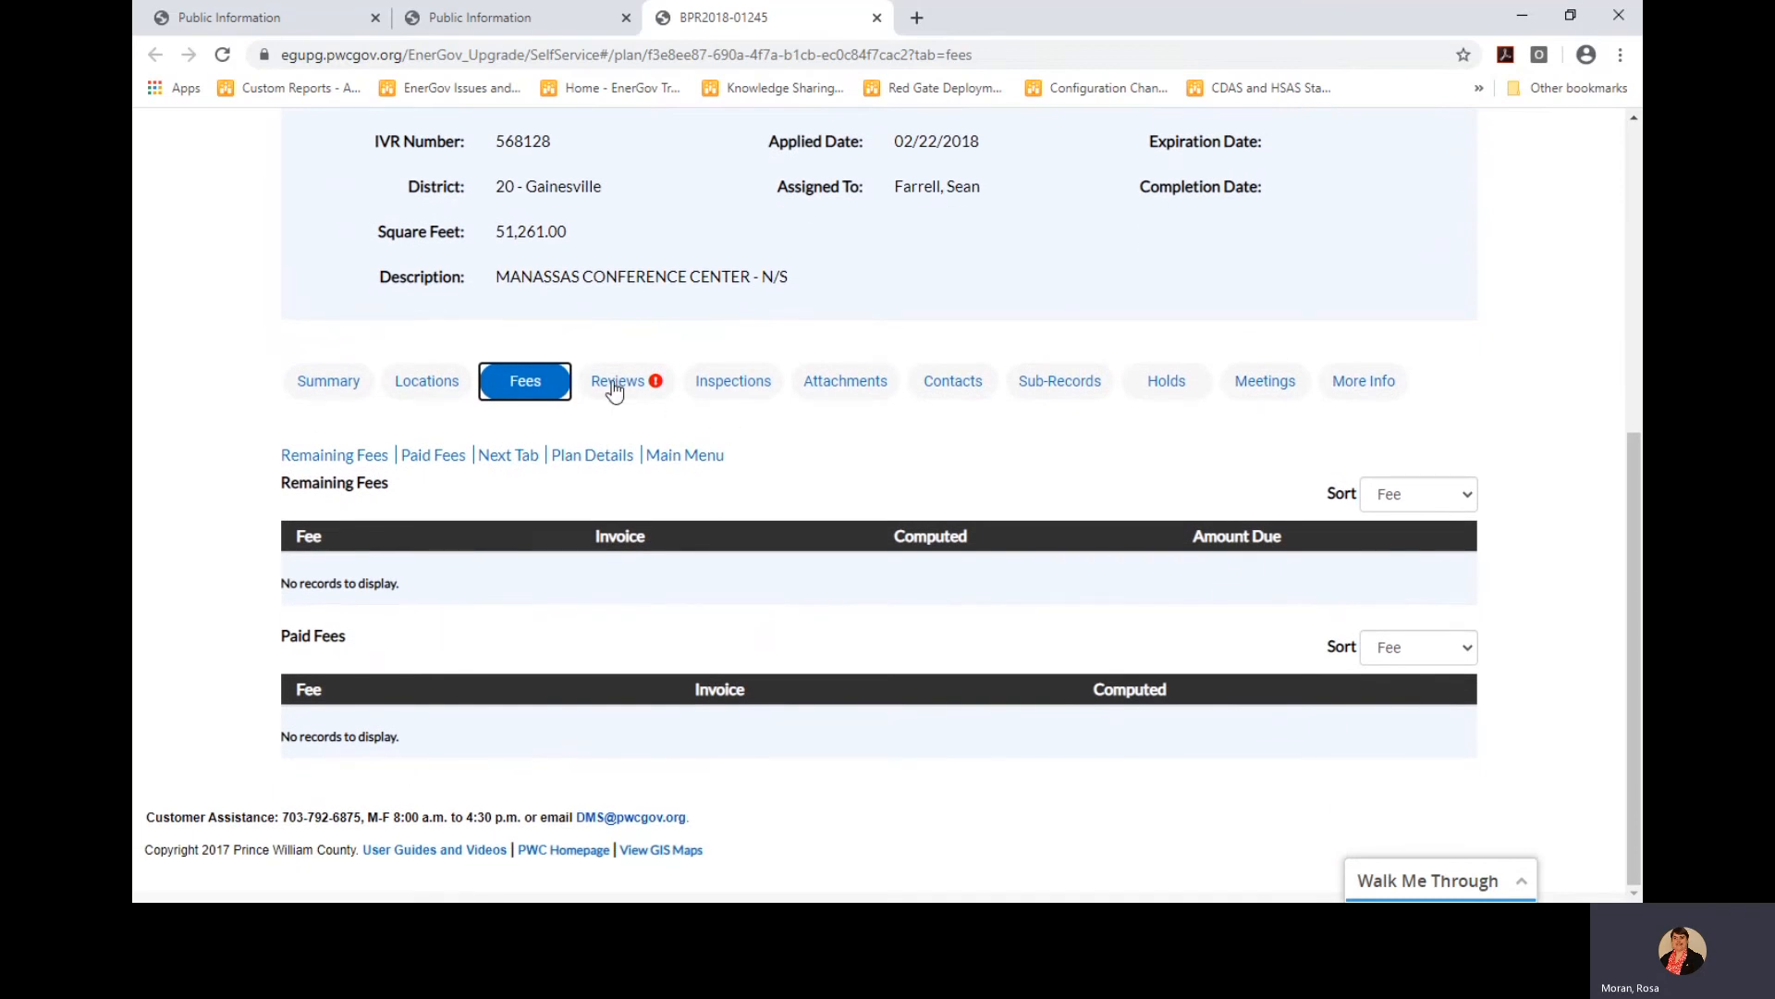
# Check the plan's empty inspections, then browse its uploaded PDFs such as corrections reports and GIS approval
pyautogui.click(745, 389)
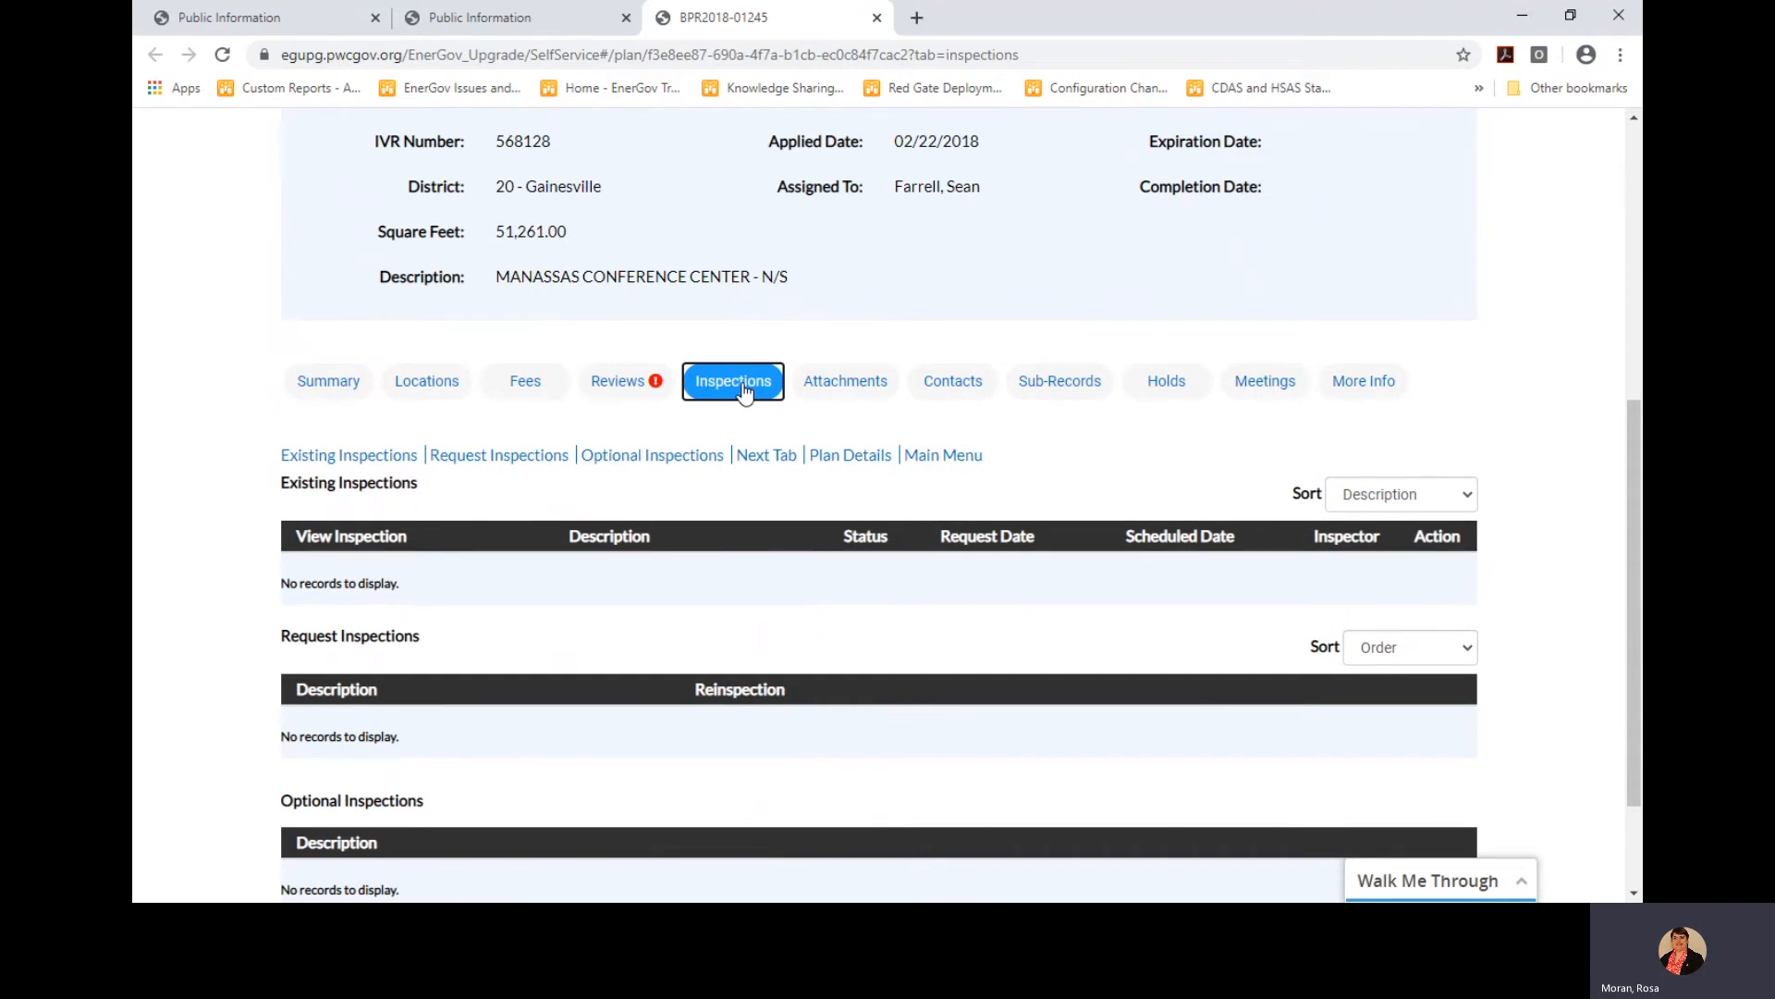
pyautogui.click(839, 397)
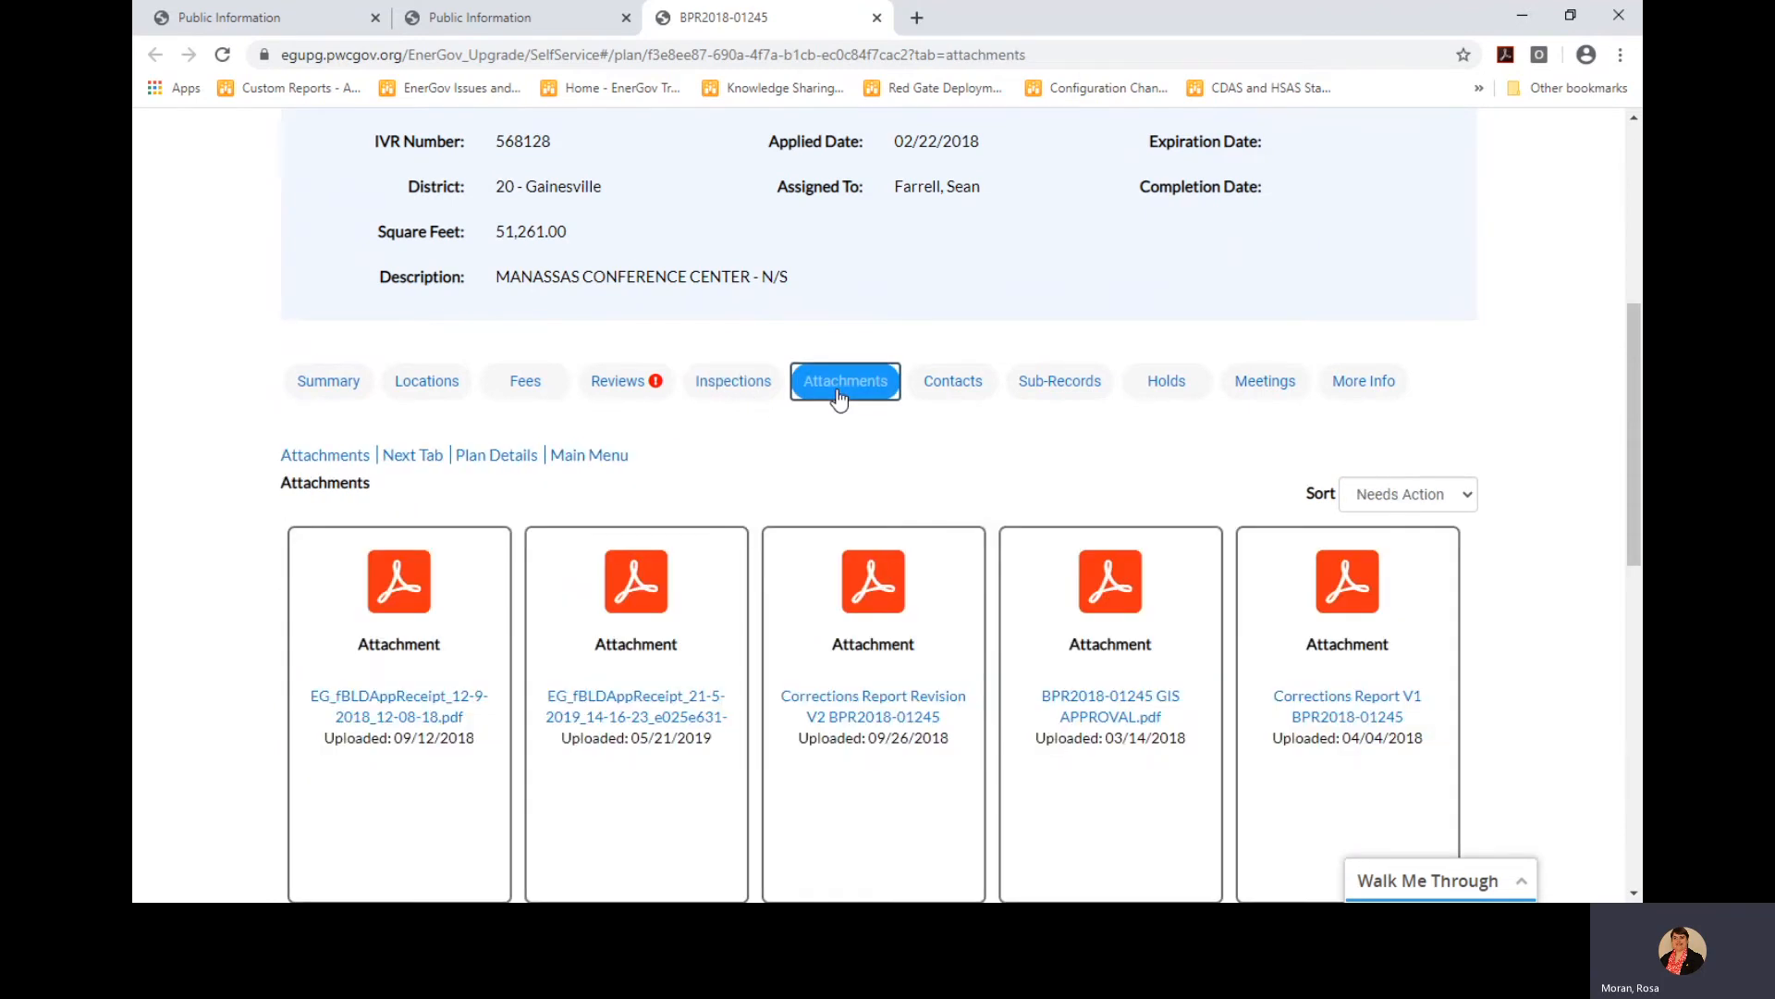
pyautogui.scroll(-2, 888, 536)
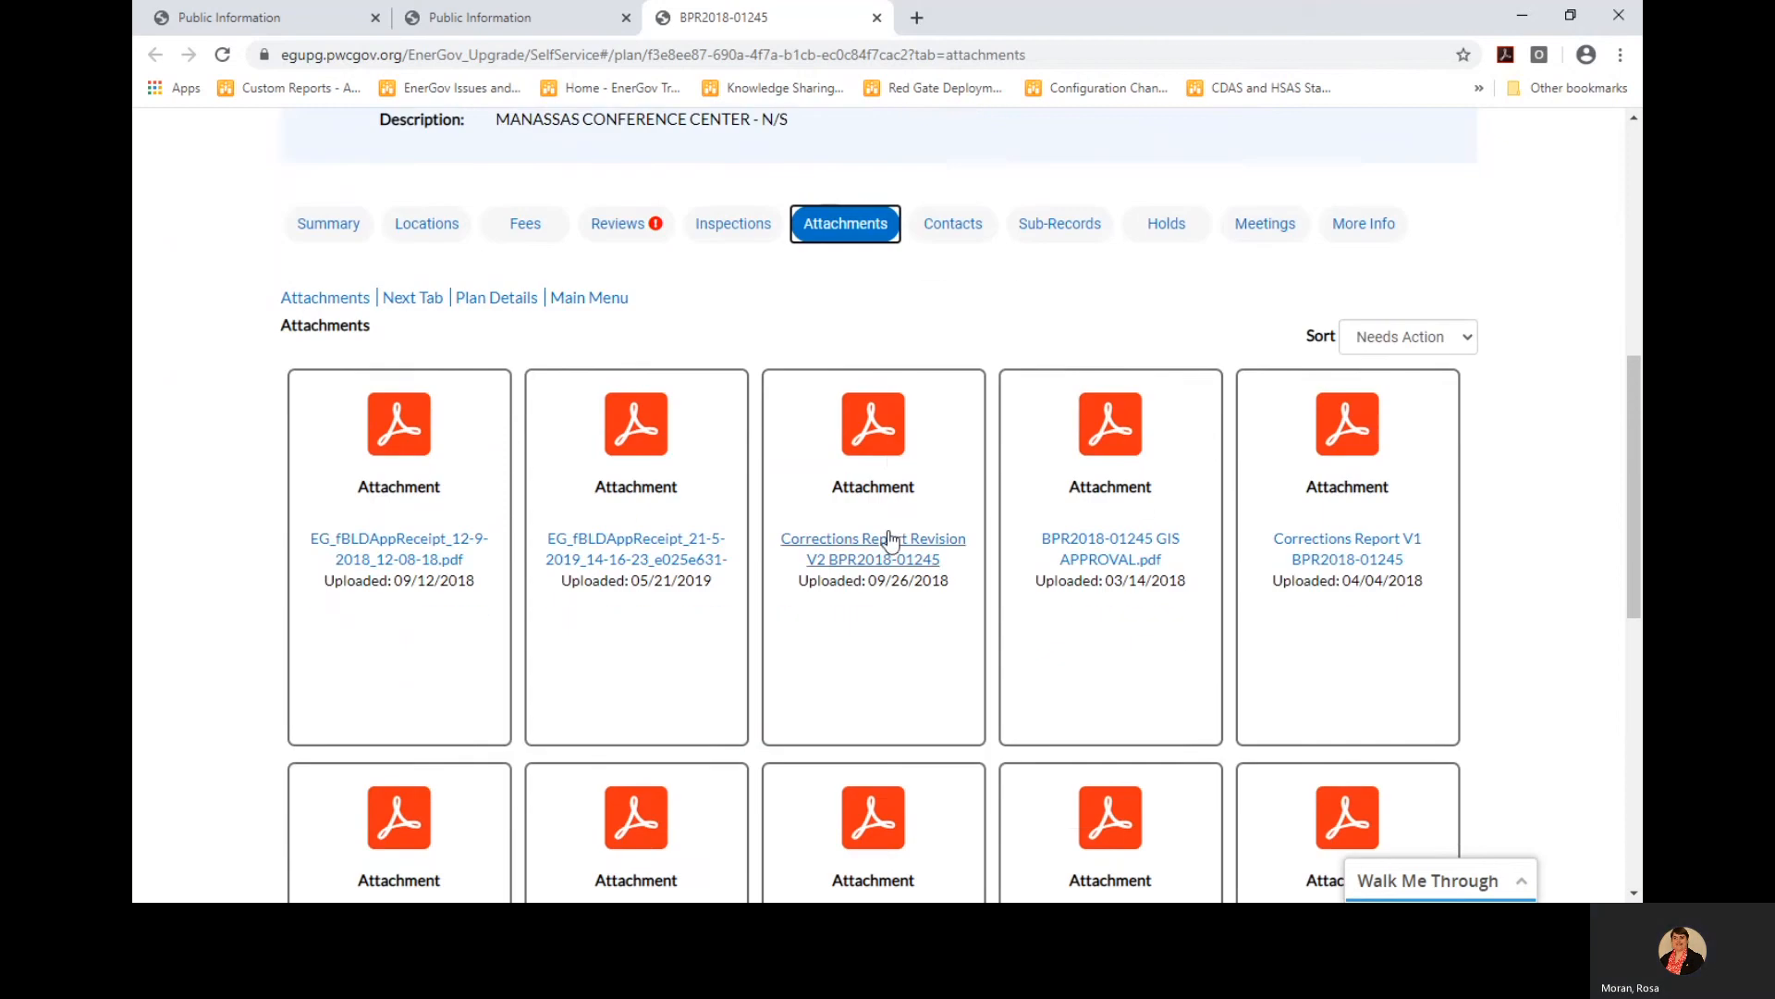
pyautogui.scroll(-2, 891, 540)
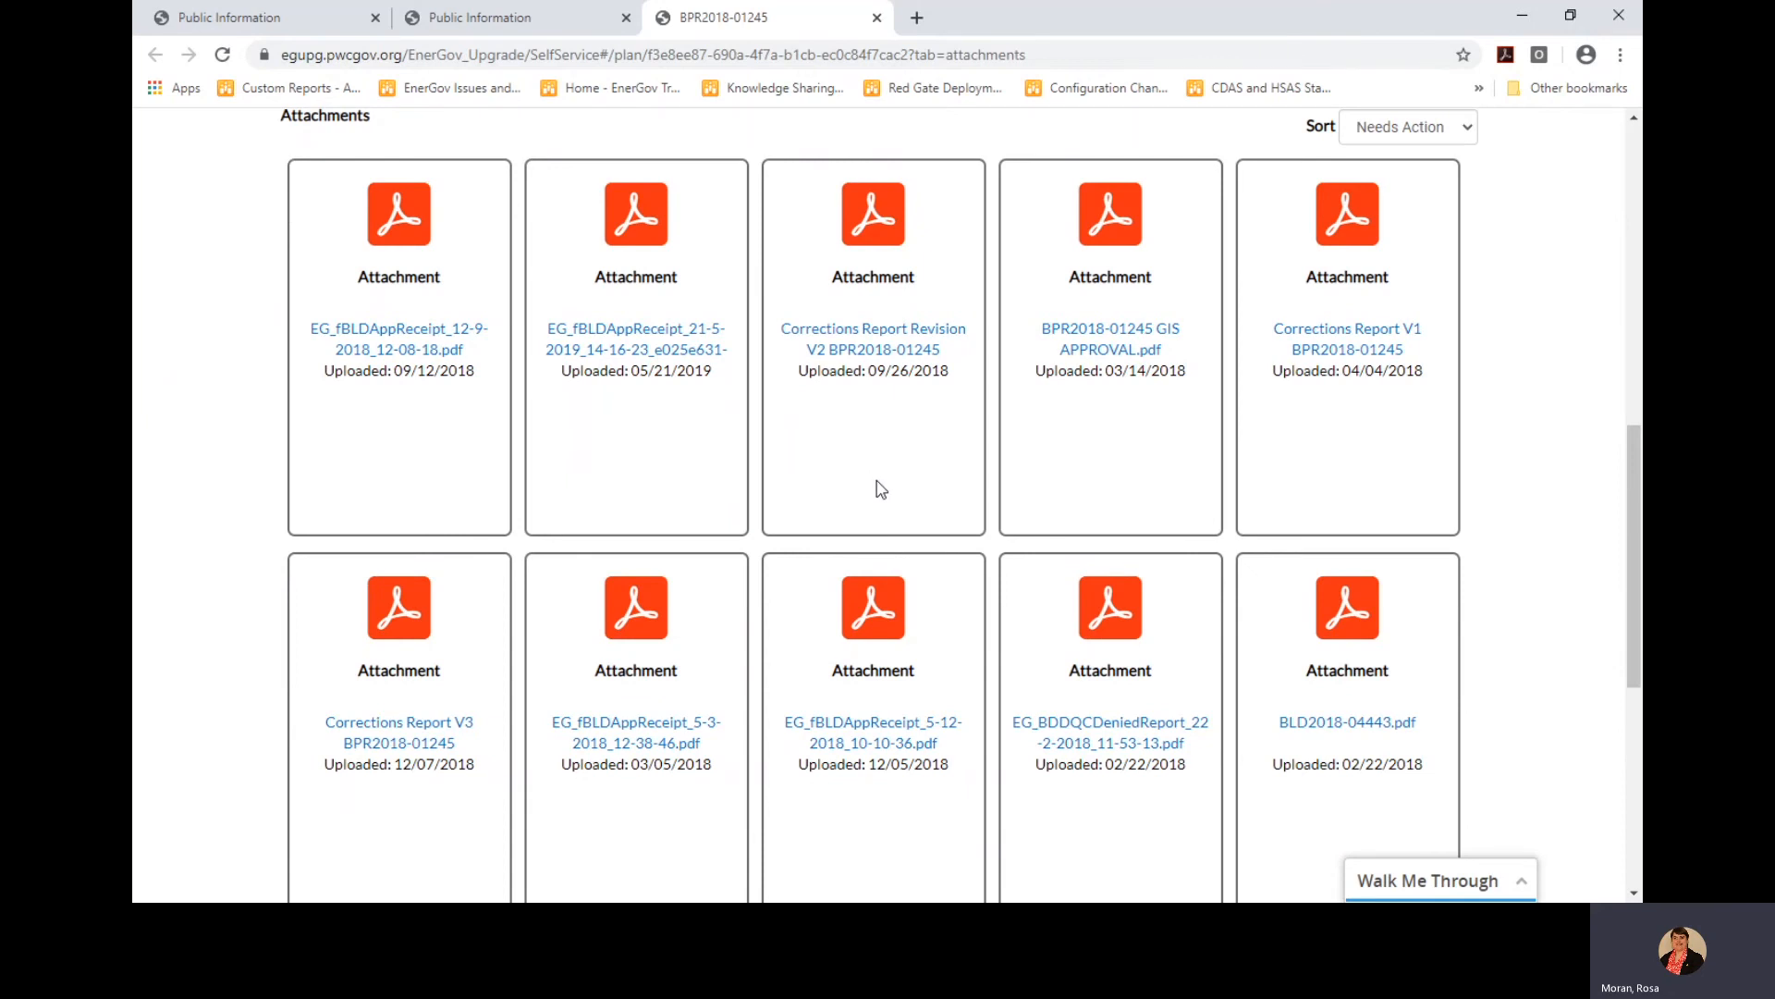
pyautogui.scroll(3, 882, 489)
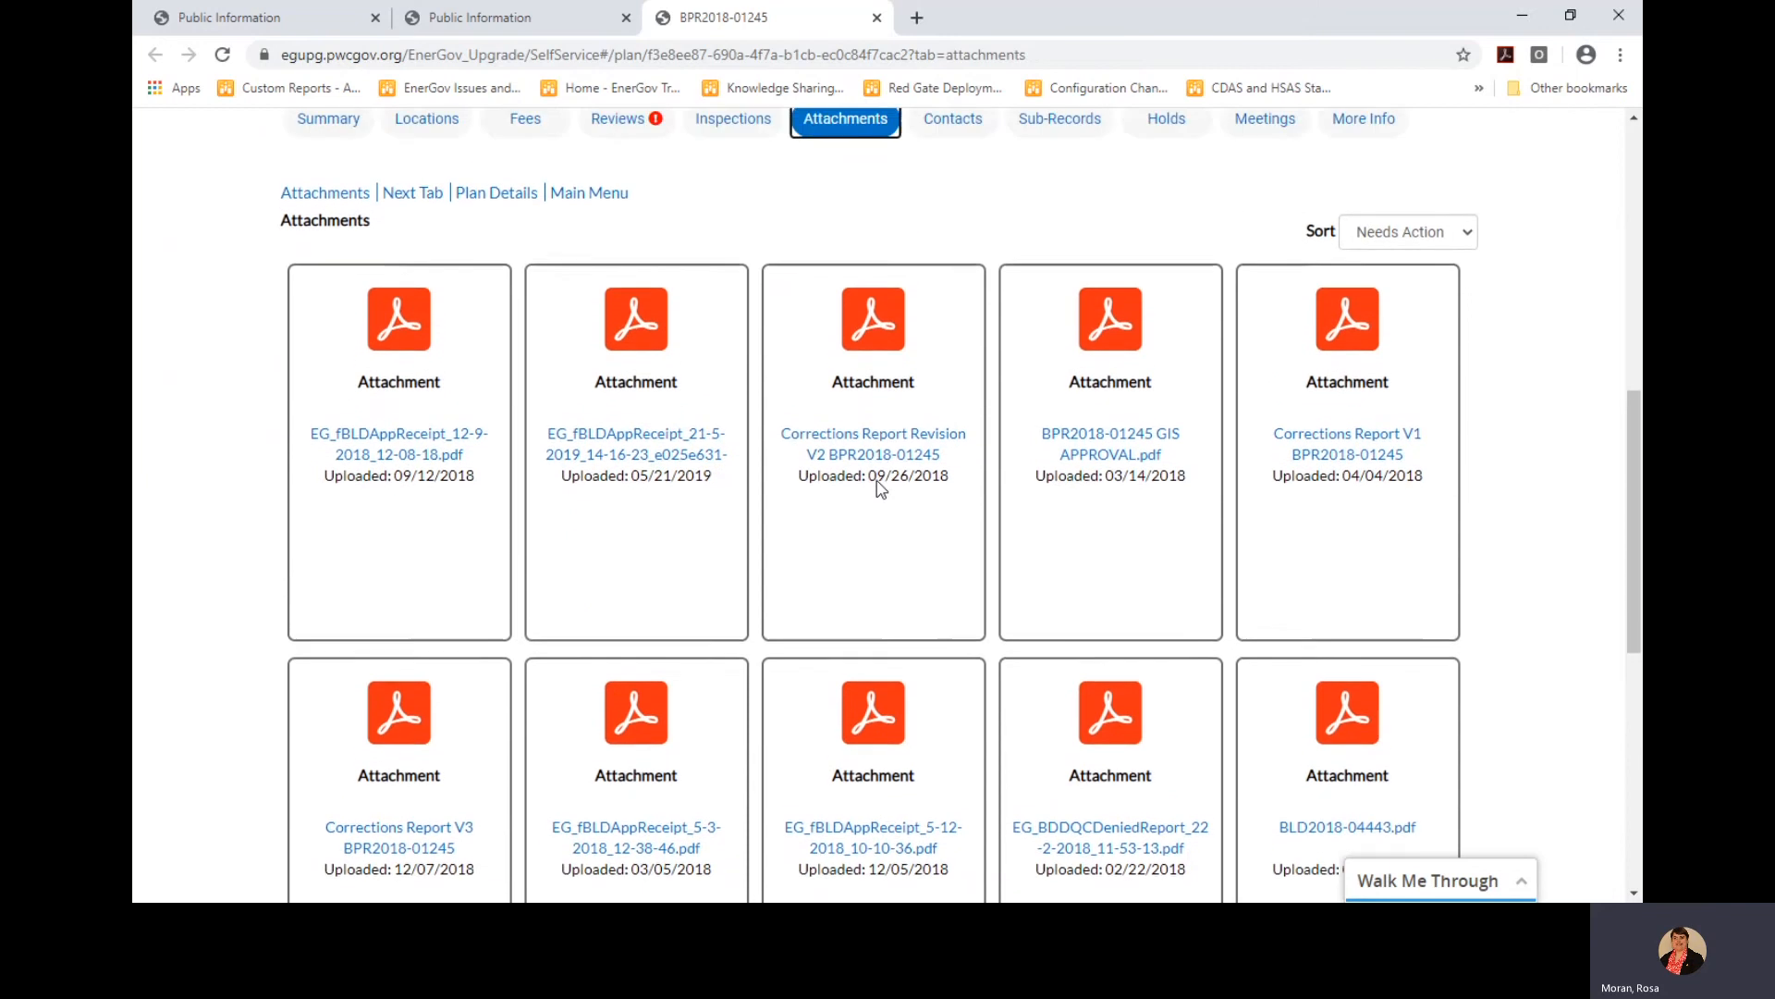
pyautogui.scroll(1, 876, 480)
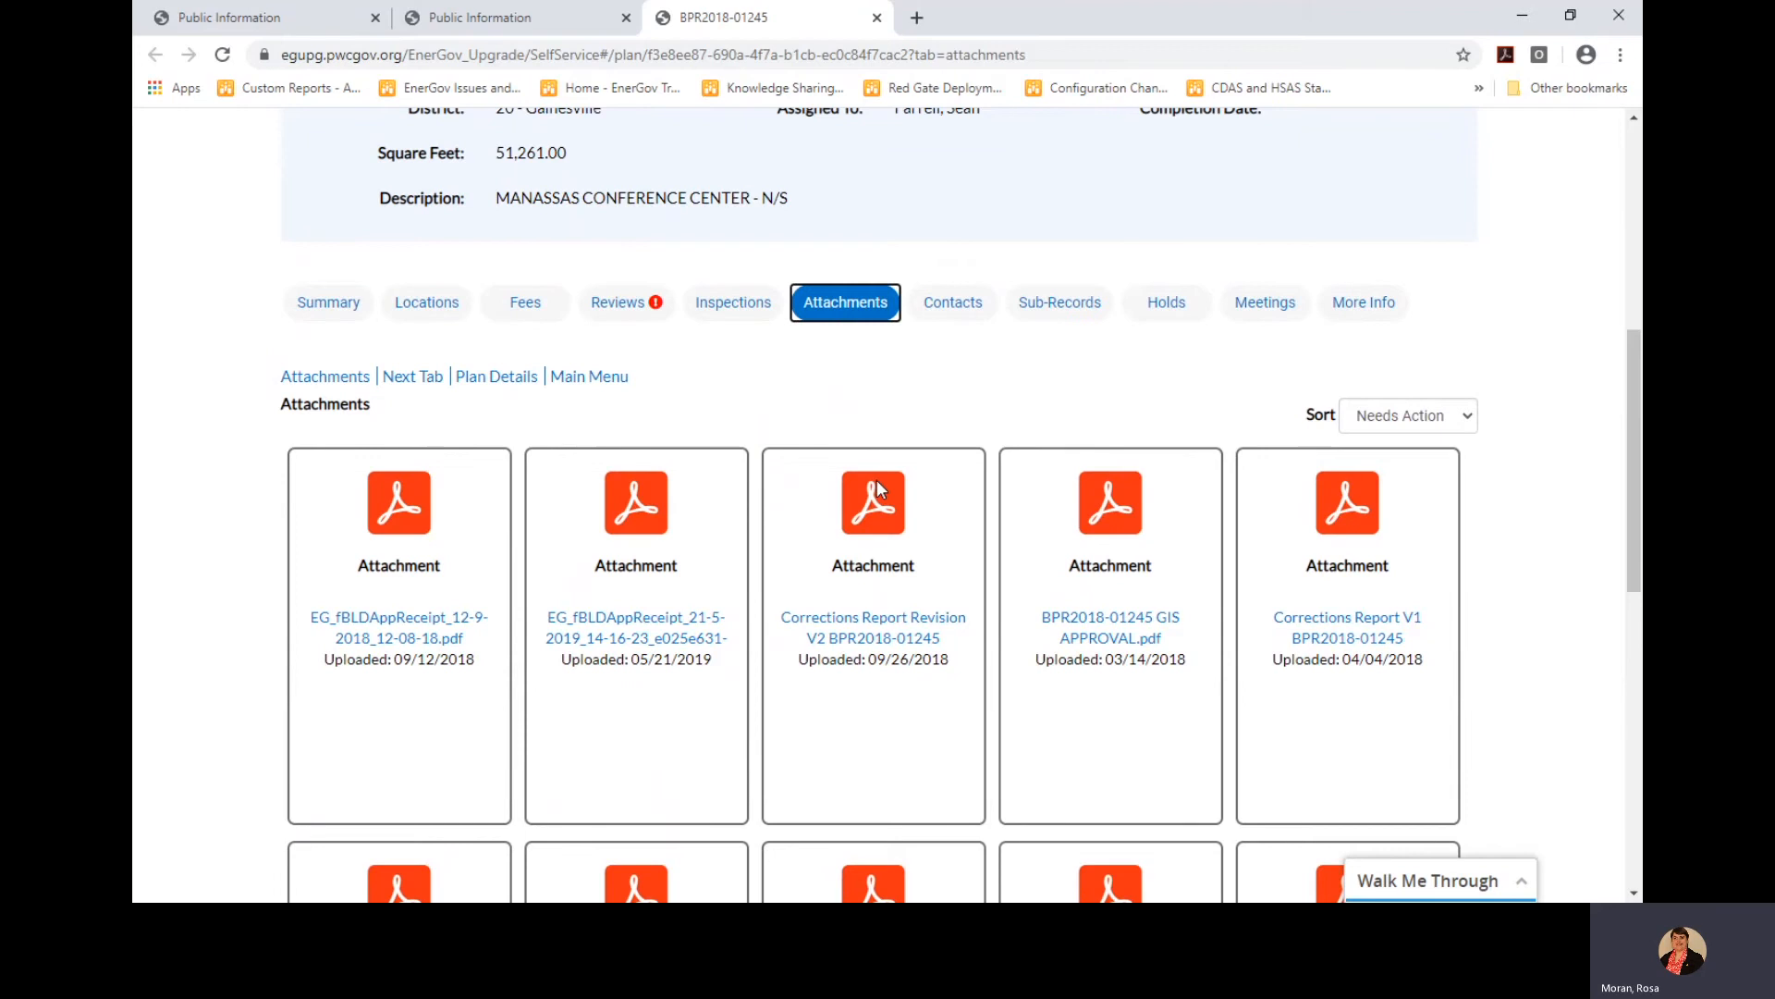
pyautogui.scroll(2, 937, 538)
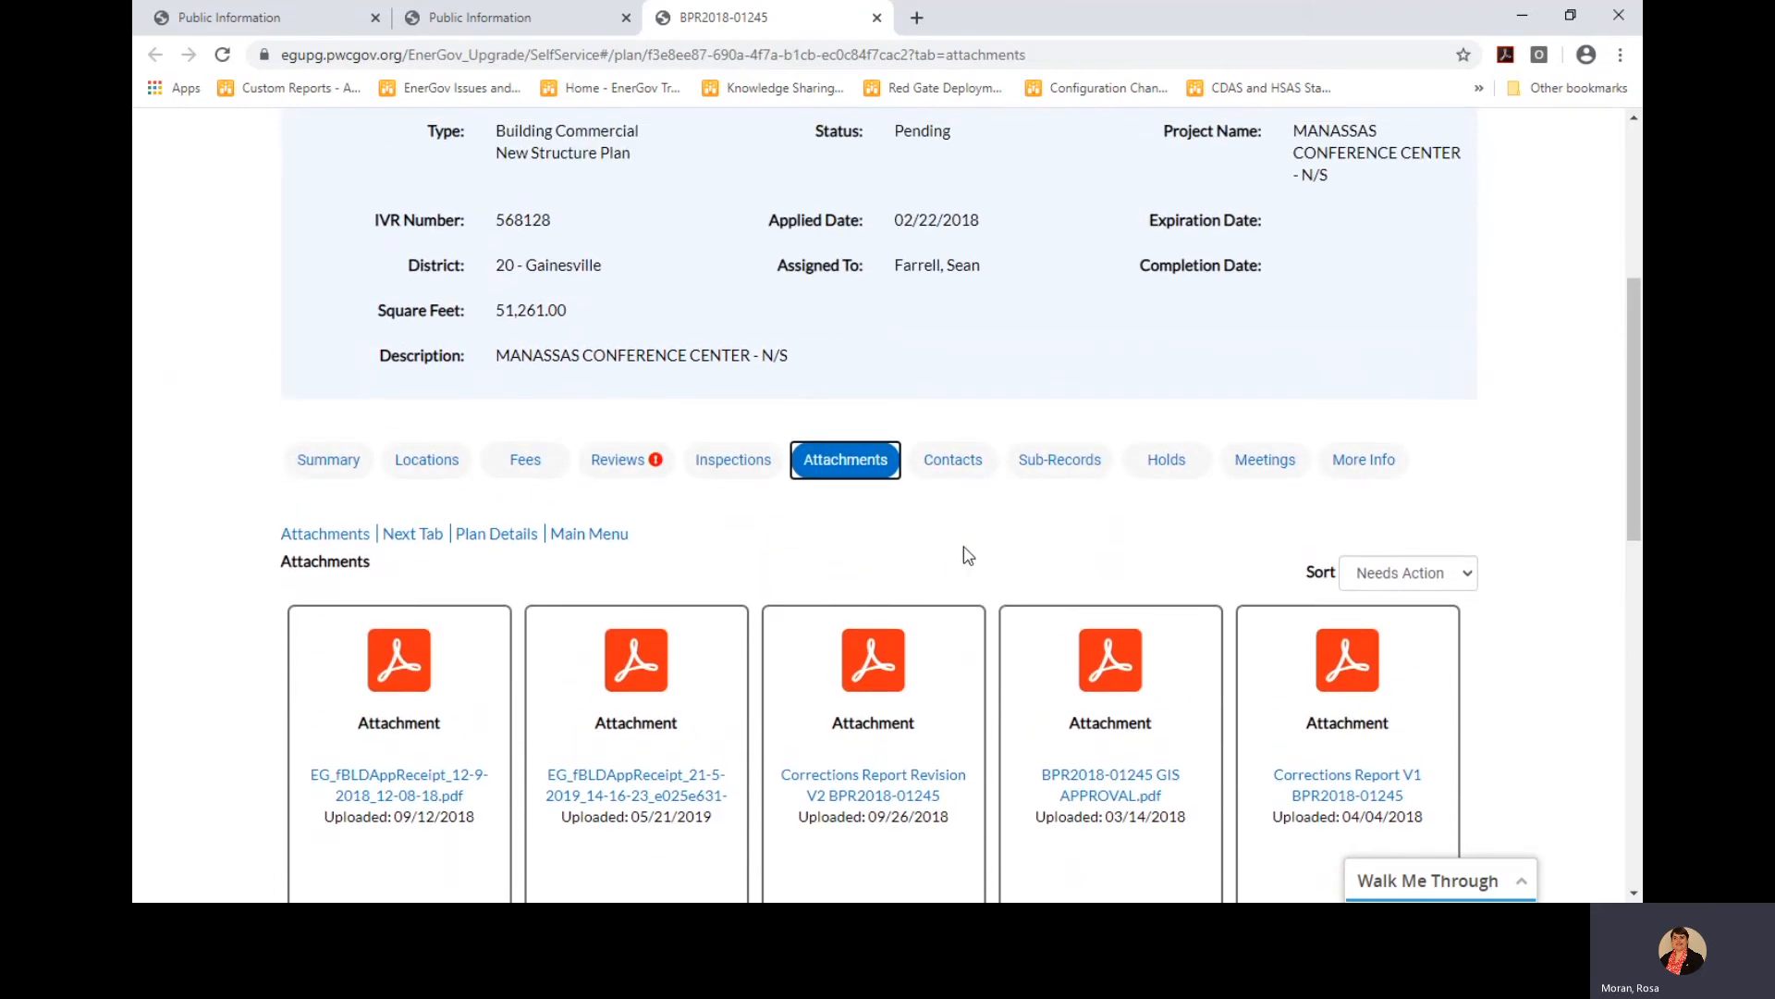
# Scroll through the plan's five contacts, then show sub-plans SPR2017-00415 and ADR2018-01729
pyautogui.click(965, 467)
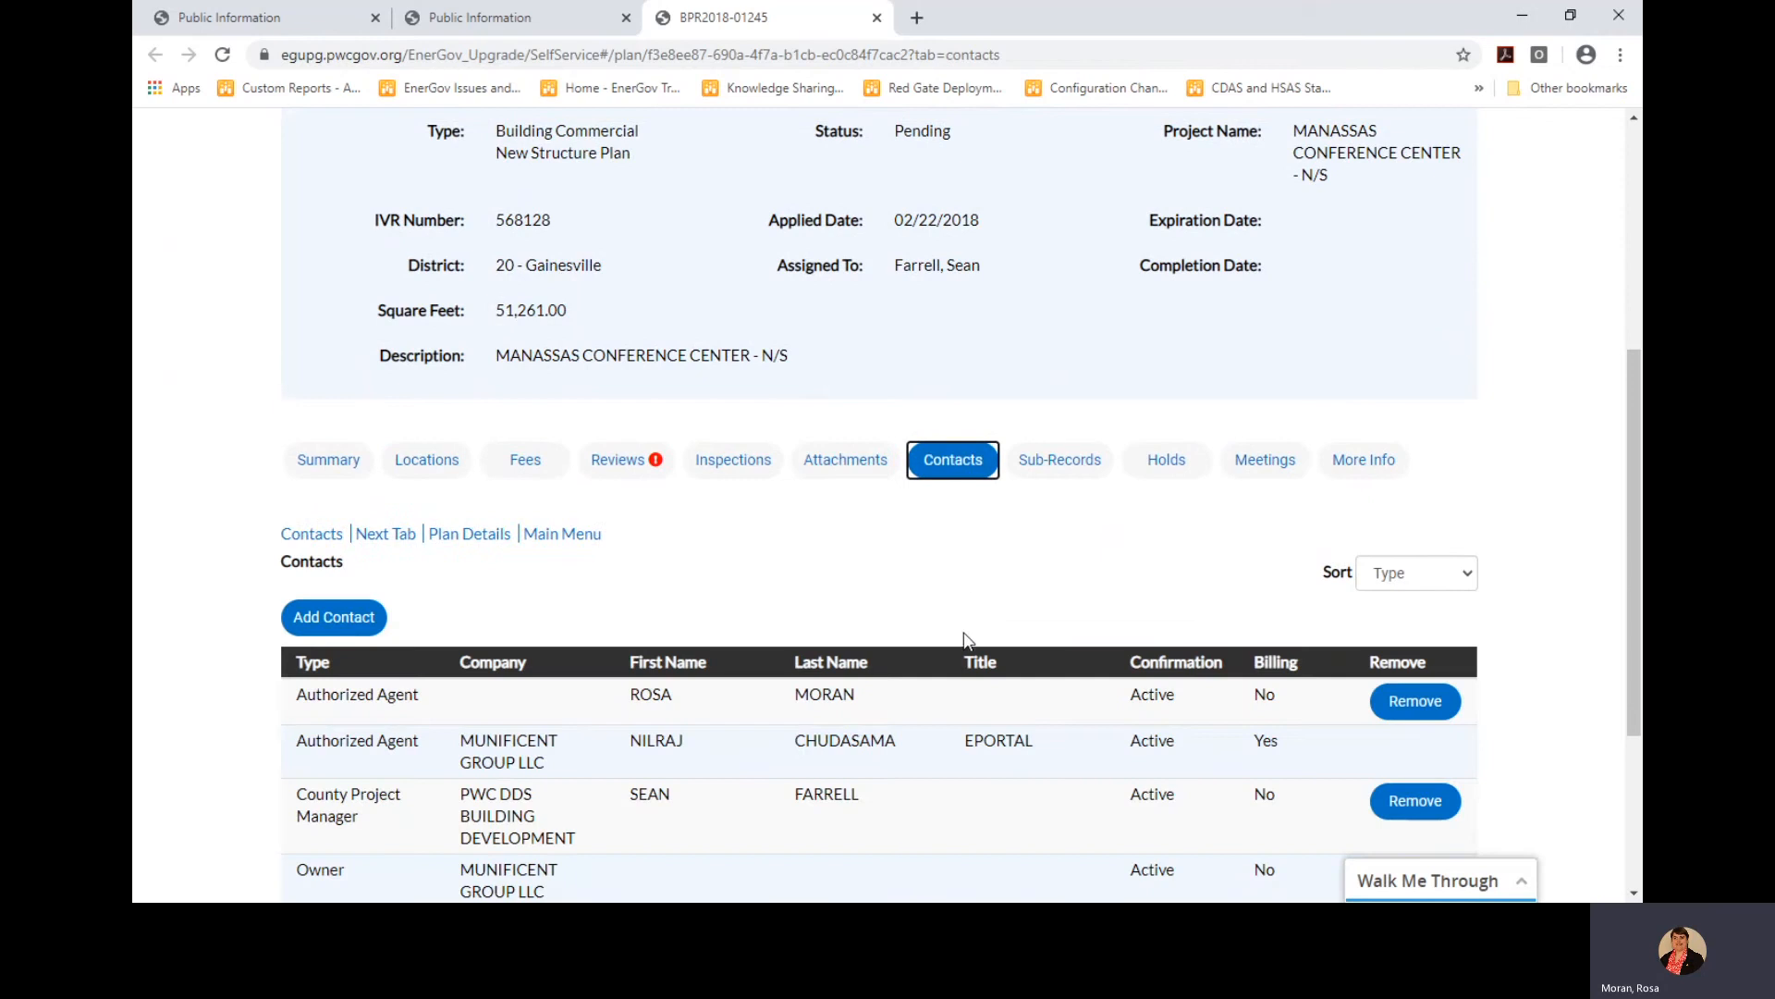
pyautogui.scroll(-3, 967, 640)
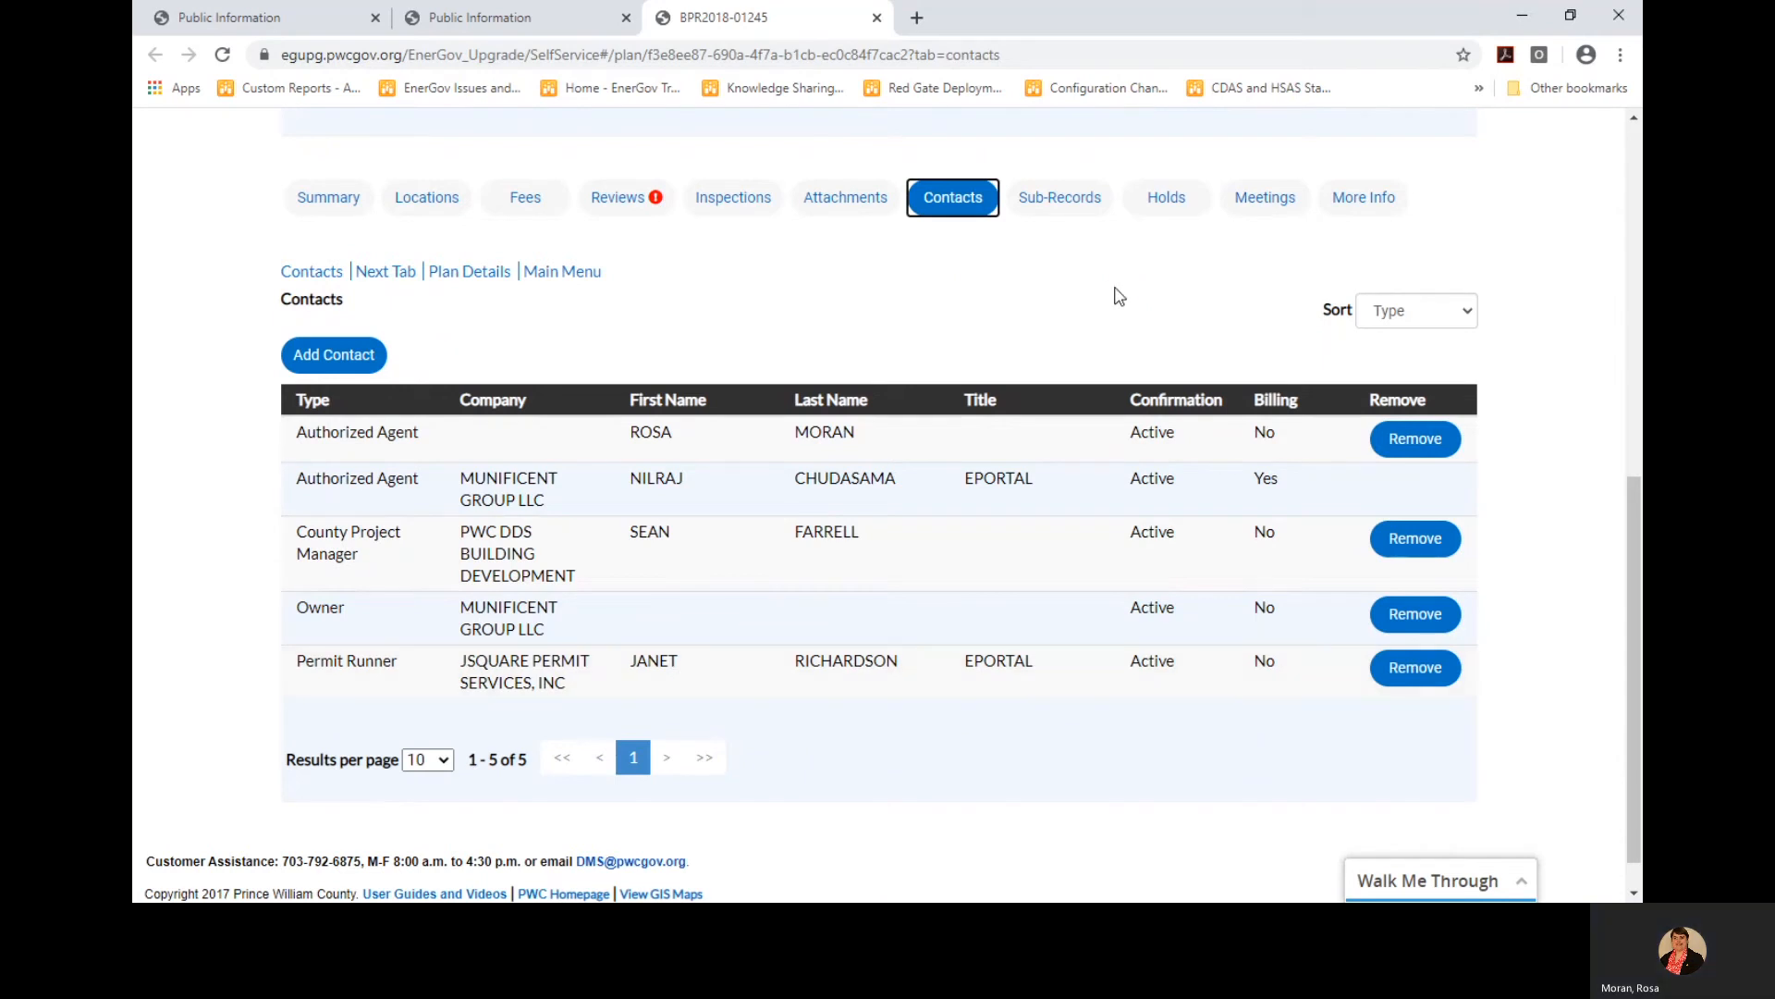
pyautogui.click(1078, 209)
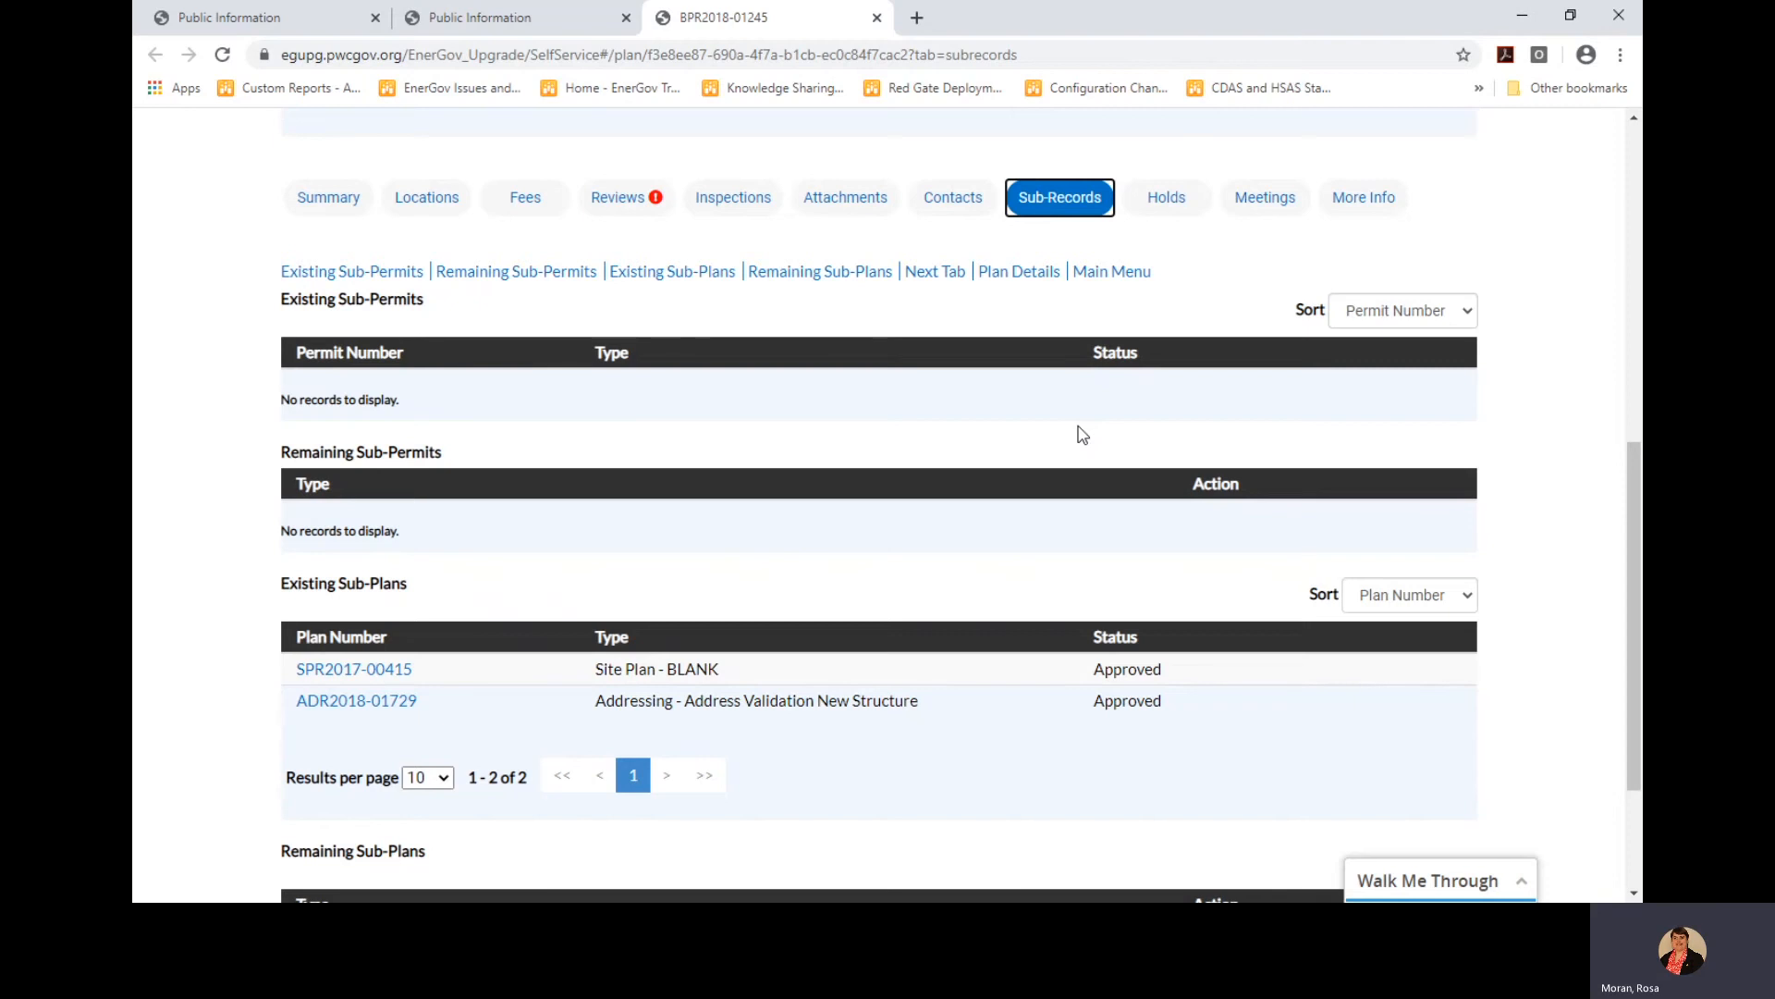
pyautogui.scroll(3, 952, 428)
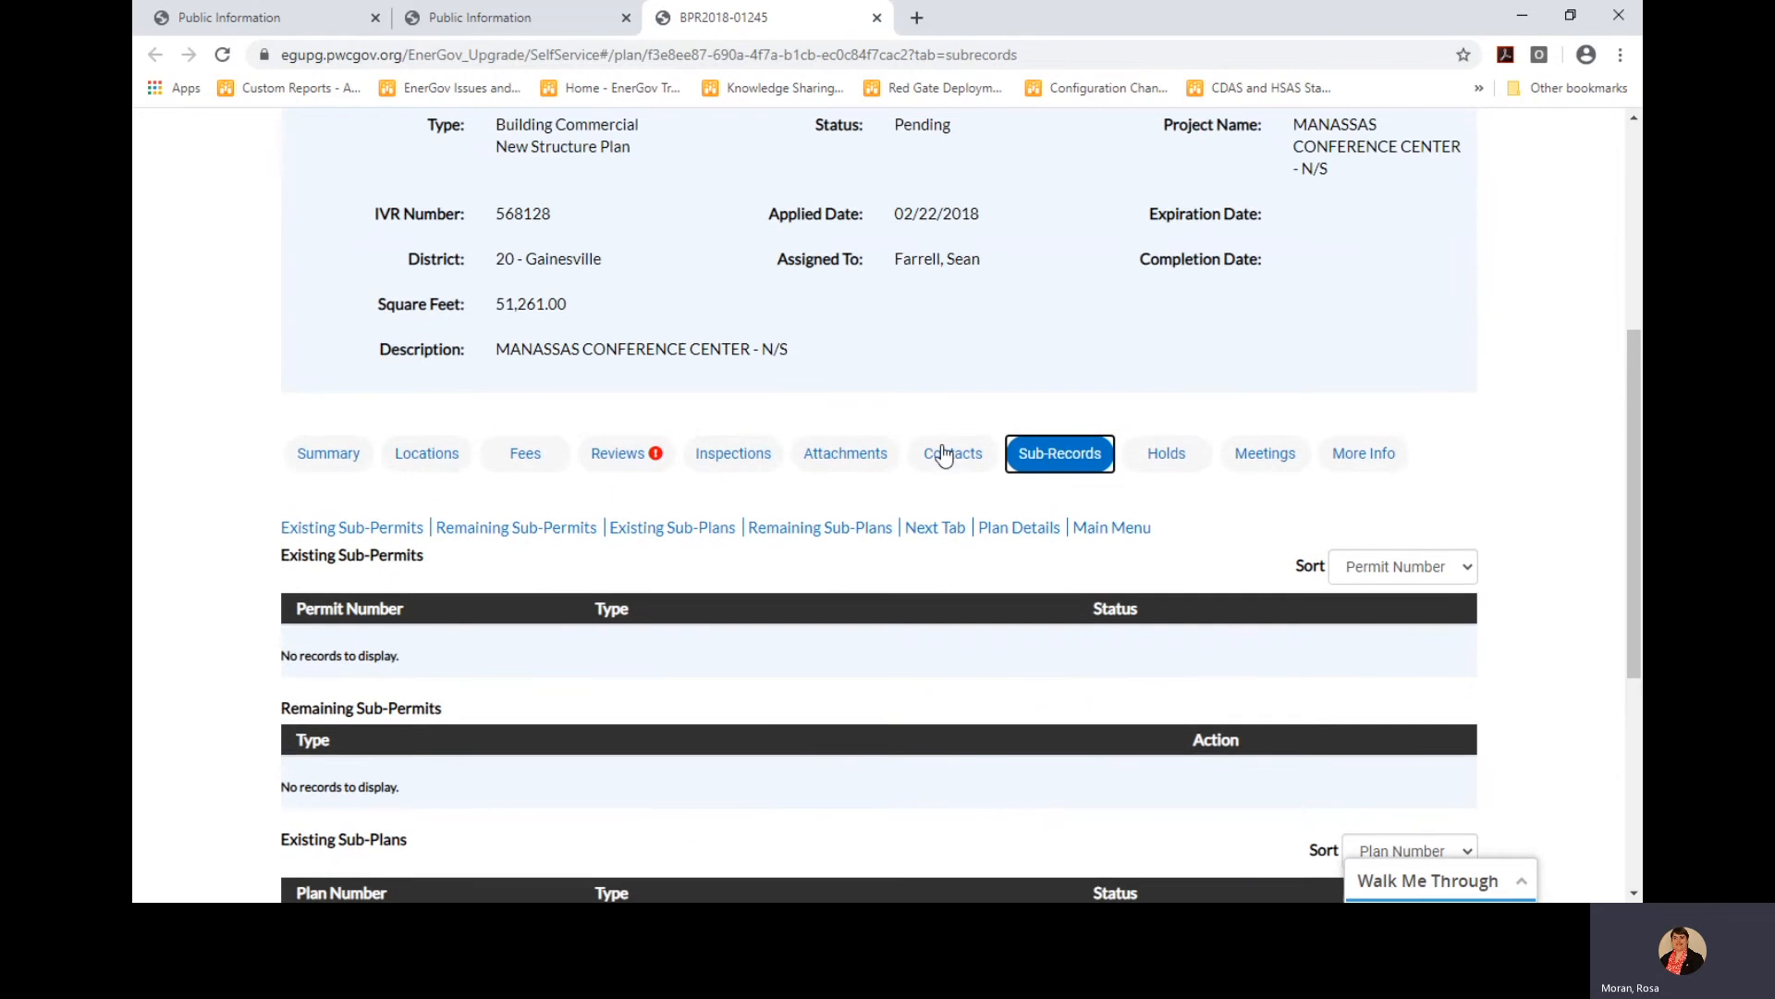
pyautogui.scroll(-2, 924, 453)
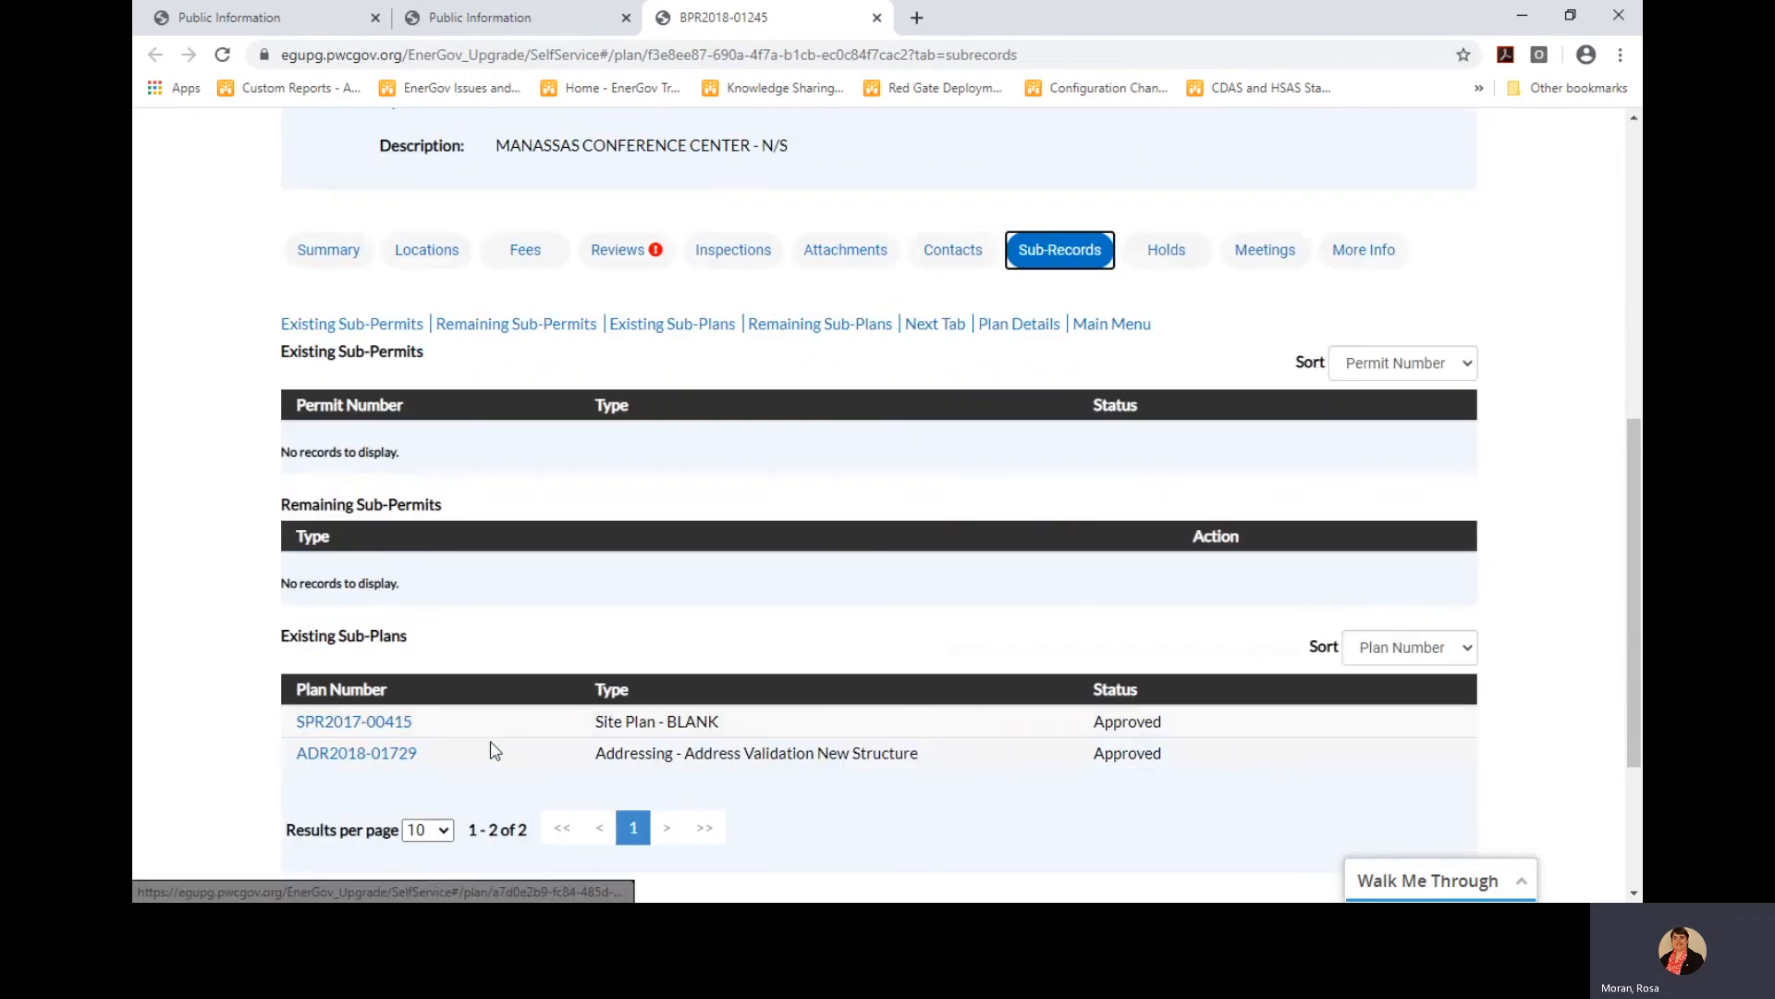
pyautogui.scroll(2, 852, 747)
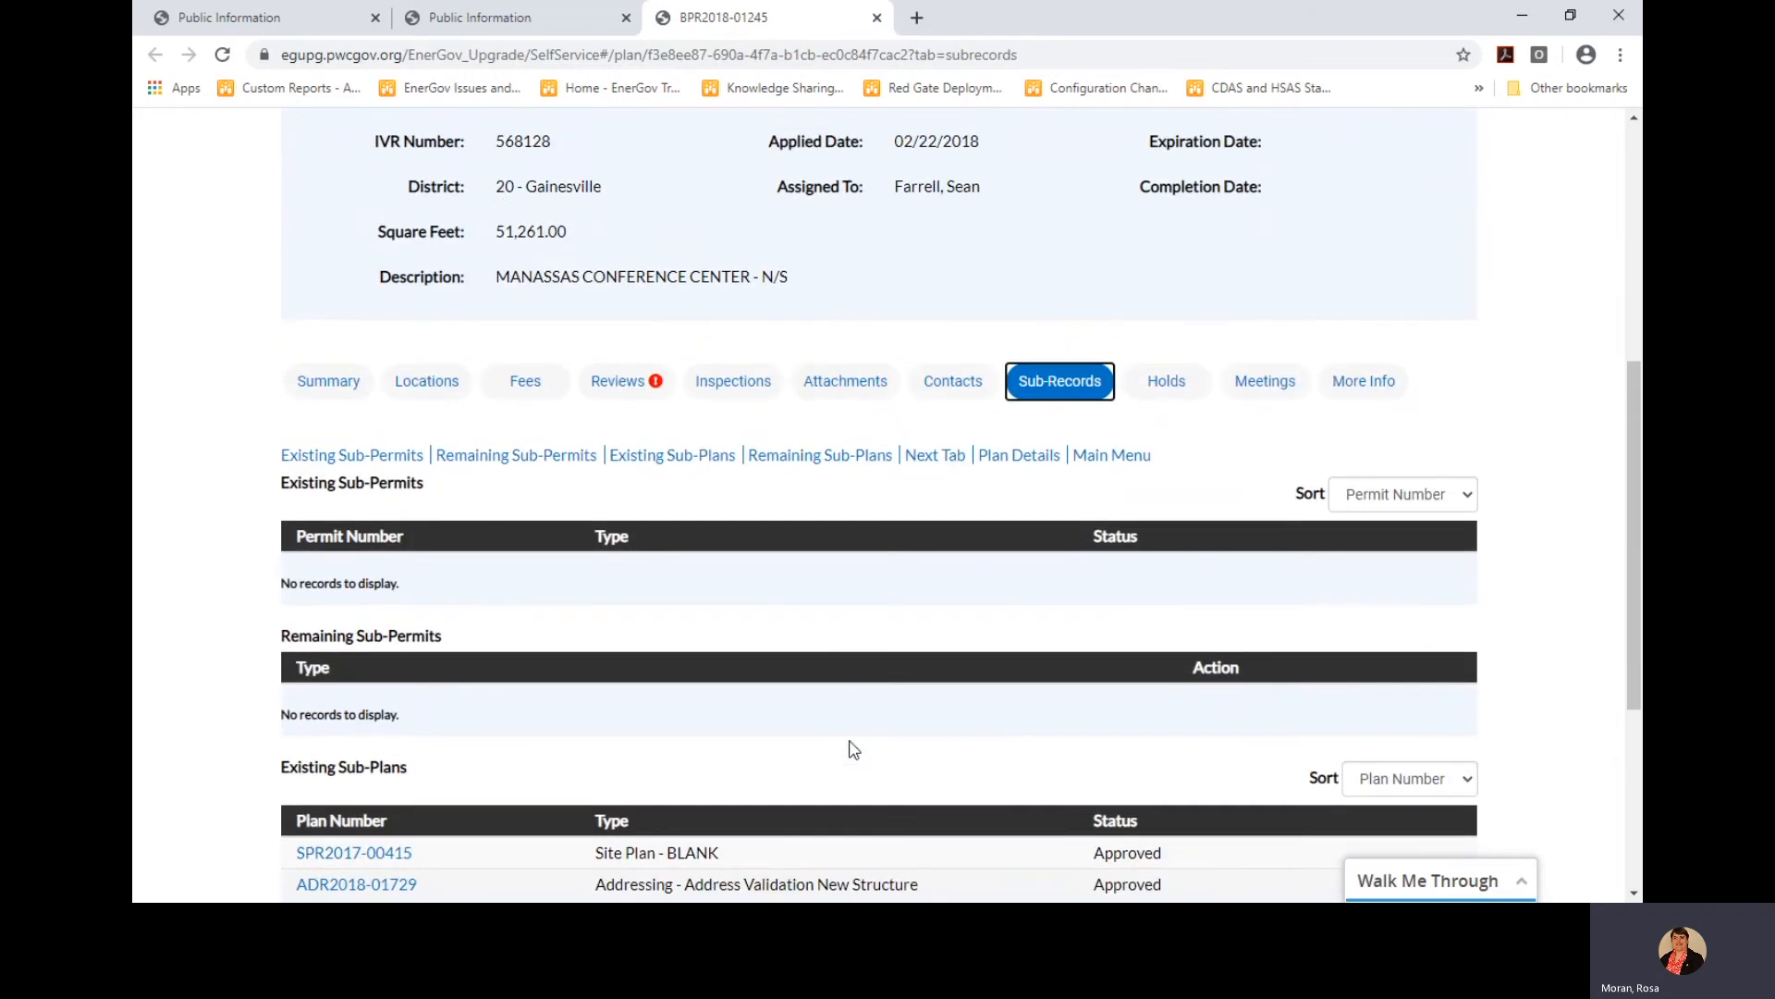
pyautogui.scroll(1, 853, 747)
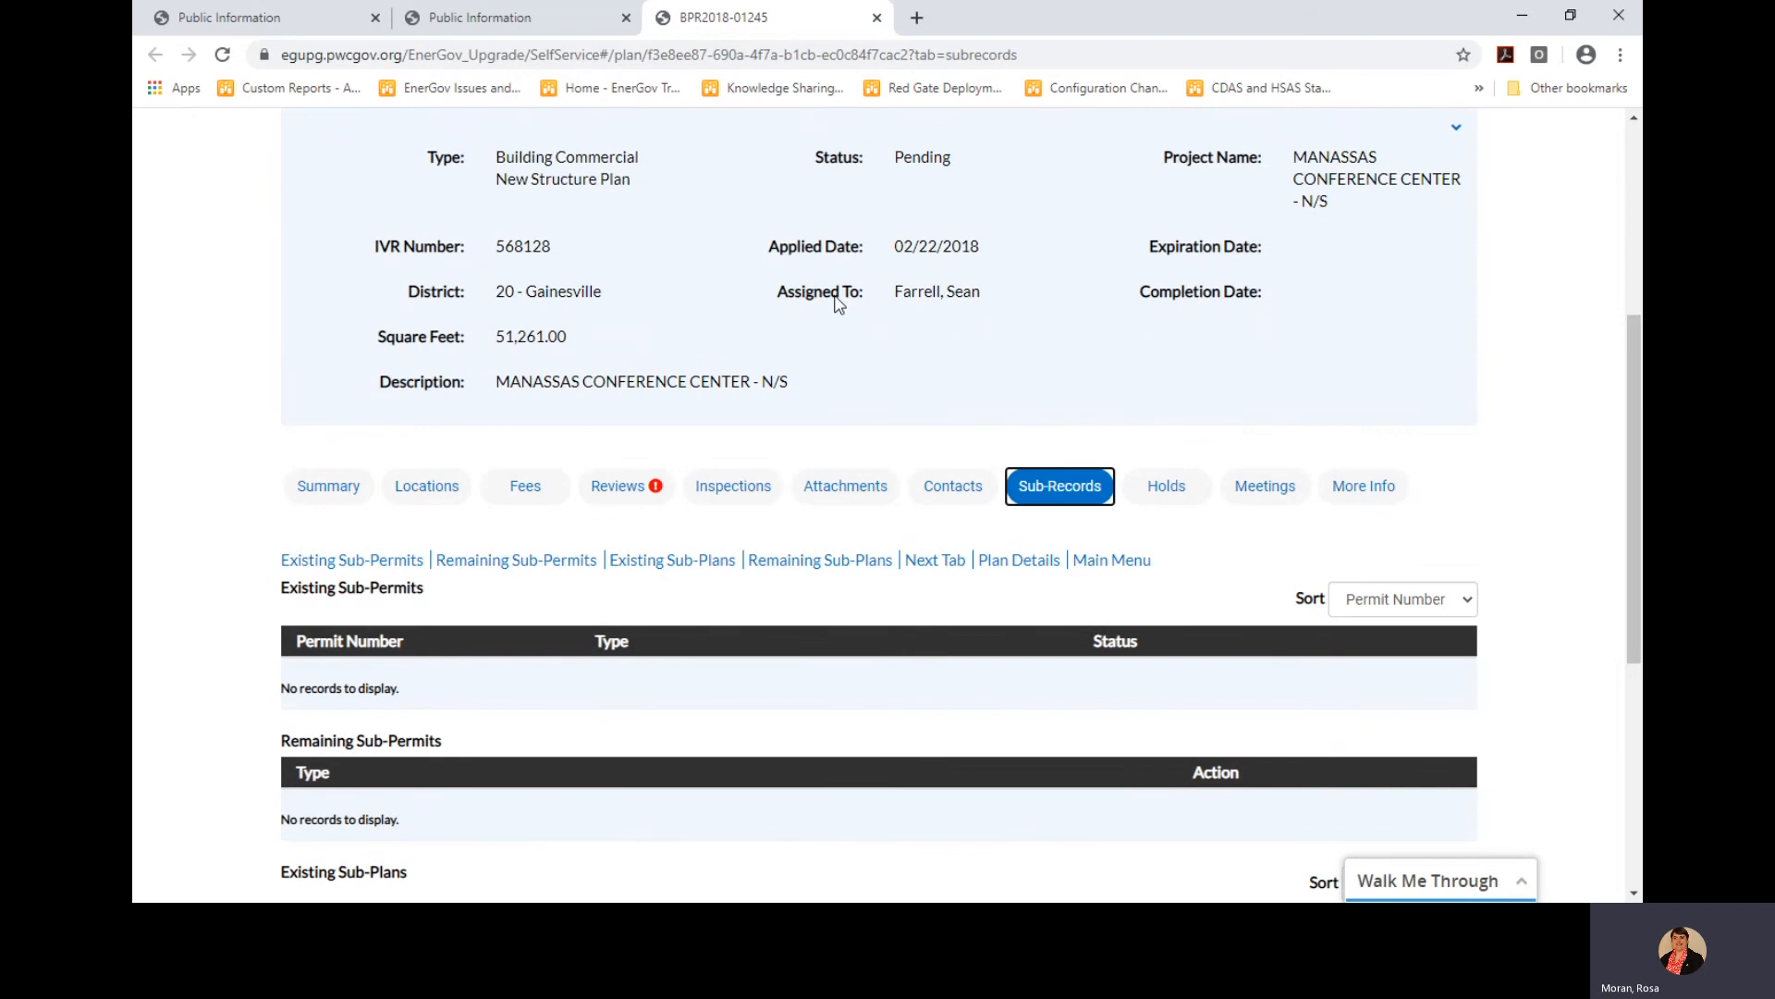
pyautogui.scroll(-1, 1189, 566)
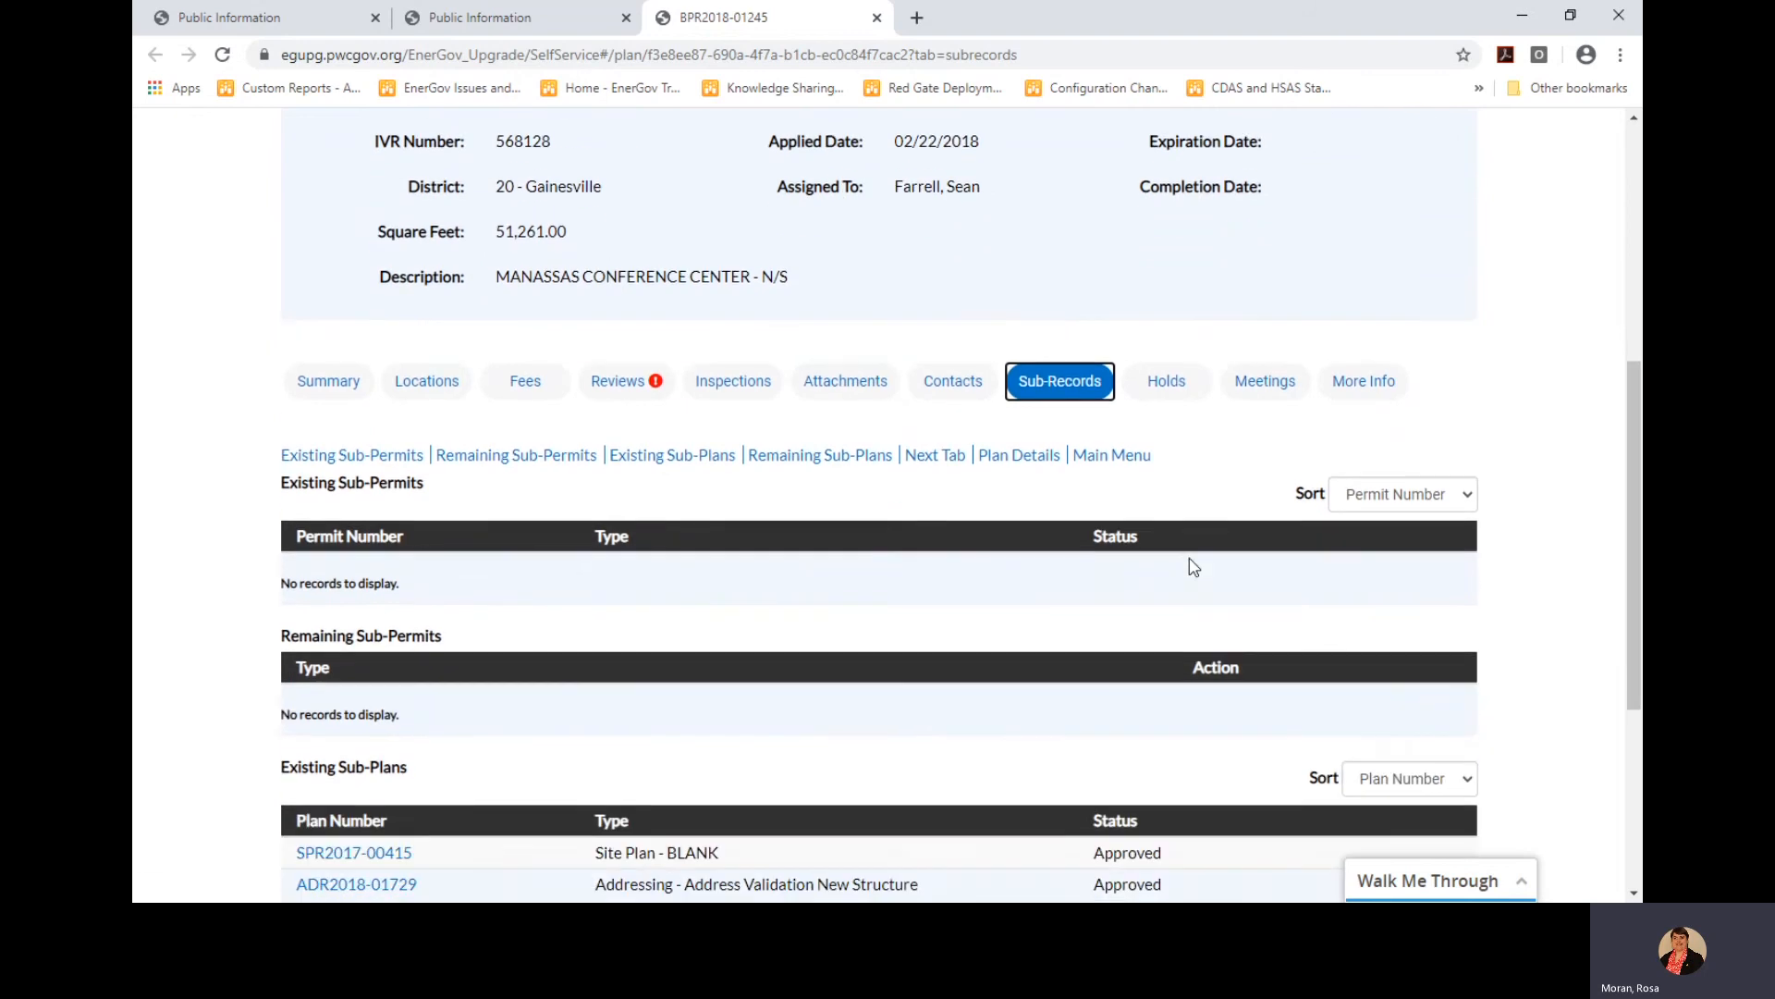
pyautogui.click(1167, 381)
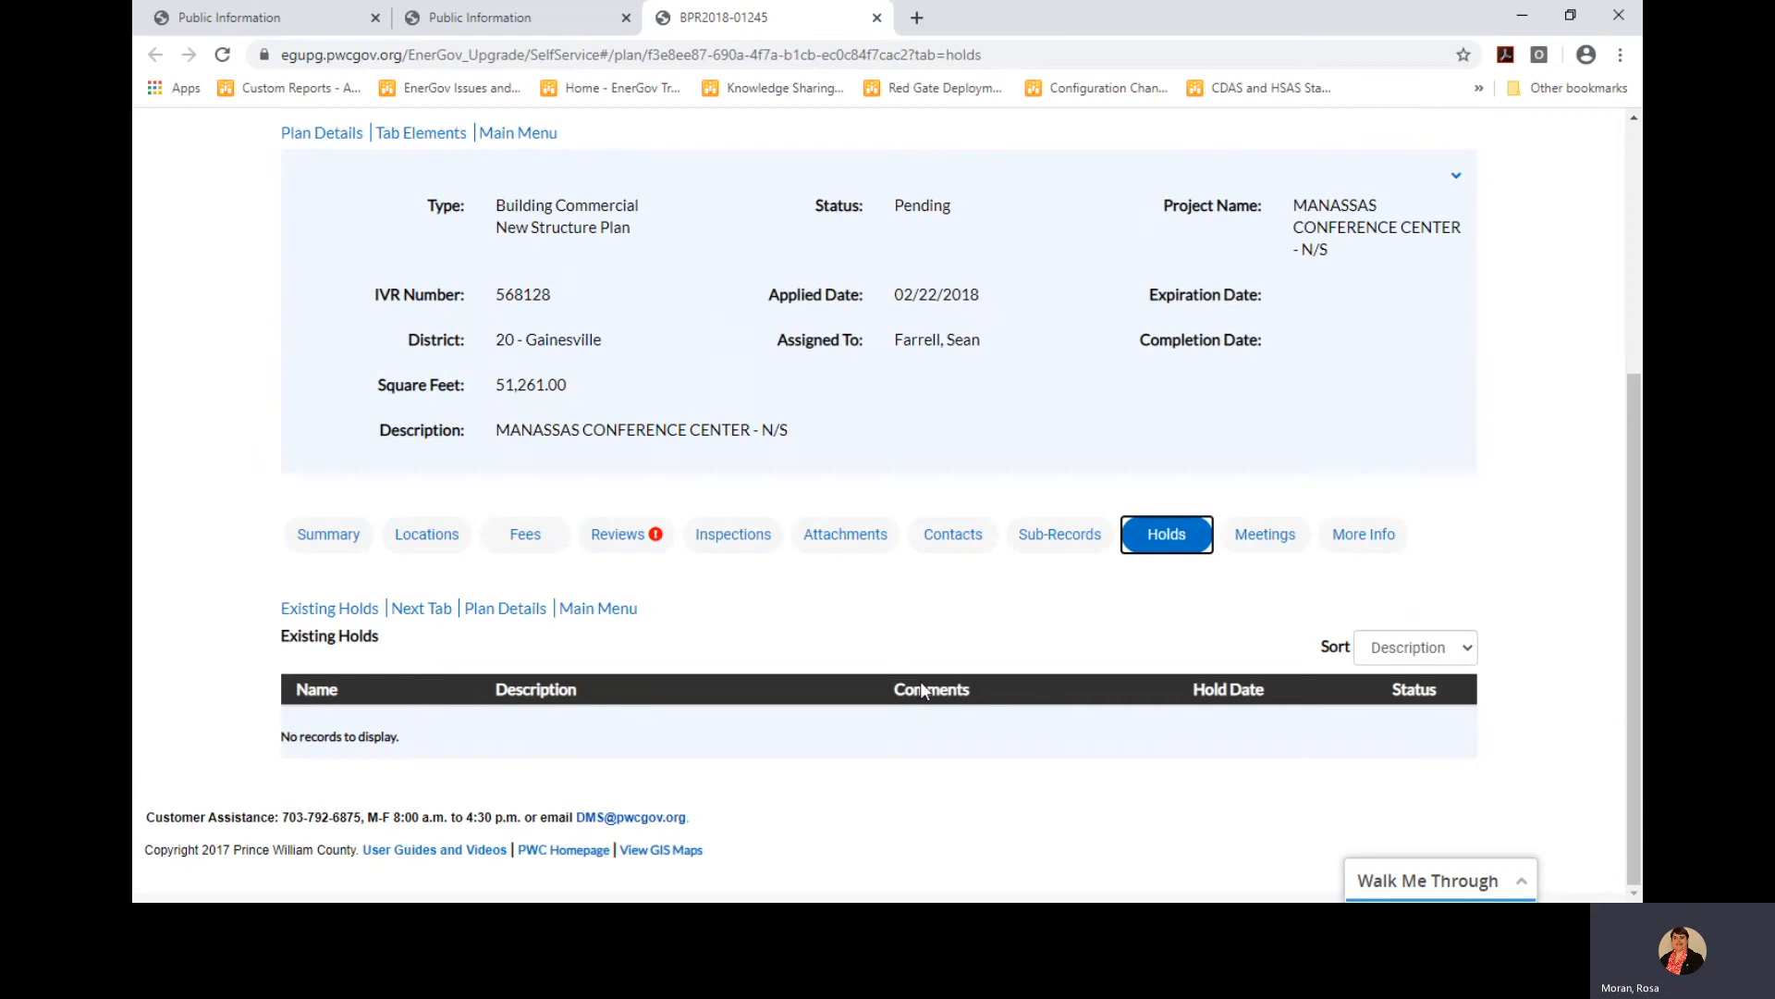
pyautogui.click(1268, 539)
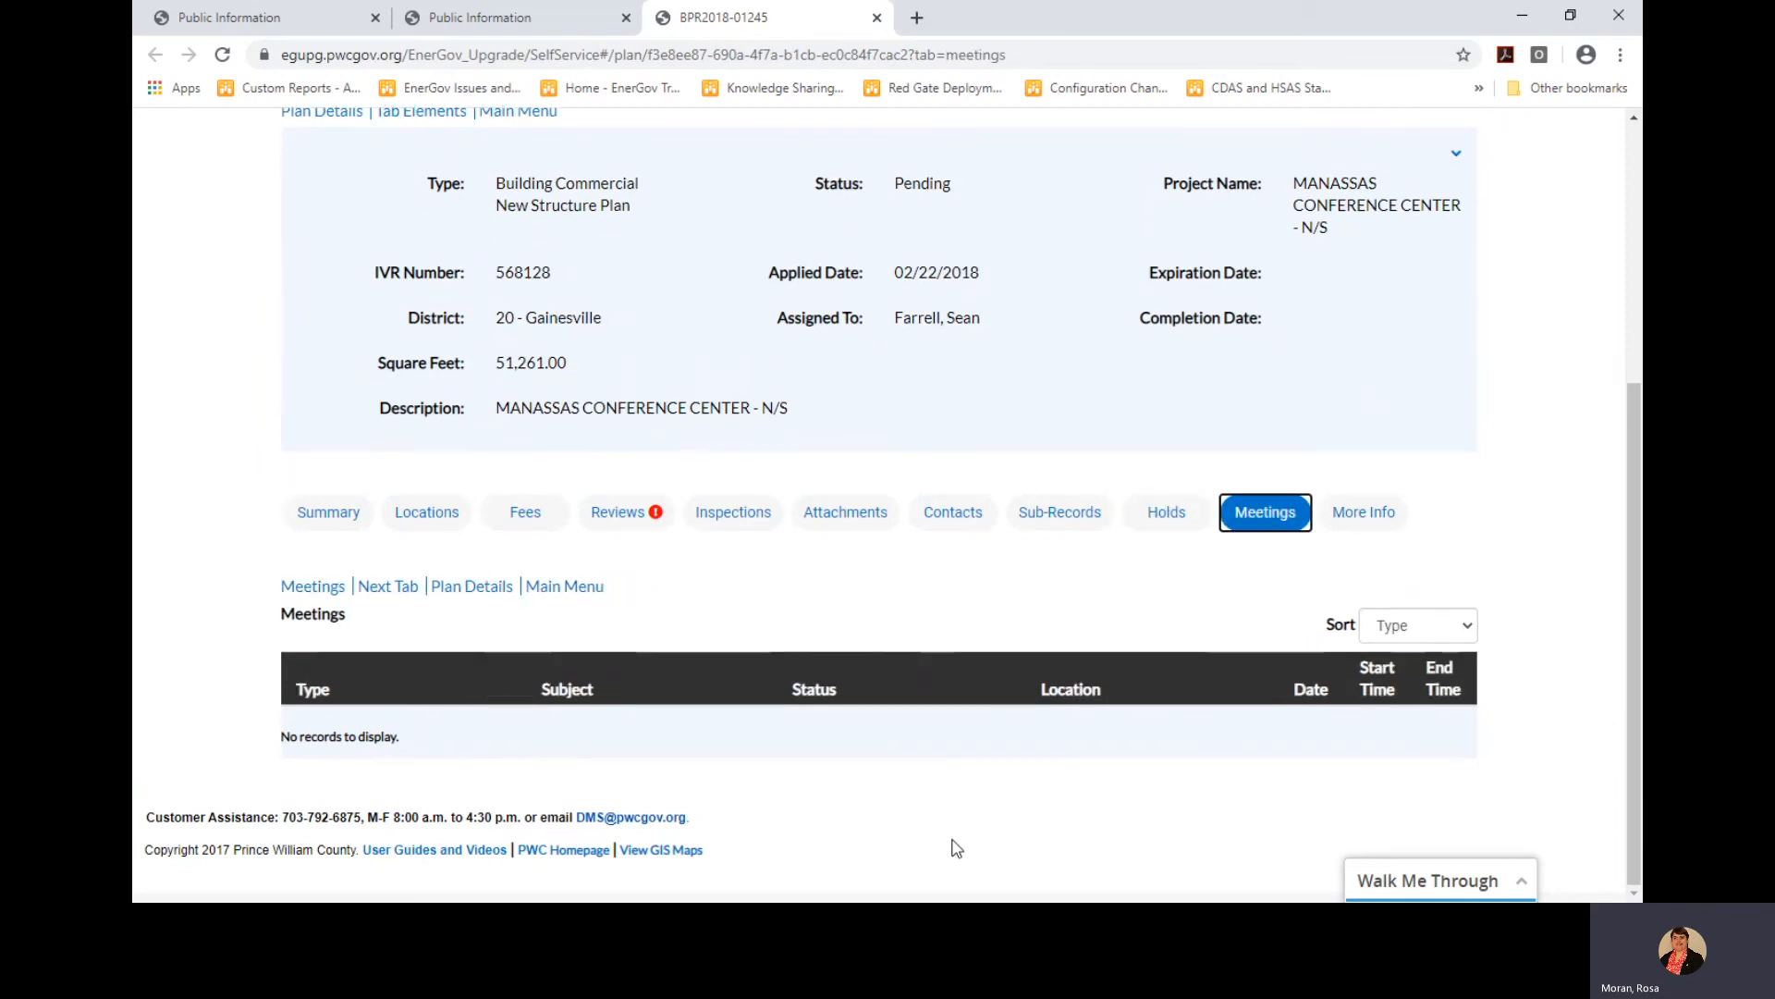
pyautogui.click(1381, 526)
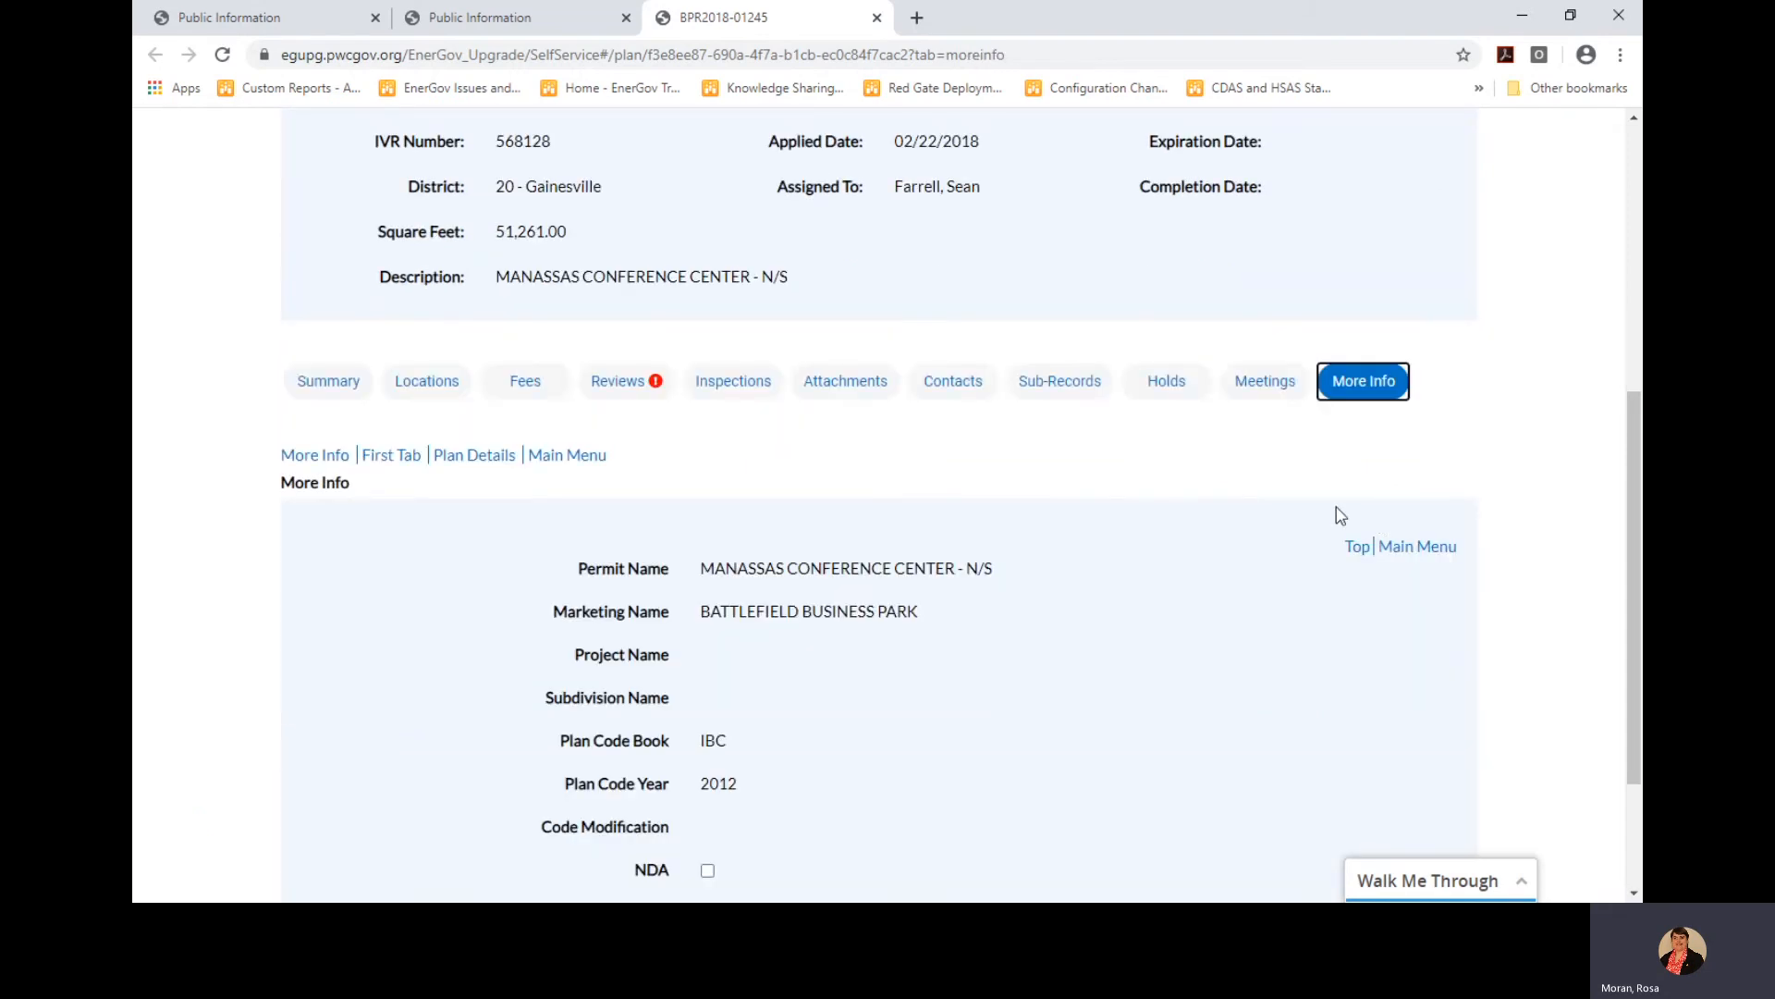
pyautogui.scroll(-2, 1232, 635)
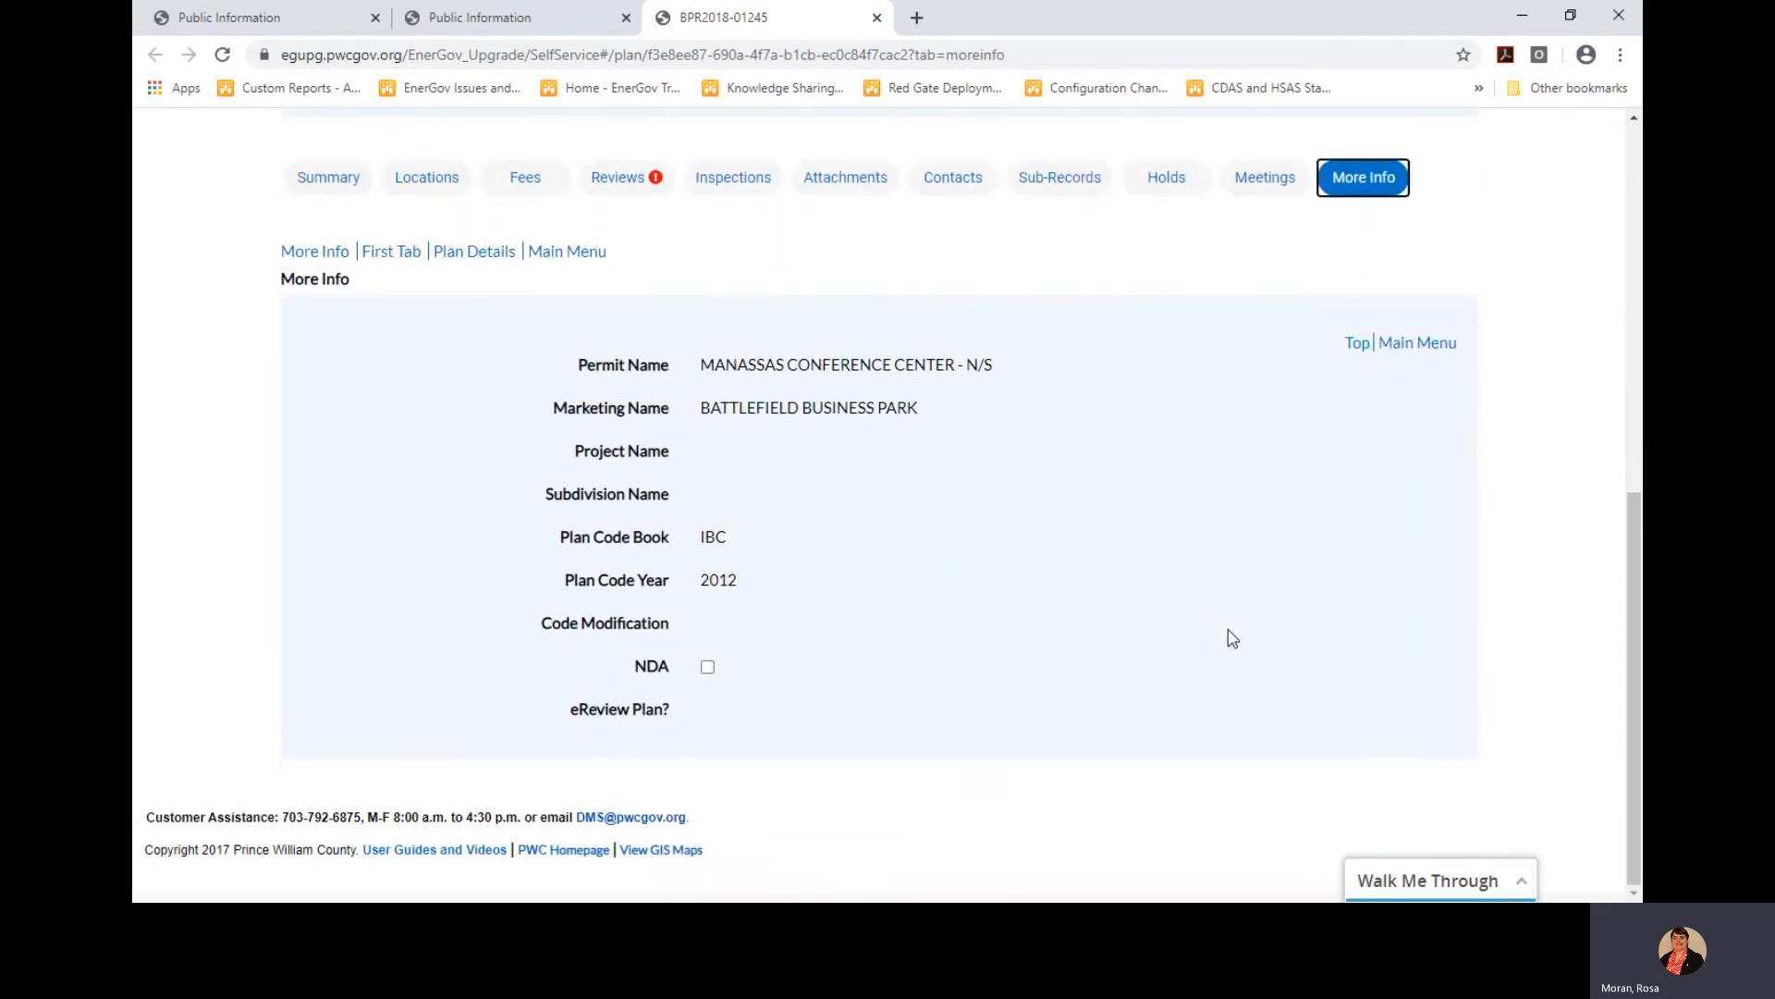
pyautogui.scroll(1, 1233, 637)
pyautogui.scroll(3, 1232, 636)
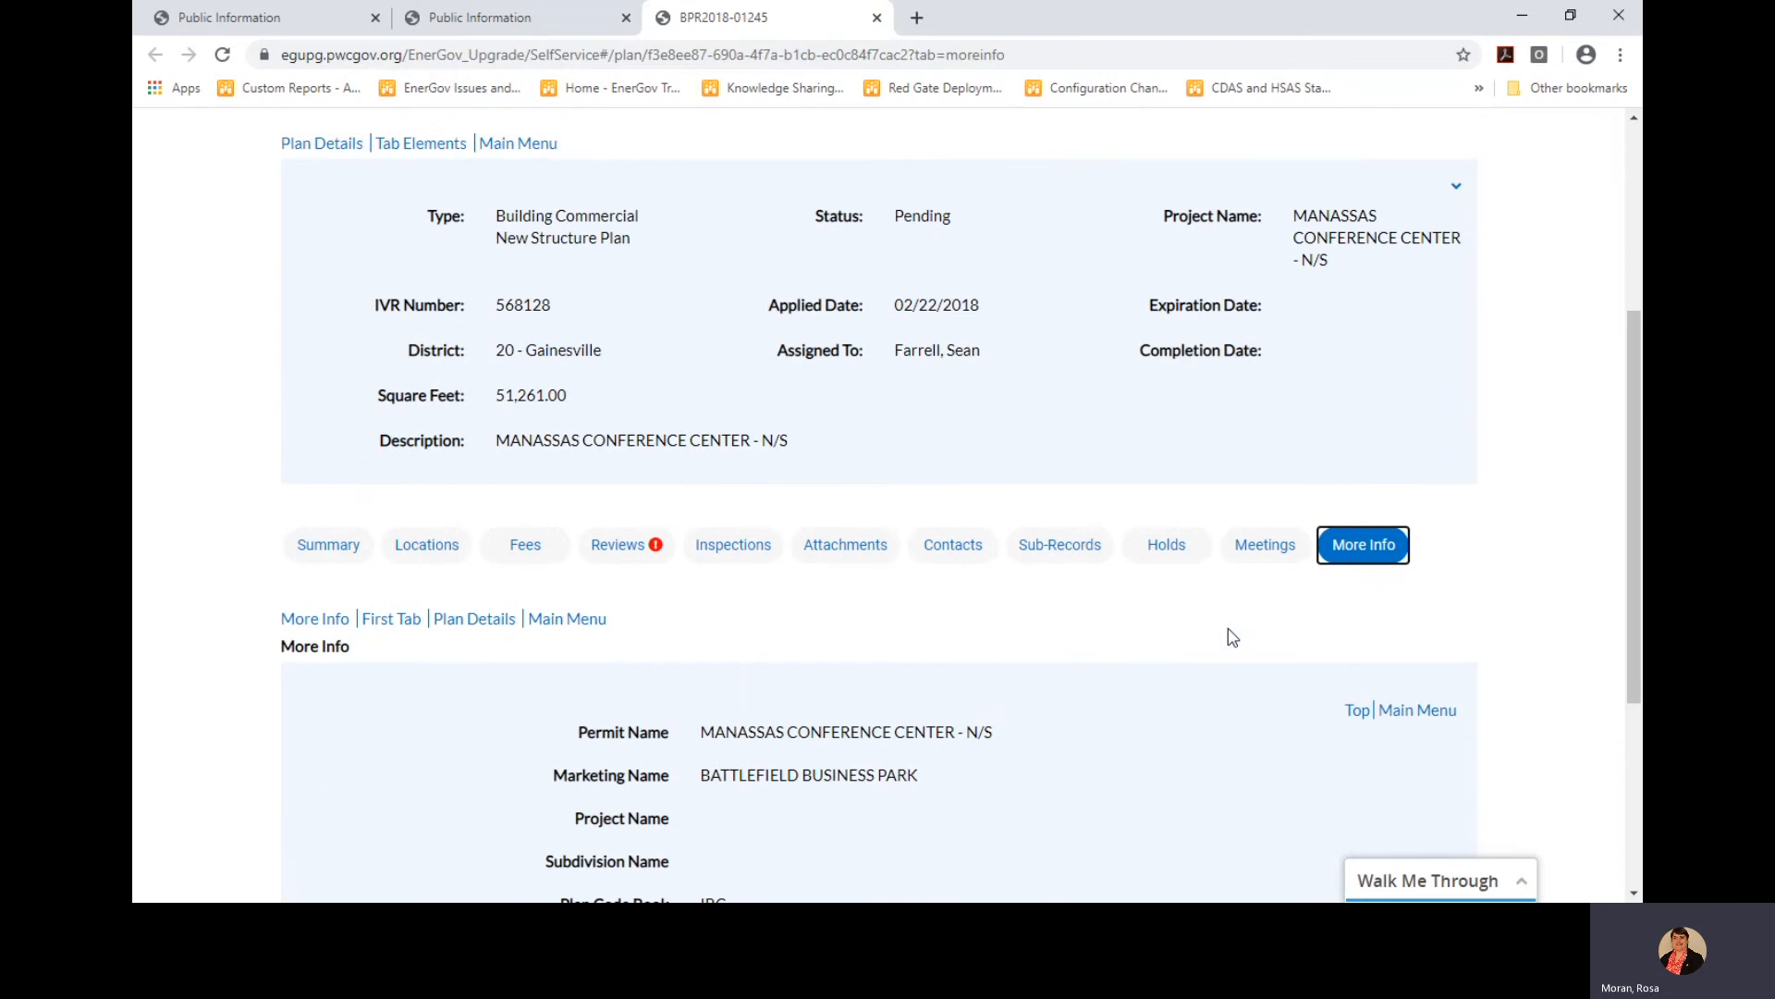
pyautogui.scroll(-1, 1232, 636)
pyautogui.scroll(2, 1232, 636)
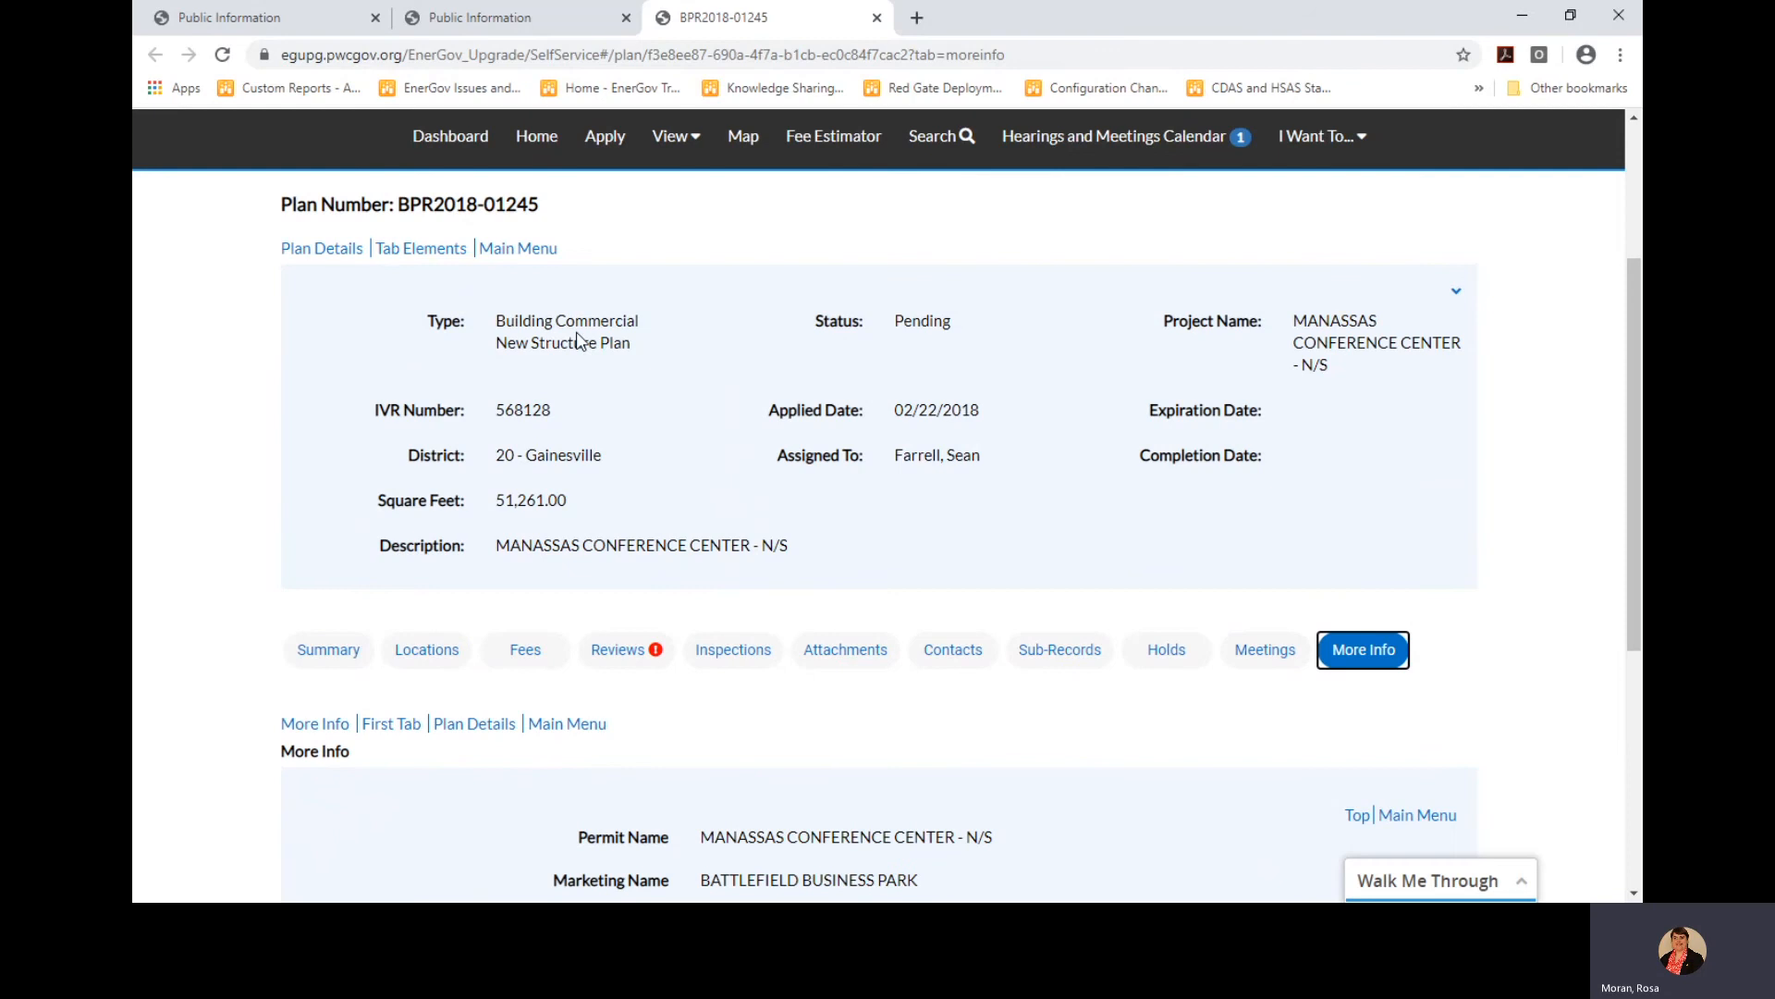
pyautogui.scroll(-1, 1039, 719)
pyautogui.scroll(2, 1040, 718)
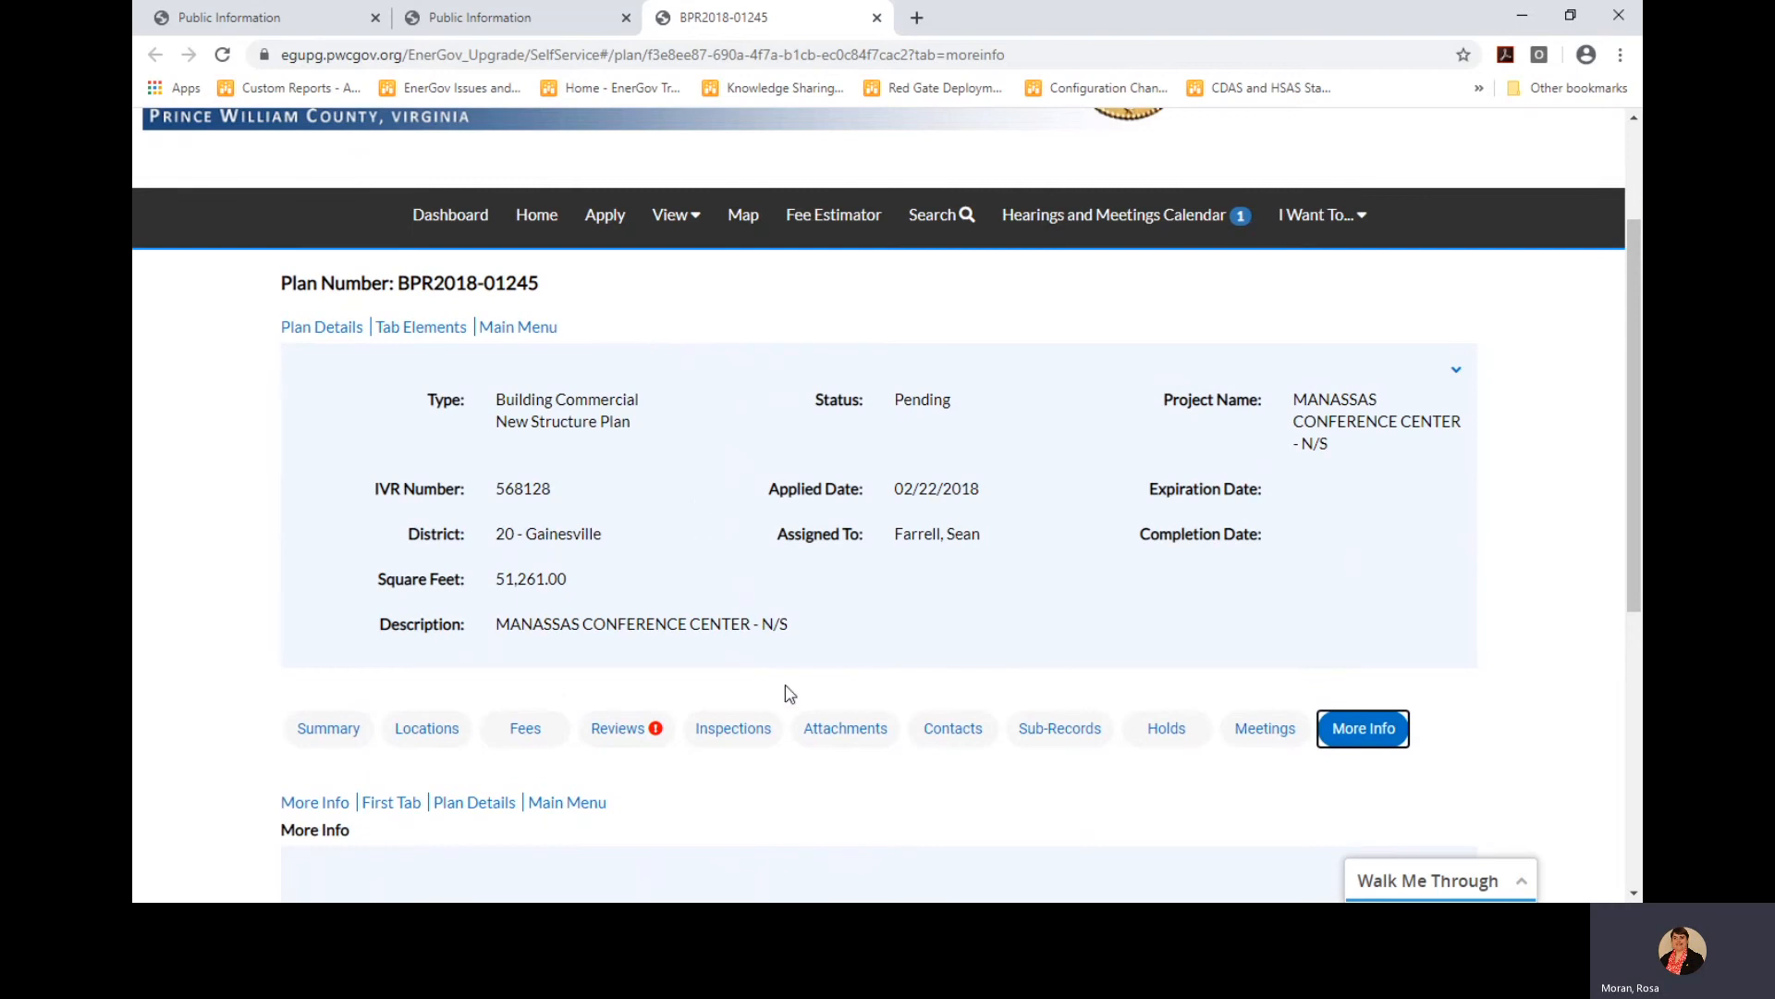
pyautogui.scroll(-1, 789, 693)
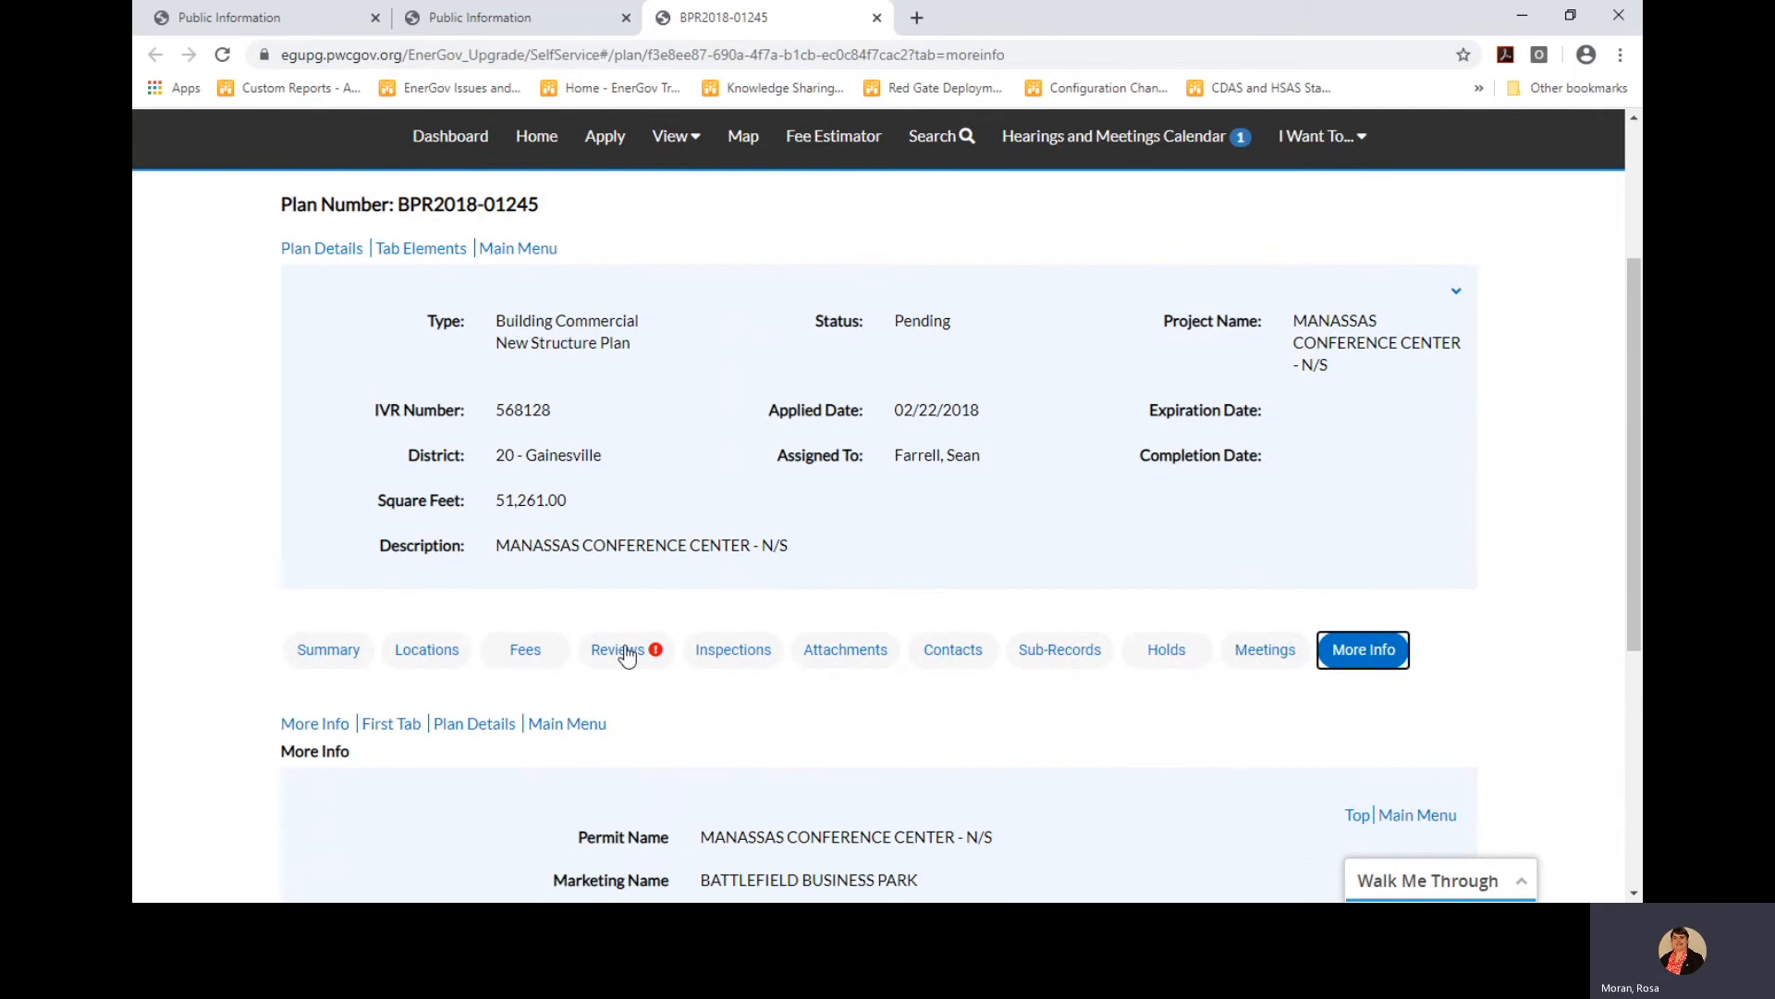
# Show the plan's six reviews, re-sorted by Version instead of review type
pyautogui.click(627, 656)
pyautogui.scroll(-4, 794, 658)
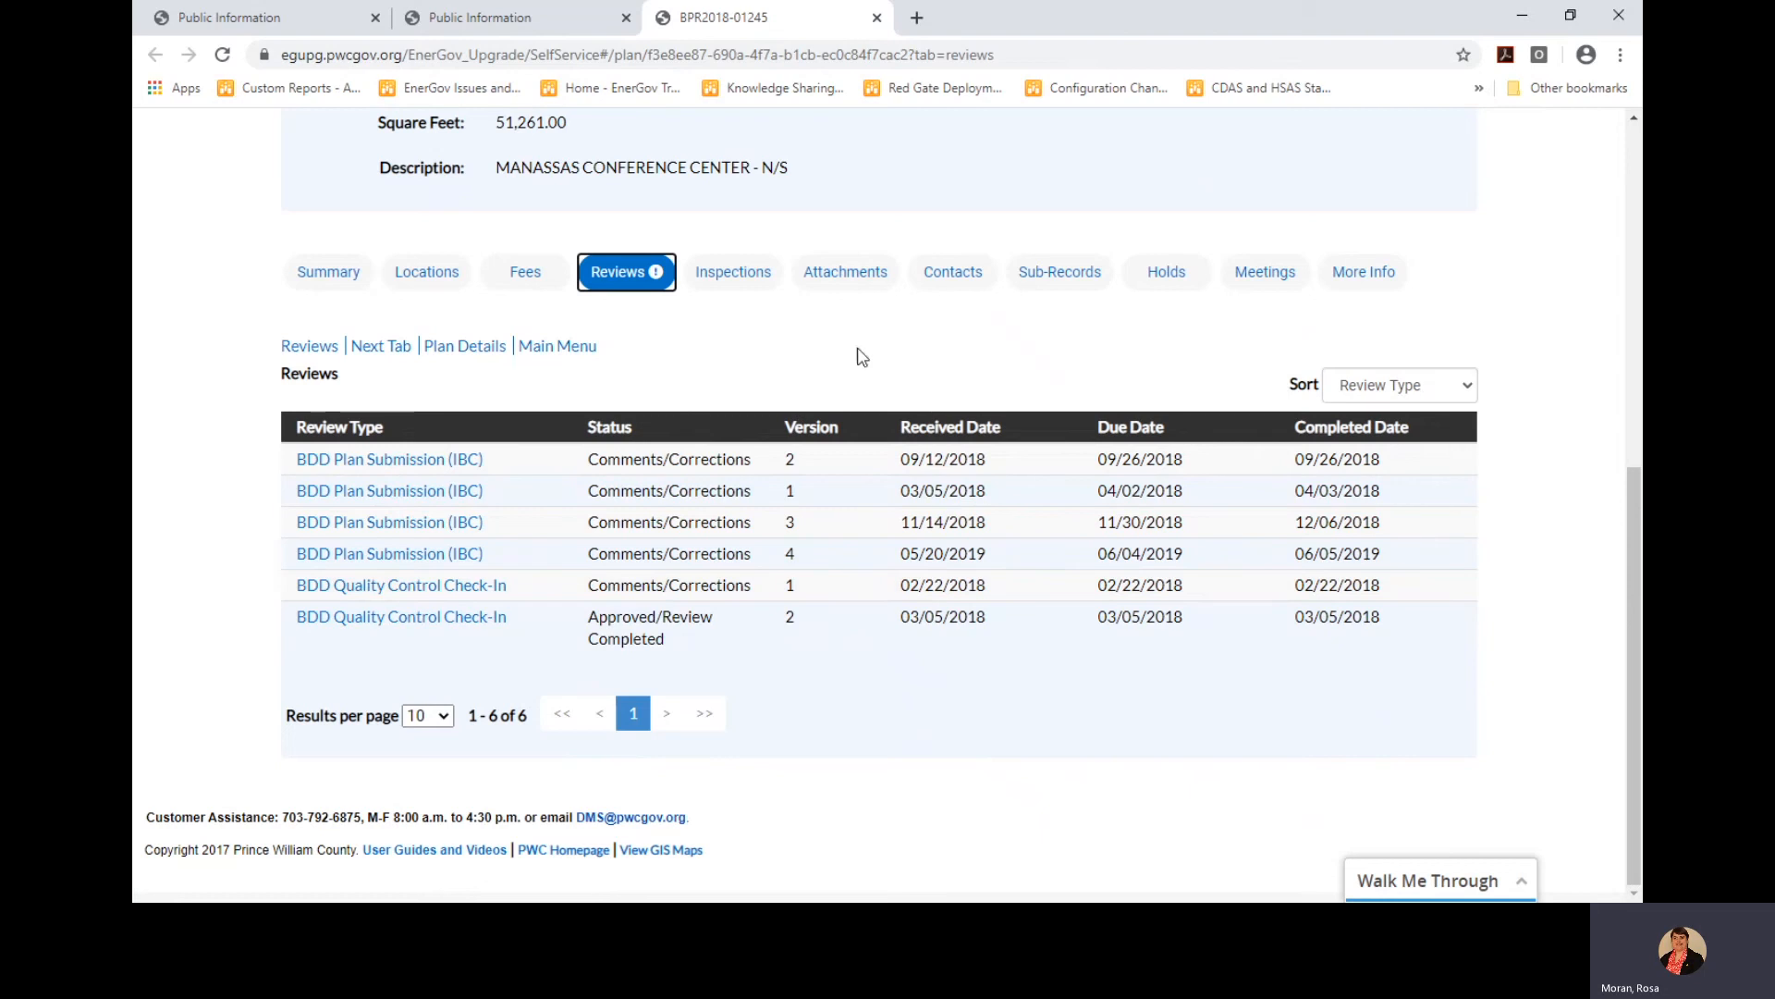
pyautogui.click(1461, 386)
pyautogui.click(1431, 499)
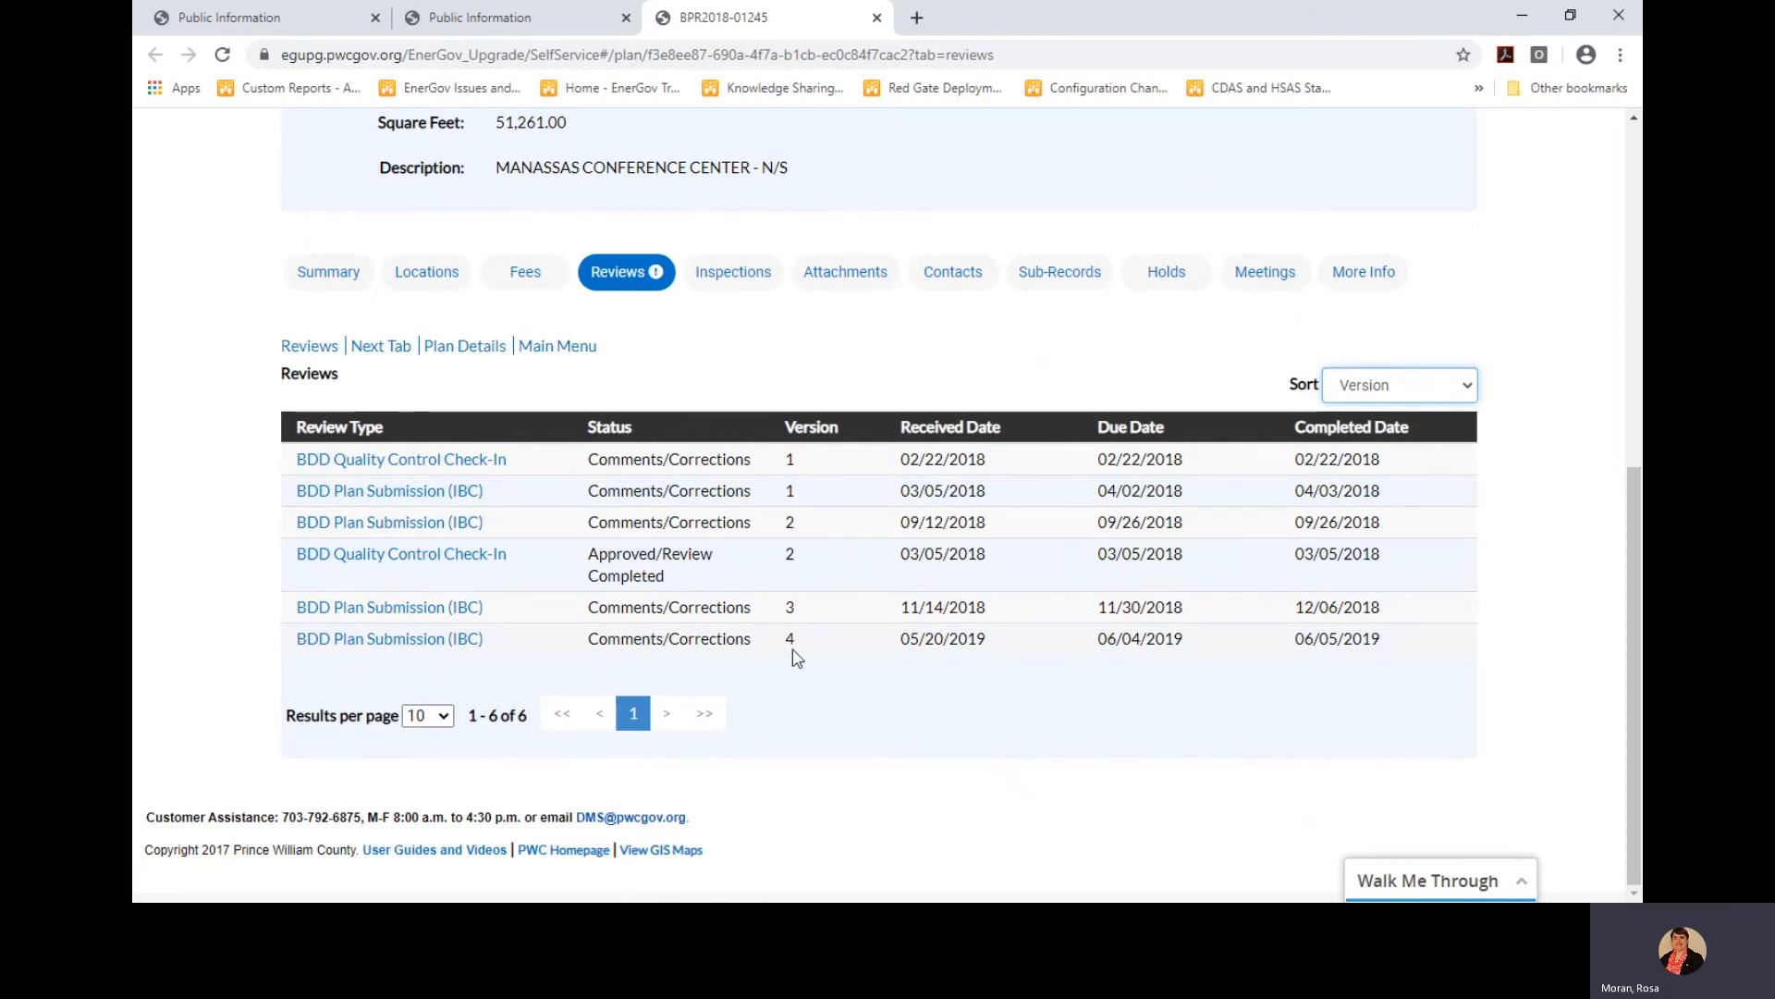
# Open the version 4 BDD Plan Submission (IBC) review and show the Architectural Reviewer's details
pyautogui.click(396, 651)
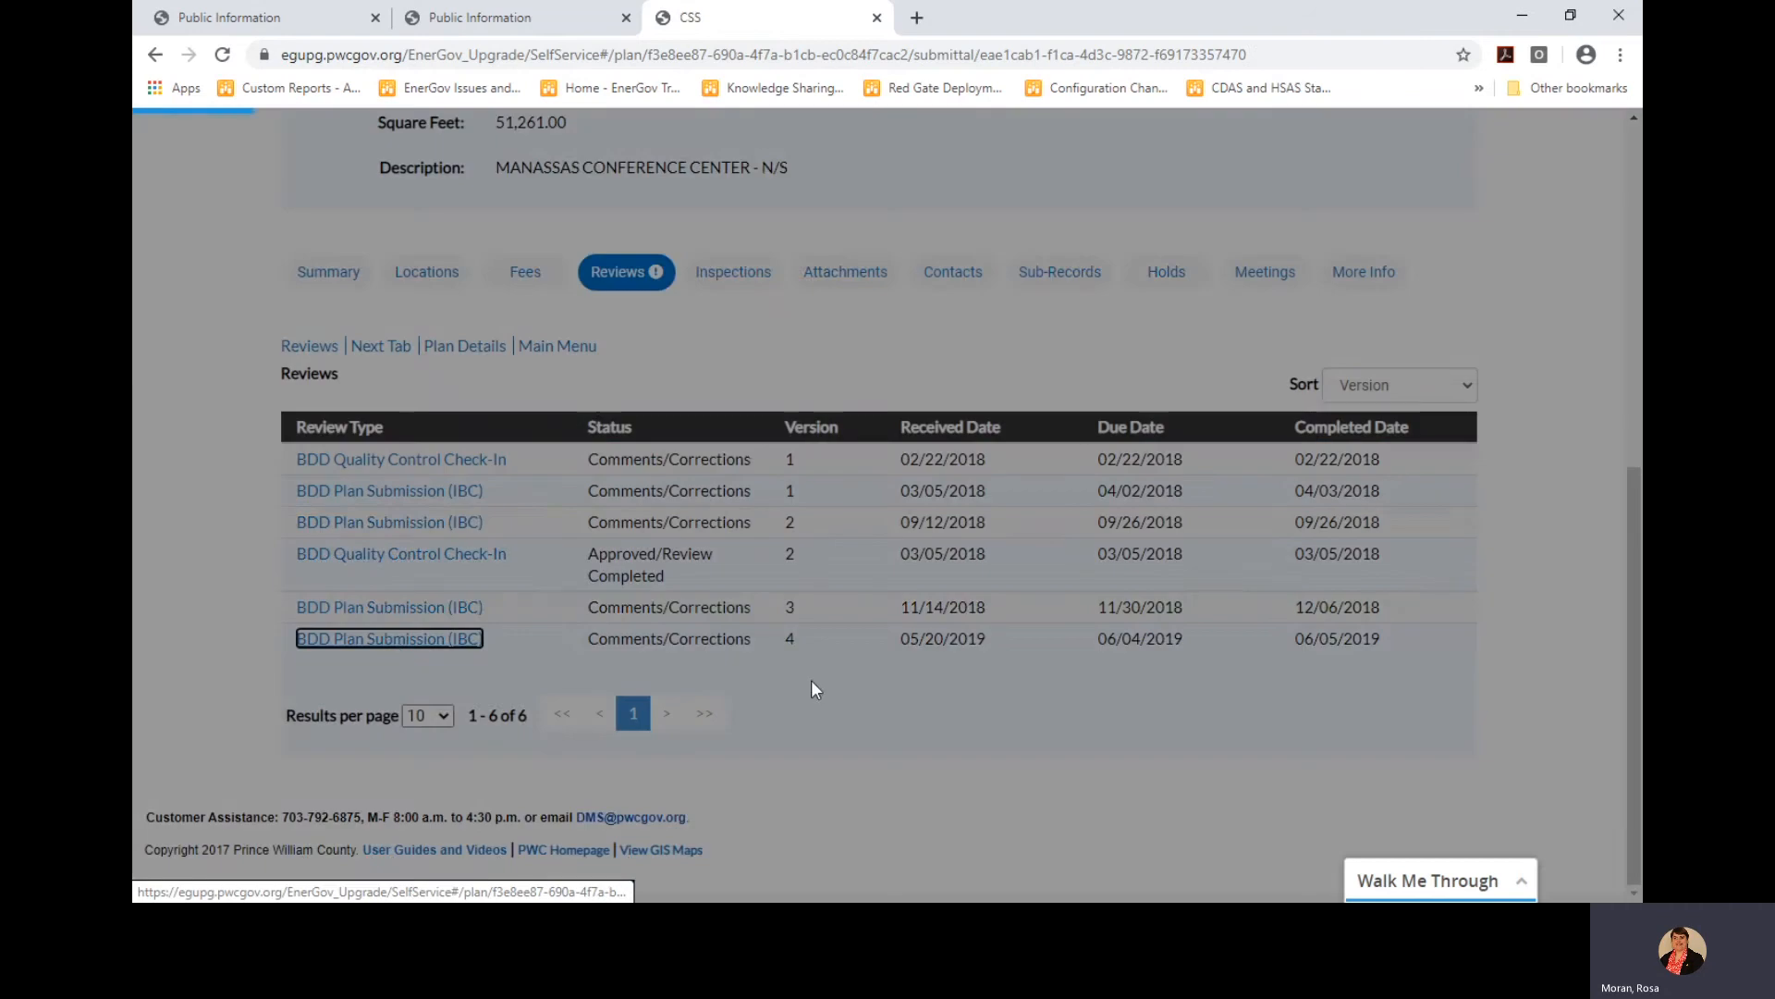
pyautogui.scroll(-1, 816, 684)
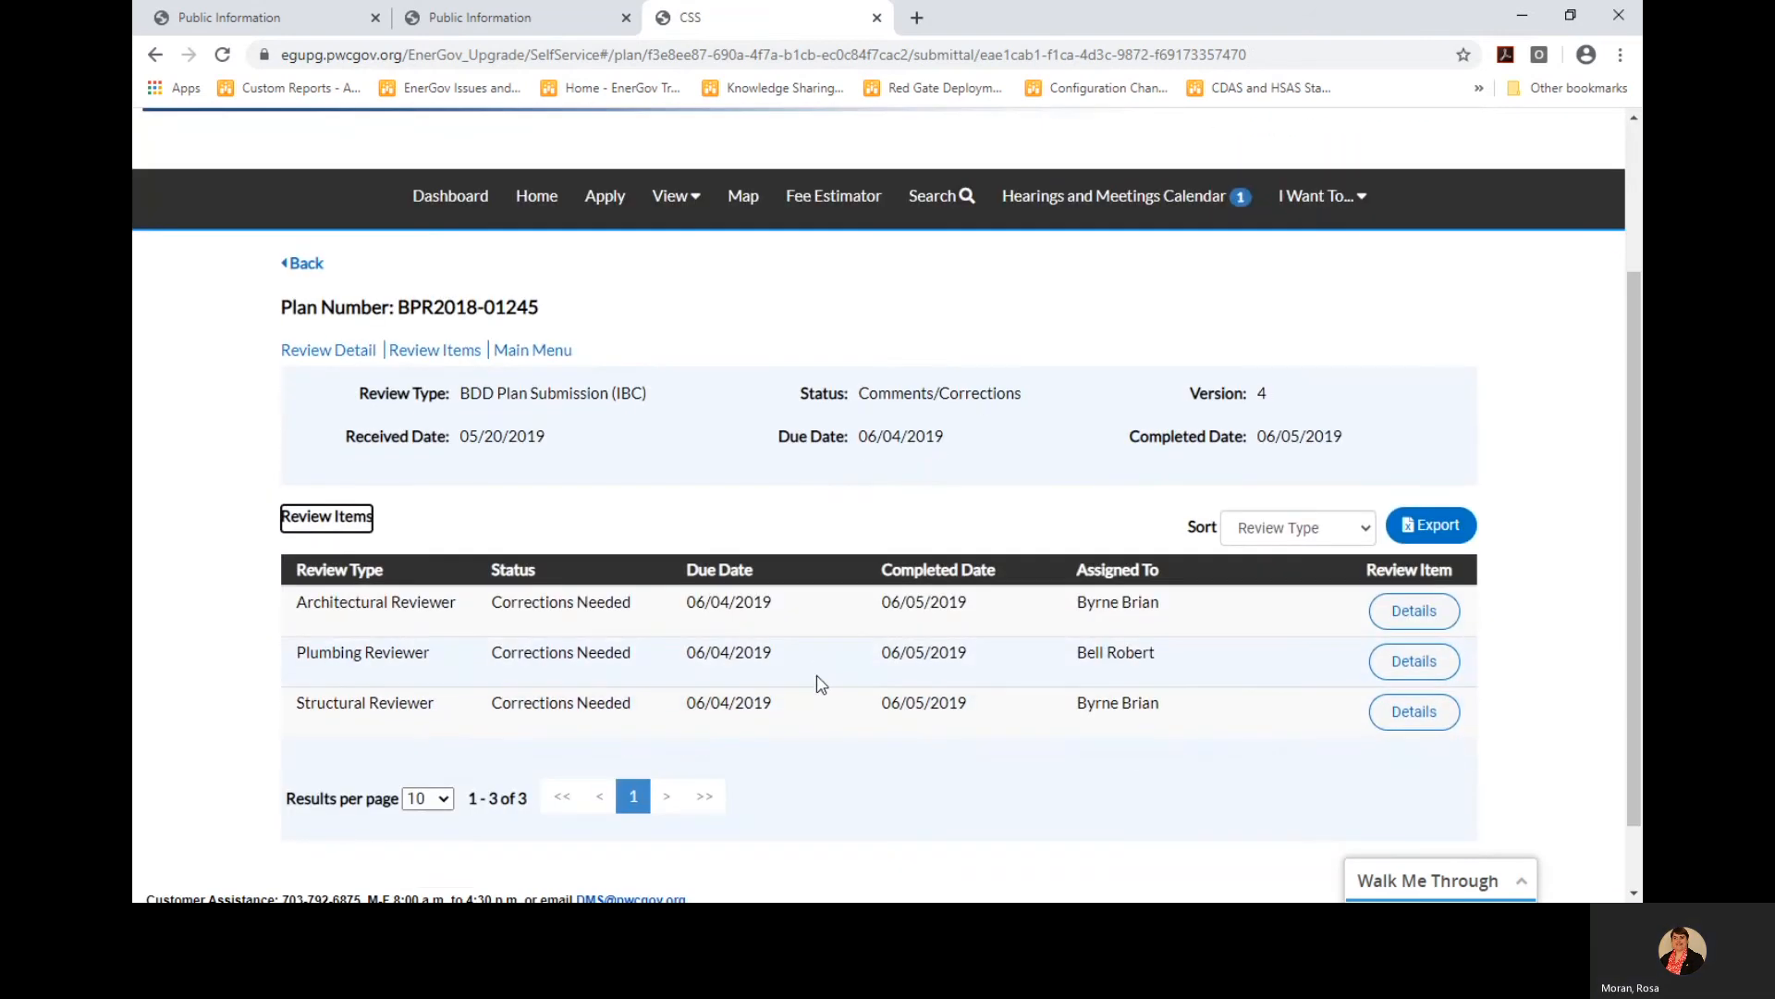
pyautogui.scroll(-1, 816, 684)
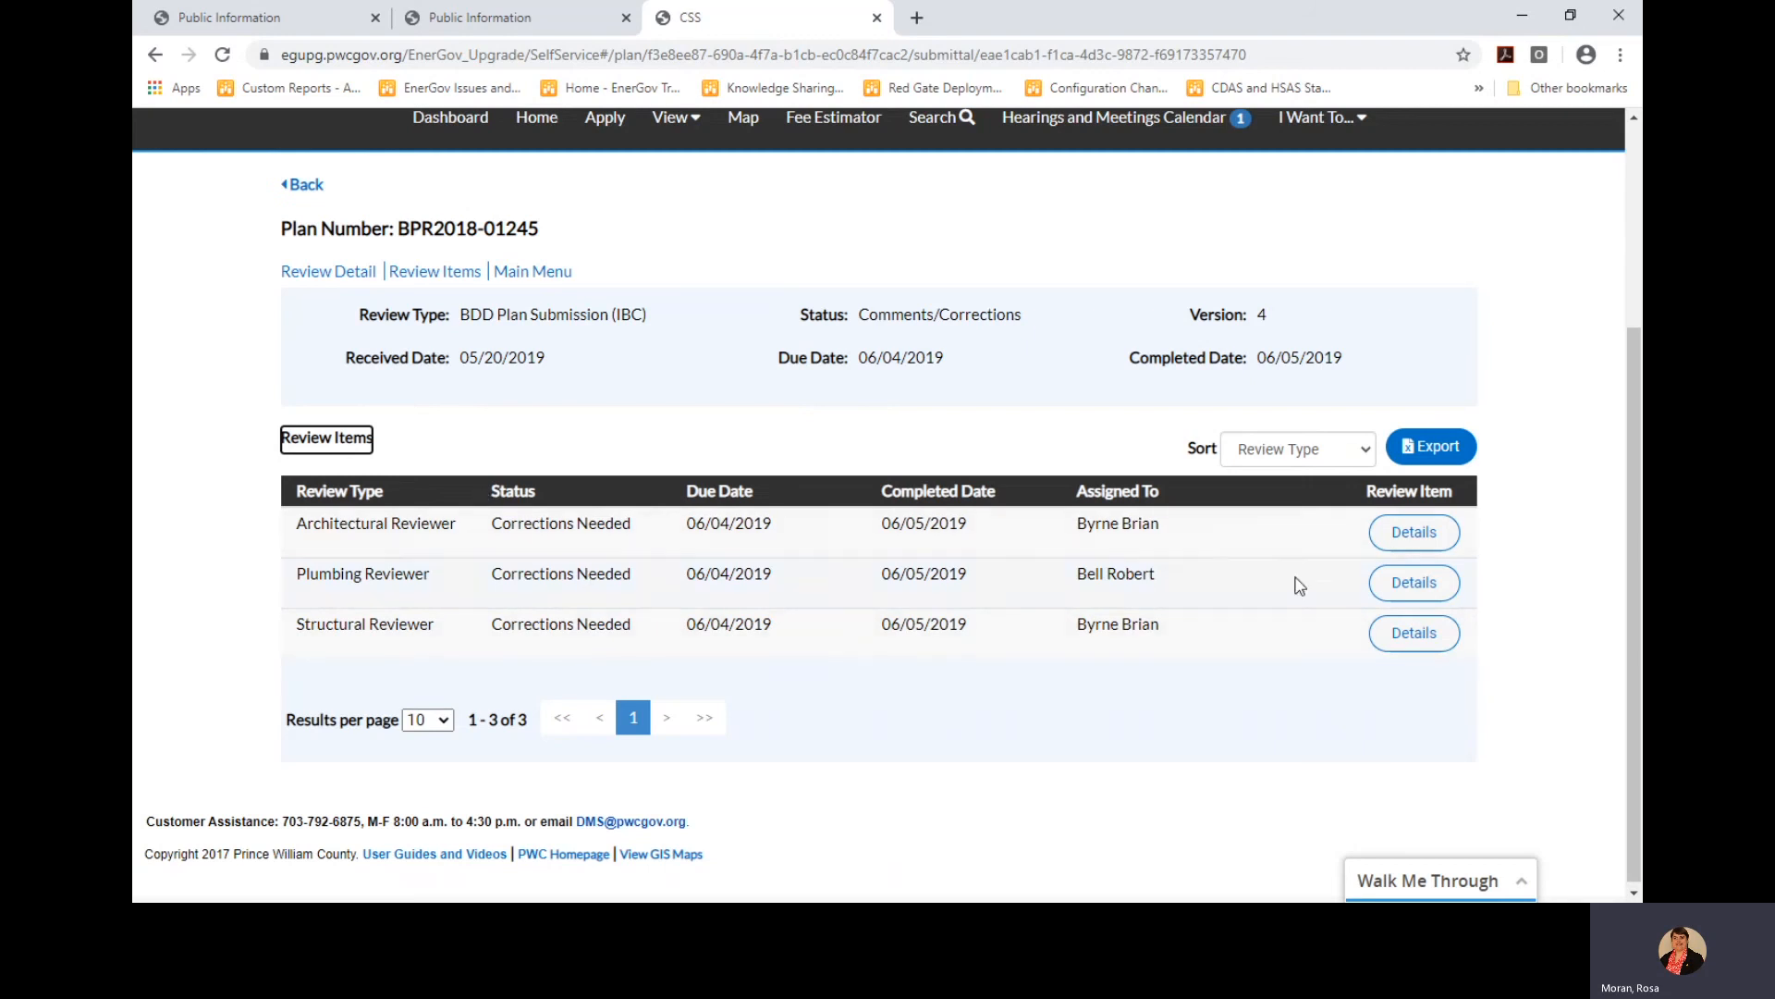
pyautogui.click(1418, 538)
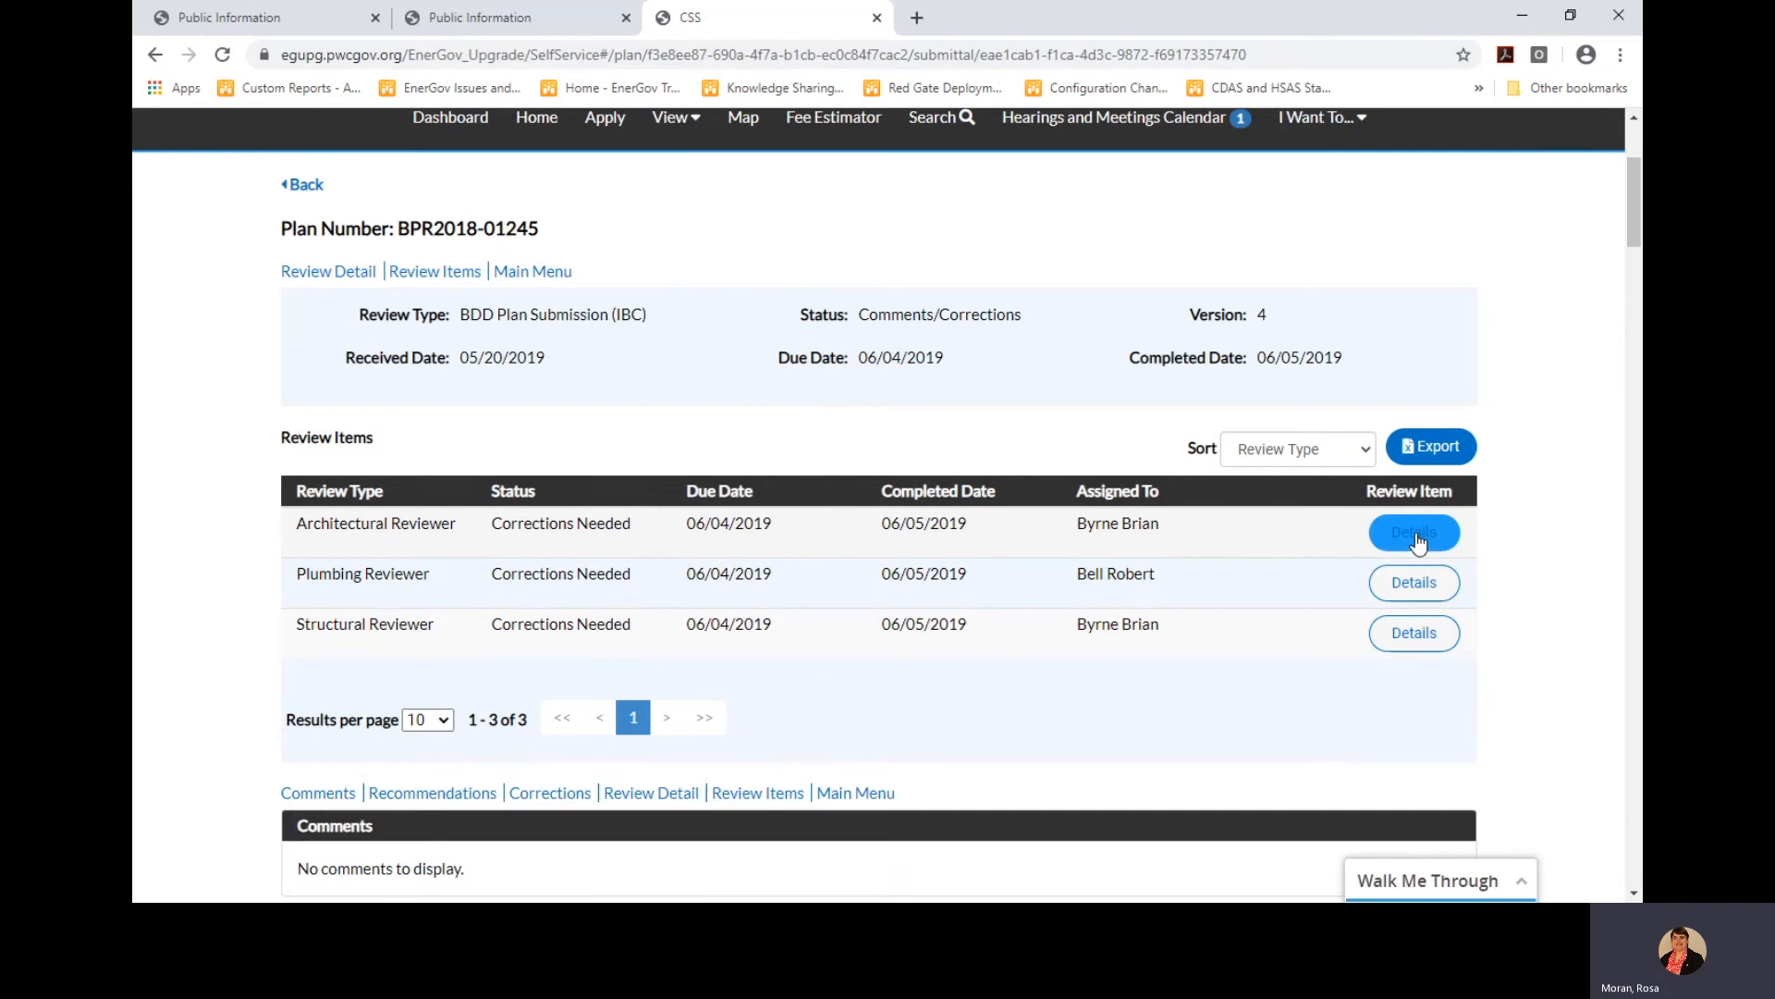
pyautogui.scroll(-3, 1212, 595)
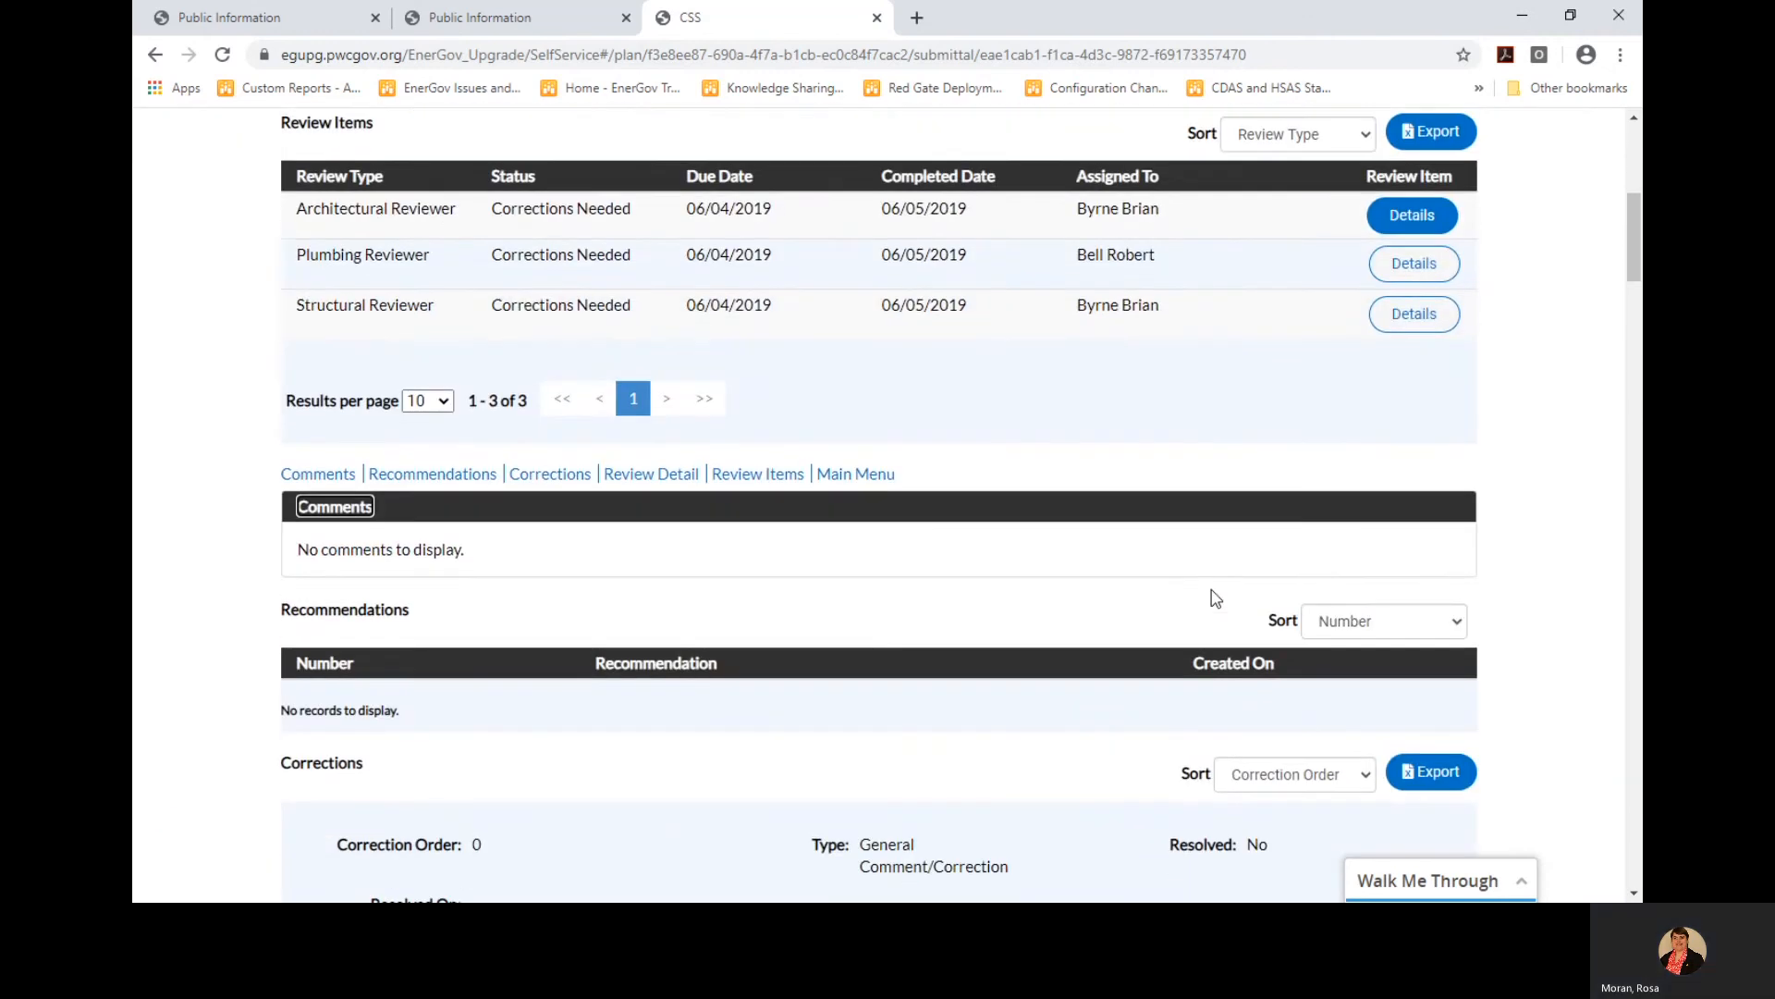
pyautogui.scroll(-2, 1214, 599)
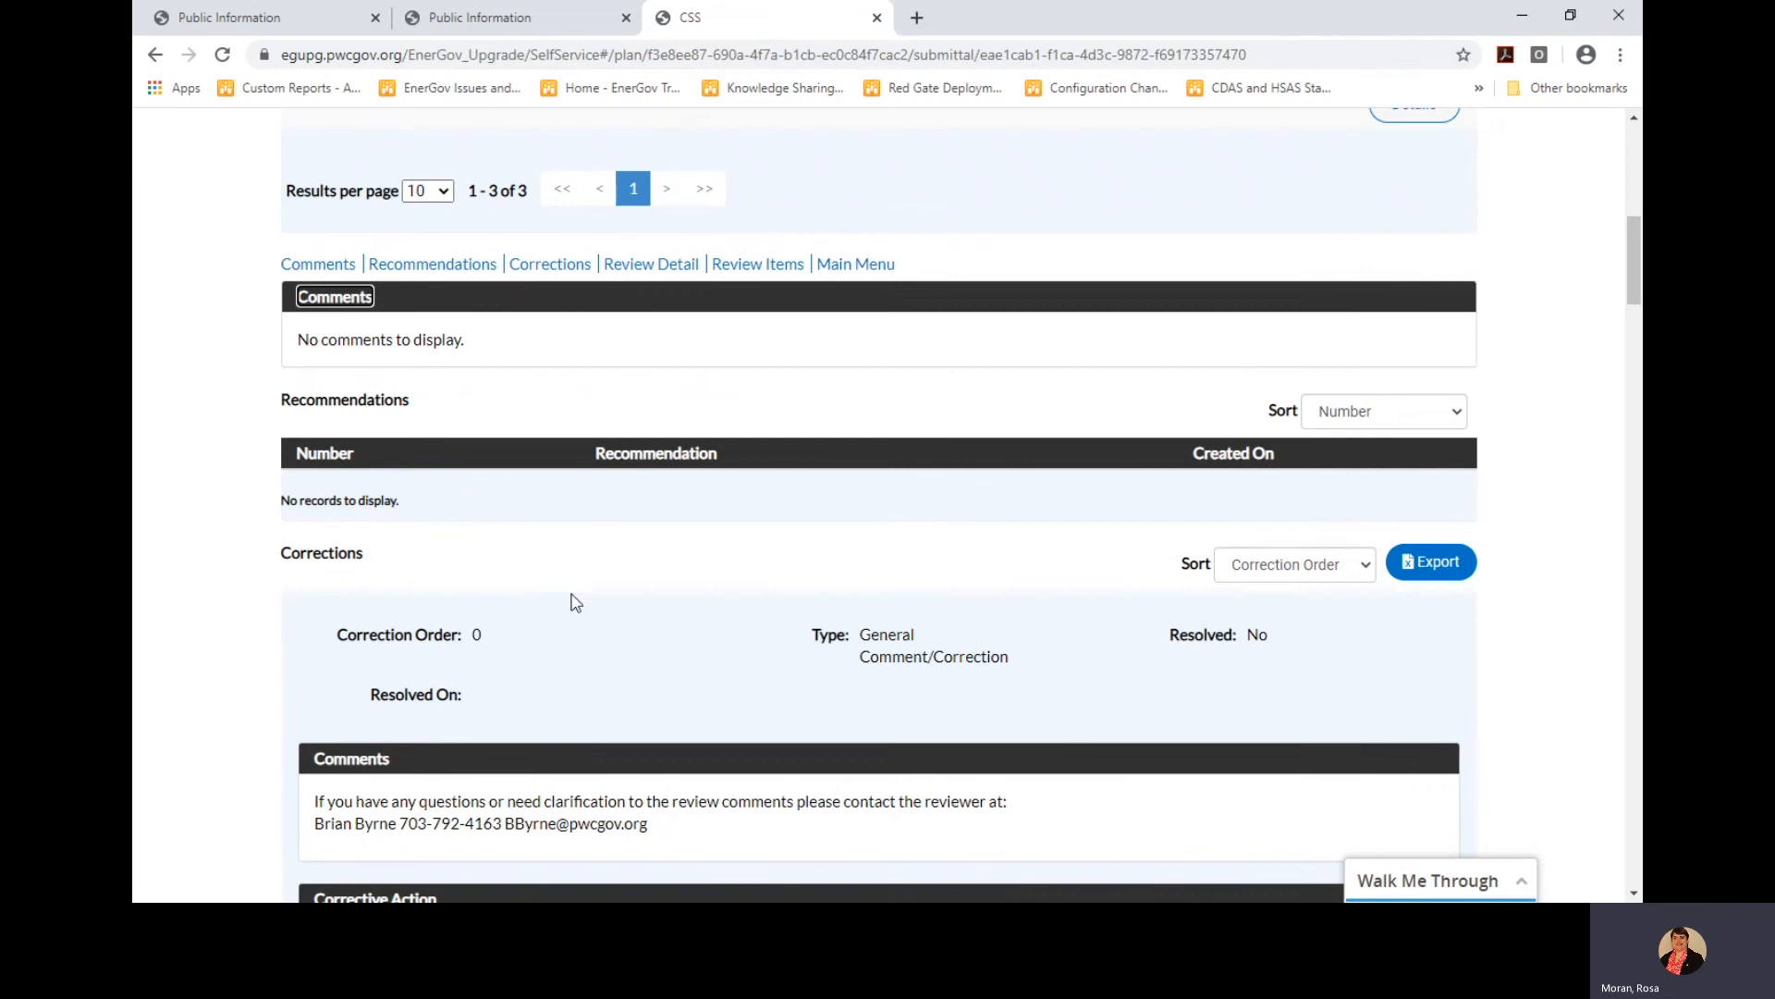
pyautogui.scroll(-2, 576, 603)
pyautogui.scroll(-1, 578, 603)
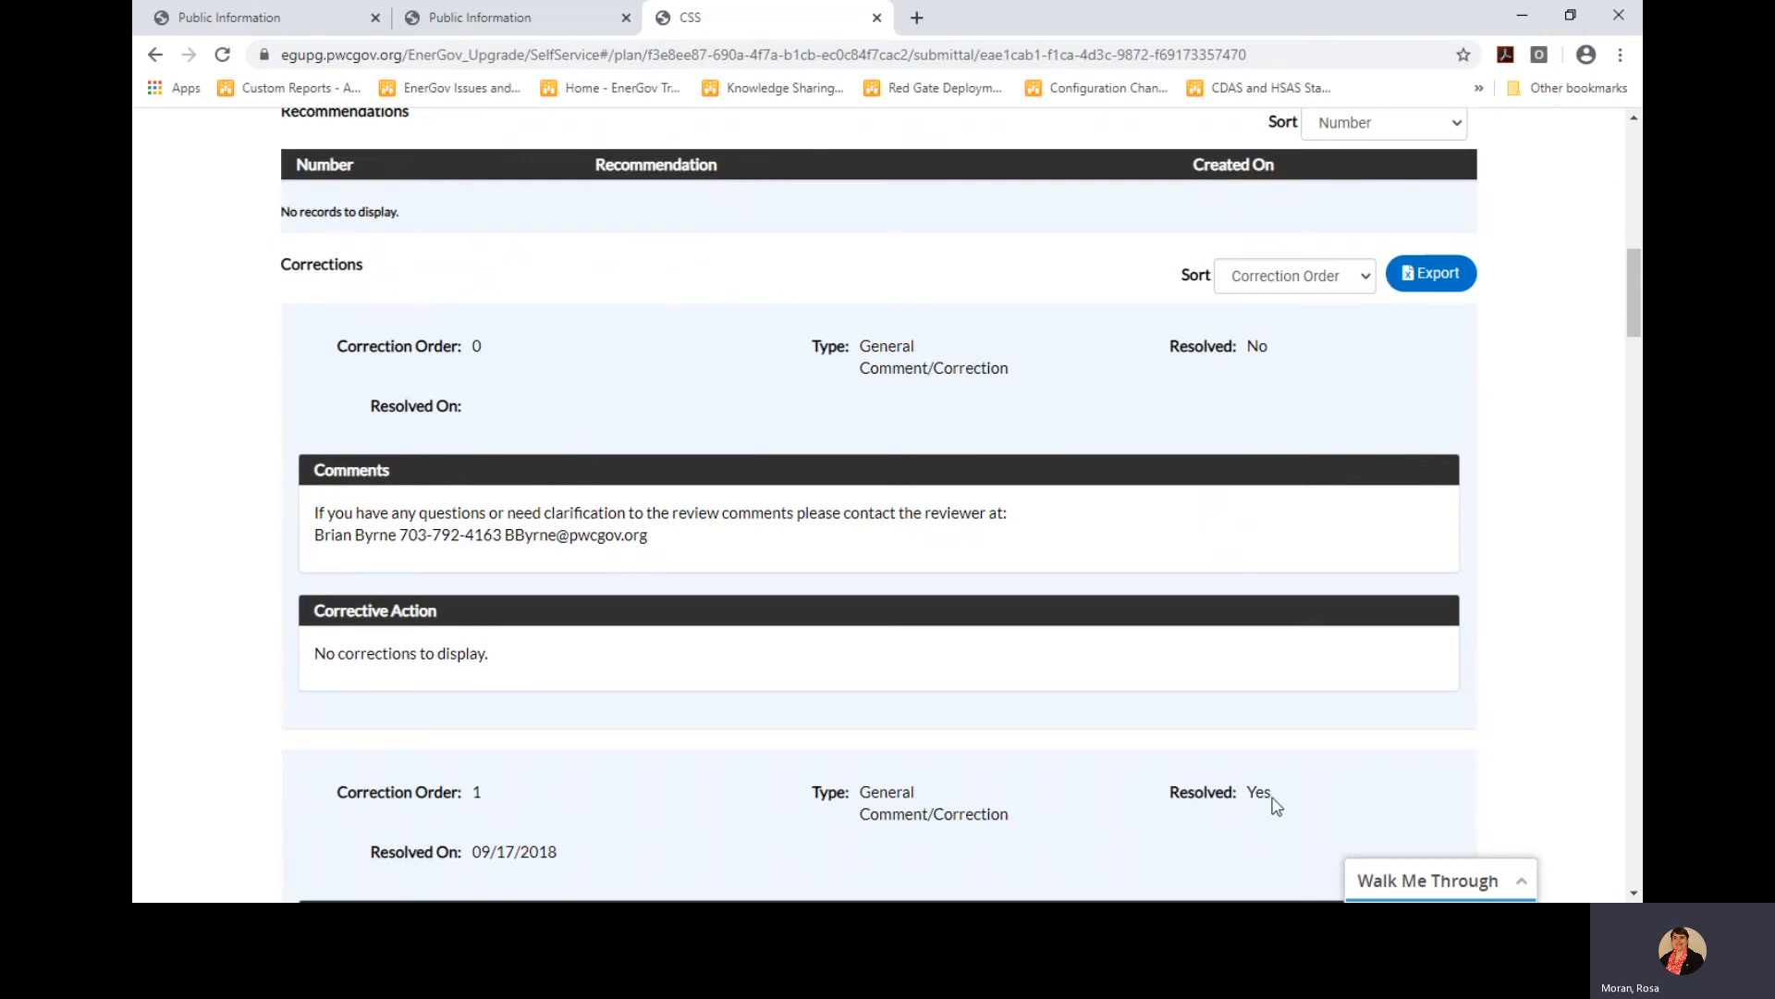
# Sort the Architectural Reviewer's corrections by Resolved status and scroll through them
pyautogui.click(1324, 288)
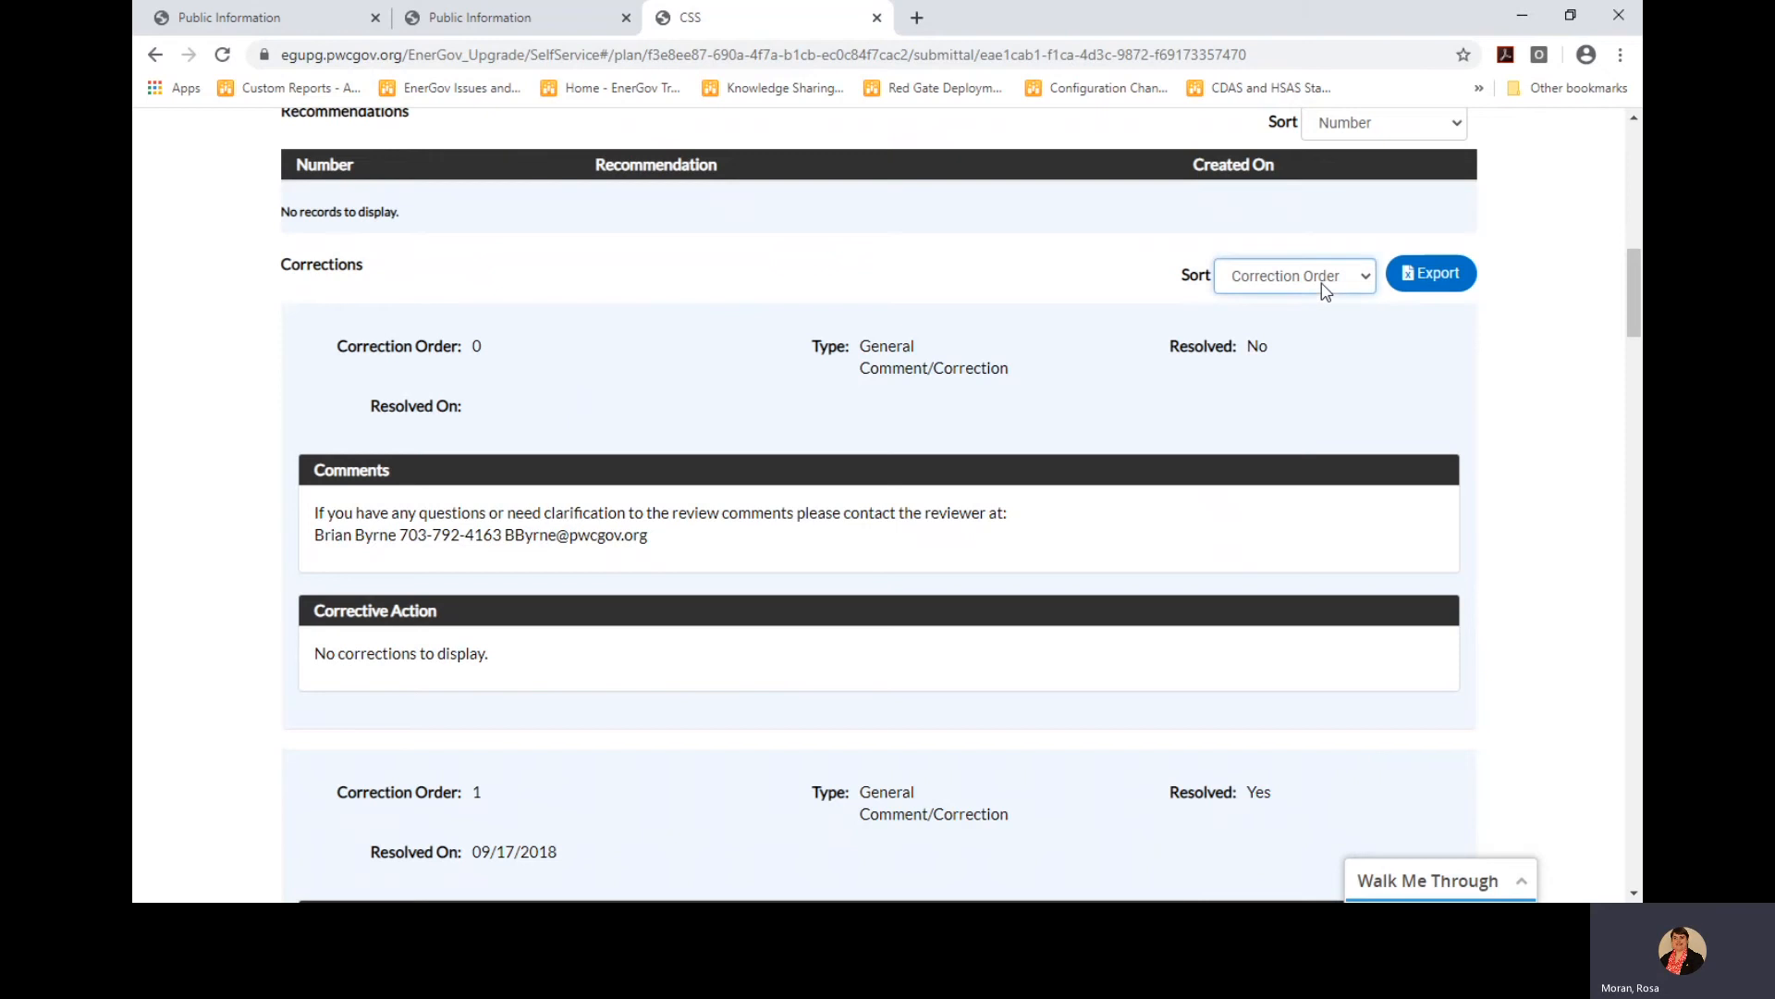
pyautogui.click(1317, 442)
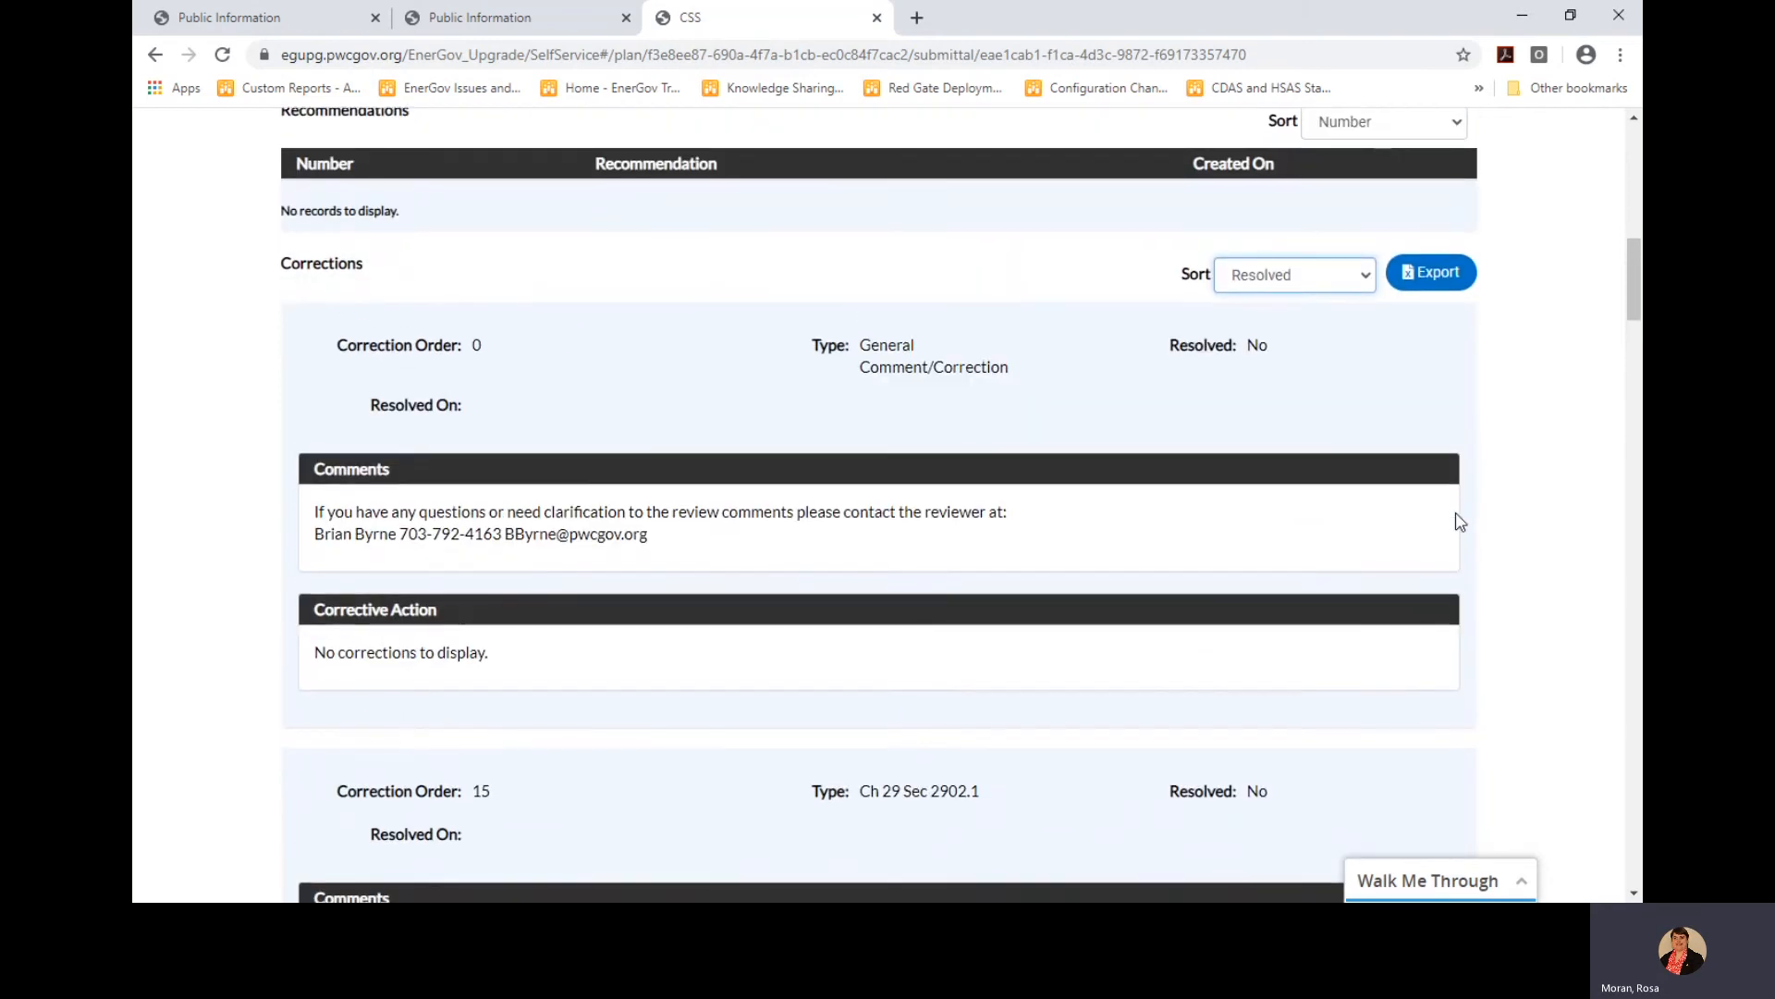
pyautogui.scroll(-1, 1459, 521)
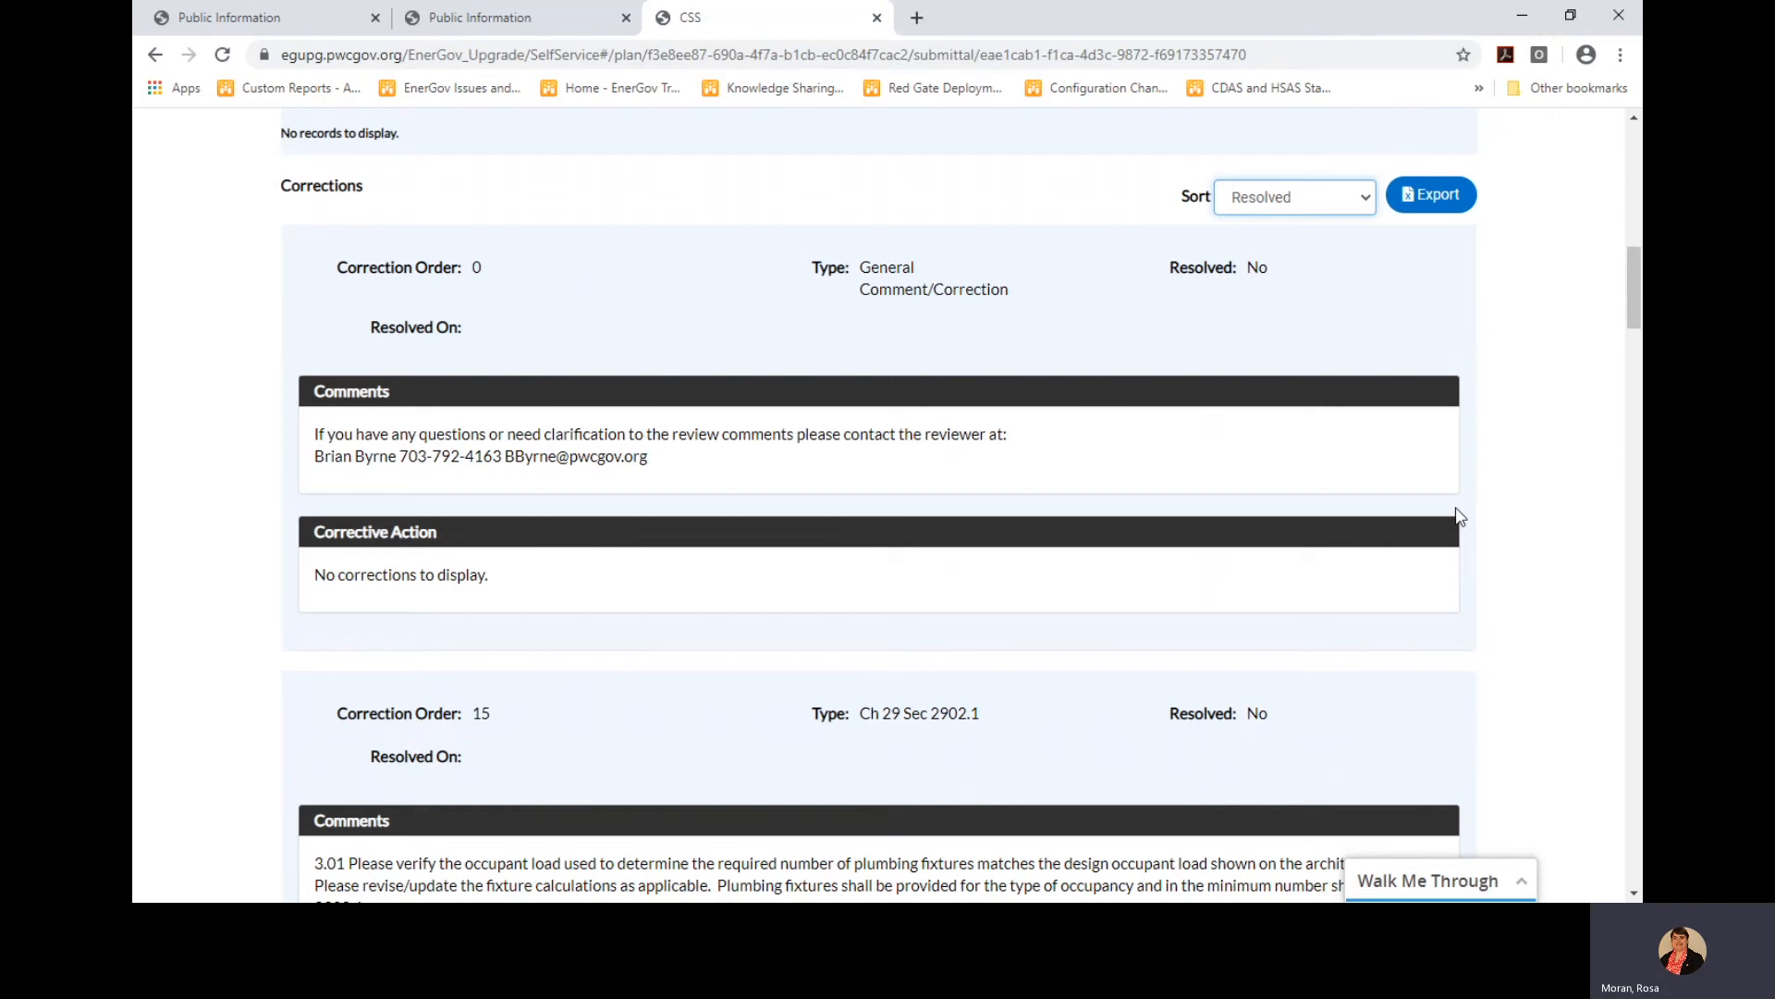
pyautogui.scroll(-1, 1450, 518)
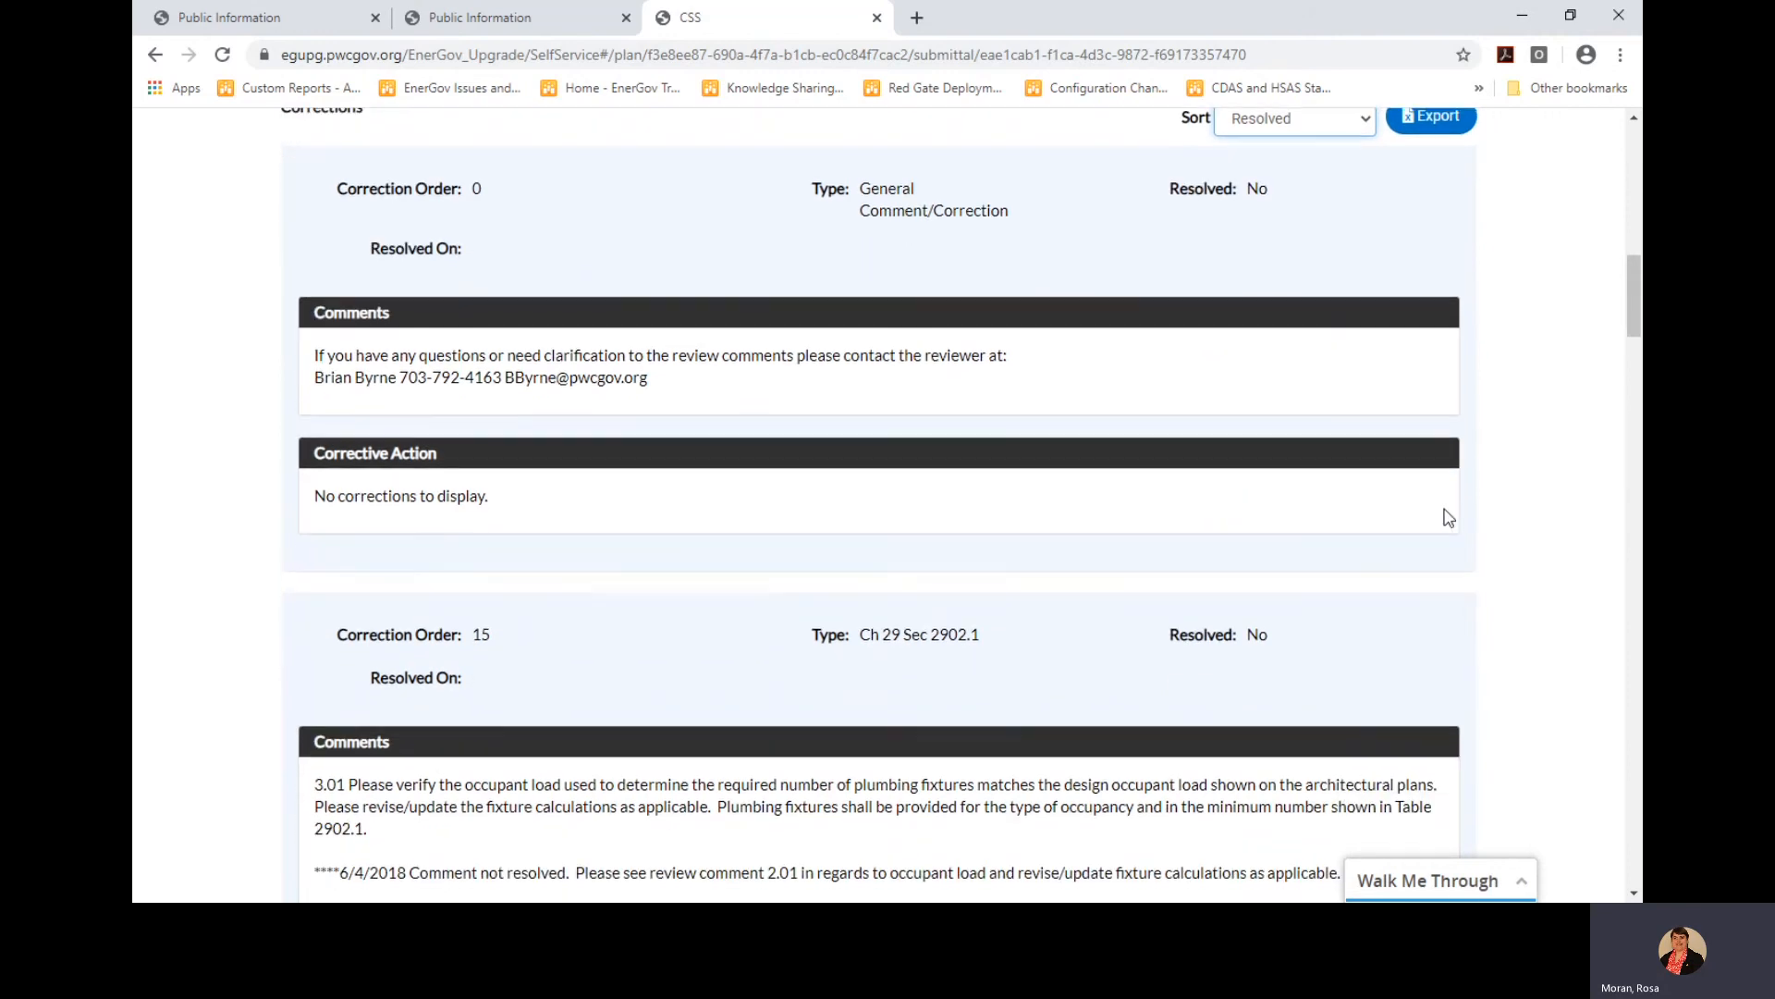
pyautogui.scroll(-1, 1294, 434)
pyautogui.scroll(-6, 1296, 453)
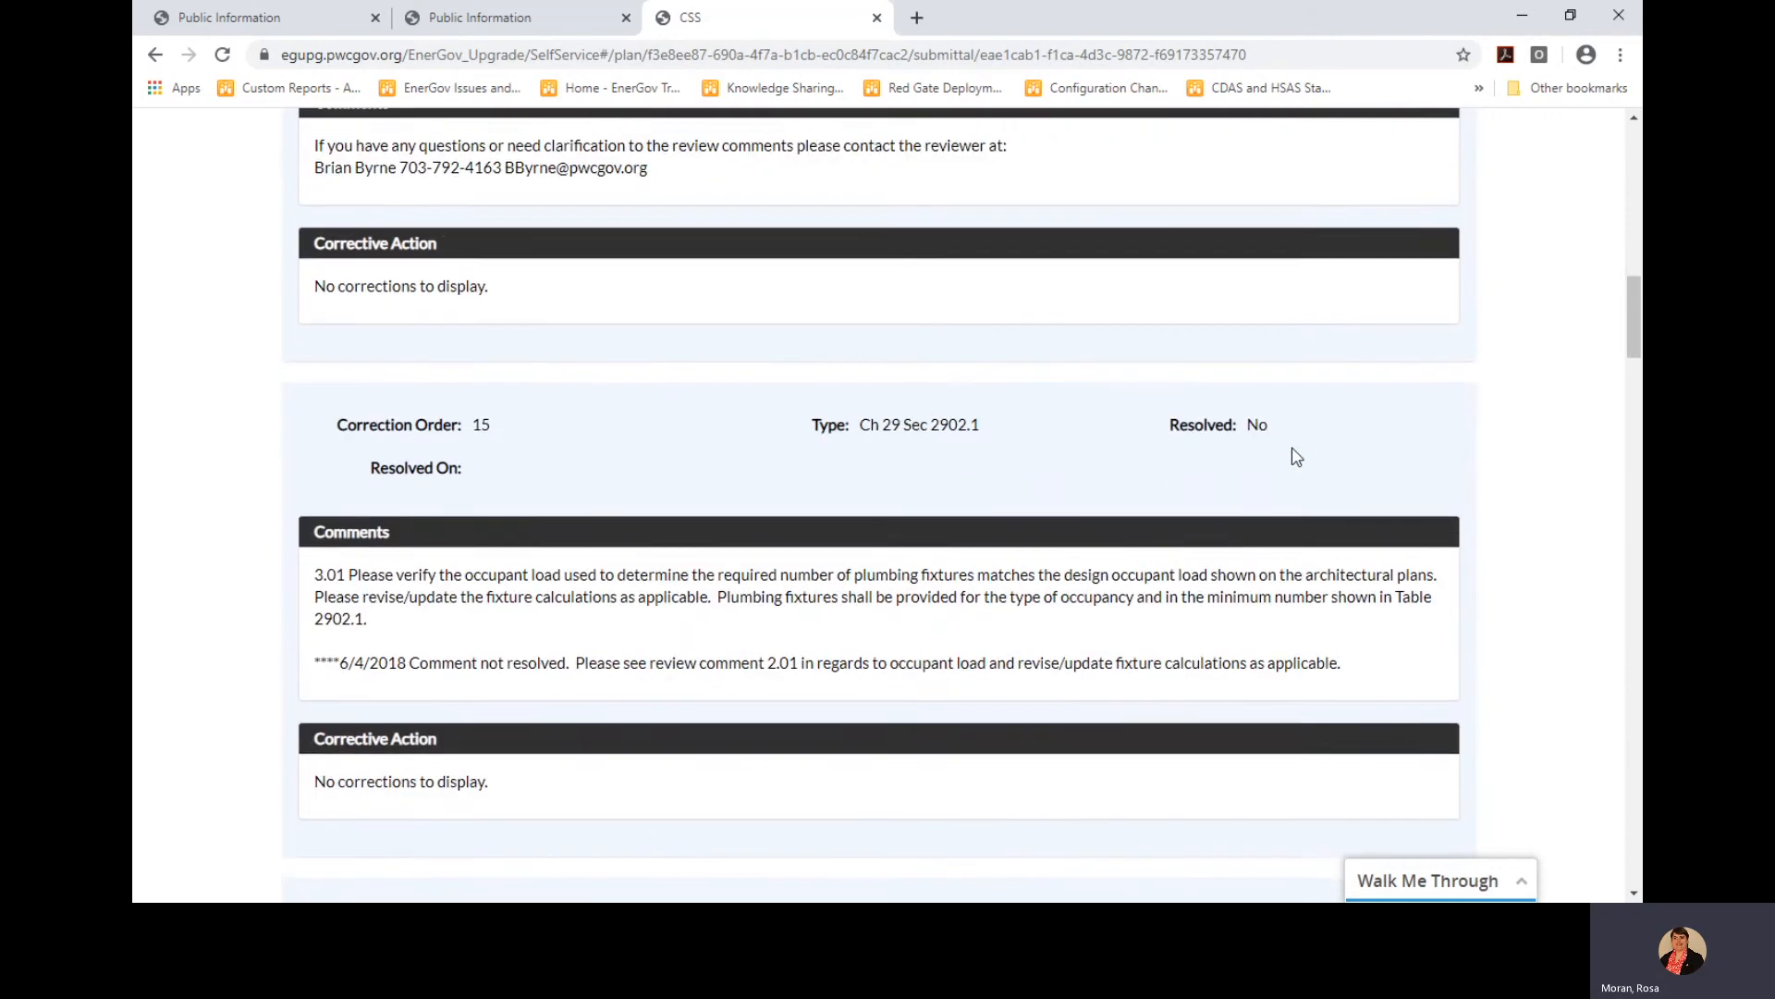
pyautogui.scroll(-3, 1297, 457)
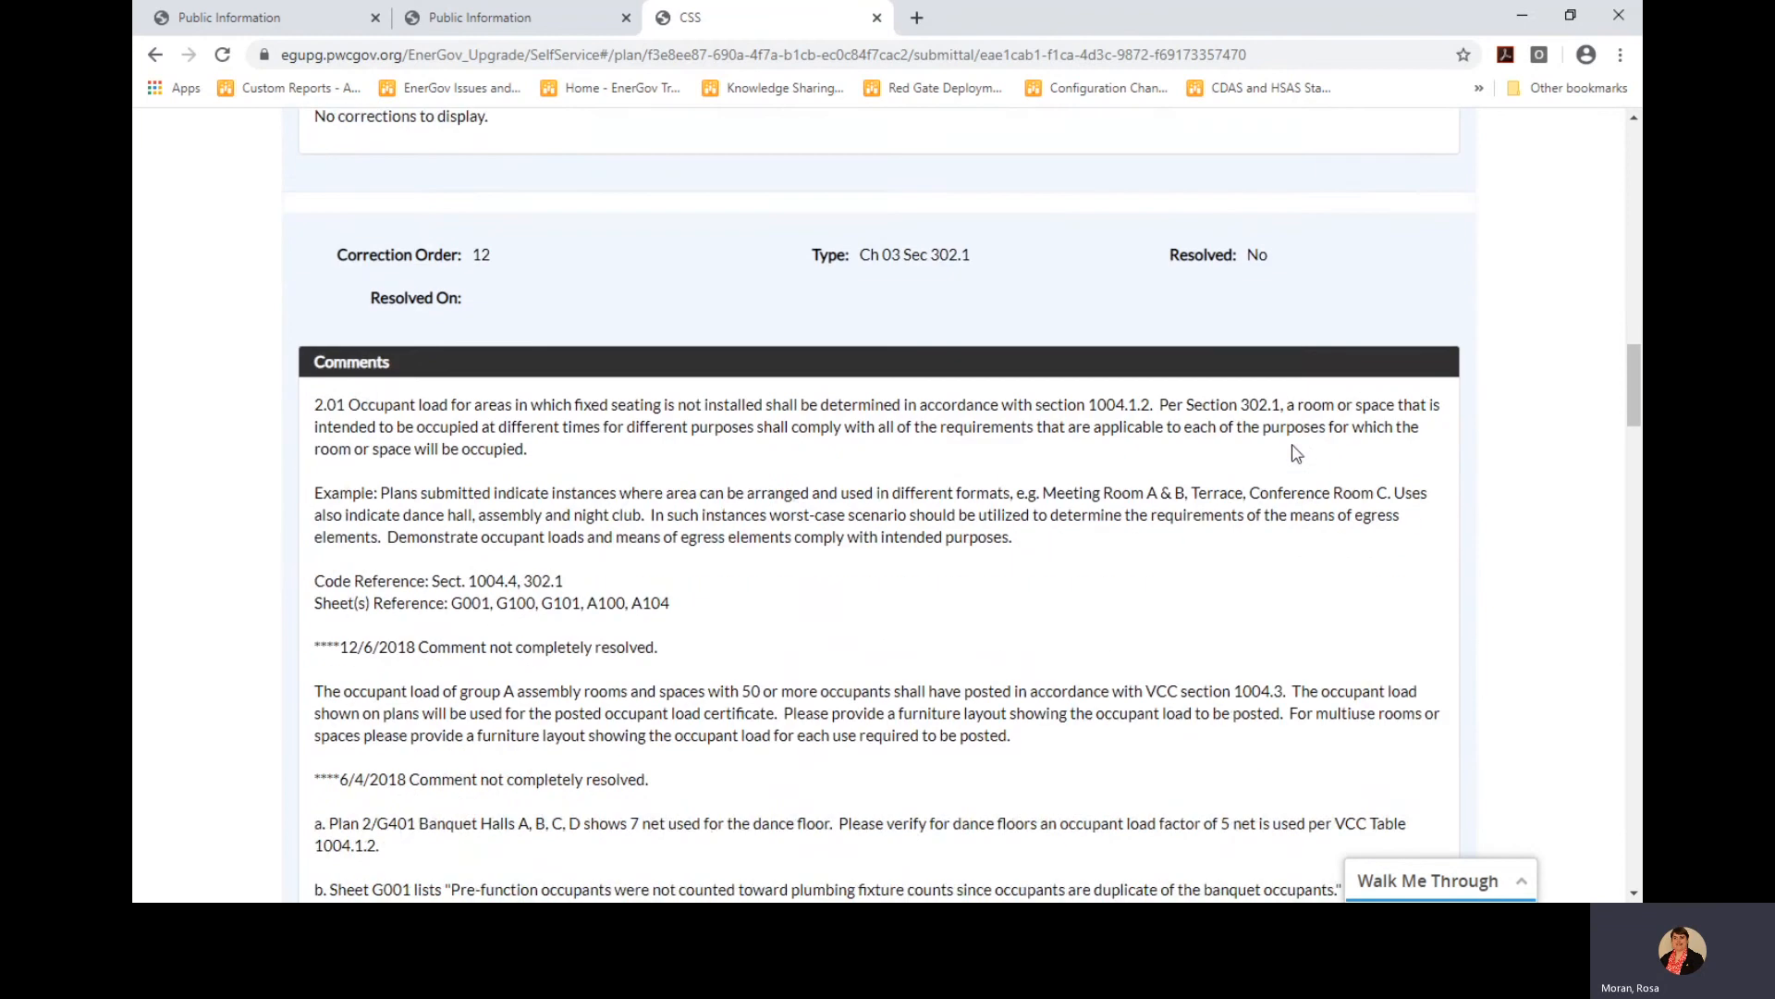
pyautogui.moveTo(1637, 388); pyautogui.dragTo(1552, 317)
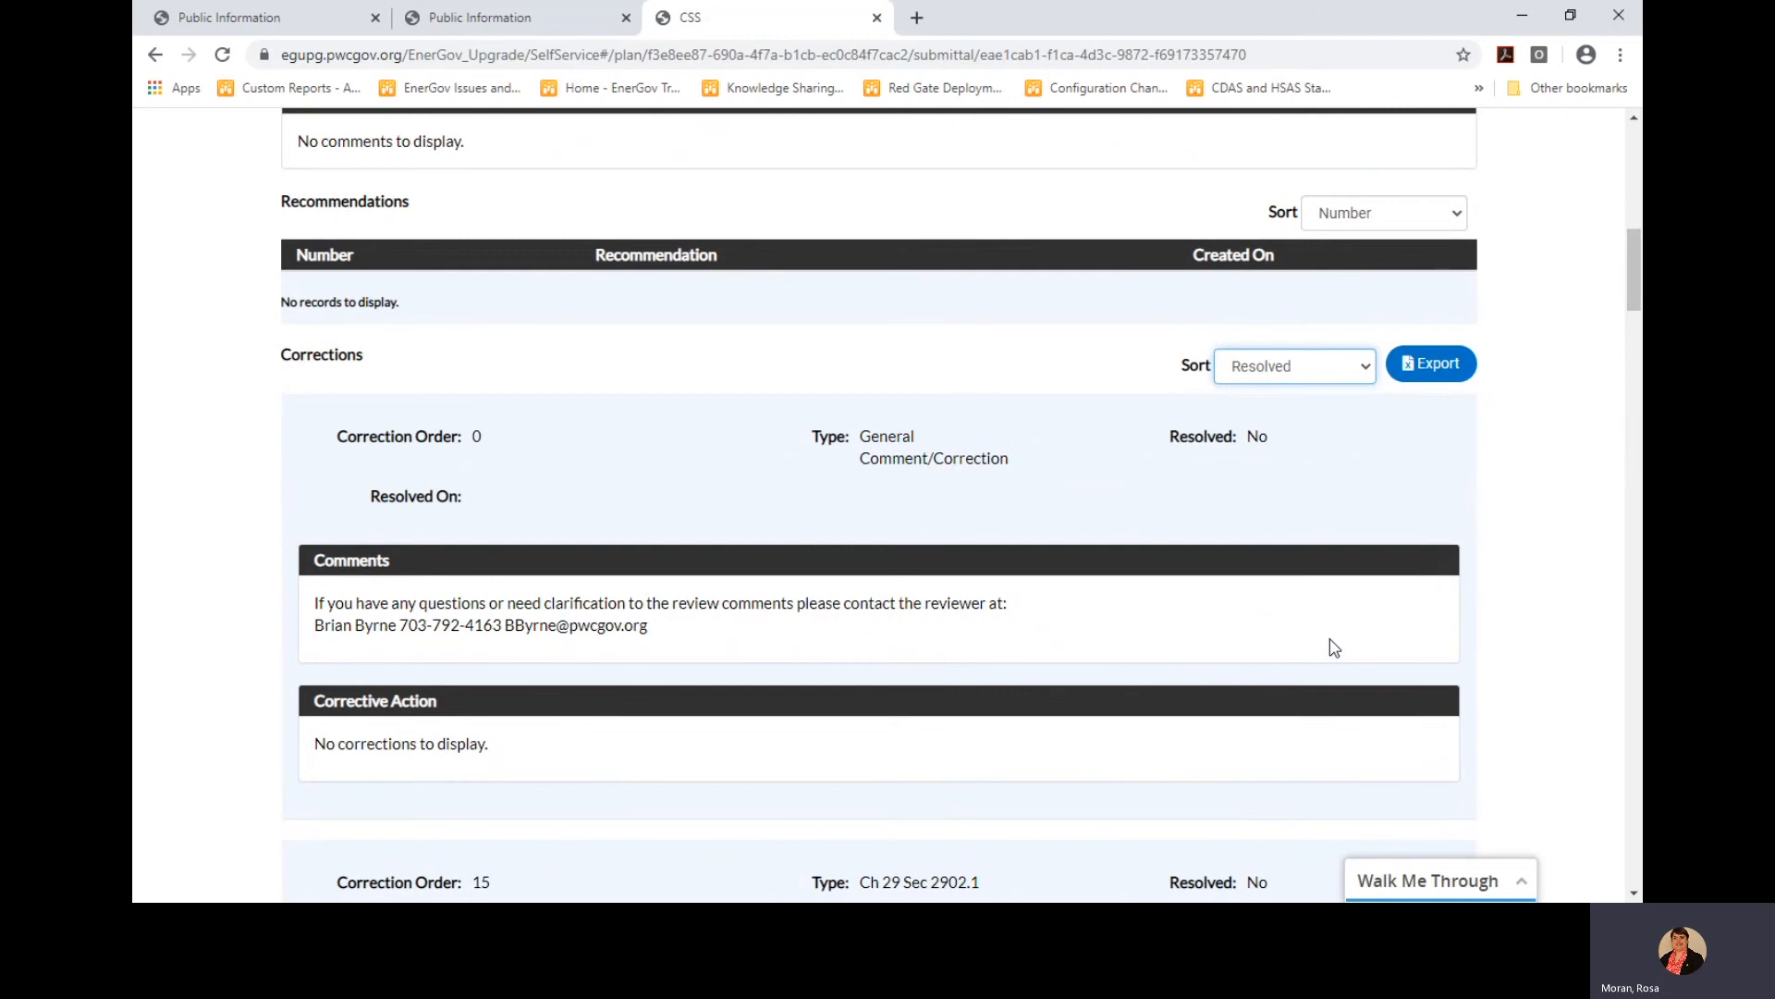
# Export the corrections list to a CSV file named BPR#, then return to the page top
pyautogui.click(1430, 366)
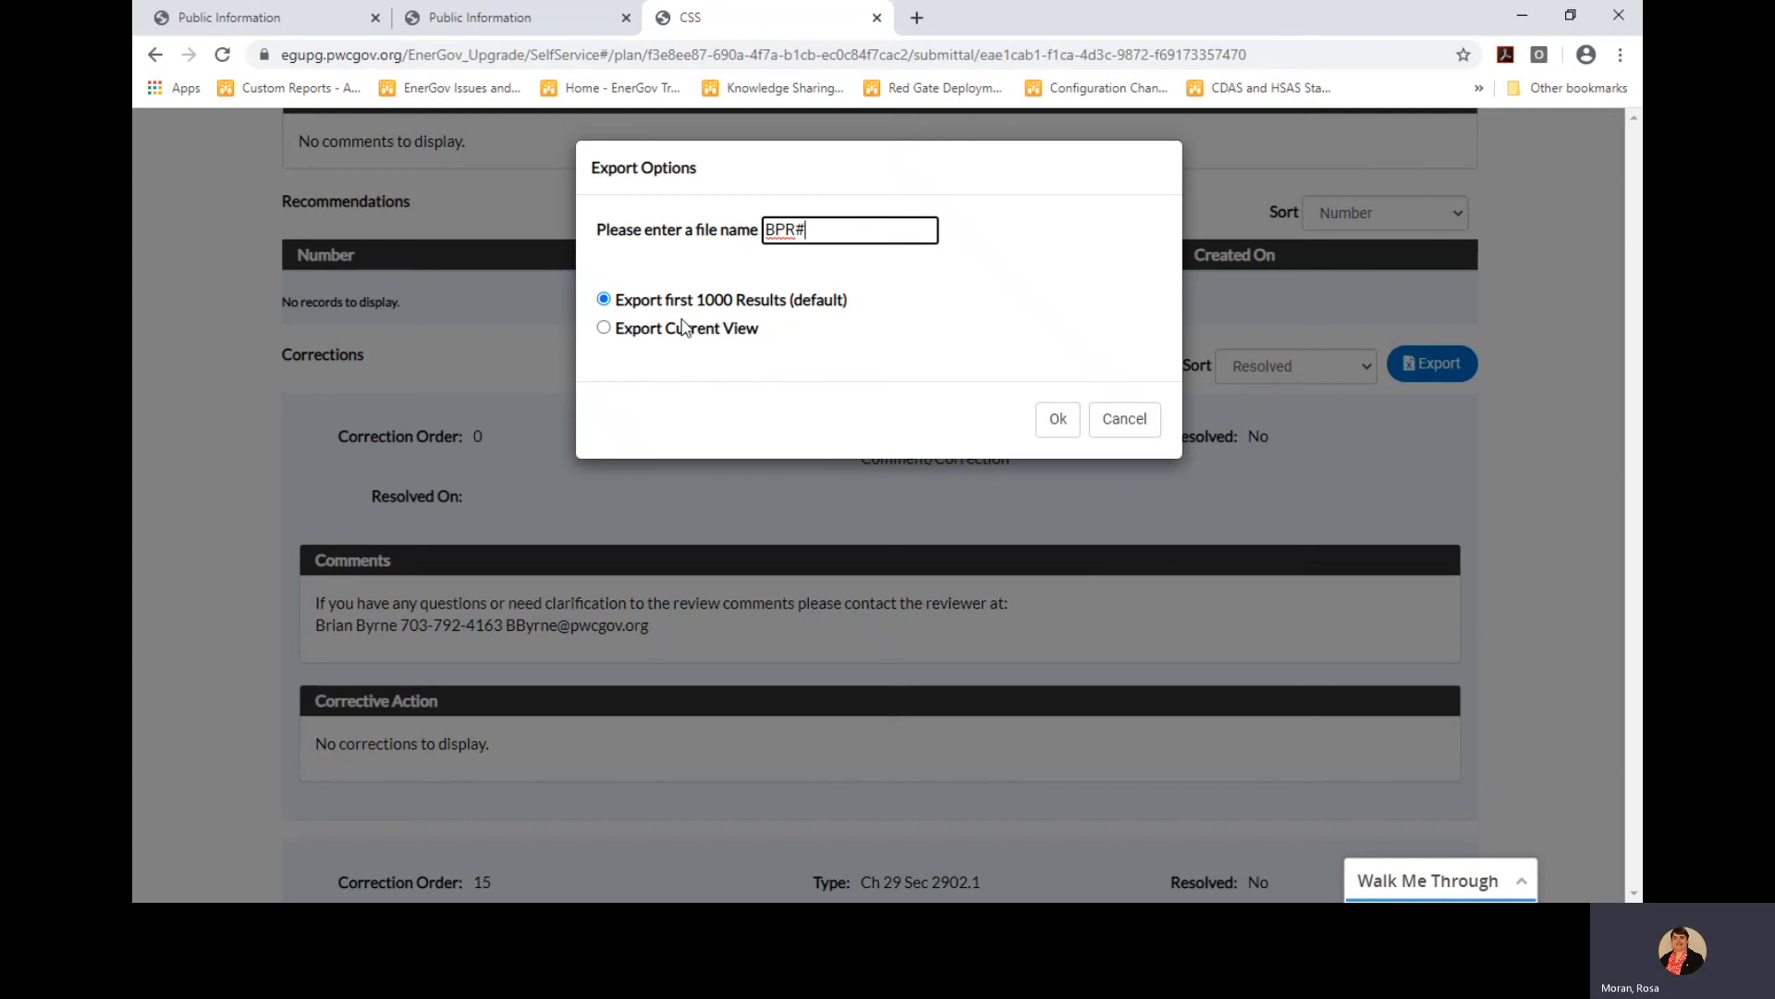
pyautogui.click(1073, 427)
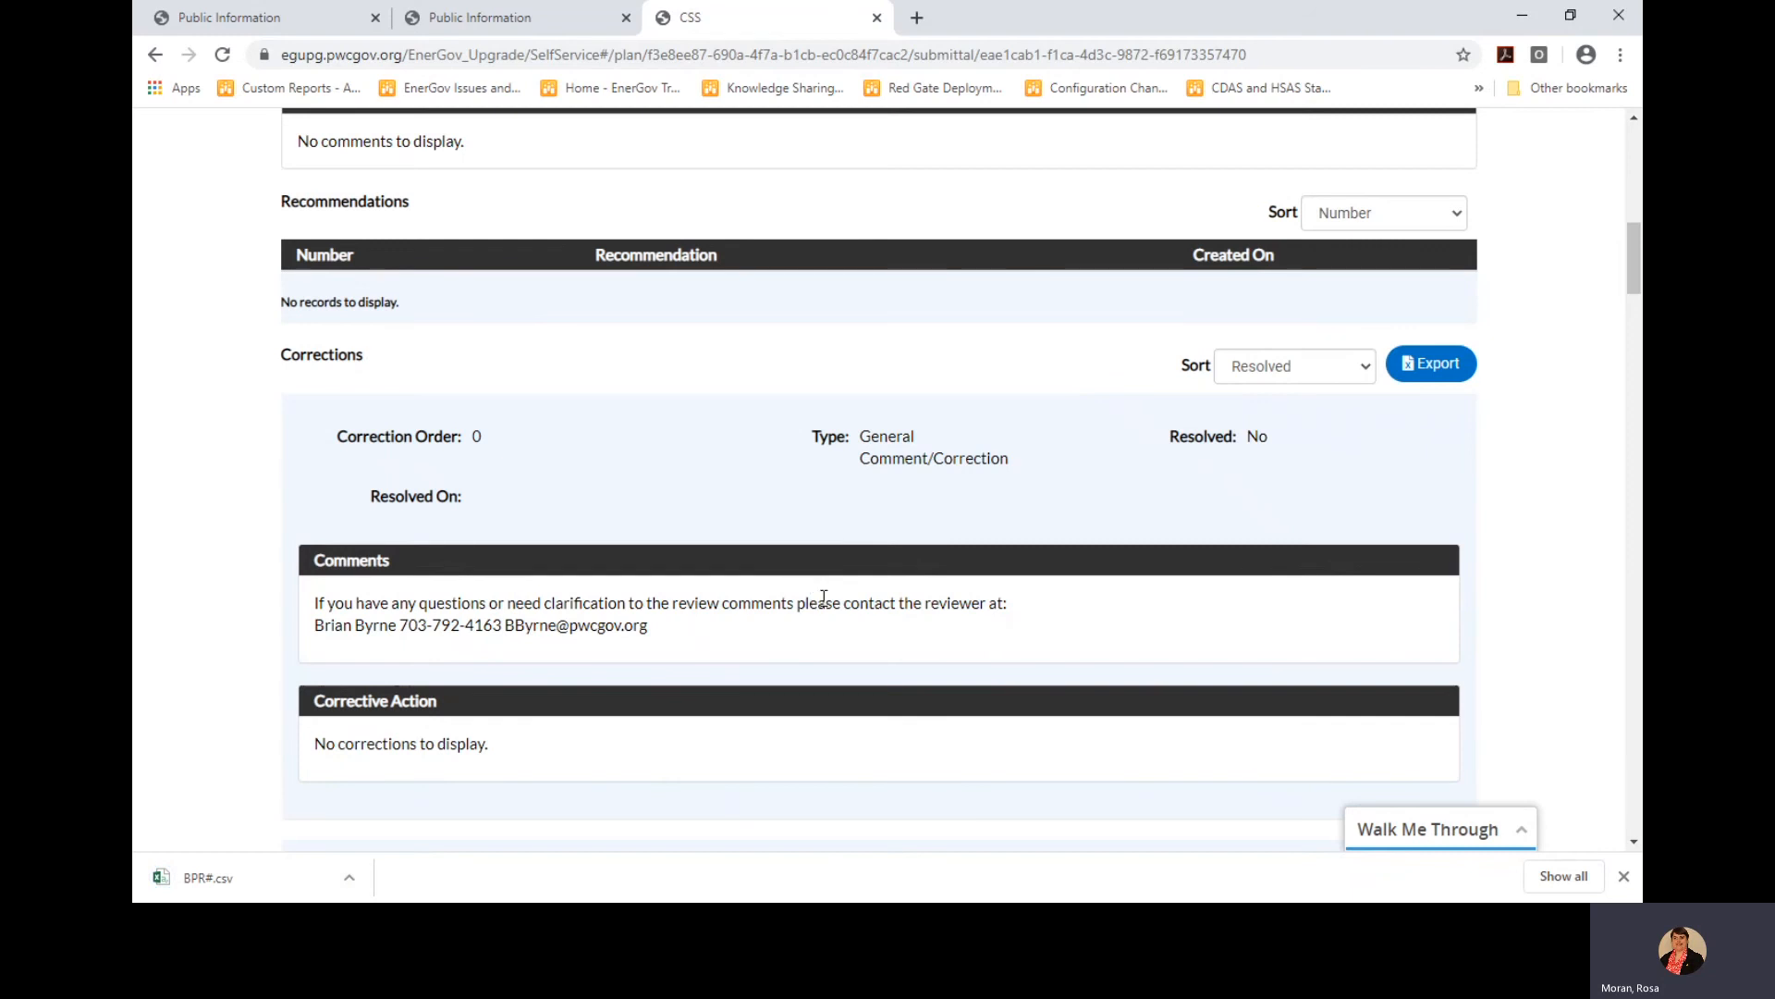
pyautogui.scroll(3, 935, 484)
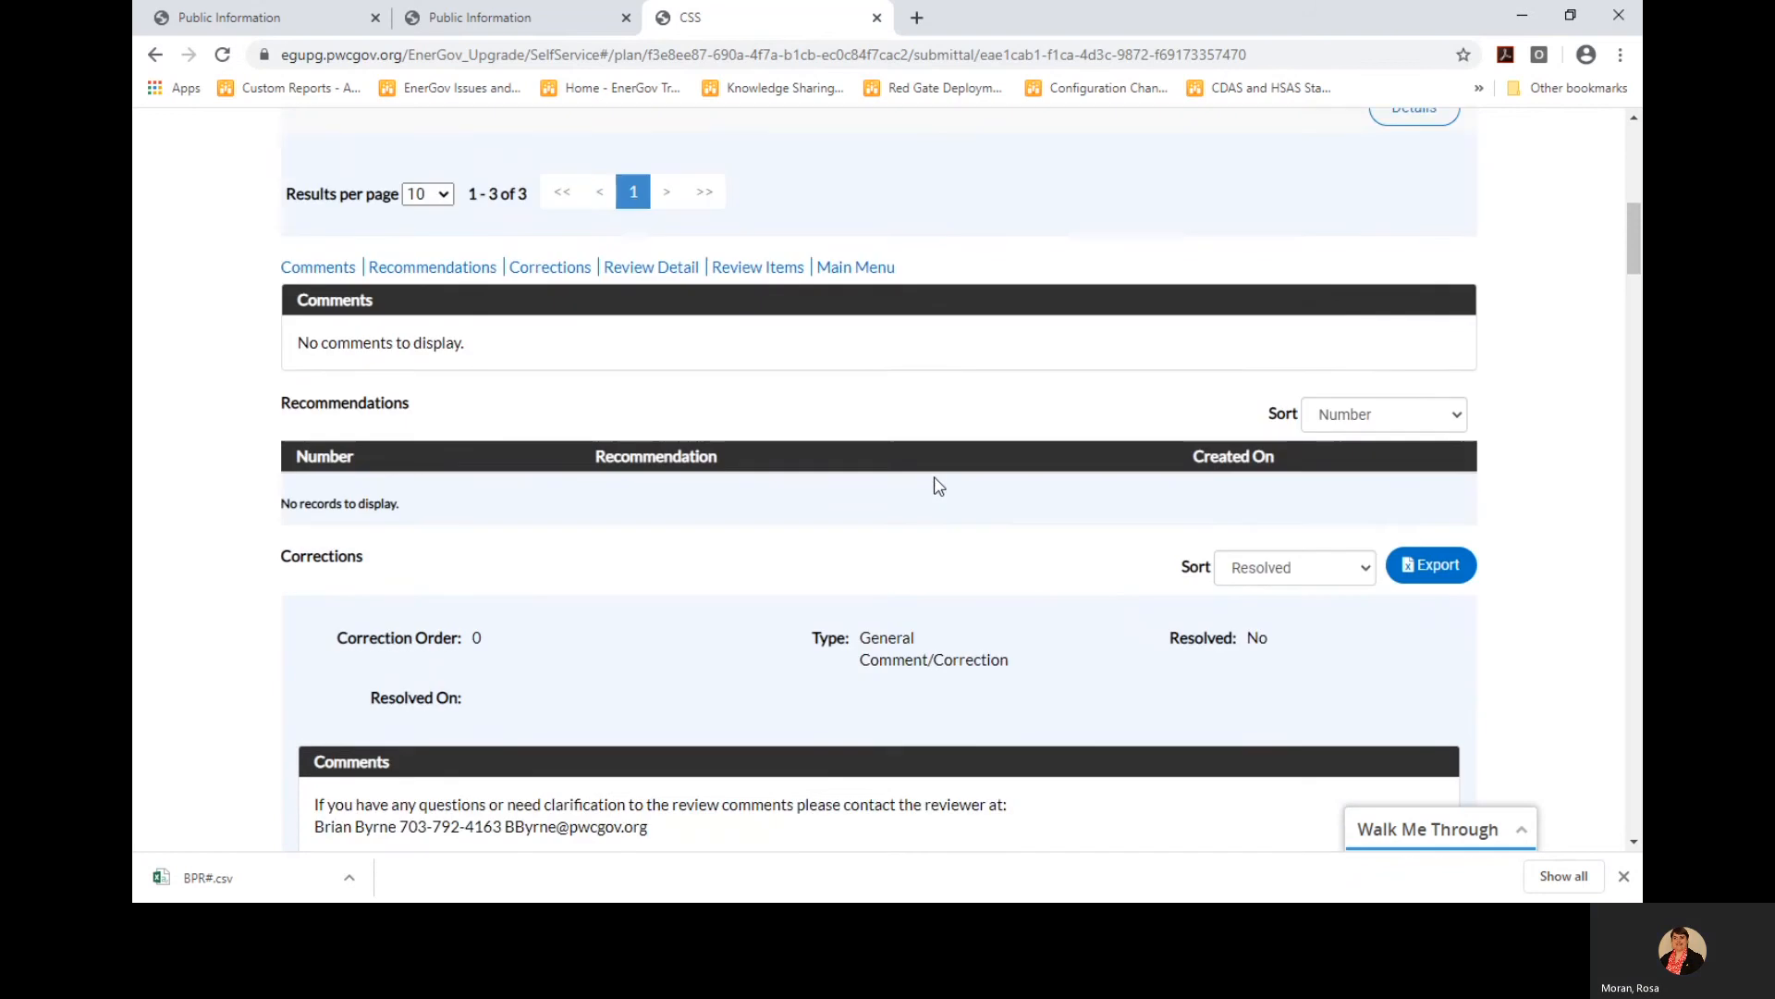
pyautogui.scroll(5, 927, 519)
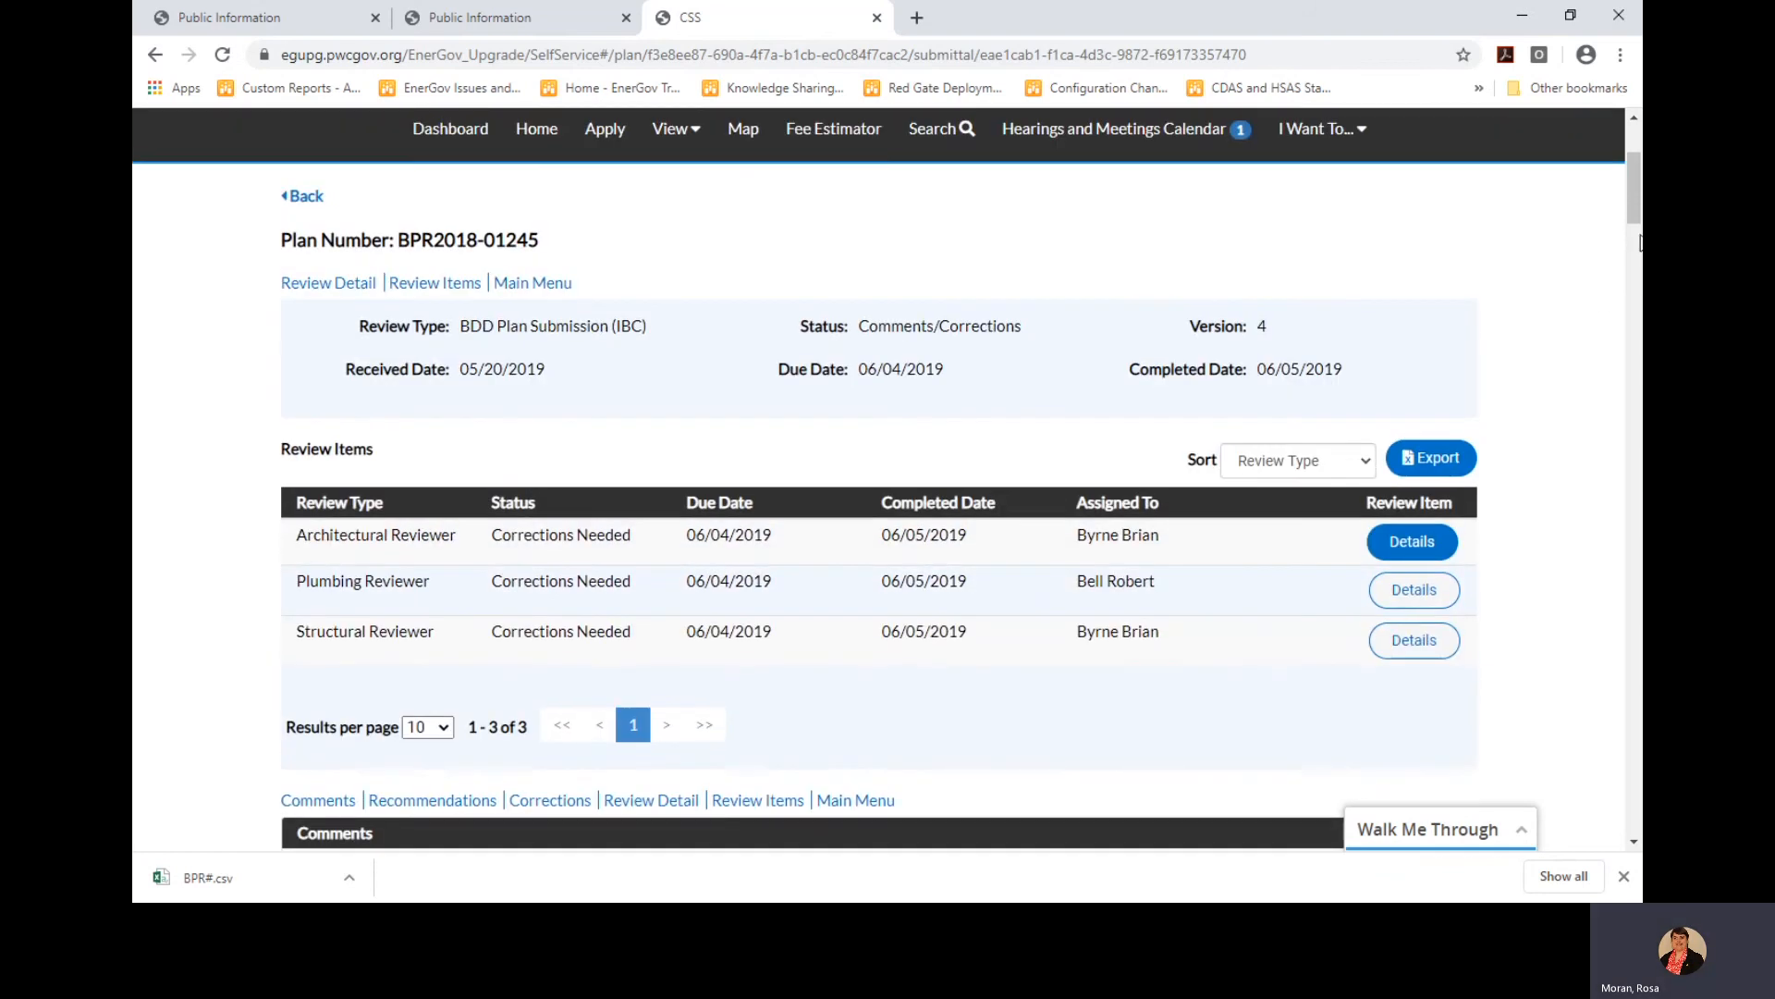
pyautogui.scroll(3, 1635, 204)
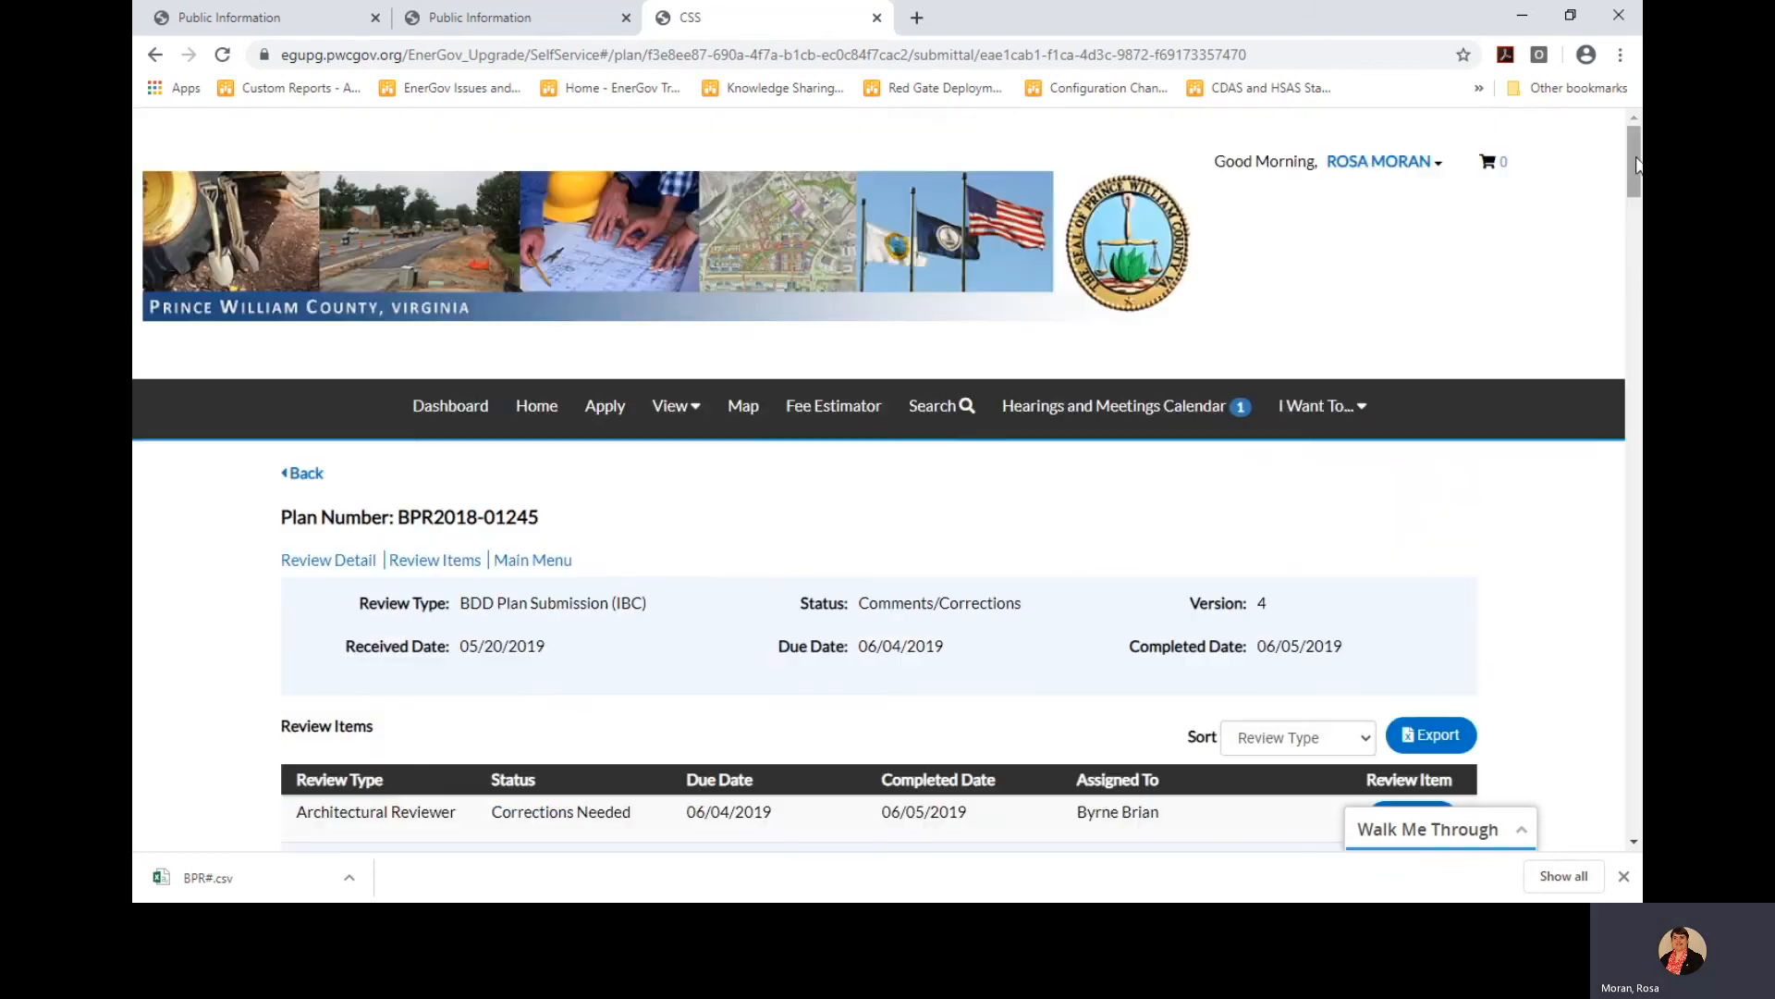
# Search public information for BLD2019-05449 and open the permit in a new tab
pyautogui.click(934, 407)
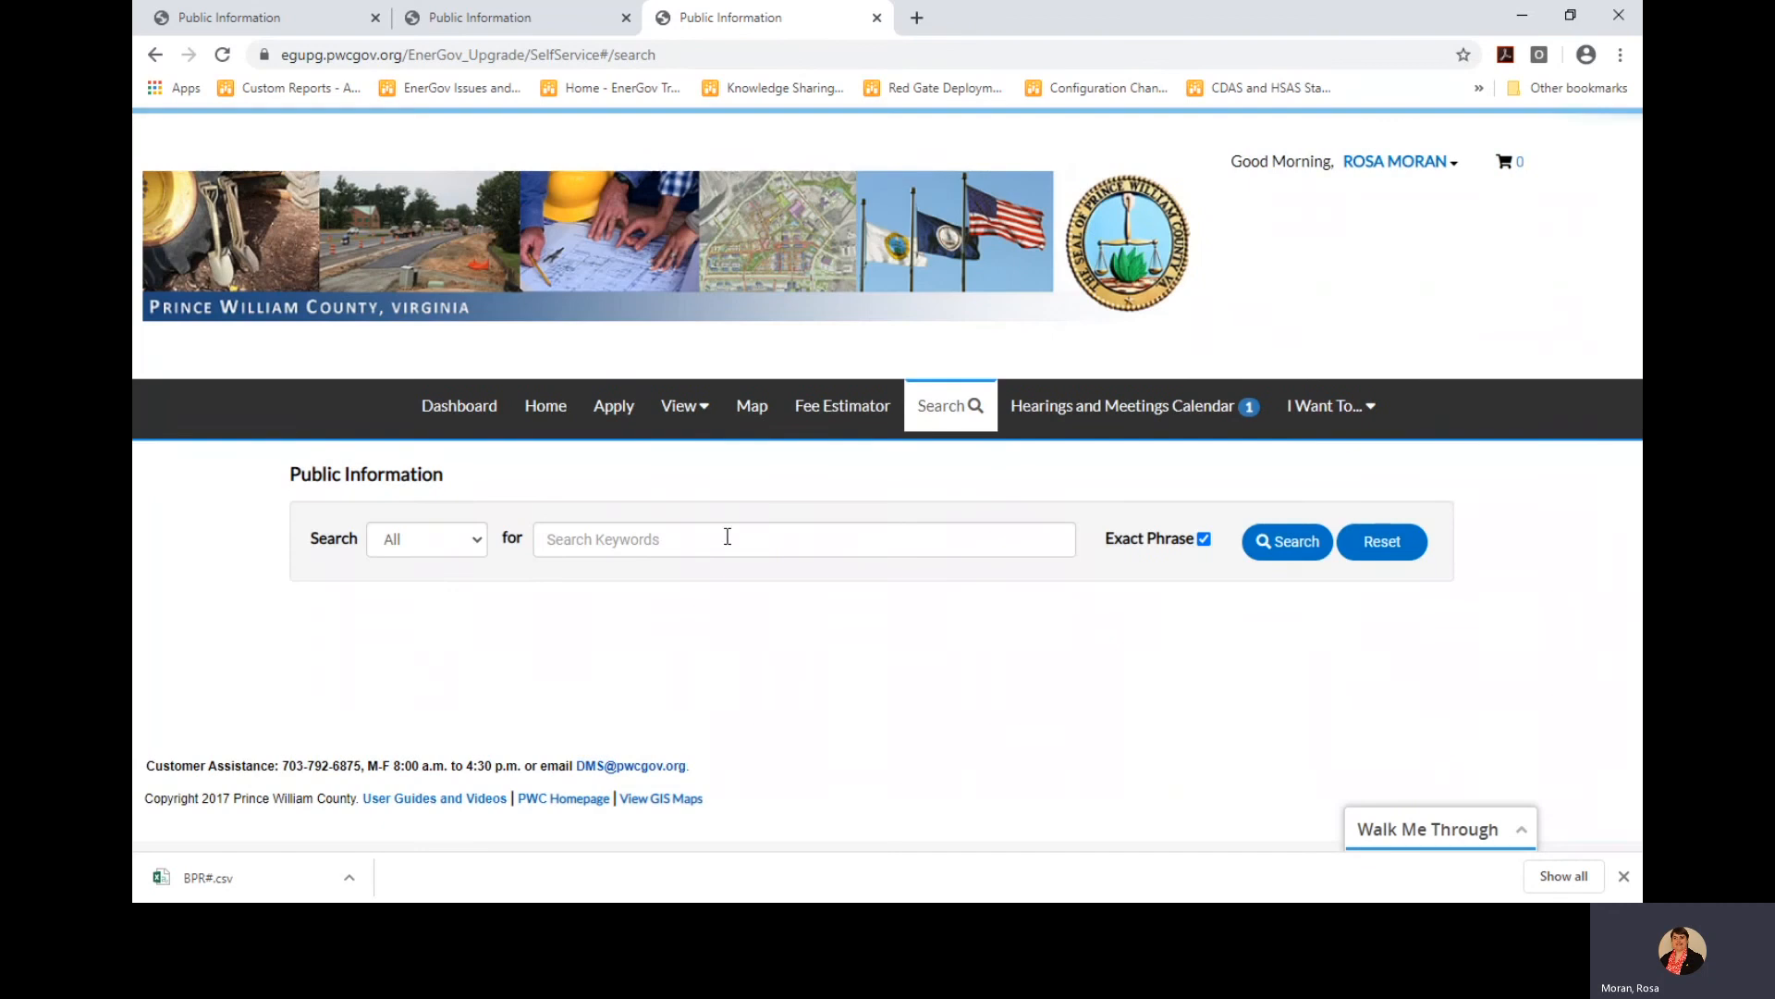
pyautogui.click(719, 534)
pyautogui.write('BLD')
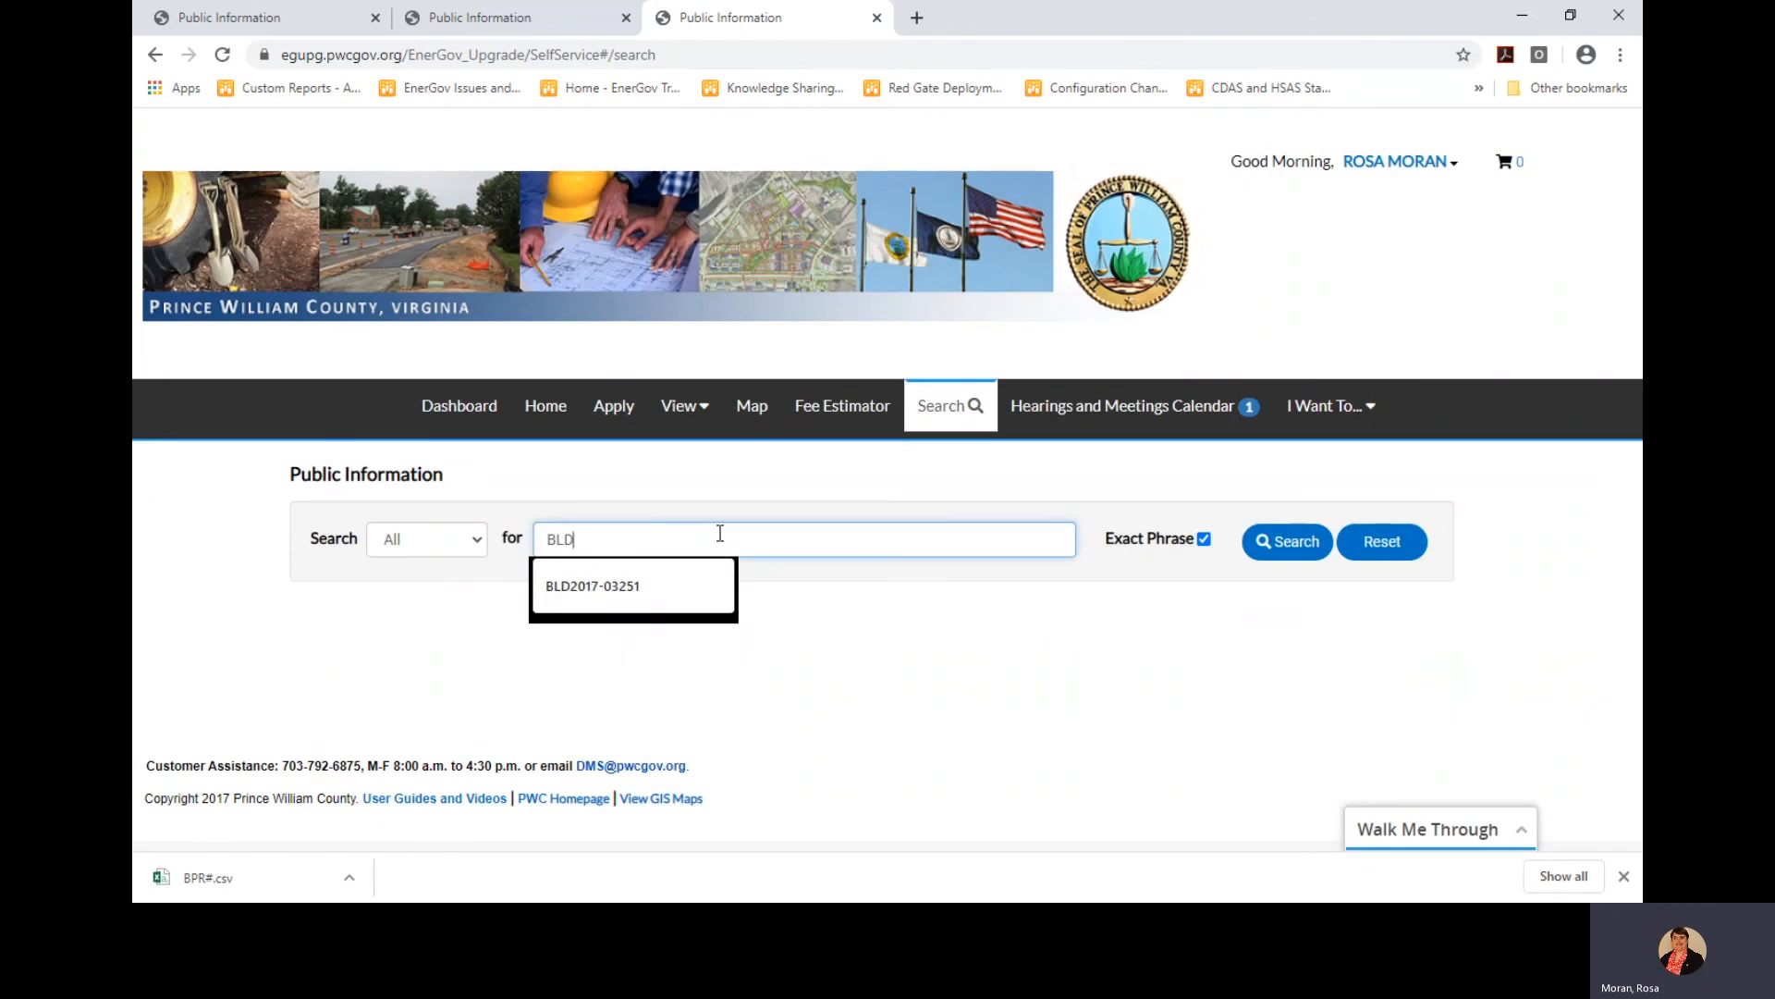
pyautogui.write('2019-0544')
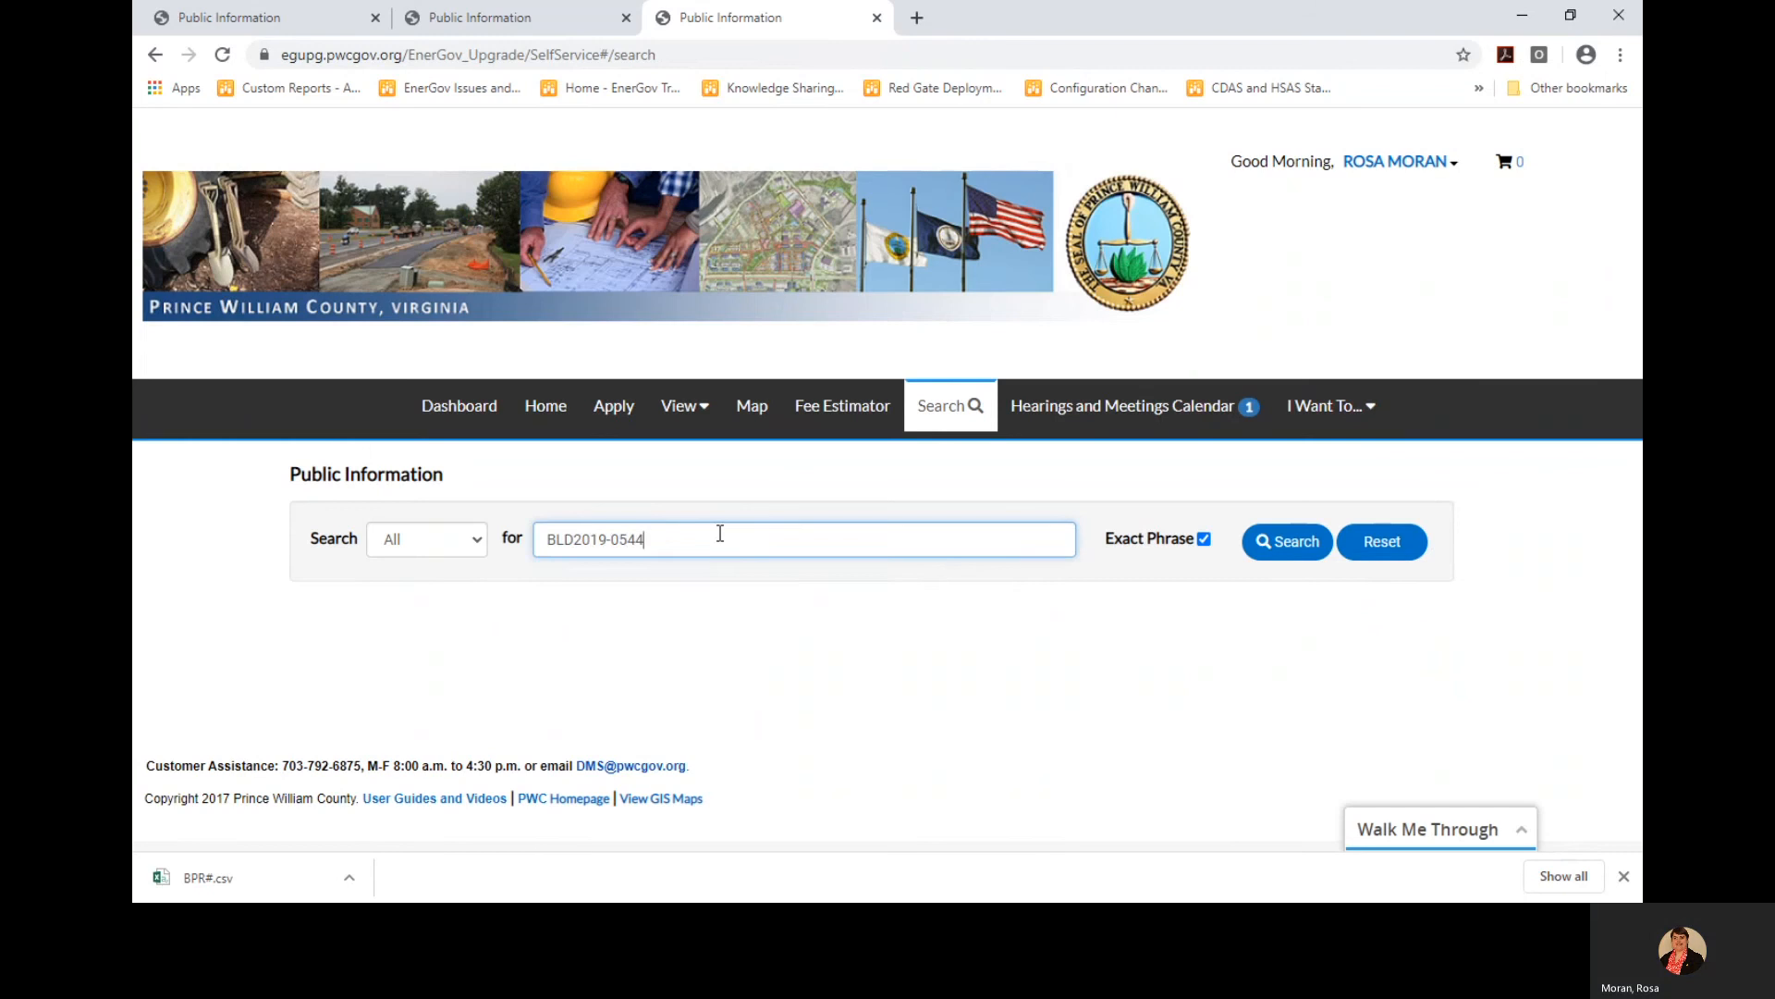
pyautogui.write('9')
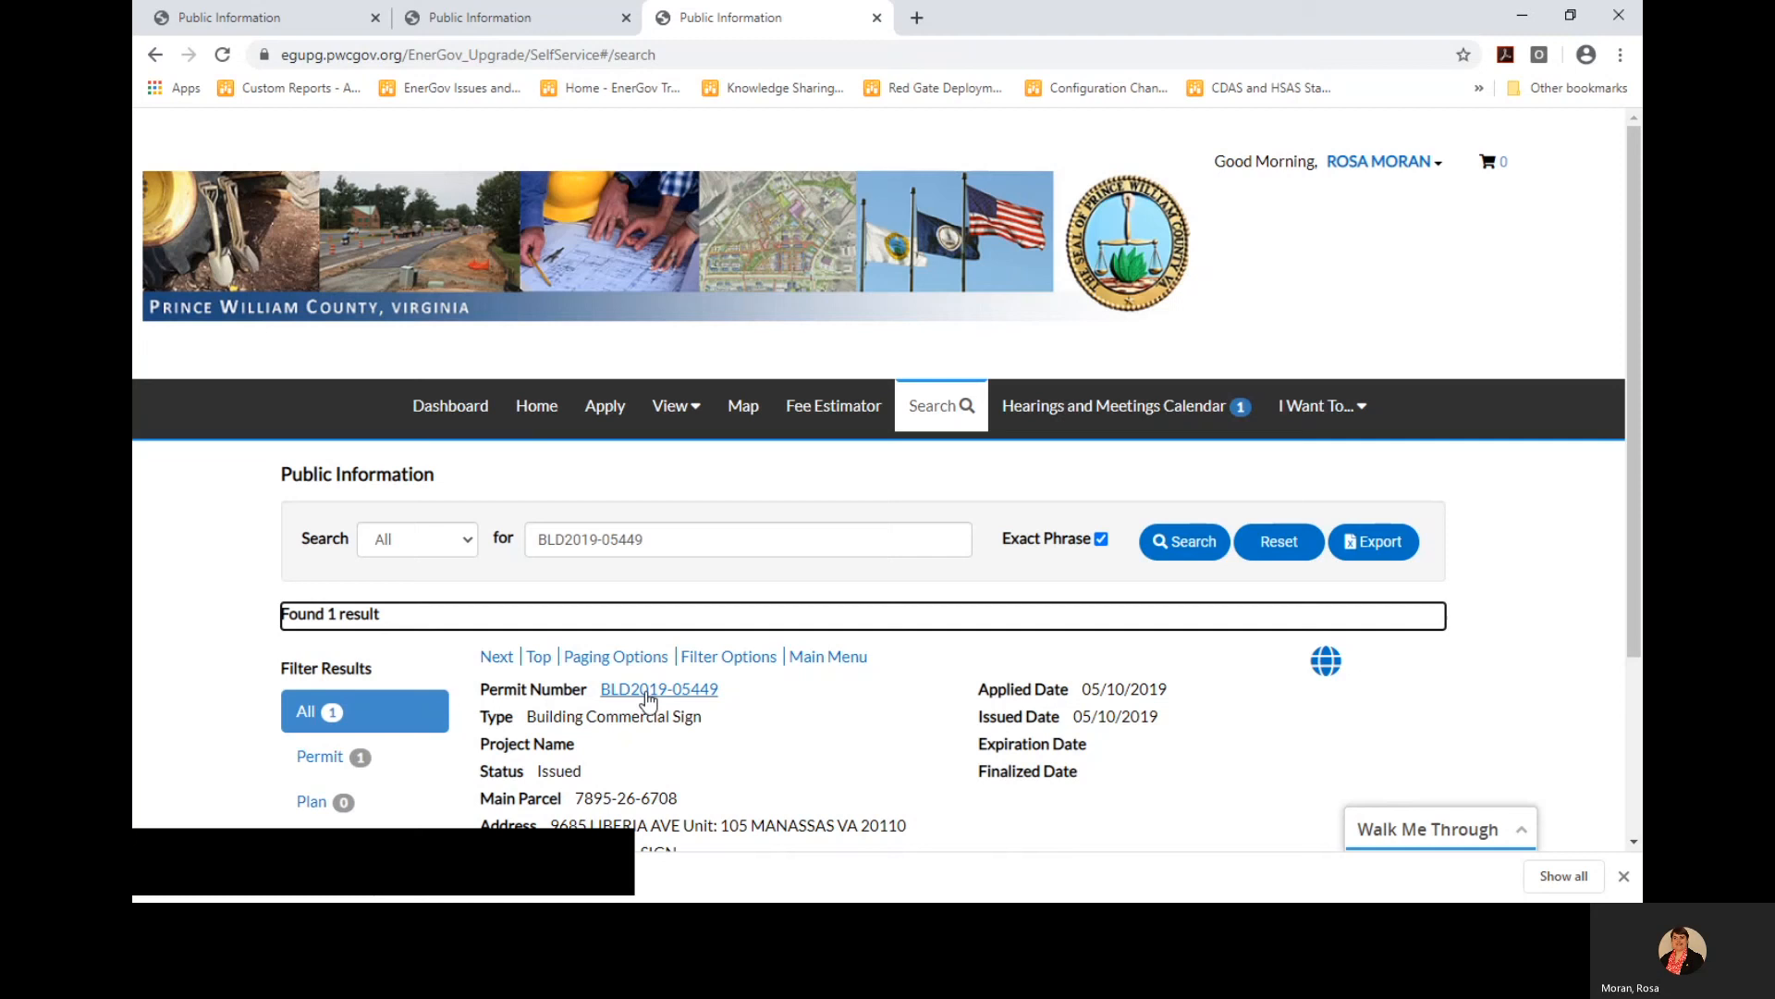
pyautogui.click(617, 701)
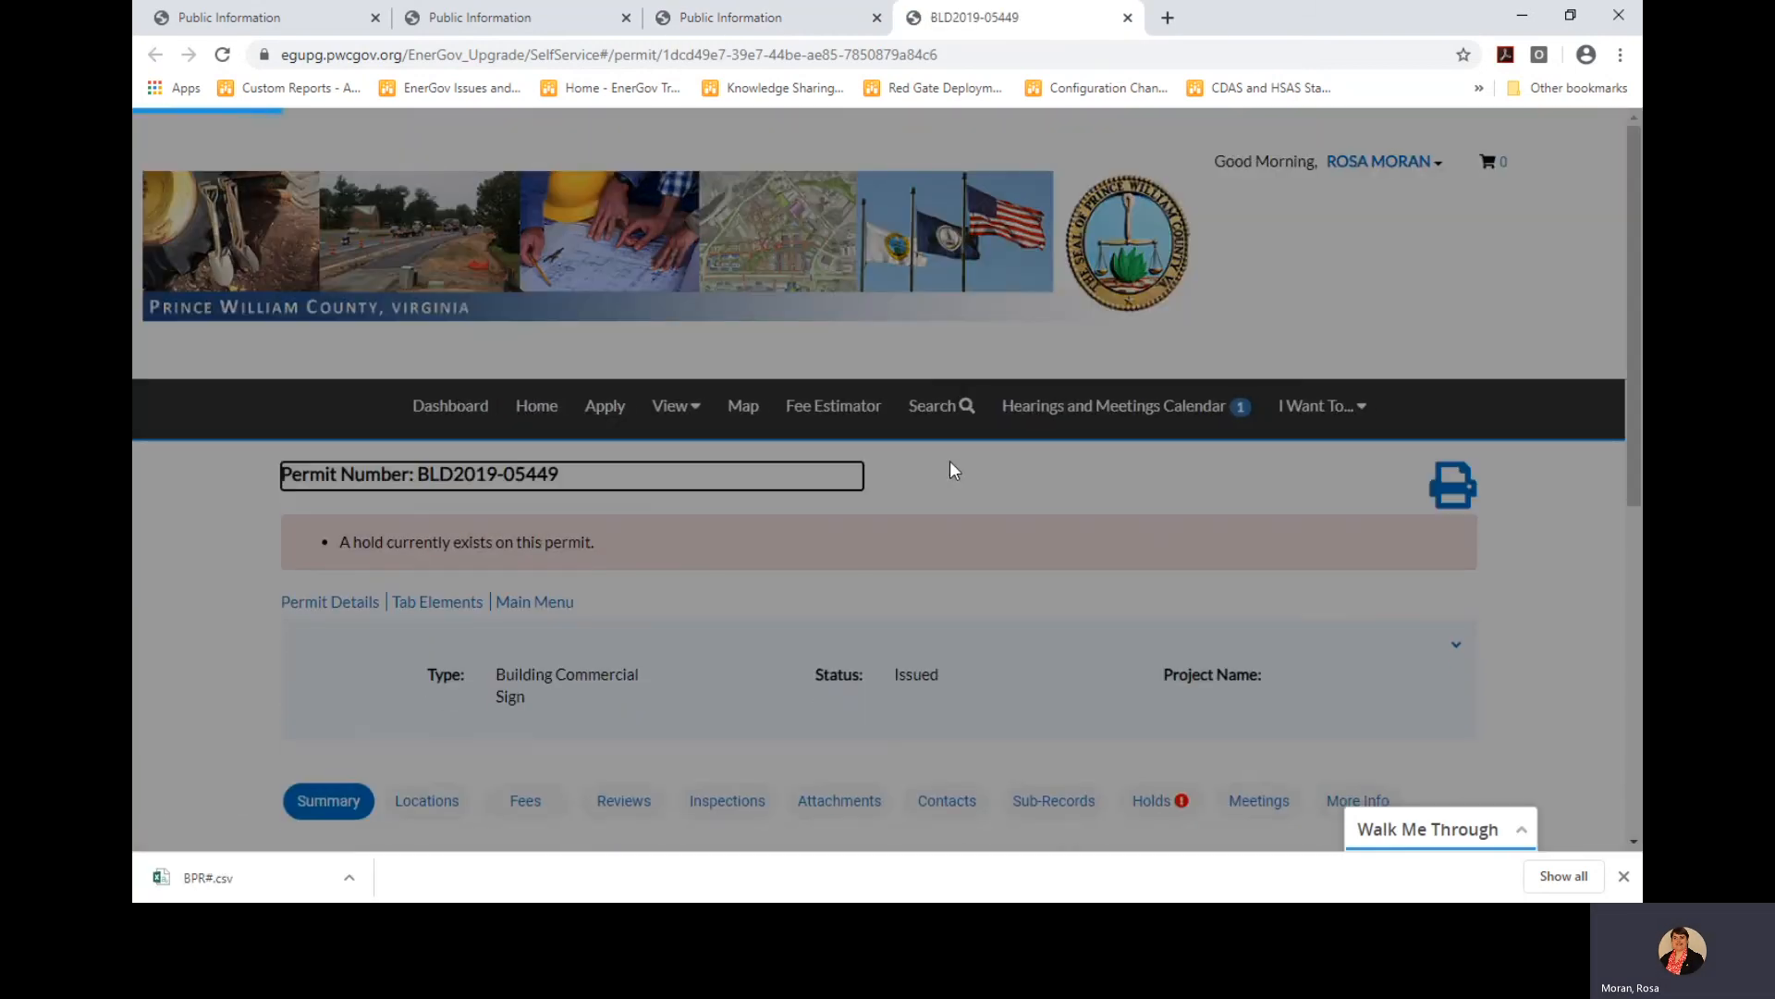
# Expand permit BLD2019-05449's details panel to show IVR number, dates and valuation
pyautogui.scroll(-2, 1122, 634)
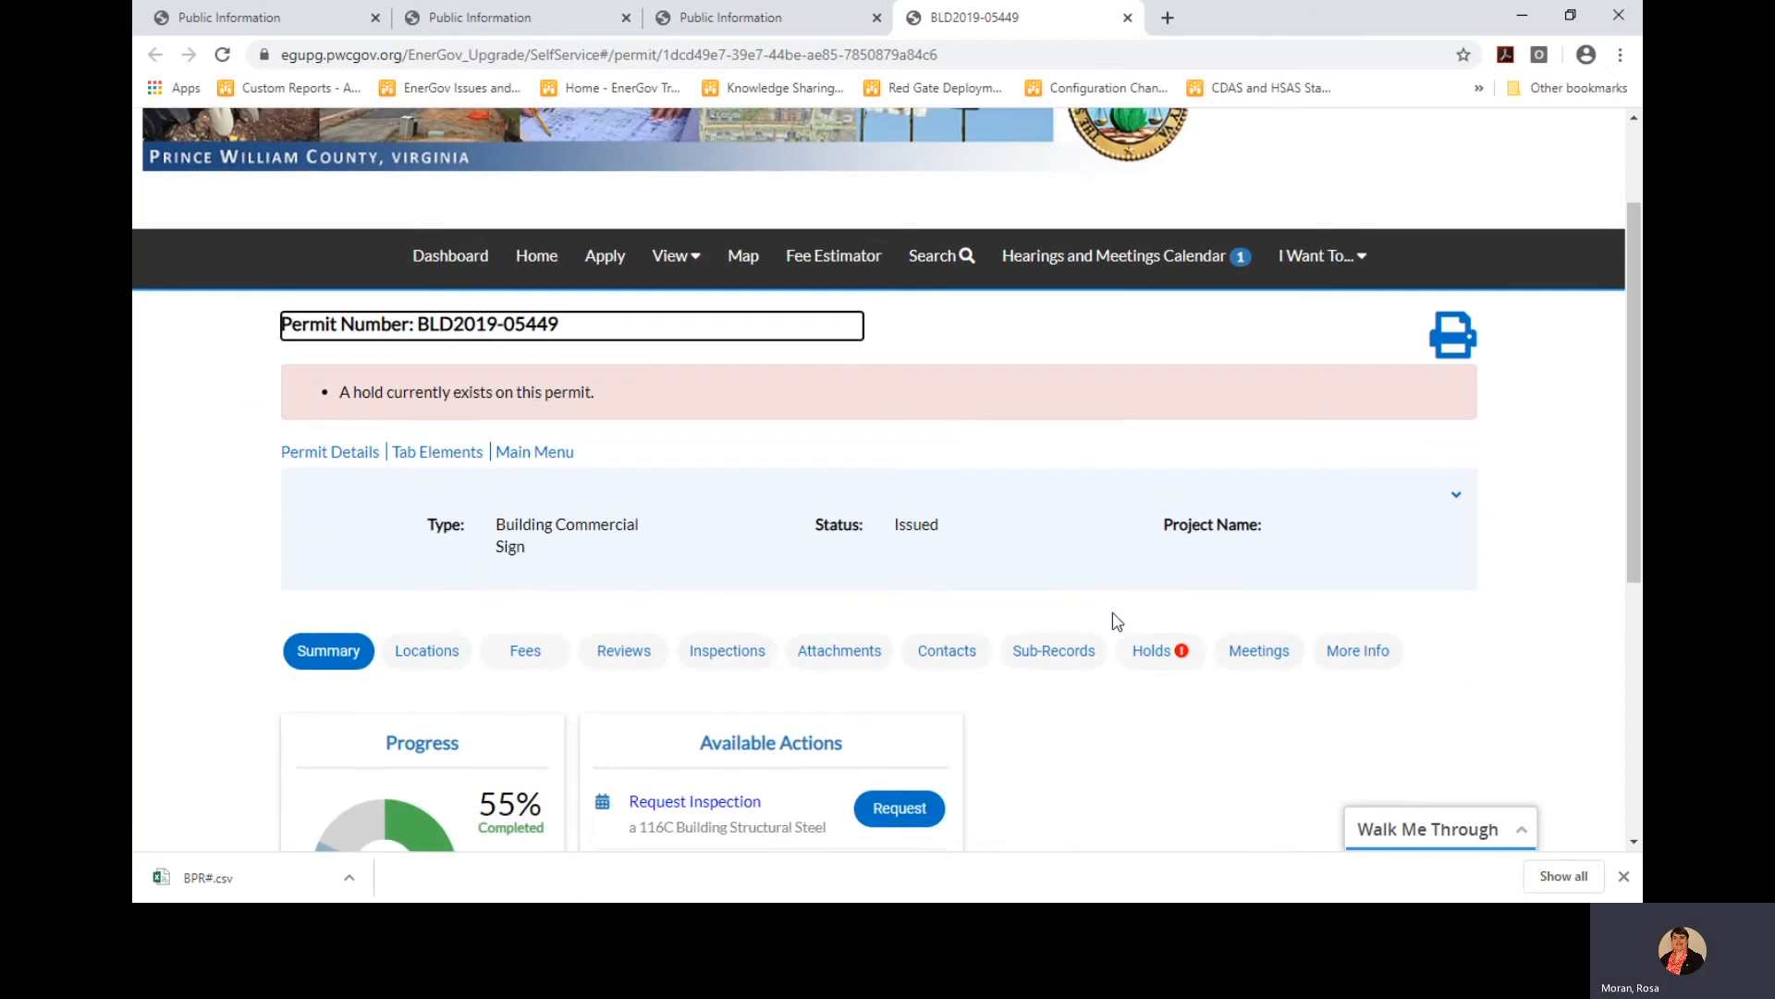
pyautogui.scroll(-1, 983, 487)
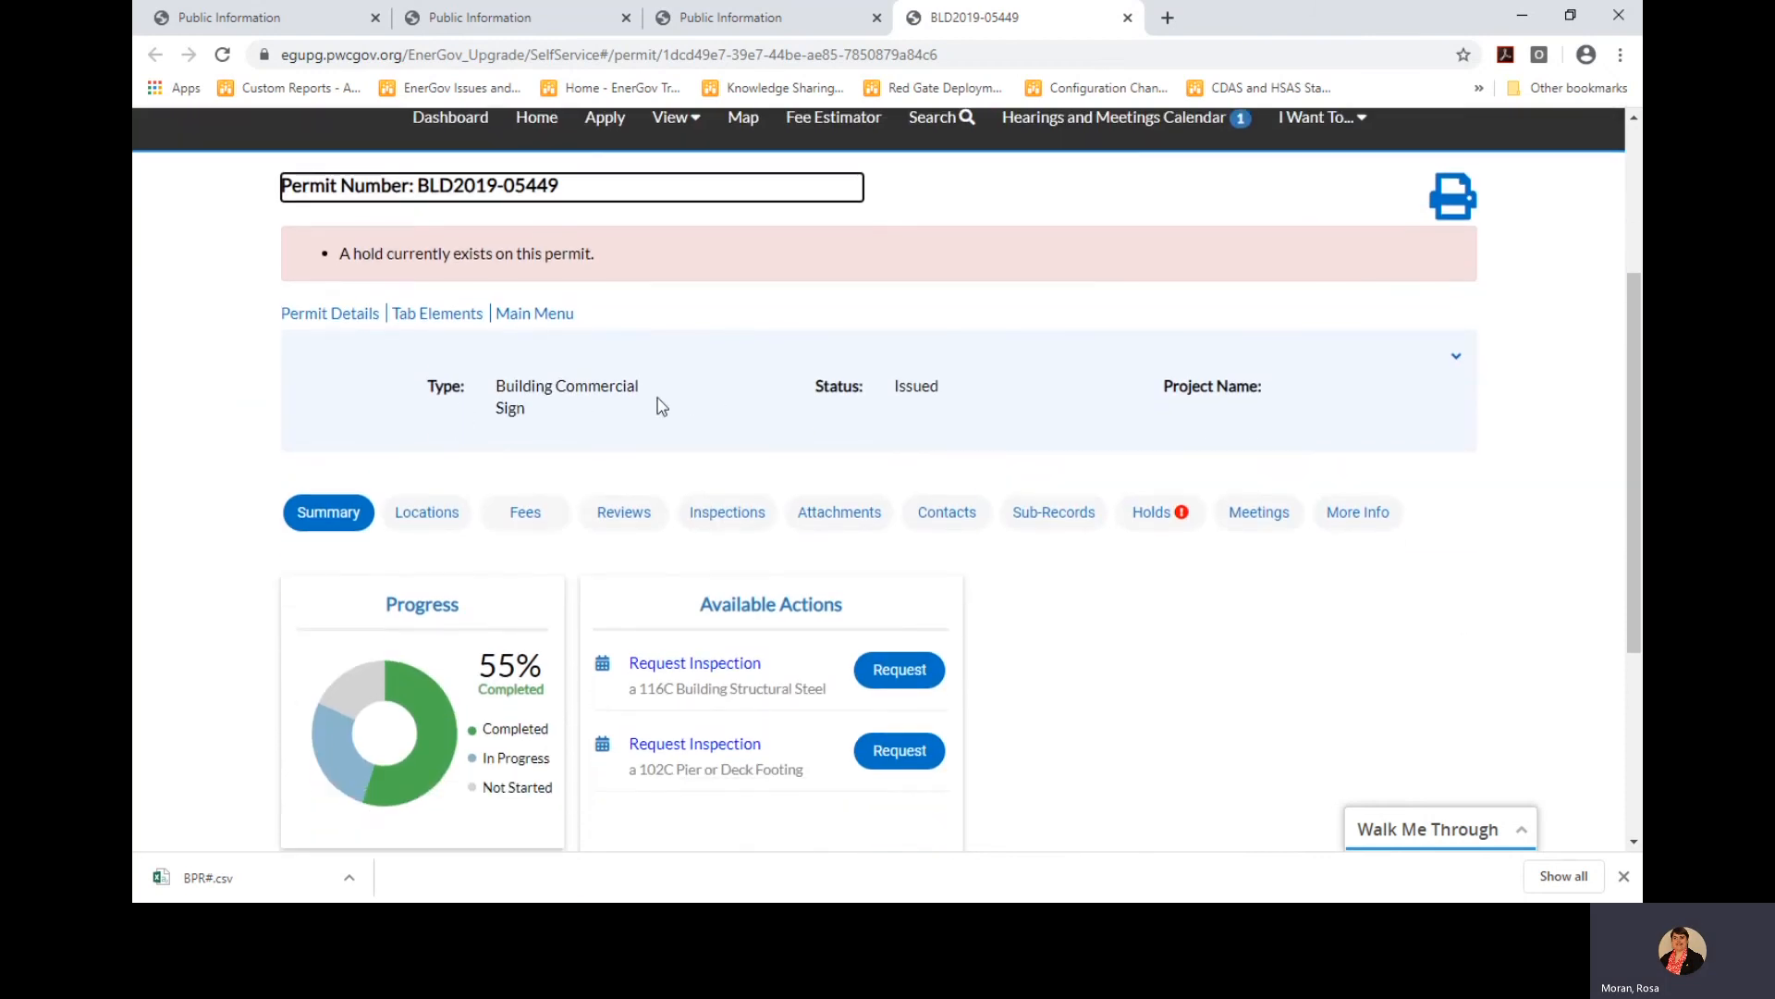
pyautogui.click(1456, 357)
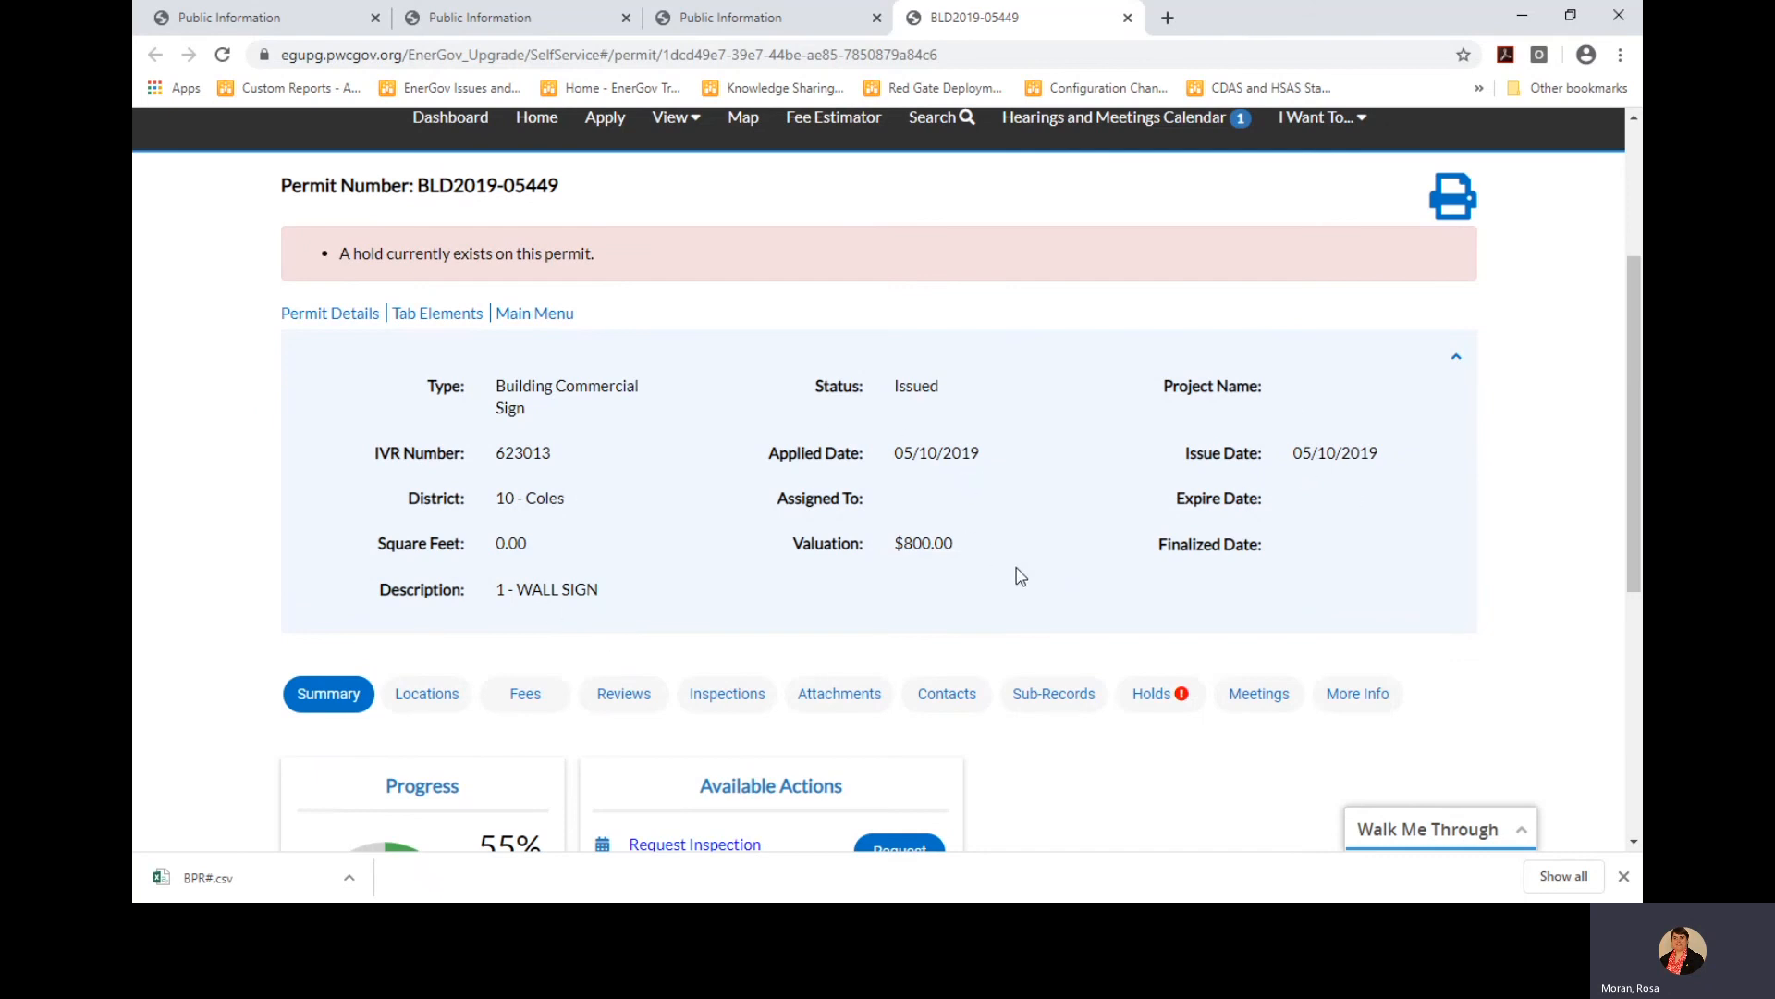
pyautogui.scroll(-3, 1022, 579)
pyautogui.scroll(-2, 1030, 583)
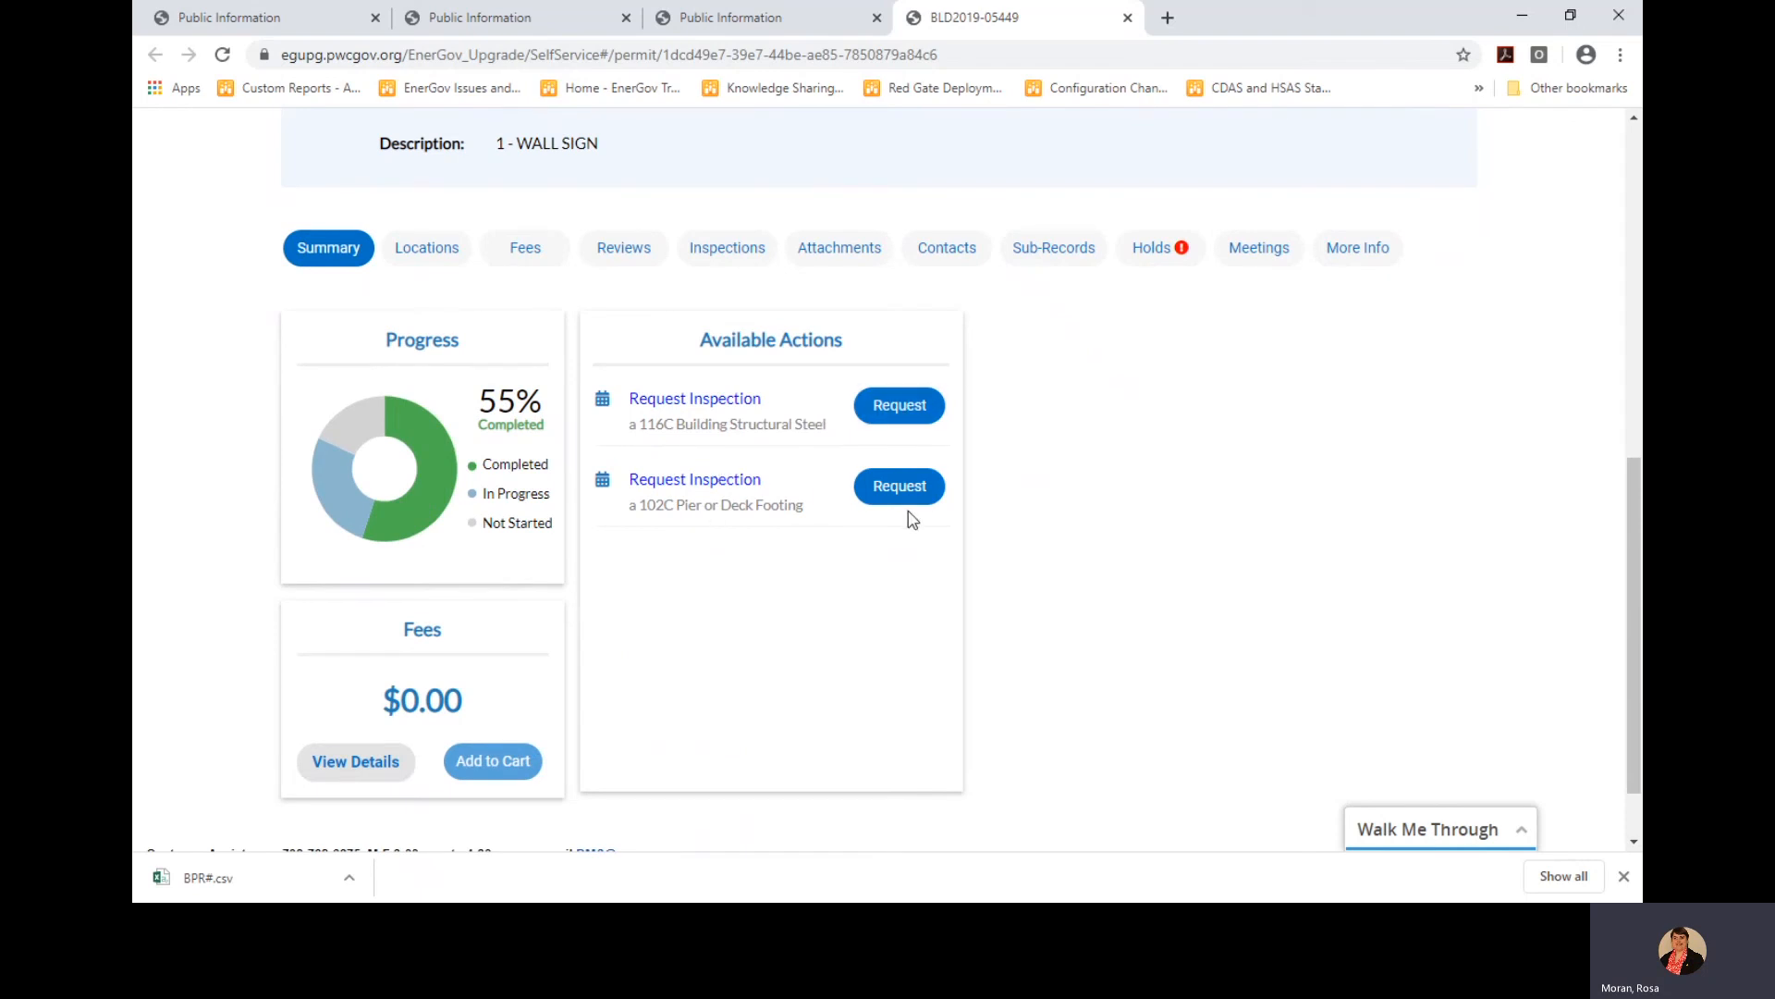
# Review the permit's location, its paid Outdoor/Ground Signs $149.66 fee, and its unavailable reviews
pyautogui.click(427, 260)
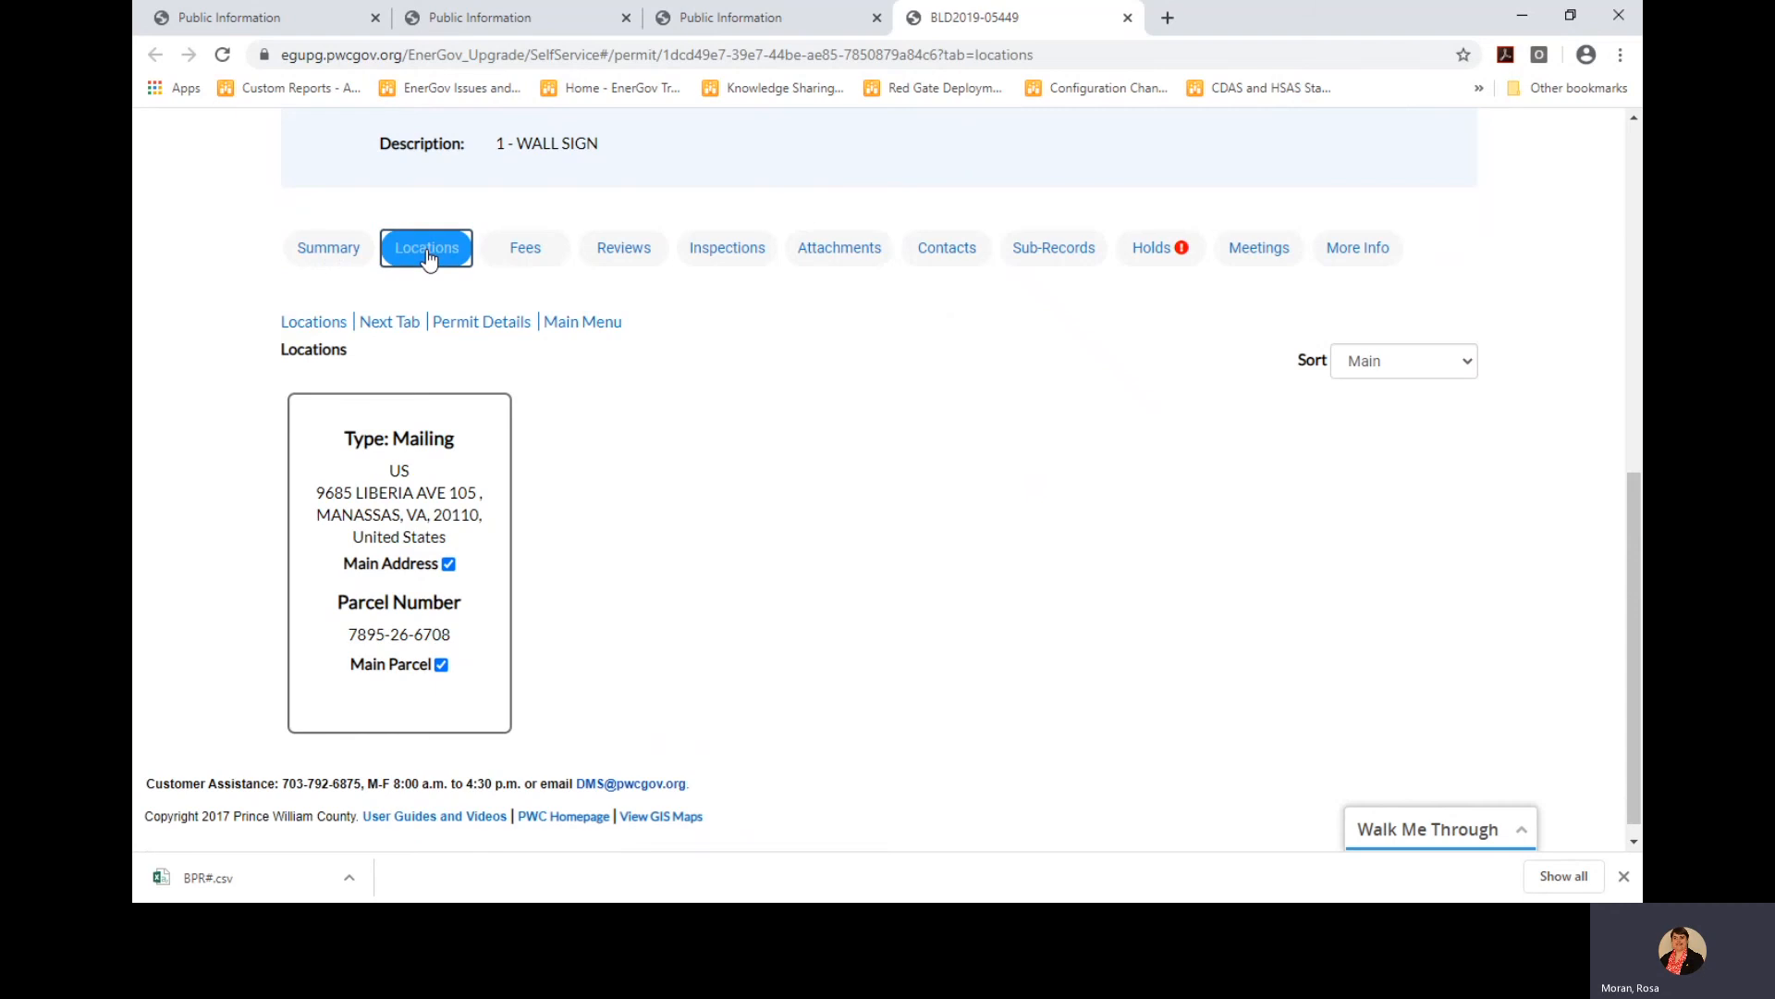
pyautogui.click(529, 262)
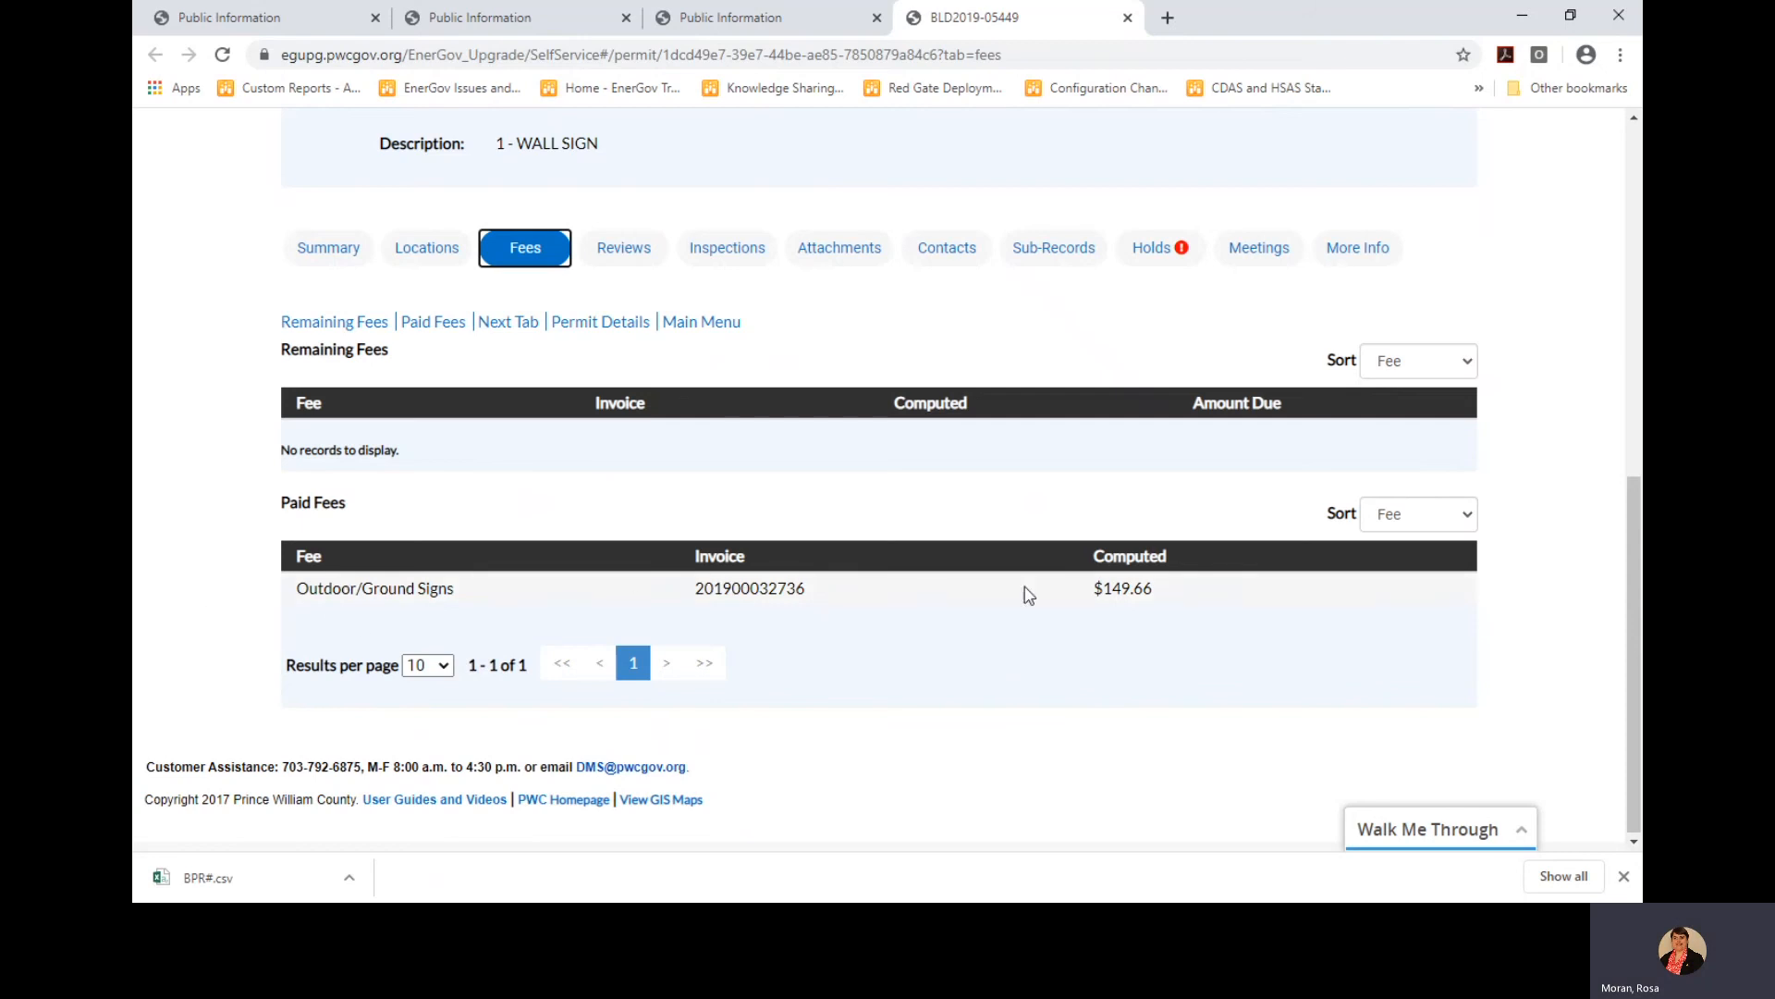
pyautogui.scroll(1, 1063, 644)
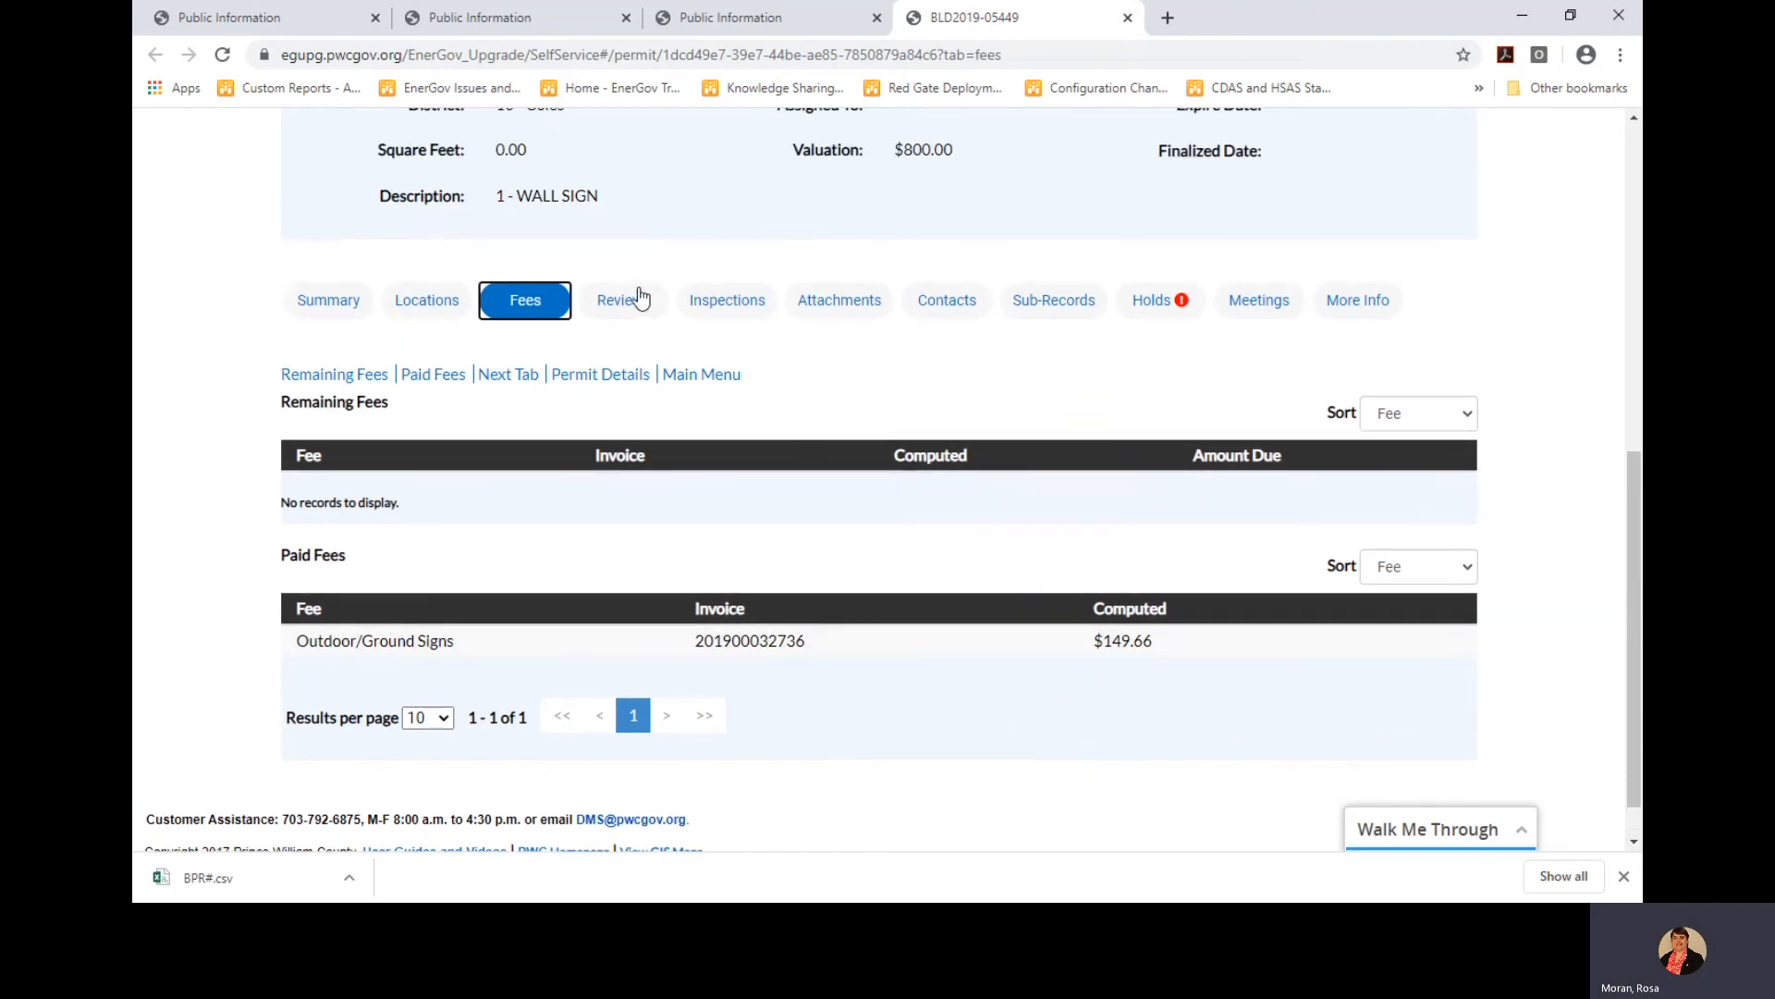
pyautogui.click(629, 313)
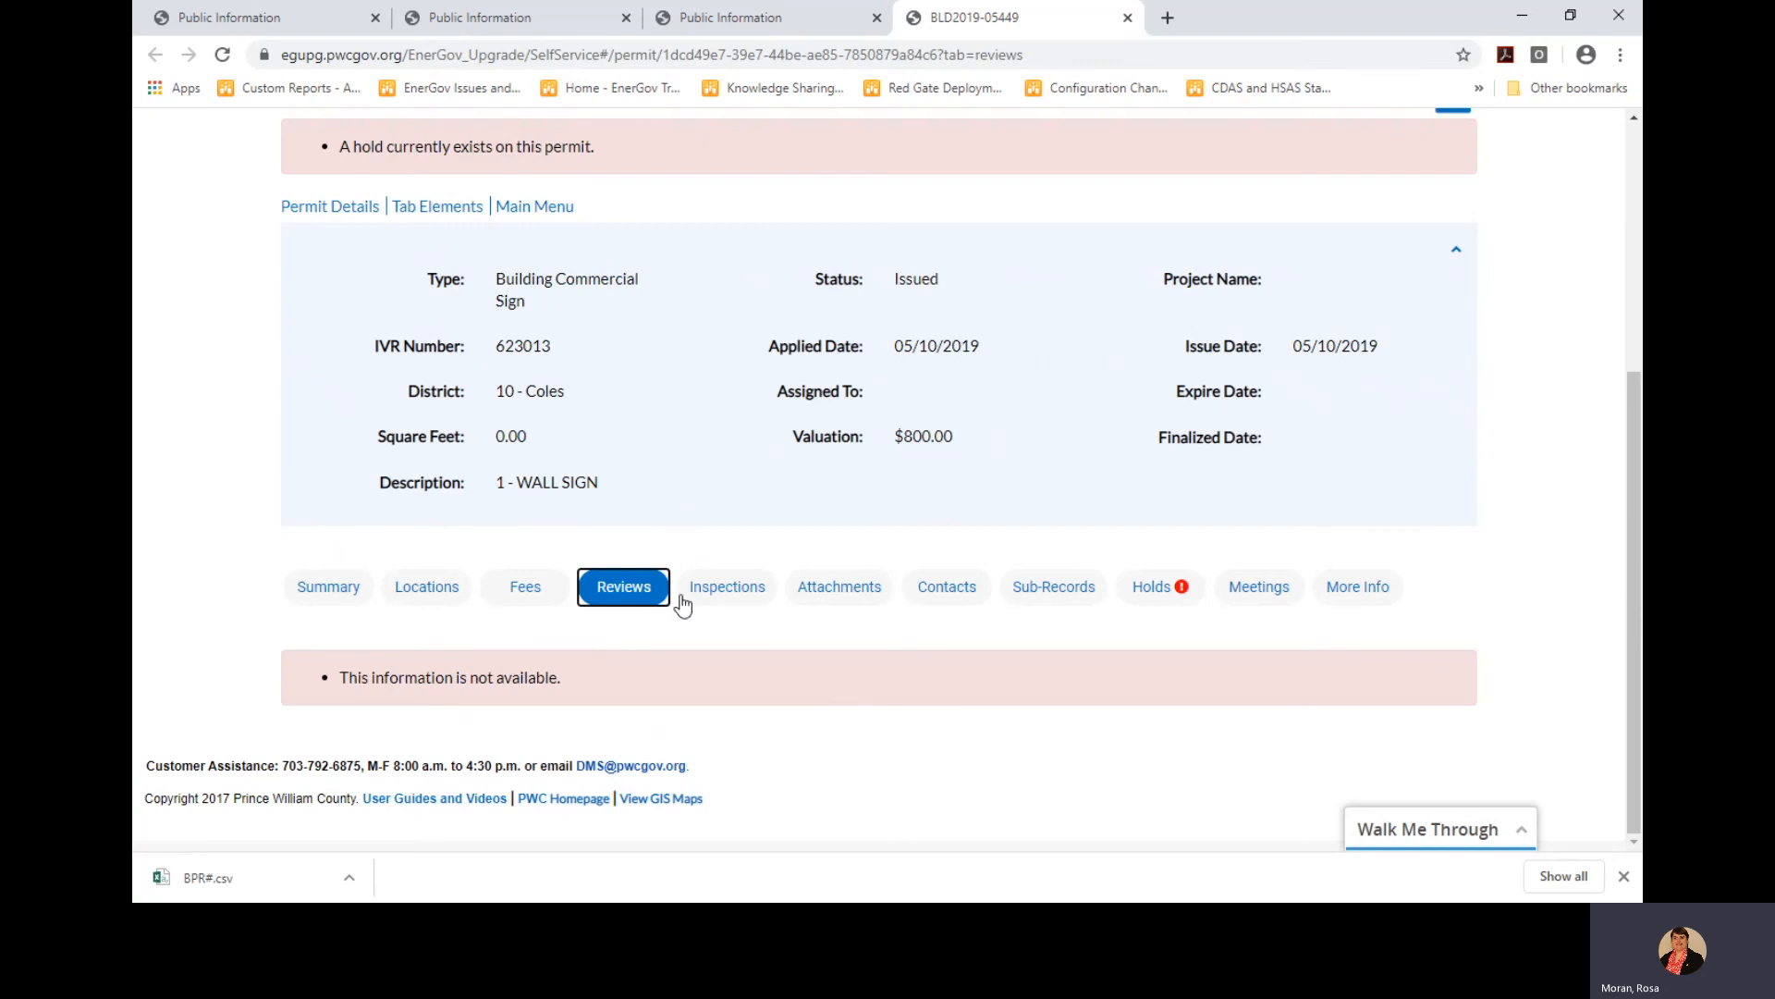
# Show the permit's three existing inspections, one rejected, and two inspections available to request
pyautogui.click(715, 592)
pyautogui.scroll(-2, 842, 616)
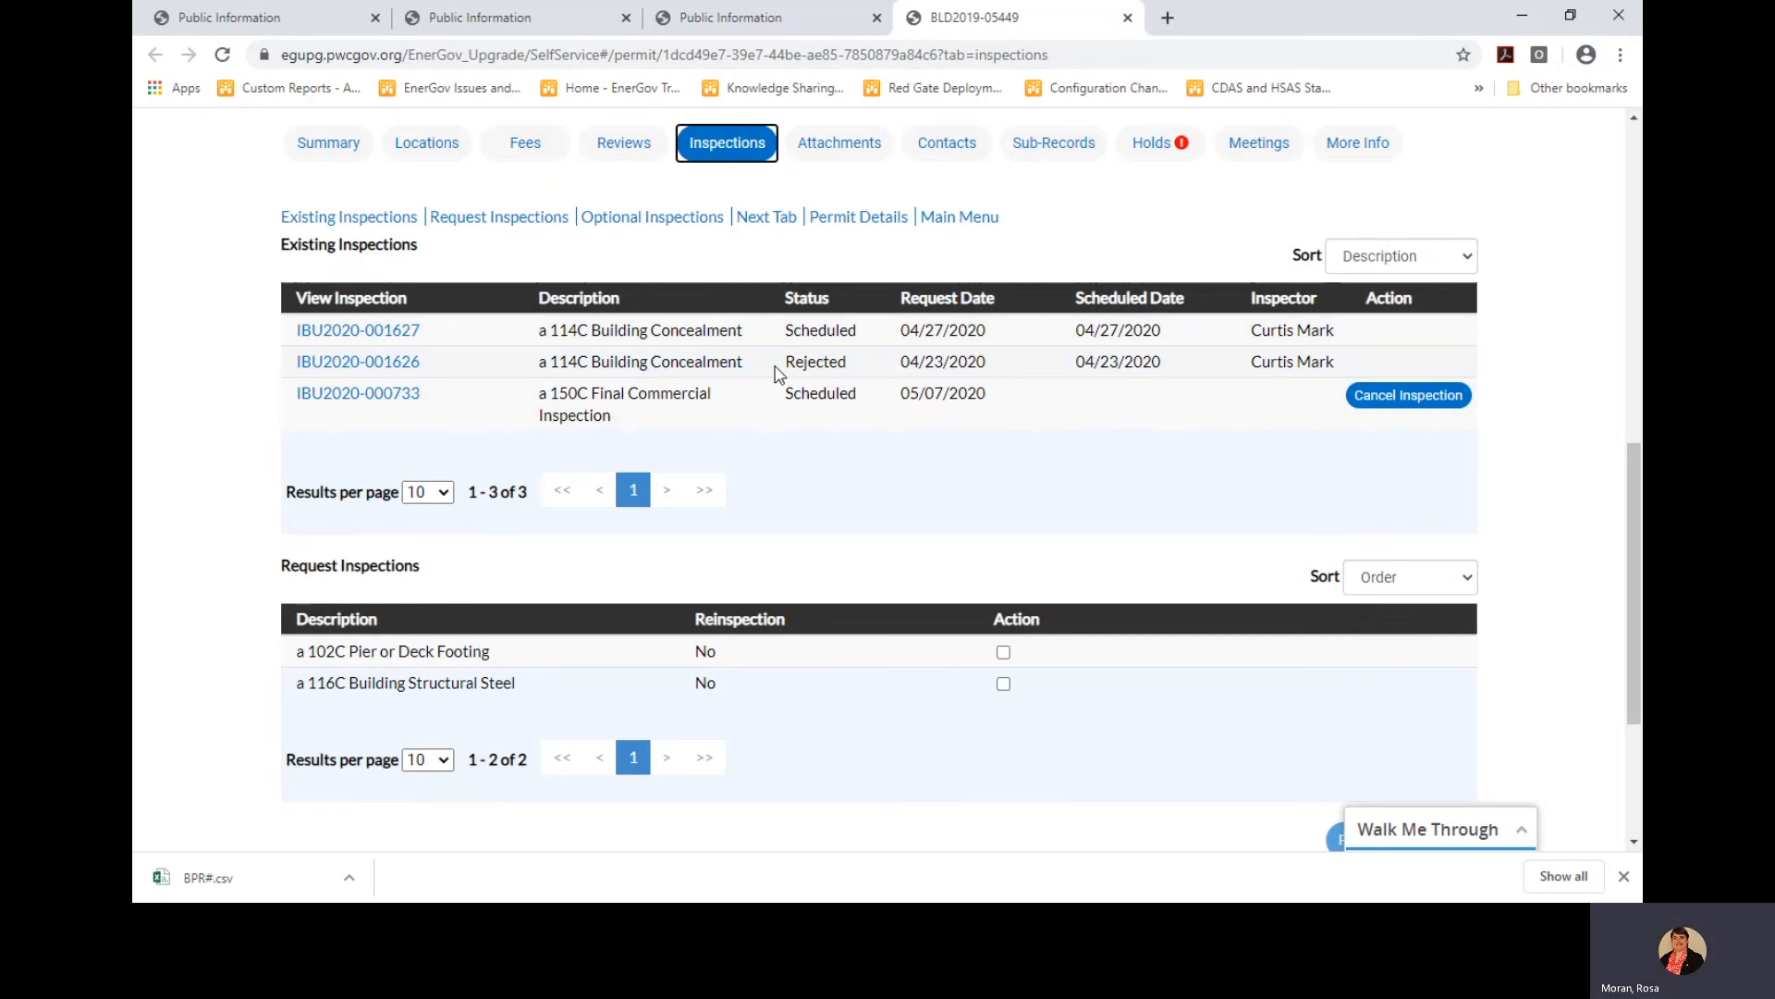
pyautogui.click(347, 368)
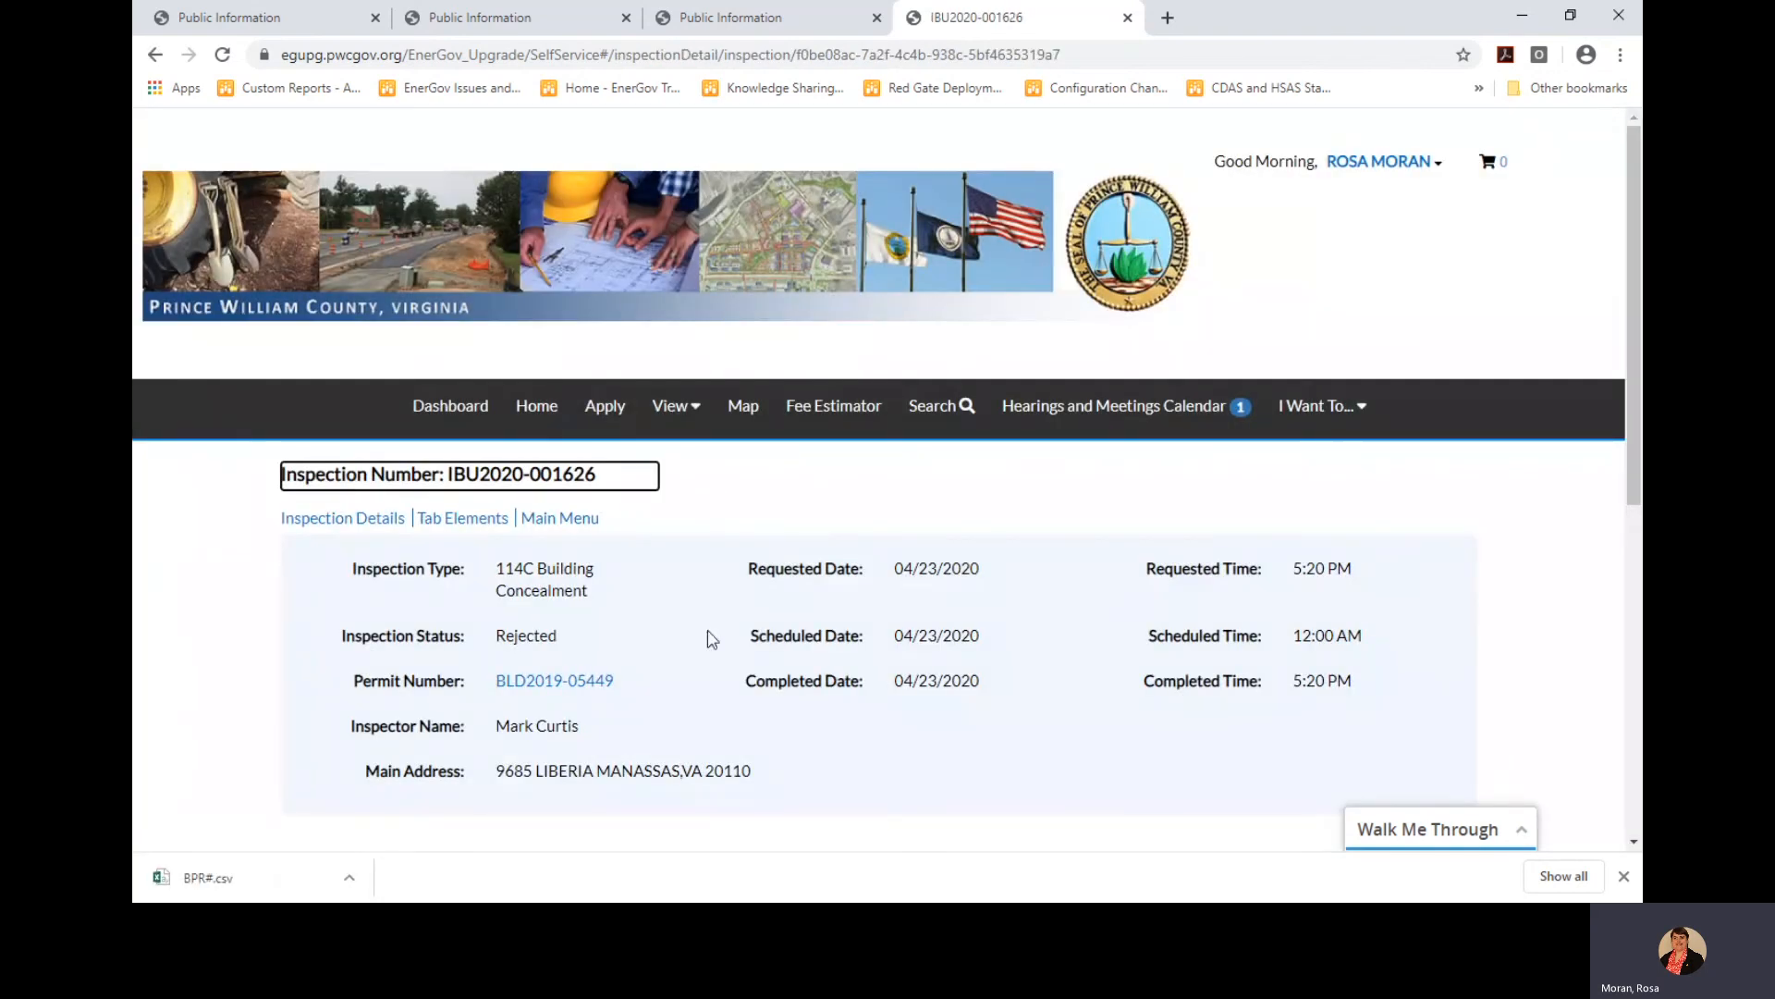
pyautogui.scroll(-2, 753, 659)
pyautogui.scroll(-2, 760, 649)
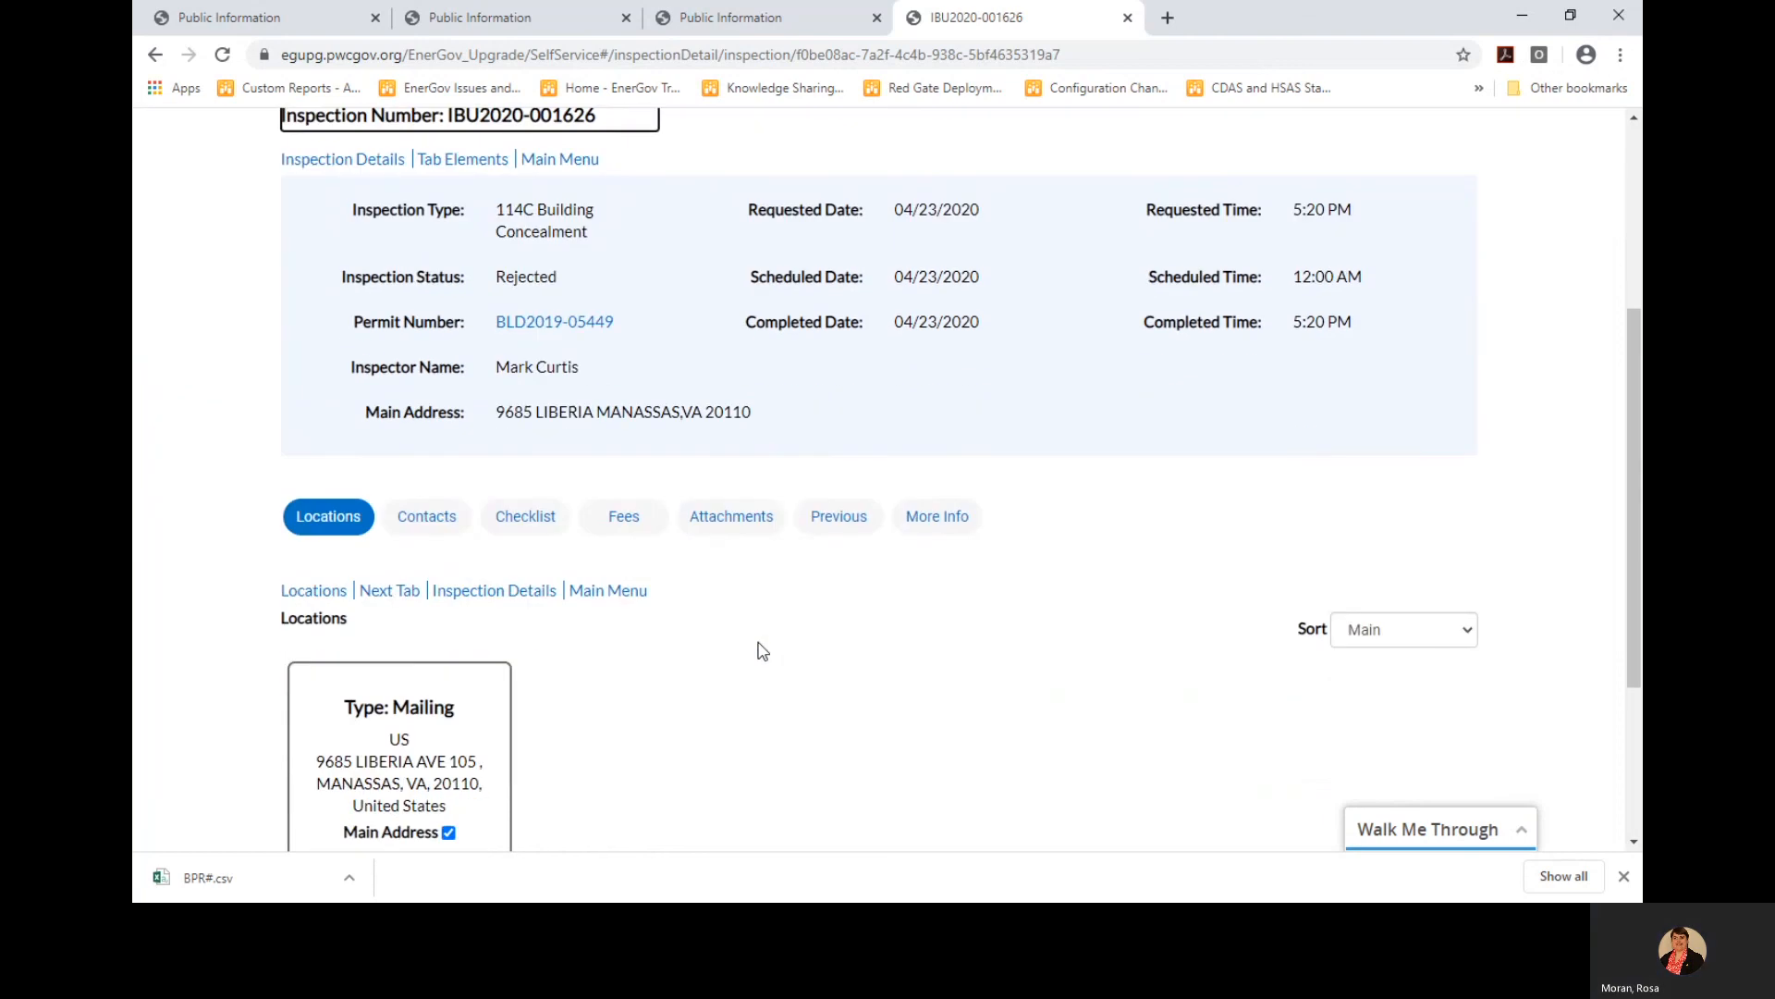
pyautogui.click(525, 488)
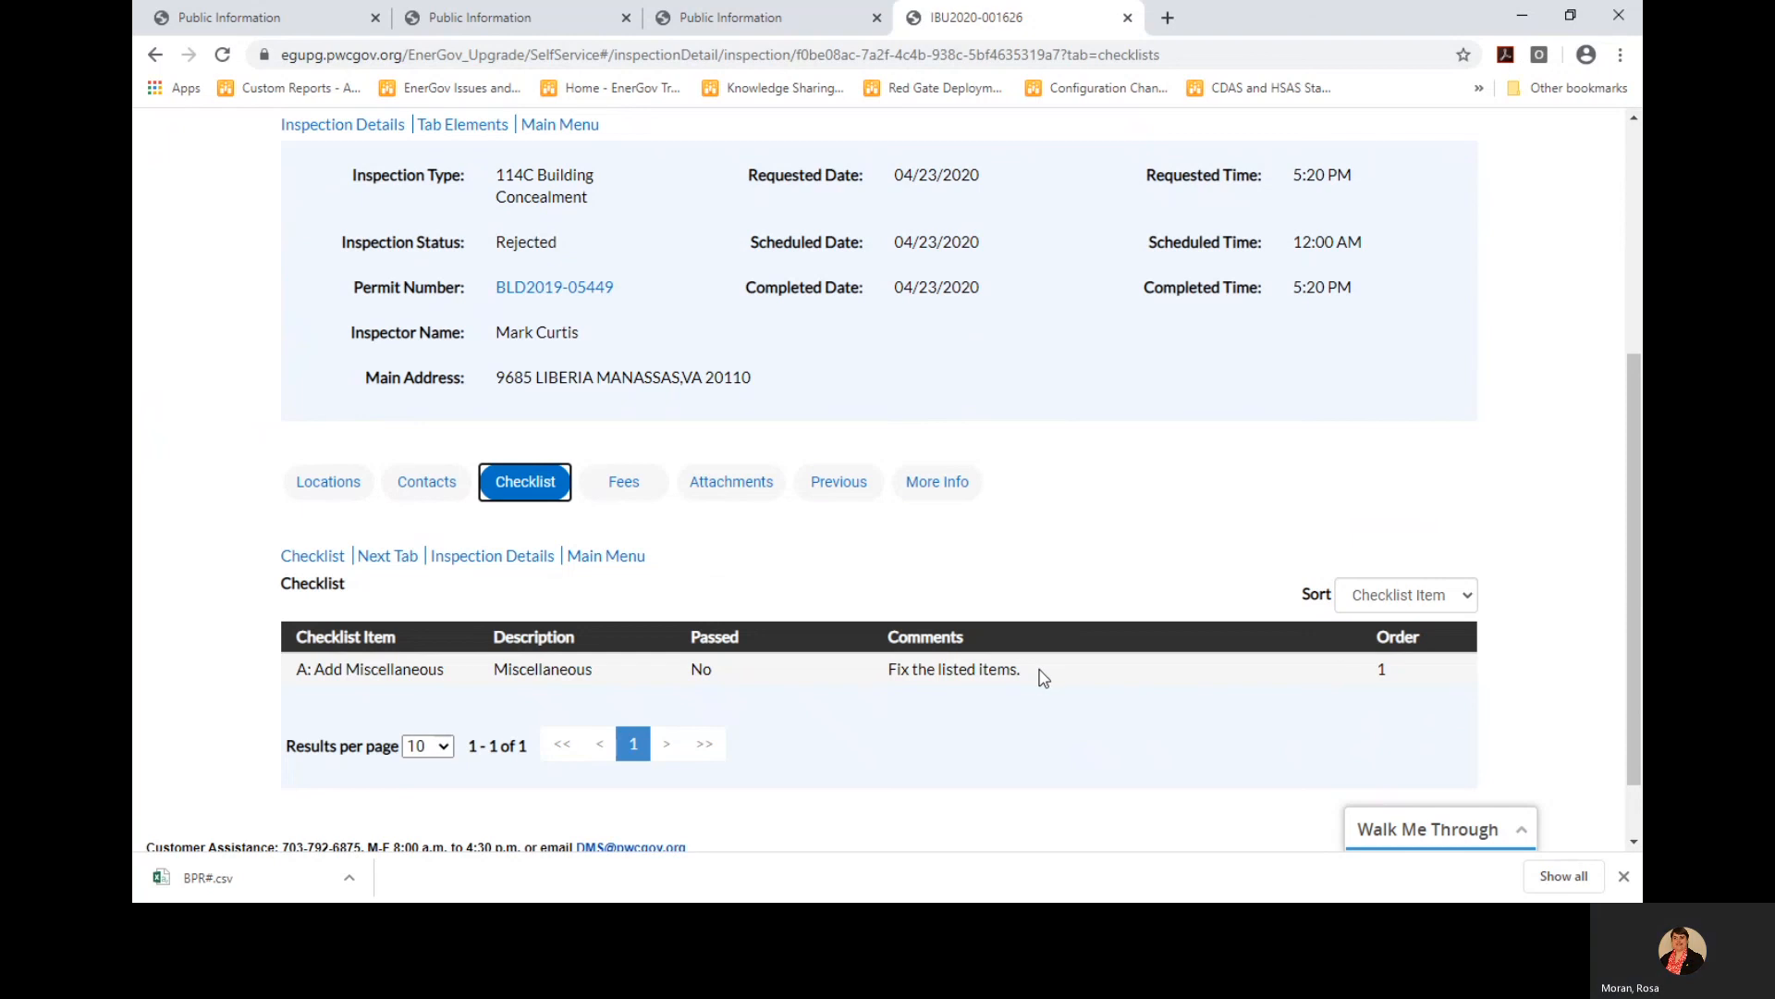
pyautogui.click(735, 494)
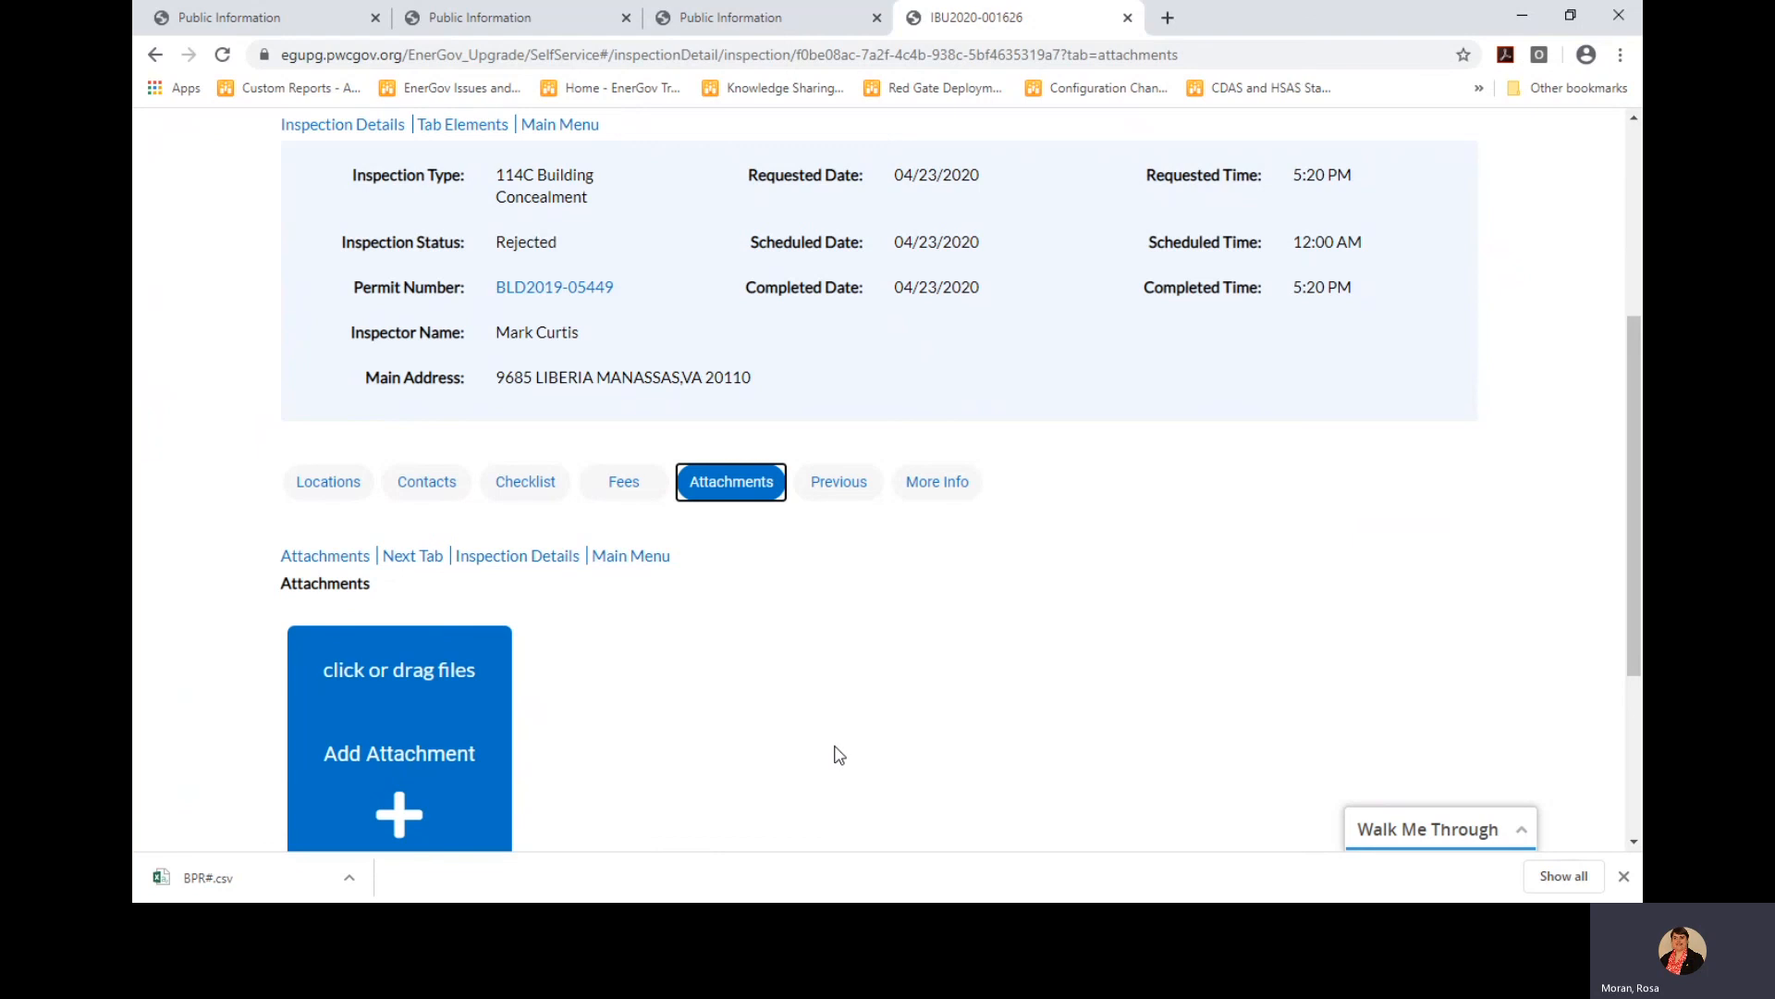
pyautogui.click(523, 495)
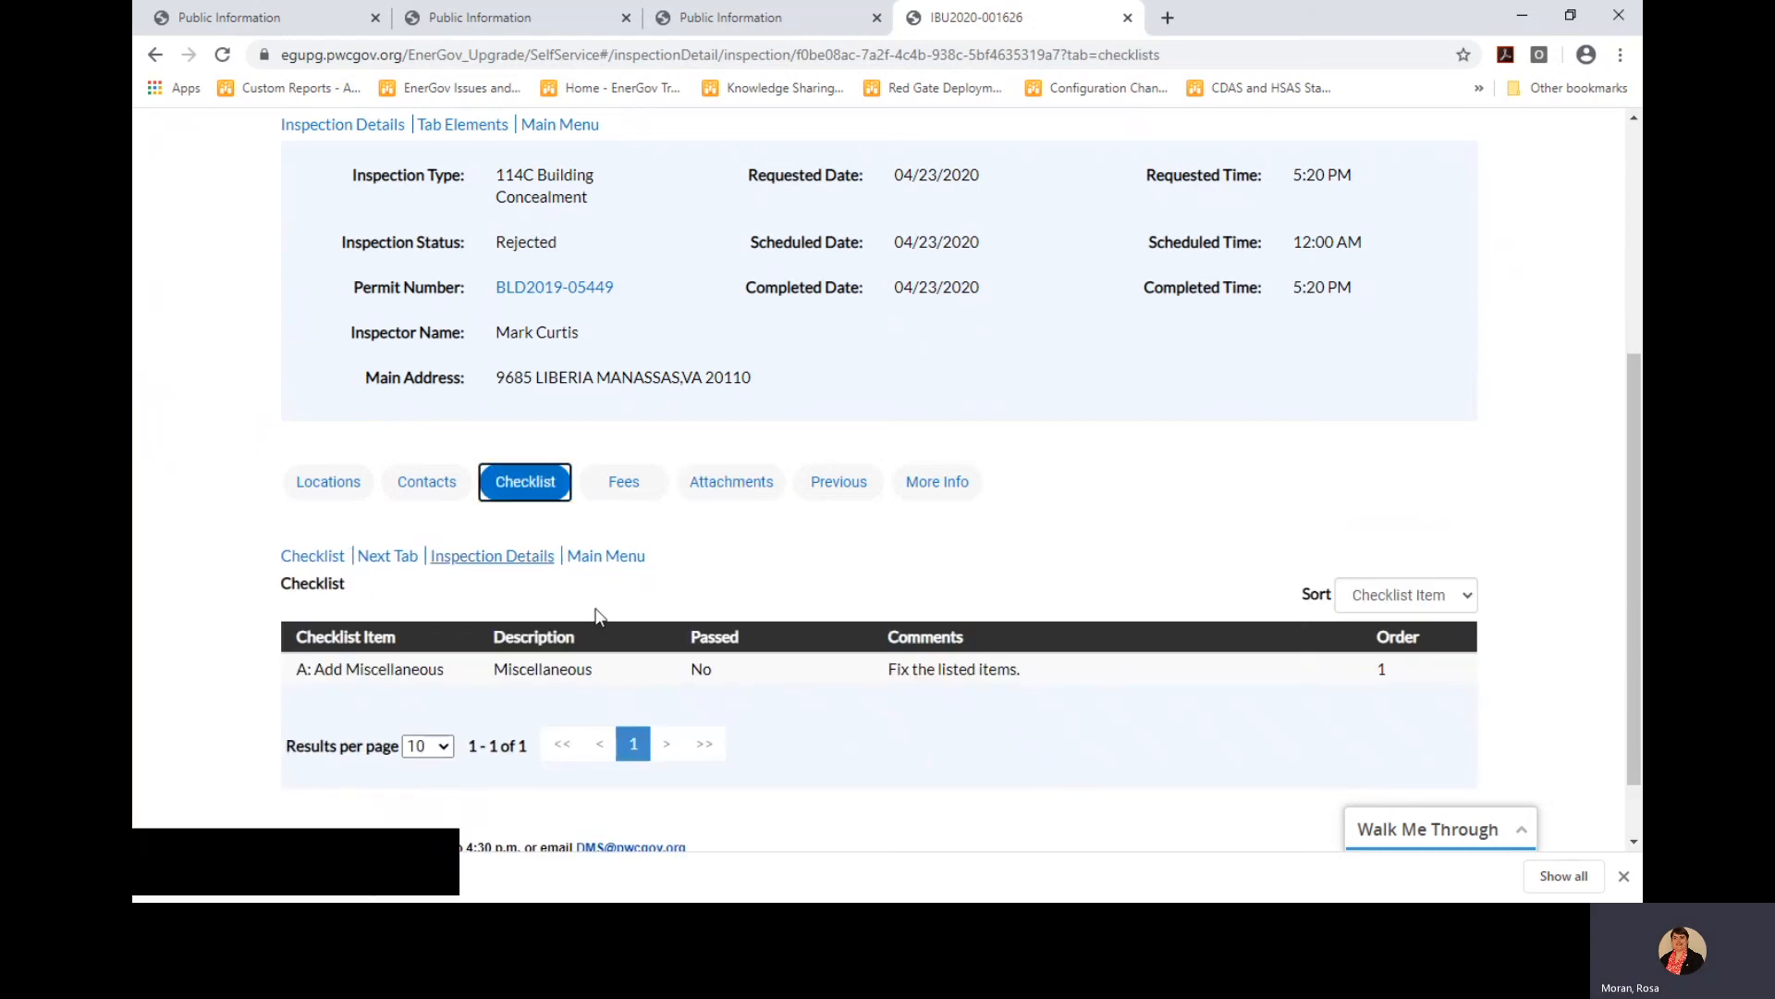
pyautogui.scroll(2, 857, 644)
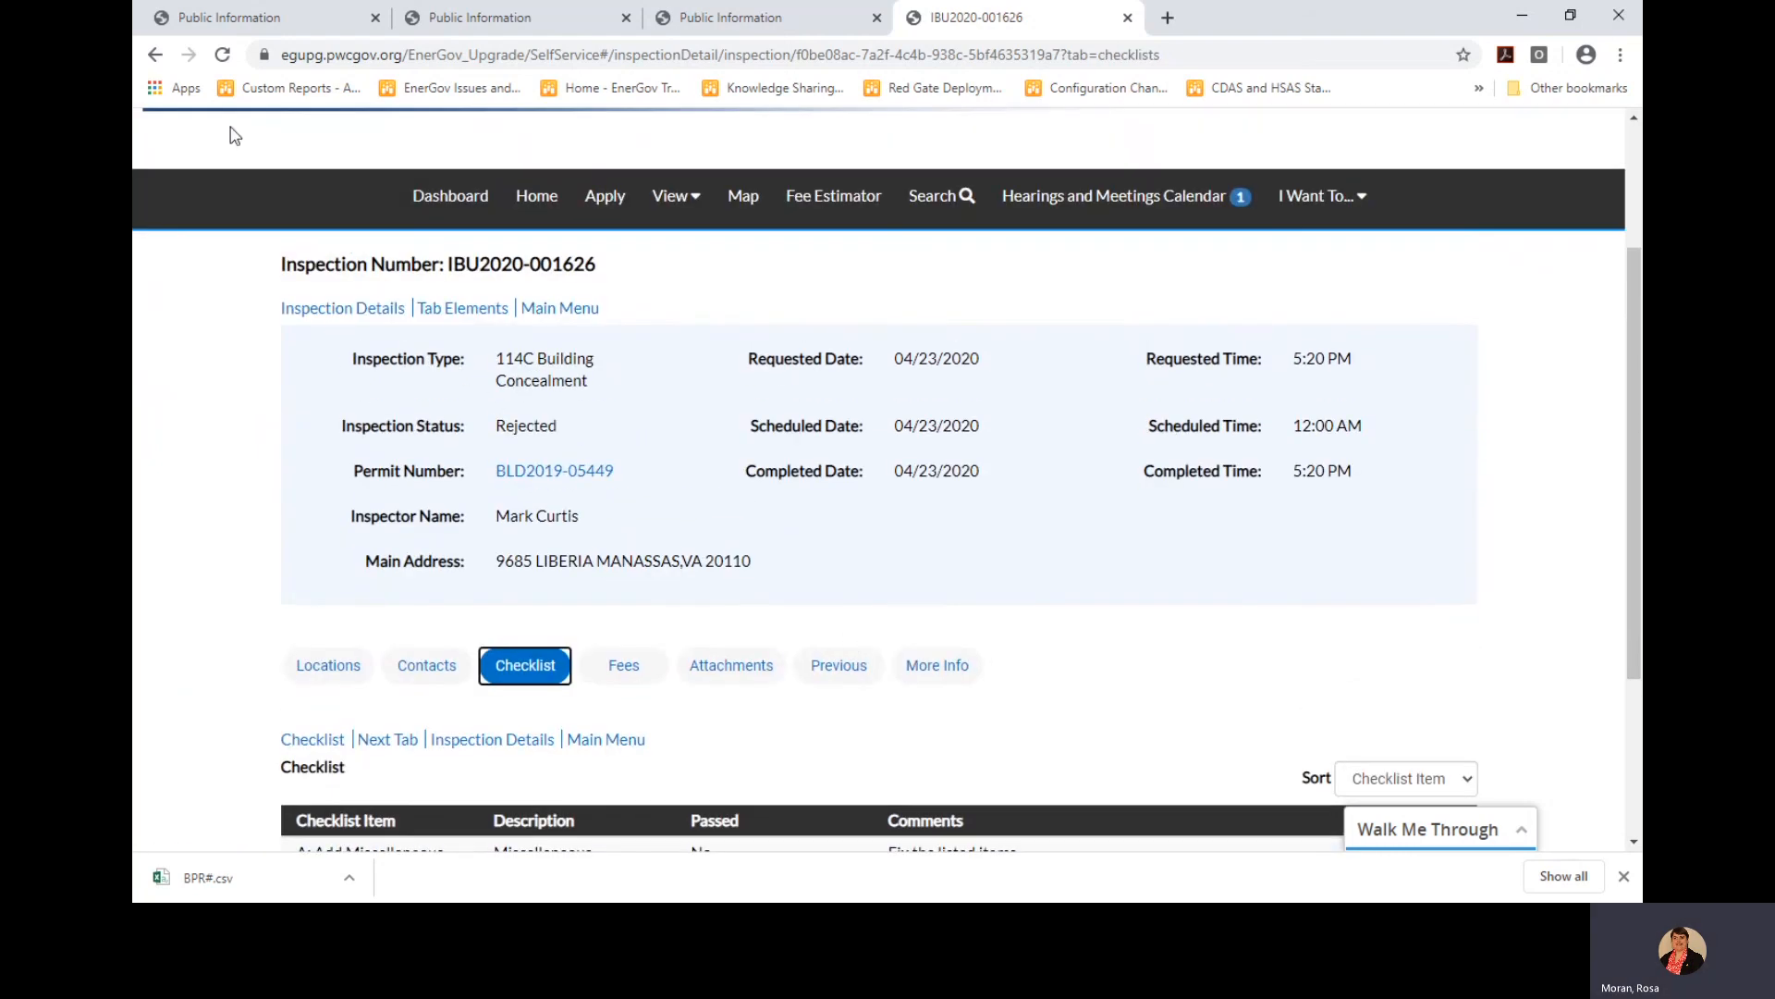
# Go back to permit BLD2019-05449's inspections list and scroll through it
pyautogui.click(157, 56)
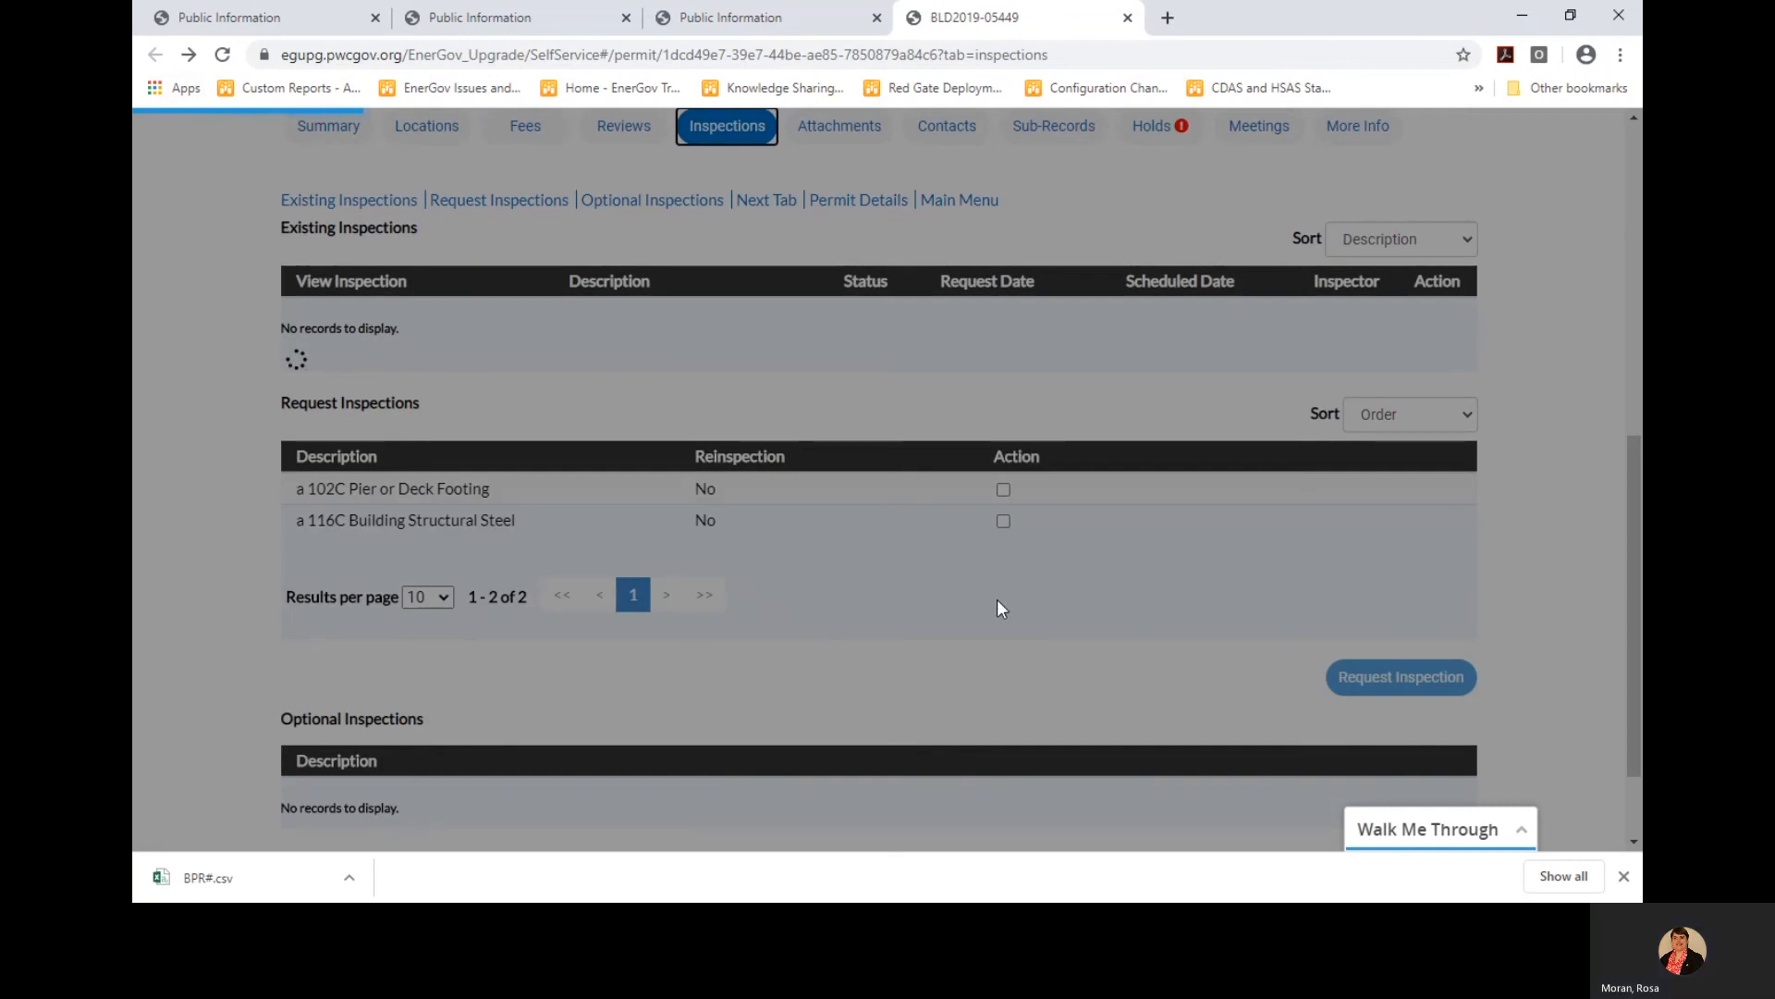
pyautogui.scroll(-3, 920, 600)
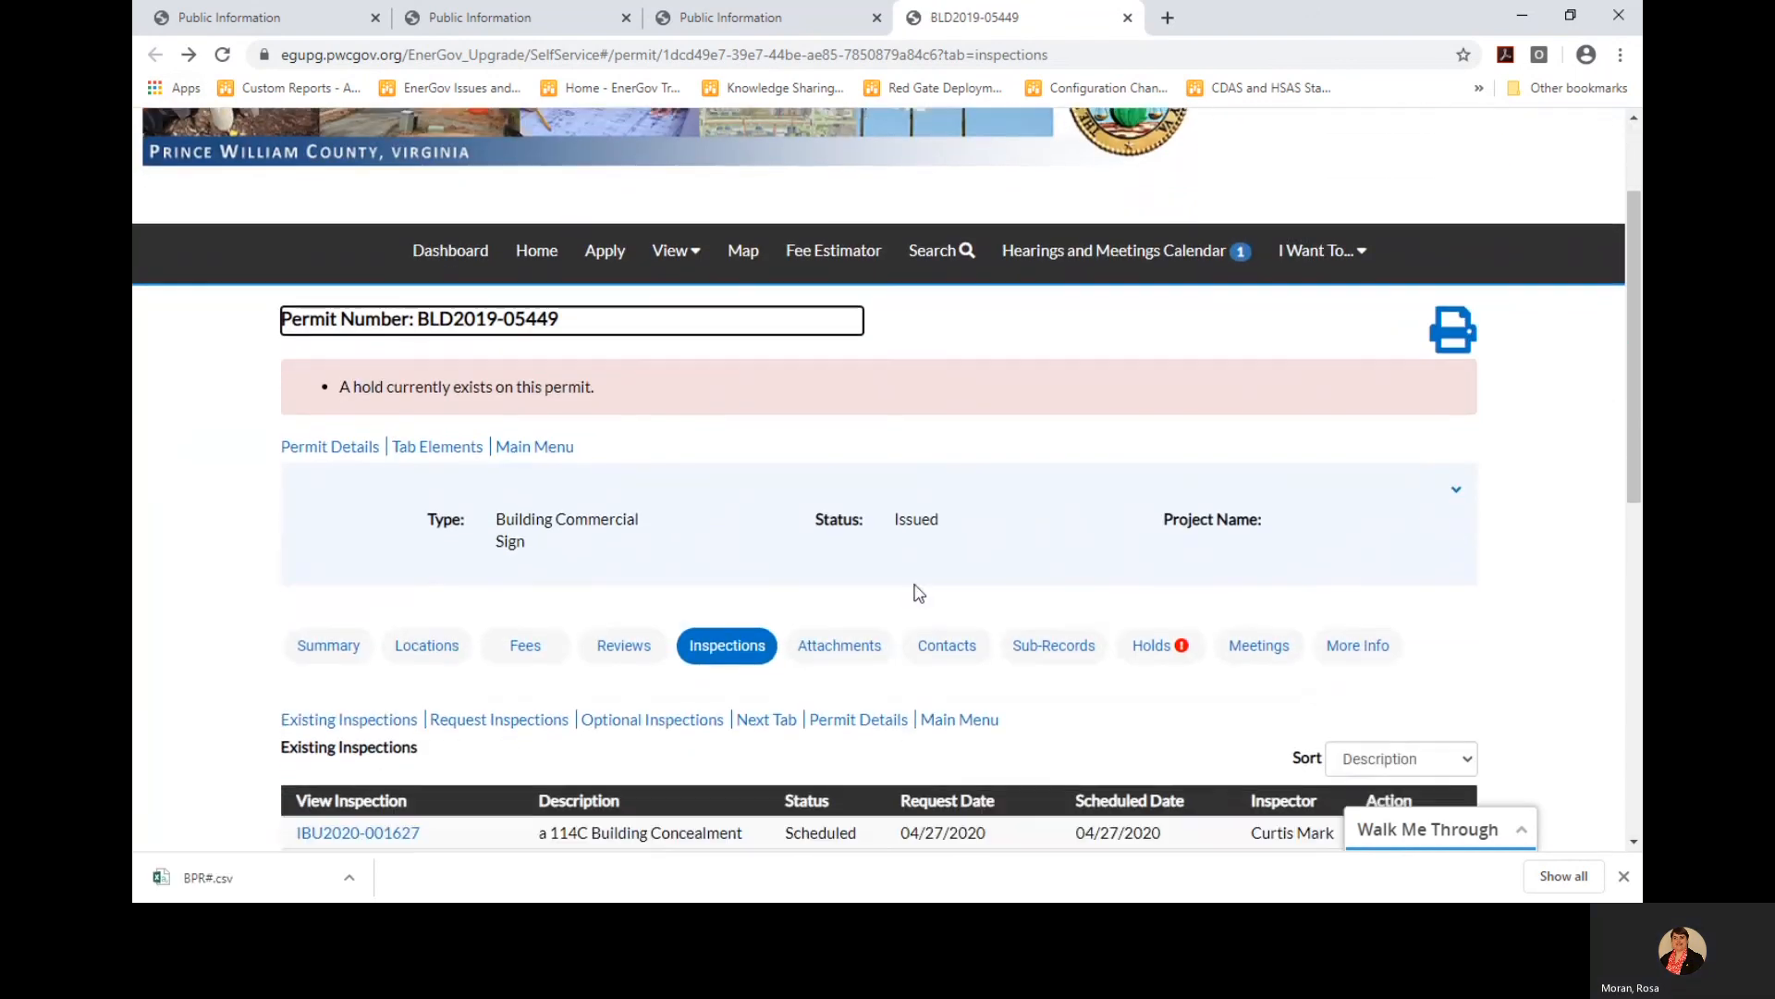
pyautogui.scroll(-3, 918, 593)
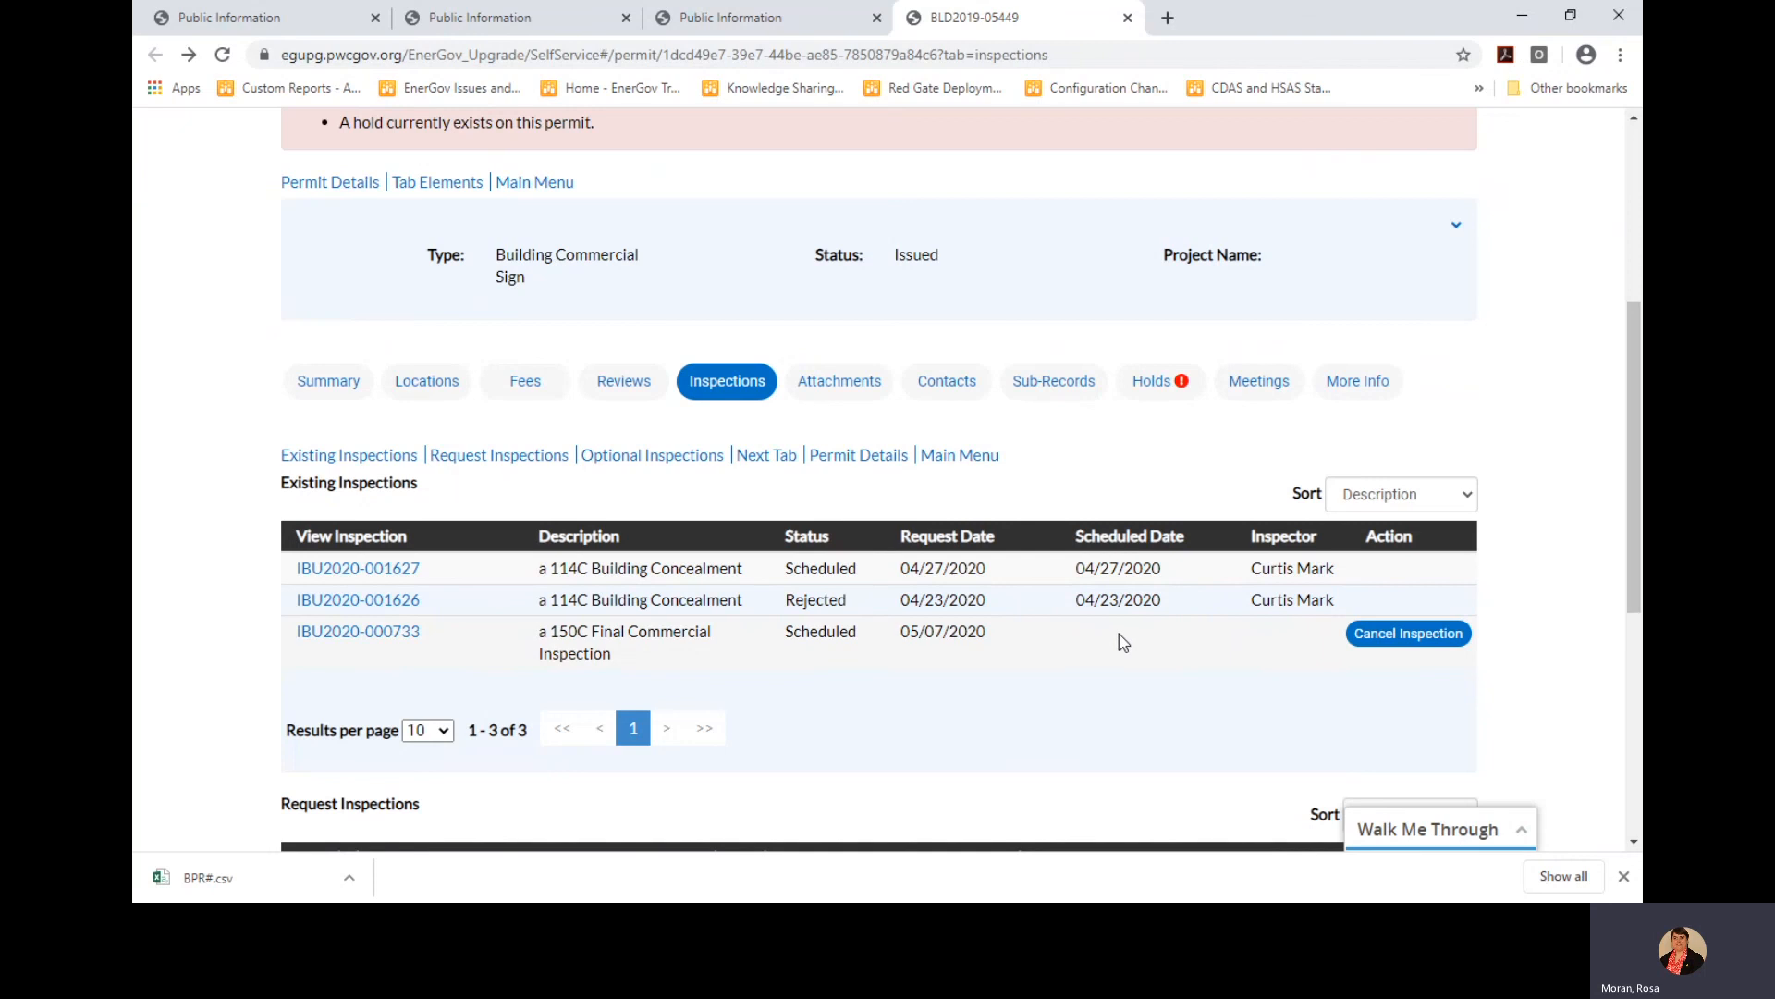
pyautogui.scroll(1, 1082, 646)
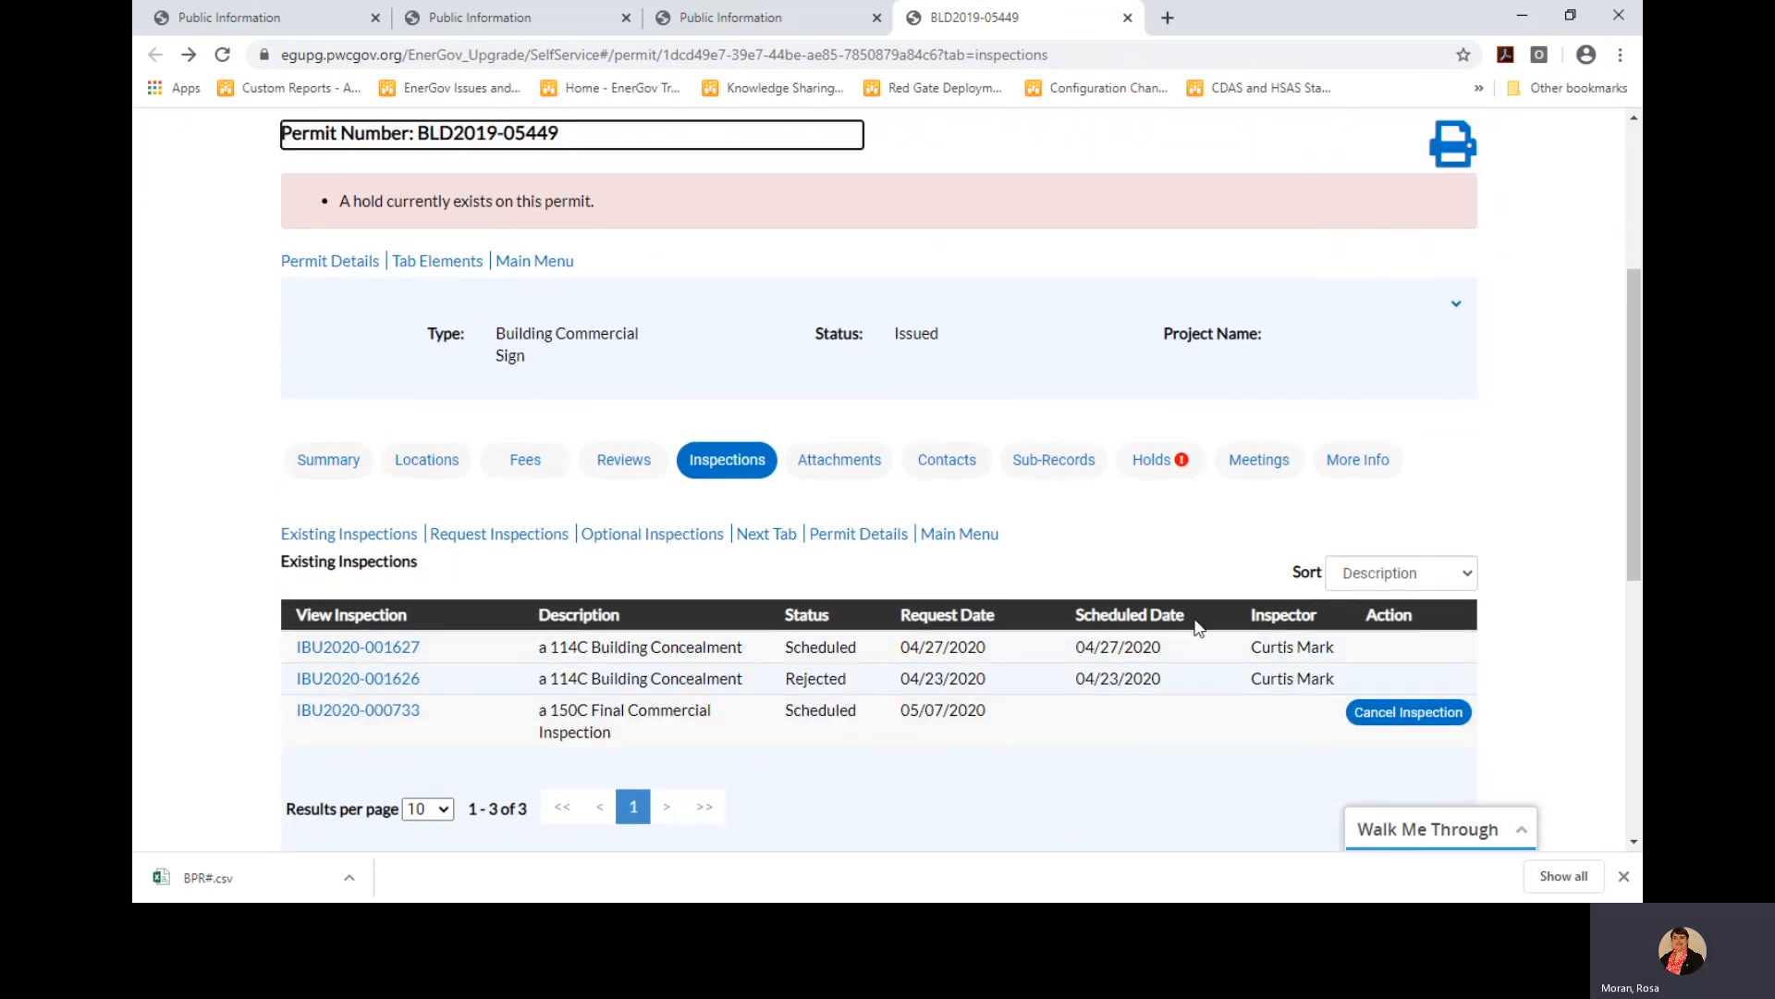
pyautogui.scroll(1, 990, 647)
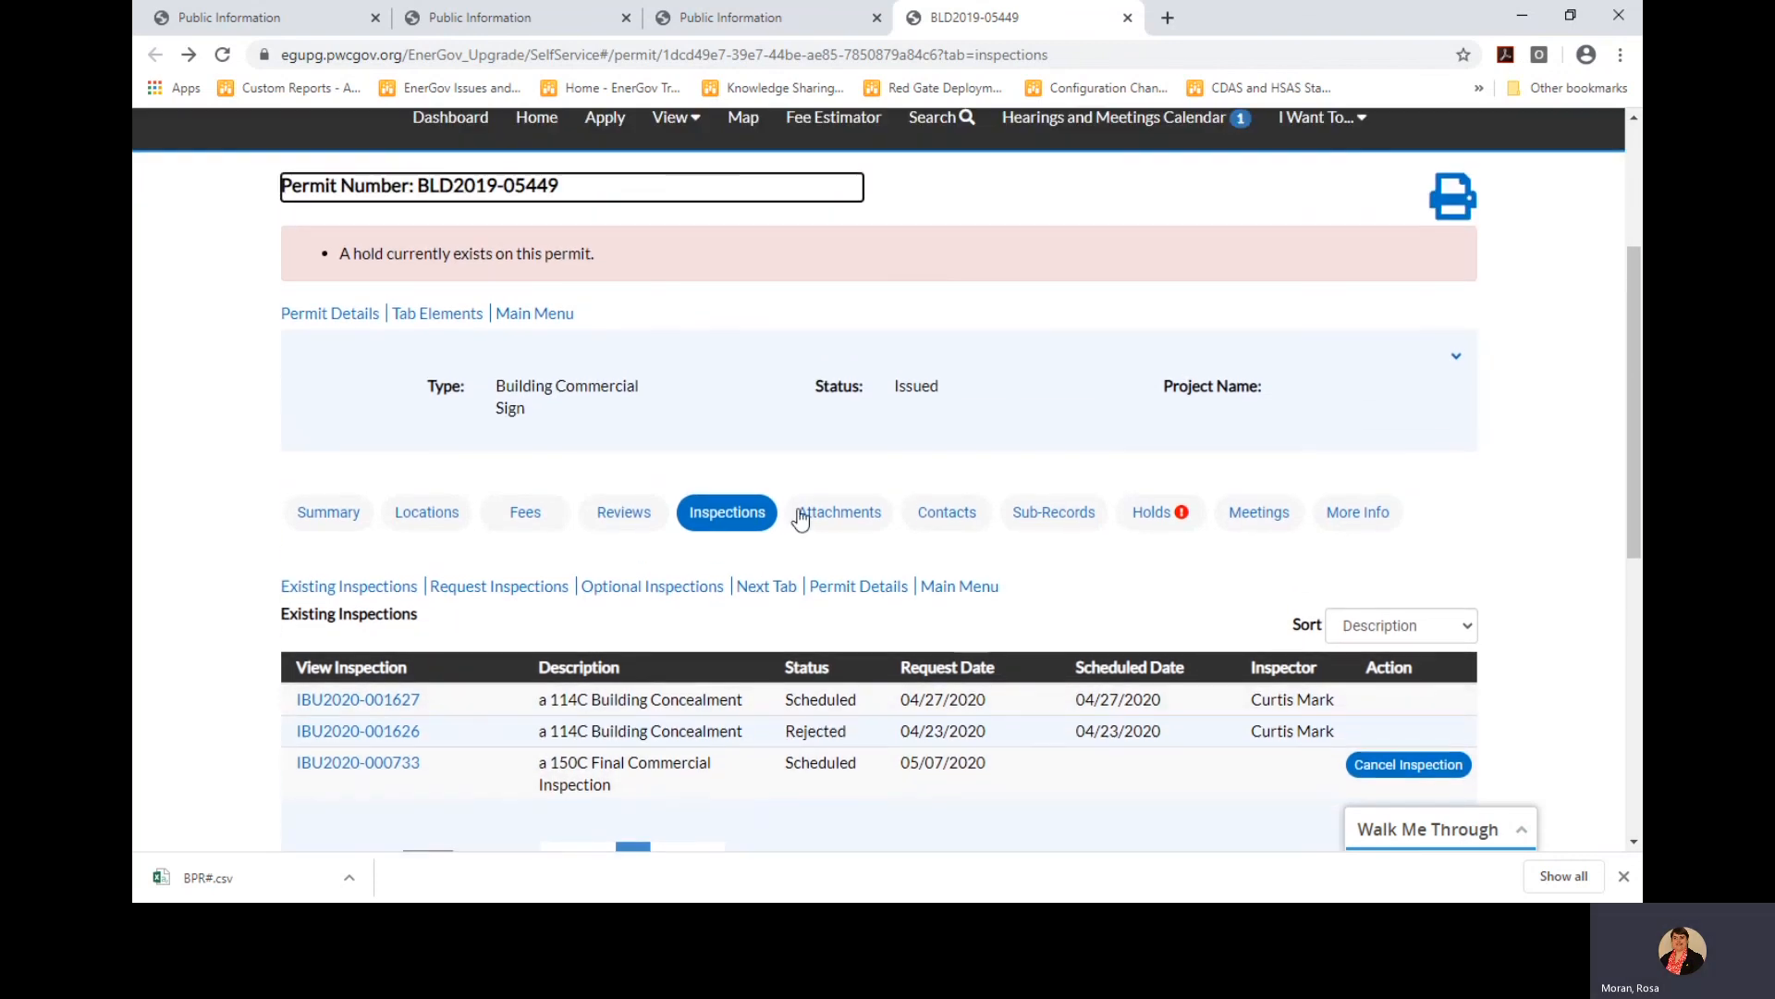
# View the permit's attachments: two PDF files uploaded 05/10/2019
pyautogui.click(829, 514)
pyautogui.scroll(-1, 929, 610)
pyautogui.scroll(-2, 931, 615)
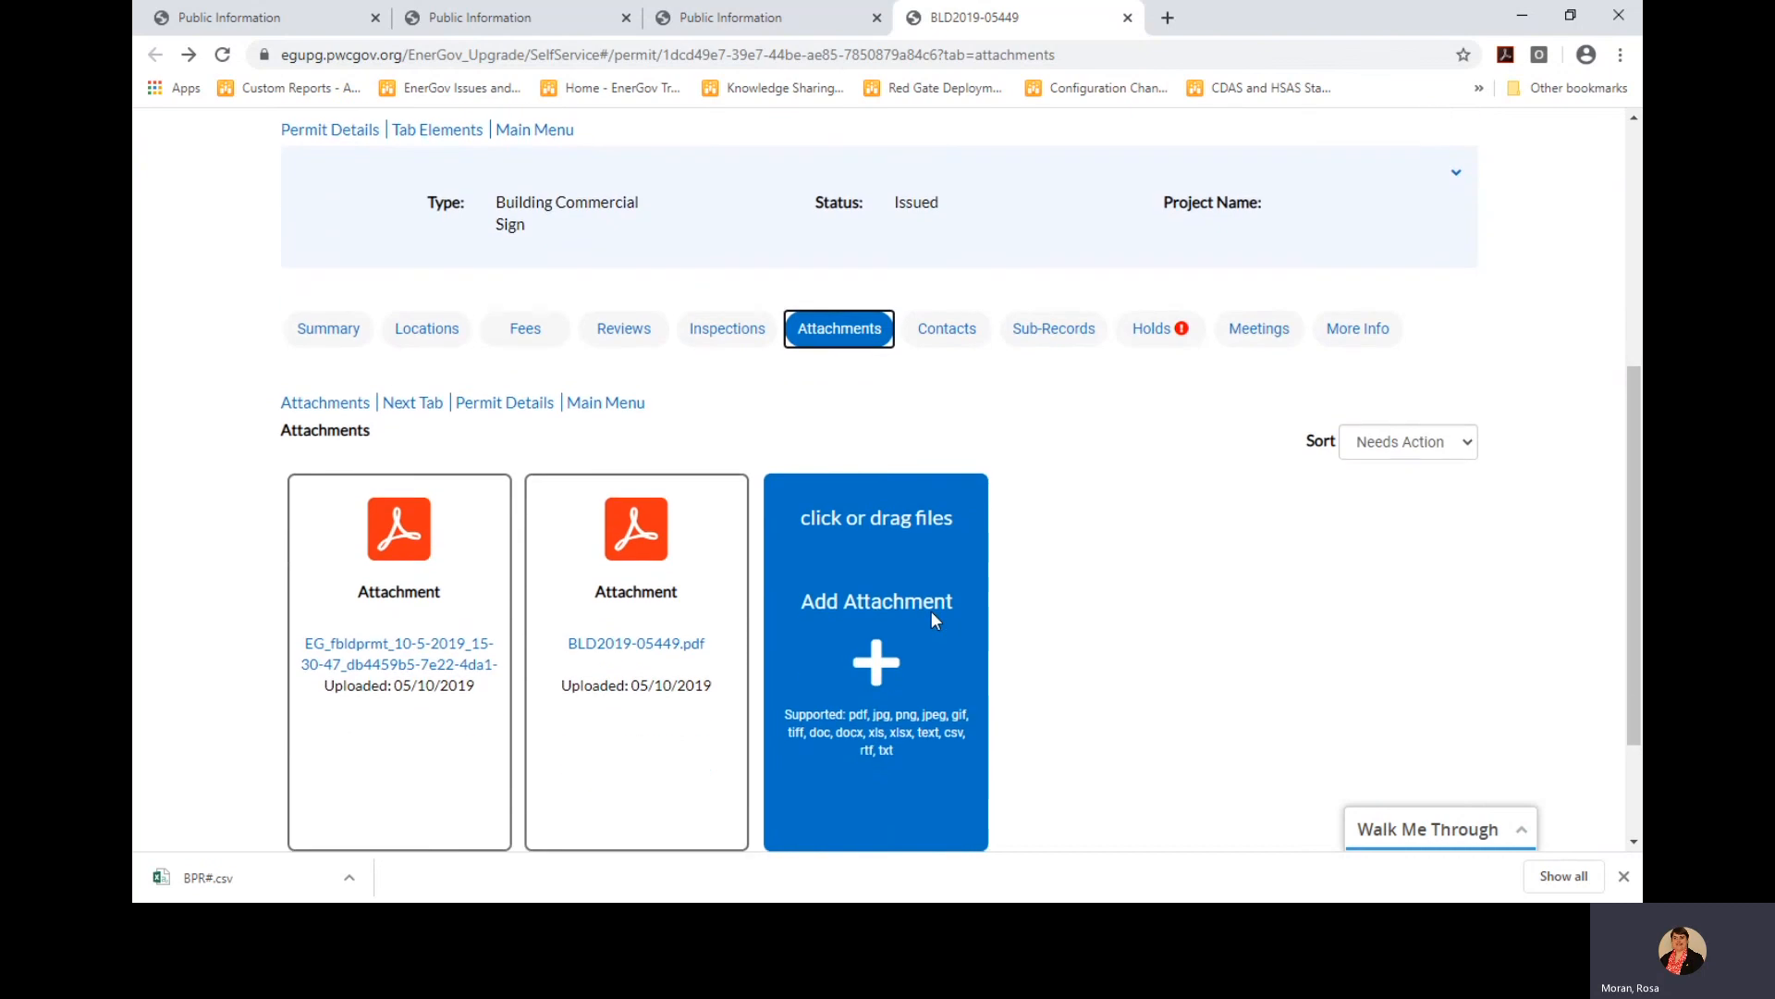
pyautogui.scroll(2, 932, 615)
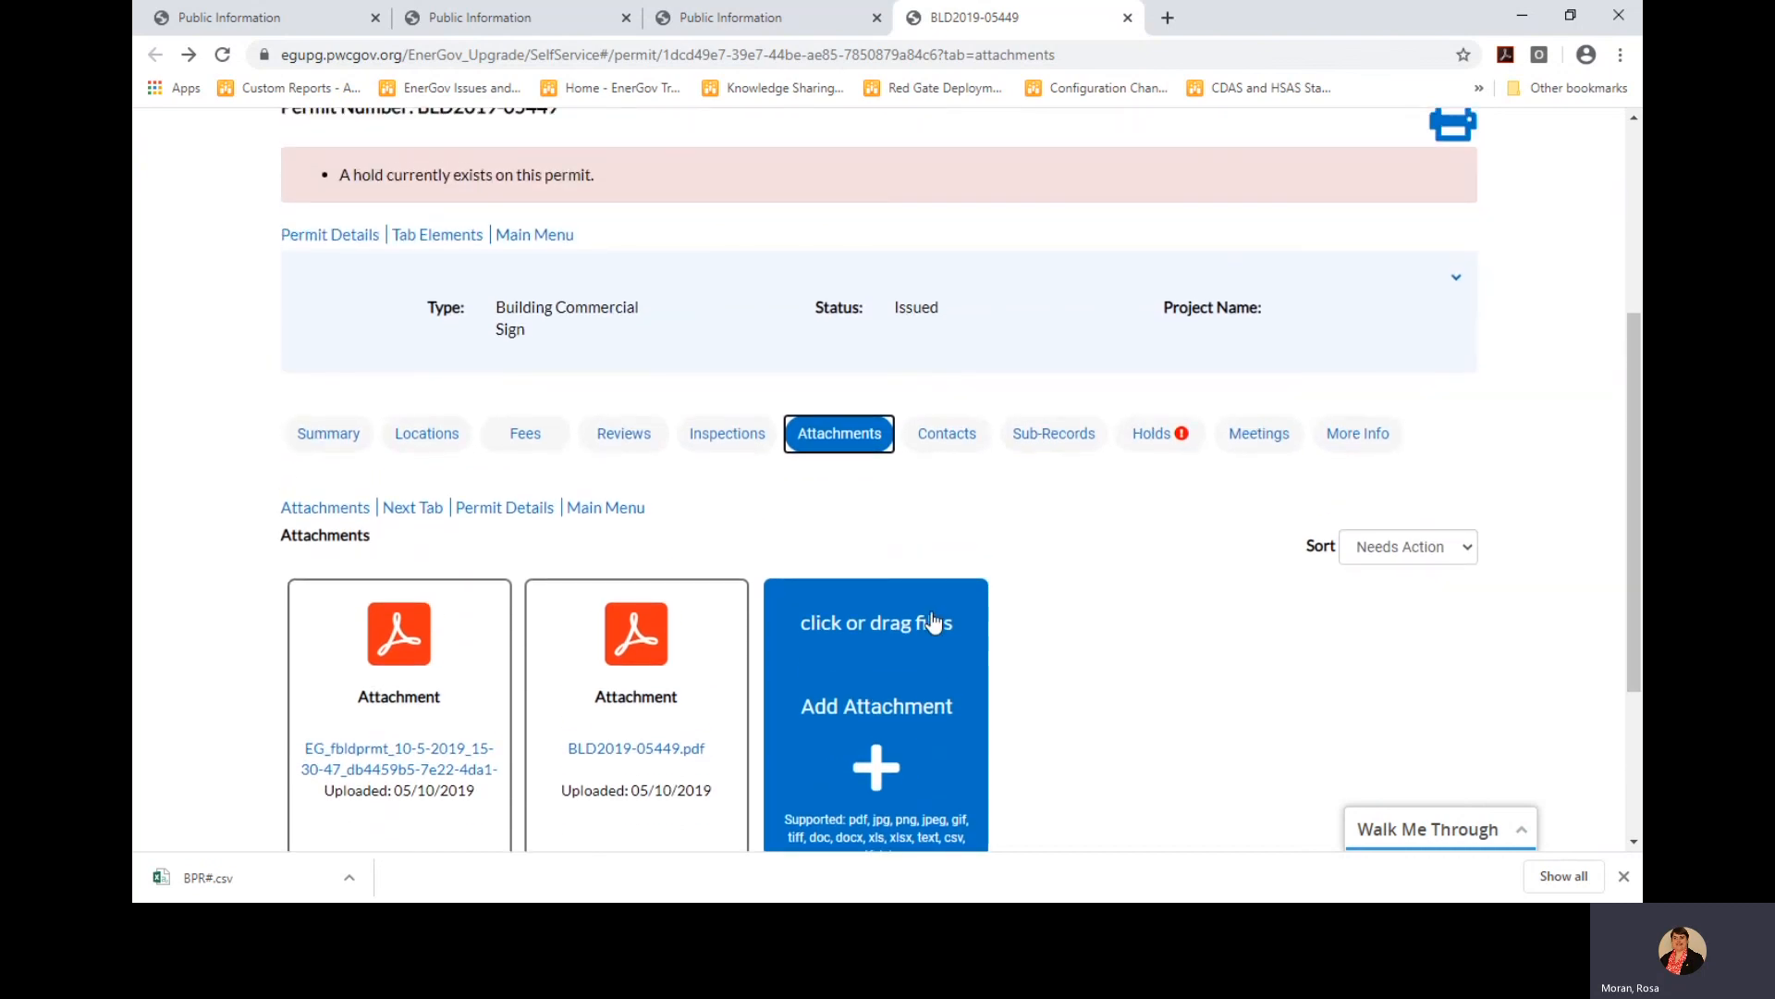
pyautogui.scroll(1, 934, 622)
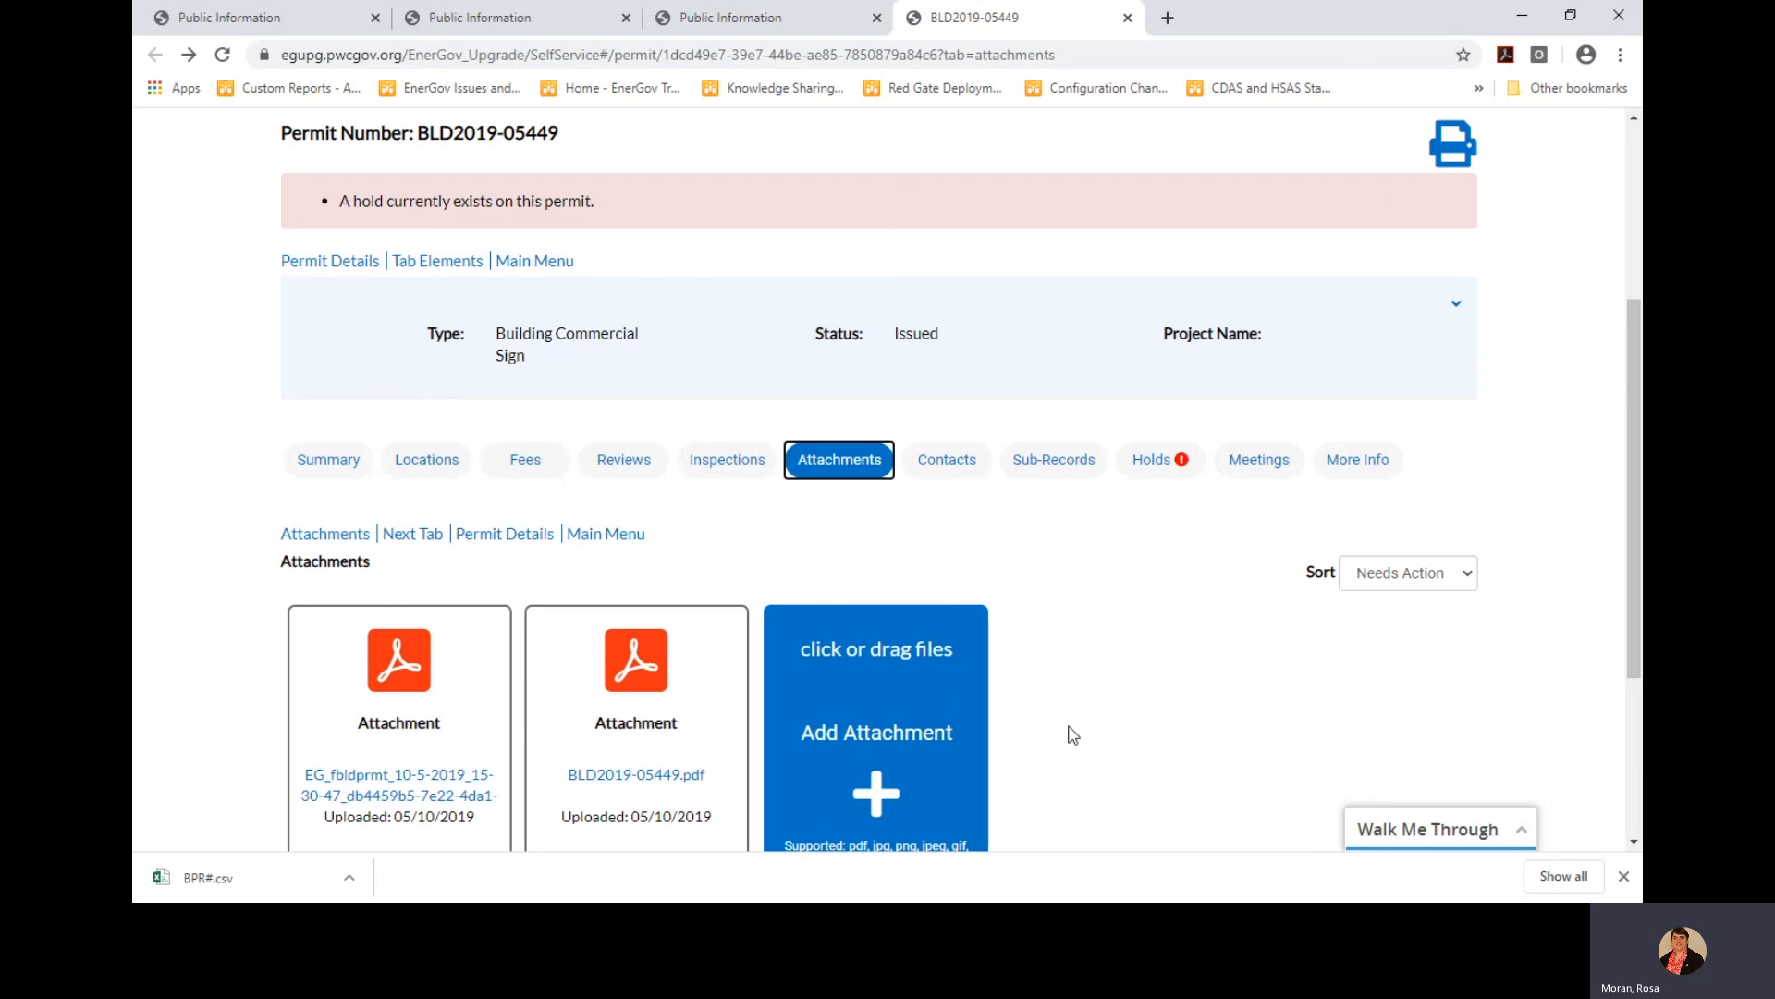
pyautogui.scroll(1, 1058, 689)
# Review the permit's contacts: two authorized agents and a contractor
pyautogui.click(934, 526)
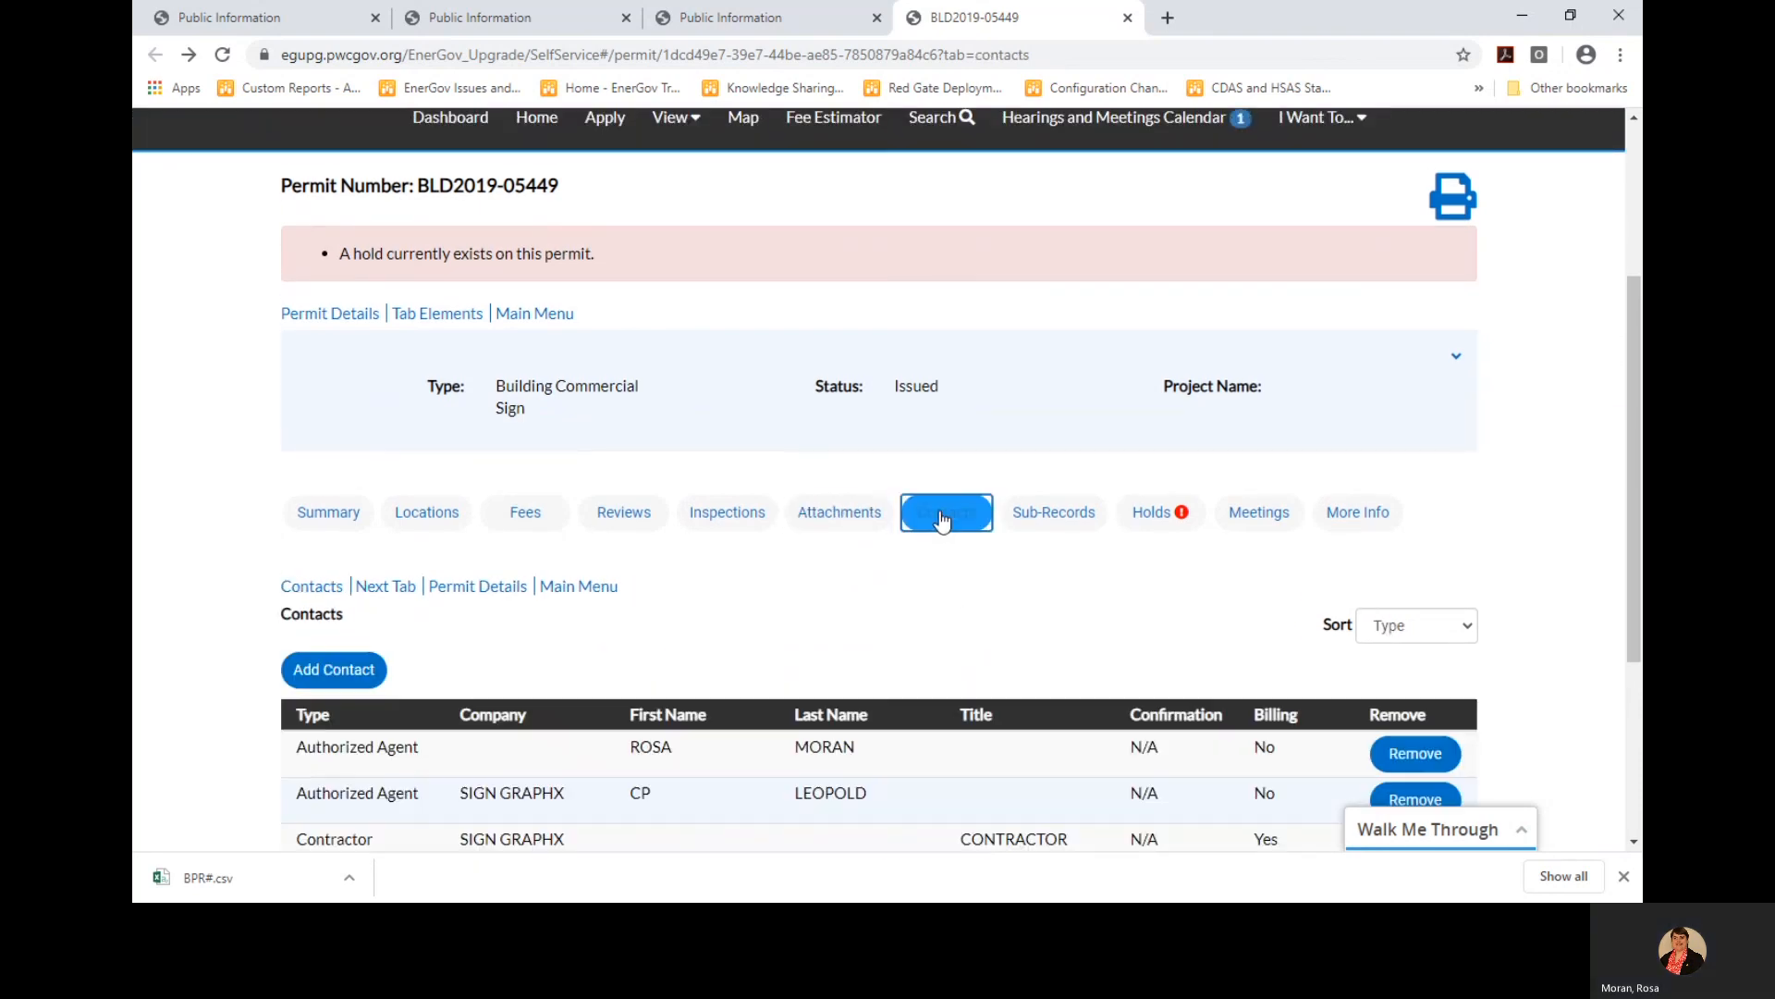
pyautogui.scroll(-3, 970, 673)
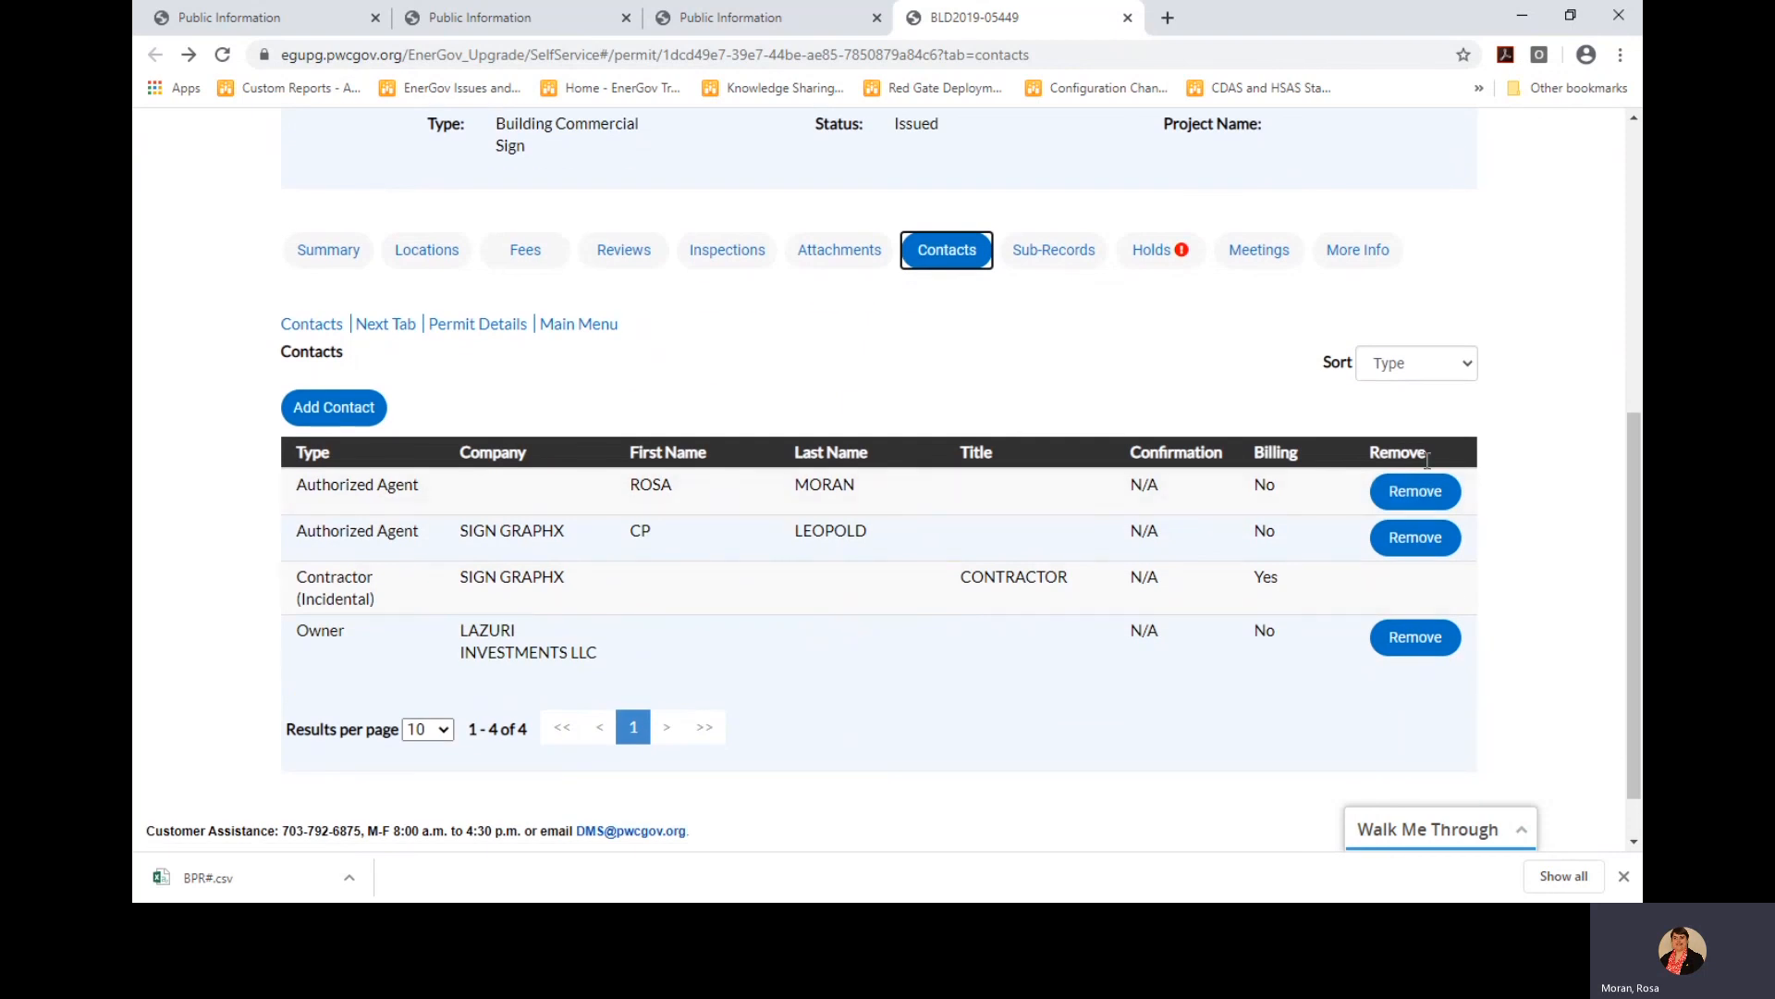
pyautogui.scroll(1, 1178, 662)
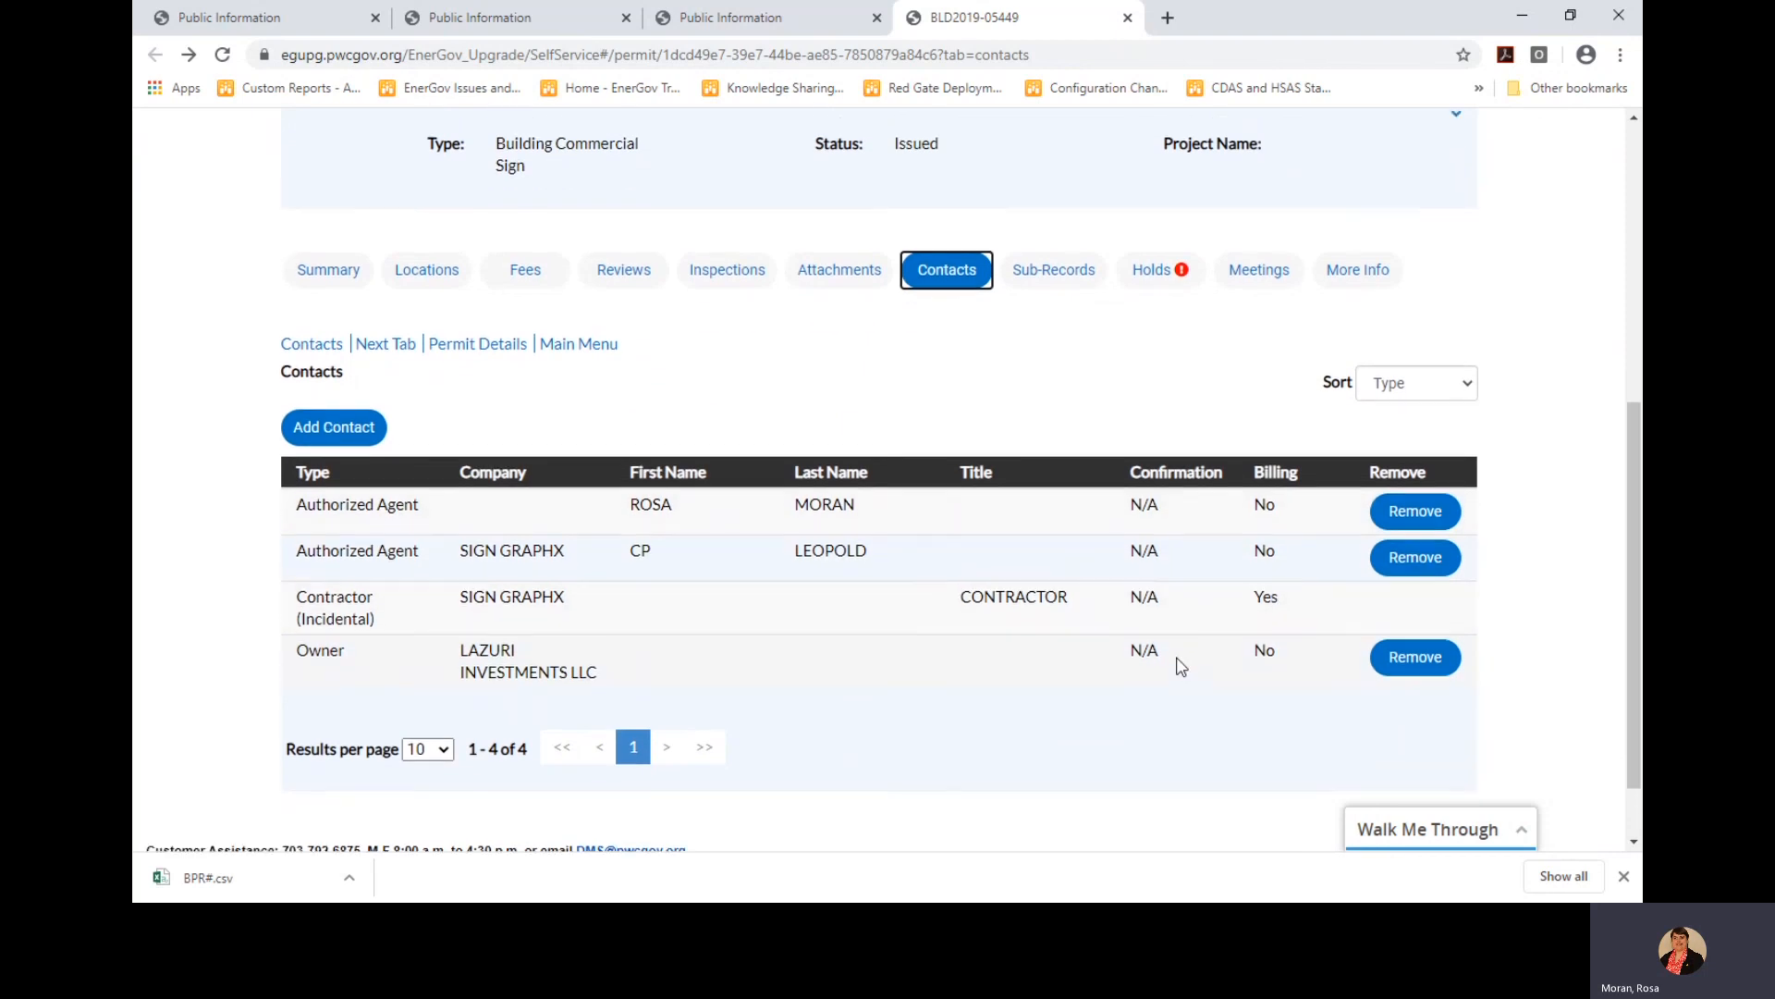
# Scroll through the Sub-Records: issued sub-permit ELE2019-04383 and approved sub-plan ZNA2019-05212
pyautogui.click(1056, 340)
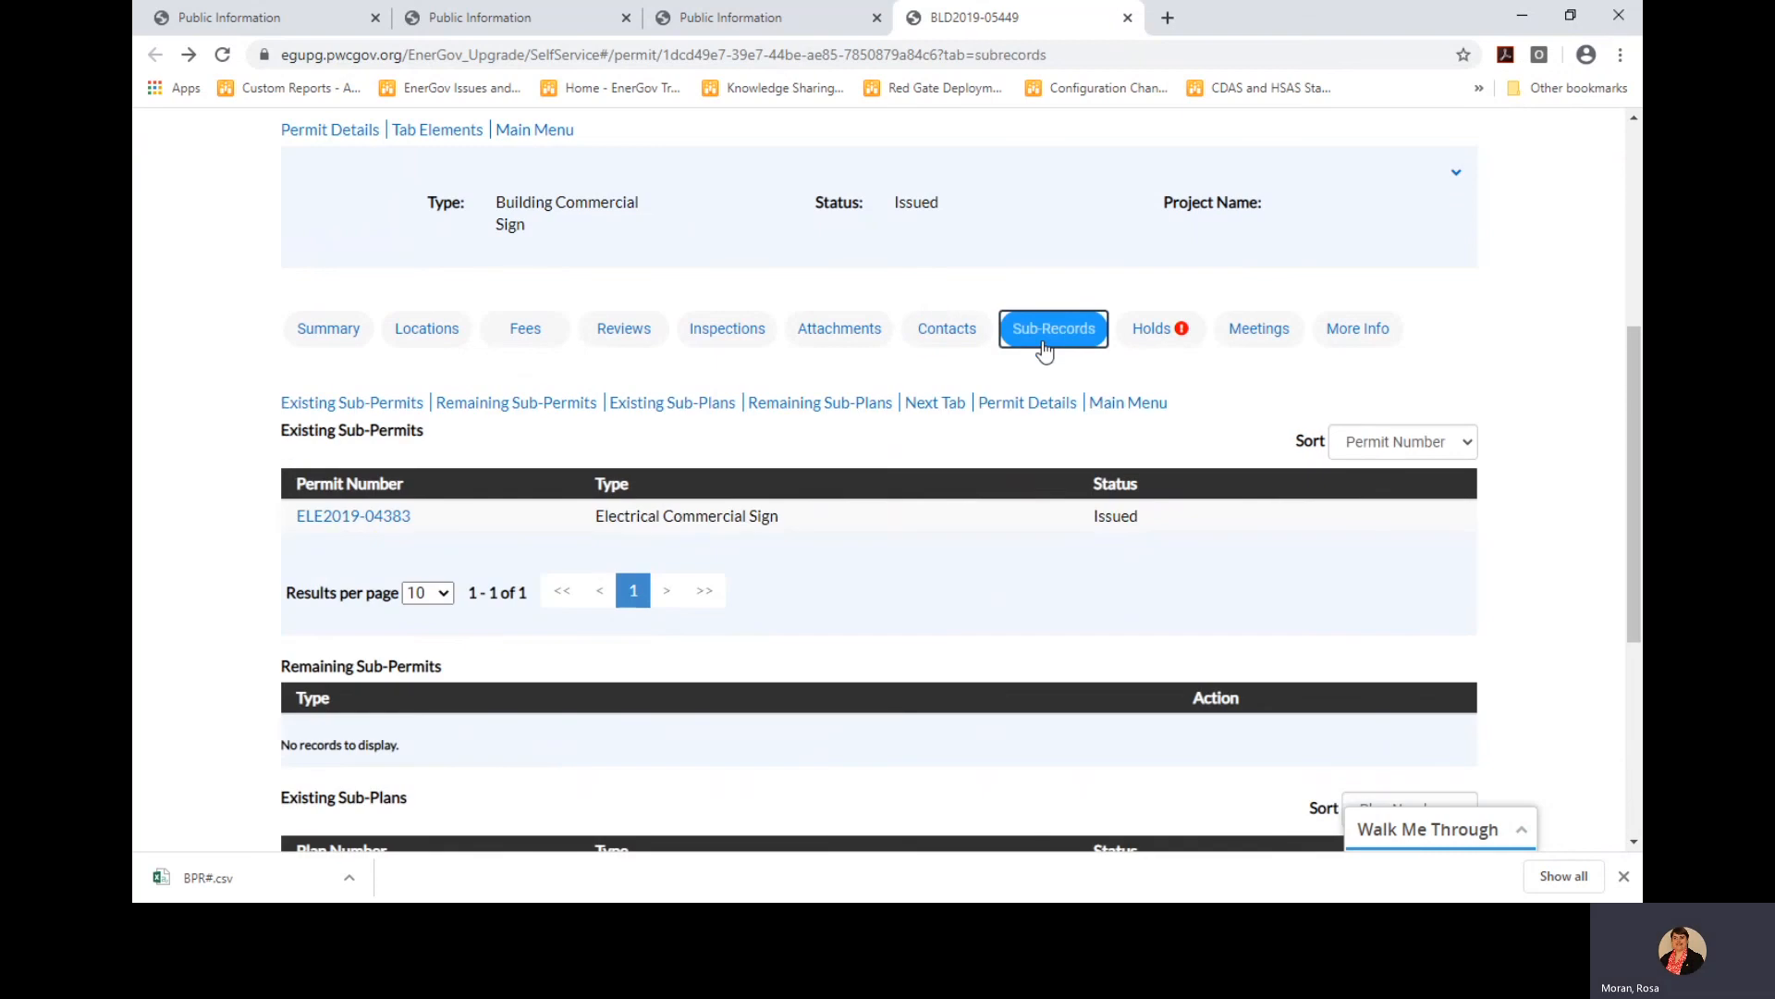
pyautogui.scroll(-2, 990, 570)
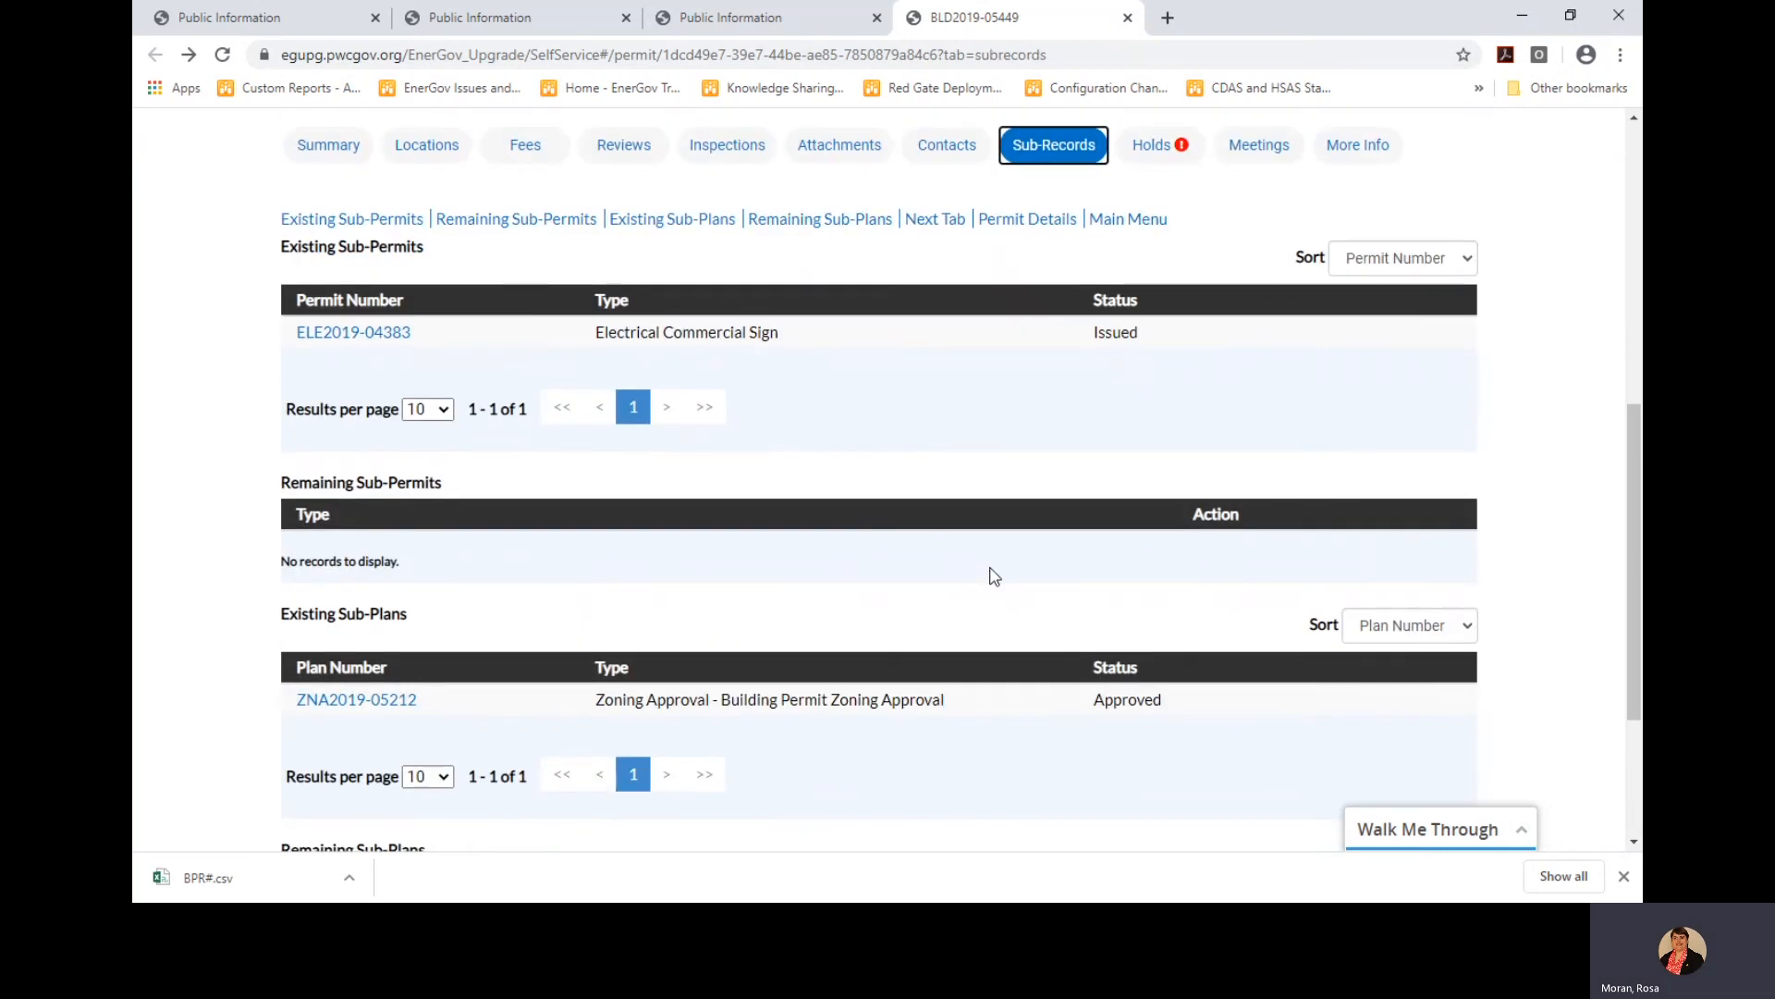
pyautogui.scroll(-1, 992, 571)
pyautogui.scroll(-2, 991, 572)
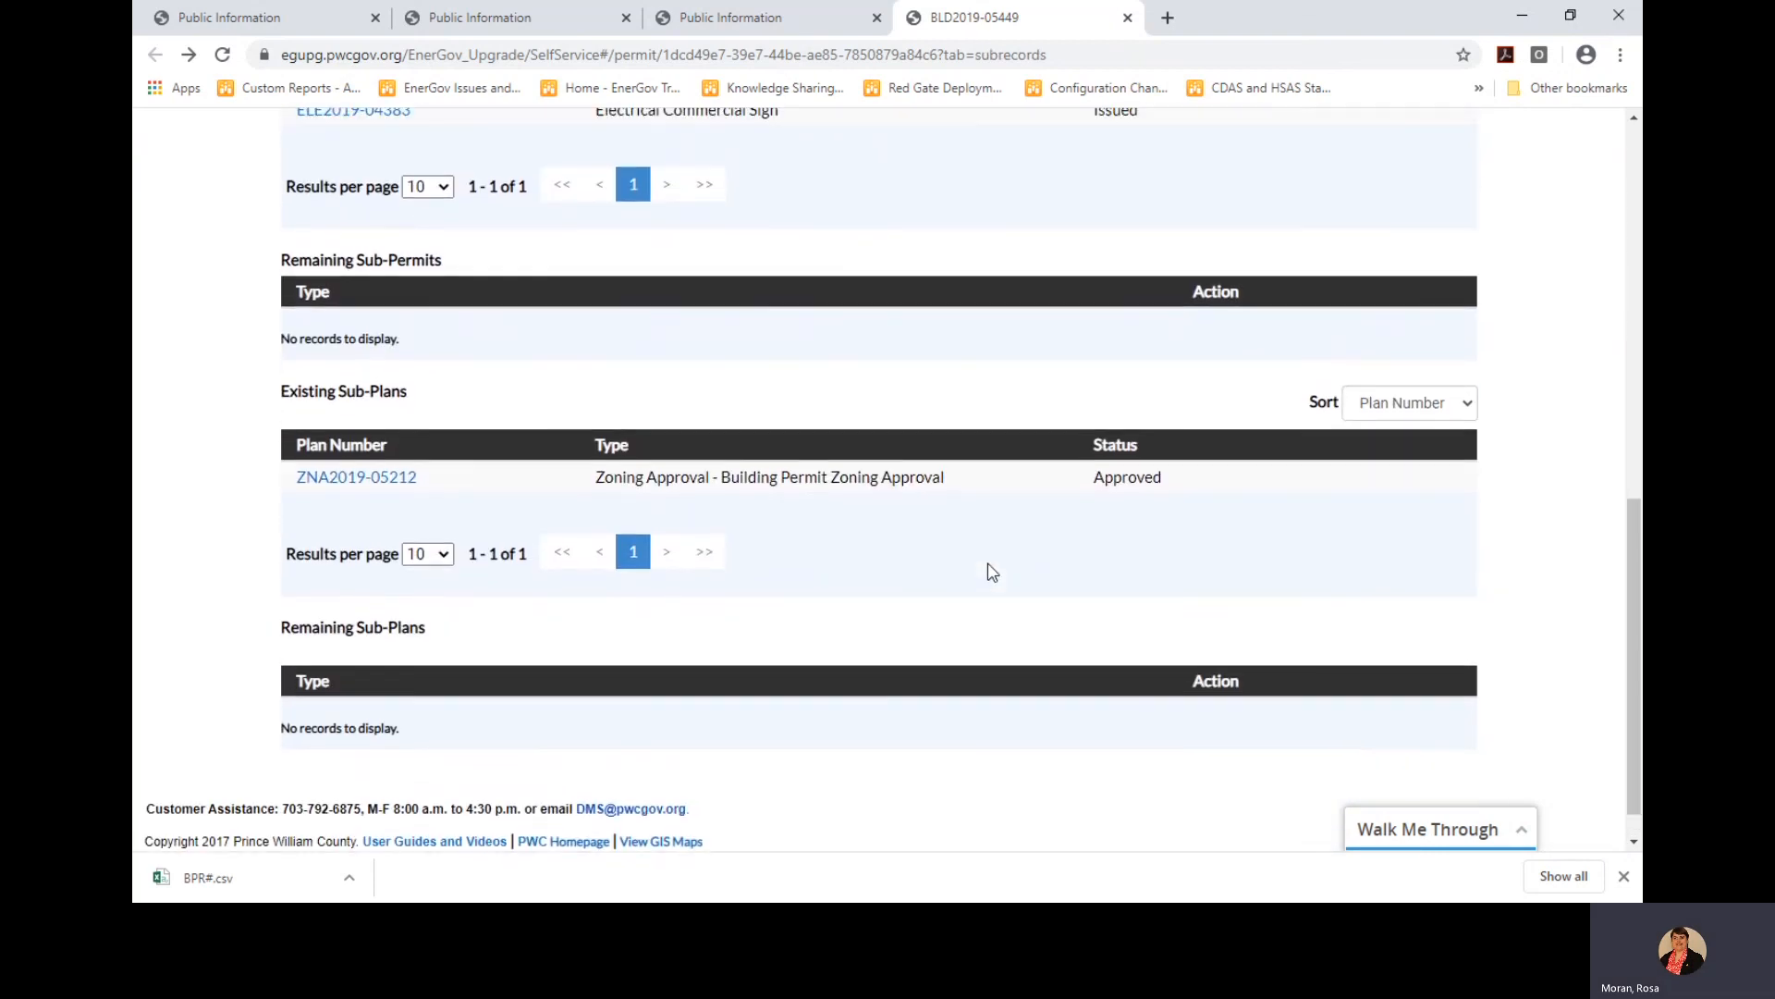
pyautogui.scroll(3, 992, 571)
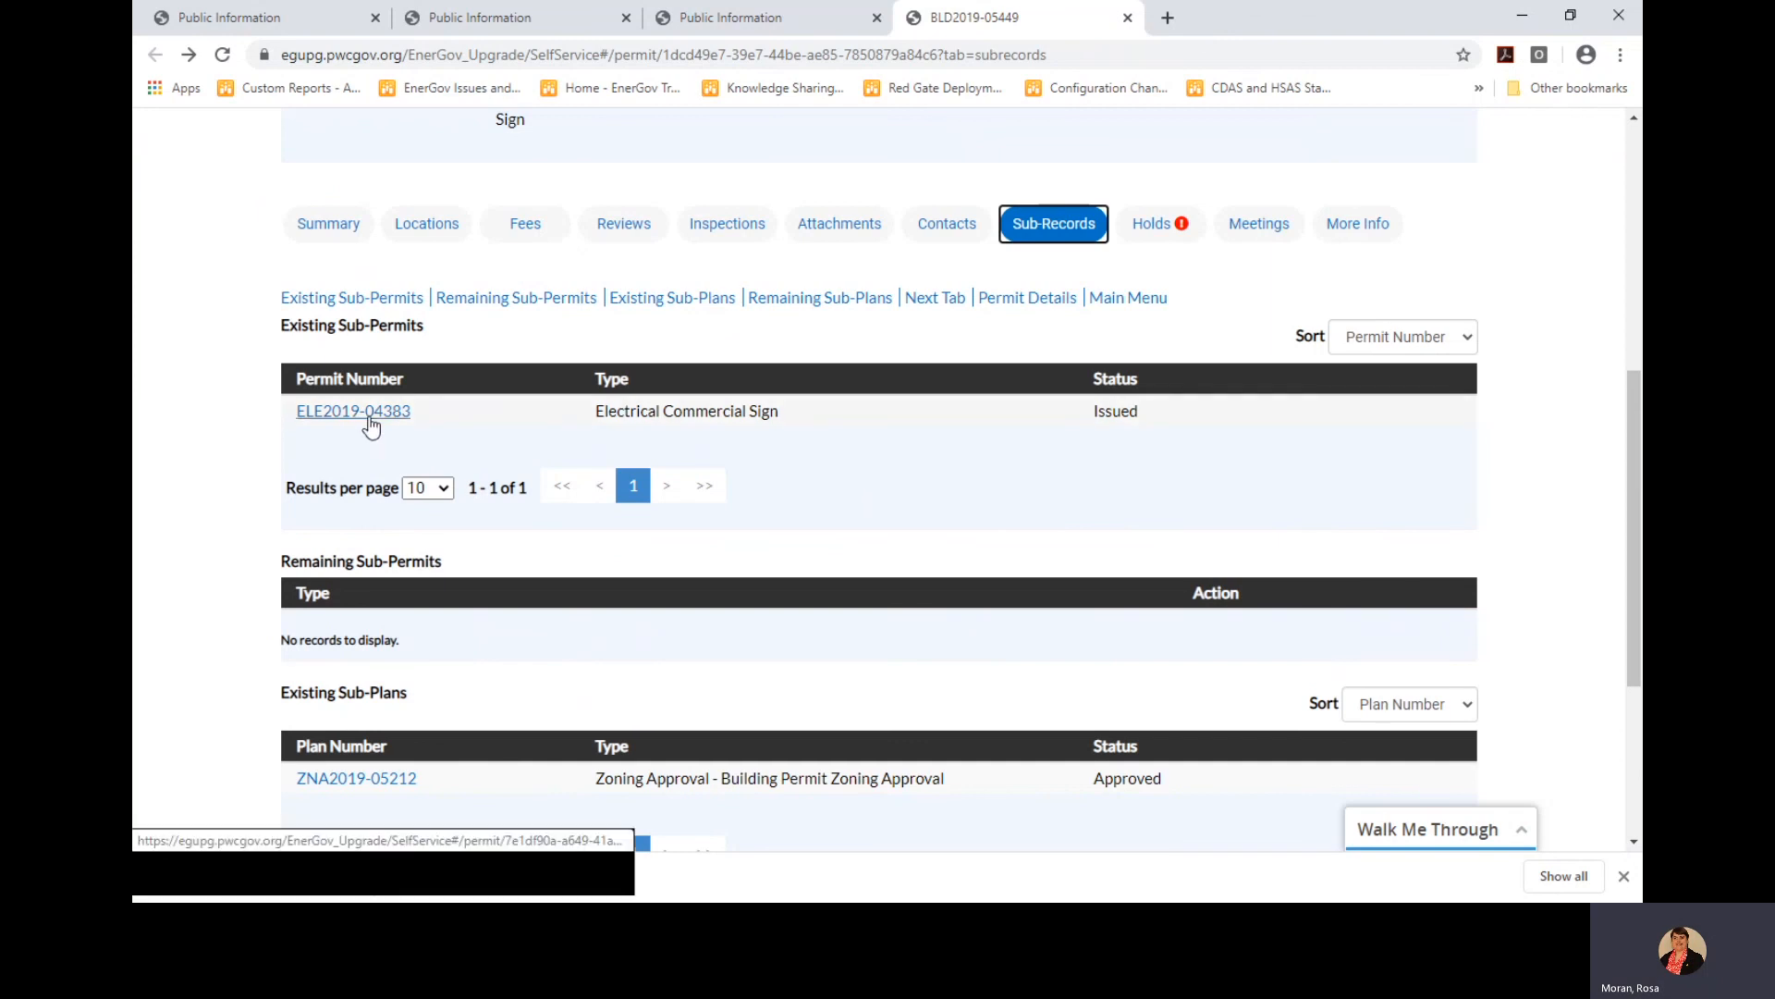
pyautogui.scroll(1, 867, 510)
pyautogui.scroll(-1, 867, 510)
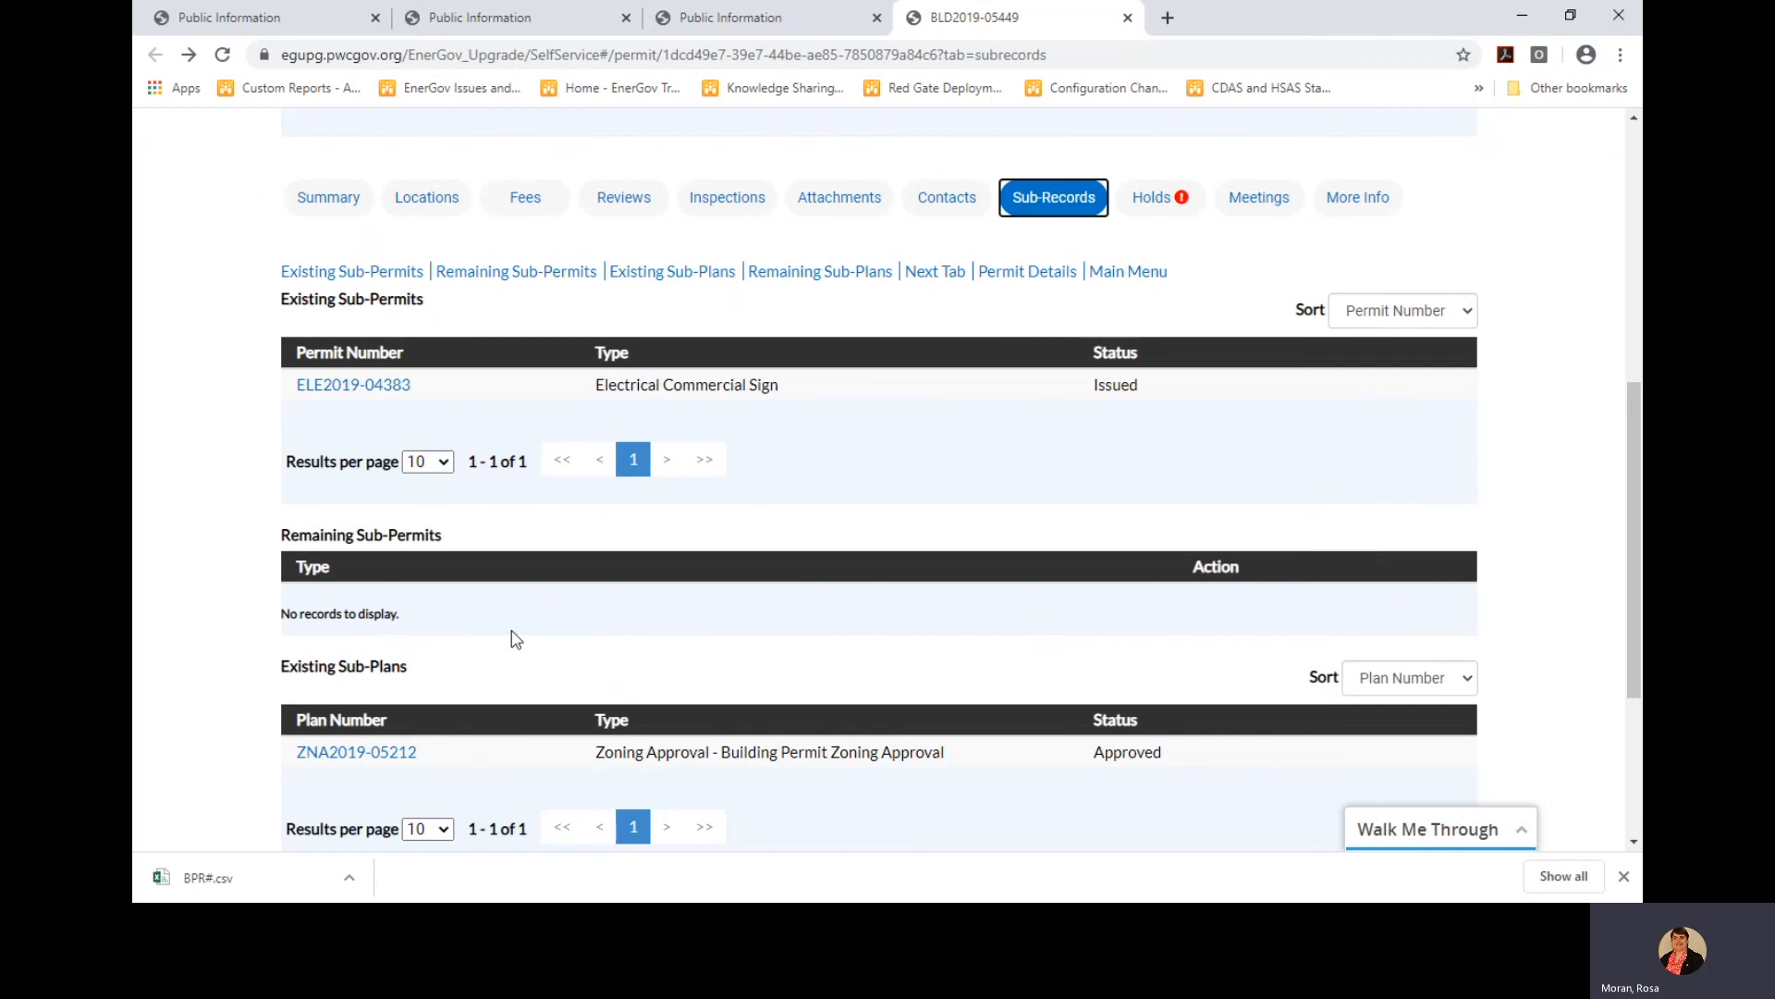
pyautogui.scroll(3, 957, 638)
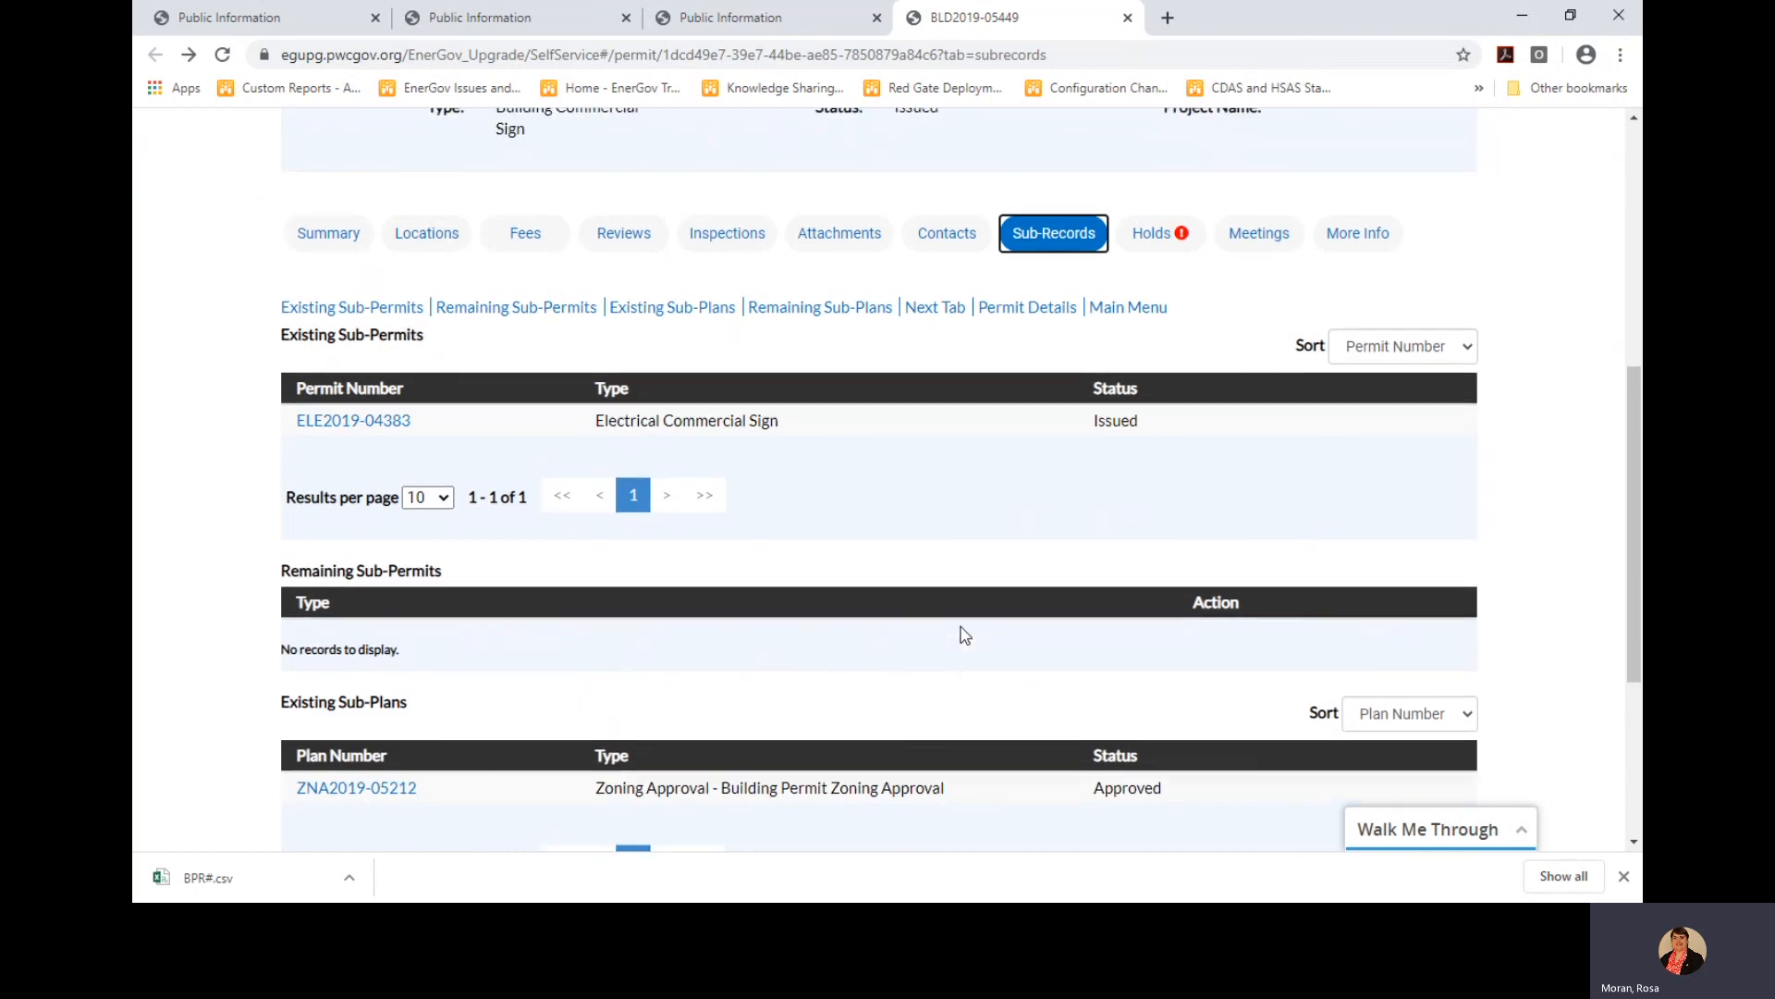
pyautogui.scroll(-2, 959, 638)
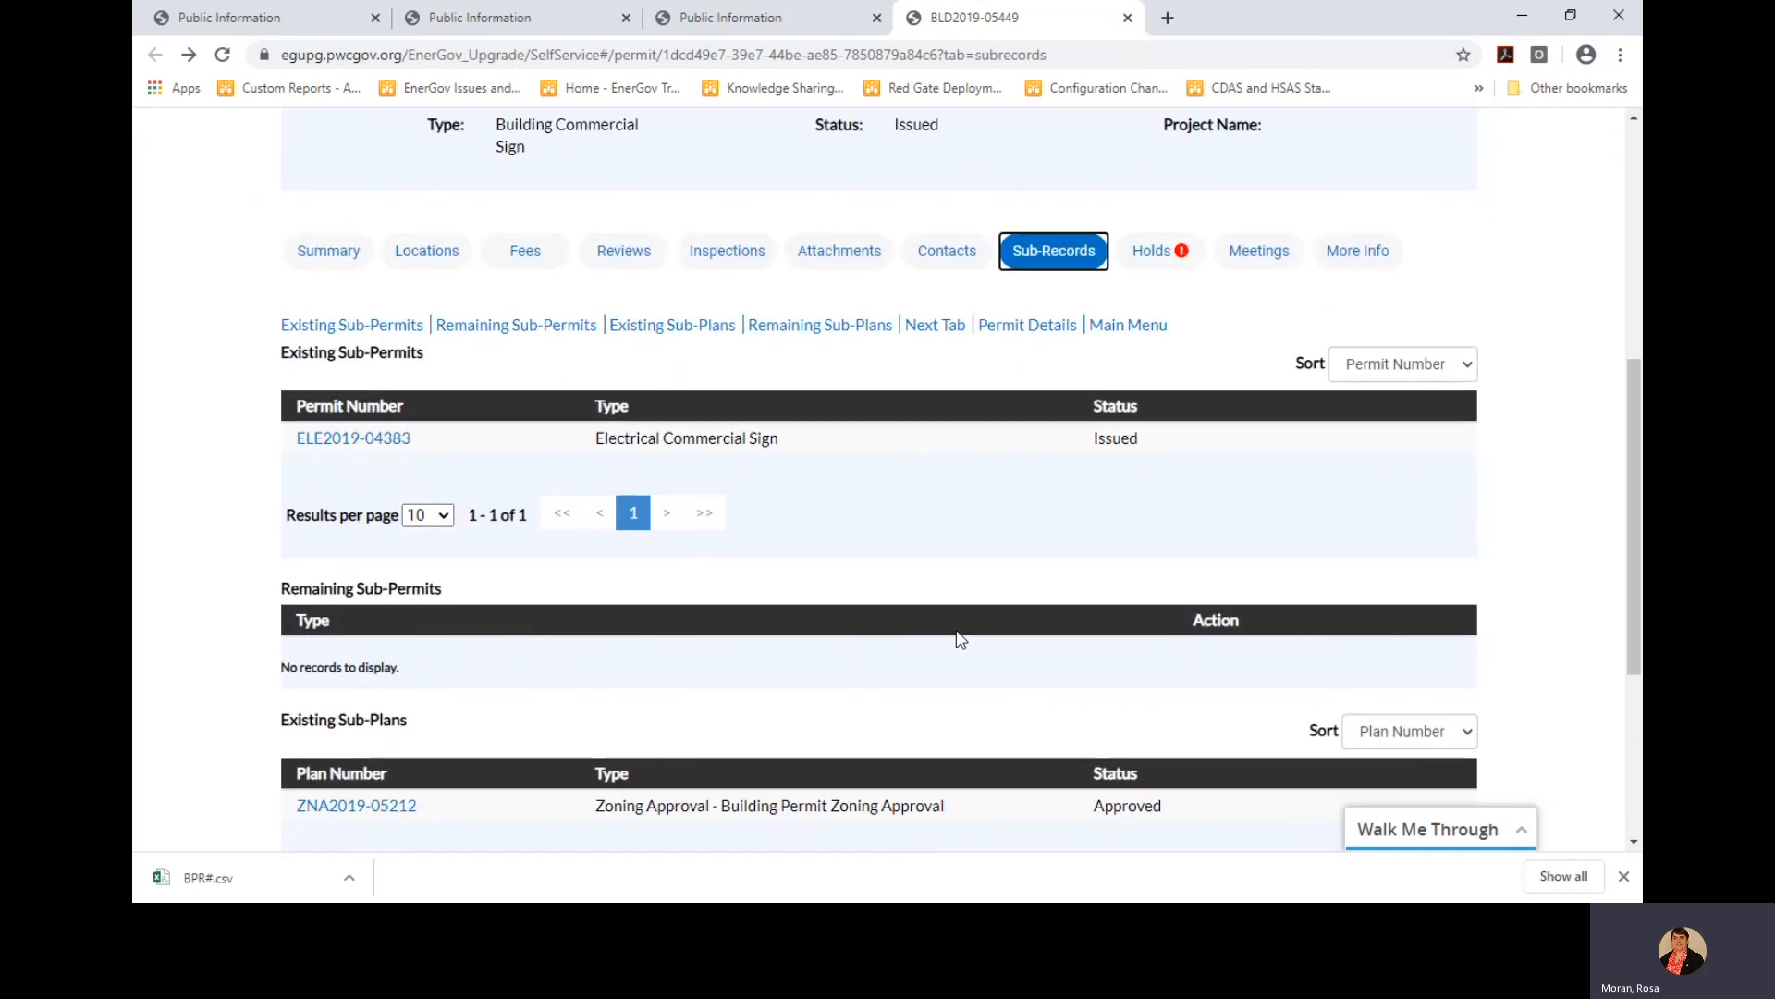
pyautogui.scroll(1, 721, 447)
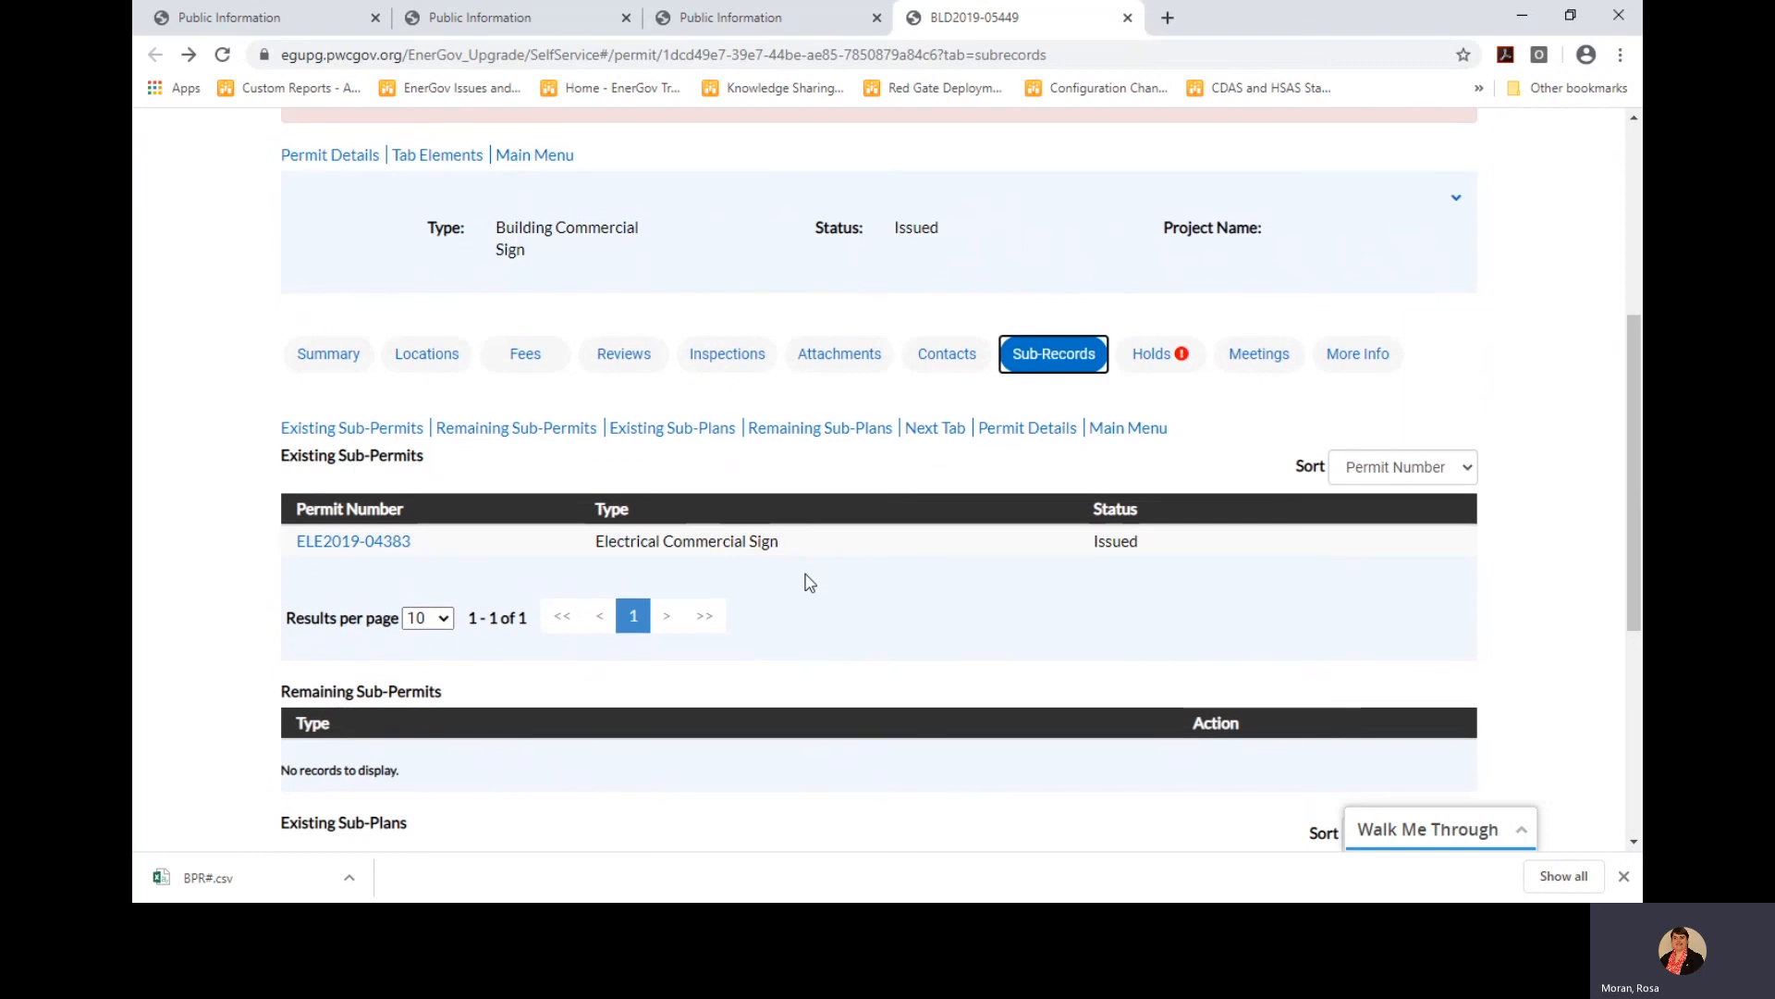
pyautogui.scroll(-2, 808, 583)
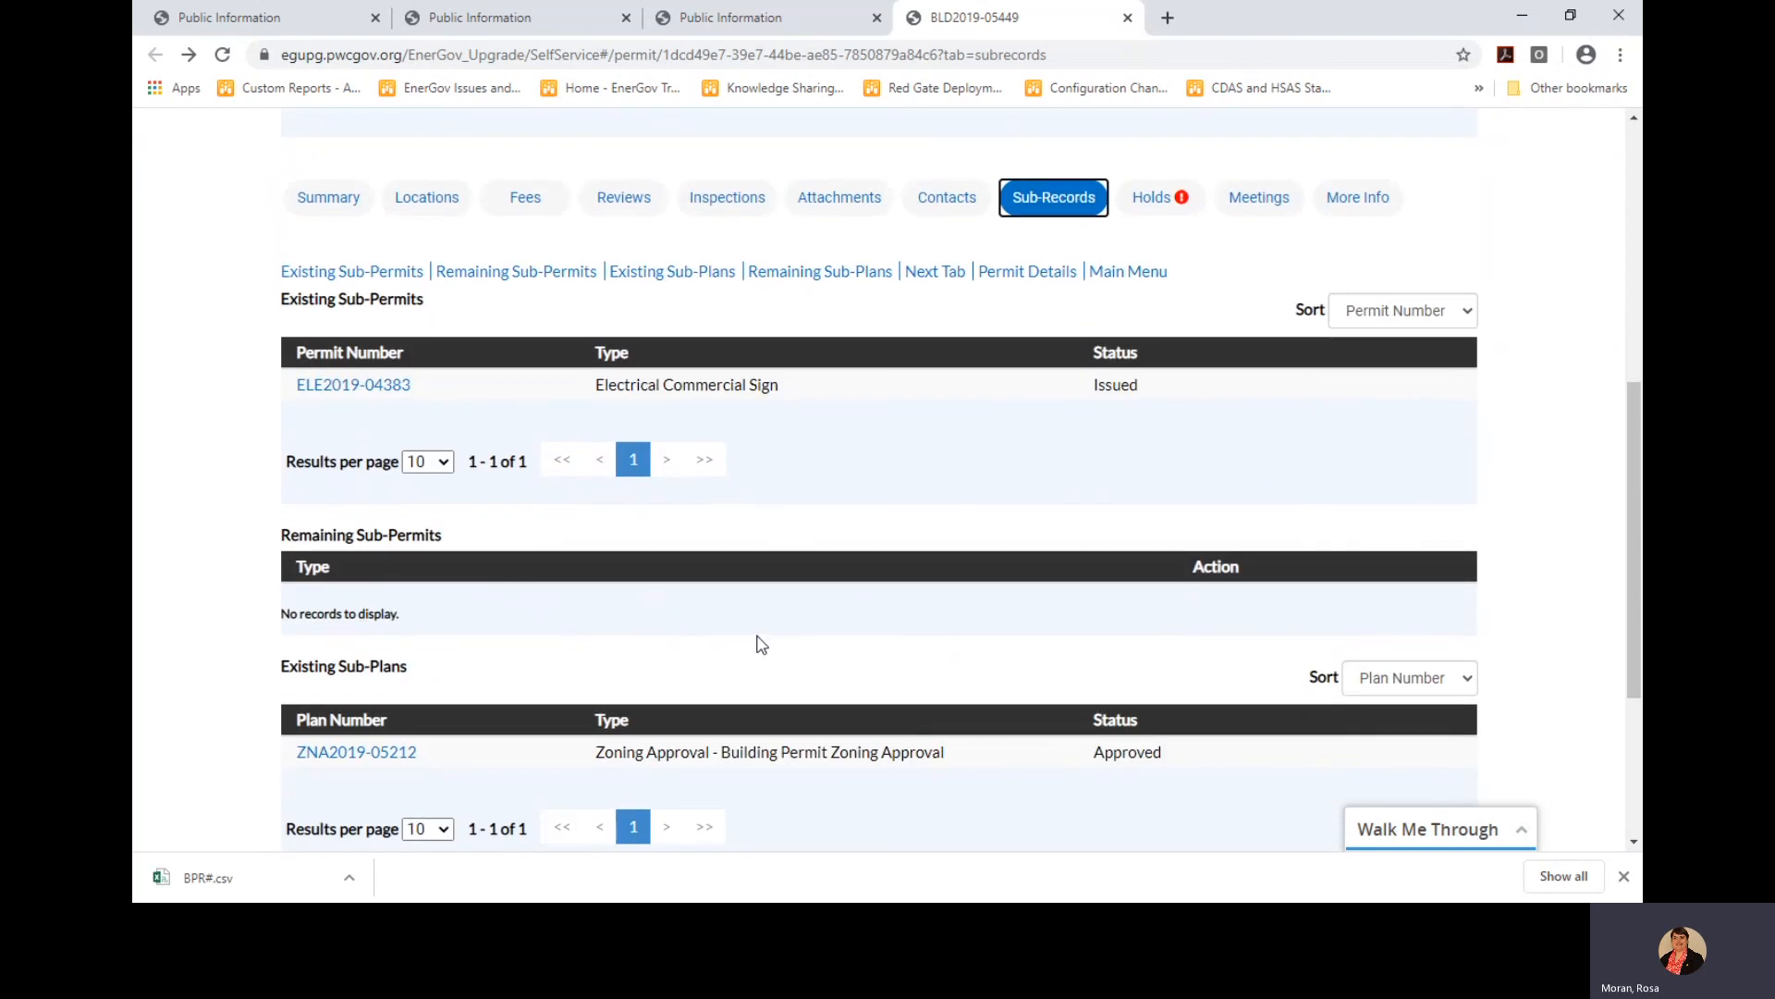
pyautogui.scroll(2, 788, 636)
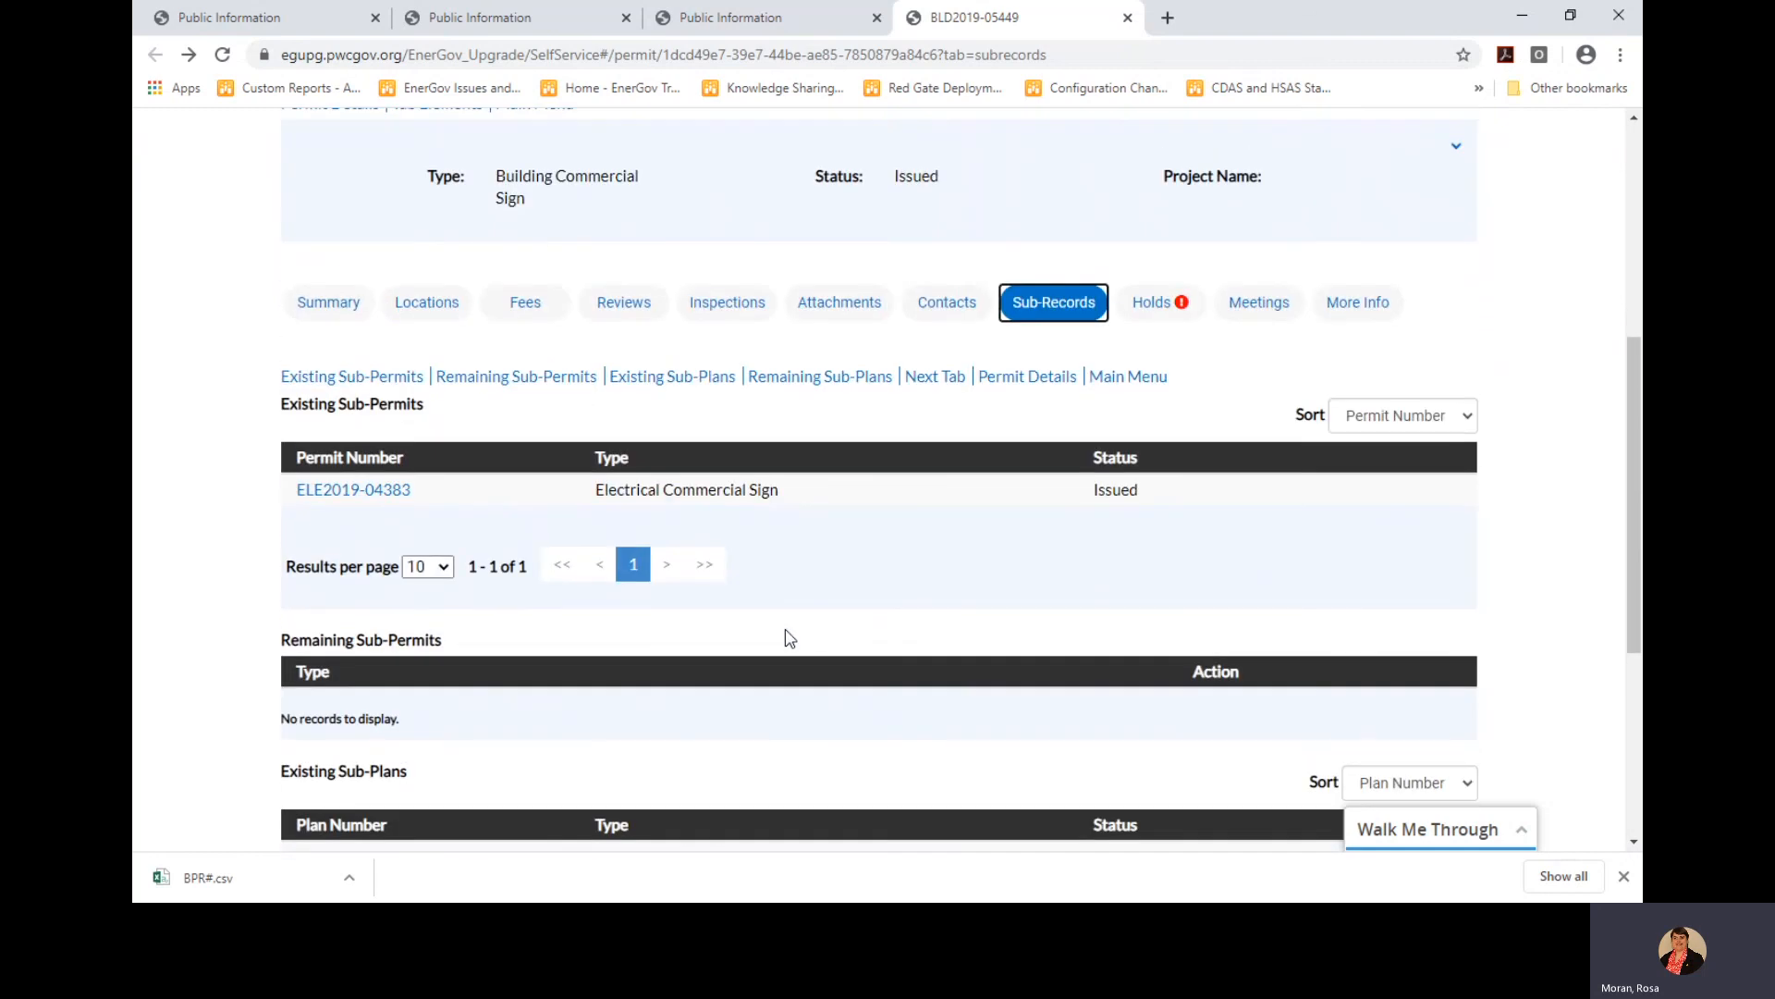
pyautogui.scroll(-1, 802, 613)
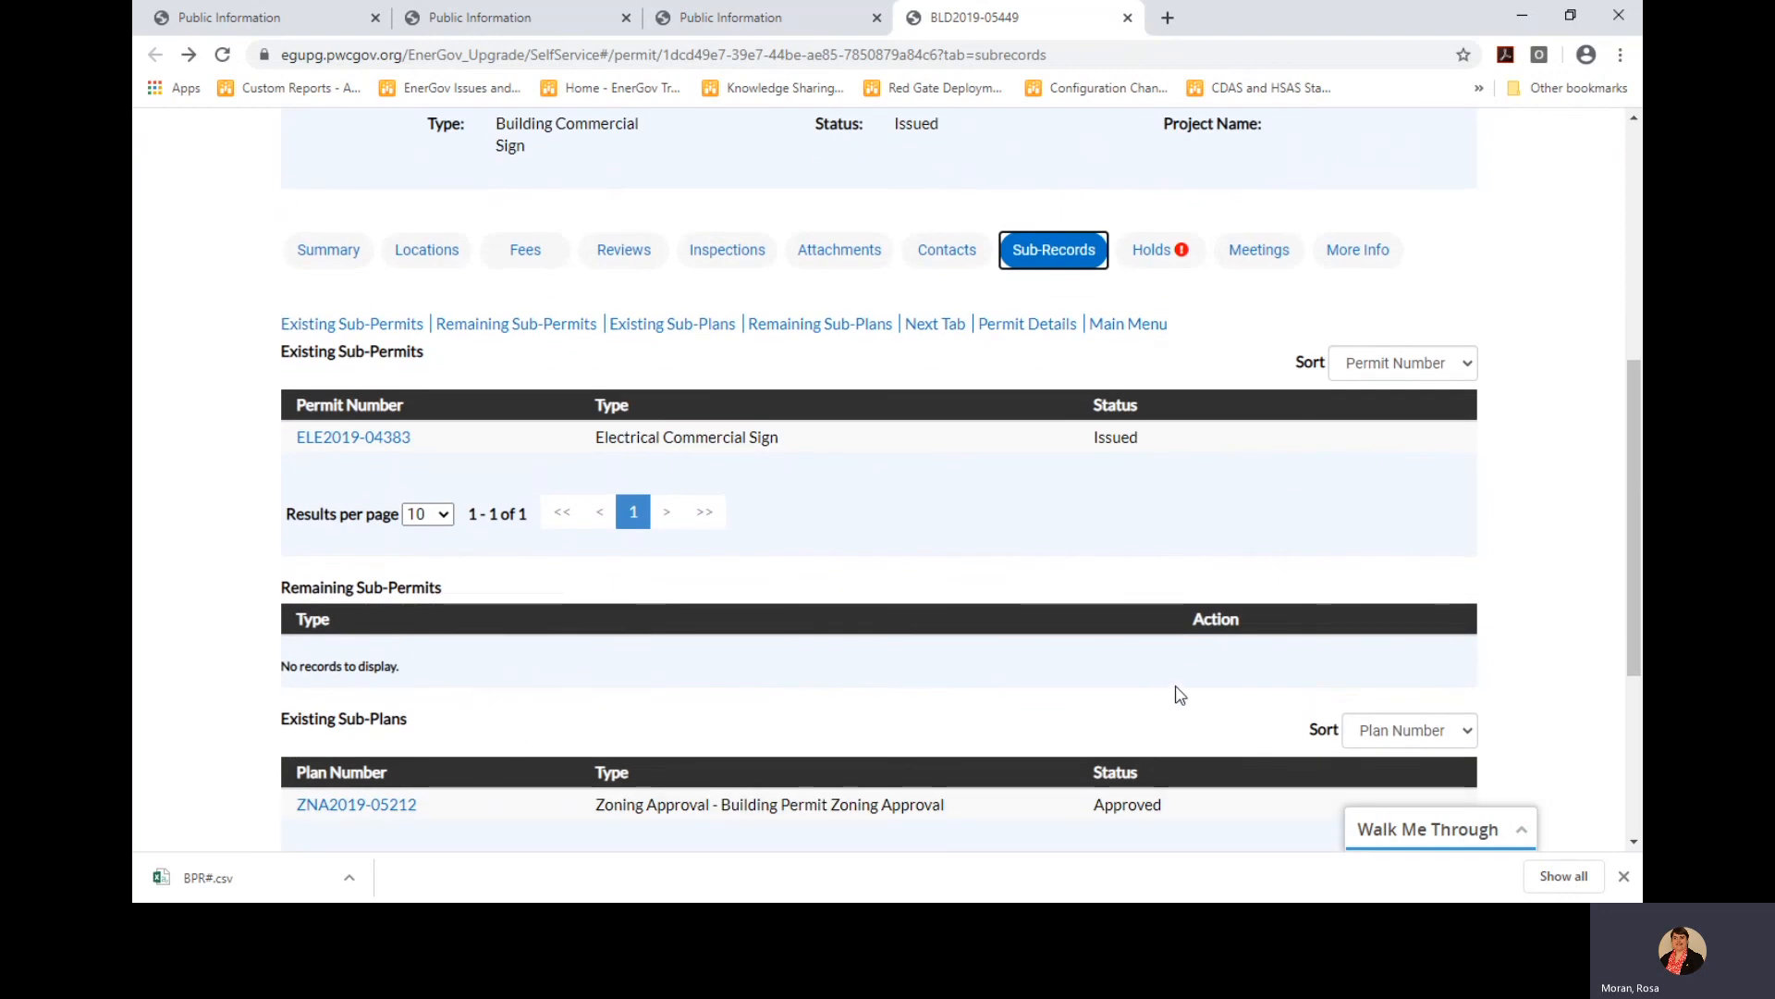
pyautogui.scroll(2, 1127, 650)
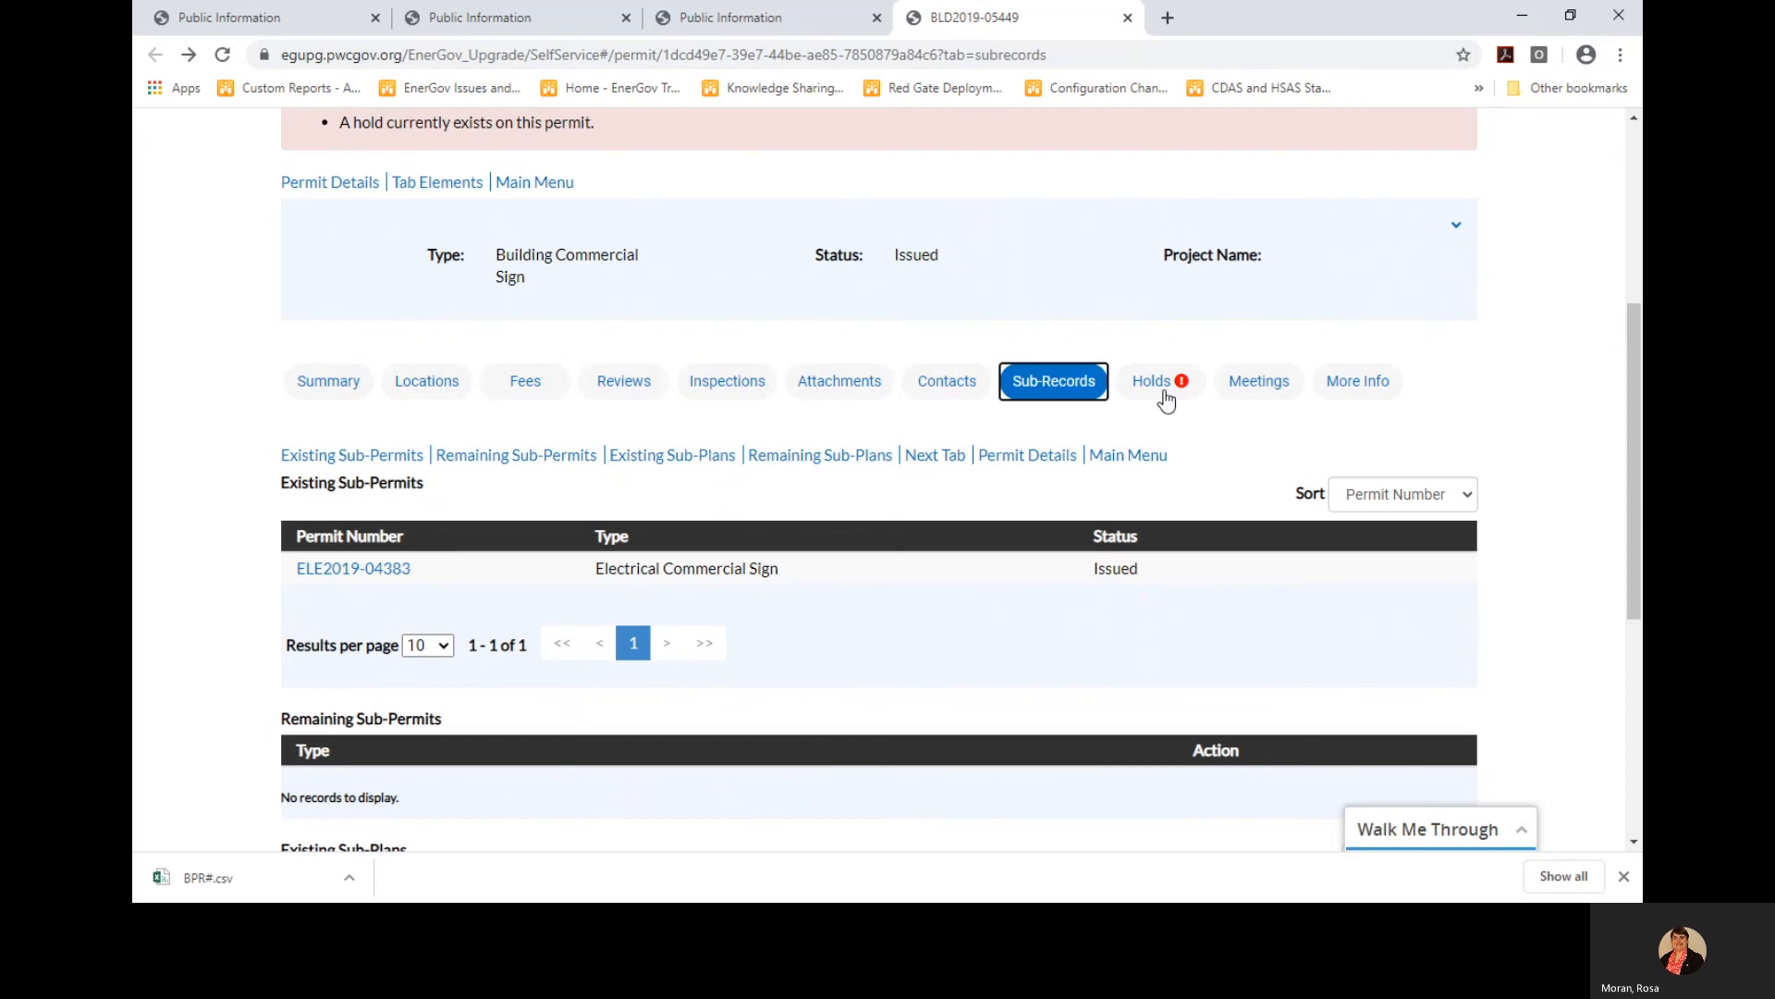
# Check the permit's active hold, then see whether it has any meetings
pyautogui.click(1156, 386)
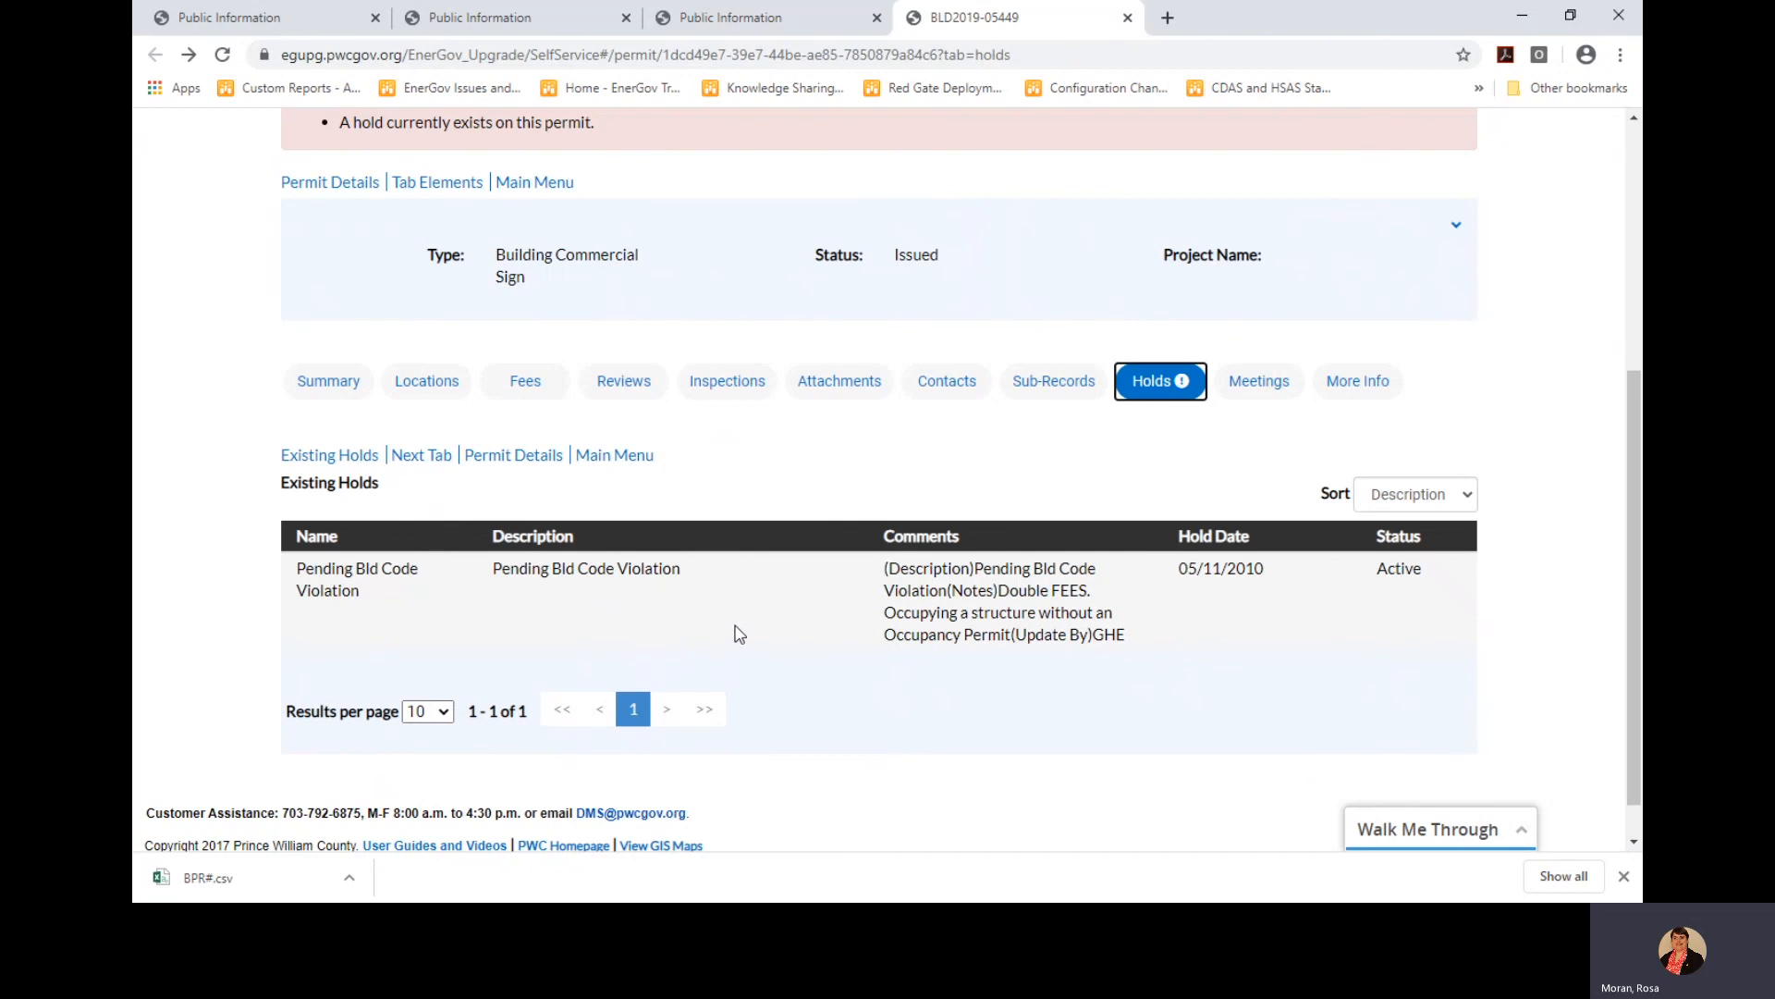
pyautogui.scroll(1, 763, 620)
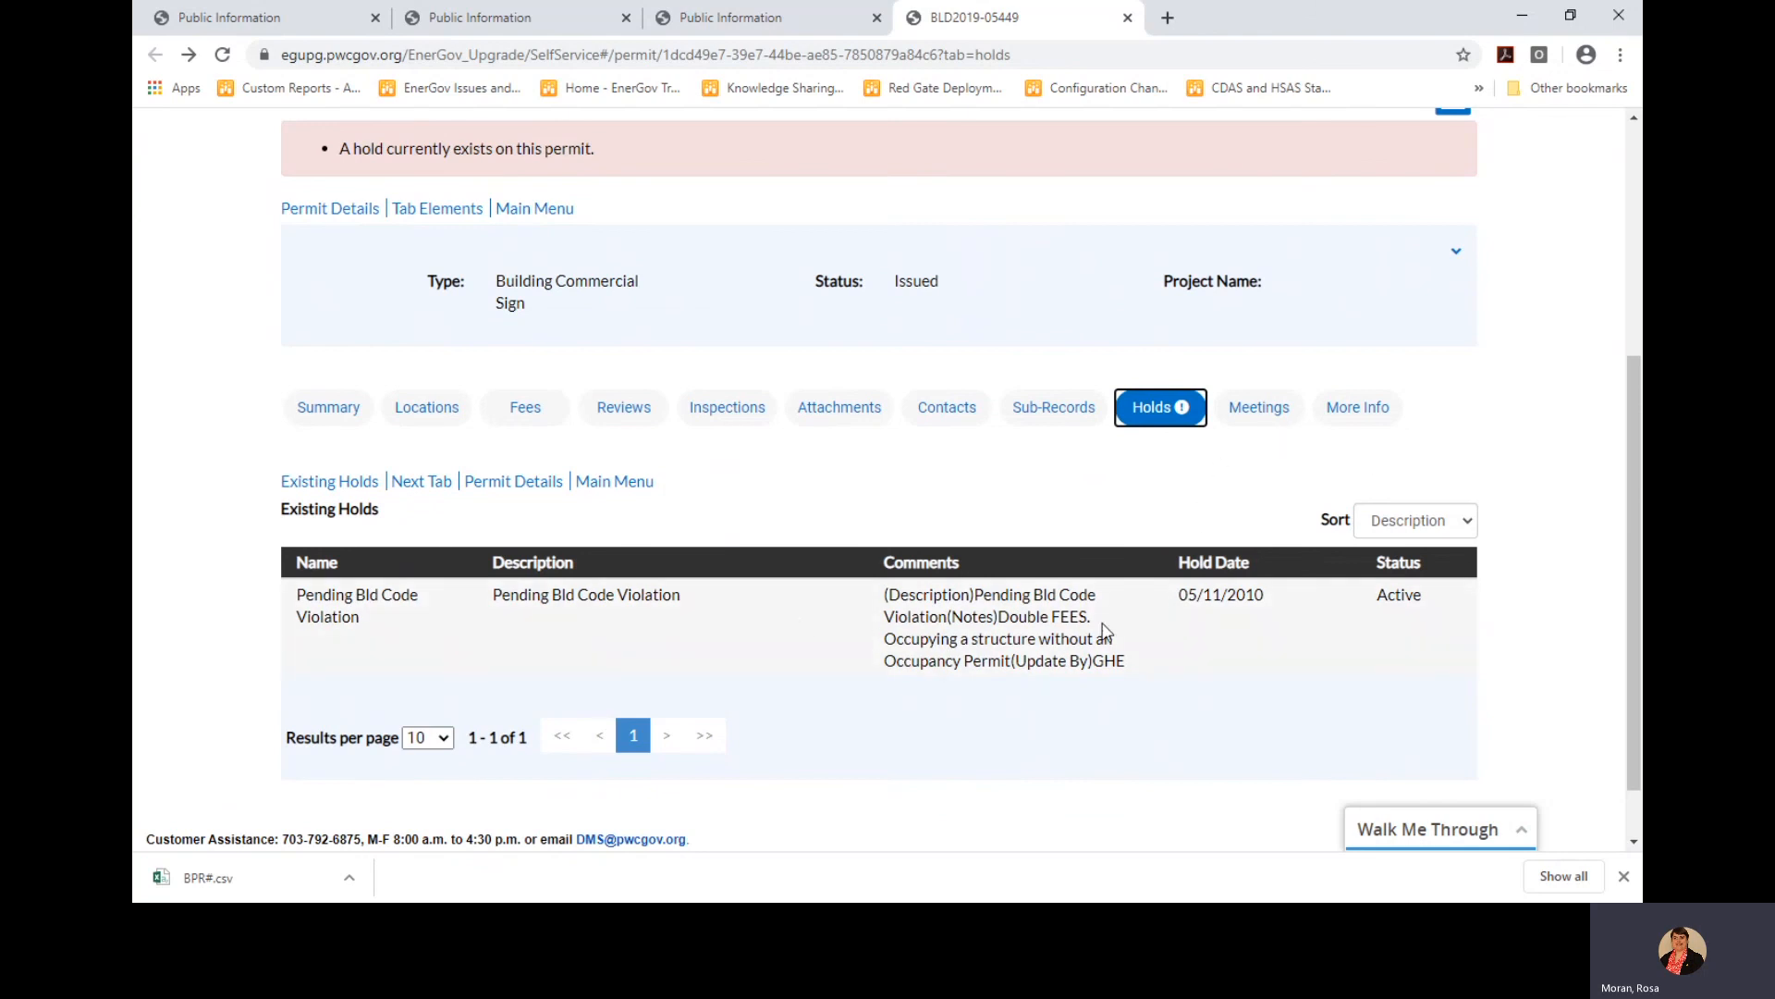
pyautogui.click(1256, 422)
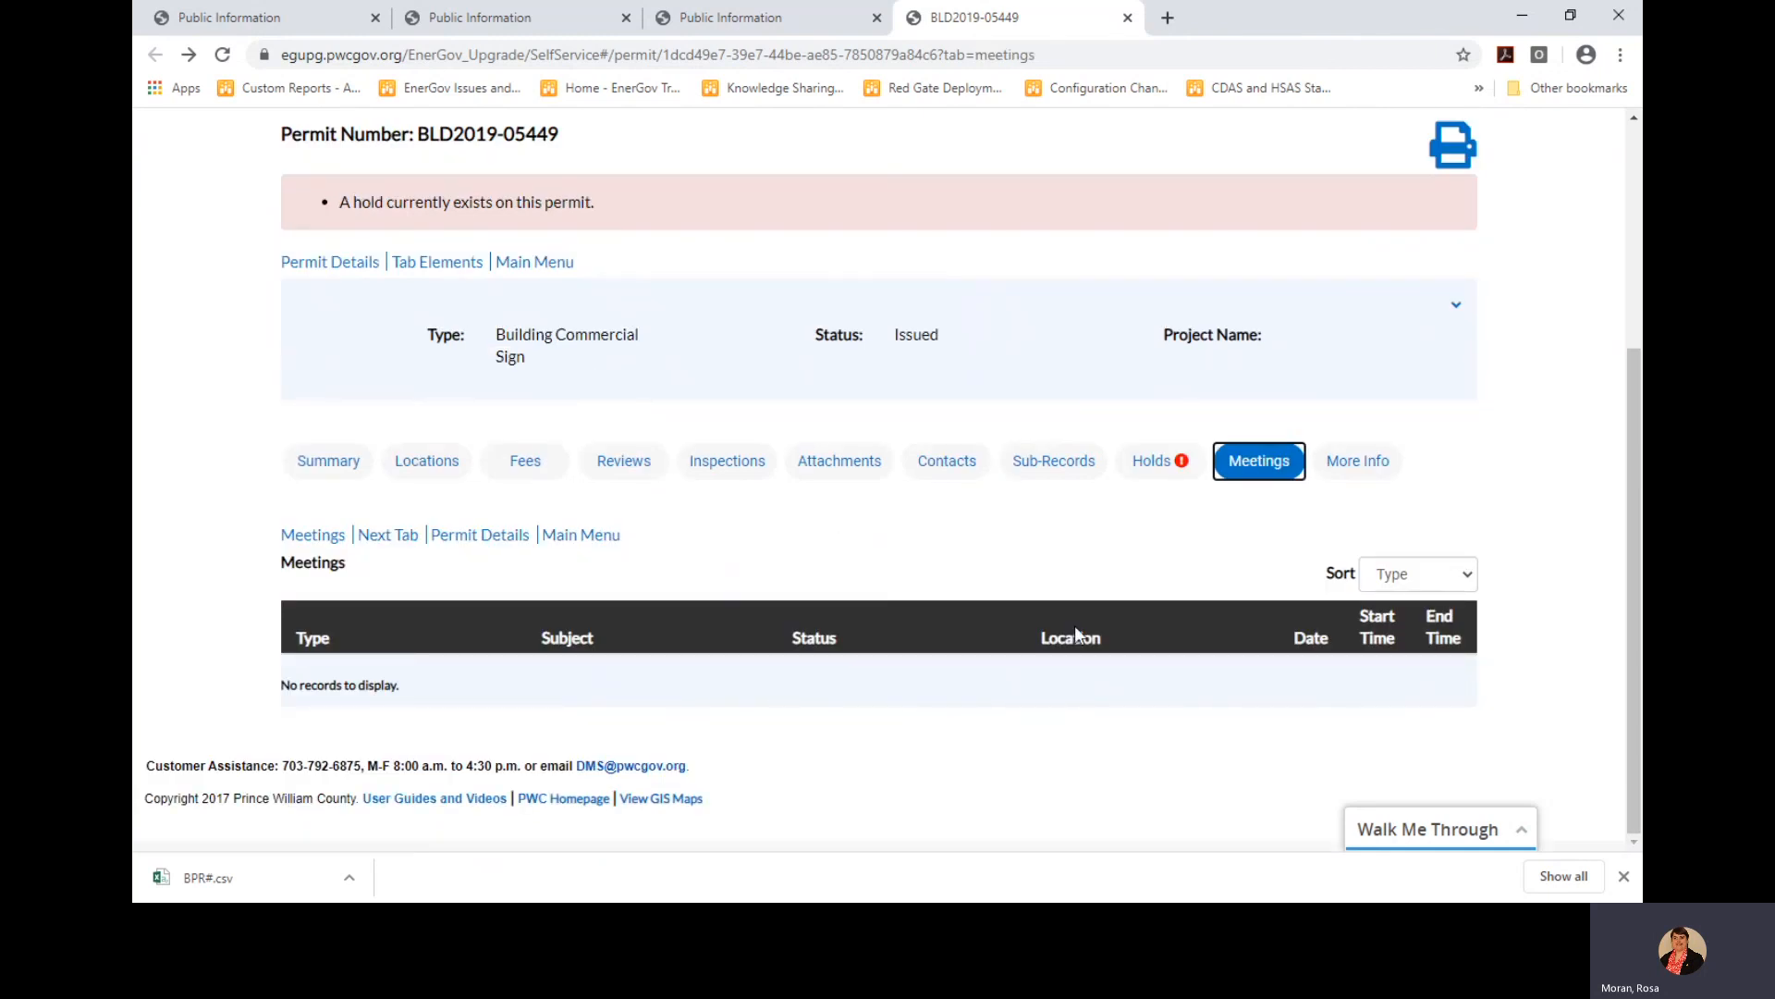
# Scroll through More Info's General Permit Items and Permit Details for SAM'S SOUTHERN EATERY - WALL SIGN
pyautogui.click(1347, 472)
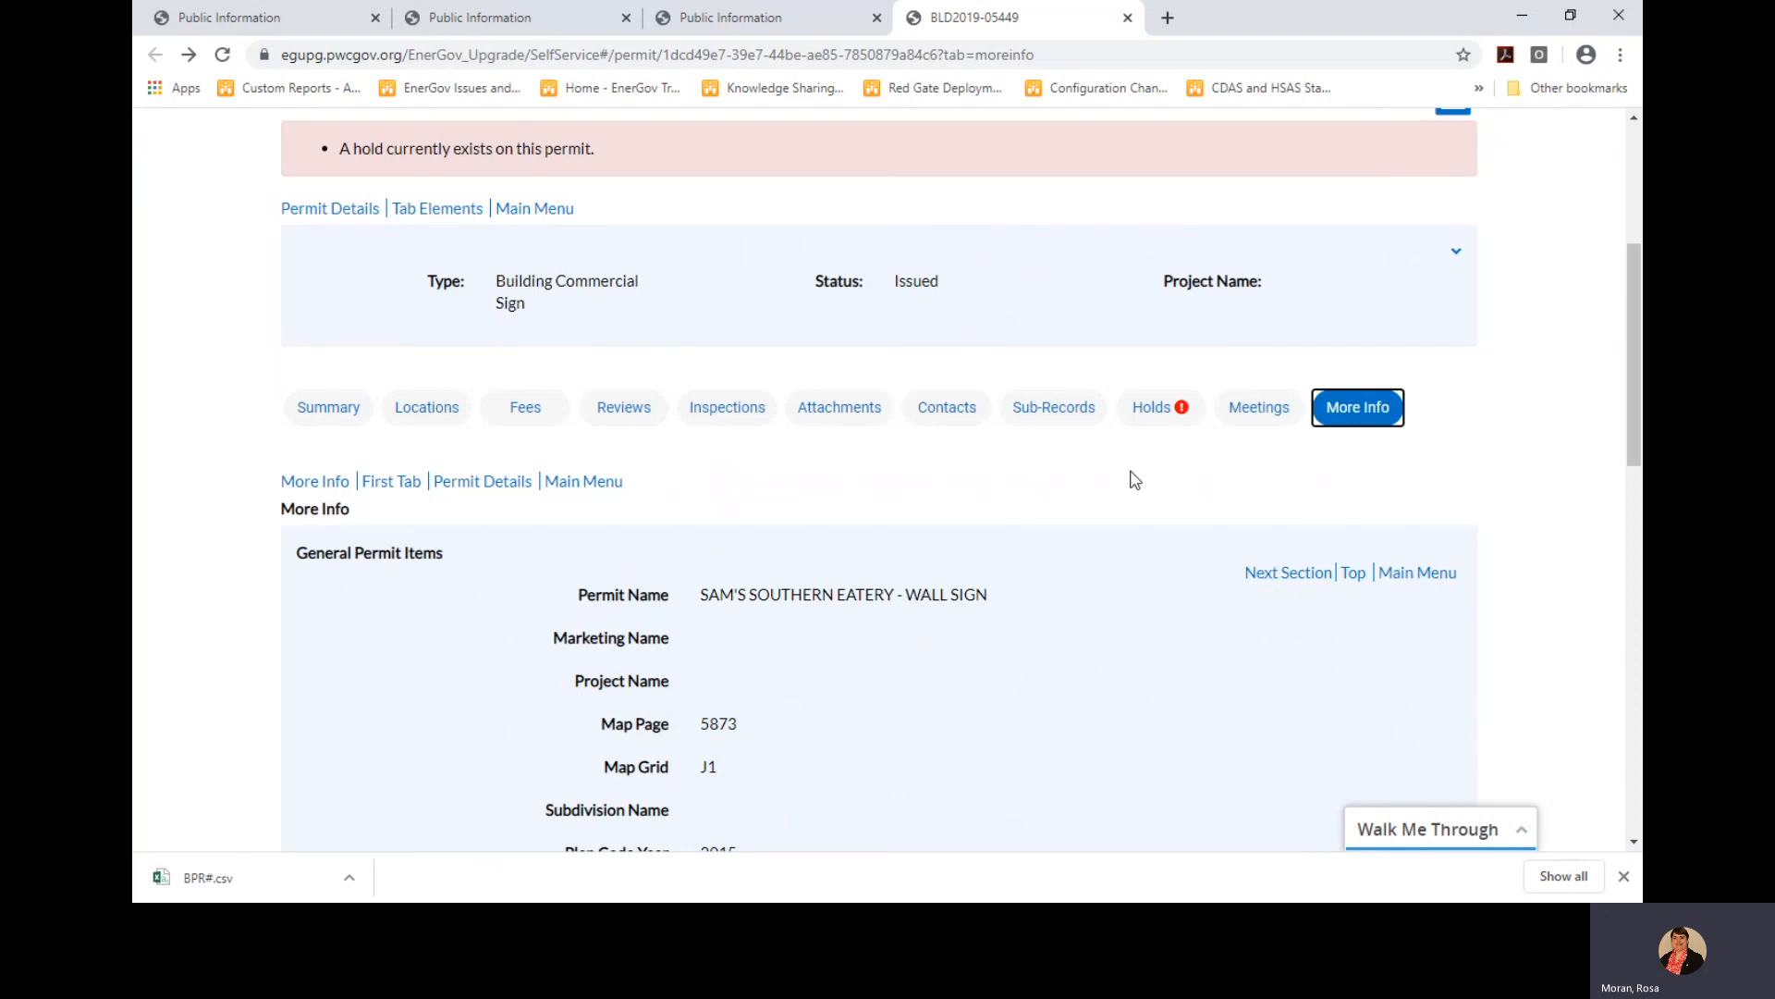
pyautogui.scroll(-1, 1091, 518)
pyautogui.scroll(-5, 1041, 544)
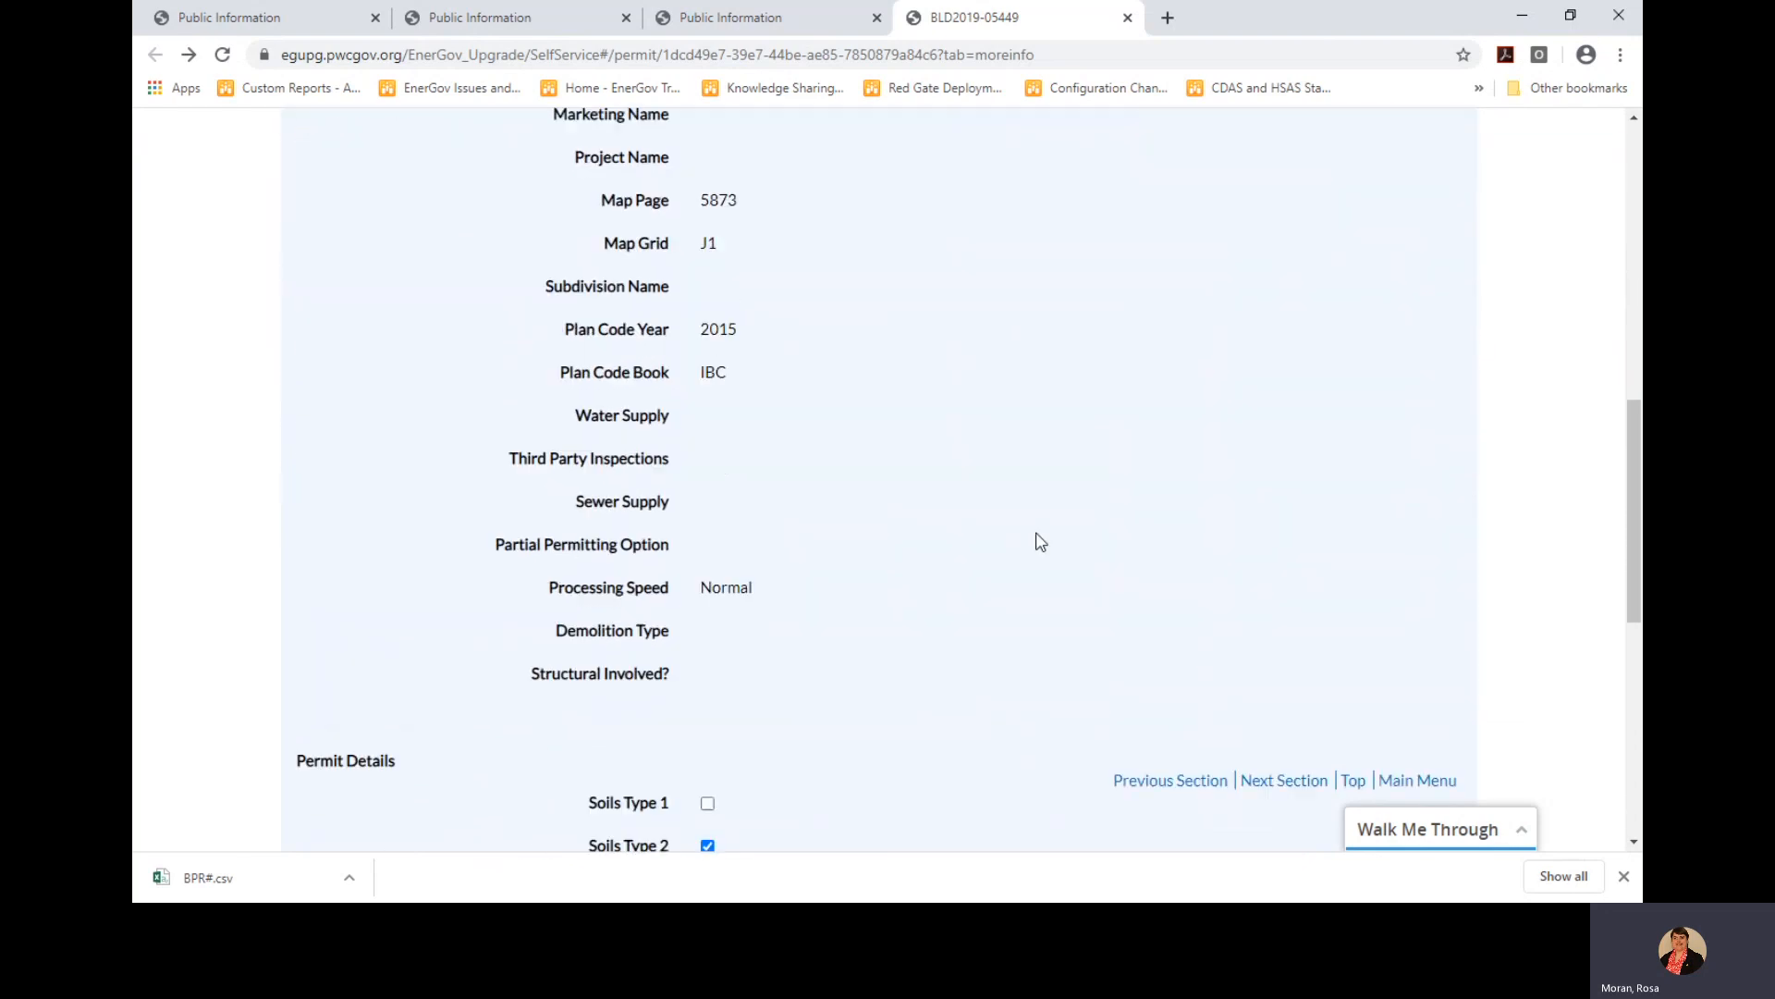
pyautogui.scroll(-5, 1041, 543)
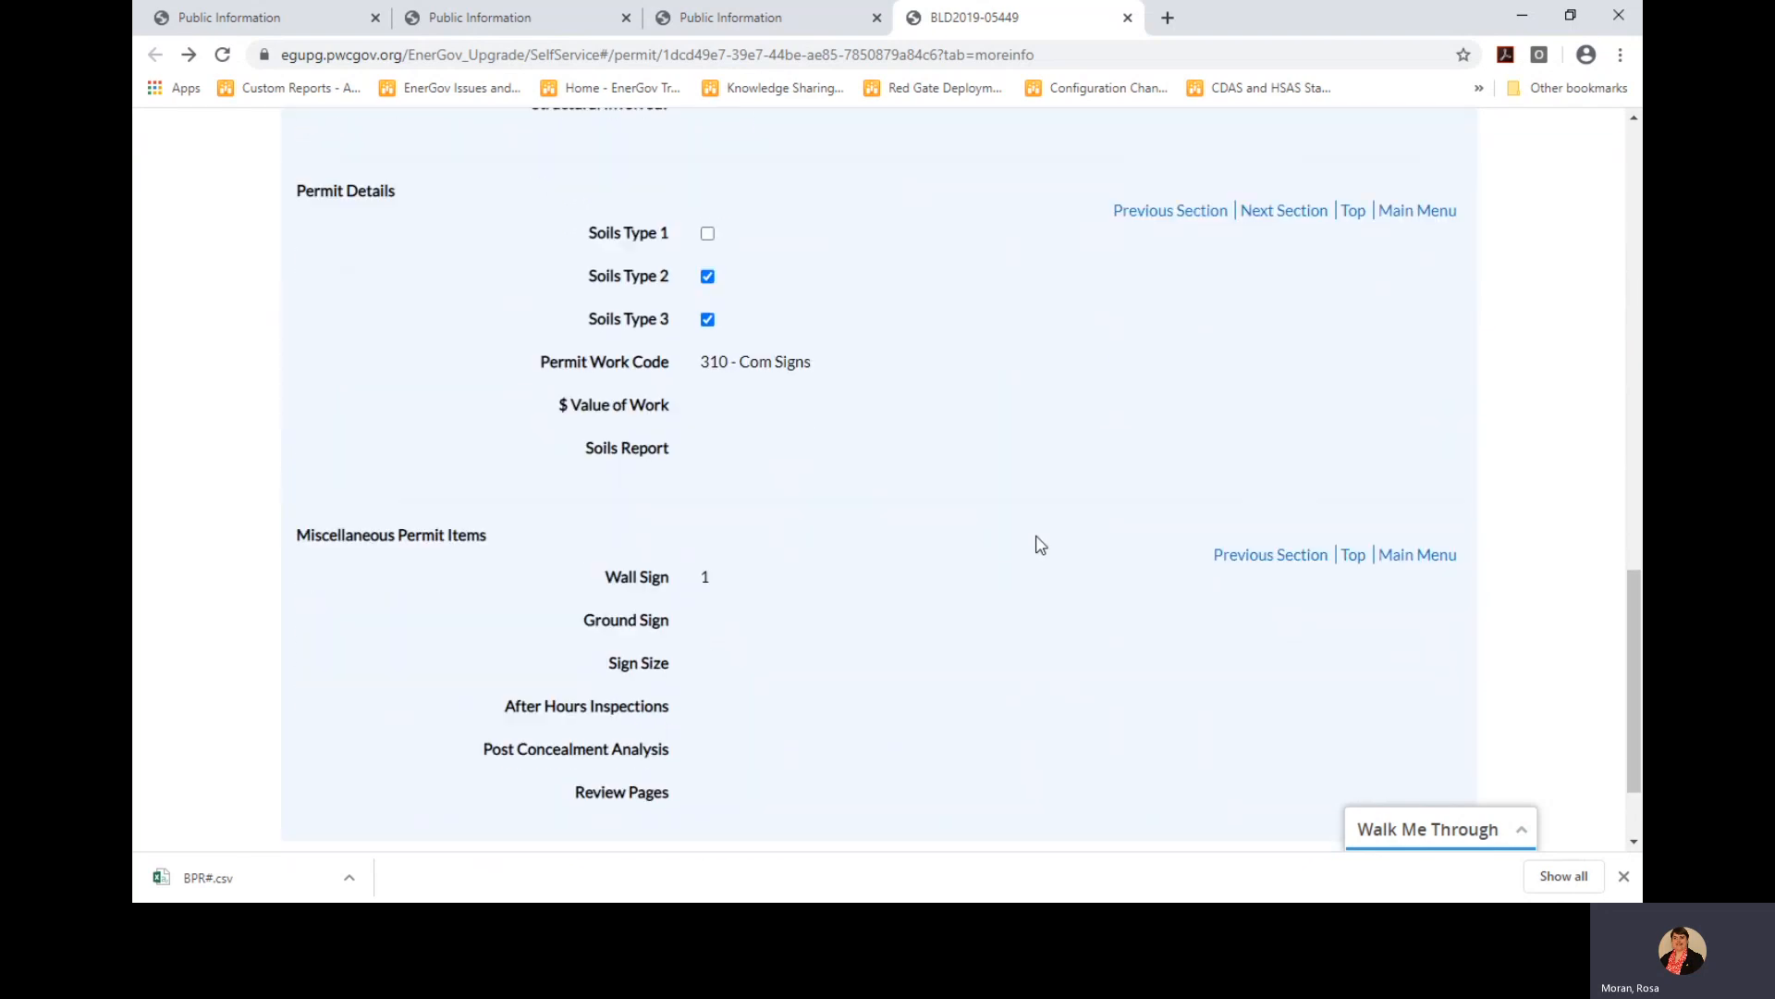
pyautogui.moveTo(1629, 650); pyautogui.dragTo(1603, 272)
pyautogui.moveTo(1601, 226); pyautogui.dragTo(1601, 166)
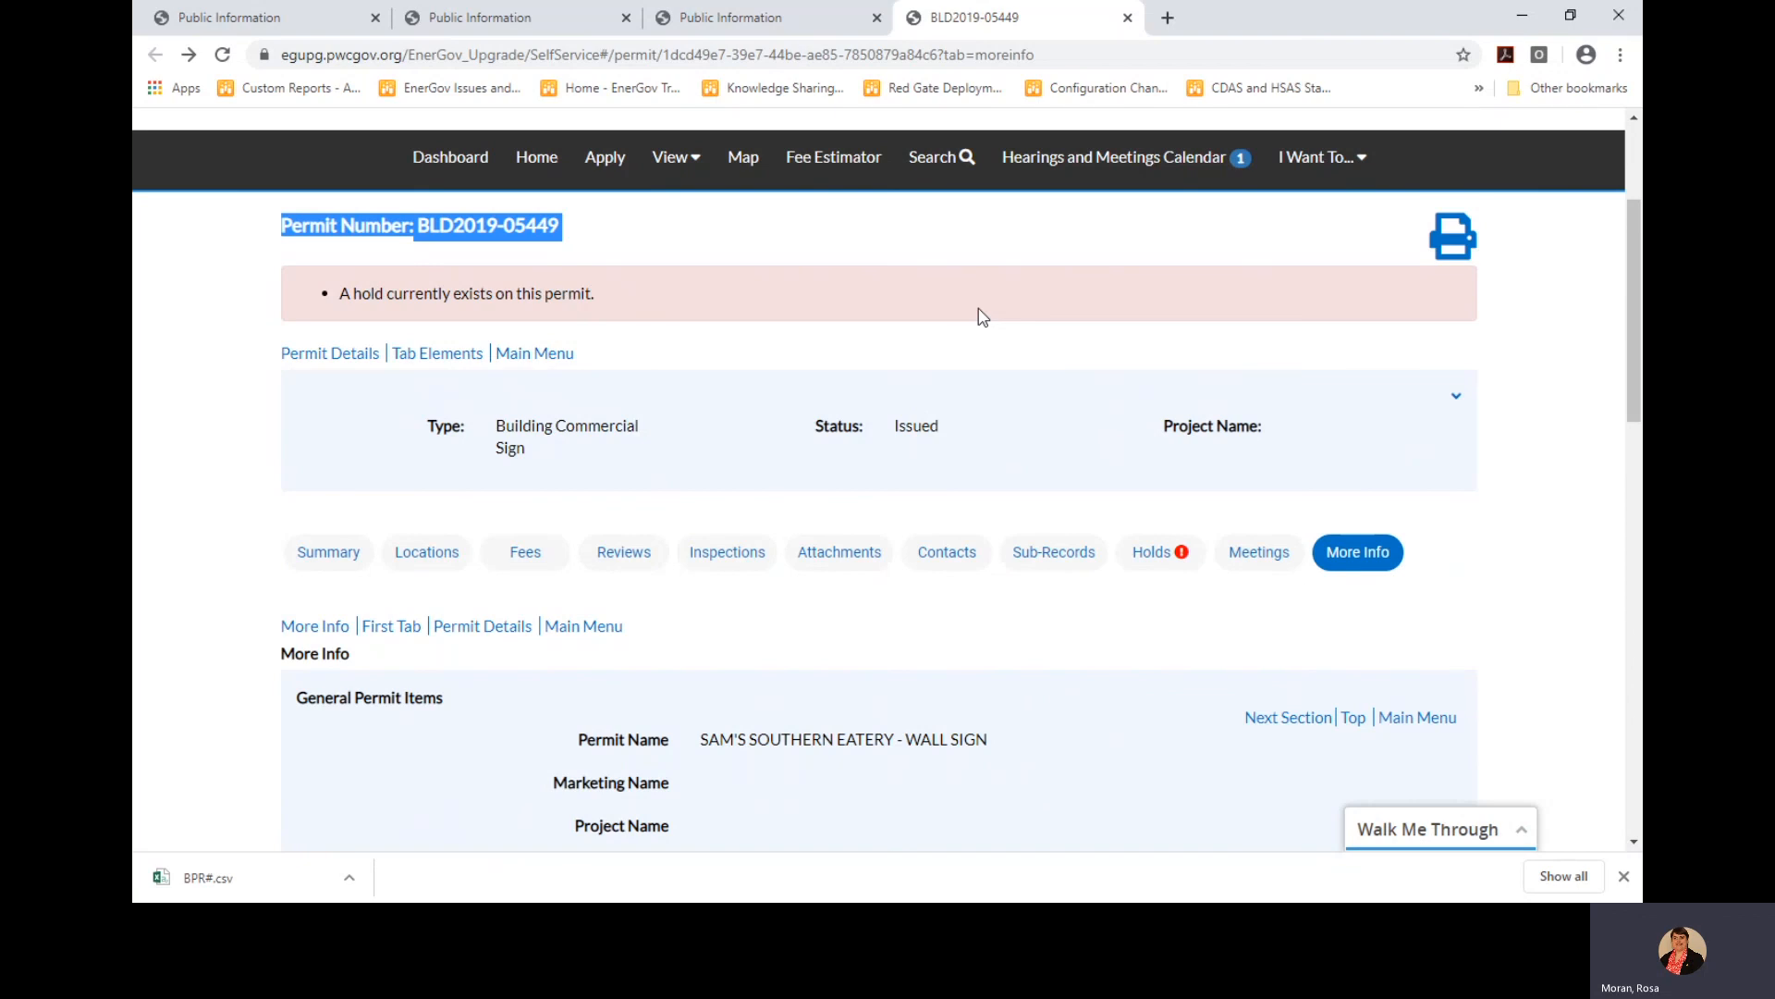
# Go to My Account's Personal Info page and scroll through it
pyautogui.scroll(3, 1187, 374)
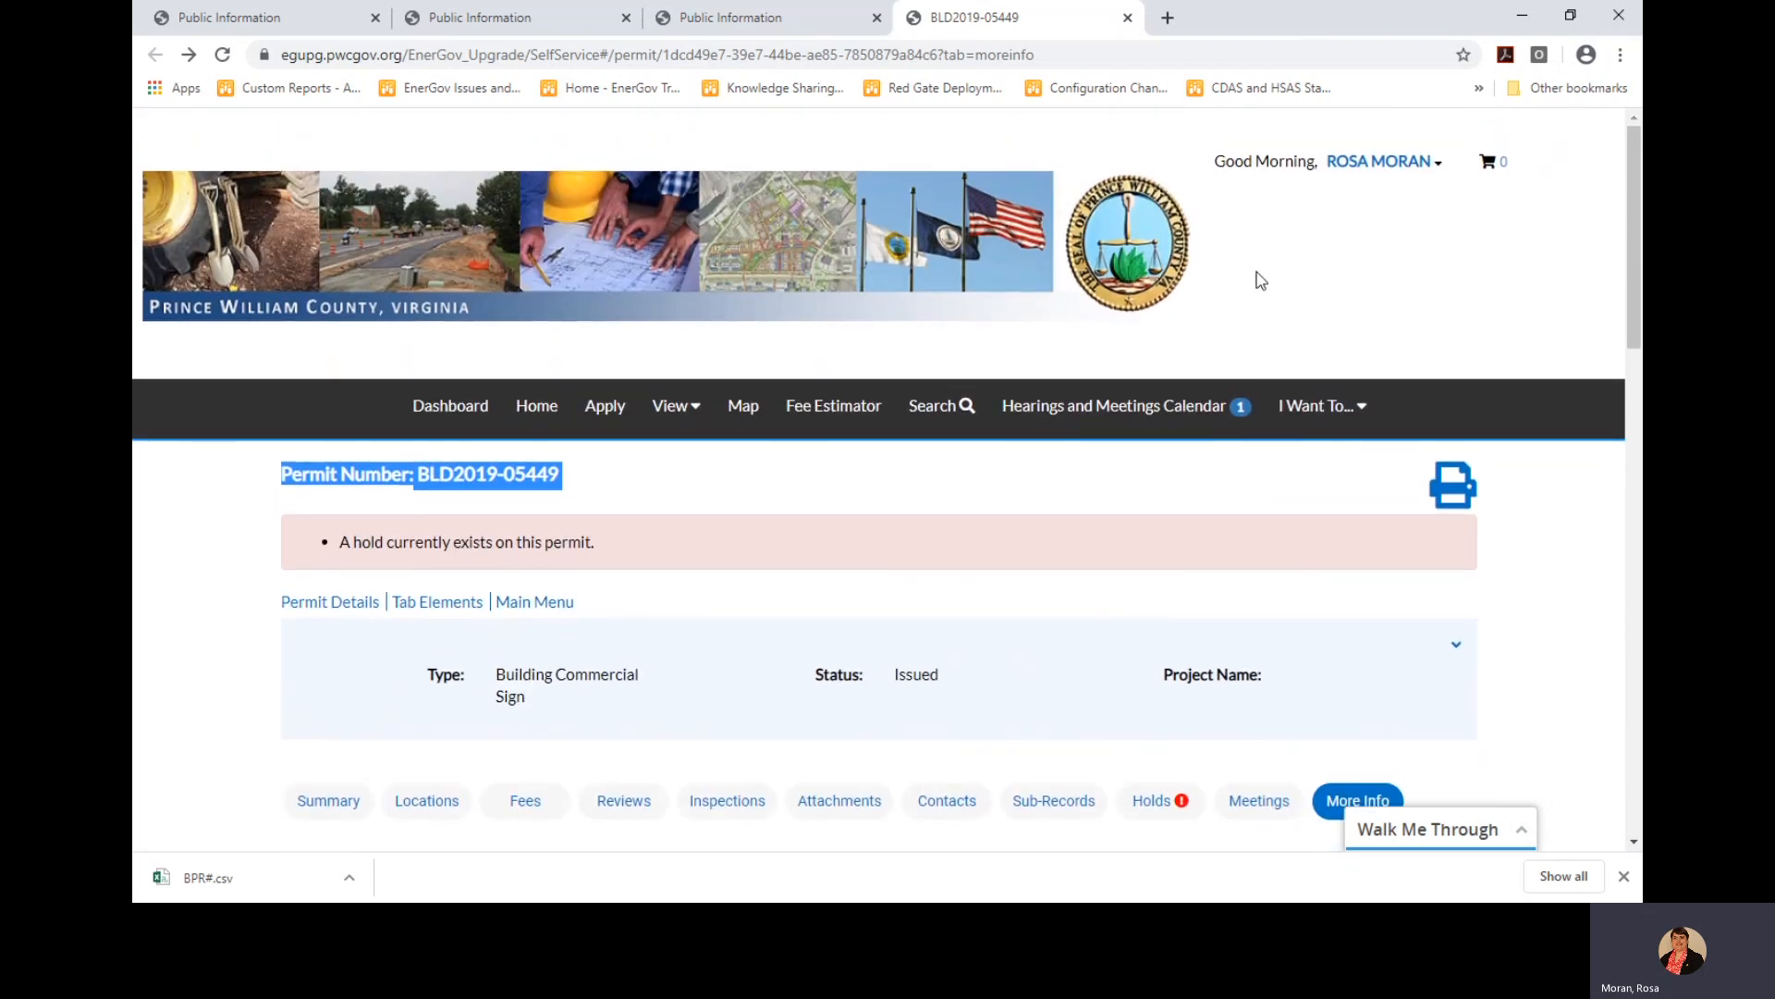
pyautogui.click(1395, 165)
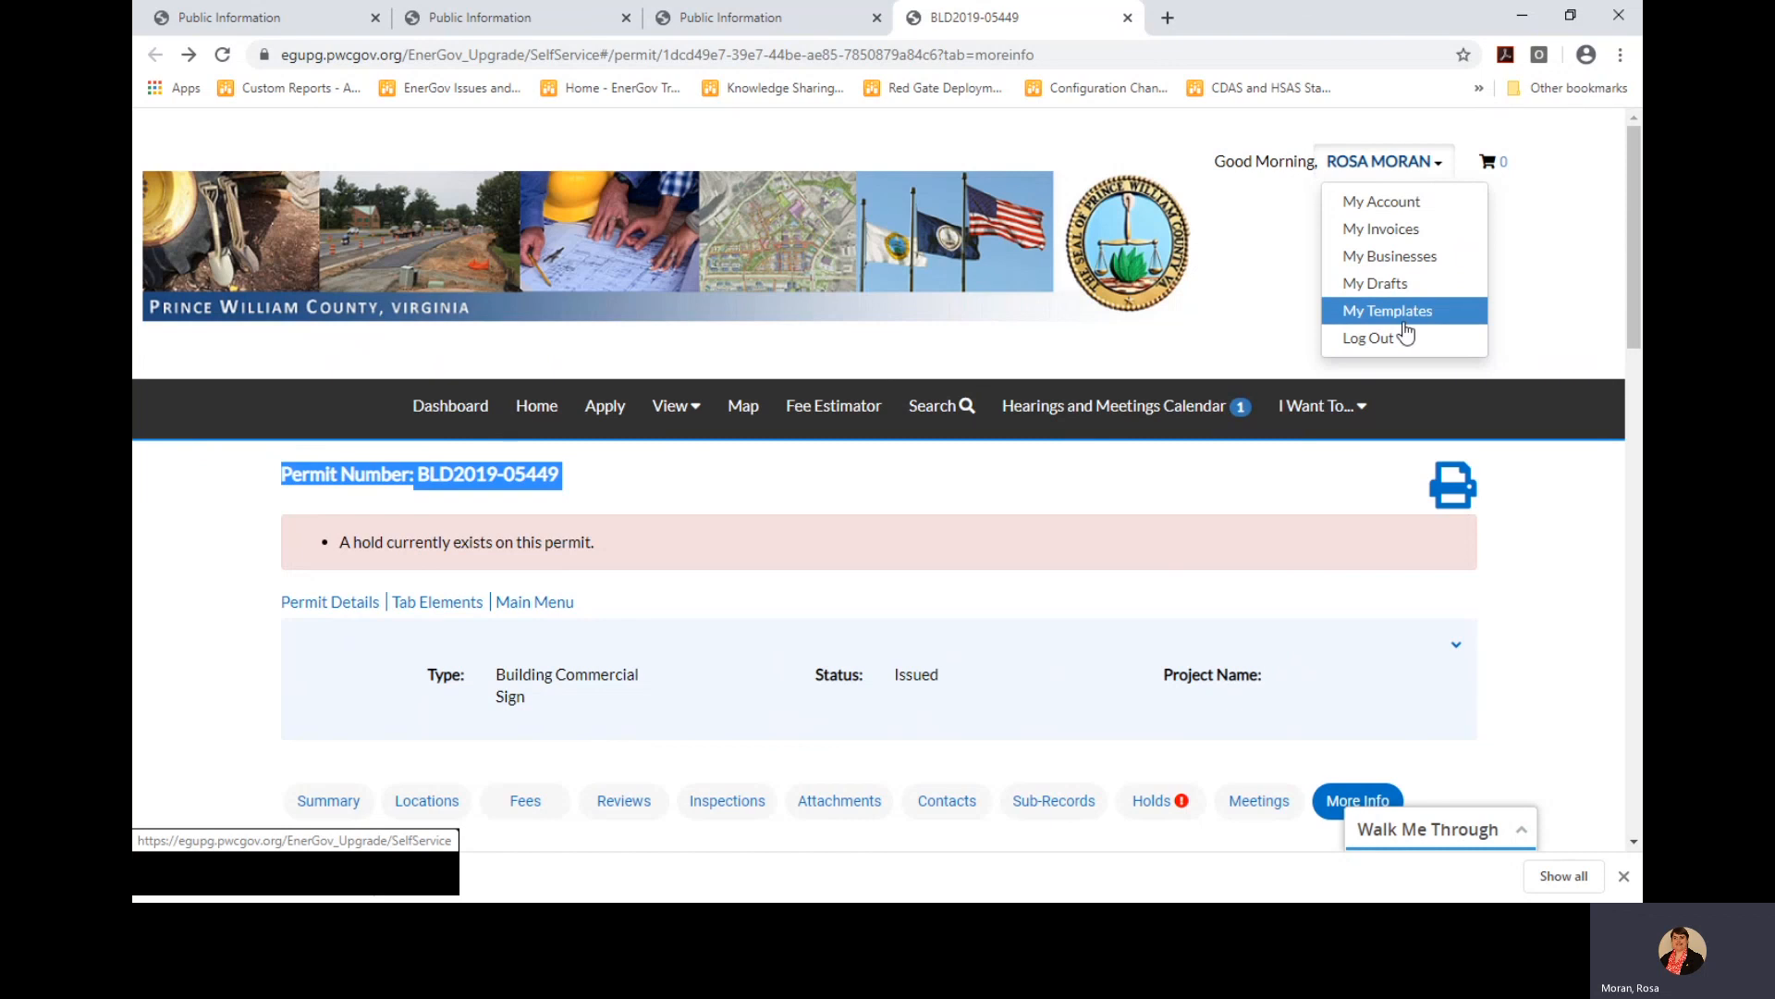
pyautogui.click(1392, 215)
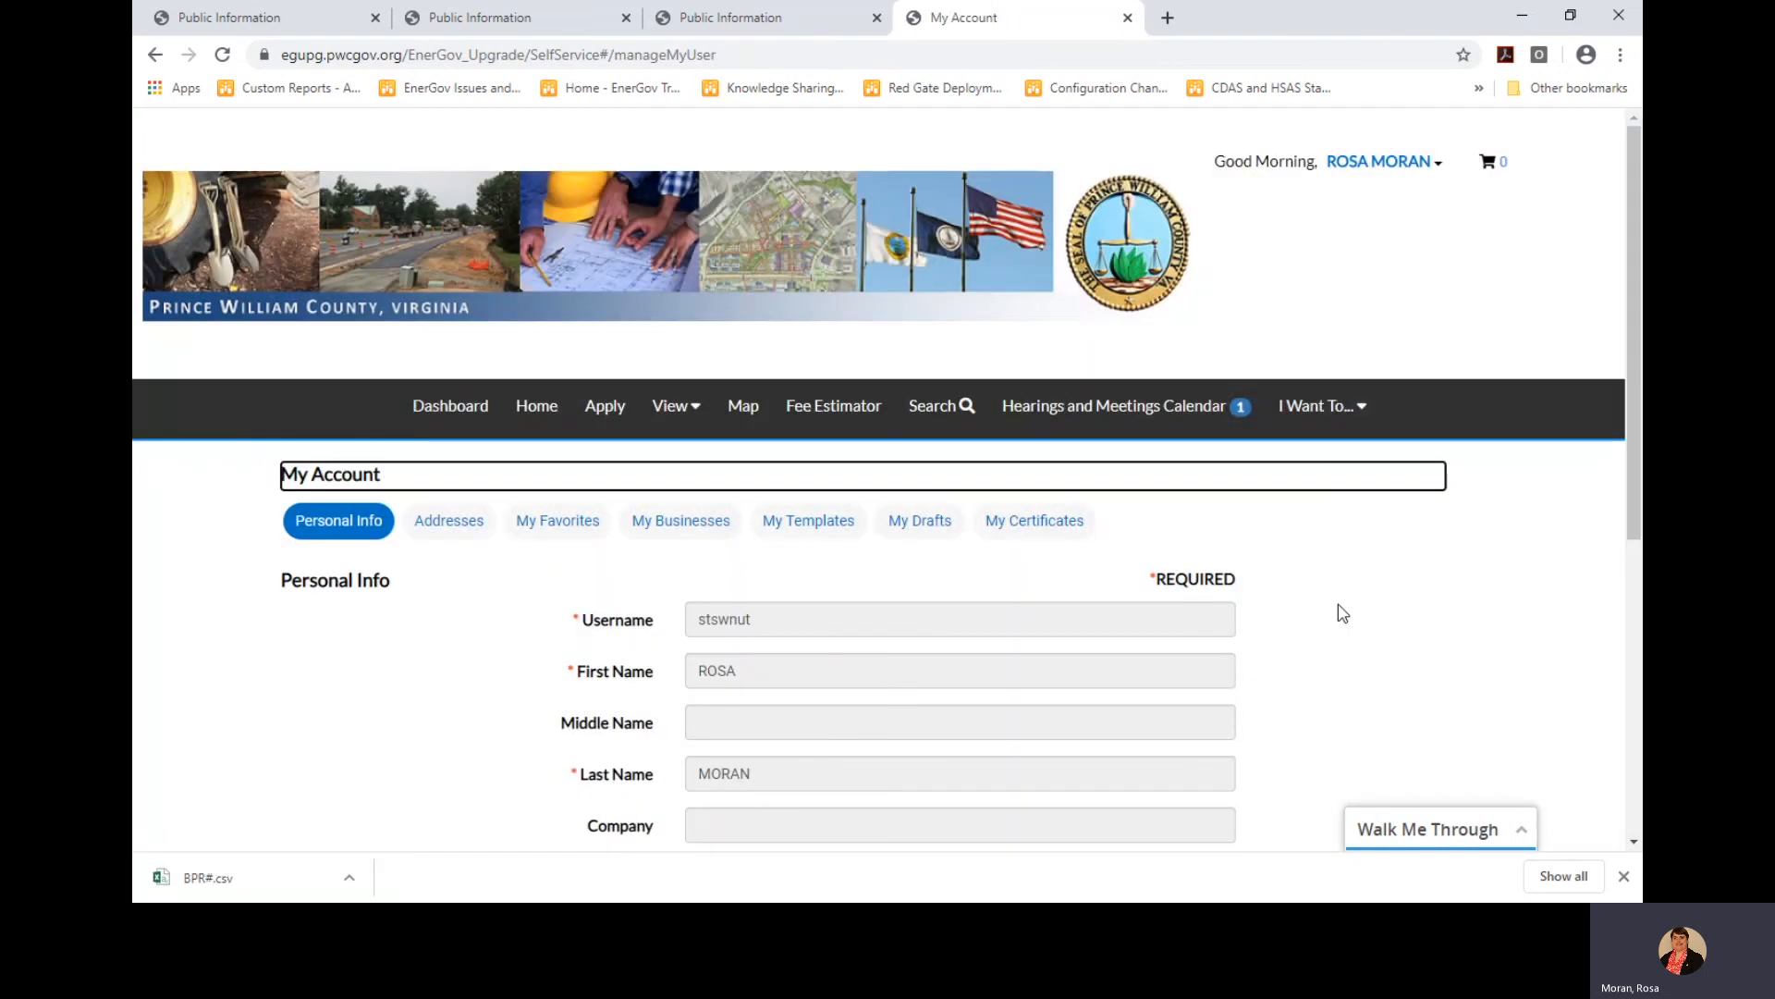
pyautogui.scroll(-4, 1343, 613)
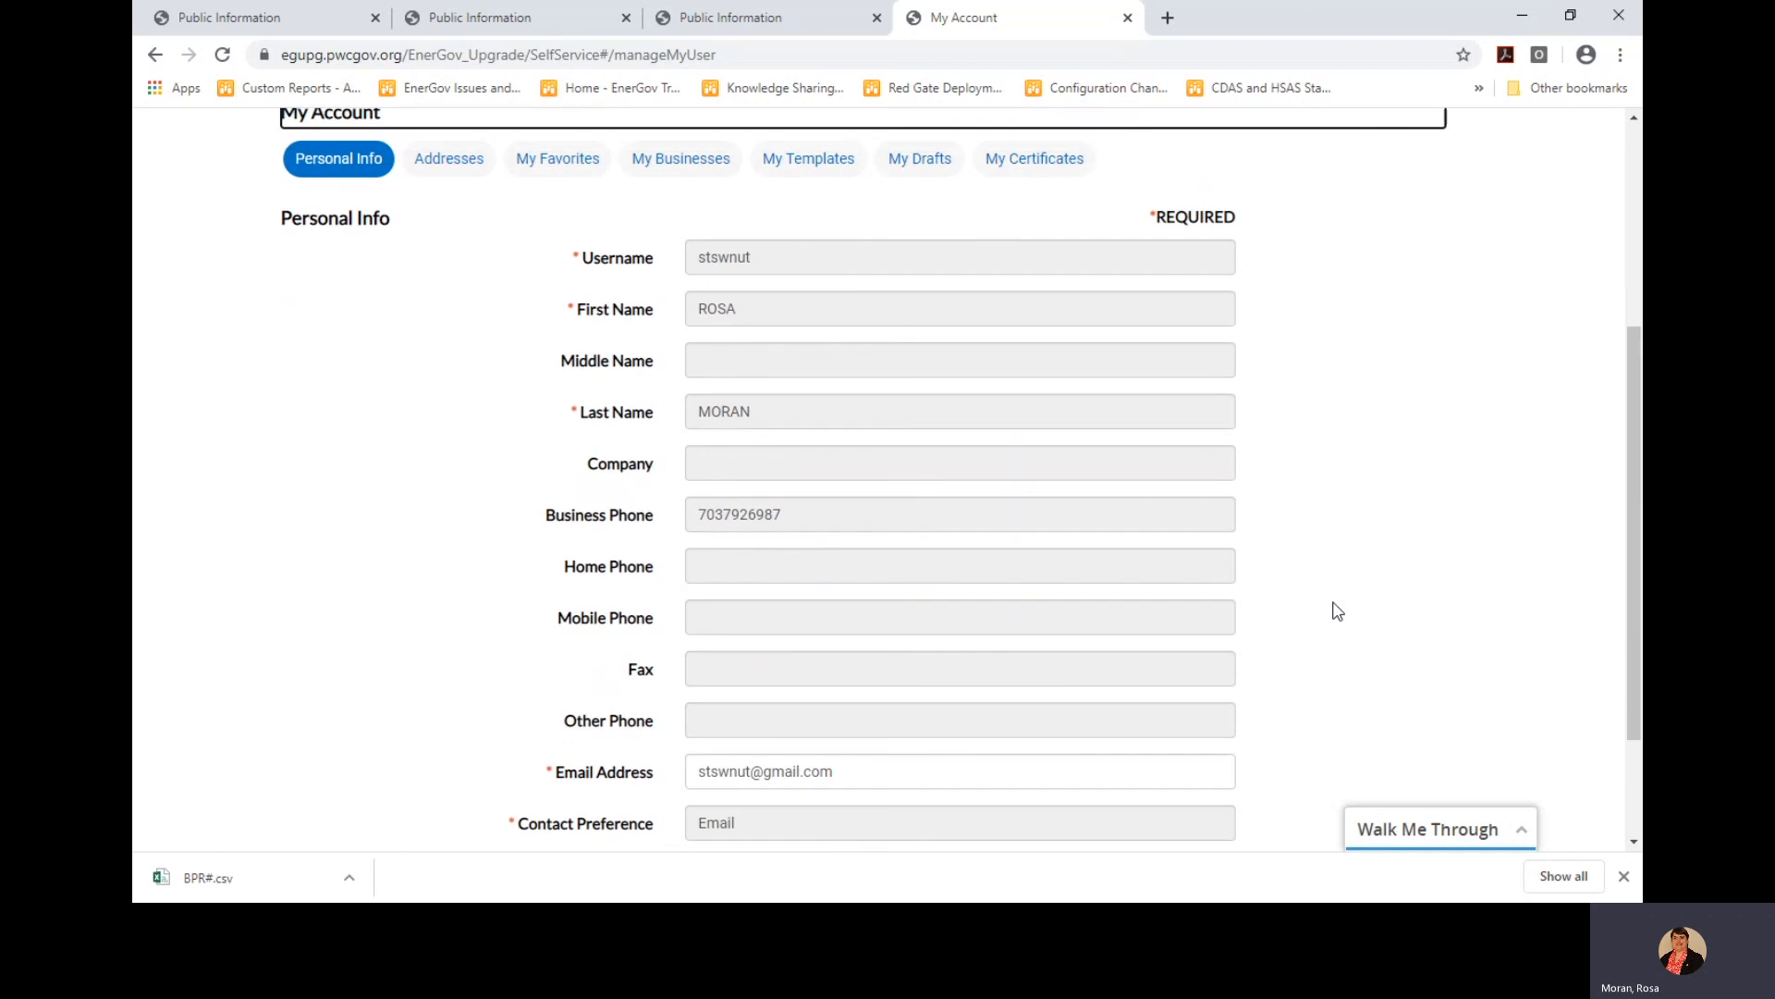
pyautogui.scroll(2, 1338, 611)
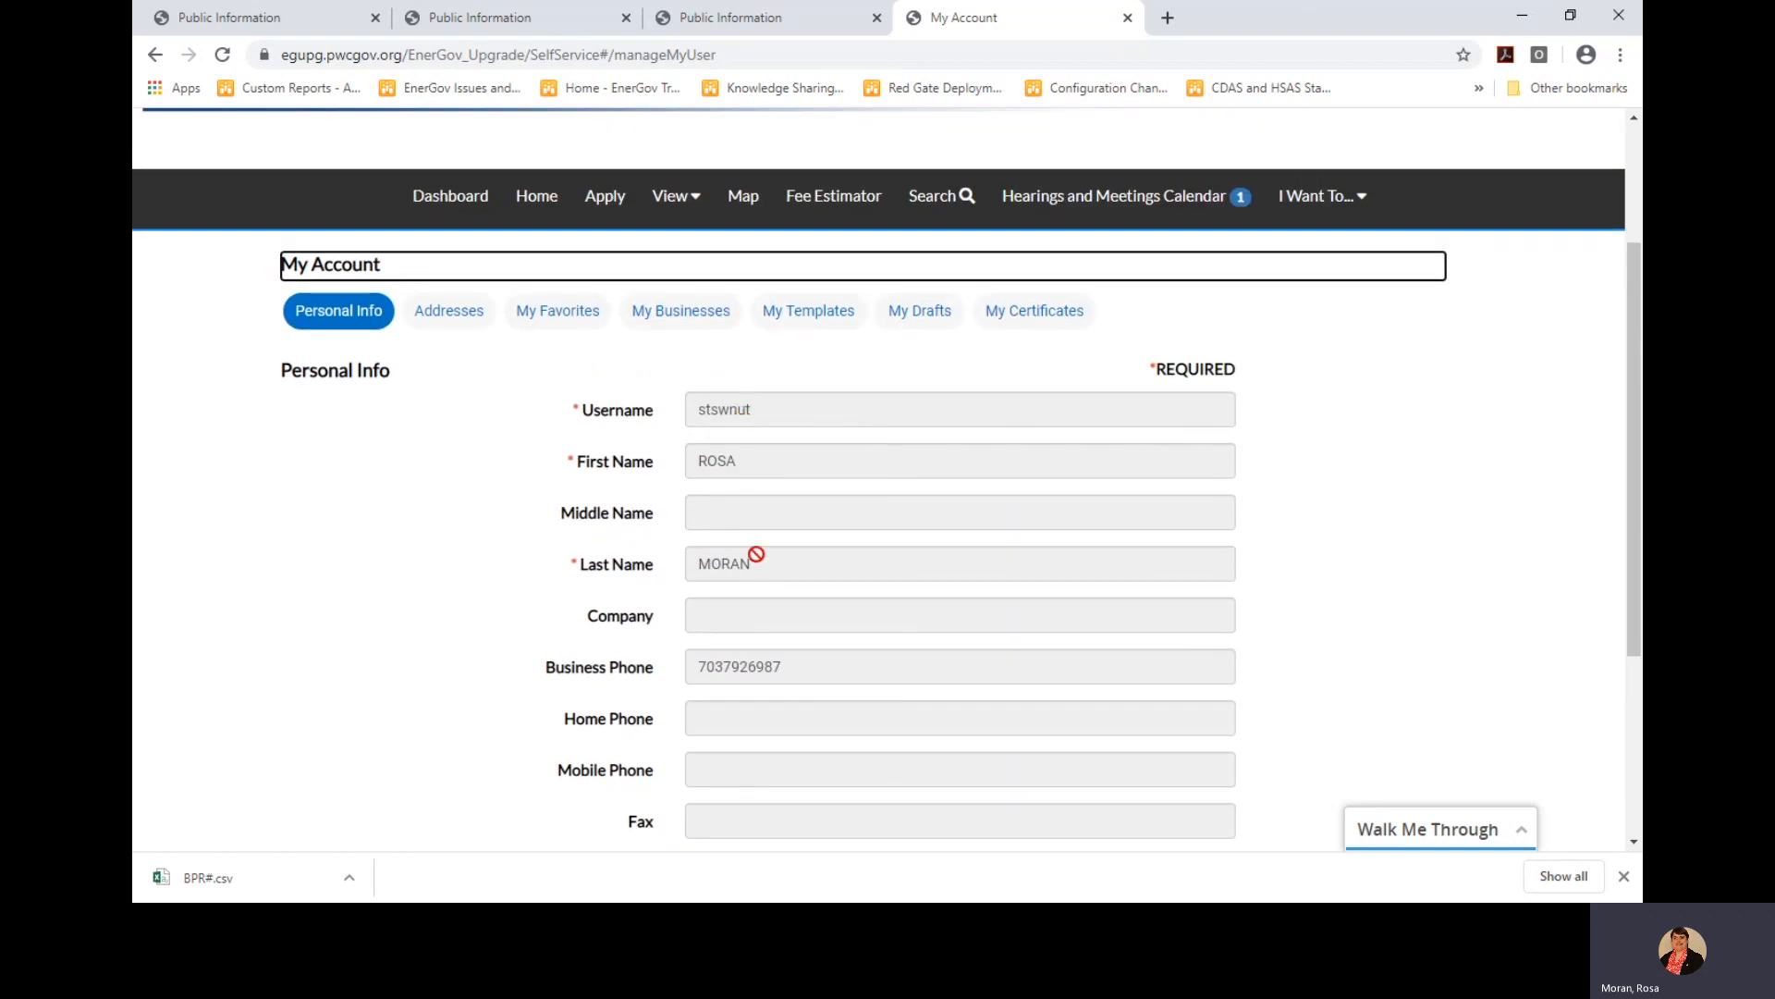
pyautogui.scroll(-2, 770, 683)
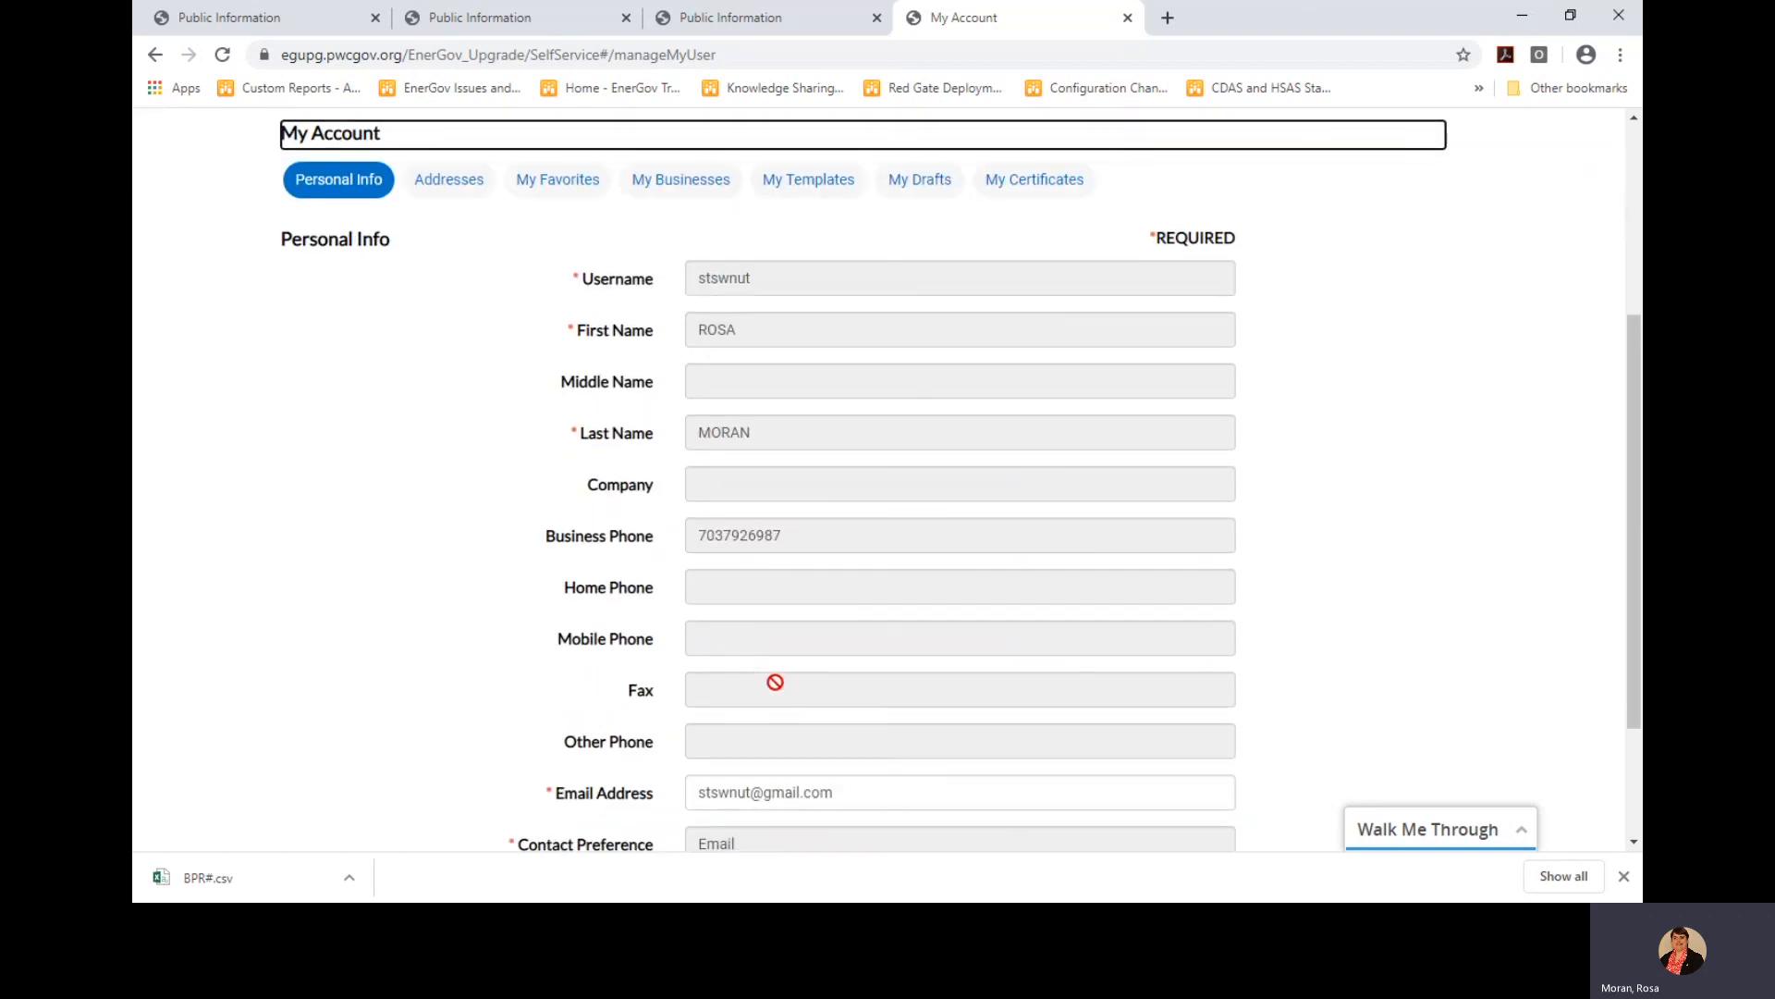
pyautogui.scroll(-1, 775, 681)
# Check the email and home phone fields, then view the saved Business main address
pyautogui.moveTo(870, 688); pyautogui.dragTo(680, 698)
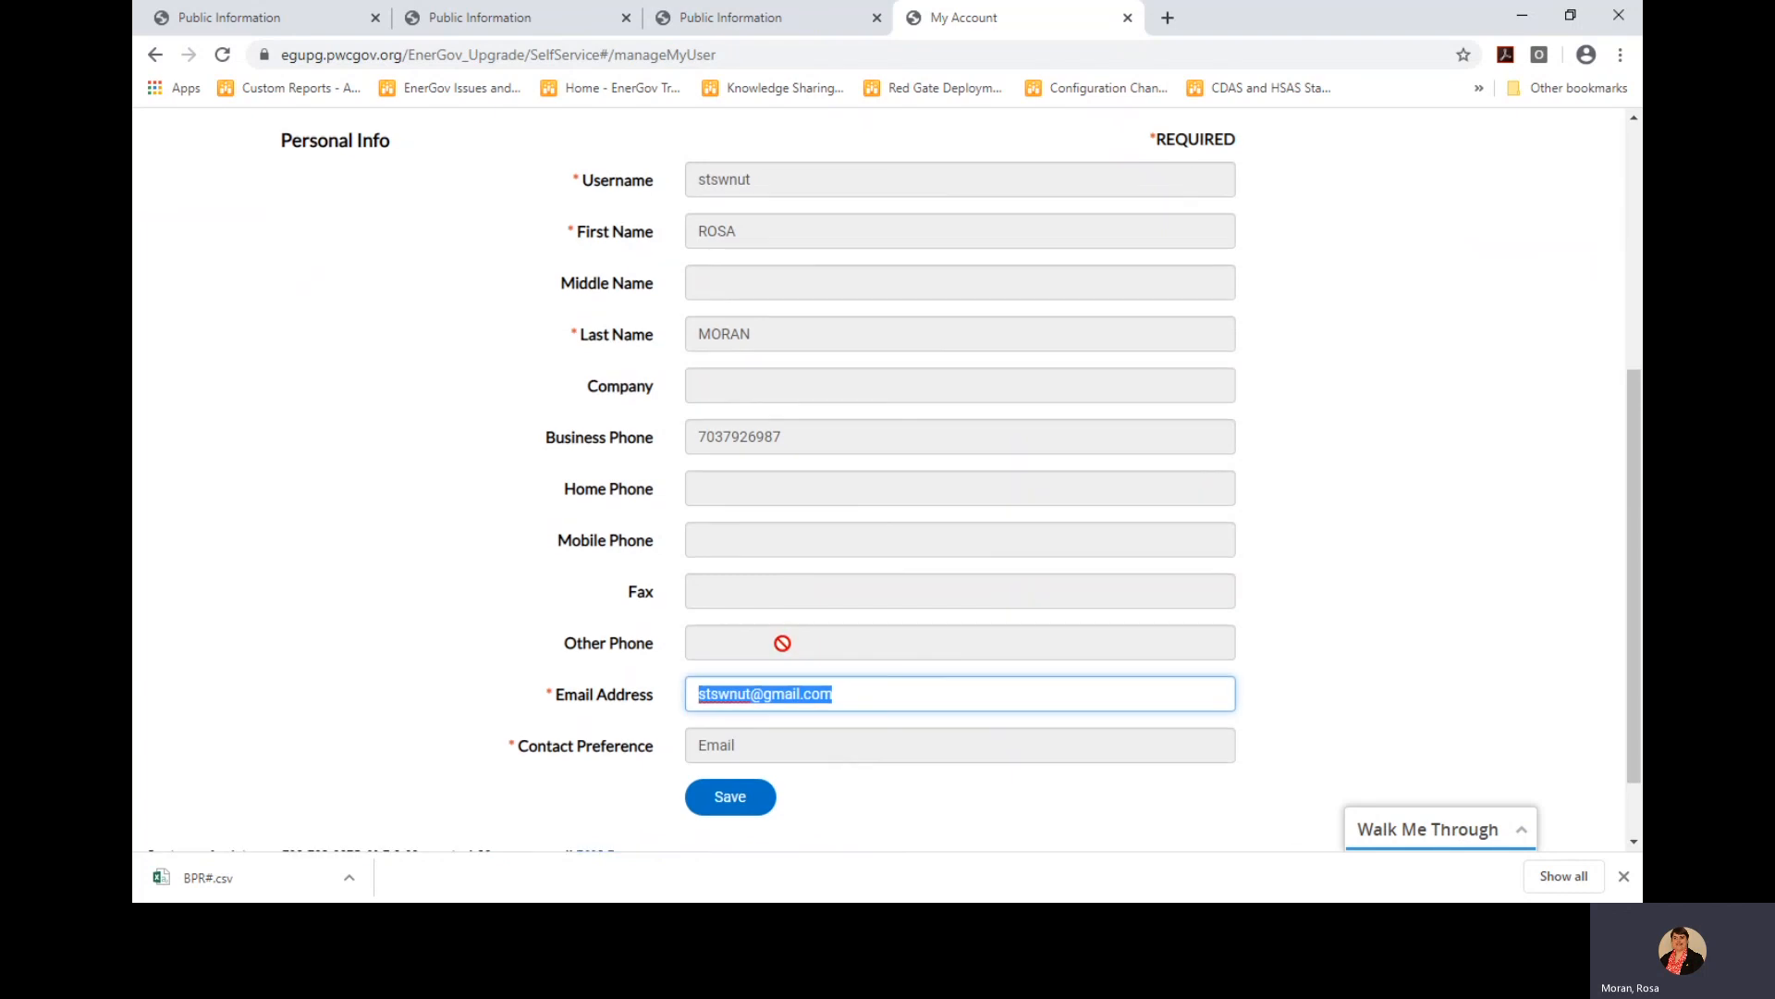
pyautogui.scroll(2, 783, 643)
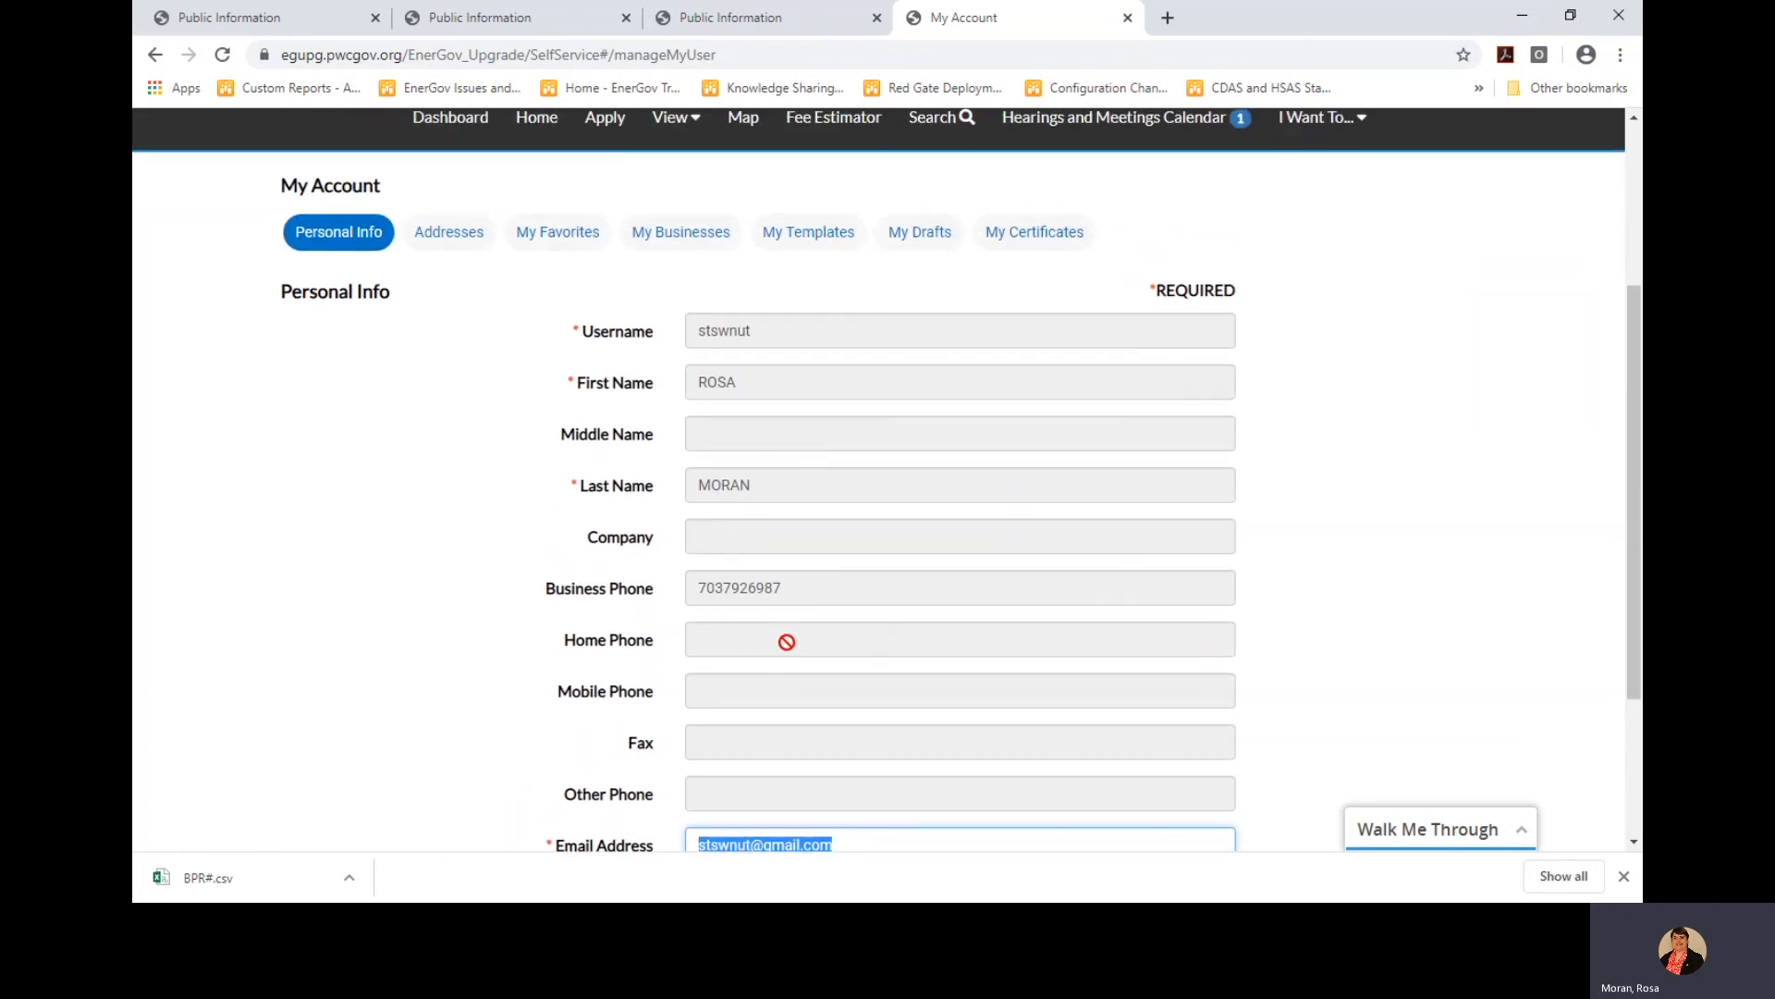
pyautogui.click(784, 640)
pyautogui.scroll(1, 785, 638)
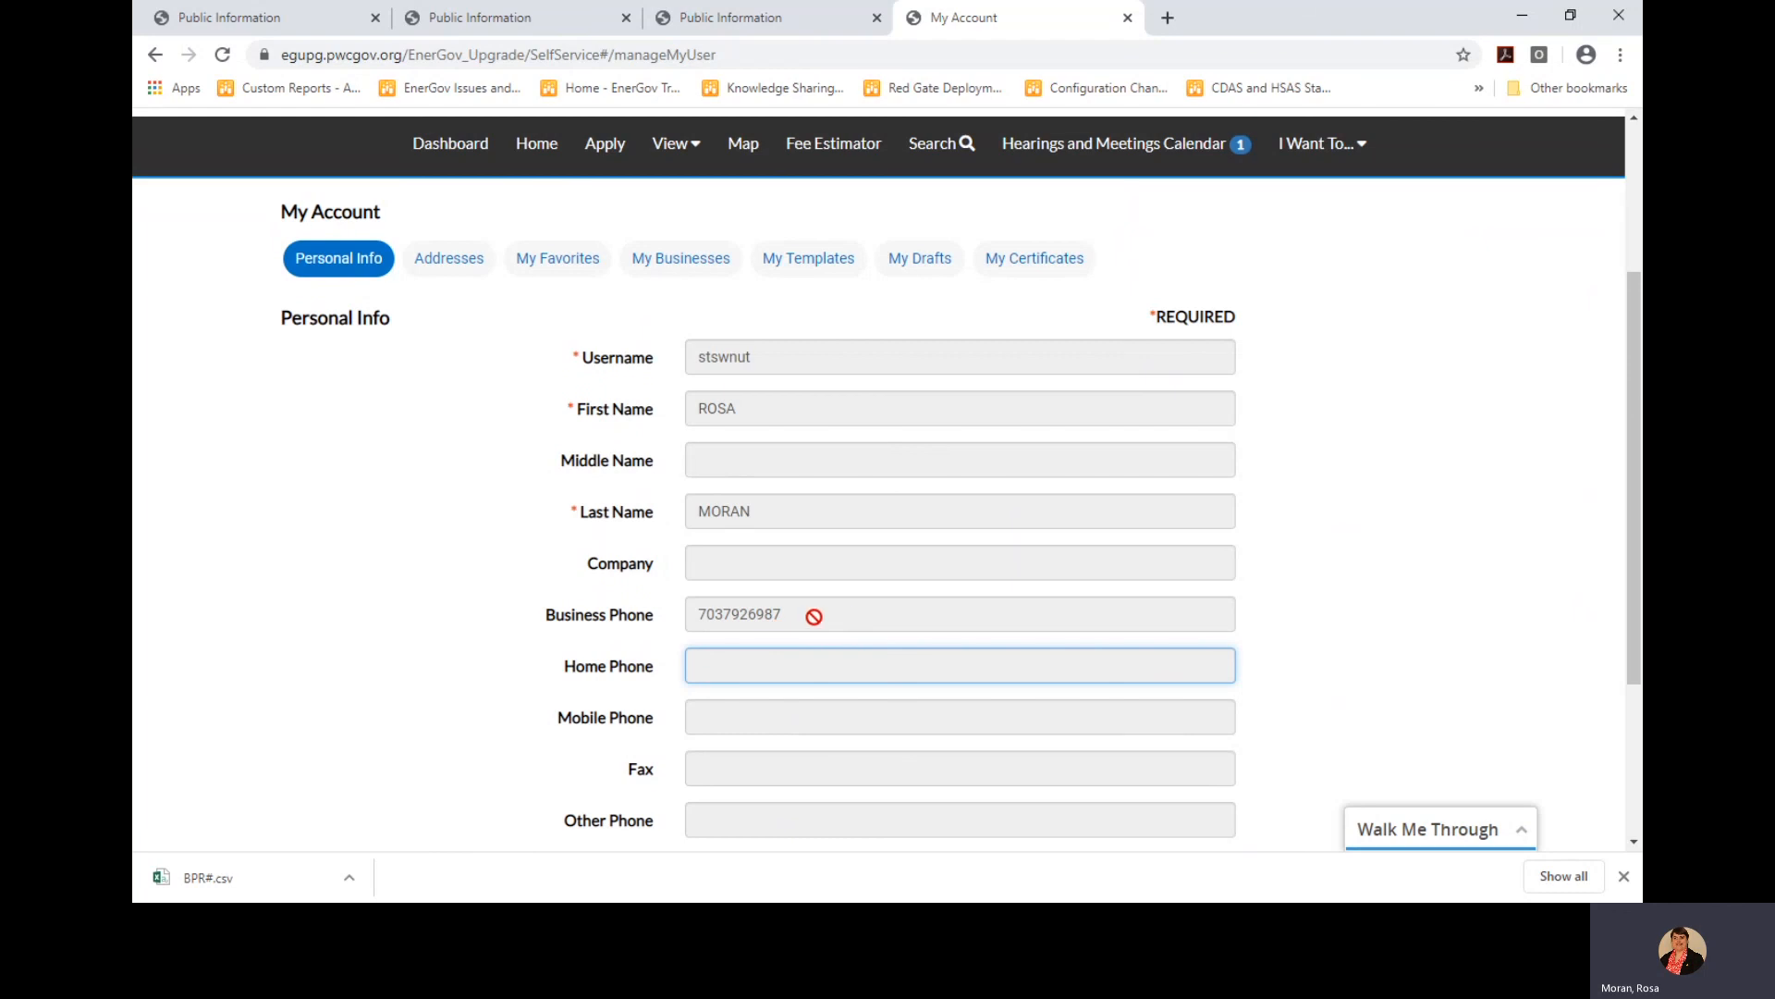
pyautogui.click(446, 262)
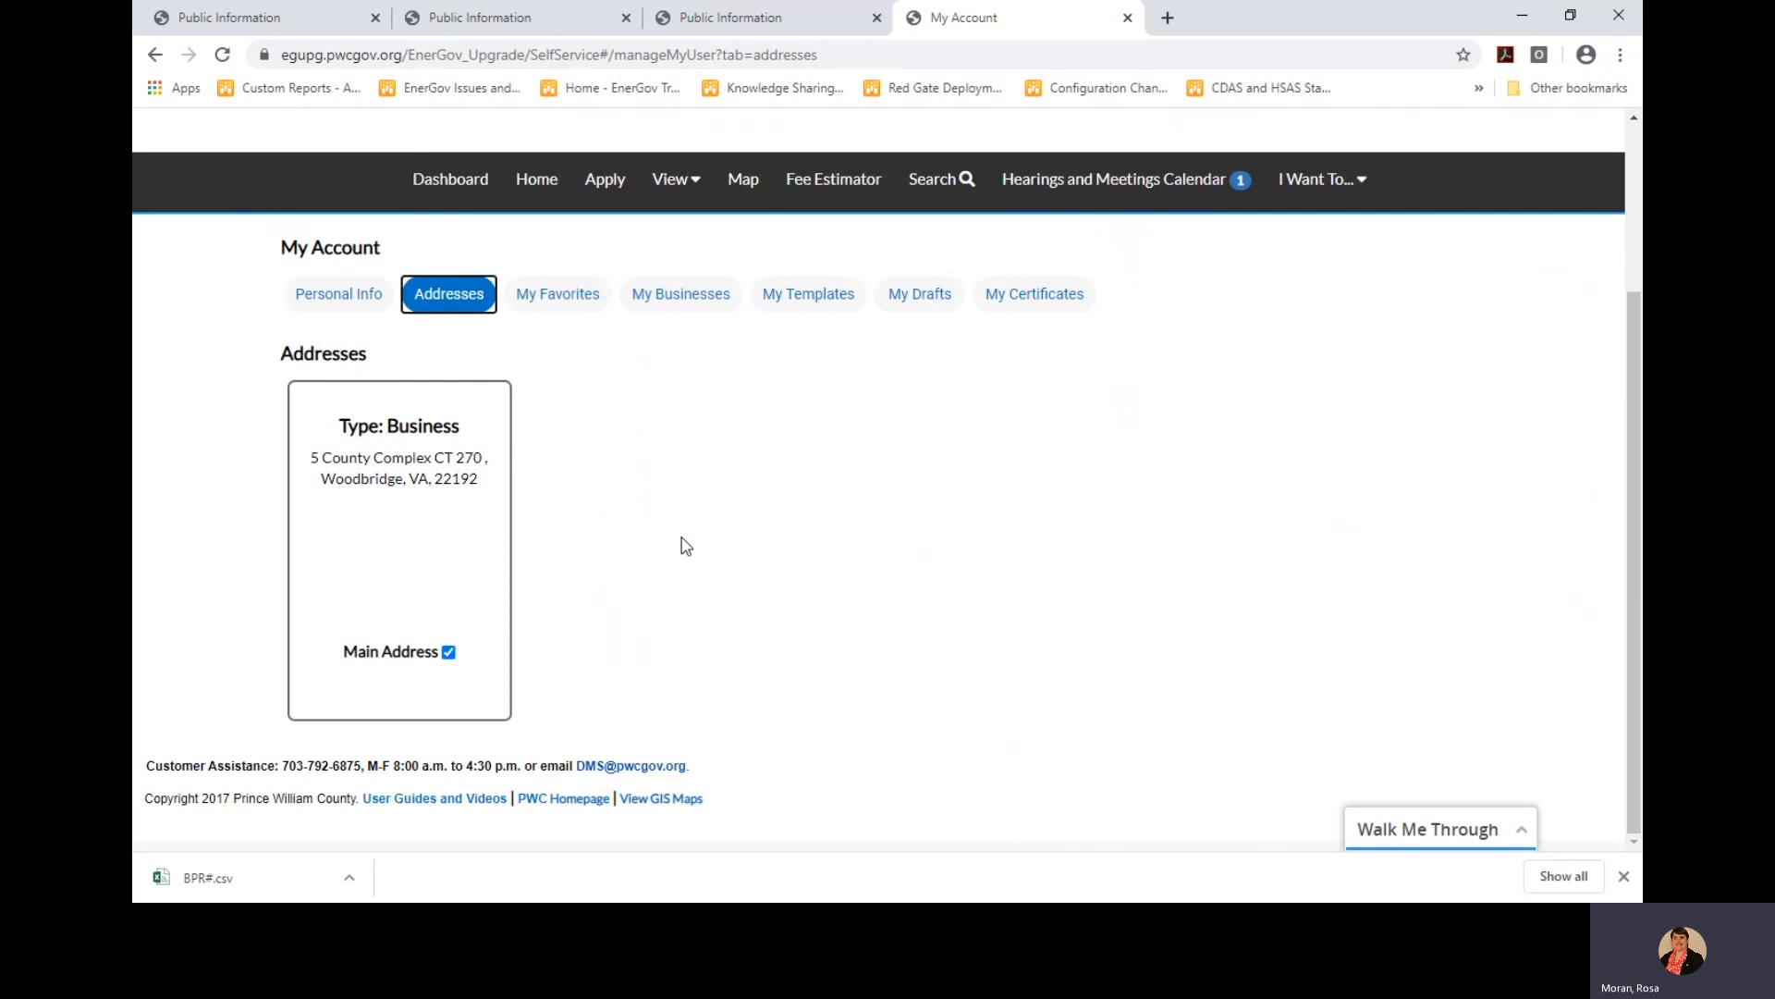
# In My Favorites, select the RAINBOW CONNECTION contact and remove it from favorites
pyautogui.click(560, 297)
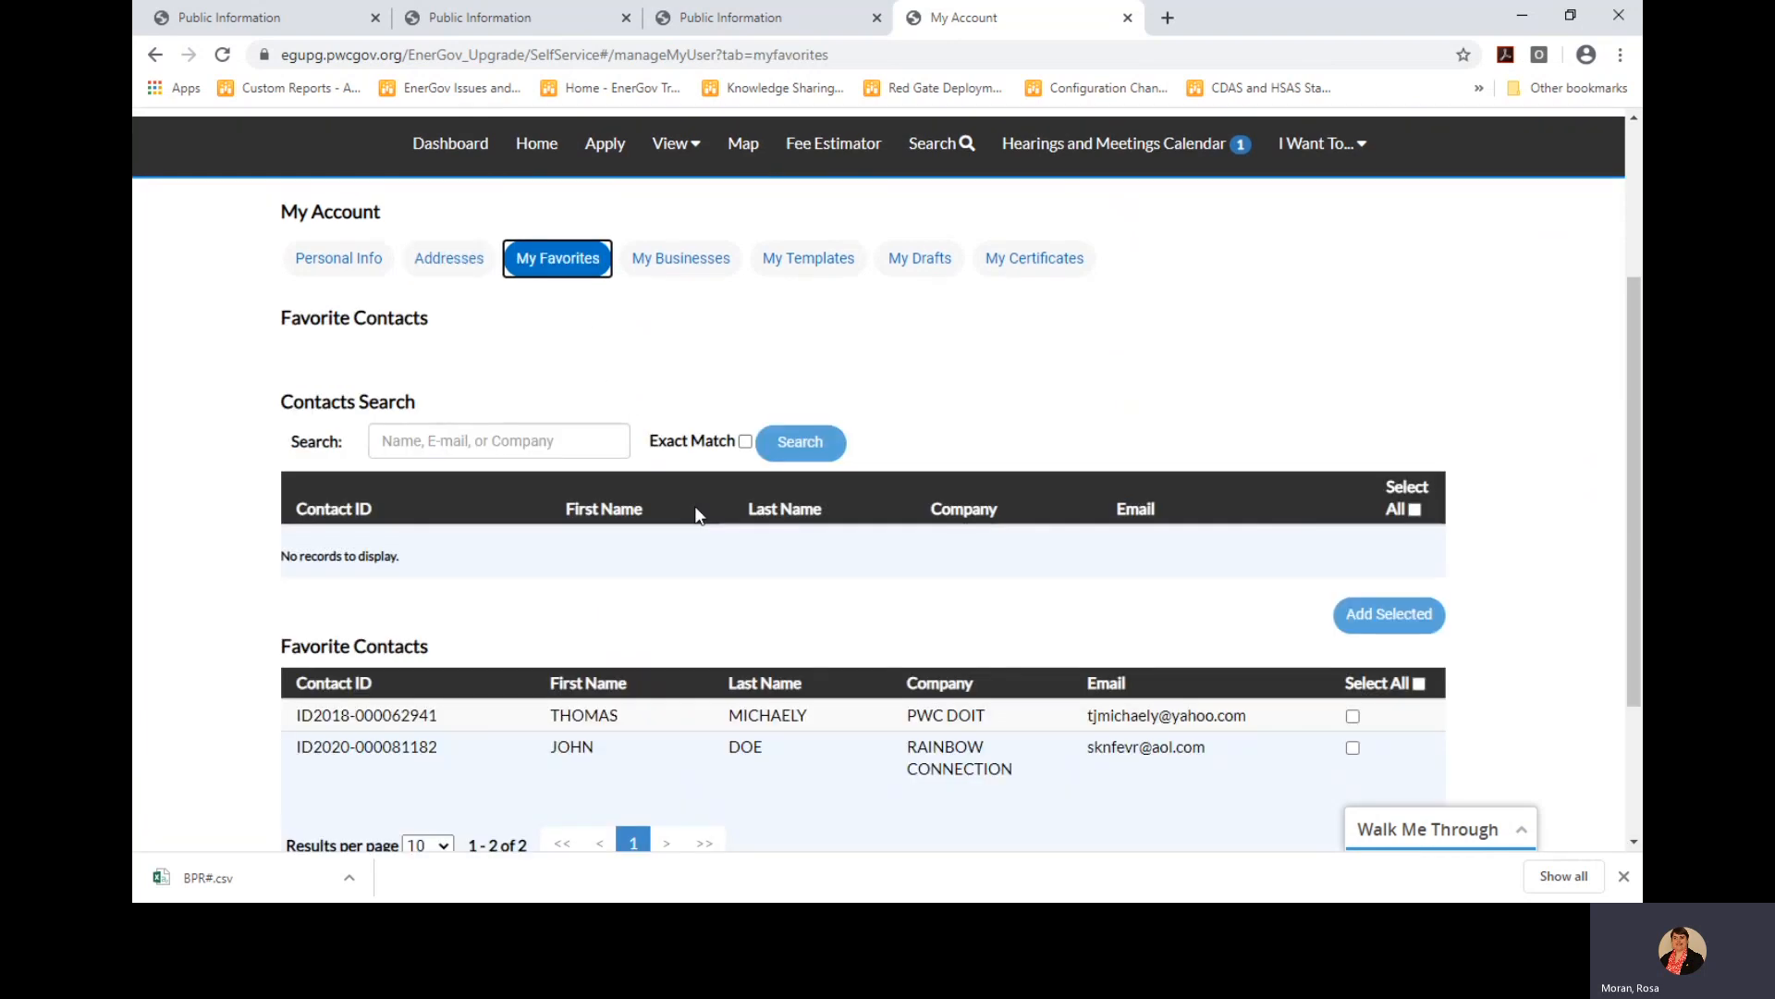
pyautogui.scroll(-1, 684, 531)
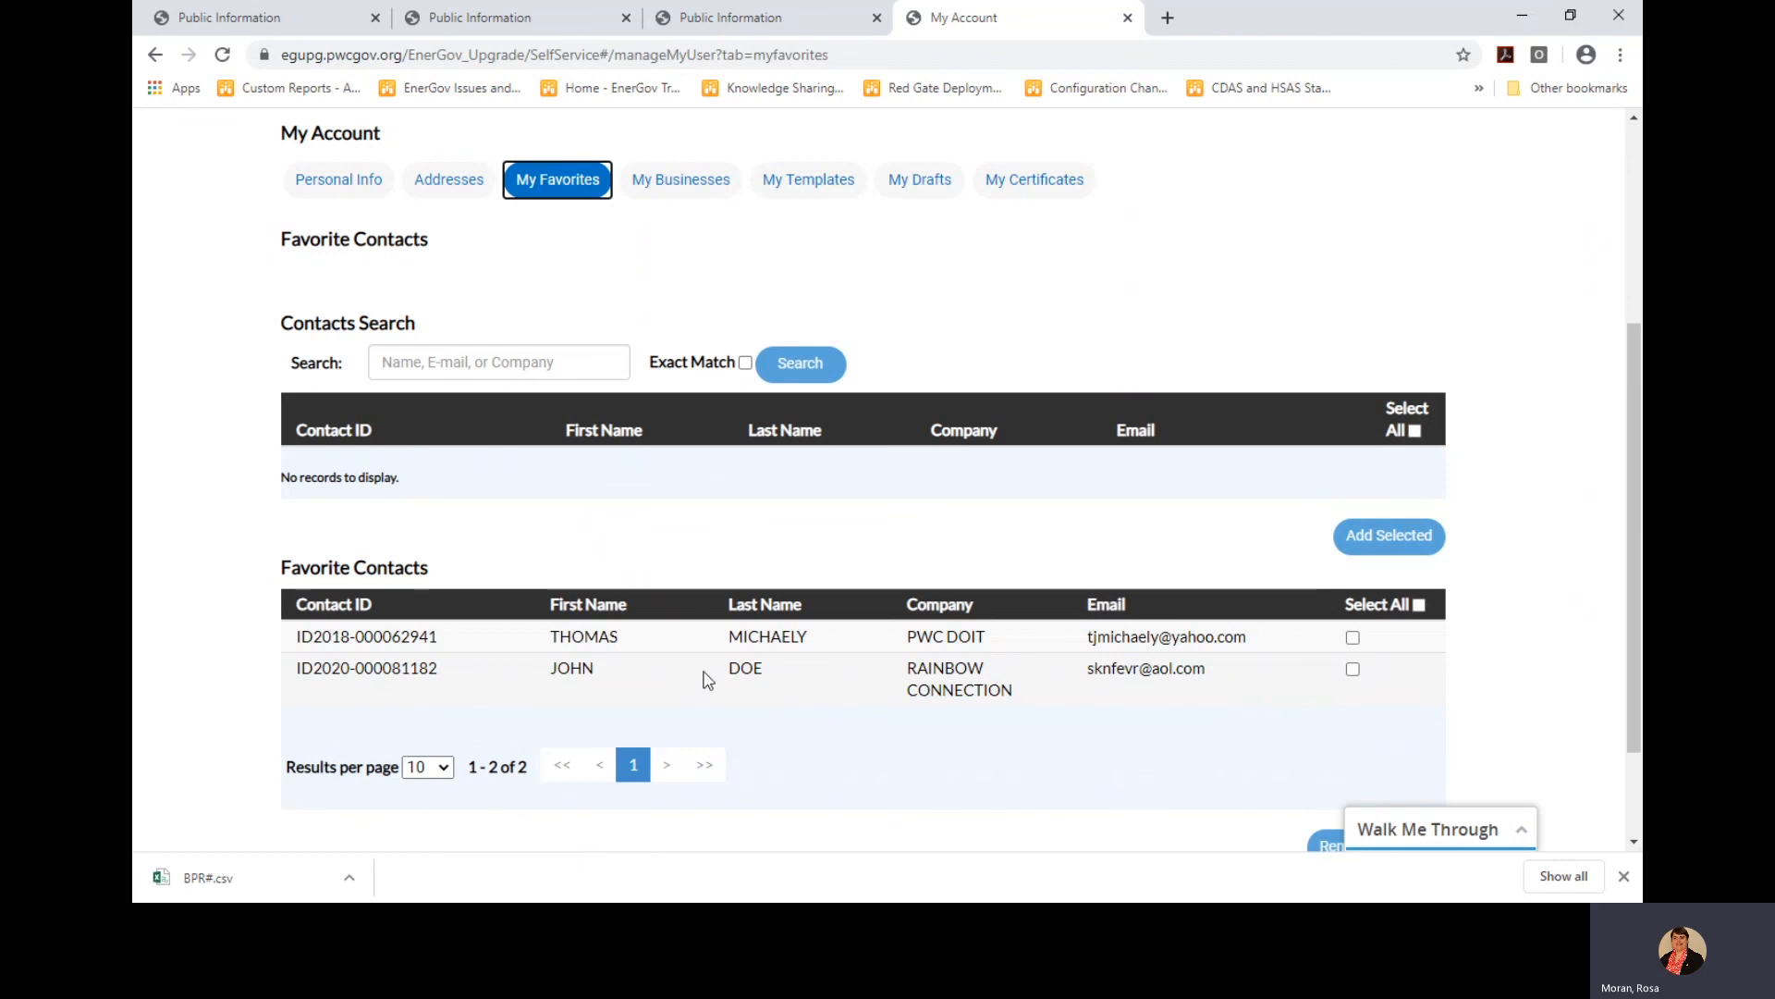
pyautogui.scroll(-1, 938, 663)
pyautogui.scroll(2, 938, 668)
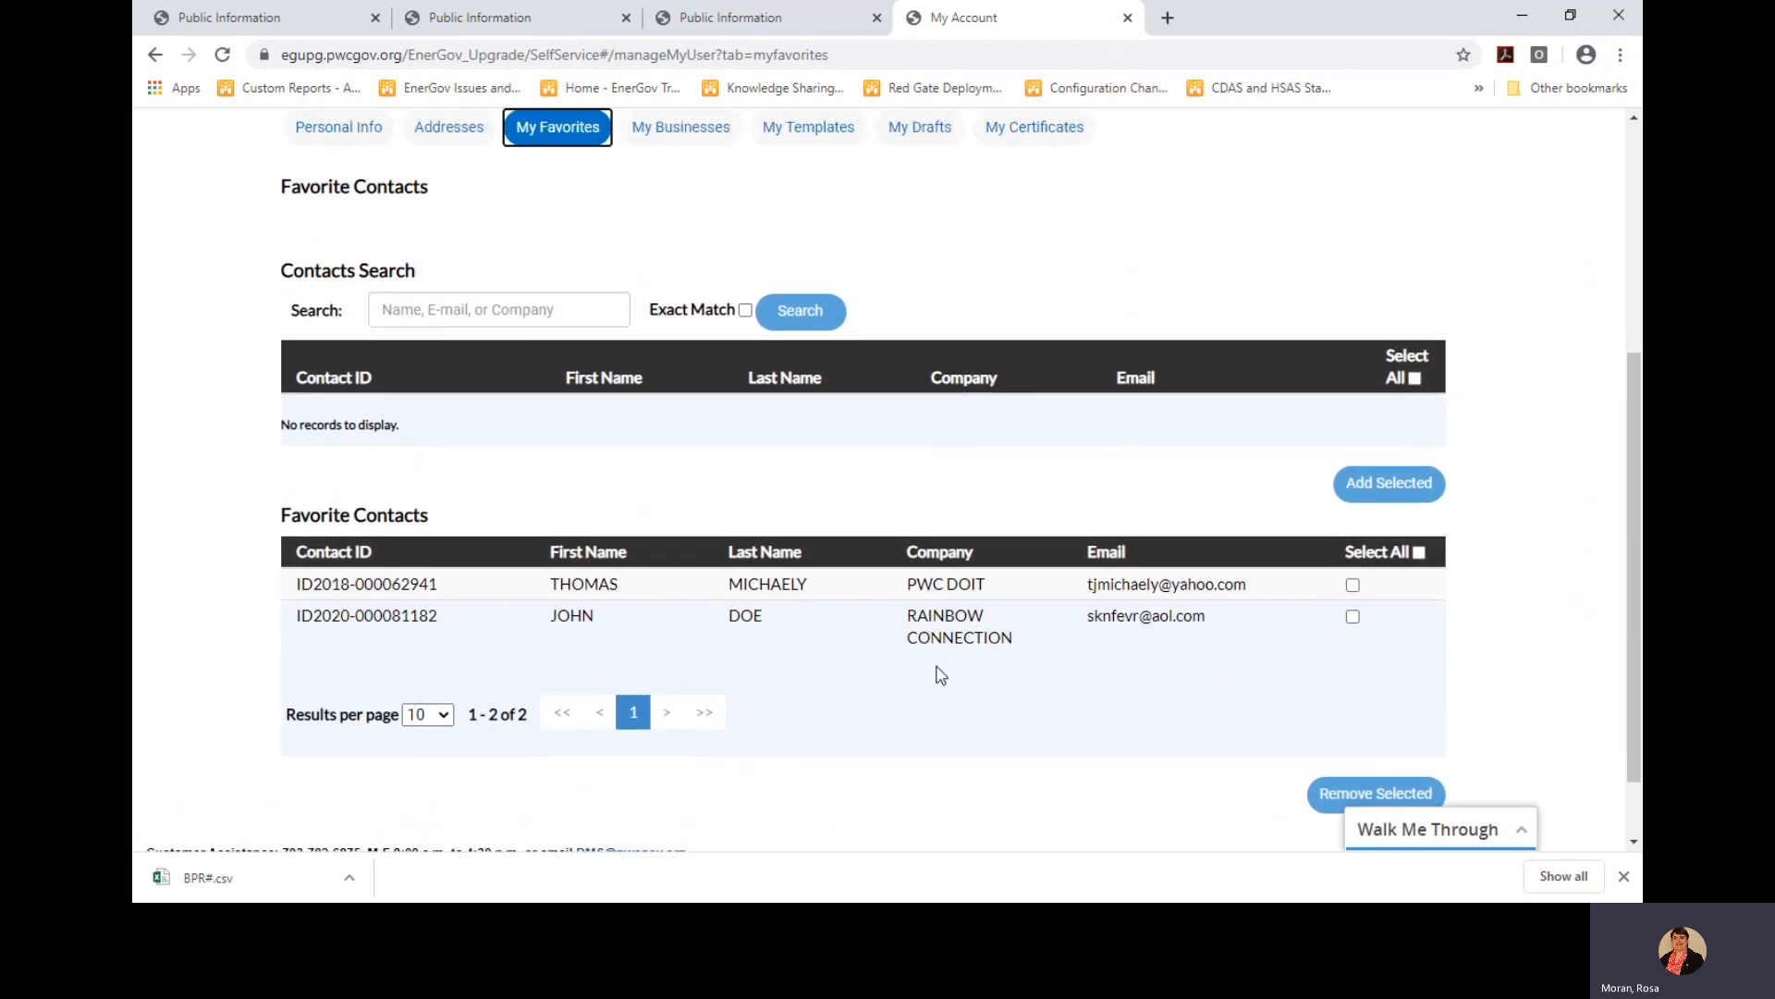
pyautogui.scroll(1, 939, 671)
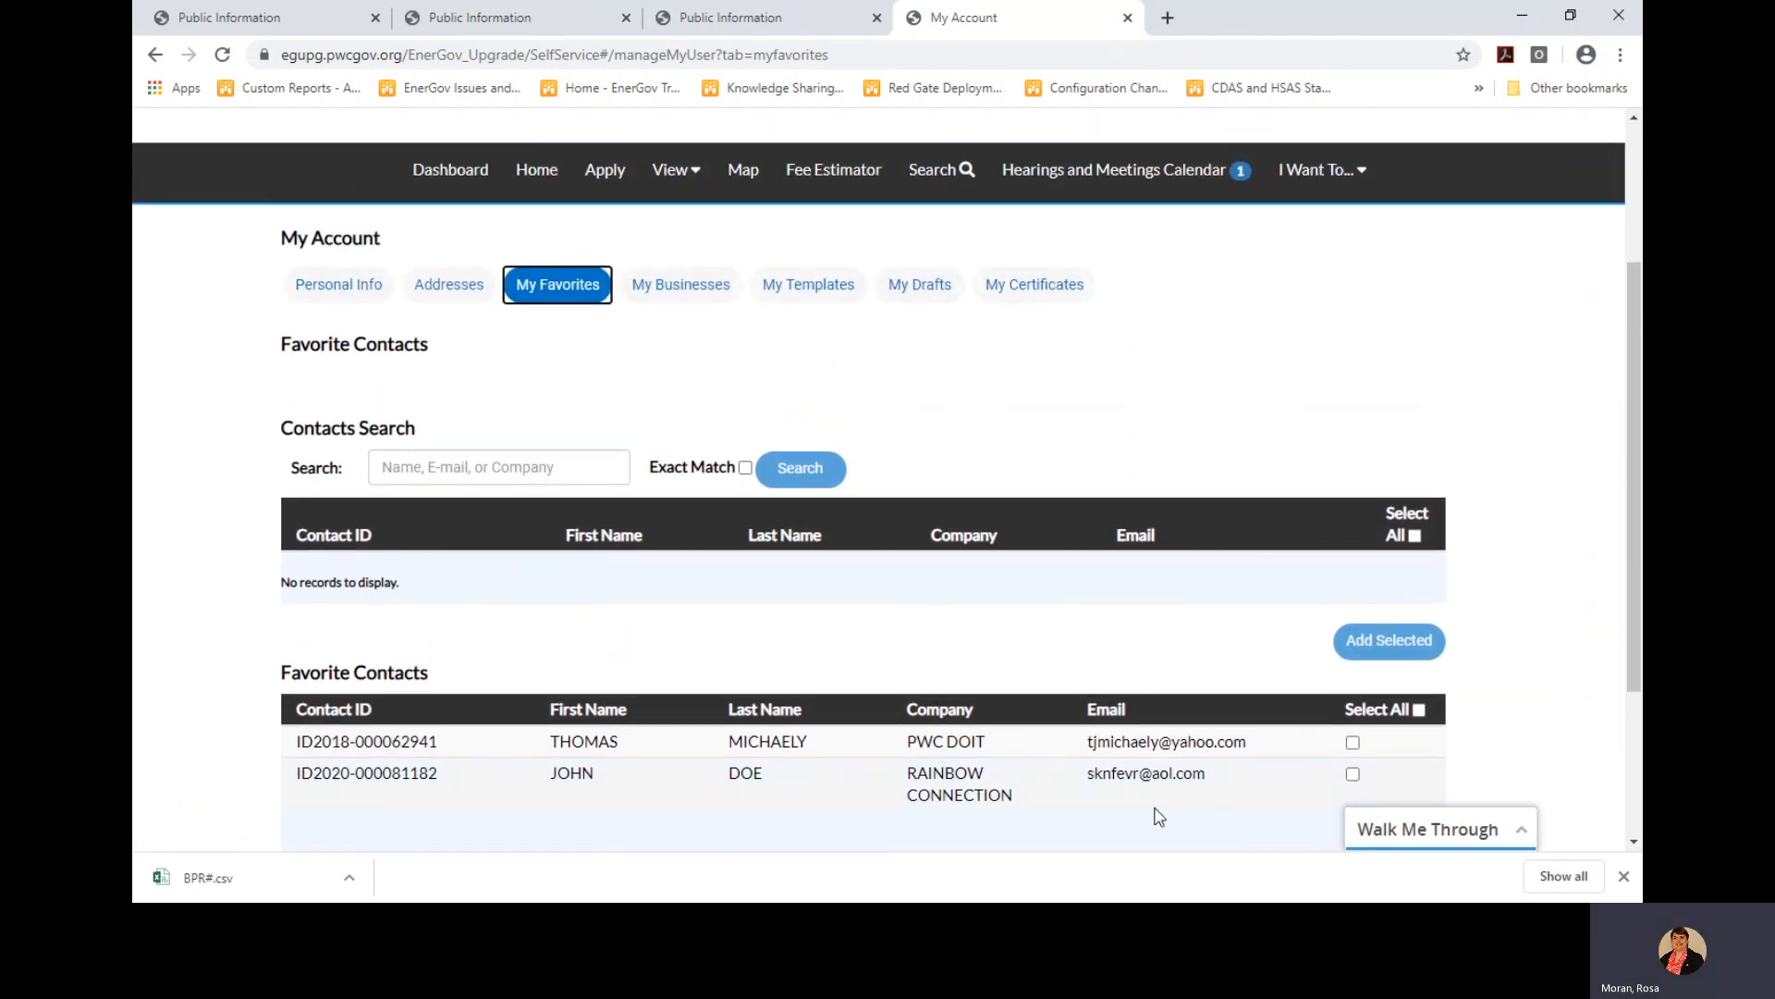
pyautogui.scroll(-1, 1295, 758)
pyautogui.scroll(-2, 1331, 703)
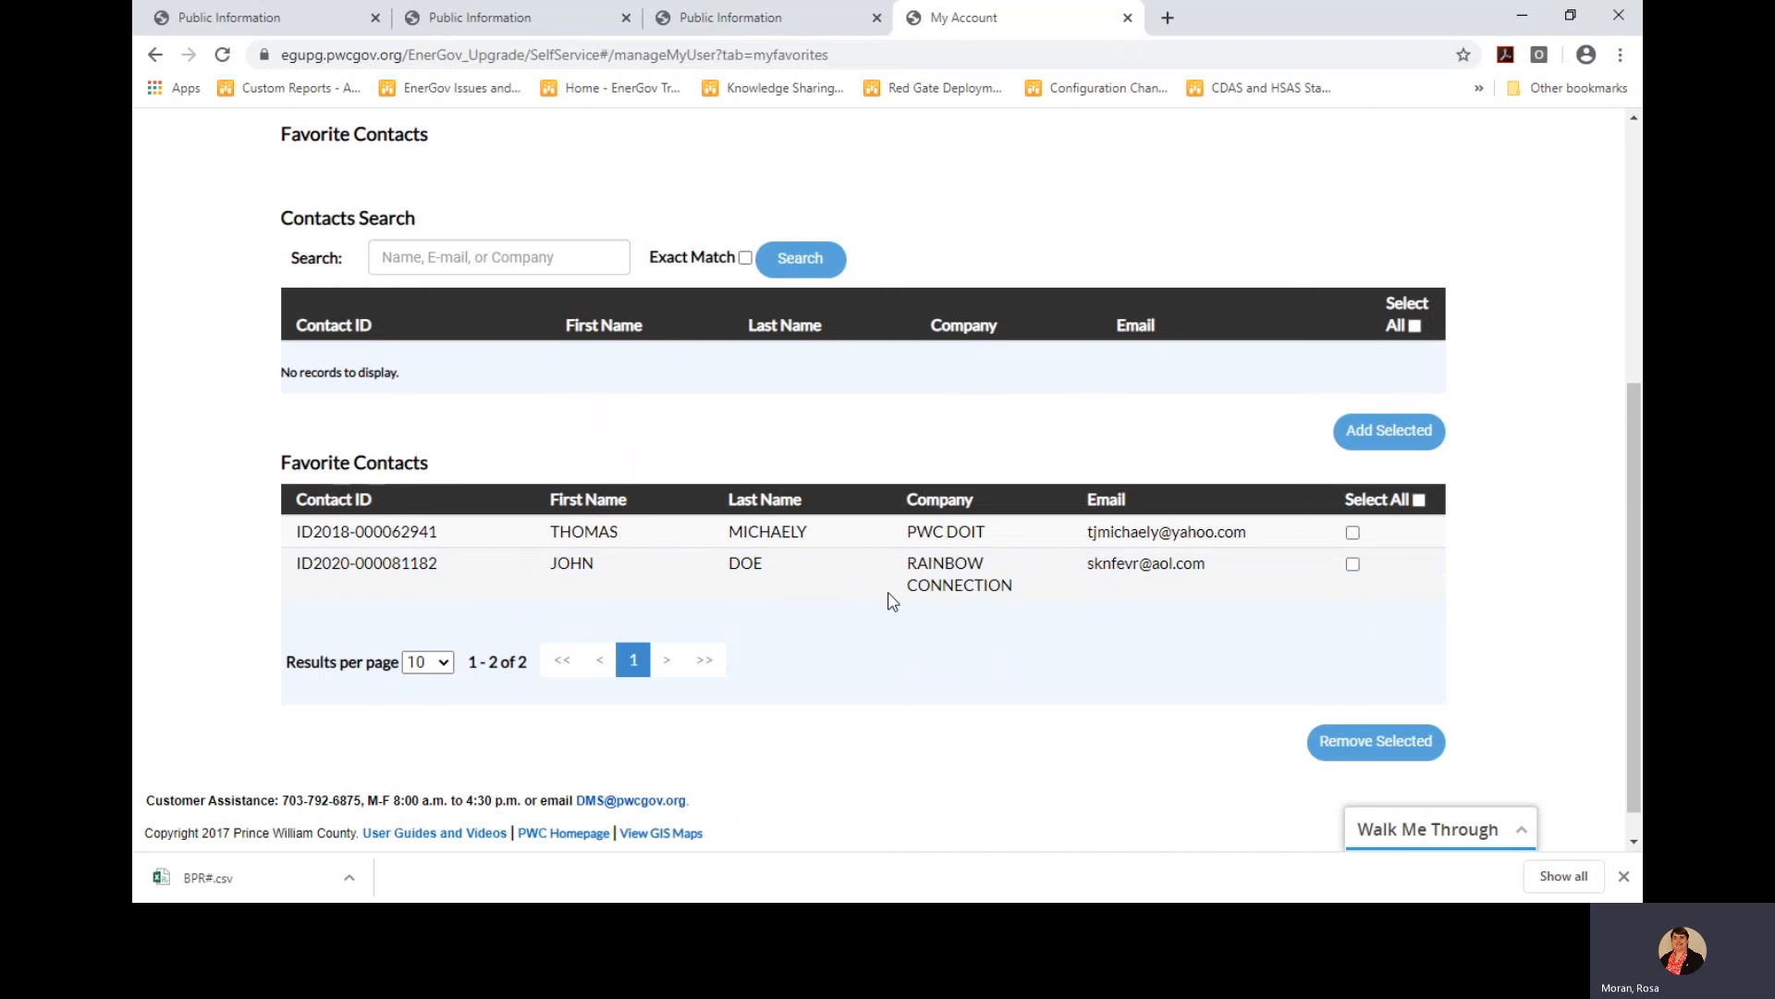
pyautogui.click(1353, 564)
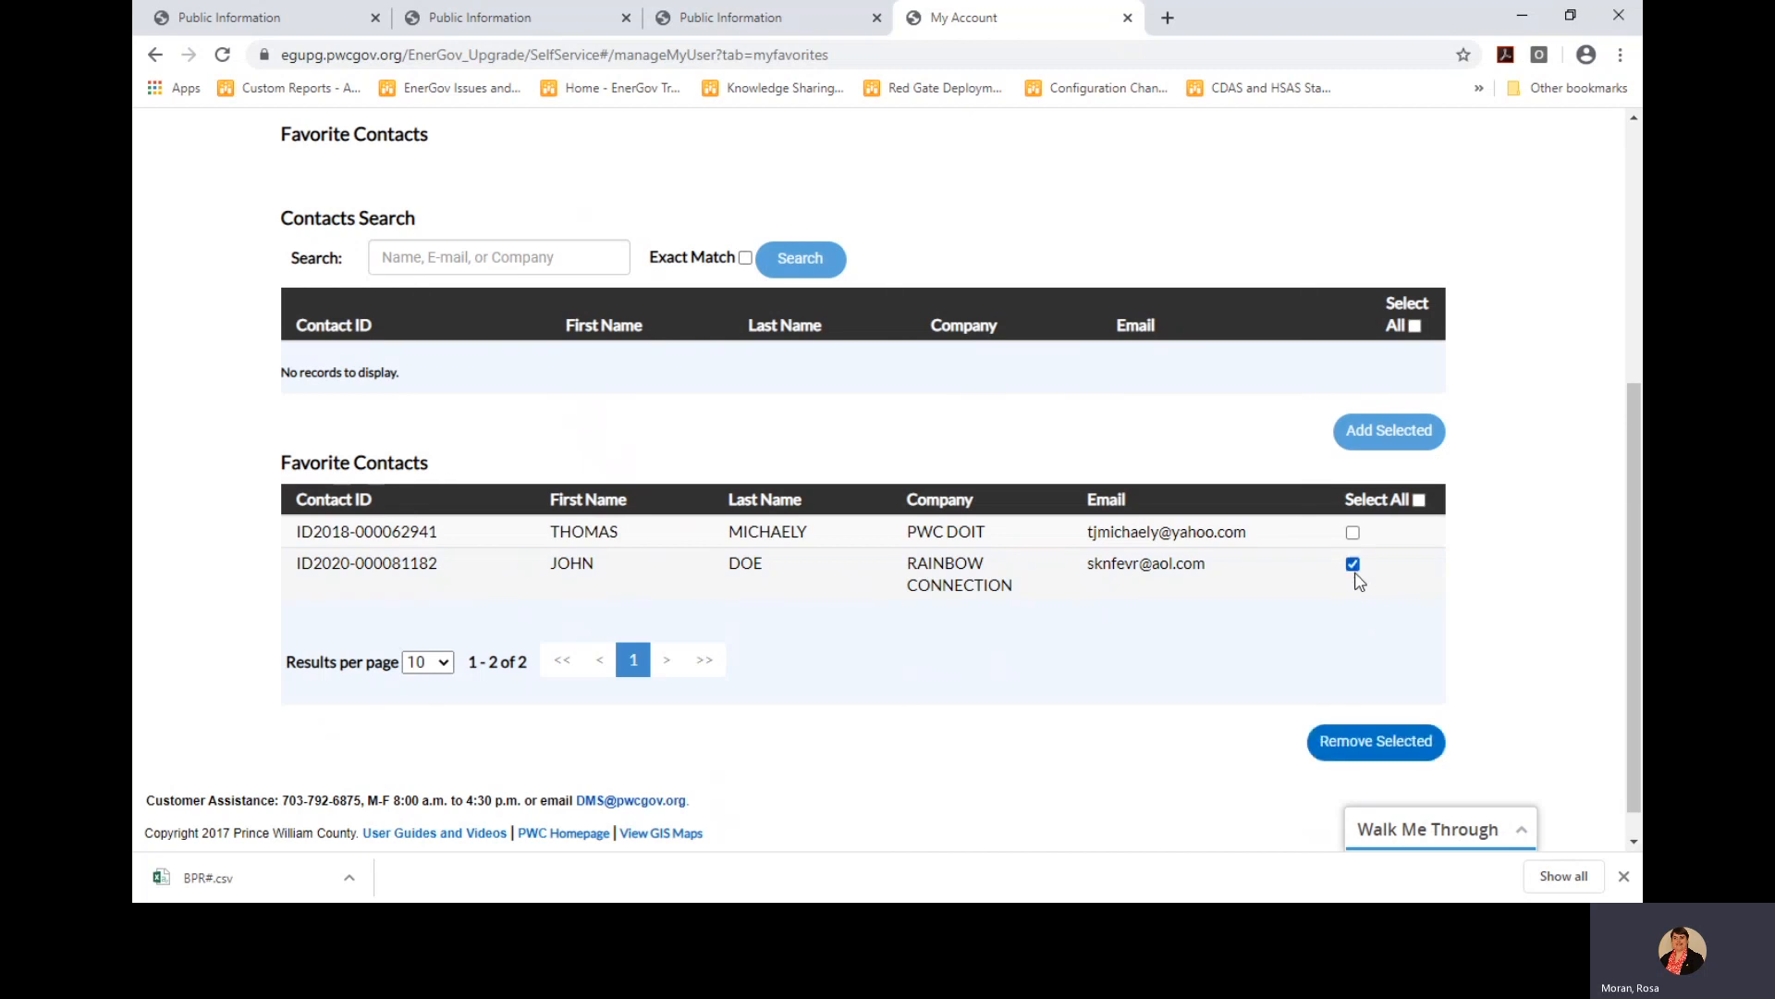
pyautogui.click(1378, 743)
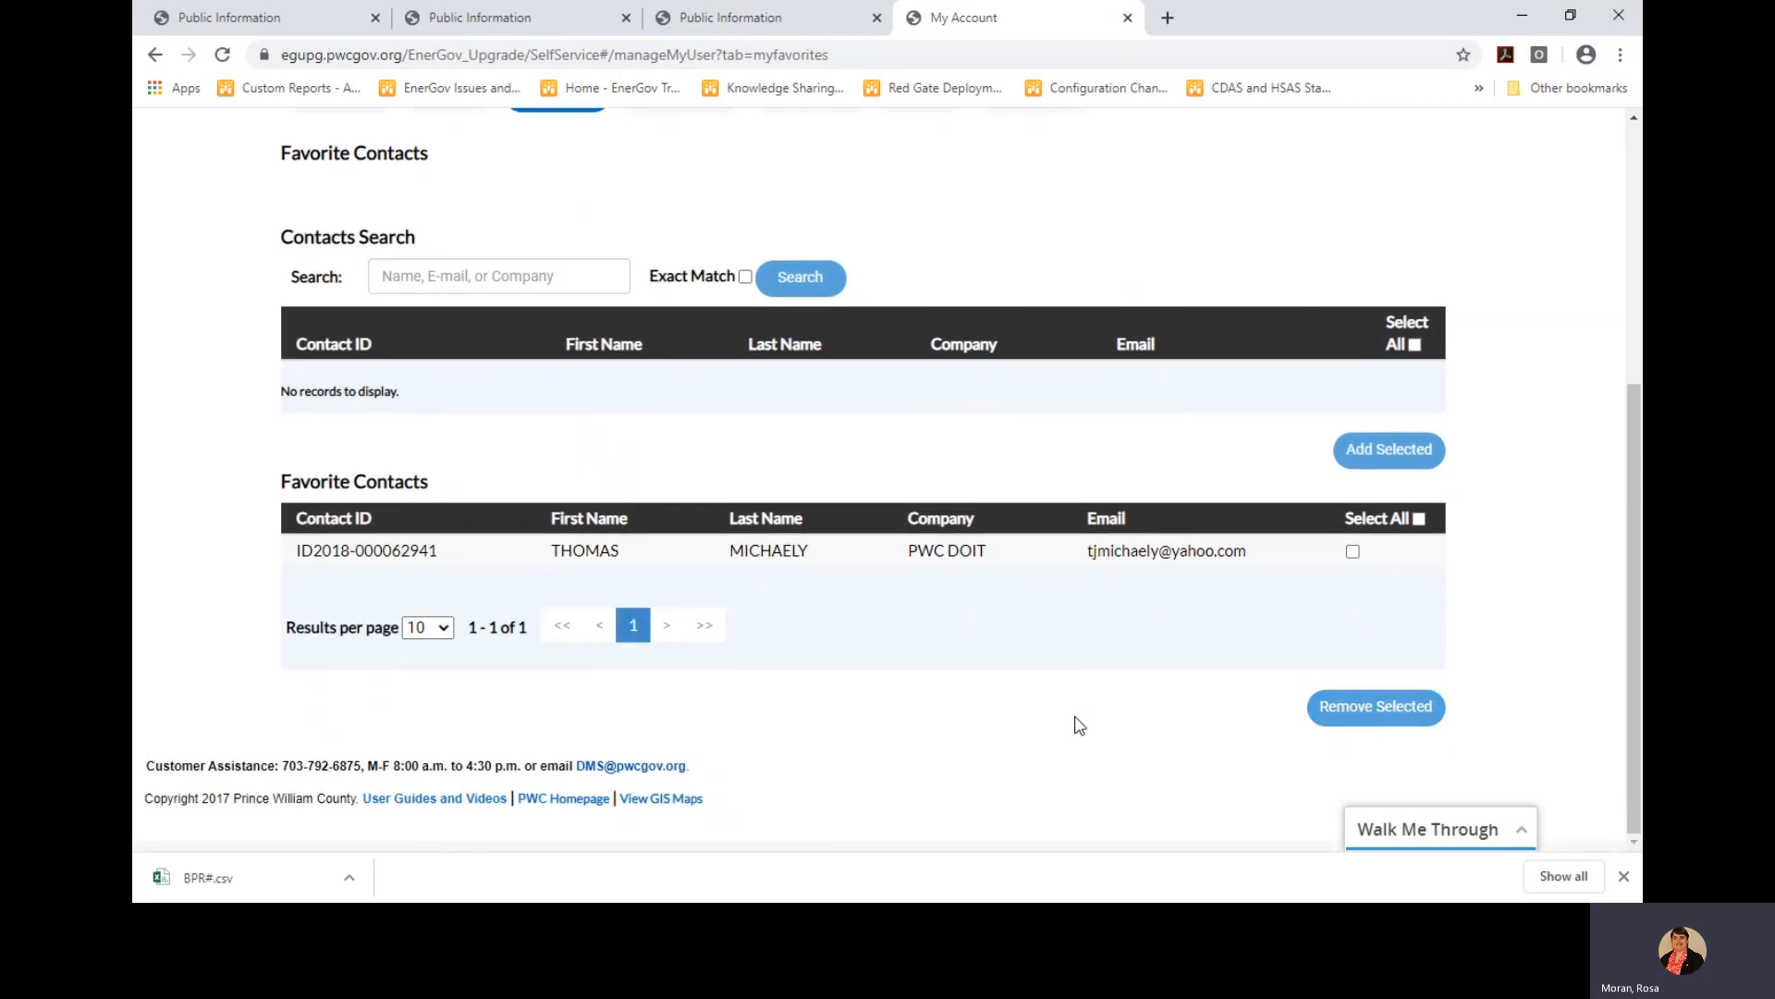
pyautogui.scroll(2, 915, 573)
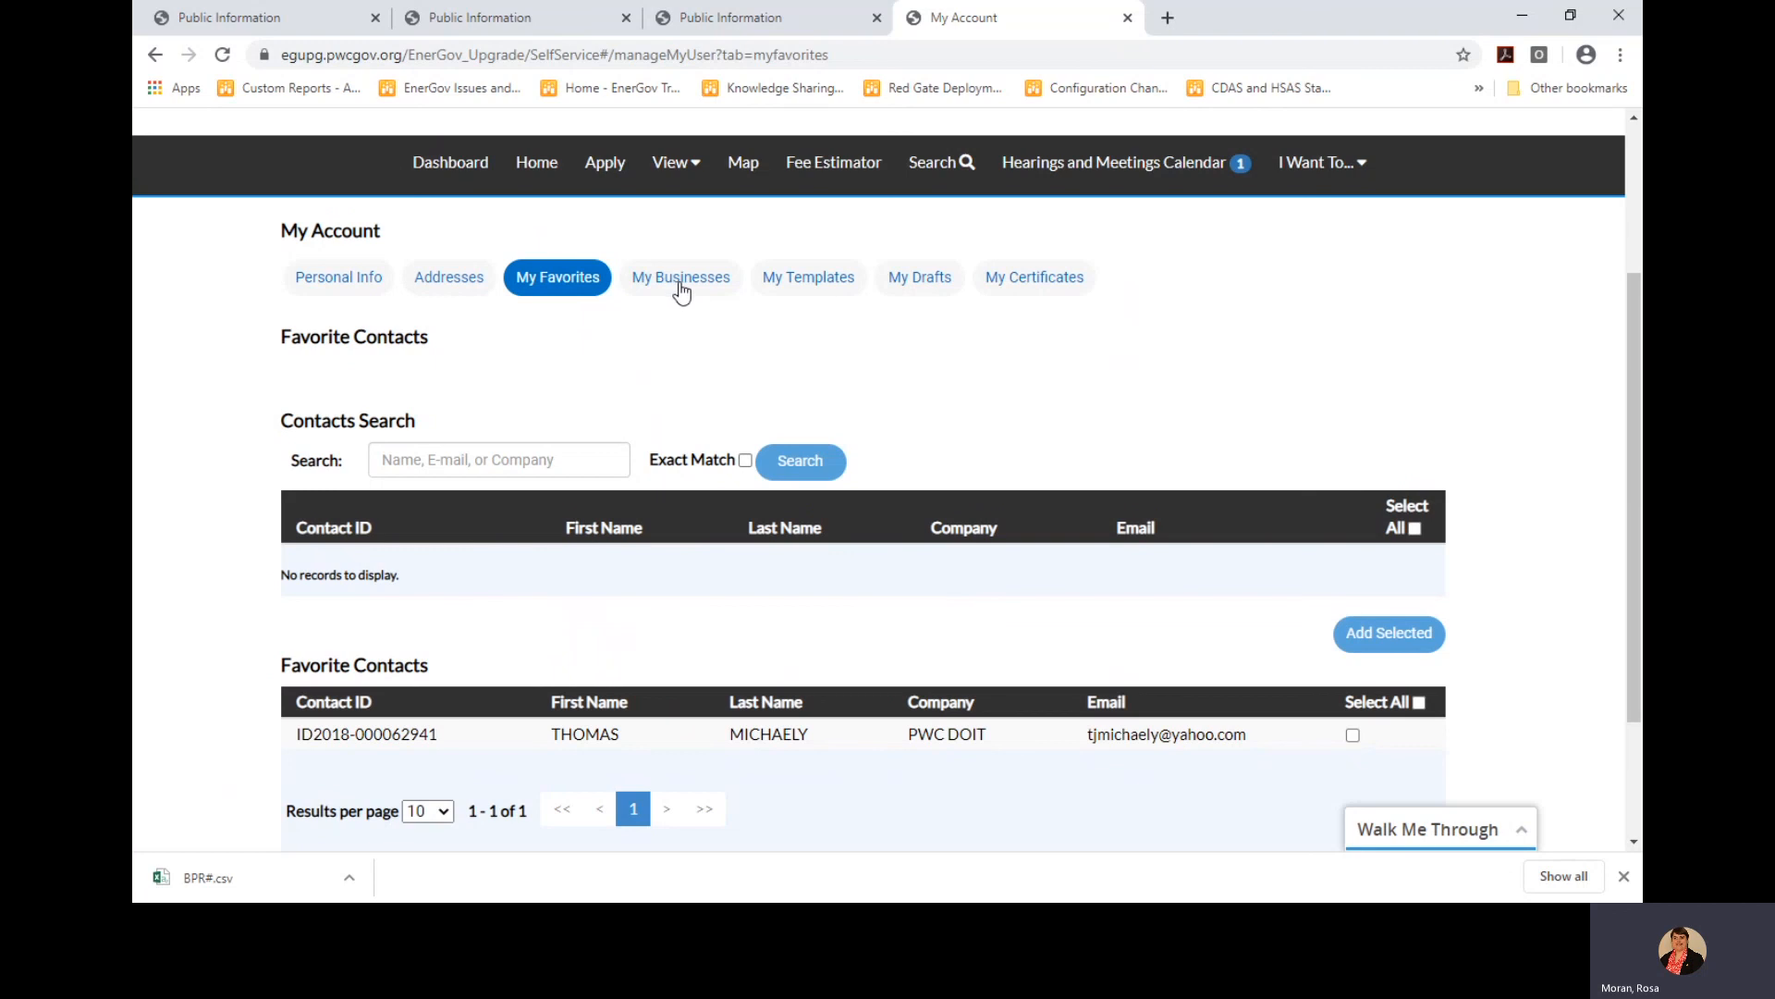
# Show My Businesses, listing ECI2013-00808 EXPRESS PHARMACY, active since 06/25/2013
pyautogui.click(681, 279)
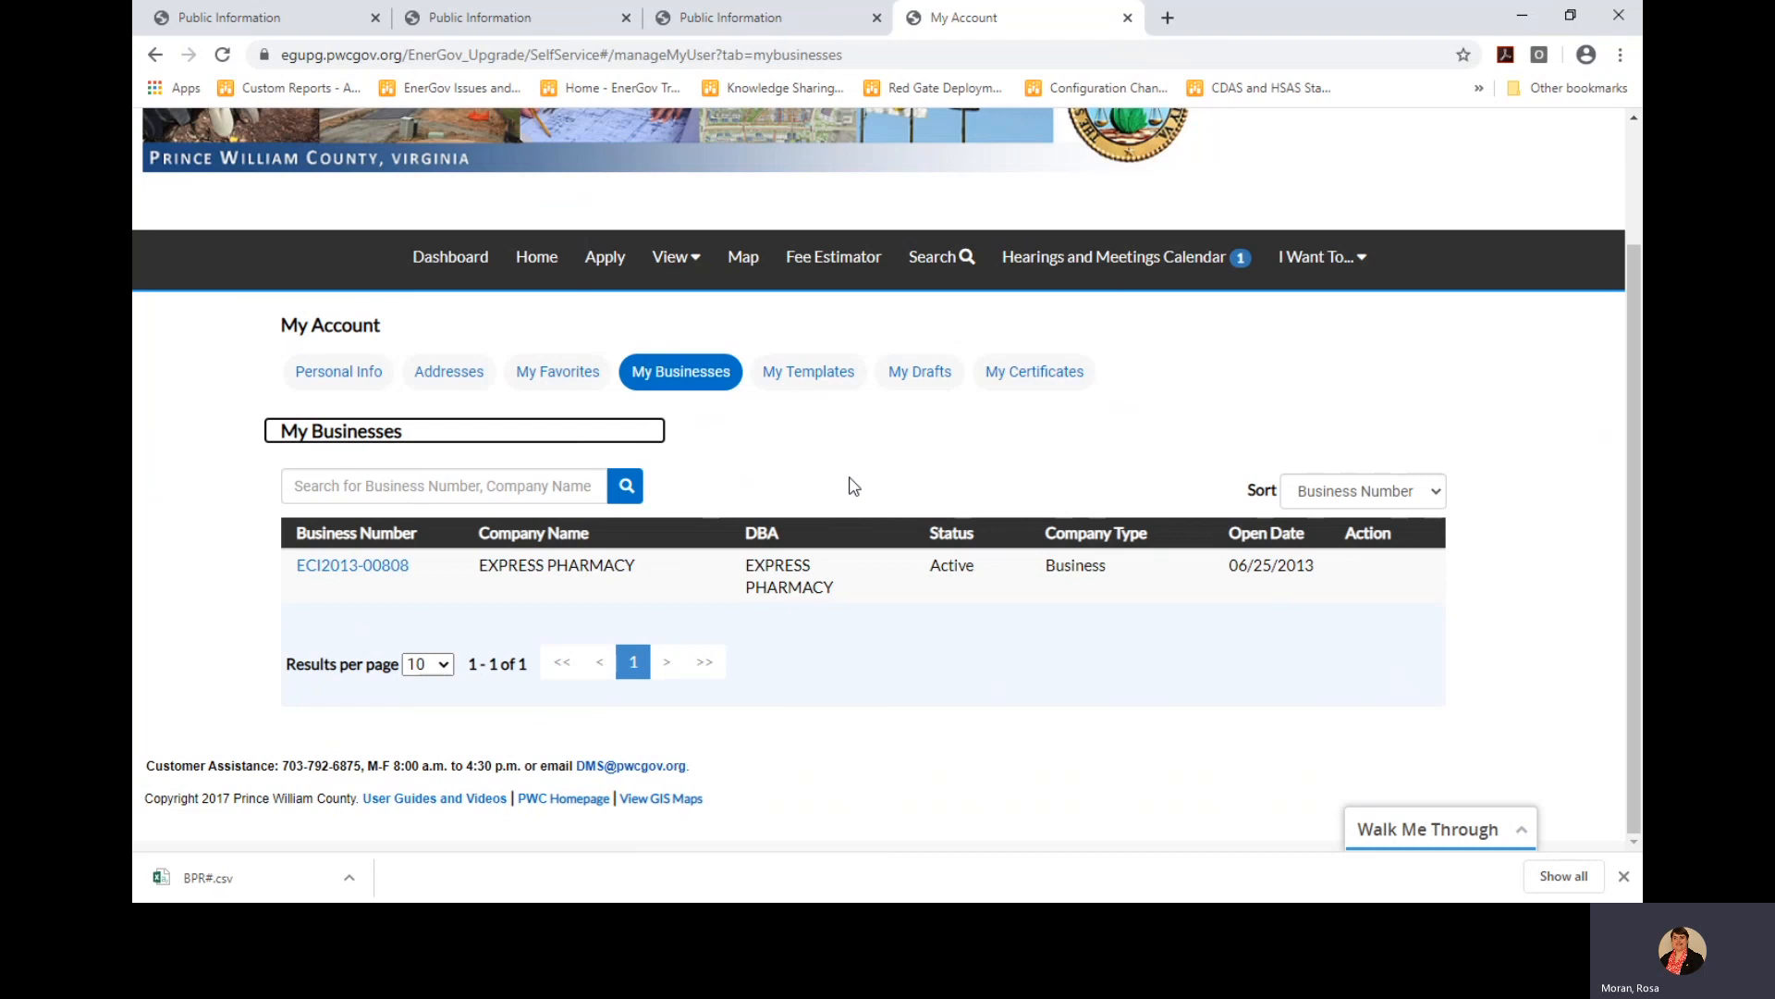
# Delete the Limited Permit for Dishwasher template from My Templates and confirm the deletion
pyautogui.click(811, 386)
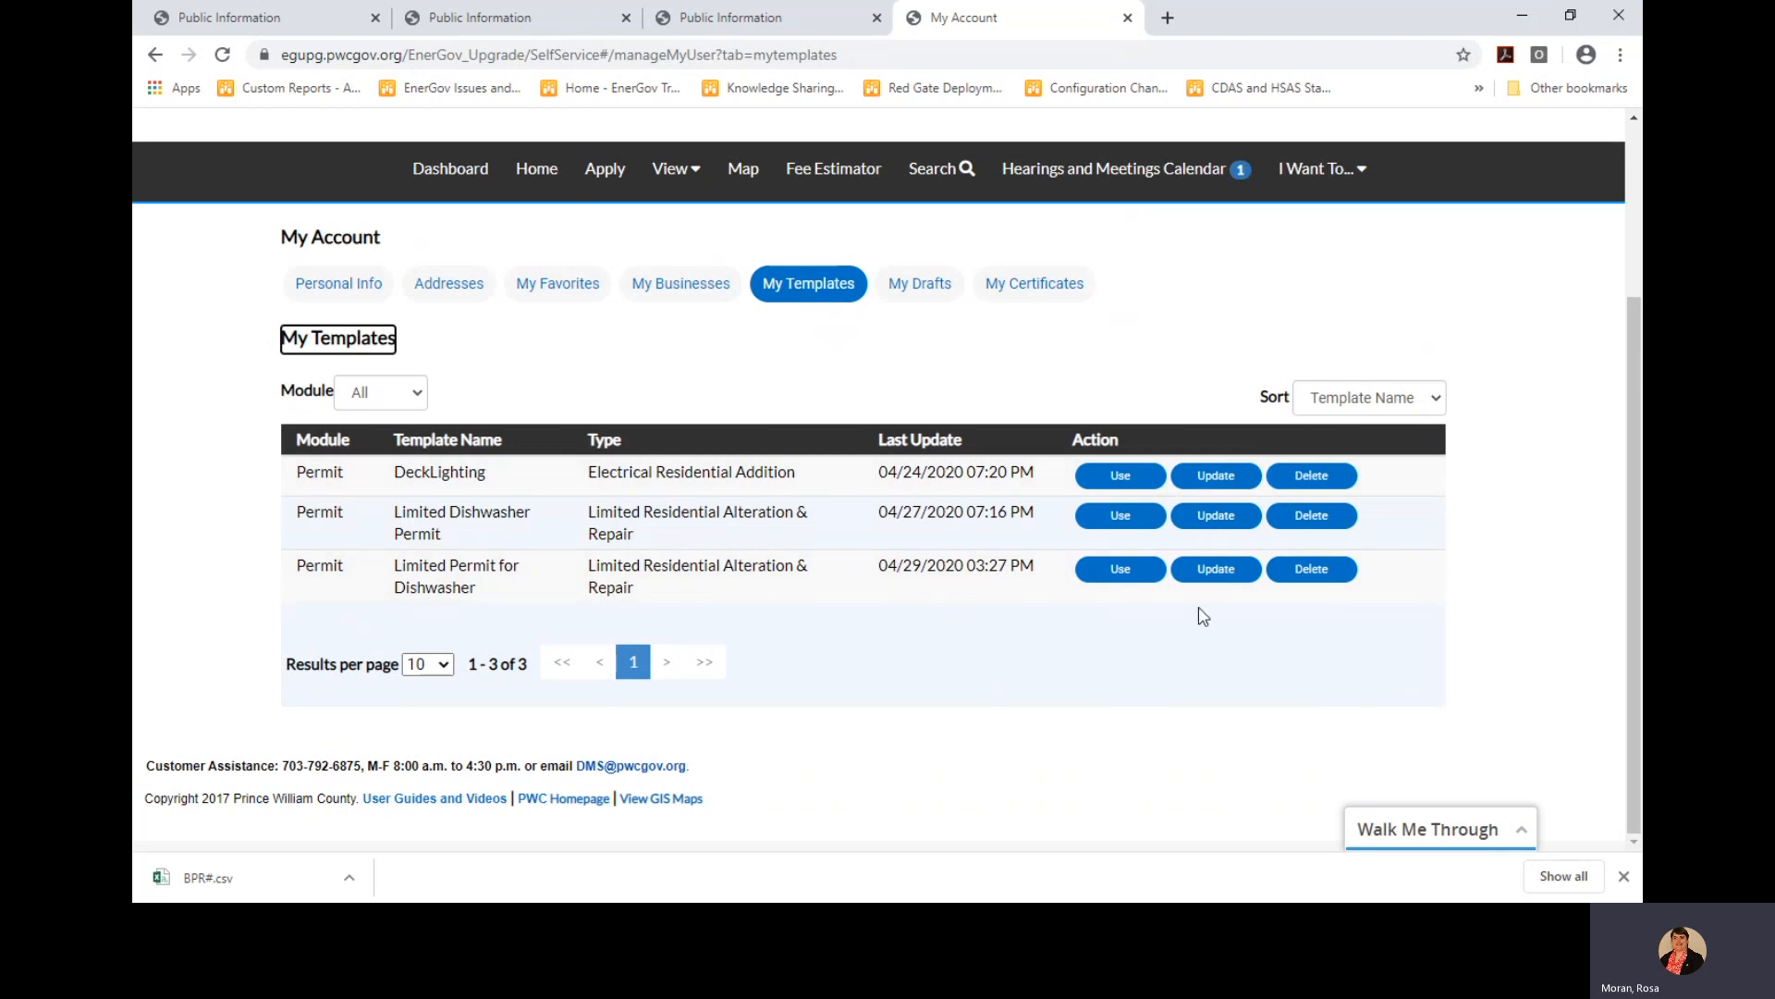
pyautogui.click(1307, 568)
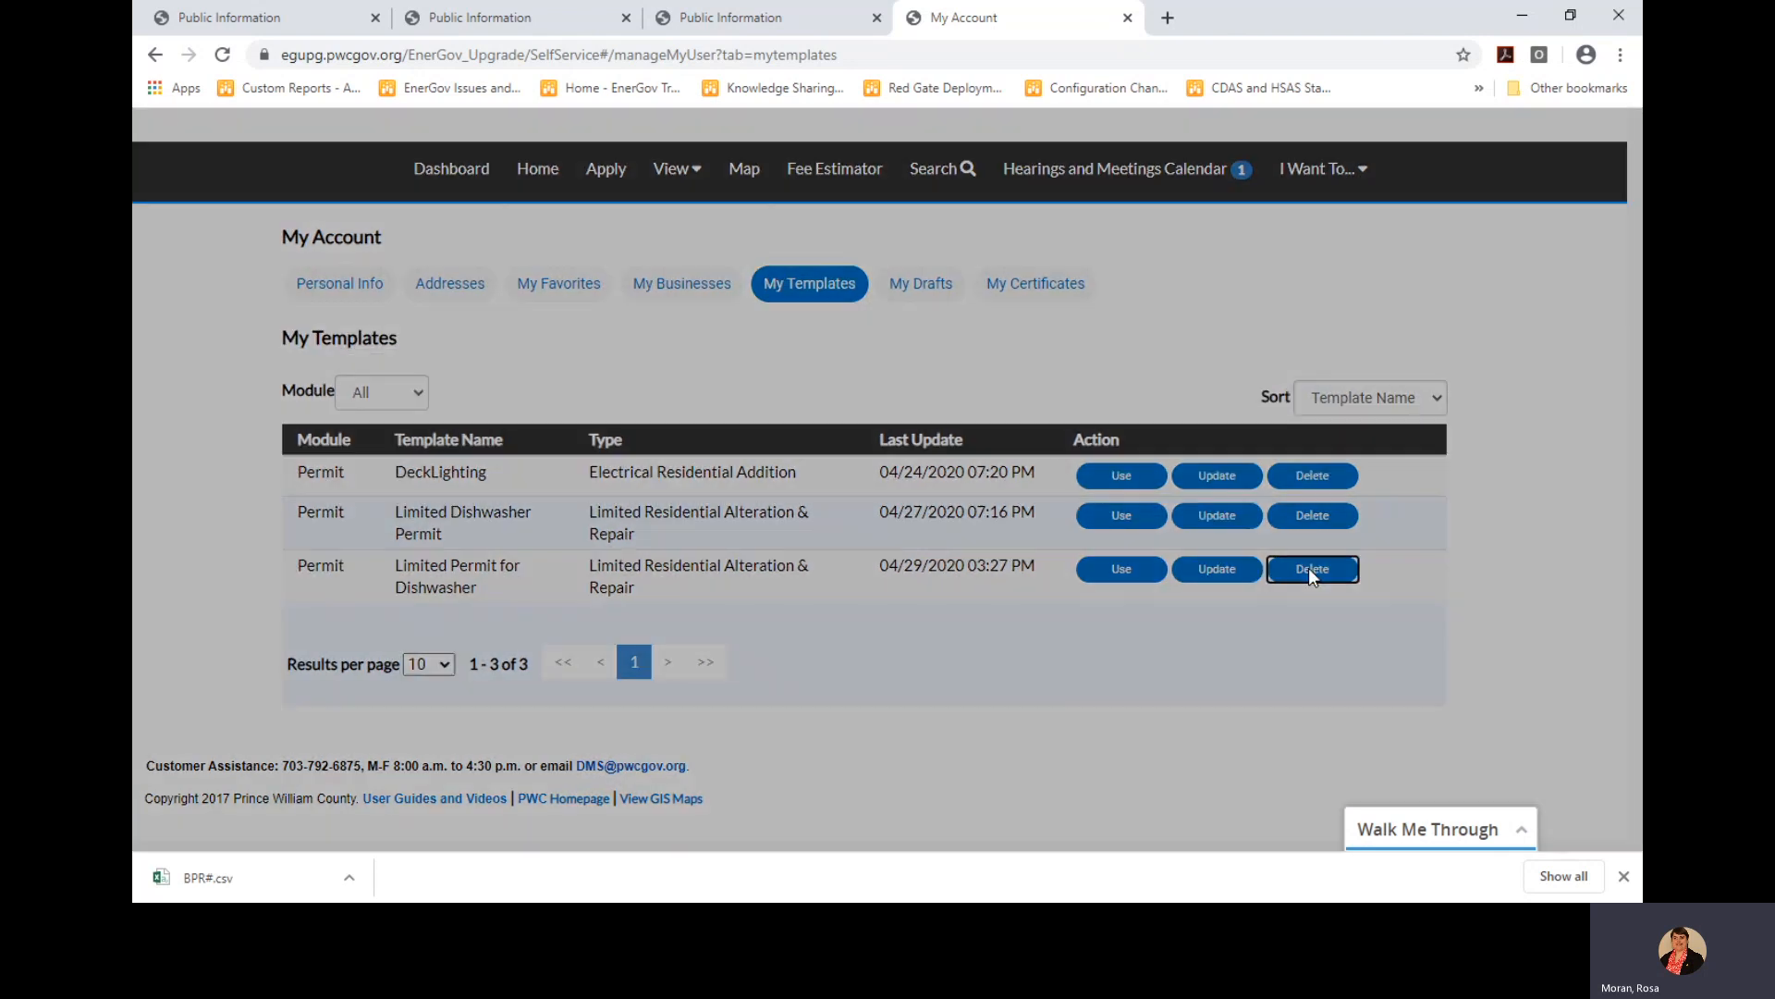
pyautogui.click(1019, 545)
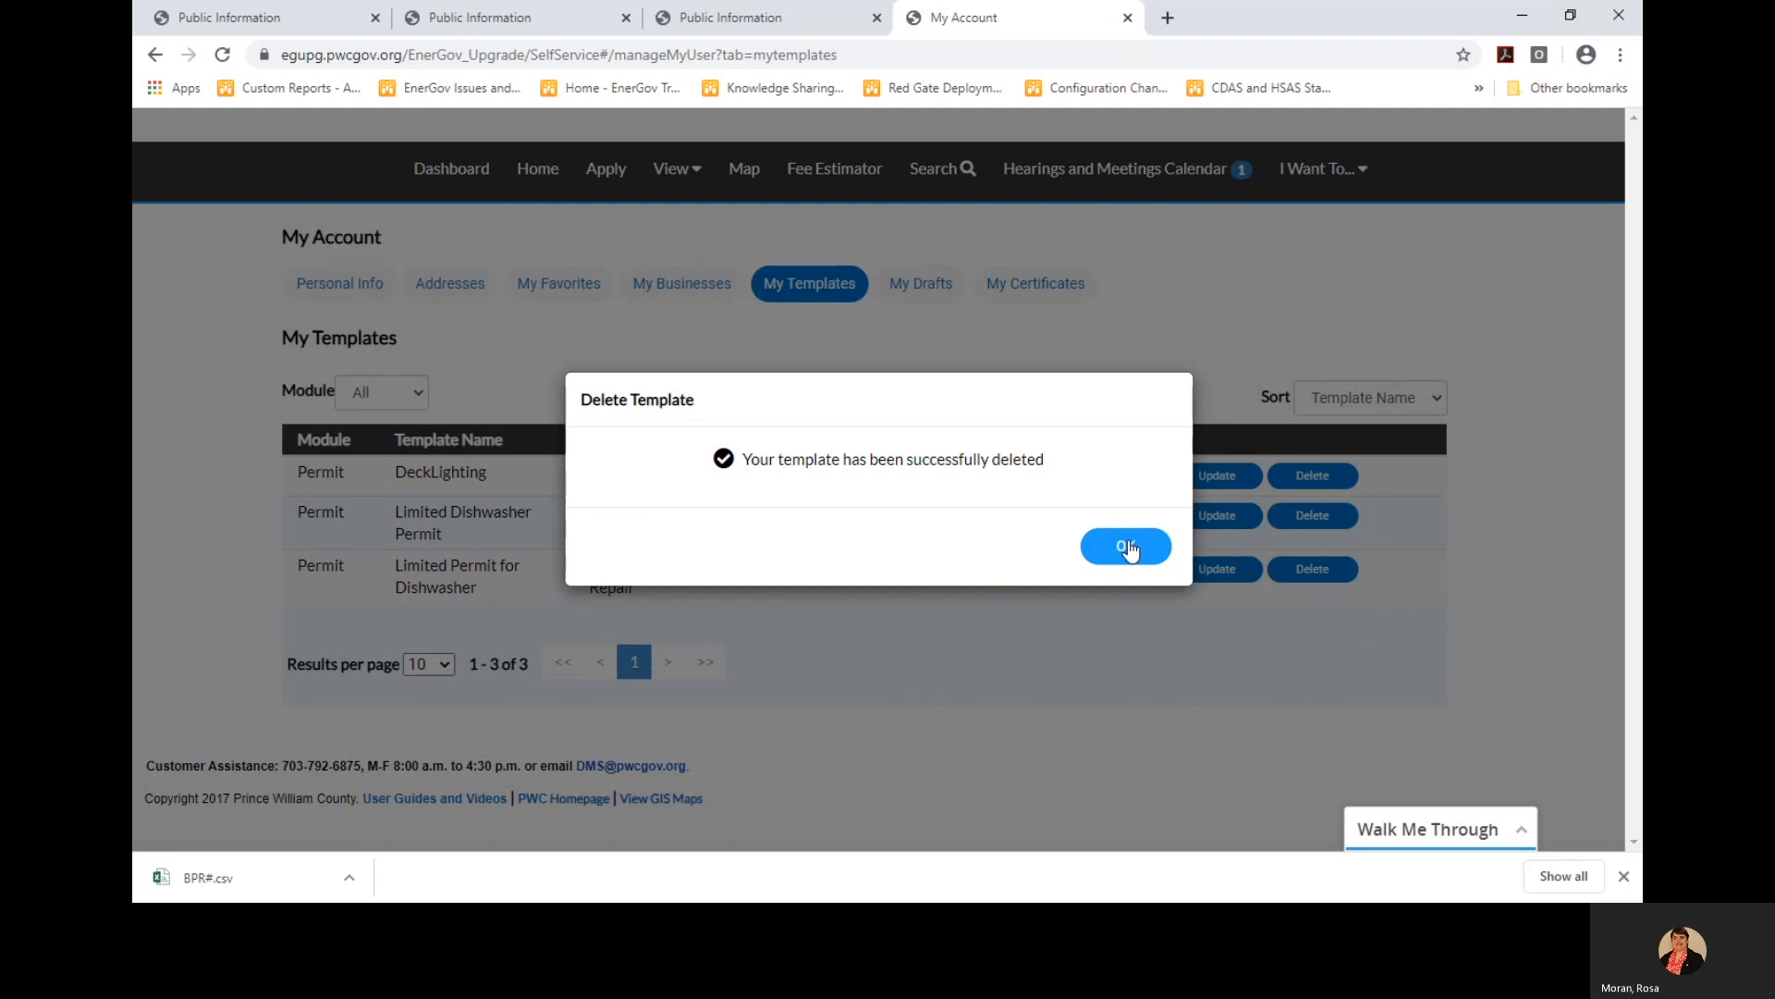
pyautogui.click(1124, 547)
pyautogui.scroll(1, 1019, 690)
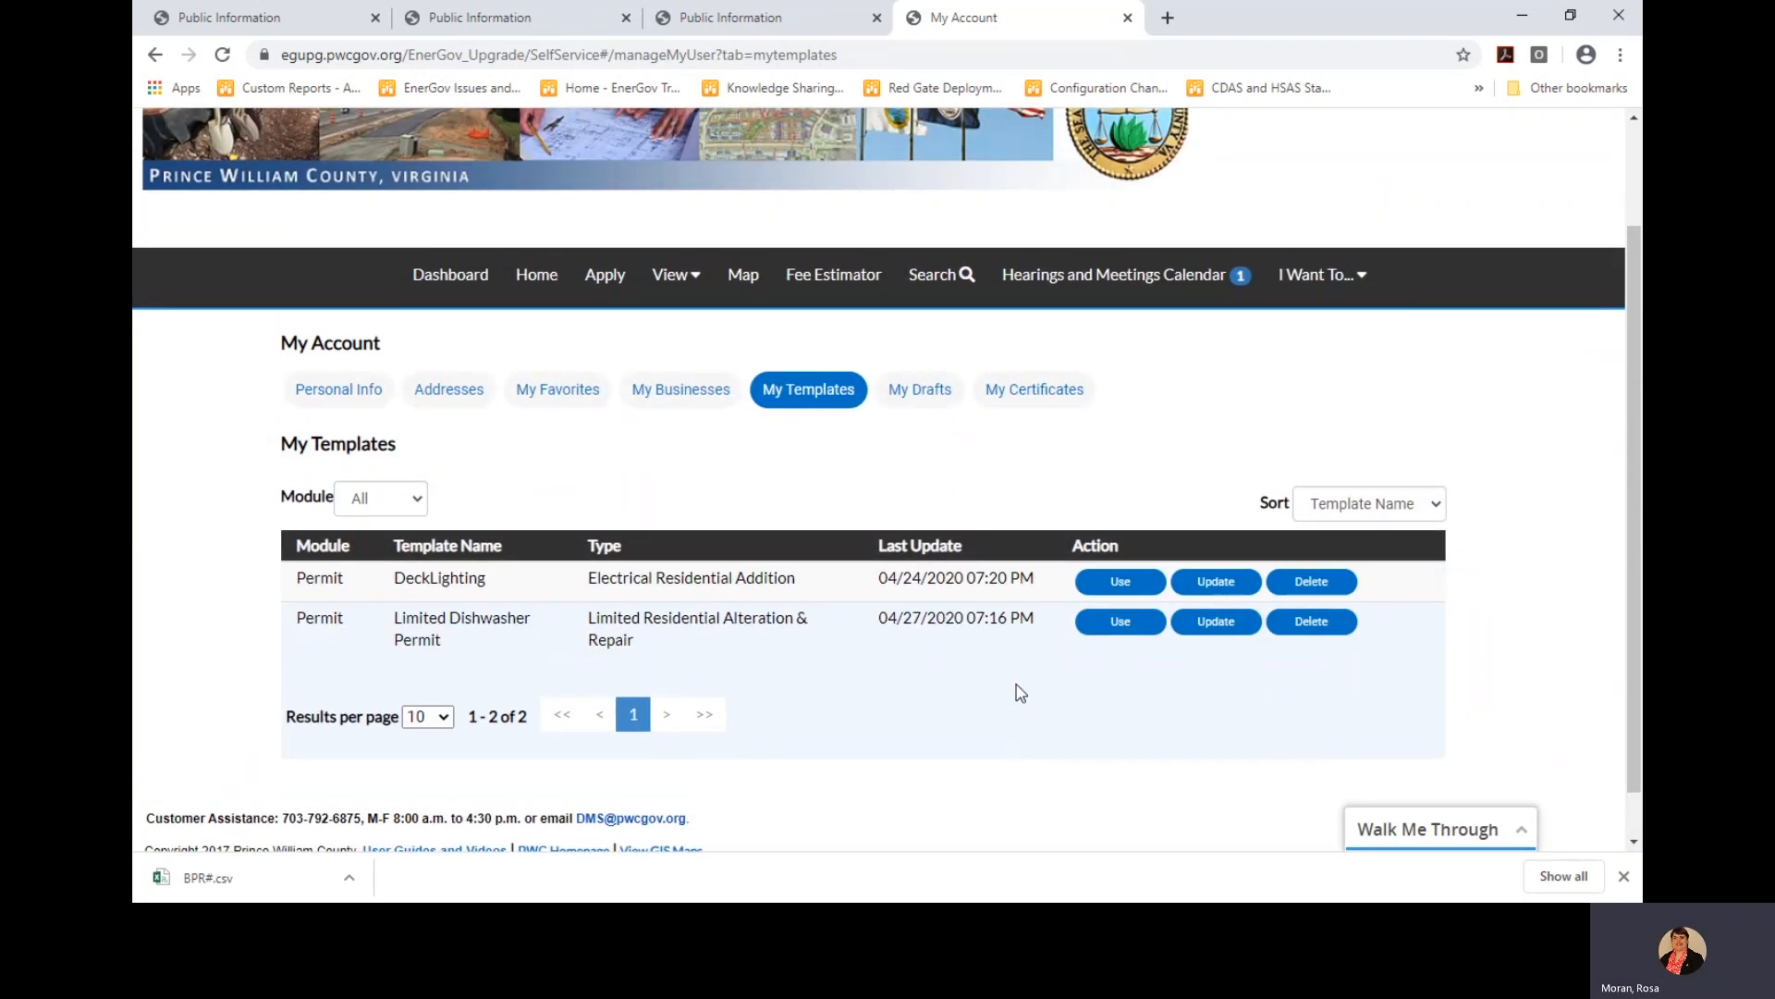
pyautogui.scroll(1, 1019, 691)
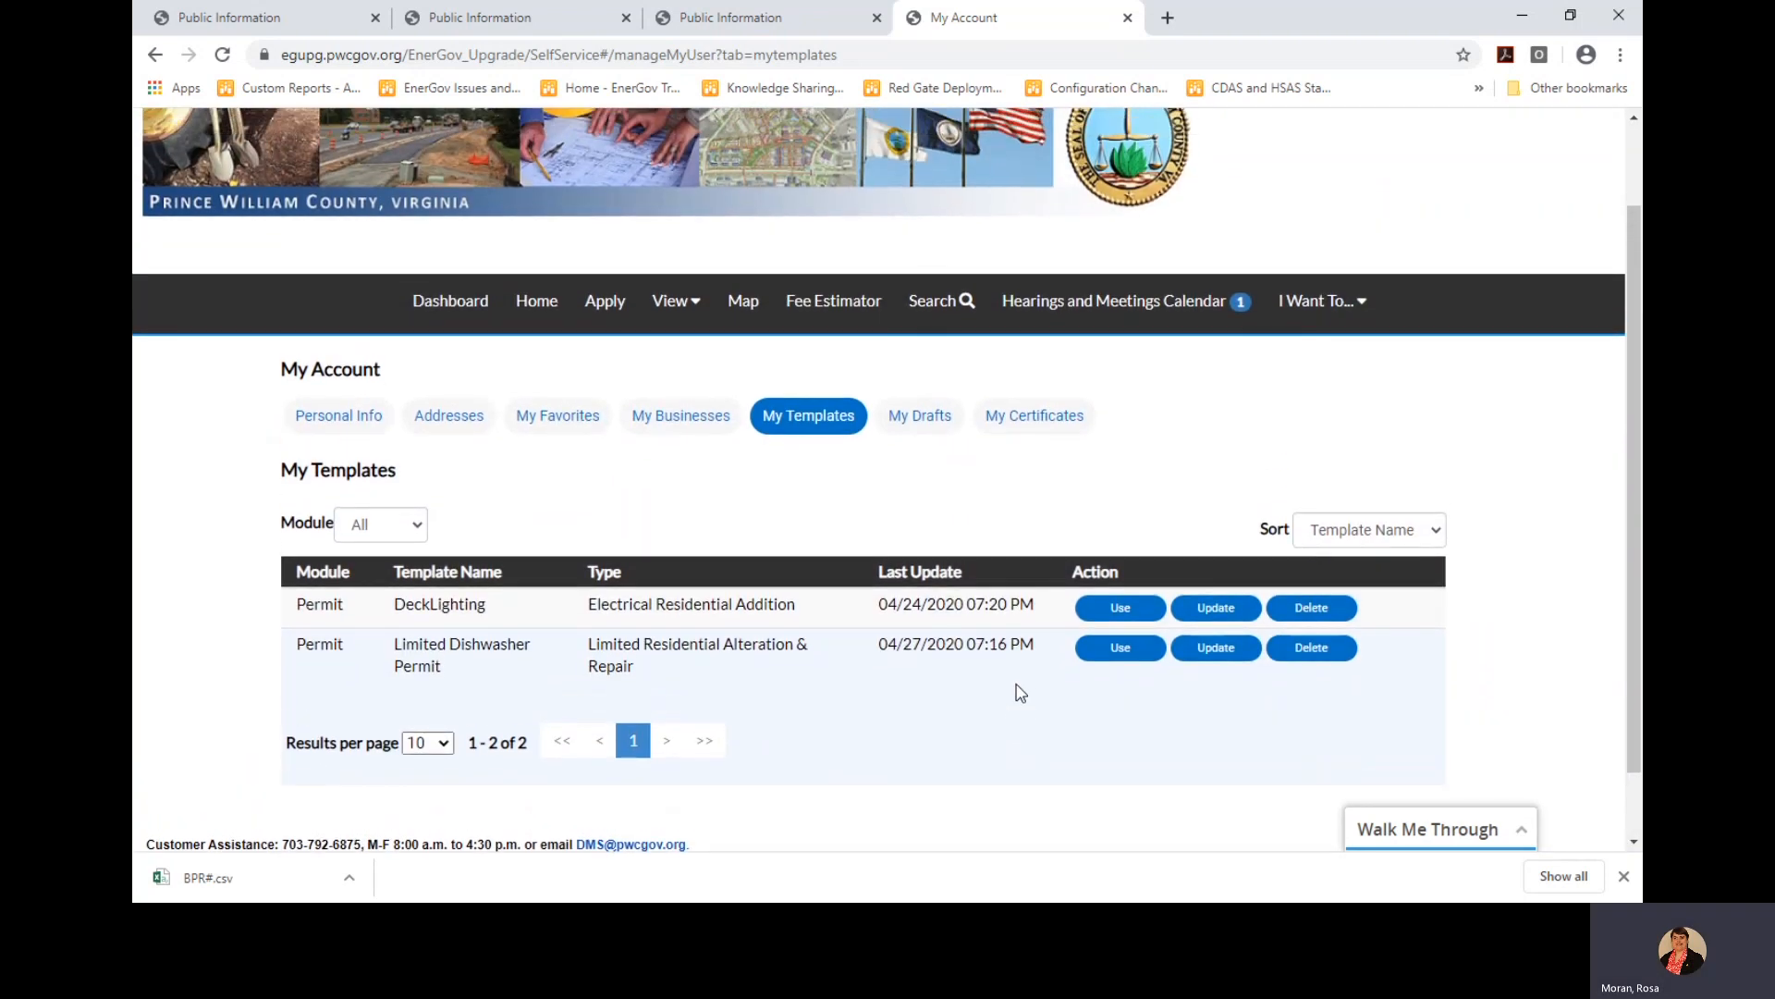
pyautogui.scroll(1, 1021, 693)
# Glance at the two drafts, then list certificates 8888-TESTING-LICENSE and HLIC2020-10003
pyautogui.click(912, 481)
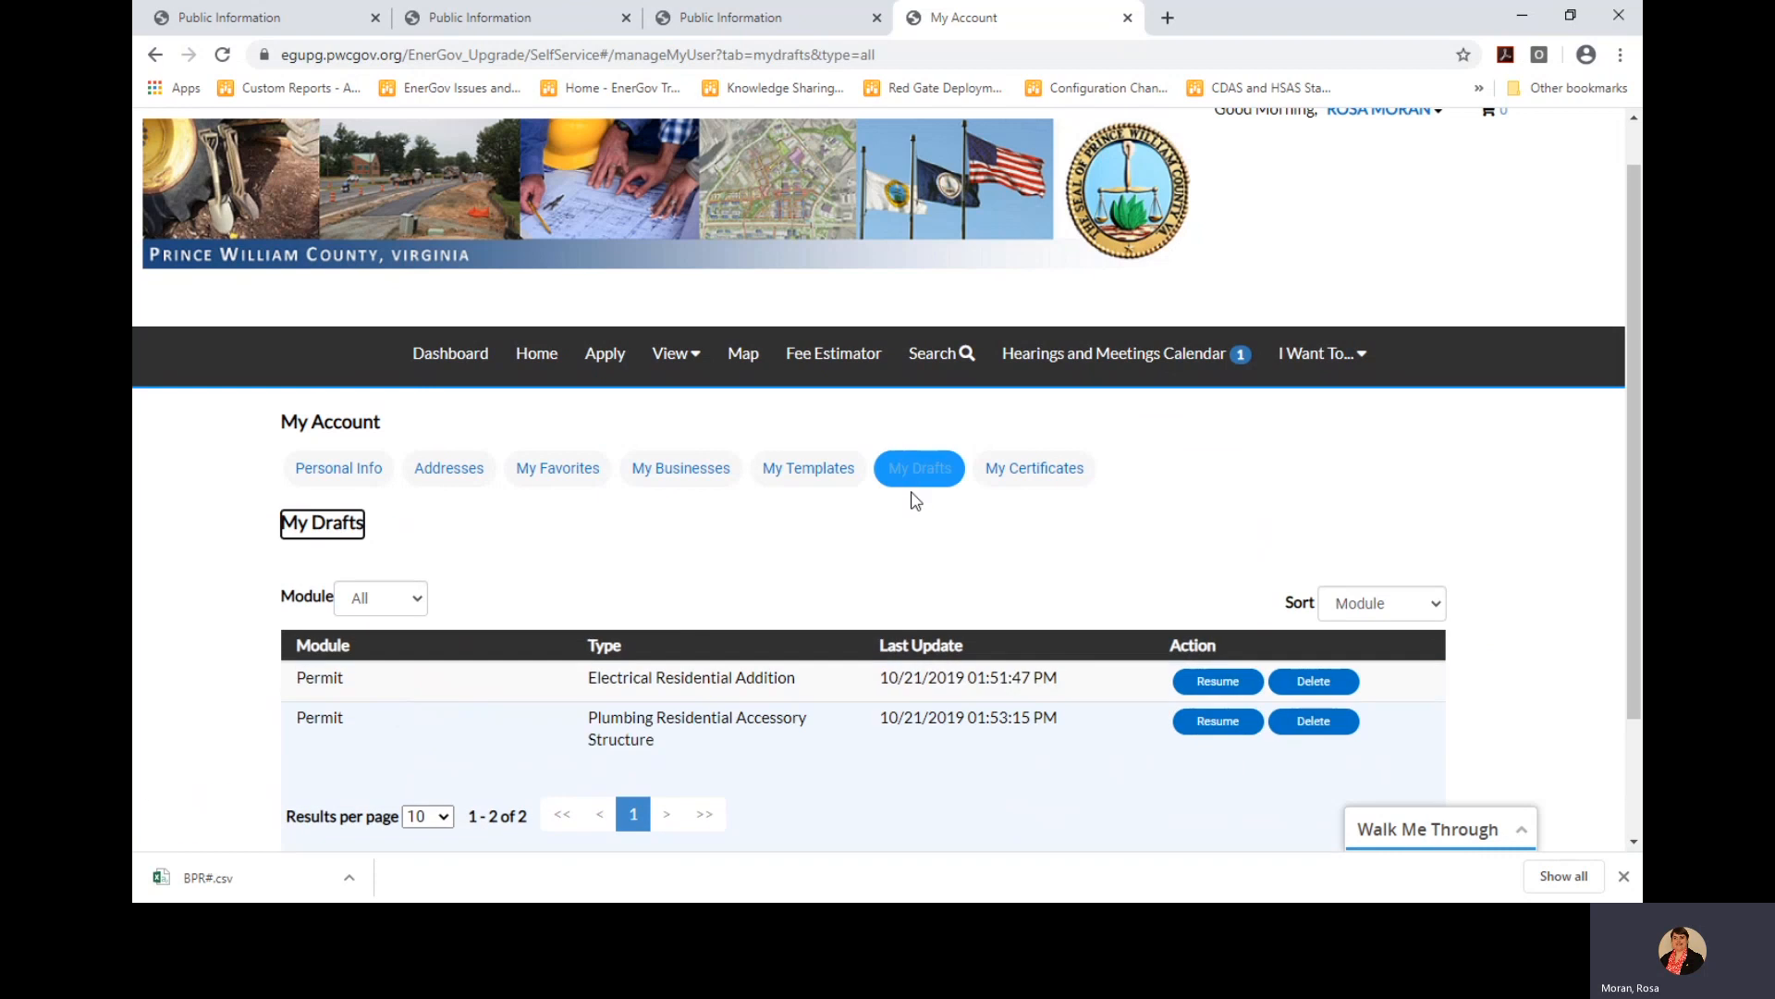
pyautogui.scroll(-1, 936, 698)
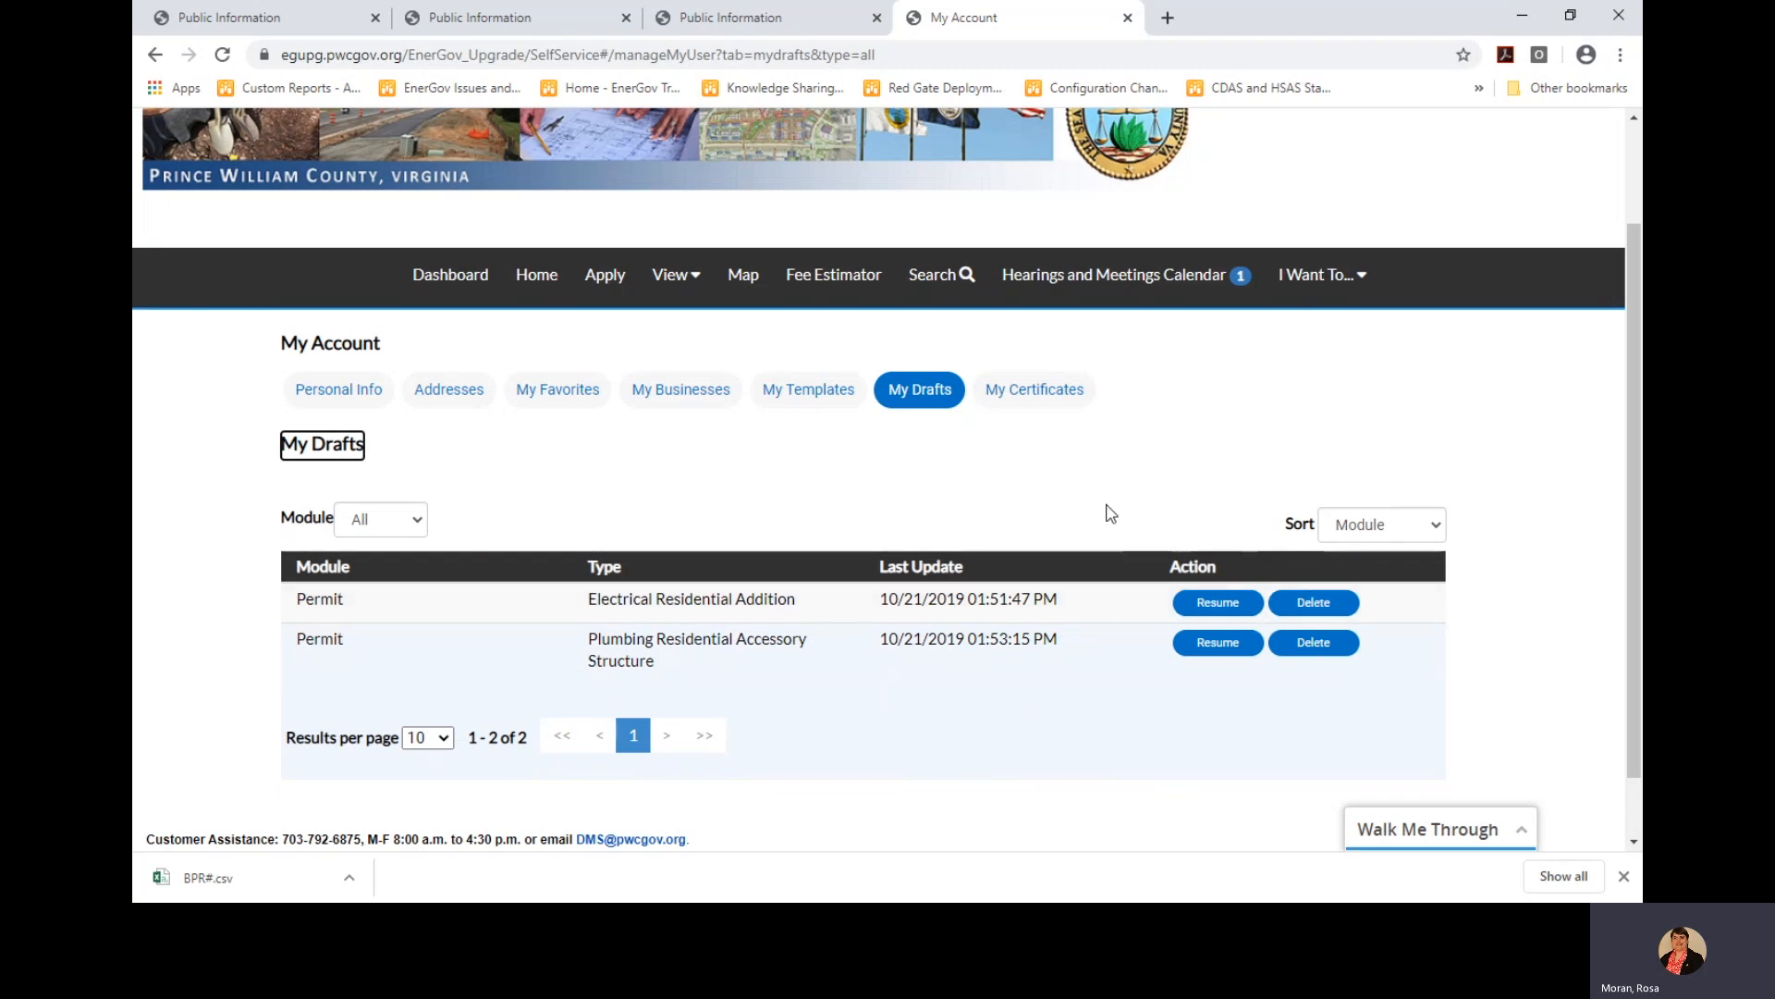
pyautogui.click(1051, 397)
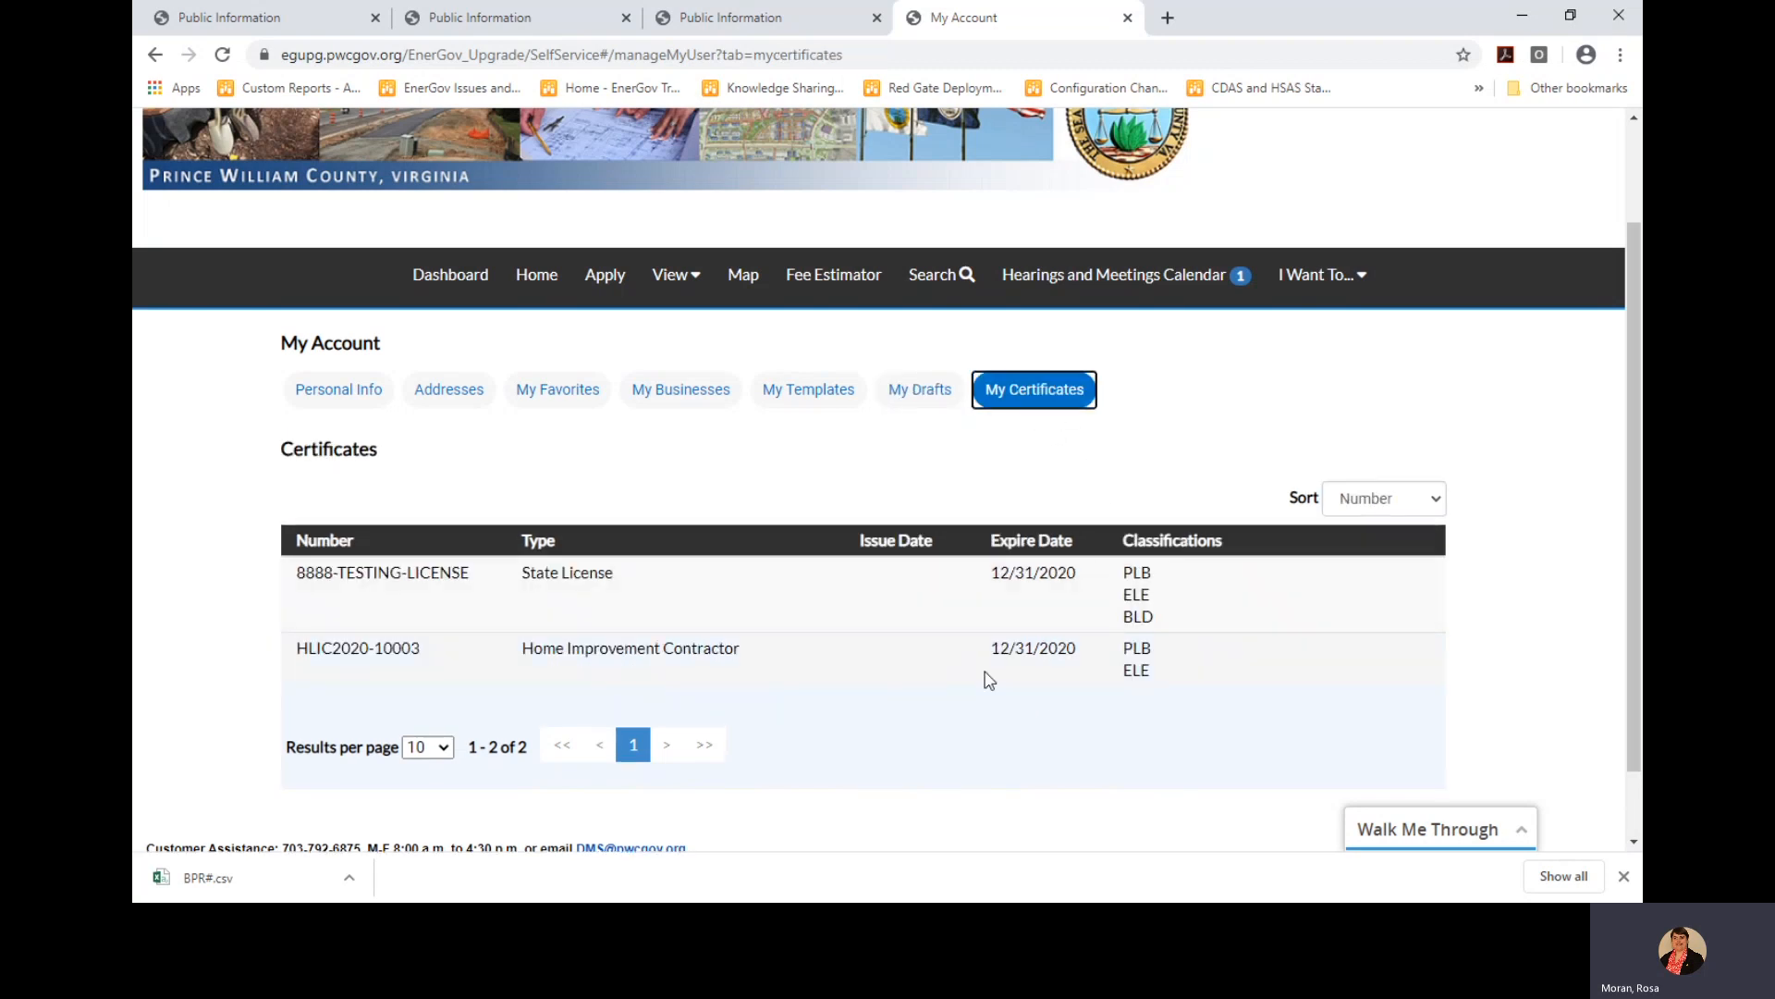
pyautogui.scroll(-1, 958, 726)
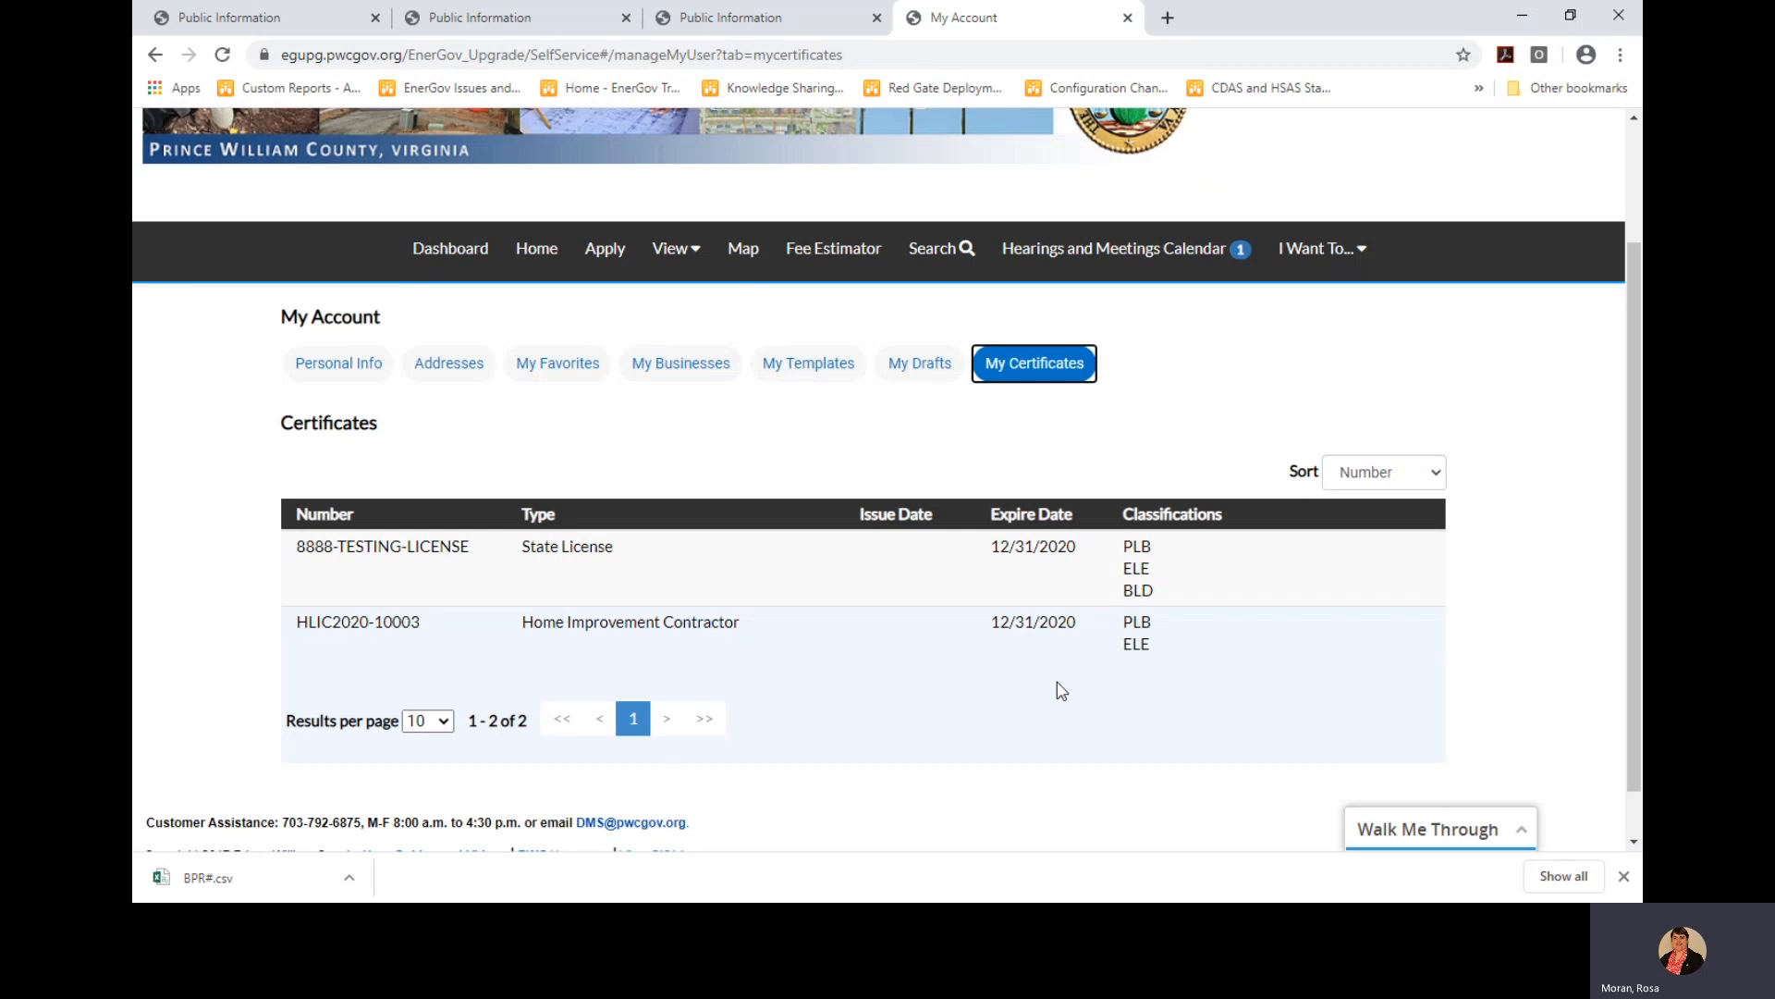
pyautogui.scroll(2, 1061, 689)
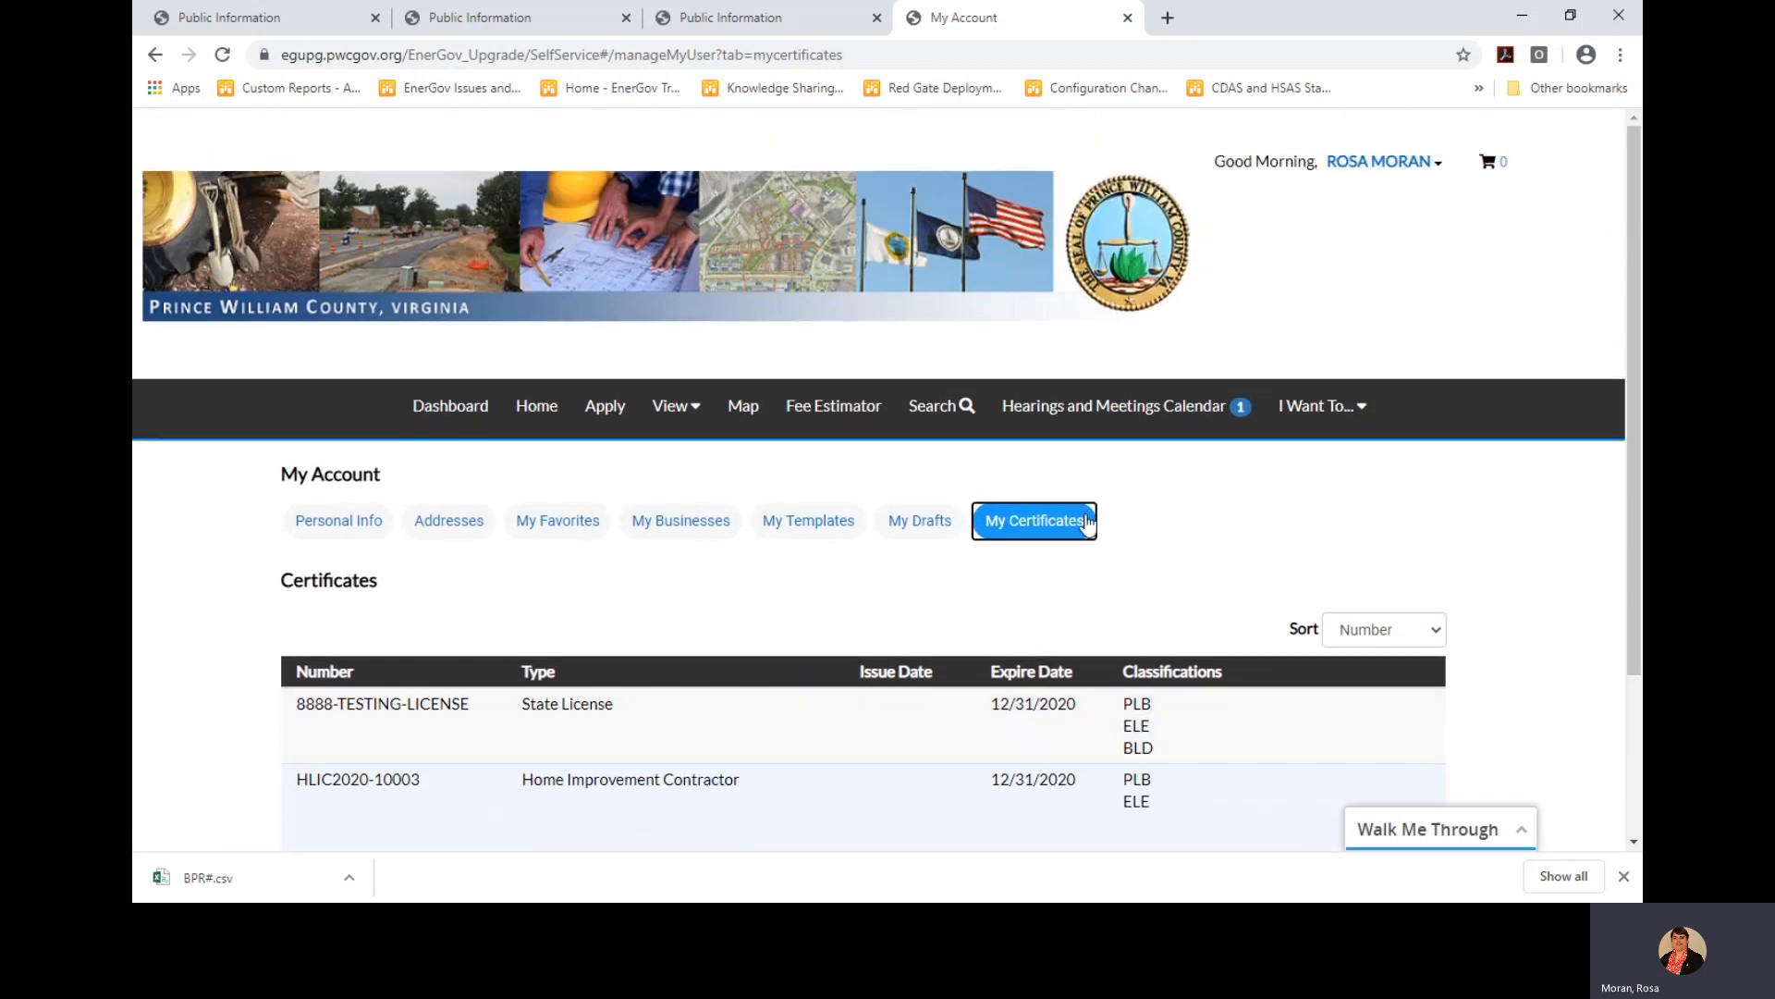
pyautogui.click(1088, 523)
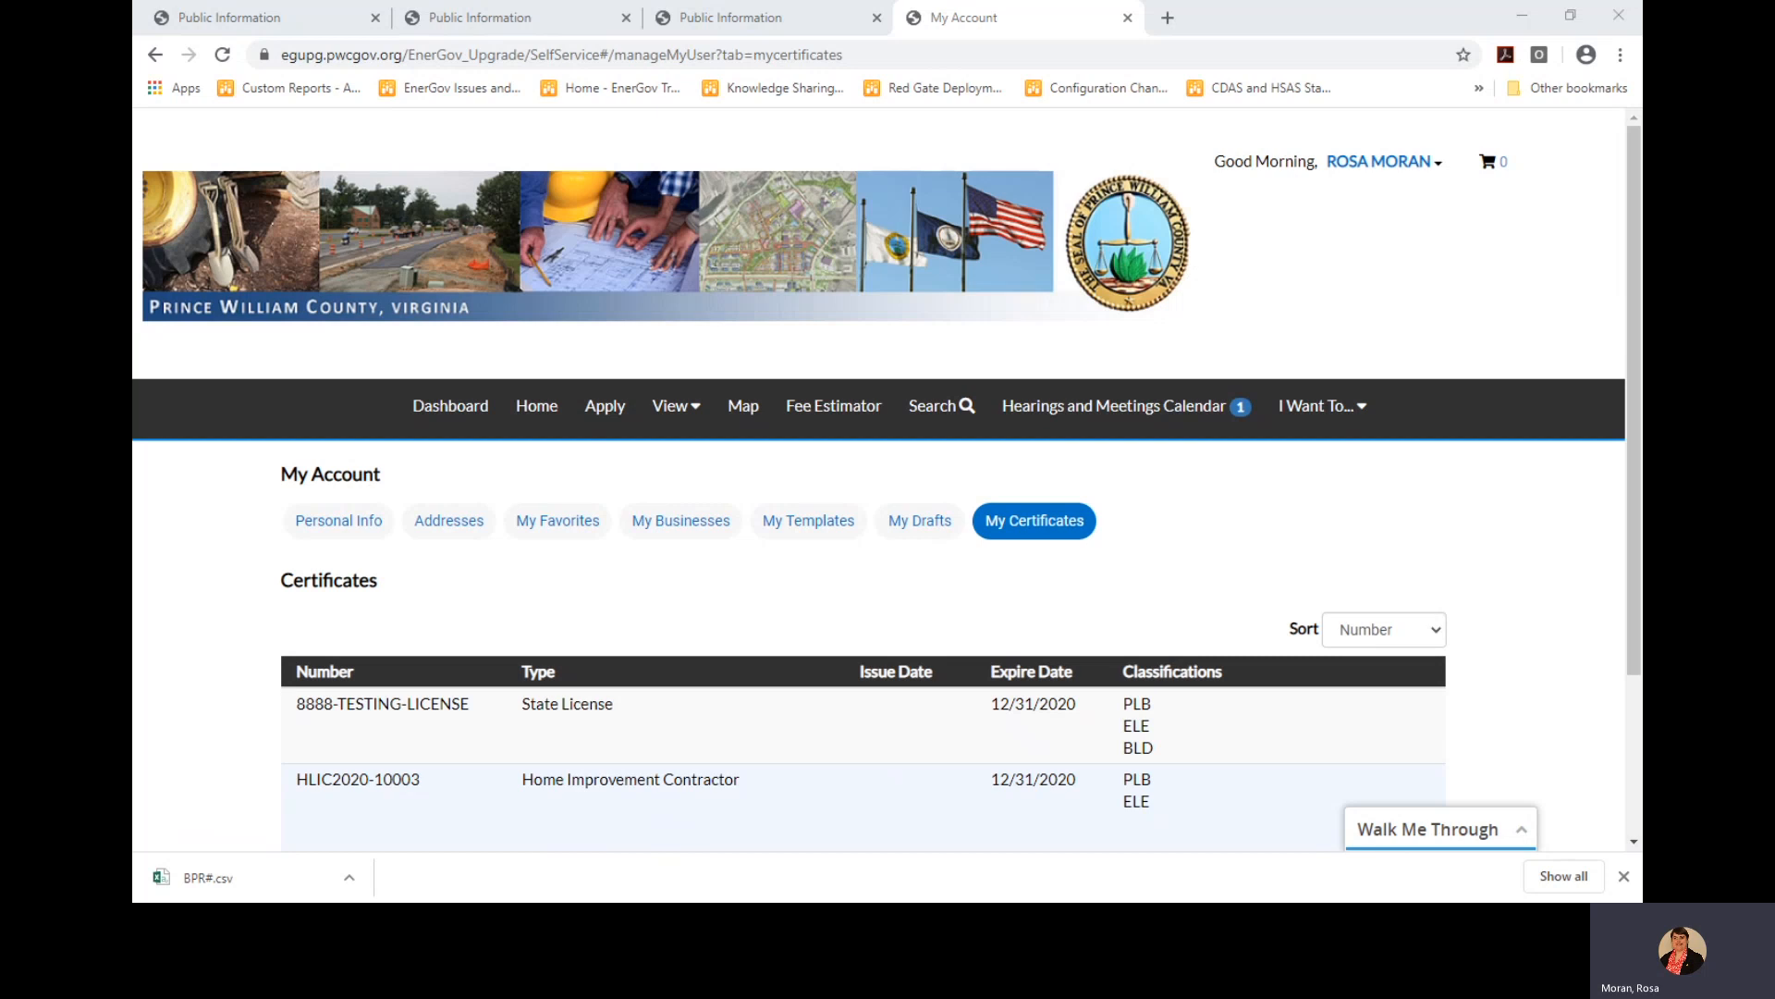